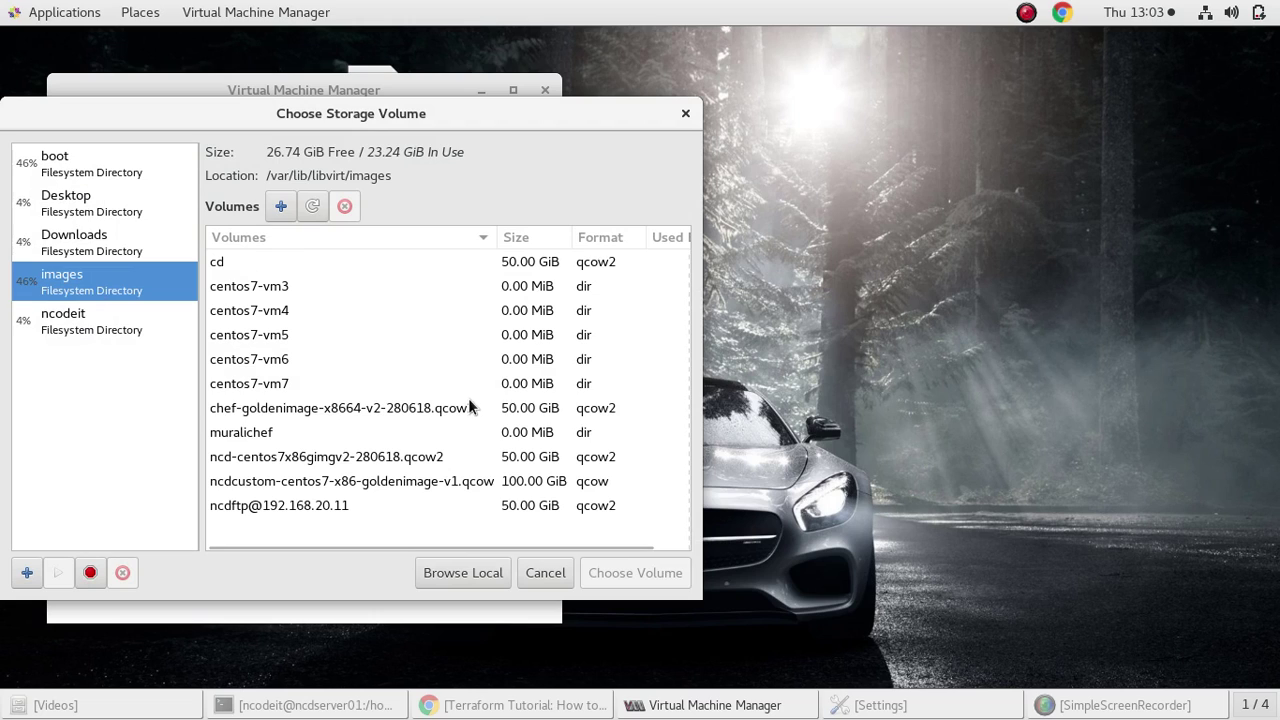
Use the ncd-centos7x86gimgv2-280618.qcow2 volume as storage and keep 1024 MiB memory and 1 CPU
{"action": "left_click", "coordinate": [392, 460]}
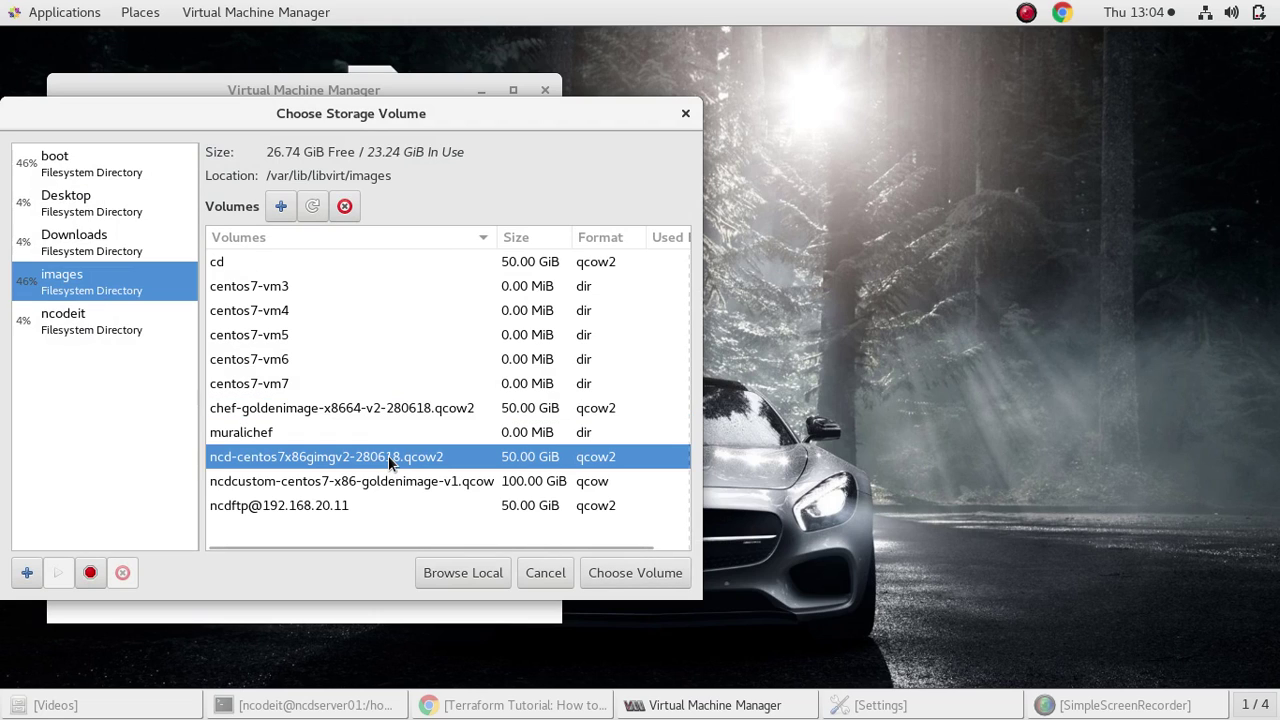
{"action": "left_click", "coordinate": [636, 573]}
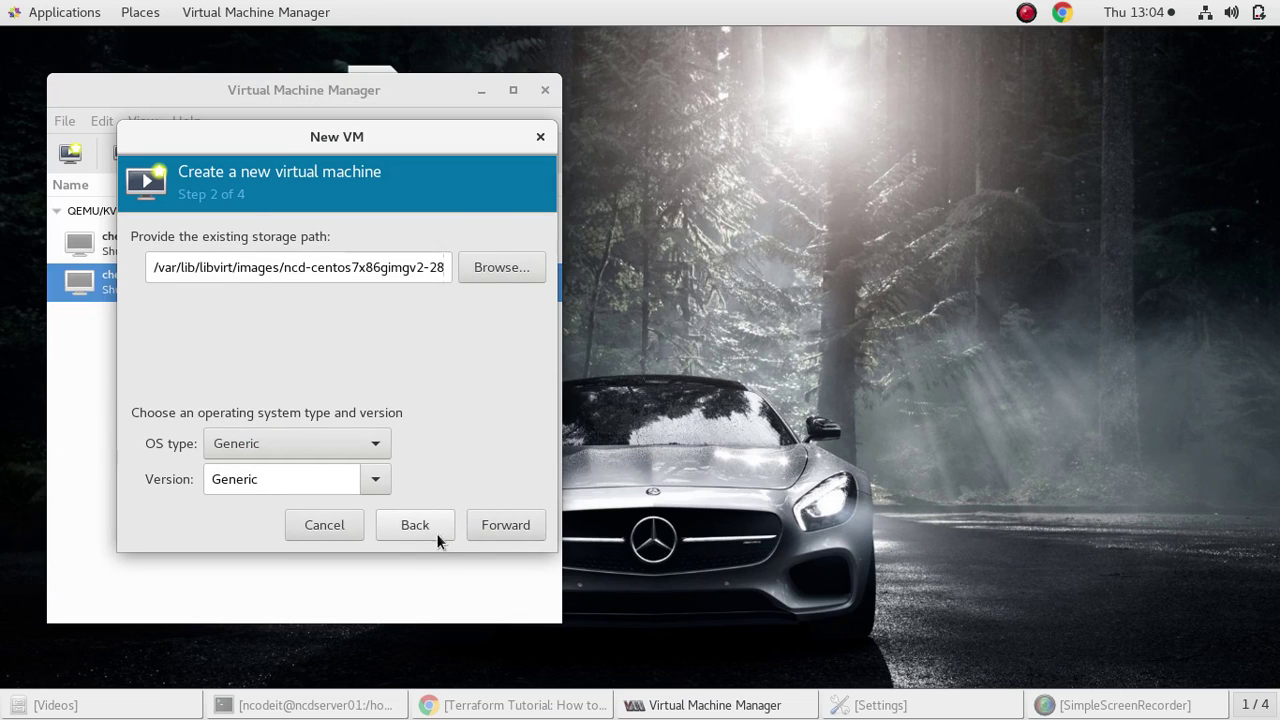
{"action": "left_click", "coordinate": [527, 533]}
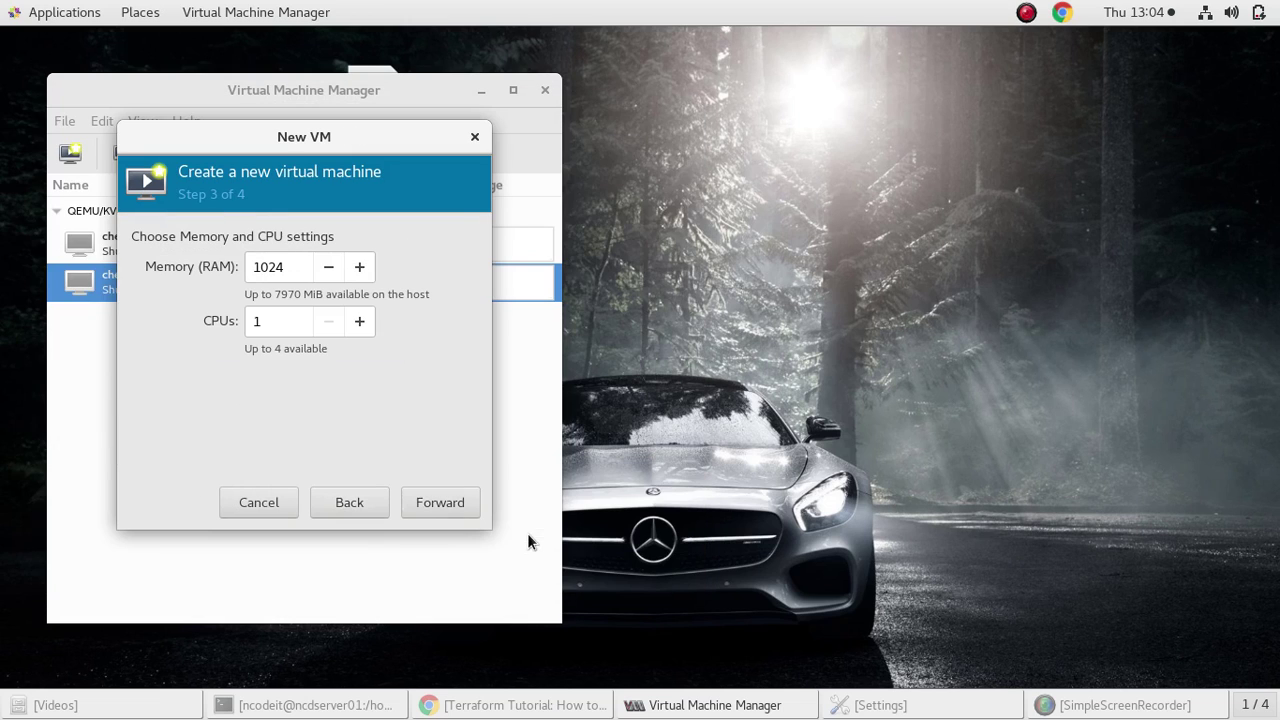
{"action": "left_click", "coordinate": [437, 502]}
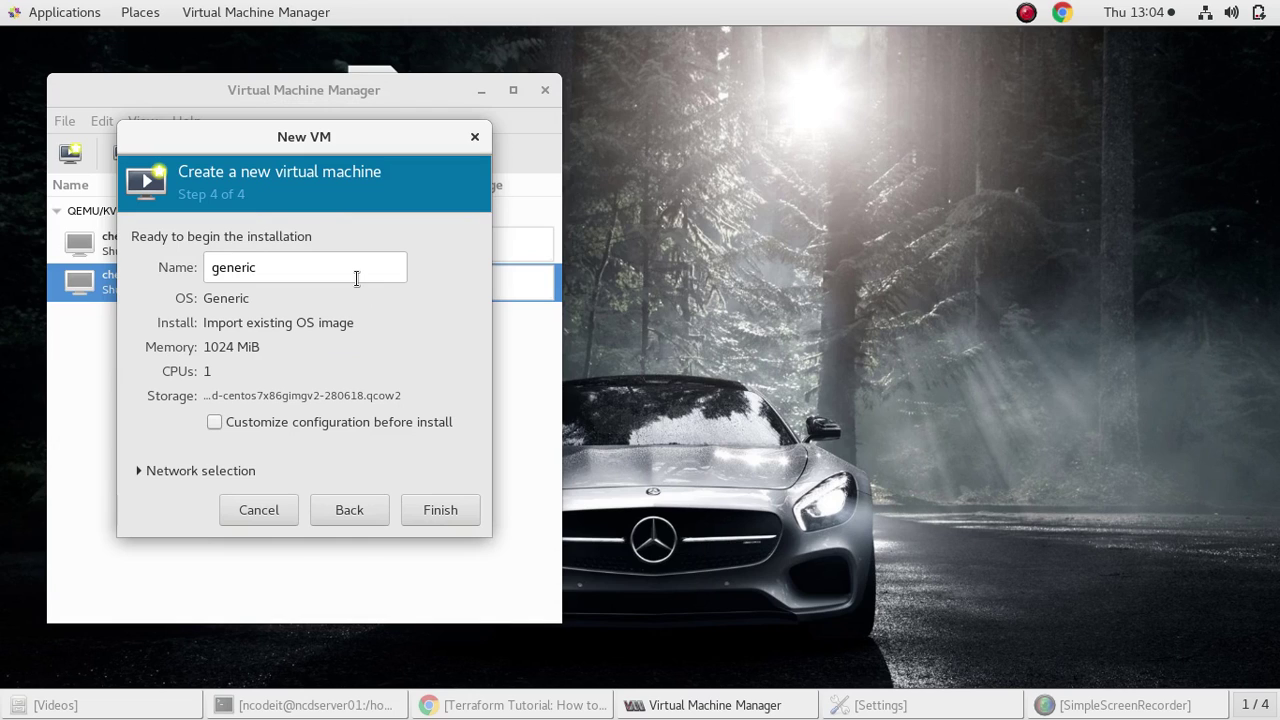
Replace the default VM name 'generic' with 'AWS workshop'
{"action": "double_click", "coordinate": [356, 278]}
{"action": "left_click", "coordinate": [184, 472]}
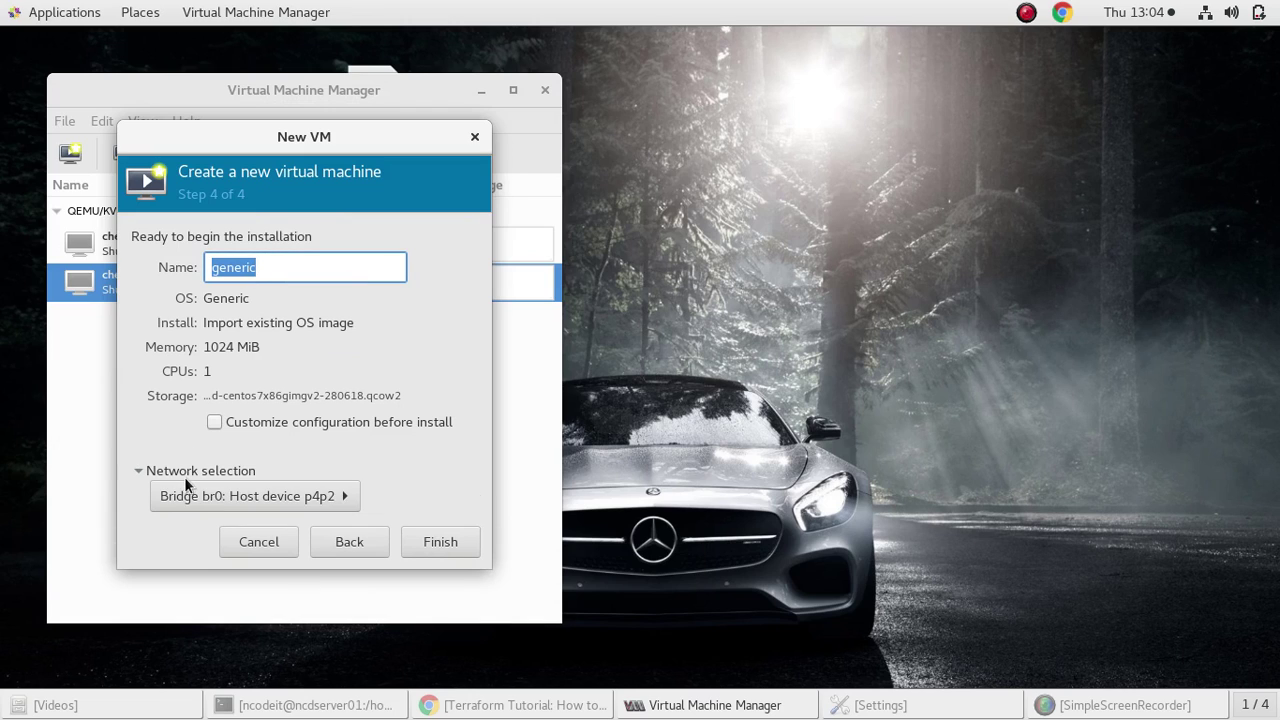
{"action": "left_click", "coordinate": [184, 475]}
{"action": "double_click", "coordinate": [286, 278]}
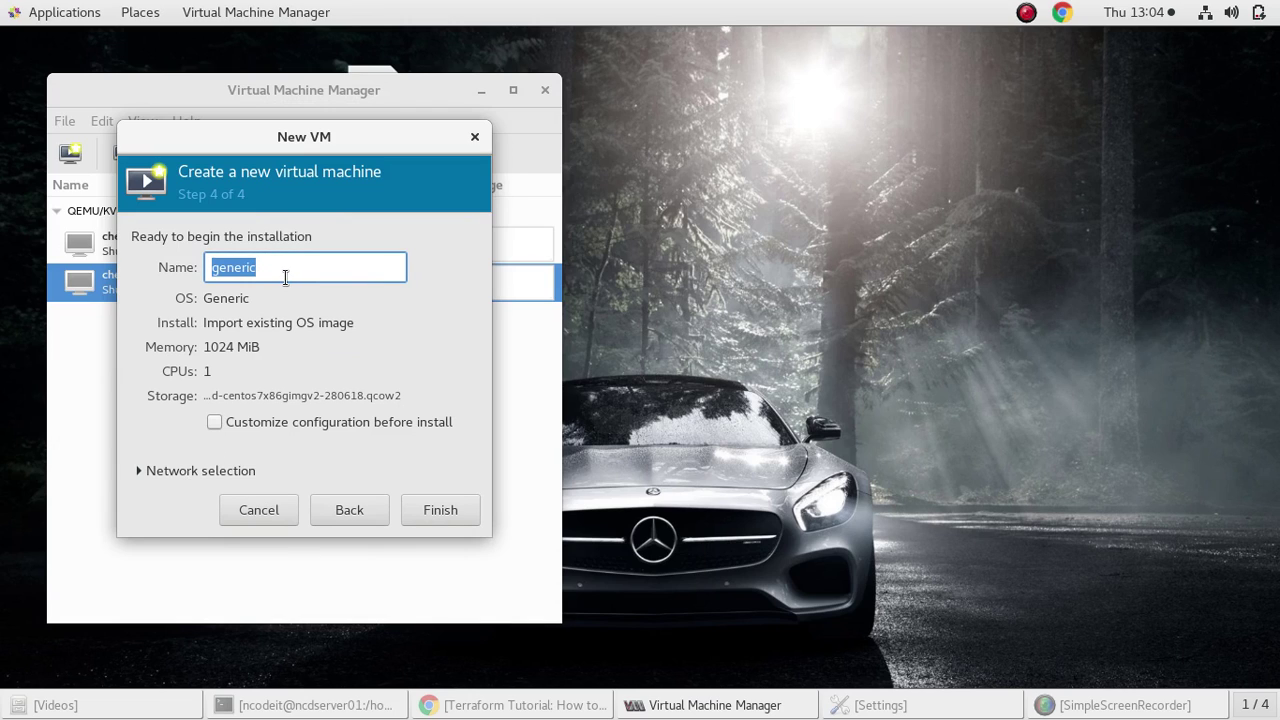
{"action": "key", "text": "BackSpace"}
{"action": "type", "text": "net"}
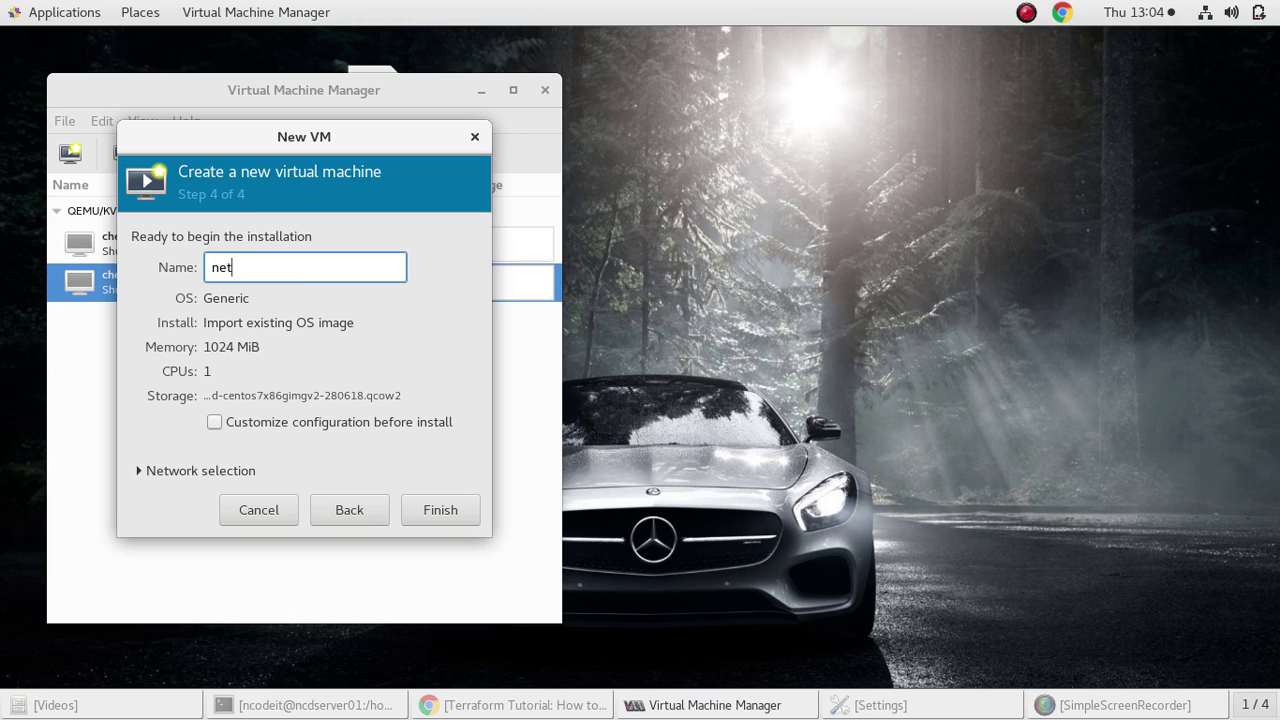
{"action": "key", "text": "BackSpace"}
{"action": "key", "text": "BackSpace"}
{"action": "key", "text": "BackSpace"}
{"action": "type", "text": "AWS worksho"}
Fix the invalid-name error by removing the space, giving AWSworkshop, and create the VM
{"action": "left_click", "coordinate": [459, 511]}
{"action": "left_click", "coordinate": [360, 394]}
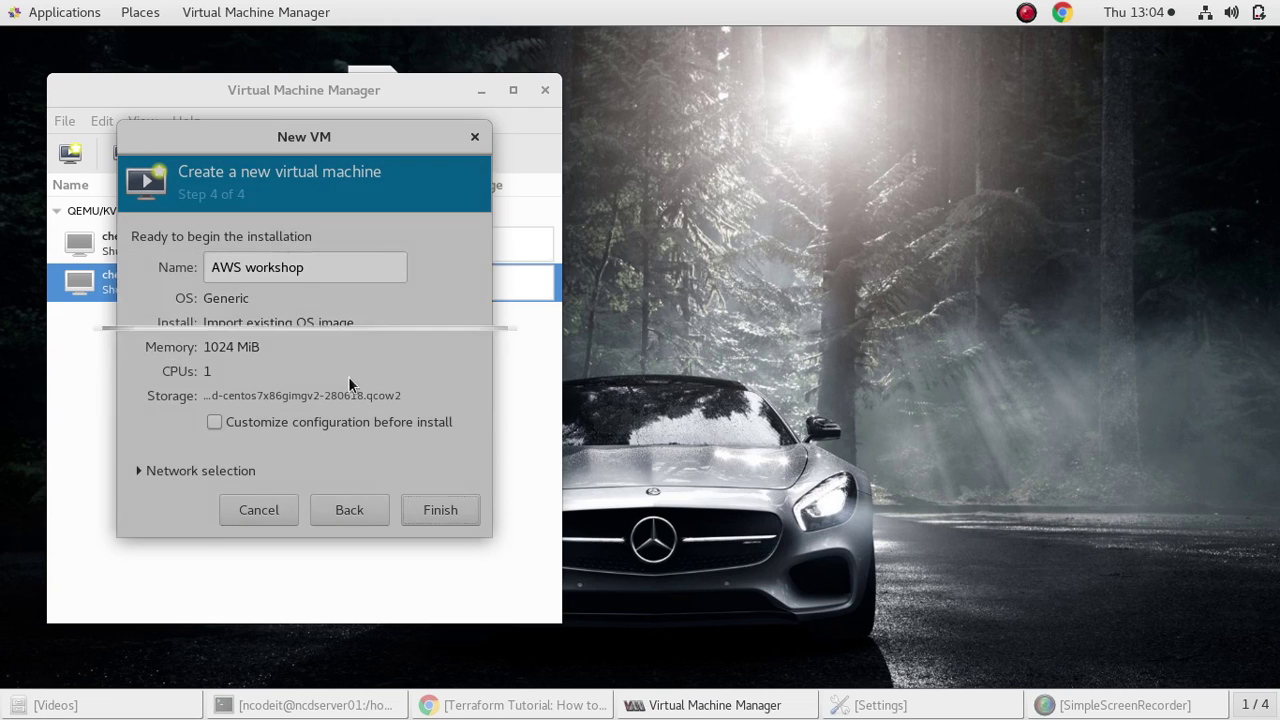
{"action": "left_click", "coordinate": [246, 270]}
{"action": "key", "text": "BackSpace"}
{"action": "left_click", "coordinate": [430, 507]}
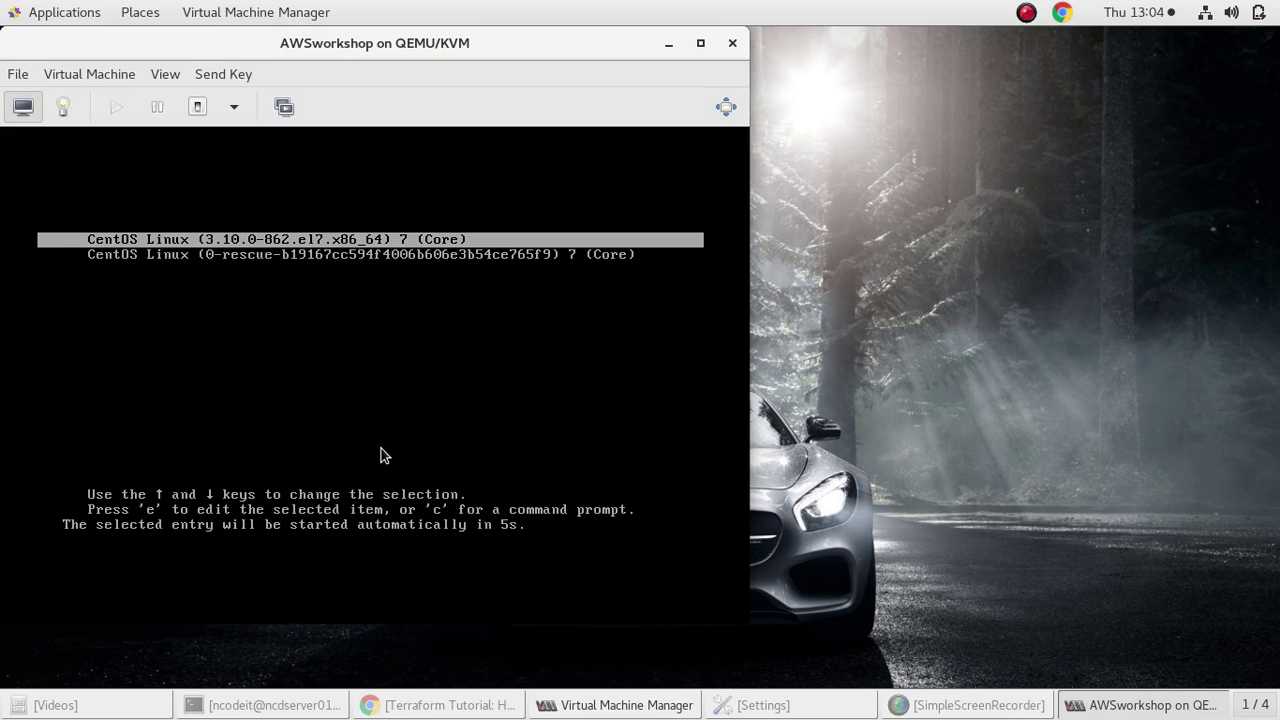
Boot the default CentOS Linux entry and log in at the console with the admin account
{"action": "key", "text": "Return"}
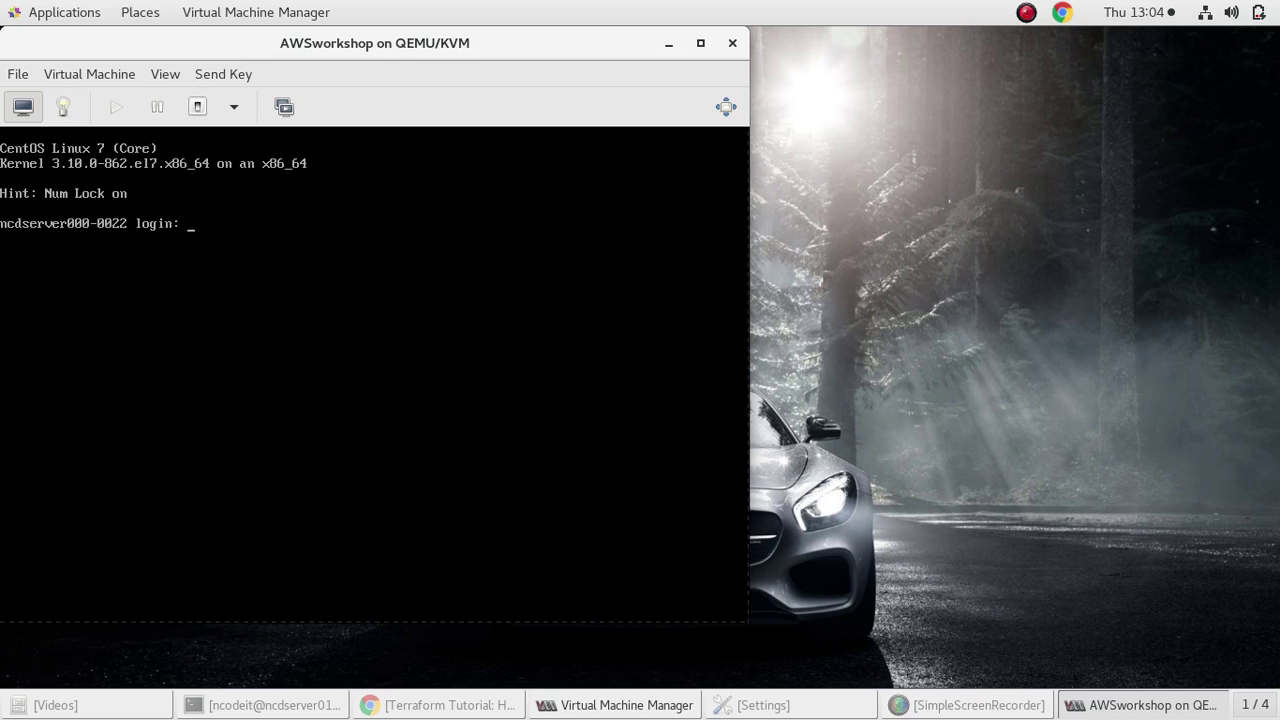
{"action": "type", "text": "ncodeit"}
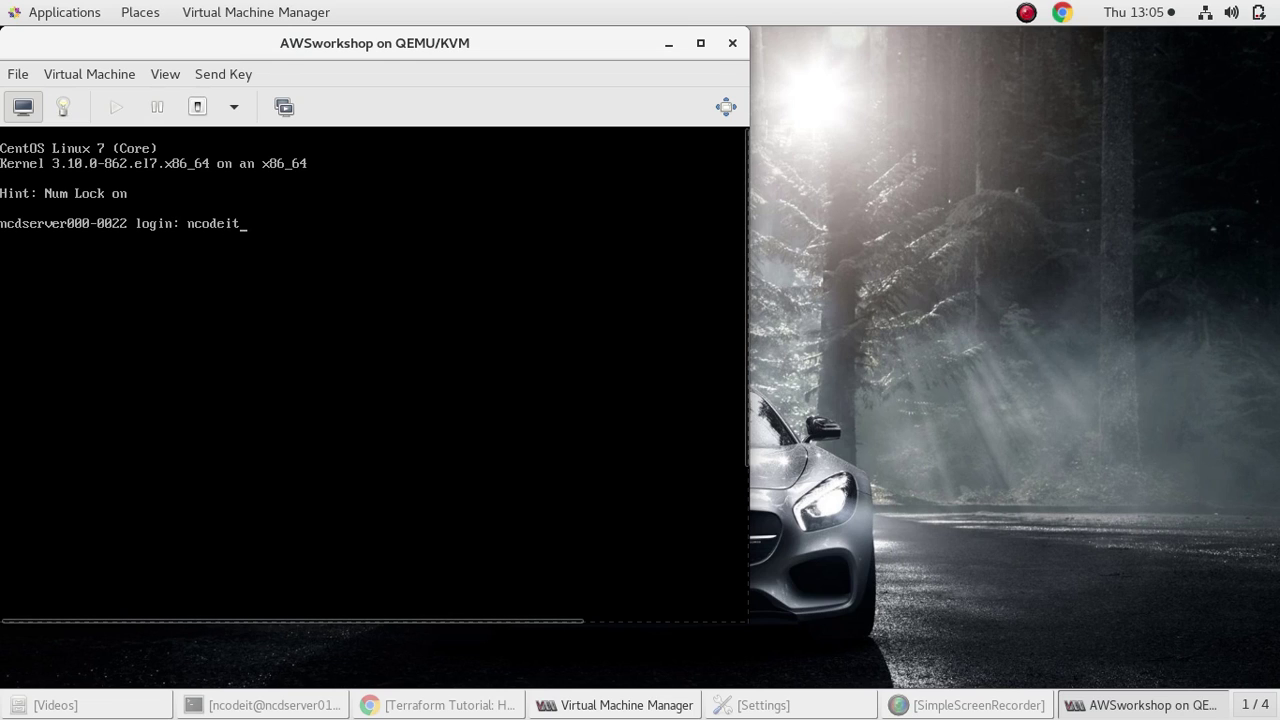
{"action": "type", "text": "adm"}
{"action": "key", "text": "Return"}
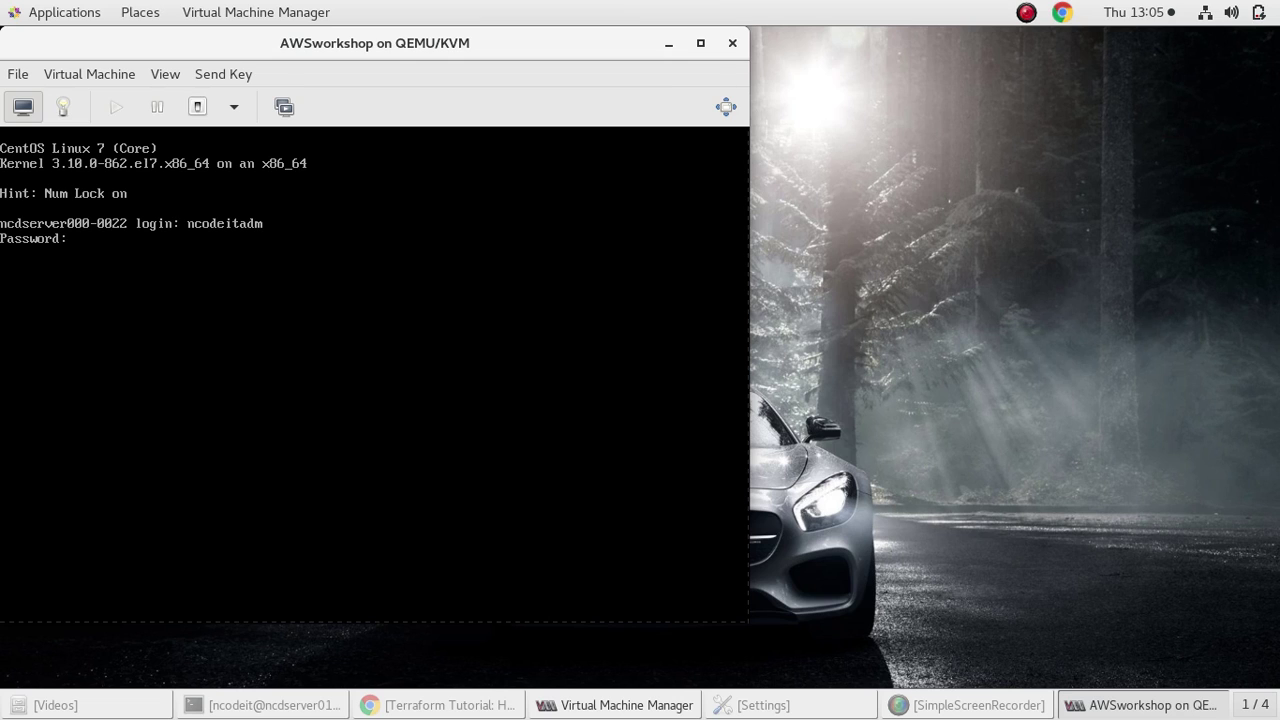
{"action": "key", "text": "Return"}
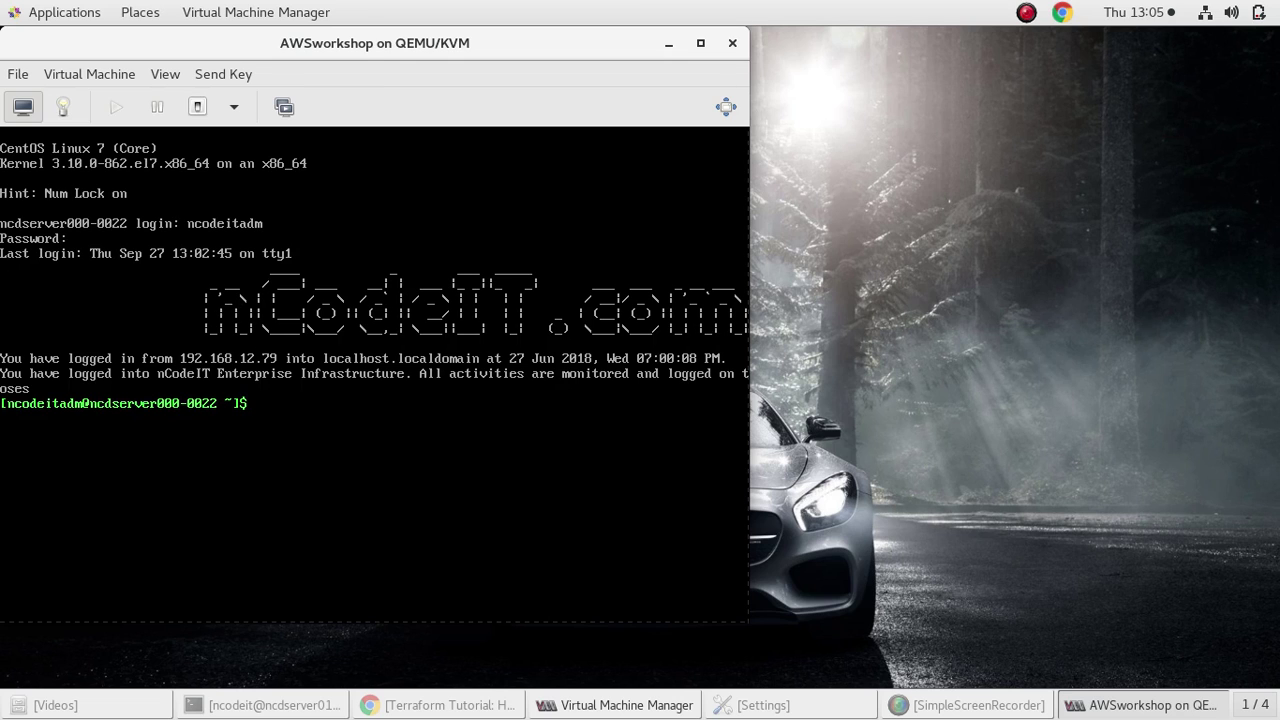
Clear the VM console and list its network interfaces with ip a
{"action": "type", "text": "clear"}
{"action": "key", "text": "Return"}
{"action": "type", "text": "i"}
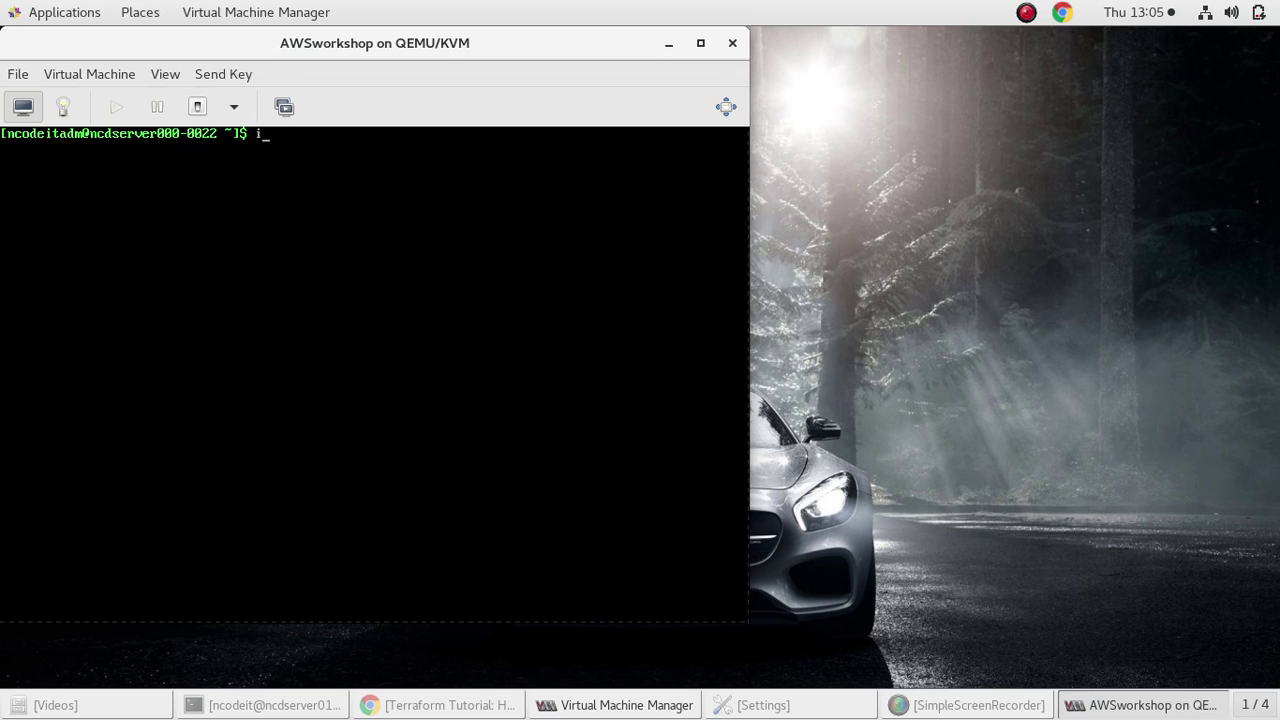
{"action": "type", "text": "p a"}
{"action": "key", "text": "Return"}
Run systemctl restart NetworkManager in the VM, authorise it, and list the interfaces again
{"action": "type", "text": "systemctl restart Net"}
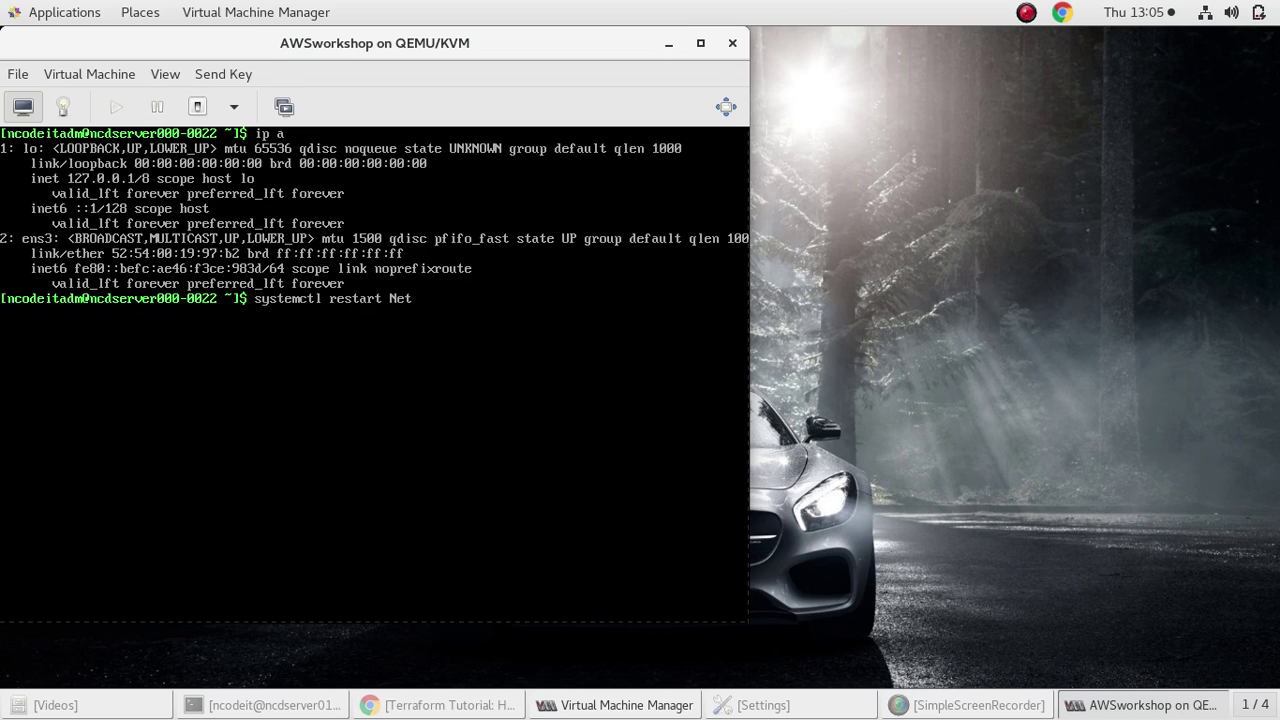
{"action": "type", "text": "workManager"}
{"action": "key", "text": "Return"}
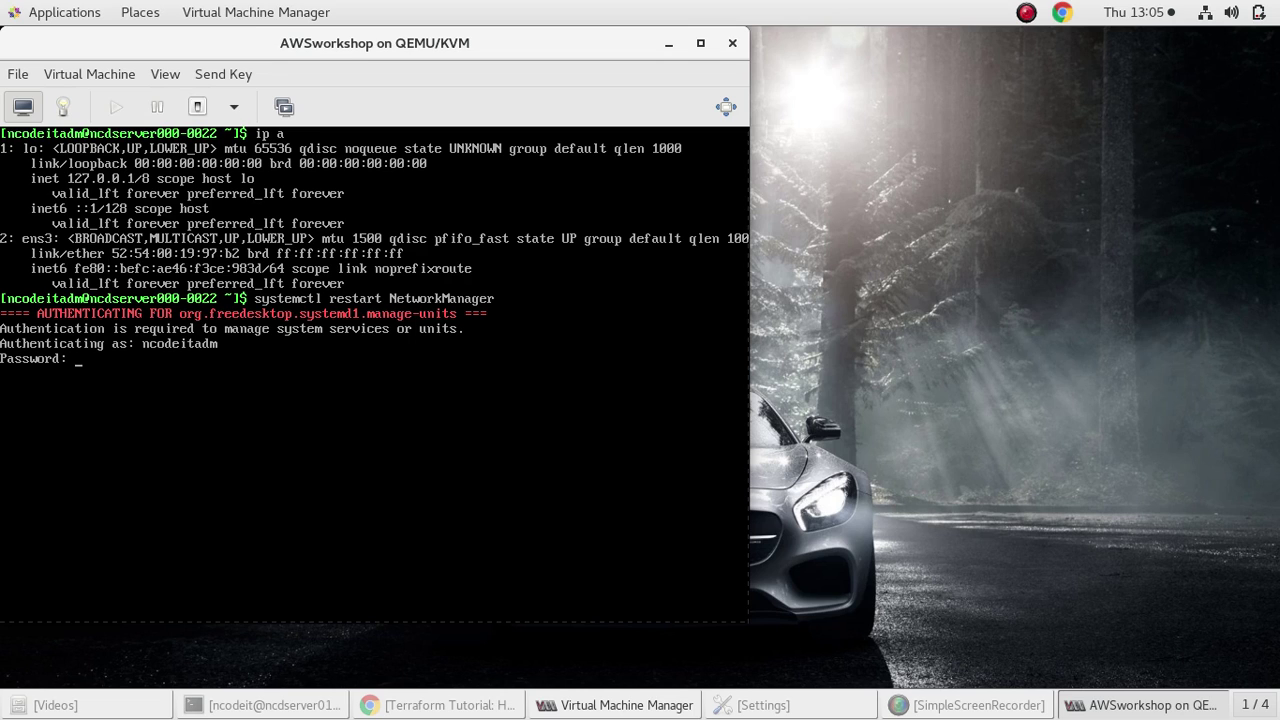
{"action": "key", "text": "Return"}
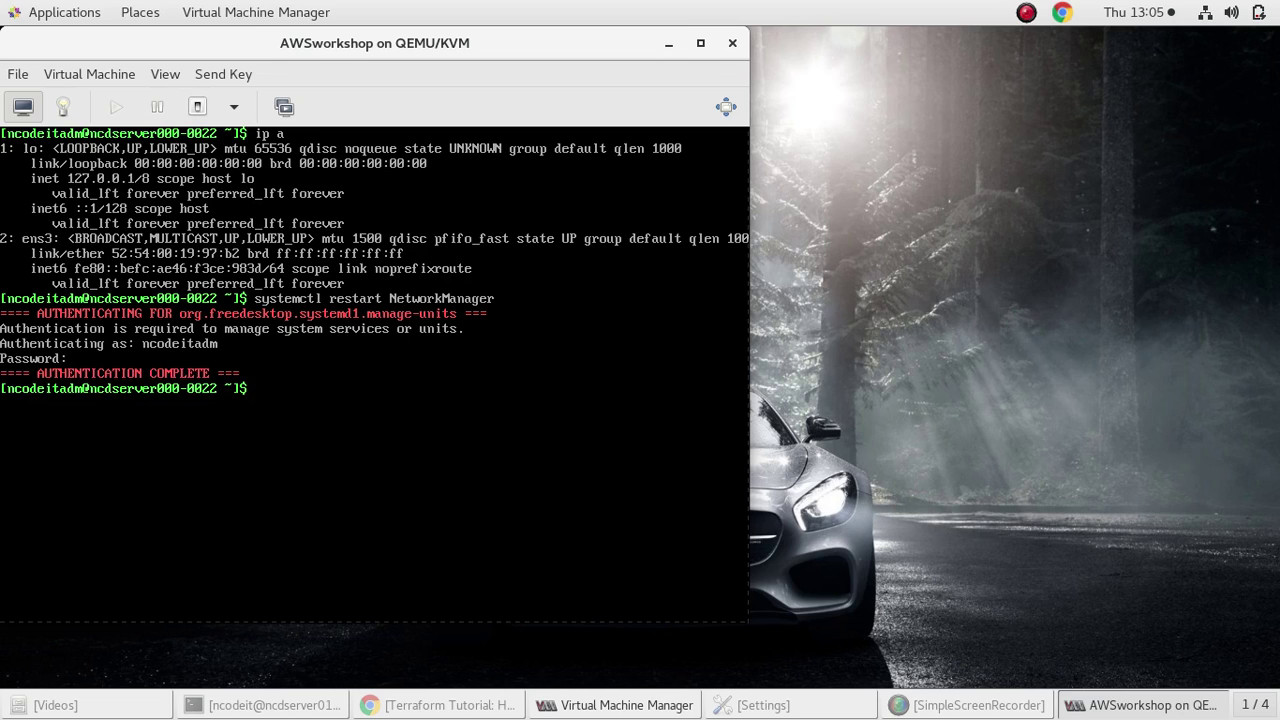
{"action": "type", "text": "ip a"}
{"action": "key", "text": "Return"}
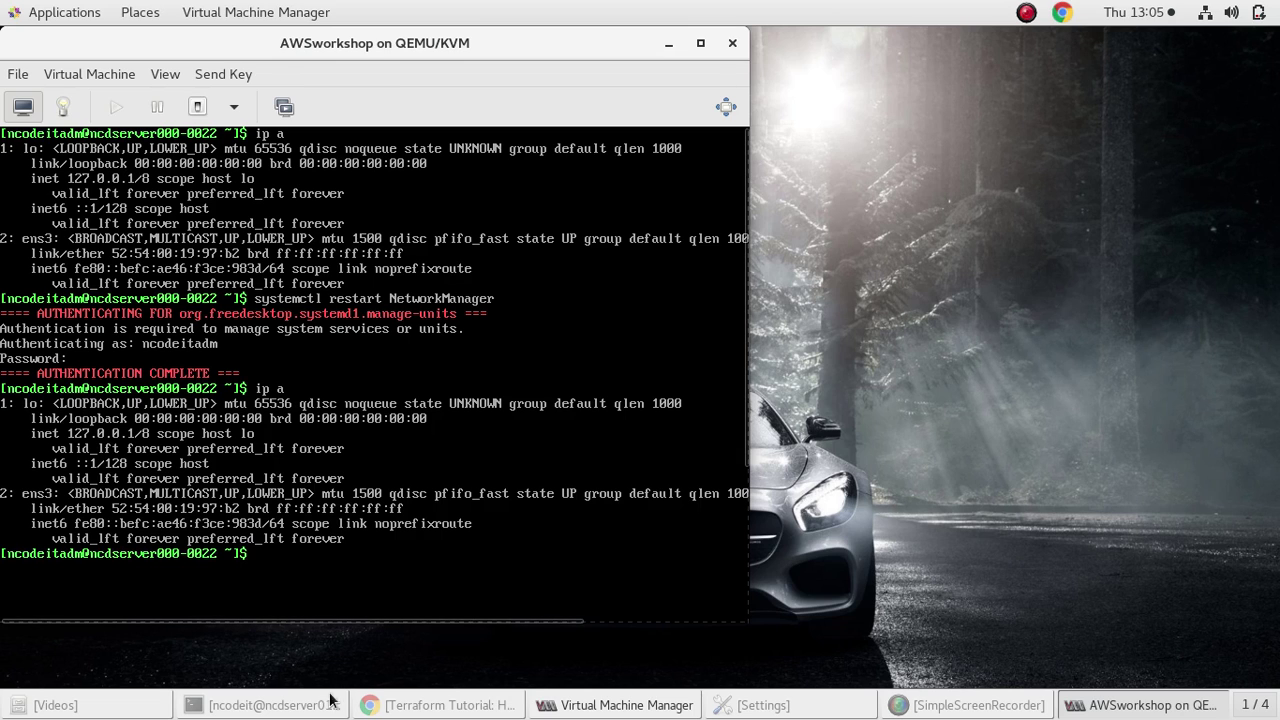
{"action": "left_click", "coordinate": [215, 703]}
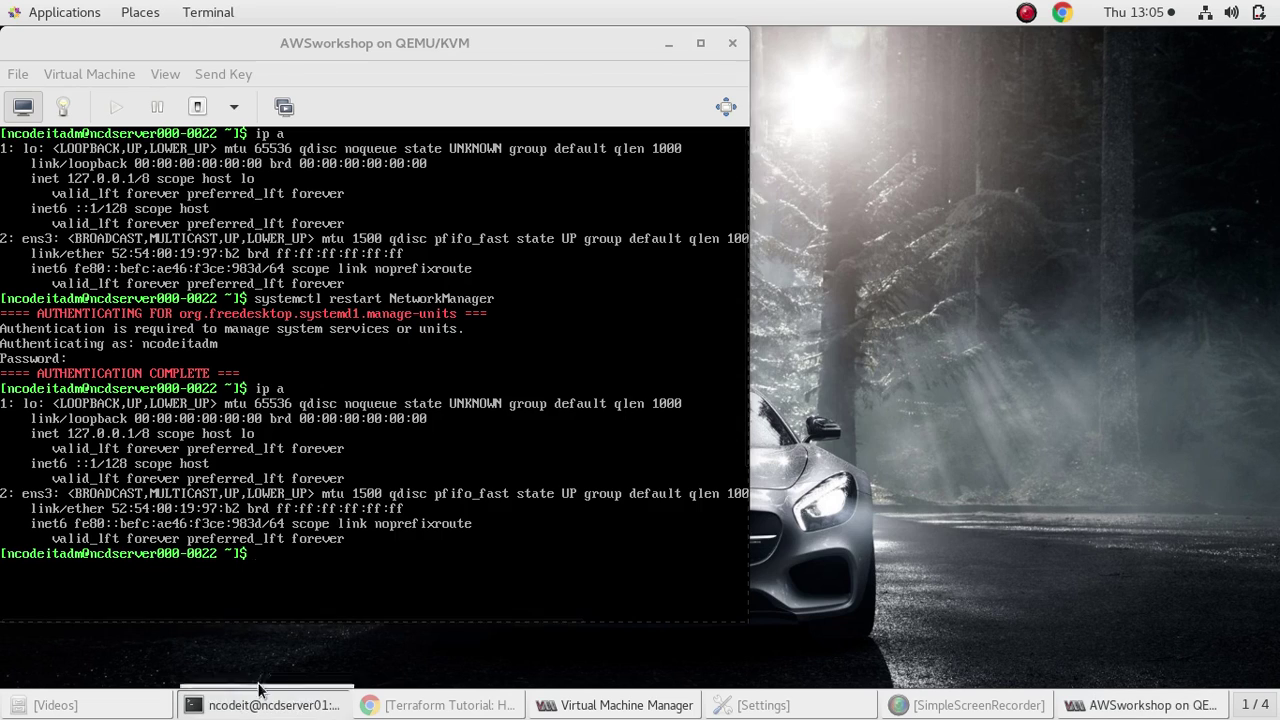
Restart the host's NetworkManager and network services with systemctl restart
{"action": "type", "text": "system"}
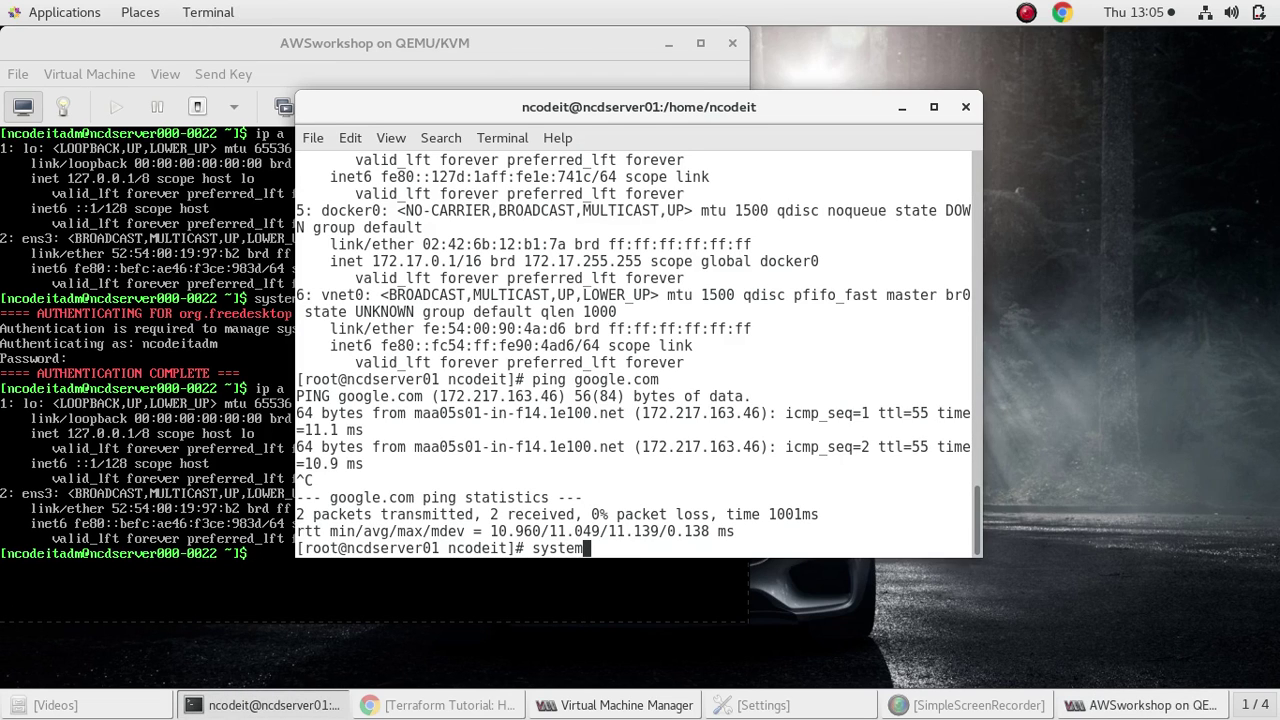
{"action": "type", "text": "ctl restart Netw"}
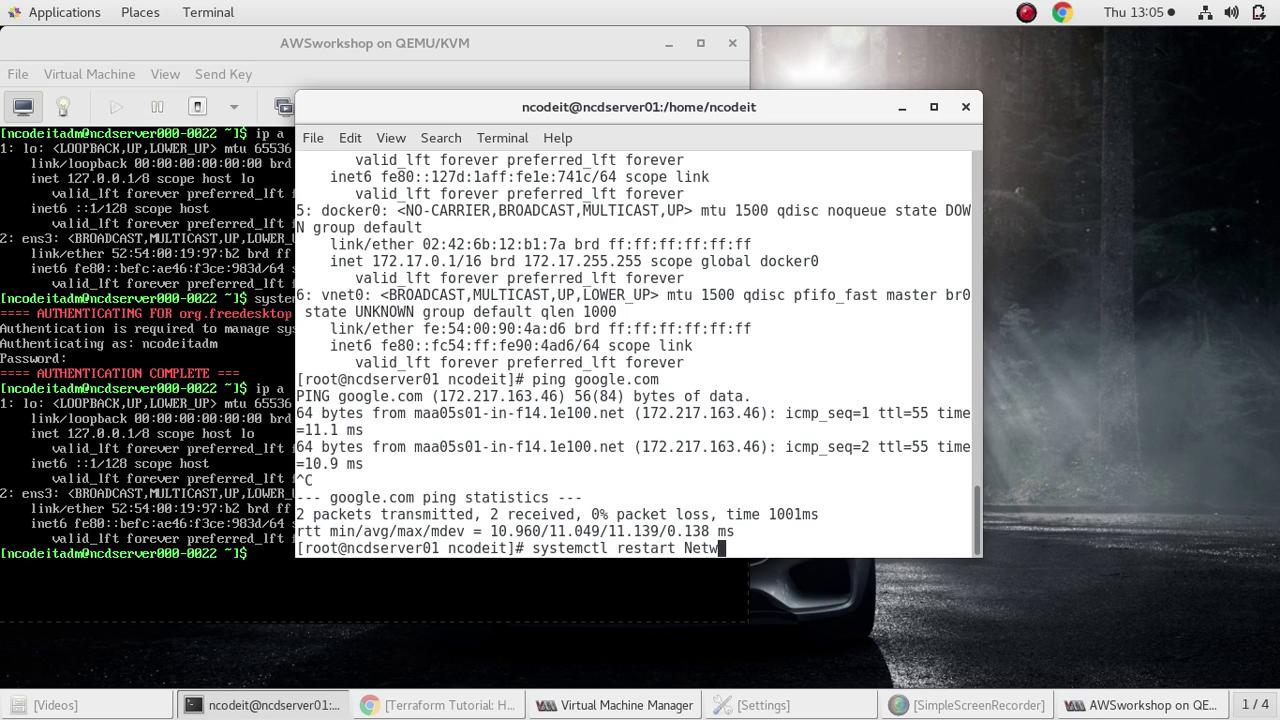
{"action": "type", "text": "orkManager"}
{"action": "key", "text": "Return"}
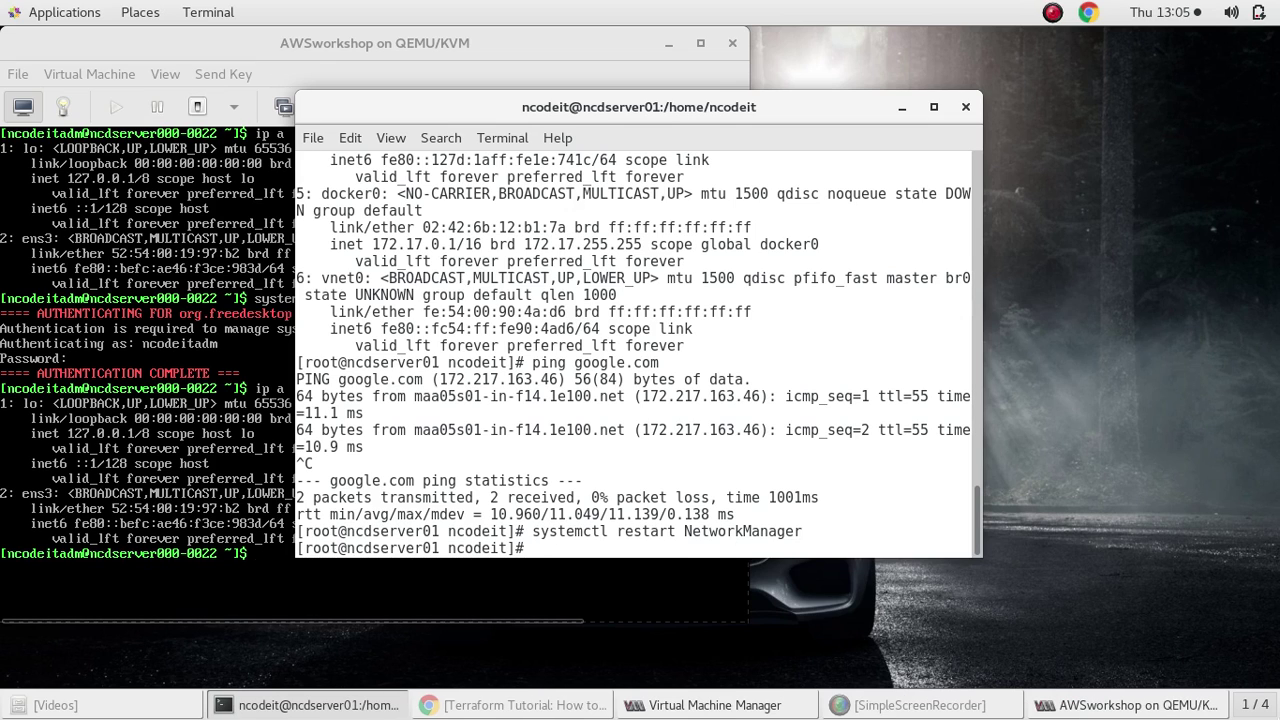
{"action": "key", "text": "Up"}
{"action": "key", "text": "Up"}
{"action": "key", "text": "Down"}
{"action": "key", "text": "BackSpace"}
{"action": "key", "text": "BackSpace"}
{"action": "key", "text": "BackSpace"}
{"action": "key", "text": "BackSpace"}
{"action": "key", "text": "BackSpace"}
{"action": "key", "text": "BackSpace"}
{"action": "key", "text": "BackSpace"}
{"action": "key", "text": "BackSpace"}
{"action": "key", "text": "BackSpace"}
{"action": "key", "text": "BackSpace"}
{"action": "key", "text": "BackSpace"}
{"action": "key", "text": "BackSpace"}
{"action": "key", "text": "BackSpace"}
{"action": "key", "text": "BackSpace"}
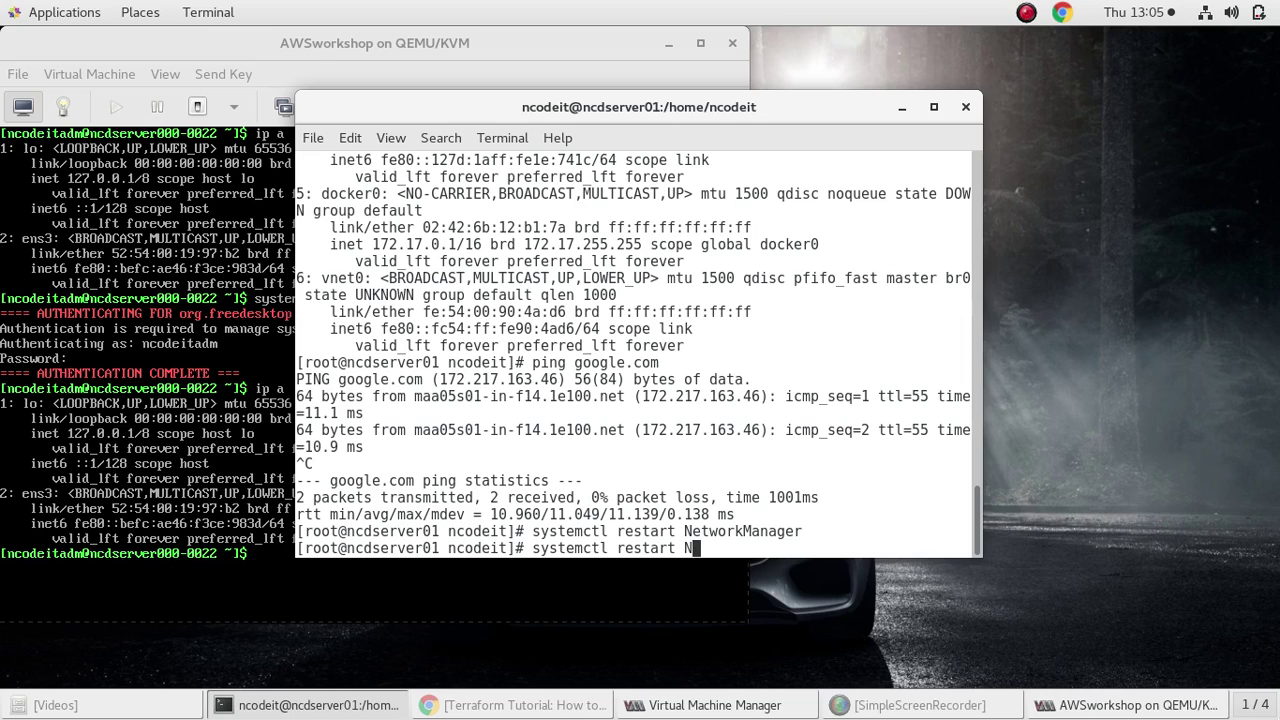
{"action": "type", "text": "network"}
{"action": "key", "text": "Return"}
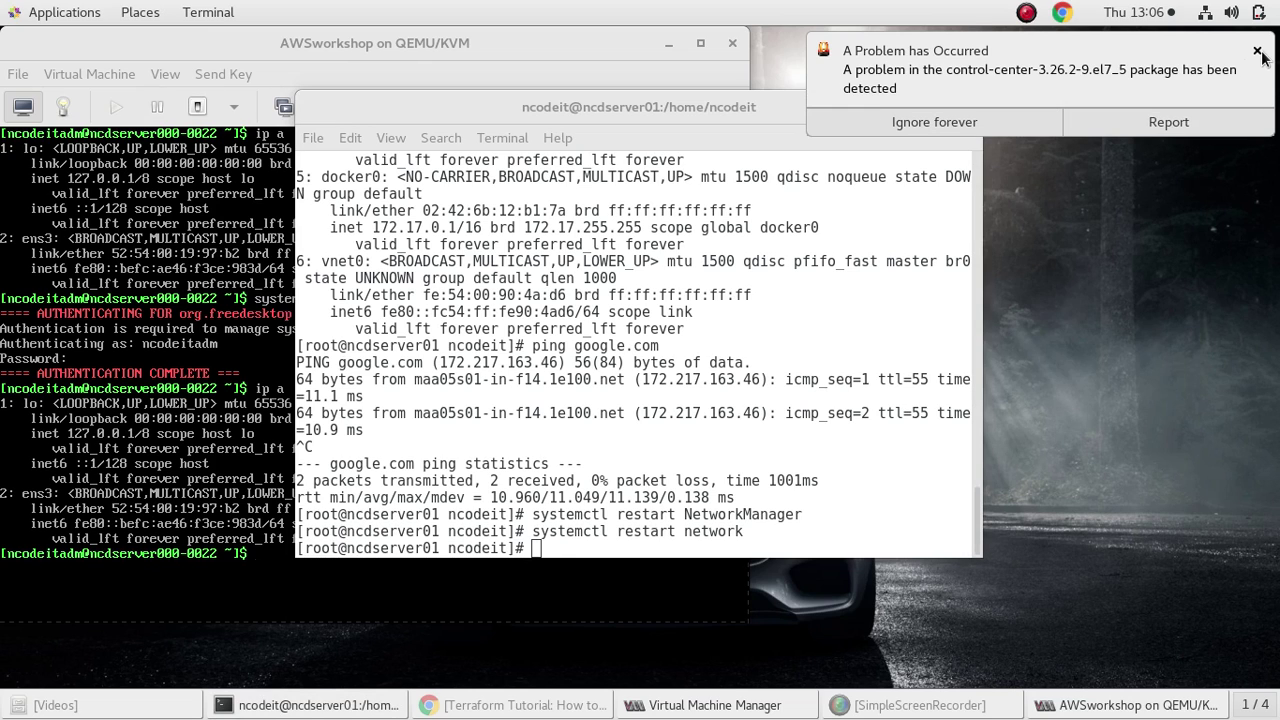
Dismiss the problem notification and list the host's interfaces with ip a
{"action": "left_click", "coordinate": [1263, 57]}
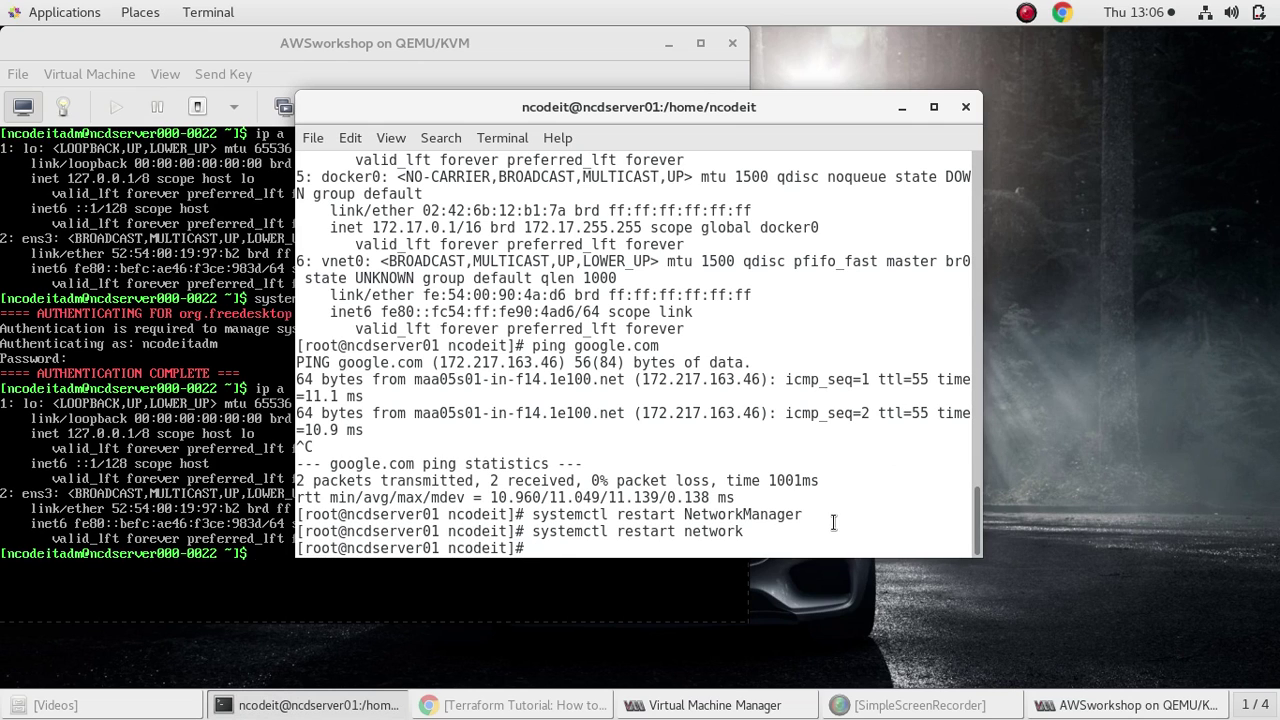
{"action": "type", "text": "ip a"}
{"action": "key", "text": "Return"}
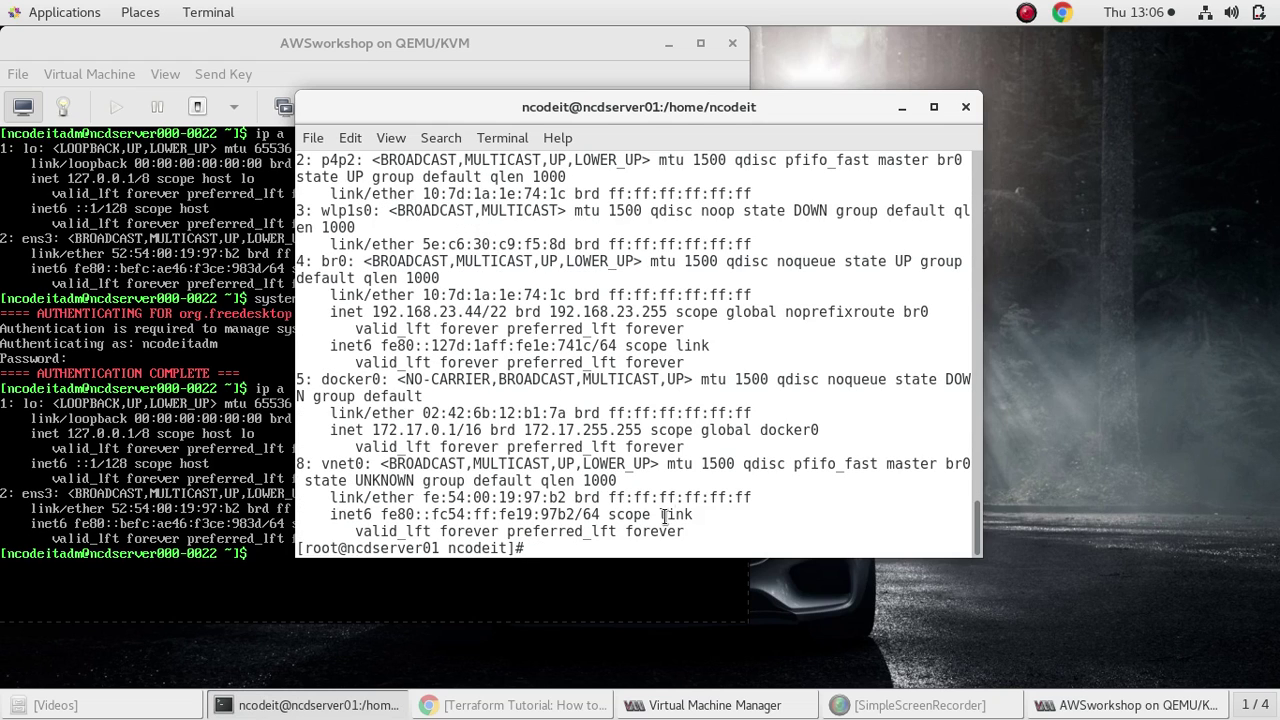
Reconnect the host's wired network from the status menu and re-list its interfaces
{"action": "left_click", "coordinate": [1206, 14]}
{"action": "left_click", "coordinate": [1123, 152]}
{"action": "left_click", "coordinate": [1091, 186]}
{"action": "left_click", "coordinate": [1208, 20]}
{"action": "left_click", "coordinate": [1159, 150]}
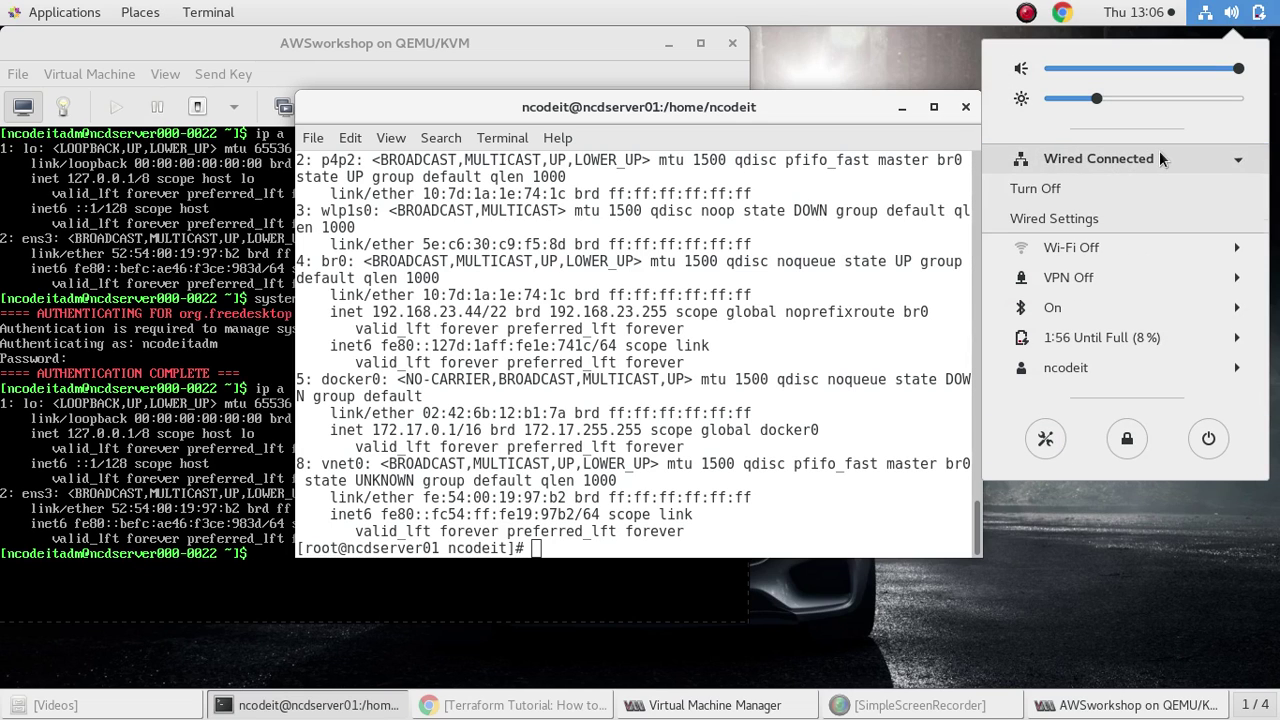
{"action": "left_click", "coordinate": [740, 516]}
{"action": "type", "text": "ip a"}
{"action": "key", "text": "Return"}
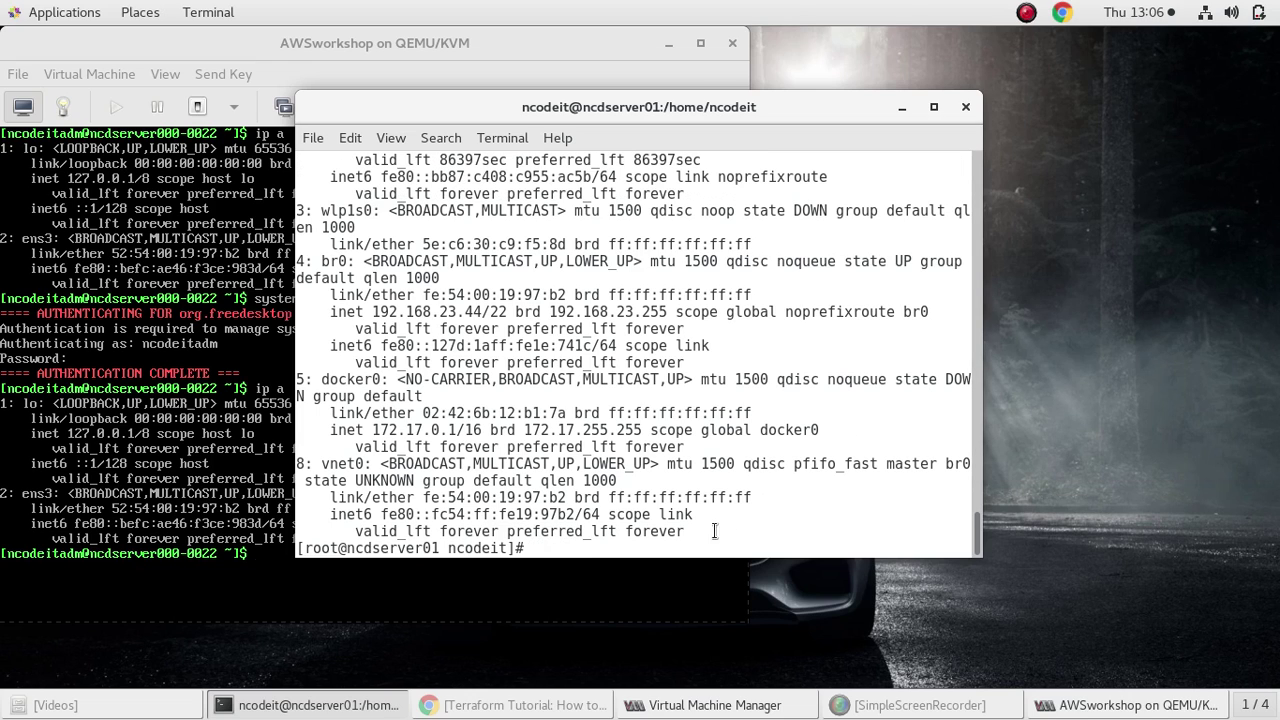
Re-list the AWSworkshop VM's network interfaces with ip a
{"action": "key", "text": "alt+Tab"}
{"action": "type", "text": "ip a"}
{"action": "key", "text": "Return"}
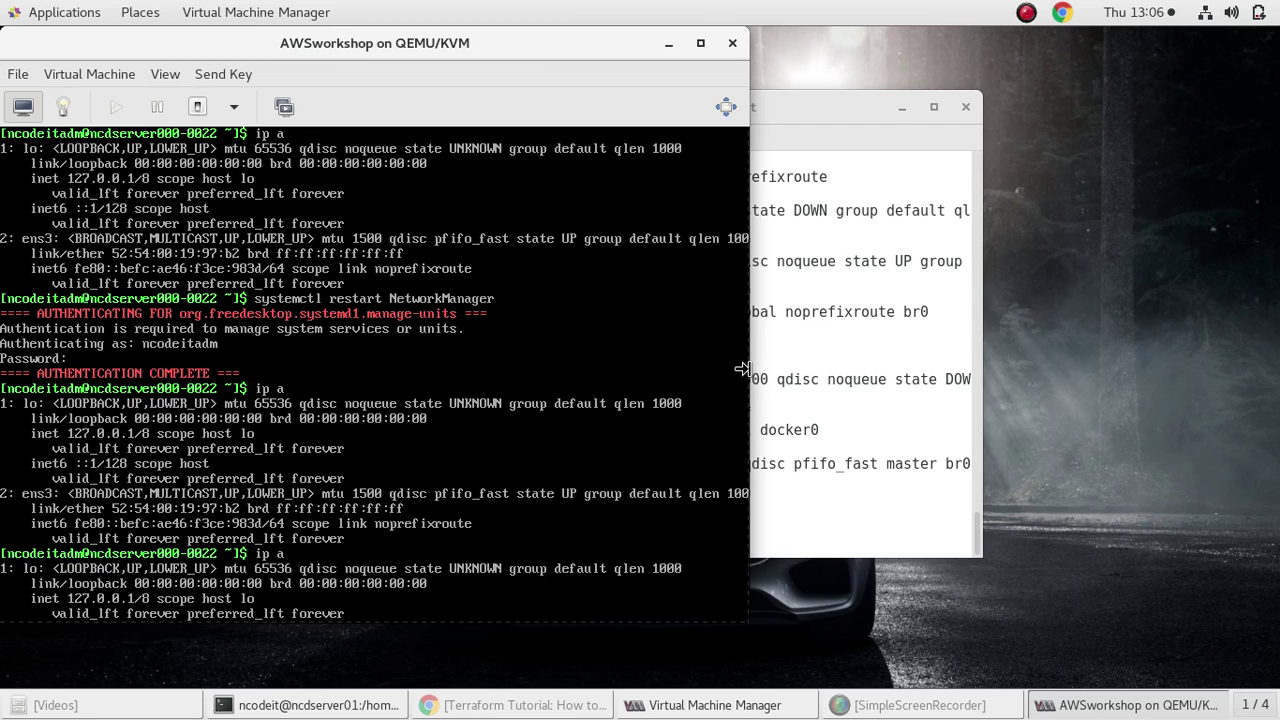
{"action": "scroll", "coordinate": [745, 378], "scroll_direction": "down", "scroll_amount": 3}
{"action": "scroll", "coordinate": [745, 378], "scroll_direction": "down", "scroll_amount": 3}
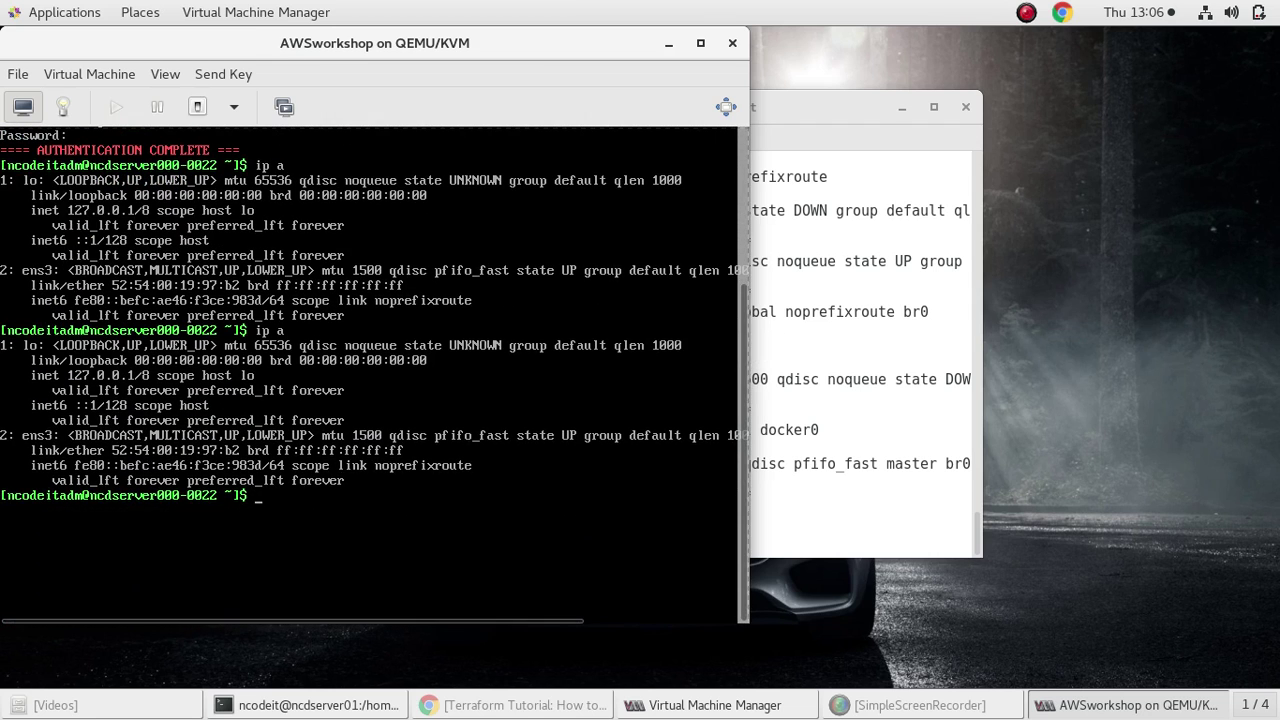
Open Wired Settings from the host's status menu
{"action": "left_click", "coordinate": [914, 429]}
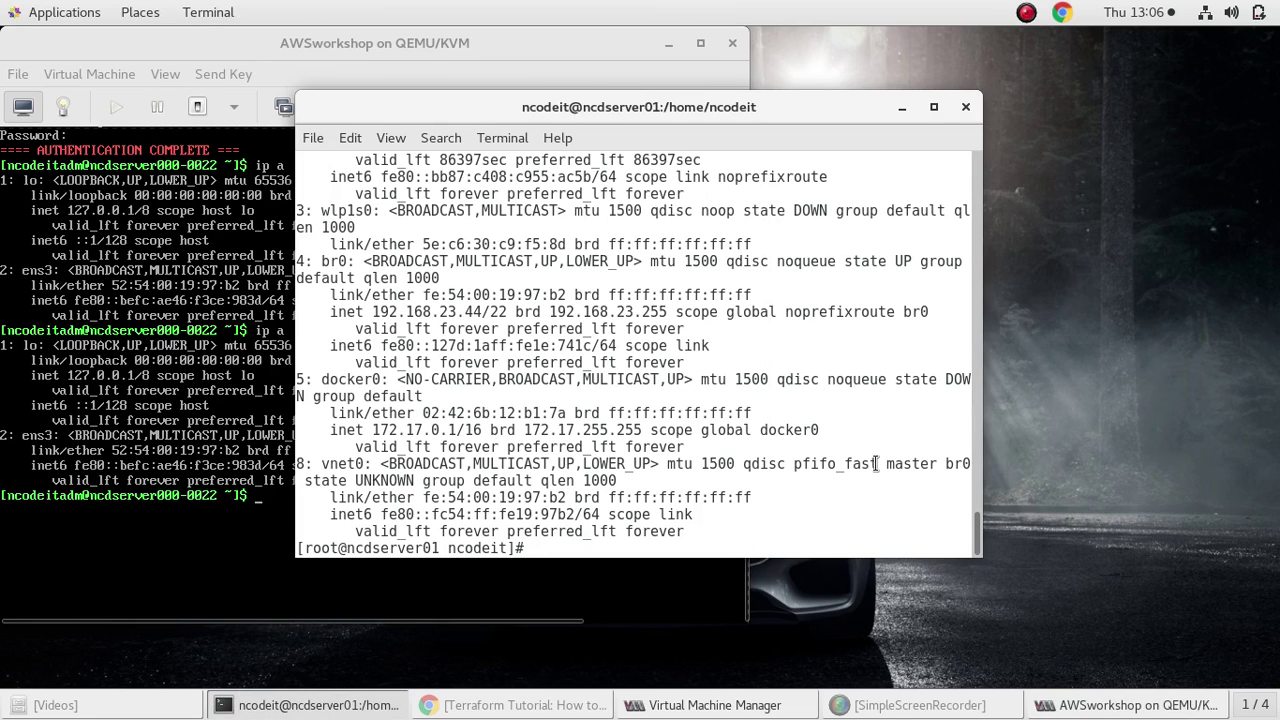
{"action": "left_click", "coordinate": [1207, 14]}
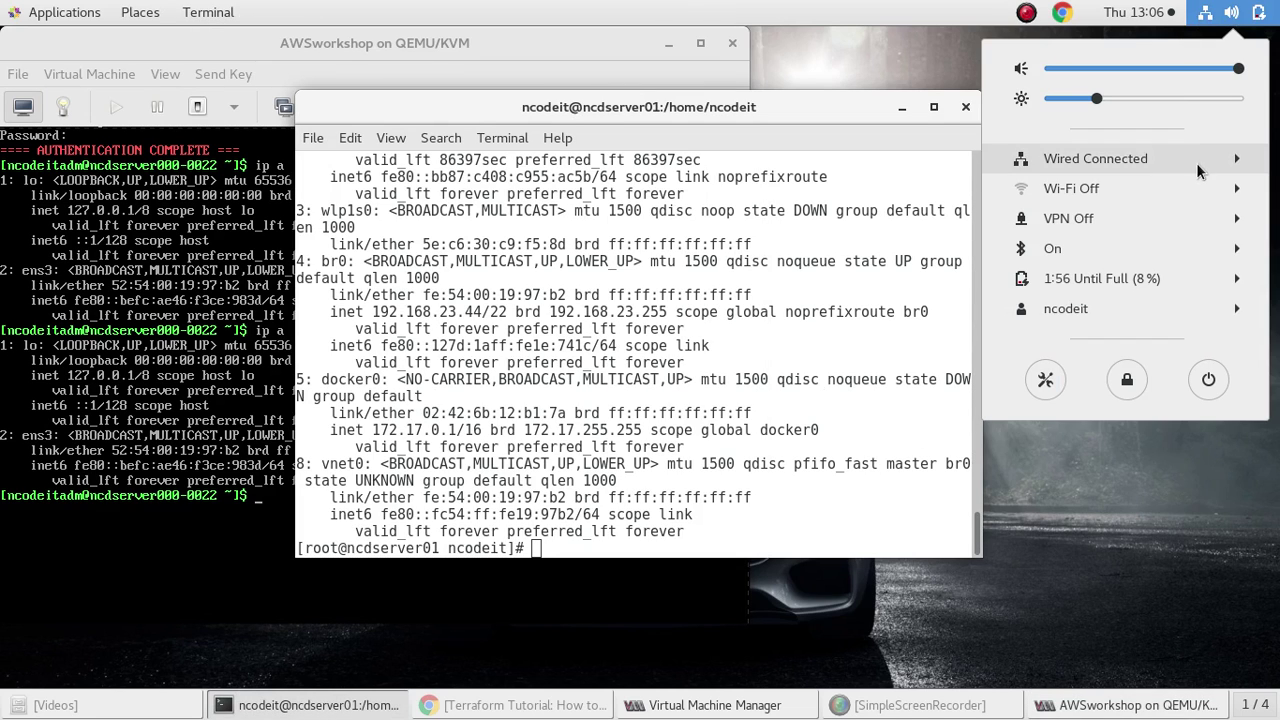
{"action": "left_click", "coordinate": [1160, 189]}
{"action": "left_click", "coordinate": [1130, 166]}
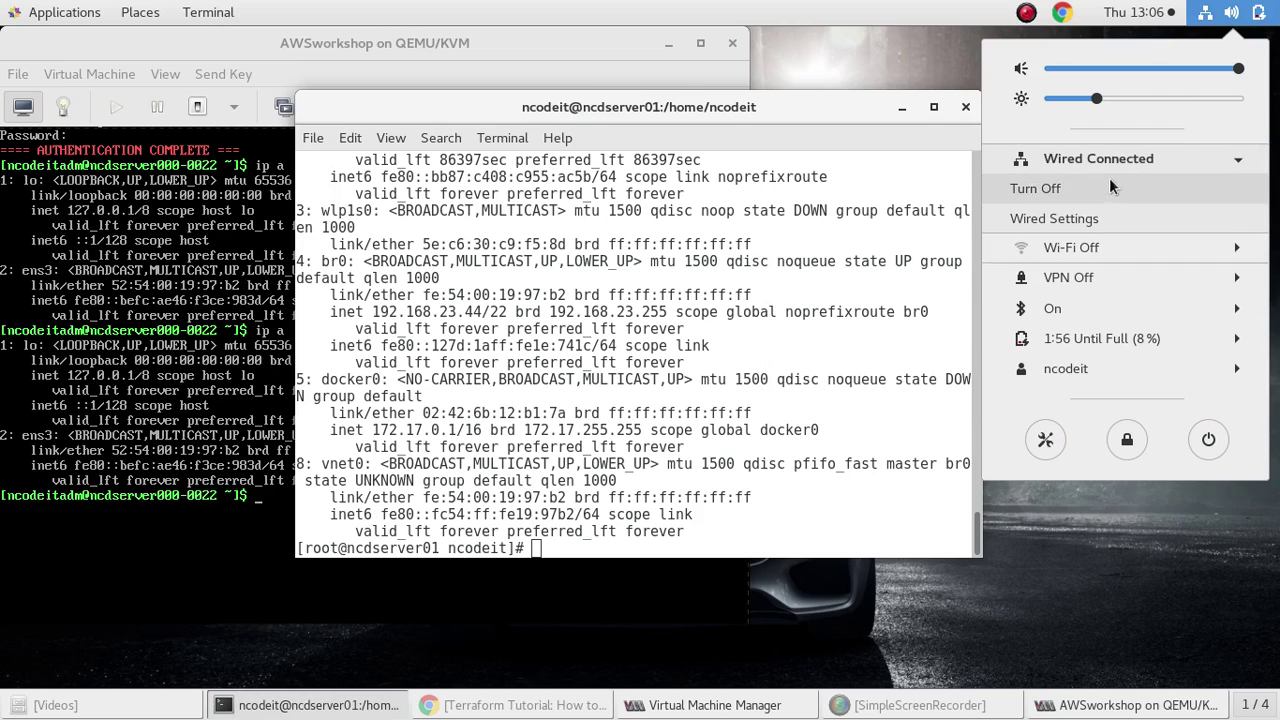
{"action": "left_click", "coordinate": [1078, 211]}
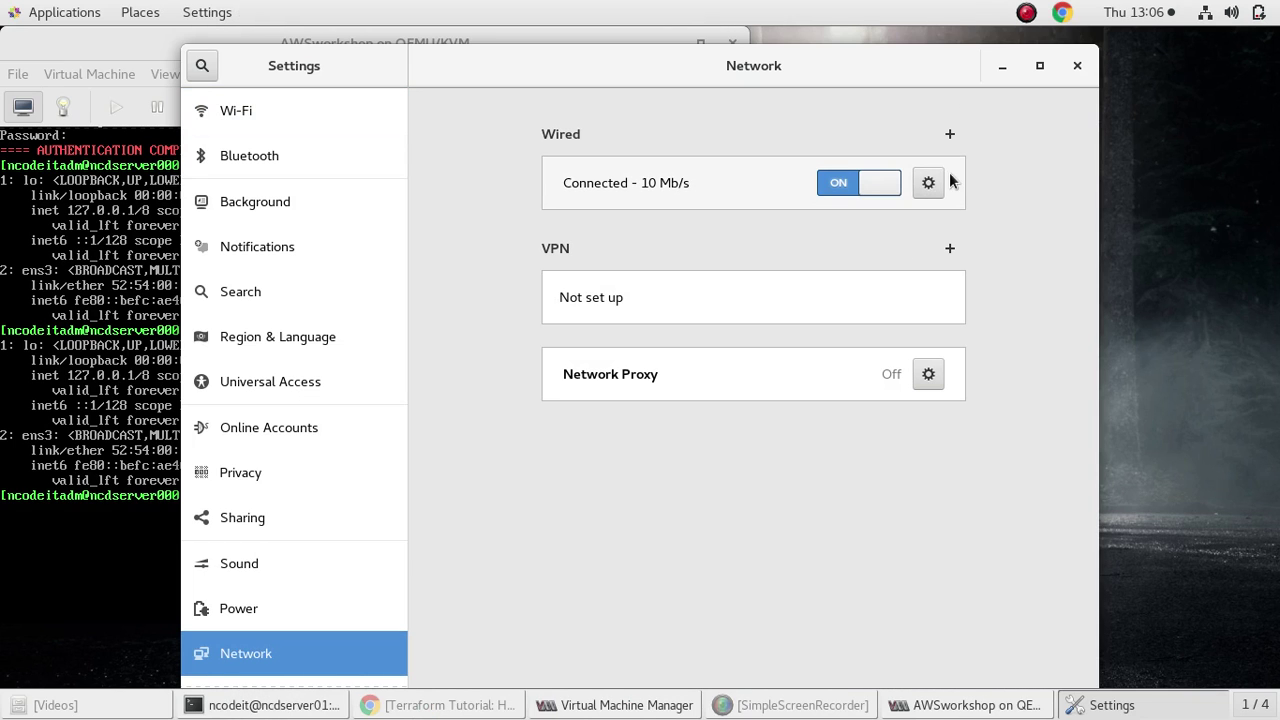
Review the wired connection's details and identity, then remove the System p4p2 profile
{"action": "left_click", "coordinate": [928, 182]}
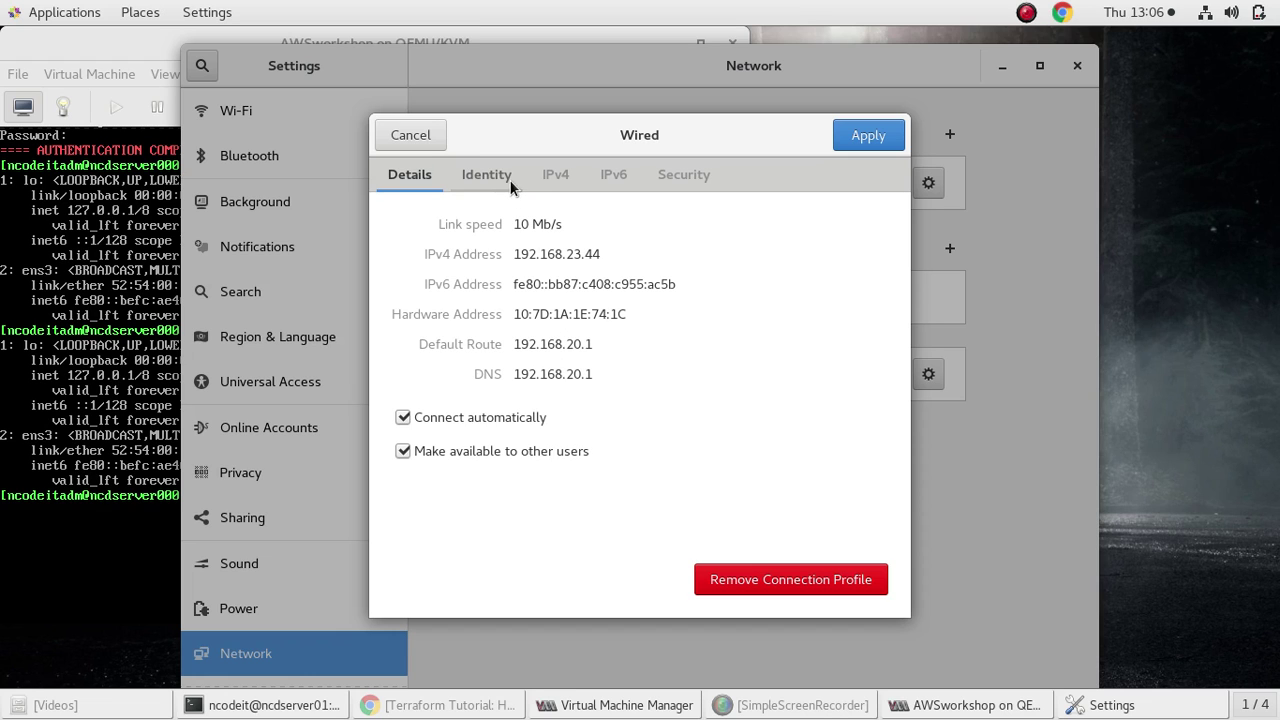
{"action": "left_click", "coordinate": [470, 176]}
{"action": "left_click", "coordinate": [422, 178]}
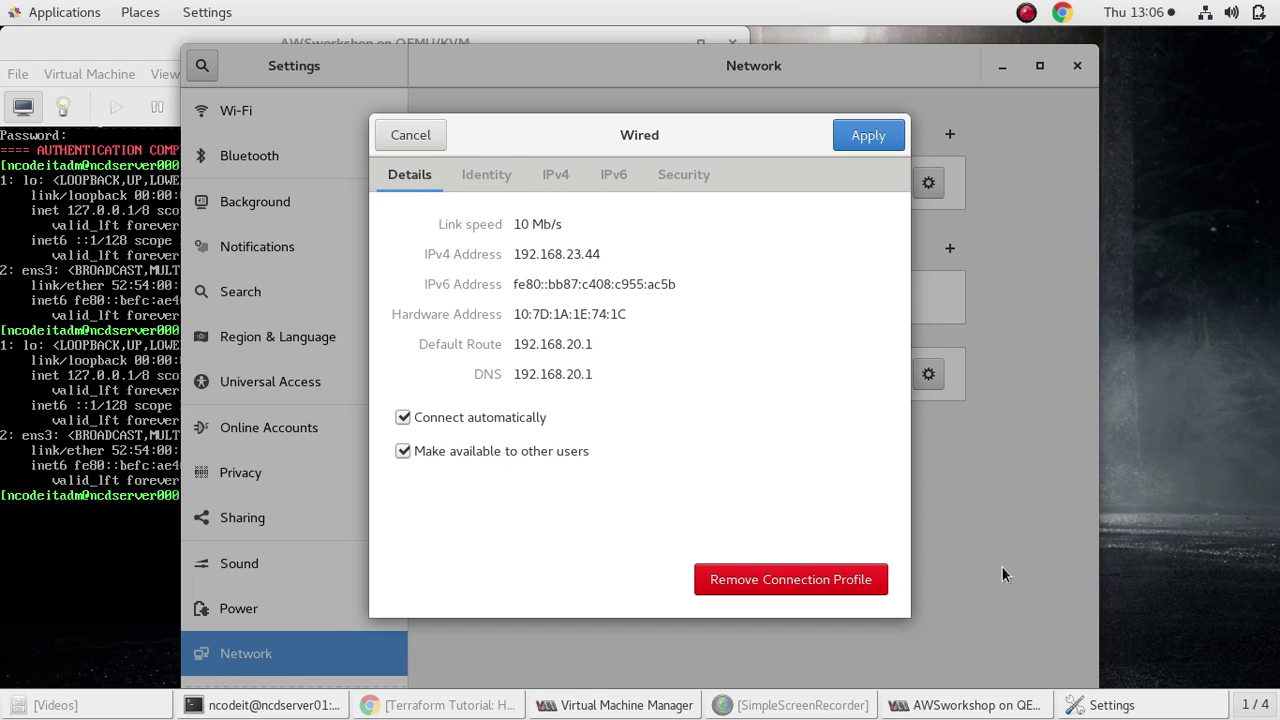
{"action": "left_click", "coordinate": [857, 580]}
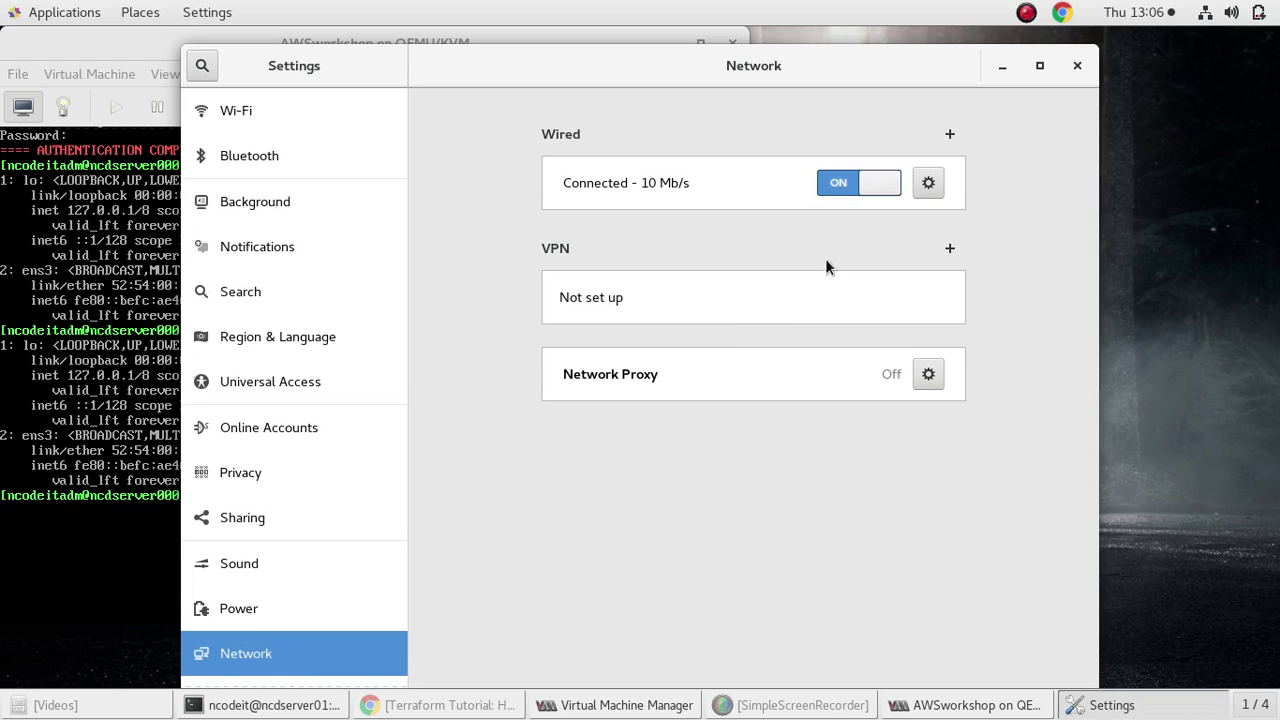
Recheck the wired connection's identity settings, apply, and minimize Settings
{"action": "left_click", "coordinate": [927, 181]}
{"action": "left_click", "coordinate": [476, 182]}
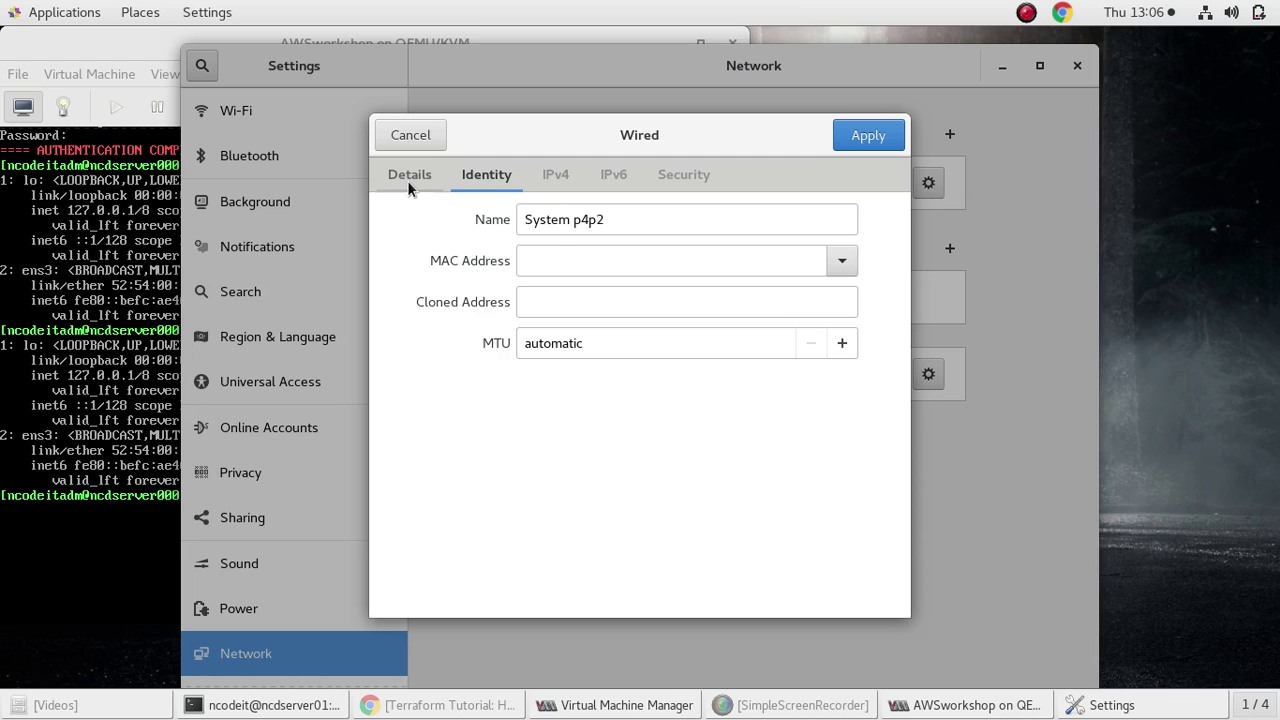
{"action": "left_click", "coordinate": [408, 179]}
{"action": "left_click", "coordinate": [490, 172]}
{"action": "left_click", "coordinate": [850, 133]}
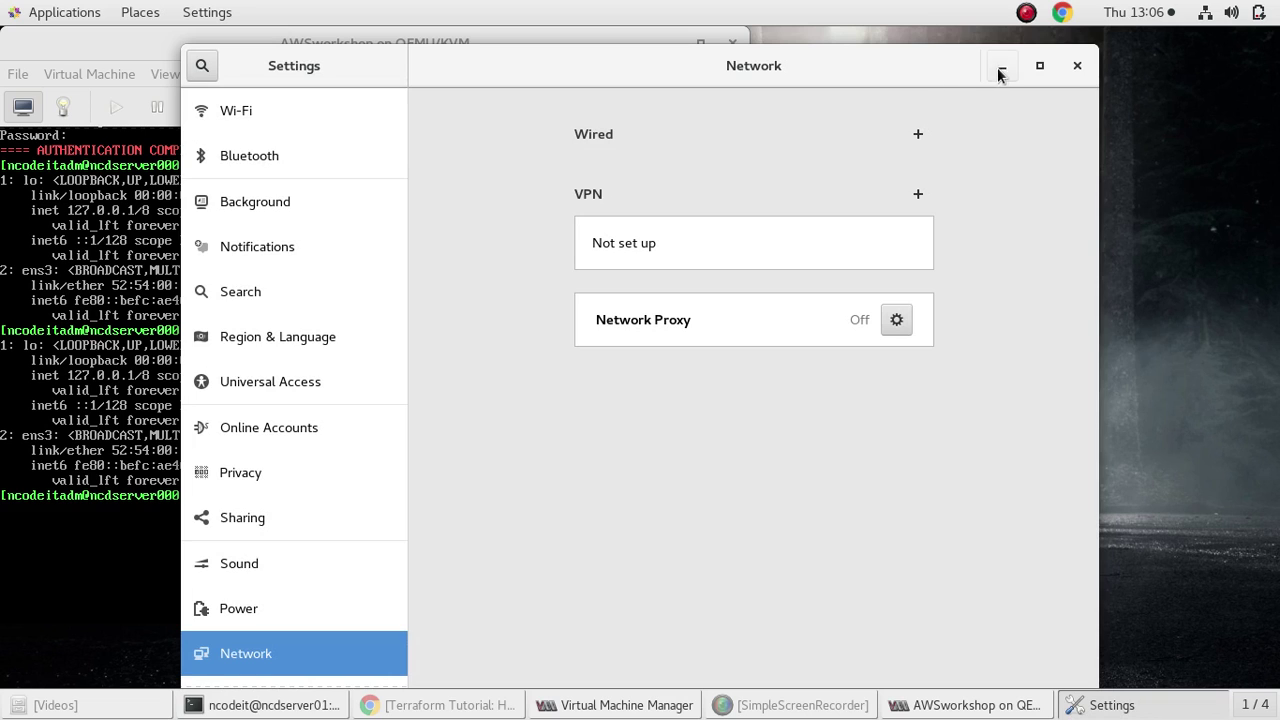
{"action": "left_click", "coordinate": [1002, 66]}
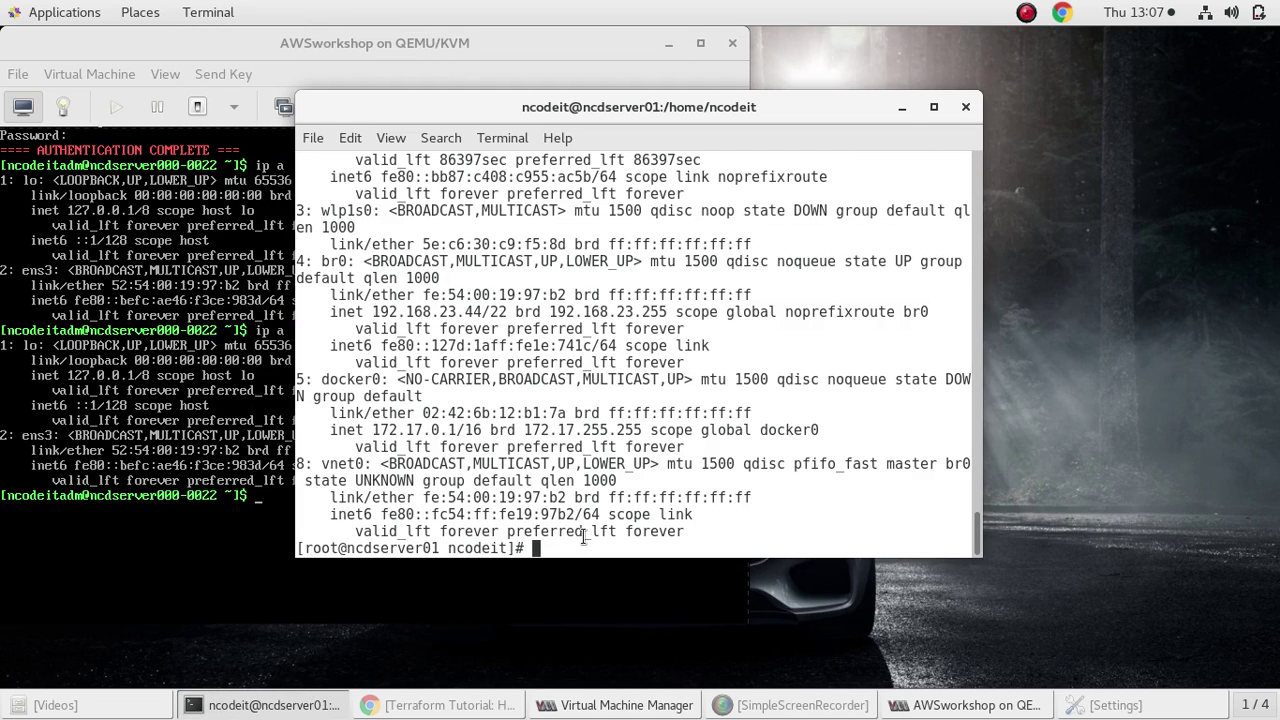
Reboot the AWSworkshop guest from its console and return to the host root terminal
{"action": "key", "text": "alt+Tab"}
{"action": "type", "text": "reboo"}
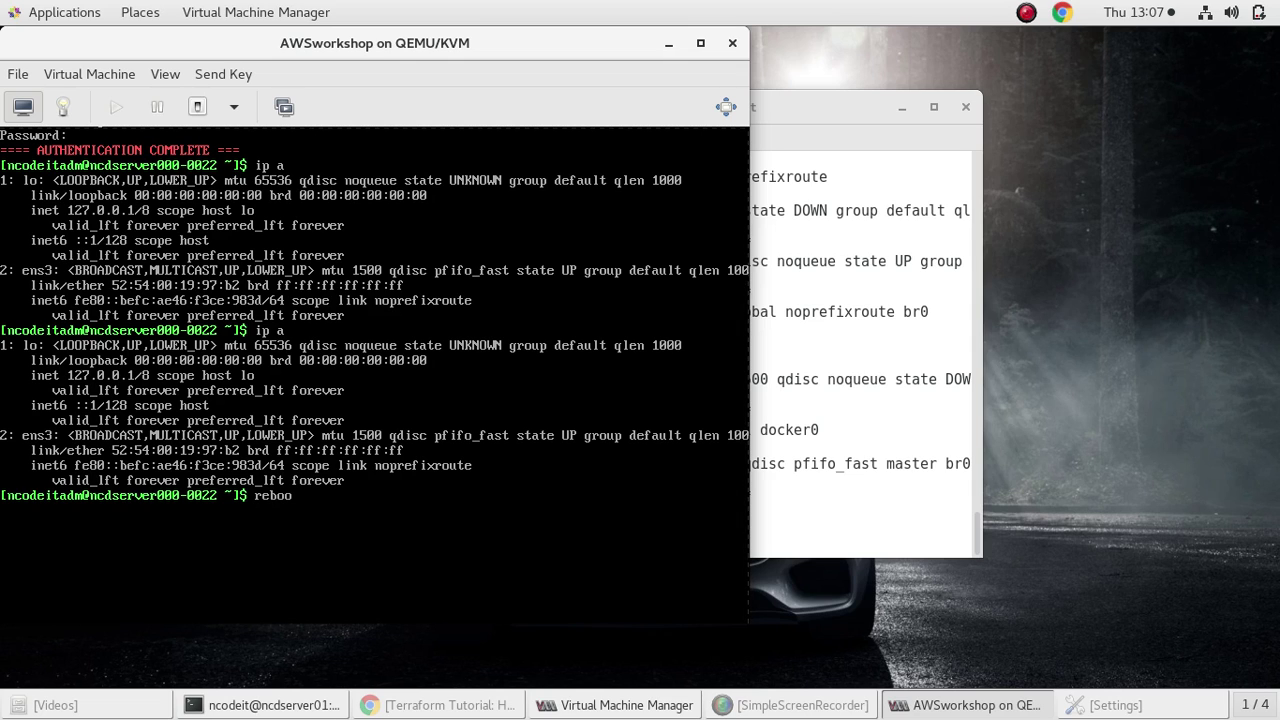
{"action": "type", "text": "t"}
{"action": "key", "text": "Return"}
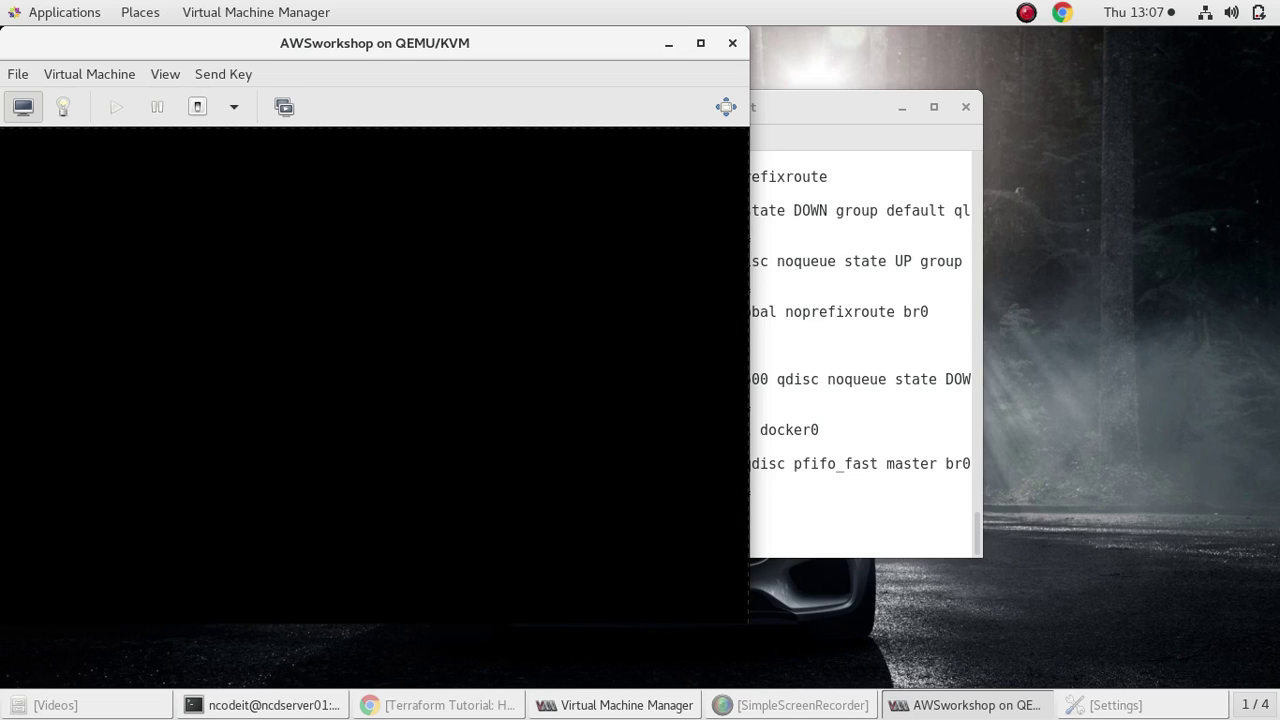
{"action": "left_click", "coordinate": [905, 328]}
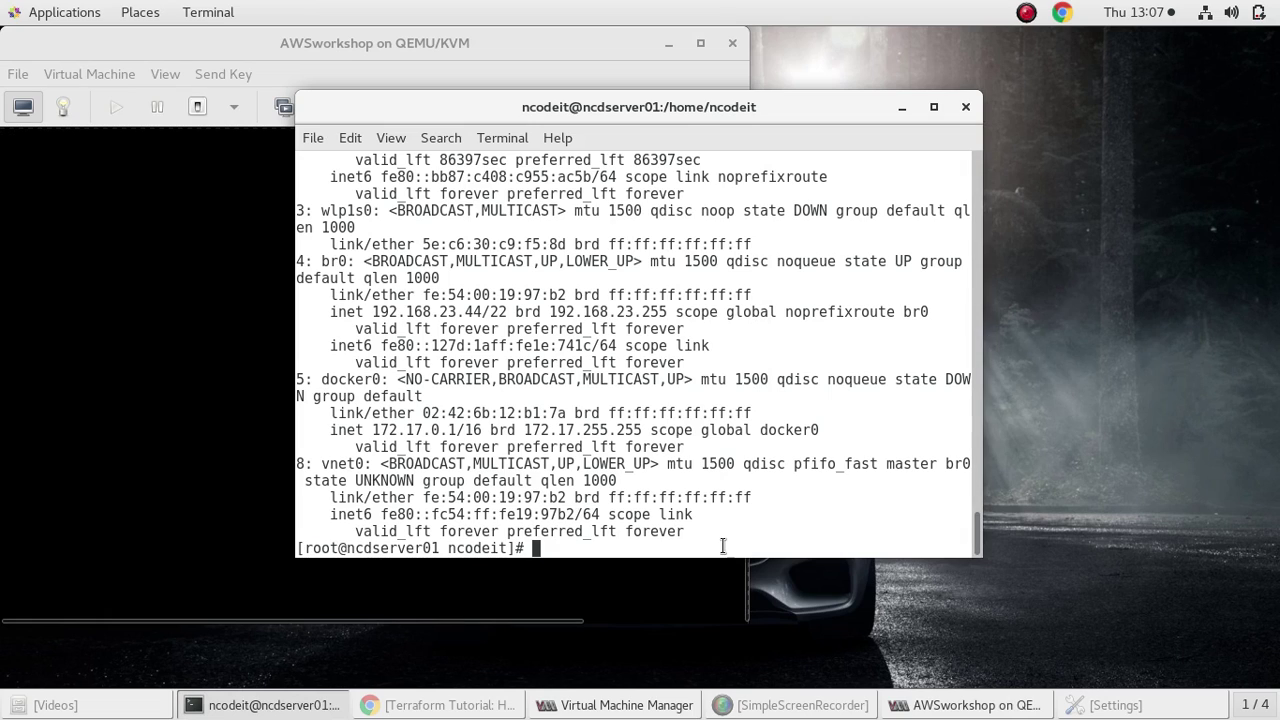
Check Wired Settings again, minimize it, and run ip a to see p4p2 bridged into br0
{"action": "type", "text": "s"}
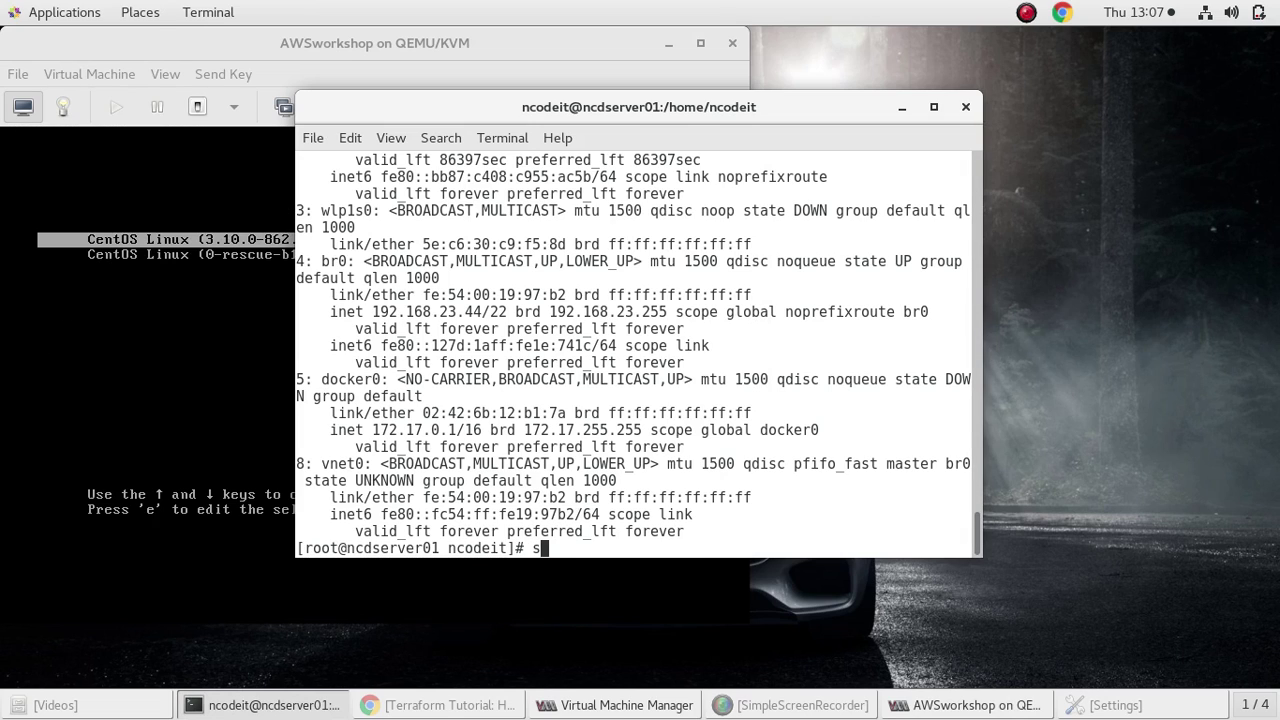
{"action": "type", "text": "ystem"}
{"action": "key", "text": "BackSpace"}
{"action": "key", "text": "BackSpace"}
{"action": "key", "text": "BackSpace"}
{"action": "key", "text": "BackSpace"}
{"action": "key", "text": "BackSpace"}
{"action": "key", "text": "BackSpace"}
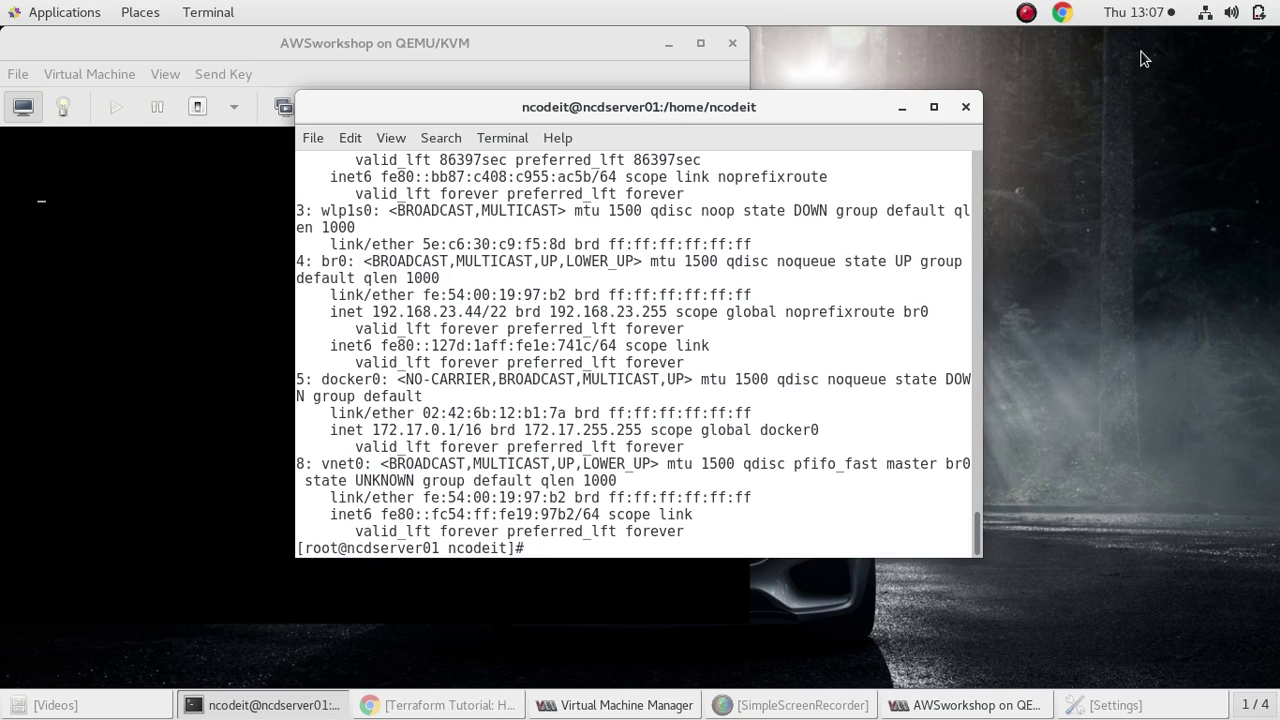
{"action": "left_click", "coordinate": [1205, 16]}
{"action": "left_click", "coordinate": [1127, 167]}
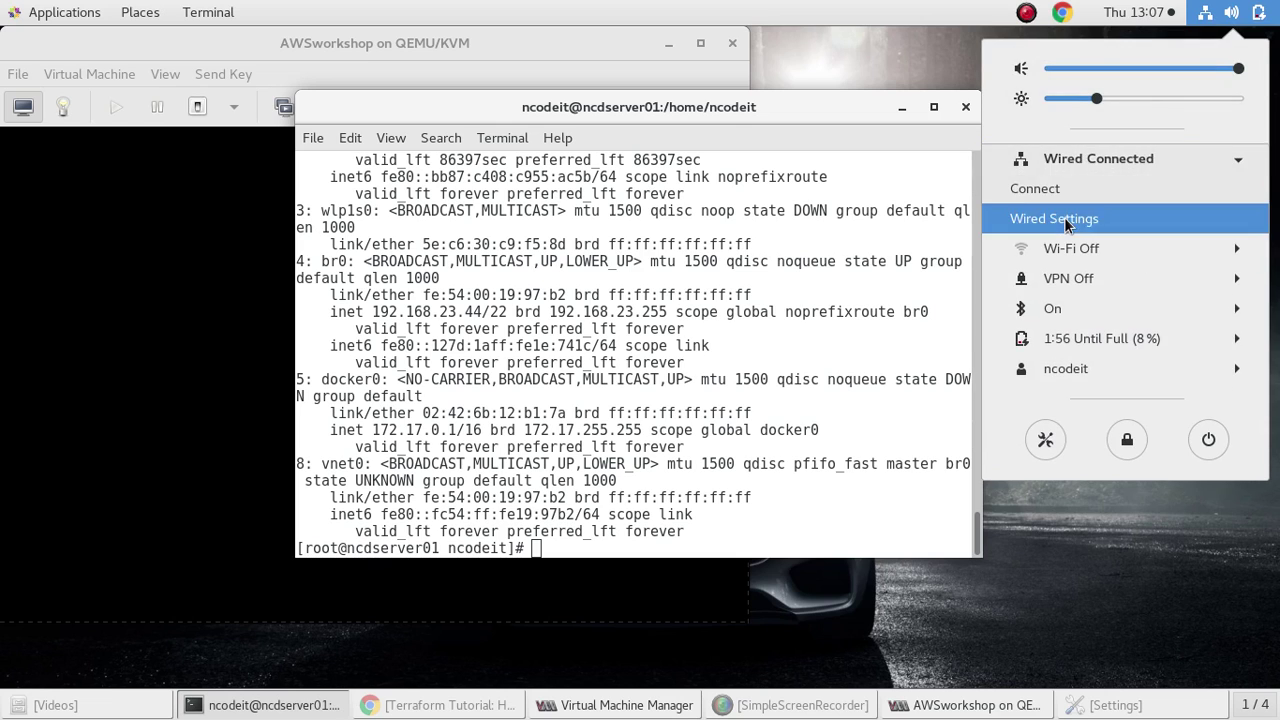
{"action": "left_click", "coordinate": [1057, 216]}
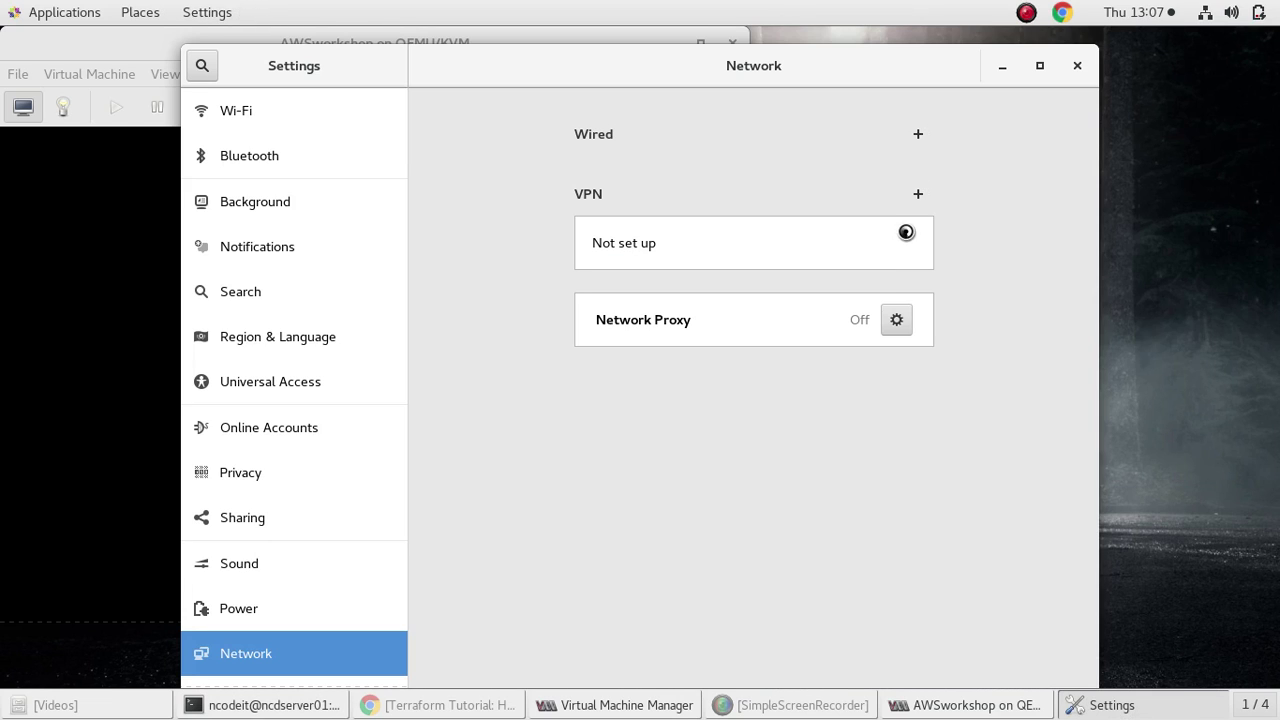
{"action": "left_click", "coordinate": [1005, 72]}
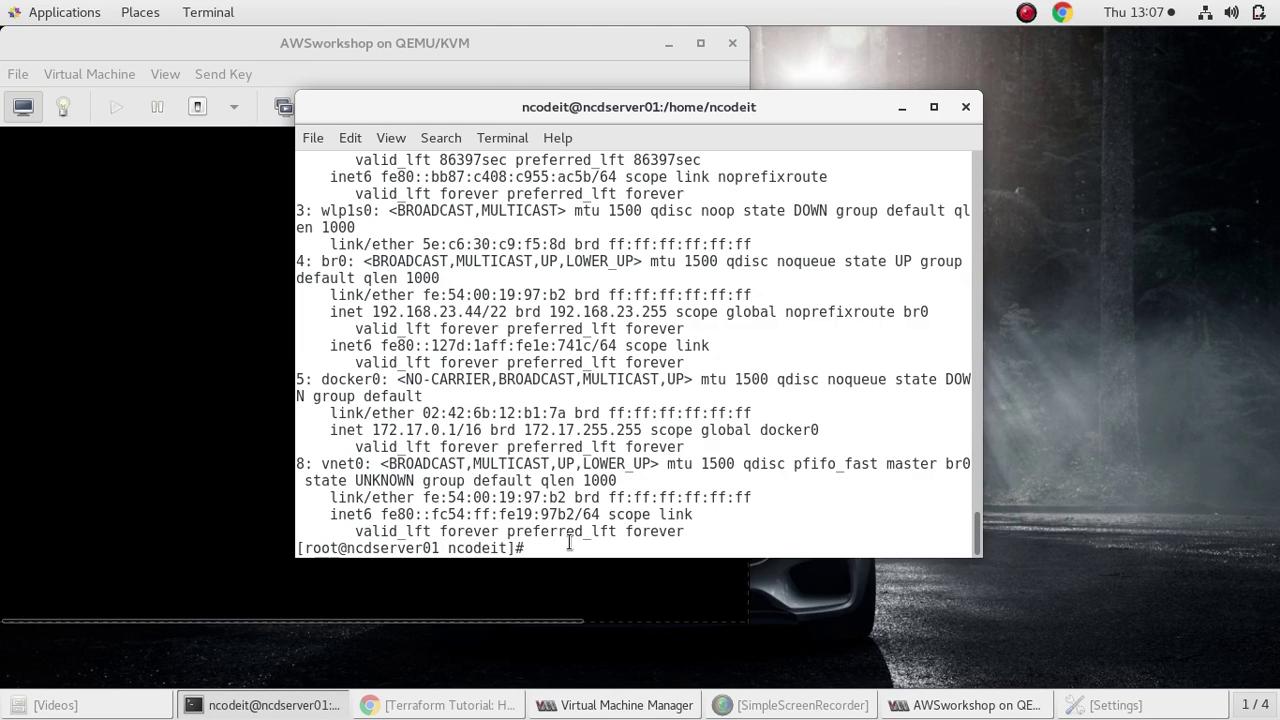
{"action": "type", "text": "ip a"}
{"action": "key", "text": "Return"}
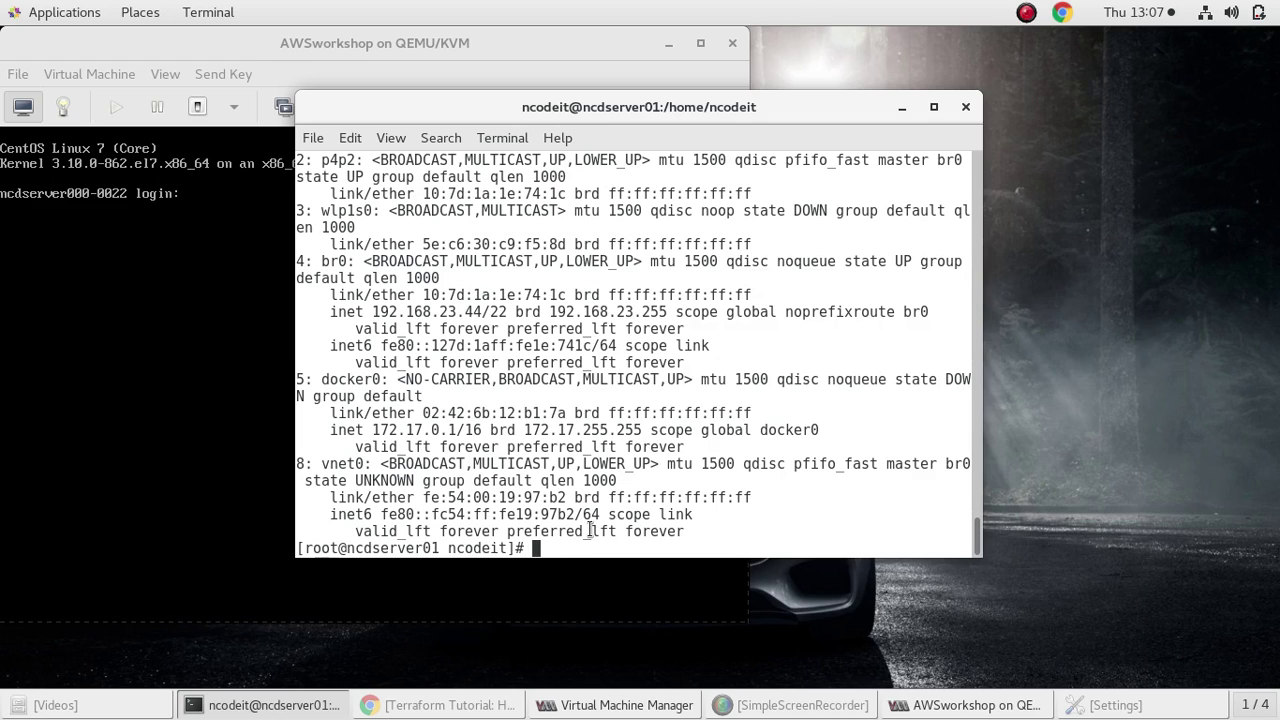
Change to /etc/sysconfig/network-scripts and list its files
{"action": "scroll", "coordinate": [575, 381], "scroll_direction": "up", "scroll_amount": 1}
{"action": "scroll", "coordinate": [575, 381], "scroll_direction": "down", "scroll_amount": 1}
{"action": "type", "text": "cd /etc/syscon"}
{"action": "key", "text": "Tab"}
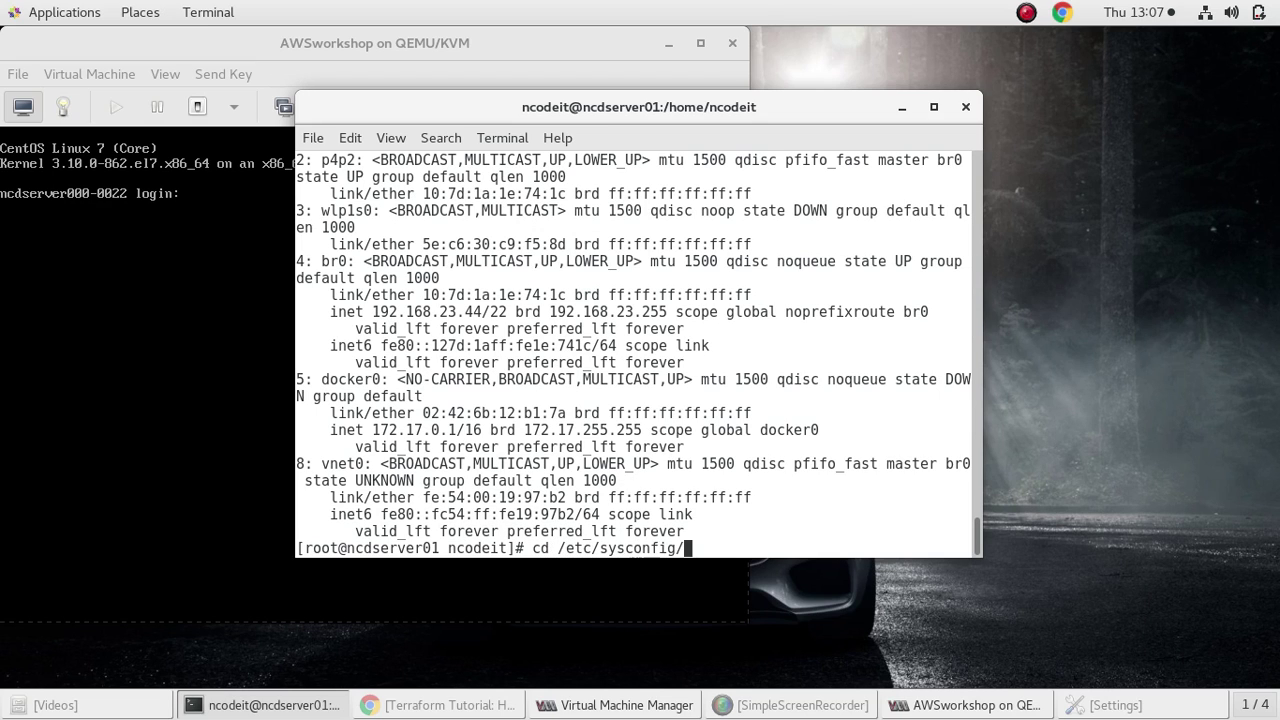
{"action": "type", "text": "ne"}
{"action": "key", "text": "Tab"}
{"action": "type", "text": "-"}
{"action": "key", "text": "Tab"}
{"action": "key", "text": "Return"}
{"action": "type", "text": "ls"}
{"action": "key", "text": "Return"}
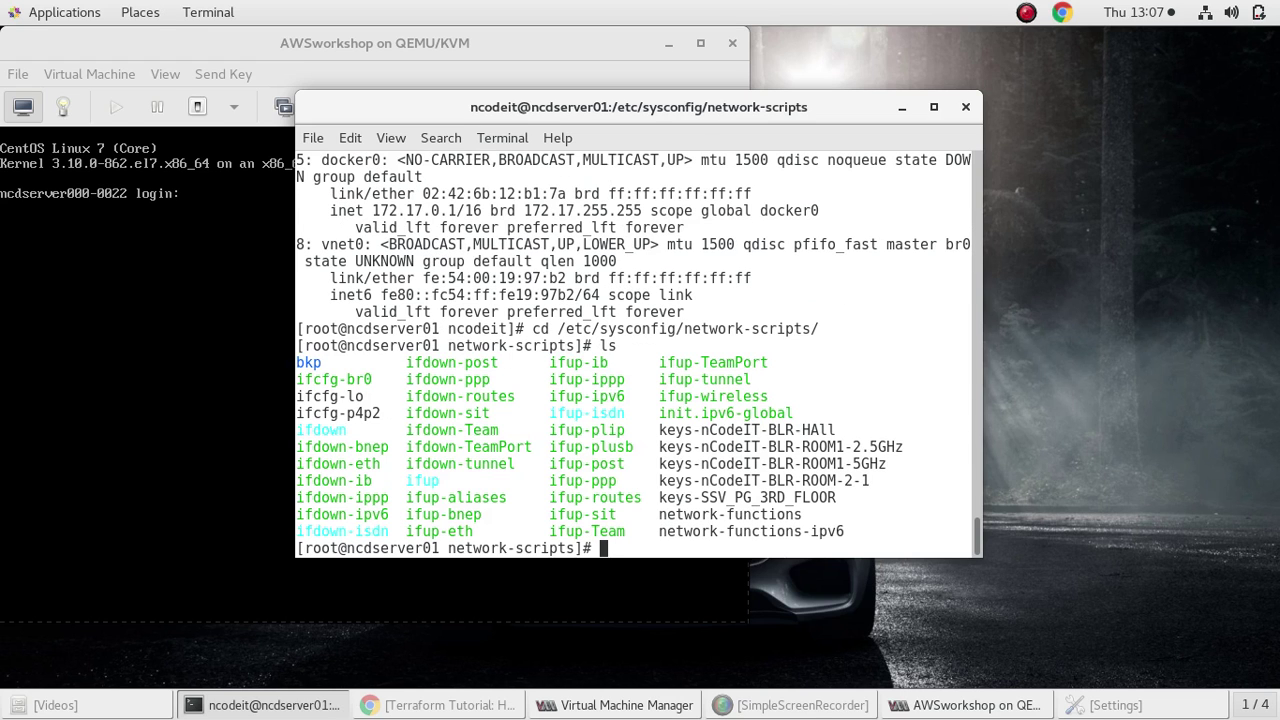
Print the ifcfg-p4p2 and ifcfg-br0 configuration files with cat
{"action": "type", "text": "cat ifcfg-p4p2"}
{"action": "key", "text": "Return"}
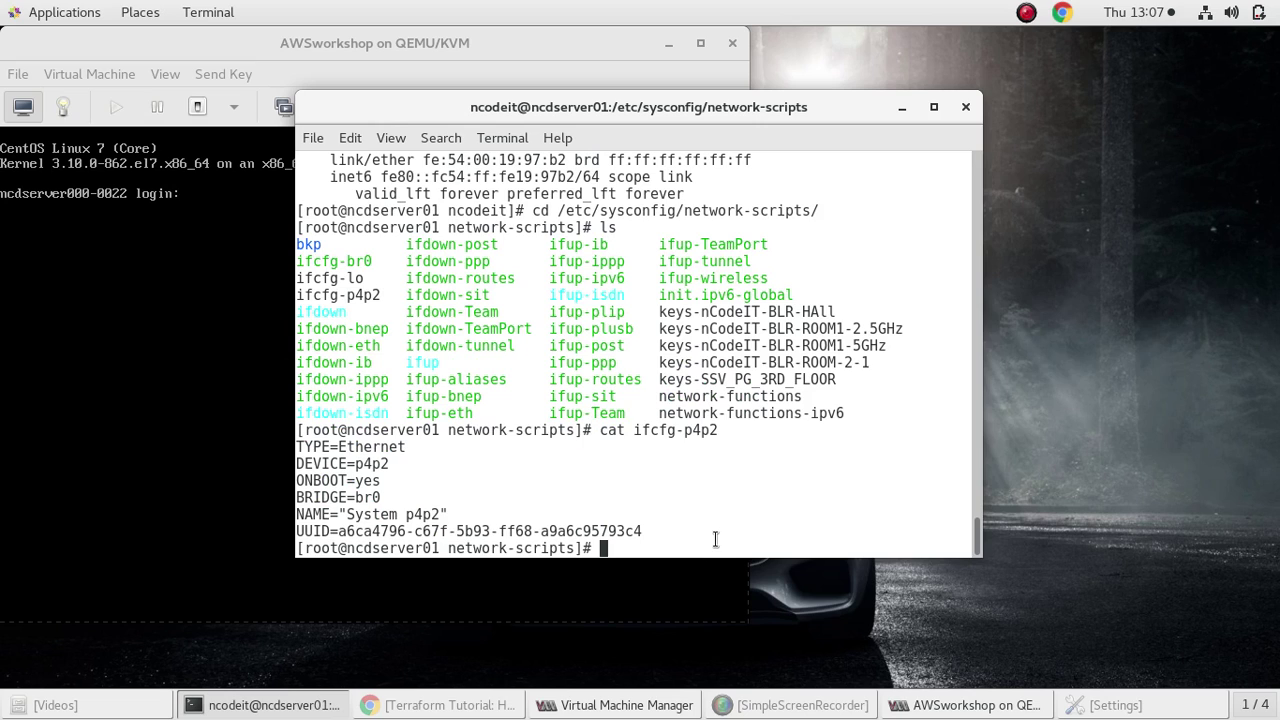
{"action": "type", "text": "cat ifcfg-br0"}
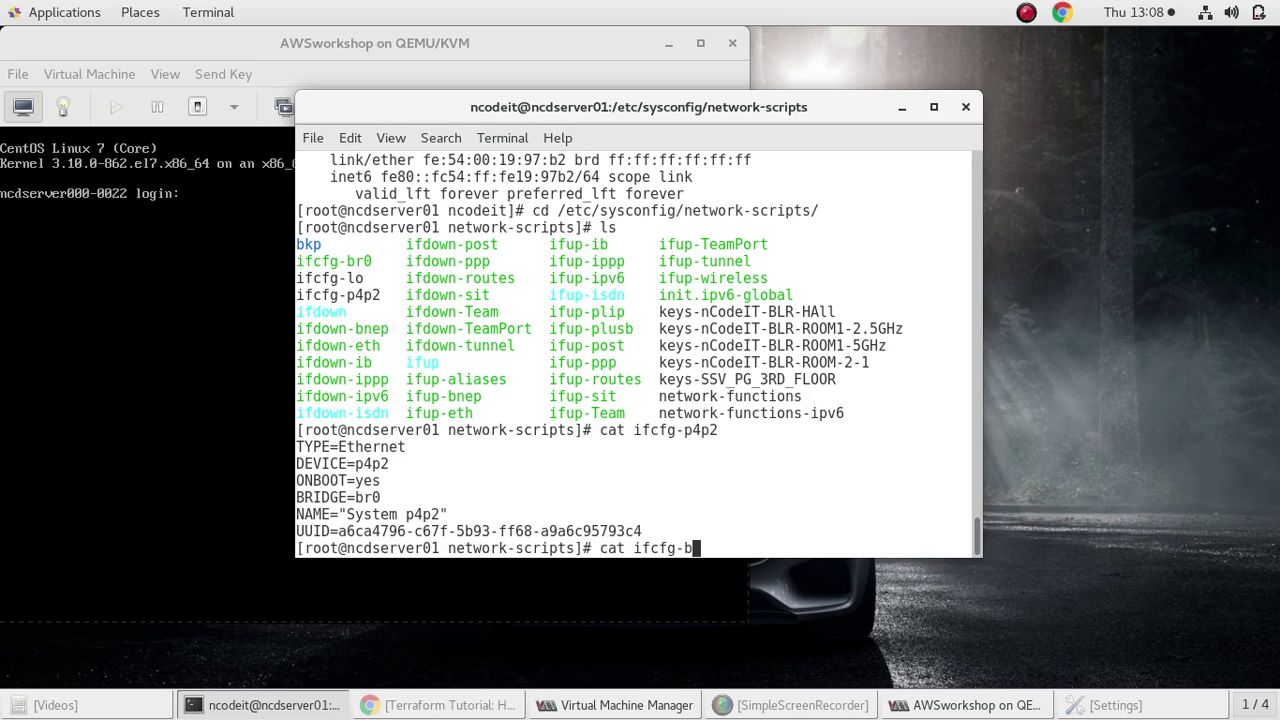
{"action": "key", "text": "Return"}
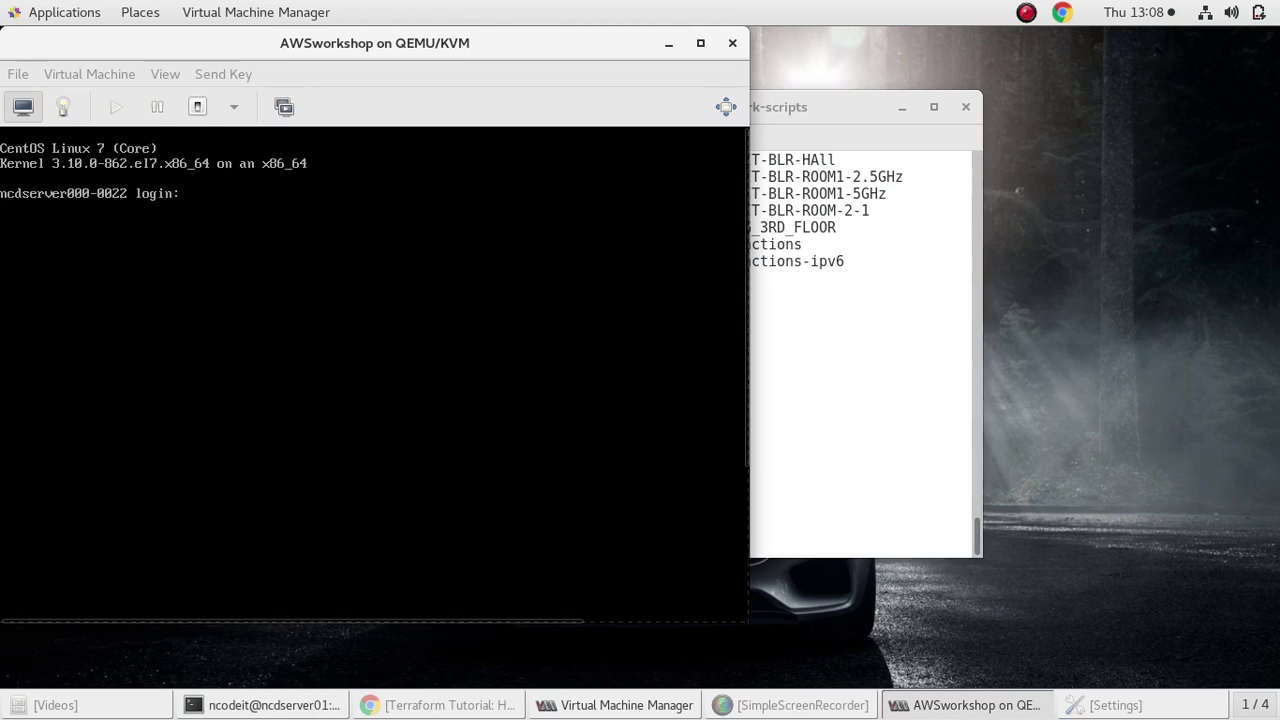
Log in to the rebooted VM as the admin user and check ens3 shows 192.168.23.66
{"action": "key", "text": "alt+Tab"}
{"action": "type", "text": "ncodeit"}
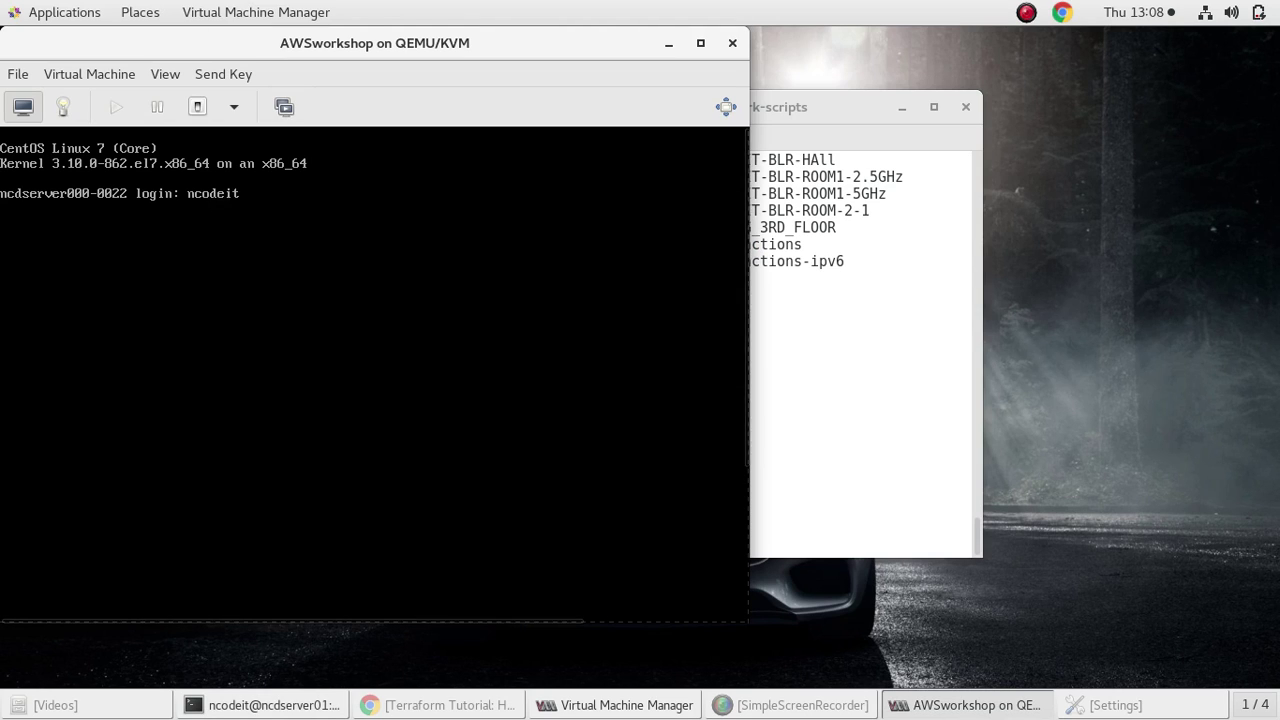
{"action": "type", "text": "adm"}
{"action": "key", "text": "Return"}
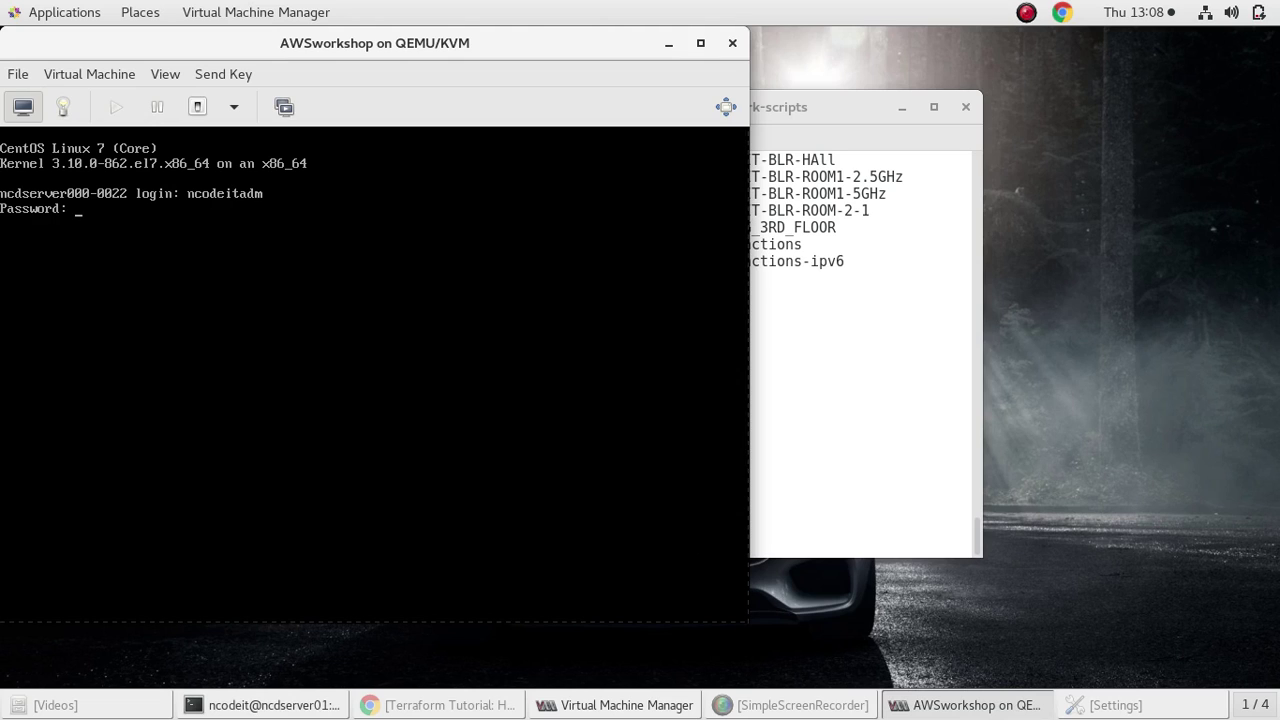
{"action": "type", "text": "p a"}
{"action": "key", "text": "Return"}
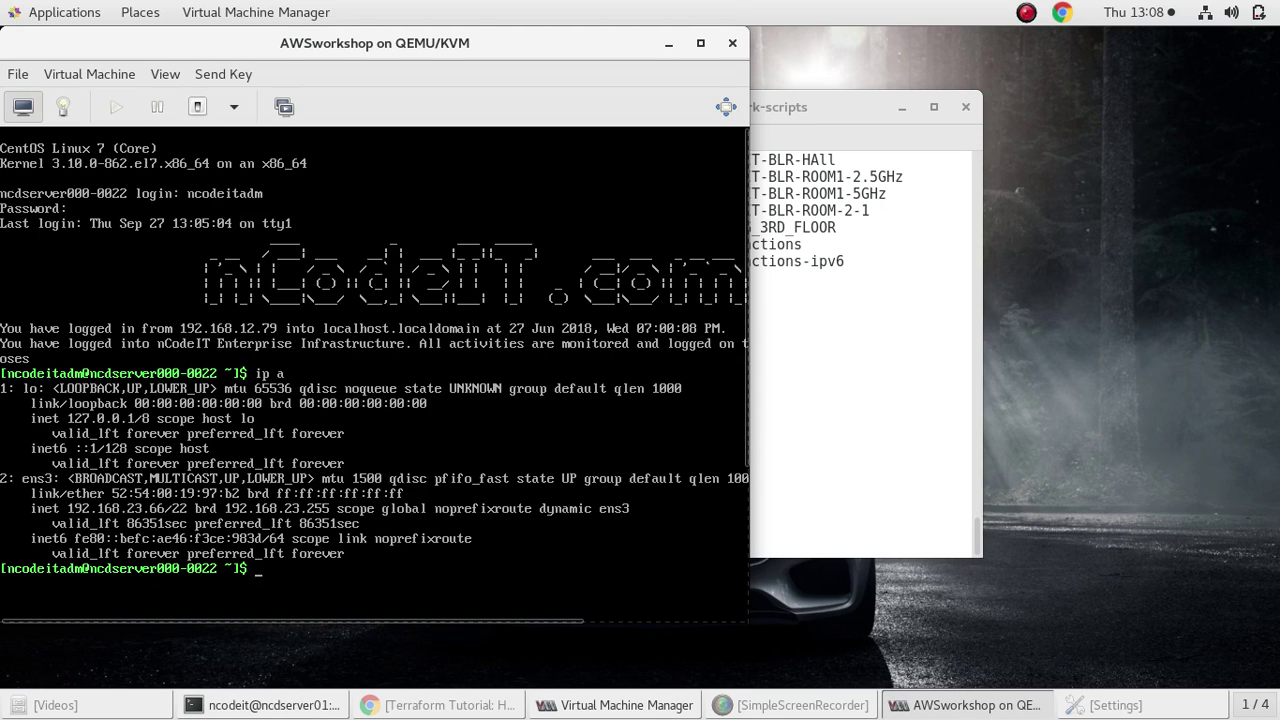
Move the host network-scripts terminal up and right and clear its screen
{"action": "left_click", "coordinate": [832, 277]}
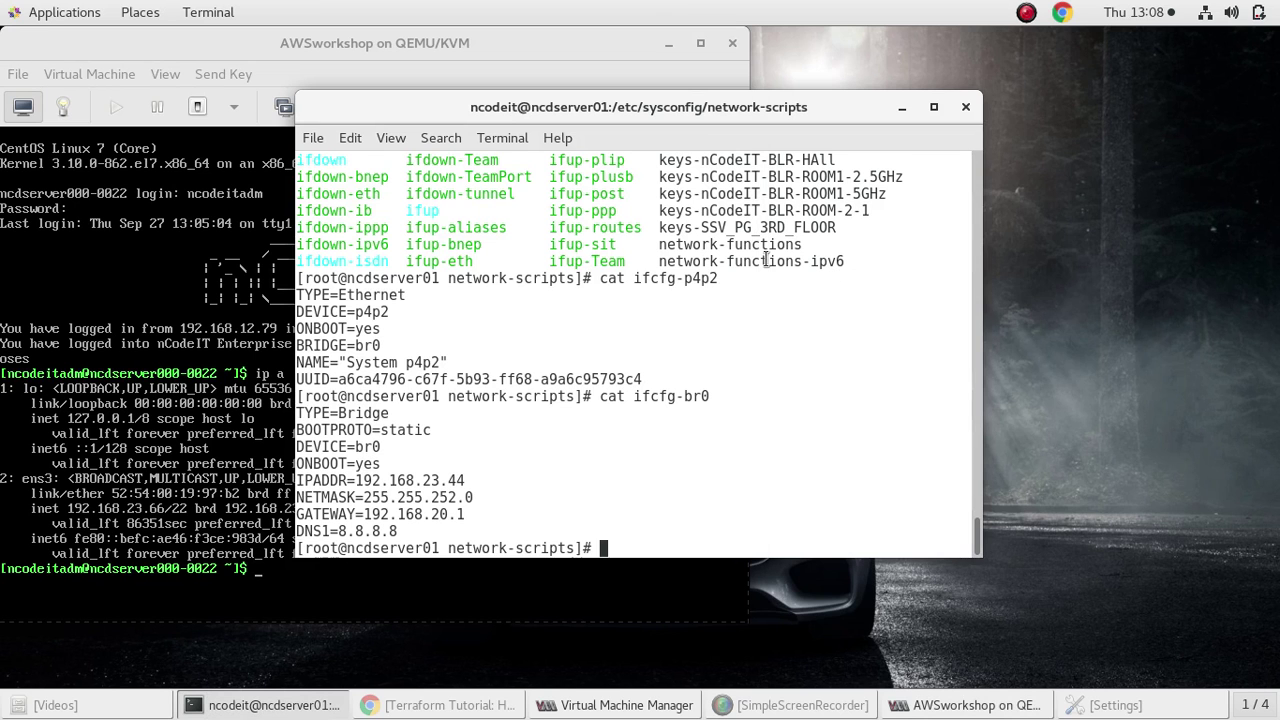
{"action": "left_click_drag", "start_coordinate": [563, 108], "coordinate": [838, 63]}
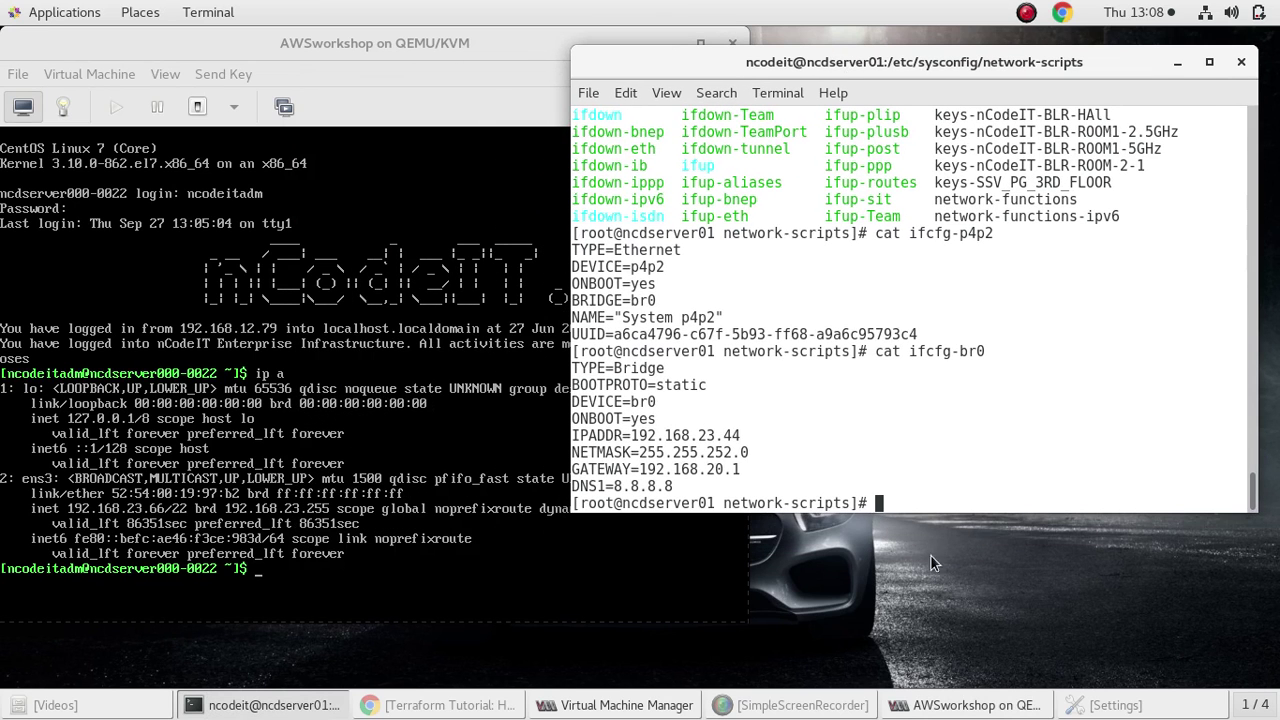
{"action": "type", "text": "clear"}
{"action": "key", "text": "Return"}
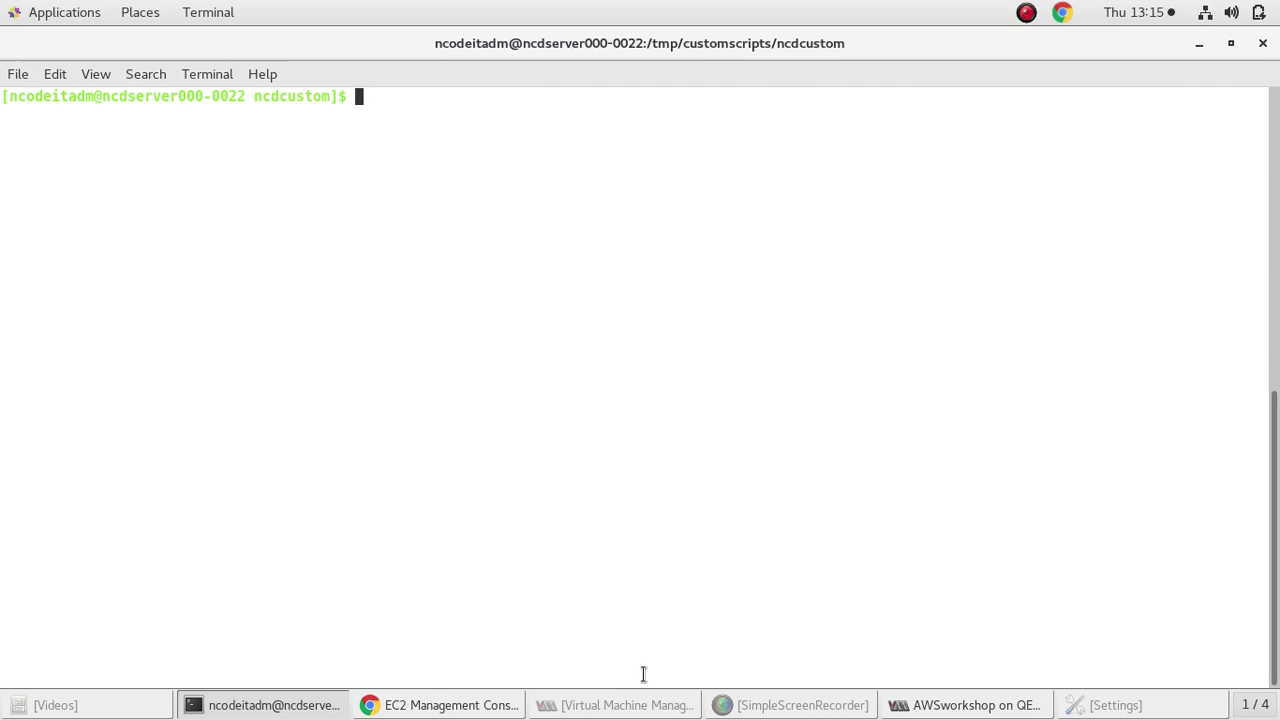
Clear the mistyped command and list the scripts in the ncdcustom folder
{"action": "type", "text": "sud"}
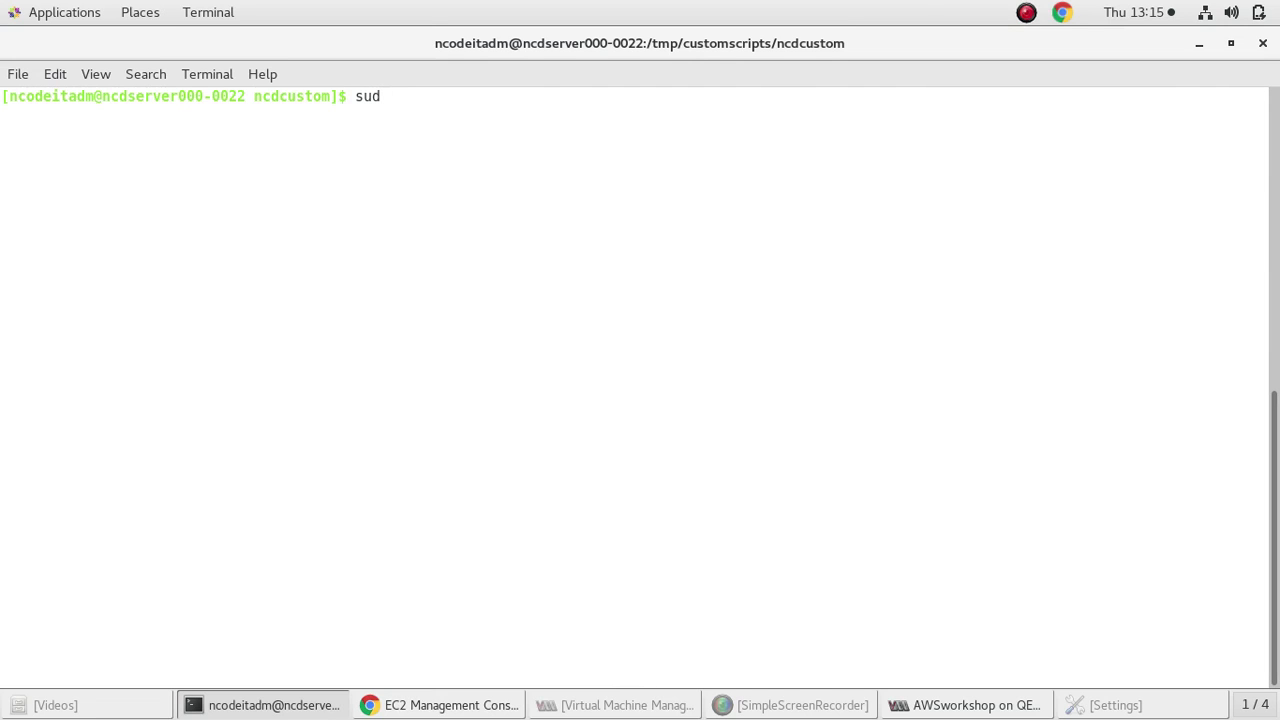
{"action": "type", "text": "o .u"}
{"action": "key", "text": "BackSpace"}
{"action": "key", "text": "BackSpace"}
{"action": "key", "text": "ctrl+l"}
{"action": "type", "text": "ls"}
{"action": "key", "text": "Return"}
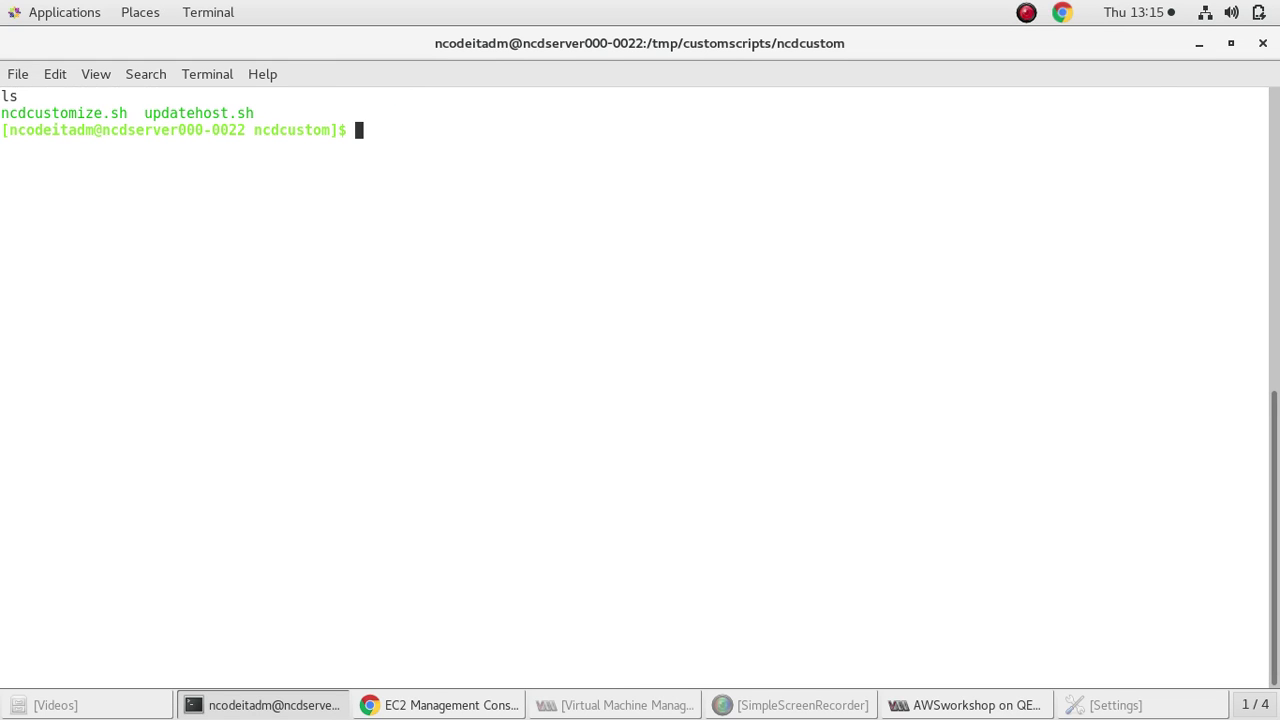
Run sudo ./updatehost.sh, entering the host ID and server IP 192.168.23.66
{"action": "type", "text": "sudo ./upda"}
{"action": "key", "text": "Tab"}
{"action": "key", "text": "Return"}
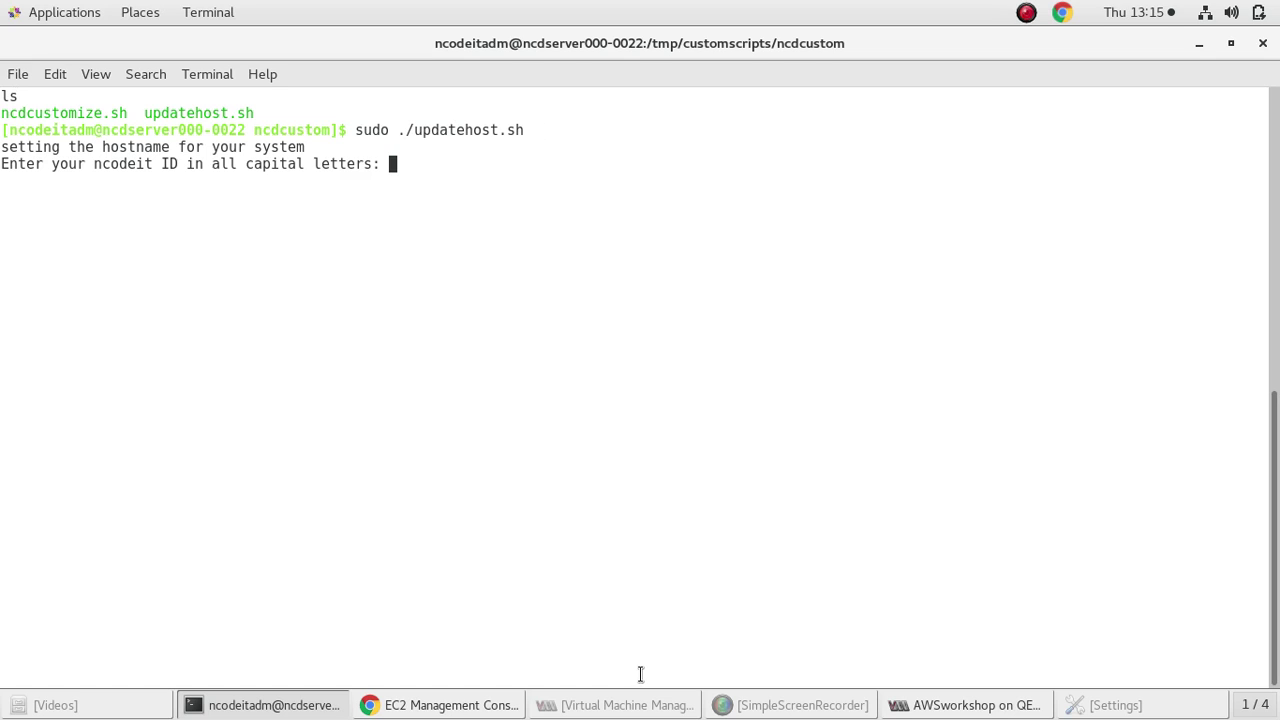
{"action": "type", "text": "NCD0318H019"}
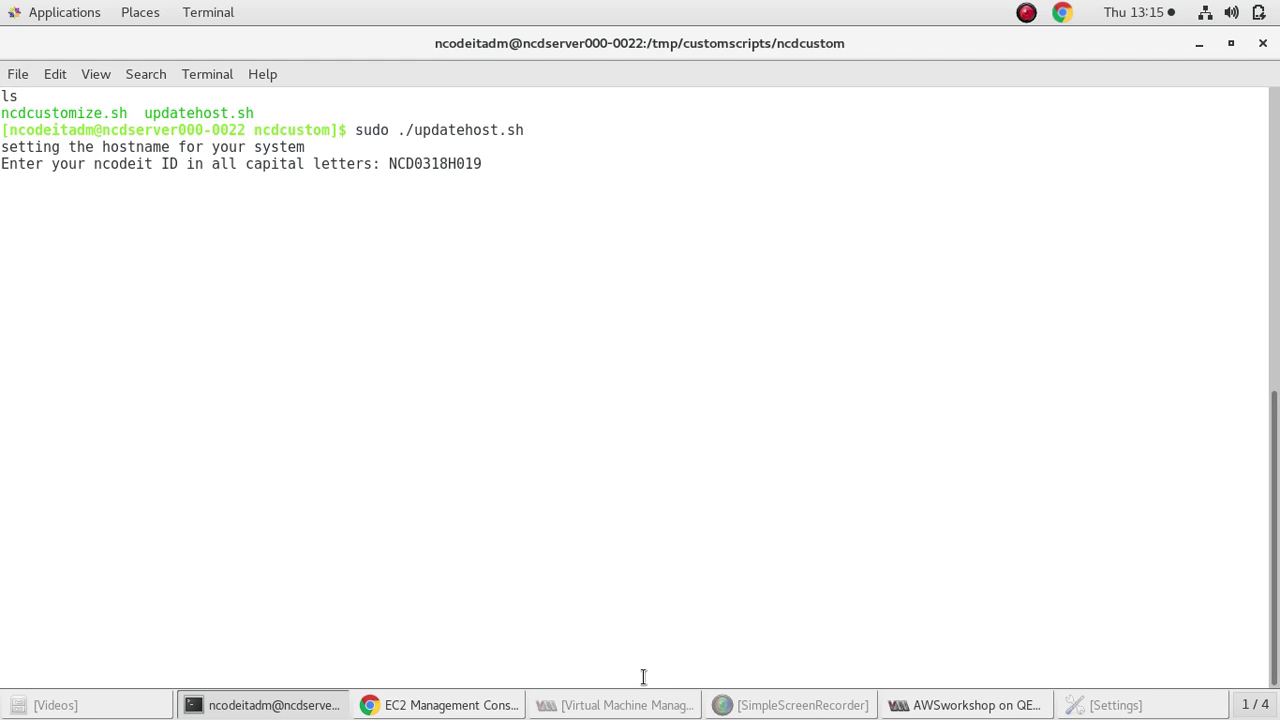
{"action": "key", "text": "Return"}
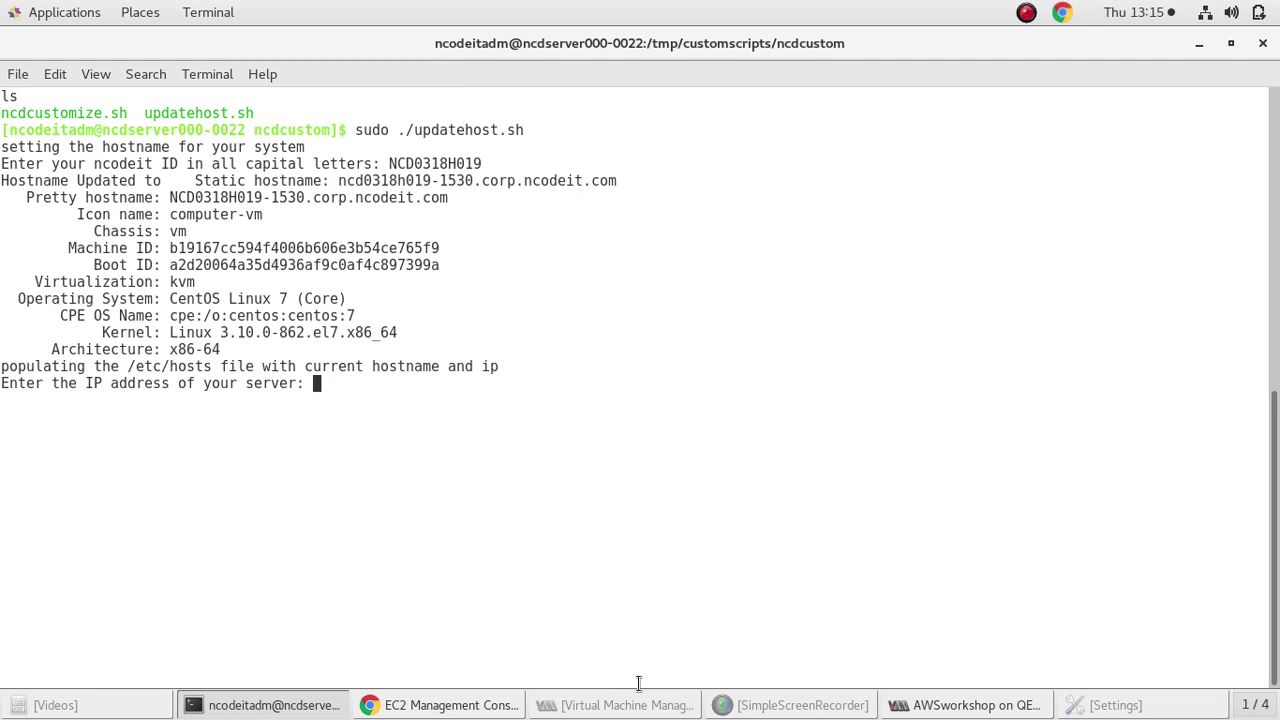
{"action": "type", "text": "192.168.23.66"}
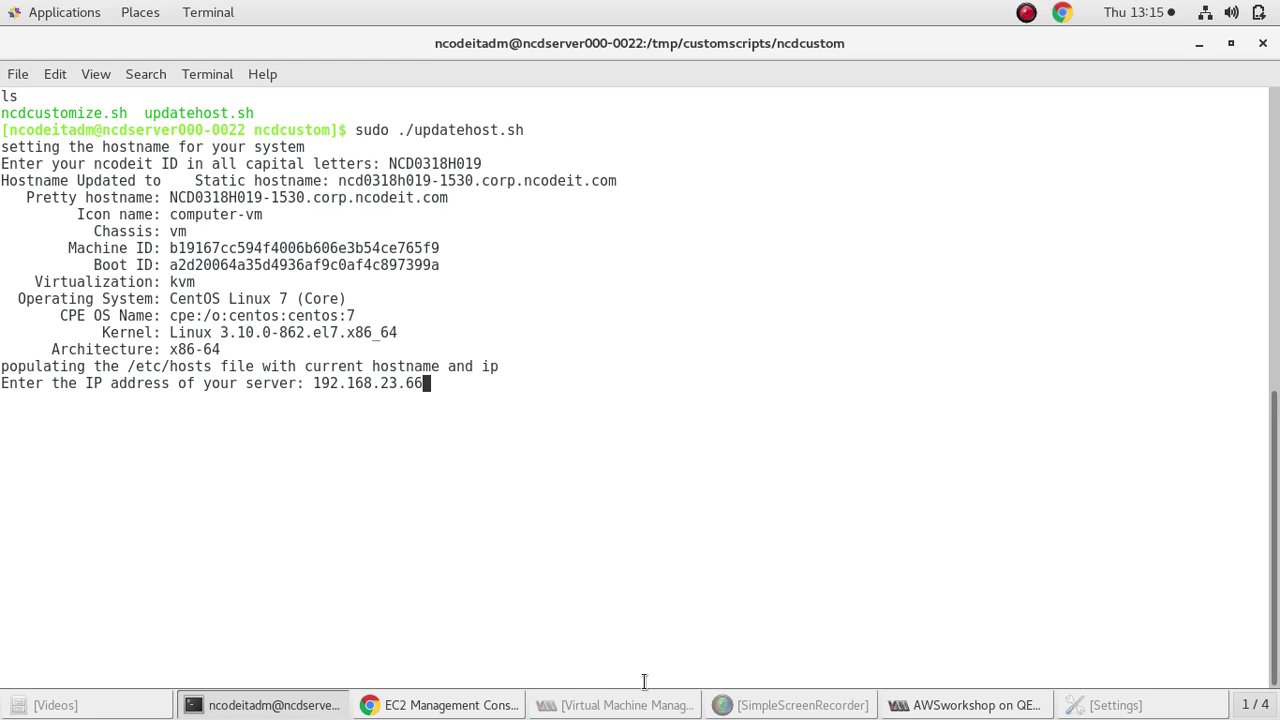
{"action": "key", "text": "Return"}
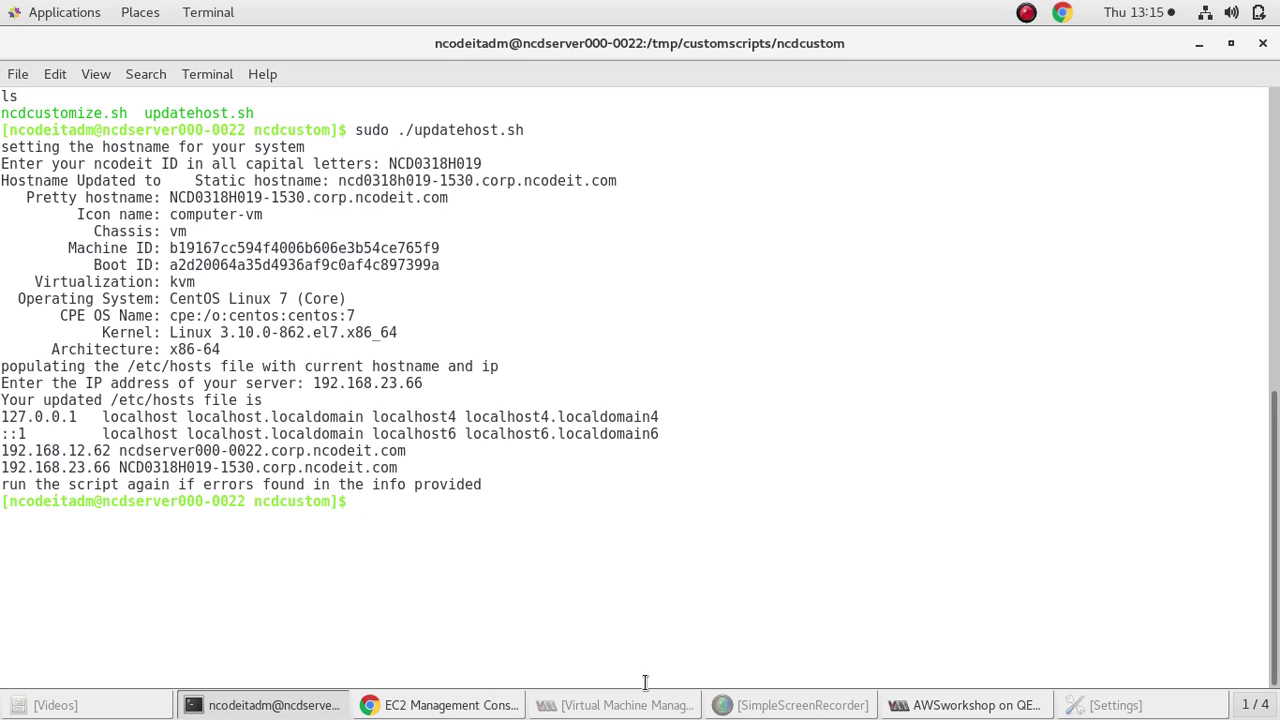
{"action": "type", "text": "sudo yum"}
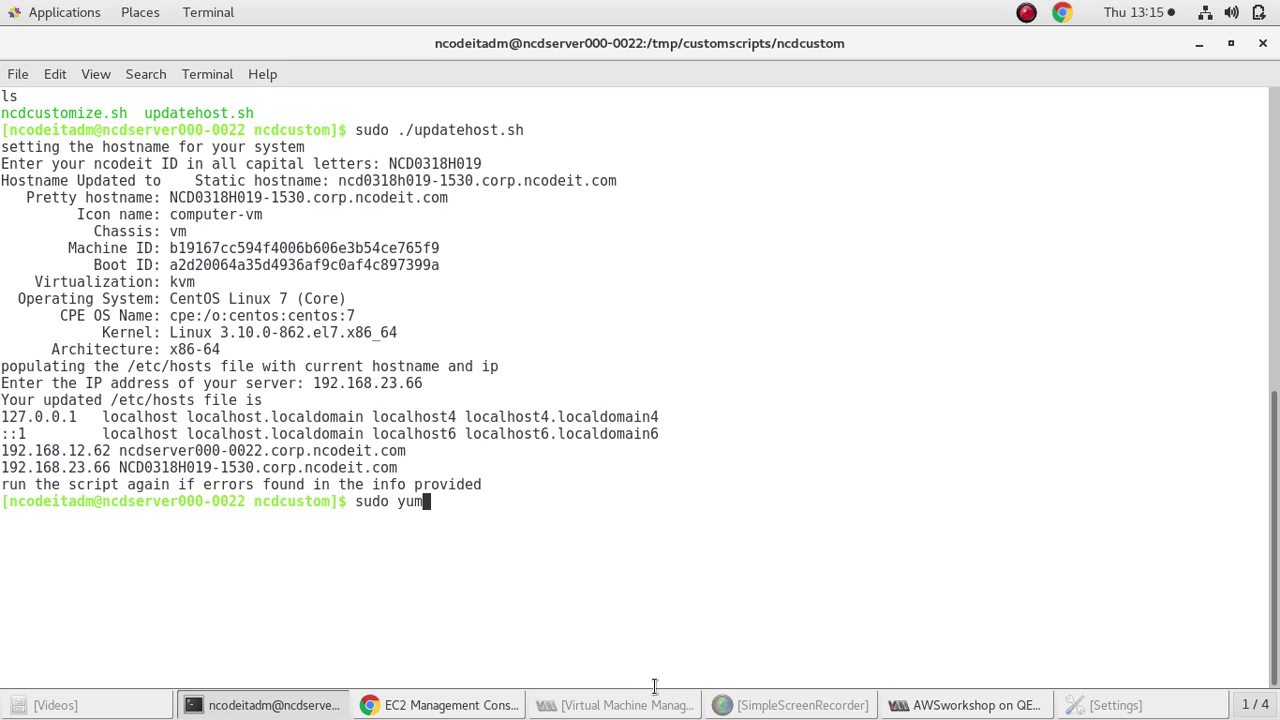
Erase the half-typed yum command and list the ncdcustom folder's files
{"action": "key", "text": "BackSpace"}
{"action": "key", "text": "BackSpace"}
{"action": "key", "text": "BackSpace"}
{"action": "key", "text": "BackSpace"}
{"action": "key", "text": "BackSpace"}
{"action": "type", "text": ".cus"}
{"action": "key", "text": "BackSpace"}
{"action": "key", "text": "BackSpace"}
{"action": "key", "text": "BackSpace"}
{"action": "key", "text": "BackSpace"}
{"action": "key", "text": "BackSpace"}
{"action": "key", "text": "BackSpace"}
{"action": "key", "text": "BackSpace"}
{"action": "key", "text": "BackSpace"}
{"action": "key", "text": "BackSpace"}
{"action": "type", "text": "ls"}
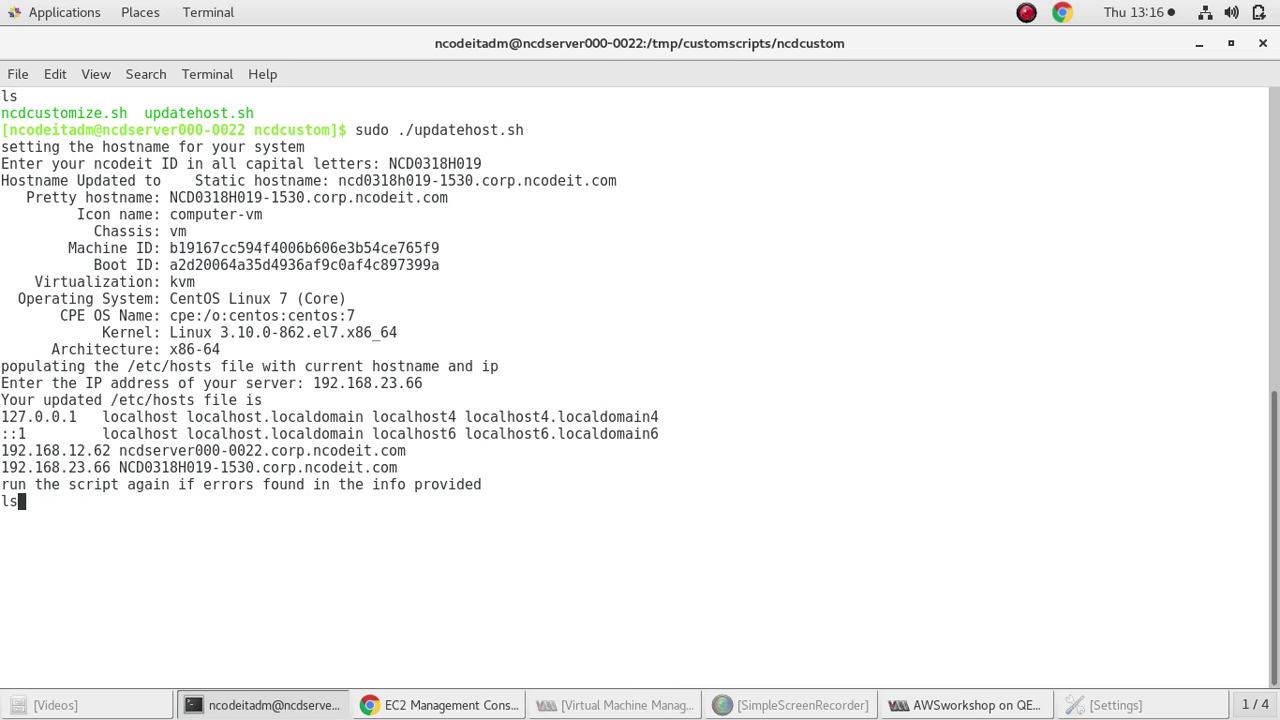
{"action": "key", "text": "Return"}
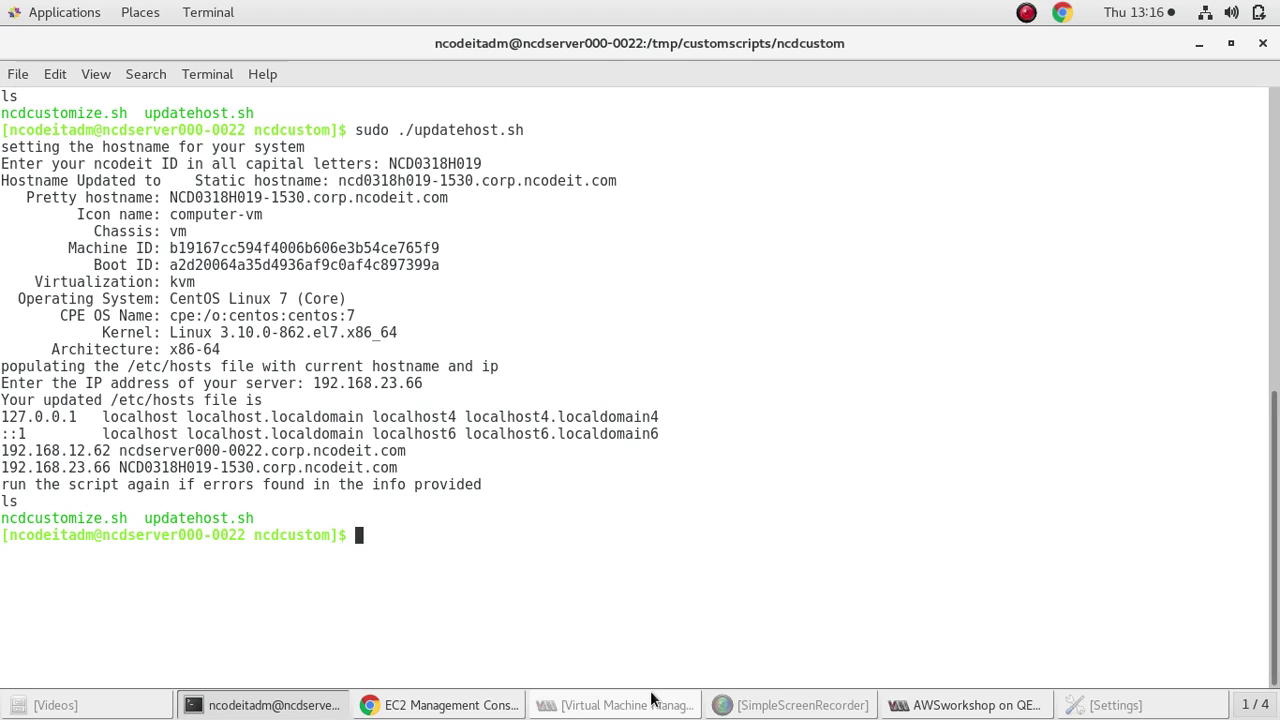
Run sudo ./ncdcustomize.sh, which finds epel-release and figlet already installed
{"action": "type", "text": "s"}
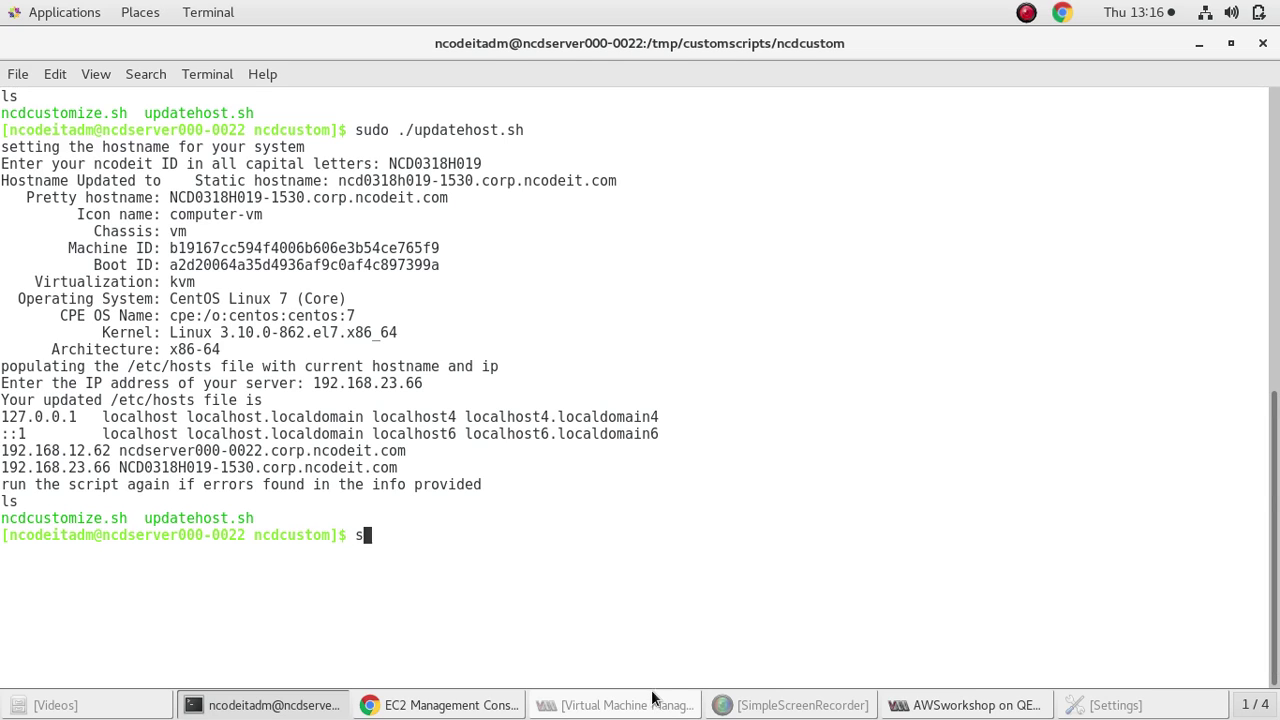
{"action": "type", "text": "udo ncd"}
{"action": "key", "text": "Tab"}
{"action": "key", "text": "Return"}
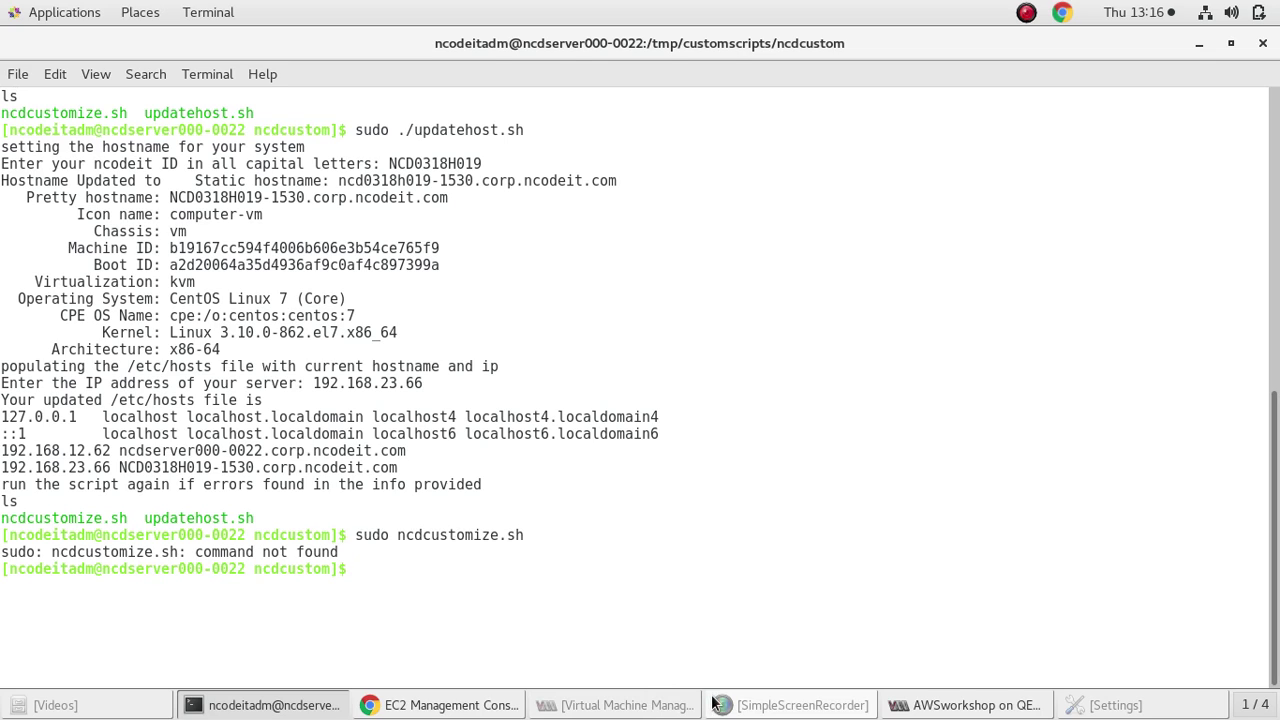
{"action": "key", "text": "Up"}
{"action": "key", "text": "Left"}
{"action": "key", "text": "Left"}
{"action": "key", "text": "Left"}
{"action": "key", "text": "Left"}
{"action": "key", "text": "Left"}
{"action": "key", "text": "Left"}
{"action": "key", "text": "Left"}
{"action": "key", "text": "Left"}
{"action": "key", "text": "Left"}
{"action": "key", "text": "Left"}
{"action": "key", "text": "Left"}
{"action": "key", "text": "Left"}
{"action": "key", "text": "Left"}
{"action": "key", "text": "Left"}
{"action": "key", "text": "Left"}
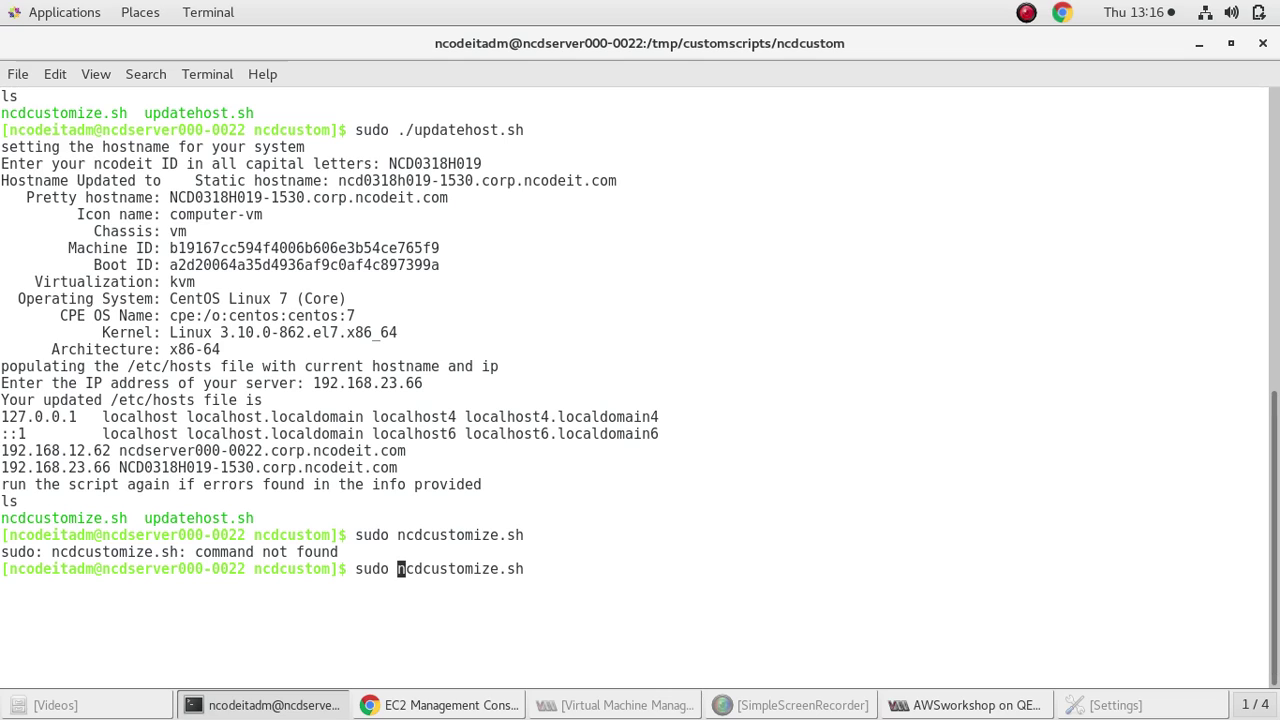
{"action": "type", "text": "./"}
{"action": "key", "text": "Return"}
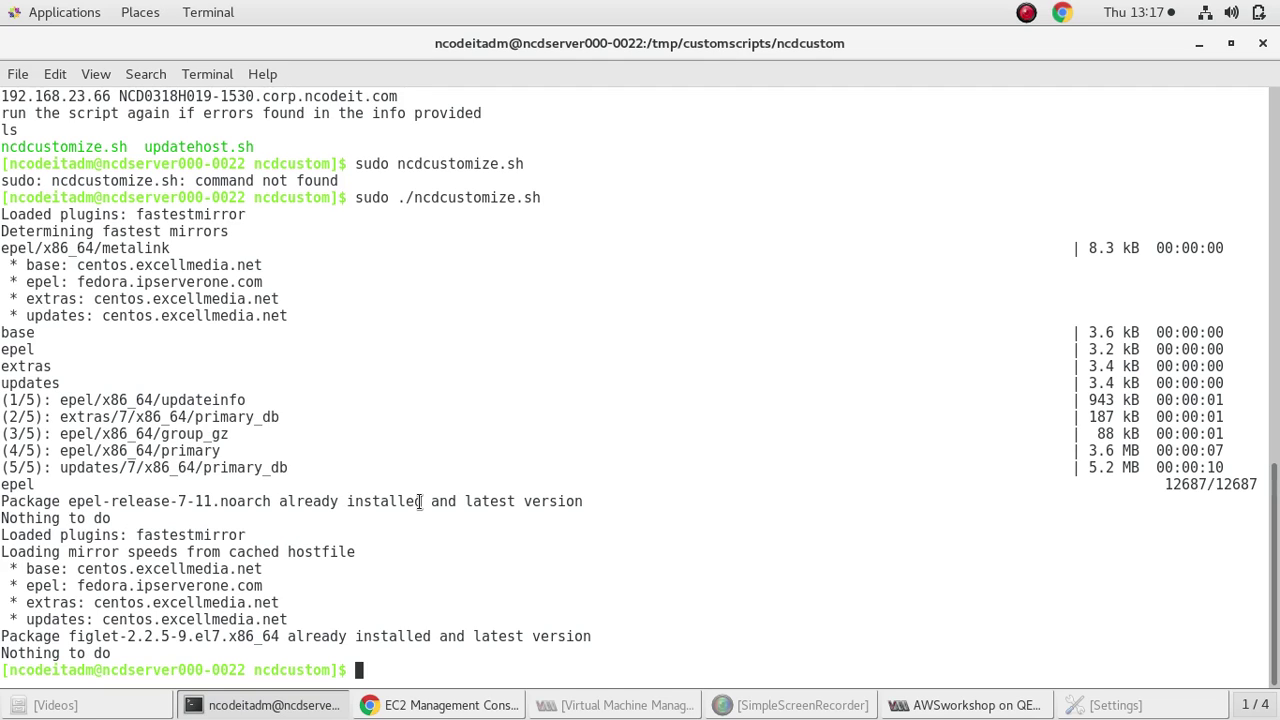
{"action": "type", "text": "ls"}
{"action": "key", "text": "Return"}
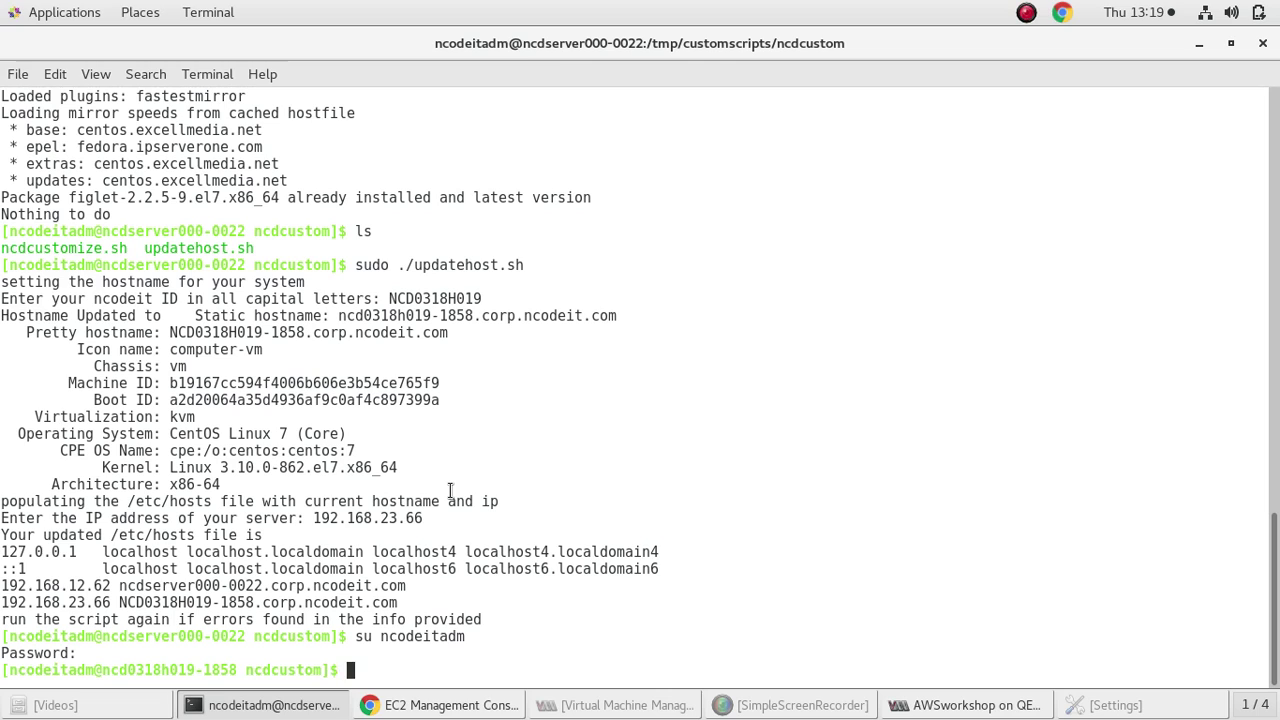
Clear the terminal, shrink its window and minimize the virtual machine console
{"action": "type", "text": "clear"}
{"action": "key", "text": "Return"}
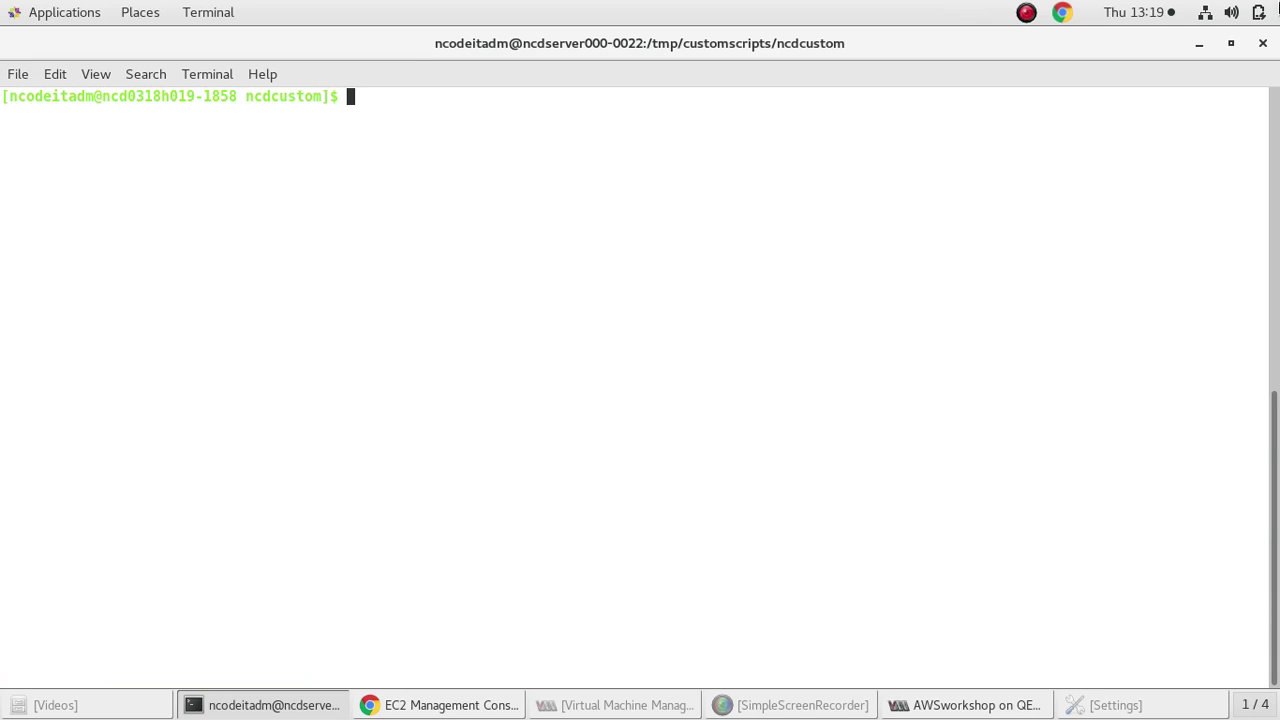
{"action": "left_click", "coordinate": [1232, 44]}
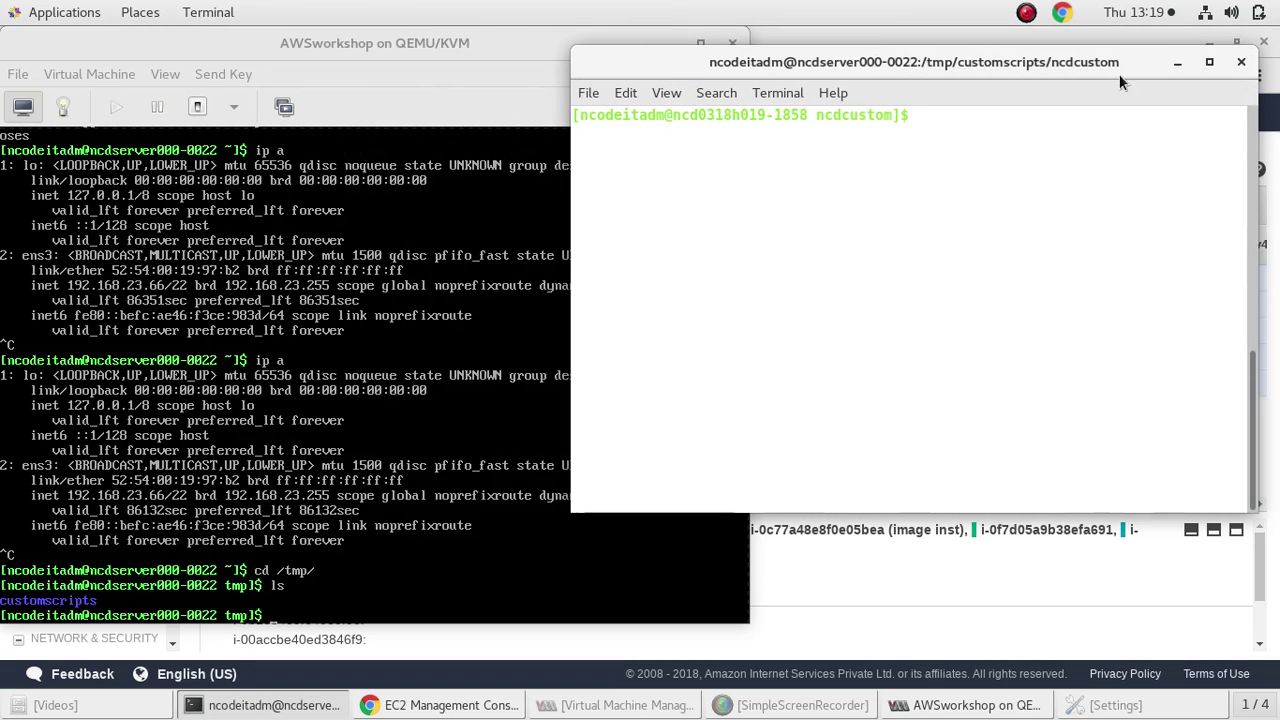
{"action": "left_click", "coordinate": [668, 43]}
{"action": "left_click", "coordinate": [700, 43]}
Confirm address 192.168.23.66 with ip a, then minimize the terminal
{"action": "type", "text": "ip a"}
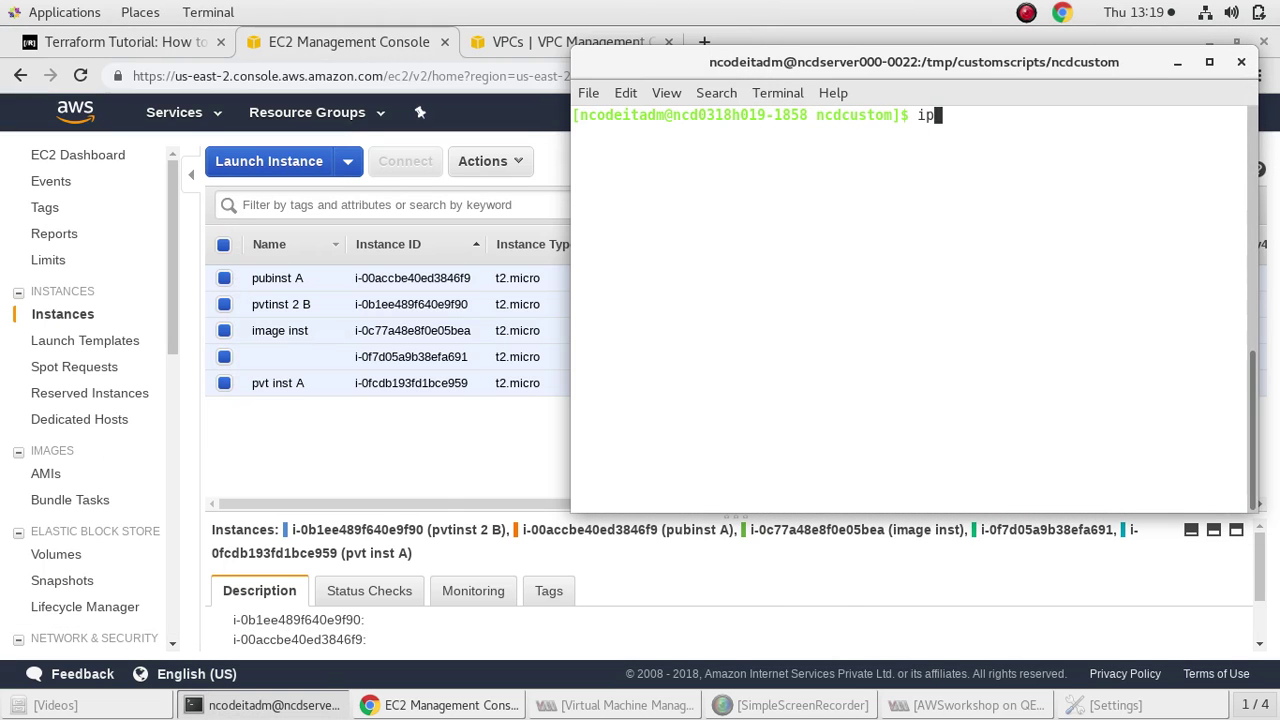
{"action": "key", "text": "Return"}
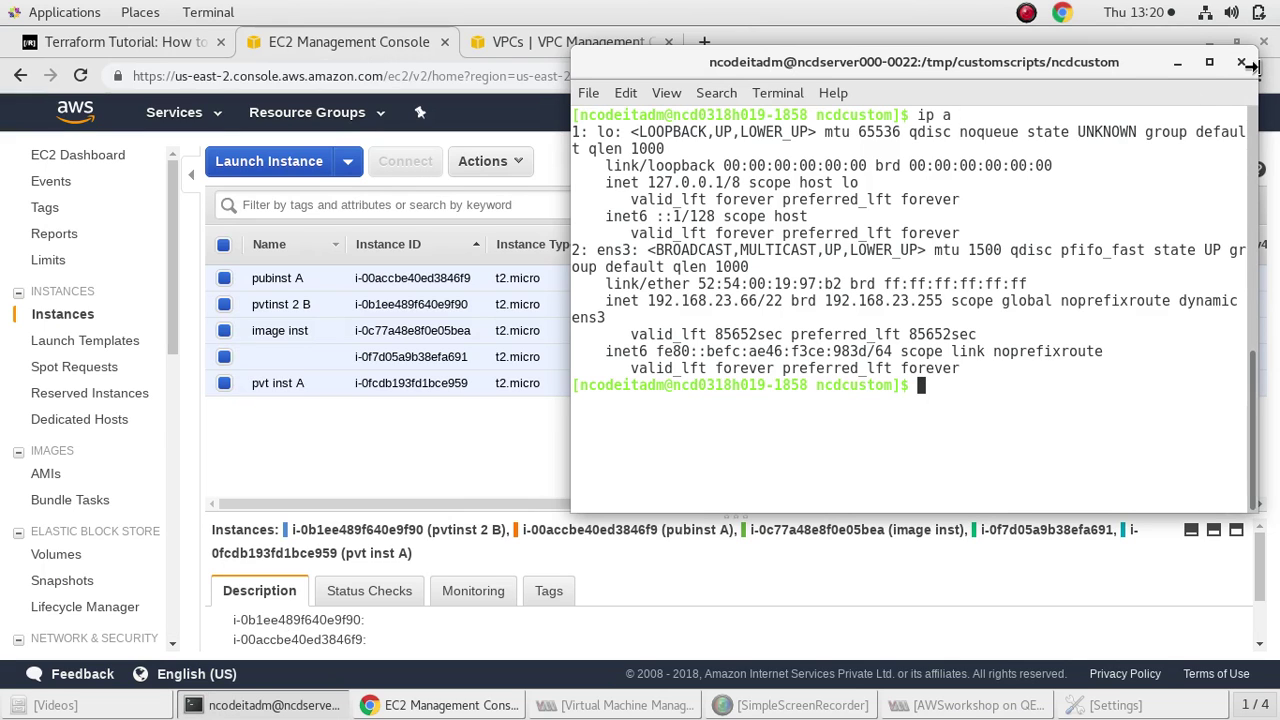
{"action": "left_click", "coordinate": [1178, 63]}
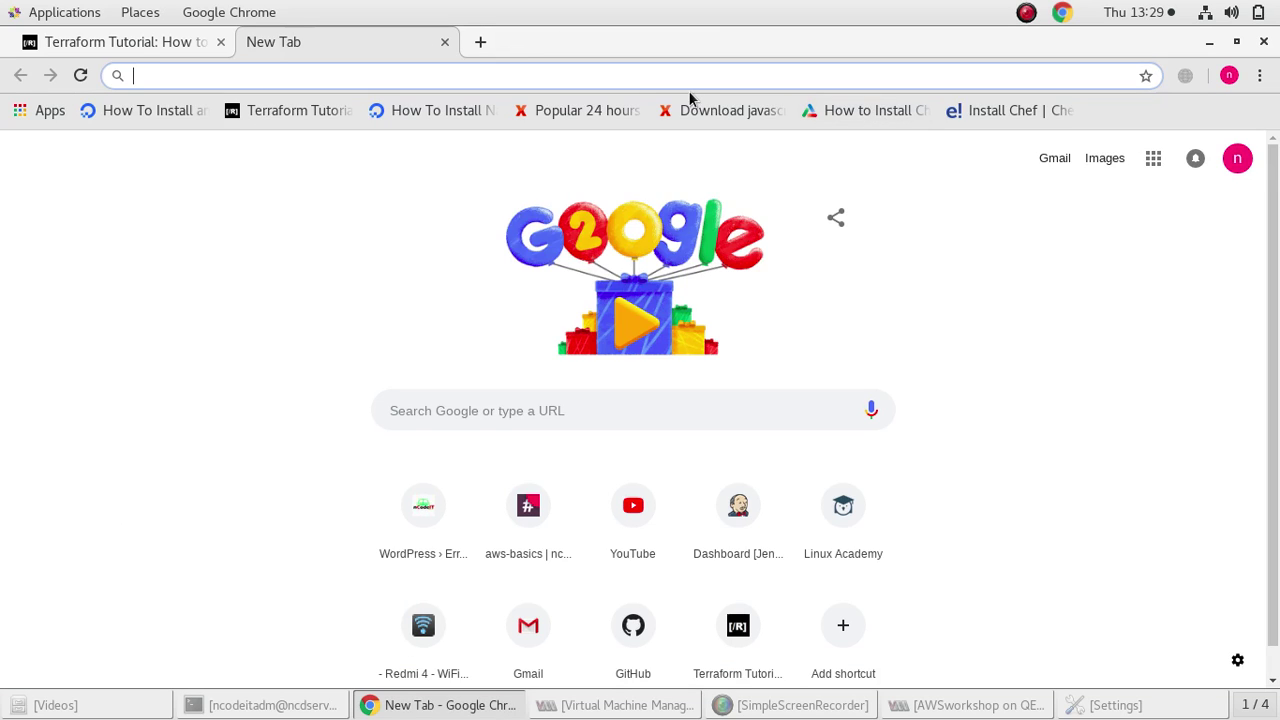
Search Google for aws, go to the AWS Official Site and sign in to the console
{"action": "type", "text": "aws"}
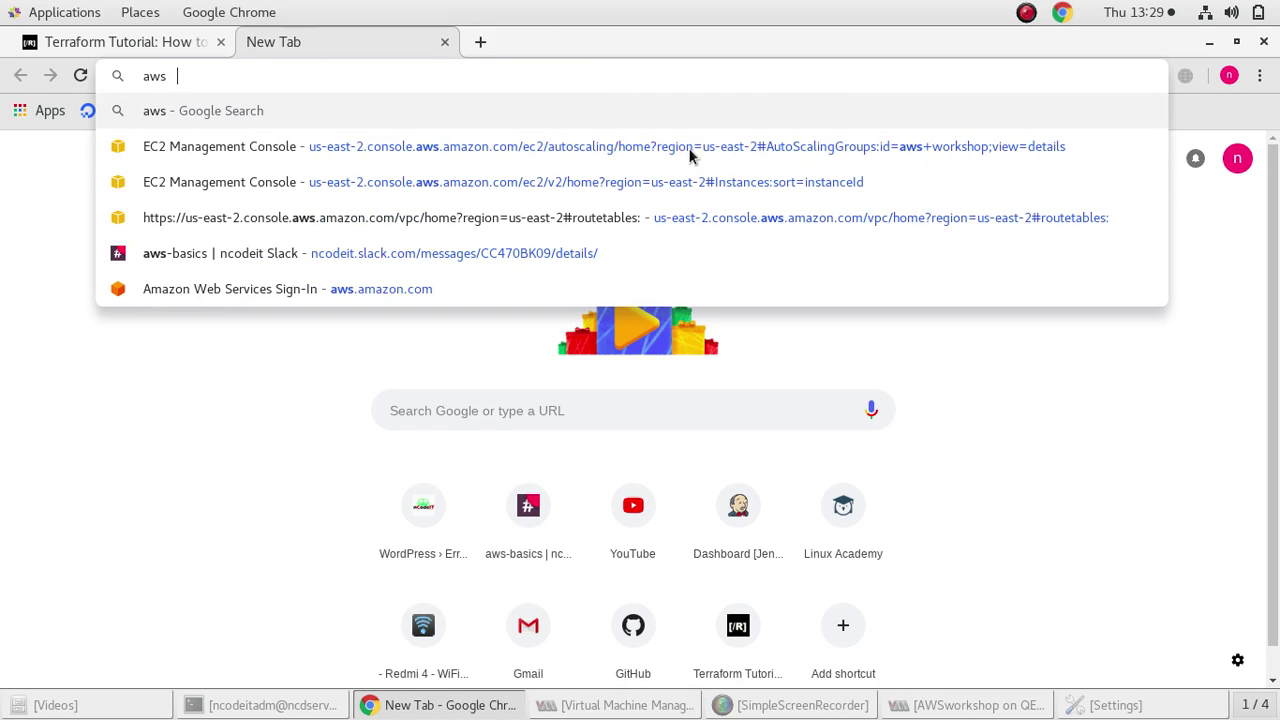
{"action": "key", "text": "Return"}
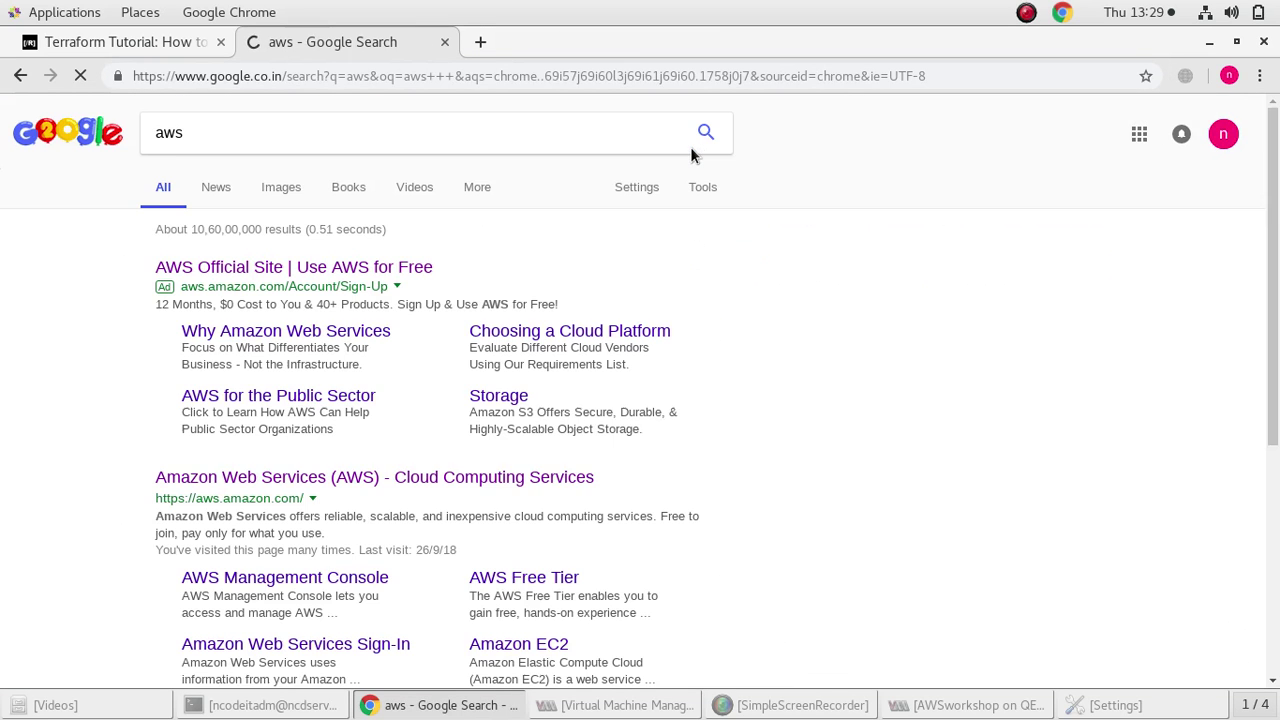
{"action": "left_click", "coordinate": [382, 268]}
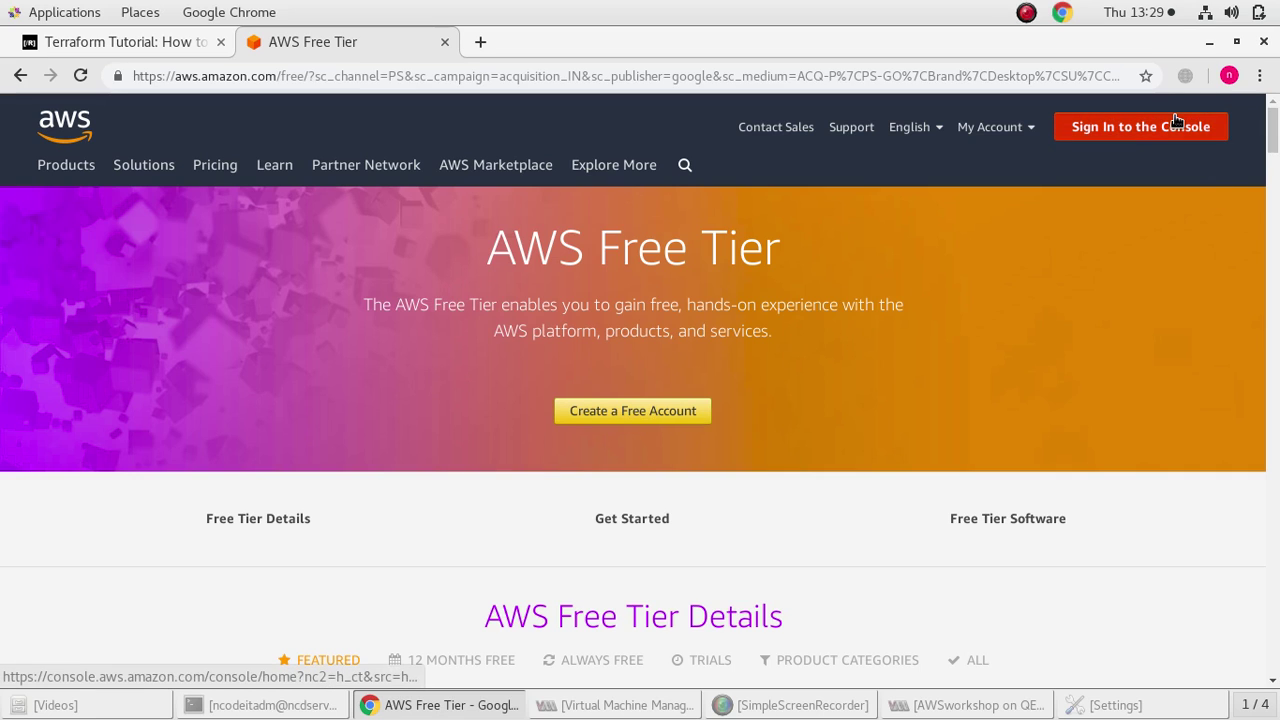
{"action": "left_click", "coordinate": [1123, 131]}
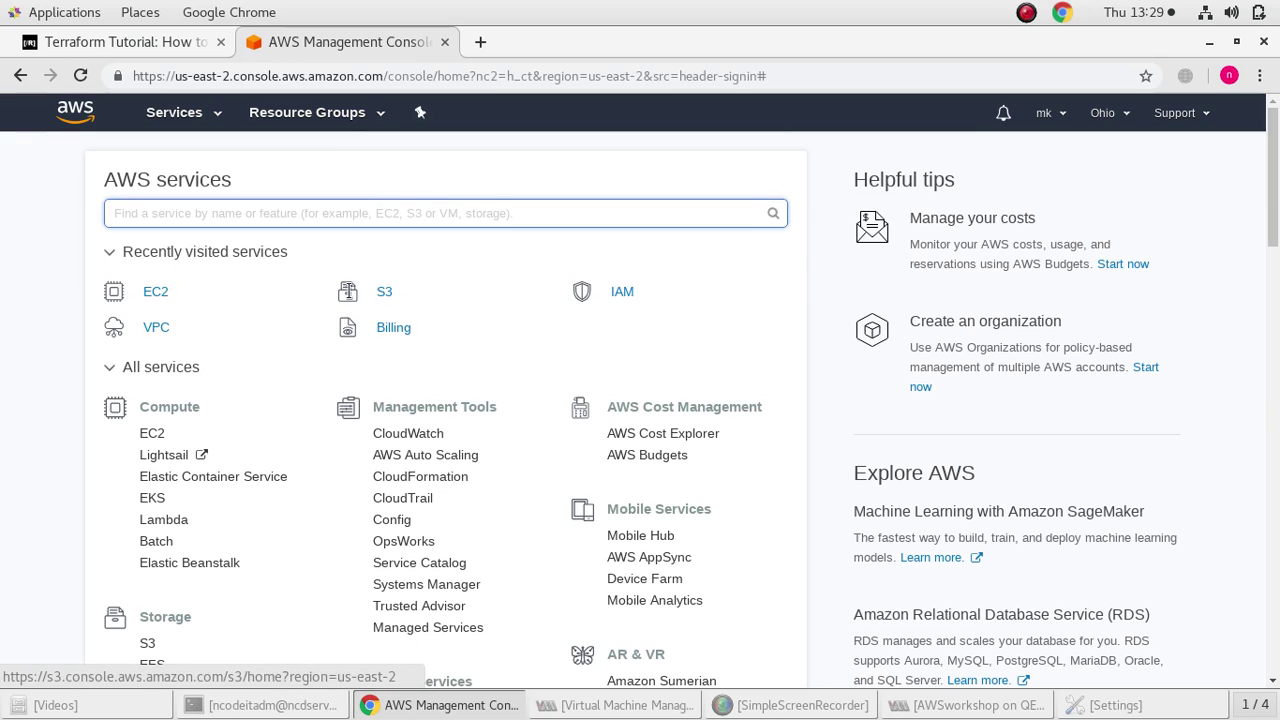
{"action": "left_click", "coordinate": [152, 292]}
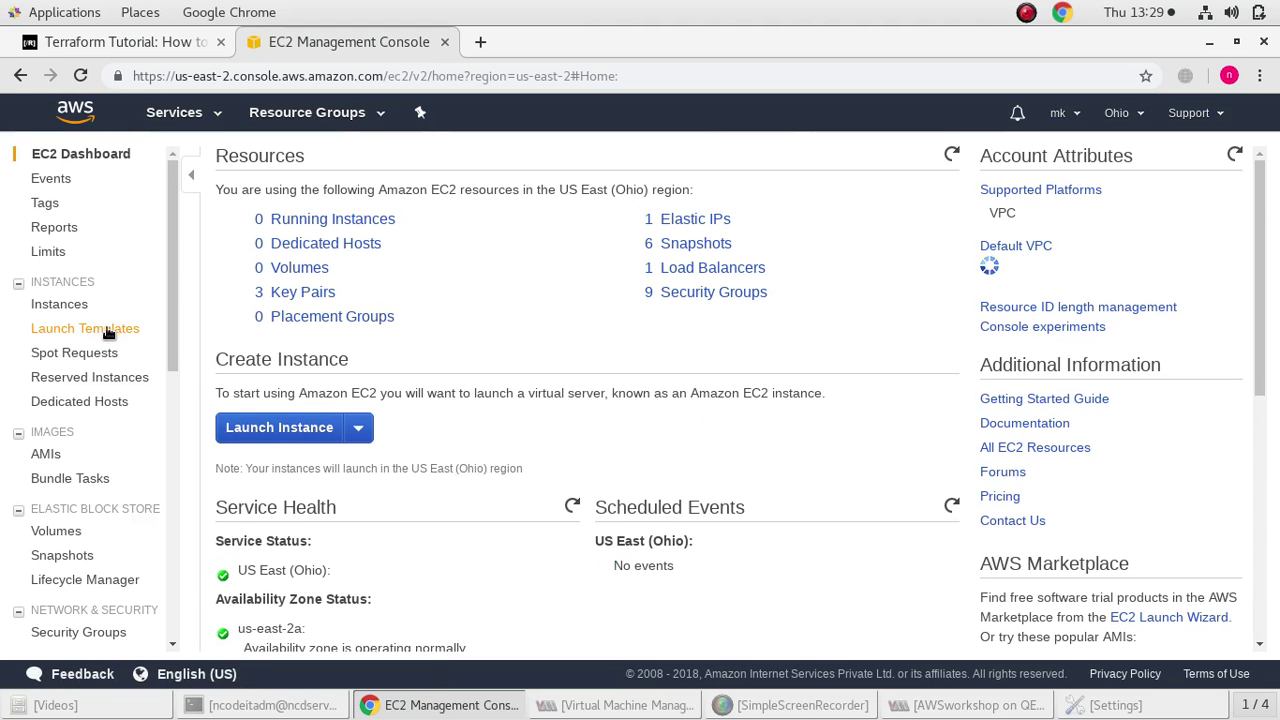
Look at the EC2 instances and Launch Instance page, then switch to S3 via Services history
{"action": "left_click", "coordinate": [72, 304]}
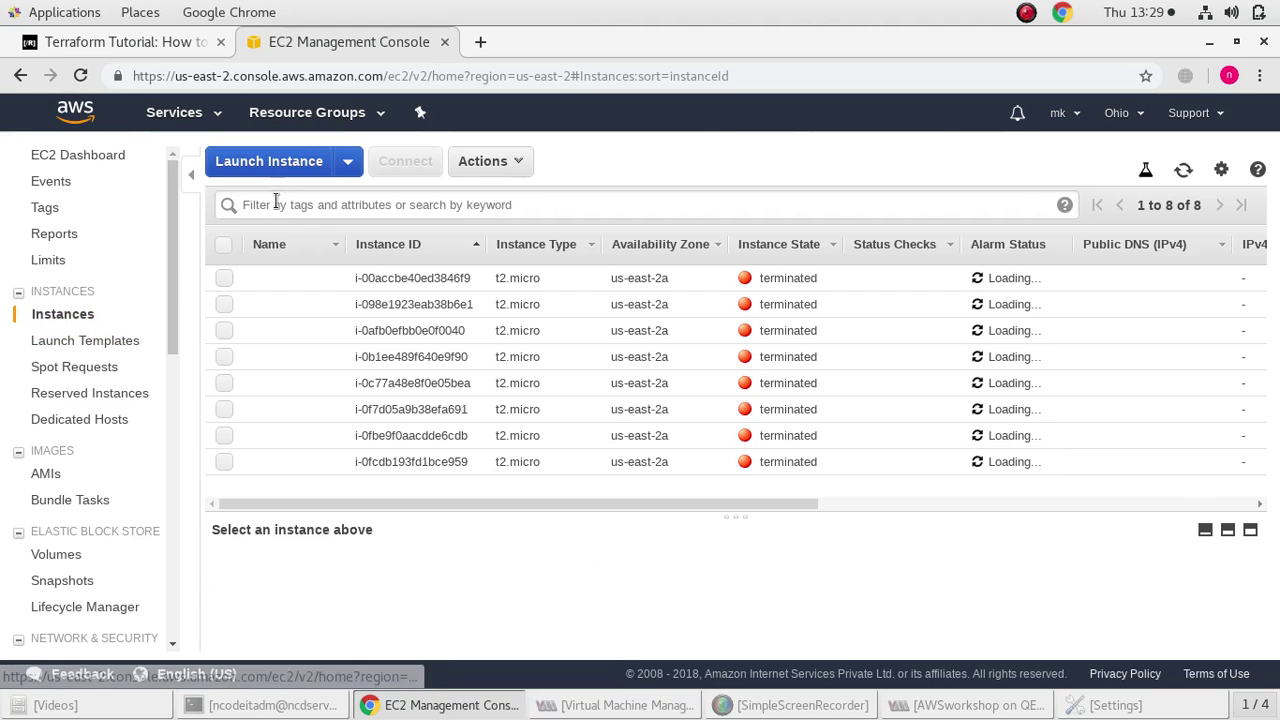
{"action": "left_click", "coordinate": [266, 166]}
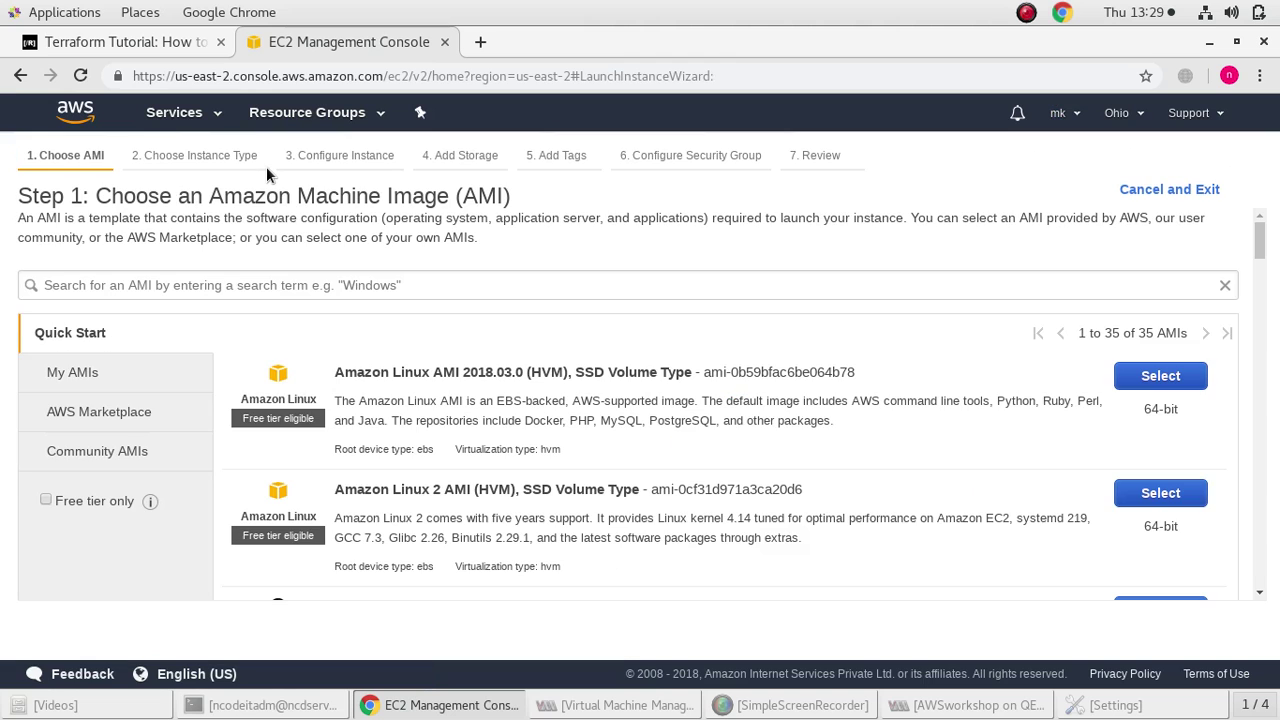
{"action": "left_click", "coordinate": [20, 75]}
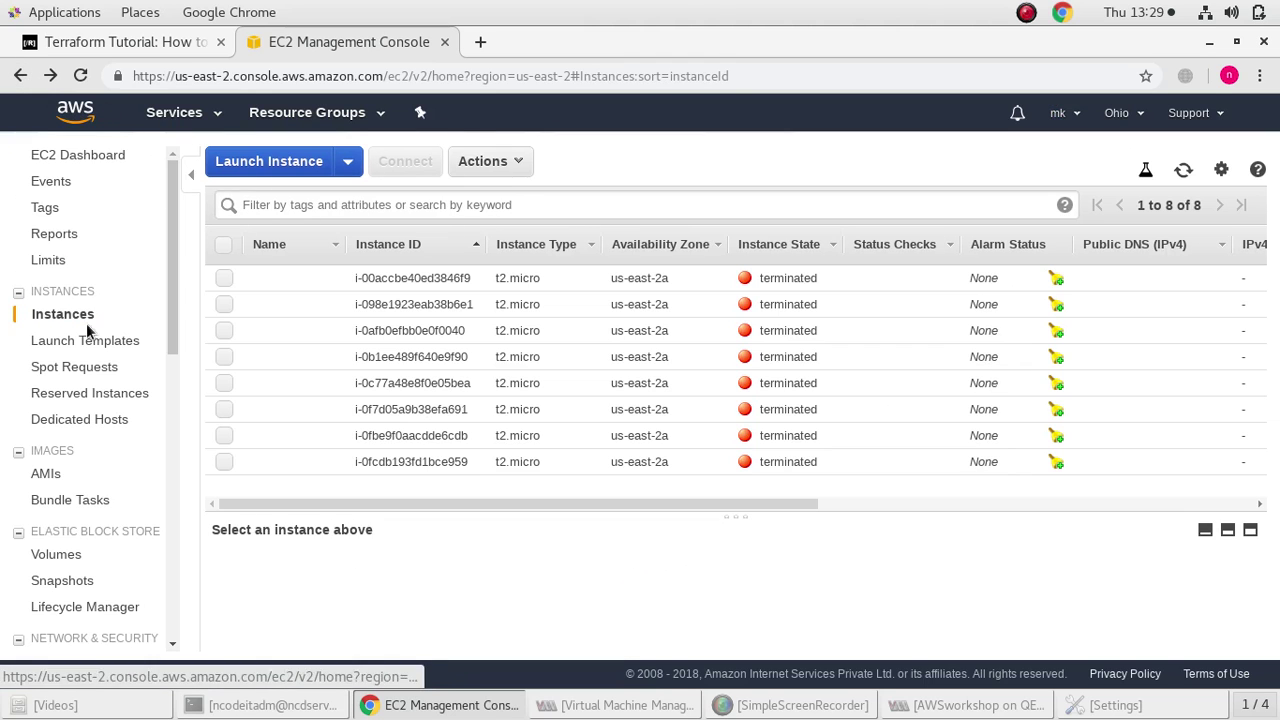
{"action": "left_click", "coordinate": [210, 113]}
{"action": "left_click", "coordinate": [52, 262]}
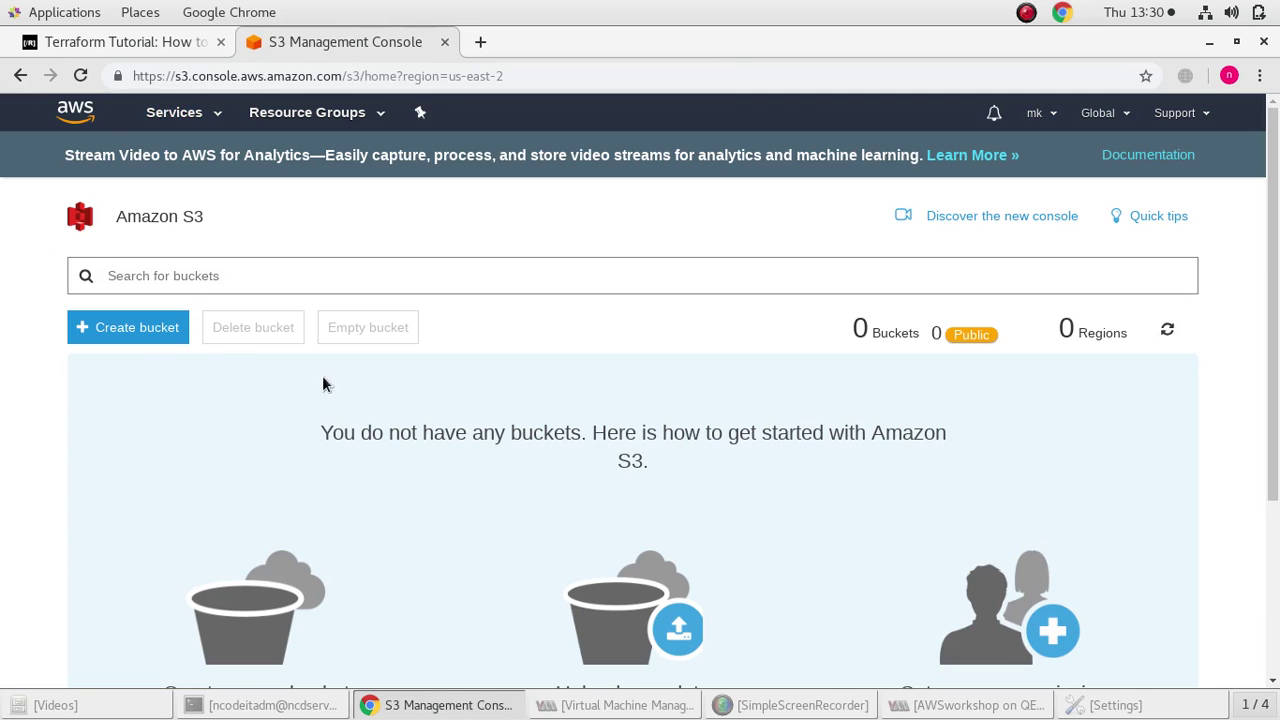
{"action": "left_click", "coordinate": [158, 329]}
Name the new bucket workshopaws-ncodeit
{"action": "left_click", "coordinate": [490, 356]}
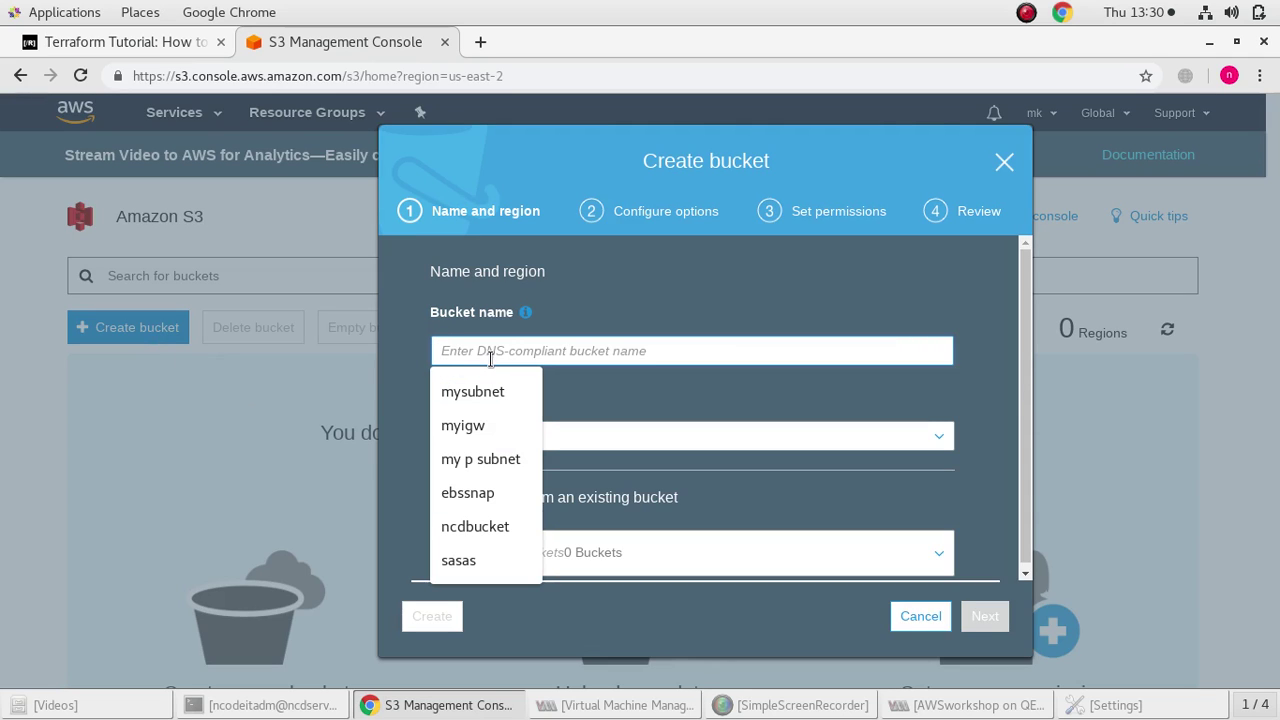
{"action": "type", "text": "aws"}
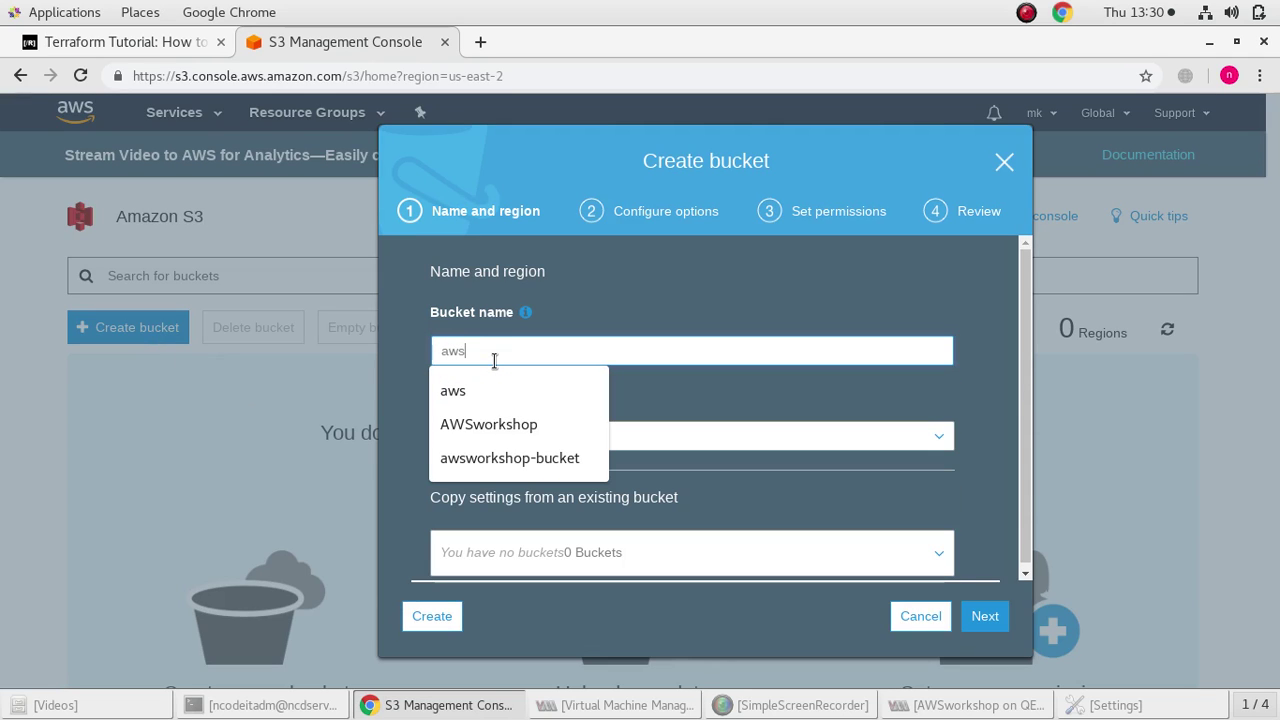
{"action": "key", "text": "BackSpace"}
{"action": "key", "text": "BackSpace"}
{"action": "key", "text": "BackSpace"}
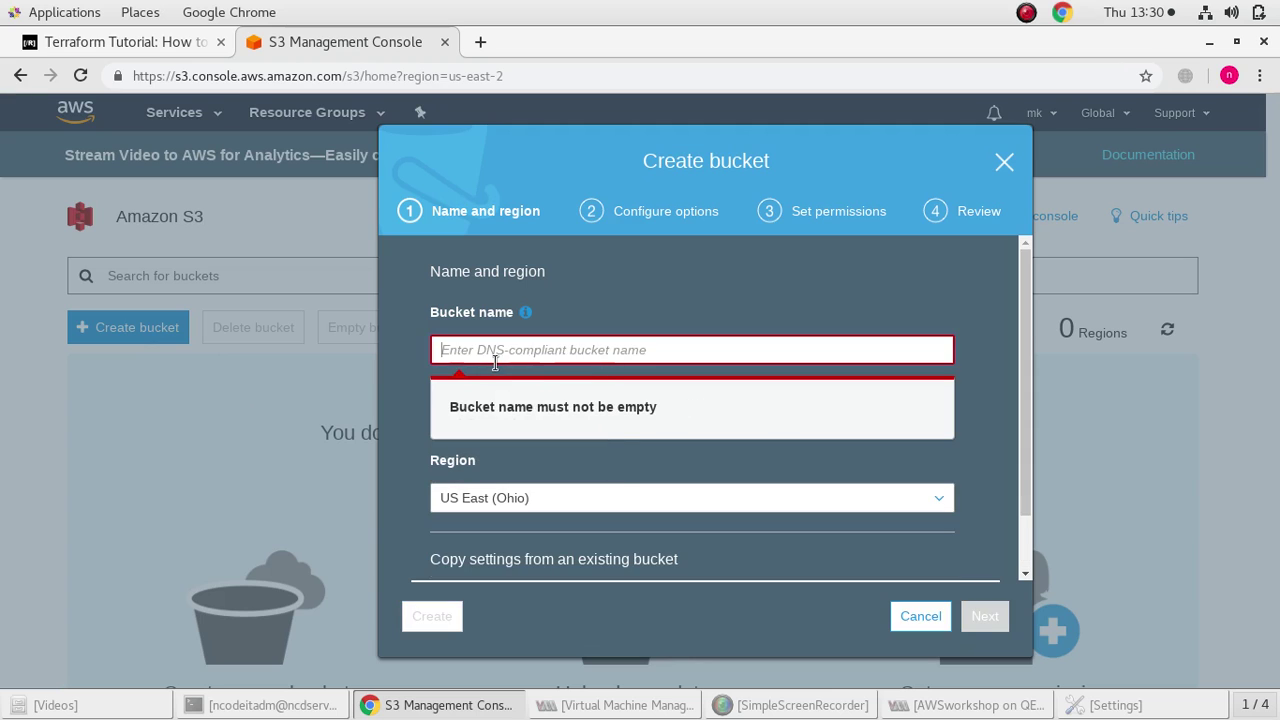
{"action": "type", "text": "wor"}
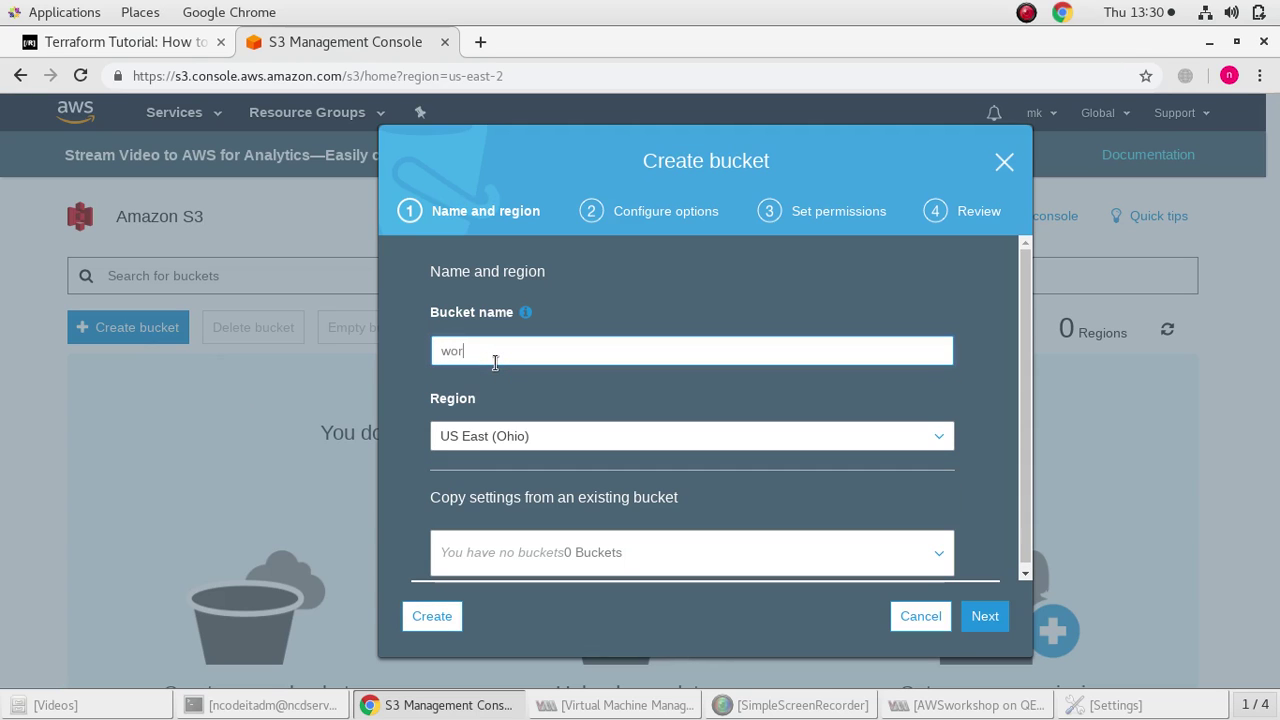
{"action": "type", "text": "kshopaws"}
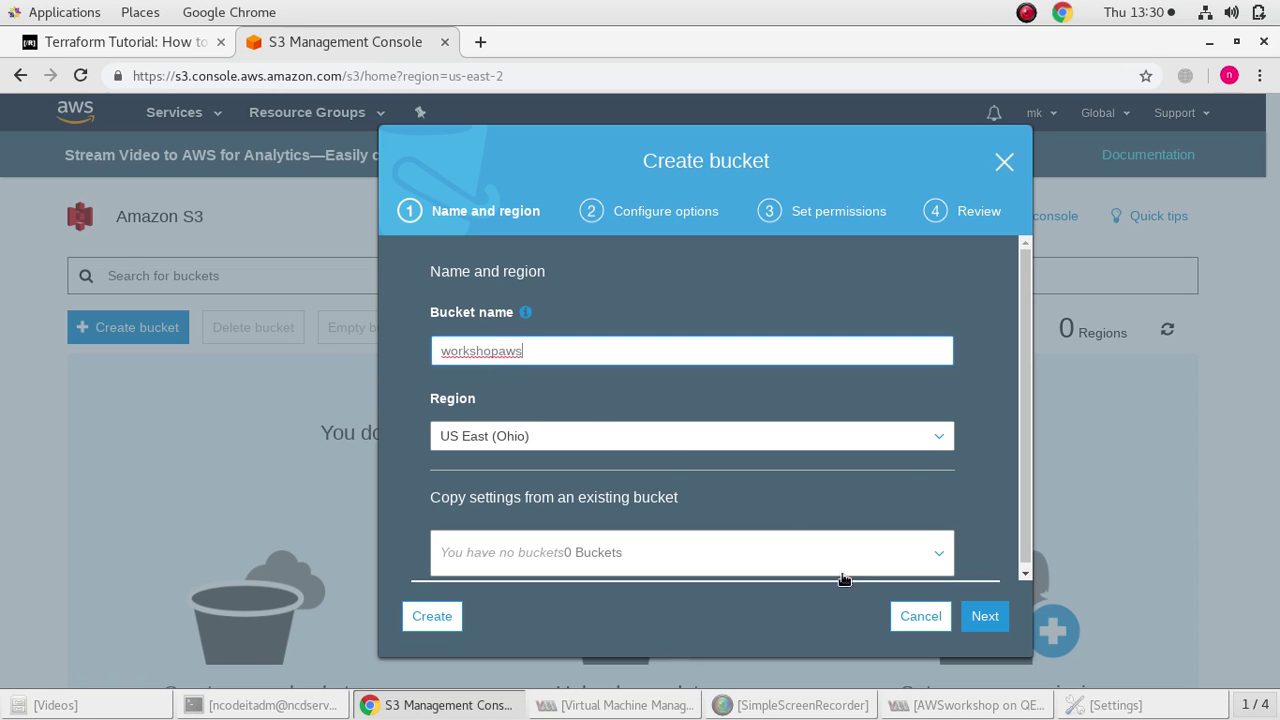
{"action": "left_click", "coordinate": [988, 618]}
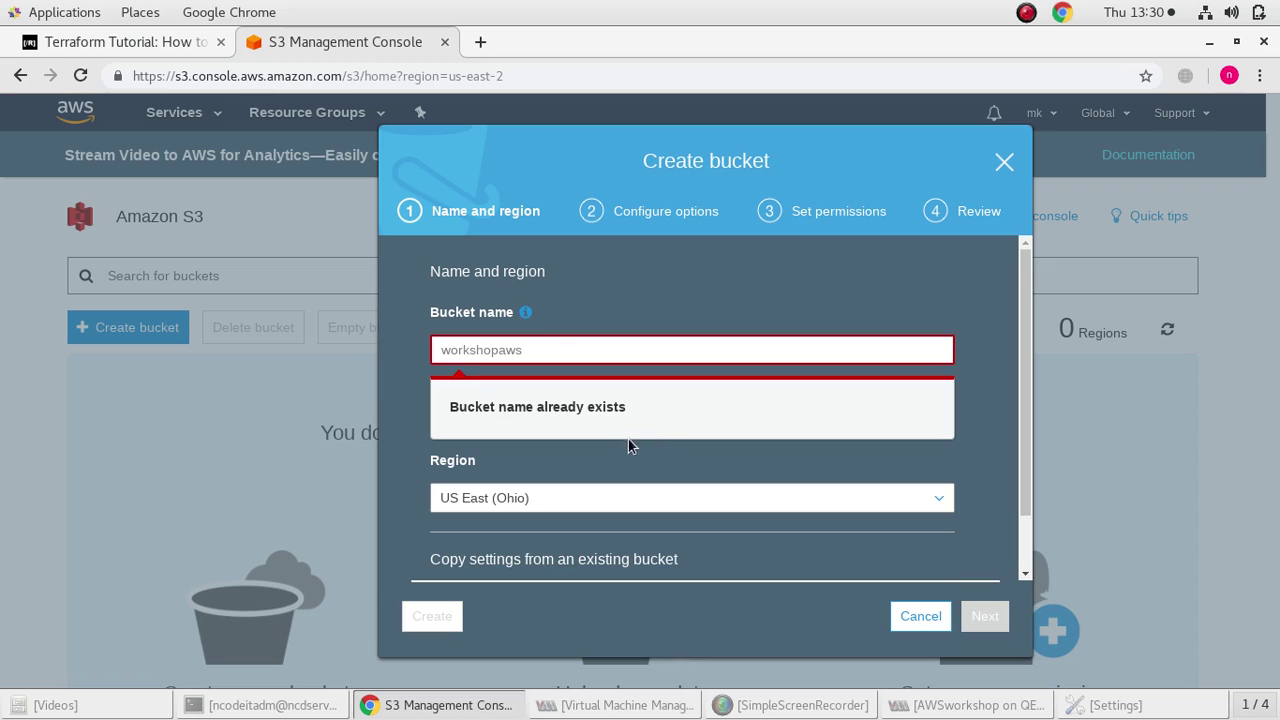
{"action": "left_click", "coordinate": [559, 352]}
{"action": "type", "text": "-ncod"}
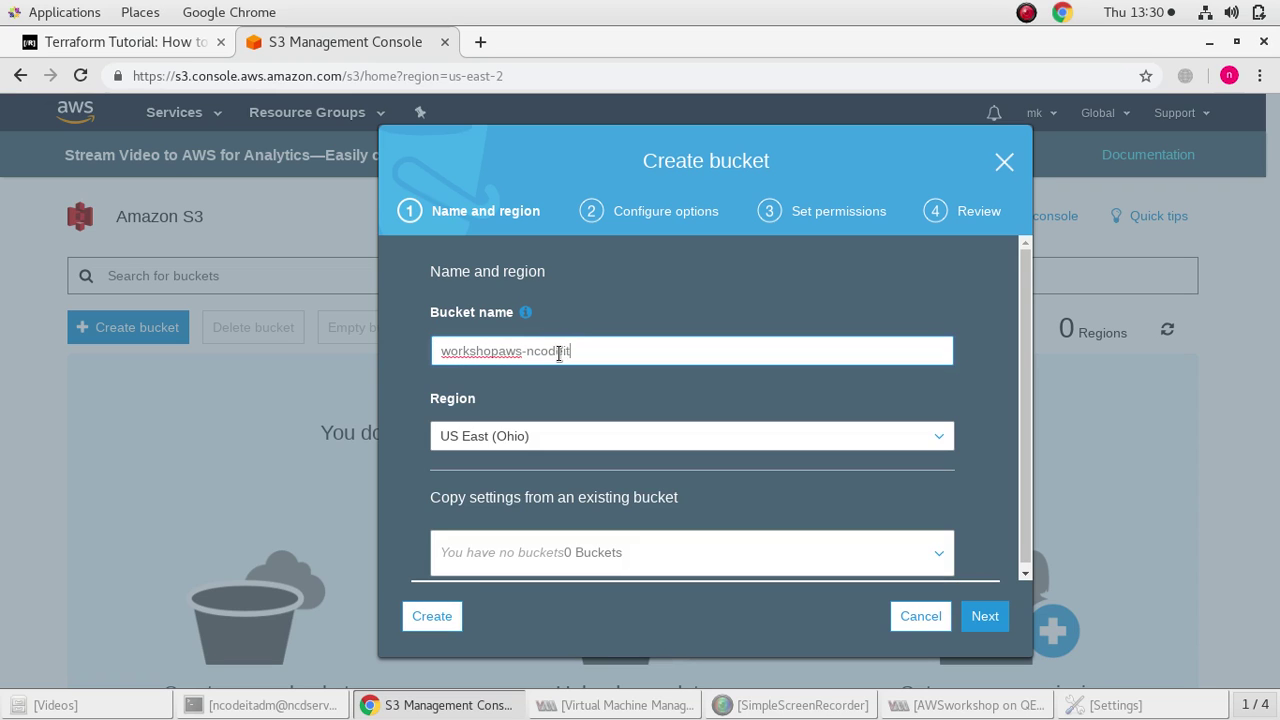
{"action": "type", "text": "eit"}
{"action": "left_click", "coordinate": [980, 618]}
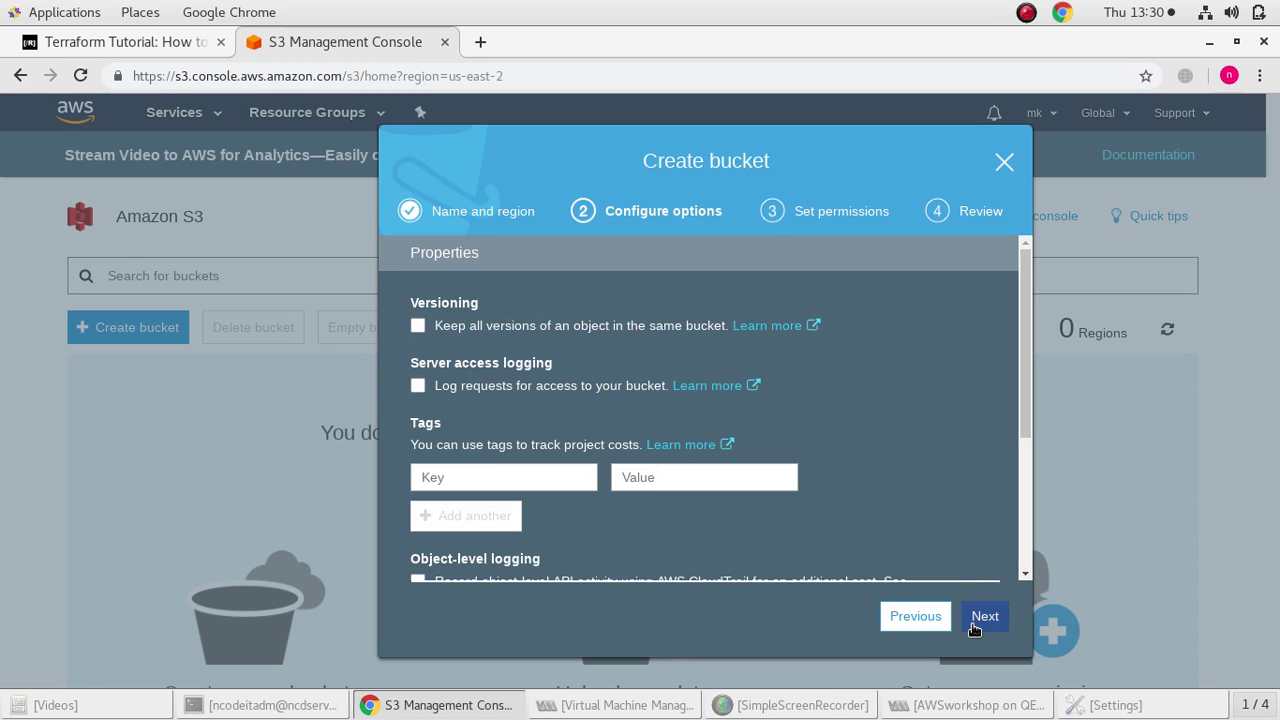
Enable versioning for the bucket
{"action": "scroll", "coordinate": [760, 543], "scroll_direction": "down", "scroll_amount": 2}
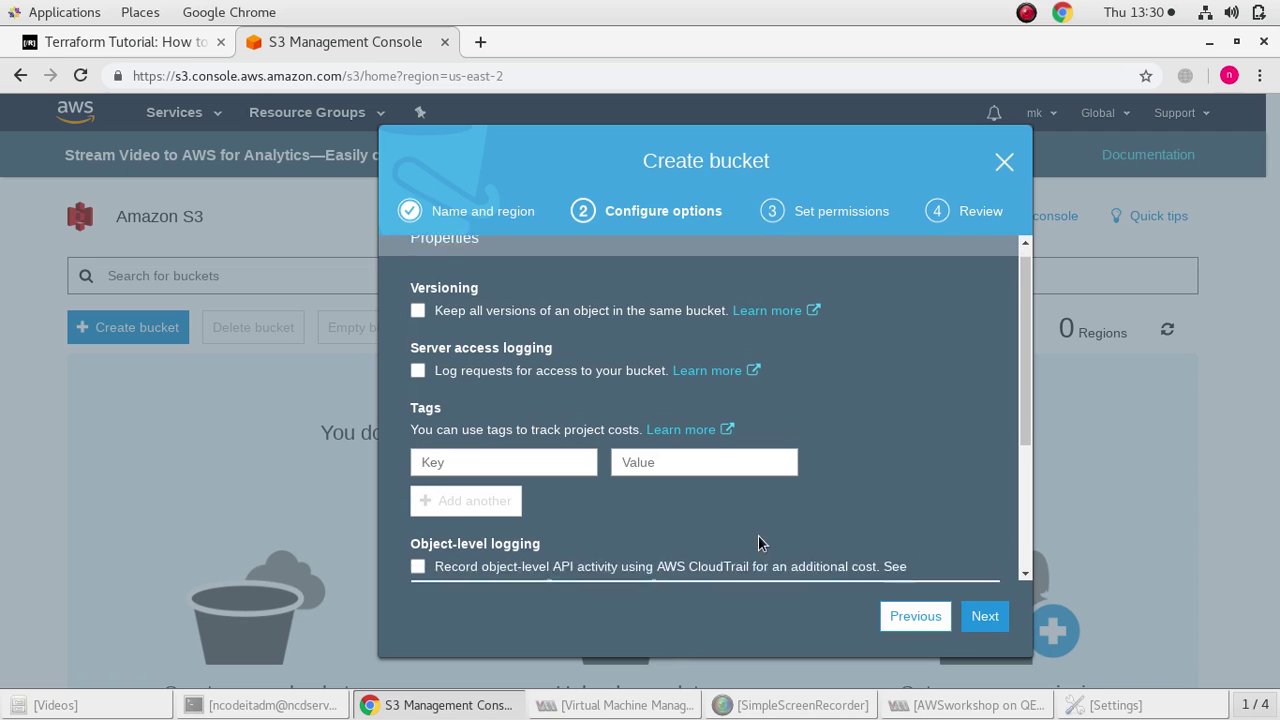
{"action": "scroll", "coordinate": [734, 508], "scroll_direction": "up", "scroll_amount": 2}
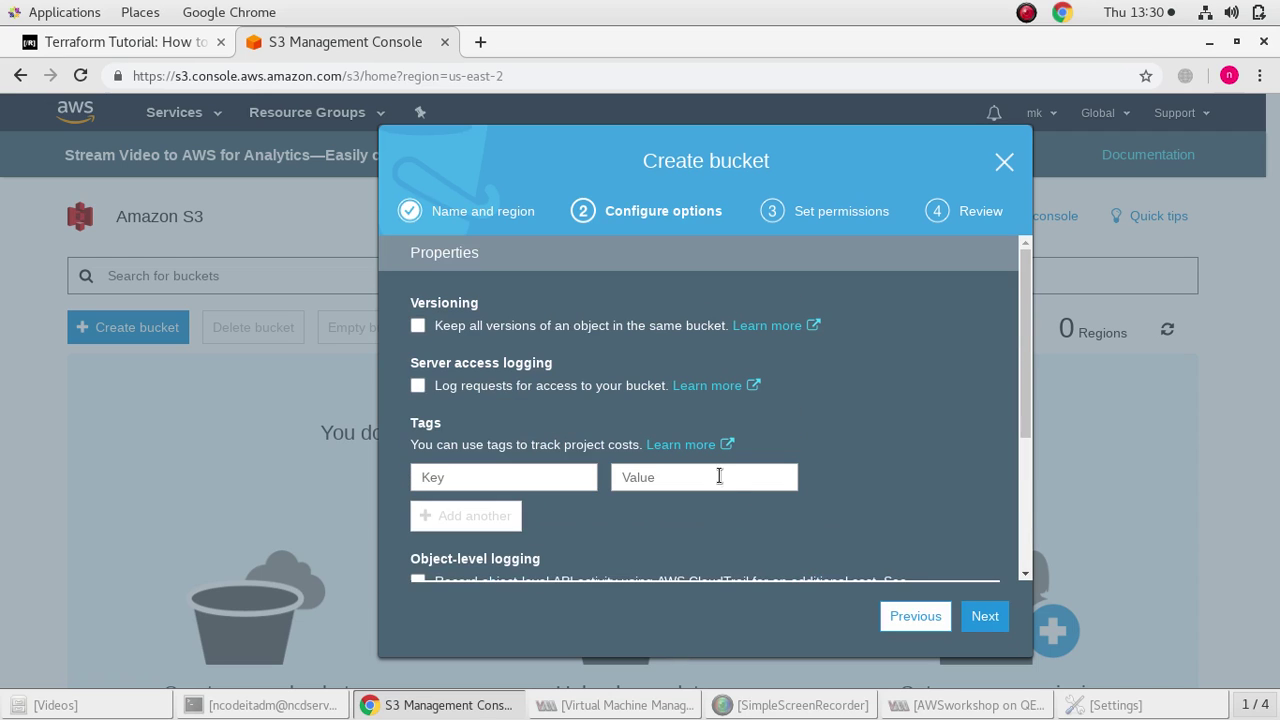
{"action": "left_click", "coordinate": [418, 327]}
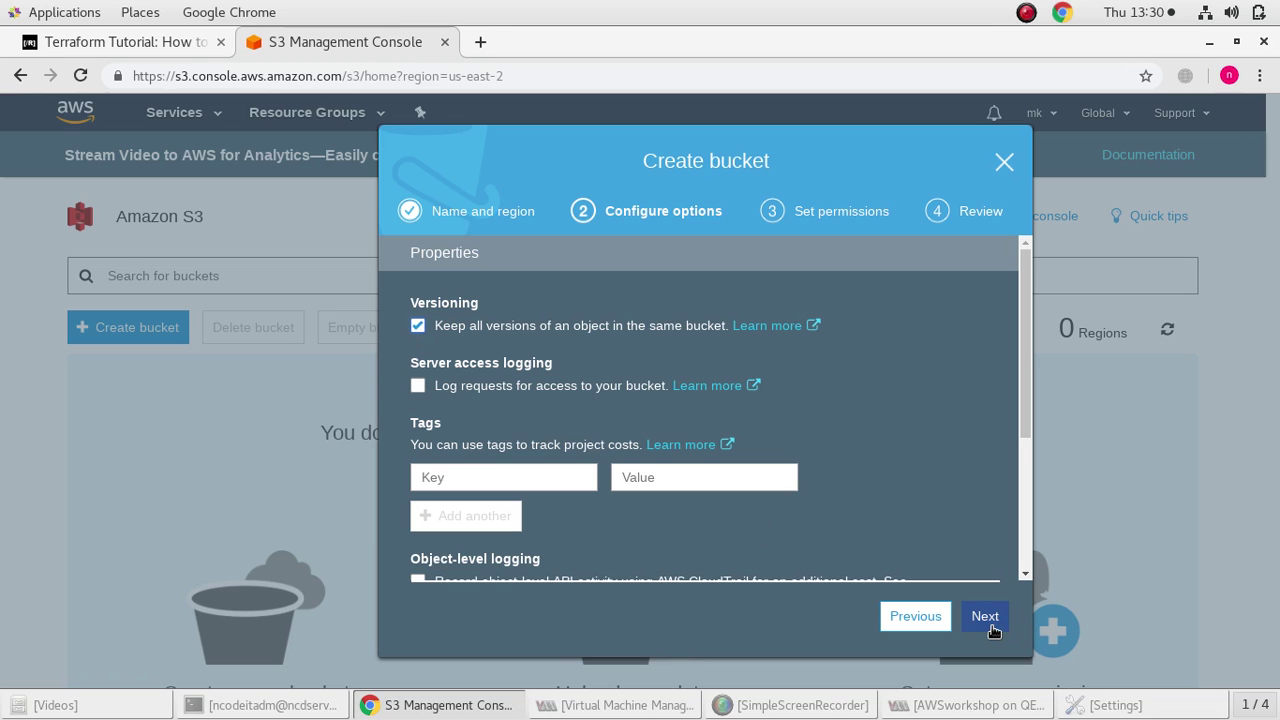
{"action": "left_click", "coordinate": [985, 616]}
Grant public read access and Log Delivery group write access
{"action": "scroll", "coordinate": [689, 463], "scroll_direction": "down", "scroll_amount": 3}
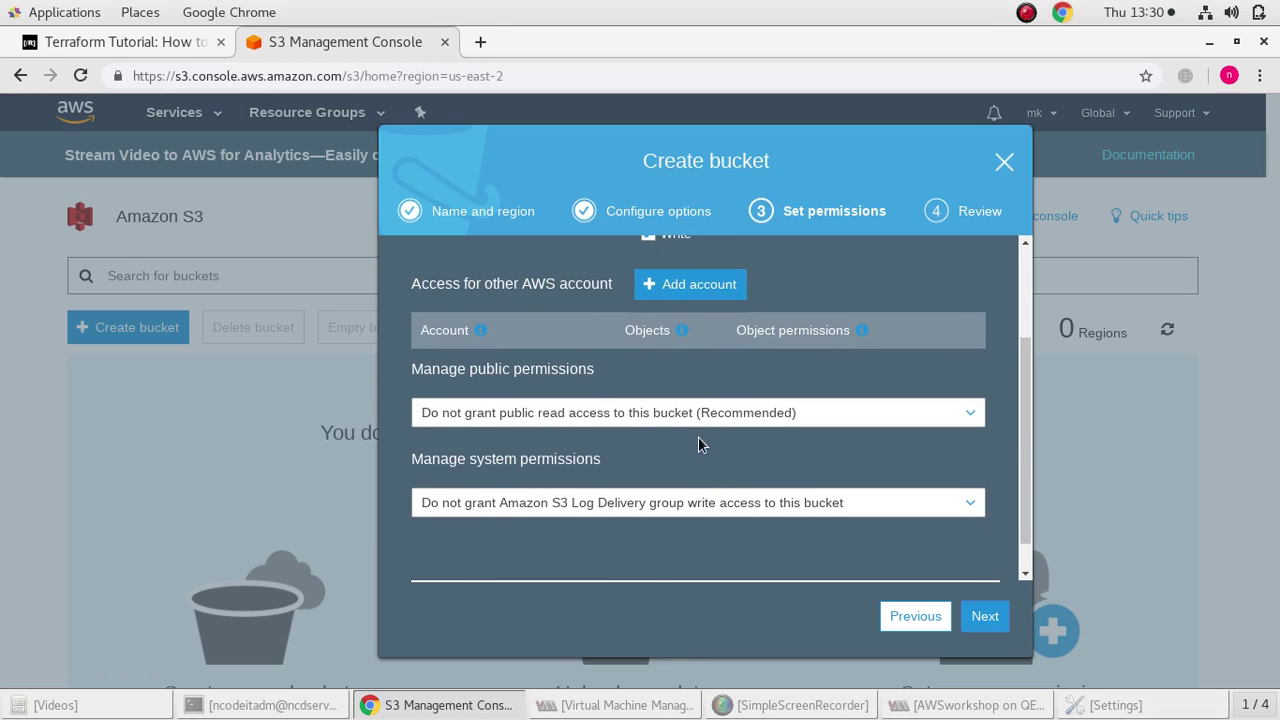
{"action": "left_click", "coordinate": [697, 418]}
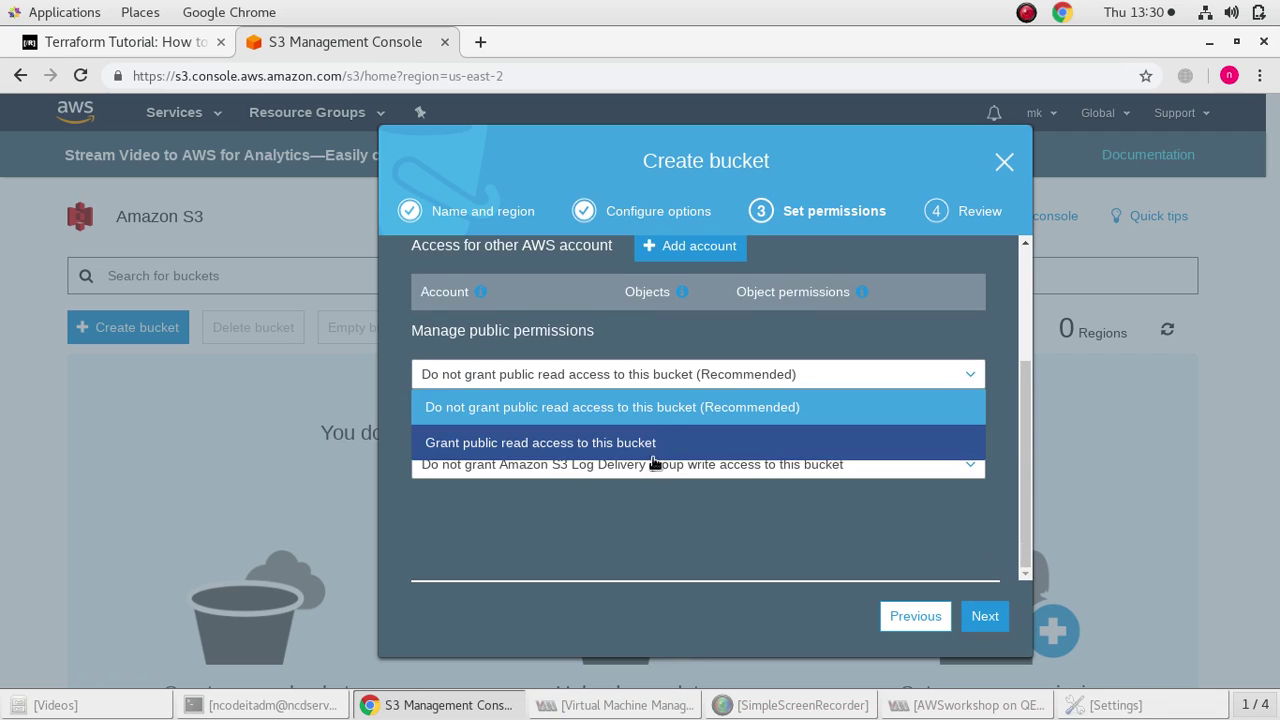
{"action": "left_click", "coordinate": [652, 455]}
{"action": "scroll", "coordinate": [645, 475], "scroll_direction": "down", "scroll_amount": 2}
{"action": "left_click", "coordinate": [631, 470]}
{"action": "left_click", "coordinate": [584, 531]}
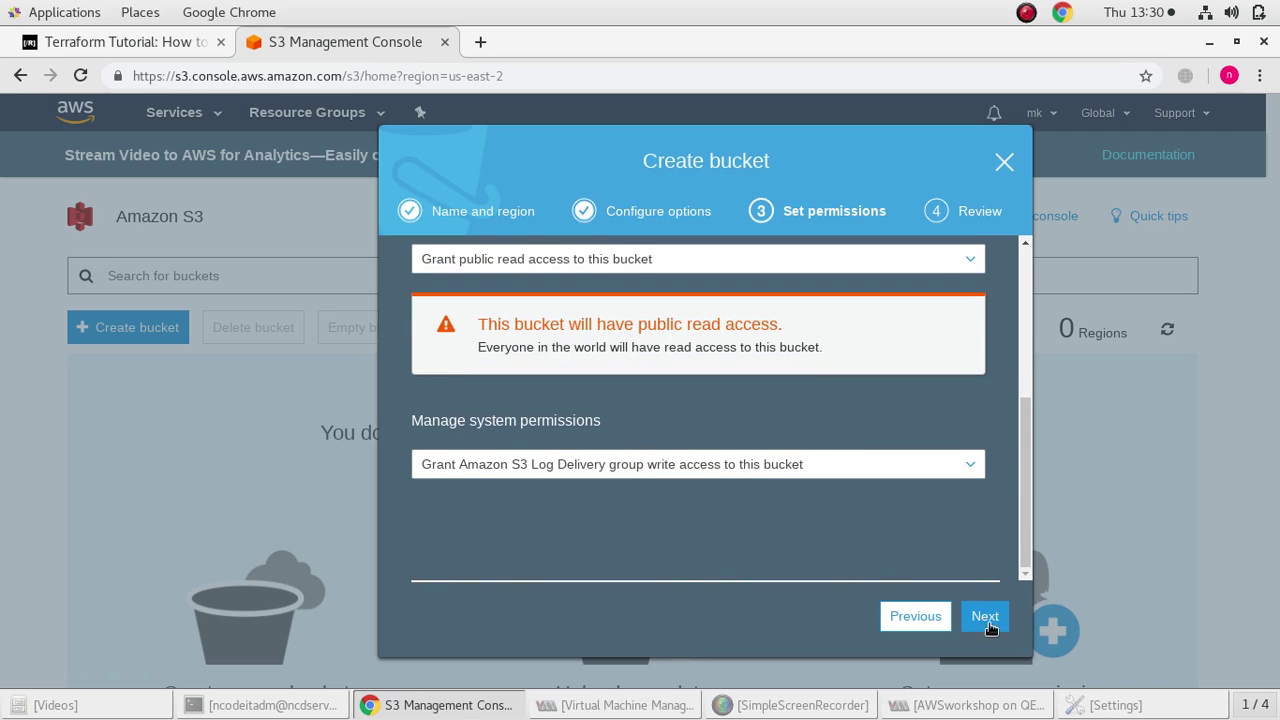
{"action": "left_click", "coordinate": [987, 620]}
Review the bucket settings and create workshopaws-ncodeit
{"action": "scroll", "coordinate": [809, 471], "scroll_direction": "up", "scroll_amount": 3}
{"action": "scroll", "coordinate": [816, 472], "scroll_direction": "down", "scroll_amount": 1}
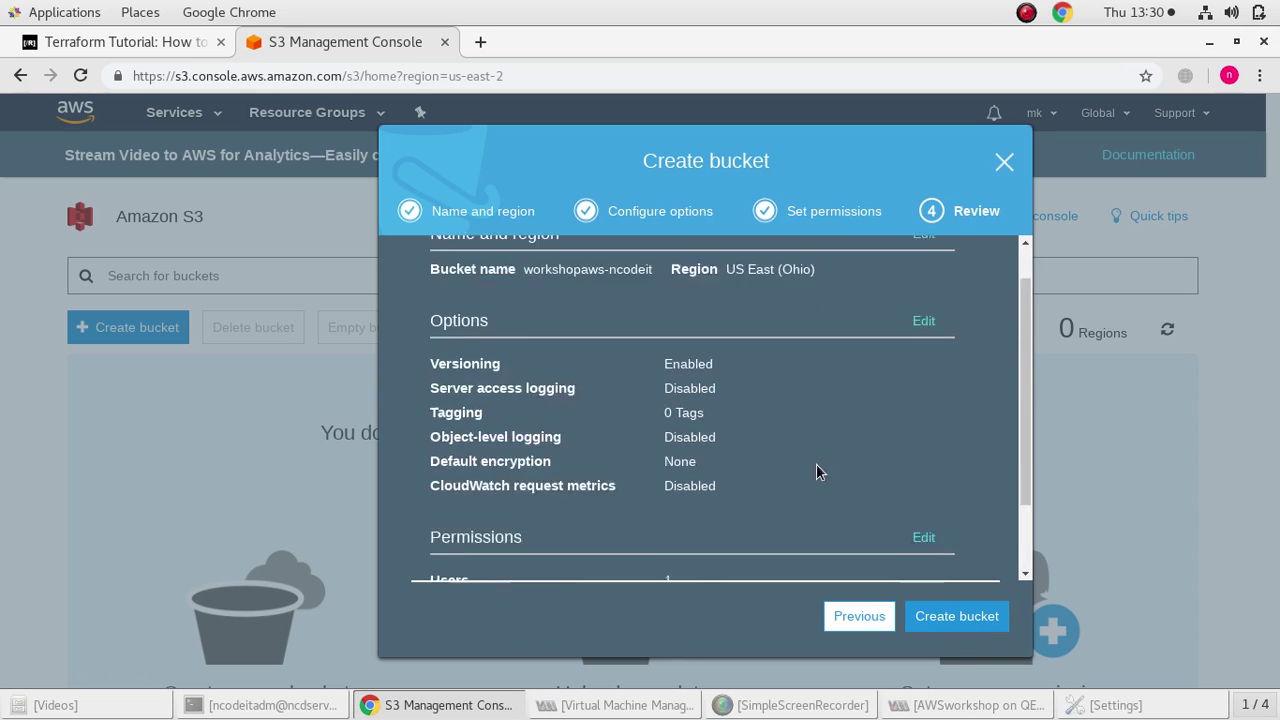
{"action": "scroll", "coordinate": [816, 472], "scroll_direction": "down", "scroll_amount": 2}
{"action": "left_click", "coordinate": [952, 618]}
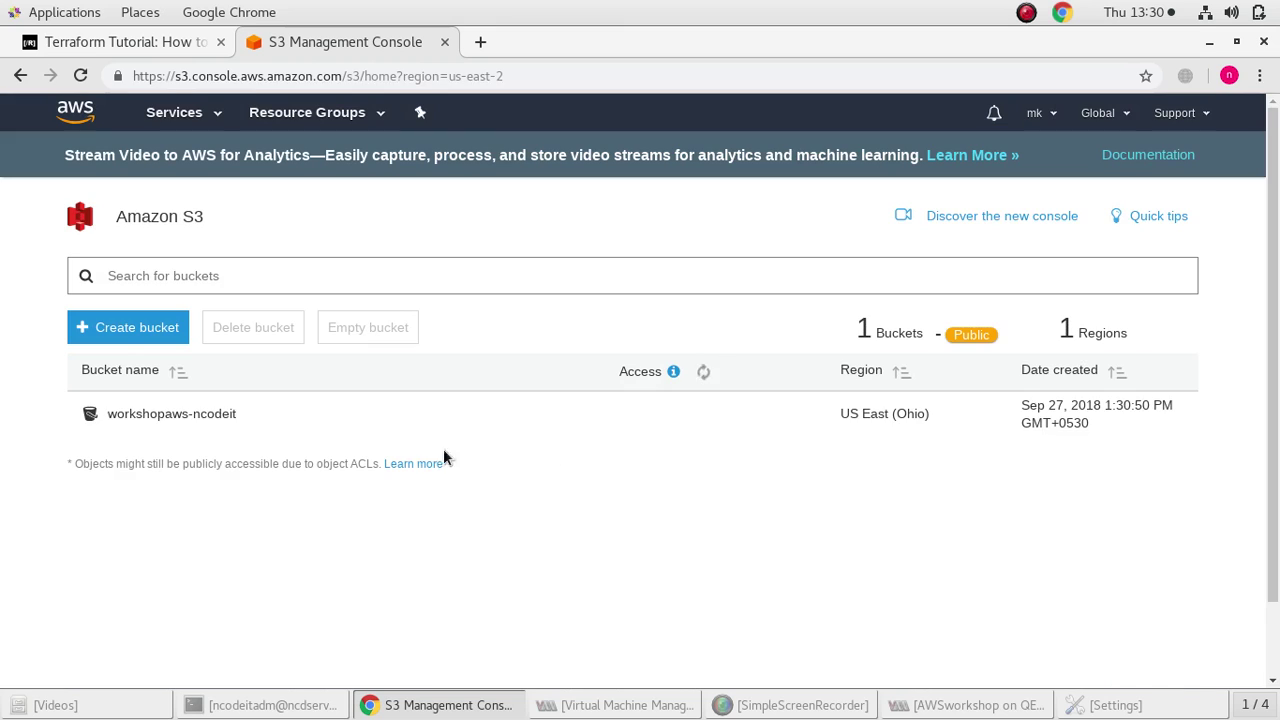
Open workshopaws-ncodeit and add fountain.jpg as the file to upload
{"action": "left_click", "coordinate": [155, 423]}
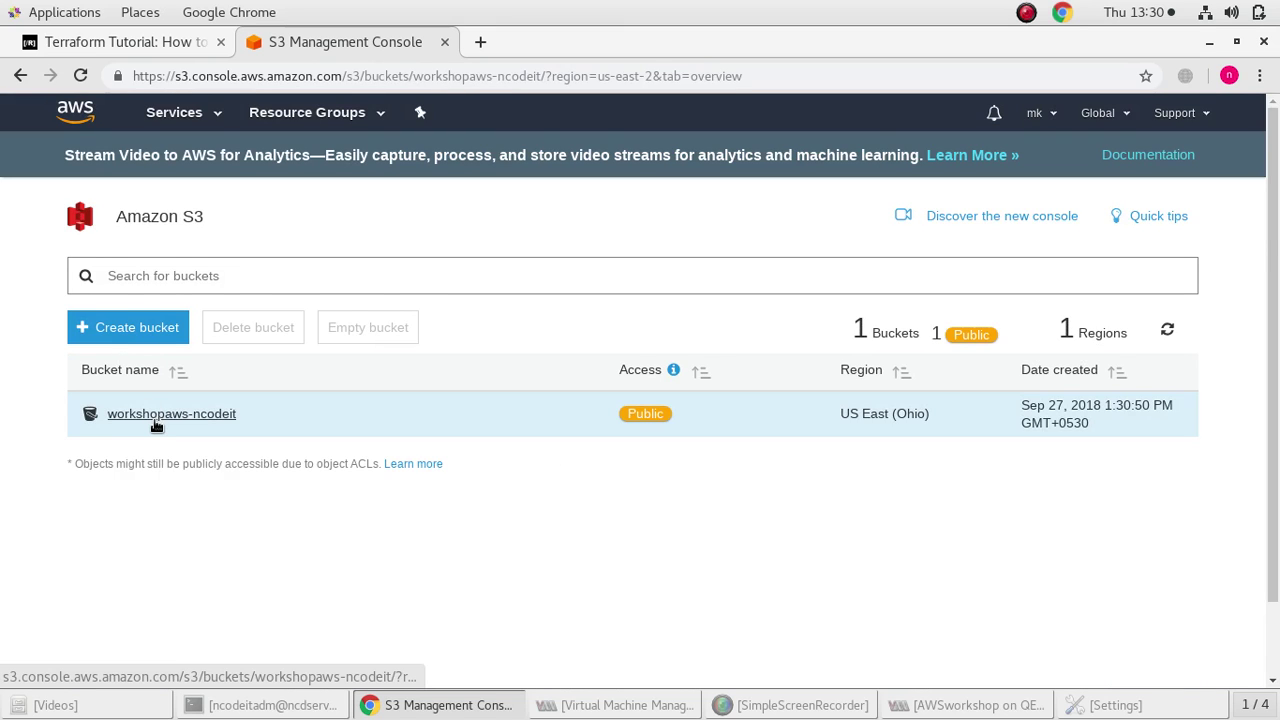
{"action": "left_click", "coordinate": [148, 288]}
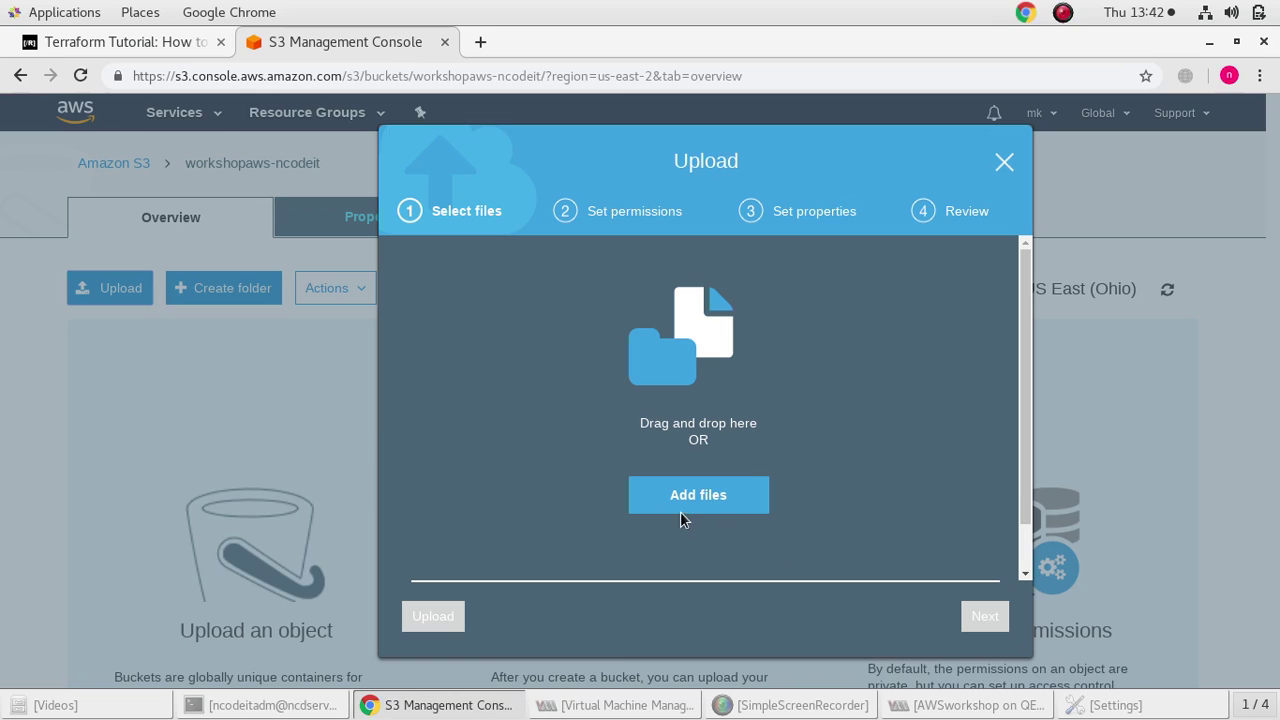
{"action": "left_click", "coordinate": [680, 507]}
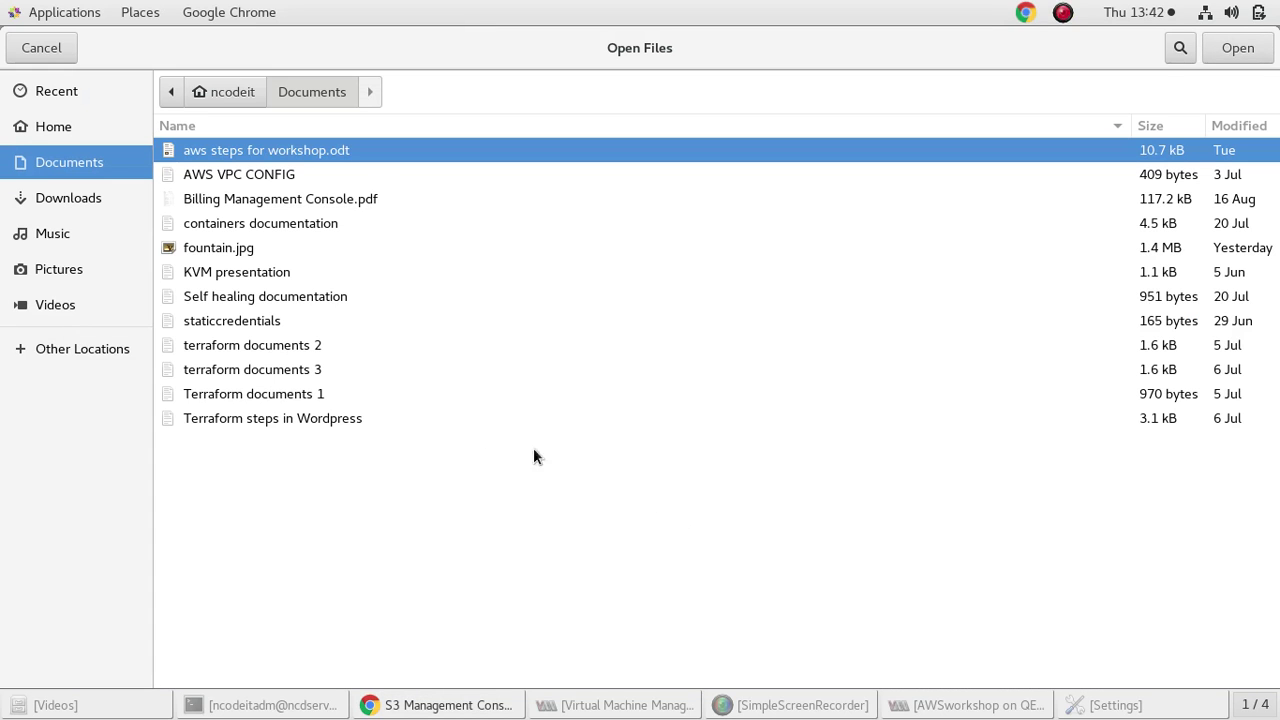
{"action": "left_click", "coordinate": [288, 250]}
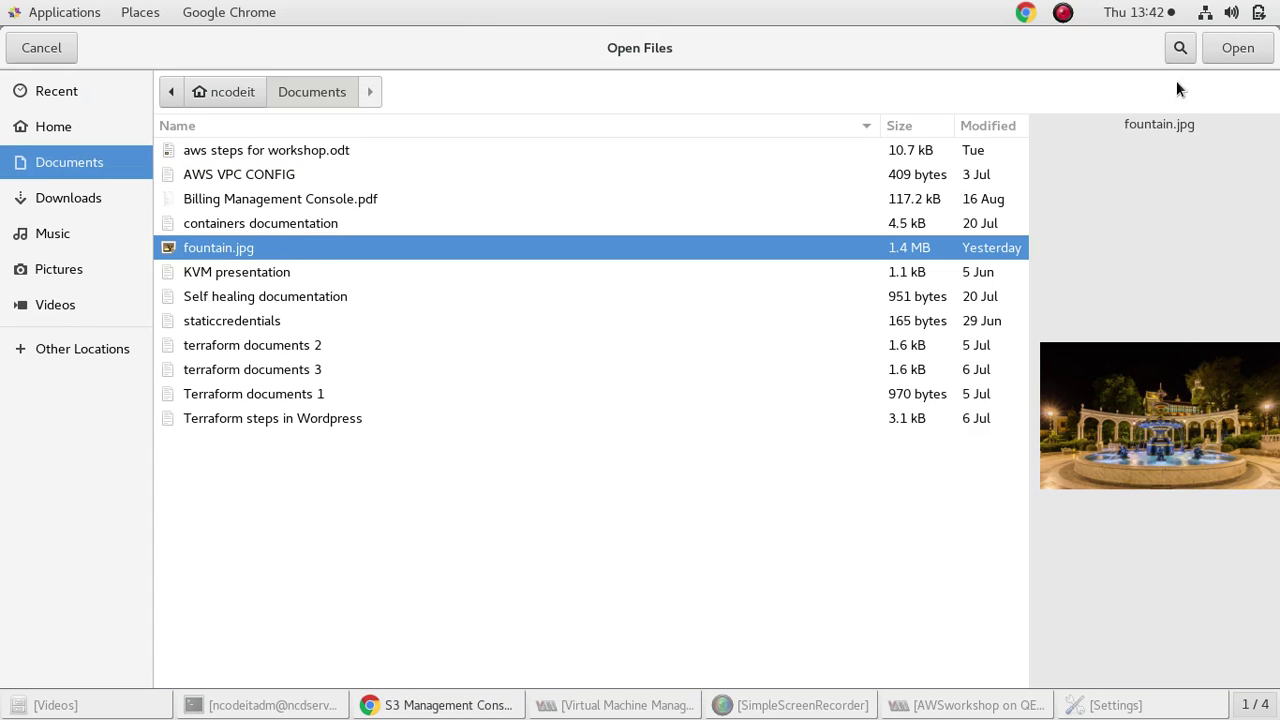
{"action": "left_click", "coordinate": [1232, 47]}
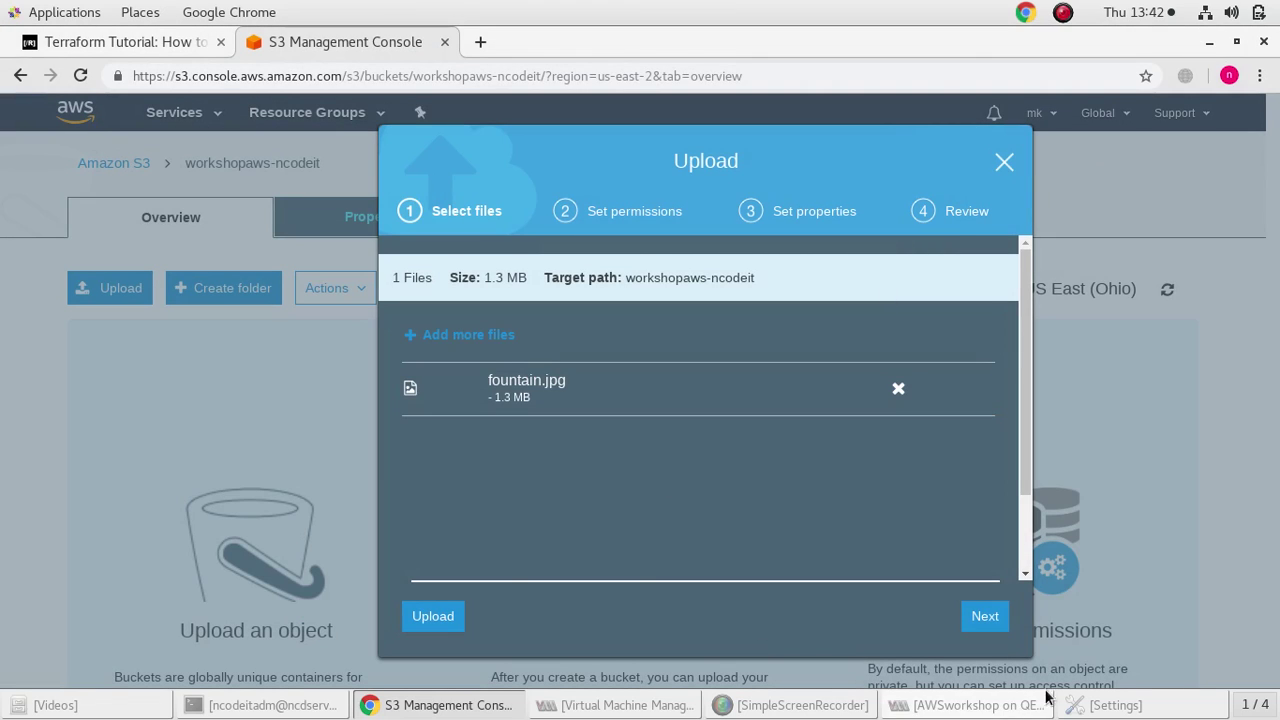
{"action": "left_click", "coordinate": [985, 617]}
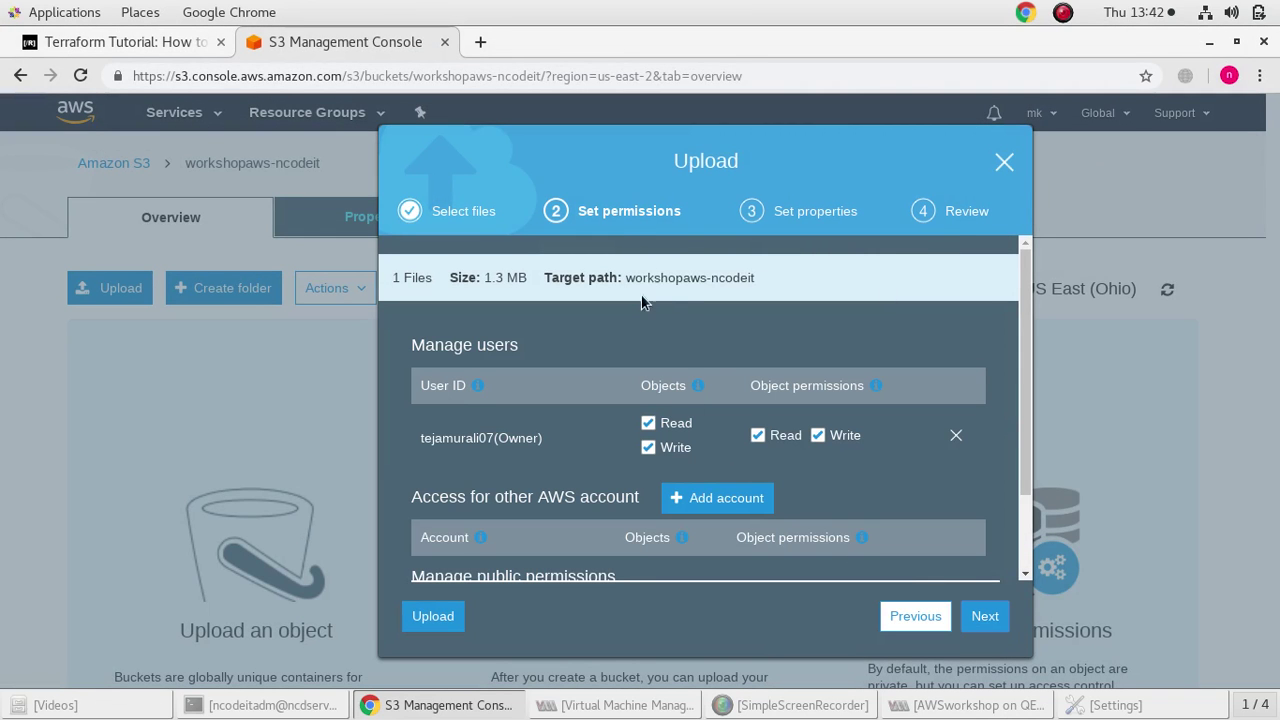
Grant public read access to fountain.jpg and upload it
{"action": "scroll", "coordinate": [551, 403], "scroll_direction": "down", "scroll_amount": 2}
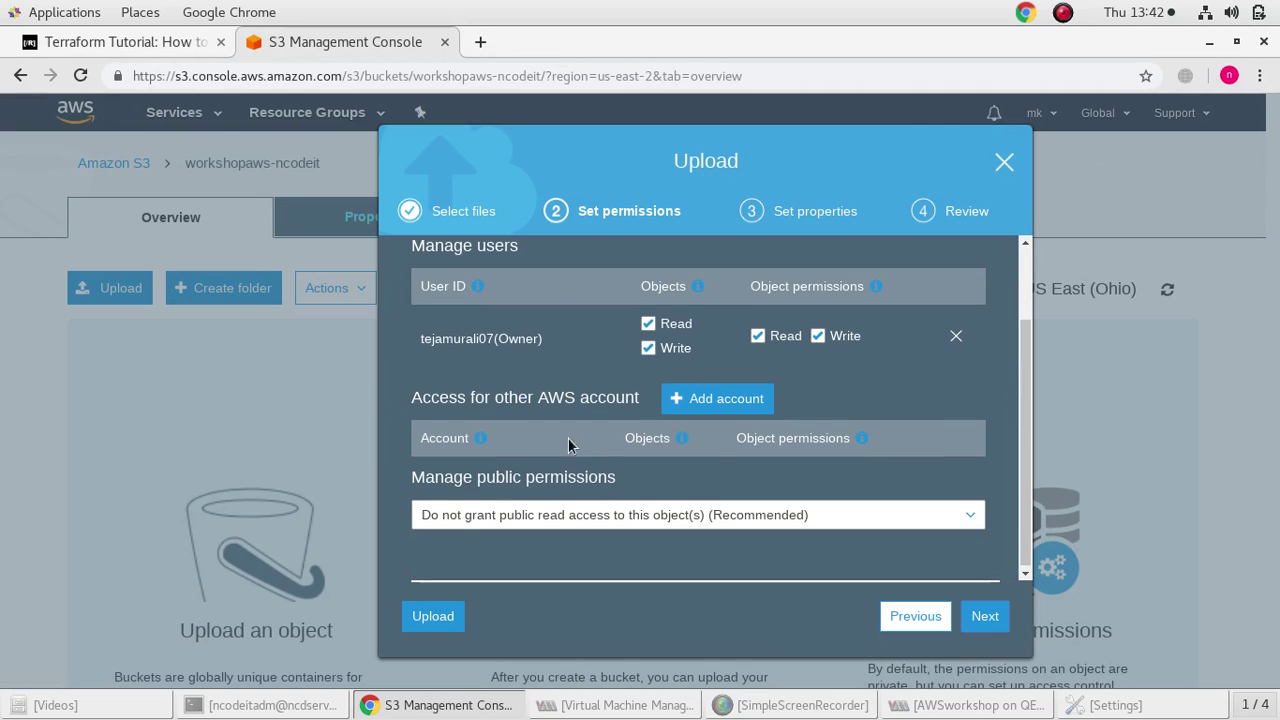
{"action": "left_click", "coordinate": [578, 514]}
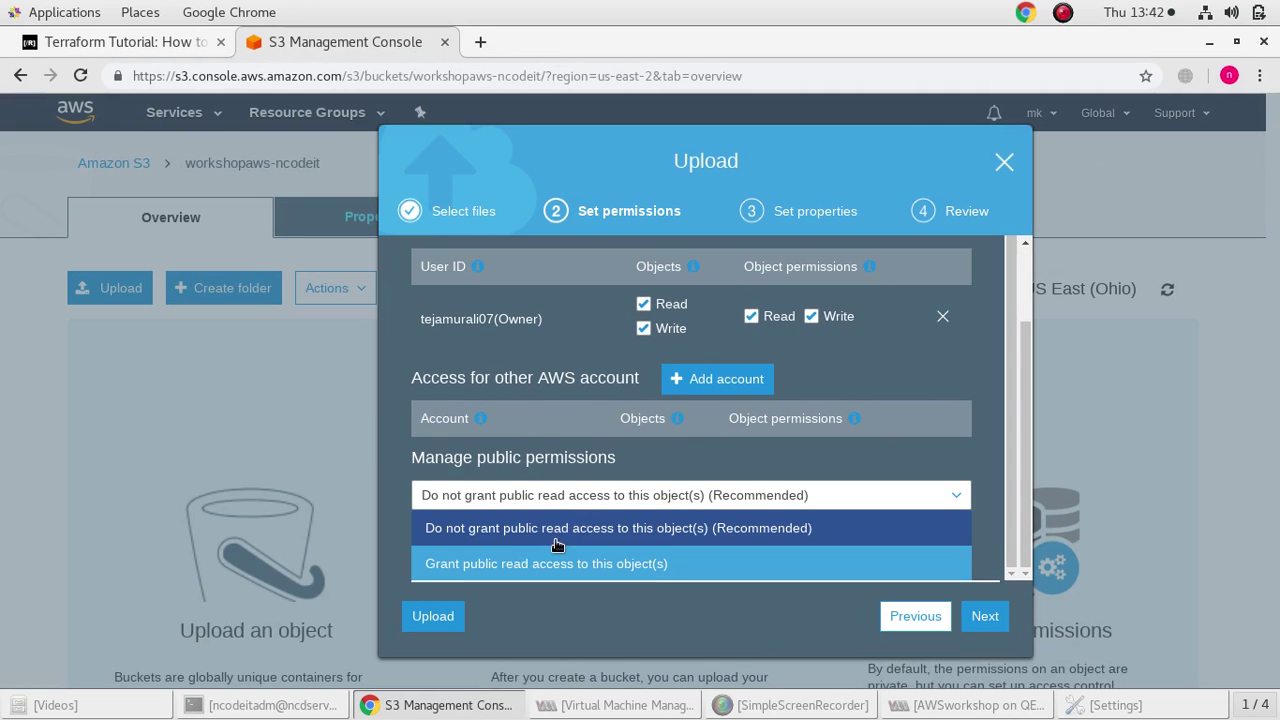
{"action": "left_click", "coordinate": [543, 564]}
{"action": "scroll", "coordinate": [676, 528], "scroll_direction": "down", "scroll_amount": 2}
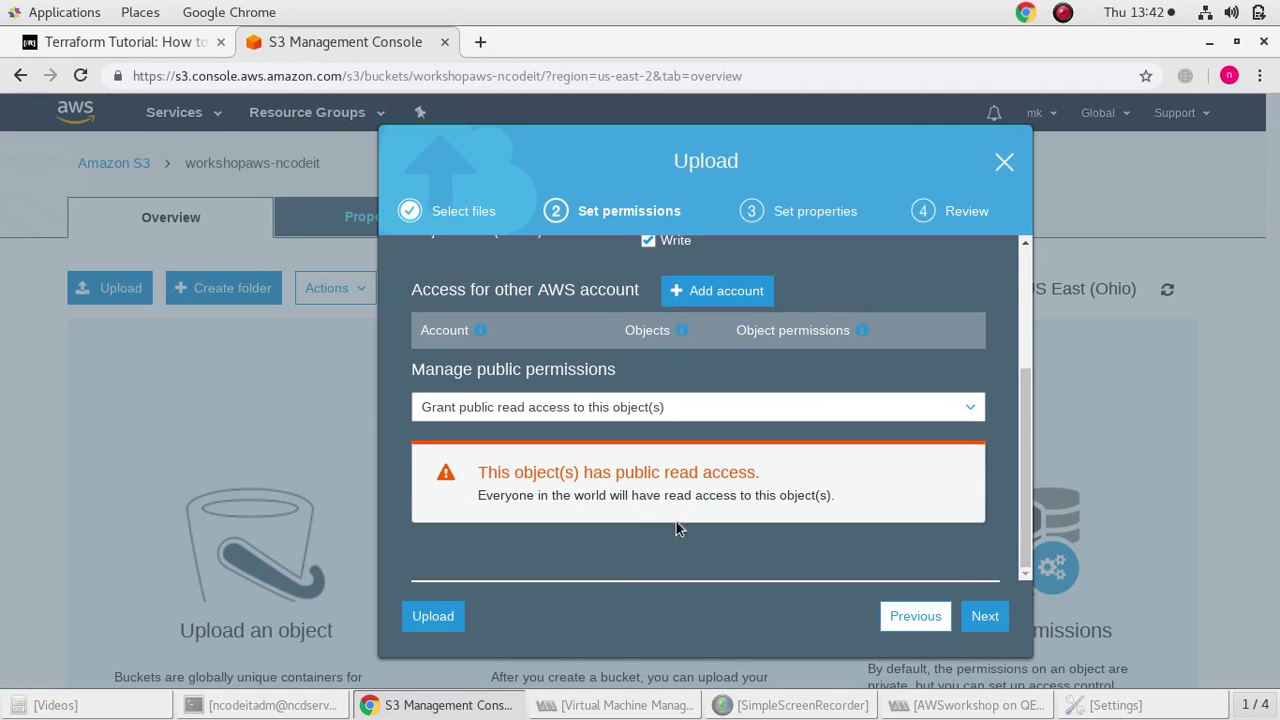
{"action": "left_click", "coordinate": [986, 617]}
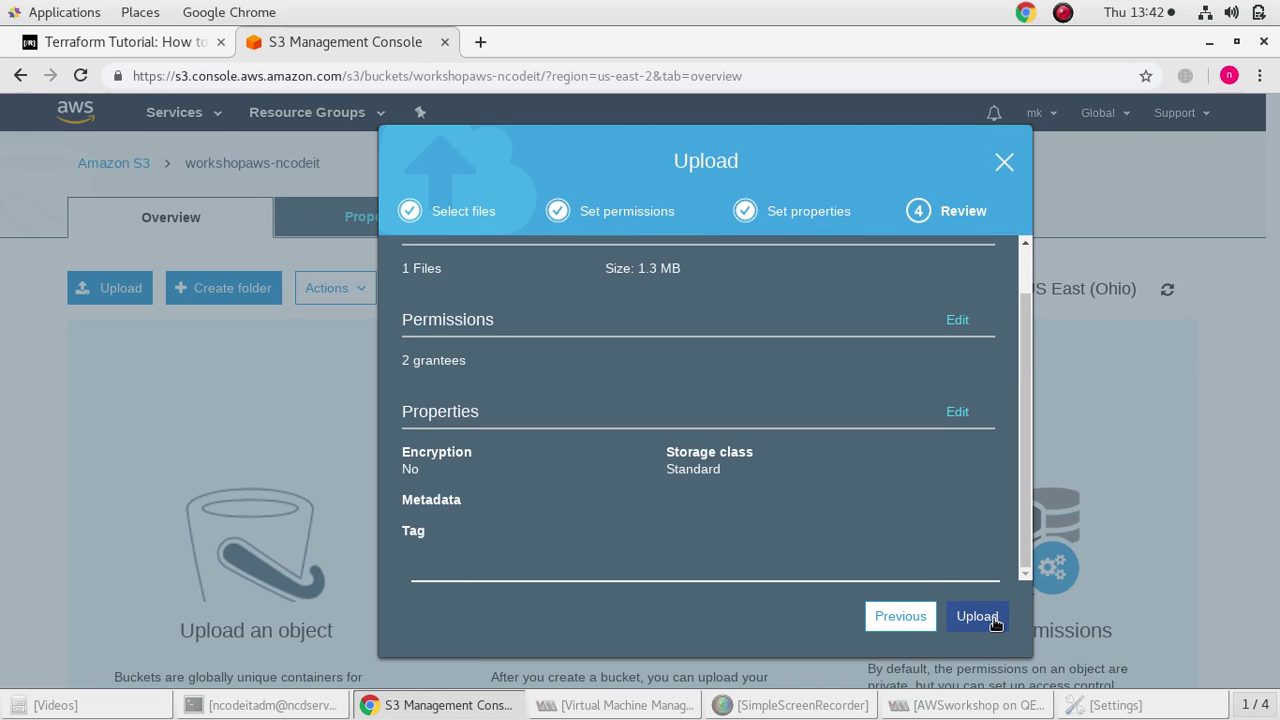
{"action": "scroll", "coordinate": [842, 368], "scroll_direction": "up", "scroll_amount": 1}
{"action": "key", "text": "Return"}
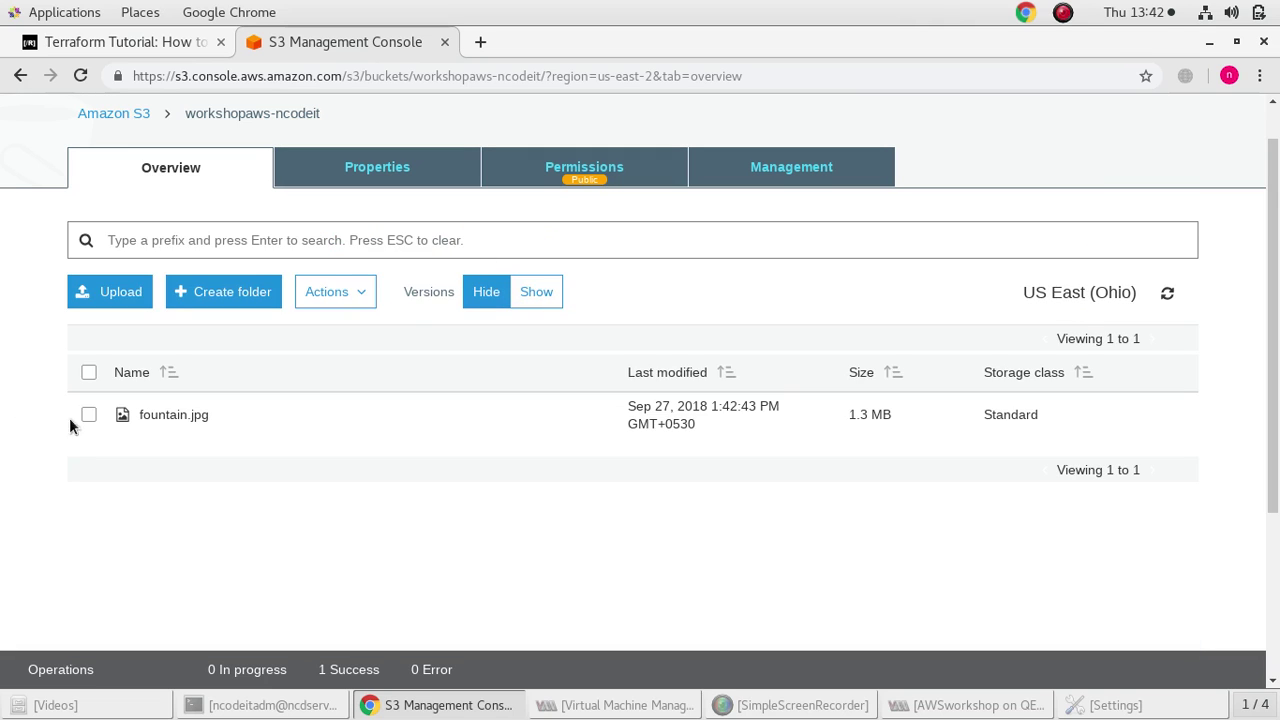
{"action": "left_click", "coordinate": [88, 418]}
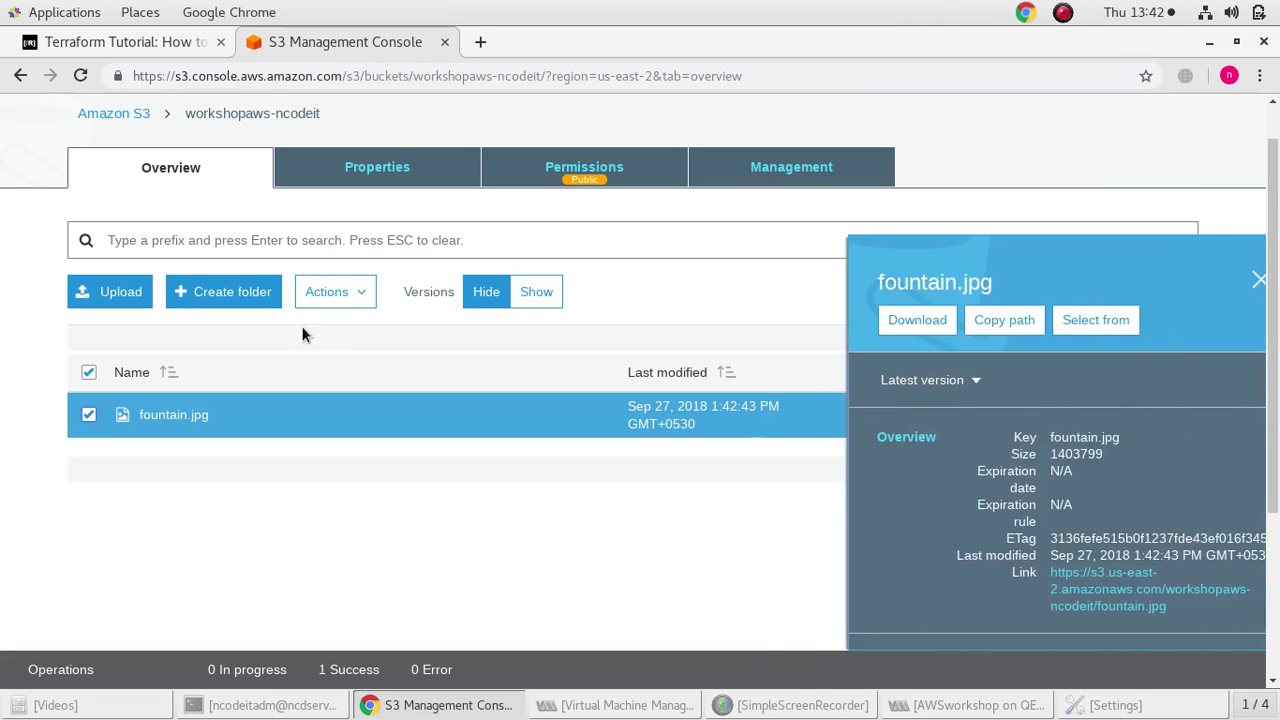
Show object versions and make the latest fountain.jpg version public
{"action": "left_click", "coordinate": [546, 292]}
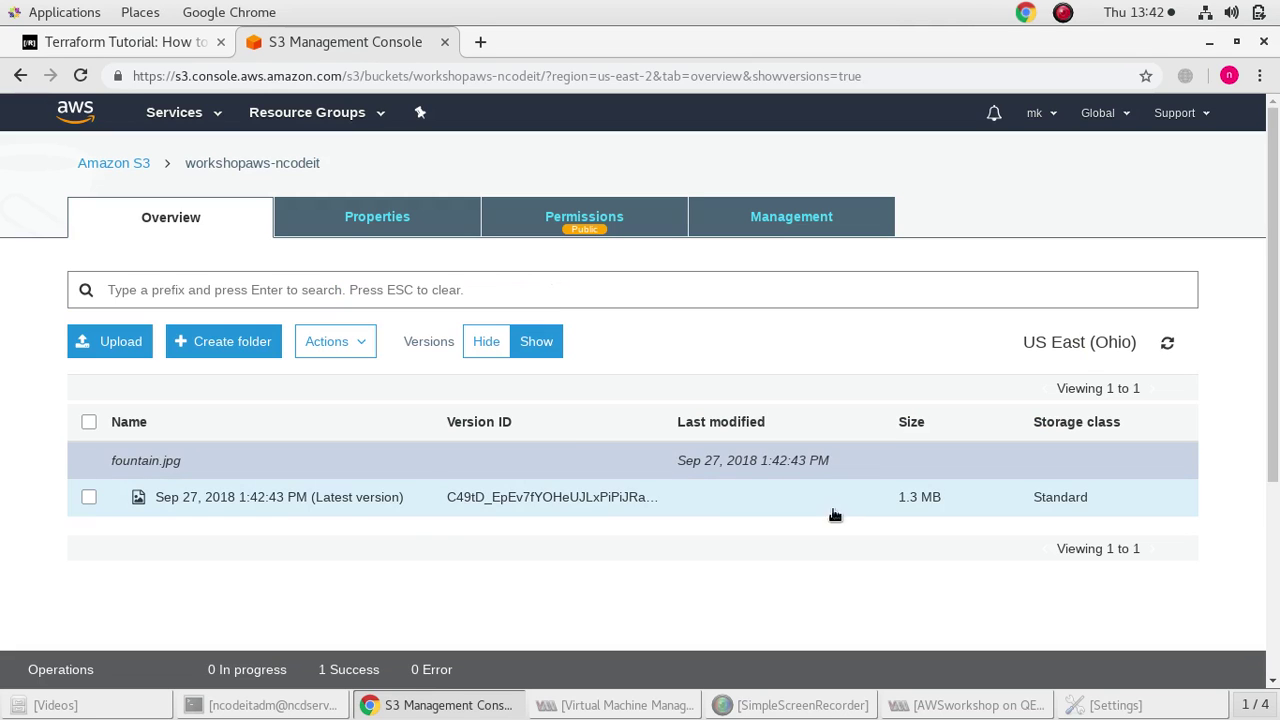
{"action": "right_click", "coordinate": [89, 499]}
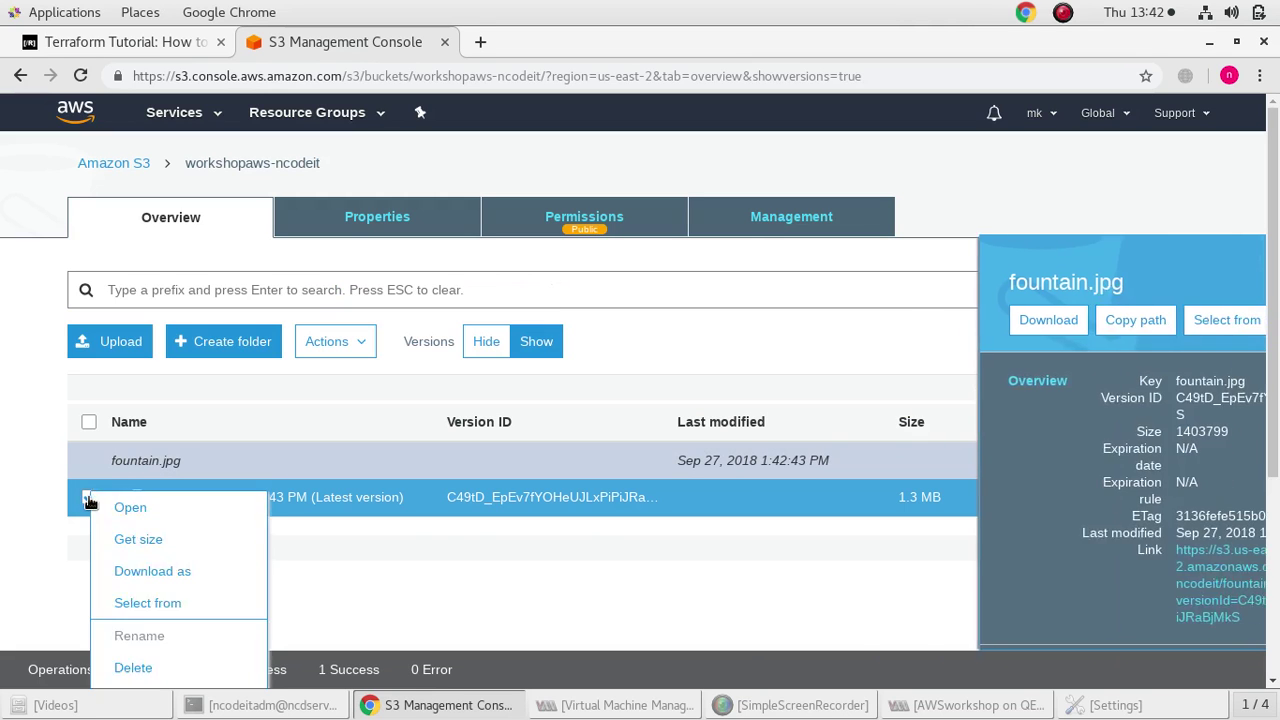
{"action": "key", "text": "Escape"}
{"action": "right_click", "coordinate": [93, 500]}
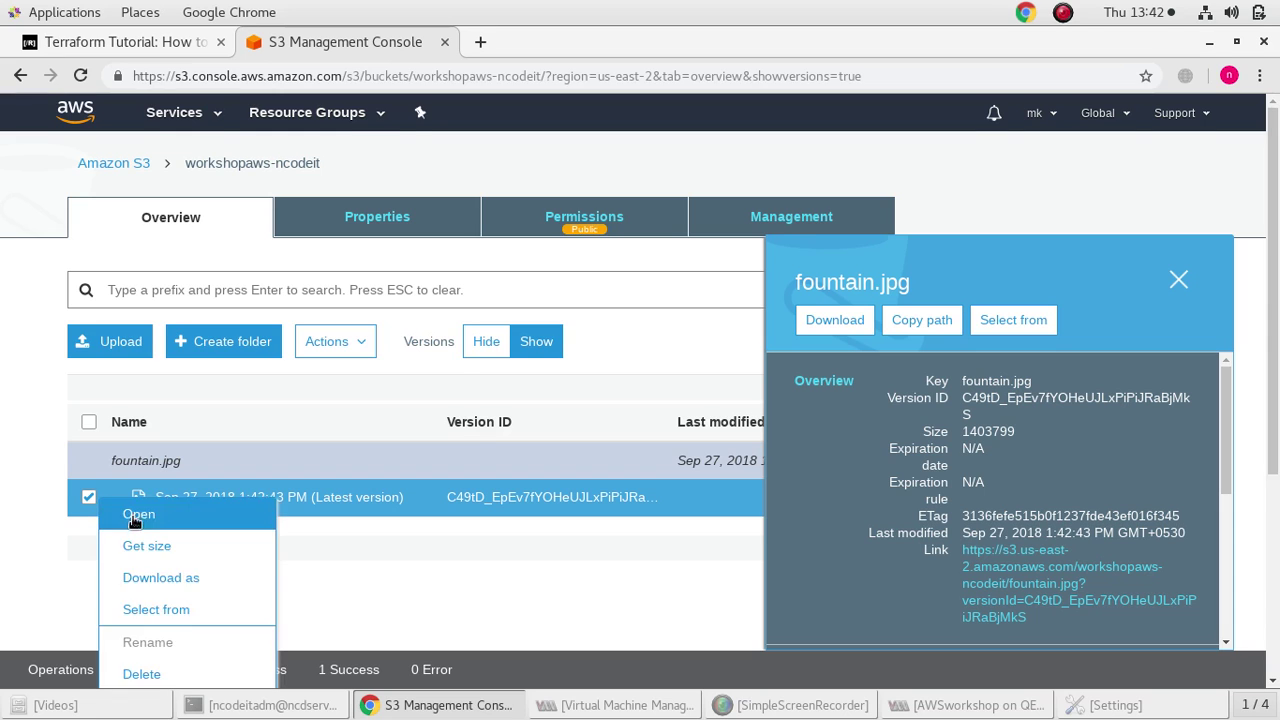
{"action": "scroll", "coordinate": [150, 410], "scroll_direction": "down", "scroll_amount": 3}
{"action": "scroll", "coordinate": [180, 632], "scroll_direction": "down", "scroll_amount": 2}
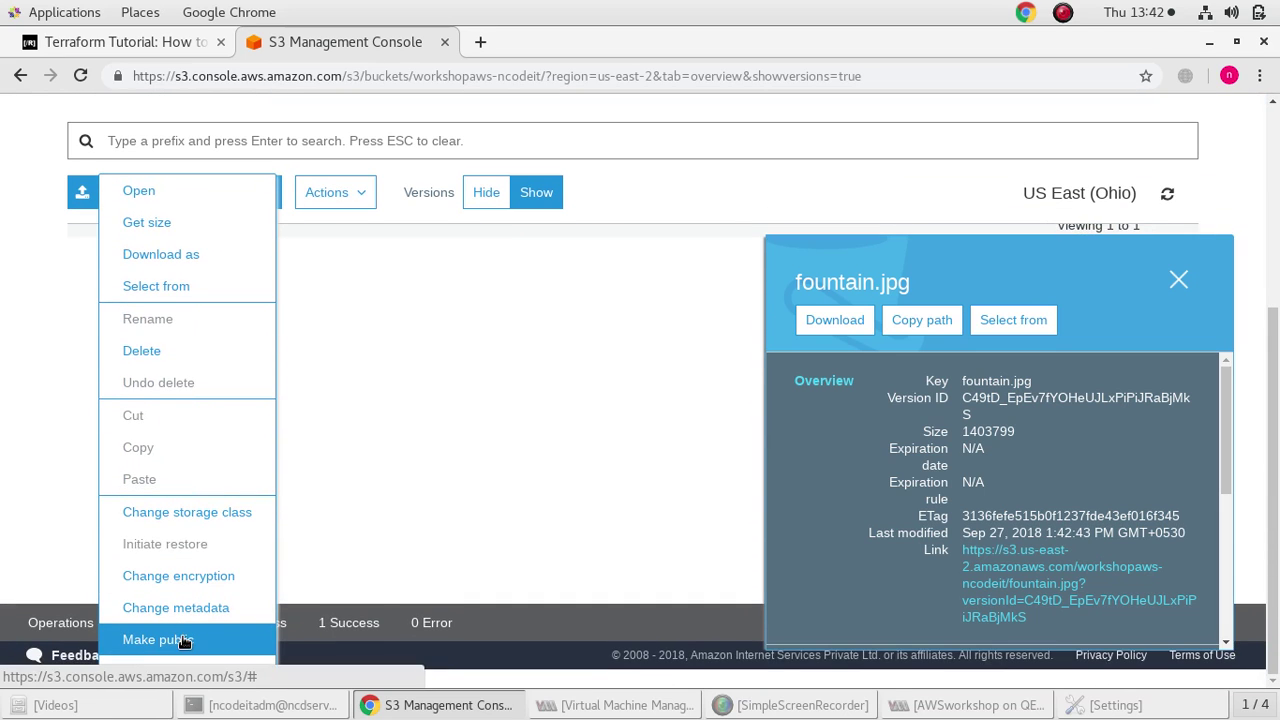
{"action": "left_click", "coordinate": [157, 639]}
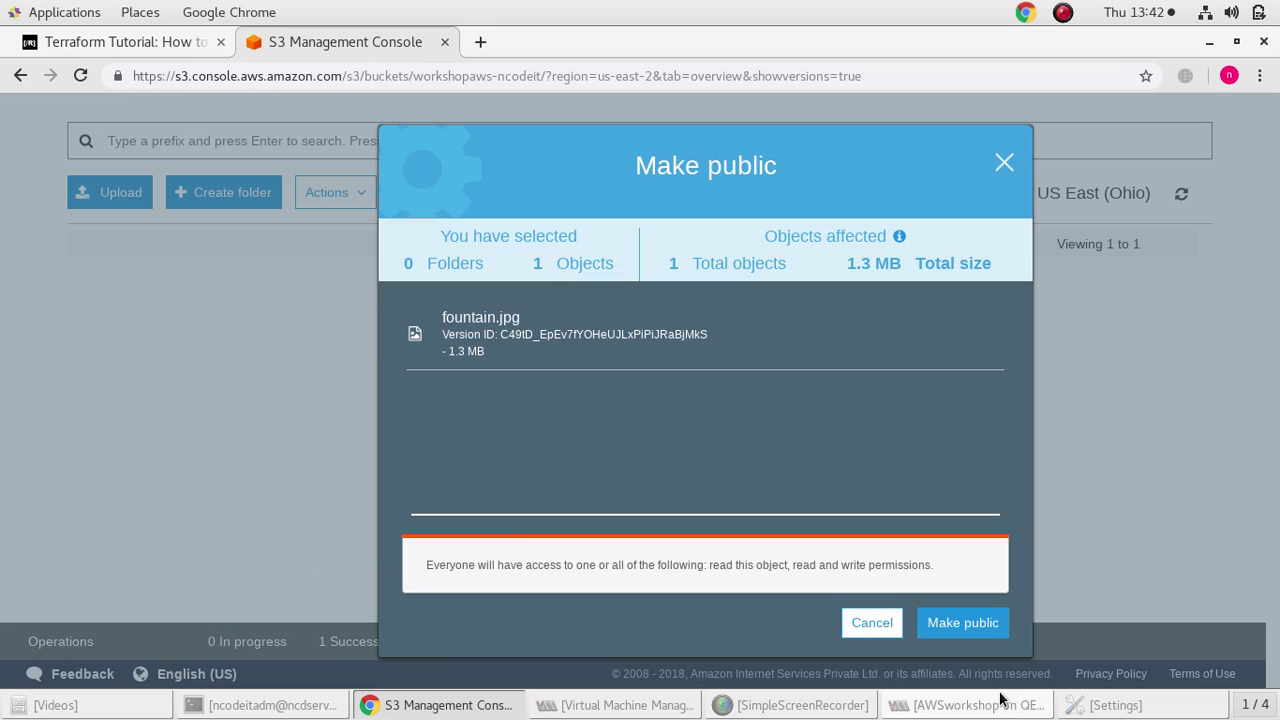
{"action": "left_click", "coordinate": [955, 630]}
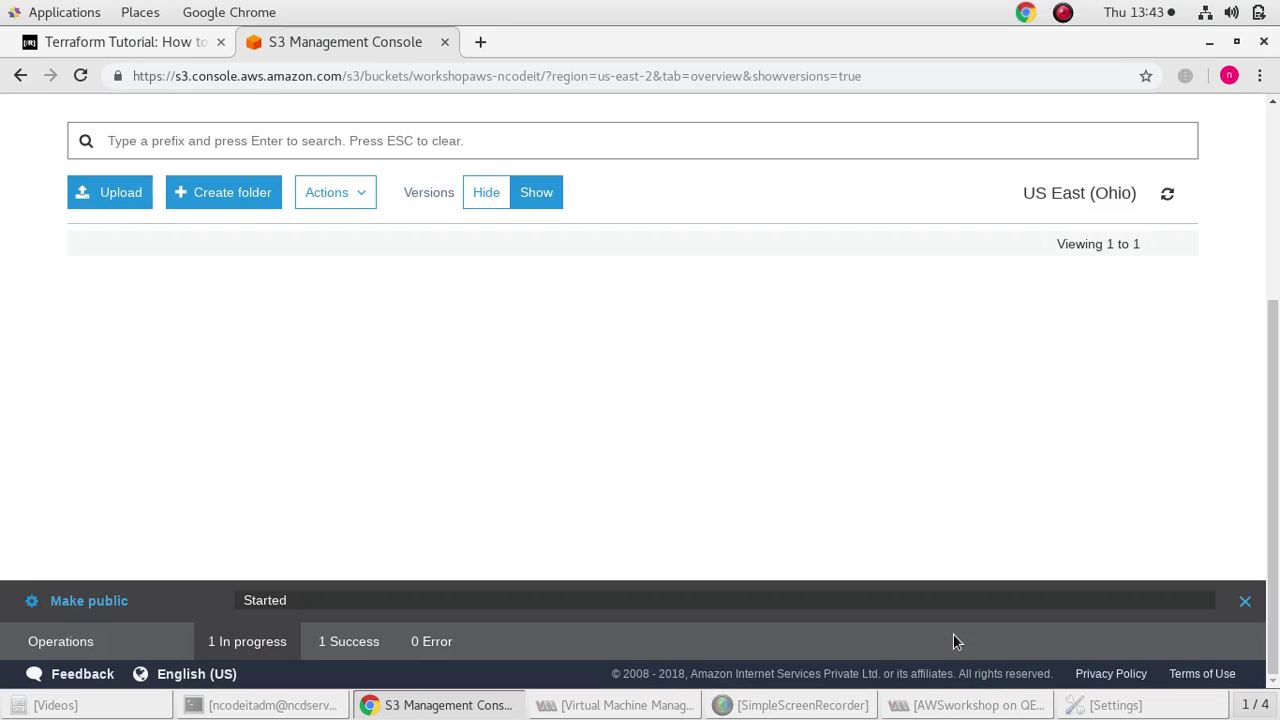
{"action": "scroll", "coordinate": [600, 440], "scroll_direction": "up", "scroll_amount": 3}
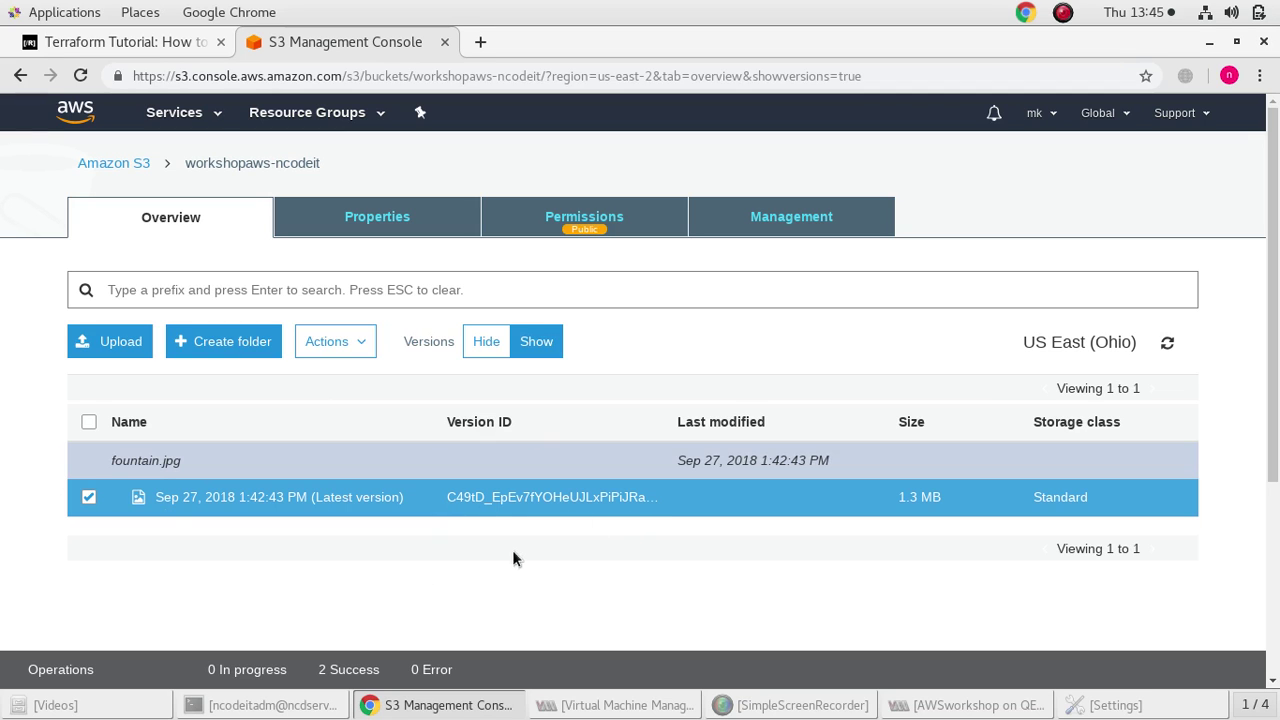
Permanently delete the latest fountain.jpg version
{"action": "left_click", "coordinate": [786, 220]}
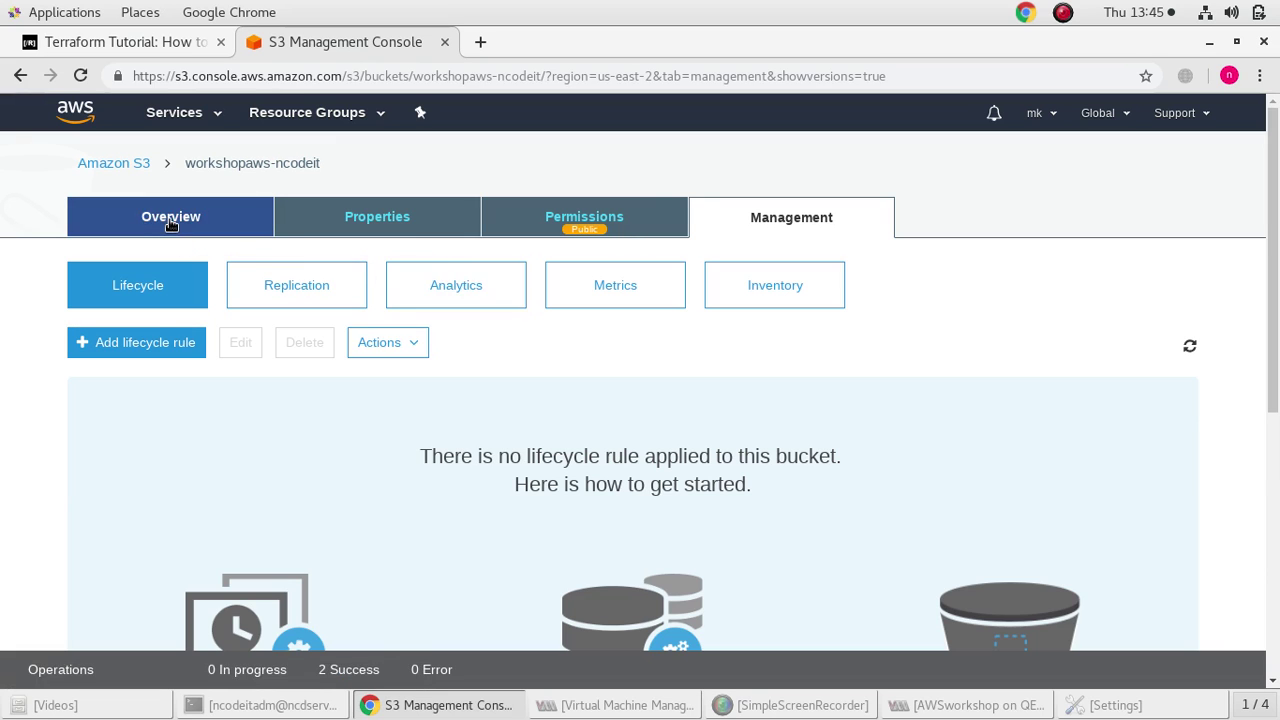
{"action": "left_click", "coordinate": [172, 220]}
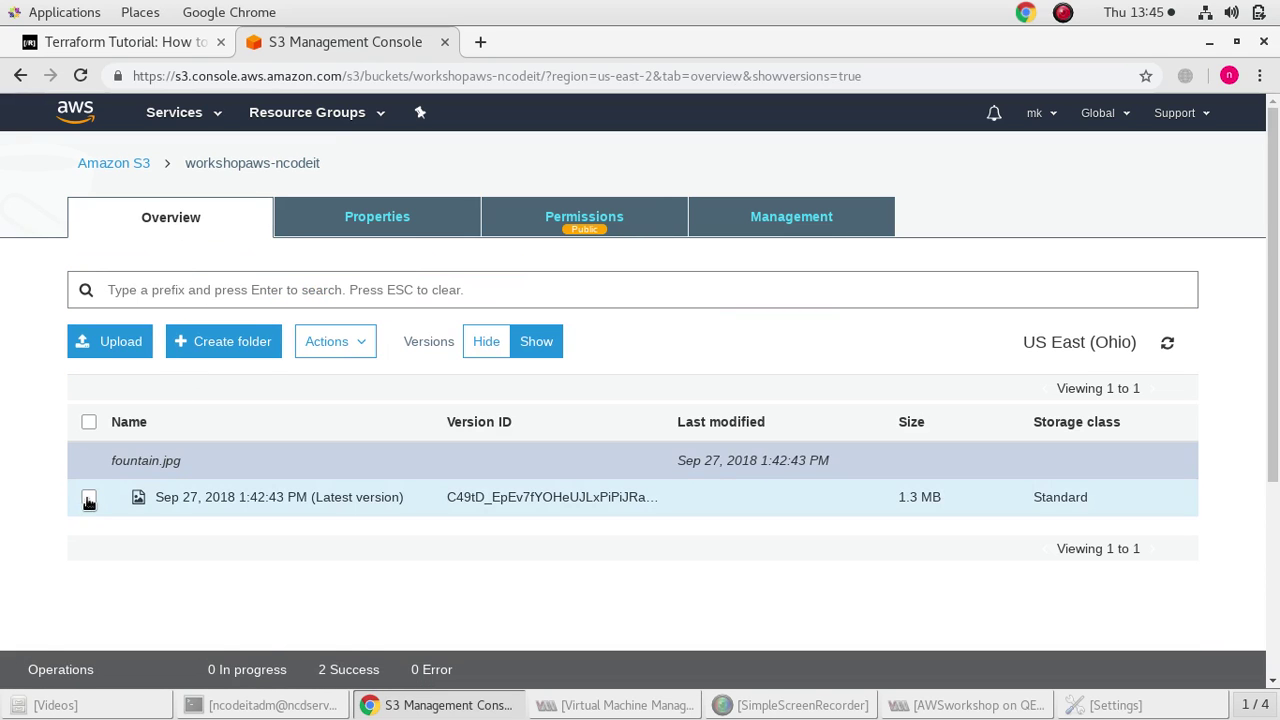
{"action": "right_click", "coordinate": [88, 500]}
{"action": "scroll", "coordinate": [160, 575], "scroll_direction": "down", "scroll_amount": 2}
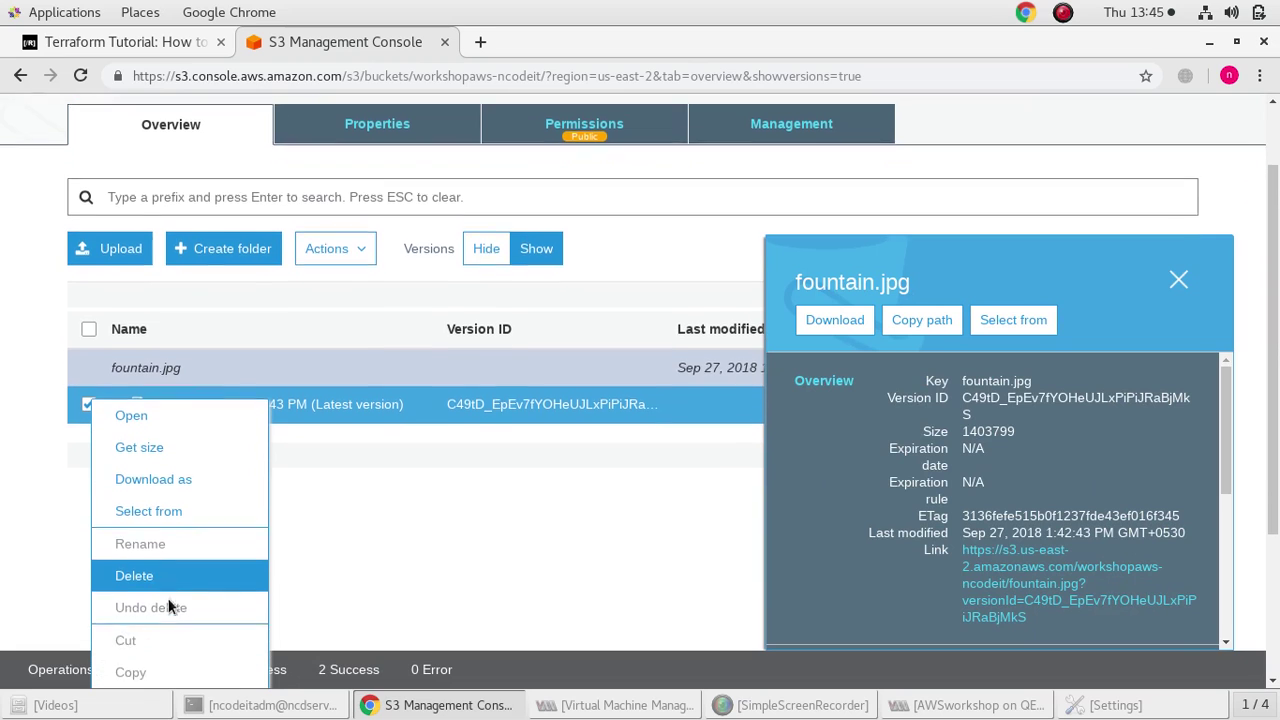
{"action": "left_click", "coordinate": [165, 570]}
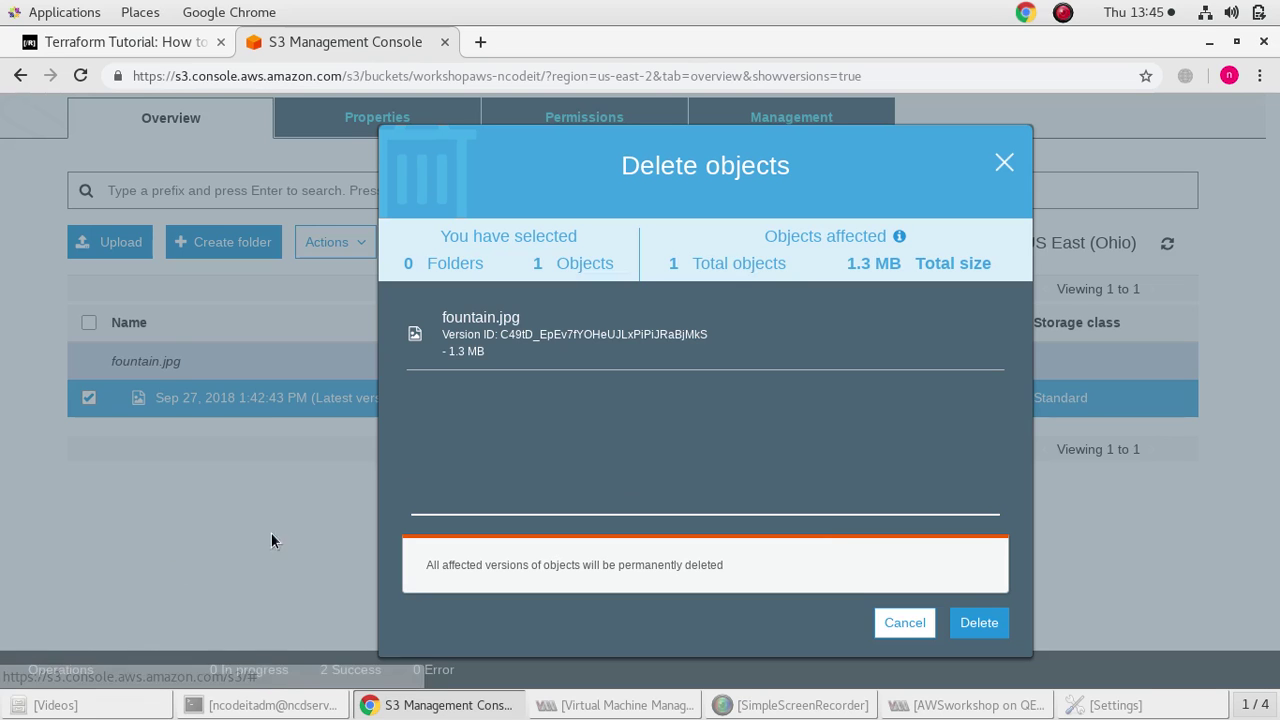
{"action": "left_click", "coordinate": [977, 621]}
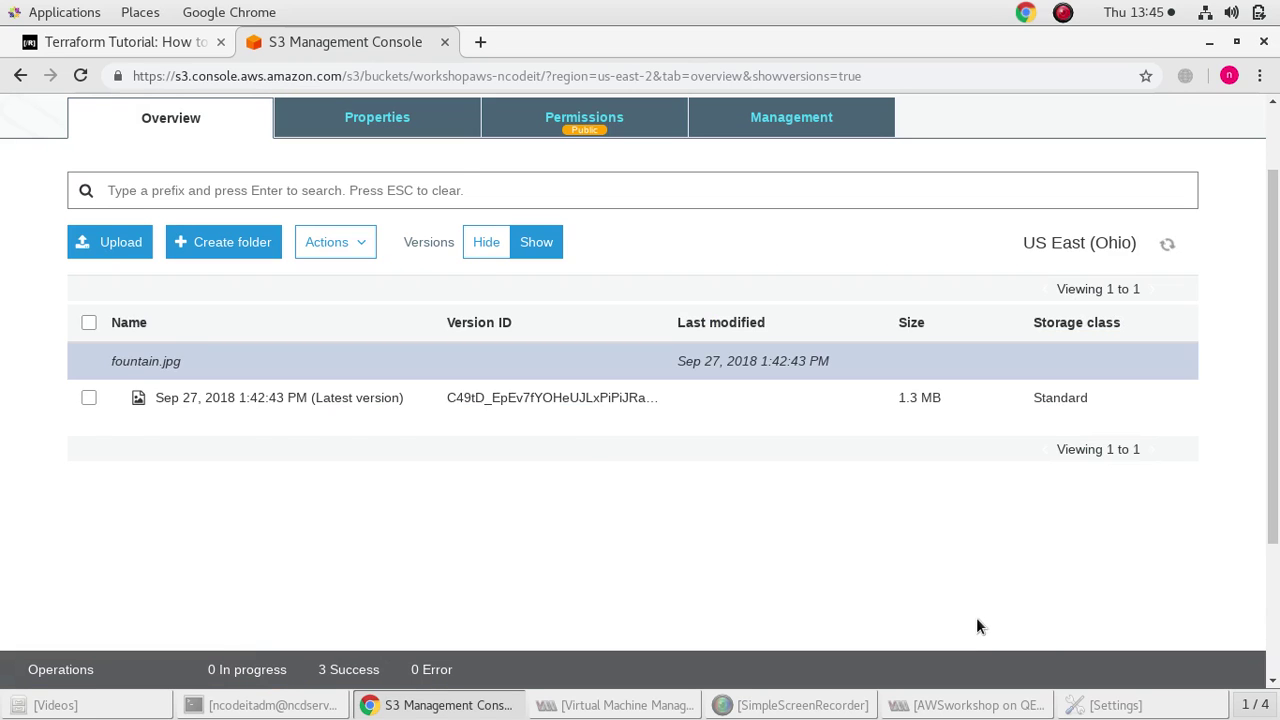
Add fountain.jpg from Documents to a new upload
{"action": "left_click", "coordinate": [106, 208]}
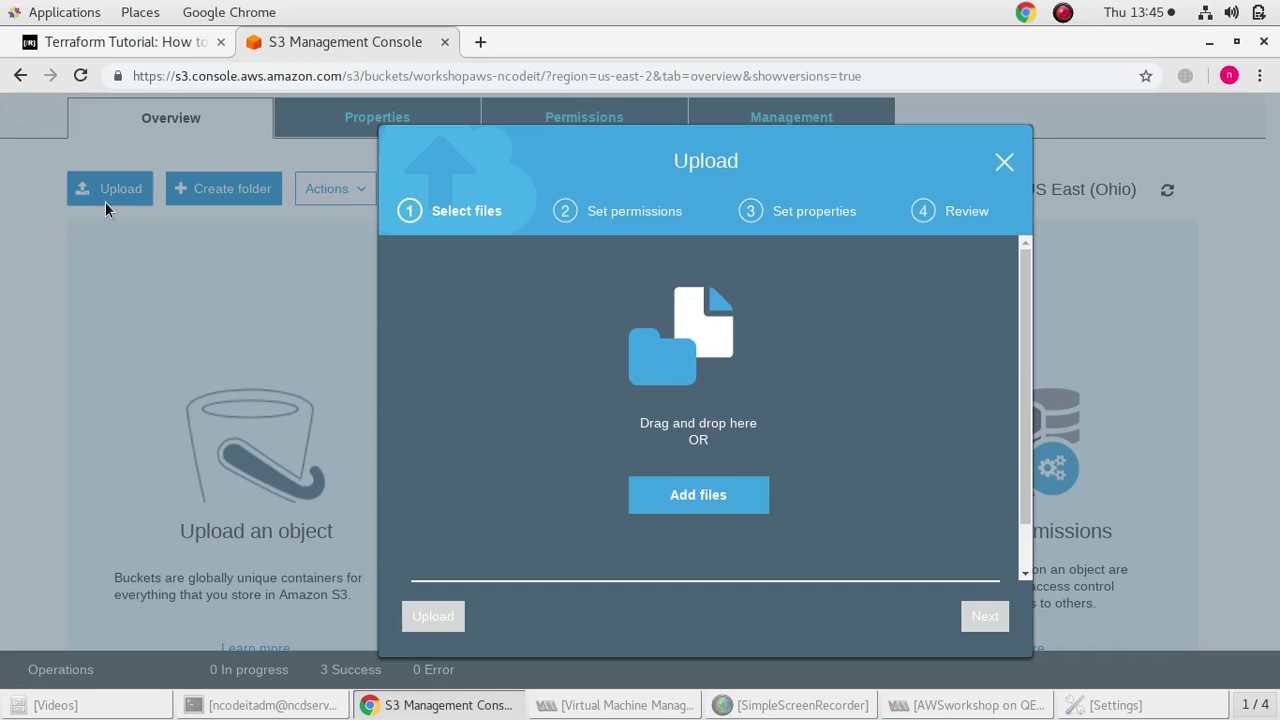
{"action": "left_click", "coordinate": [690, 500]}
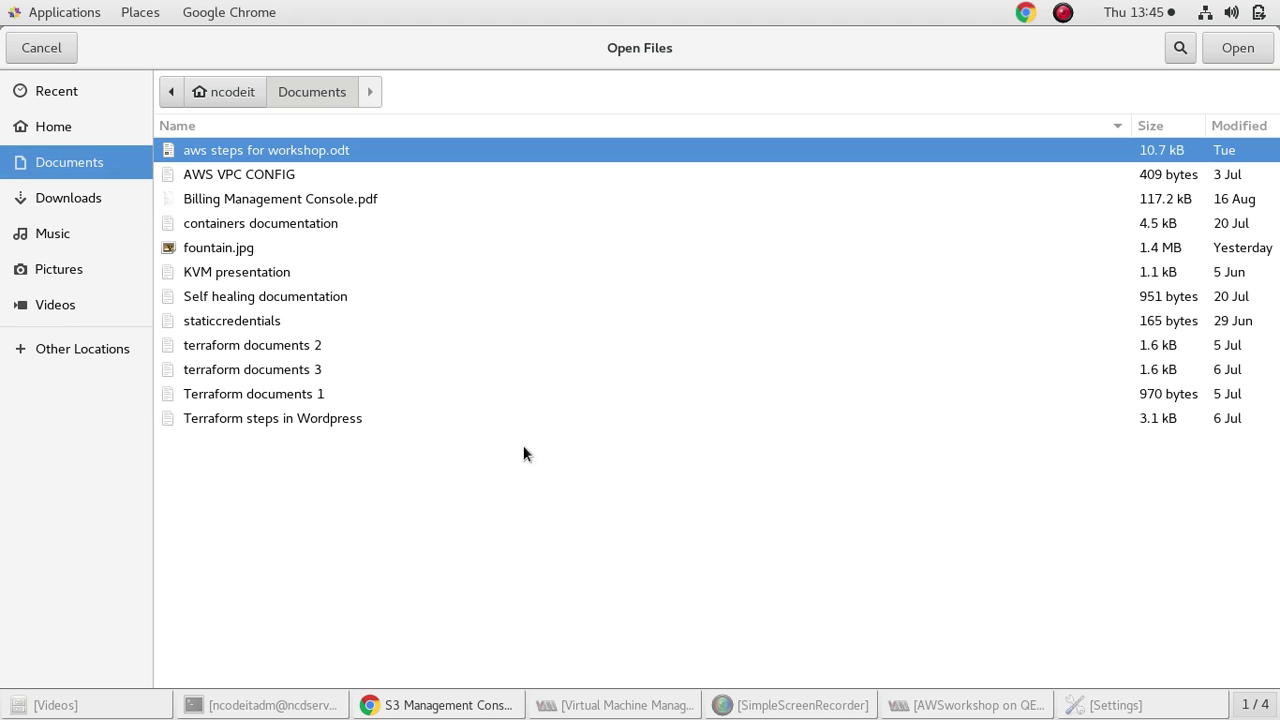
{"action": "left_click", "coordinate": [258, 247]}
{"action": "left_click", "coordinate": [1240, 48]}
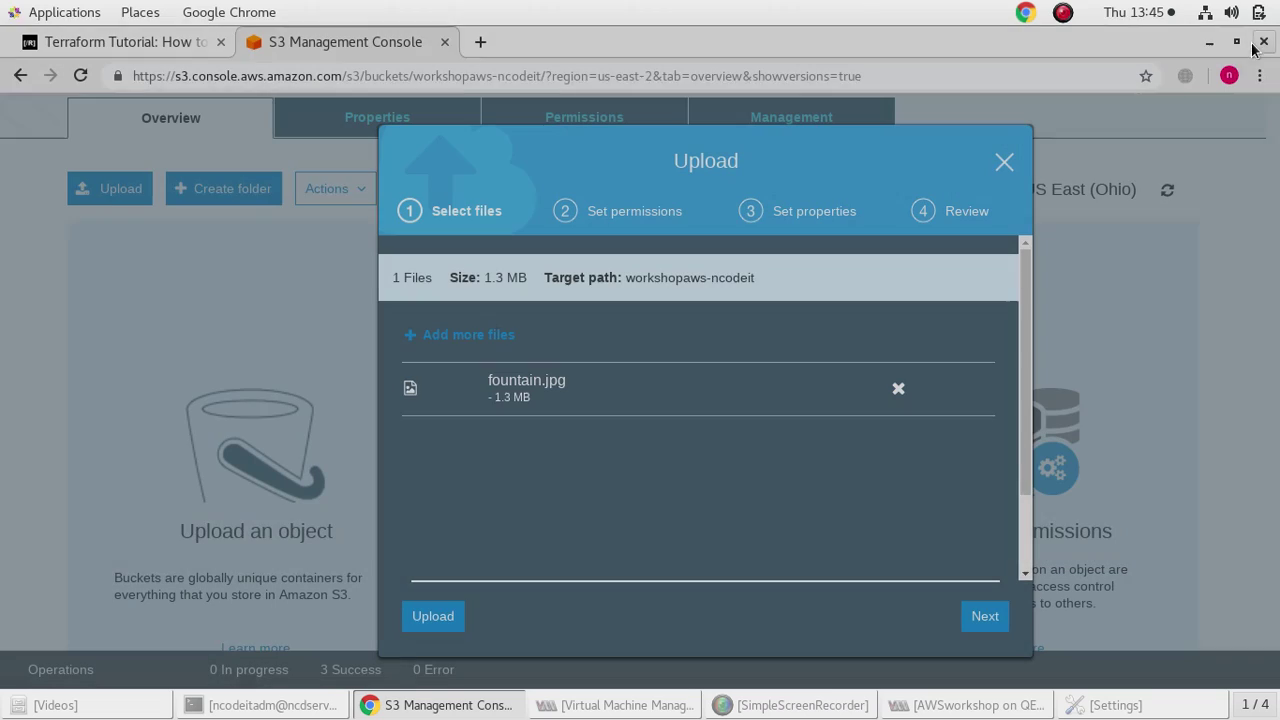
{"action": "left_click", "coordinate": [985, 616]}
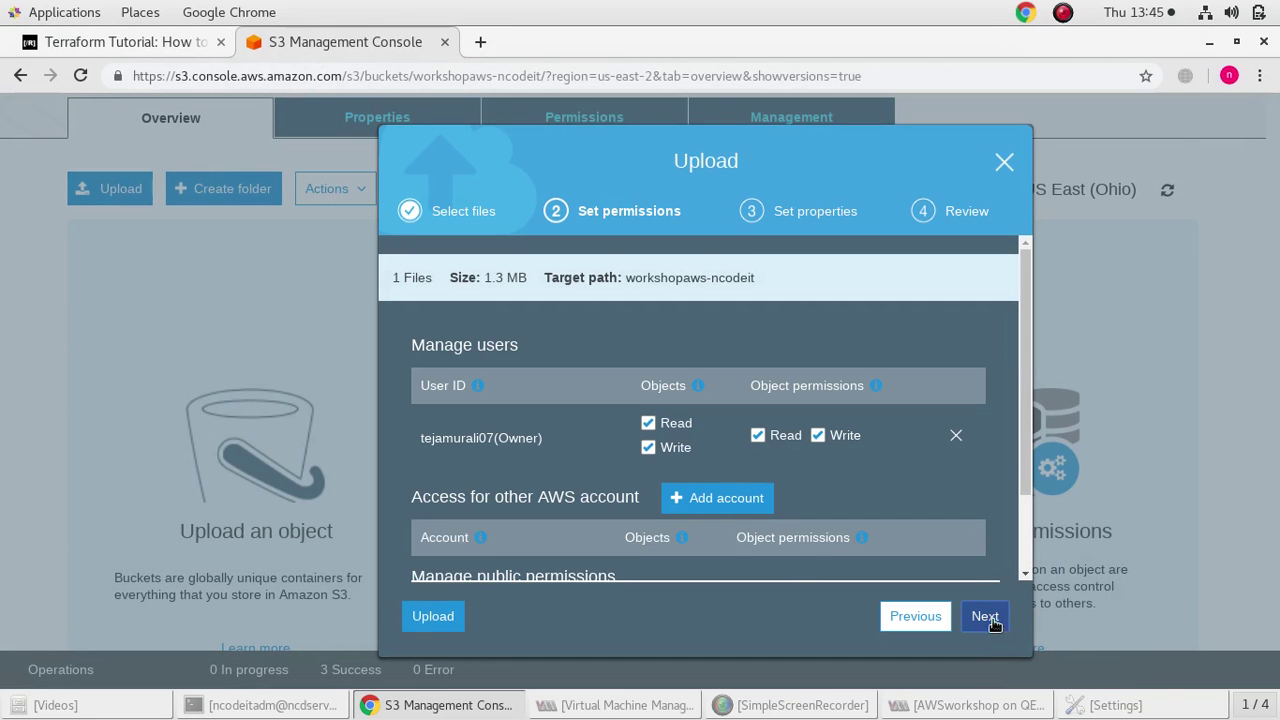
Grant public read access, review and upload fountain.jpg
{"action": "scroll", "coordinate": [556, 433], "scroll_direction": "down", "scroll_amount": 2}
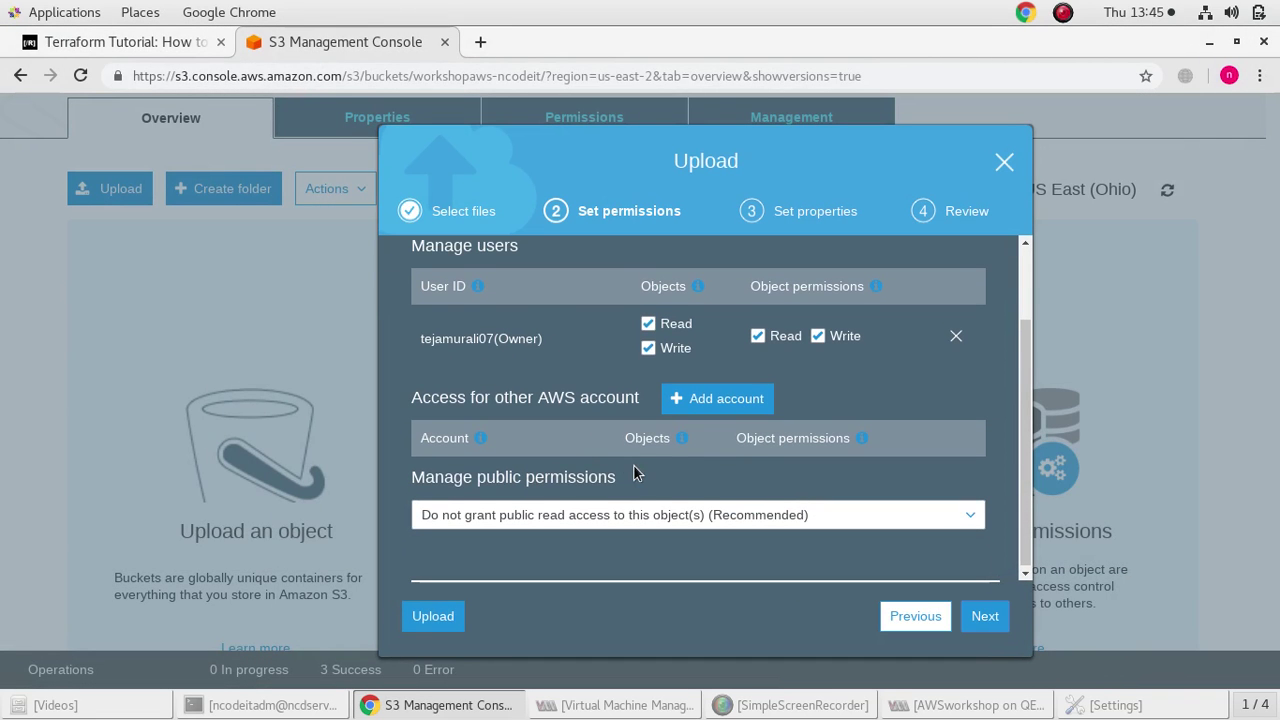
{"action": "left_click", "coordinate": [644, 513]}
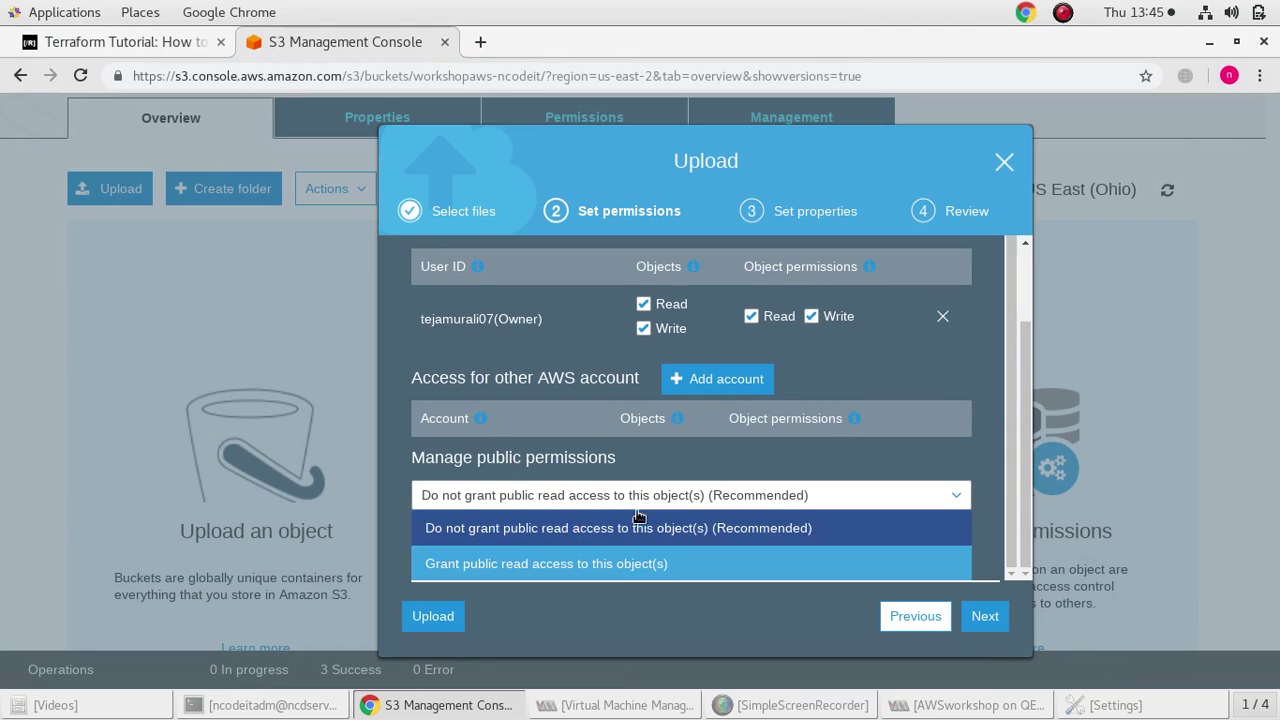
{"action": "left_click", "coordinate": [518, 560]}
{"action": "scroll", "coordinate": [540, 536], "scroll_direction": "down", "scroll_amount": 2}
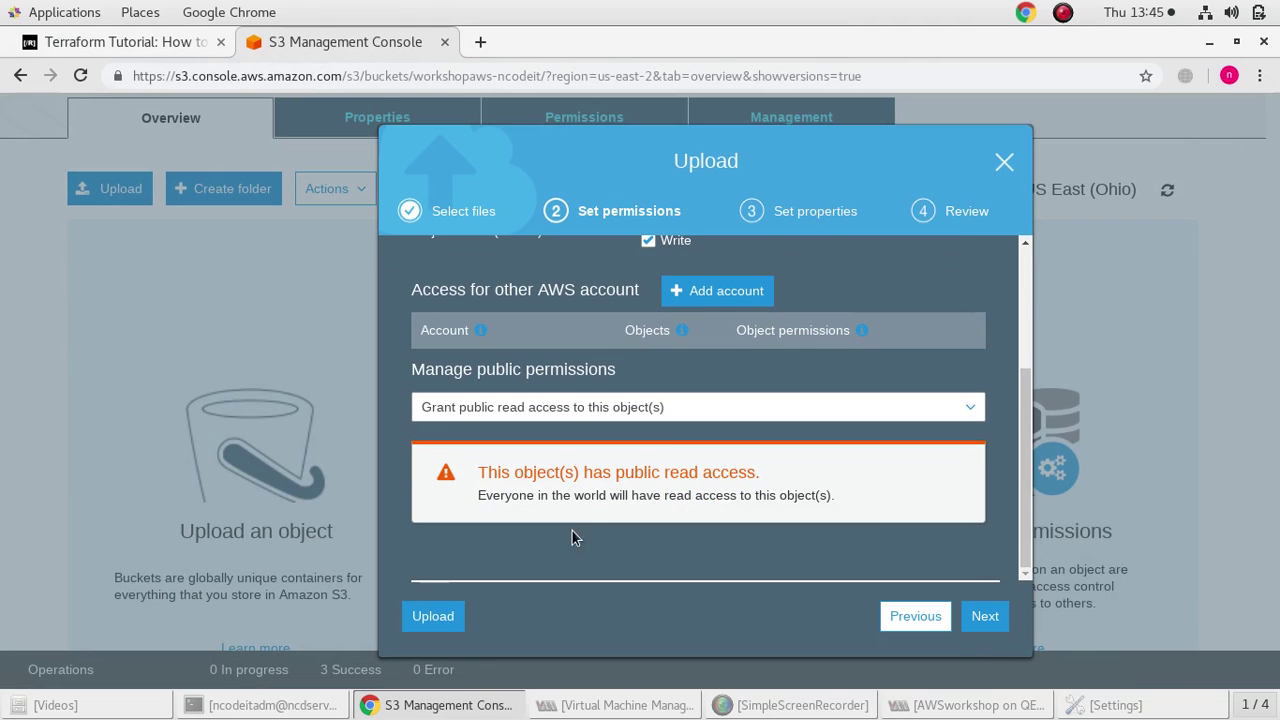
{"action": "left_click", "coordinate": [984, 615]}
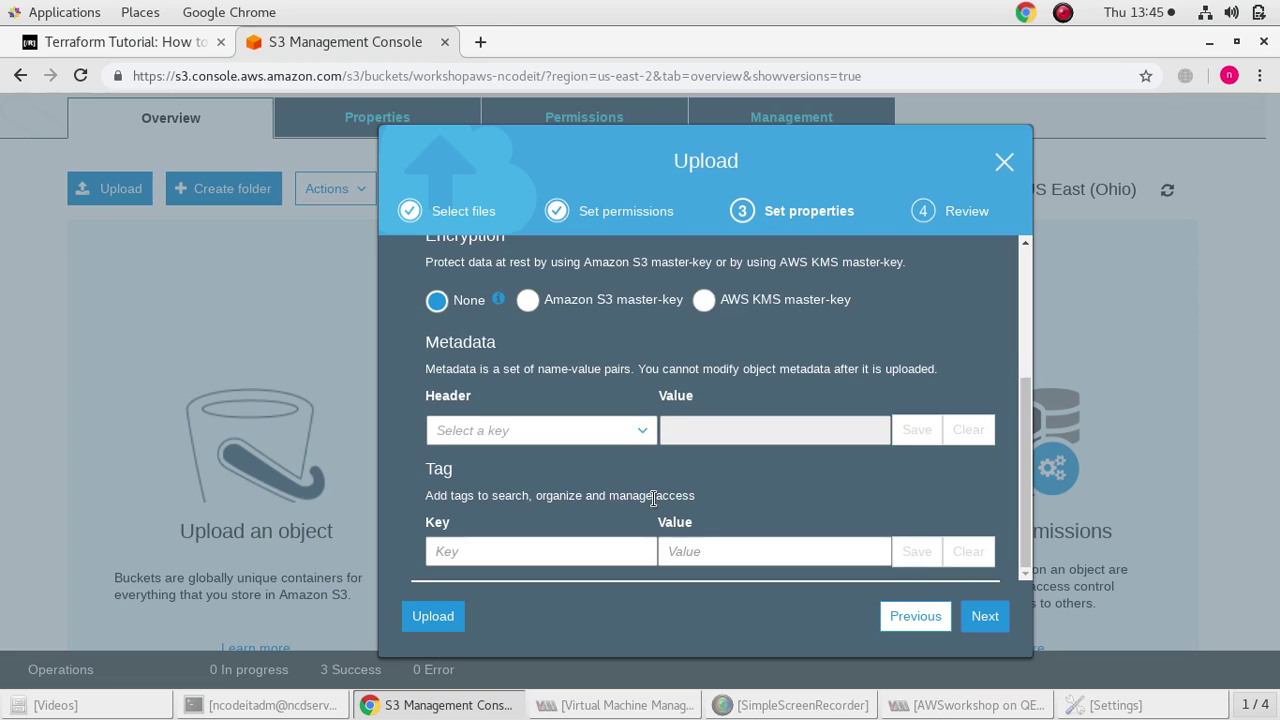
{"action": "scroll", "coordinate": [654, 500], "scroll_direction": "up", "scroll_amount": 4}
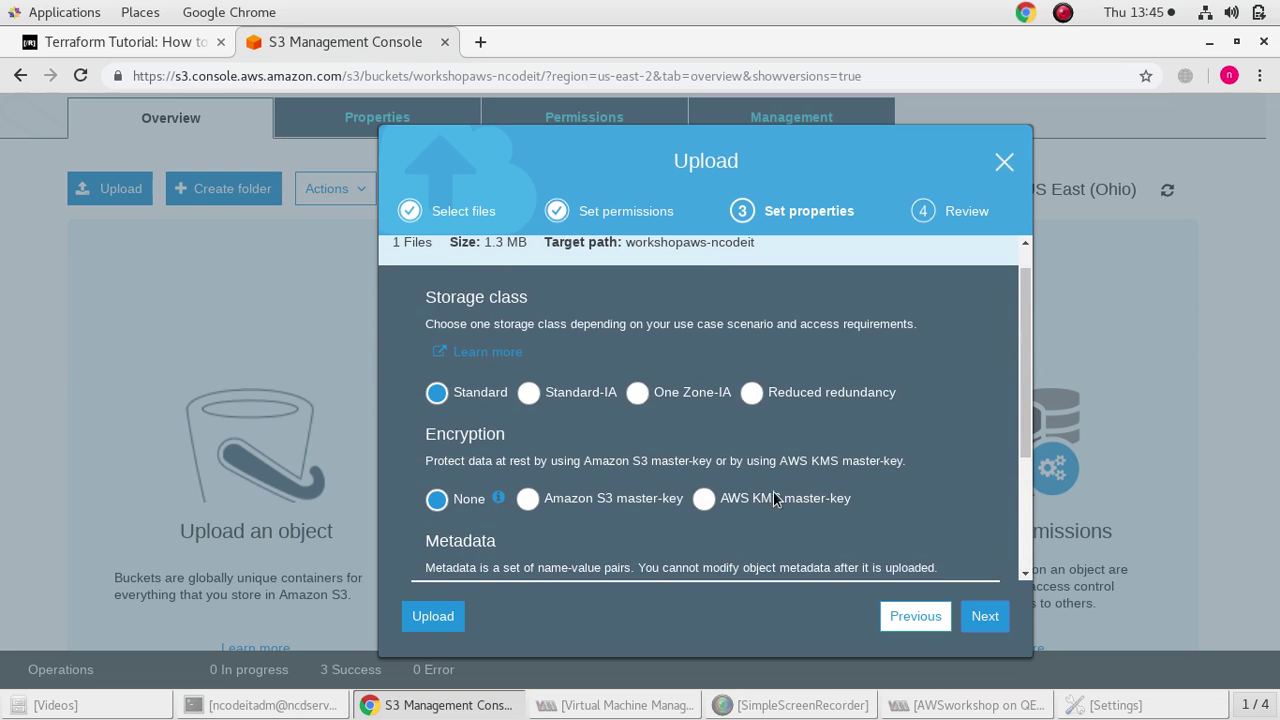
{"action": "scroll", "coordinate": [892, 534], "scroll_direction": "down", "scroll_amount": 1}
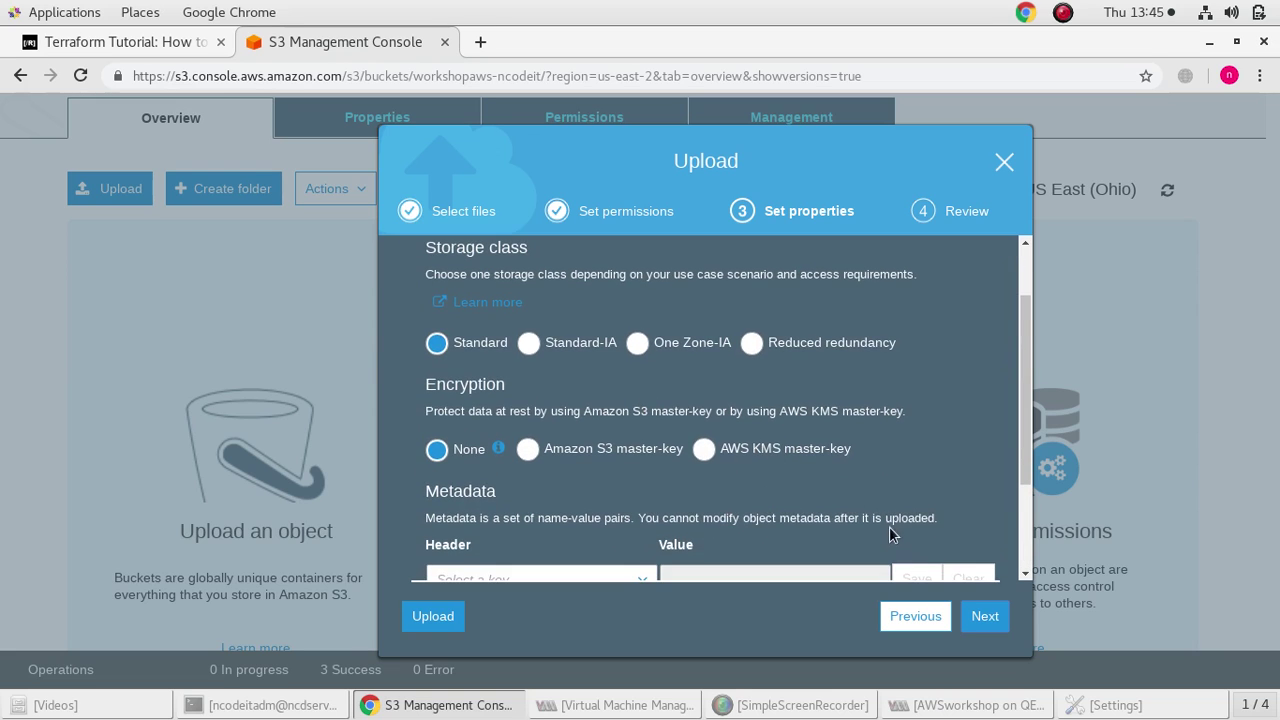
{"action": "left_click", "coordinate": [970, 617]}
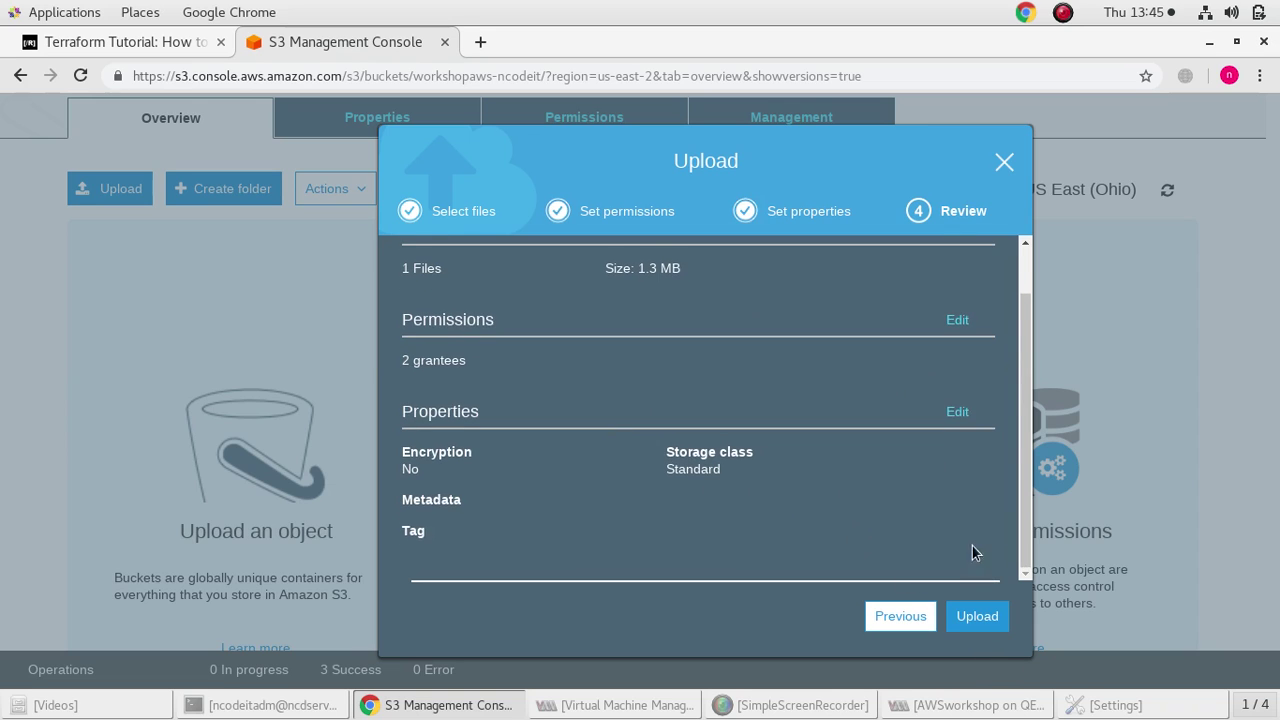
{"action": "scroll", "coordinate": [971, 551], "scroll_direction": "up", "scroll_amount": 1}
{"action": "left_click", "coordinate": [977, 616]}
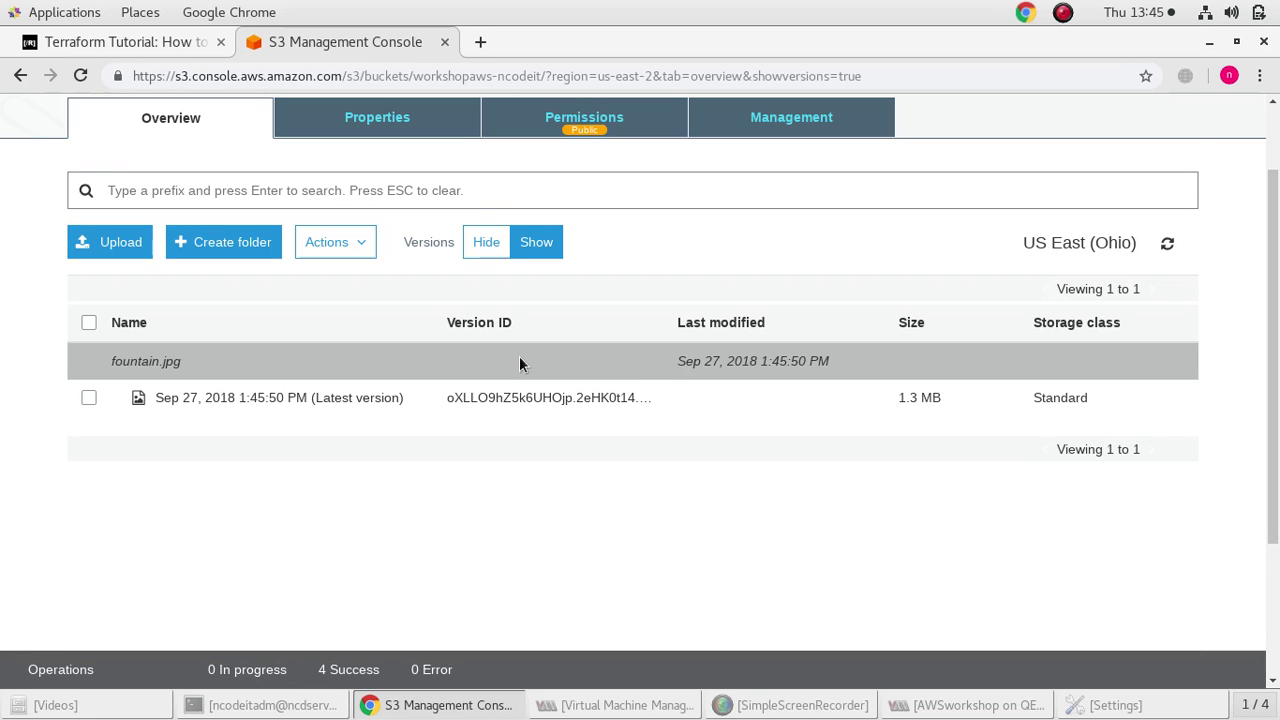
Open the latest fountain.jpg version's link to view the image, then go back to its overview
{"action": "left_click", "coordinate": [84, 402]}
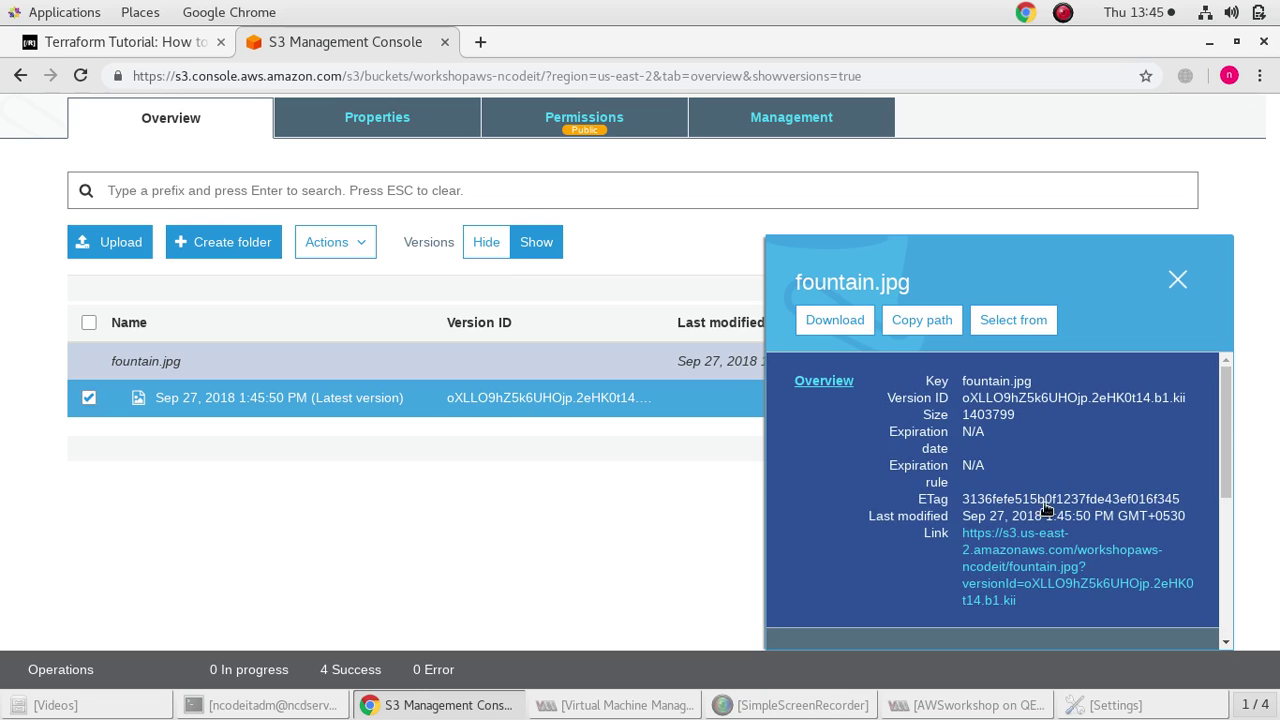
{"action": "scroll", "coordinate": [965, 463], "scroll_direction": "down", "scroll_amount": 5}
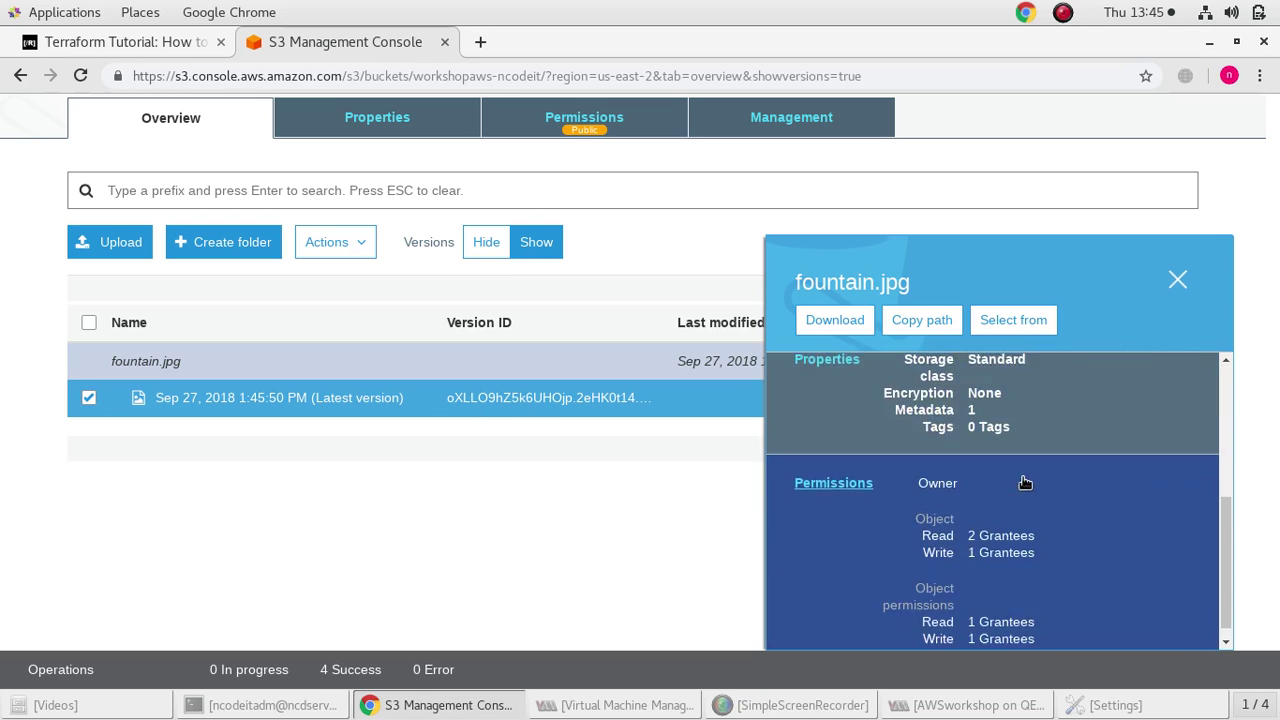
{"action": "scroll", "coordinate": [1025, 483], "scroll_direction": "up", "scroll_amount": 5}
{"action": "left_click", "coordinate": [1028, 558]}
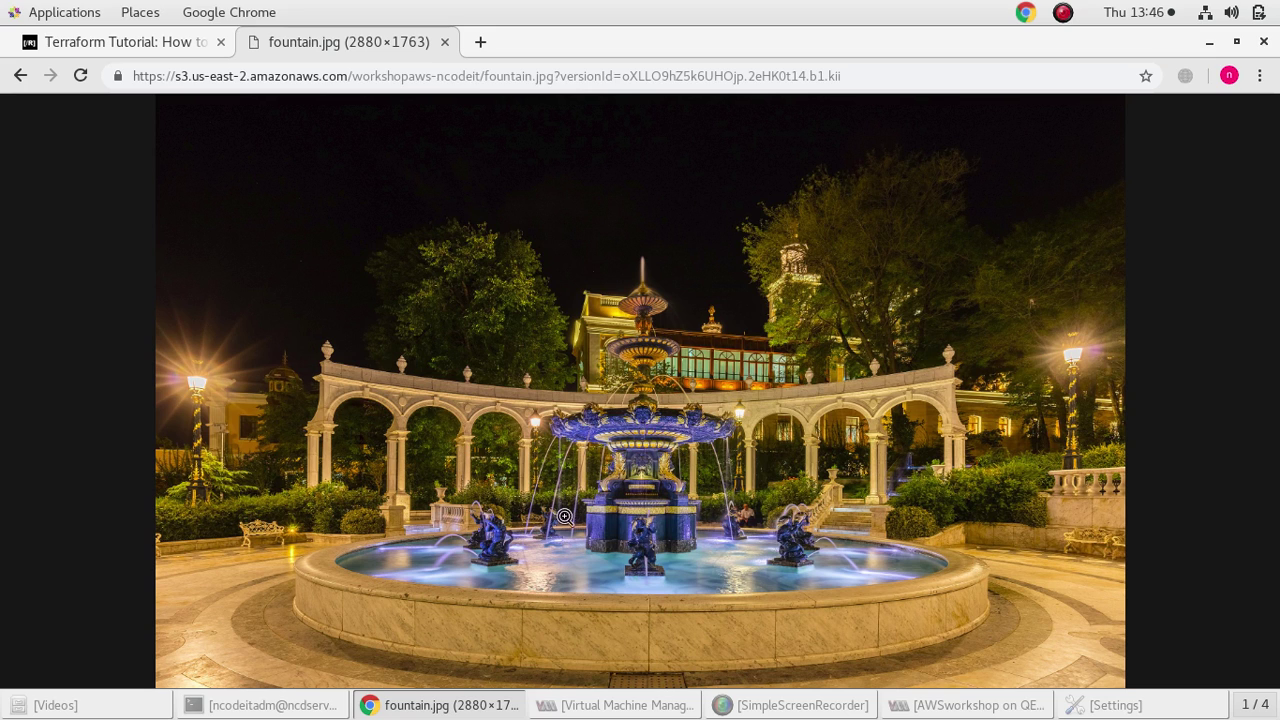
{"action": "left_click", "coordinate": [21, 76]}
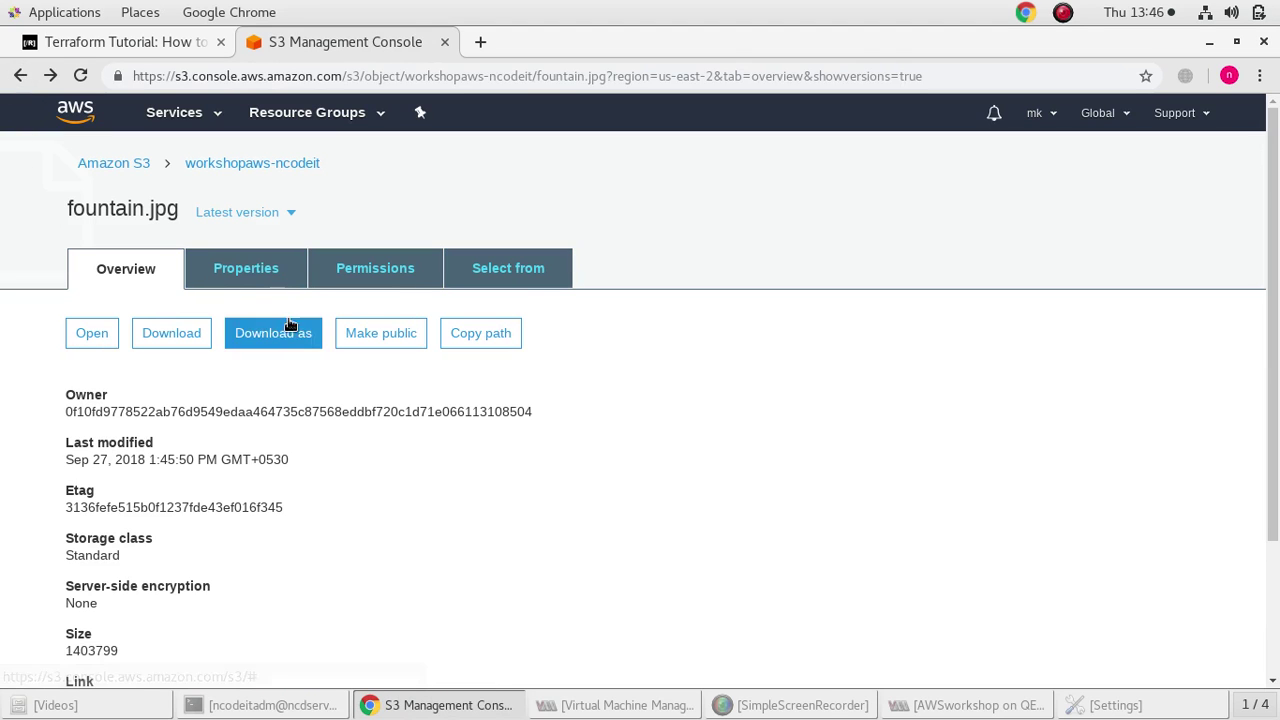
Review fountain.jpg's Permissions, Properties and Select from views
{"action": "left_click", "coordinate": [362, 273]}
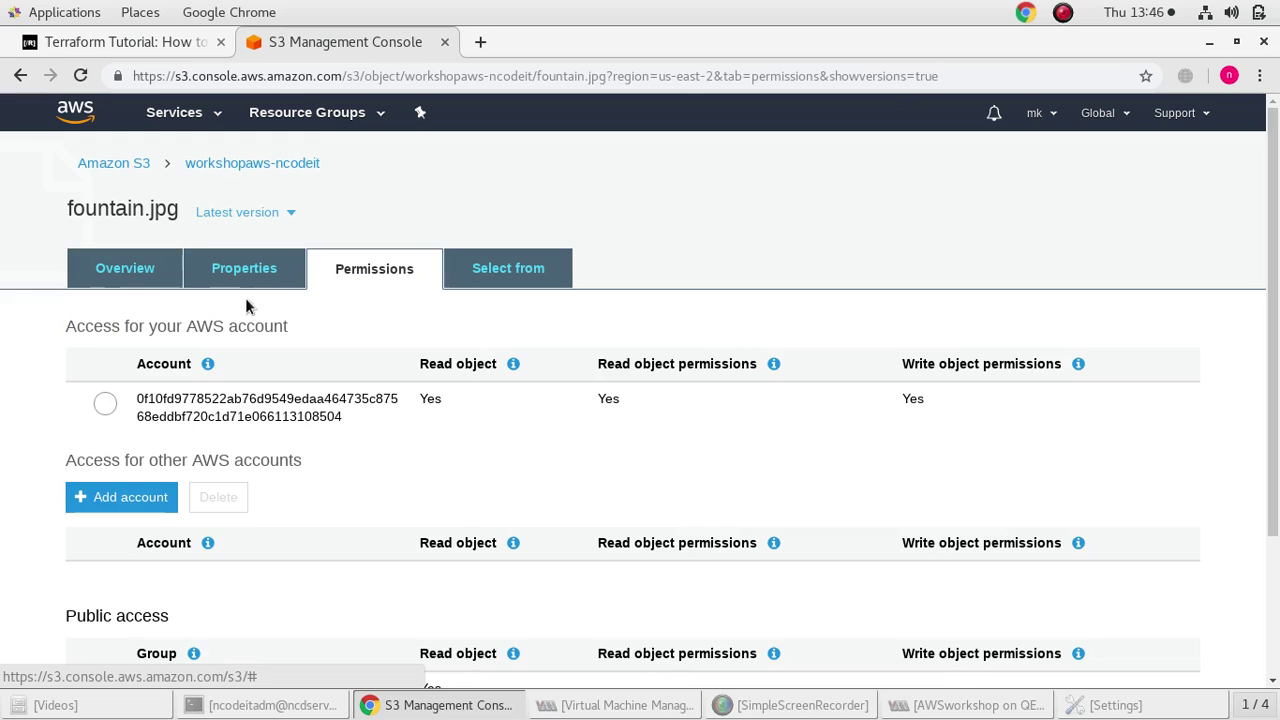
{"action": "left_click", "coordinate": [238, 277]}
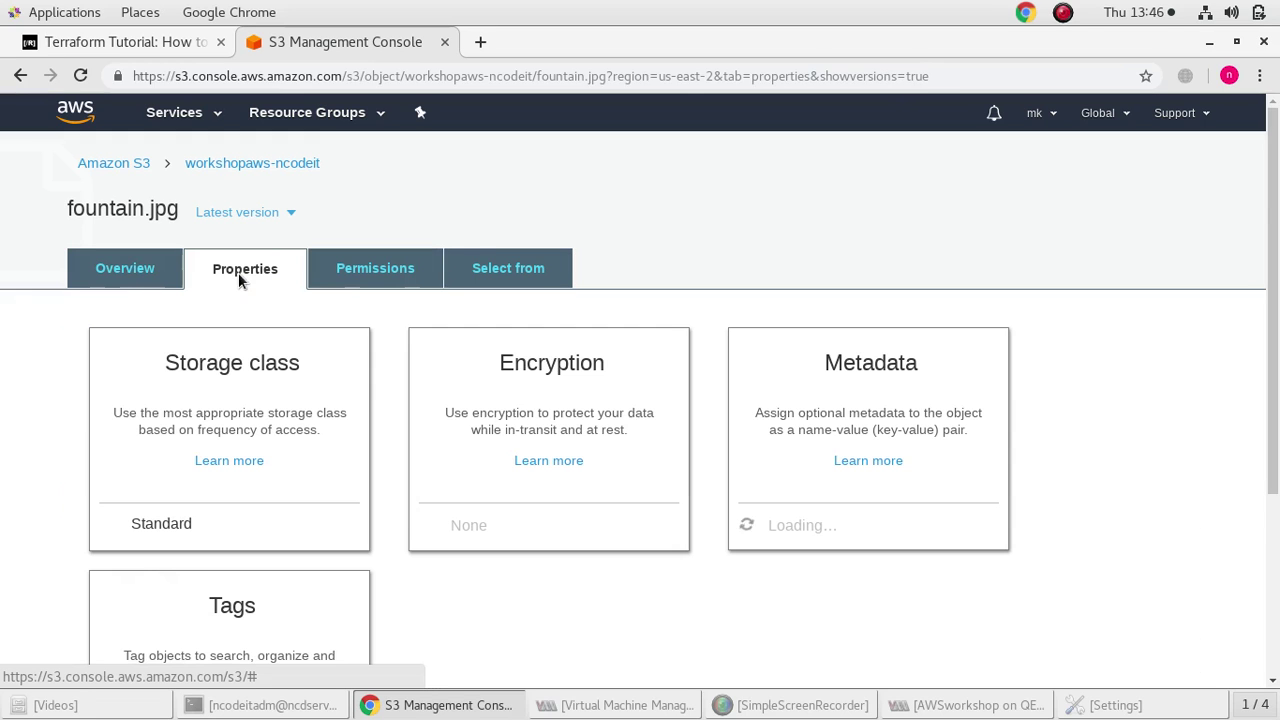
{"action": "left_click", "coordinate": [522, 270]}
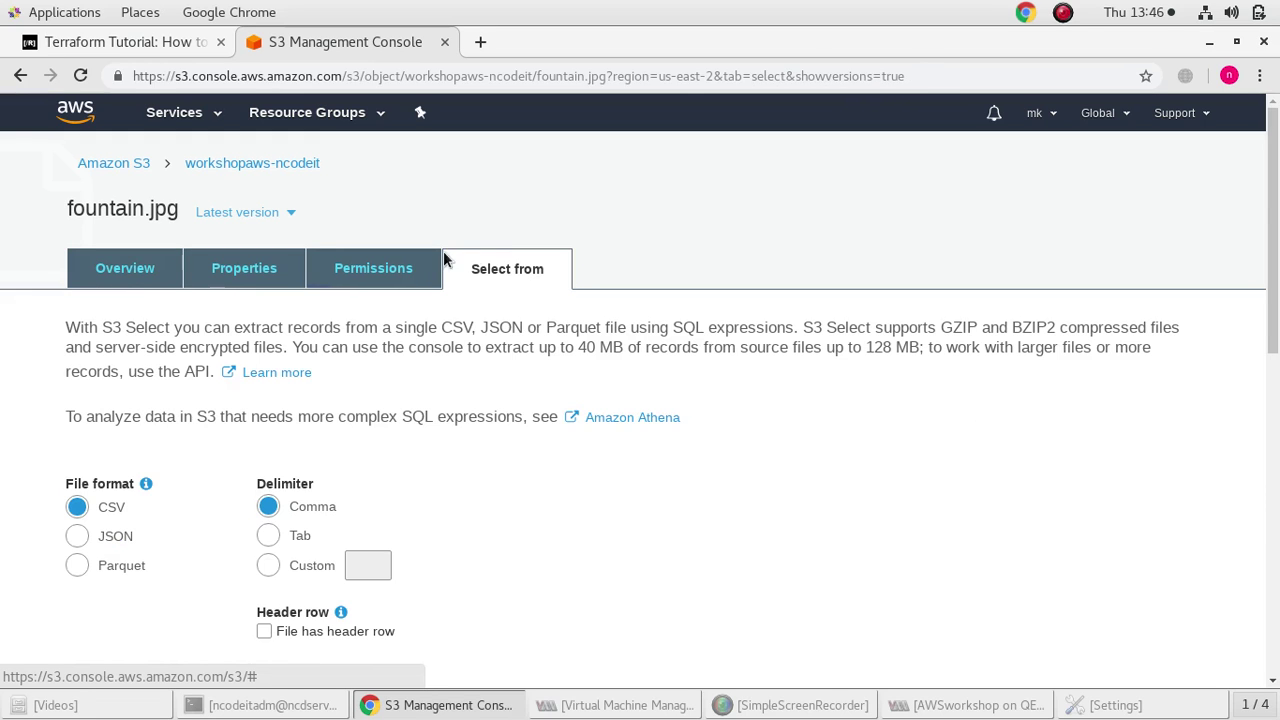
Return to the workshopaws-ncodeit bucket, select the latest fountain.jpg version, and show its lifecycle rules
{"action": "left_click", "coordinate": [210, 170]}
{"action": "left_click", "coordinate": [89, 498]}
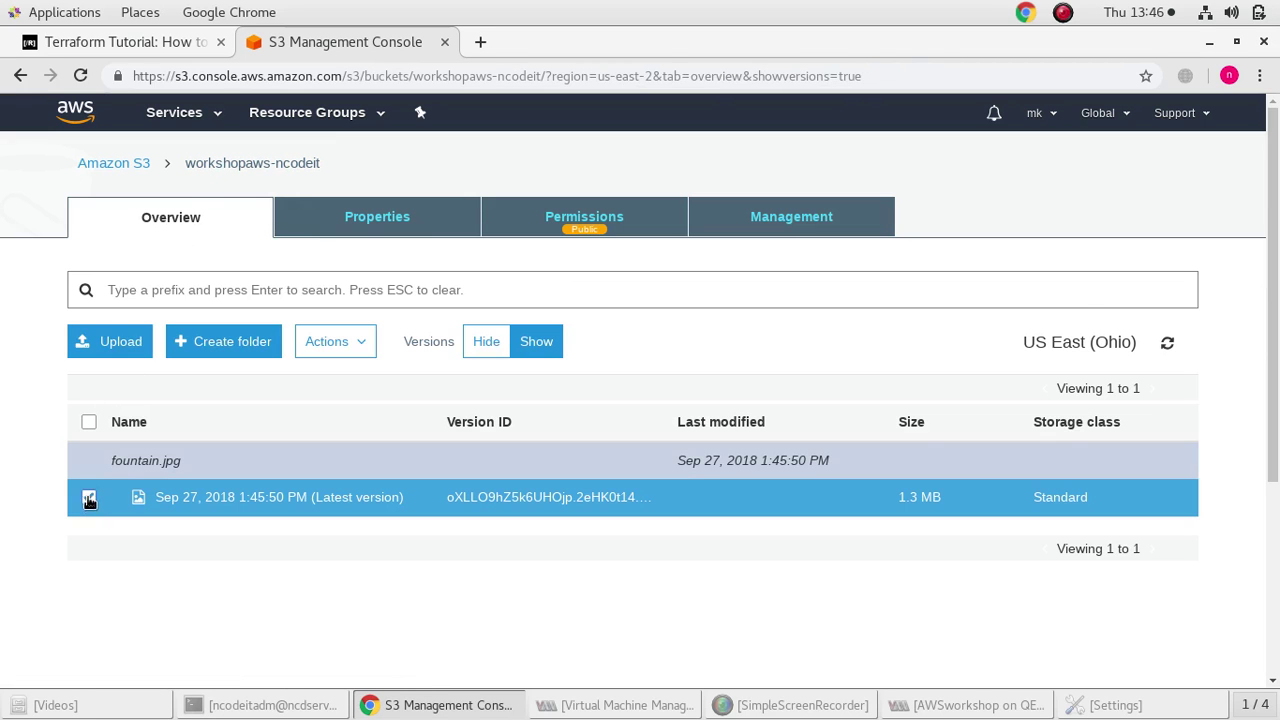
{"action": "left_click", "coordinate": [799, 203]}
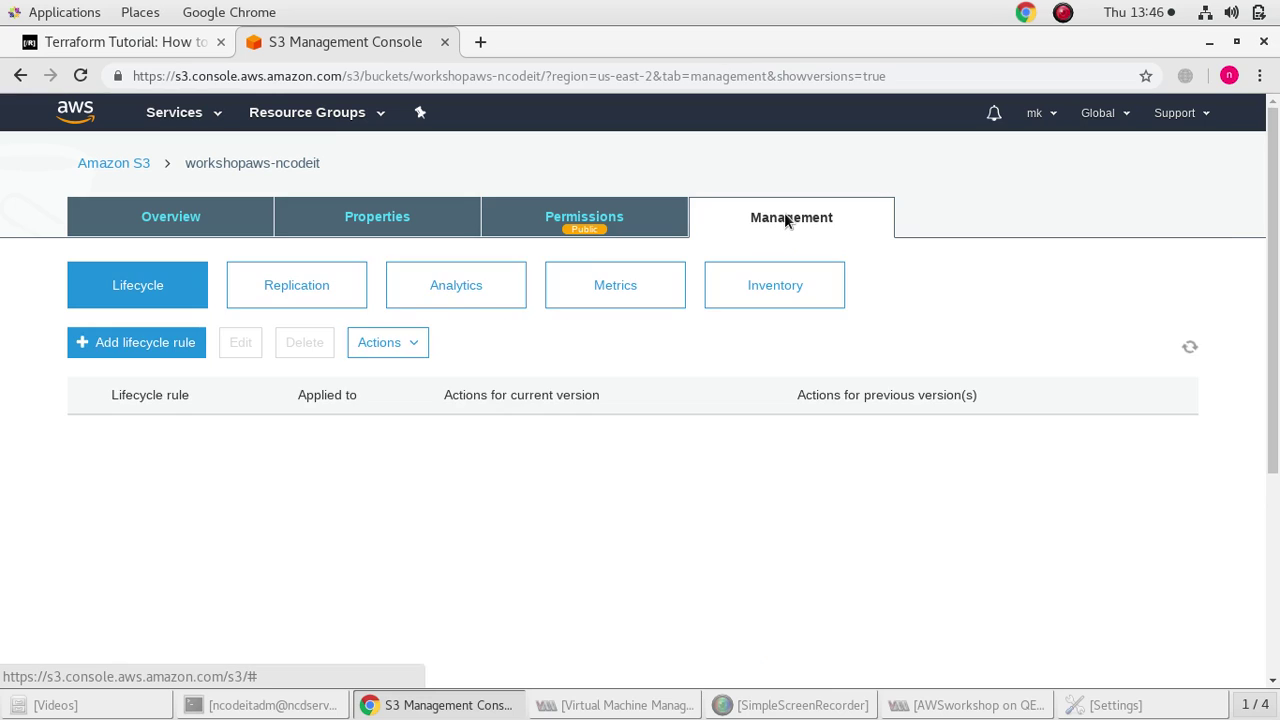
Start a draft lifecycle rule named 'l' with transitions for current and previous versions
{"action": "left_click", "coordinate": [182, 345]}
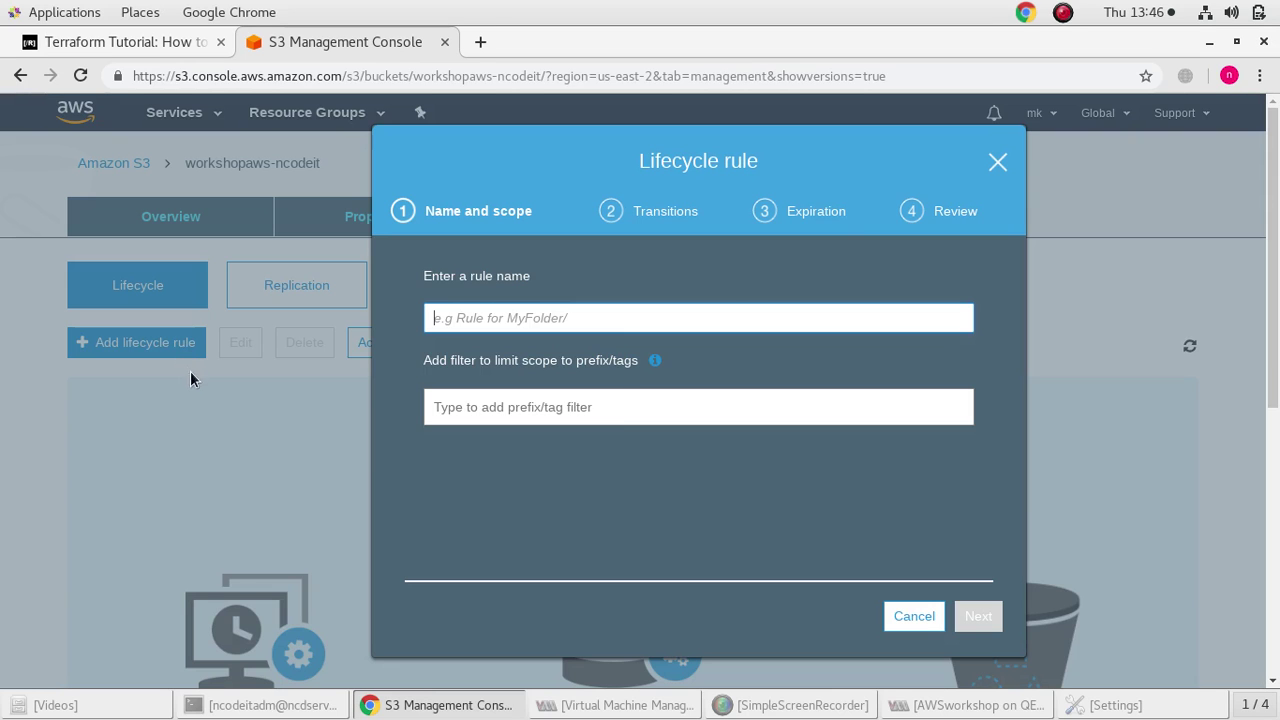
{"action": "left_click", "coordinate": [471, 319]}
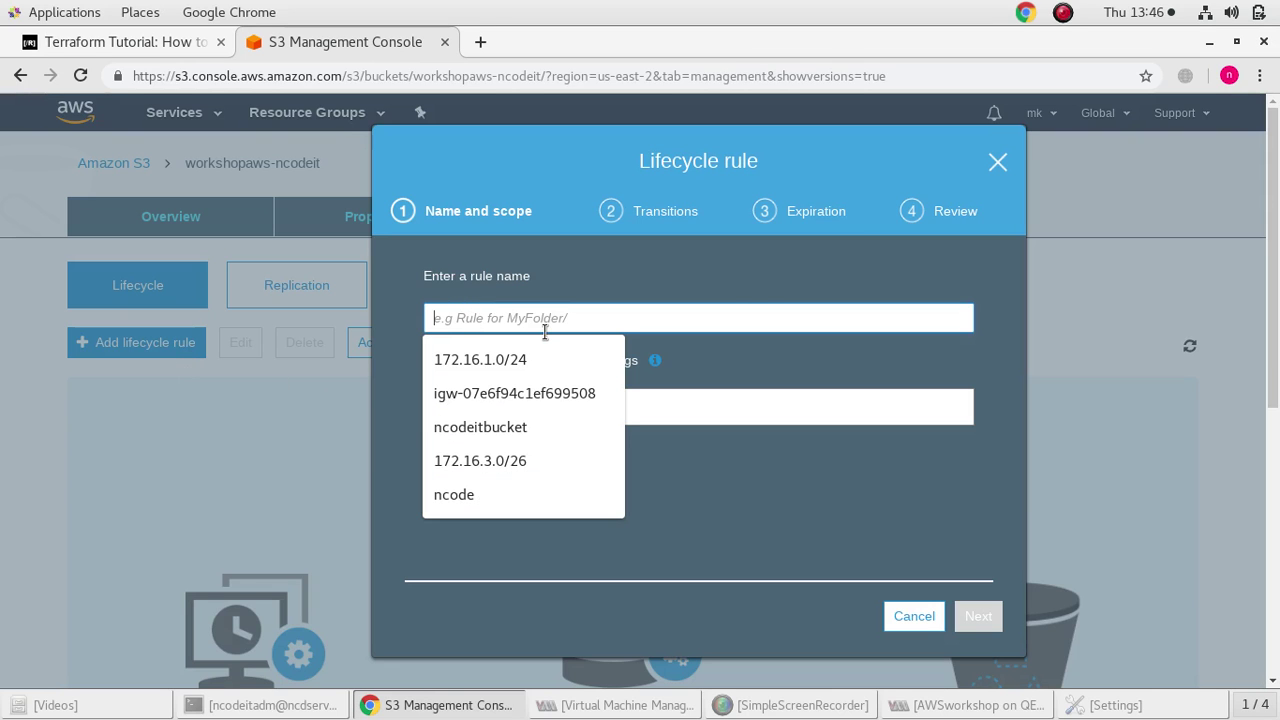
{"action": "type", "text": "lcrule"}
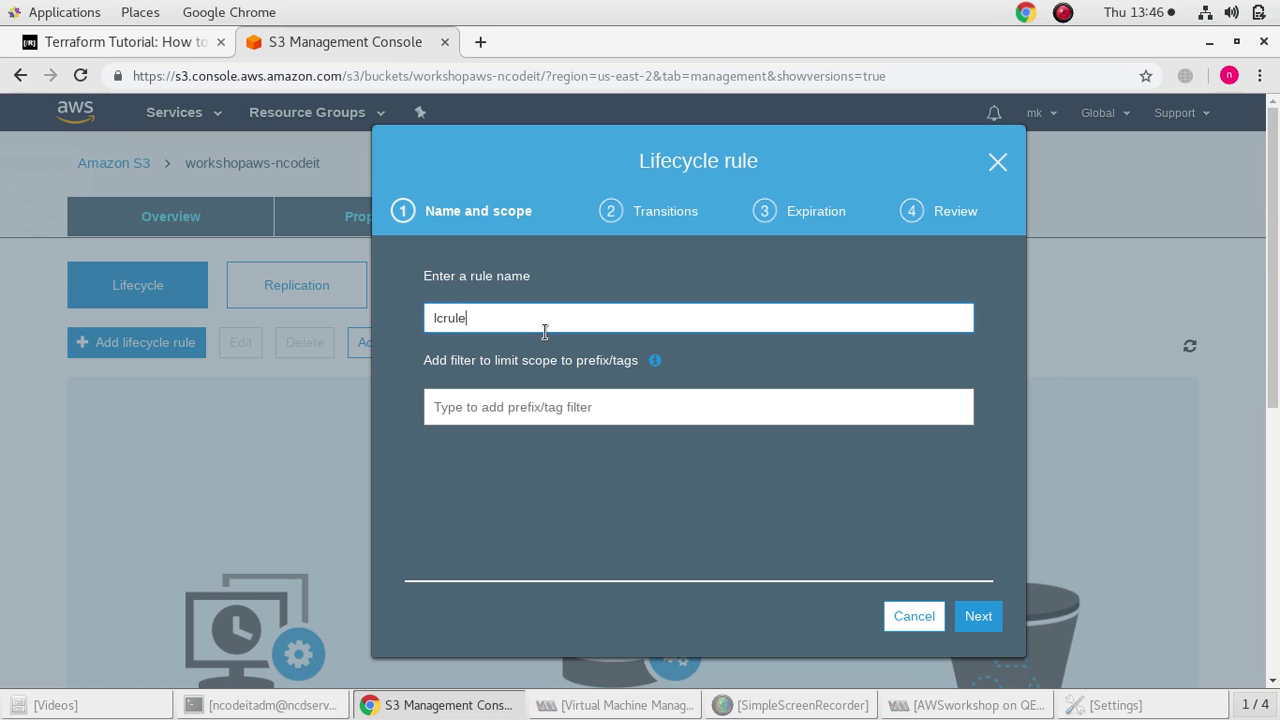
{"action": "left_click", "coordinate": [975, 616]}
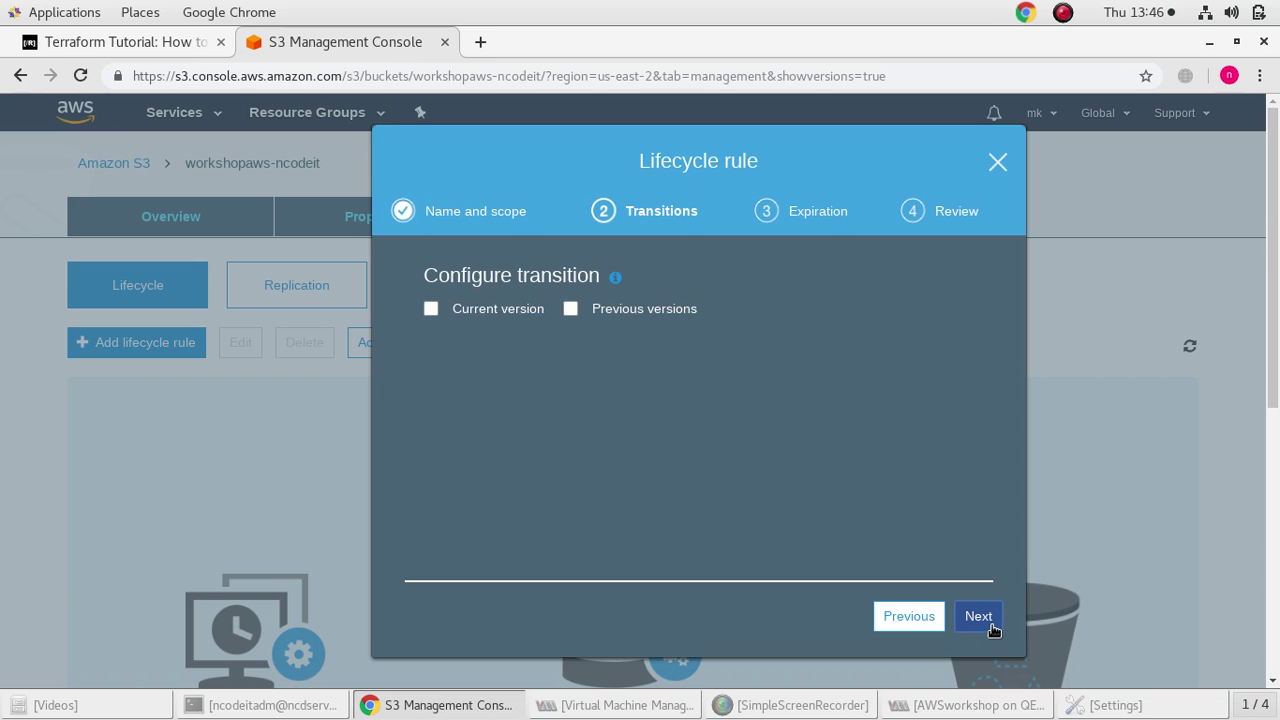
{"action": "left_click", "coordinate": [570, 314]}
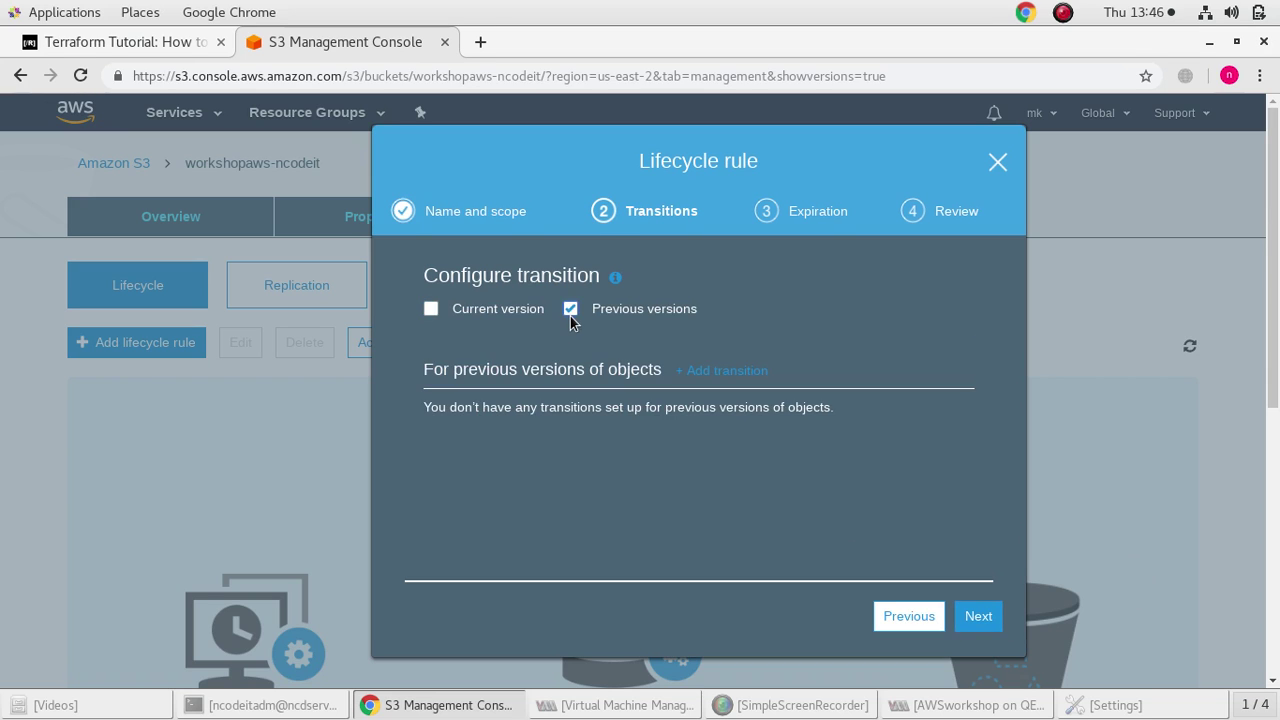
{"action": "left_click", "coordinate": [431, 308]}
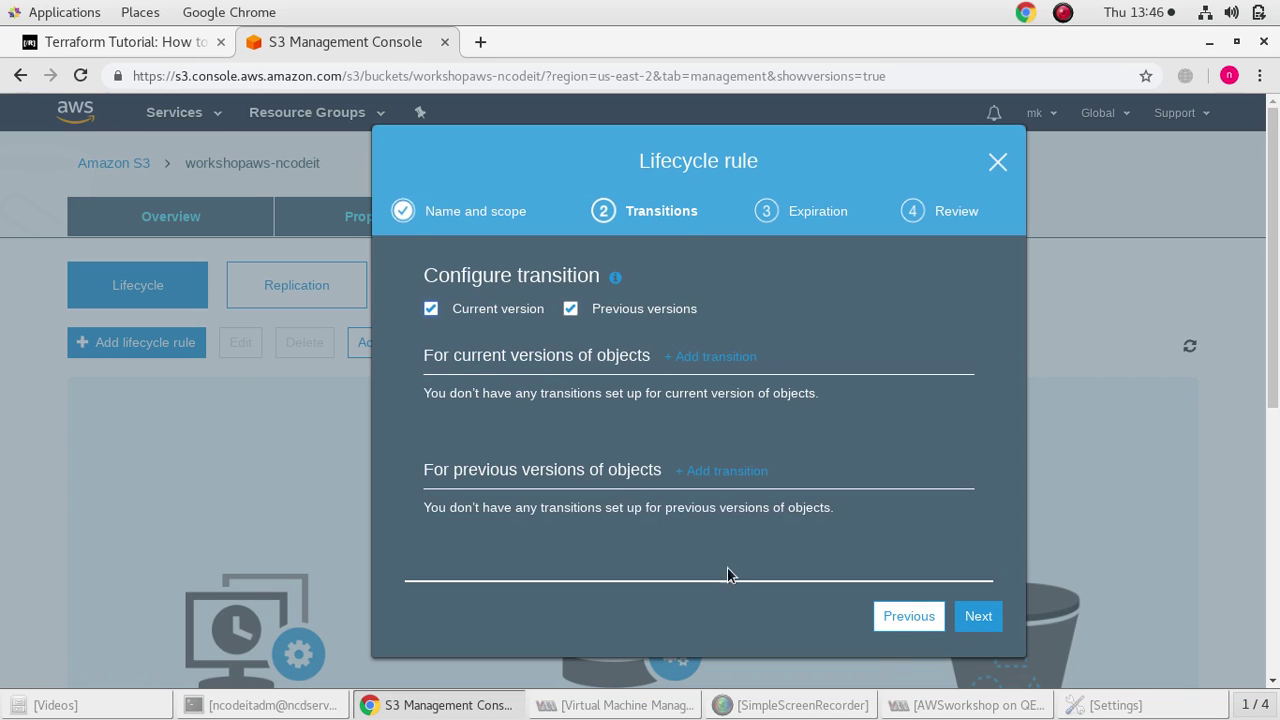
{"action": "left_click", "coordinate": [971, 620]}
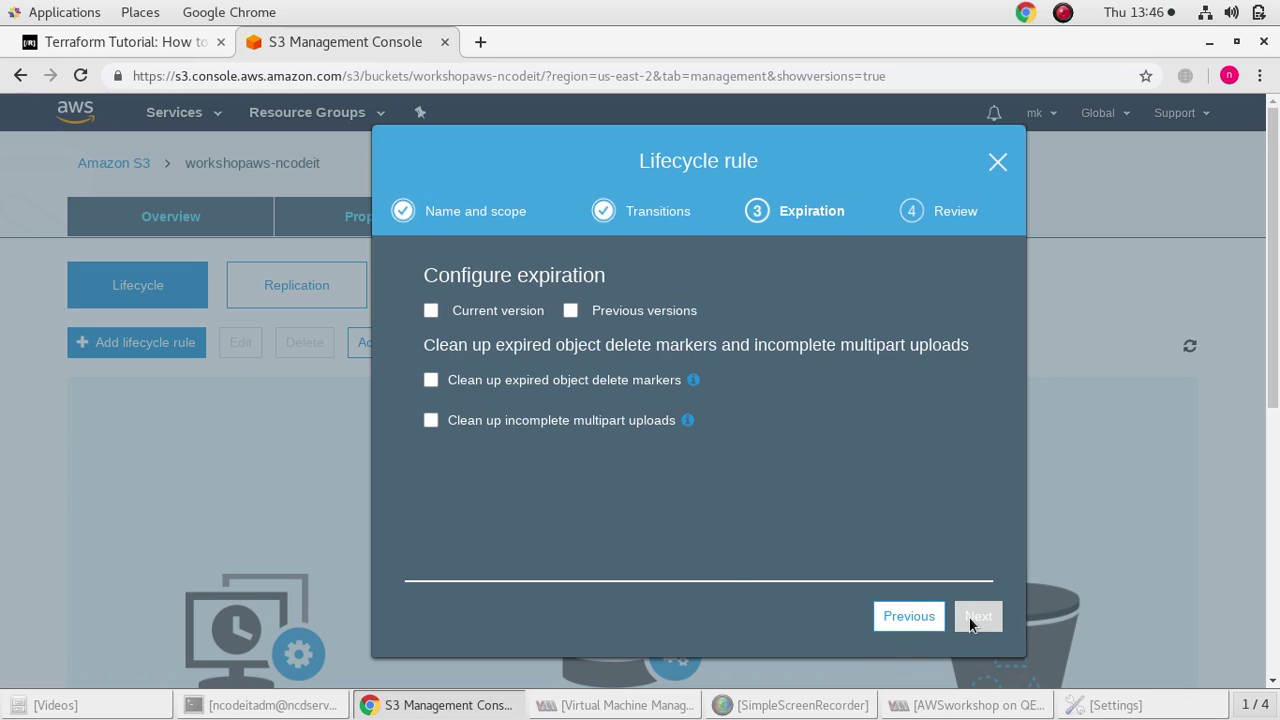
Tick current and previous version expiration, then discard the draft rule and return to all buckets
{"action": "left_click", "coordinate": [431, 311]}
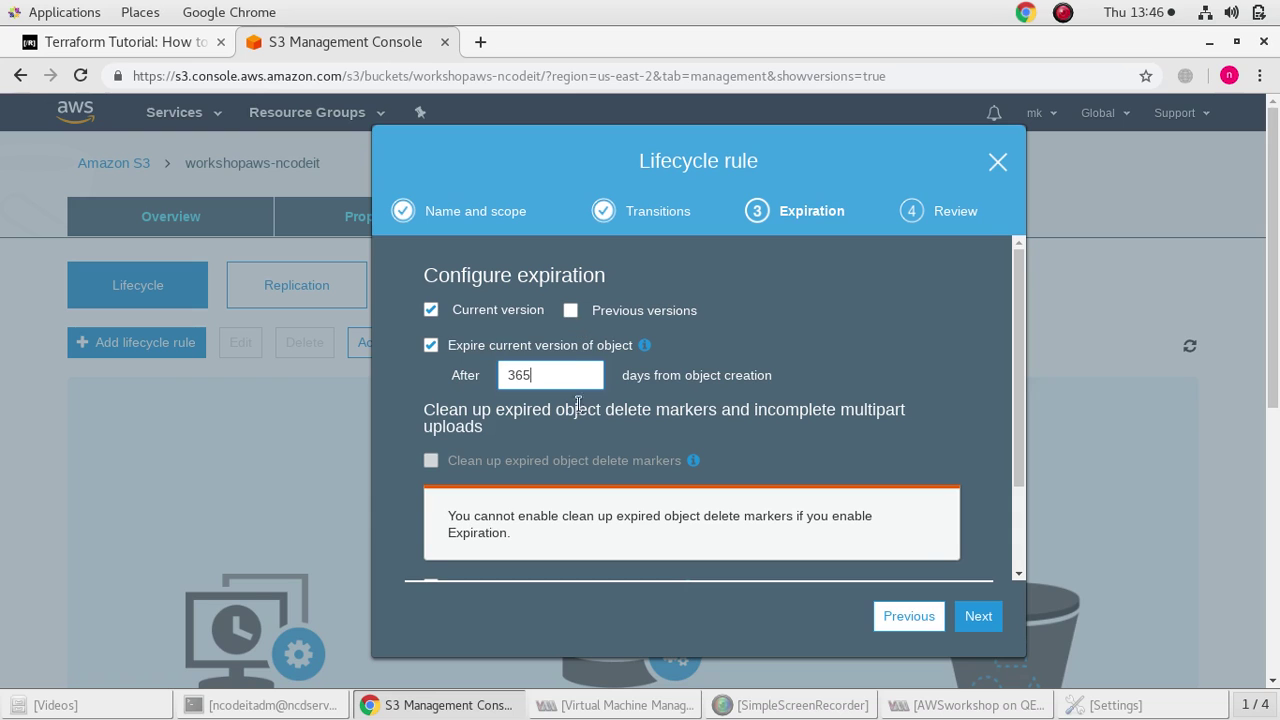
{"action": "scroll", "coordinate": [576, 477], "scroll_direction": "down", "scroll_amount": 2}
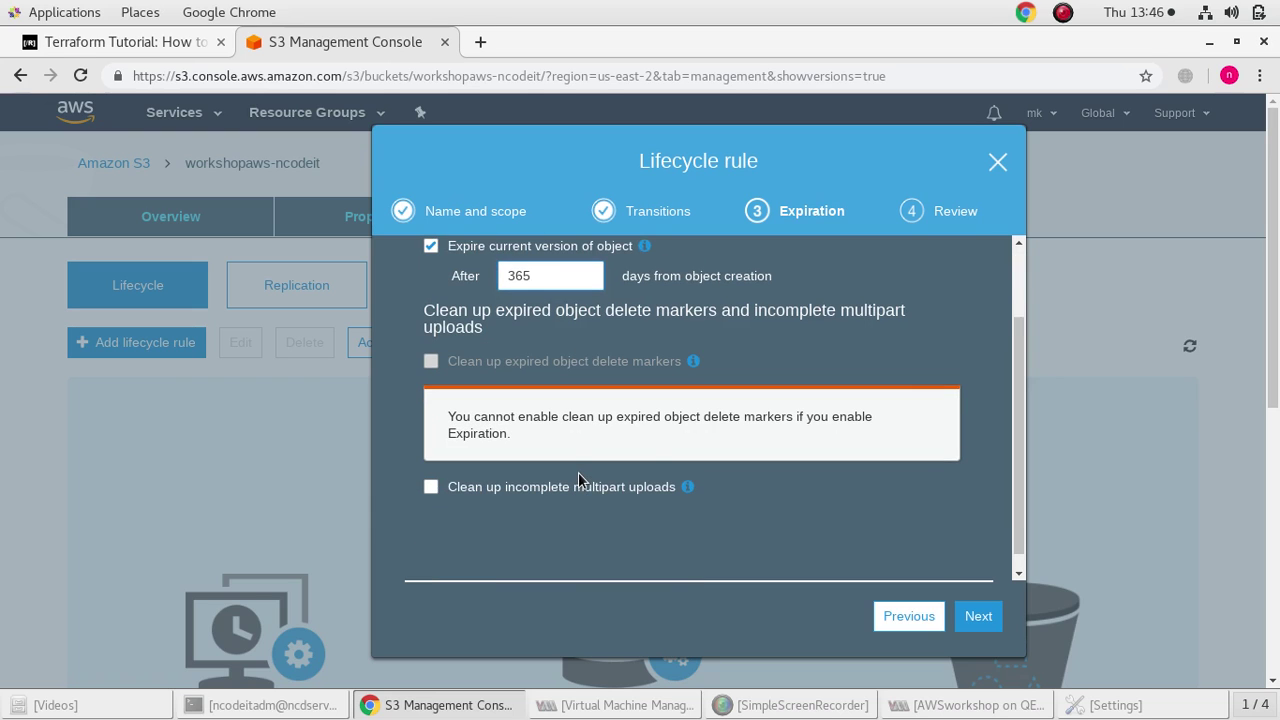
{"action": "scroll", "coordinate": [578, 472], "scroll_direction": "up", "scroll_amount": 2}
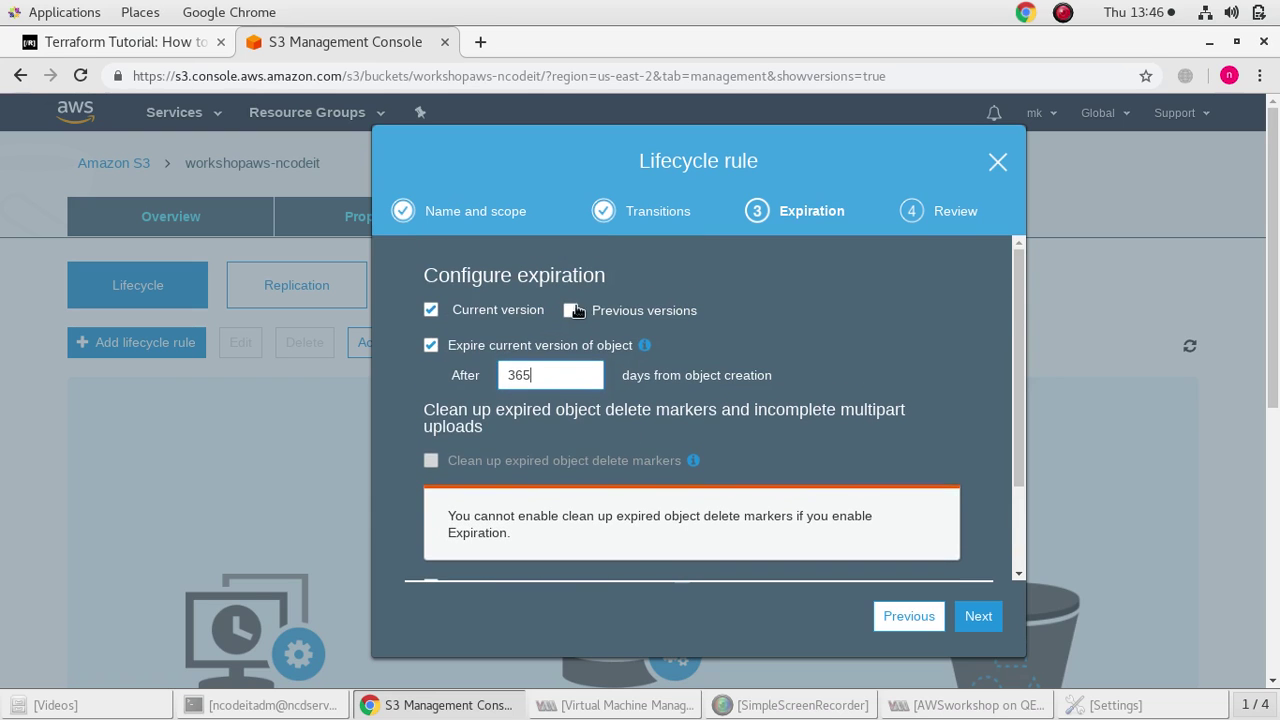
{"action": "left_click", "coordinate": [575, 311]}
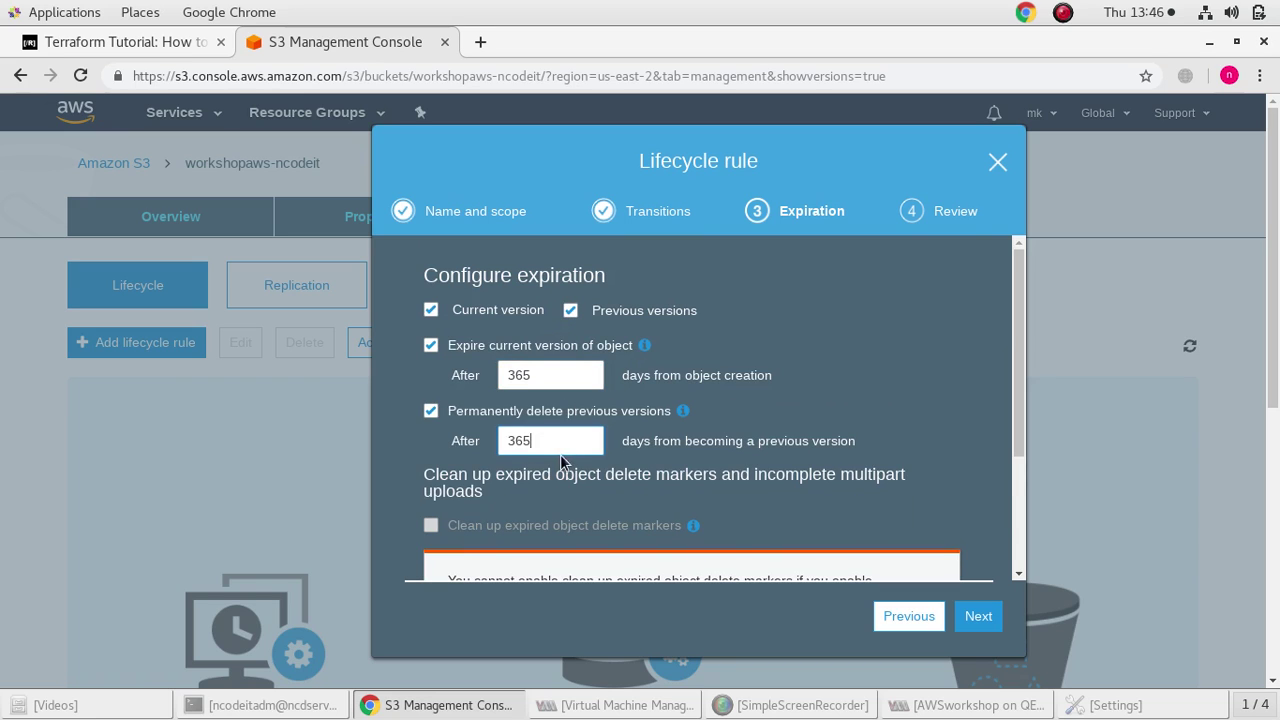
{"action": "left_click", "coordinate": [557, 376]}
{"action": "left_click", "coordinate": [996, 163]}
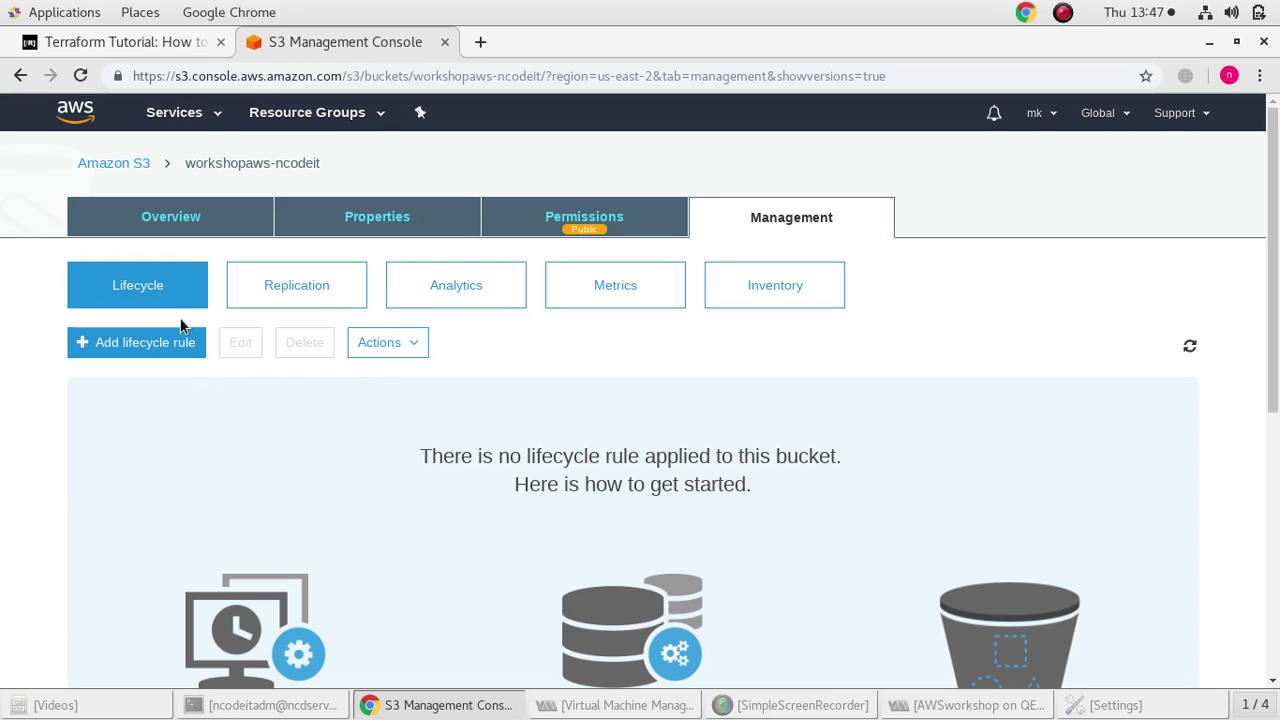
{"action": "left_click", "coordinate": [130, 163]}
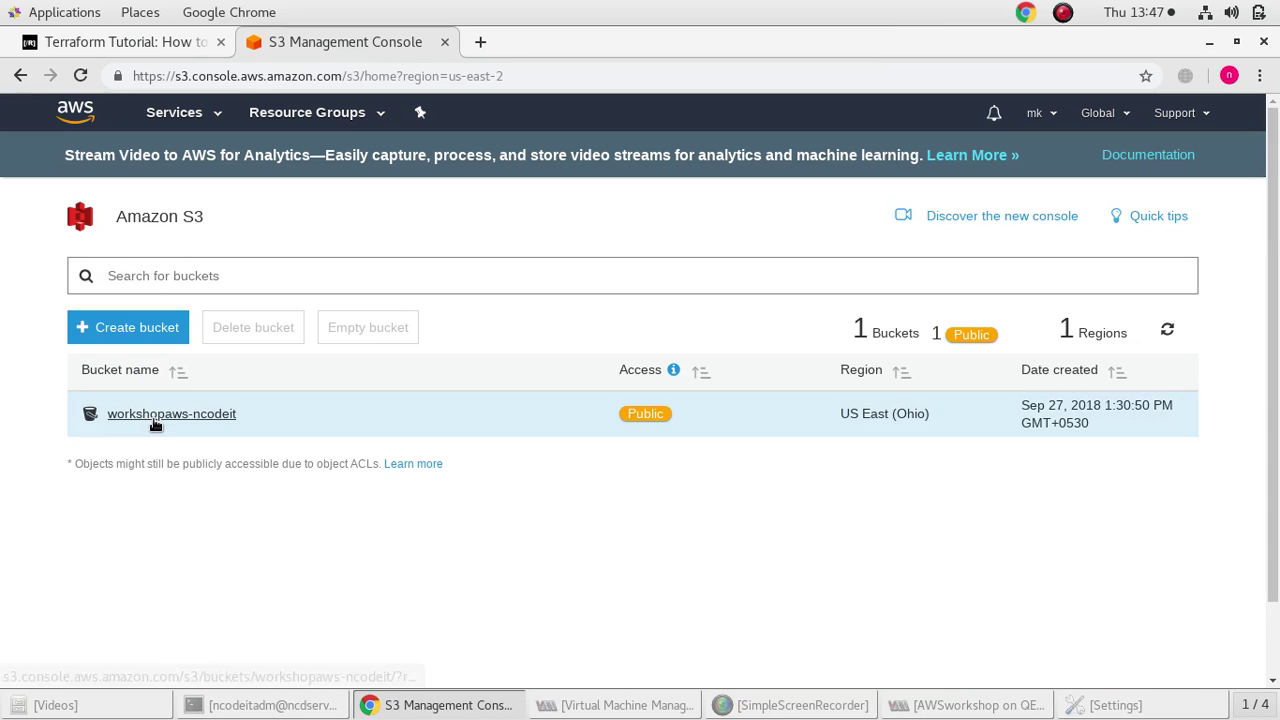
Open the workshopaws-ncodeit bucket and add fountain.jpg from Documents to a new upload
{"action": "left_click", "coordinate": [153, 416]}
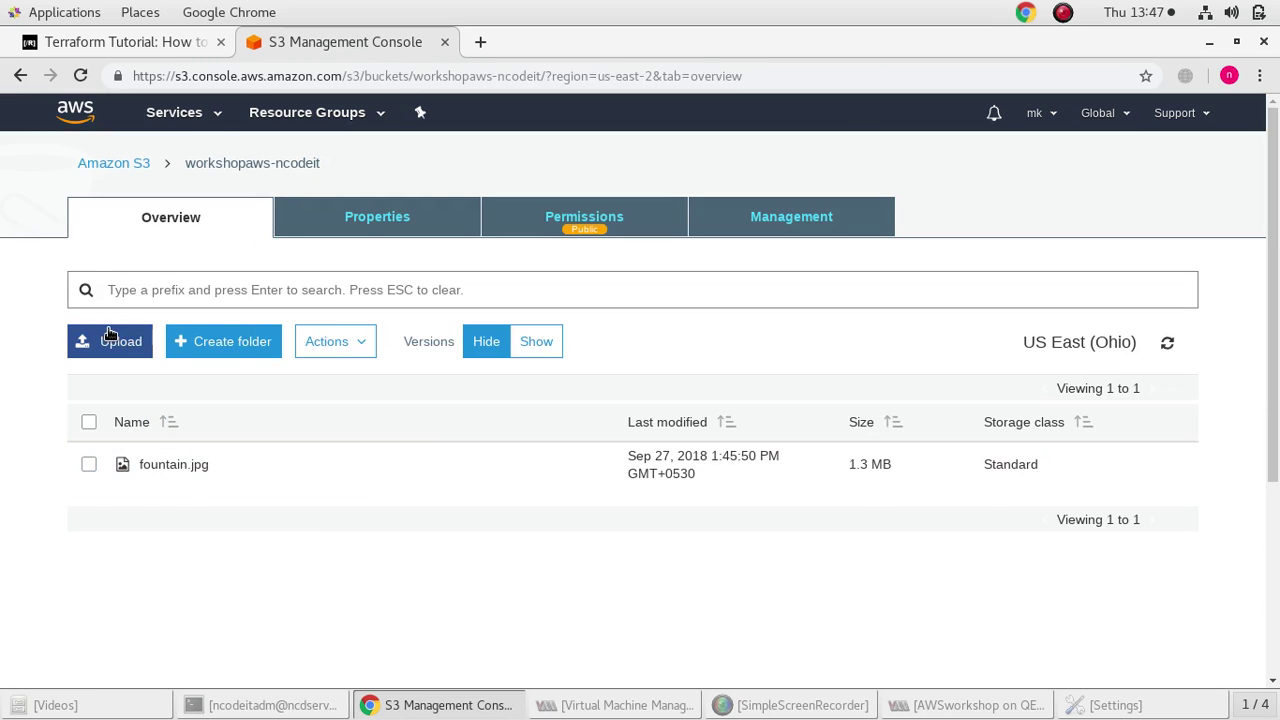
{"action": "left_click", "coordinate": [112, 338]}
{"action": "left_click", "coordinate": [670, 504]}
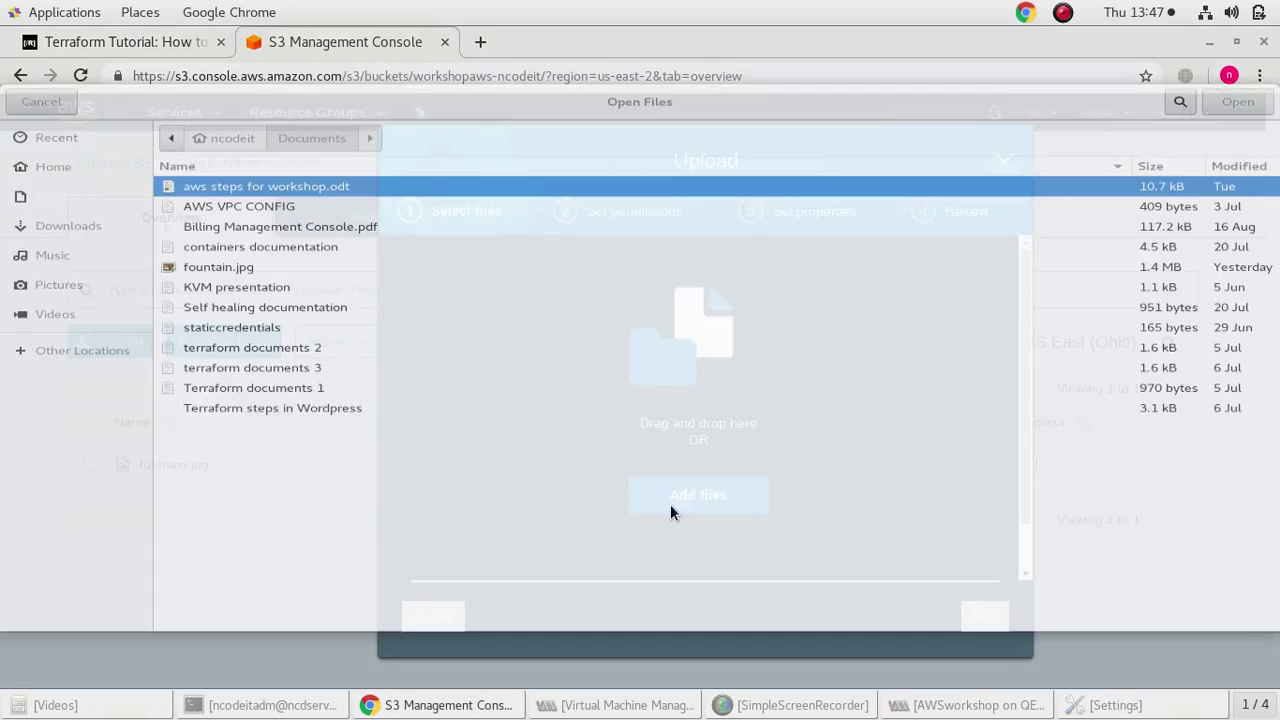
{"action": "left_click", "coordinate": [256, 249]}
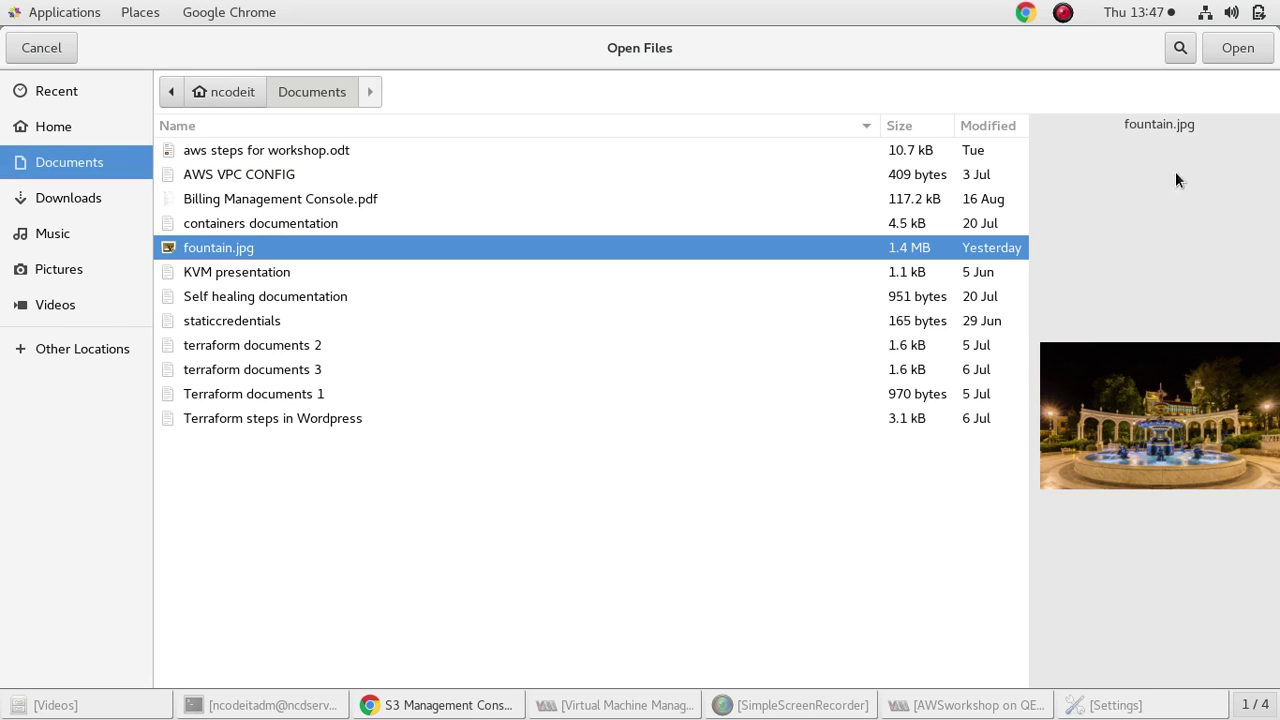
{"action": "left_click", "coordinate": [1237, 48]}
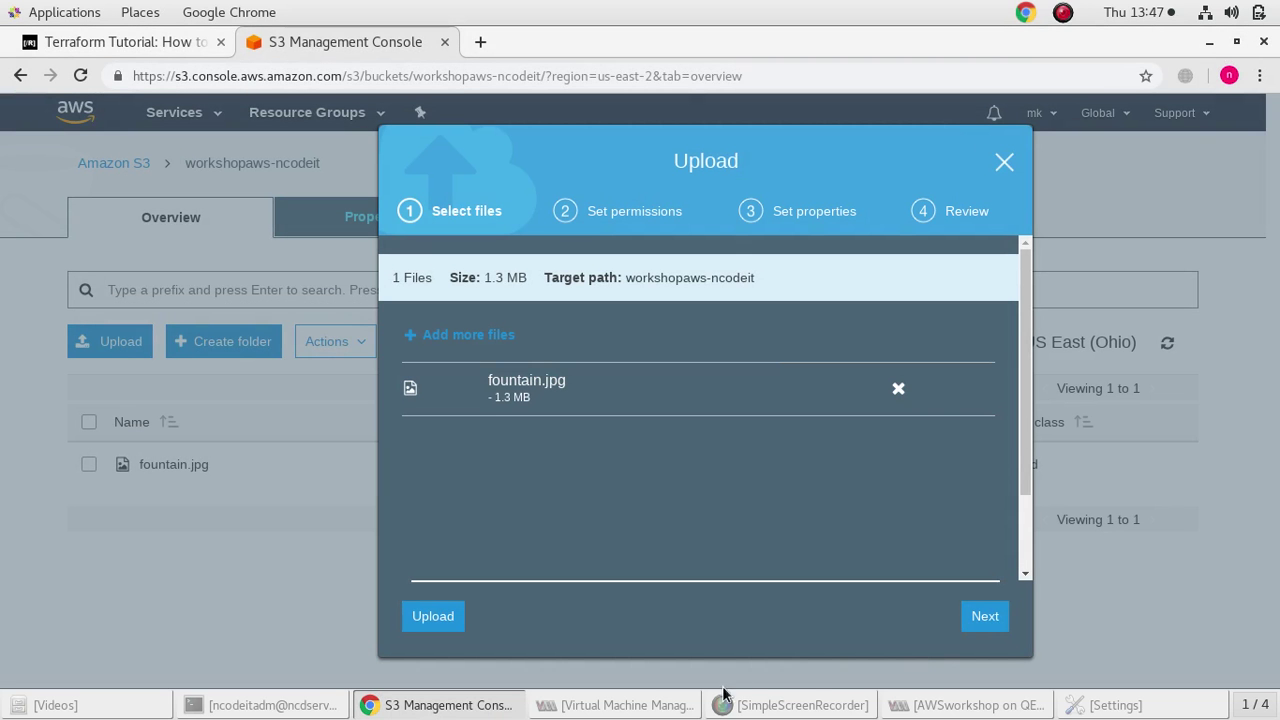
Grant public read access to fountain.jpg in the upload permissions
{"action": "left_click", "coordinate": [983, 616]}
{"action": "scroll", "coordinate": [610, 515], "scroll_direction": "down", "scroll_amount": 3}
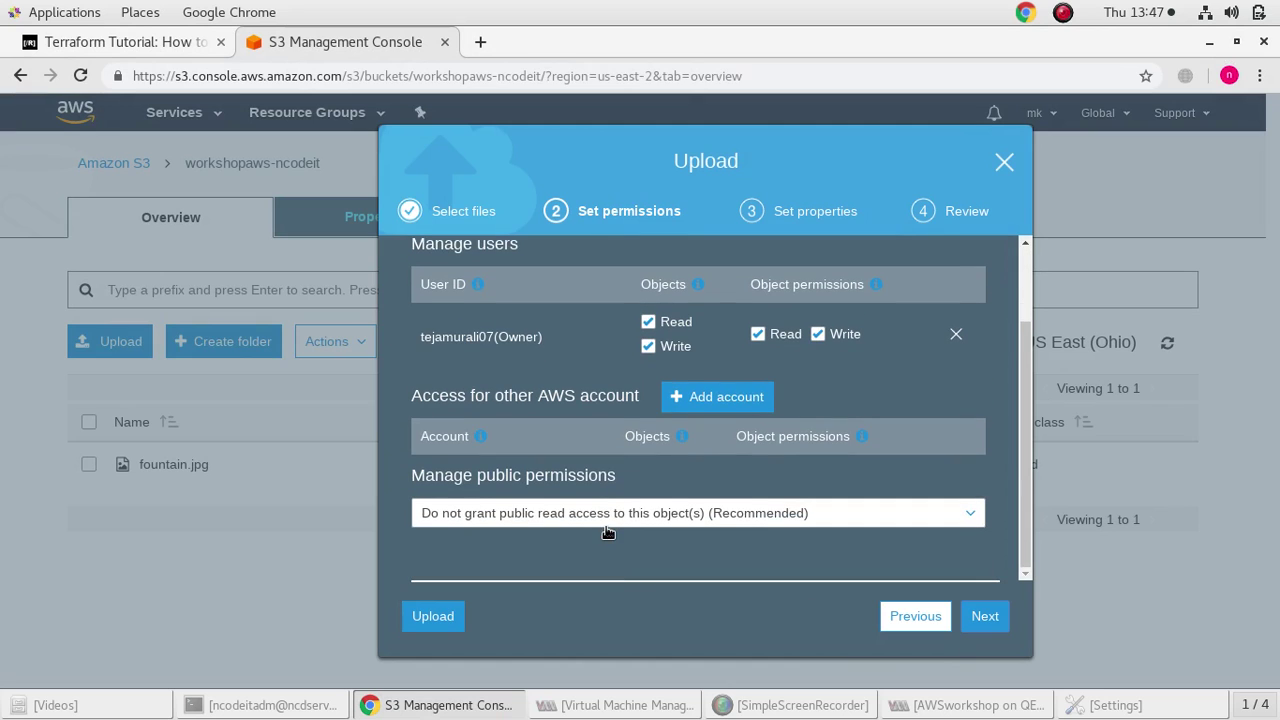
{"action": "left_click", "coordinate": [606, 515]}
{"action": "left_click", "coordinate": [592, 563]}
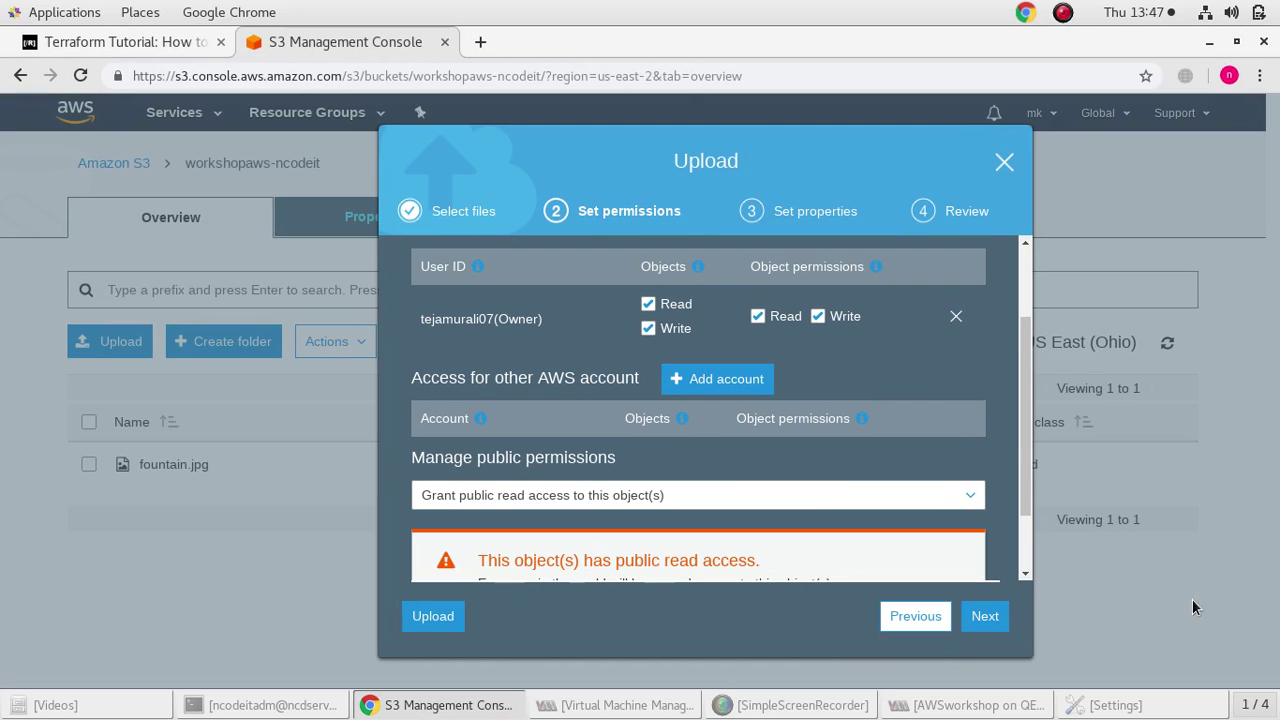
{"action": "scroll", "coordinate": [536, 449], "scroll_direction": "down", "scroll_amount": 2}
{"action": "left_click", "coordinate": [983, 614]}
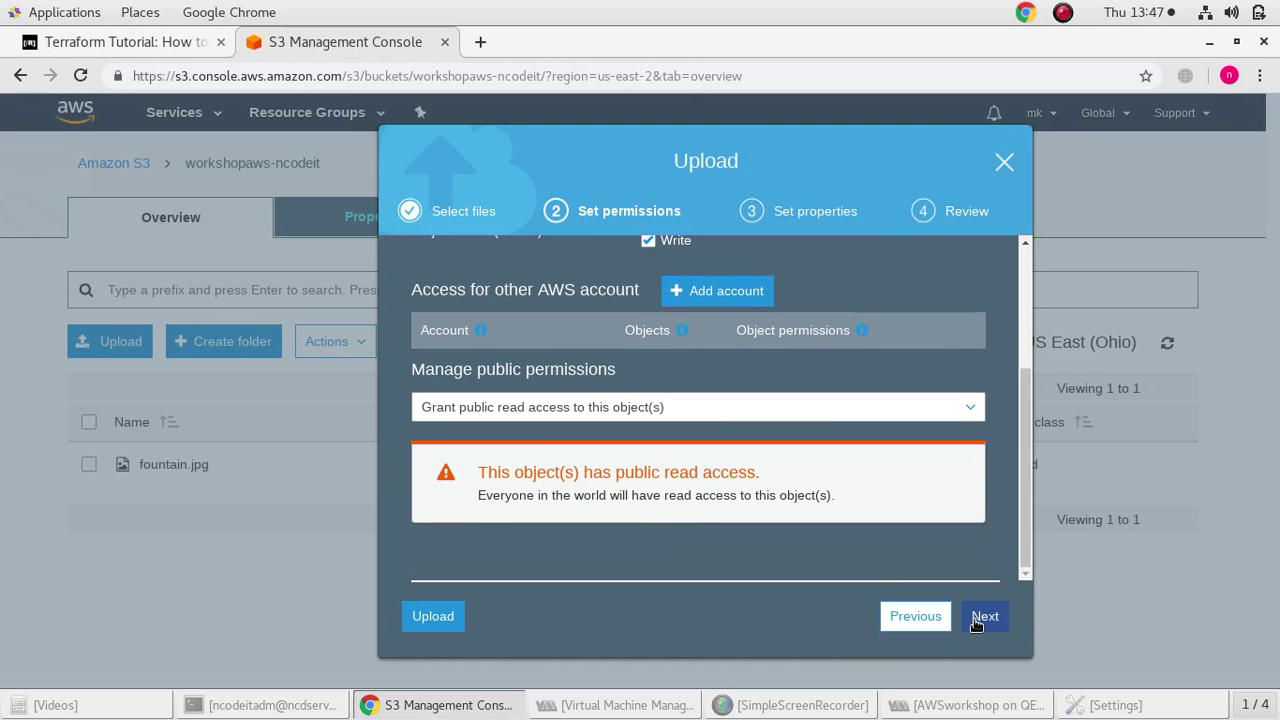
Proceed past properties and review to upload fountain.jpg, then select the uploaded object
{"action": "scroll", "coordinate": [677, 487], "scroll_direction": "down", "scroll_amount": 1}
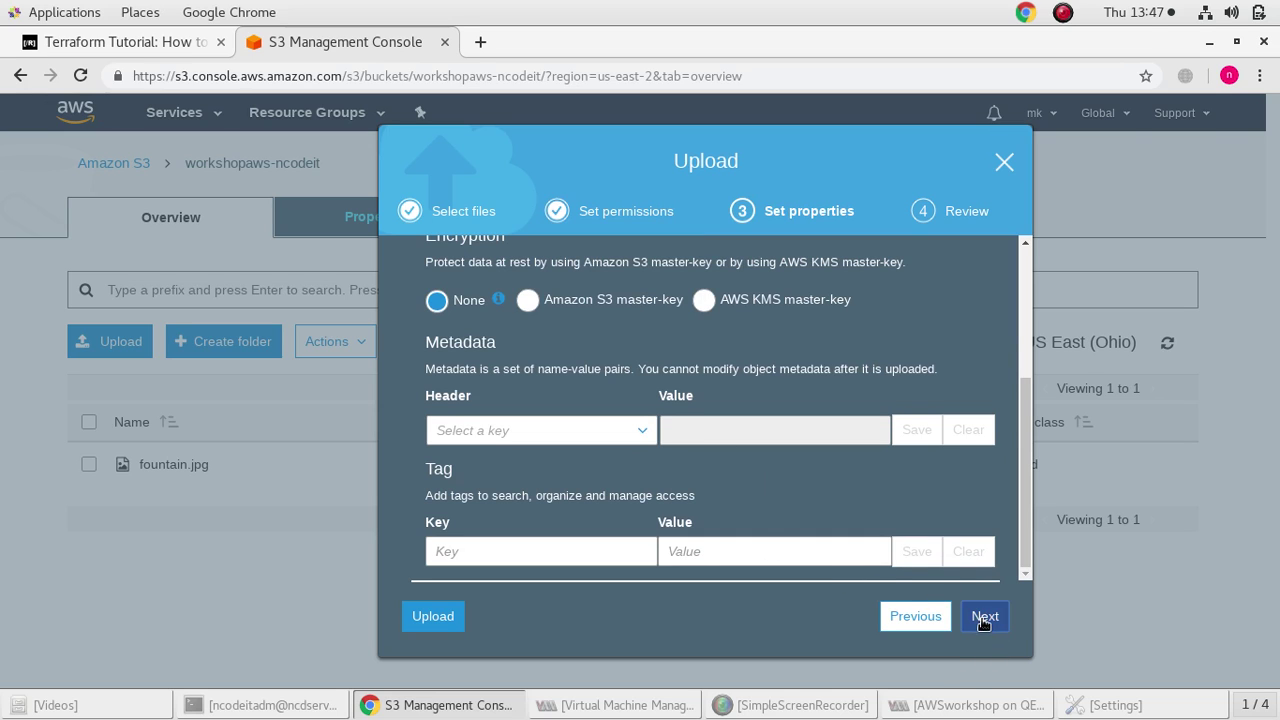
{"action": "left_click", "coordinate": [983, 616]}
{"action": "scroll", "coordinate": [690, 410], "scroll_direction": "up", "scroll_amount": 1}
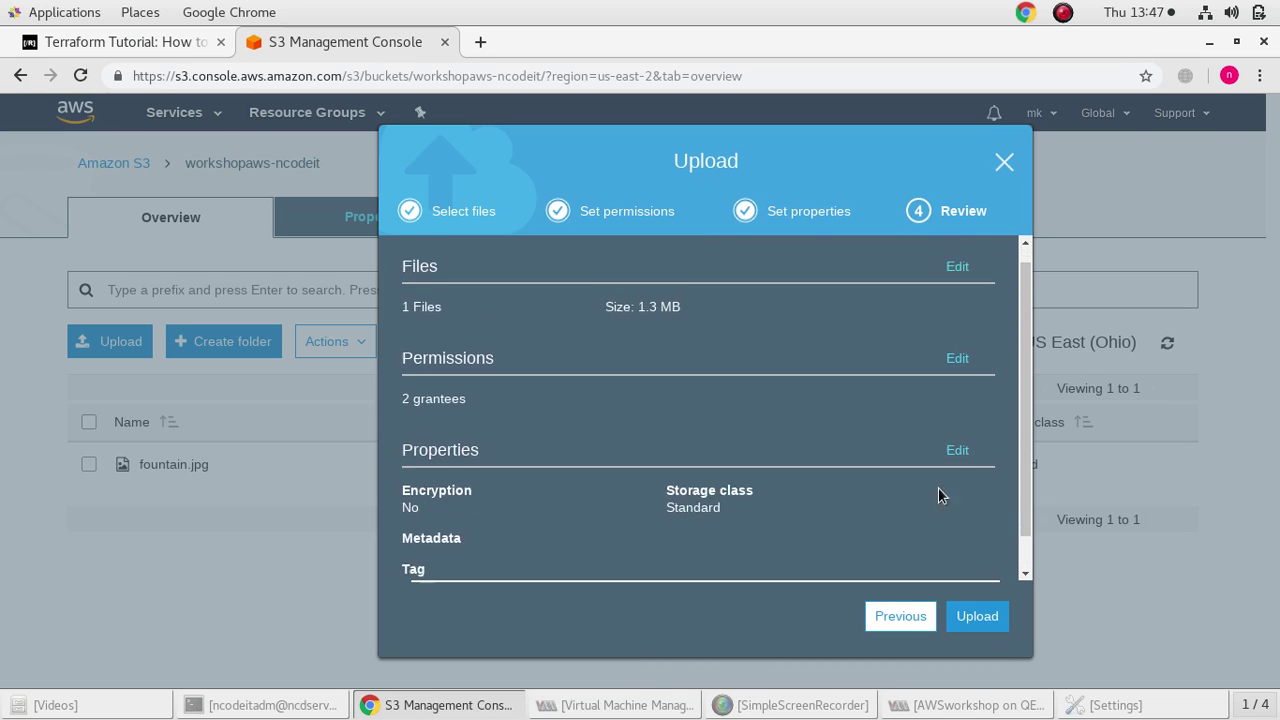
{"action": "scroll", "coordinate": [938, 494], "scroll_direction": "down", "scroll_amount": 1}
{"action": "left_click", "coordinate": [980, 616]}
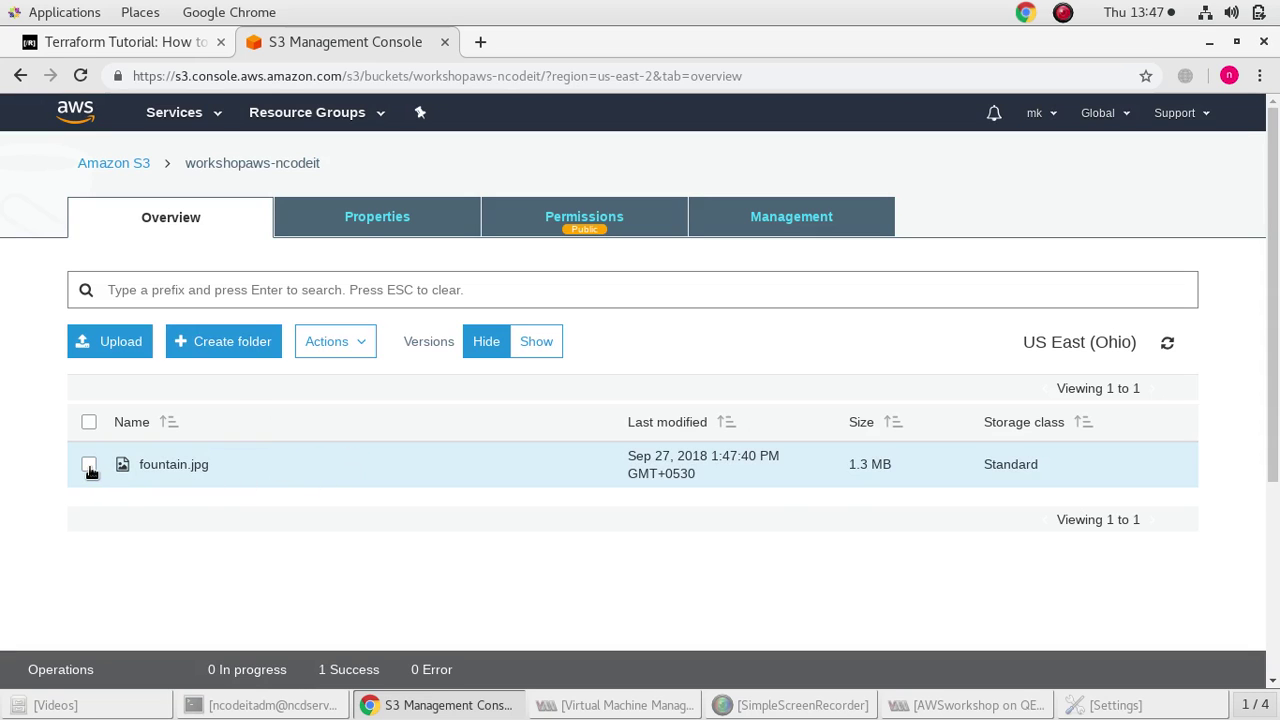
{"action": "scroll", "coordinate": [507, 546], "scroll_direction": "down", "scroll_amount": 2}
{"action": "scroll", "coordinate": [505, 542], "scroll_direction": "up", "scroll_amount": 1}
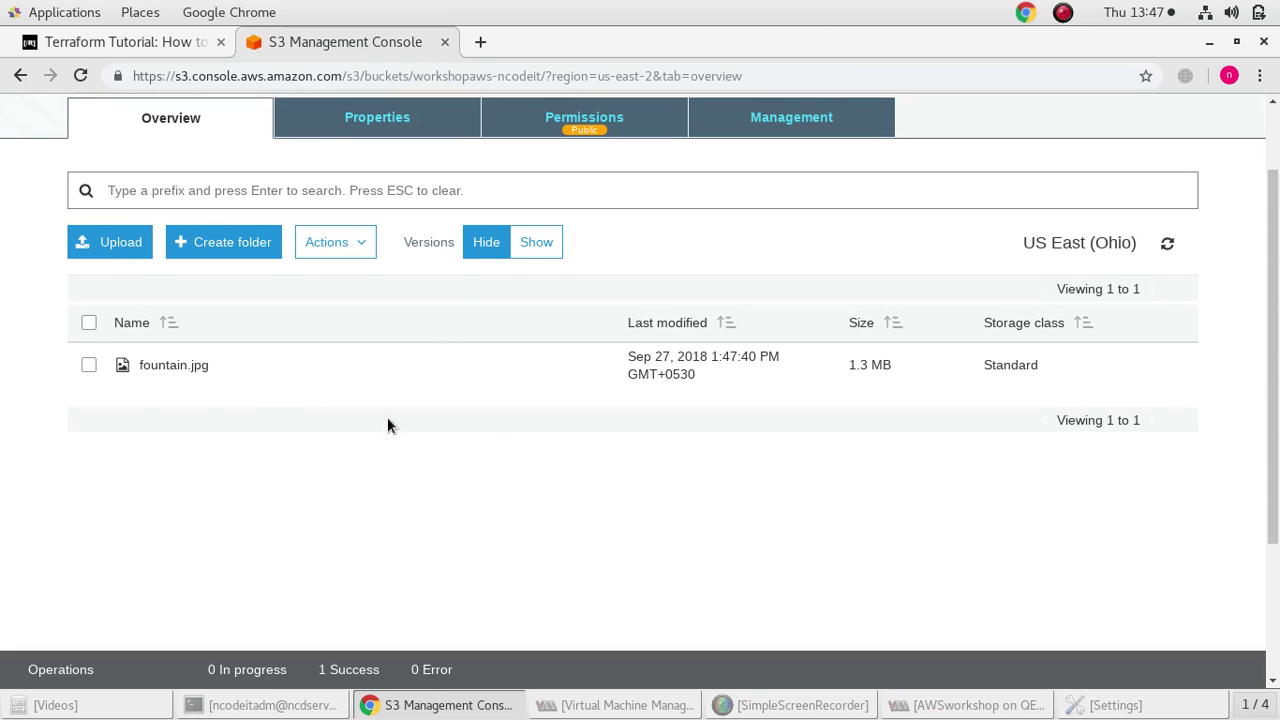
{"action": "left_click", "coordinate": [88, 364]}
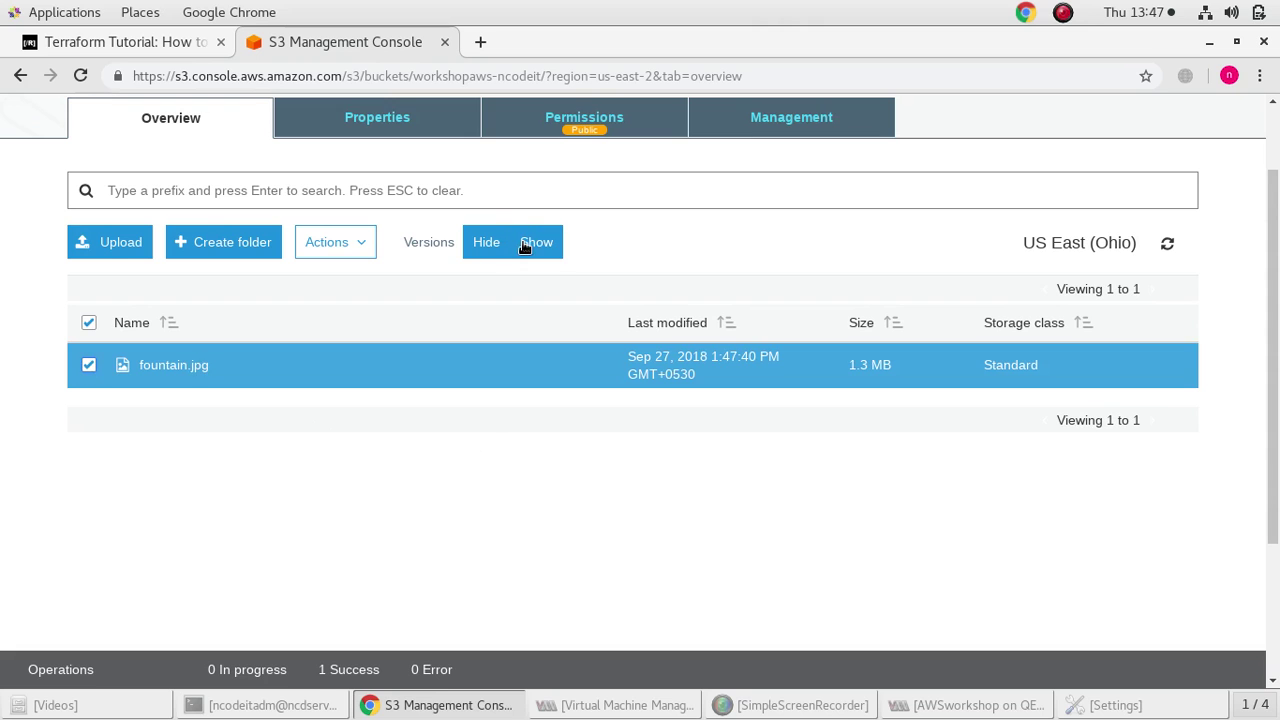
Show versions and select both fountain.jpg versions, 1:47:40 PM and 1:45:50 PM
{"action": "left_click", "coordinate": [524, 243]}
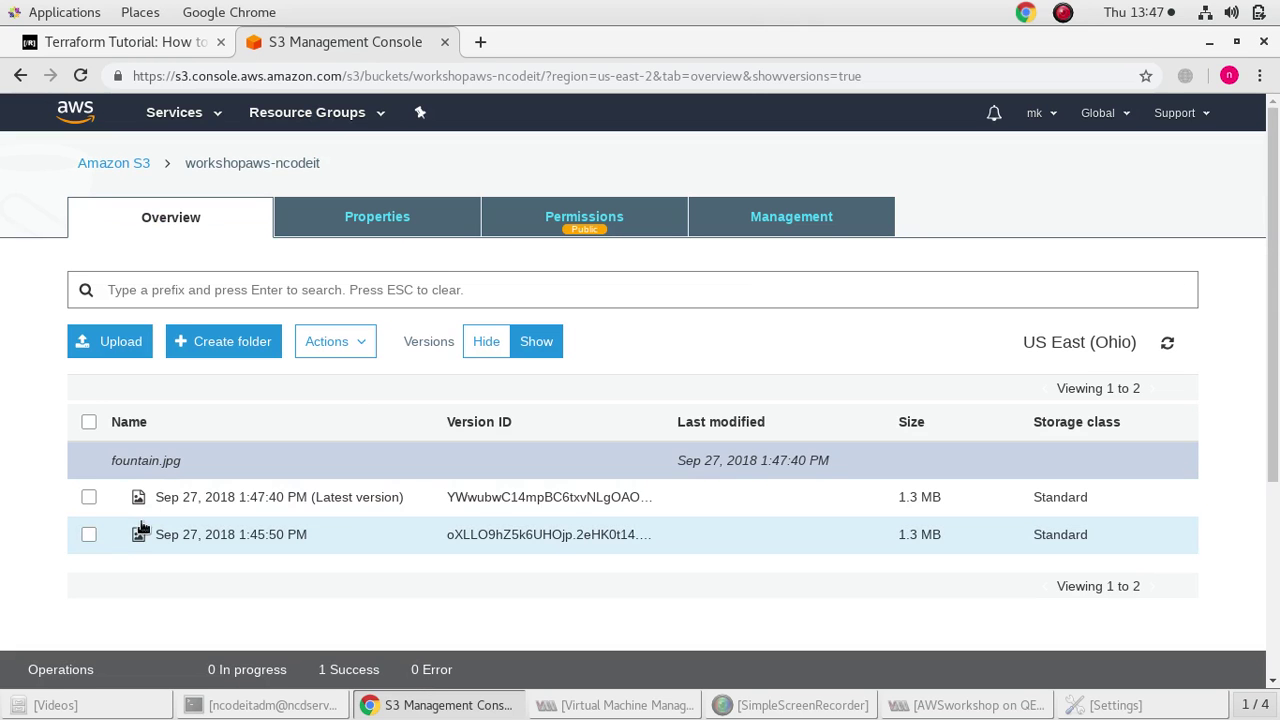
{"action": "left_click", "coordinate": [88, 497]}
{"action": "left_click", "coordinate": [88, 537]}
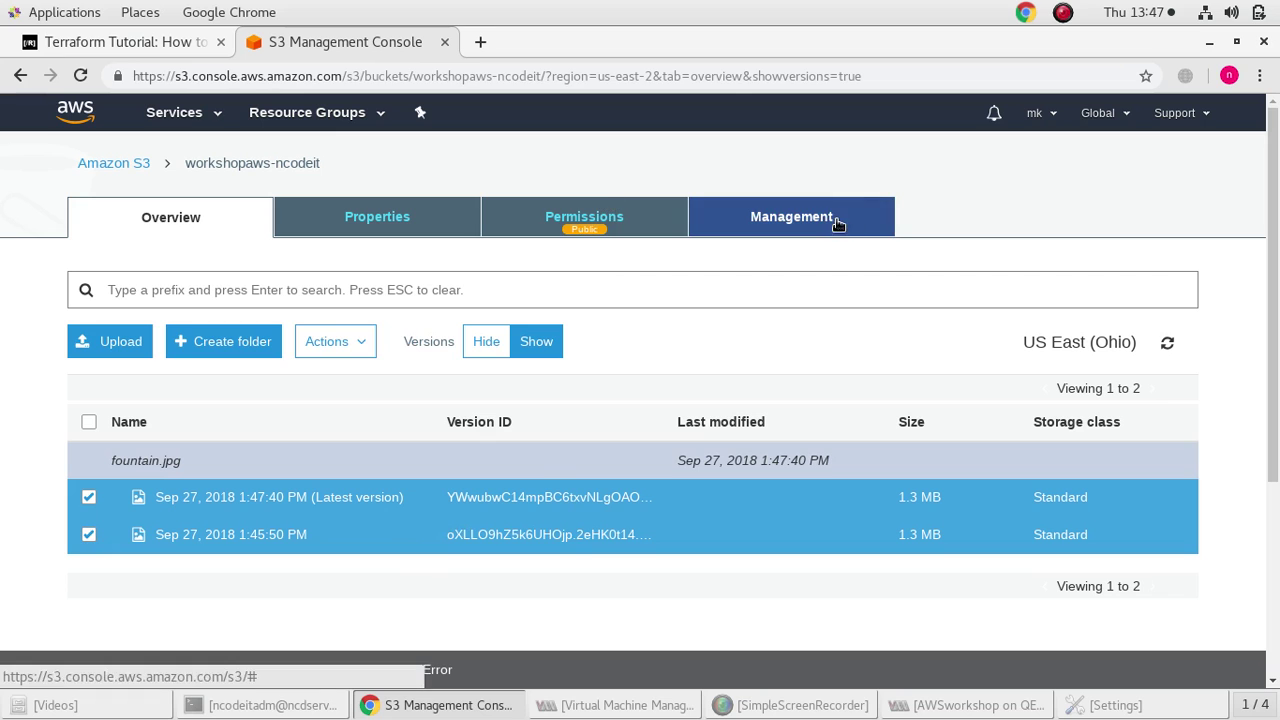
{"action": "left_click", "coordinate": [744, 219]}
Start a new lifecycle rule named 'life rule'
{"action": "left_click", "coordinate": [143, 343]}
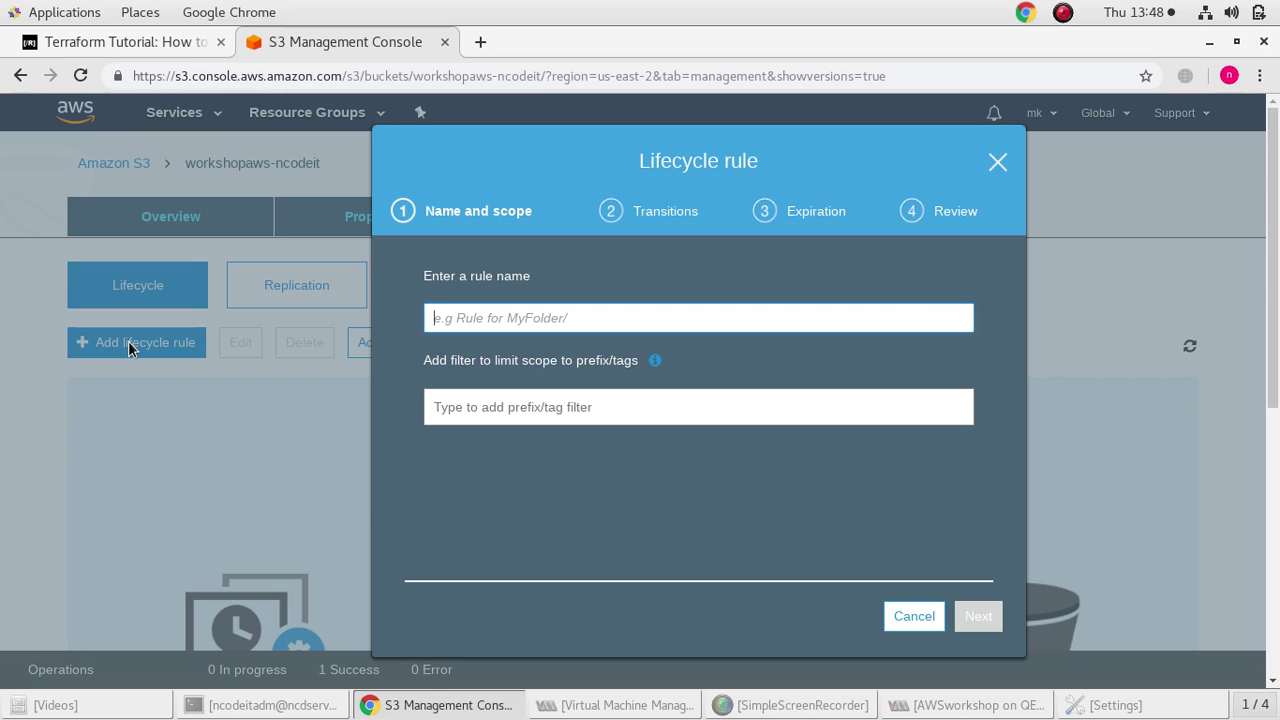
{"action": "left_click", "coordinate": [897, 320]}
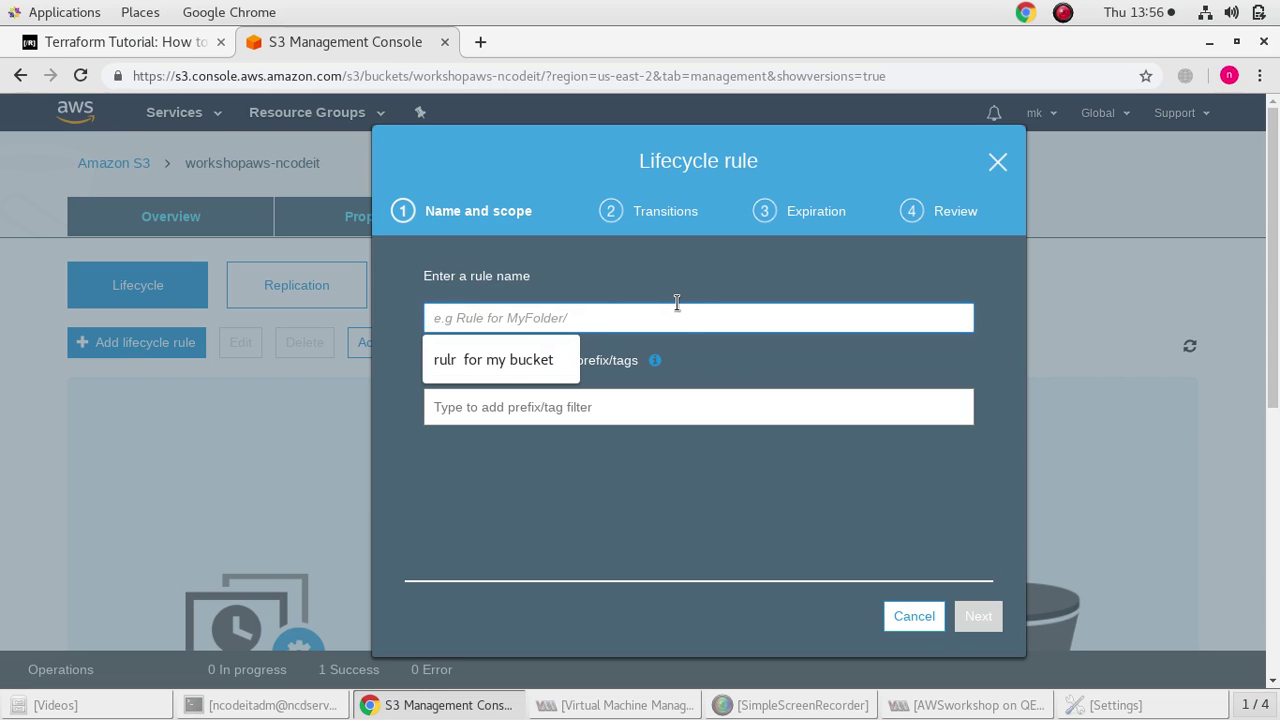
{"action": "type", "text": "life"}
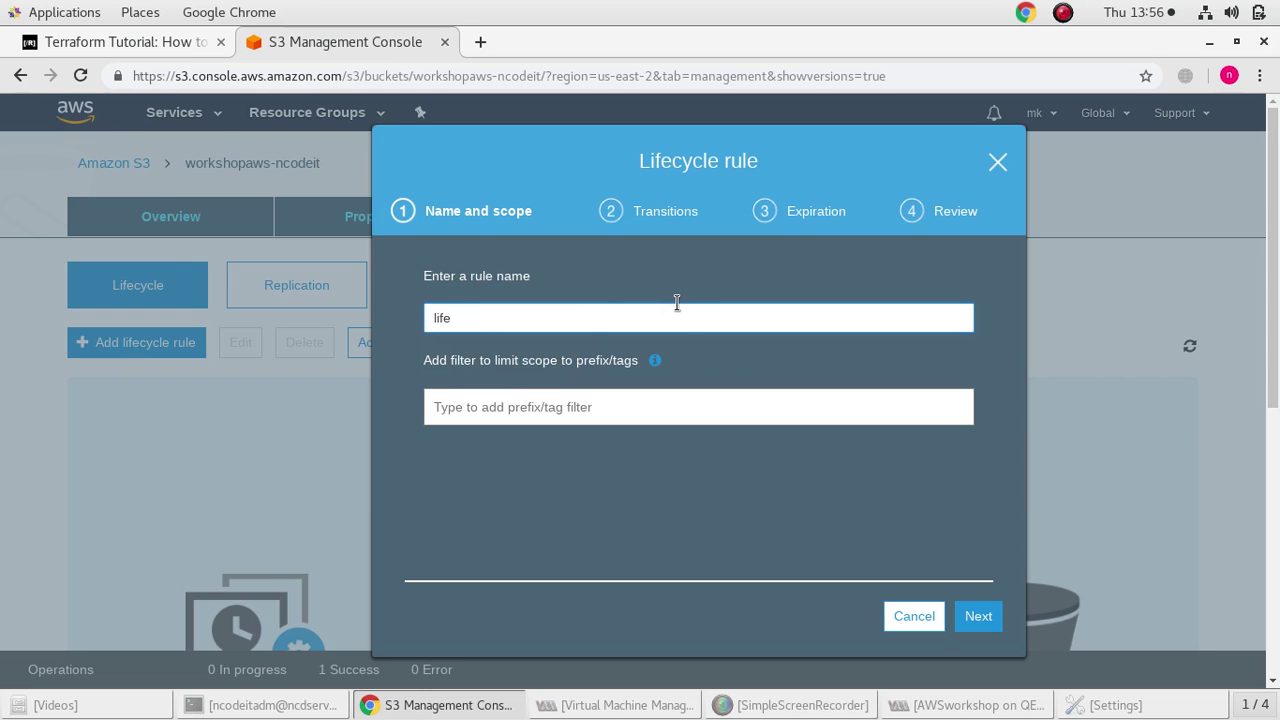
{"action": "type", "text": " rulw"}
{"action": "key", "text": "BackSpace"}
{"action": "type", "text": "e"}
{"action": "left_click", "coordinate": [968, 625]}
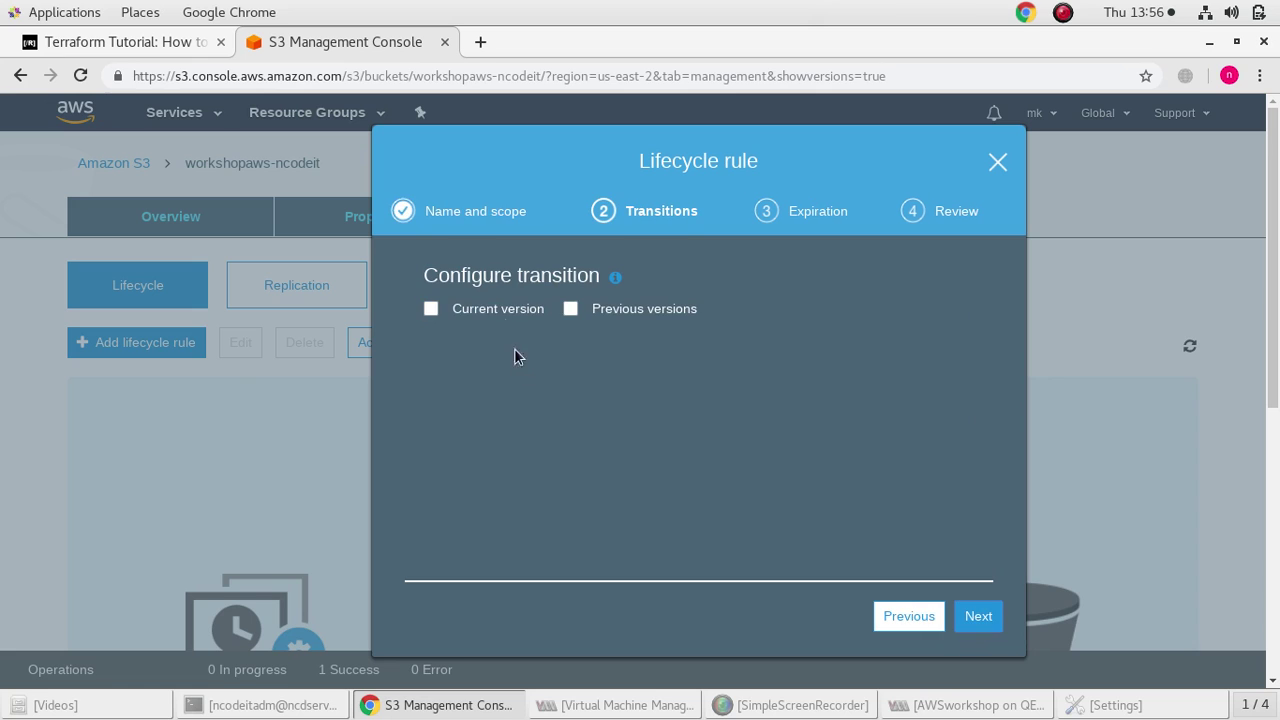
Enable current and previous version transitions and 365-day expiration, then save the rule
{"action": "left_click", "coordinate": [570, 310]}
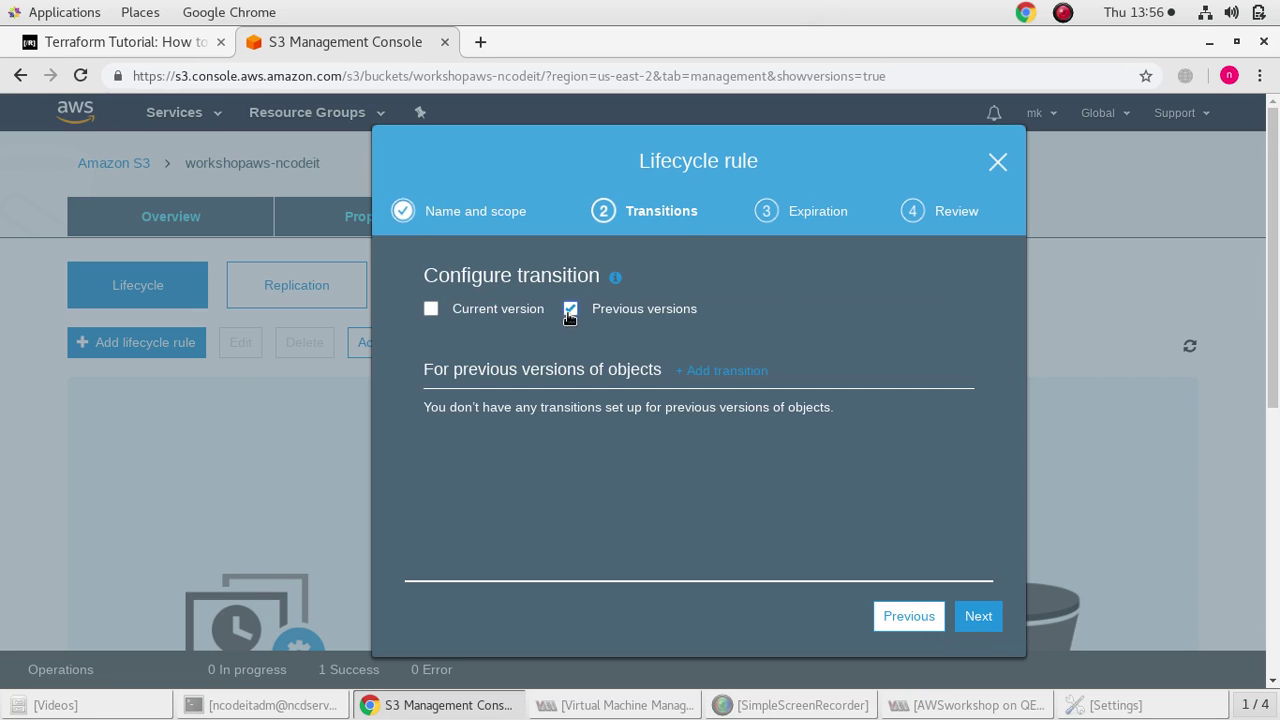
{"action": "left_click", "coordinate": [431, 309]}
{"action": "left_click", "coordinate": [970, 616]}
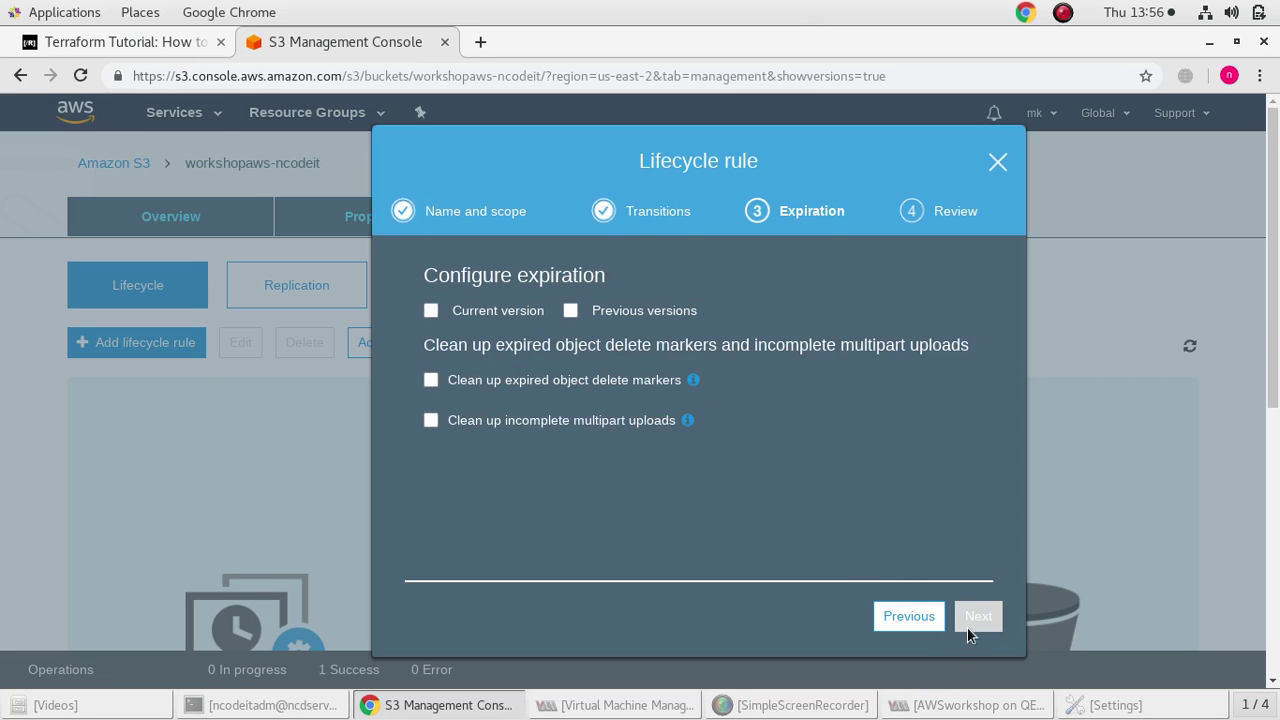
{"action": "left_click", "coordinate": [431, 310]}
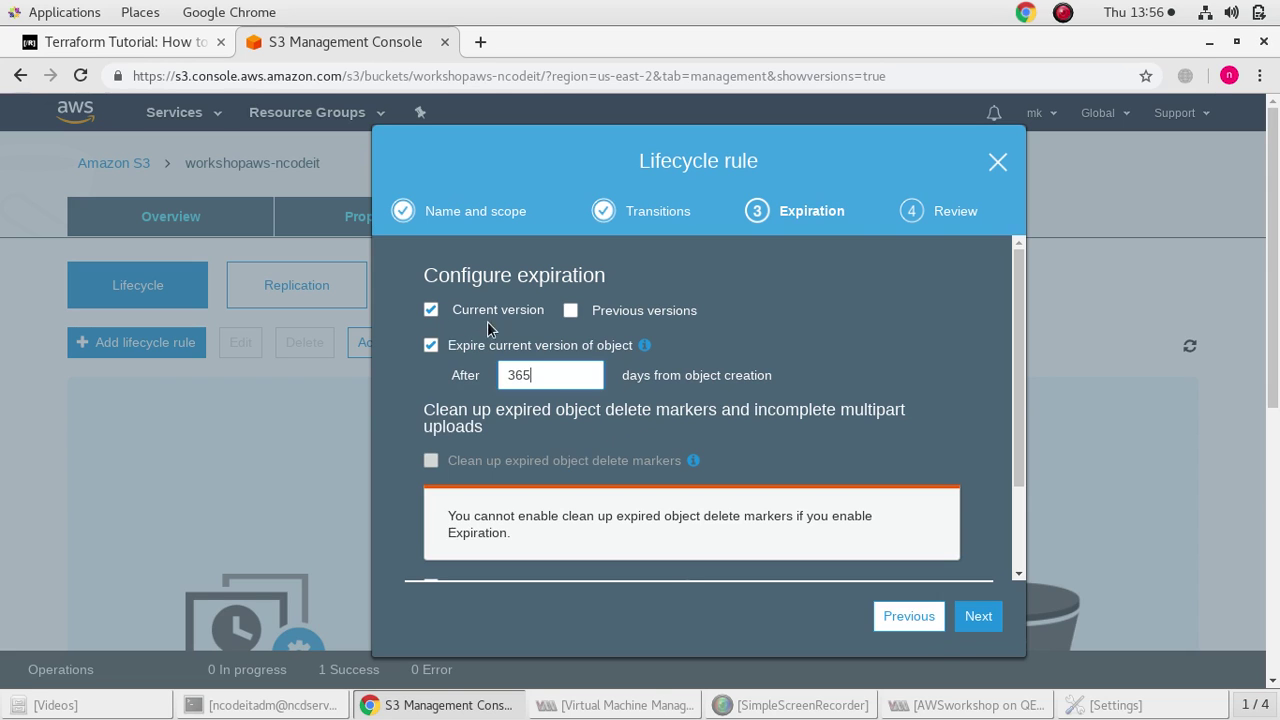
{"action": "left_click", "coordinate": [570, 311]}
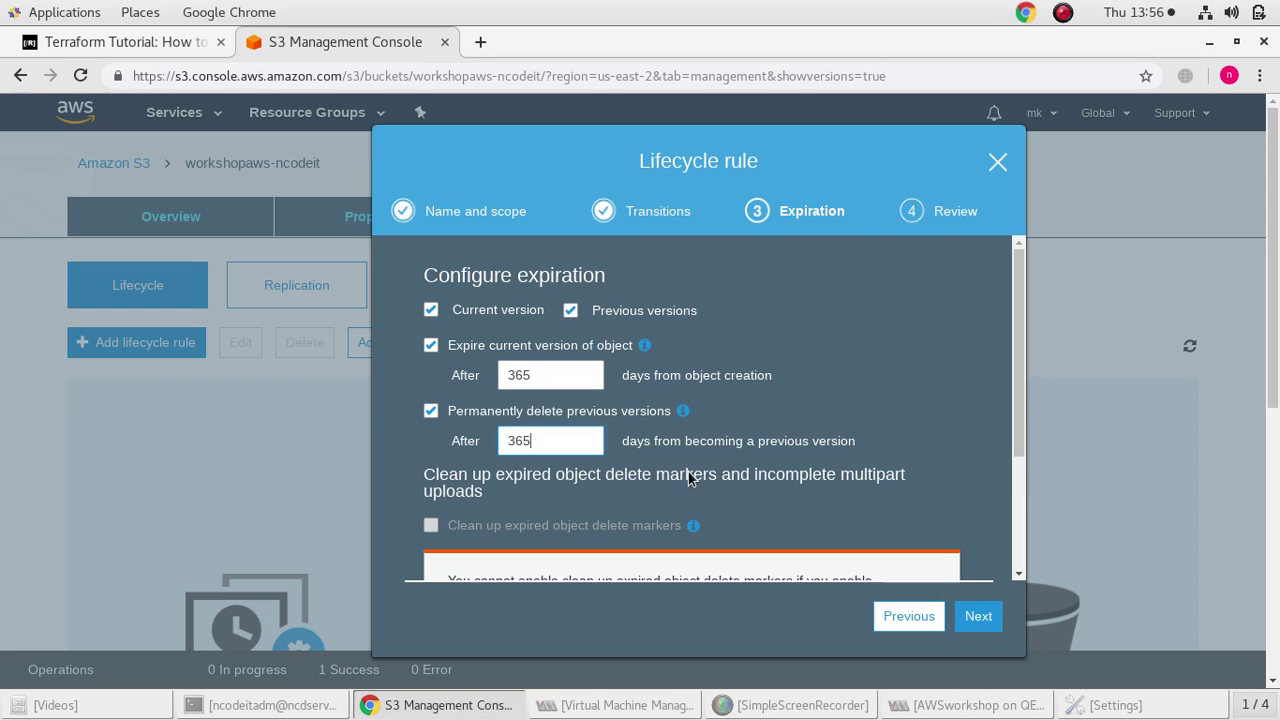
{"action": "left_click", "coordinate": [976, 615]}
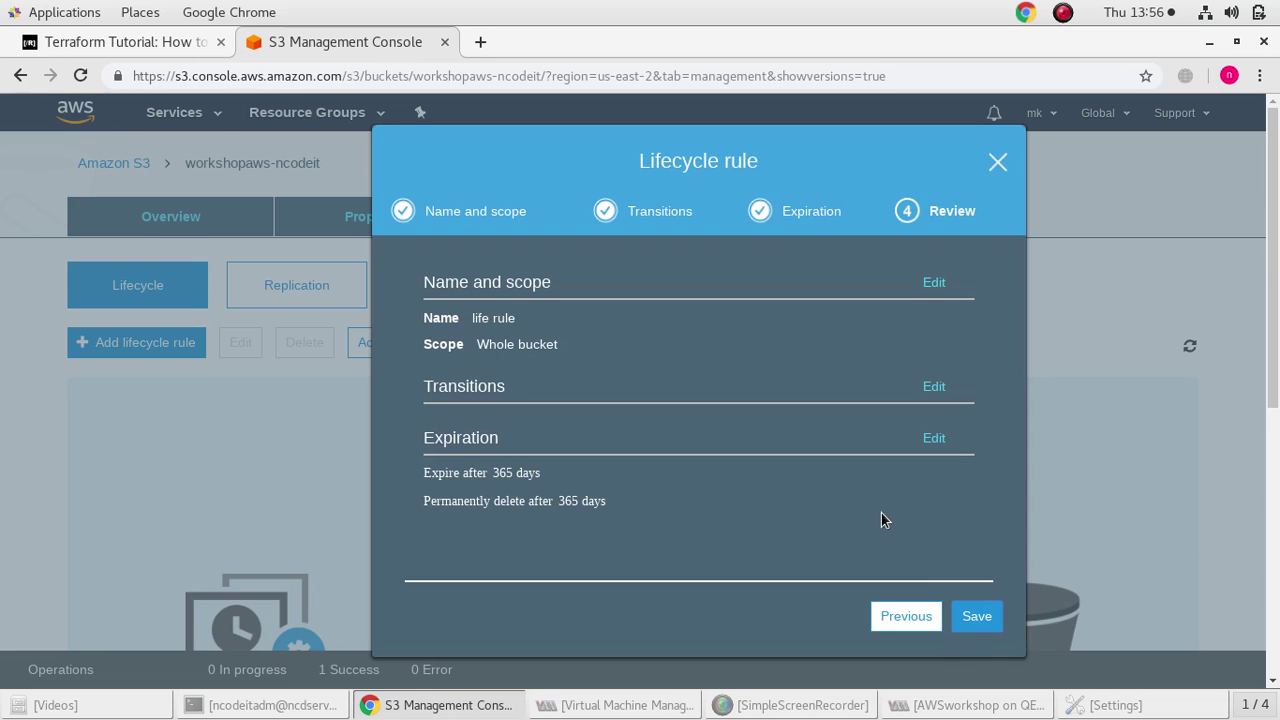
{"action": "left_click", "coordinate": [976, 615]}
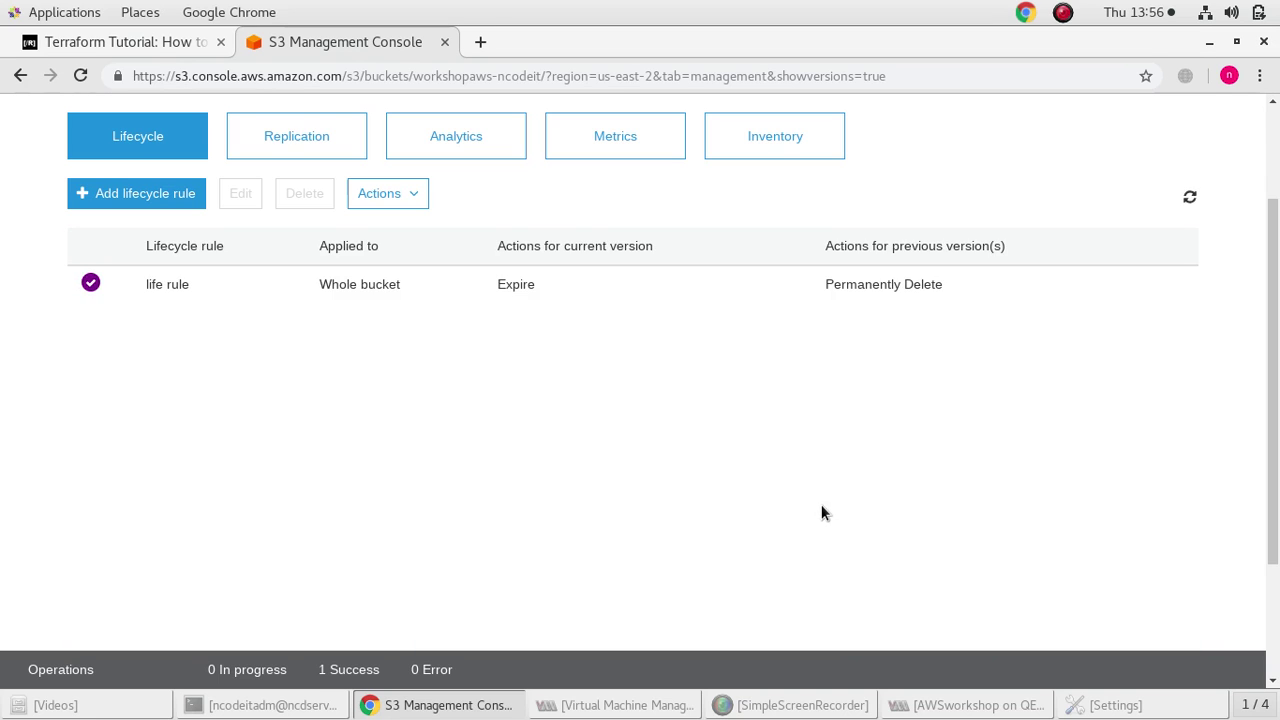
{"action": "scroll", "coordinate": [705, 495], "scroll_direction": "up", "scroll_amount": 3}
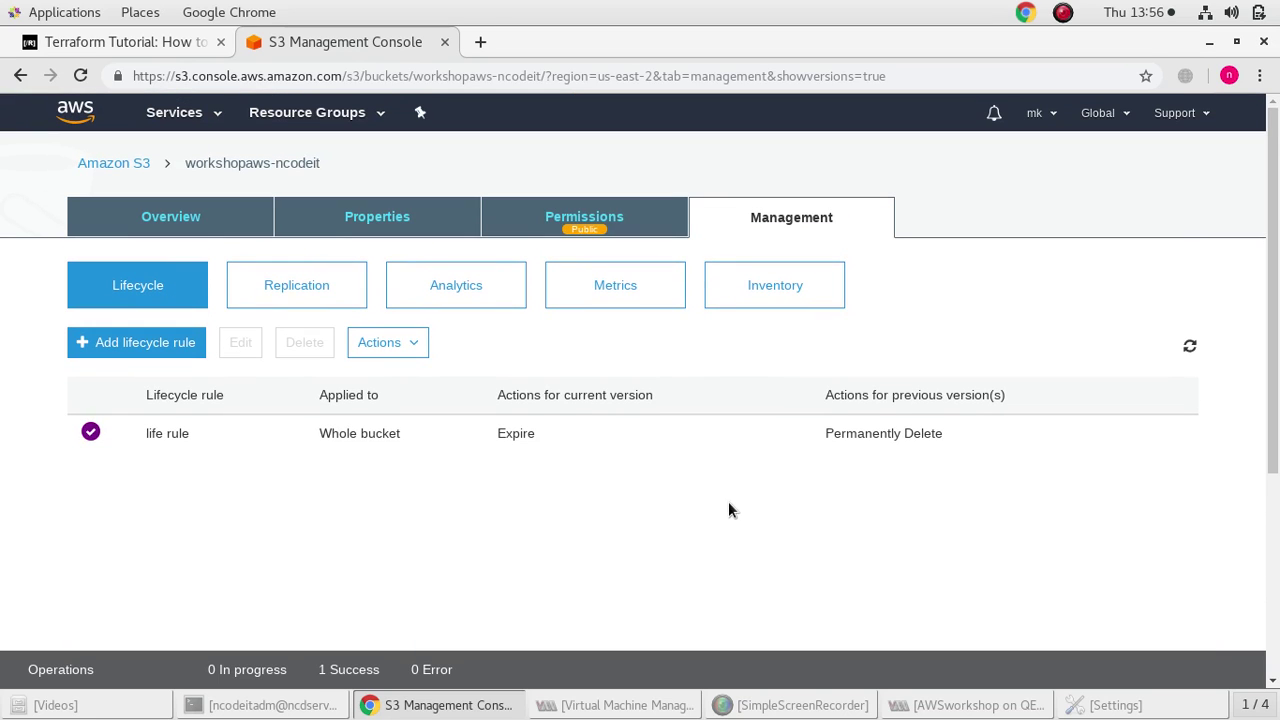
Check bucket permissions, confirm 'life rule' under lifecycle rules, and bring up the AWS Services list
{"action": "scroll", "coordinate": [606, 430], "scroll_direction": "down", "scroll_amount": 1}
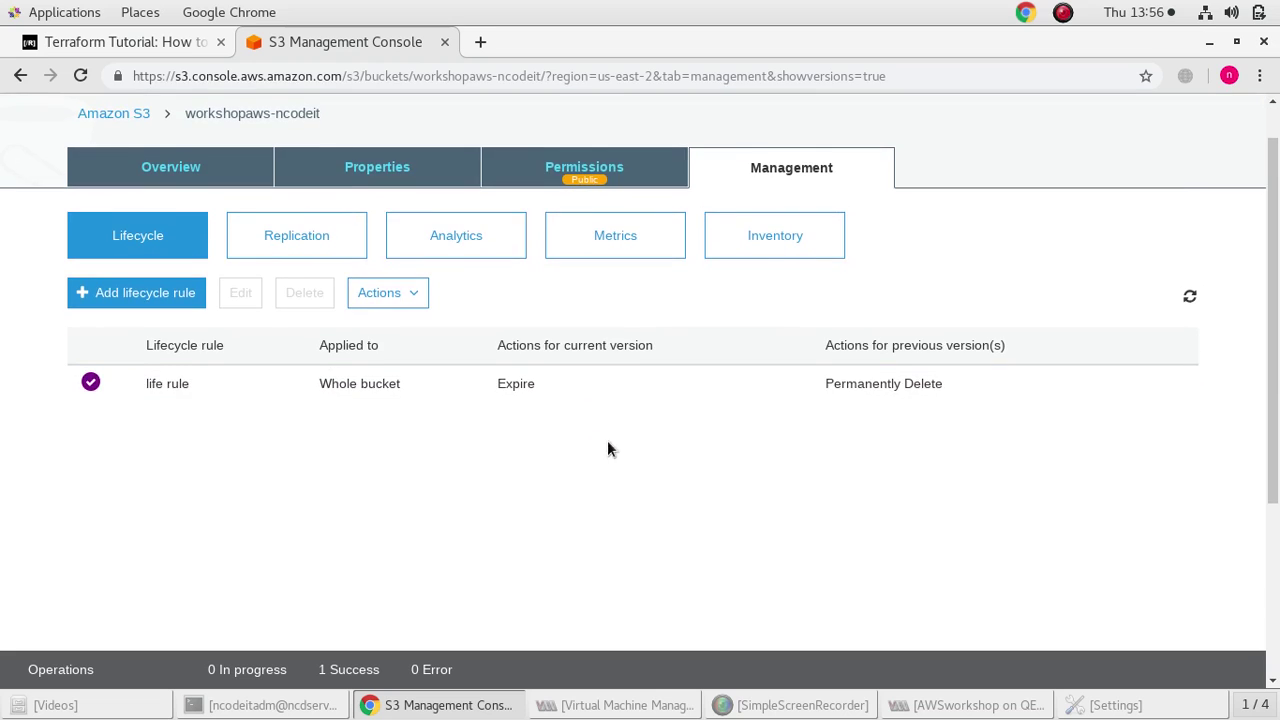
{"action": "scroll", "coordinate": [631, 468], "scroll_direction": "up", "scroll_amount": 1}
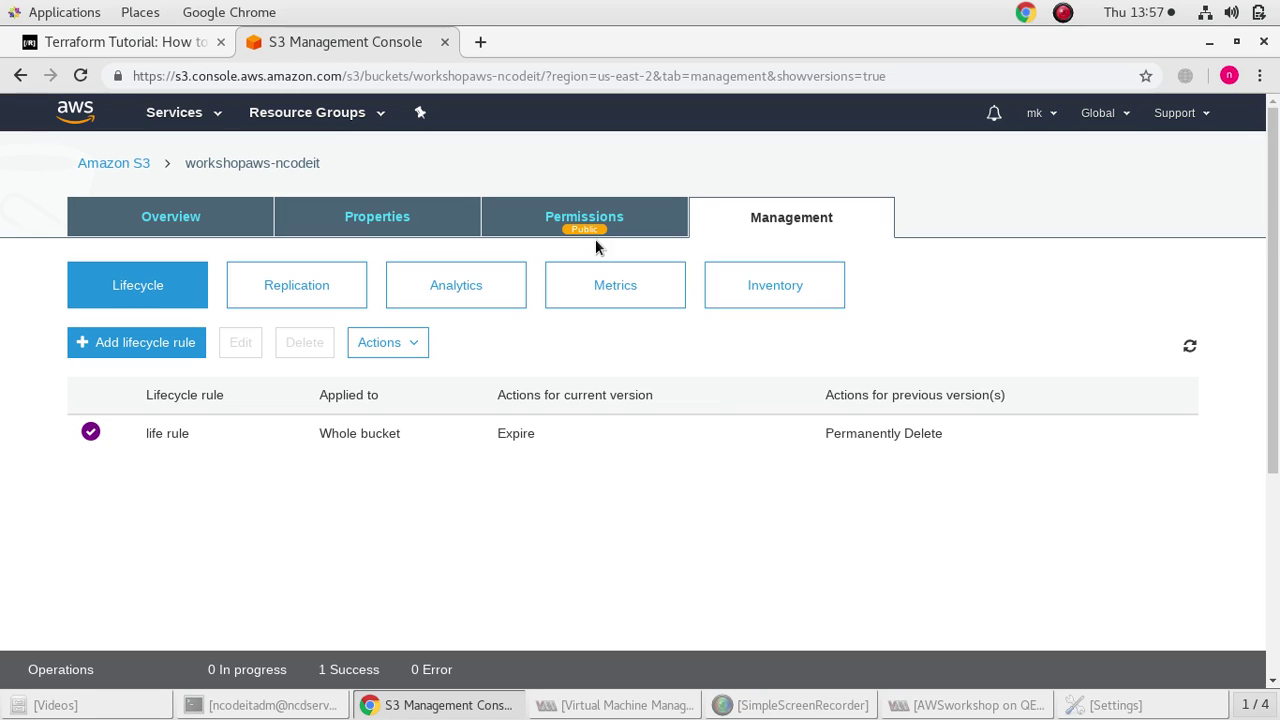
{"action": "scroll", "coordinate": [611, 450], "scroll_direction": "down", "scroll_amount": 2}
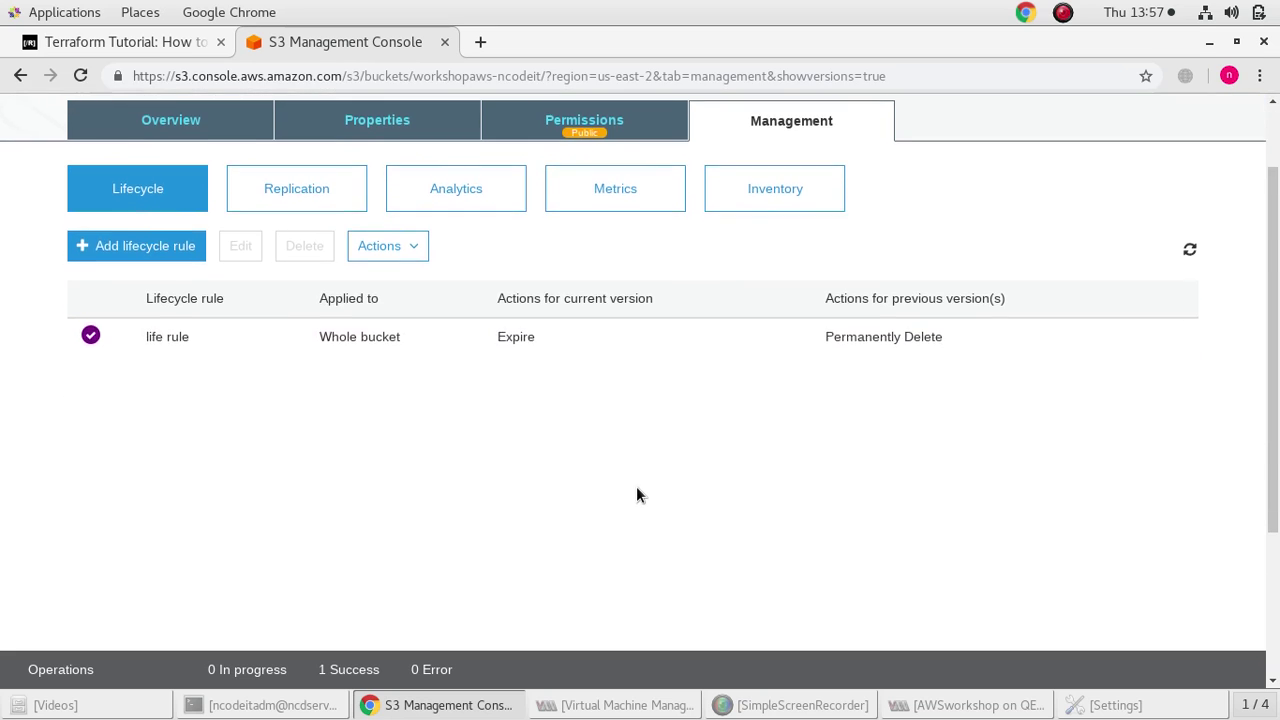
{"action": "scroll", "coordinate": [636, 486], "scroll_direction": "up", "scroll_amount": 2}
{"action": "left_click", "coordinate": [631, 222]}
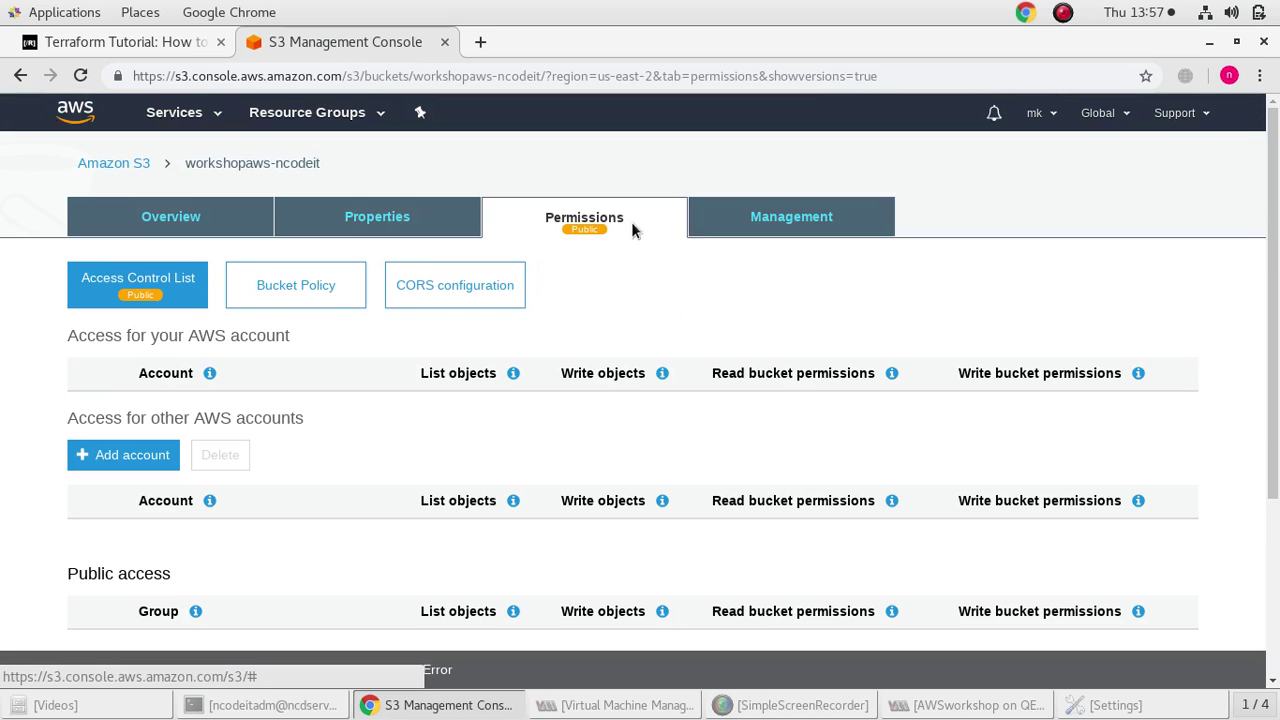
{"action": "left_click", "coordinate": [774, 222]}
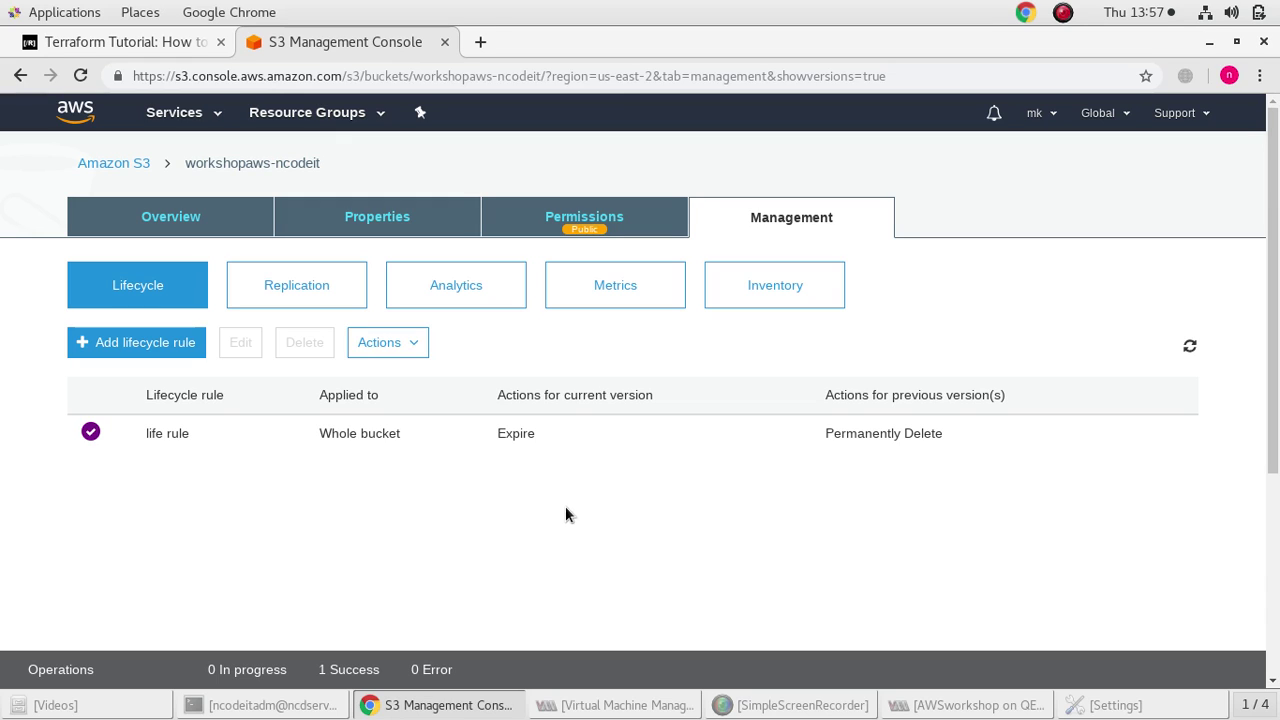
{"action": "left_click", "coordinate": [172, 112]}
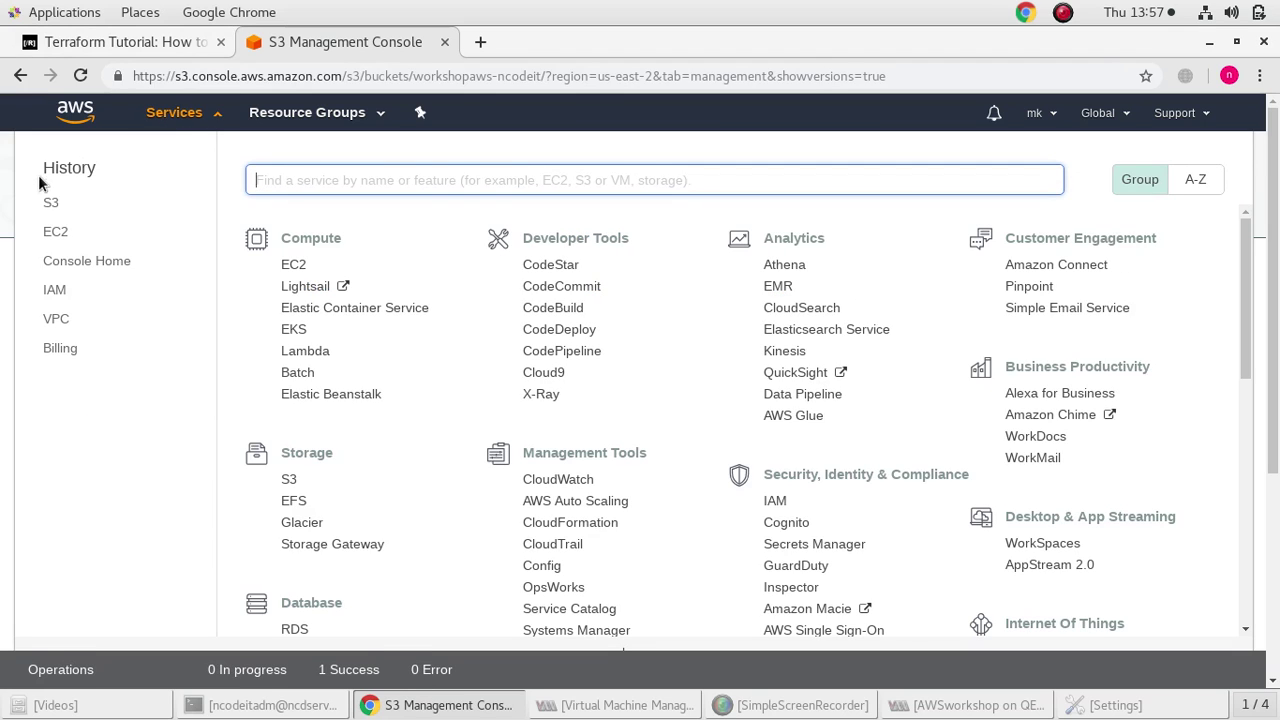
Go to IAM Users and start adding a user named murali
{"action": "left_click", "coordinate": [55, 292]}
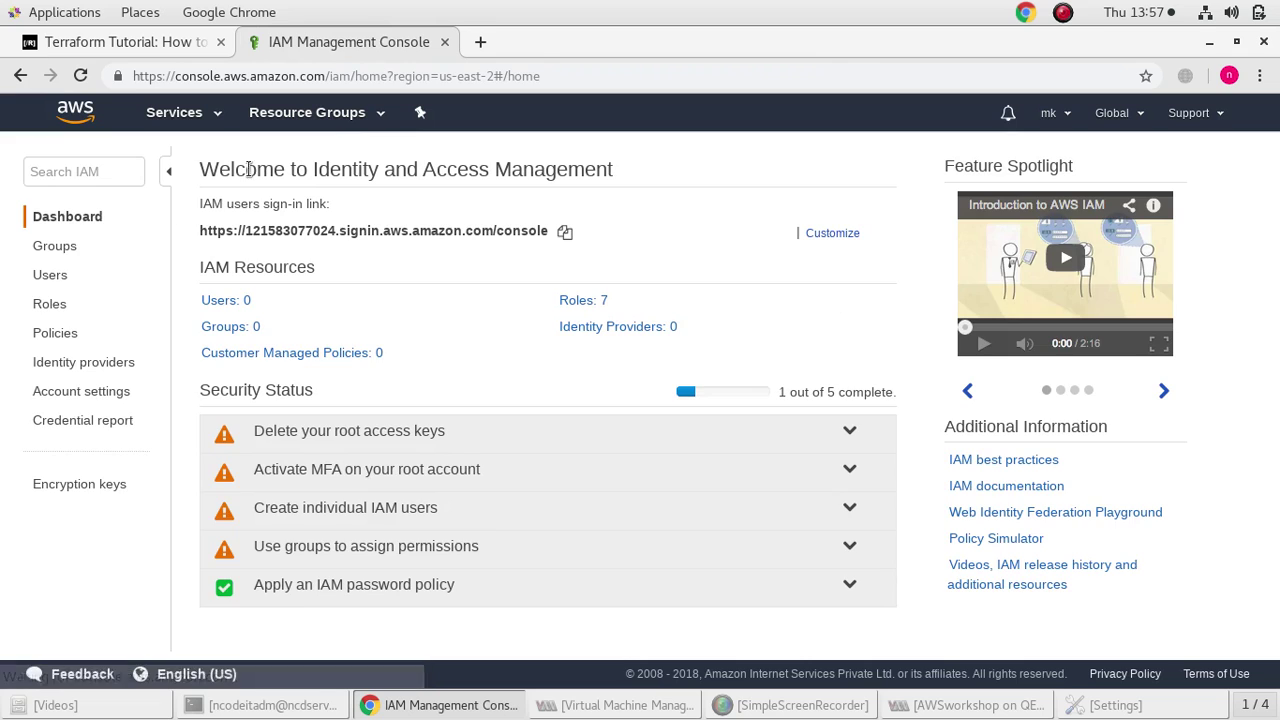
{"action": "left_click", "coordinate": [38, 275]}
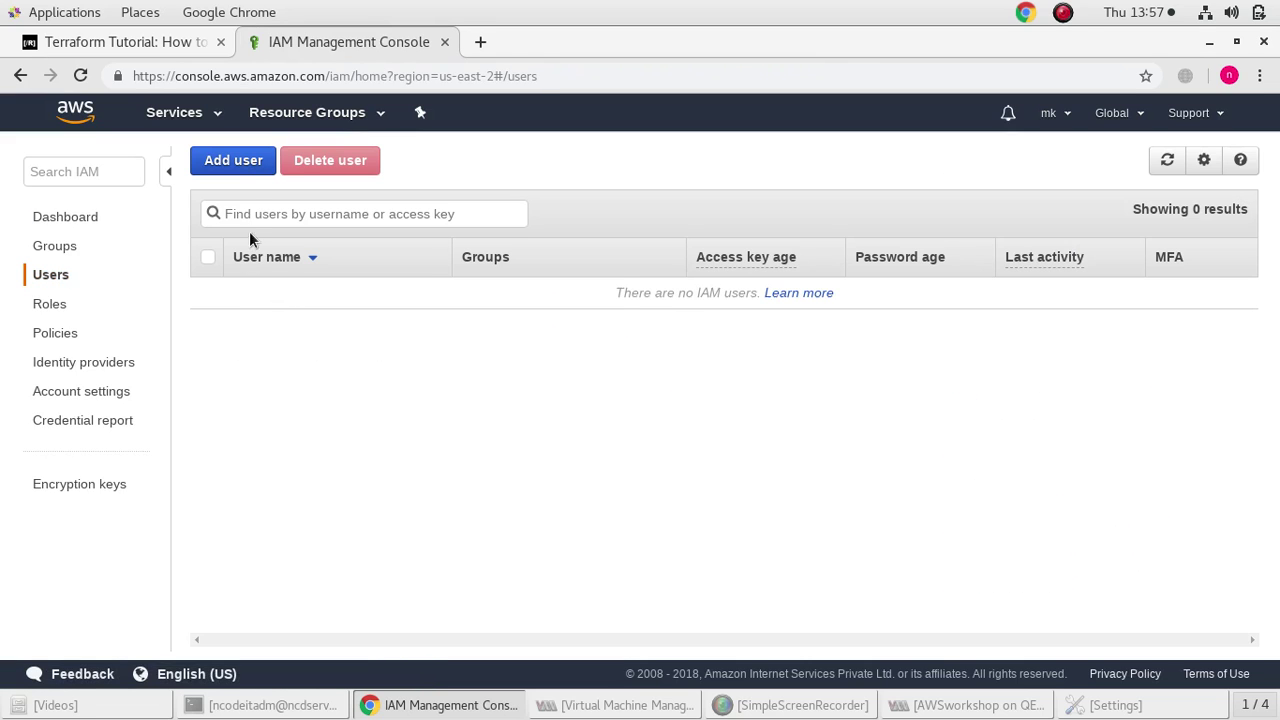
{"action": "left_click", "coordinate": [228, 164]}
{"action": "left_click", "coordinate": [516, 316]}
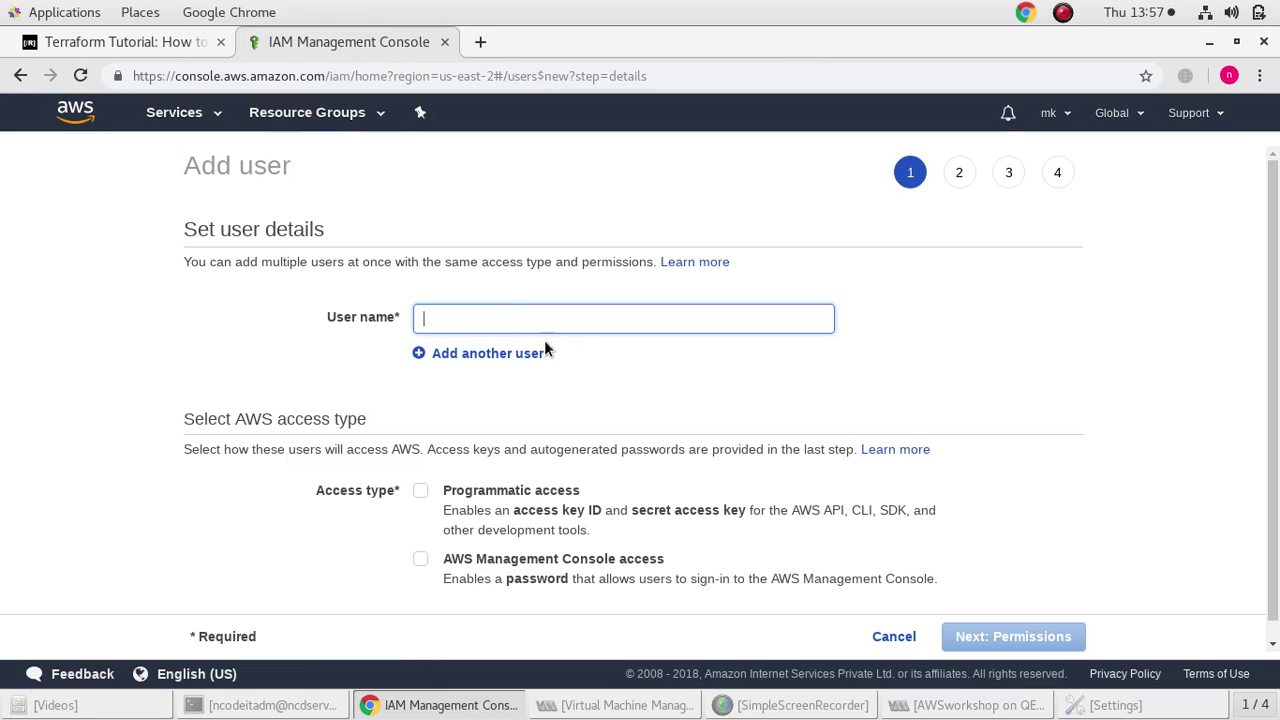
{"action": "type", "text": "mural"}
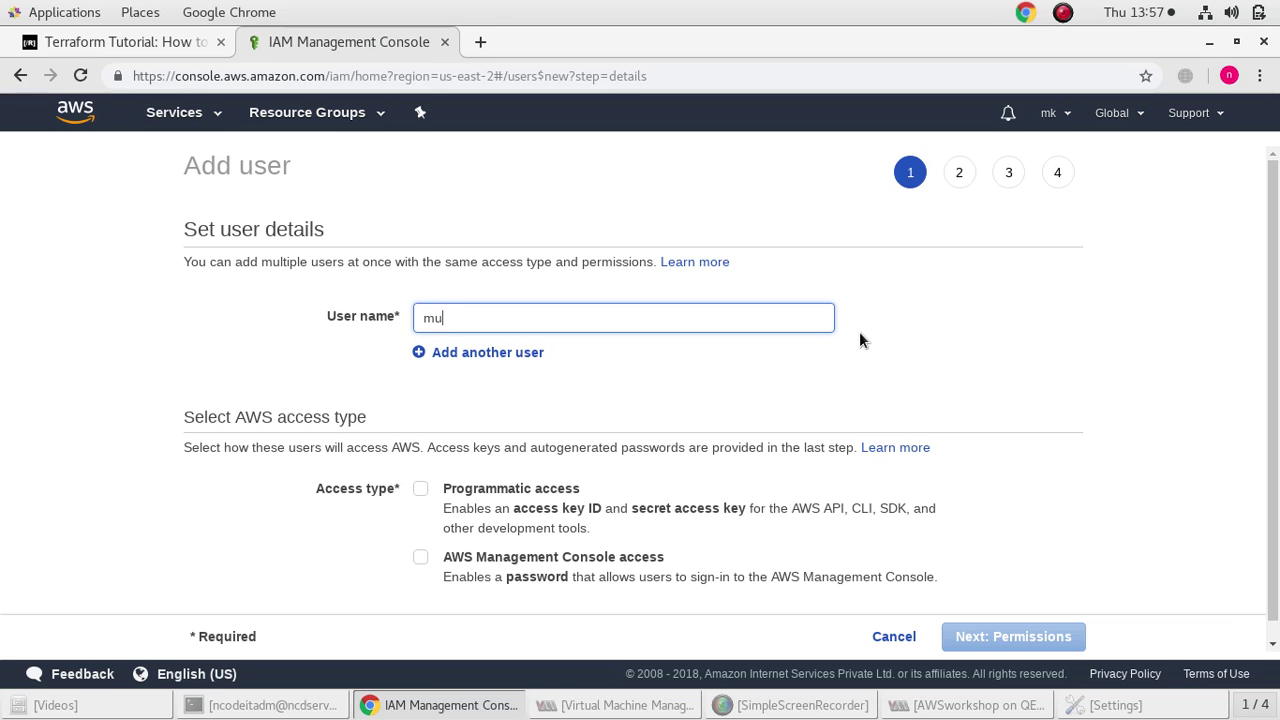
{"action": "left_click", "coordinate": [859, 331]}
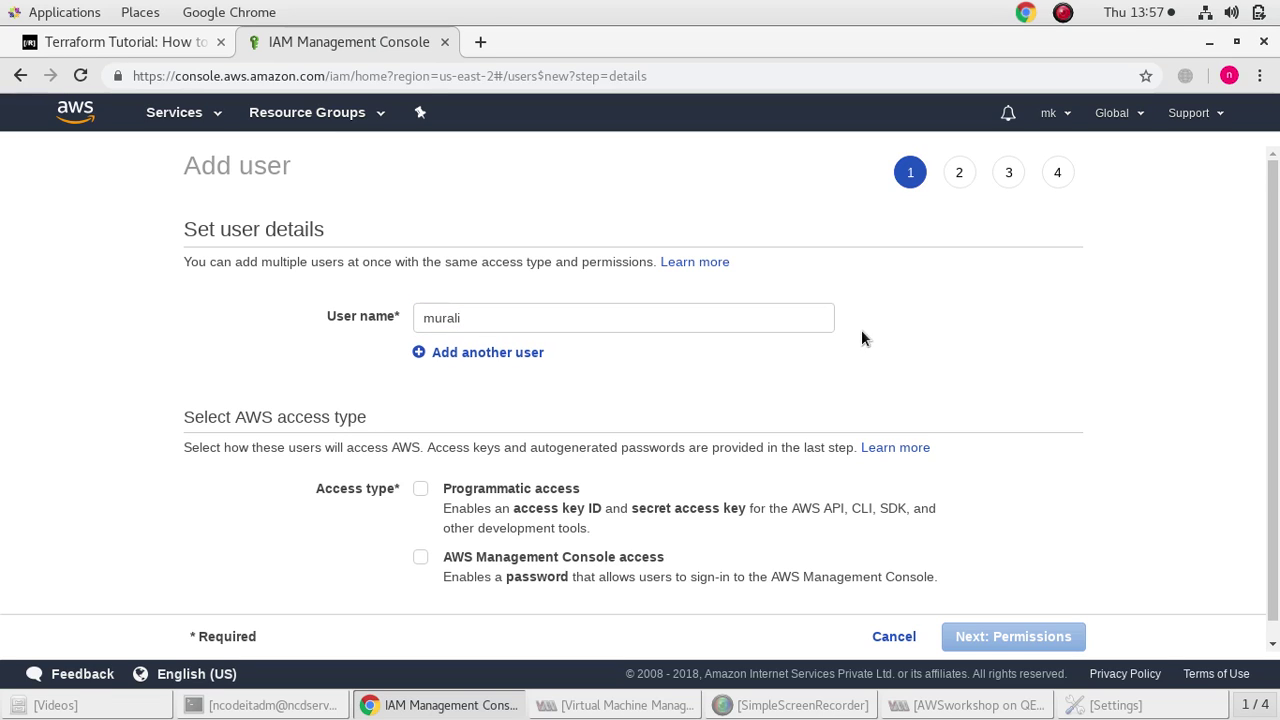
Give murali programmatic and console access with a custom password
{"action": "scroll", "coordinate": [327, 525], "scroll_direction": "down", "scroll_amount": 1}
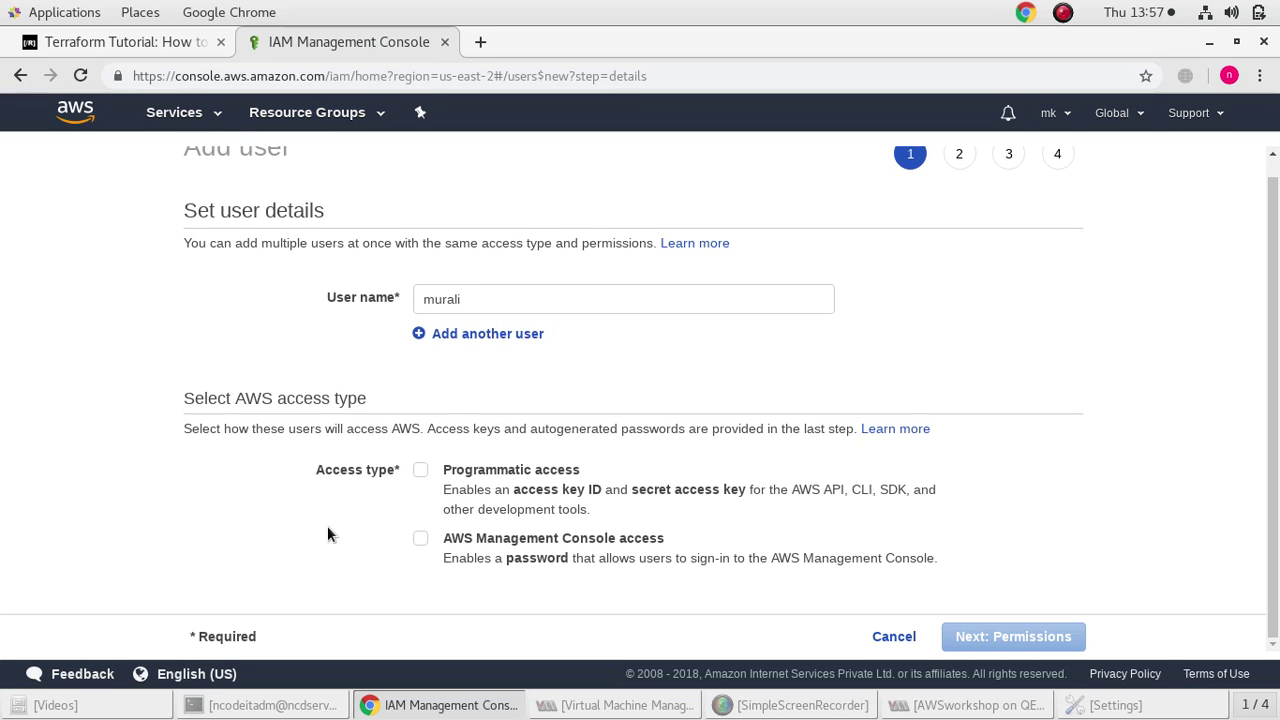
{"action": "left_click", "coordinate": [433, 471]}
{"action": "left_click", "coordinate": [421, 539]}
{"action": "scroll", "coordinate": [445, 530], "scroll_direction": "down", "scroll_amount": 3}
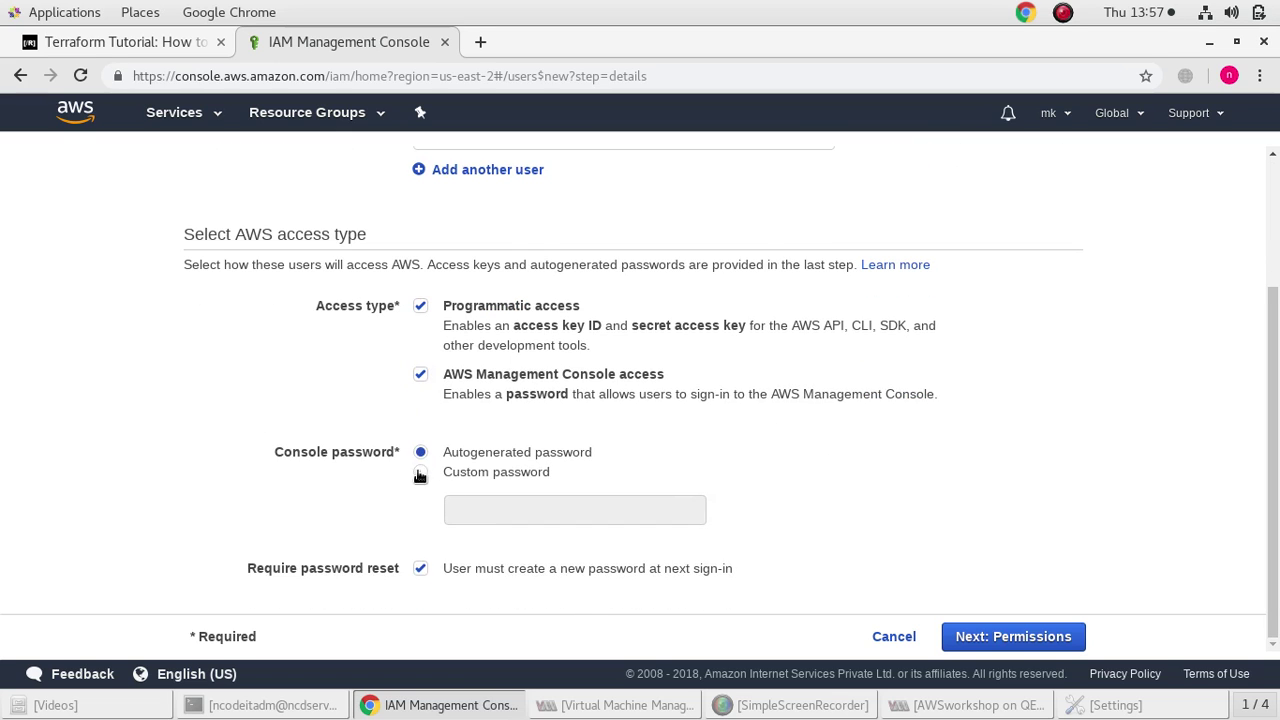
{"action": "left_click", "coordinate": [420, 472]}
{"action": "left_click", "coordinate": [477, 508]}
{"action": "type", "text": "••••••••••"}
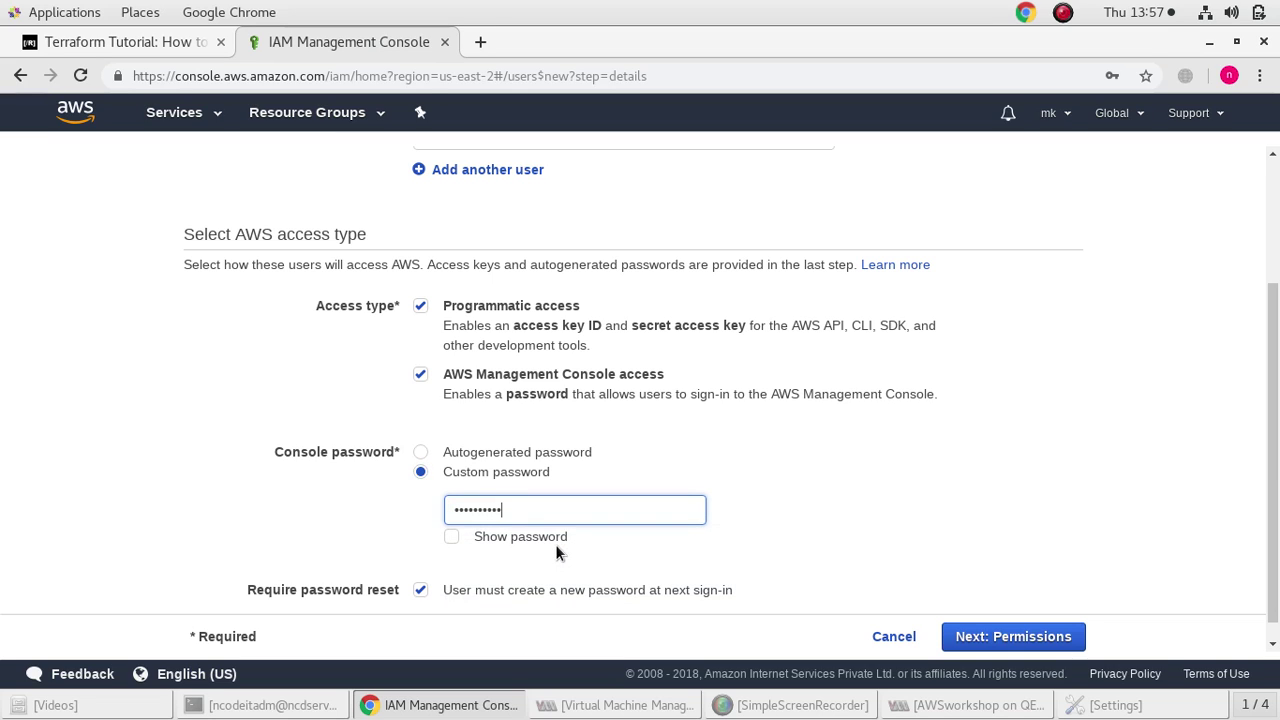
{"action": "left_click", "coordinate": [478, 538]}
{"action": "scroll", "coordinate": [800, 600], "scroll_direction": "down", "scroll_amount": 1}
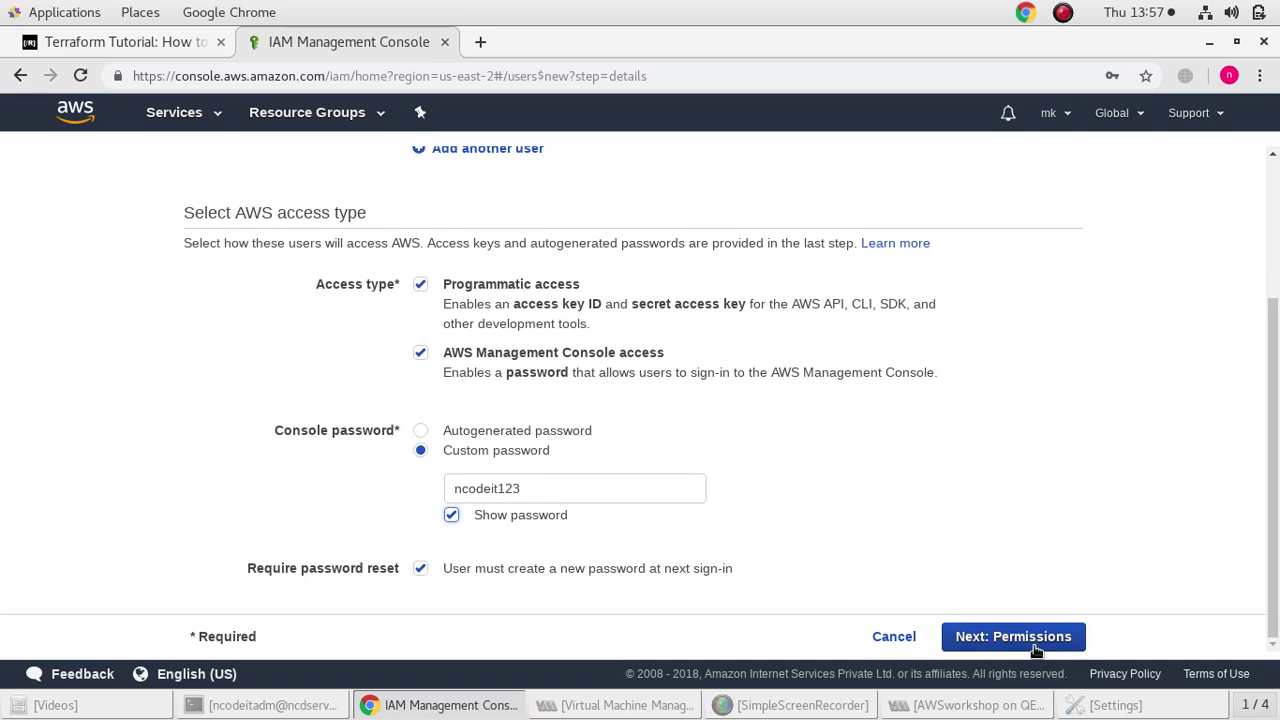
Skip permissions, review and create the user murali, then close the confirmation
{"action": "left_click", "coordinate": [1033, 637]}
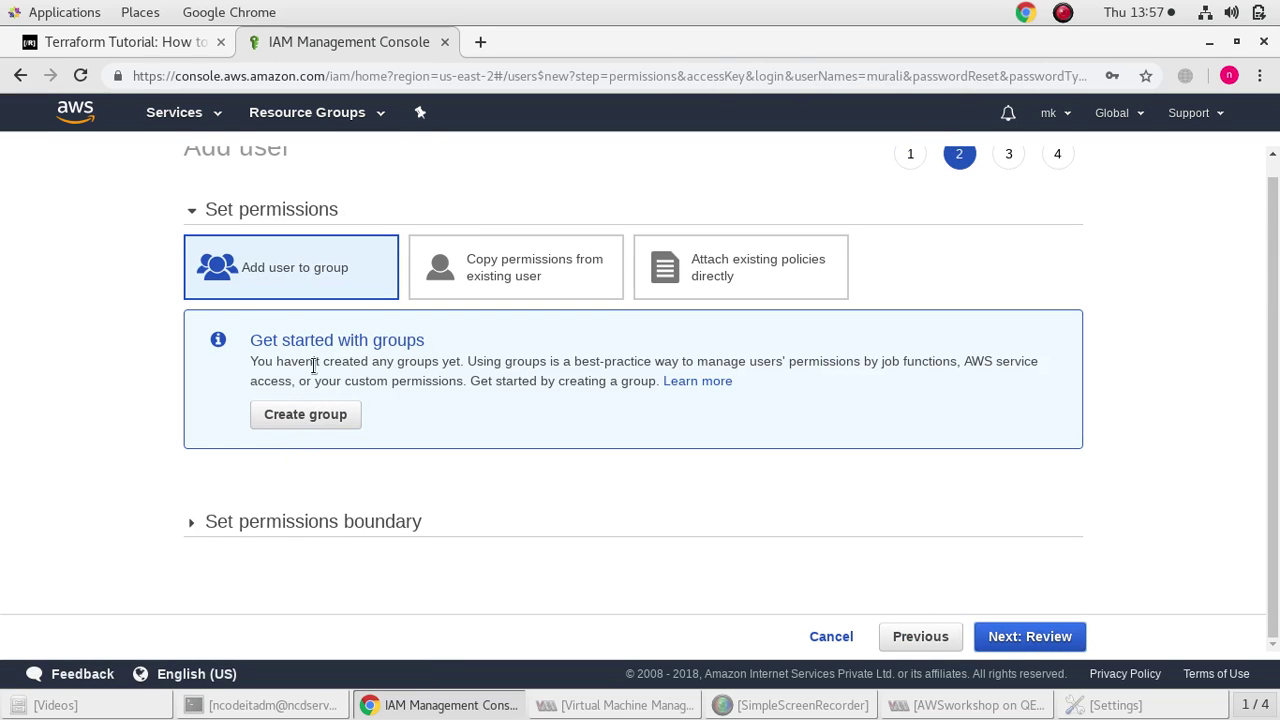
{"action": "scroll", "coordinate": [313, 366], "scroll_direction": "up", "scroll_amount": 1}
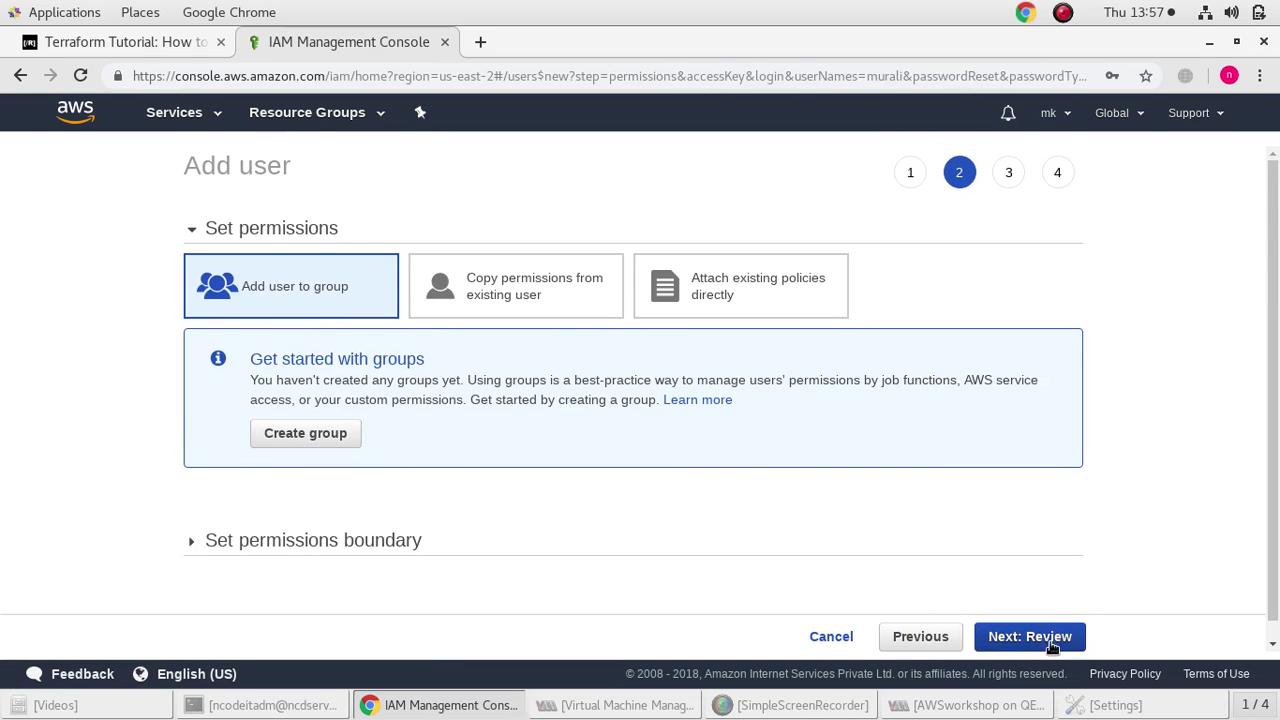
{"action": "left_click", "coordinate": [1050, 645]}
{"action": "left_click", "coordinate": [1049, 642]}
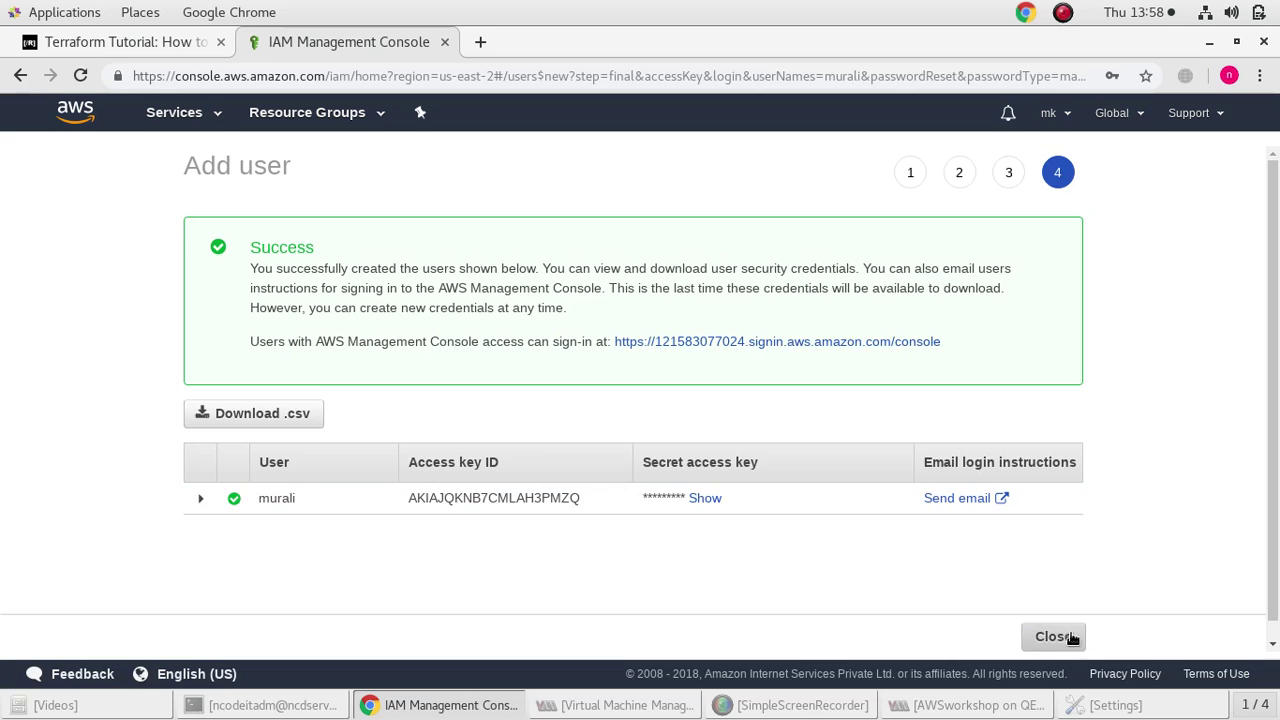
{"action": "left_click", "coordinate": [1053, 636]}
Start adding users rk and ramya with programmatic access
{"action": "left_click", "coordinate": [238, 164]}
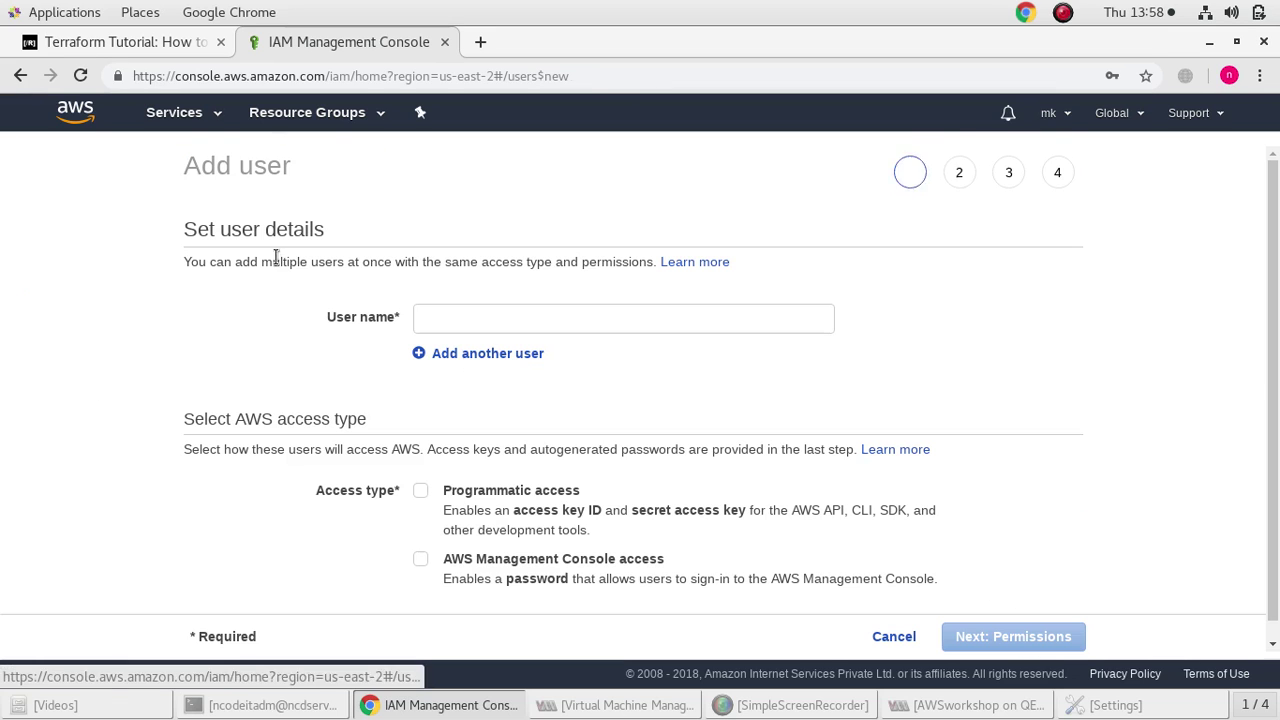
{"action": "left_click", "coordinate": [596, 316]}
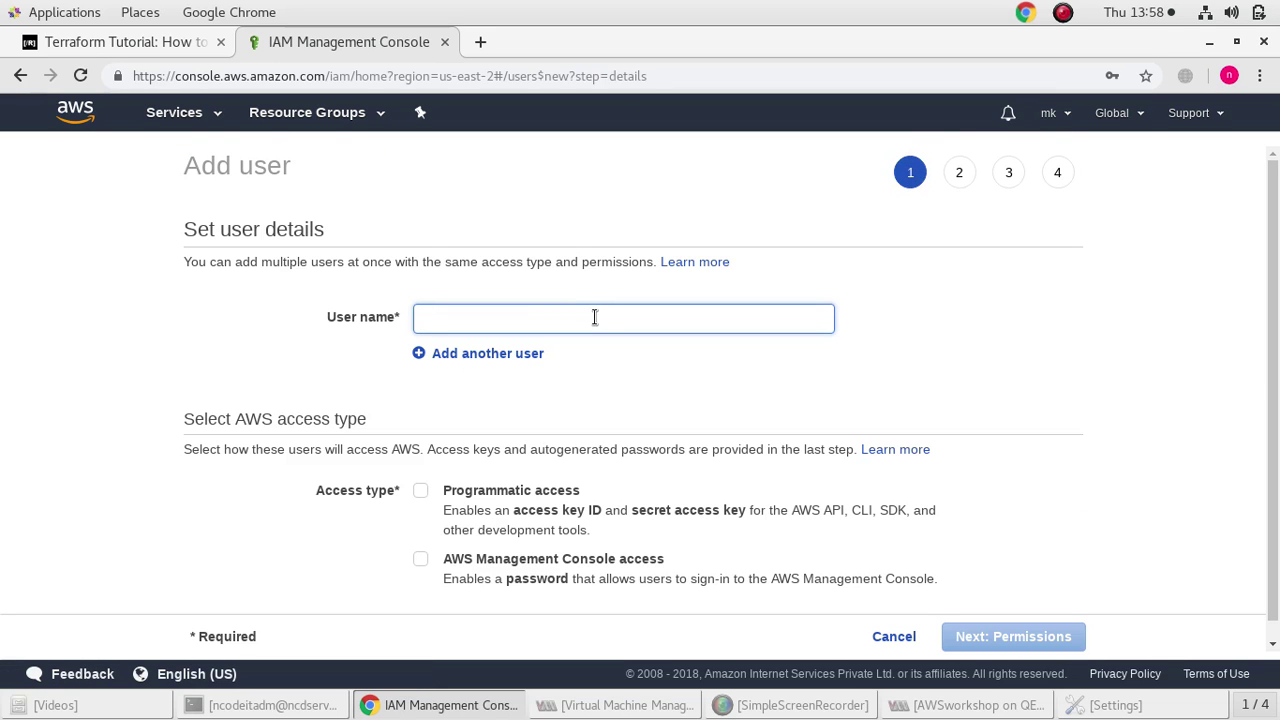
{"action": "type", "text": "rk"}
{"action": "scroll", "coordinate": [593, 414], "scroll_direction": "down", "scroll_amount": 1}
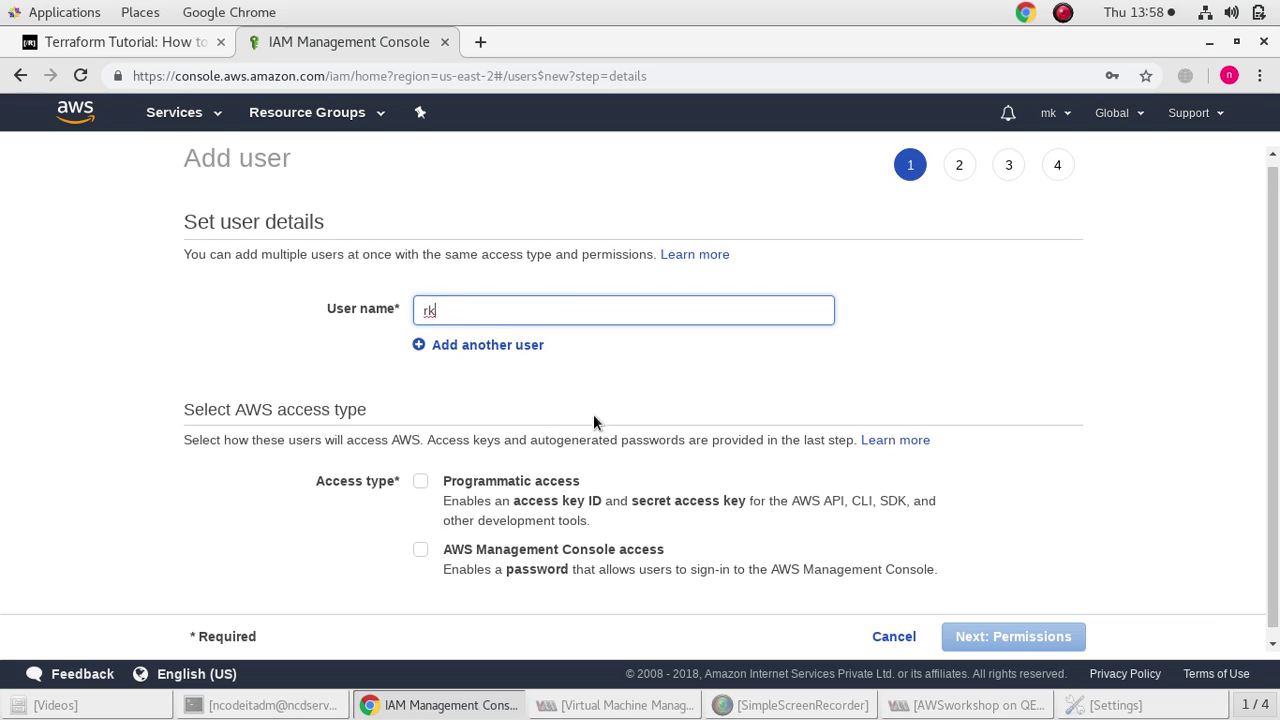
{"action": "left_click", "coordinate": [419, 471]}
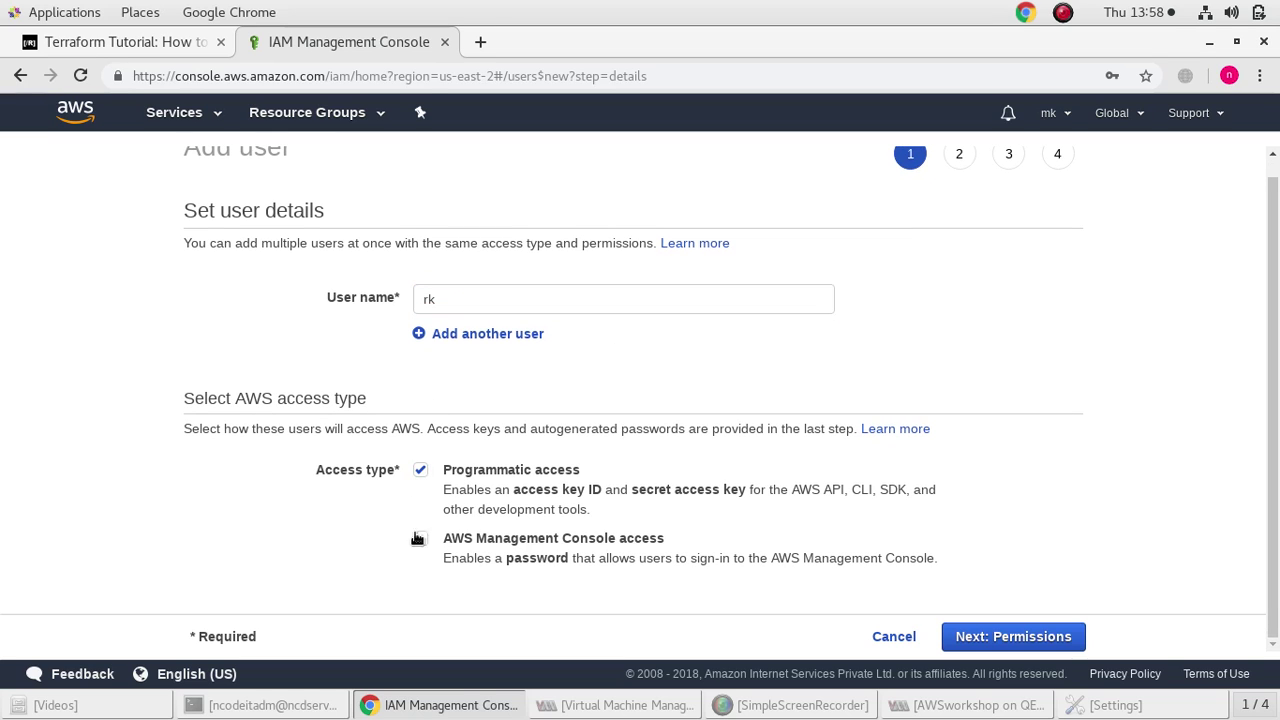
{"action": "left_click", "coordinate": [422, 336]}
{"action": "type", "text": "ram"}
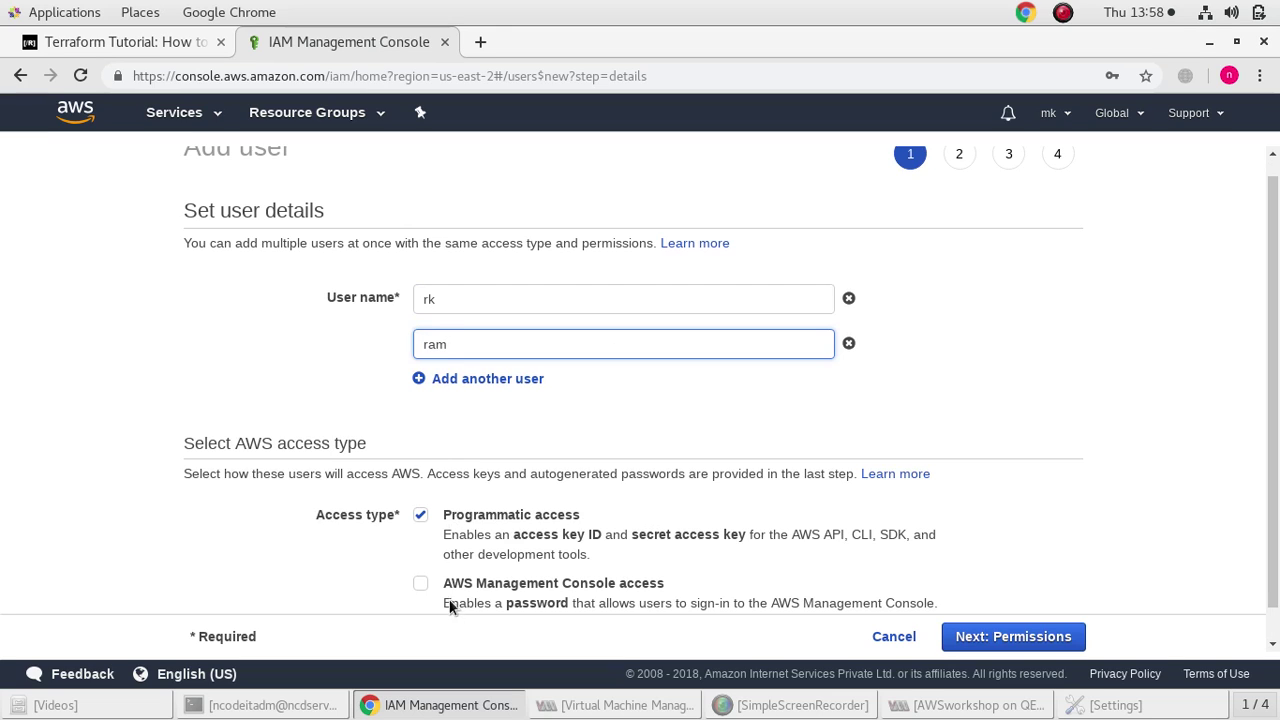
{"action": "type", "text": "ya"}
Give rk and ramya console access with a custom password, then review and create them
{"action": "scroll", "coordinate": [445, 480], "scroll_direction": "down", "scroll_amount": 1}
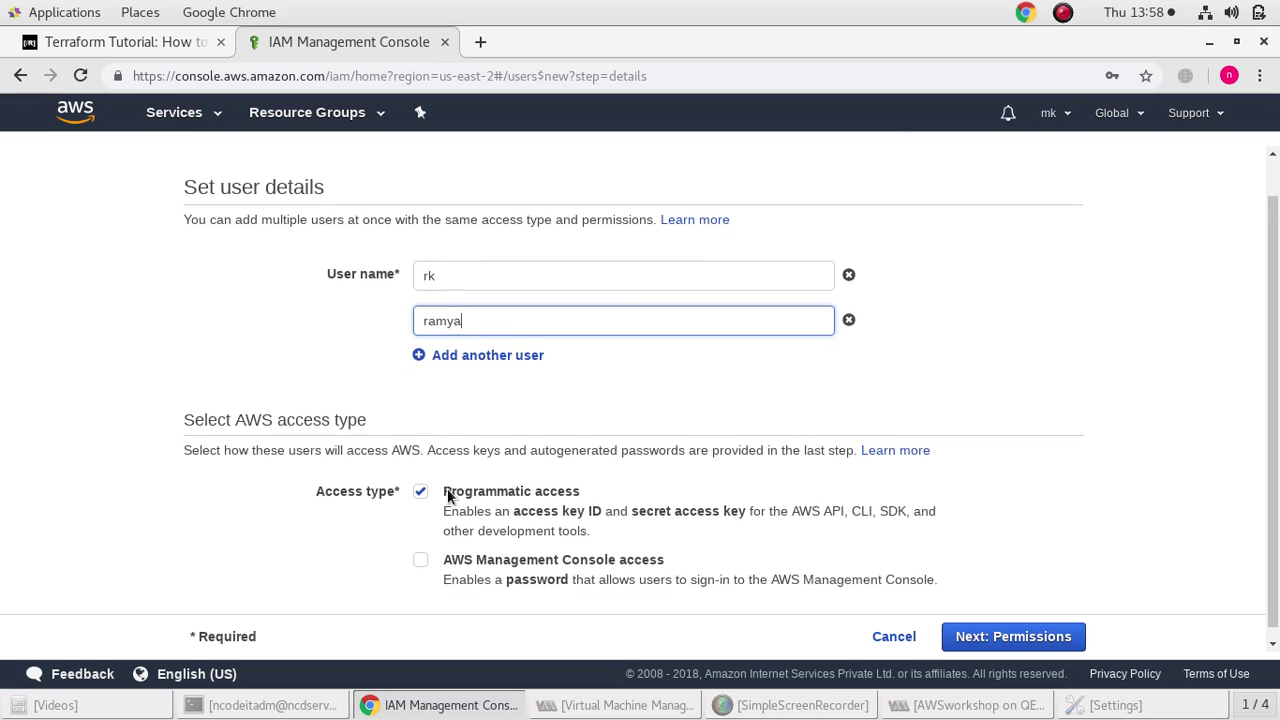
{"action": "left_click", "coordinate": [424, 549]}
{"action": "scroll", "coordinate": [470, 571], "scroll_direction": "down", "scroll_amount": 3}
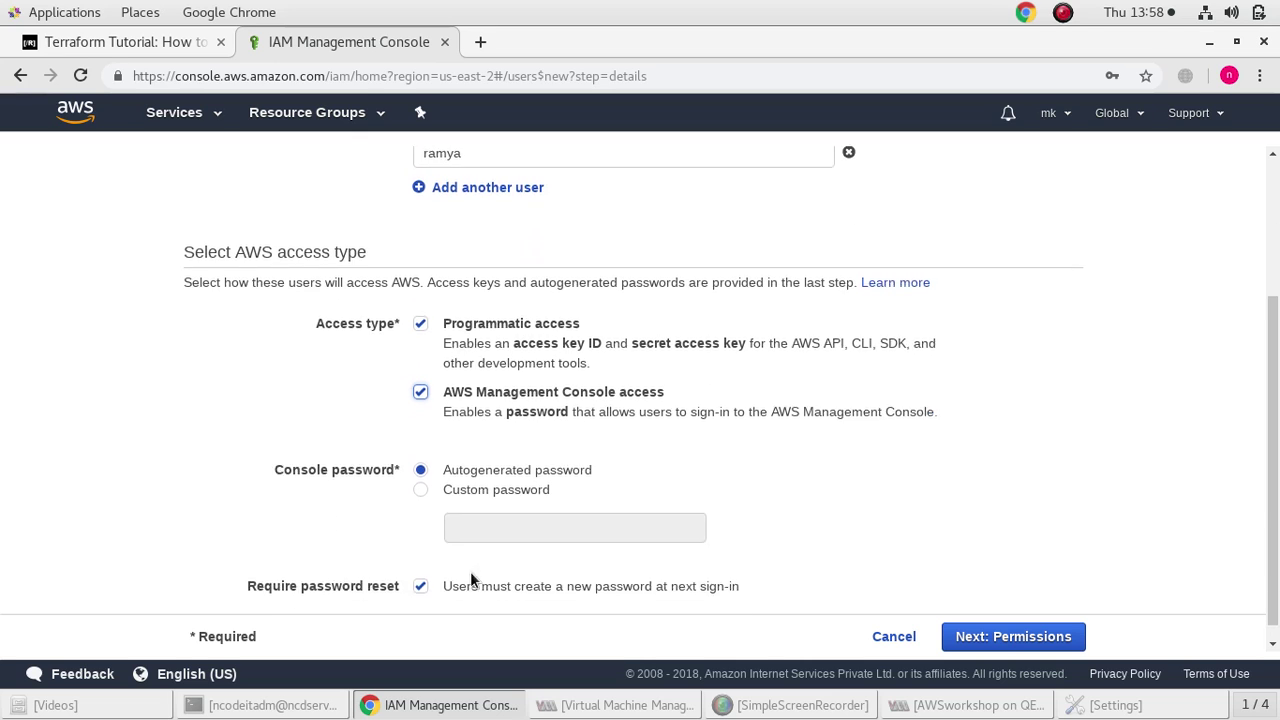
{"action": "left_click", "coordinate": [463, 475]}
{"action": "left_click", "coordinate": [483, 507]}
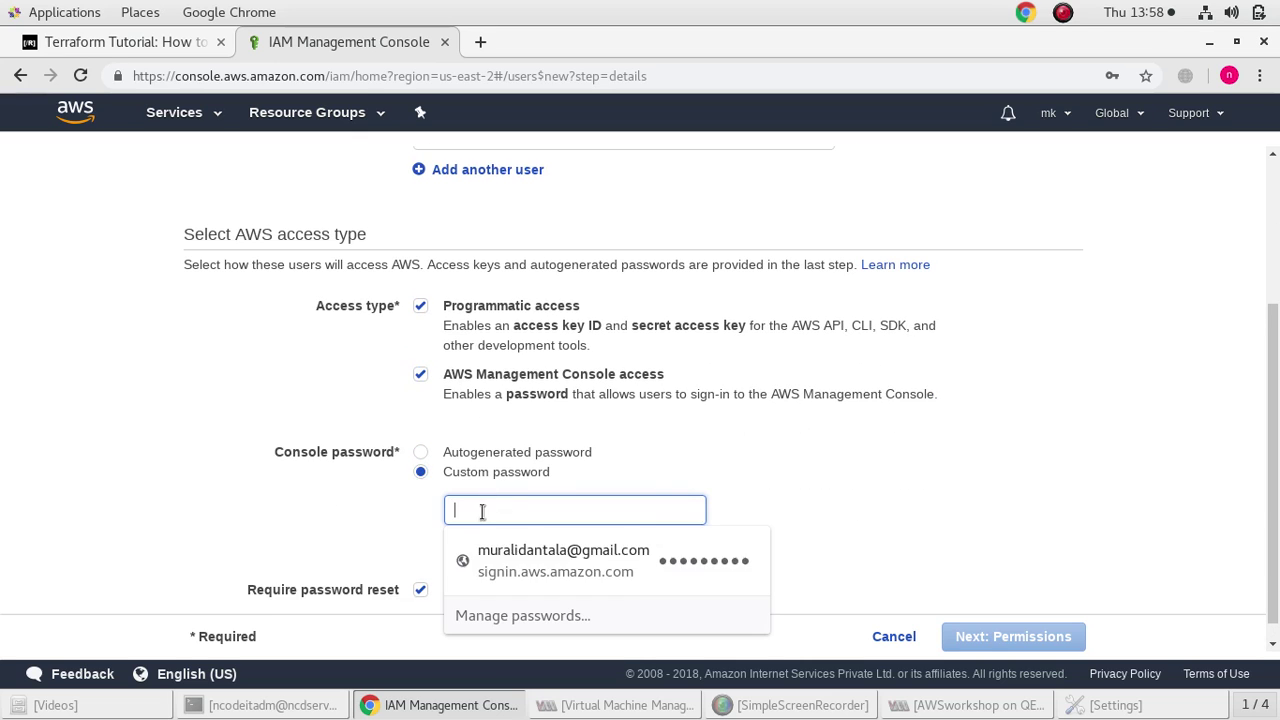
{"action": "type", "text": "••••••"}
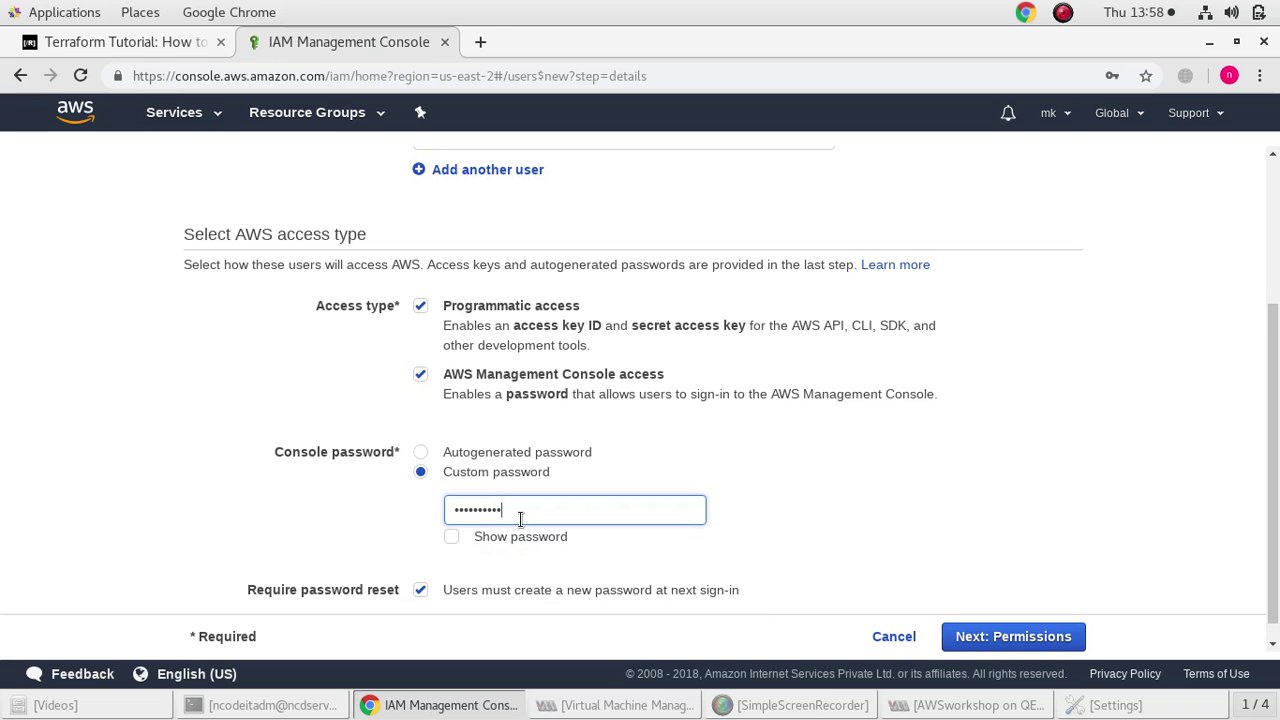
{"action": "left_click", "coordinate": [452, 536]}
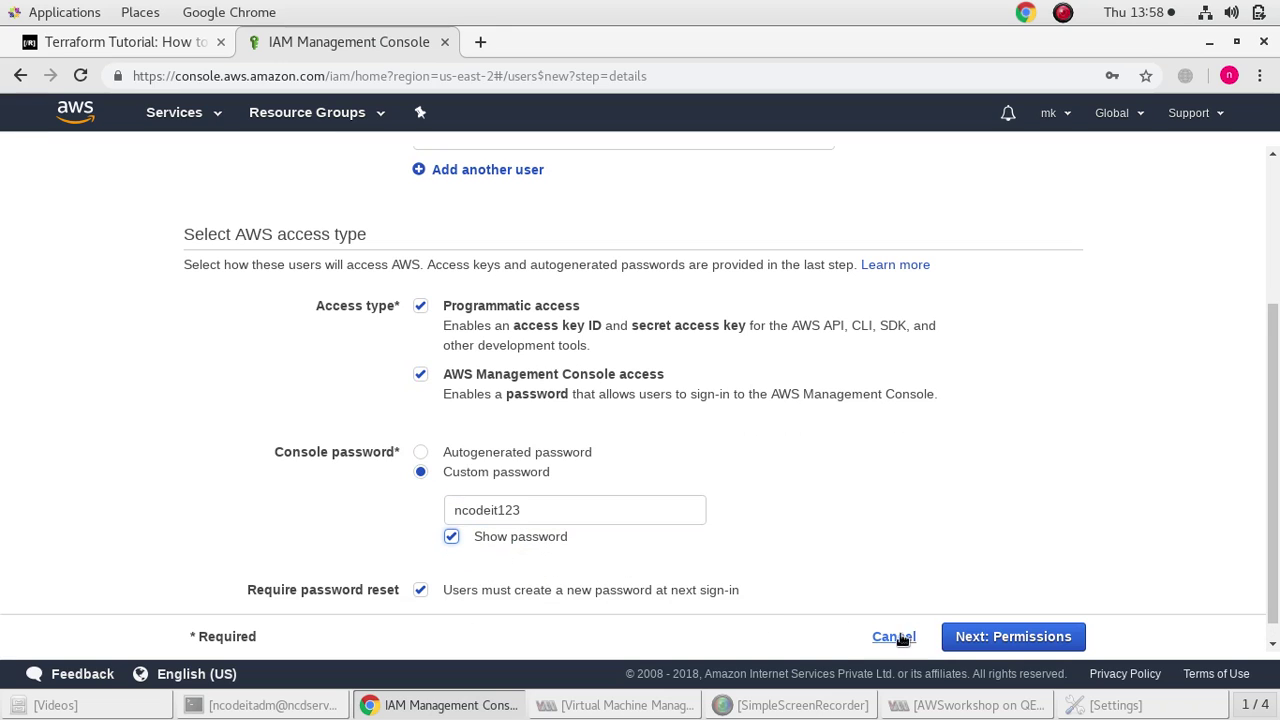
{"action": "left_click", "coordinate": [995, 645]}
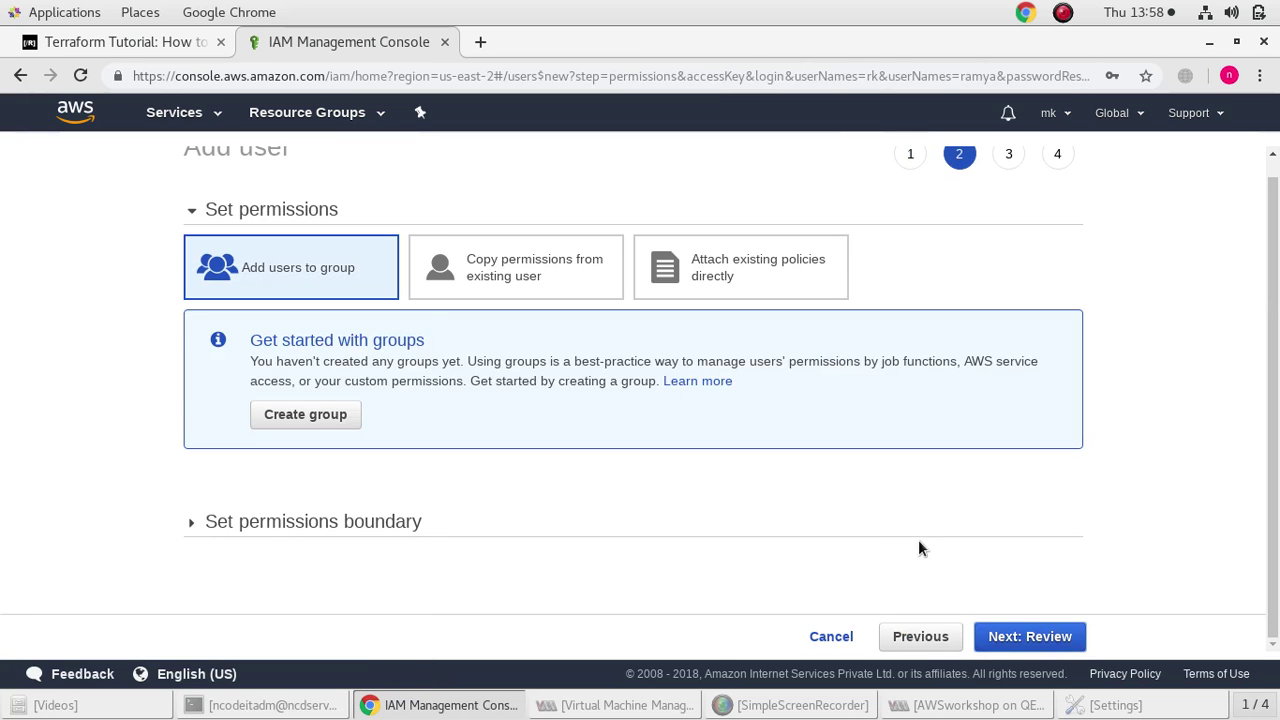
{"action": "left_click", "coordinate": [1045, 638]}
{"action": "left_click", "coordinate": [1045, 638]}
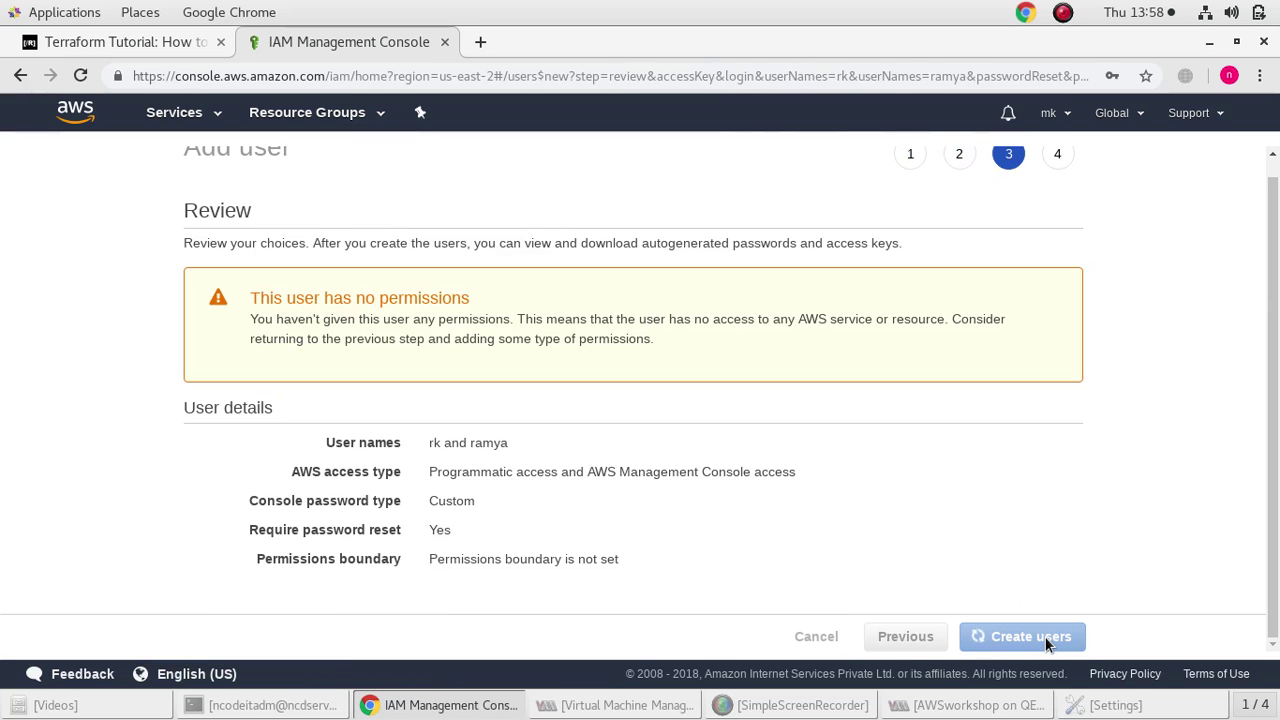
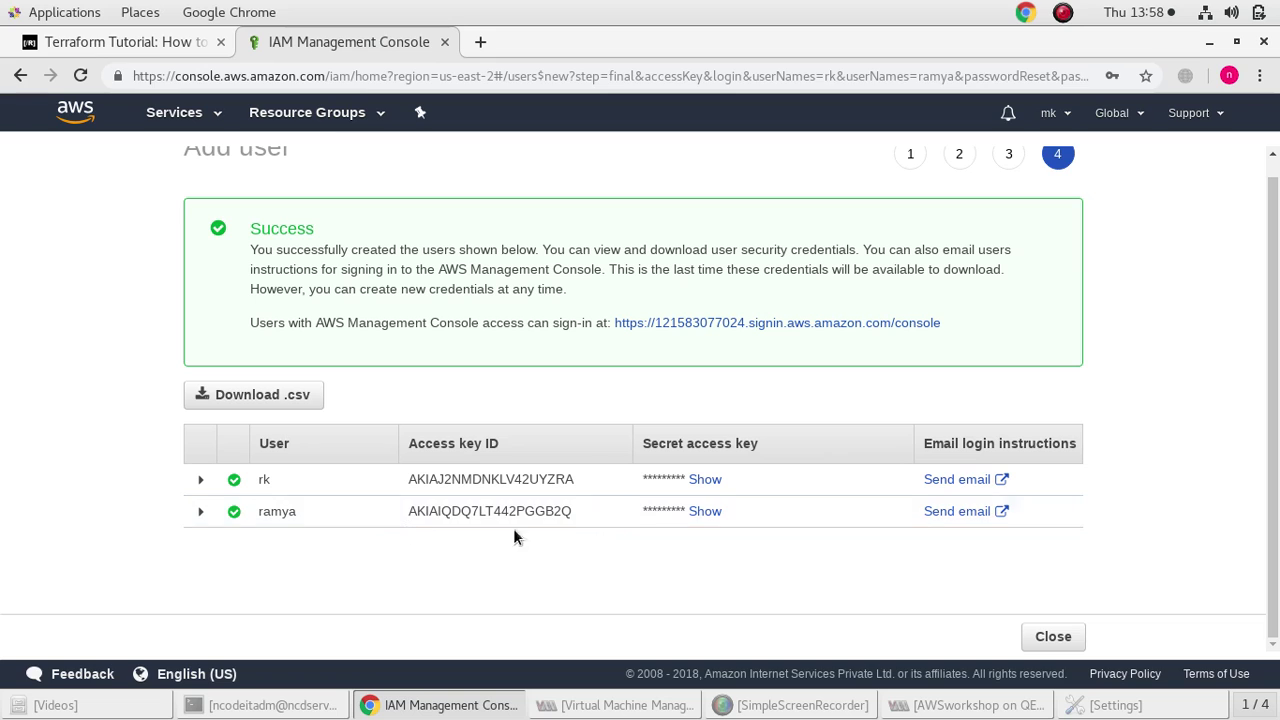
Create a new IAM group named RMR
{"action": "left_click", "coordinate": [1048, 638]}
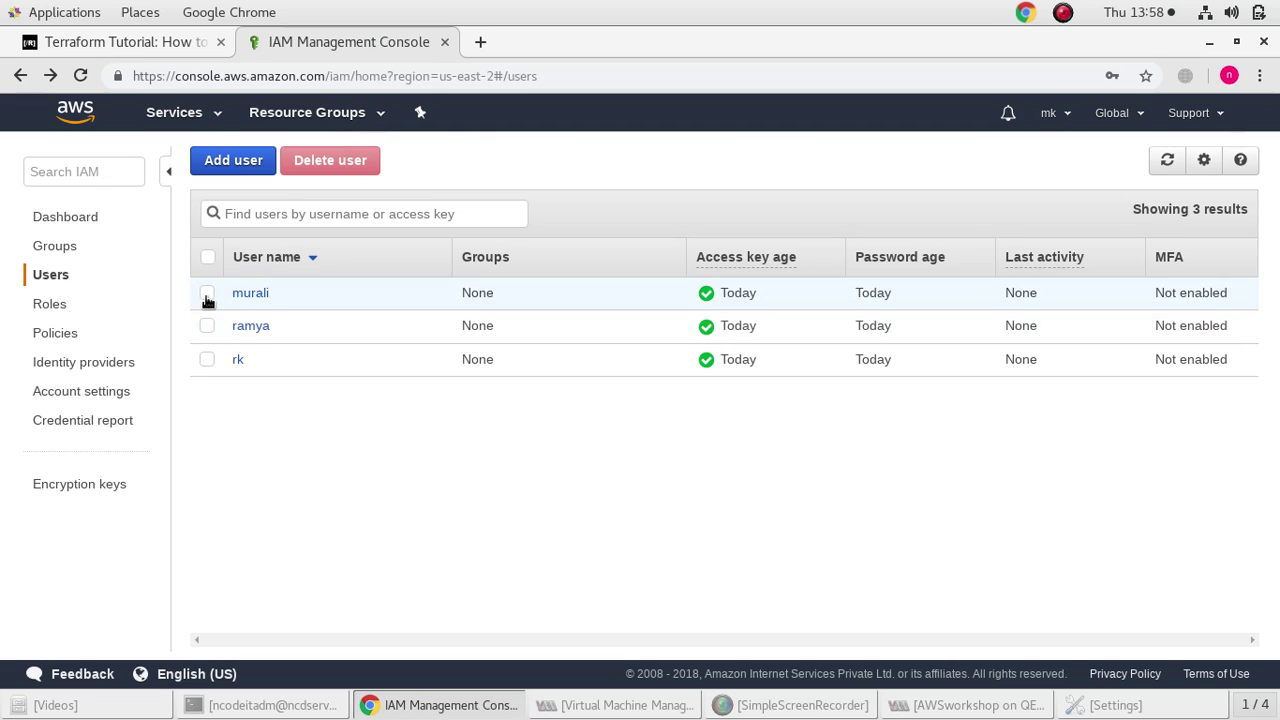
{"action": "left_click", "coordinate": [56, 247]}
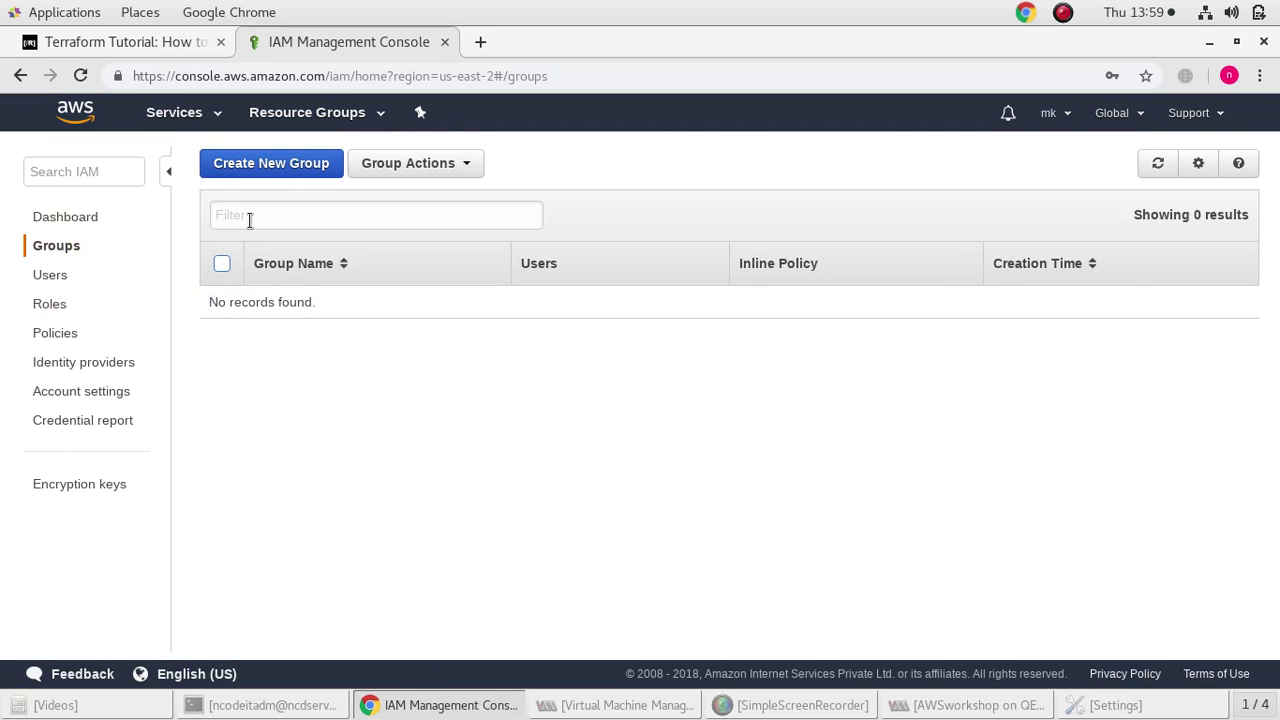
{"action": "left_click", "coordinate": [241, 160]}
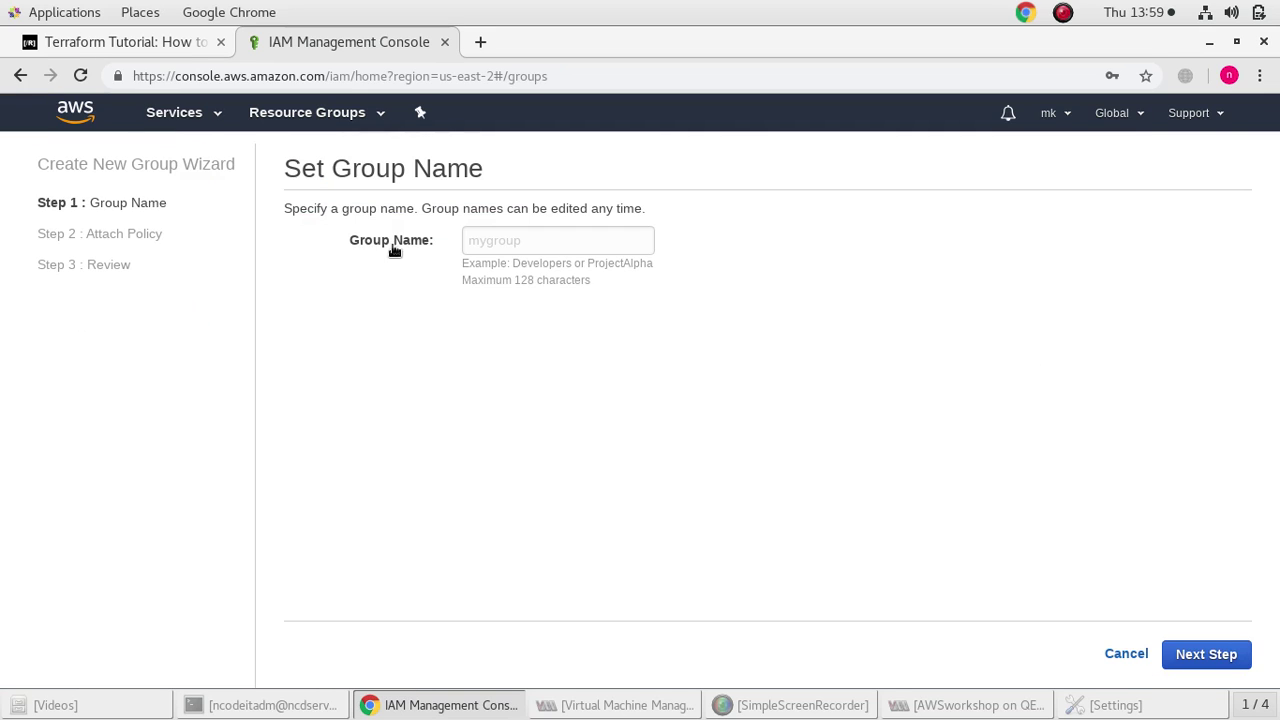
{"action": "left_click", "coordinate": [521, 240]}
{"action": "type", "text": "r"}
{"action": "key", "text": "BackSpace"}
{"action": "type", "text": "RMR"}
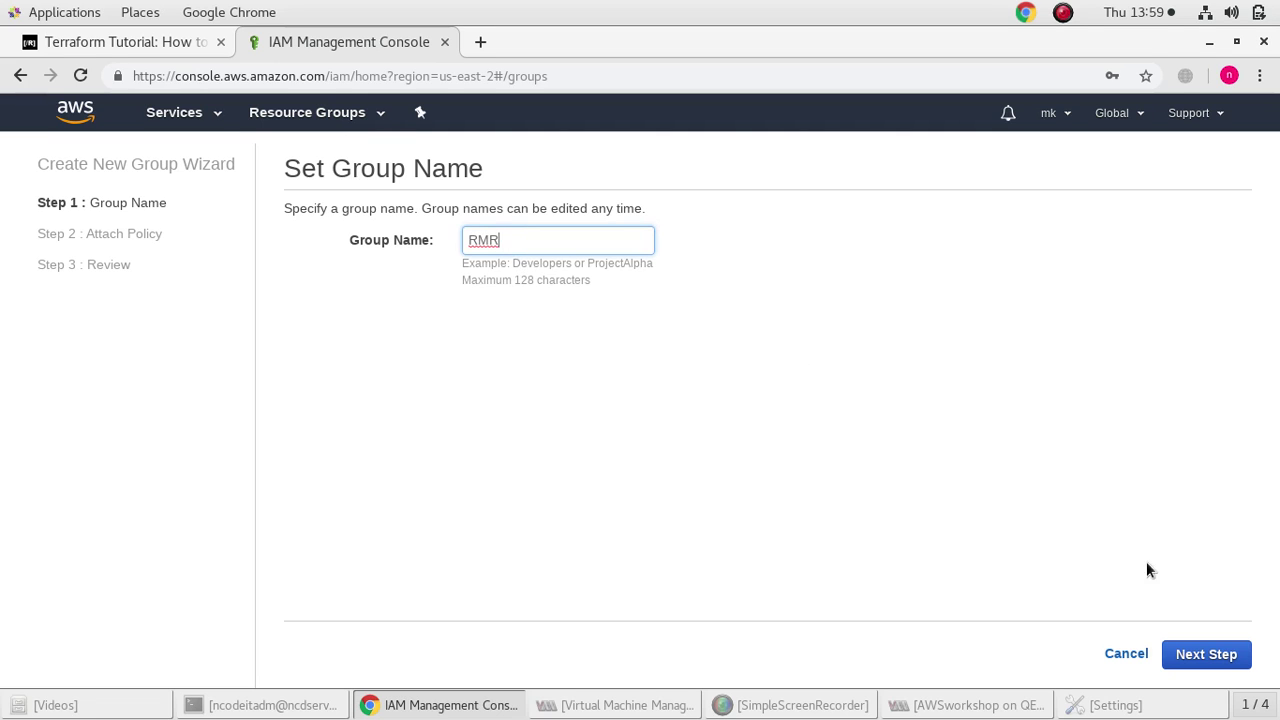
{"action": "left_click", "coordinate": [1218, 656]}
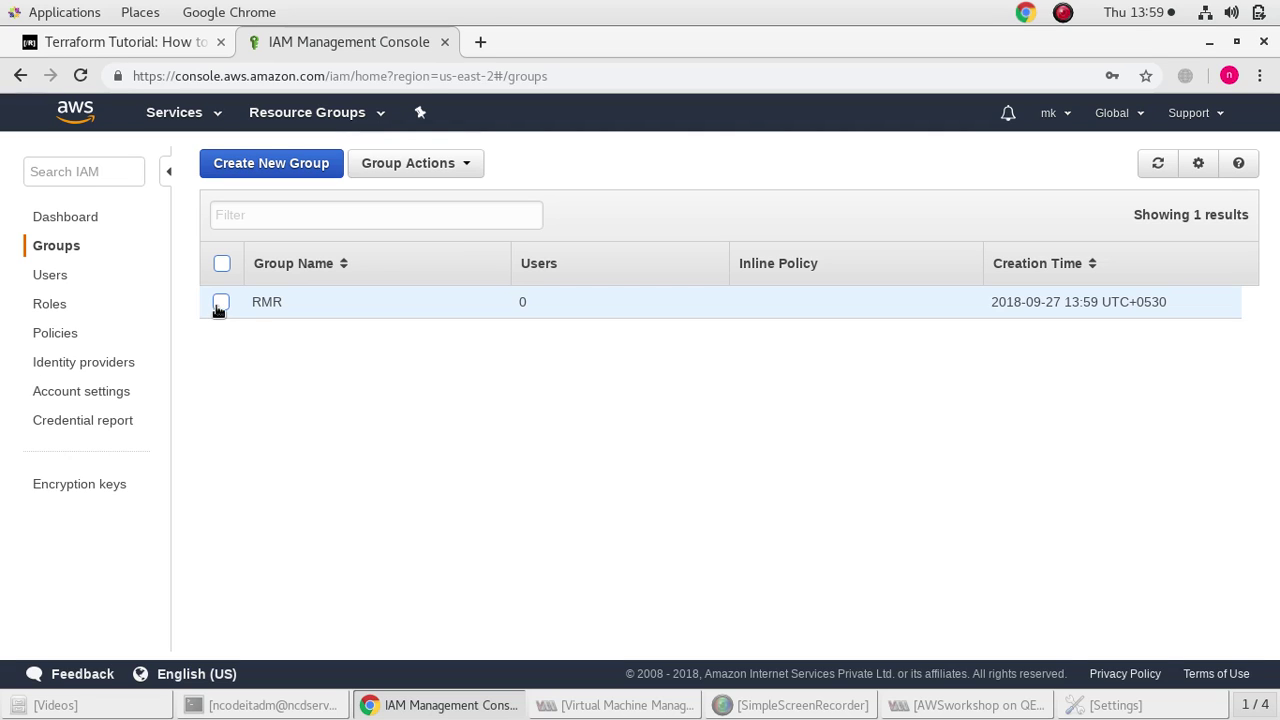
Add all three existing users to the RMR group
{"action": "left_click", "coordinate": [221, 302]}
{"action": "left_click", "coordinate": [392, 170]}
{"action": "left_click", "coordinate": [403, 197]}
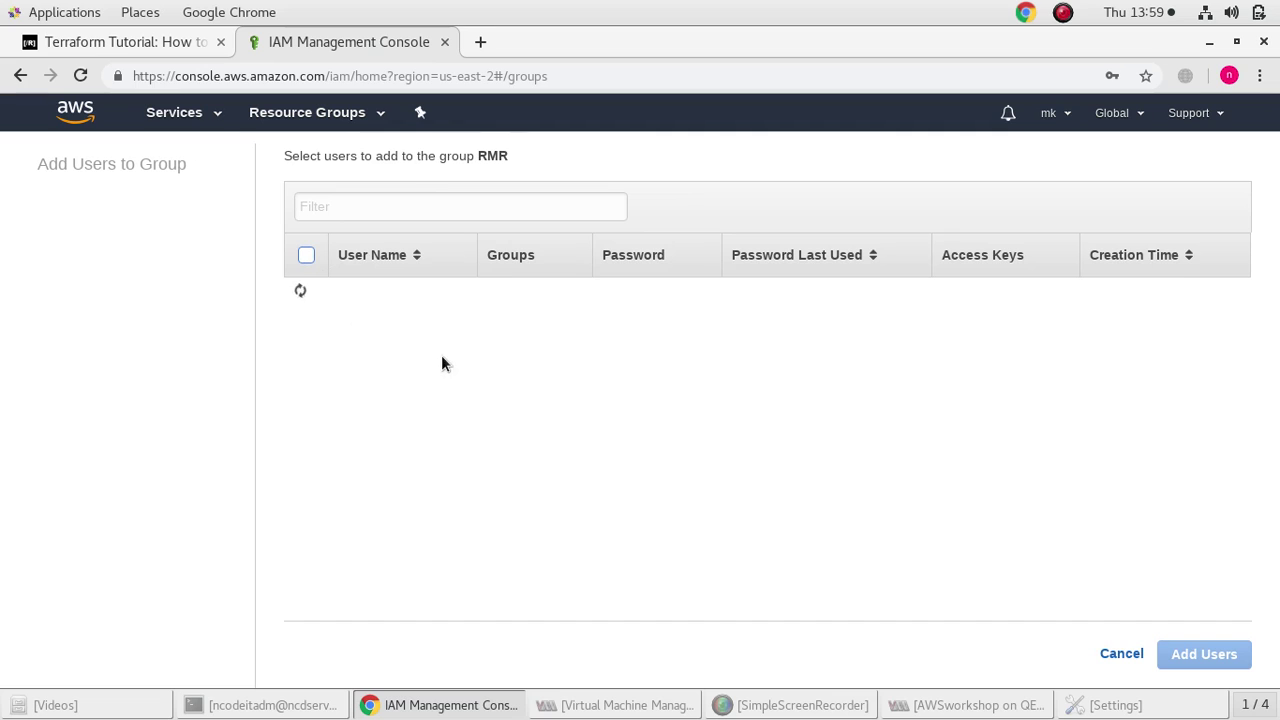
{"action": "left_click", "coordinate": [305, 294]}
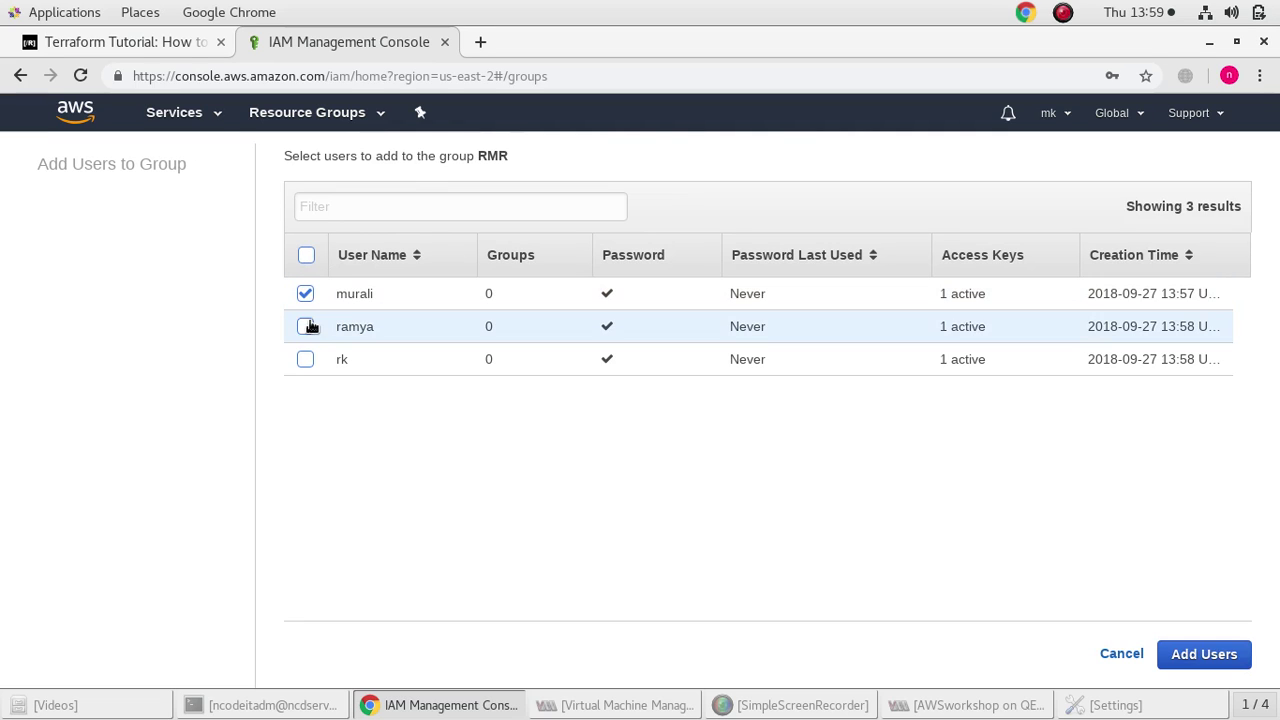
{"action": "left_click", "coordinate": [305, 327]}
{"action": "left_click", "coordinate": [305, 359]}
{"action": "left_click", "coordinate": [1228, 654]}
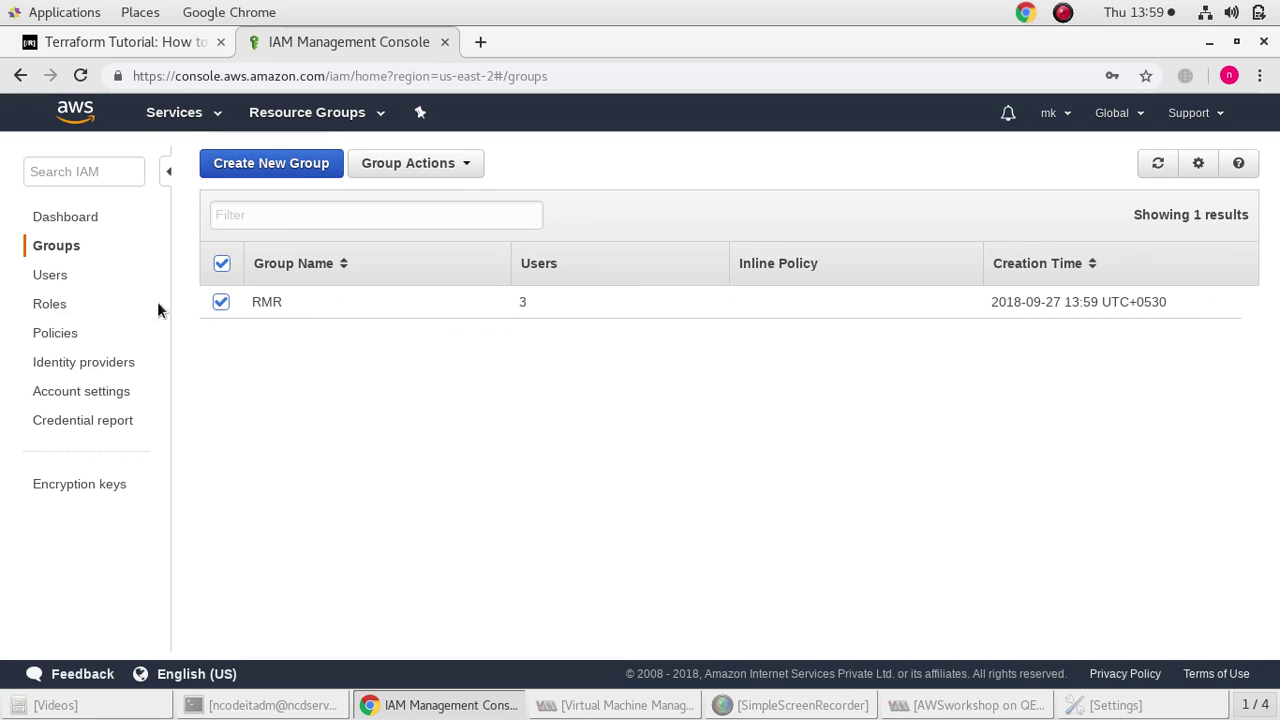
{"action": "left_click", "coordinate": [60, 281]}
{"action": "left_click", "coordinate": [65, 306]}
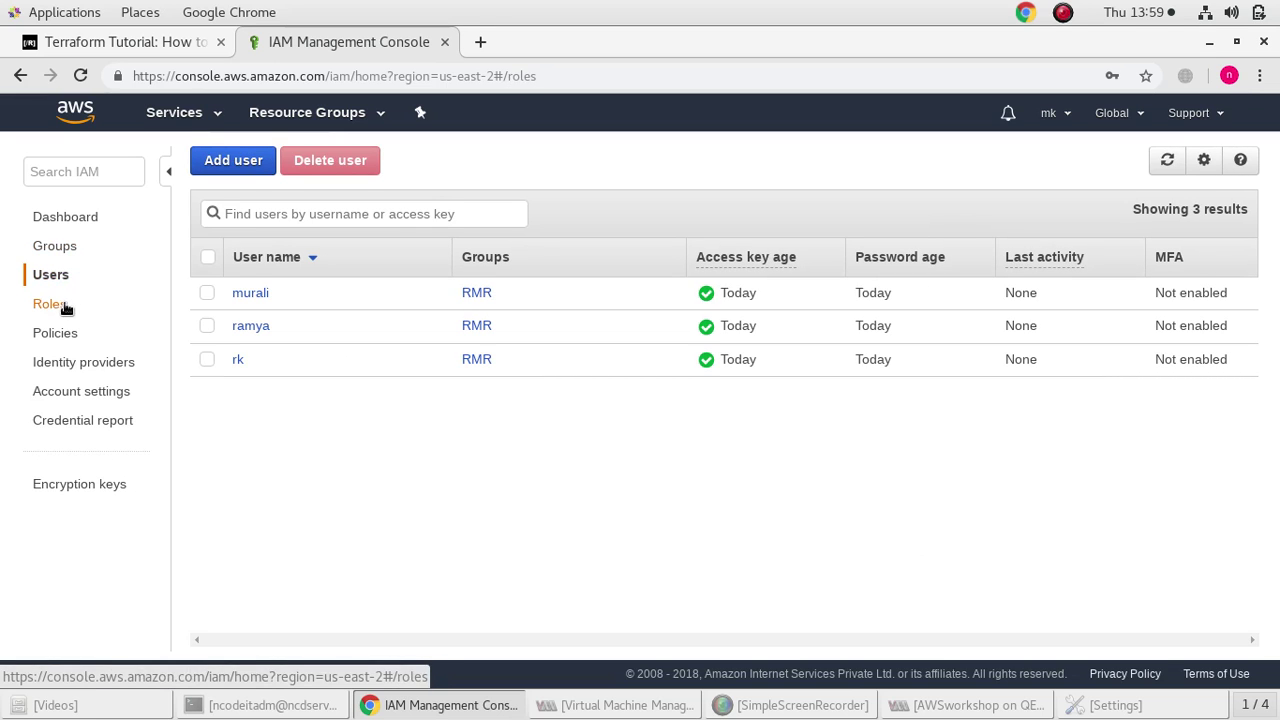
Start a new EC2 service role and select the S3 and AmazonEC2FullAccess policies
{"action": "left_click", "coordinate": [238, 607]}
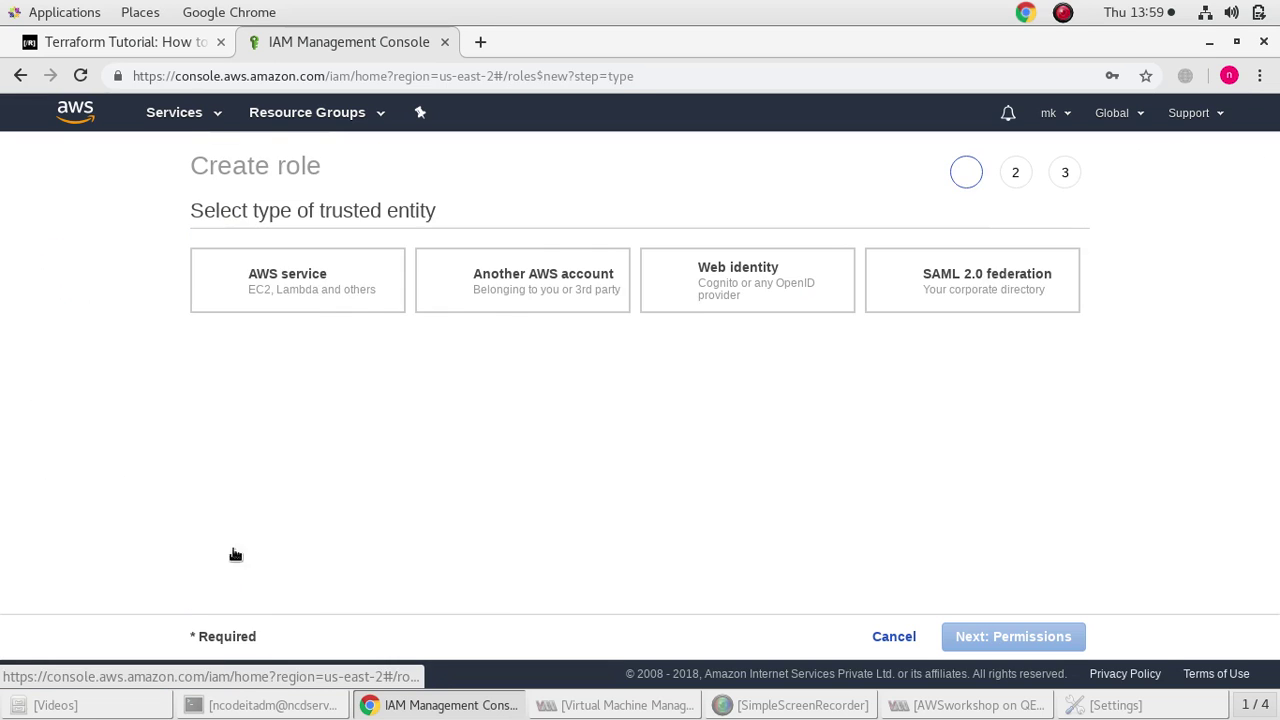
{"action": "left_click", "coordinate": [260, 426]}
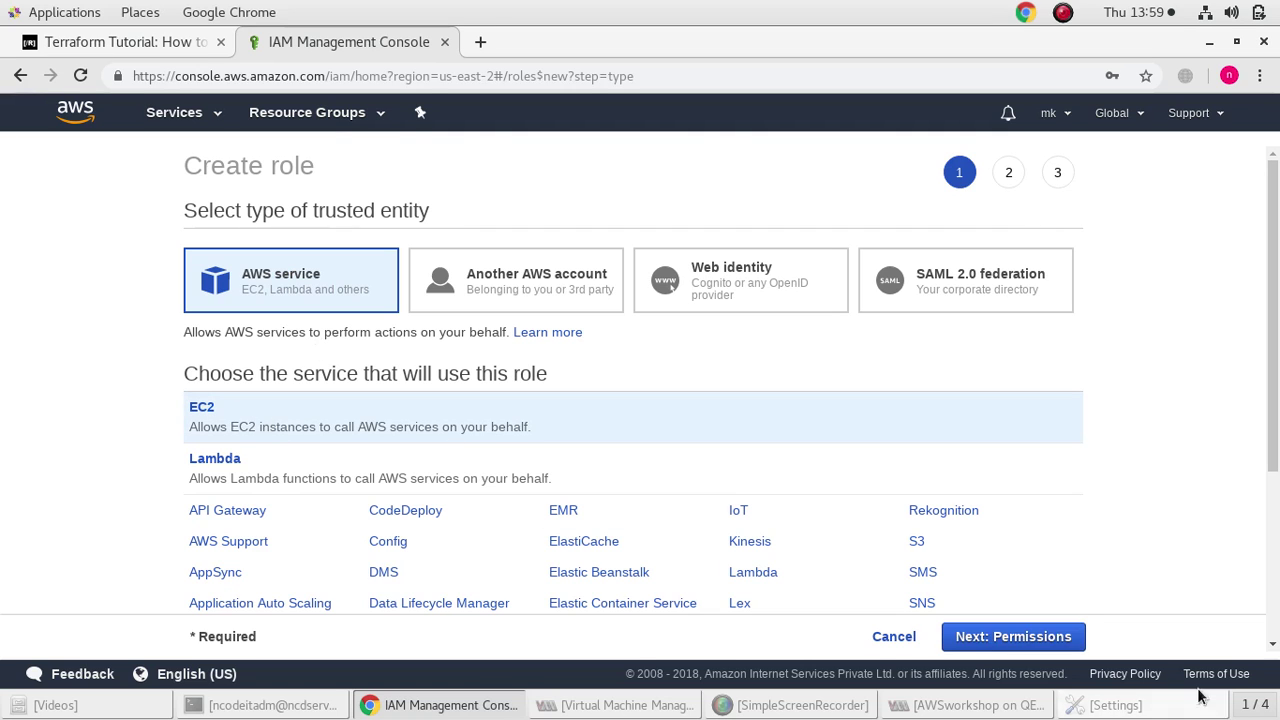
{"action": "left_click", "coordinate": [995, 636]}
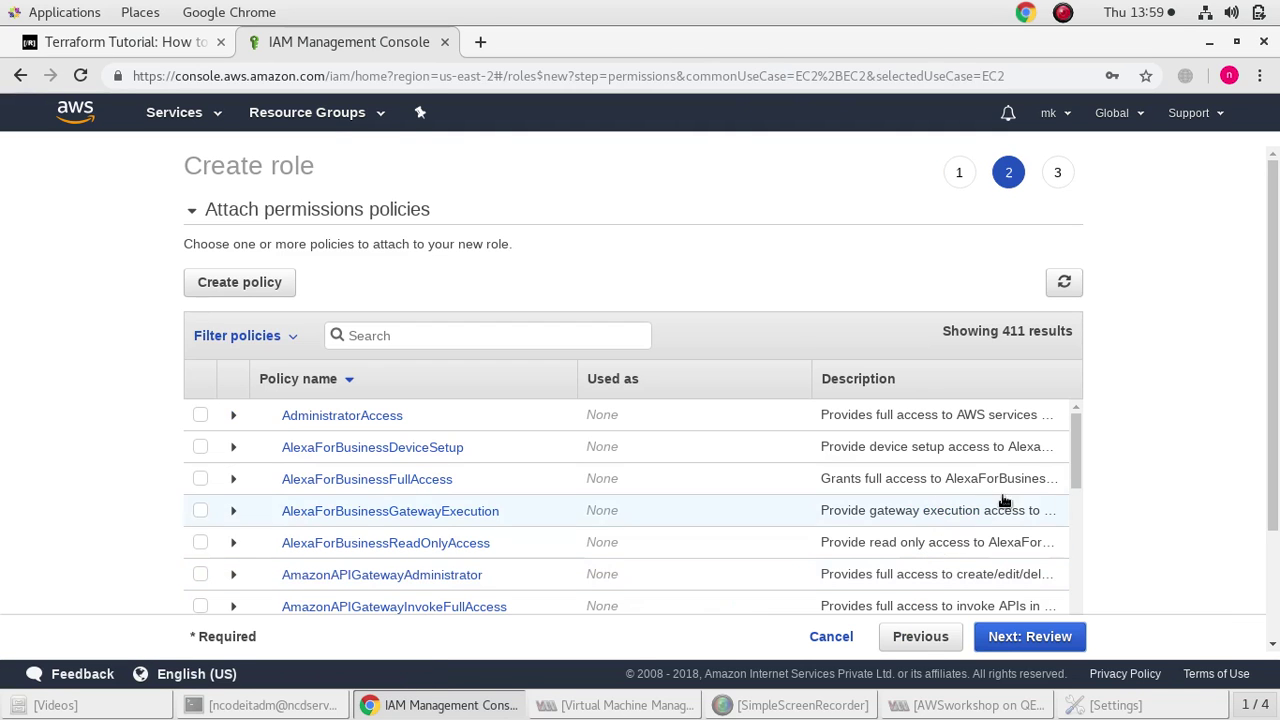
{"action": "left_click", "coordinate": [424, 341]}
{"action": "type", "text": "s"}
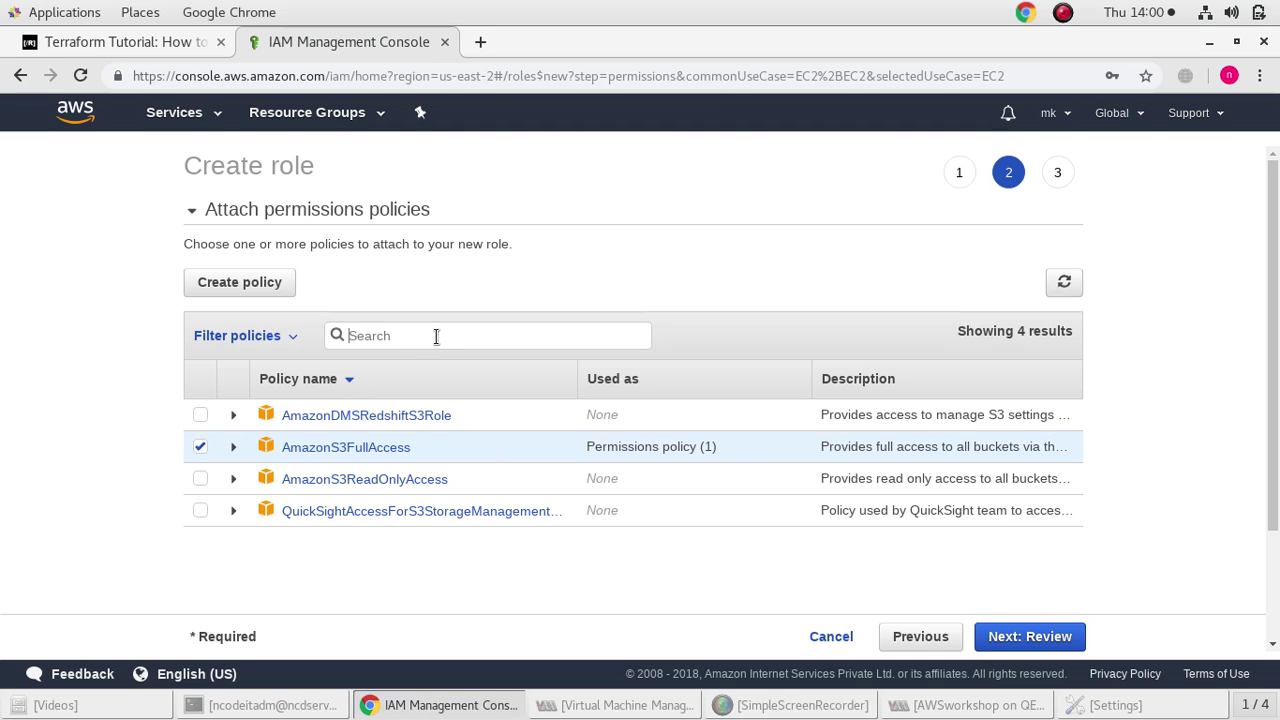
{"action": "type", "text": "ec2"}
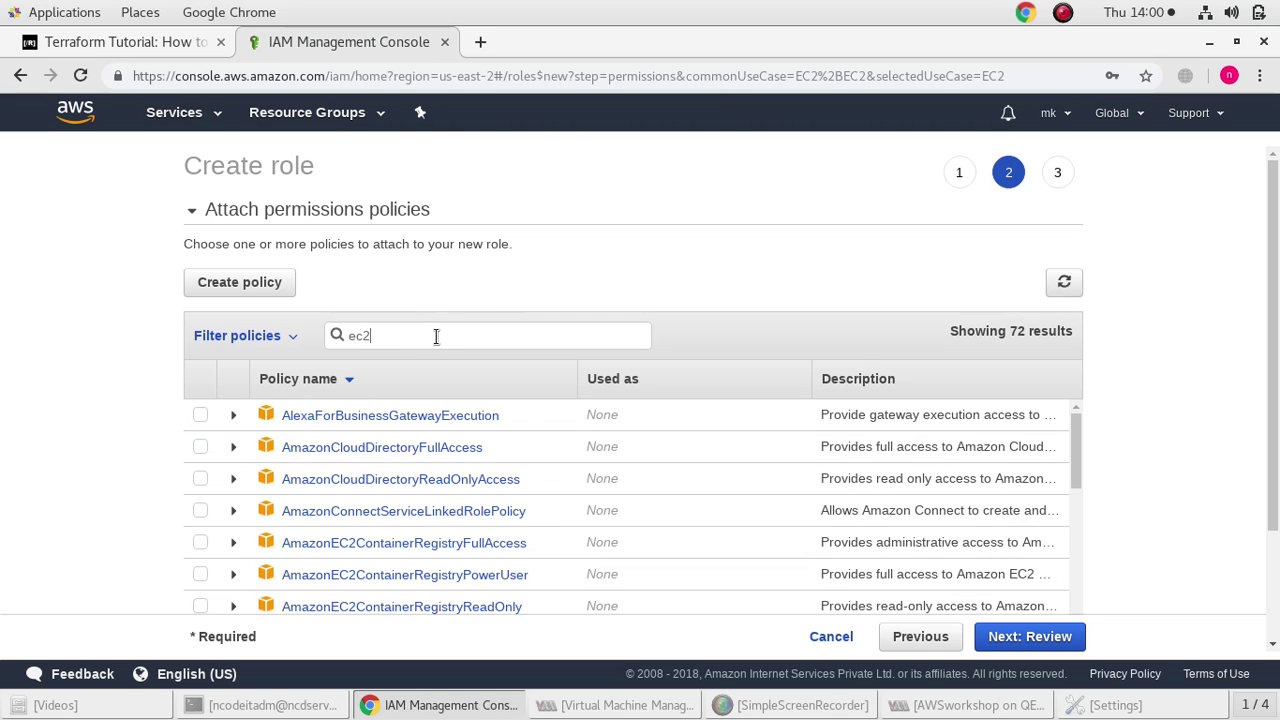
{"action": "scroll", "coordinate": [266, 535], "scroll_direction": "down", "scroll_amount": 1}
{"action": "scroll", "coordinate": [266, 535], "scroll_direction": "down", "scroll_amount": 2}
{"action": "left_click", "coordinate": [201, 521]}
Search for vpc and add AmazonVPCFullAccess to the role
{"action": "double_click", "coordinate": [509, 333]}
{"action": "key", "text": "BackSpace"}
{"action": "type", "text": "vpc"}
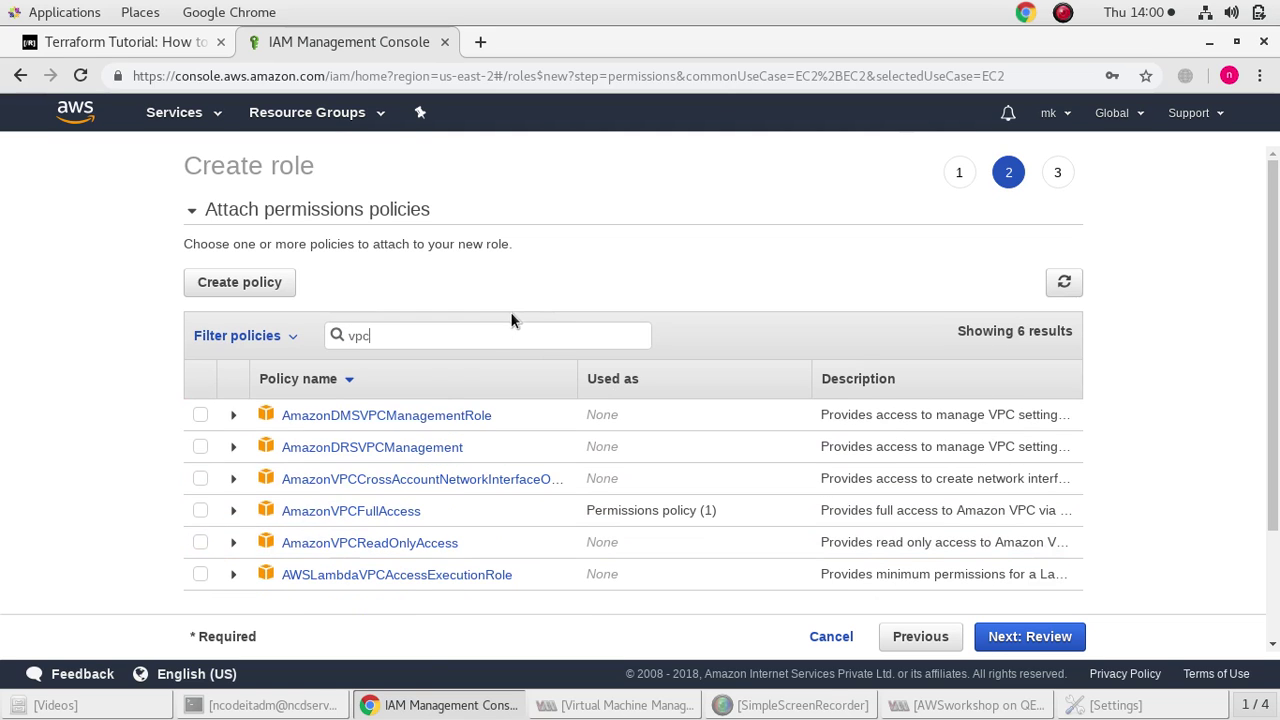
{"action": "left_click", "coordinate": [200, 512]}
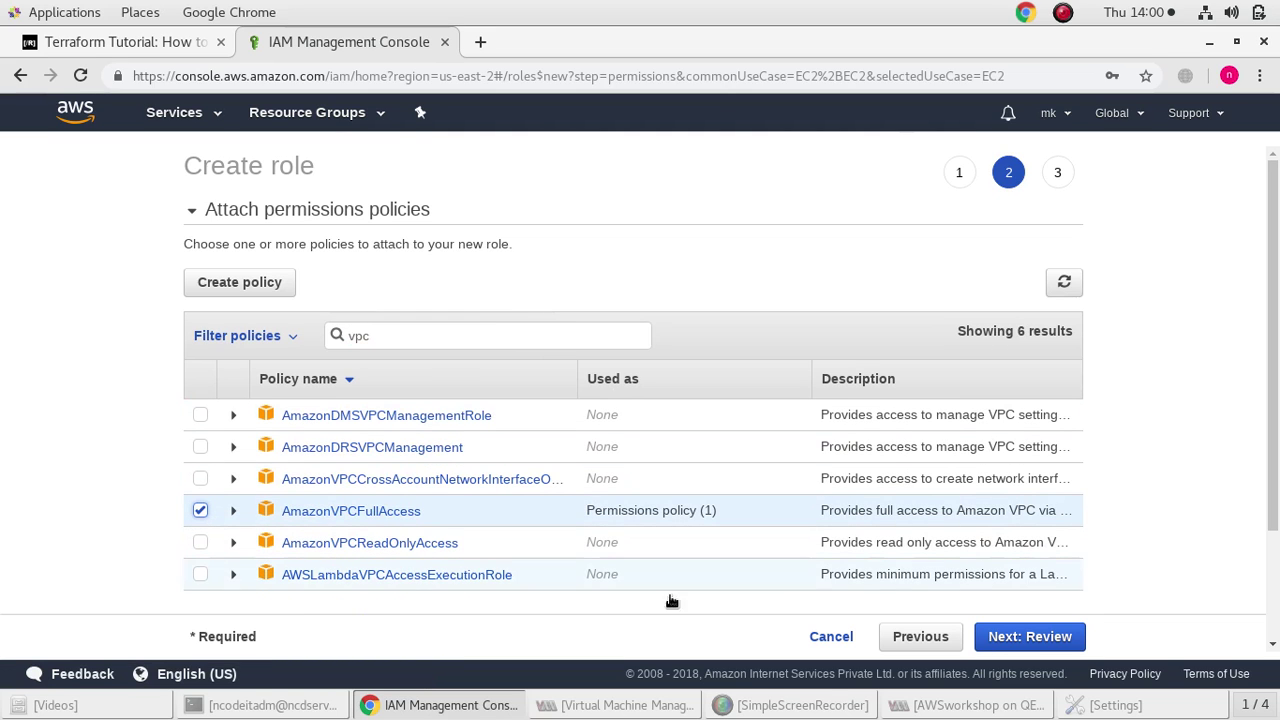
Name the role myrole and create it
{"action": "left_click", "coordinate": [1070, 642]}
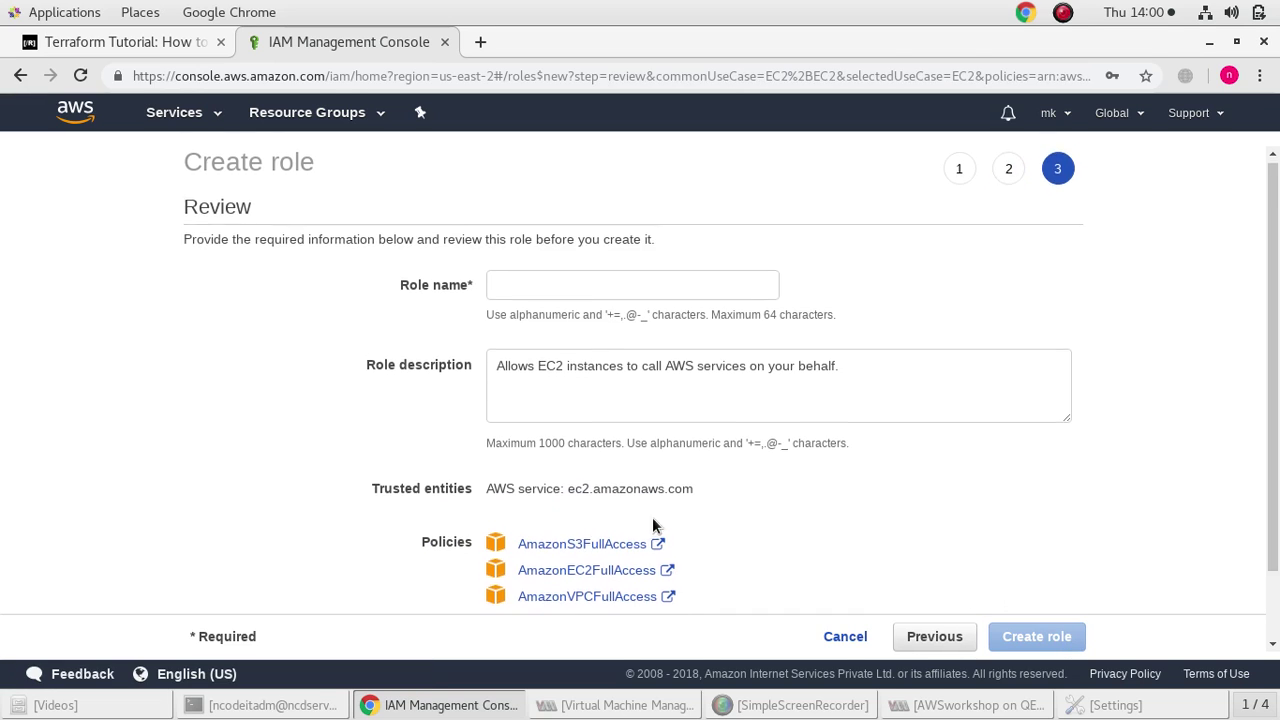
{"action": "scroll", "coordinate": [632, 452], "scroll_direction": "down", "scroll_amount": 1}
{"action": "left_click", "coordinate": [563, 240]}
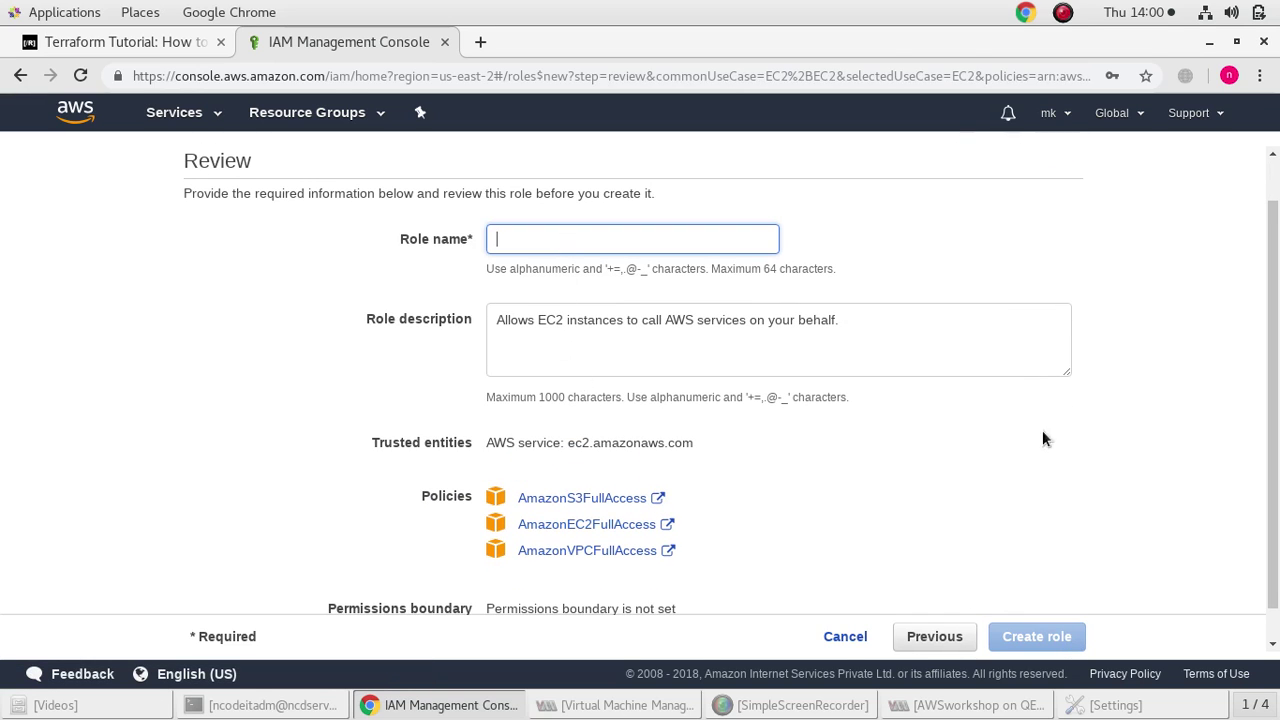
{"action": "type", "text": "myrole"}
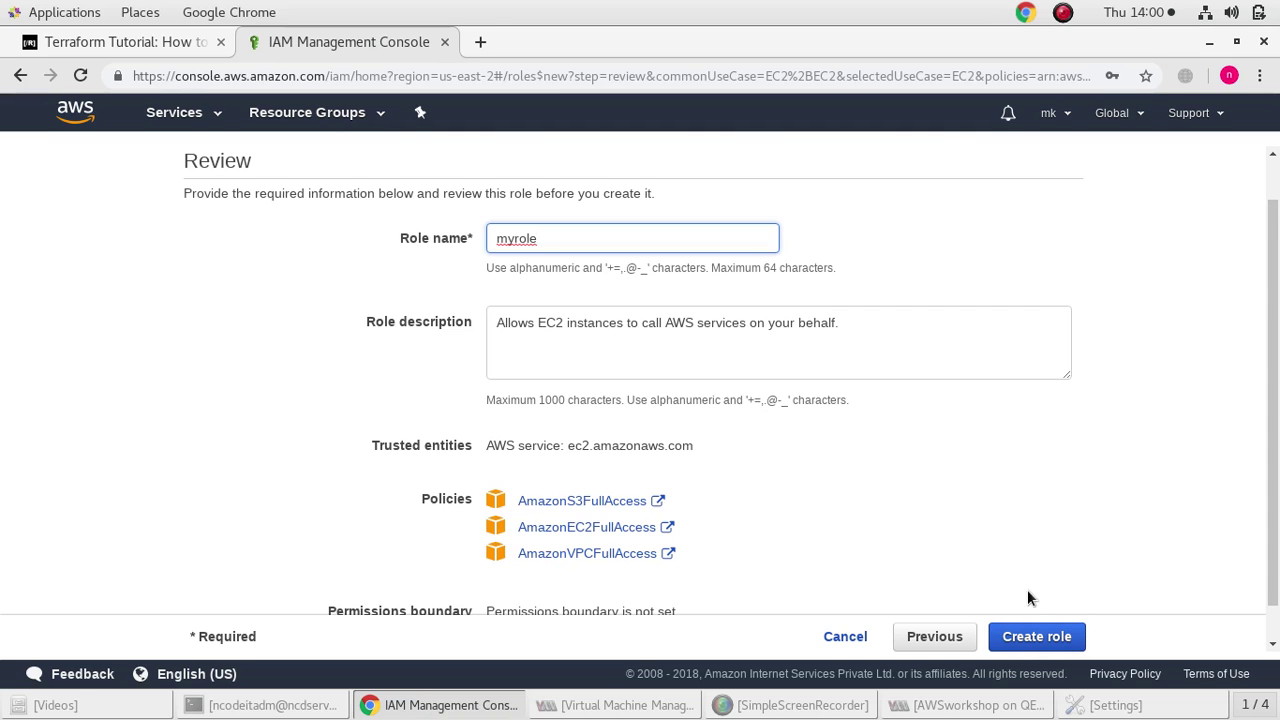
{"action": "scroll", "coordinate": [1030, 600], "scroll_direction": "down", "scroll_amount": 1}
{"action": "left_click", "coordinate": [1050, 636]}
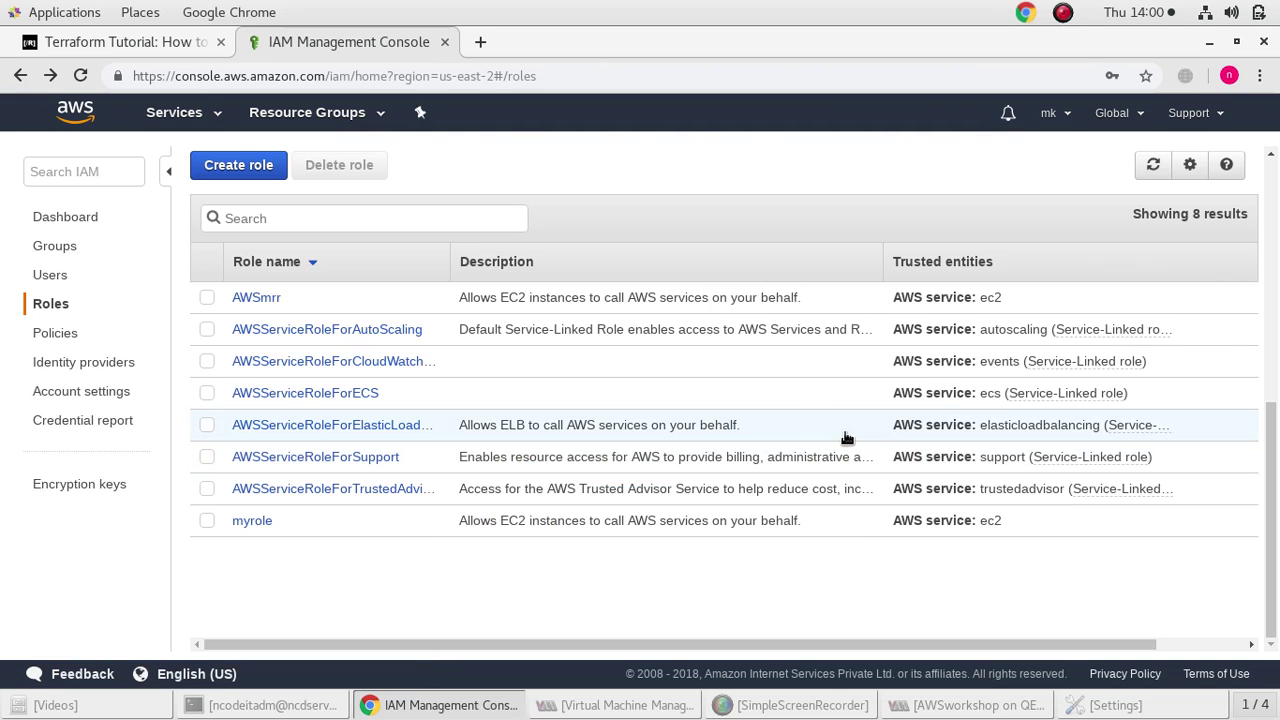
Search the Policies list for s3 and select AmazonS3FullAccess
{"action": "left_click", "coordinate": [68, 335]}
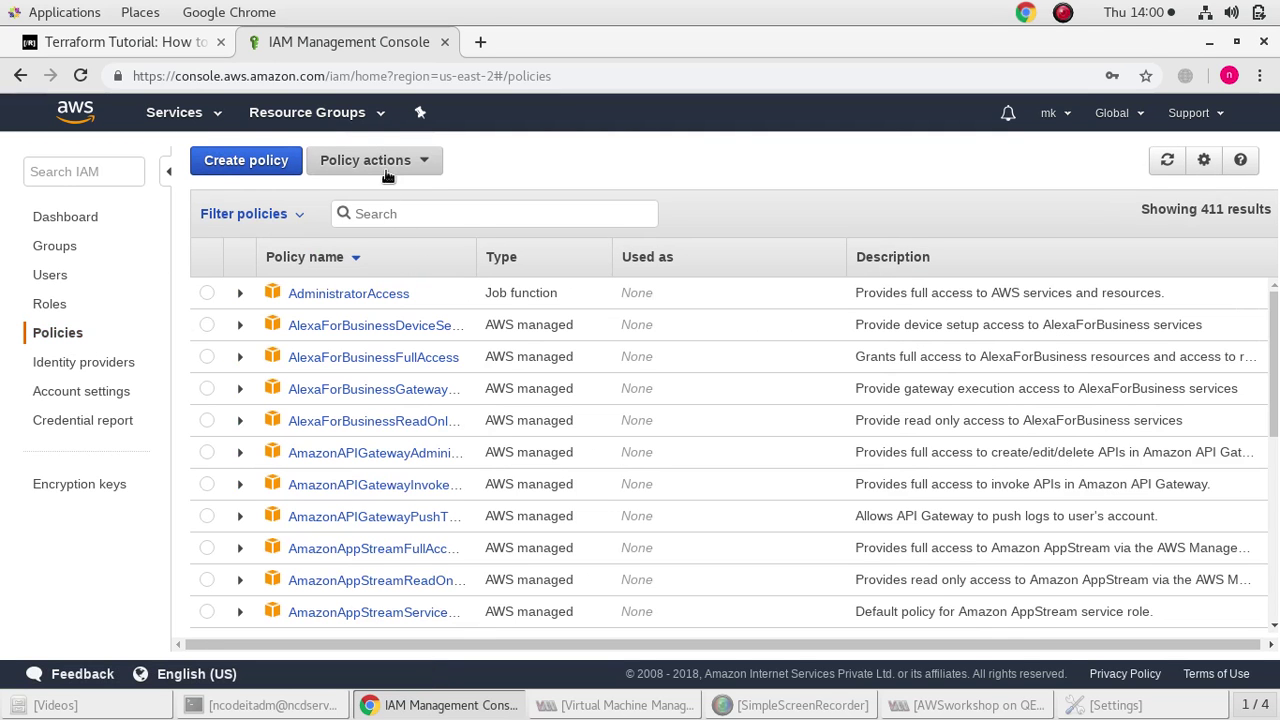
{"action": "left_click", "coordinate": [420, 214]}
{"action": "type", "text": "ec"}
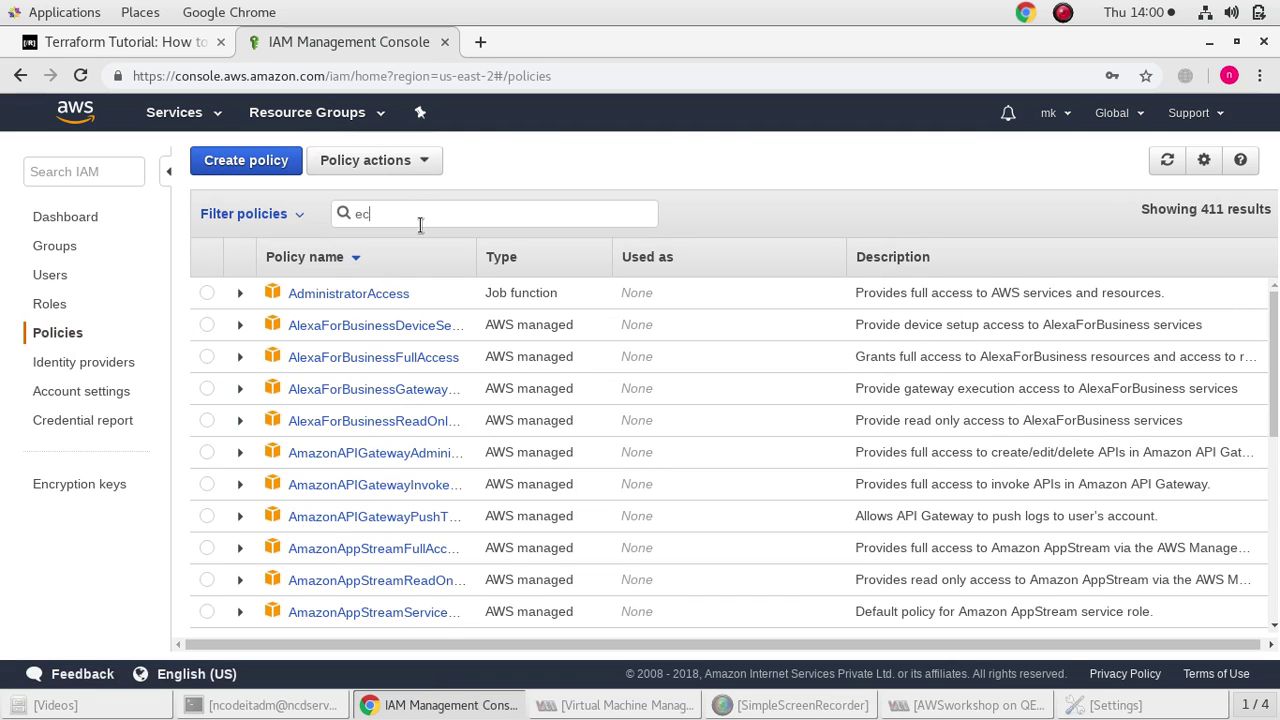
{"action": "type", "text": "2"}
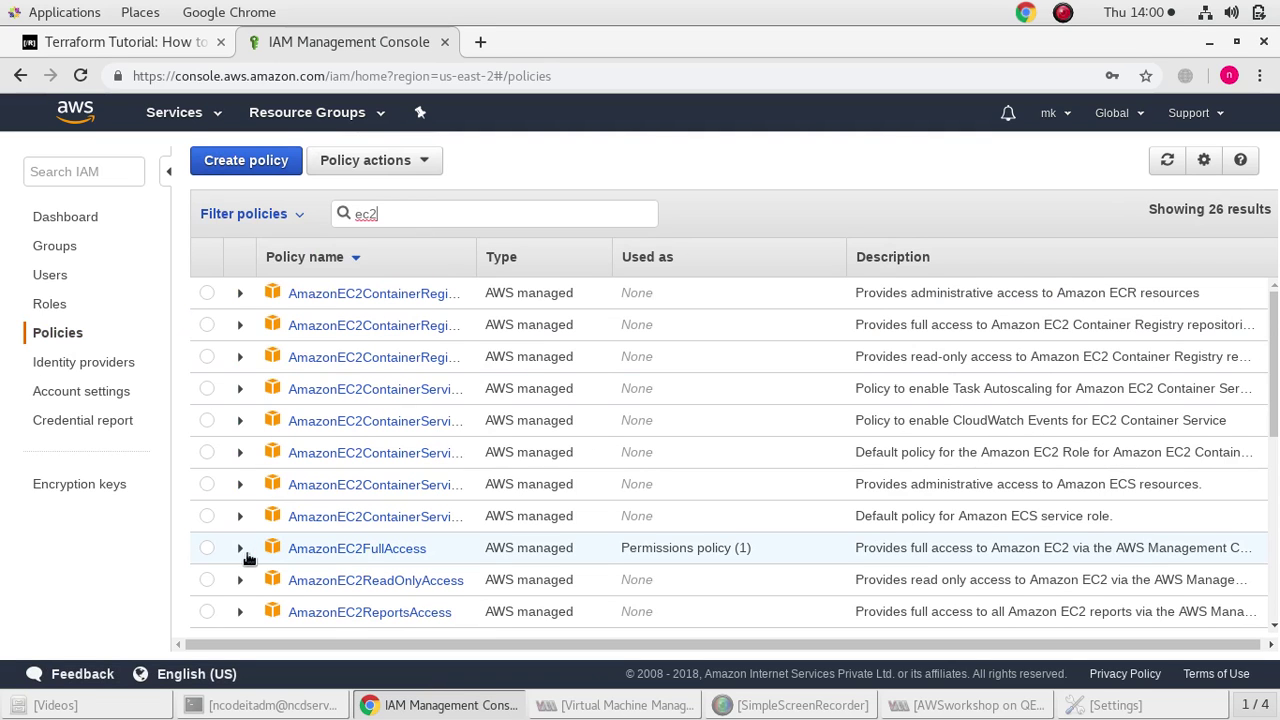
{"action": "left_click", "coordinate": [206, 548]}
{"action": "double_click", "coordinate": [405, 217]}
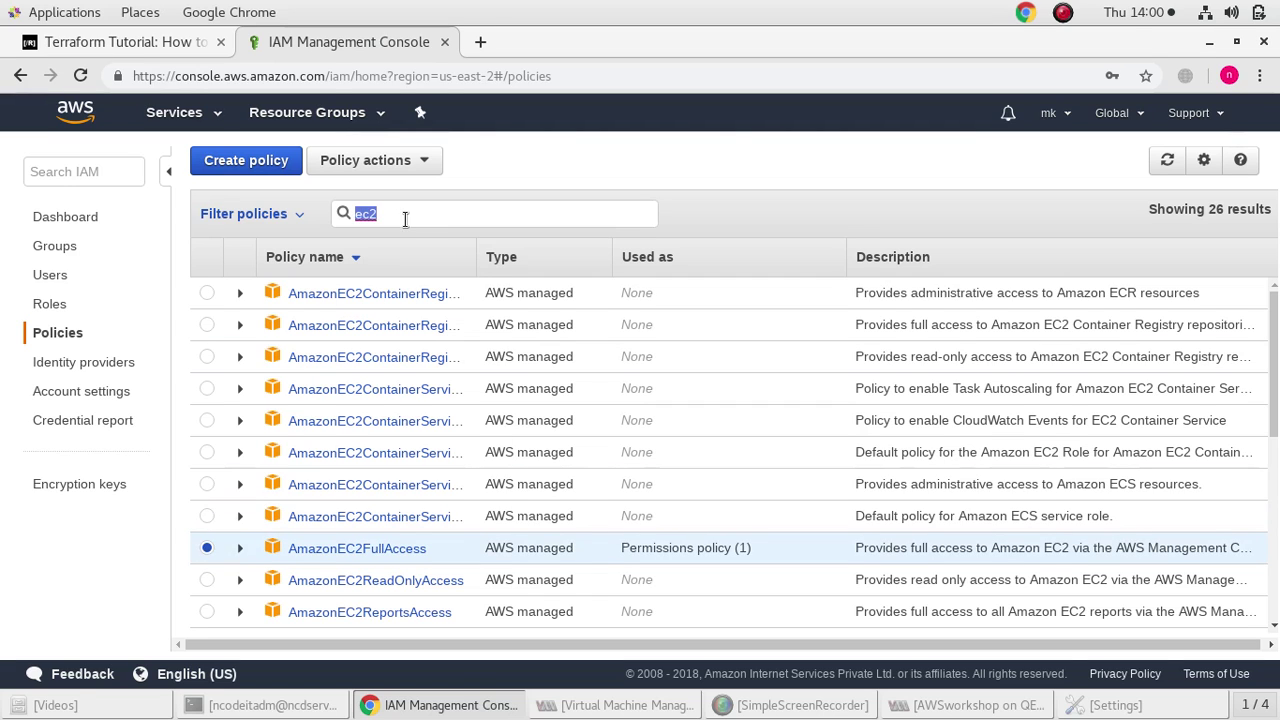
{"action": "key", "text": "BackSpace"}
{"action": "type", "text": "s3"}
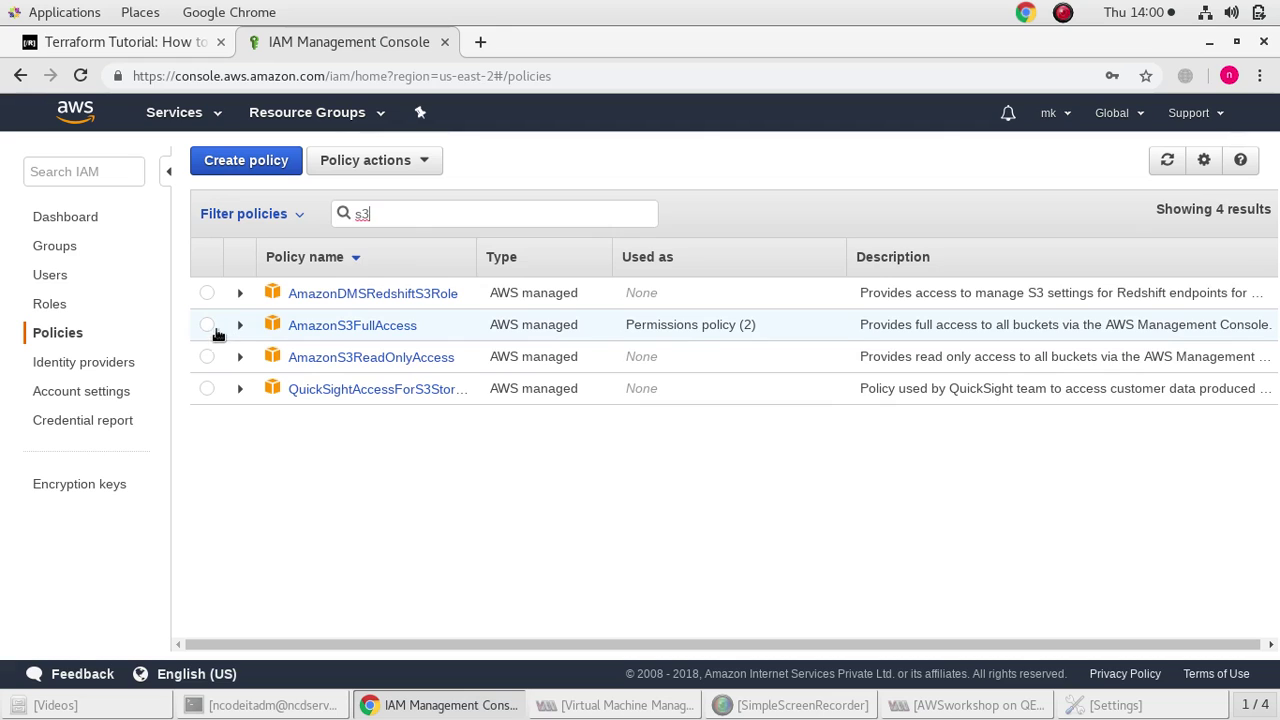
{"action": "left_click", "coordinate": [207, 325]}
Attach AmazonS3FullAccess to the RMR group instead of individual users
{"action": "left_click", "coordinate": [362, 165]}
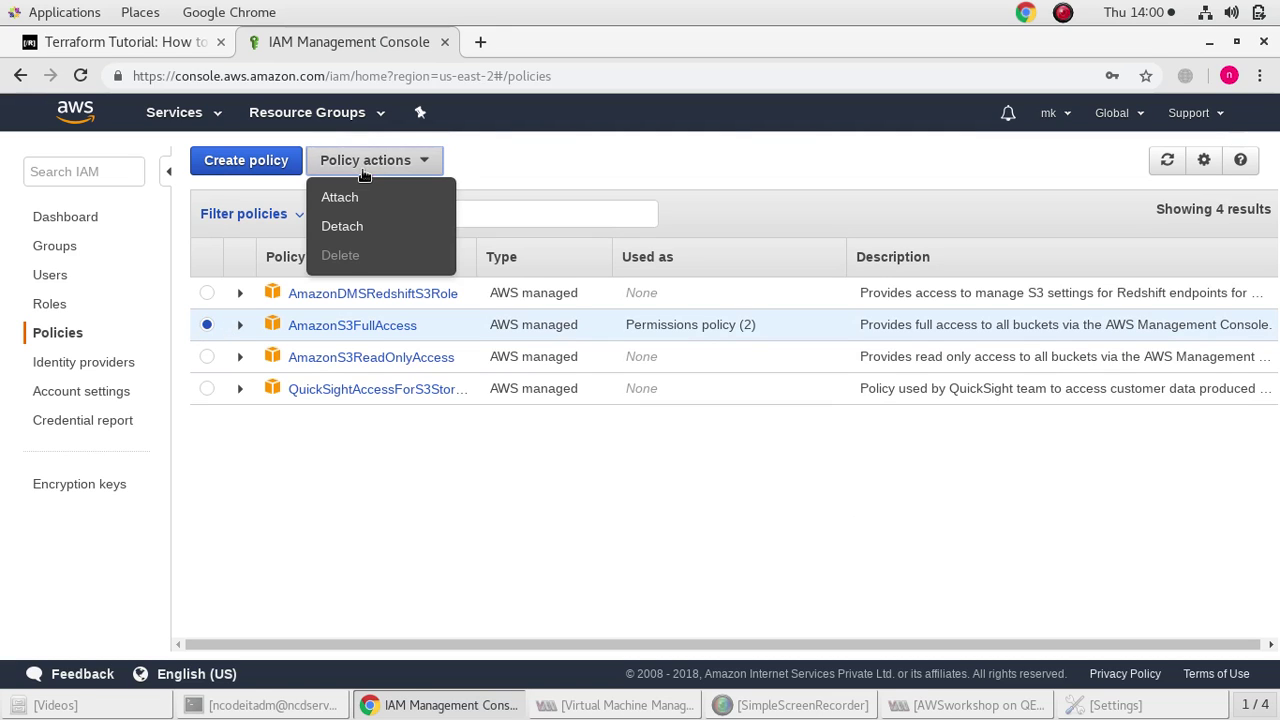
{"action": "left_click", "coordinate": [532, 170]}
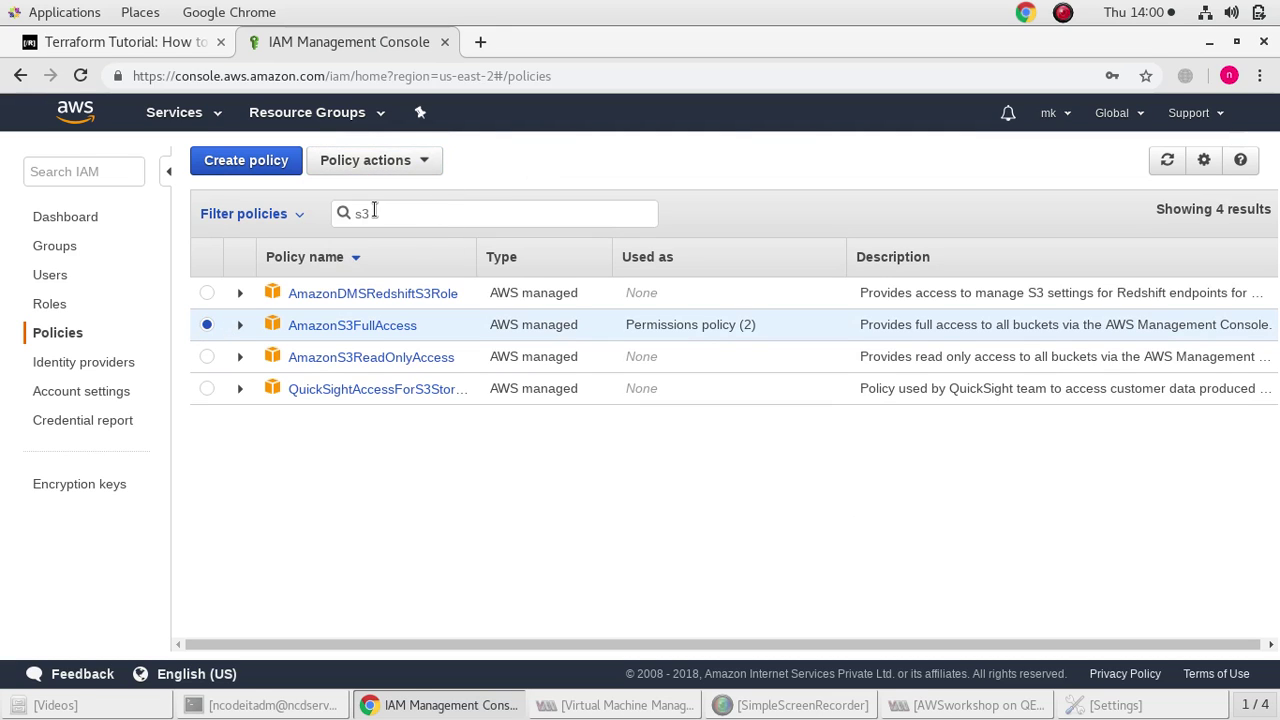
{"action": "left_click", "coordinate": [369, 162]}
{"action": "left_click", "coordinate": [340, 194]}
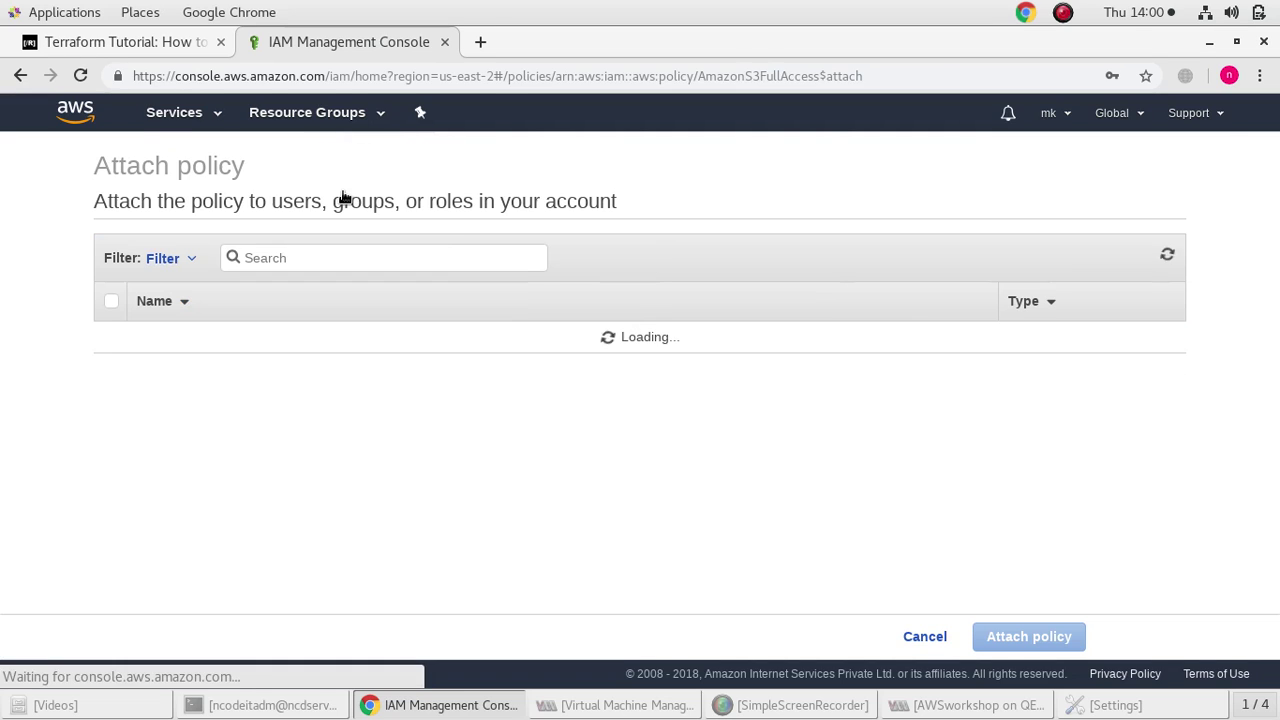
{"action": "left_click", "coordinate": [110, 337]}
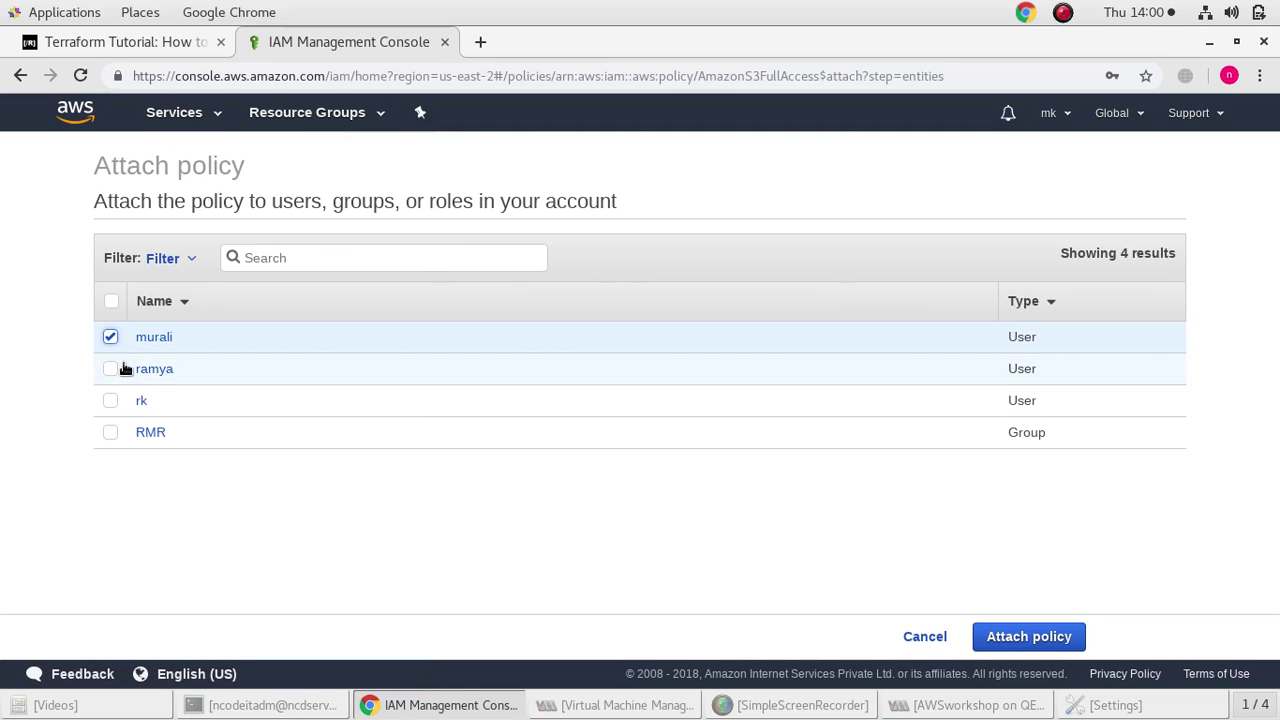
{"action": "left_click", "coordinate": [110, 369]}
{"action": "left_click", "coordinate": [110, 402]}
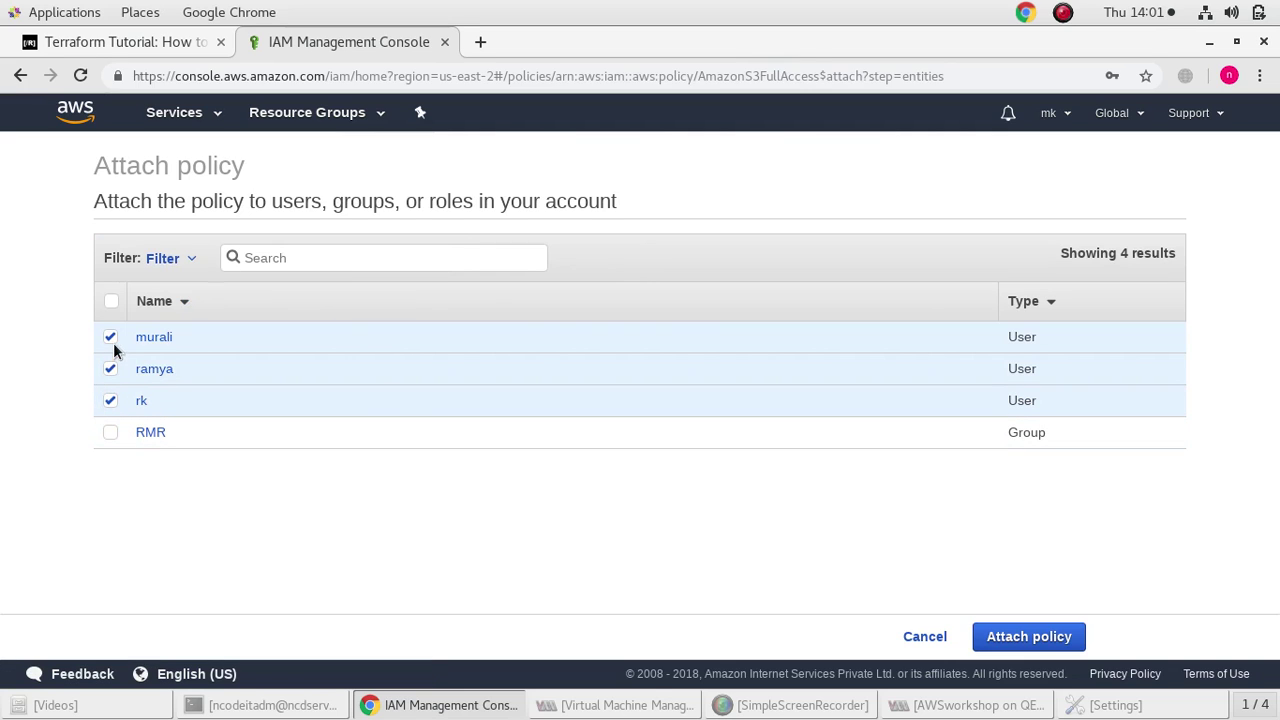
{"action": "left_click", "coordinate": [110, 338]}
{"action": "left_click", "coordinate": [110, 369]}
{"action": "left_click", "coordinate": [110, 401]}
{"action": "left_click", "coordinate": [157, 441]}
{"action": "left_click", "coordinate": [986, 632]}
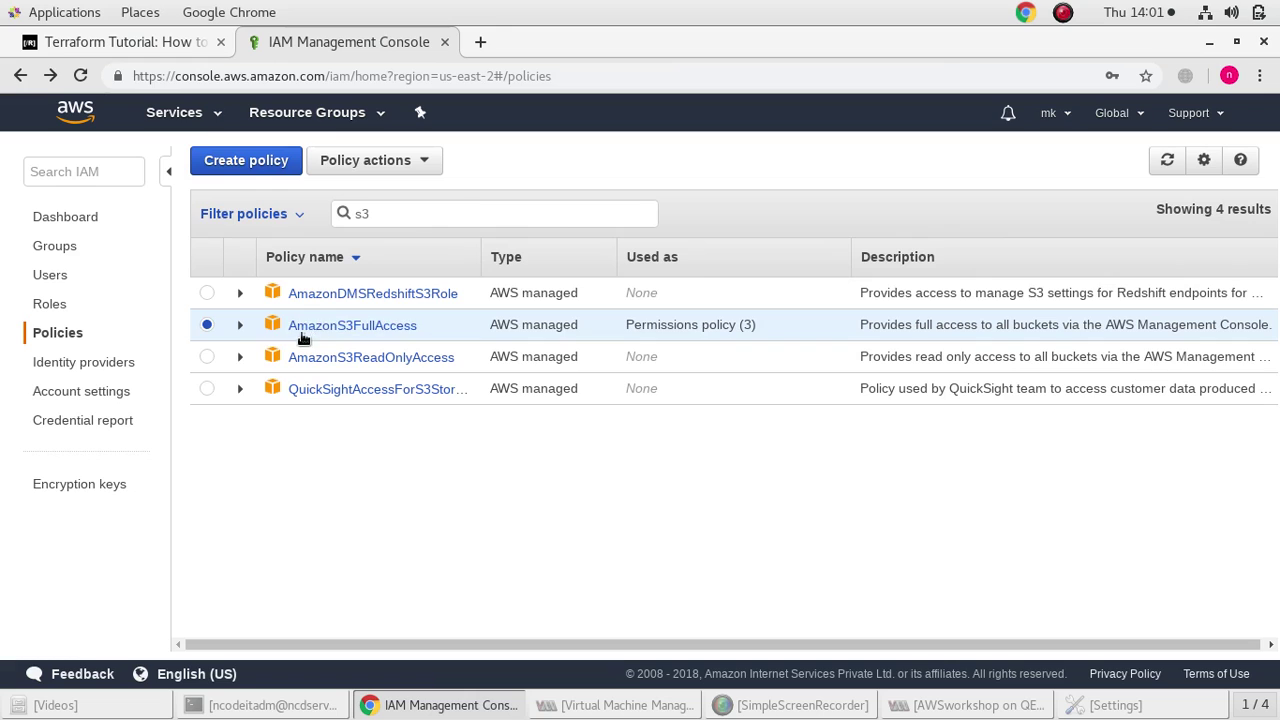
Clear the s3 search and filter the policies for ec2
{"action": "left_click", "coordinate": [206, 294]}
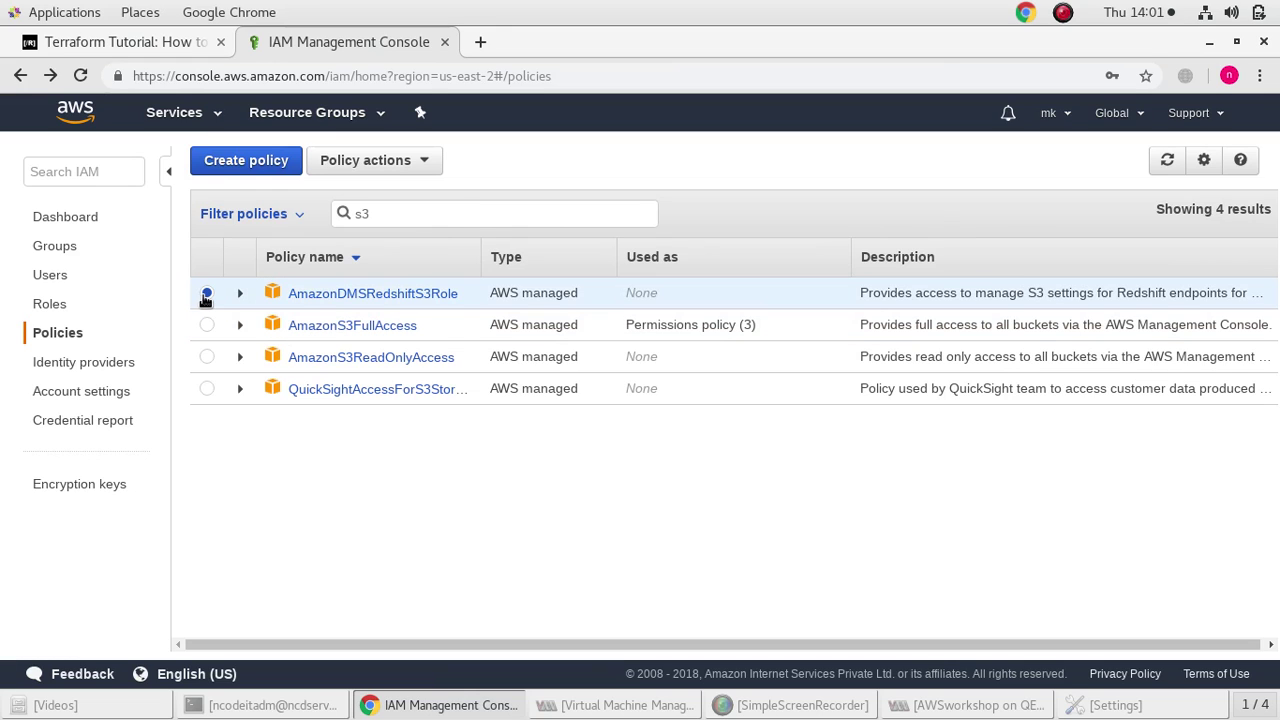
{"action": "left_click", "coordinate": [206, 325]}
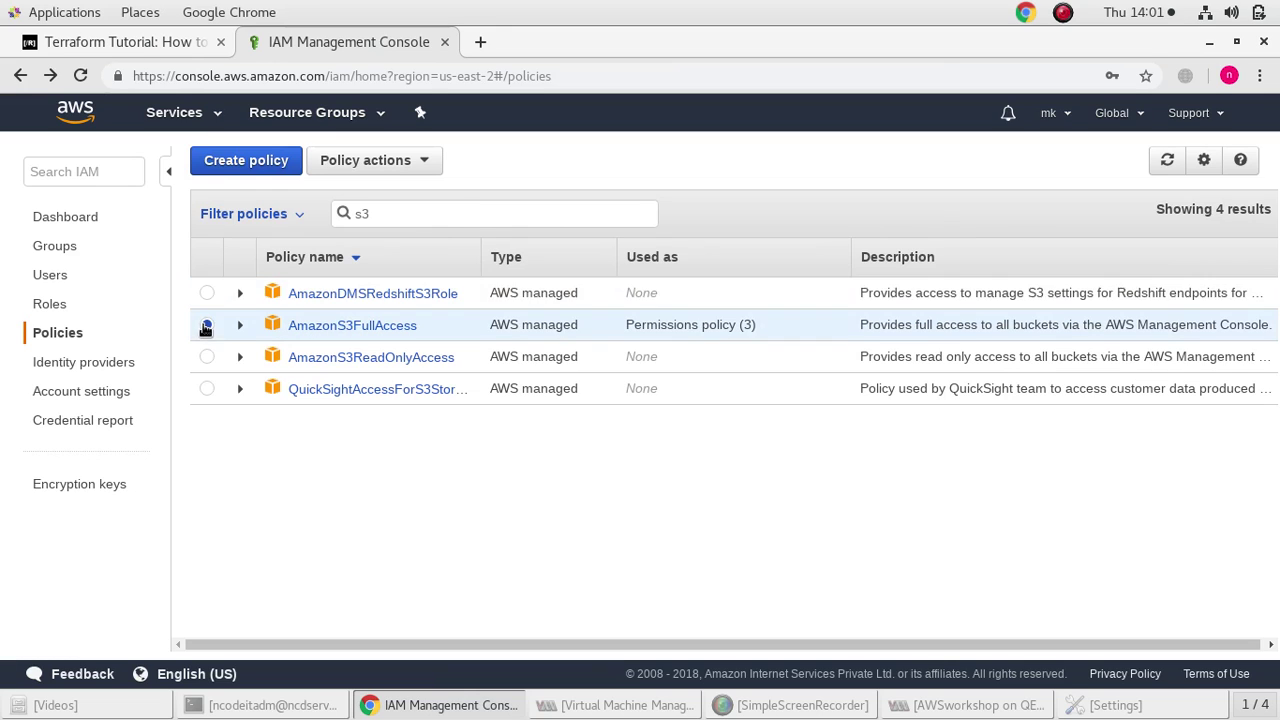
{"action": "left_click", "coordinate": [262, 171]}
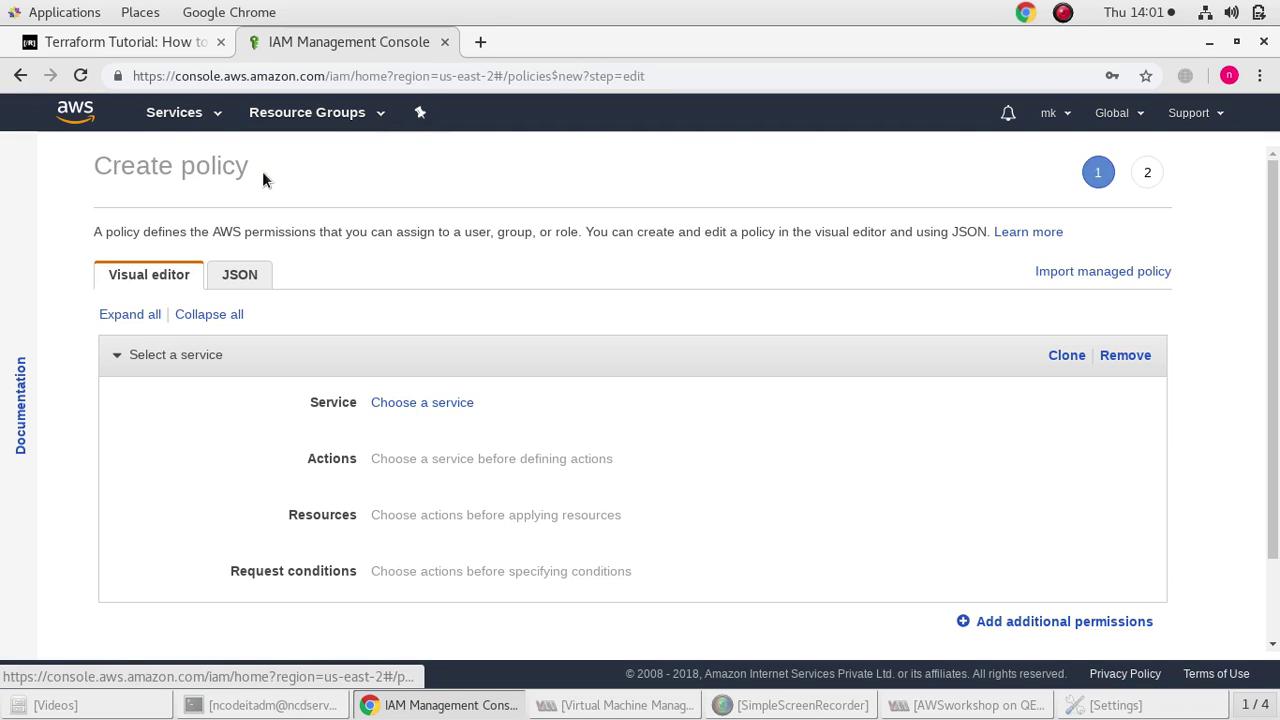
{"action": "left_click", "coordinate": [27, 81]}
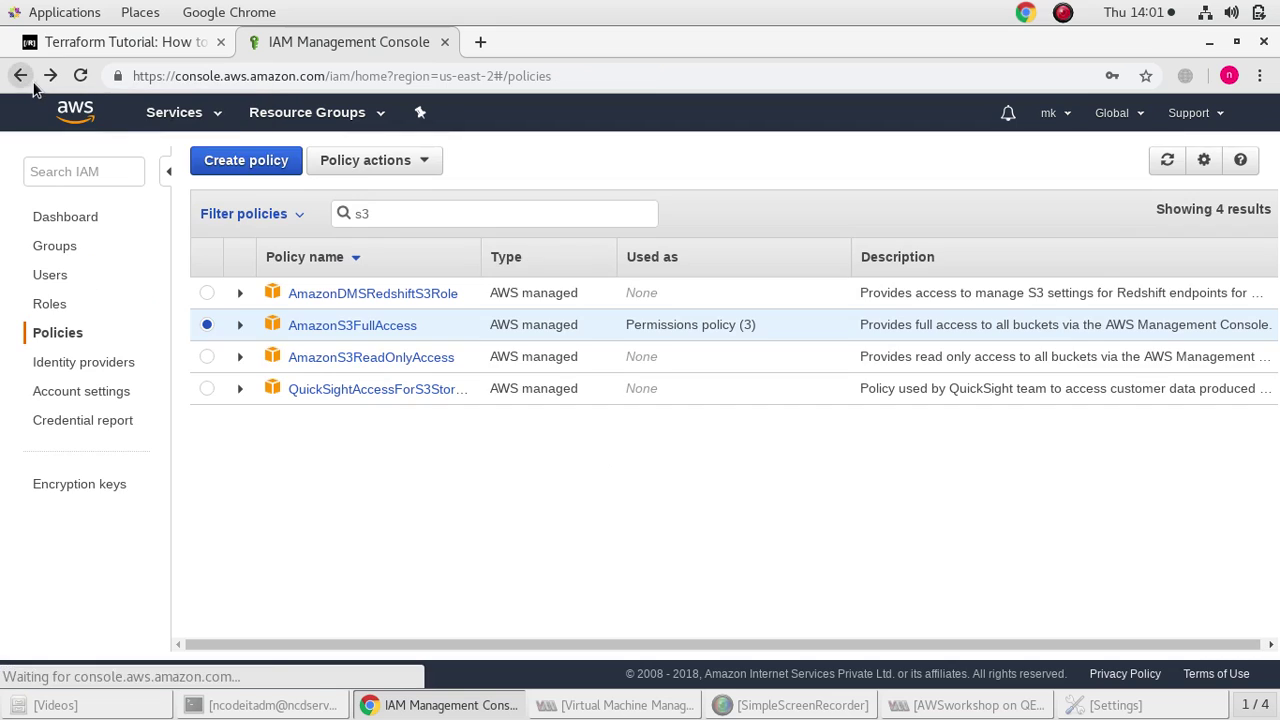
{"action": "mouse_move", "coordinate": [49, 303]}
{"action": "left_mouse_down"}
{"action": "mouse_move", "coordinate": [309, 240]}
{"action": "mouse_move", "coordinate": [428, 232]}
{"action": "mouse_move", "coordinate": [110, 314]}
{"action": "mouse_move", "coordinate": [72, 304]}
{"action": "left_mouse_up"}
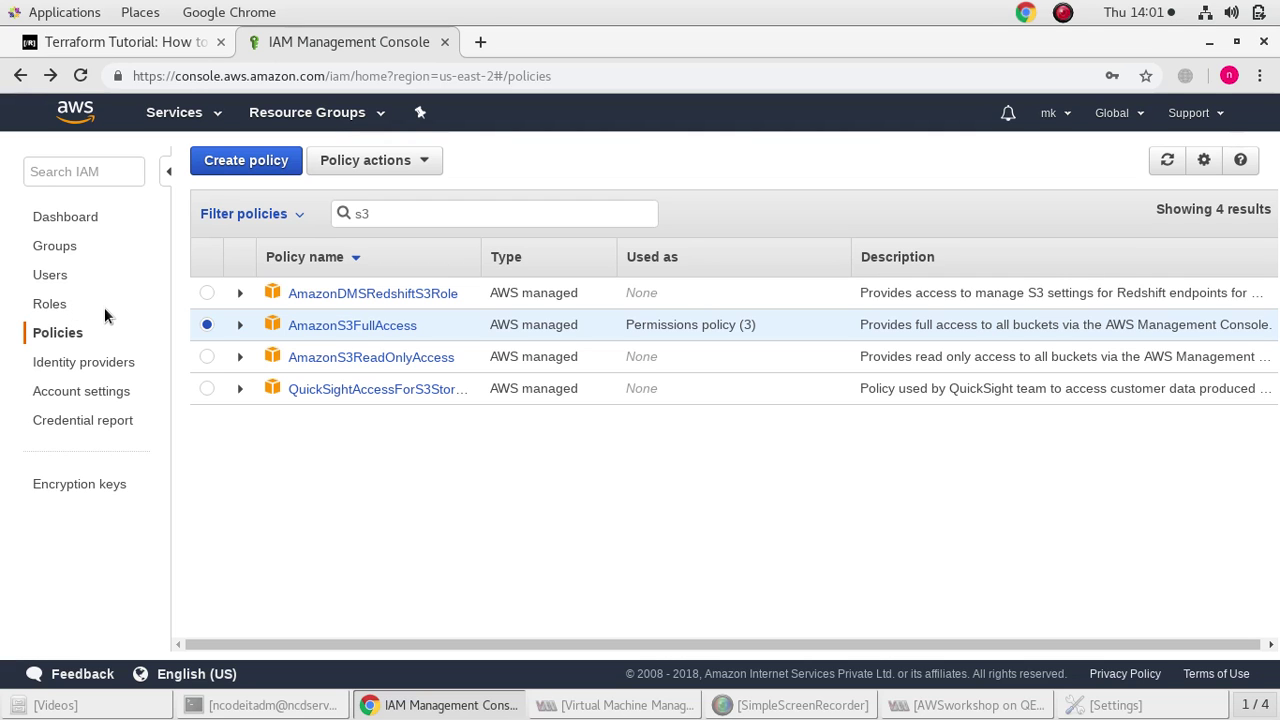
{"action": "key", "text": "BackSpace"}
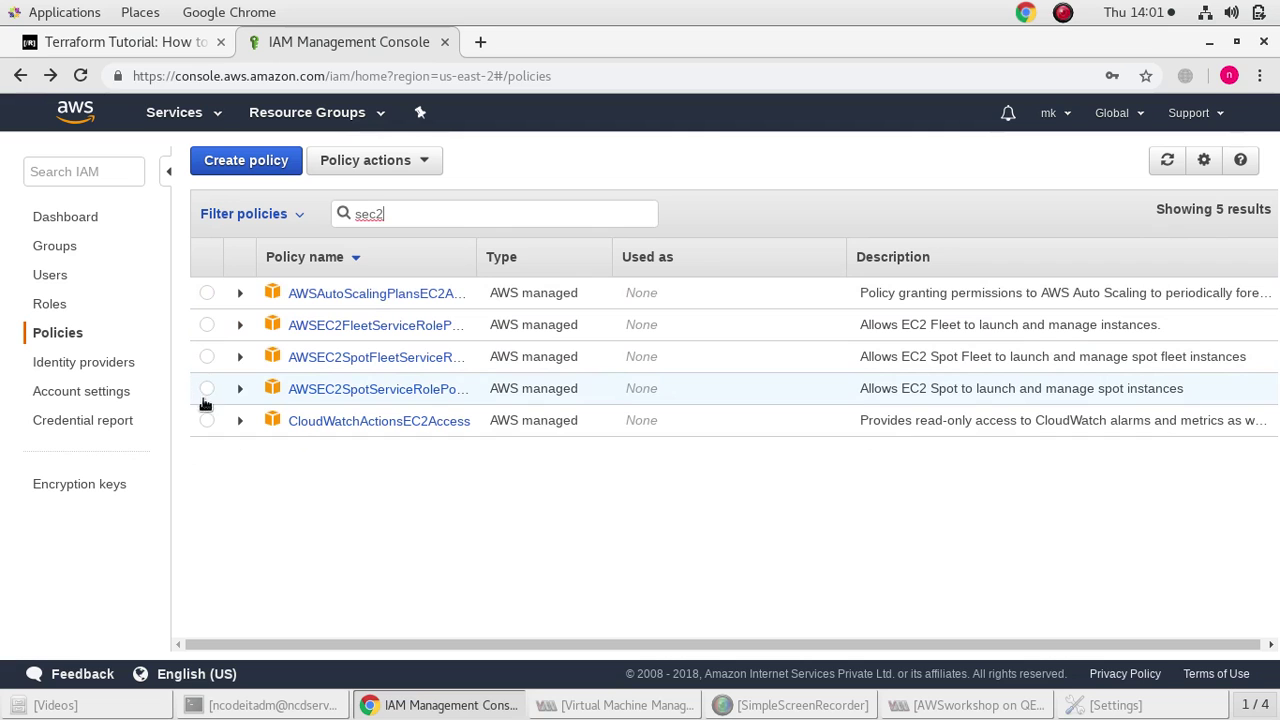
{"action": "key", "text": "BackSpace"}
{"action": "key", "text": "BackSpace"}
{"action": "key", "text": "BackSpace"}
{"action": "type", "text": "ec2"}
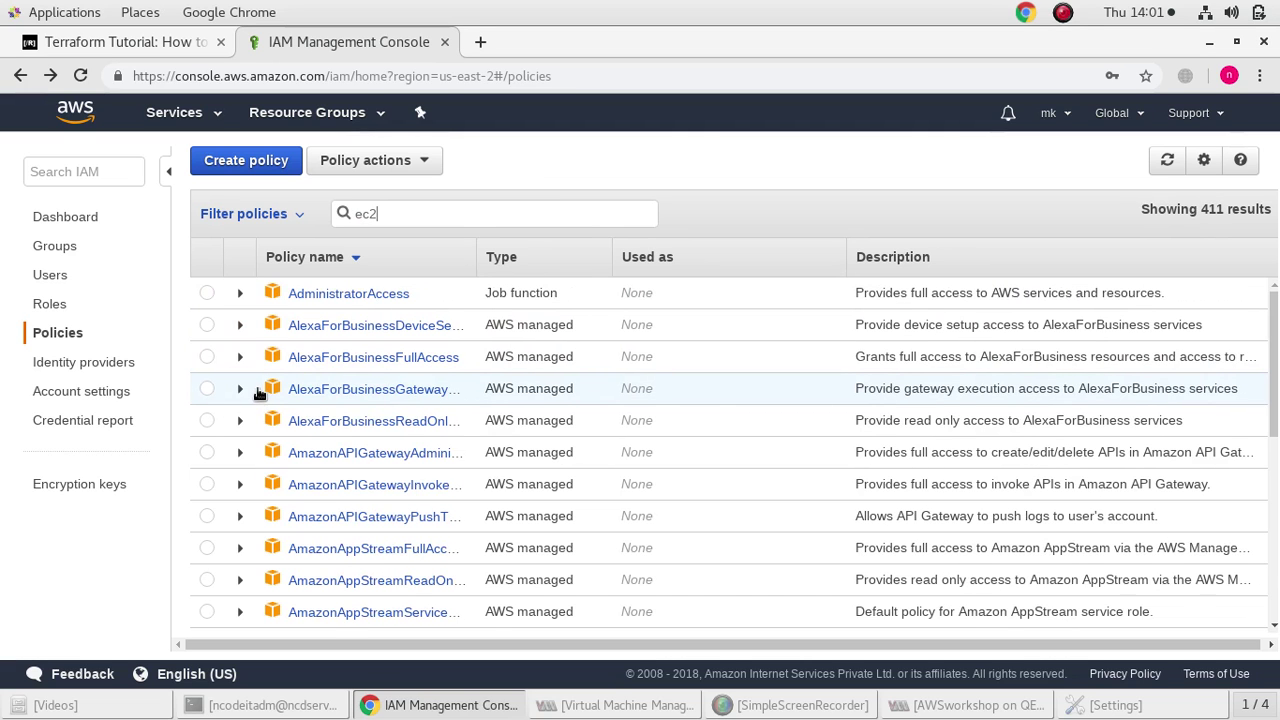
Attach AmazonEC2FullAccess to the RMR group
{"action": "left_click", "coordinate": [207, 549]}
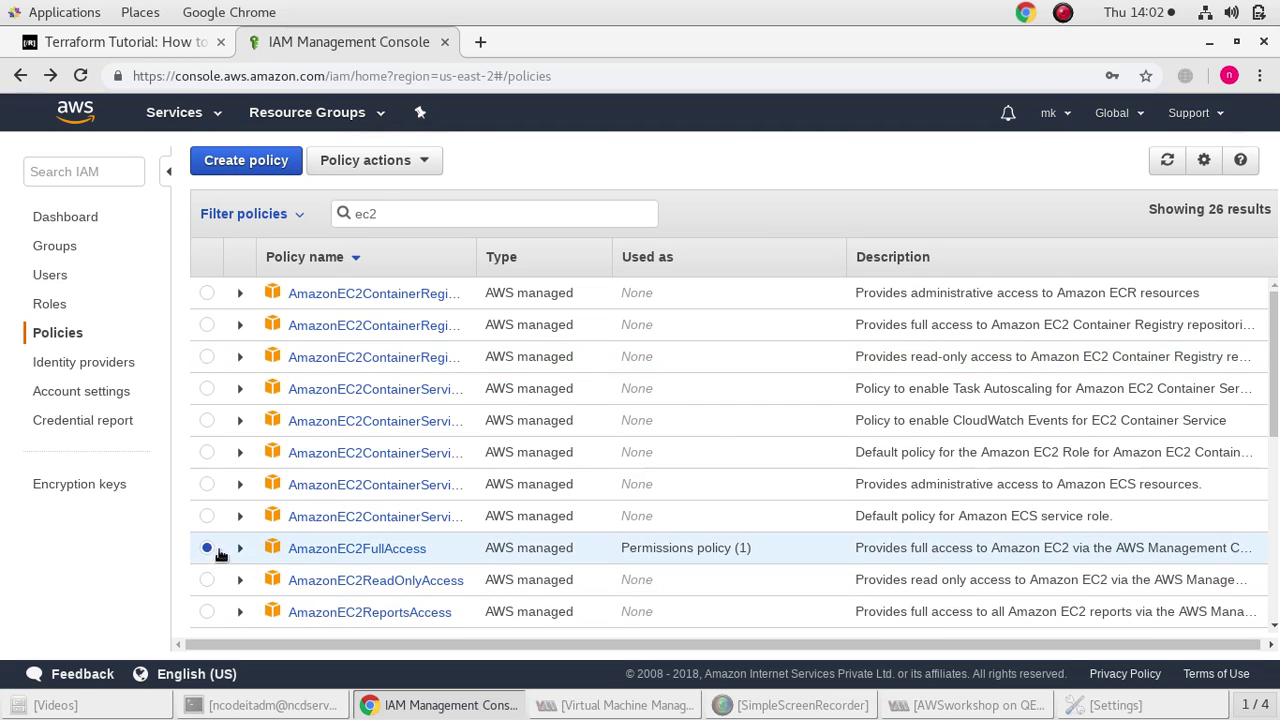
{"action": "left_click", "coordinate": [379, 163]}
{"action": "left_click", "coordinate": [335, 194]}
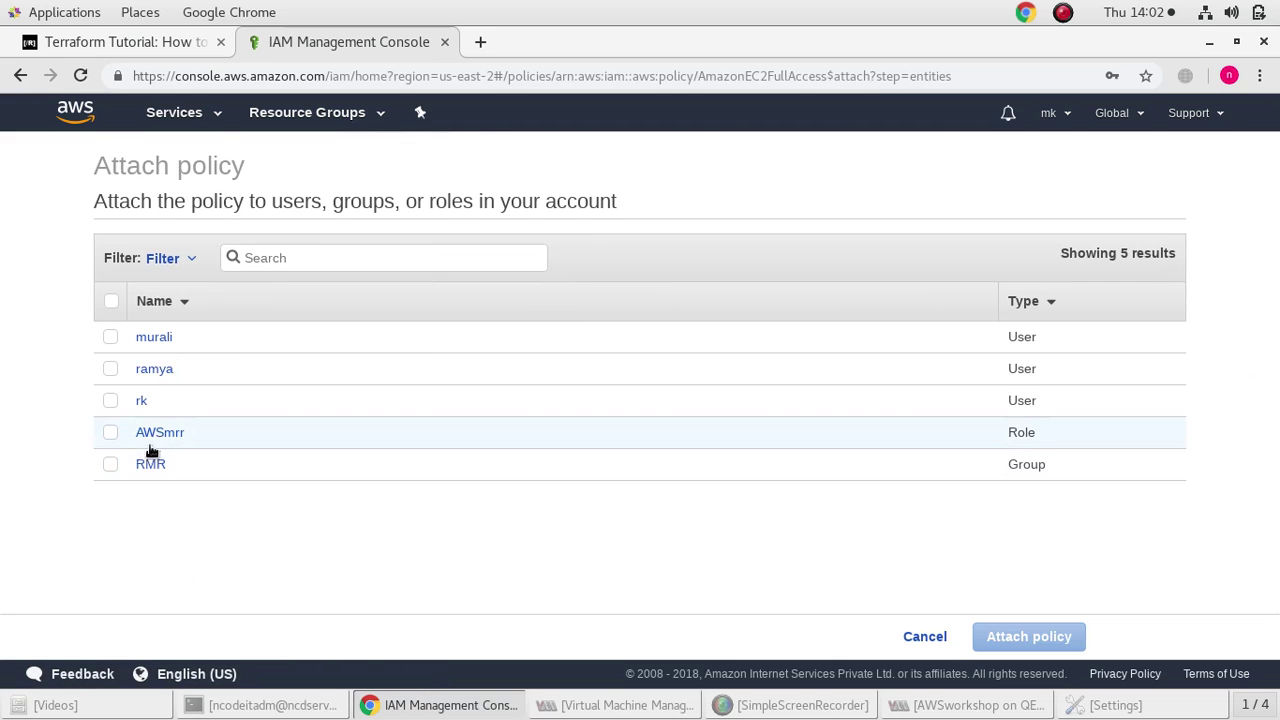
{"action": "left_click", "coordinate": [110, 464]}
{"action": "left_click", "coordinate": [1050, 637]}
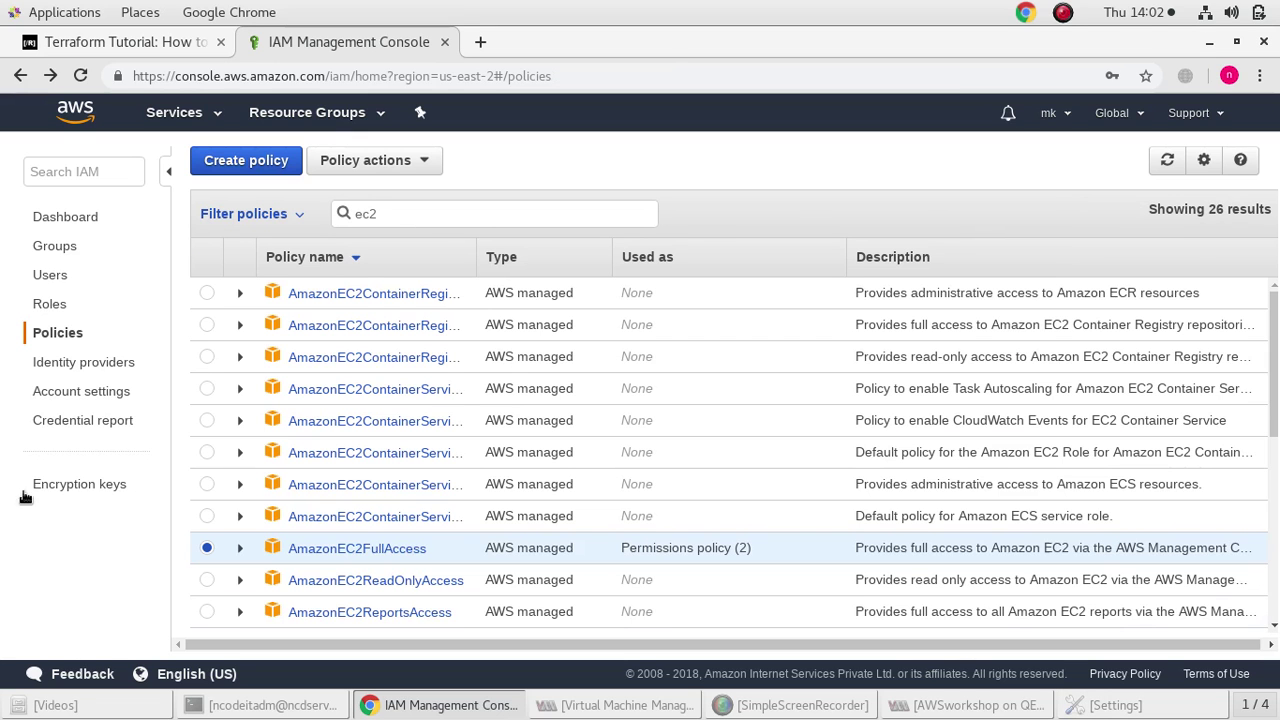
{"action": "left_click", "coordinate": [46, 301]}
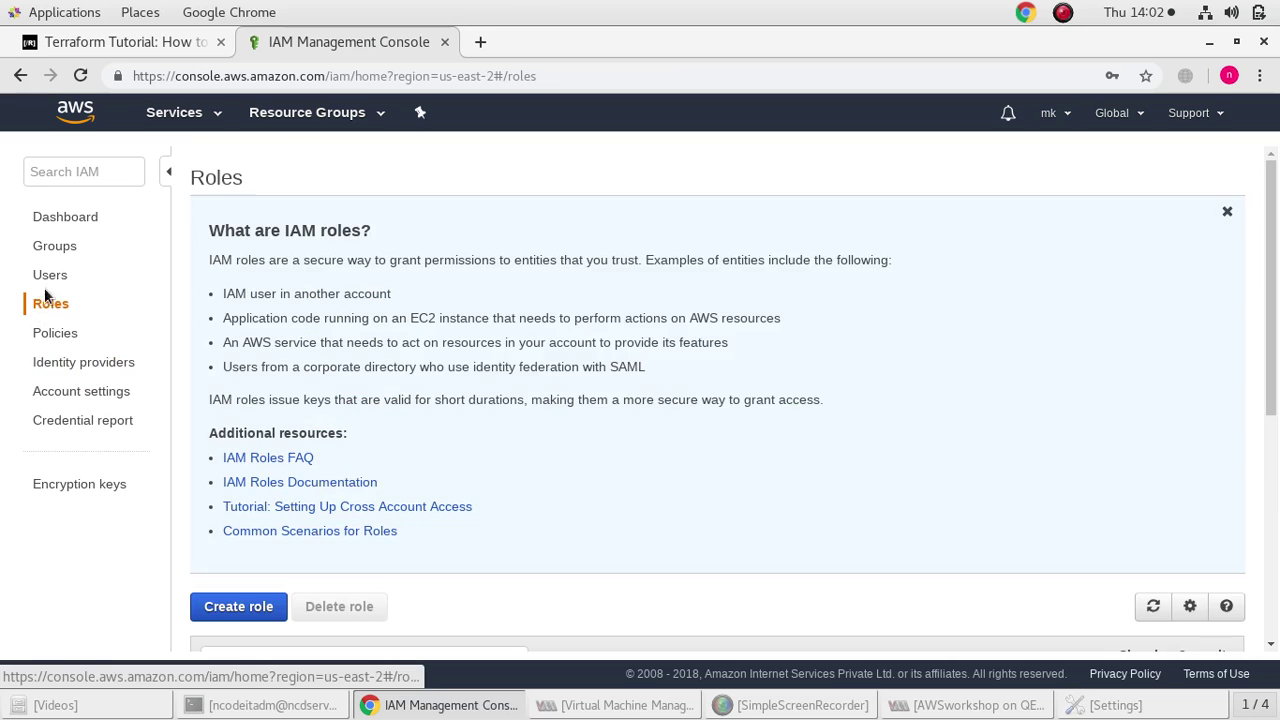
Open the first user's summary and review its Groups, Security credentials and Access Advisor tabs
{"action": "left_click", "coordinate": [46, 278]}
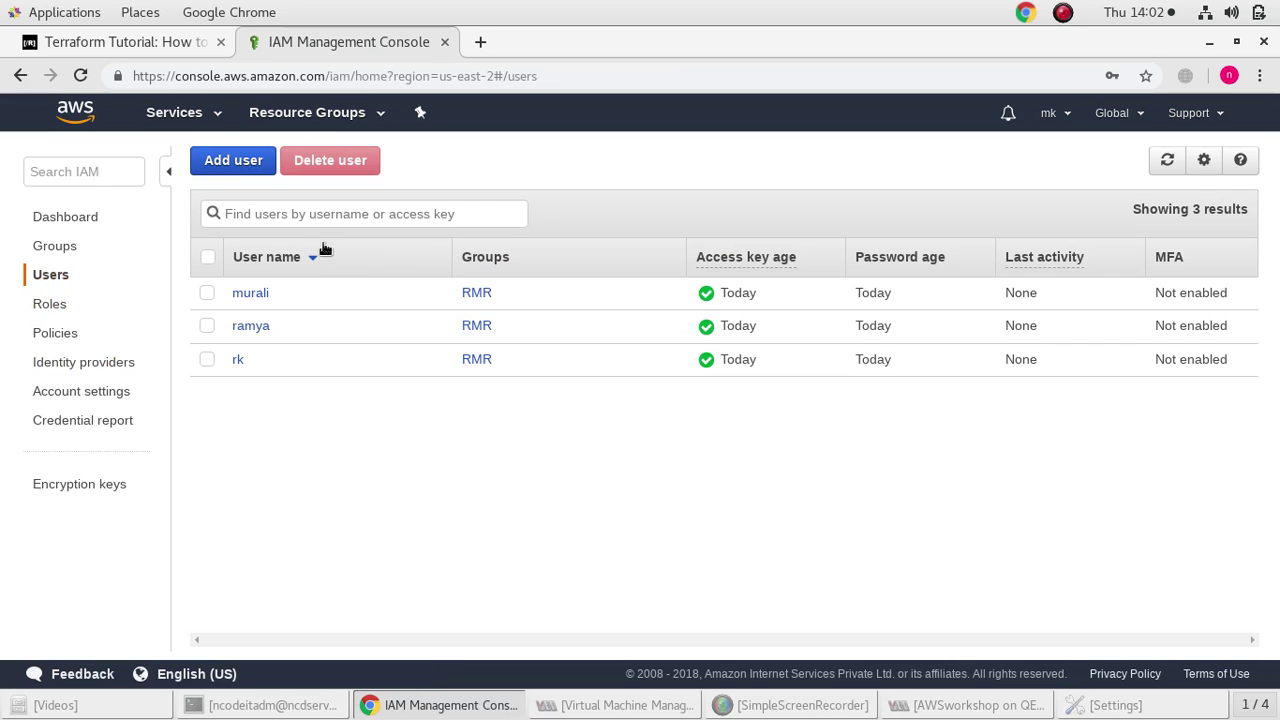
{"action": "left_click", "coordinate": [207, 293]}
{"action": "left_click", "coordinate": [208, 293]}
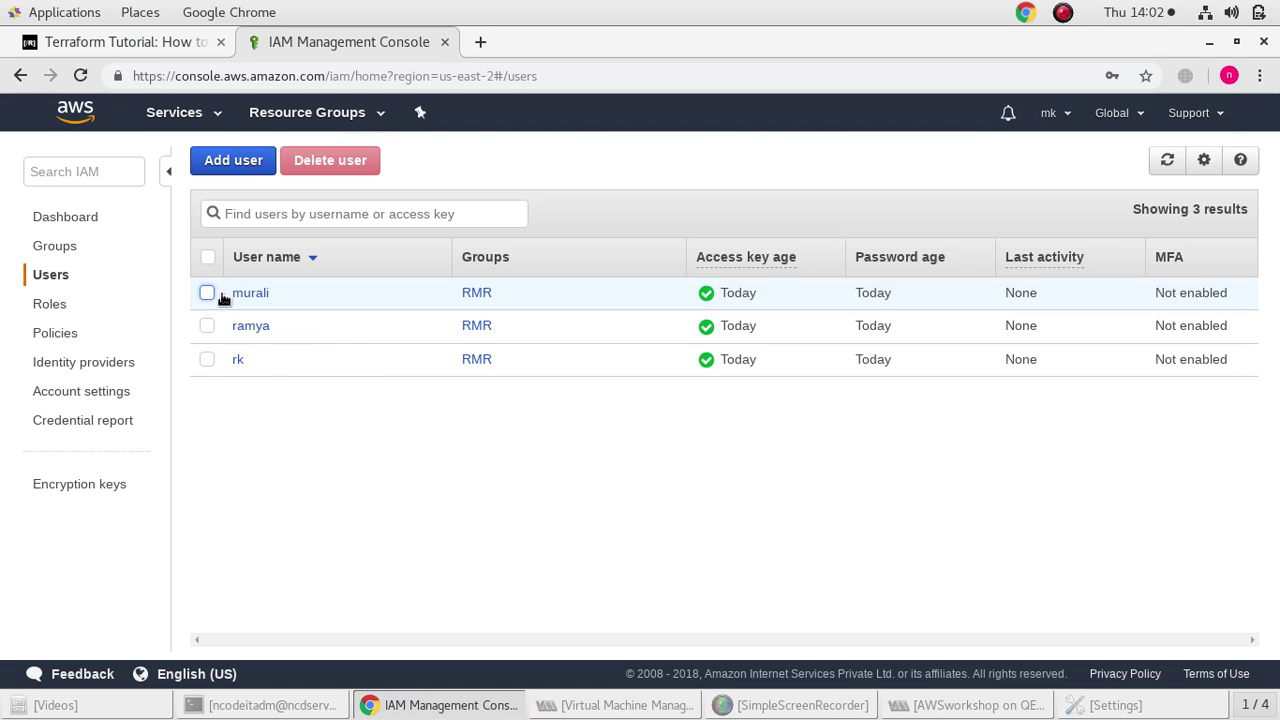
{"action": "left_click", "coordinate": [242, 293]}
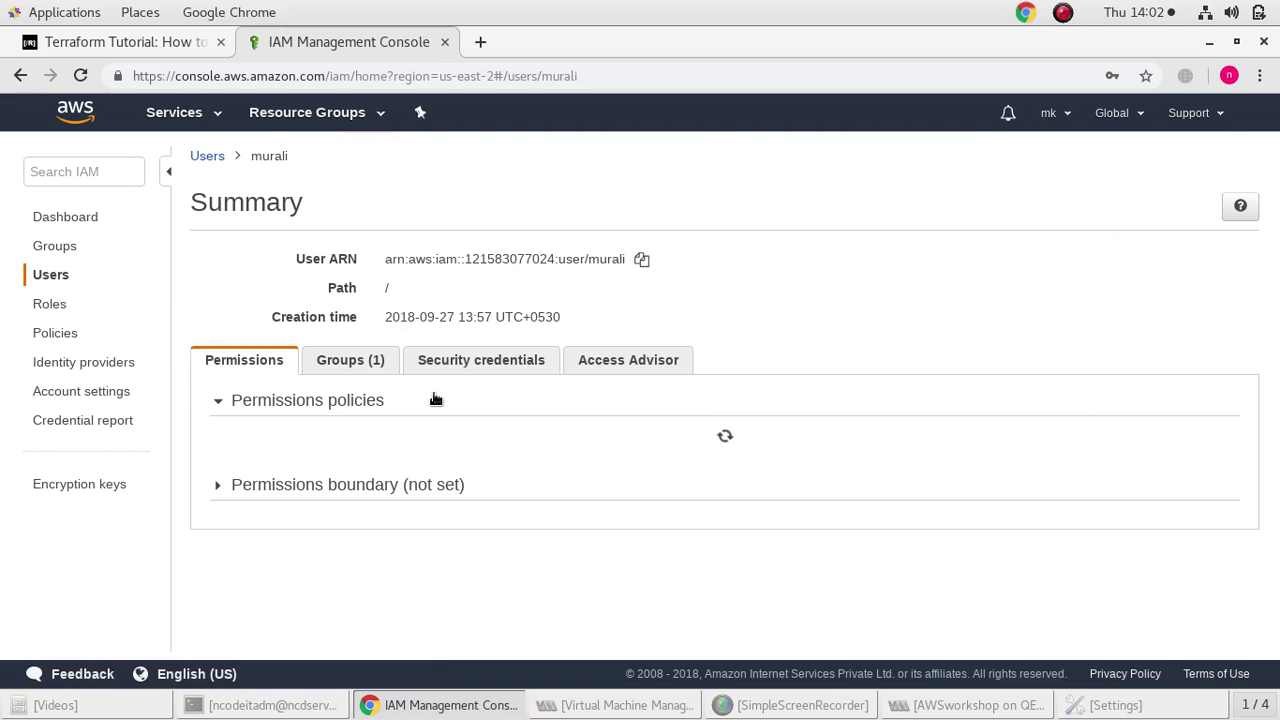
{"action": "left_click", "coordinate": [352, 362]}
{"action": "left_click", "coordinate": [500, 368]}
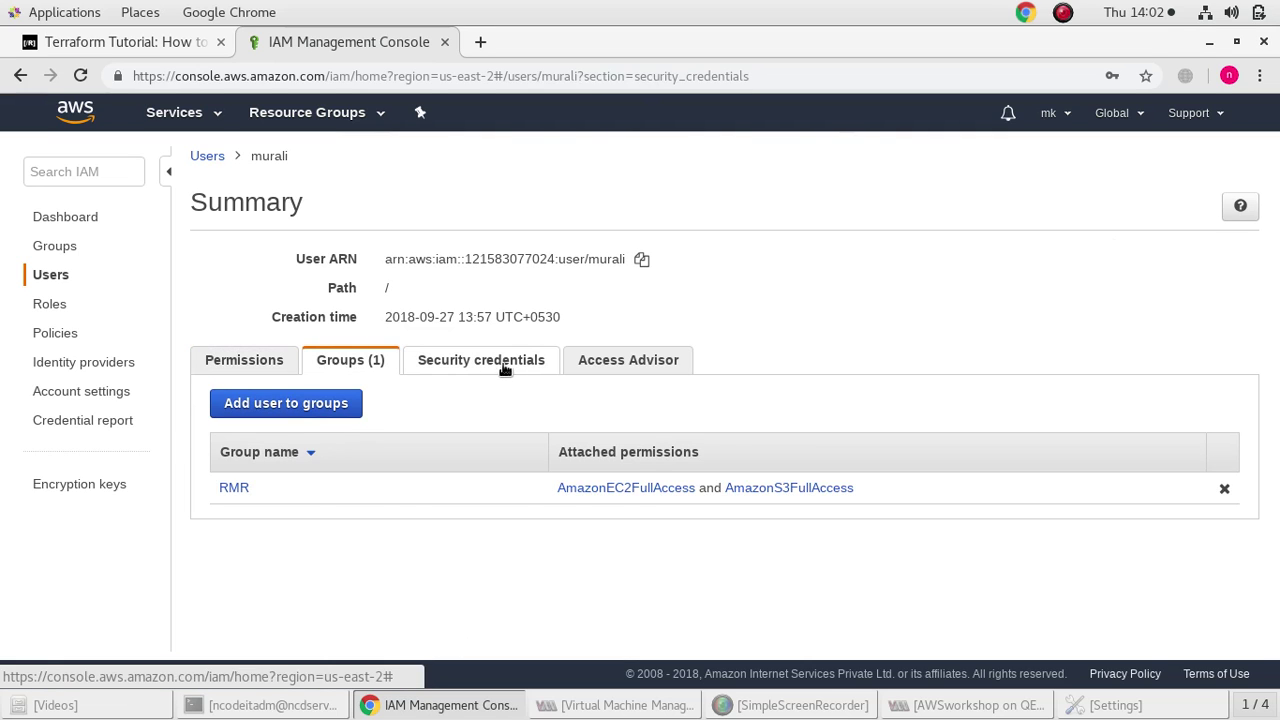
{"action": "left_click", "coordinate": [610, 366]}
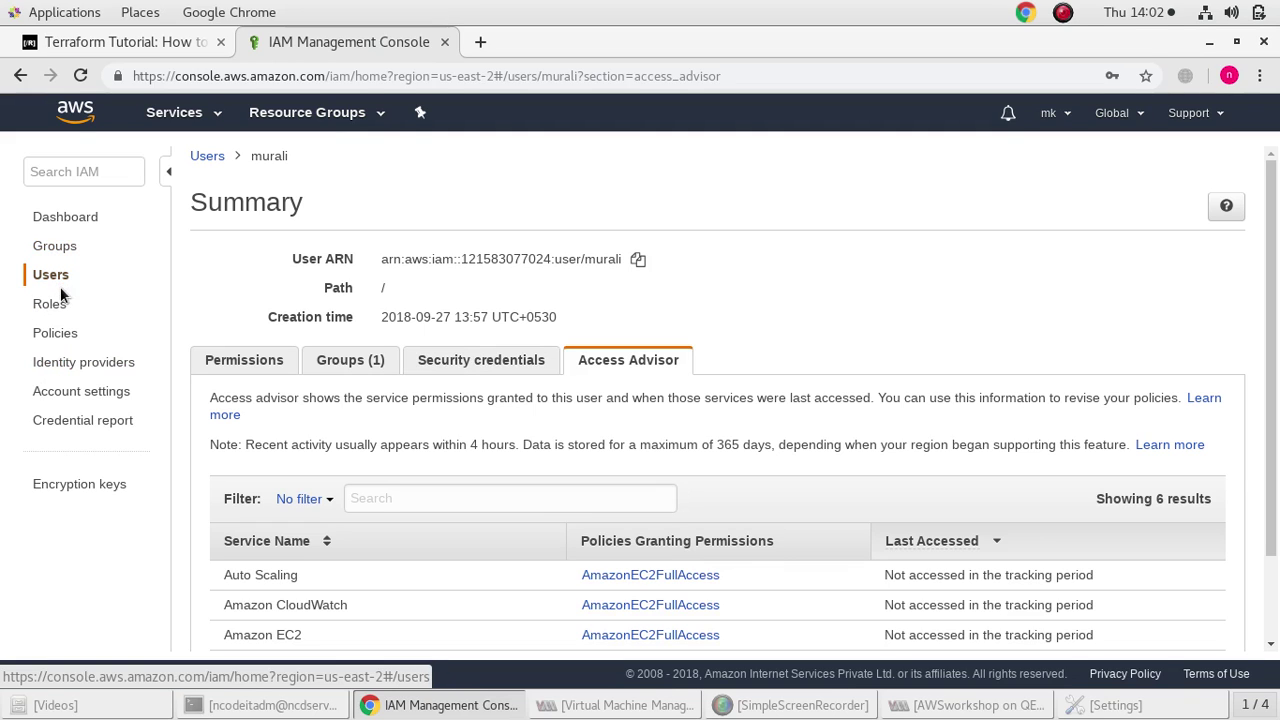
{"action": "left_click", "coordinate": [176, 112]}
Open the workshopaws-ncodeit S3 bucket and inspect its fountain.jpg object
{"action": "left_click", "coordinate": [49, 235]}
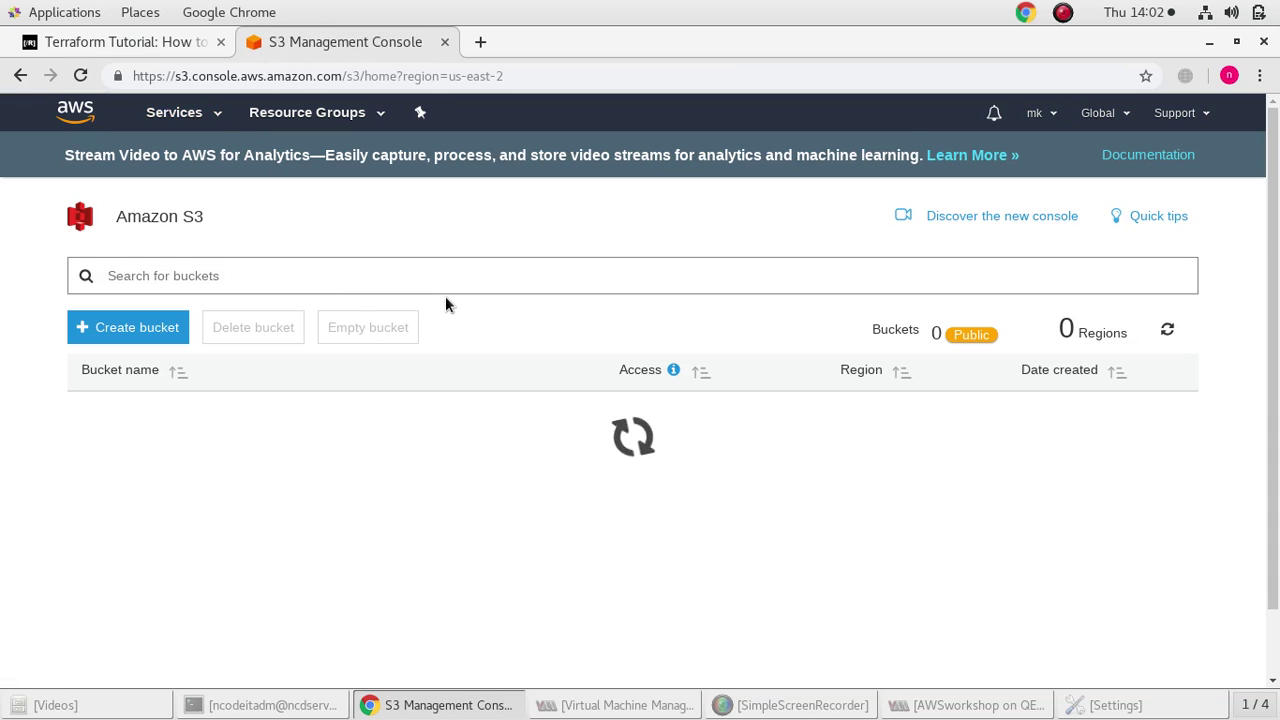
{"action": "left_click", "coordinate": [150, 415]}
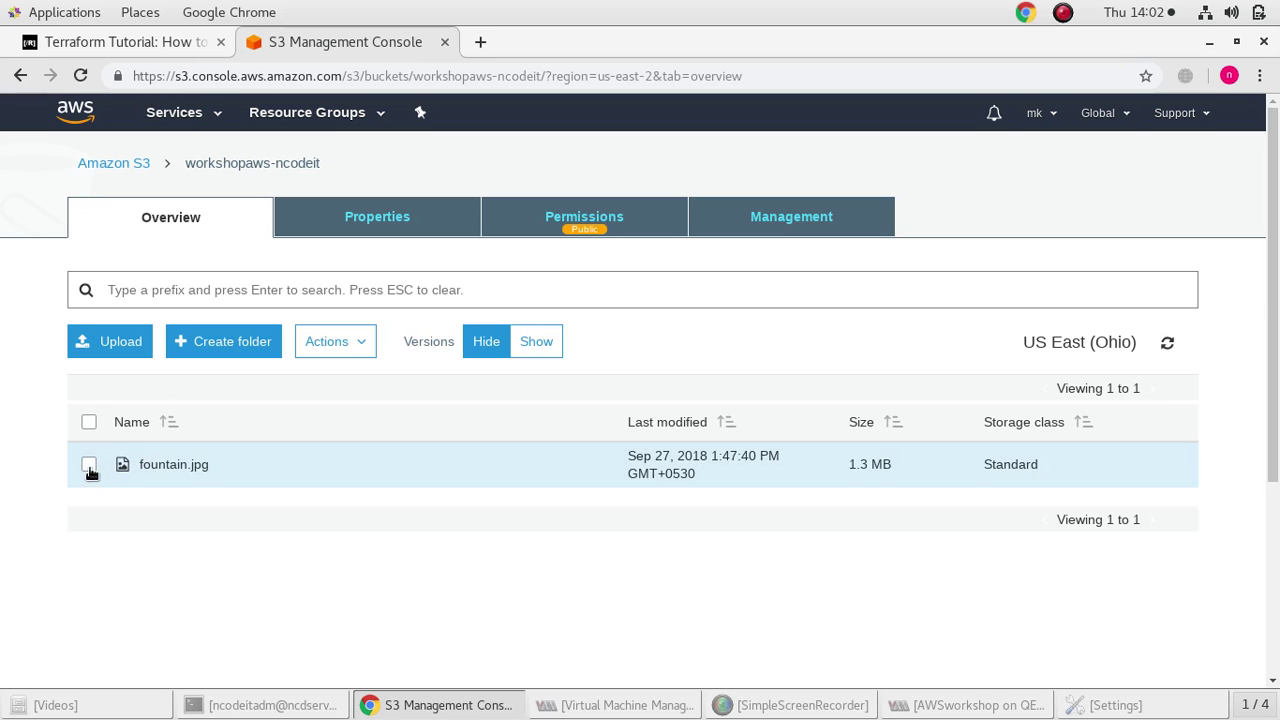
{"action": "left_click", "coordinate": [89, 465]}
{"action": "left_click", "coordinate": [89, 465]}
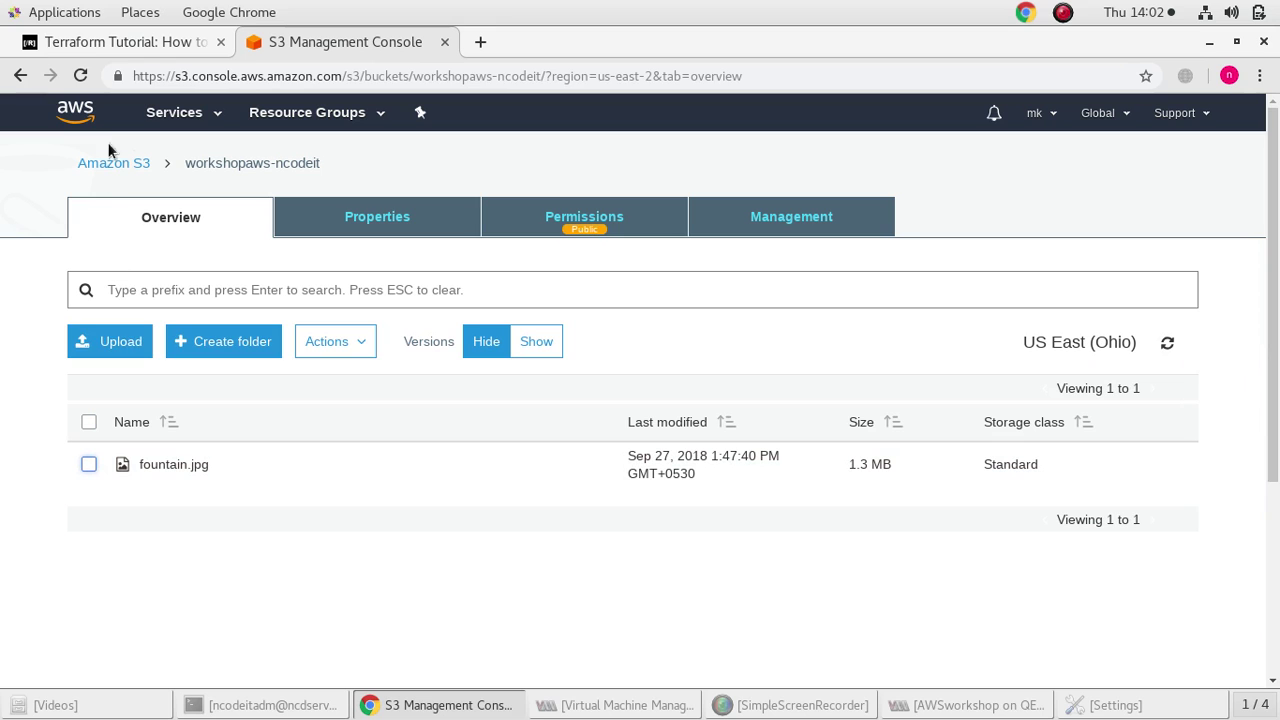
{"action": "left_click", "coordinate": [134, 44]}
{"action": "left_click", "coordinate": [335, 48]}
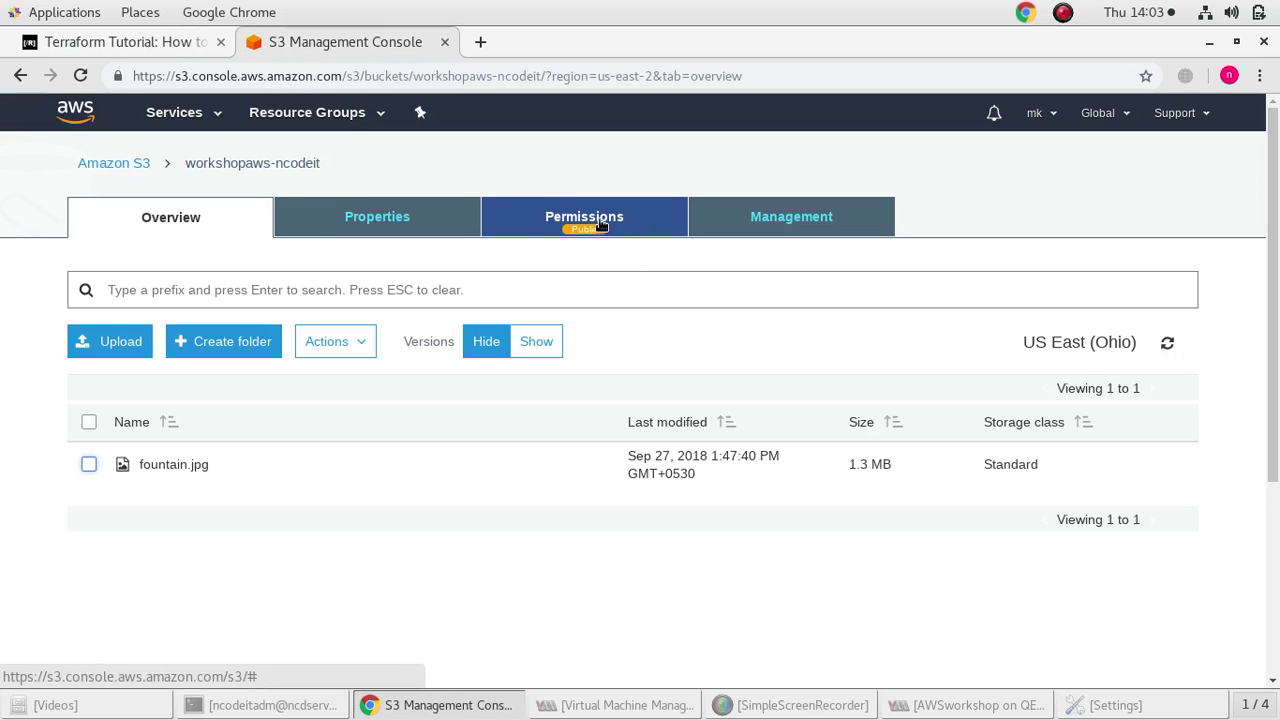
{"action": "left_click", "coordinate": [168, 113]}
{"action": "left_click", "coordinate": [45, 317]}
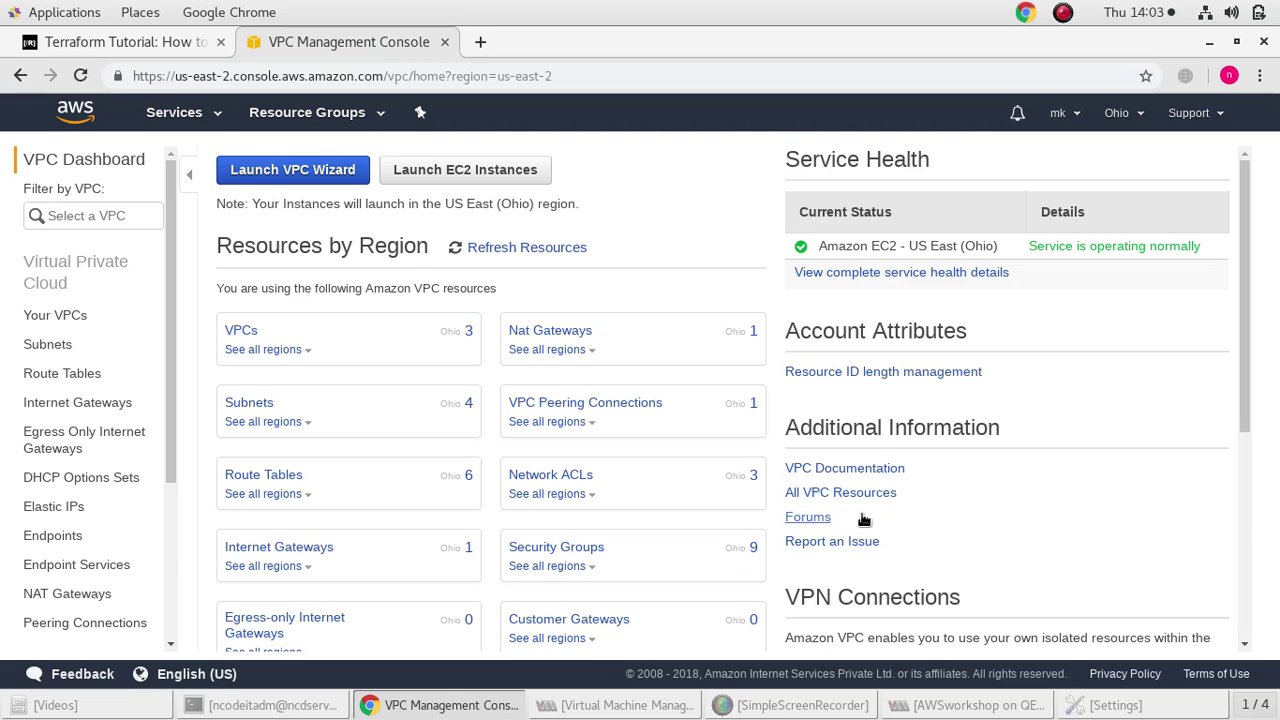
Show the Your VPCs list, now holding only the 172.31.0.0/16 default VPC
{"action": "left_click", "coordinate": [240, 330]}
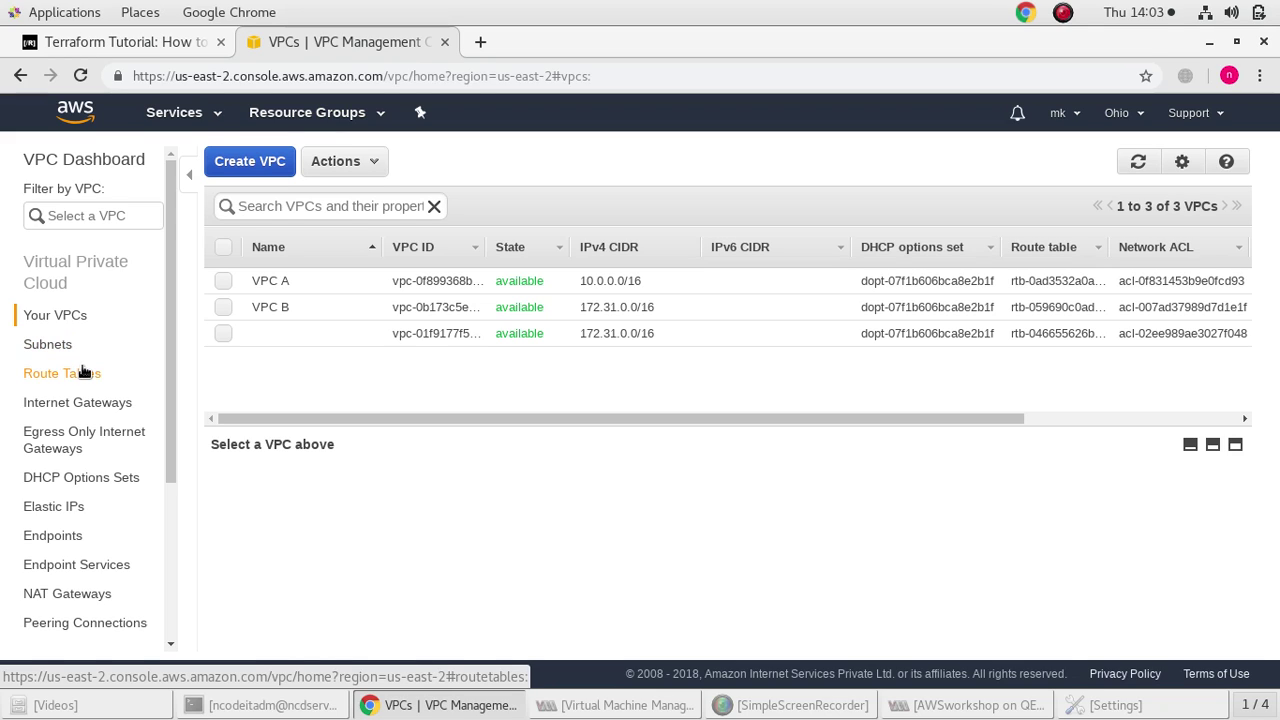
{"action": "mouse_move", "coordinate": [278, 288]}
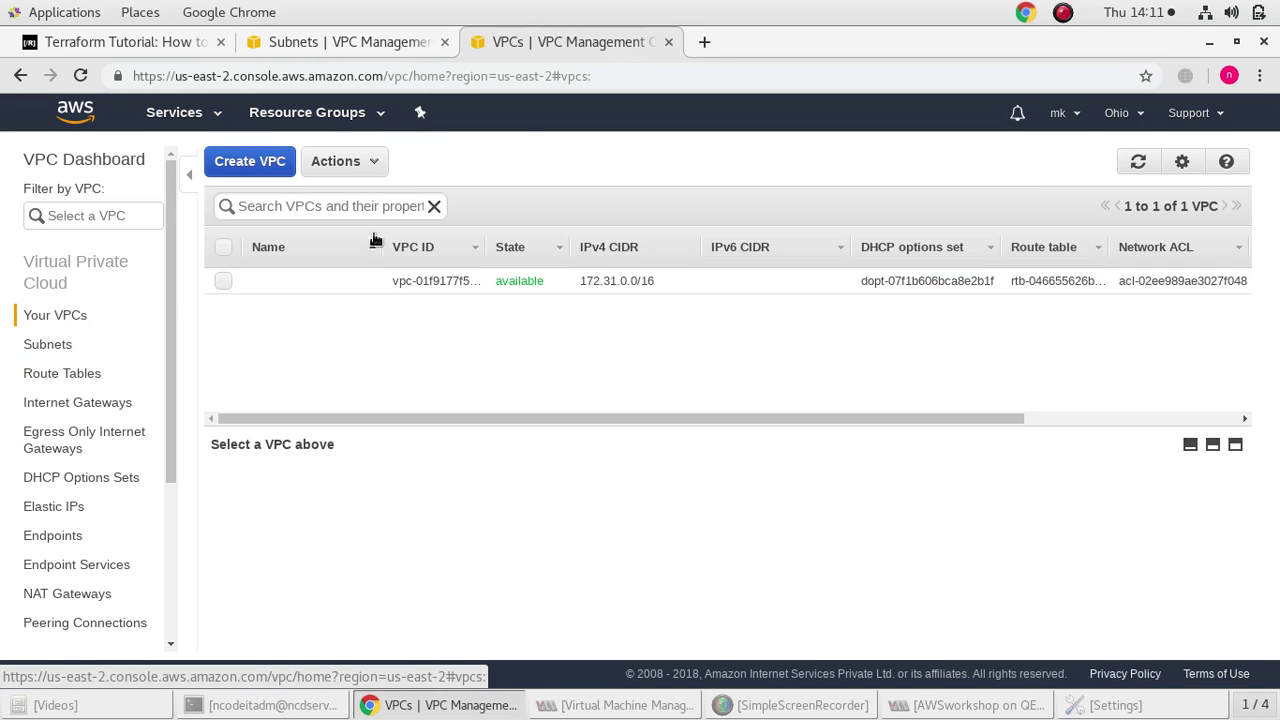
Create VPC A with IPv4 CIDR block 10.0.0.0/16
{"action": "left_click", "coordinate": [220, 168]}
{"action": "left_click", "coordinate": [602, 392]}
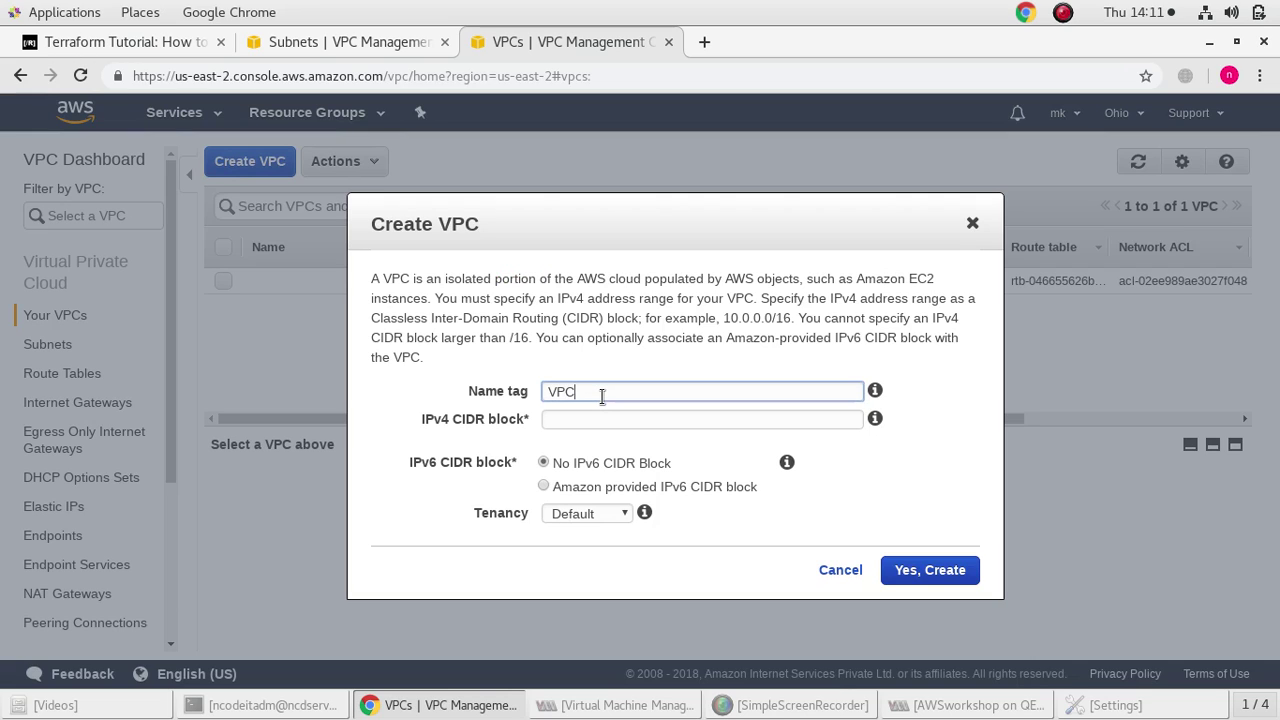
{"action": "type", "text": "VPC A"}
{"action": "left_click", "coordinate": [610, 412]}
{"action": "type", "text": "10.0.0.0/16"}
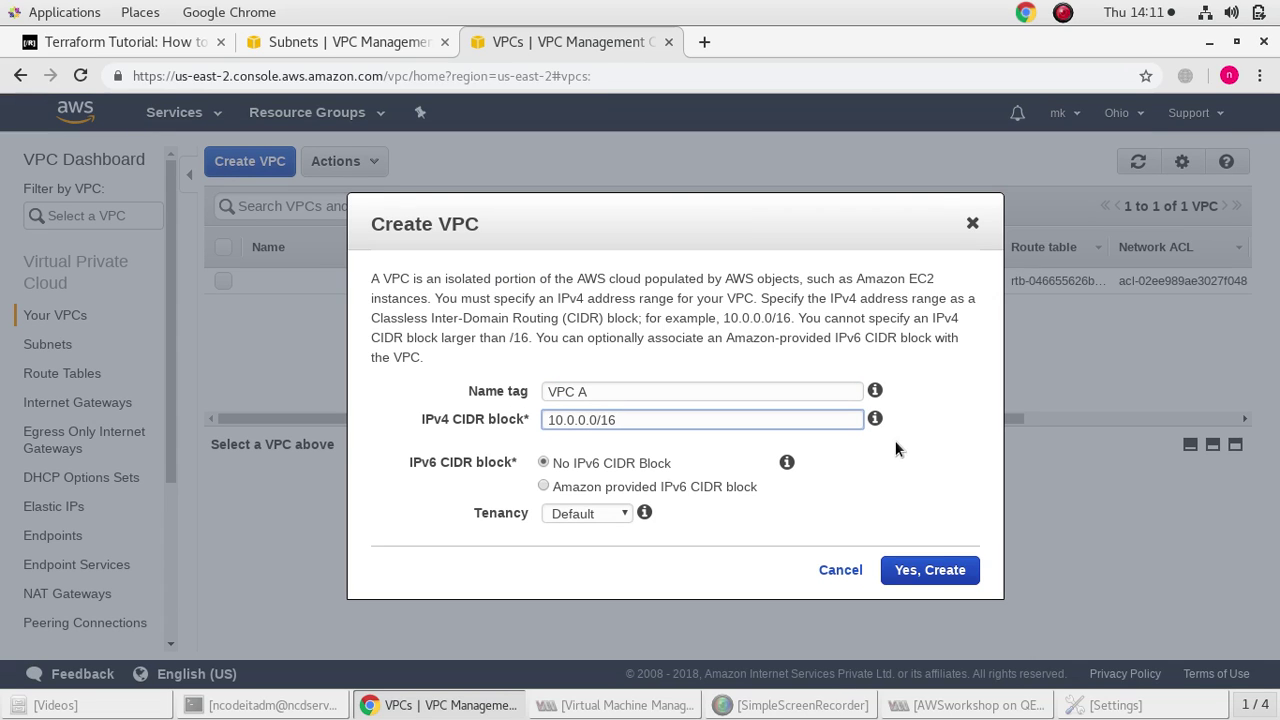
{"action": "left_click", "coordinate": [932, 570]}
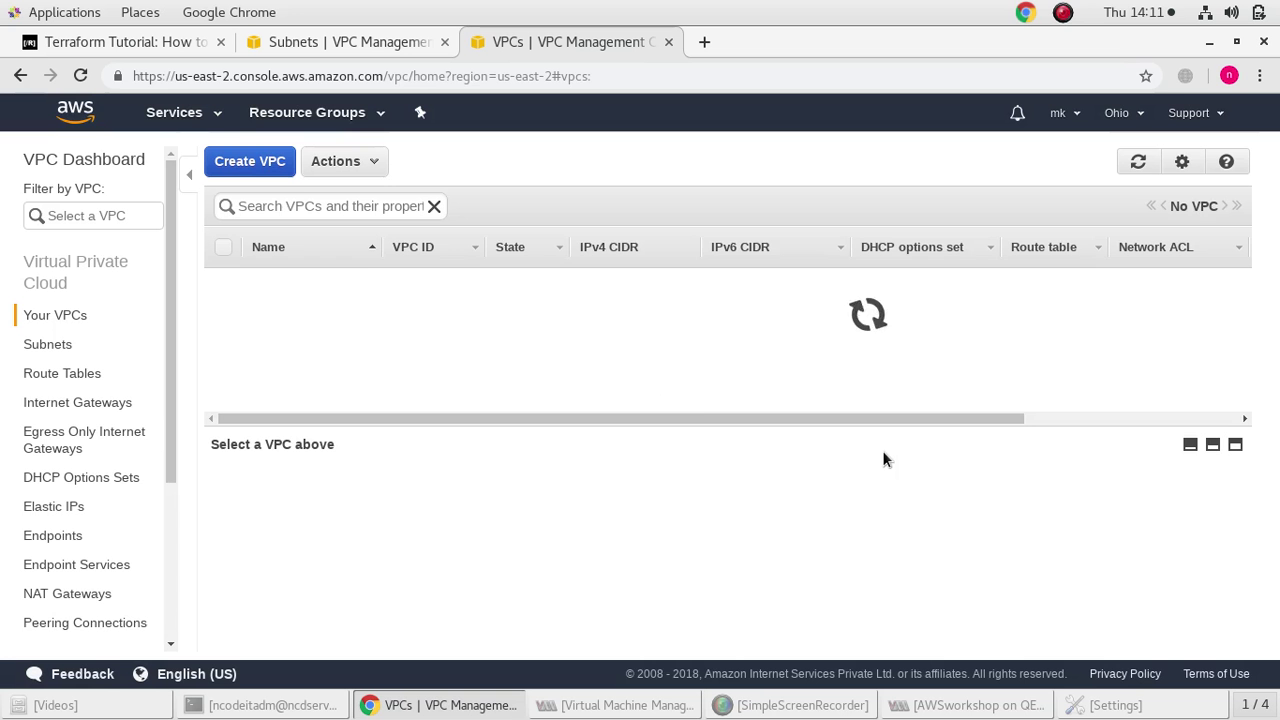
Create VPC B with IPv4 CIDR block 172.31.0.0/16
{"action": "left_click", "coordinate": [225, 162]}
{"action": "left_click", "coordinate": [617, 391]}
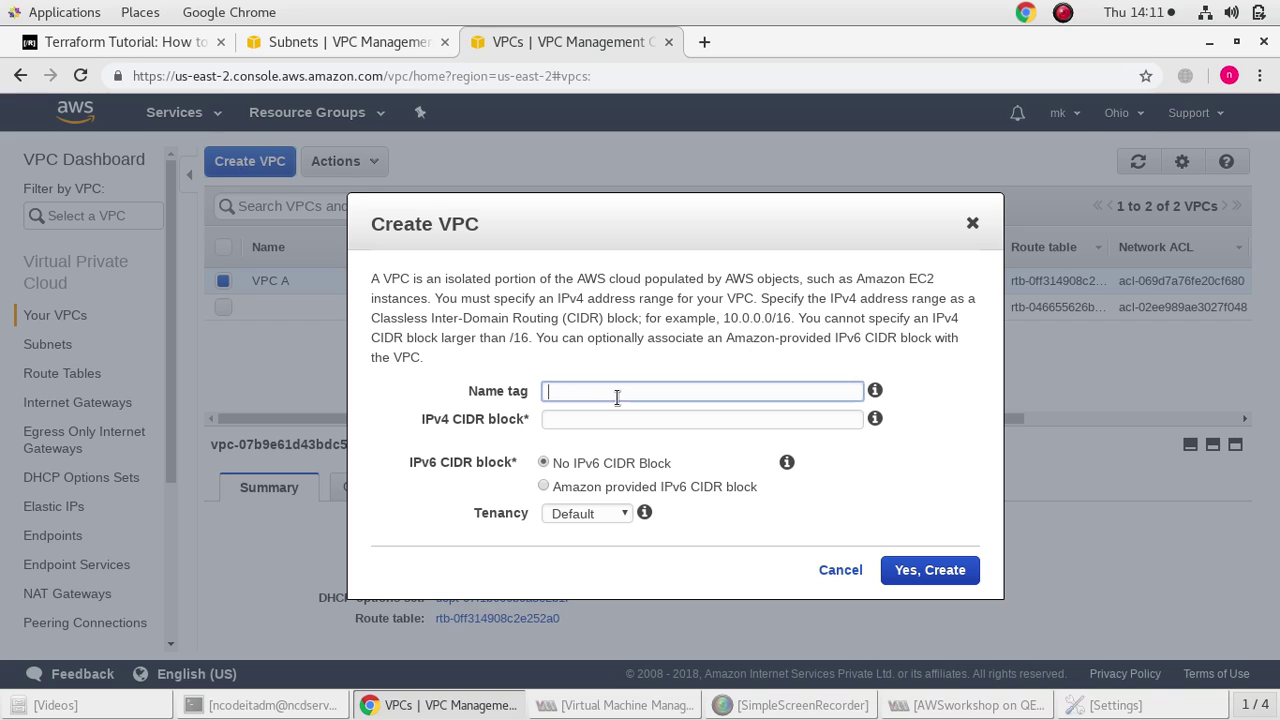
{"action": "type", "text": "VPC B"}
{"action": "left_click", "coordinate": [658, 420]}
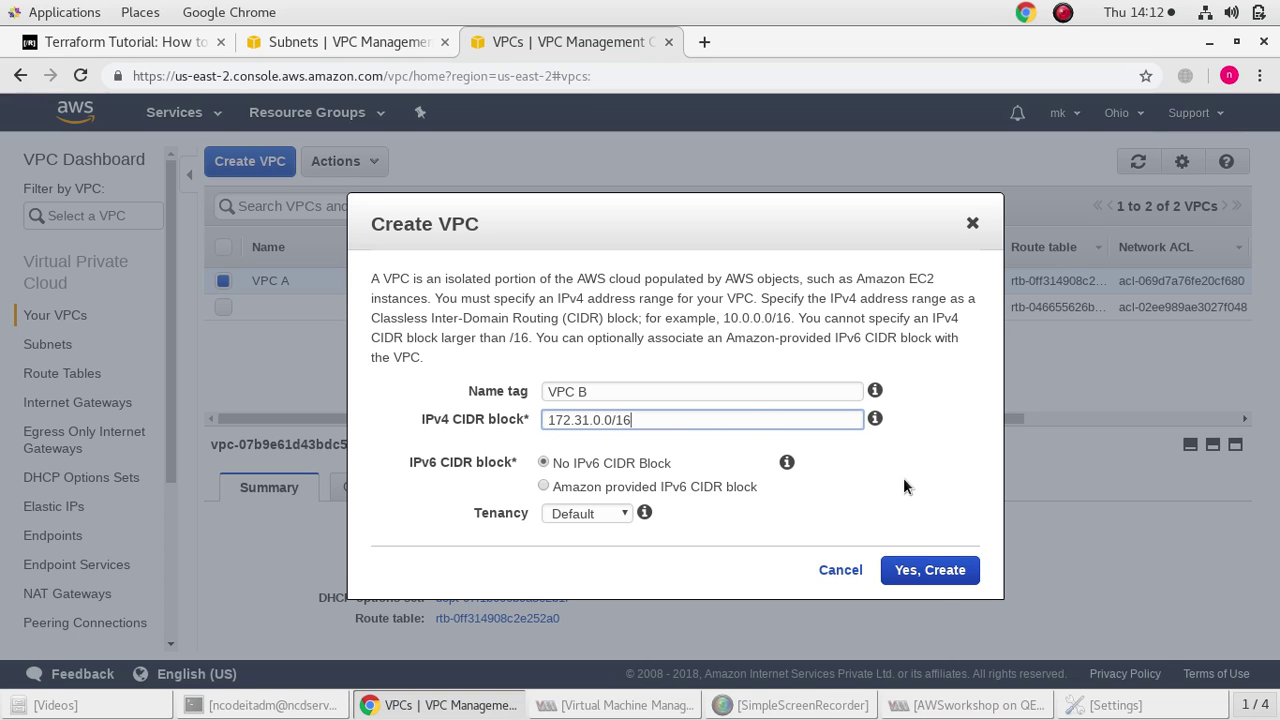
{"action": "left_click", "coordinate": [942, 581]}
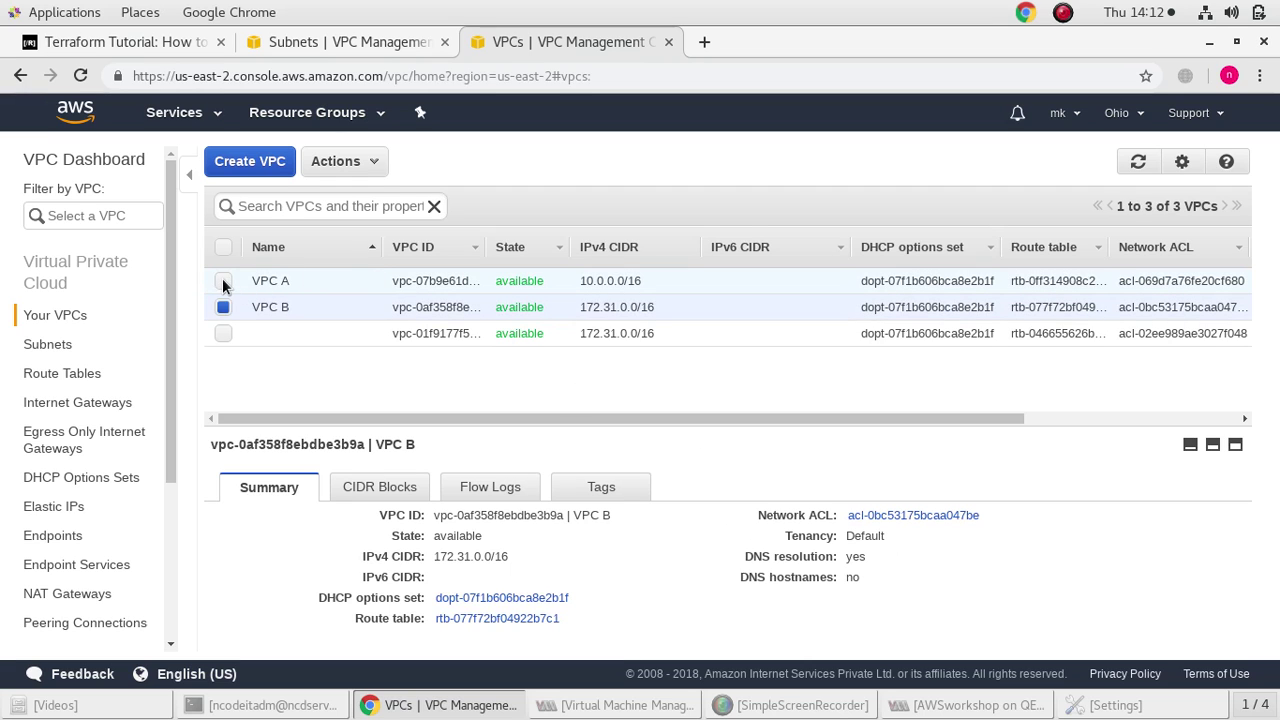
Start a subnet named pubsn1 in VPC A, zone us-east-2a
{"action": "left_click", "coordinate": [48, 344]}
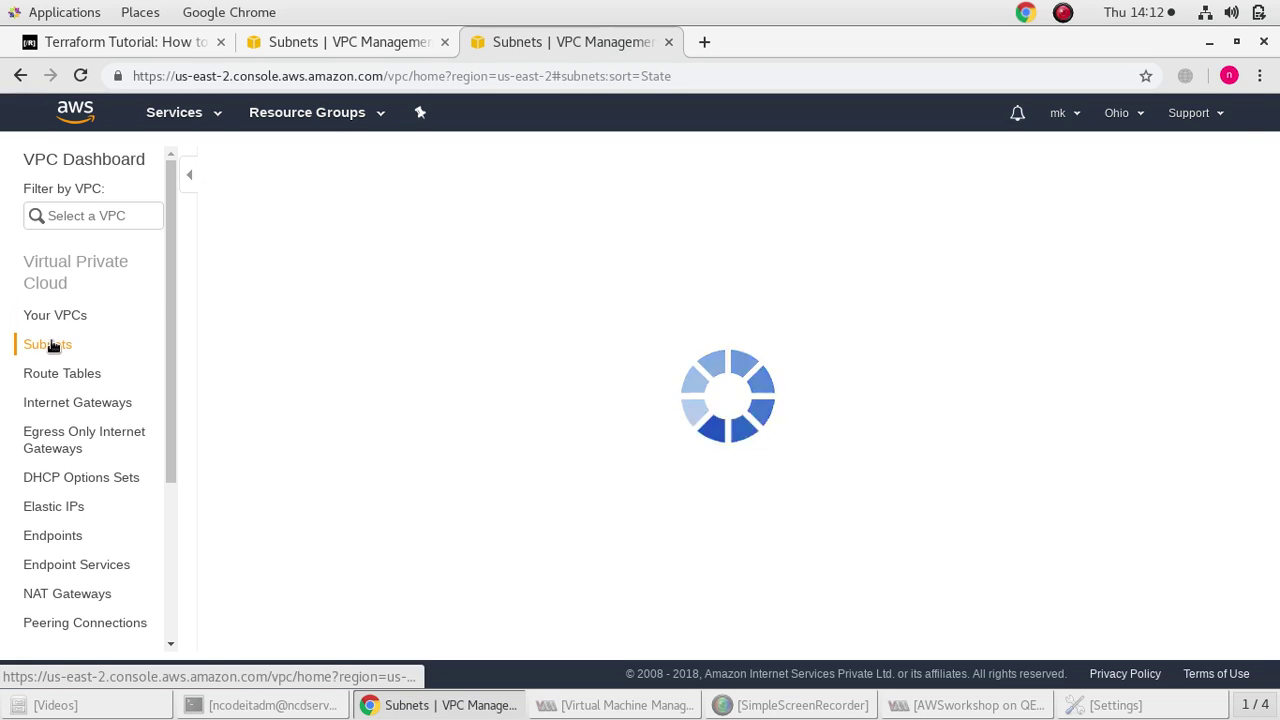
{"action": "left_click", "coordinate": [275, 172]}
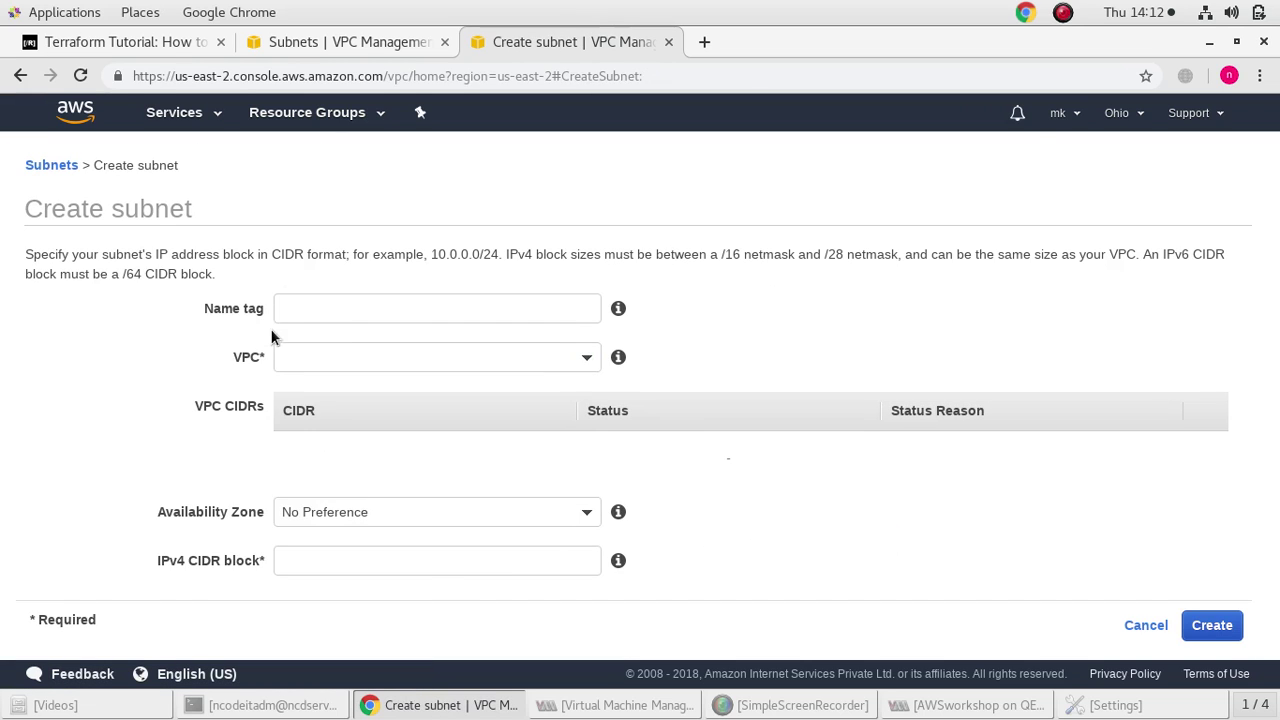
{"action": "left_click", "coordinate": [311, 306]}
{"action": "type", "text": "pubsn1"}
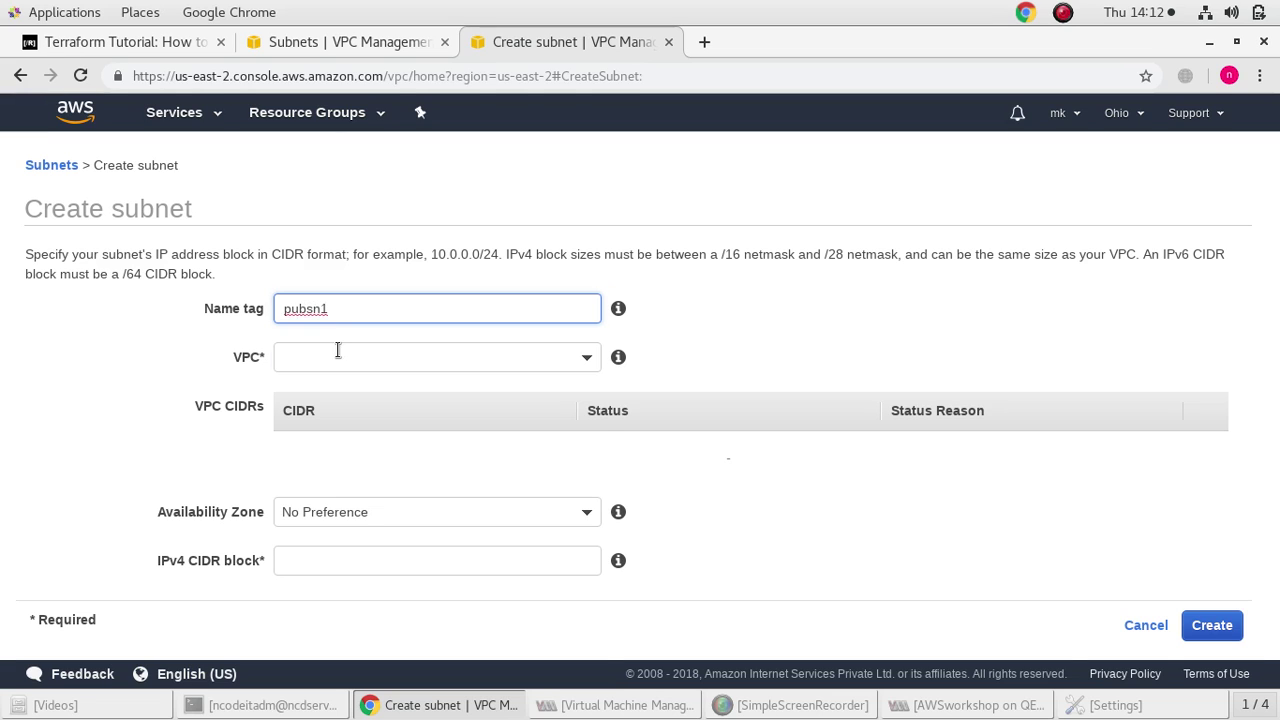
{"action": "left_click", "coordinate": [338, 352]}
{"action": "left_click", "coordinate": [386, 436]}
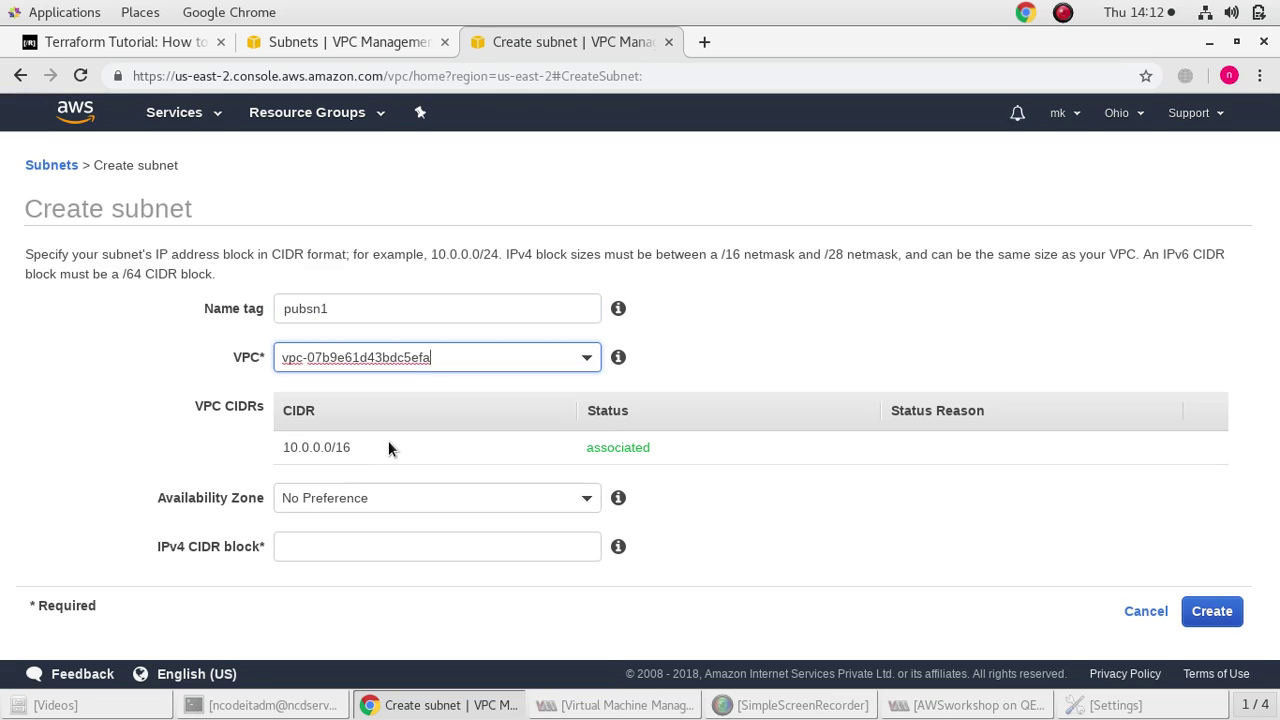
{"action": "left_click", "coordinate": [441, 502]}
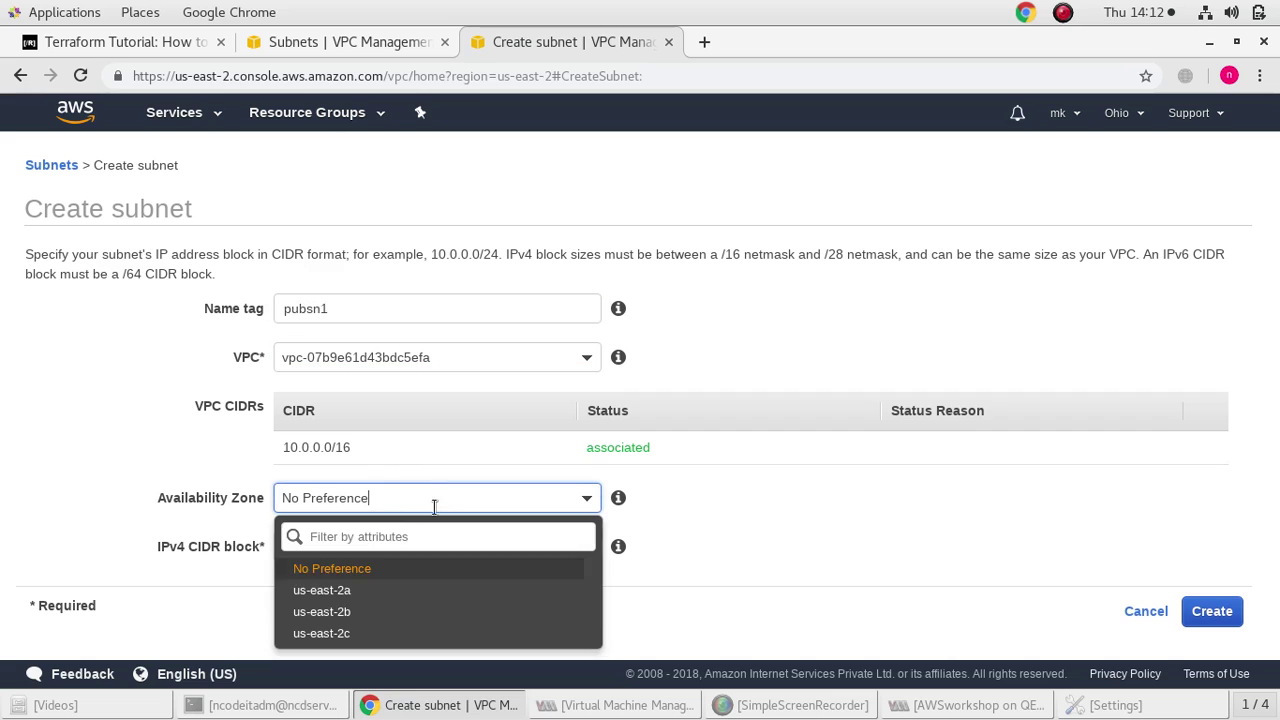
{"action": "left_click", "coordinate": [348, 589]}
Set the pubsn1 CIDR block to 10.0.1.0/24
{"action": "left_click", "coordinate": [366, 541]}
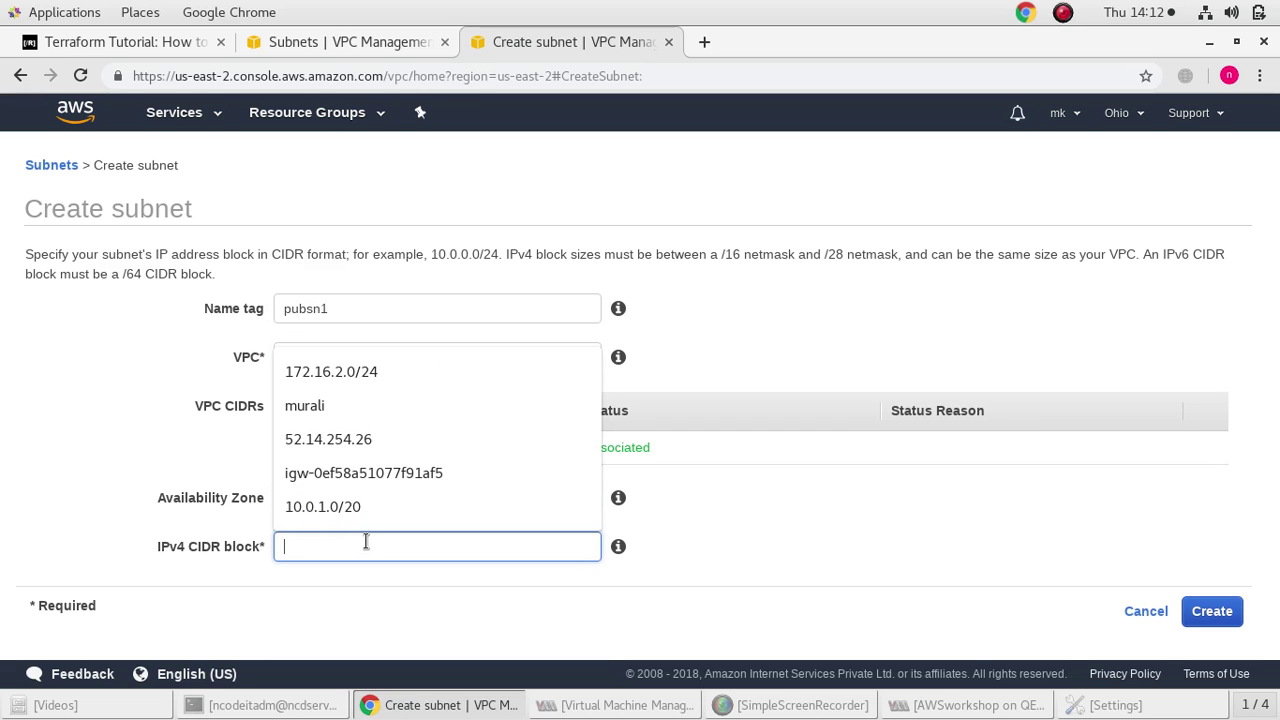
{"action": "left_click", "coordinate": [350, 506]}
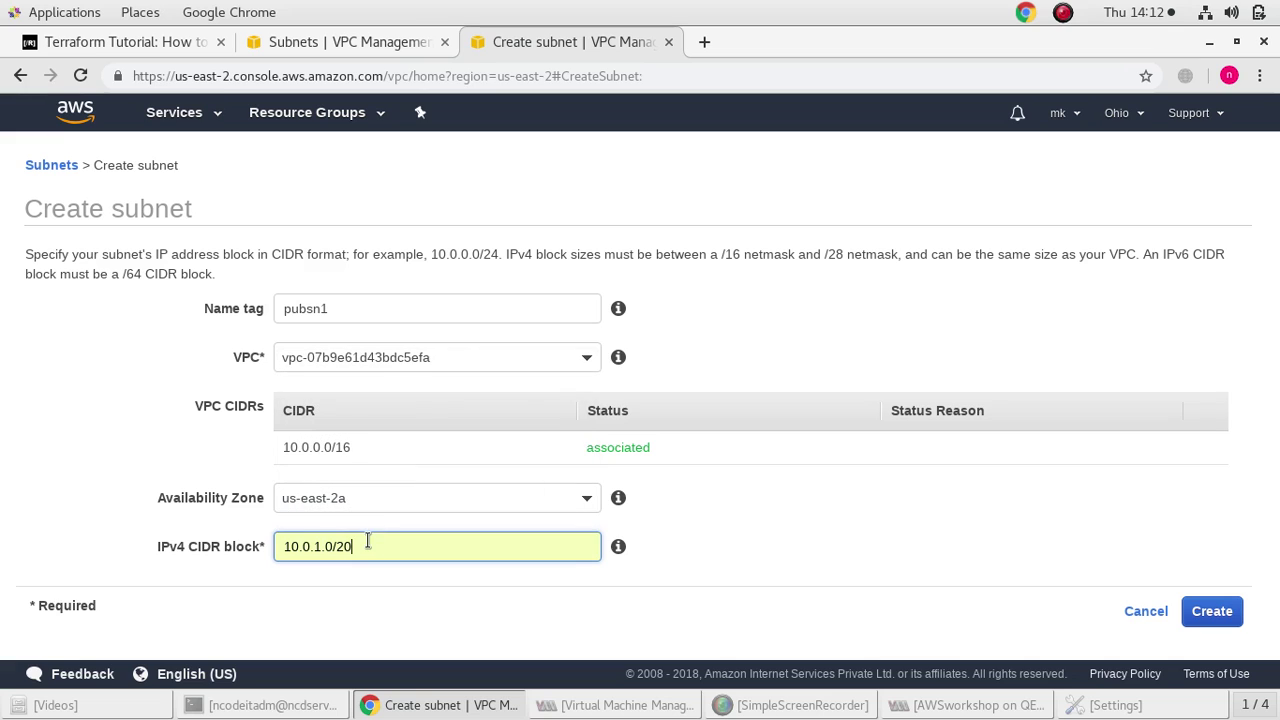
{"action": "key", "text": "BackSpace"}
{"action": "key", "text": "BackSpace"}
{"action": "type", "text": "24"}
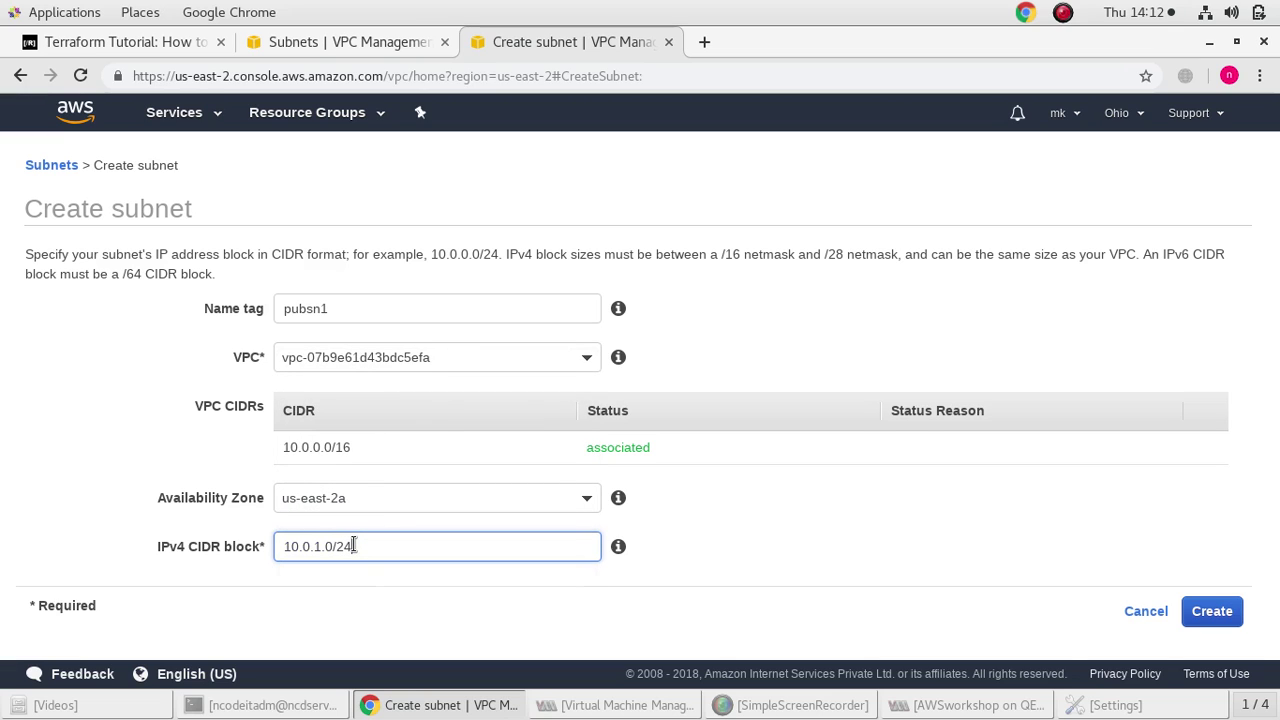
{"action": "left_click", "coordinate": [768, 528]}
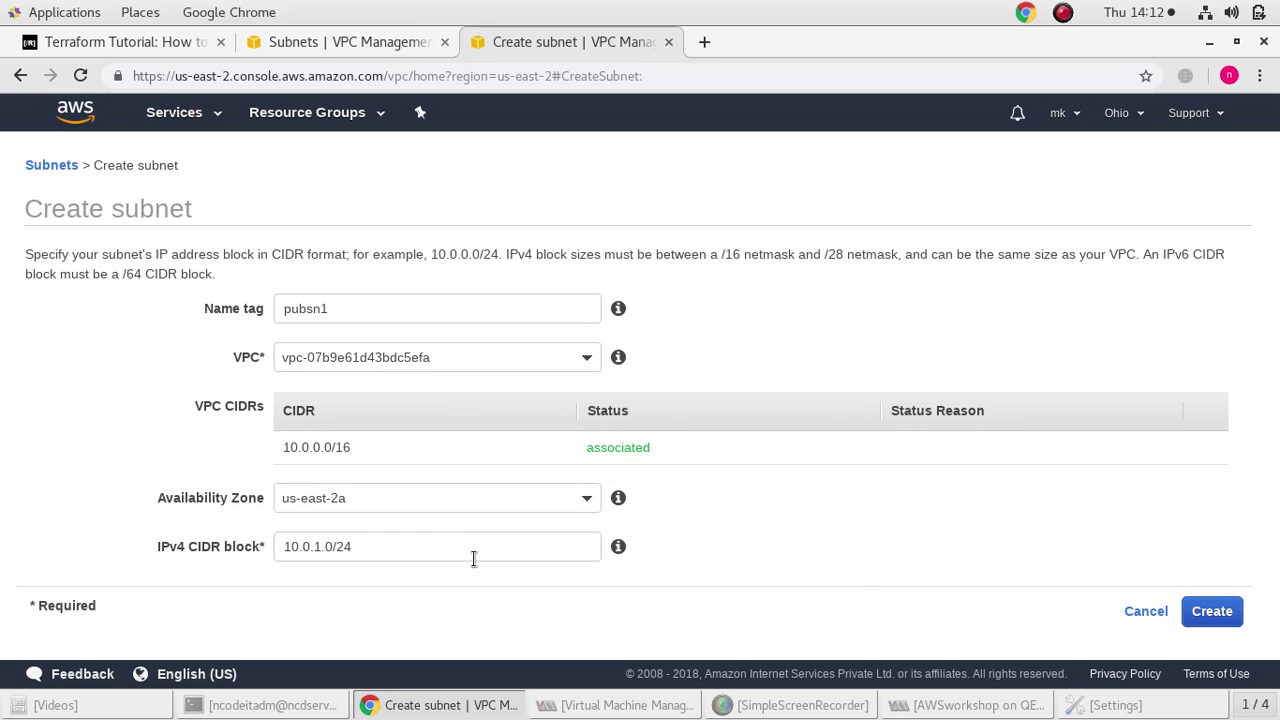
Confirm zone us-east-2a and VPC A, then create pubsn1
{"action": "left_click", "coordinate": [463, 503]}
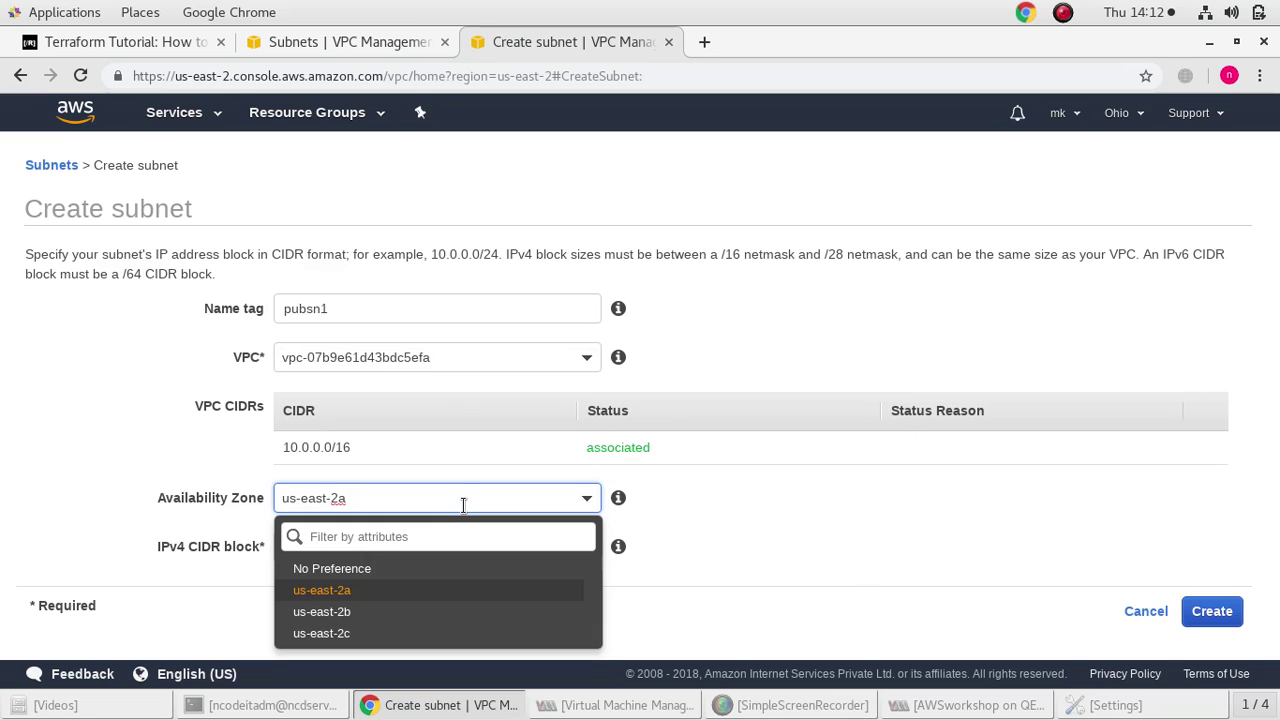
{"action": "left_click", "coordinate": [402, 588]}
{"action": "left_click", "coordinate": [948, 495]}
{"action": "left_click", "coordinate": [498, 357]}
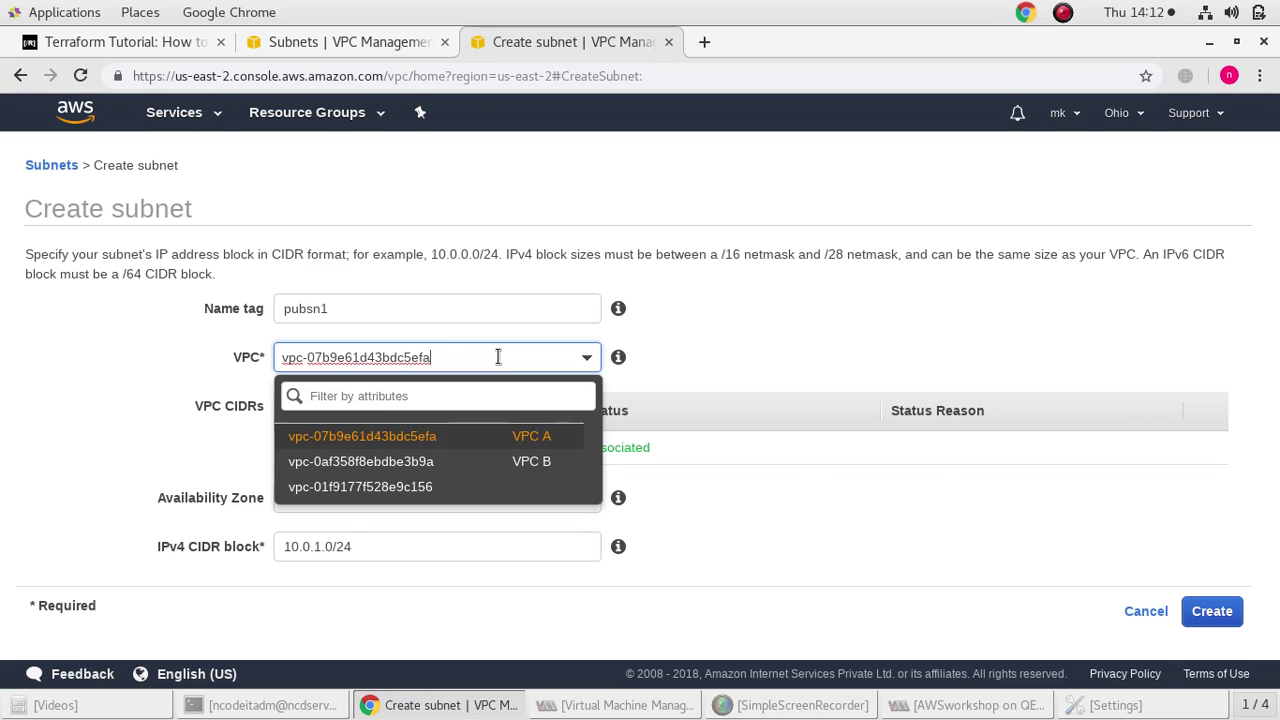
{"action": "left_click", "coordinate": [499, 436]}
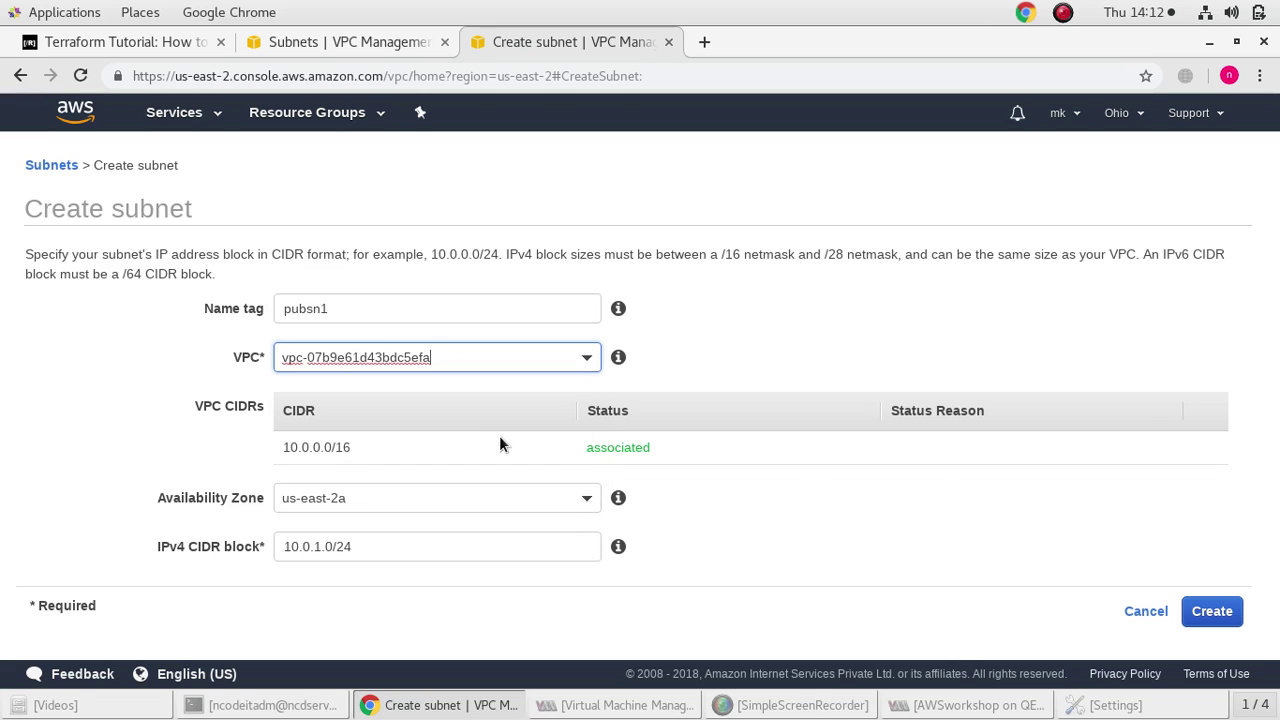
{"action": "left_click", "coordinate": [1208, 608]}
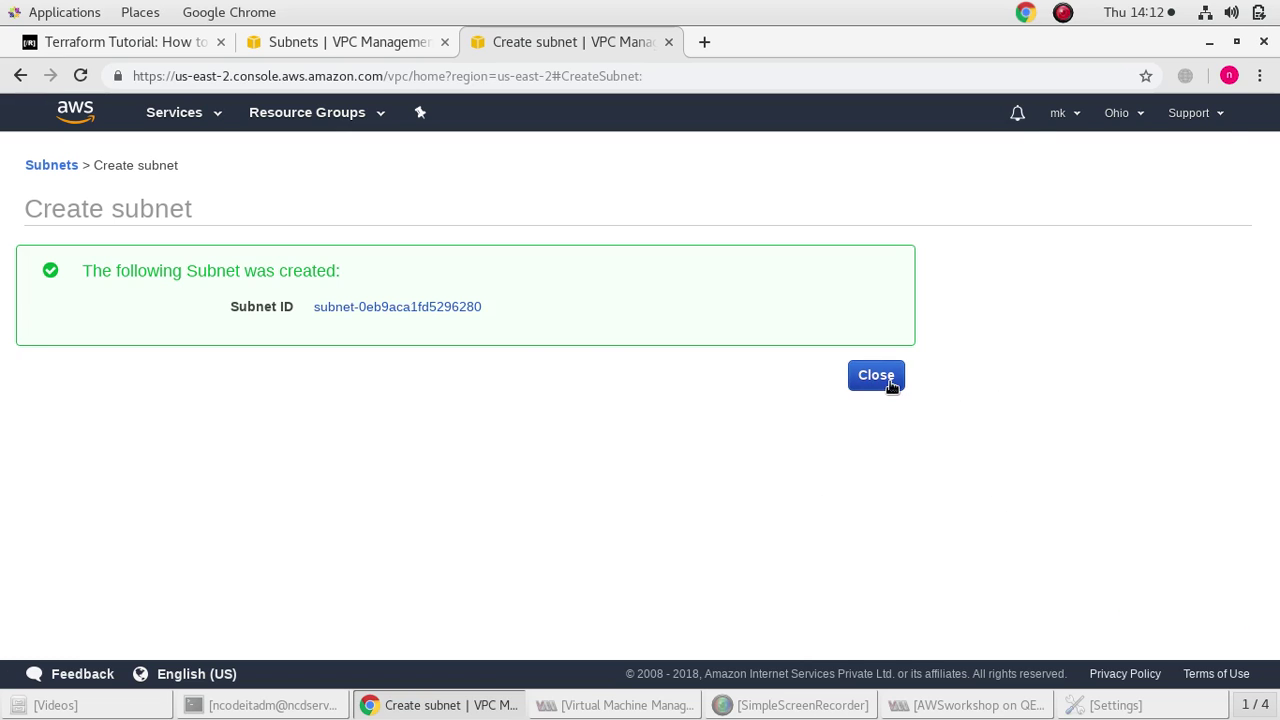
{"action": "left_click", "coordinate": [886, 377]}
{"action": "left_click", "coordinate": [258, 166]}
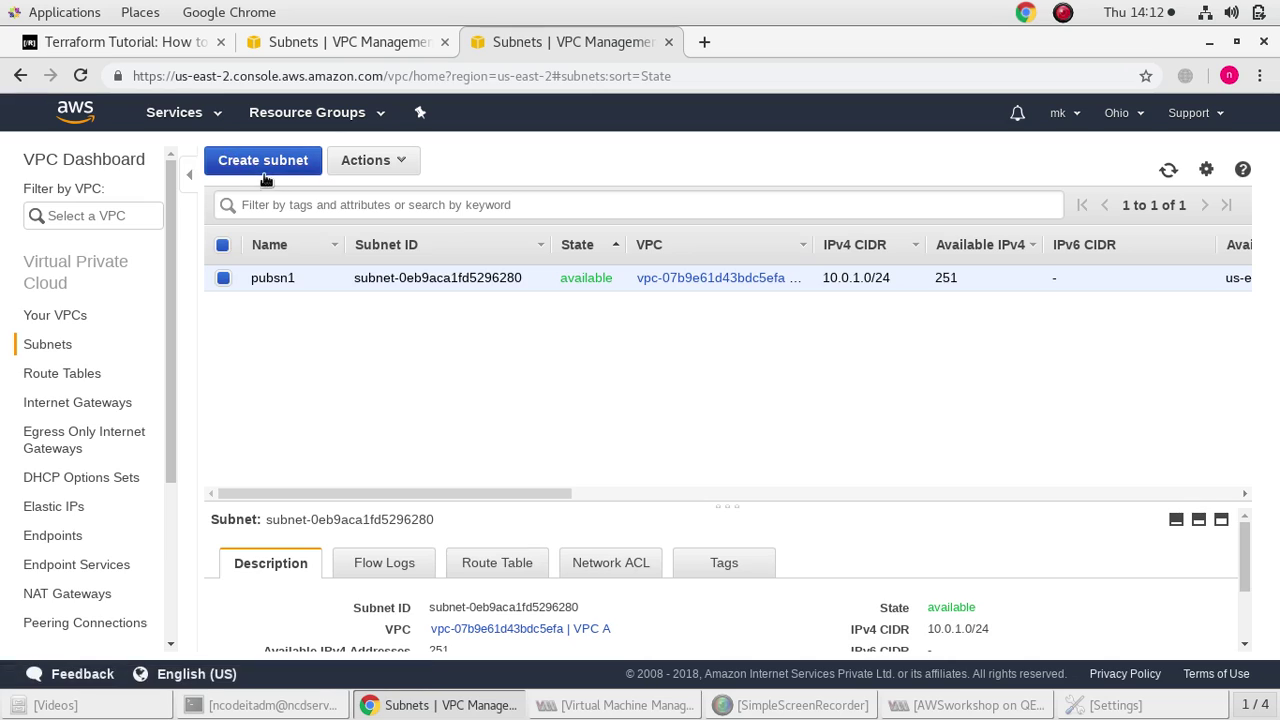
Name the subnet pvtsn1 and place it in VPC A, zone us-east-2b
{"action": "left_click", "coordinate": [314, 310]}
{"action": "type", "text": "pvtsn1"}
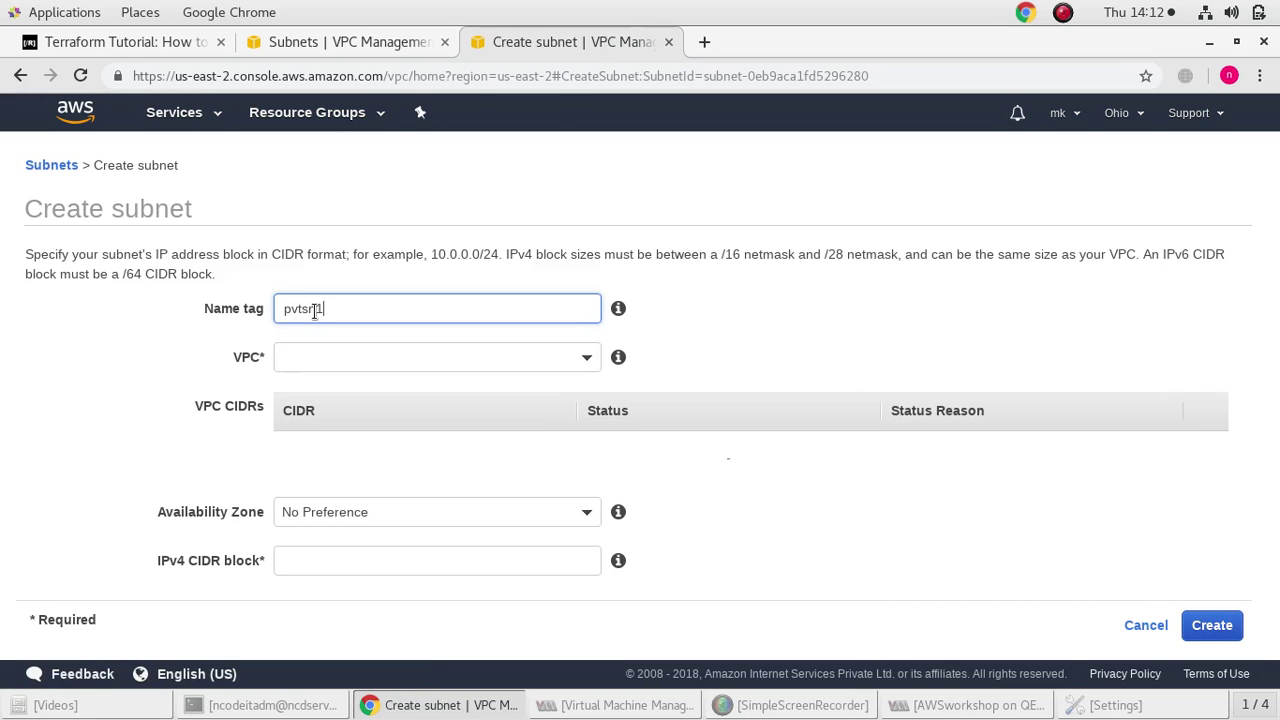
{"action": "left_click", "coordinate": [331, 360]}
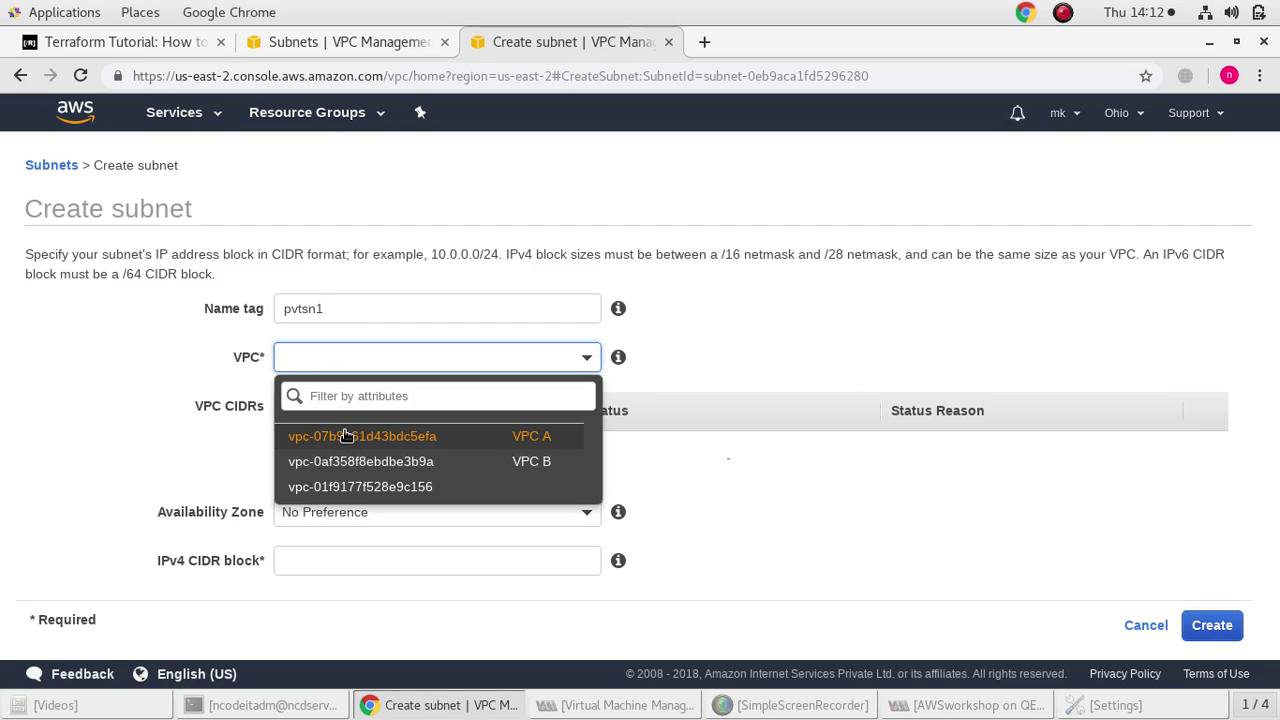
{"action": "left_click", "coordinate": [344, 435]}
{"action": "left_click", "coordinate": [363, 498]}
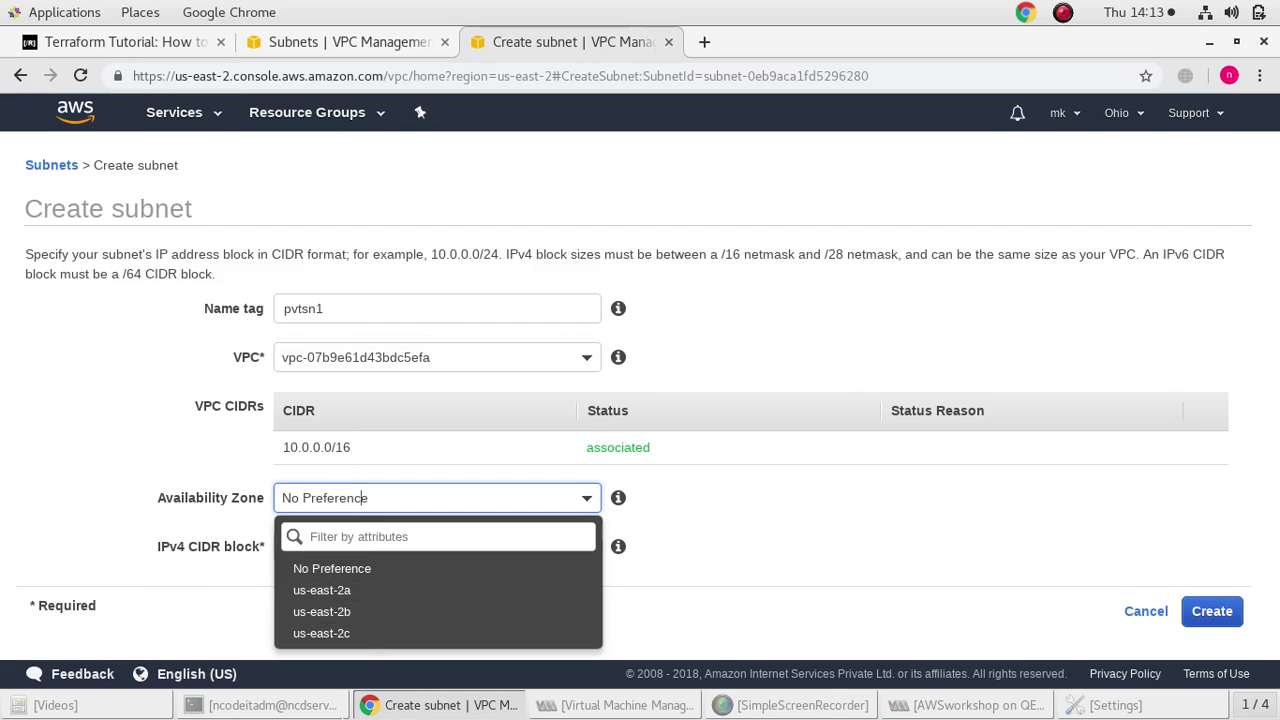
{"action": "left_click", "coordinate": [358, 614]}
Give pvtsn1 the CIDR block 10.0.2.0/24 and create it
{"action": "left_click", "coordinate": [386, 548]}
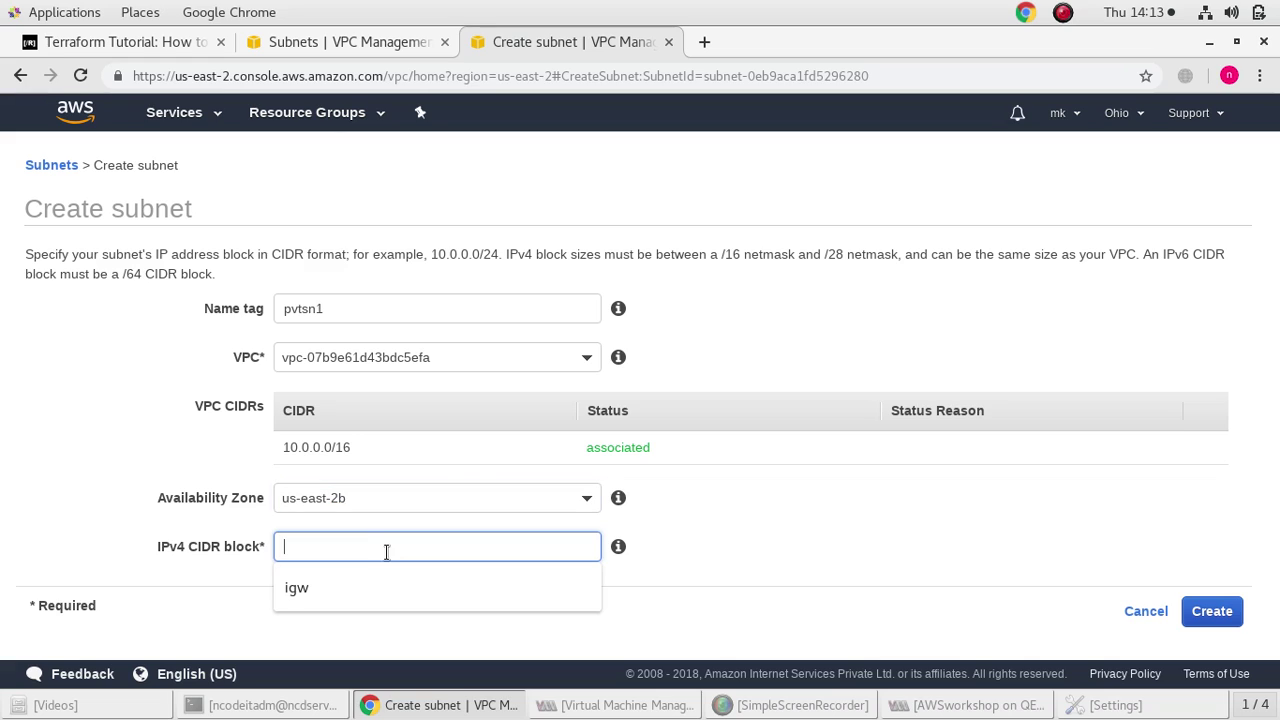
{"action": "type", "text": "10.0.2.0/24"}
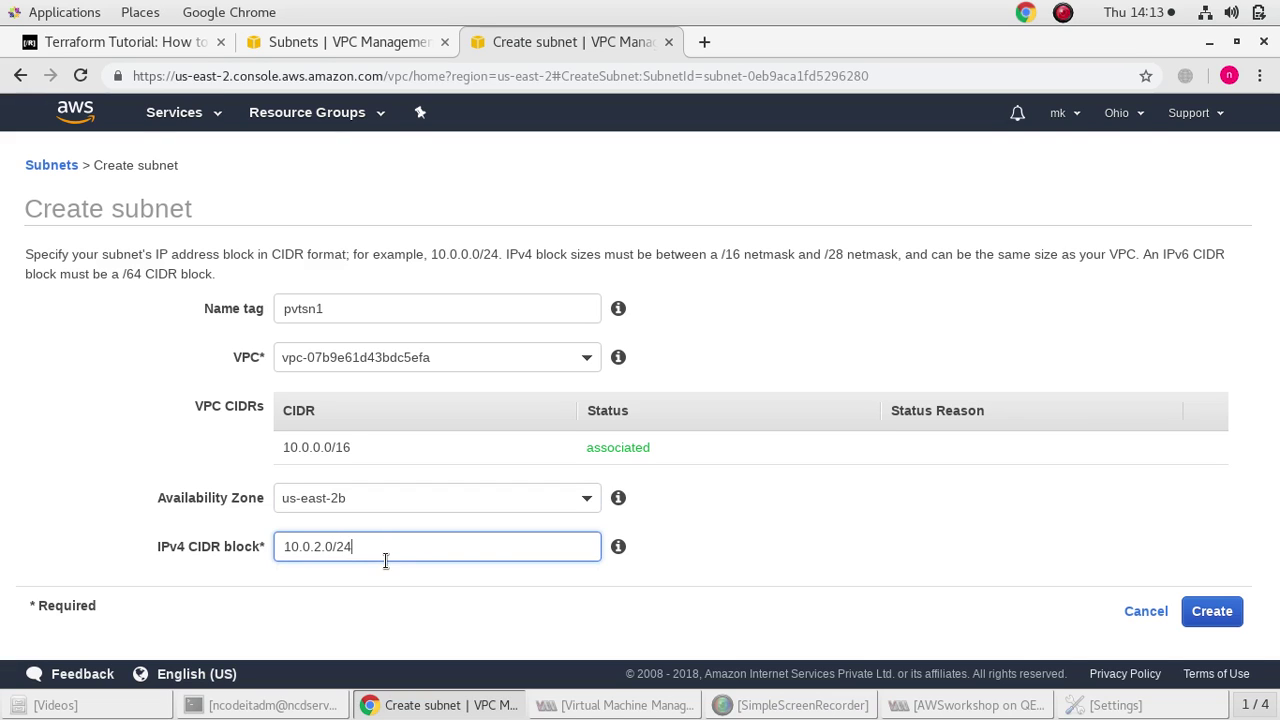
{"action": "left_click", "coordinate": [391, 593]}
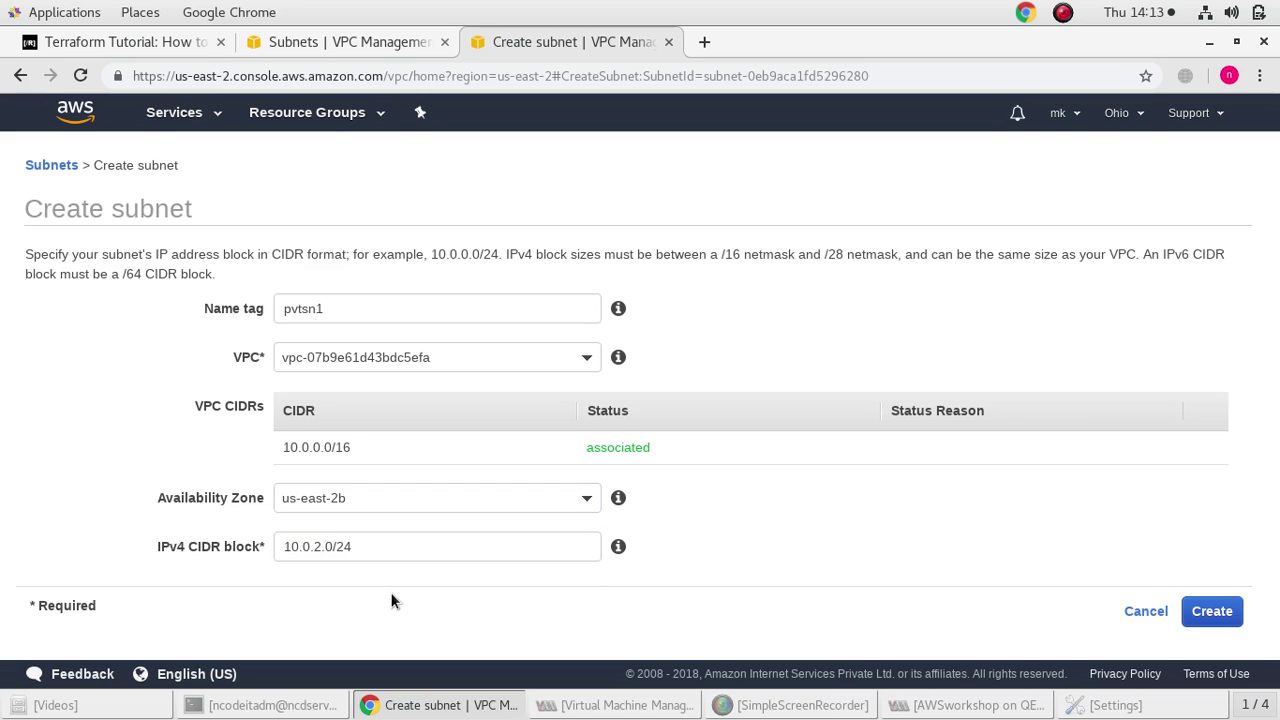
{"action": "left_click", "coordinate": [1217, 619]}
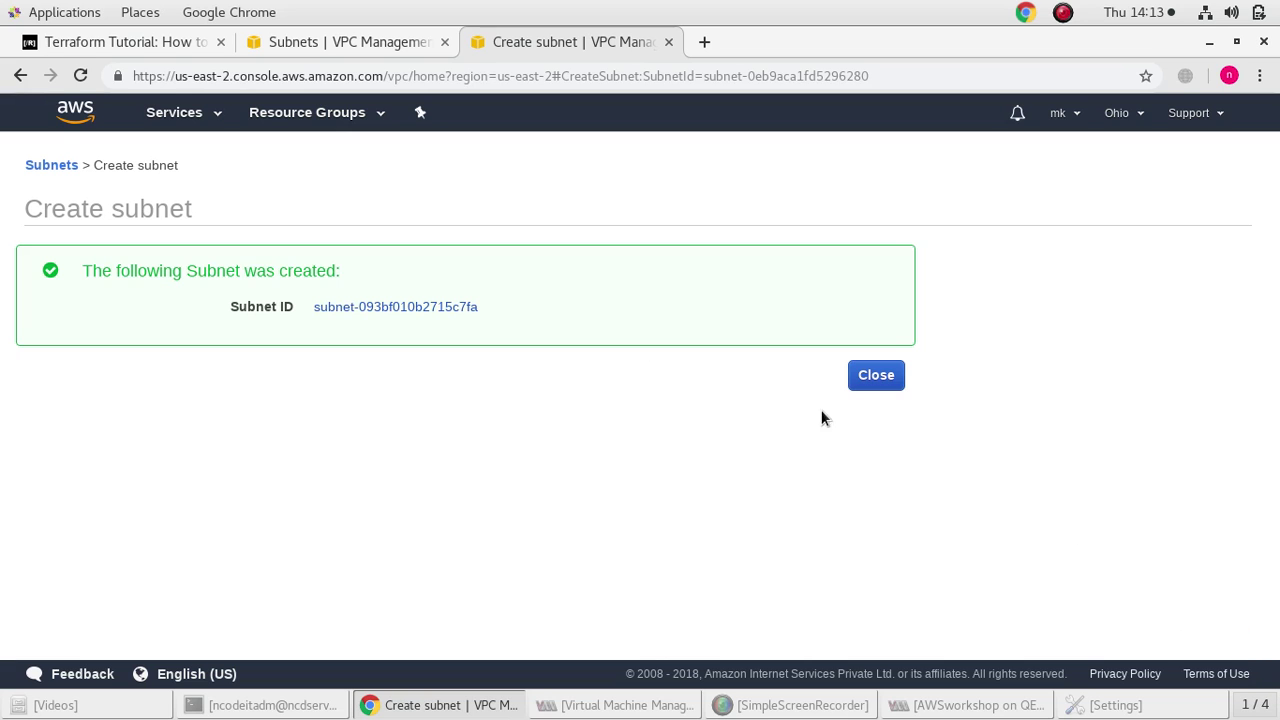
{"action": "left_click", "coordinate": [893, 377]}
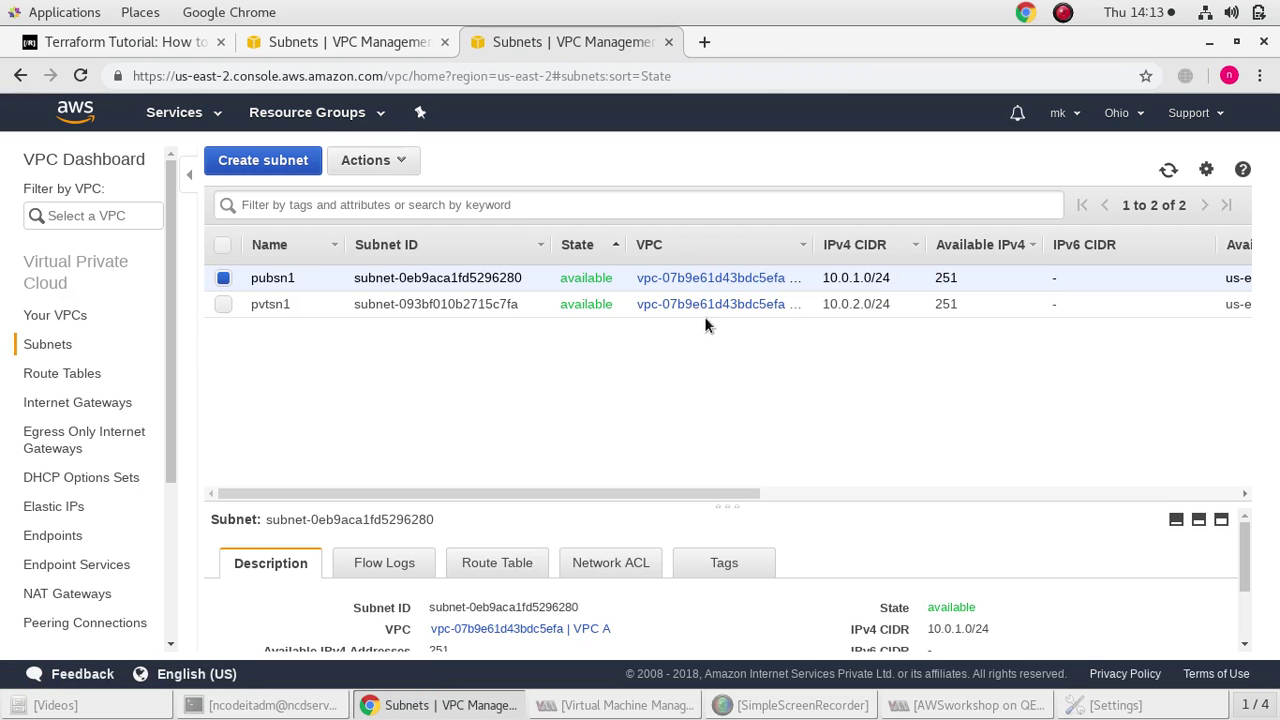
{"action": "left_click", "coordinate": [265, 161]}
Name the new subnet pvtsn2 and place it in VPC B, zone us-east-2b
{"action": "left_click", "coordinate": [318, 309]}
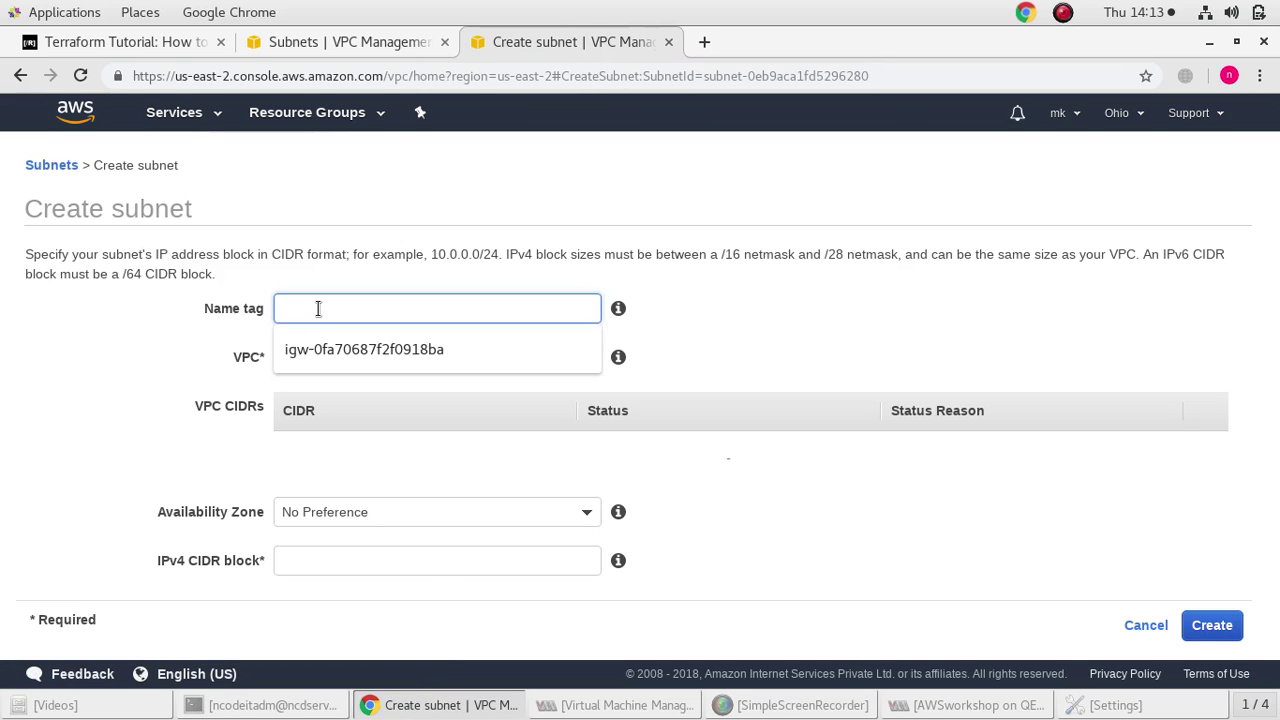
{"action": "type", "text": "pvtsn1"}
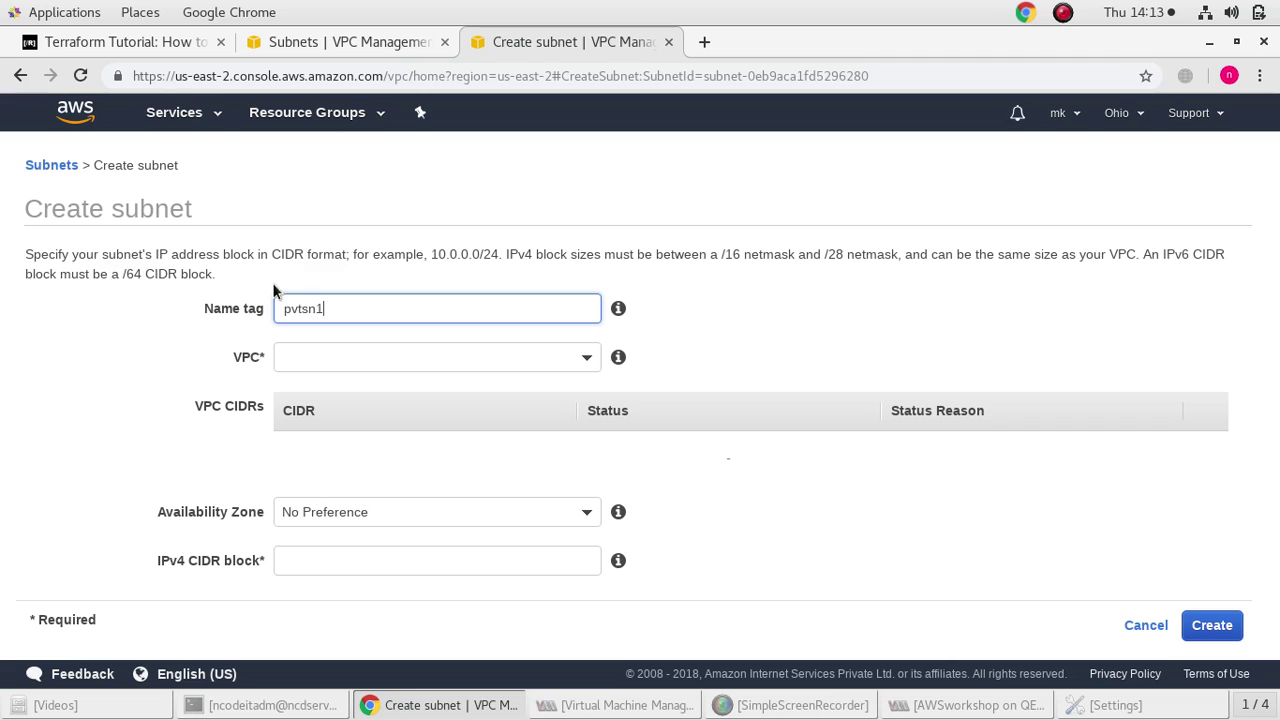
{"action": "key", "text": "BackSpace"}
{"action": "type", "text": "2"}
{"action": "left_click", "coordinate": [364, 362]}
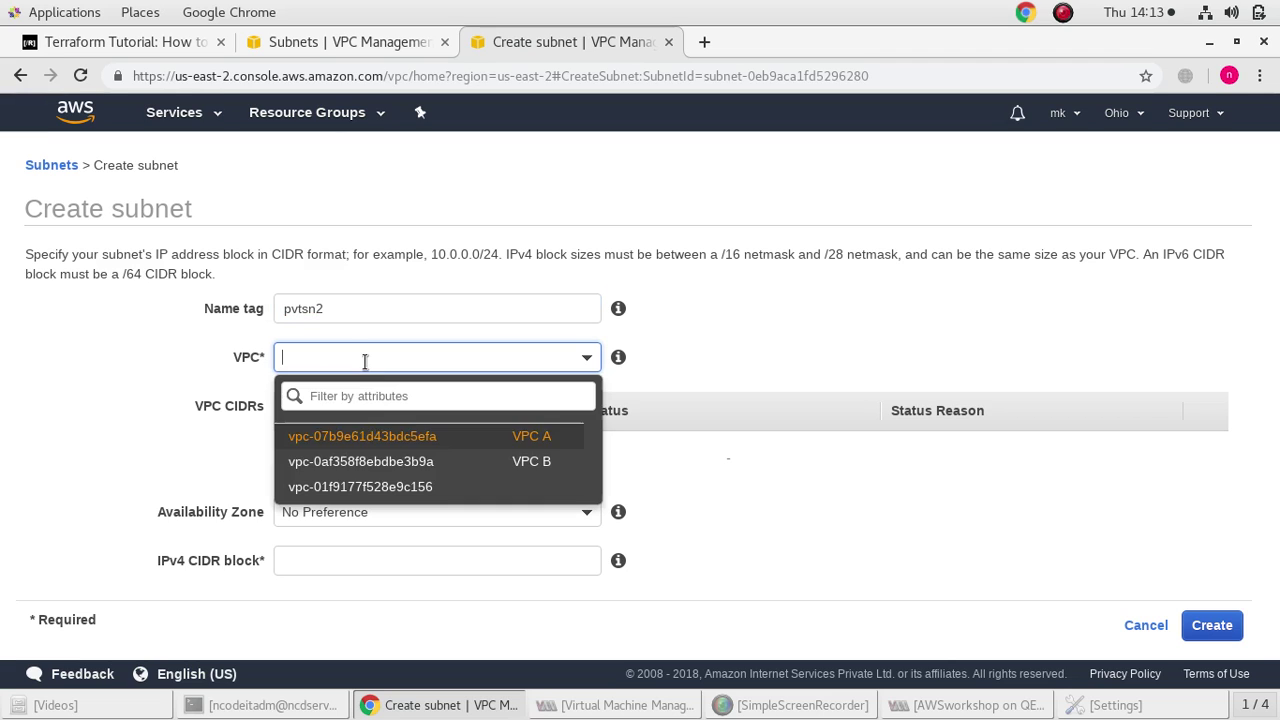
{"action": "left_click", "coordinate": [330, 462]}
{"action": "left_click", "coordinate": [375, 499]}
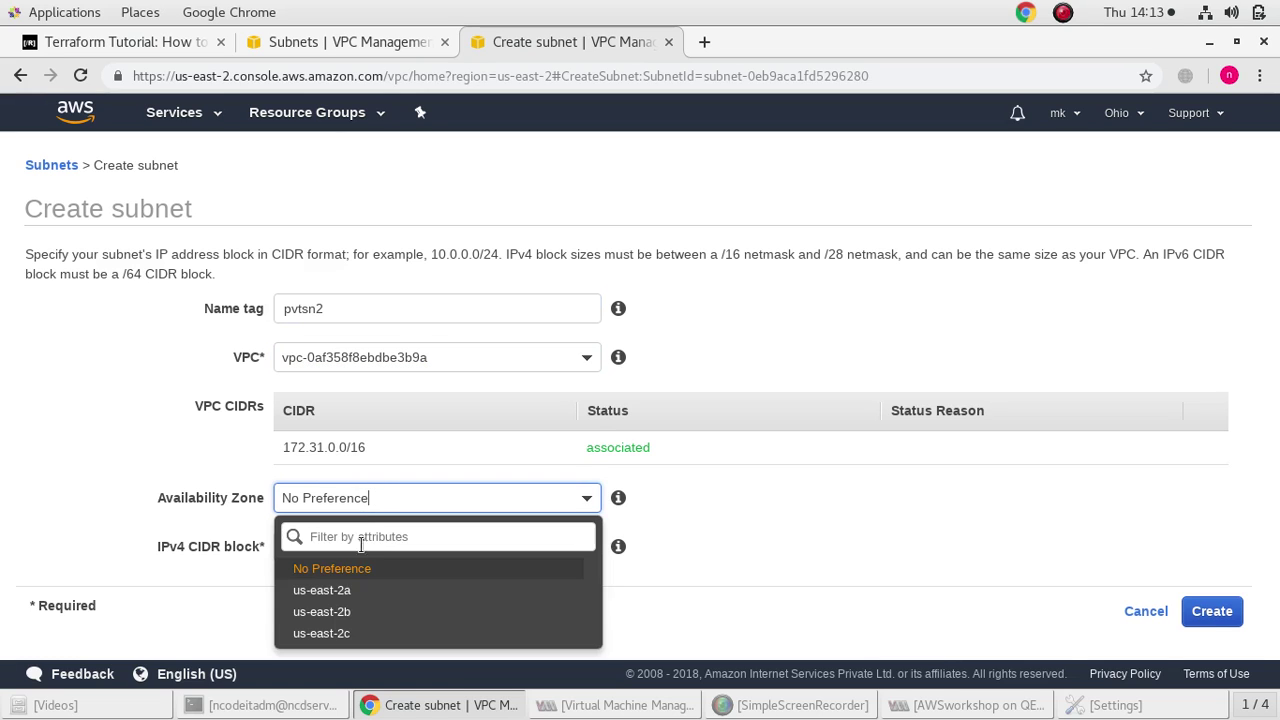
{"action": "left_click", "coordinate": [337, 609]}
Give the subnet CIDR block 172.31.0.0/24 and create it
{"action": "left_click", "coordinate": [358, 540]}
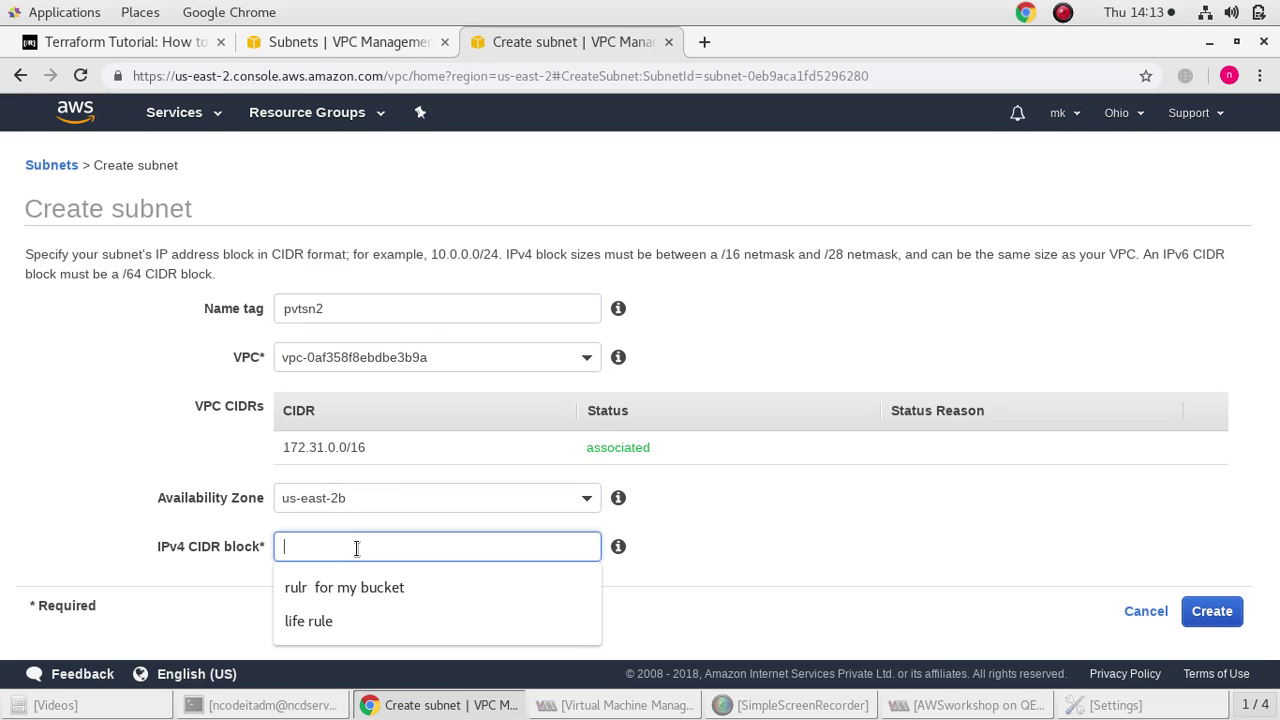
{"action": "type", "text": "172.31.0"}
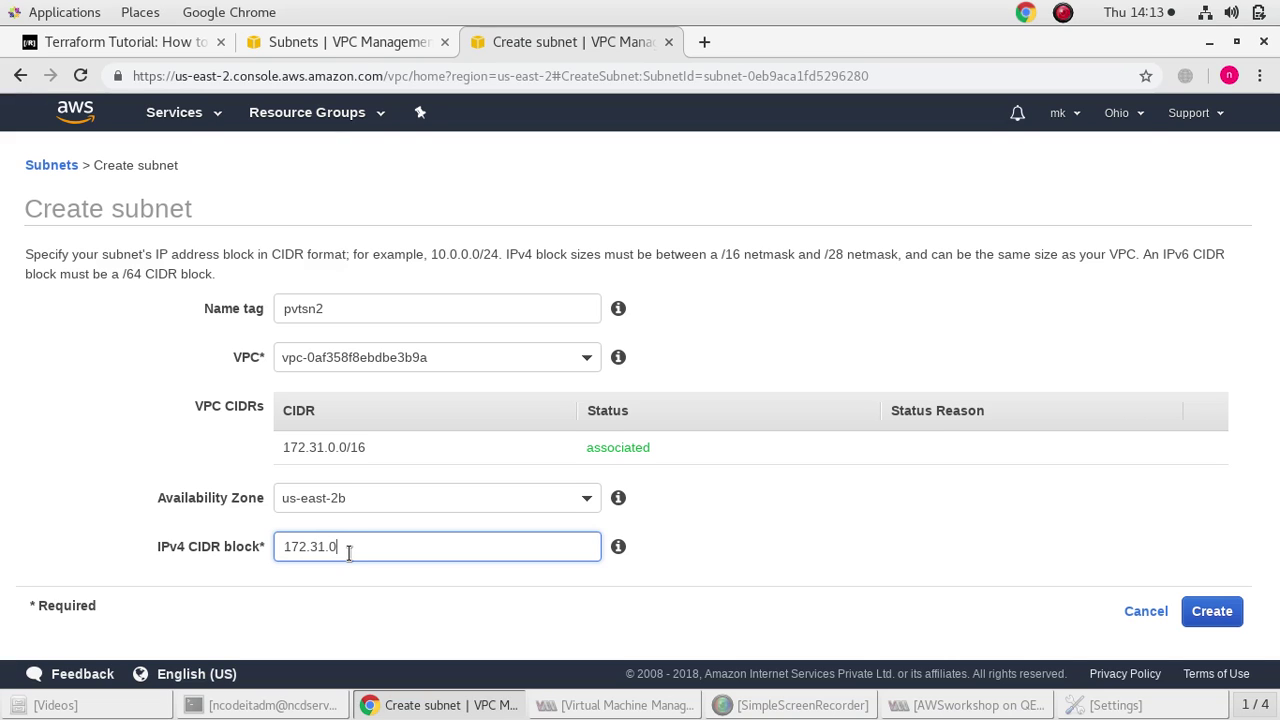
{"action": "type", "text": ".0/24"}
{"action": "left_click", "coordinate": [367, 580]}
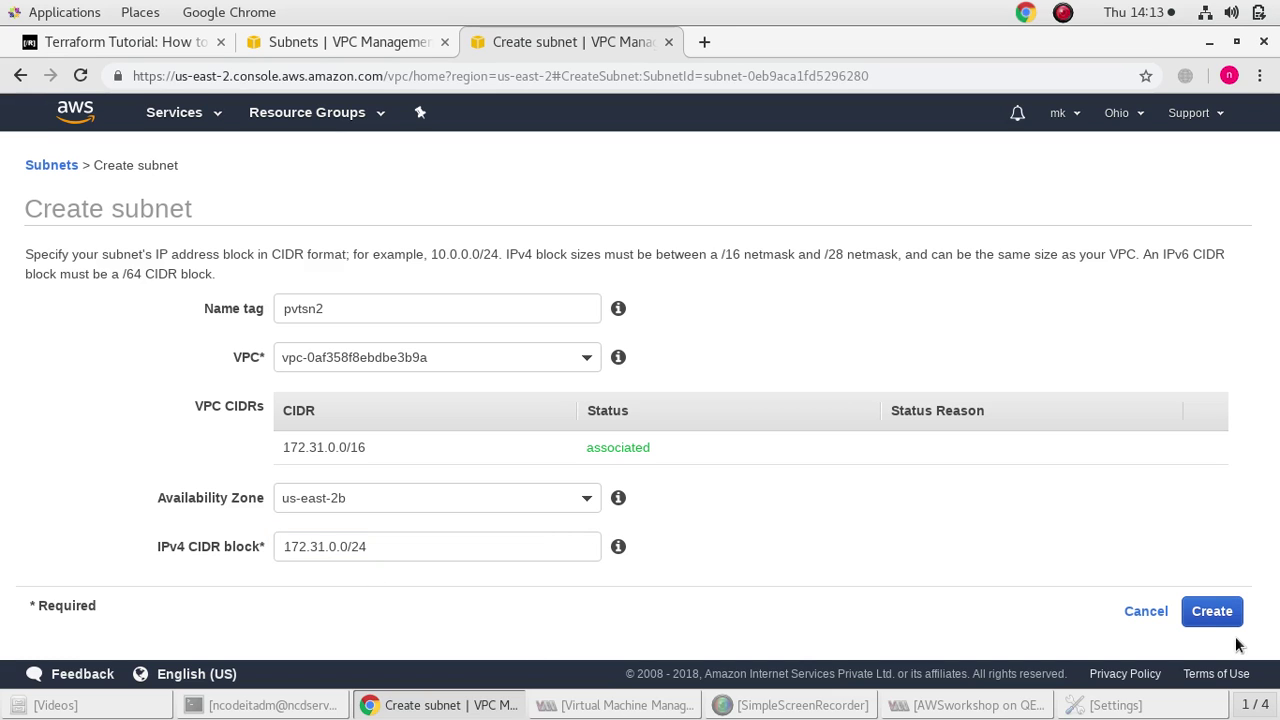
{"action": "left_click", "coordinate": [1214, 614]}
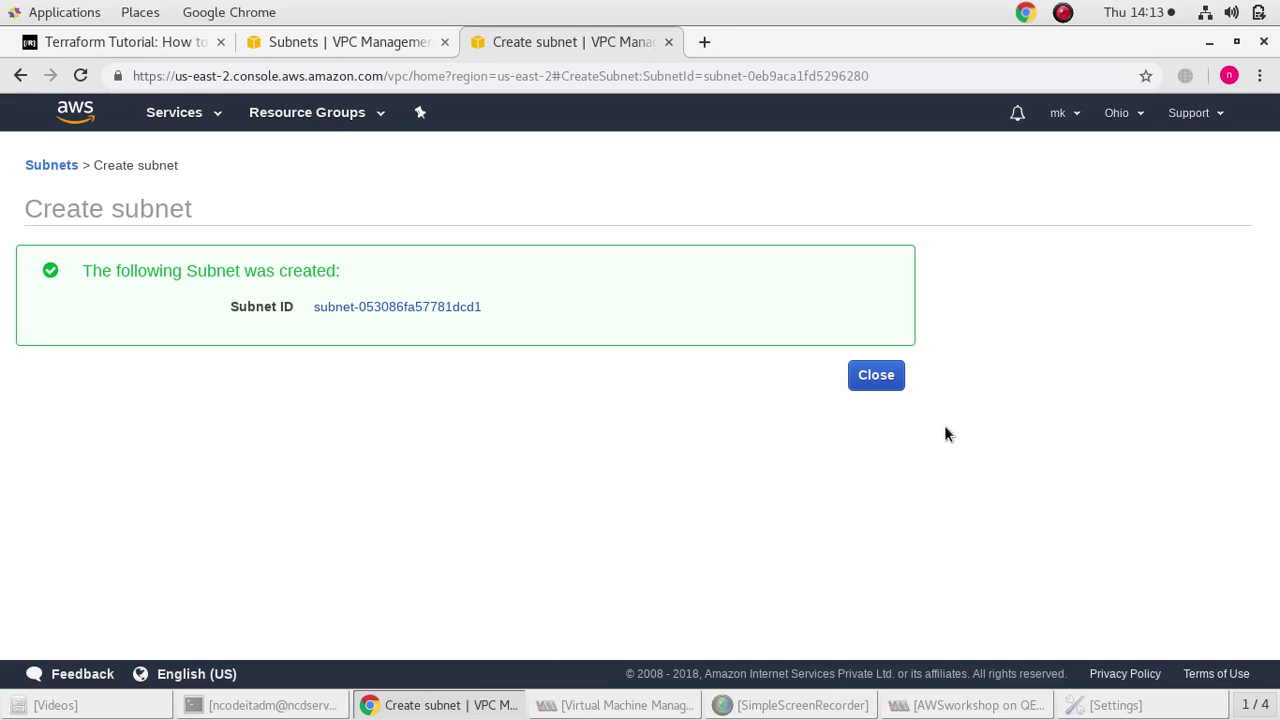
{"action": "left_click", "coordinate": [868, 382]}
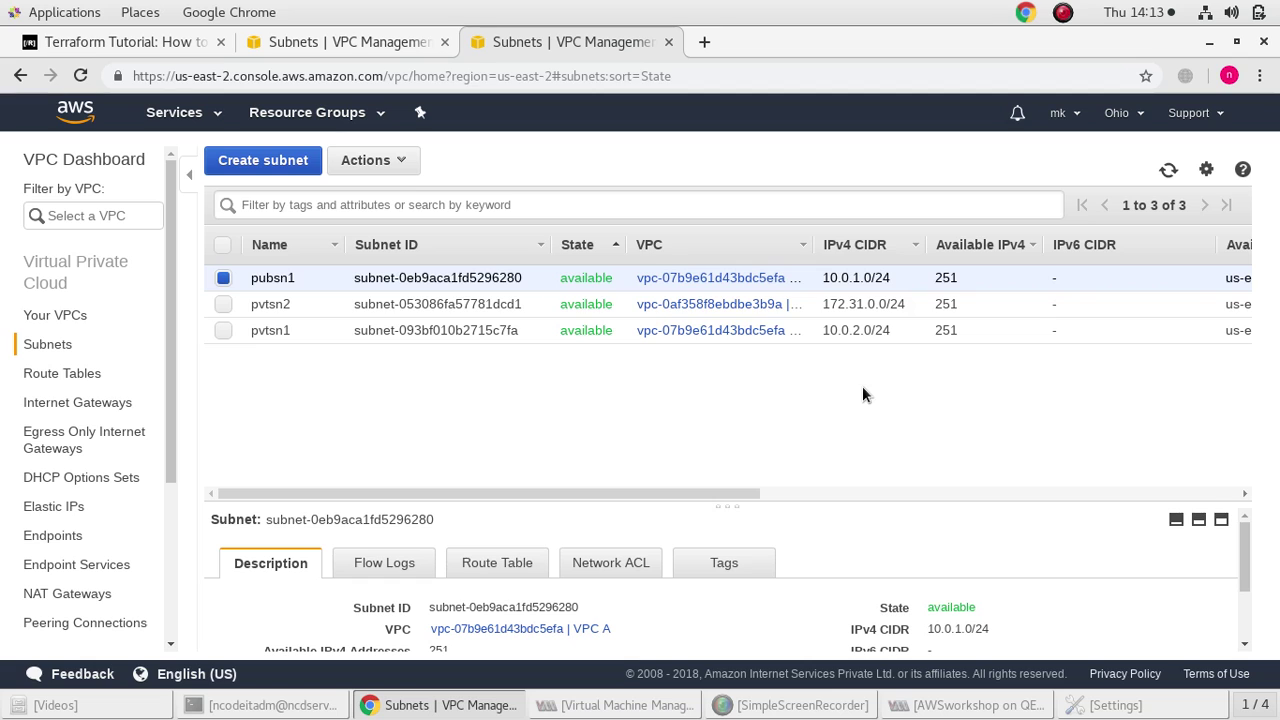
{"action": "left_click", "coordinate": [52, 315]}
{"action": "left_click", "coordinate": [222, 307]}
Enable DNS hostnames for VPC A
{"action": "left_click", "coordinate": [224, 283]}
{"action": "left_click", "coordinate": [224, 308]}
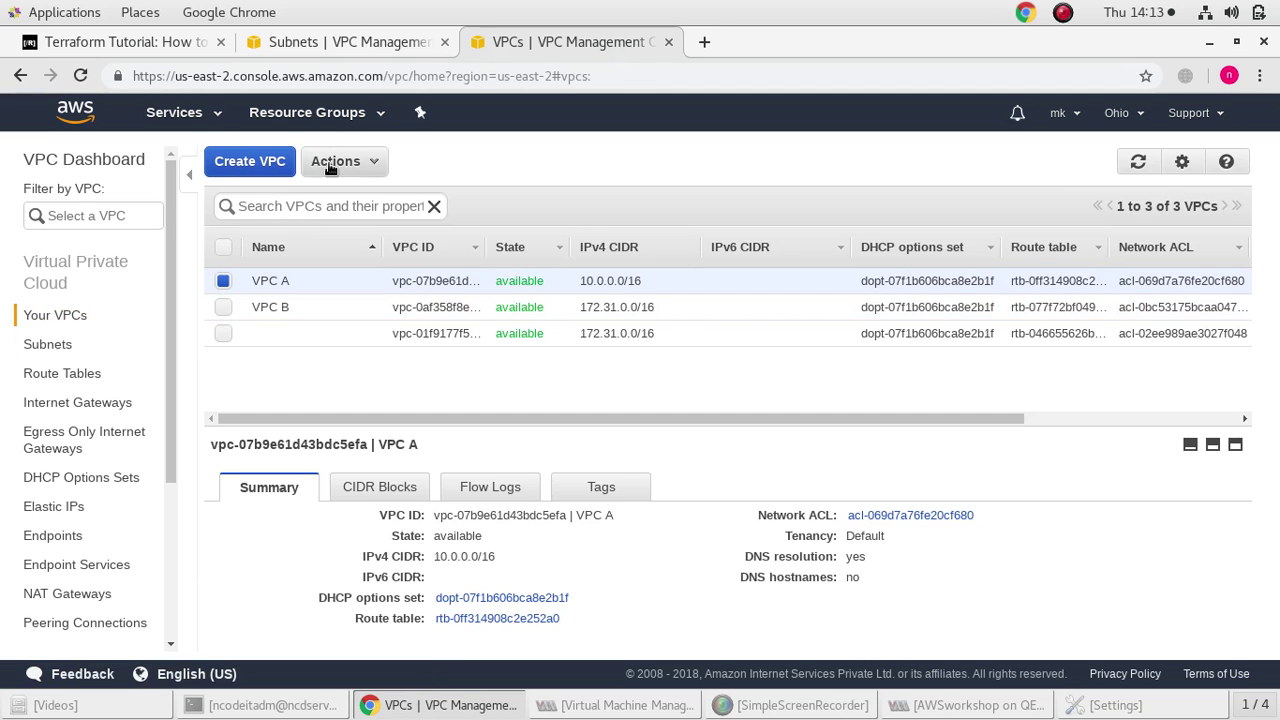
{"action": "left_click", "coordinate": [335, 161]}
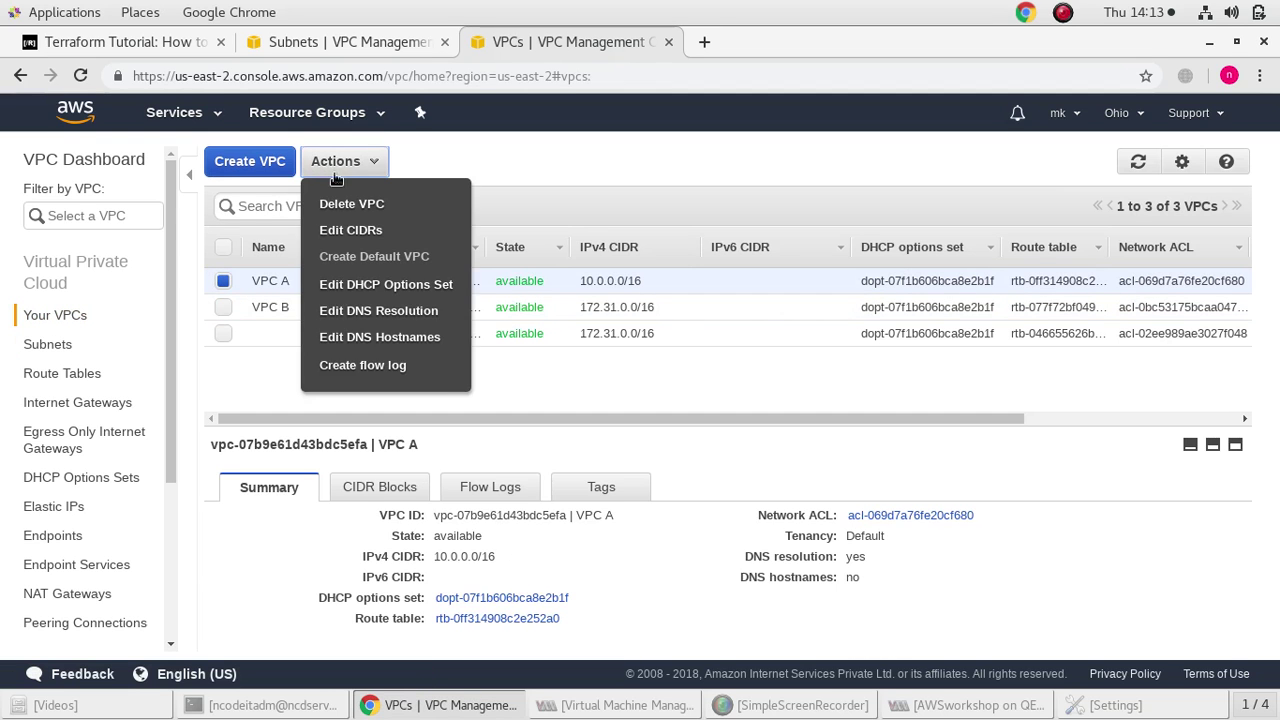
{"action": "left_click", "coordinate": [390, 336]}
{"action": "left_click", "coordinate": [506, 280]}
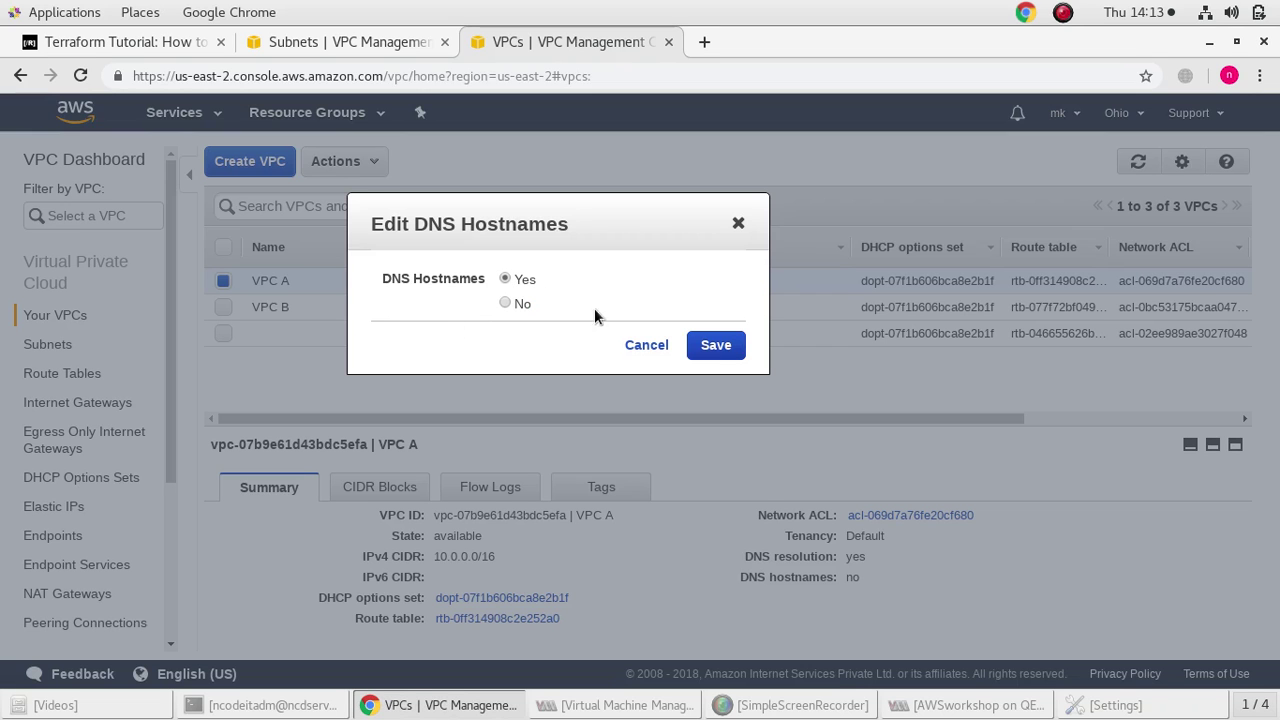
{"action": "left_click", "coordinate": [720, 345]}
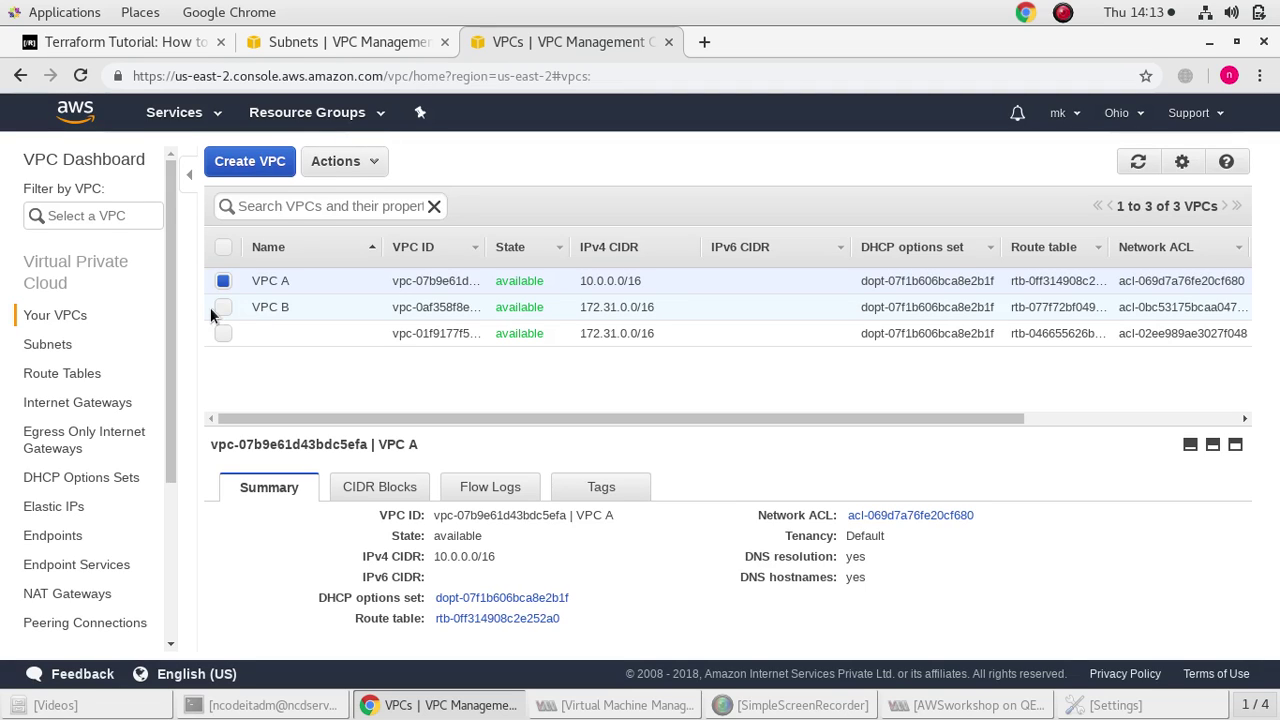
{"action": "left_click", "coordinate": [223, 307]}
{"action": "left_click", "coordinate": [223, 281]}
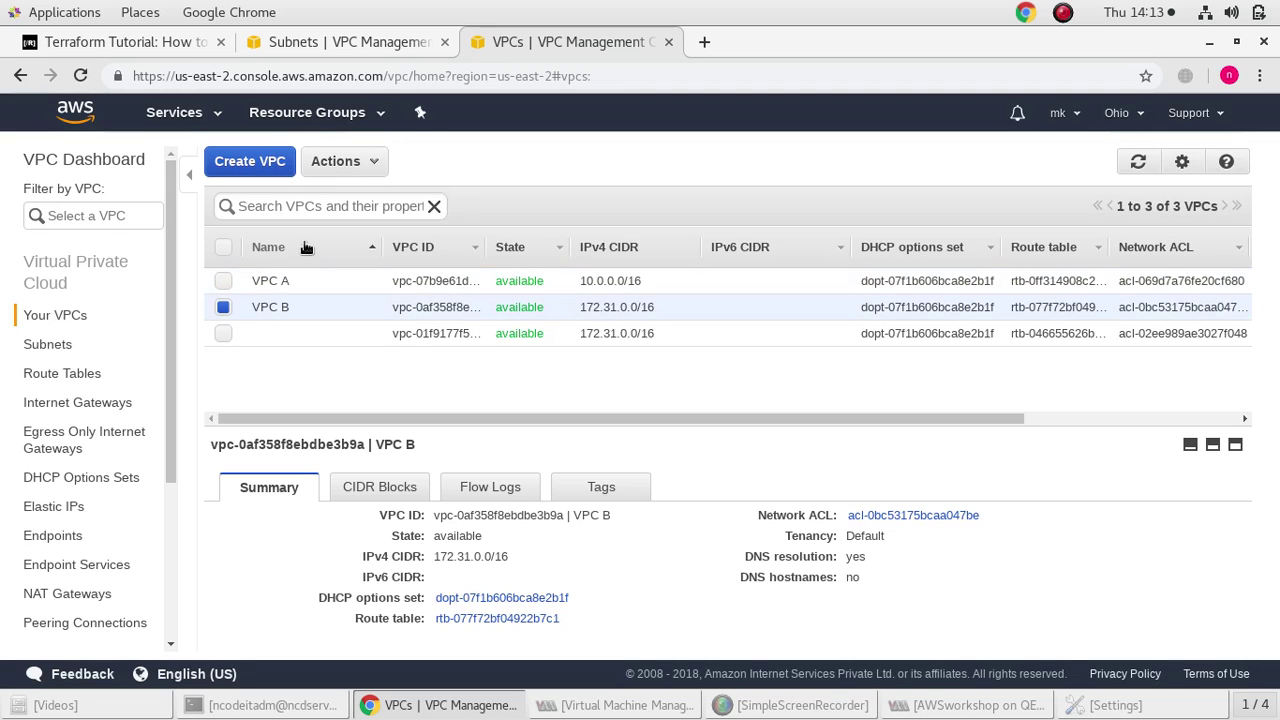
{"action": "left_click", "coordinate": [223, 281]}
Enable automatic public IPv4 assignment for subnet pubsn1
{"action": "left_click", "coordinate": [70, 345]}
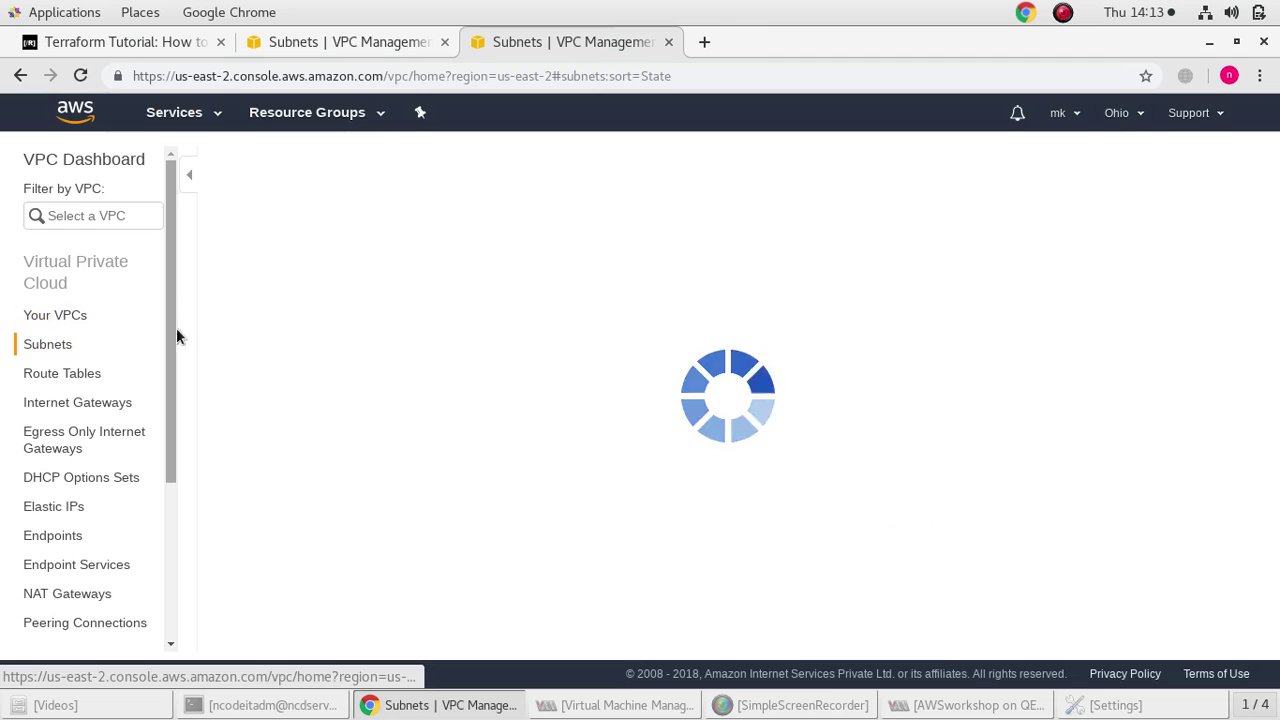
{"action": "left_click", "coordinate": [222, 278]}
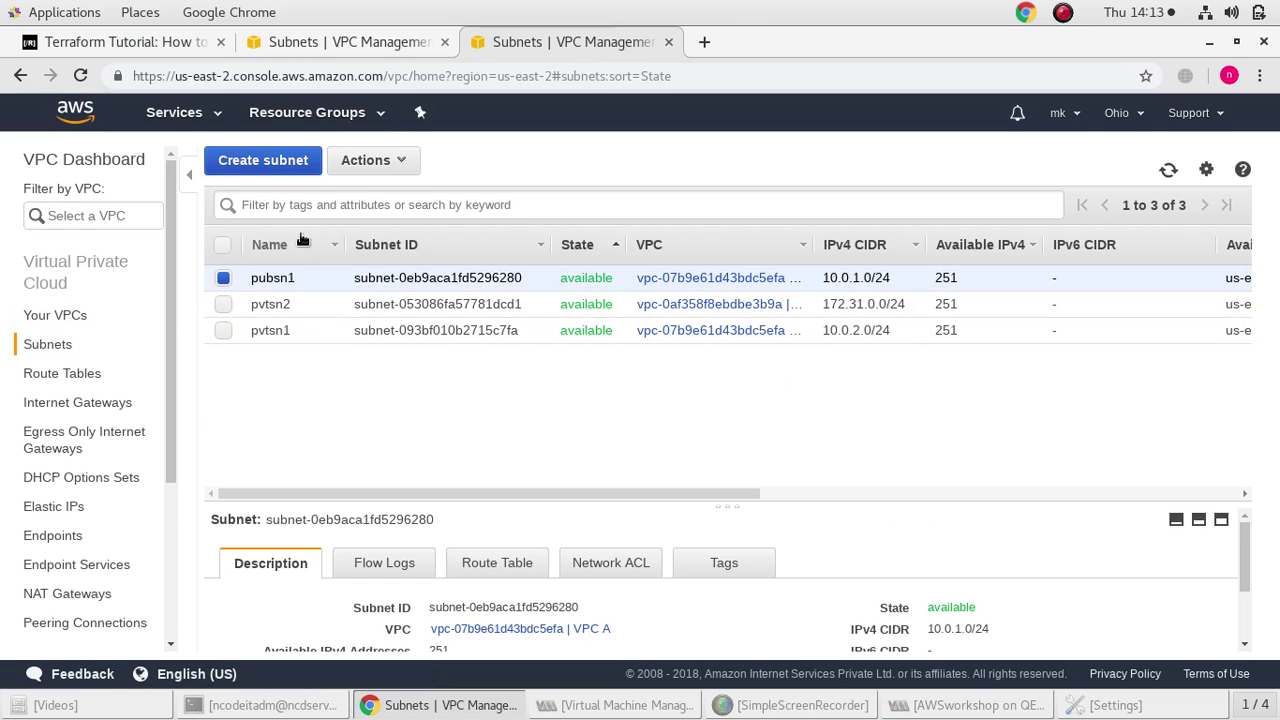
{"action": "left_click", "coordinate": [398, 164]}
{"action": "left_click", "coordinate": [400, 237]}
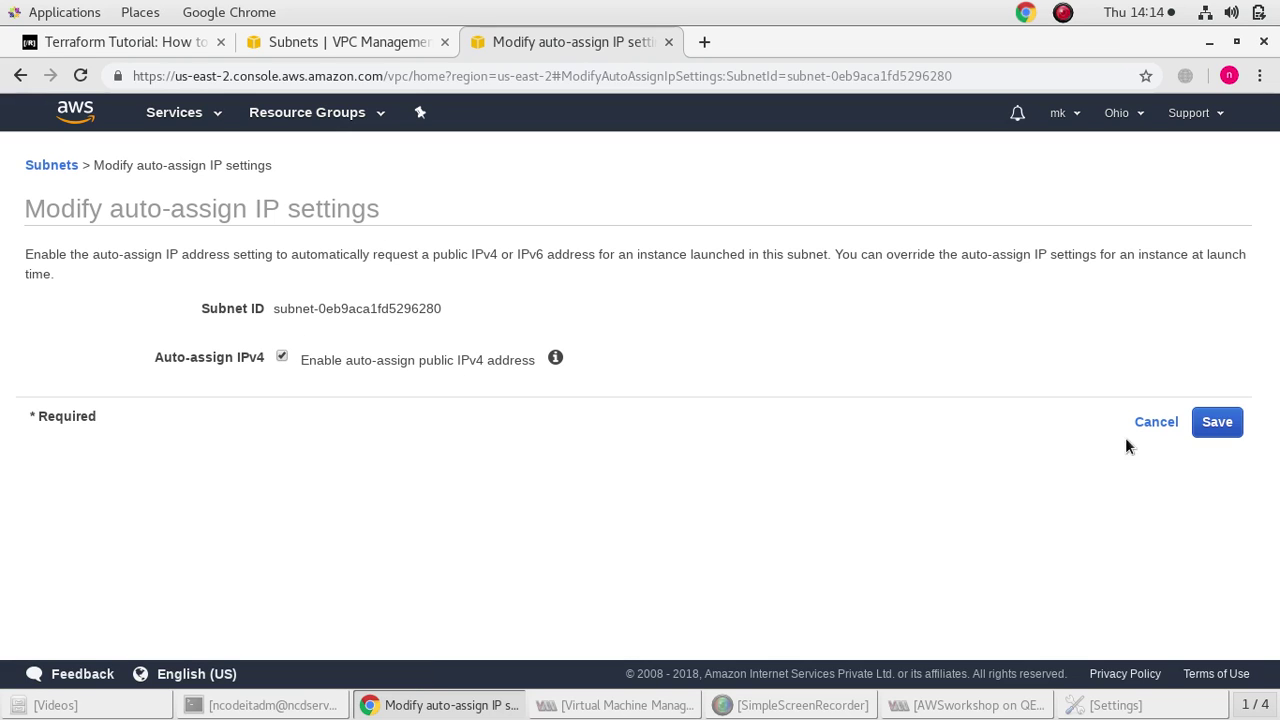
{"action": "left_click", "coordinate": [1206, 422]}
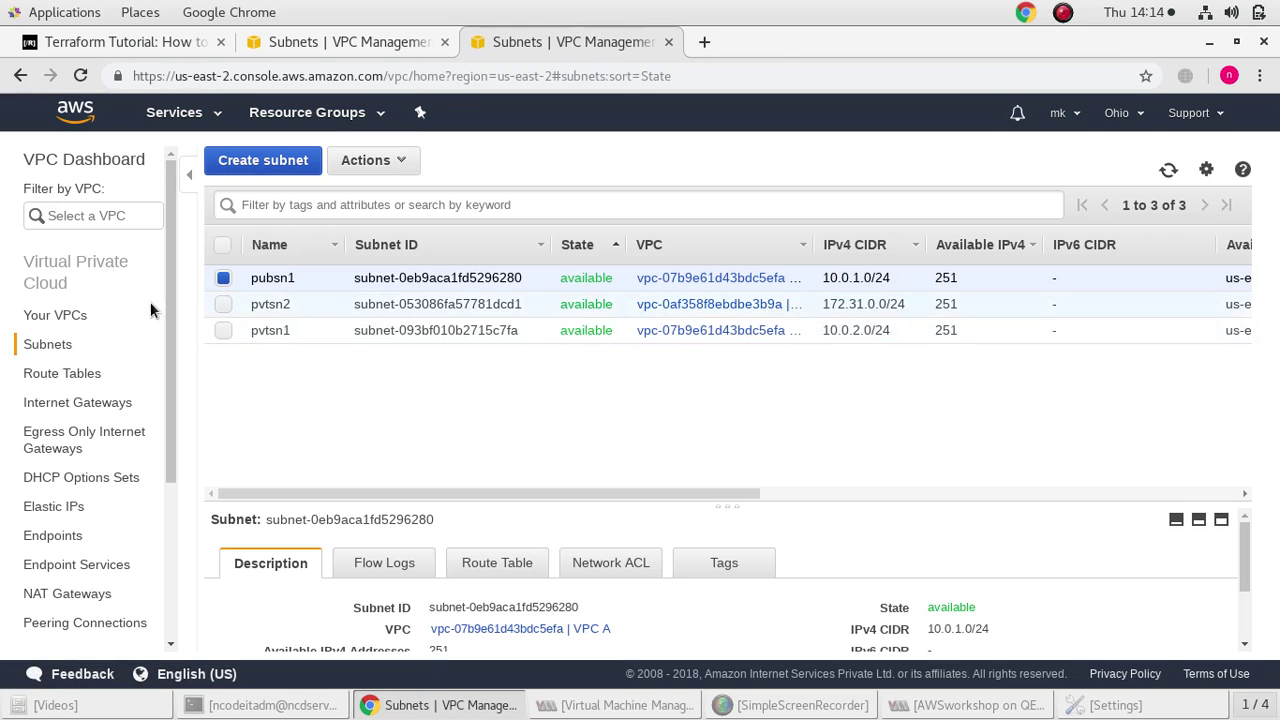
{"action": "left_click", "coordinate": [100, 314]}
{"action": "left_click", "coordinate": [68, 374]}
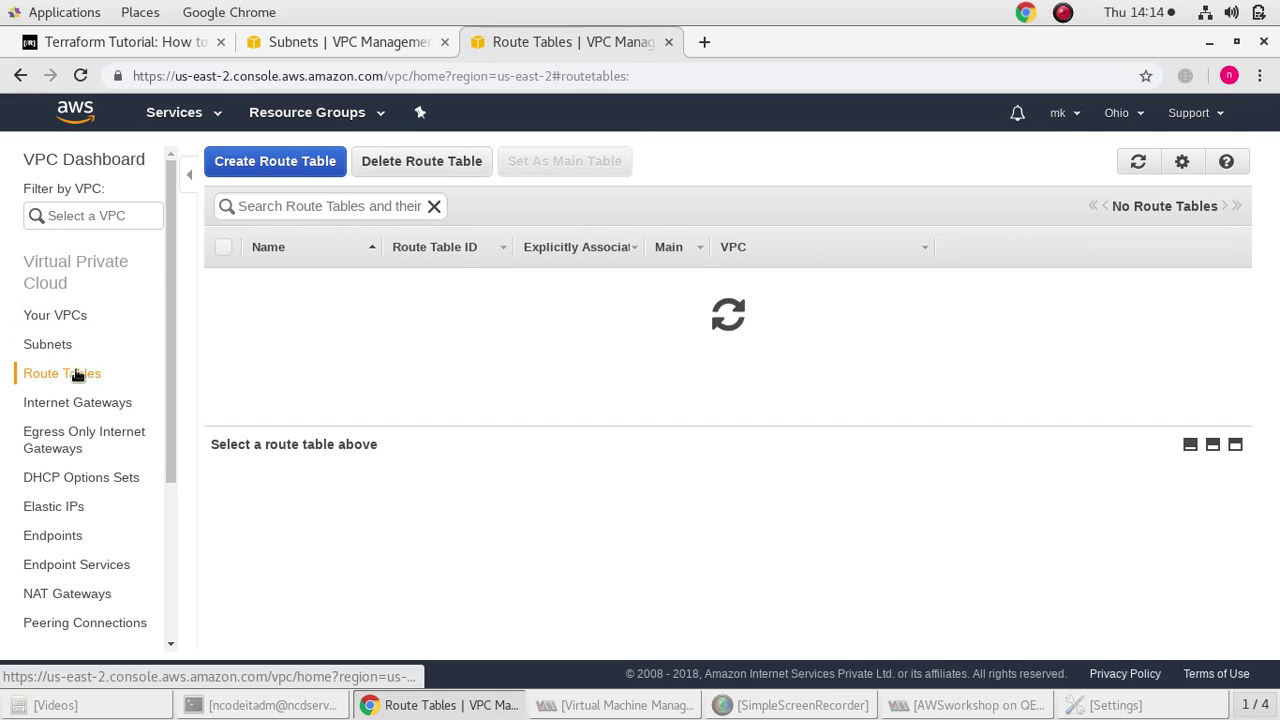
Create route tables pubrtb1 and pvtrtb1 in VPC A
{"action": "left_click", "coordinate": [288, 170]}
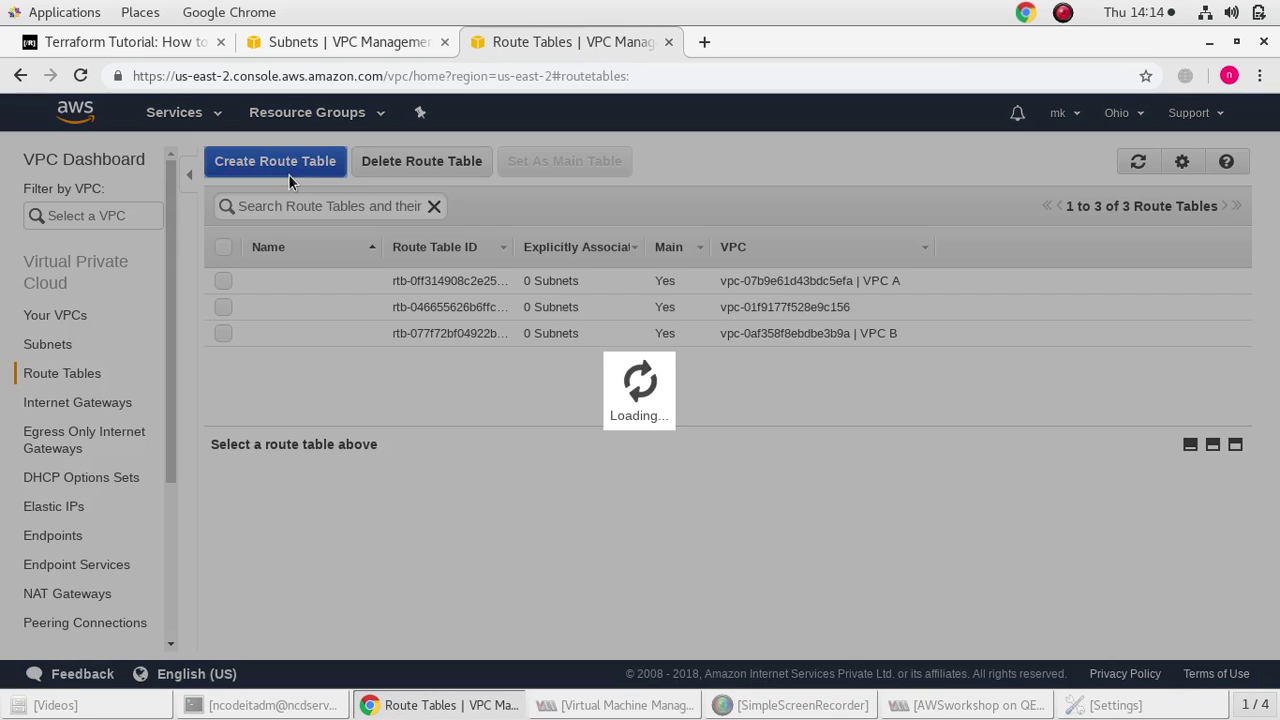
{"action": "left_click", "coordinate": [685, 333]}
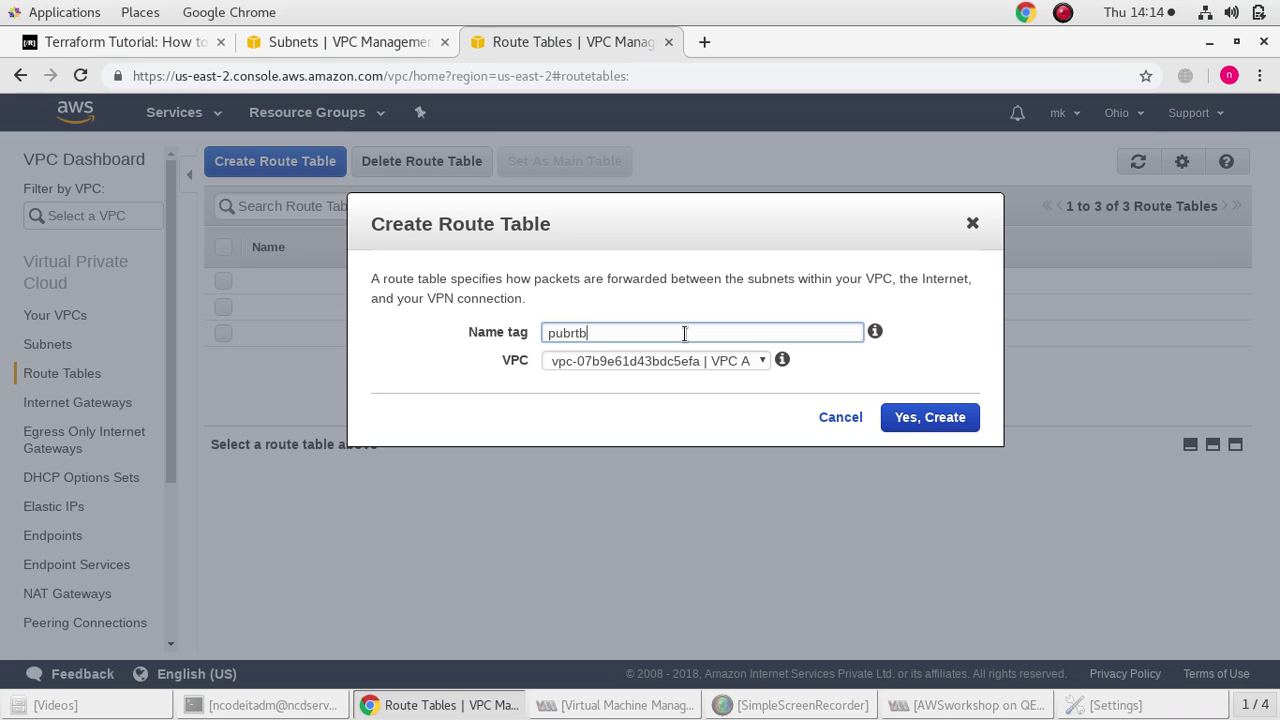
{"action": "left_click", "coordinate": [700, 357]}
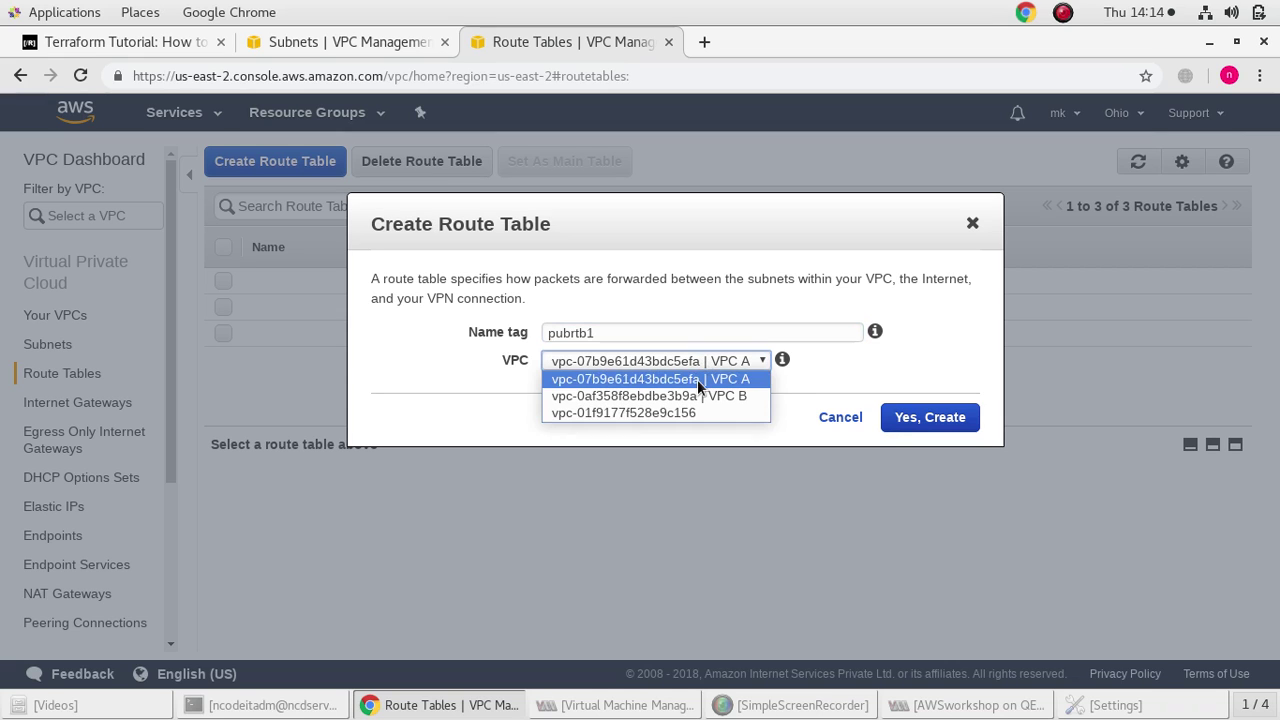
{"action": "left_click", "coordinate": [697, 379]}
{"action": "left_click", "coordinate": [928, 419]}
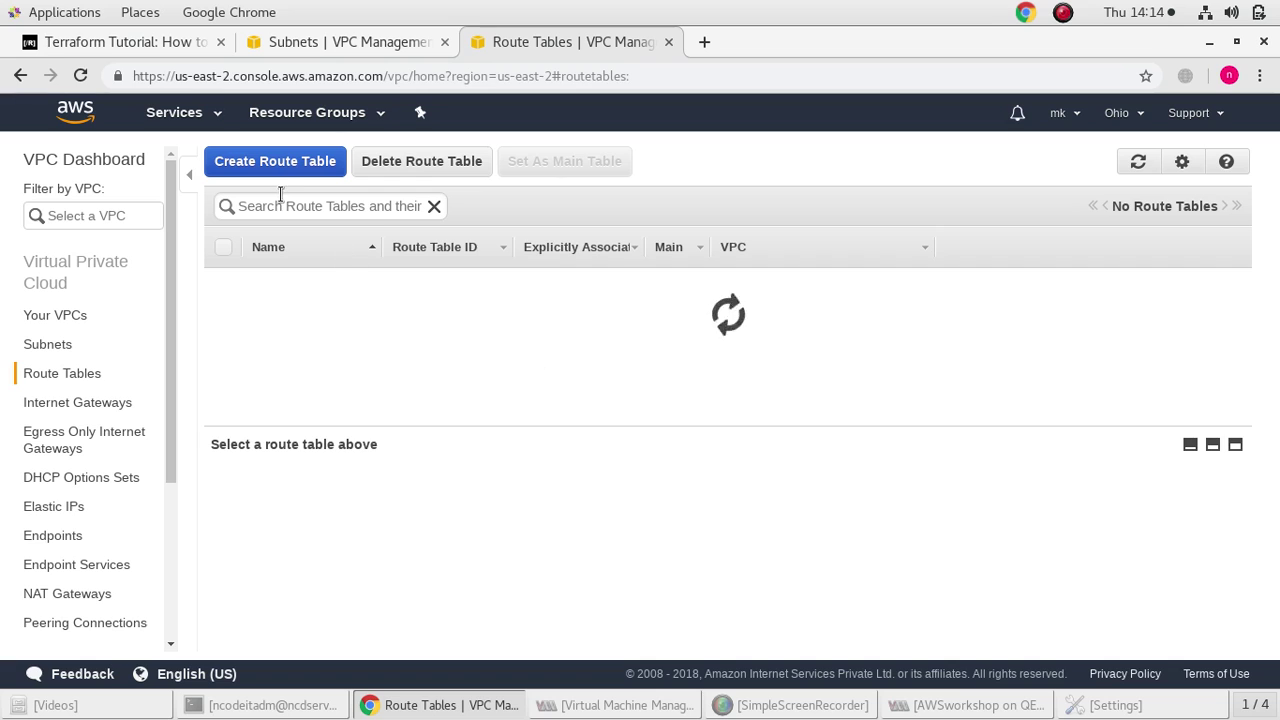
{"action": "left_click", "coordinate": [278, 176]}
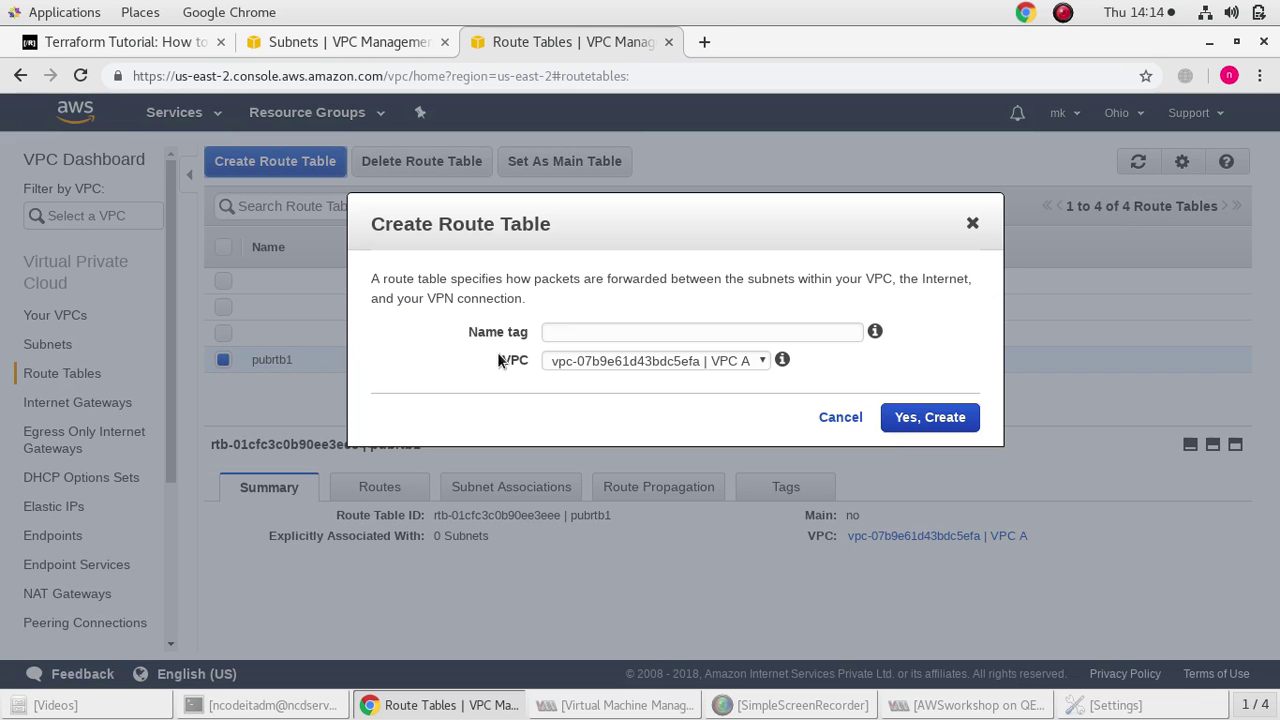
{"action": "left_click", "coordinate": [576, 331]}
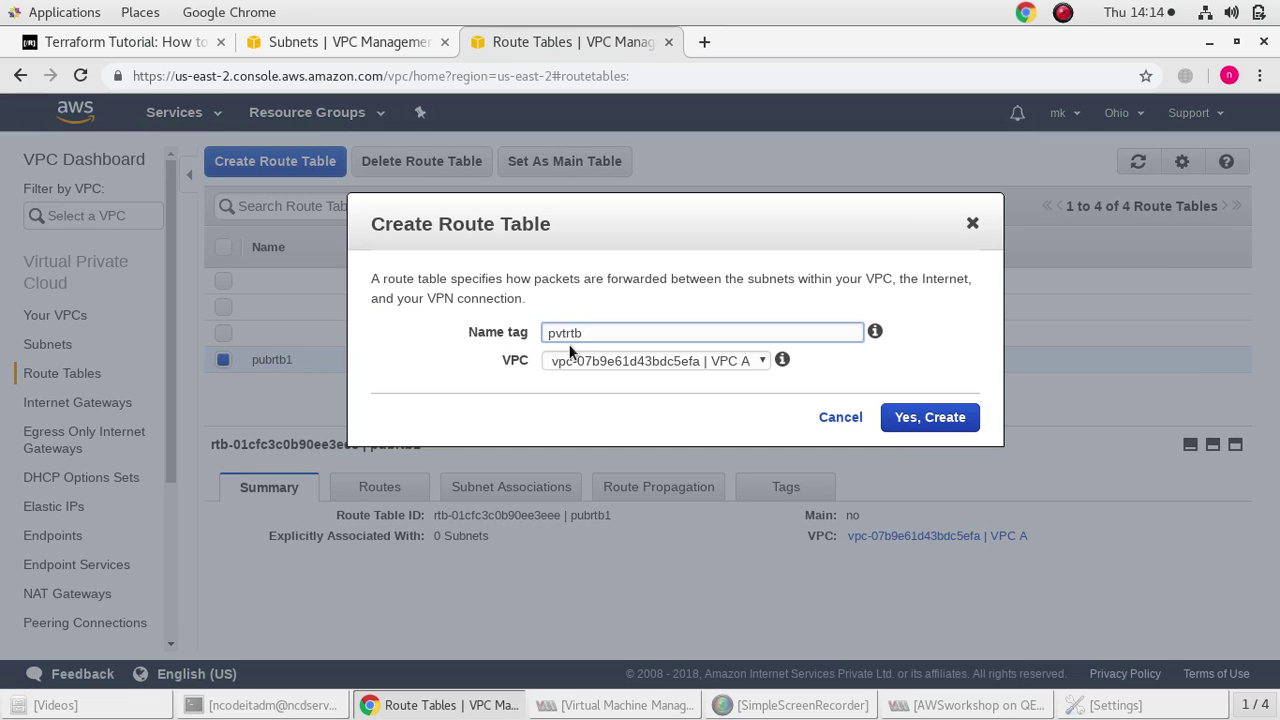
{"action": "type", "text": "pvtrtb1"}
{"action": "left_click", "coordinate": [952, 426]}
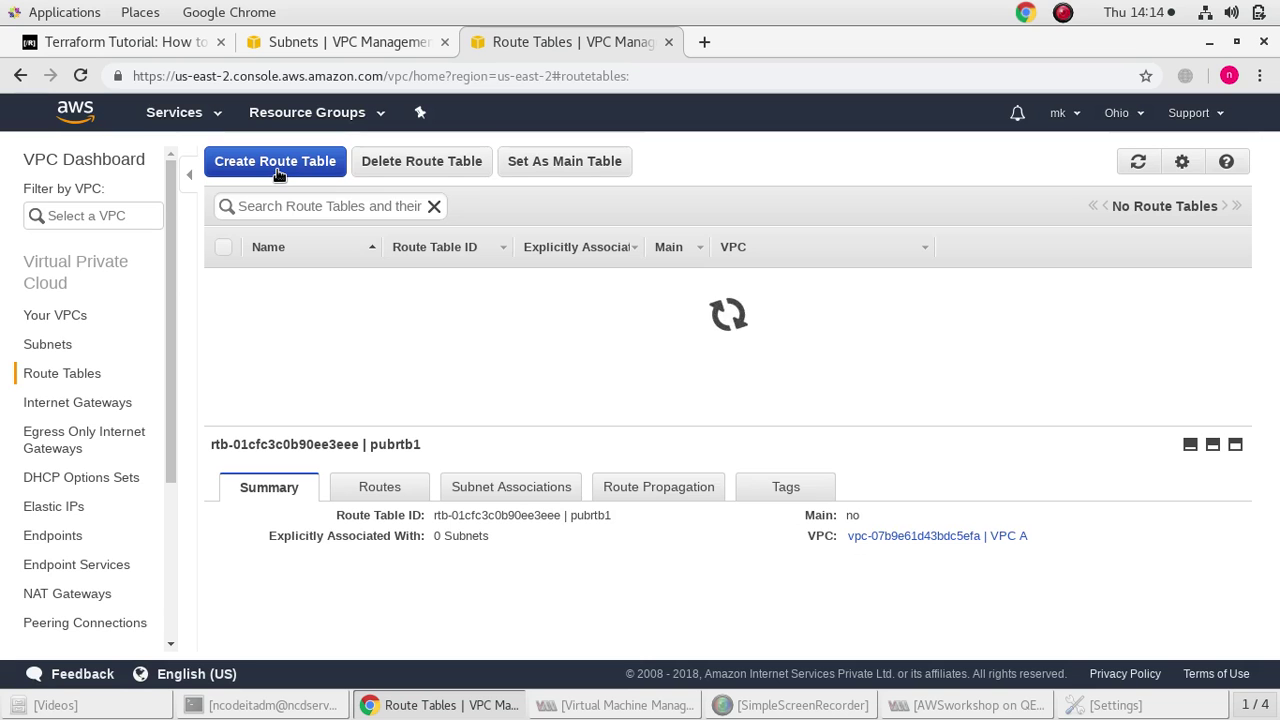
Create route table pvtrtb2 in VPC B
{"action": "left_click", "coordinate": [278, 170]}
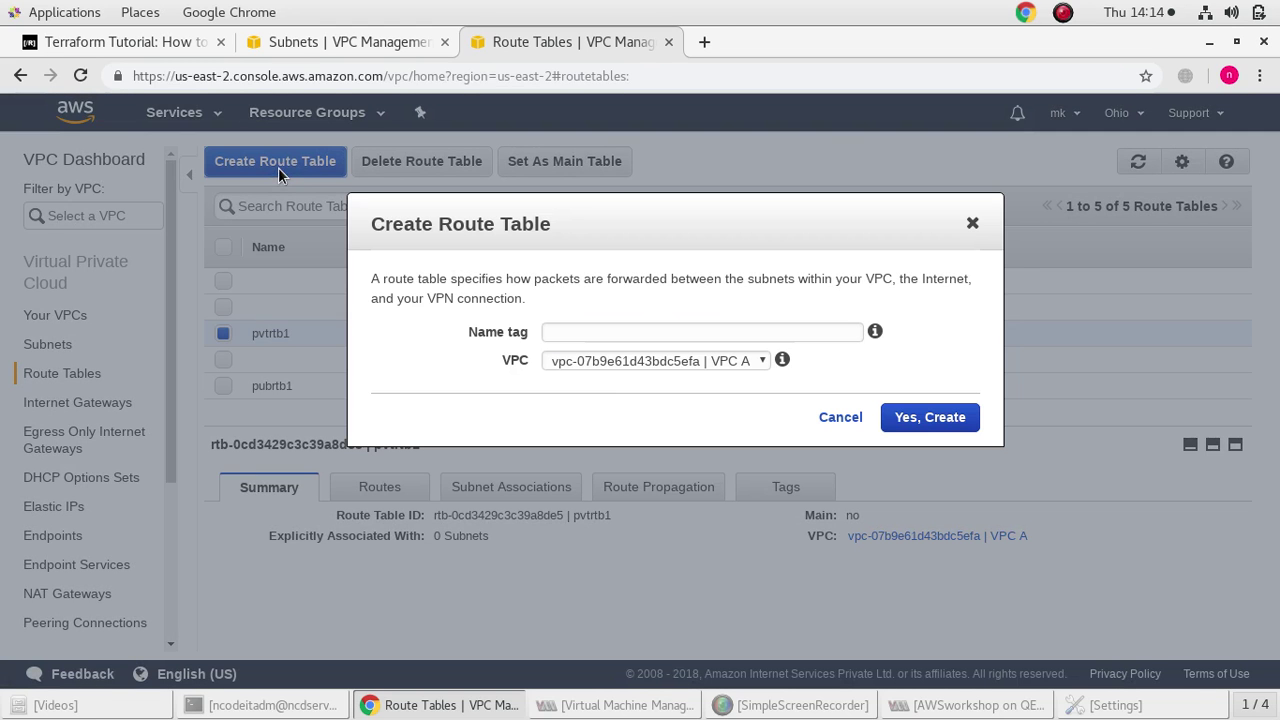
{"action": "left_click", "coordinate": [633, 335]}
{"action": "type", "text": "pvtrtb2"}
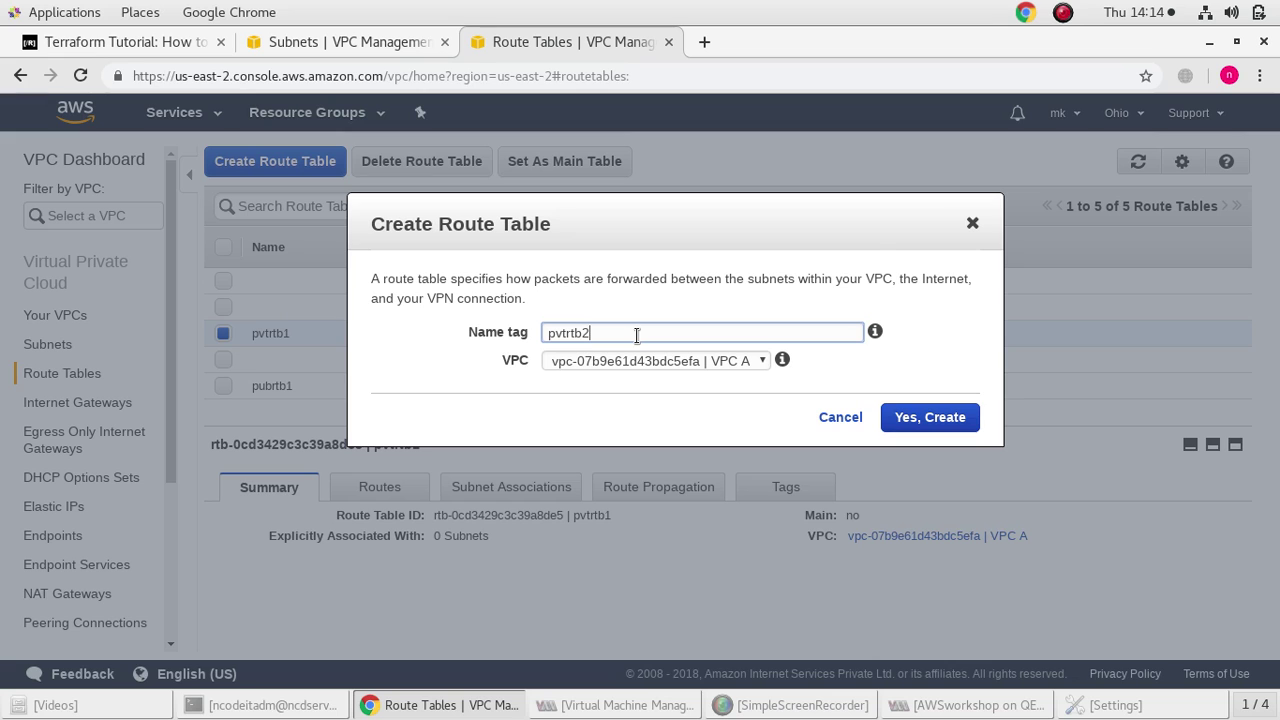
{"action": "left_click", "coordinate": [748, 362]}
{"action": "left_click", "coordinate": [749, 399]}
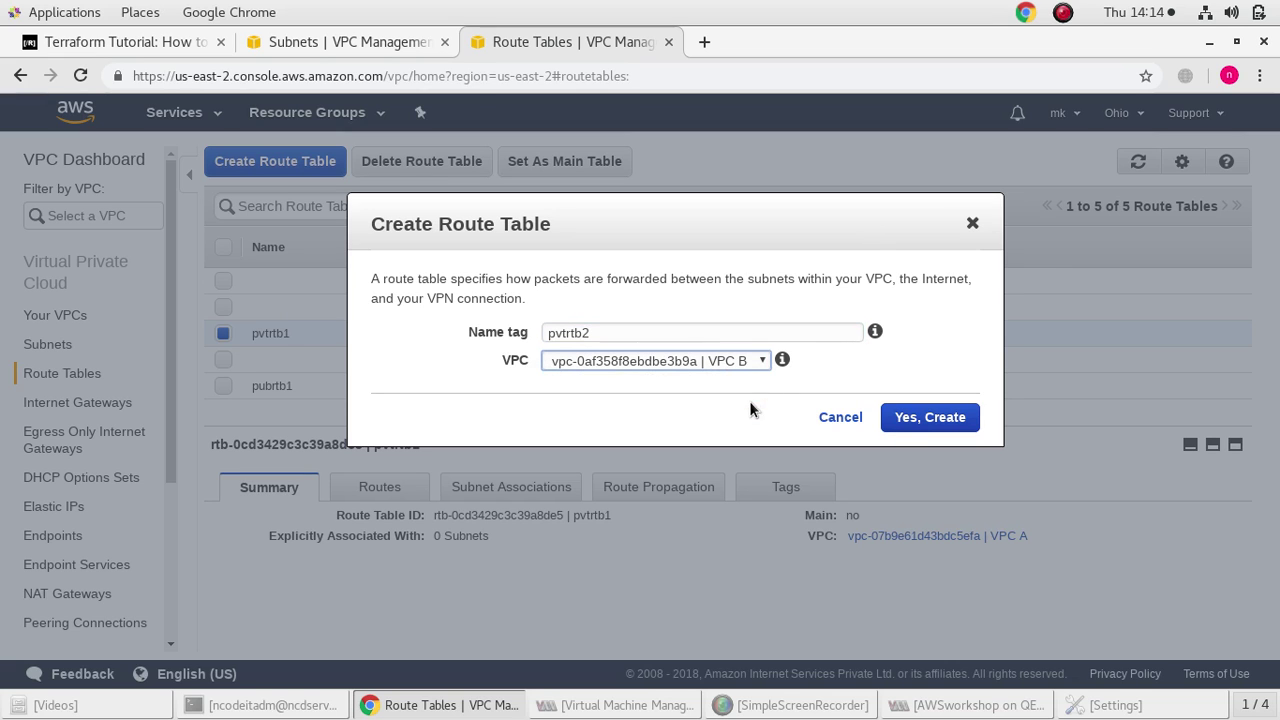
{"action": "left_click", "coordinate": [906, 417]}
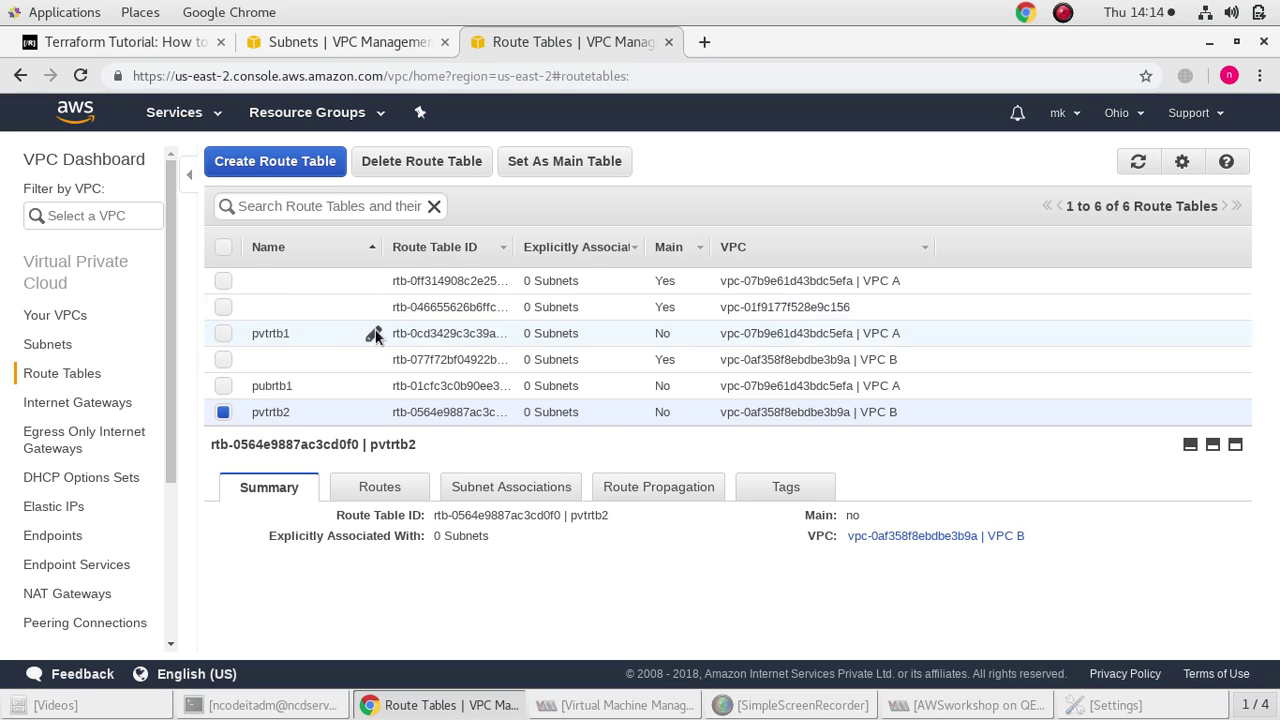
{"action": "left_click", "coordinate": [224, 386]}
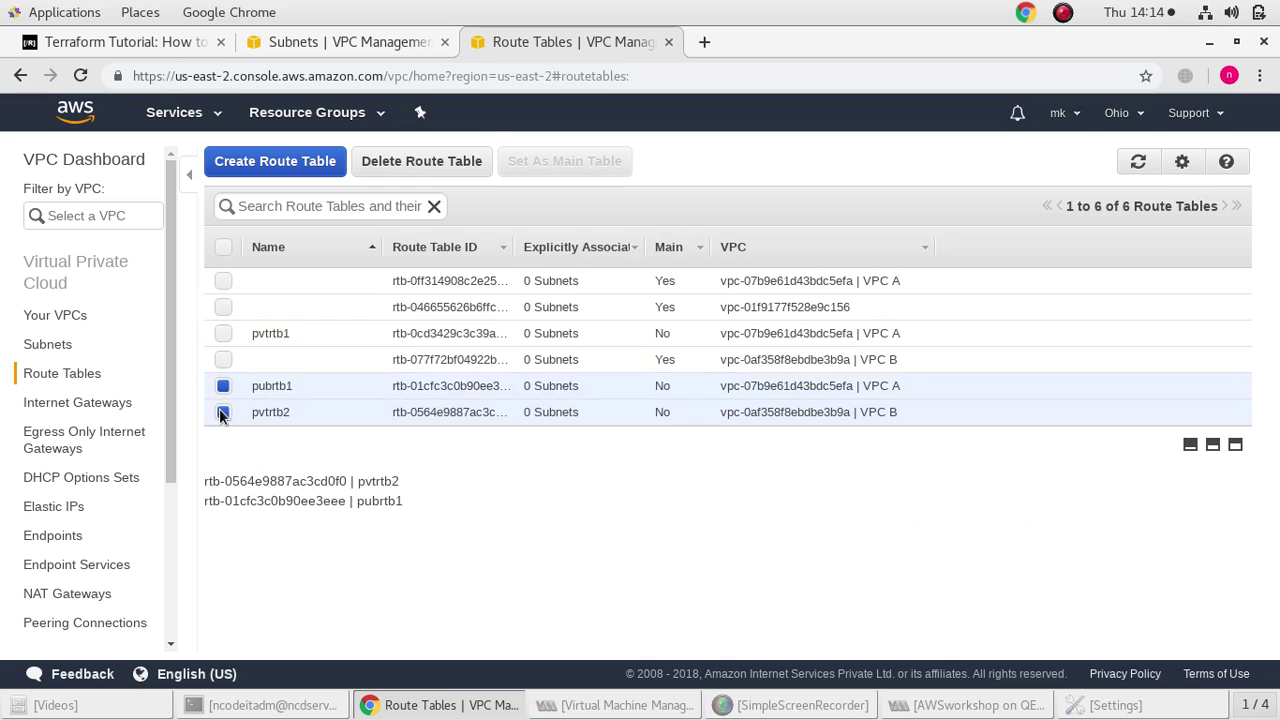
{"action": "left_click", "coordinate": [220, 410]}
{"action": "left_click", "coordinate": [67, 404]}
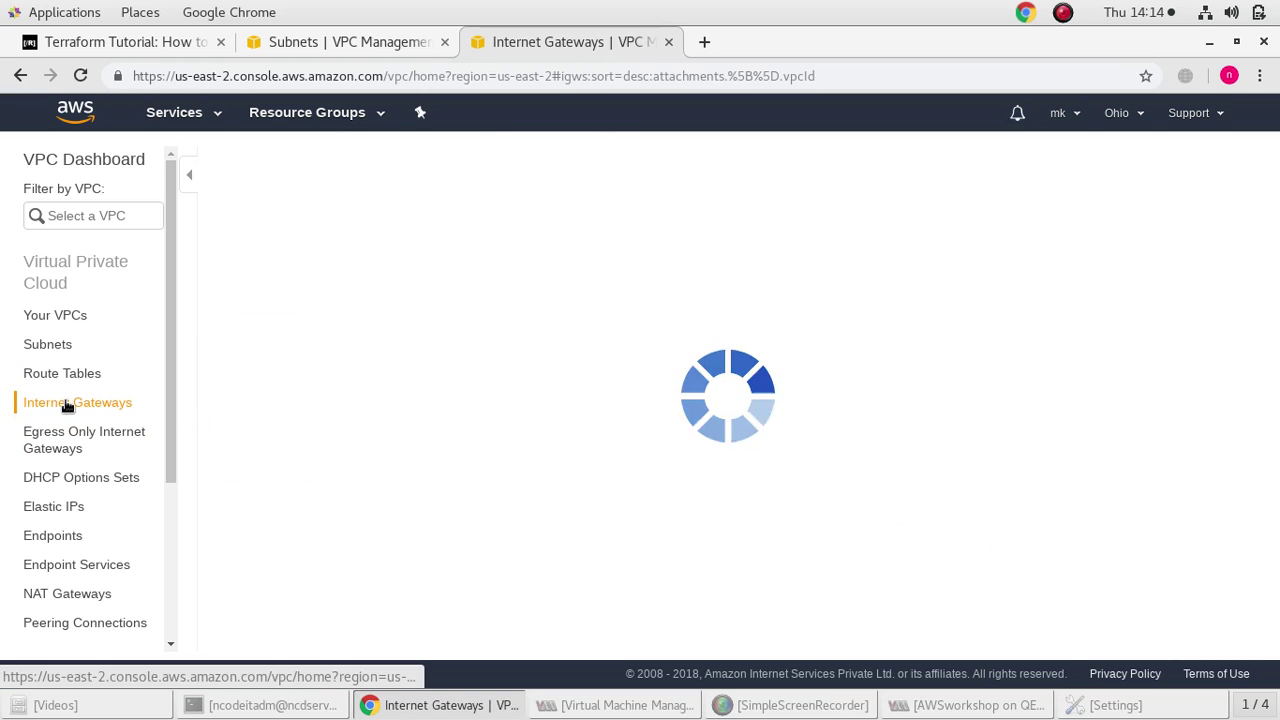
Create a new internet gateway named igw
{"action": "left_click", "coordinate": [279, 285]}
{"action": "type", "text": "i"}
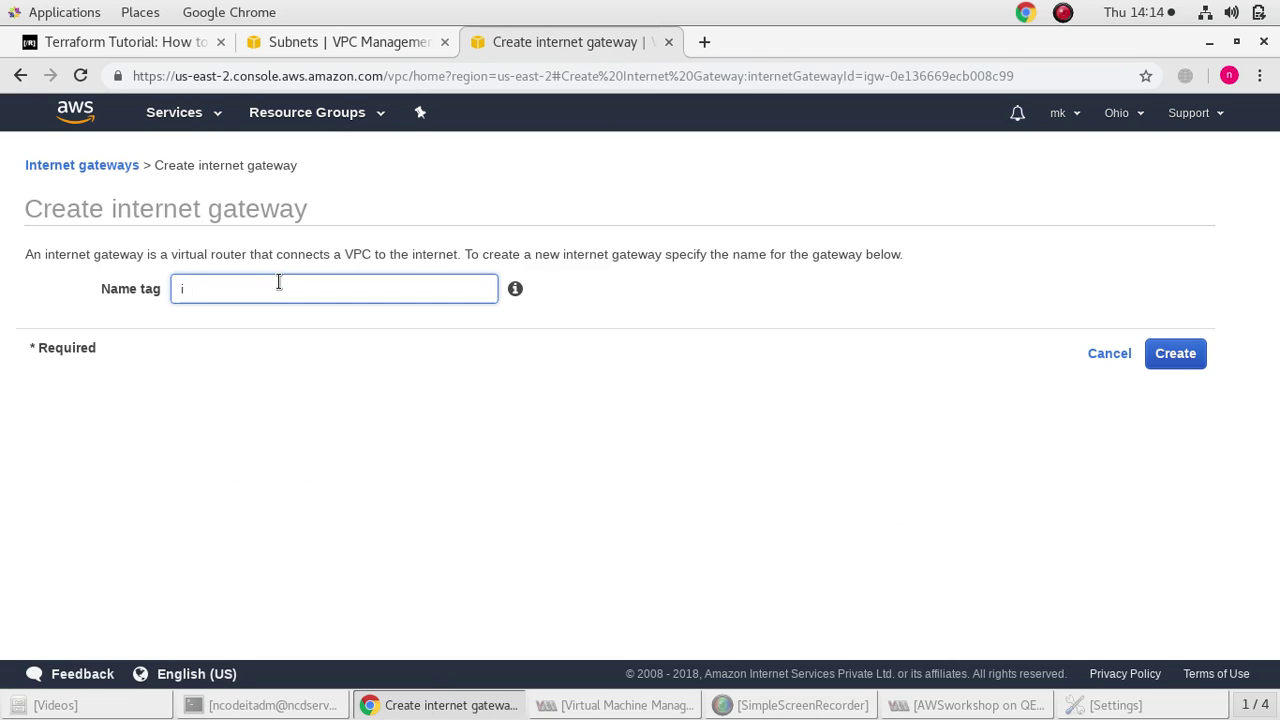
{"action": "left_click", "coordinate": [1190, 360]}
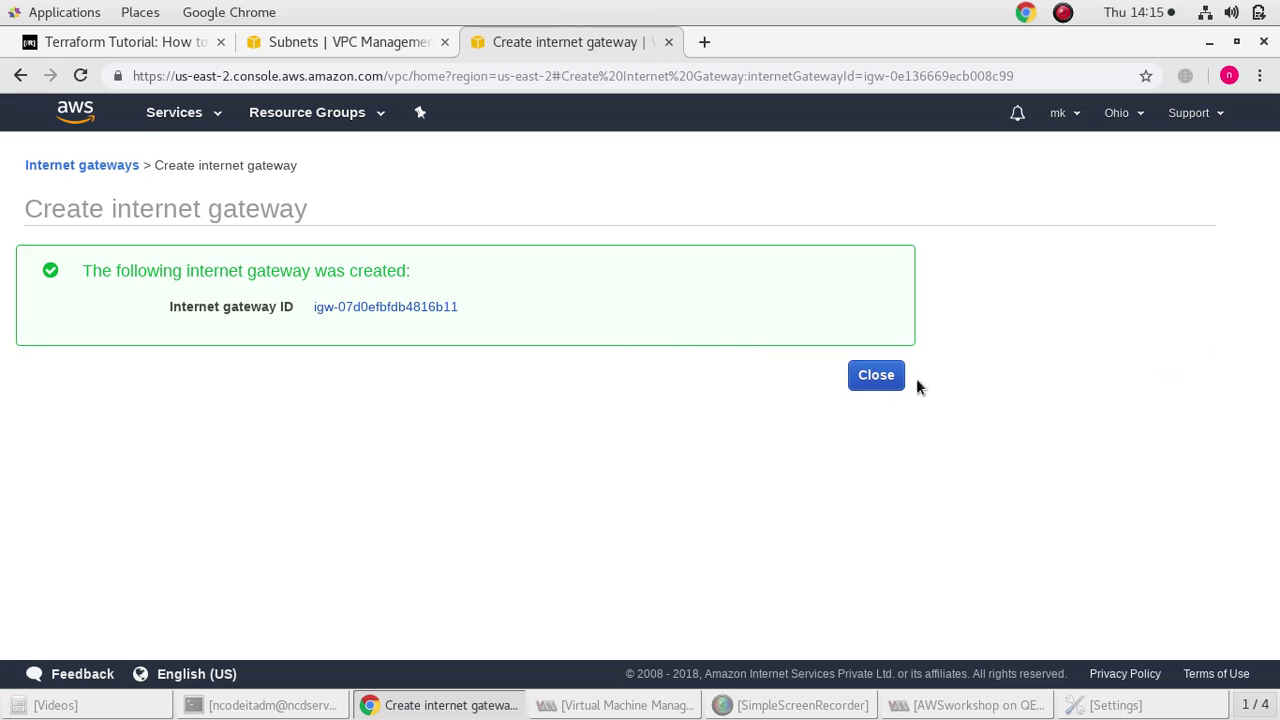
{"action": "left_click", "coordinate": [895, 378]}
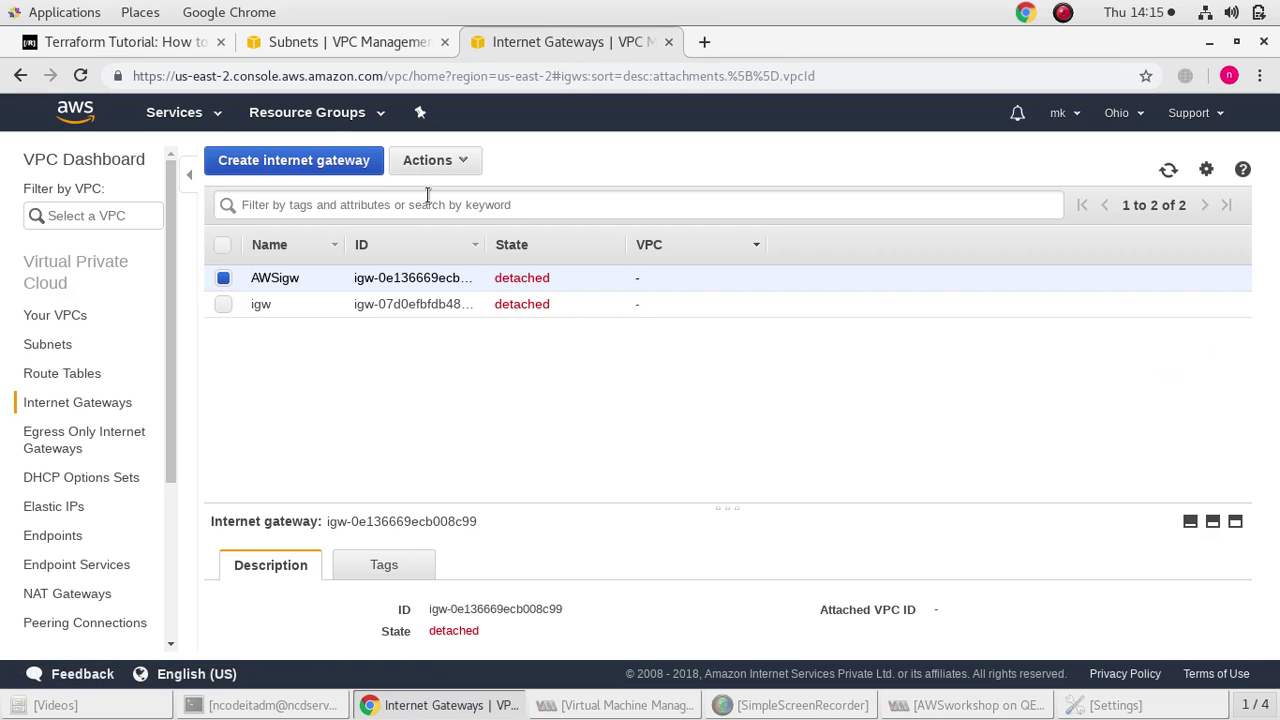
Attach the igw internet gateway to VPC A
{"action": "left_click", "coordinate": [222, 305]}
{"action": "left_click", "coordinate": [229, 279]}
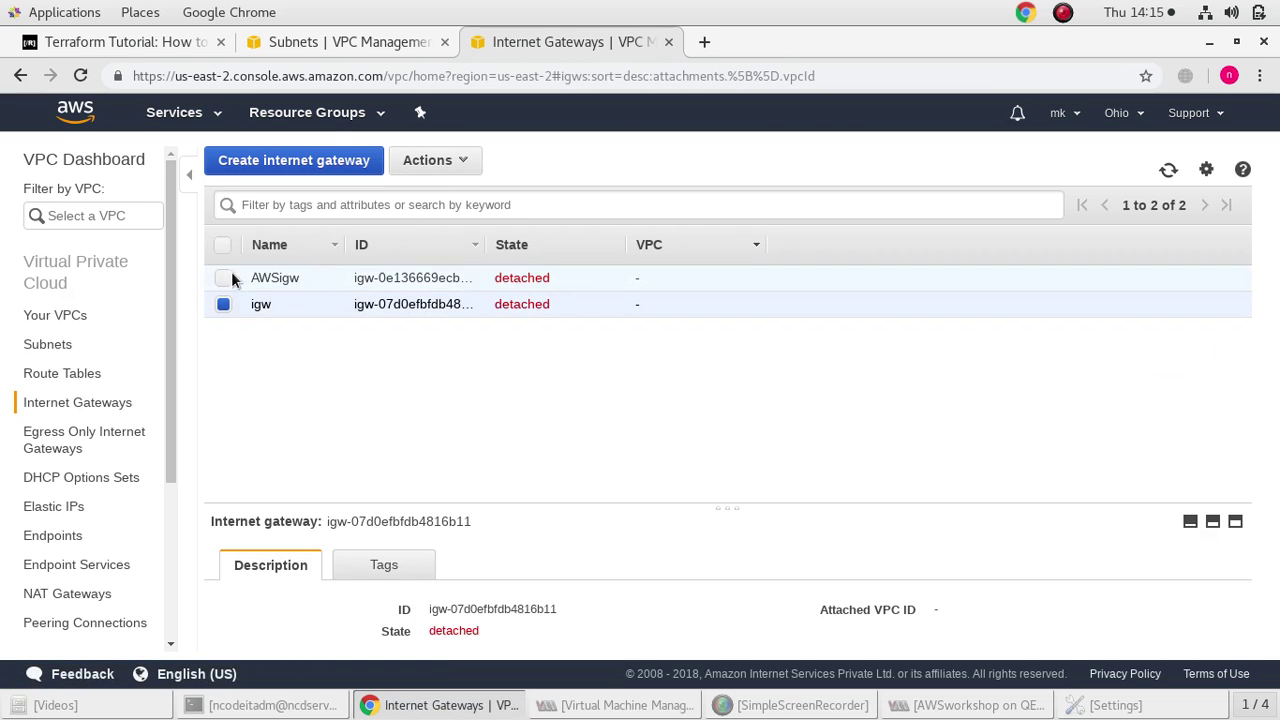
{"action": "left_click", "coordinate": [441, 164]}
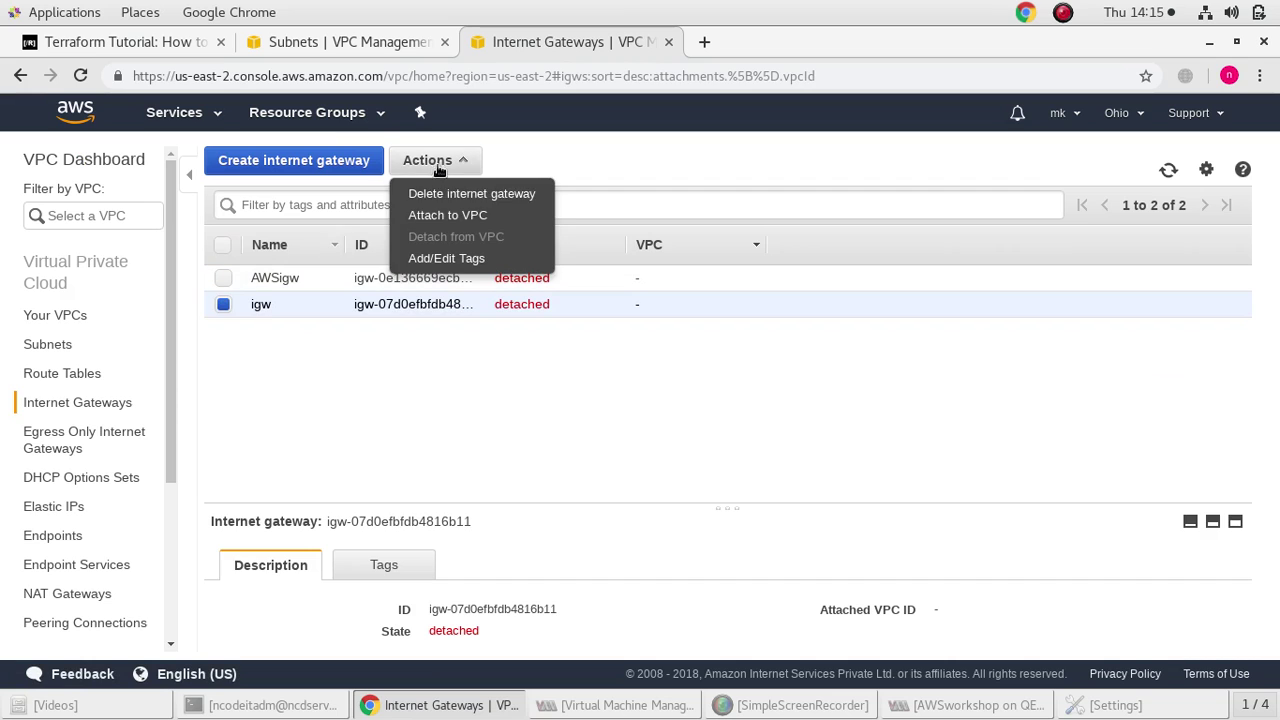
{"action": "left_click", "coordinate": [458, 219]}
{"action": "left_click", "coordinate": [343, 288]}
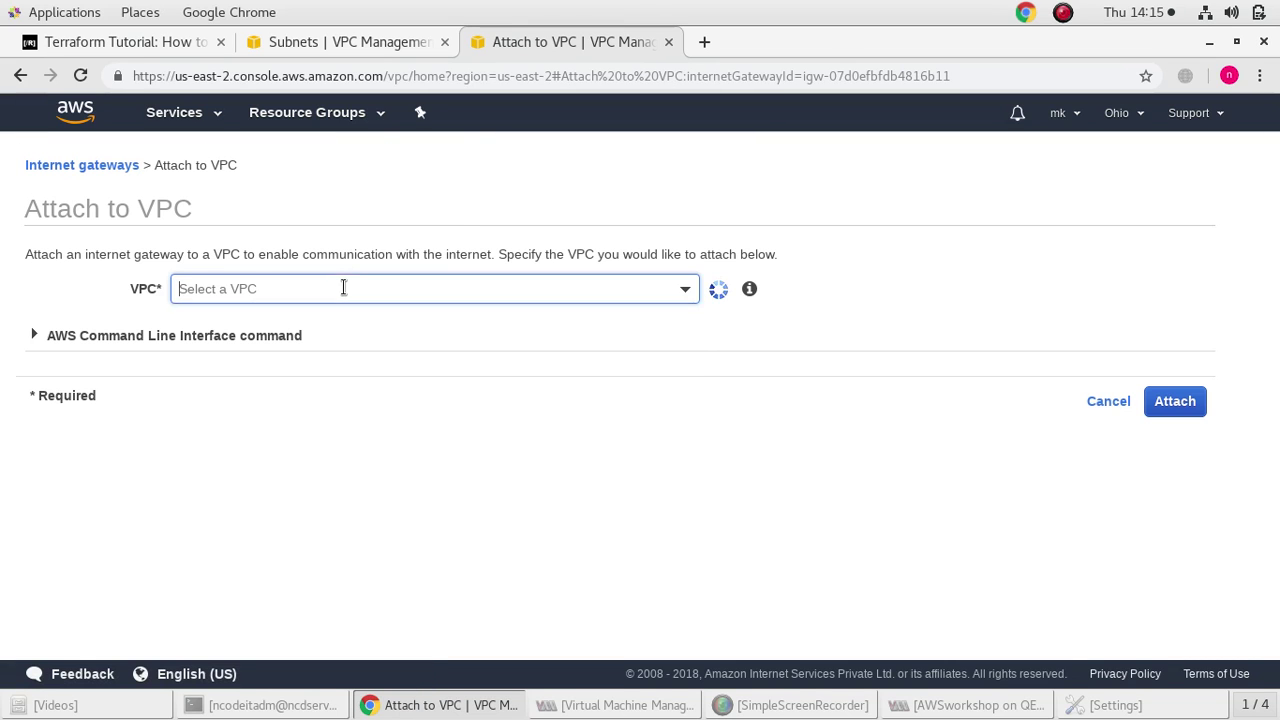
{"action": "left_click", "coordinate": [394, 390]}
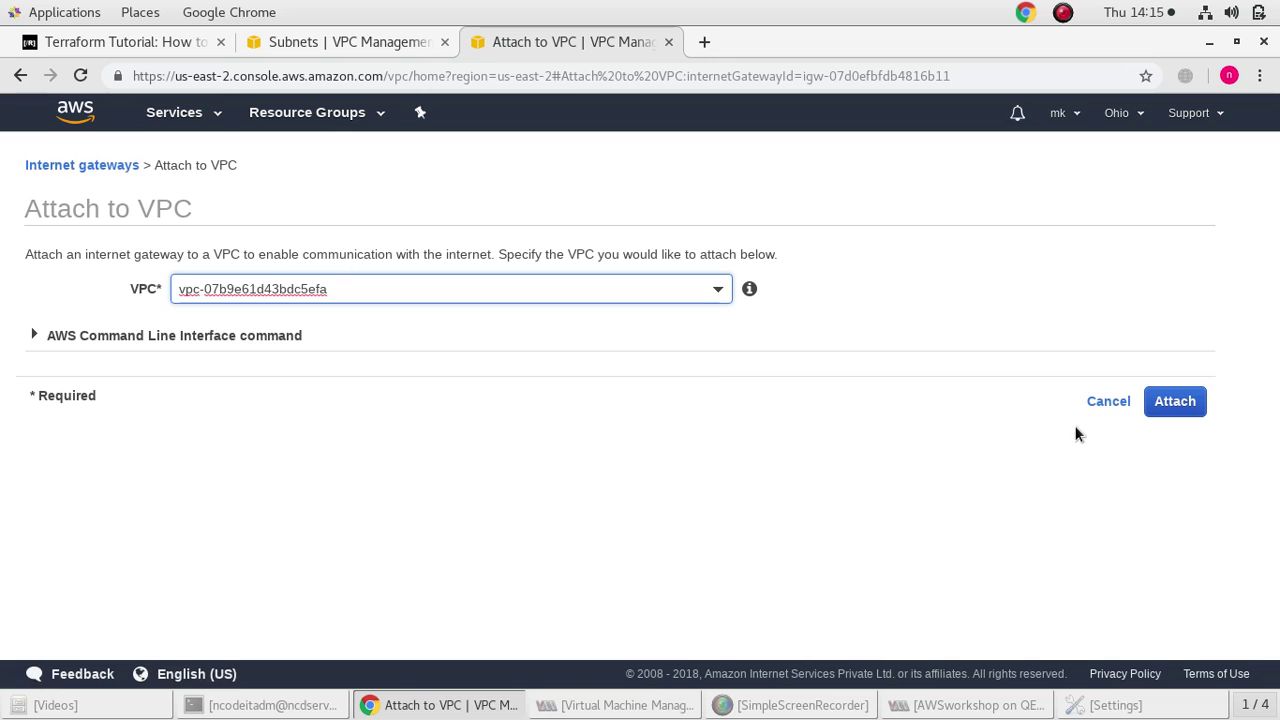
{"action": "left_click", "coordinate": [1170, 406]}
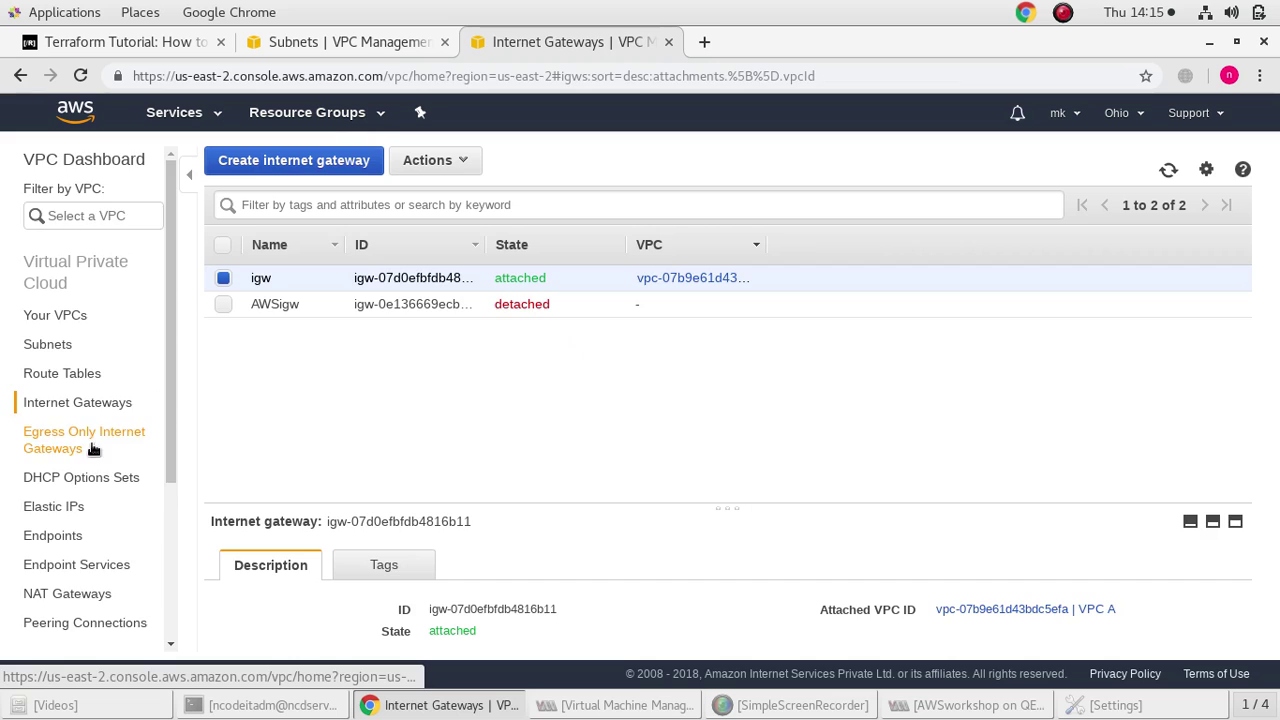
{"action": "scroll", "coordinate": [92, 450], "scroll_direction": "down", "scroll_amount": 2}
Start a new NAT gateway and refresh the subnets list to find the right subnet
{"action": "left_click", "coordinate": [67, 494]}
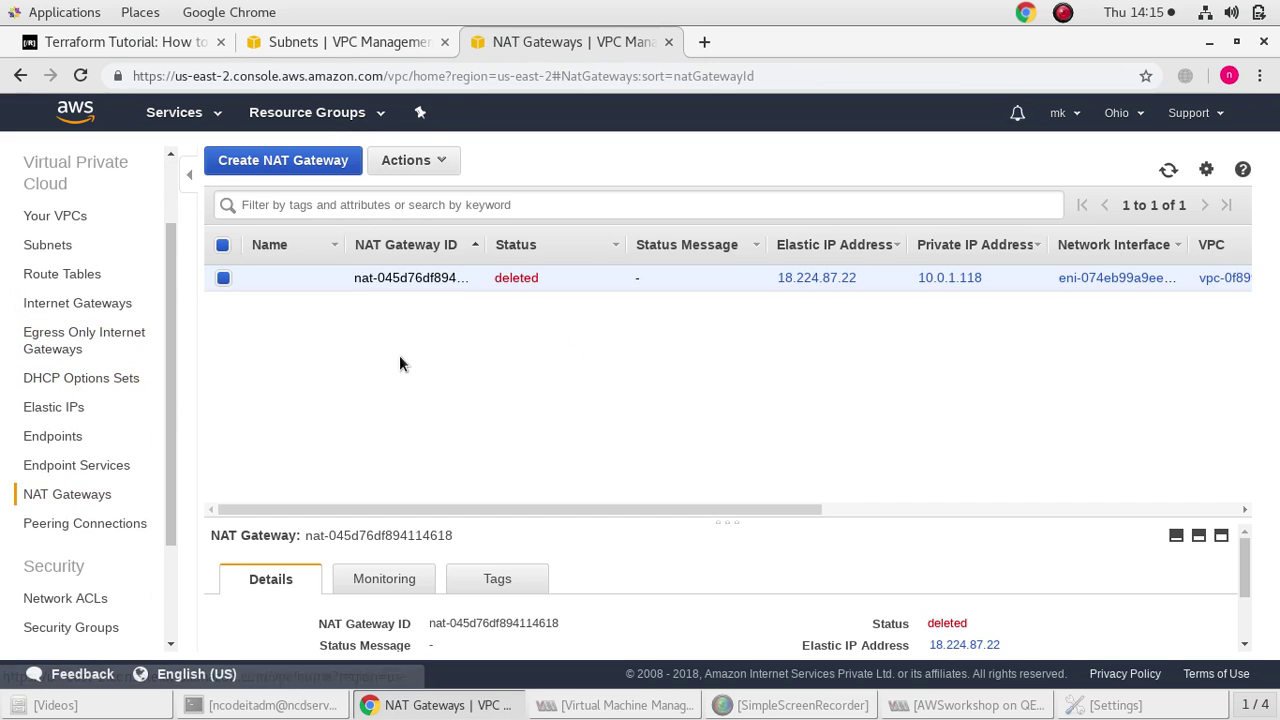
{"action": "left_click", "coordinate": [313, 170]}
{"action": "left_click", "coordinate": [537, 289]}
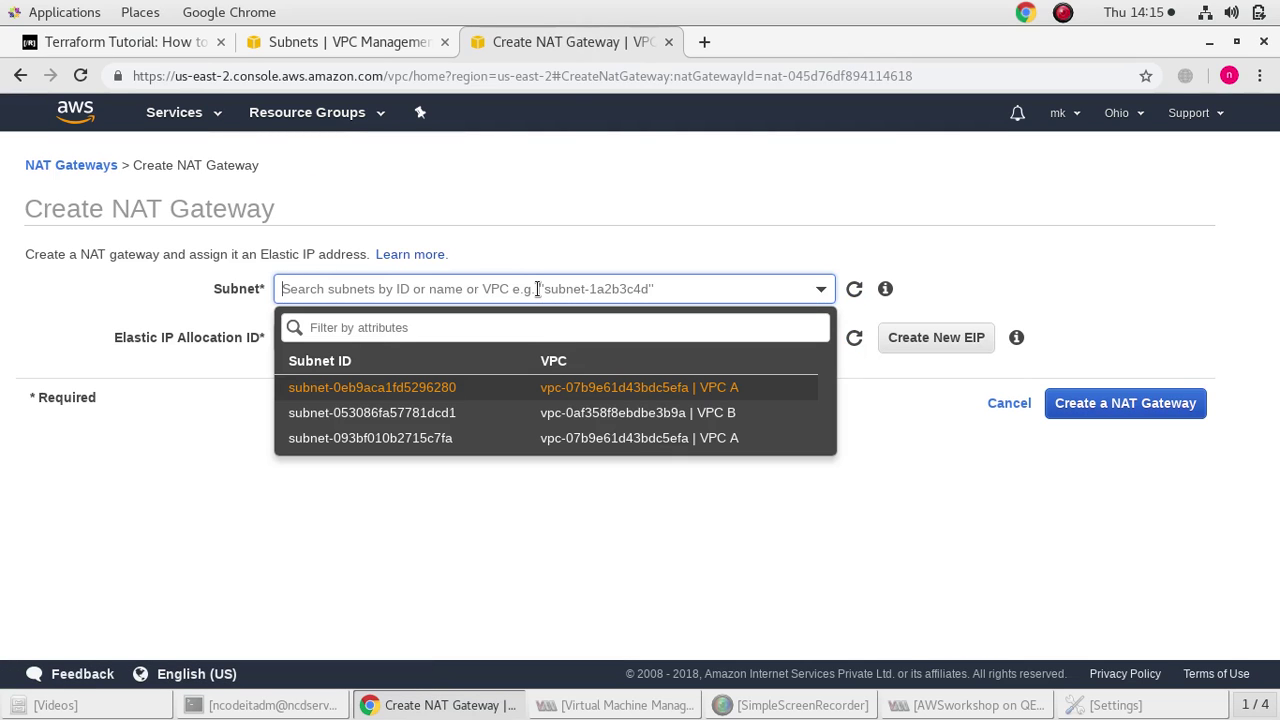
{"action": "left_click", "coordinate": [341, 41]}
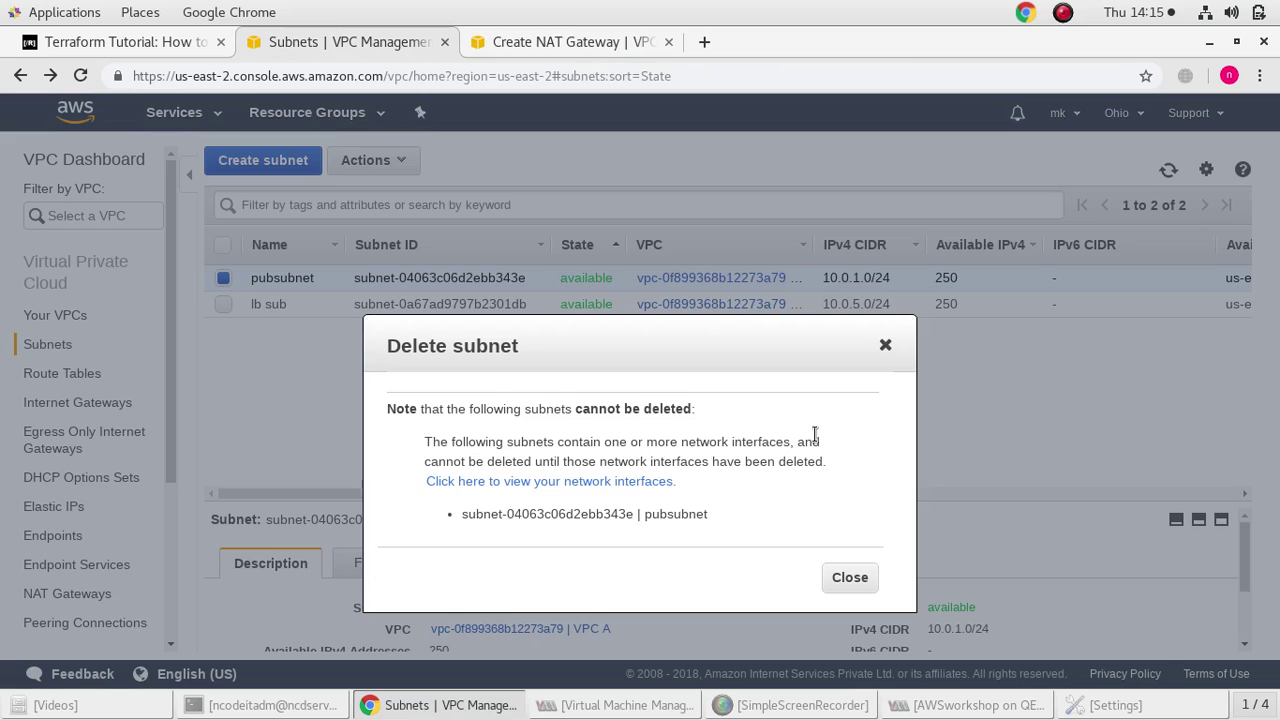
{"action": "left_click", "coordinate": [885, 345]}
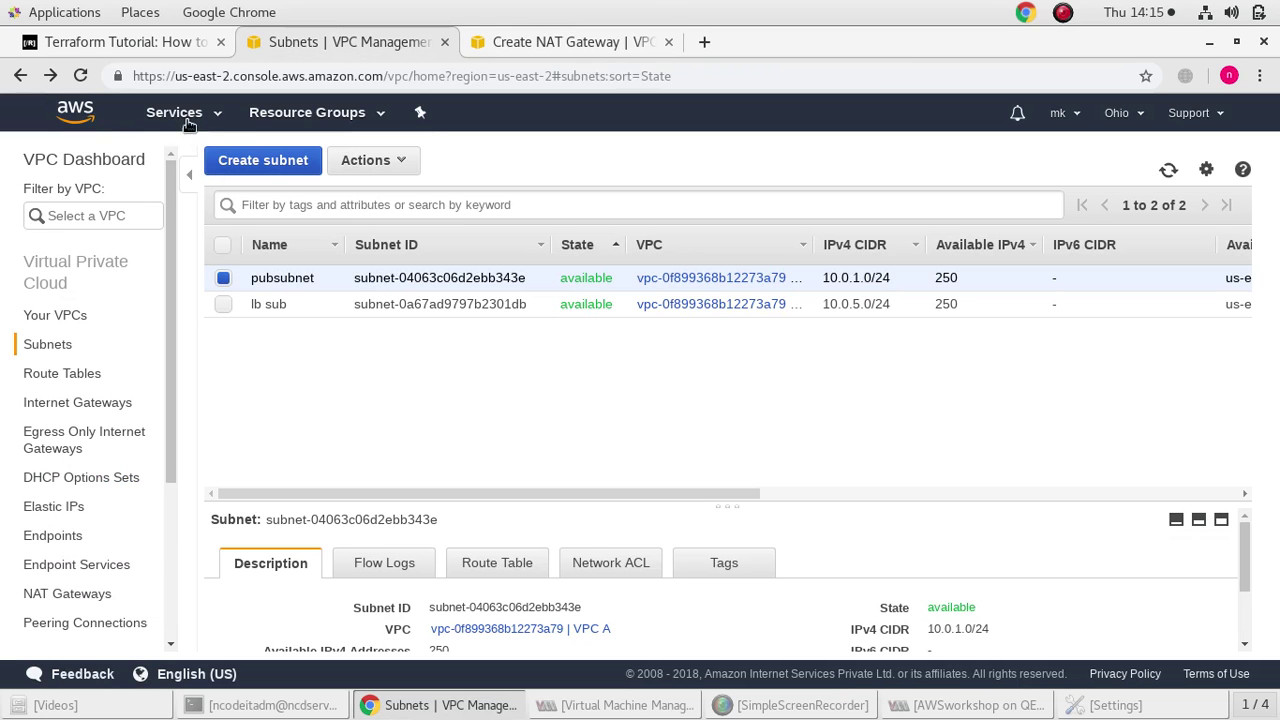
{"action": "left_click", "coordinate": [80, 75]}
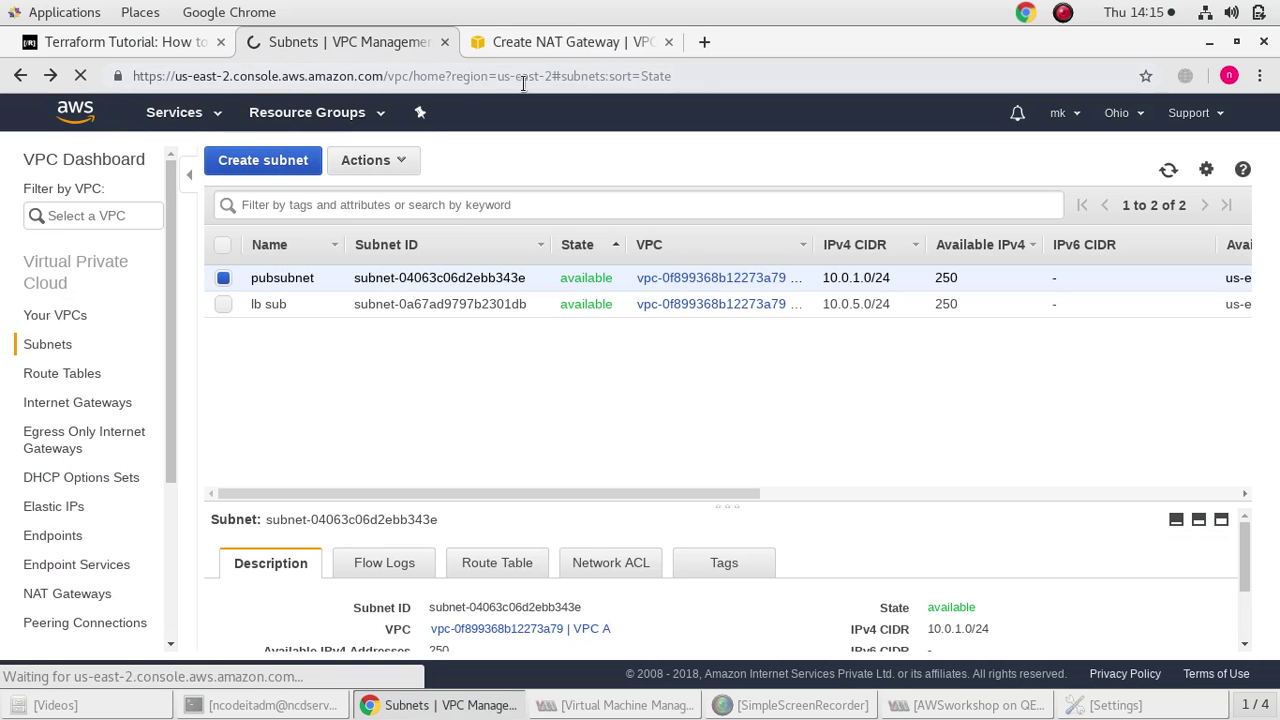
{"action": "left_click", "coordinate": [549, 40]}
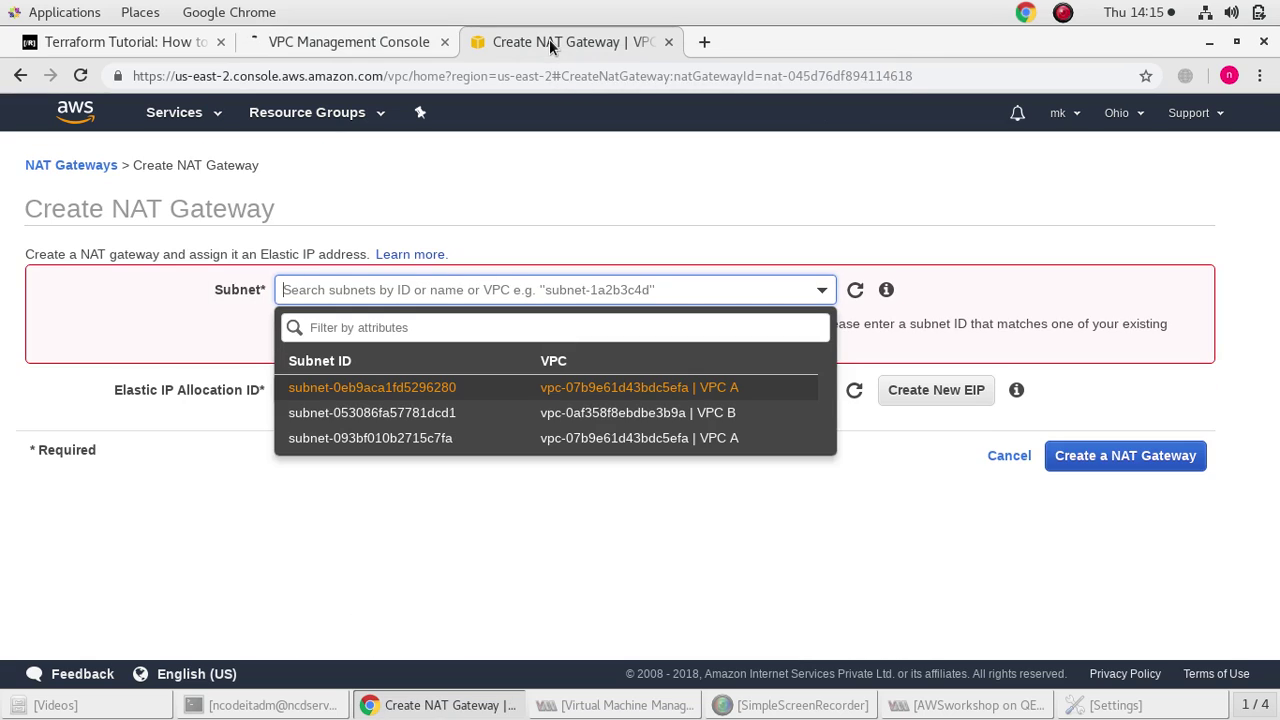
{"action": "left_click", "coordinate": [358, 45]}
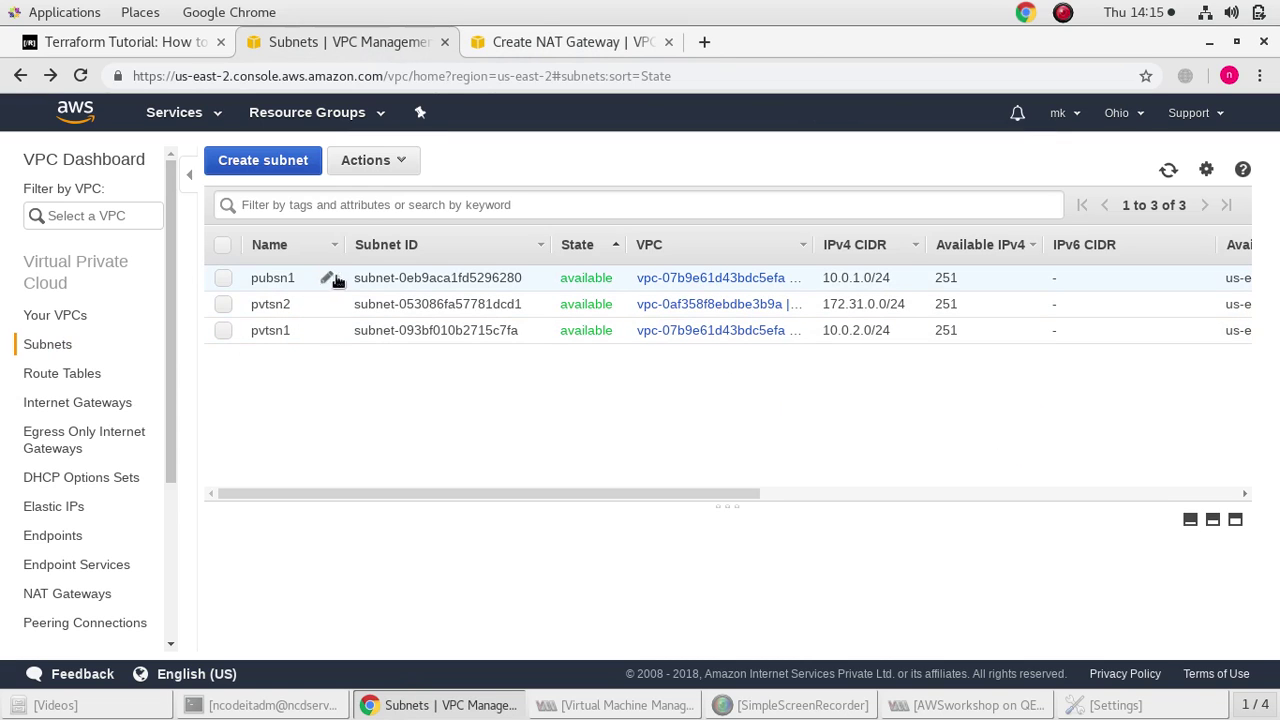
{"action": "left_click", "coordinate": [540, 40]}
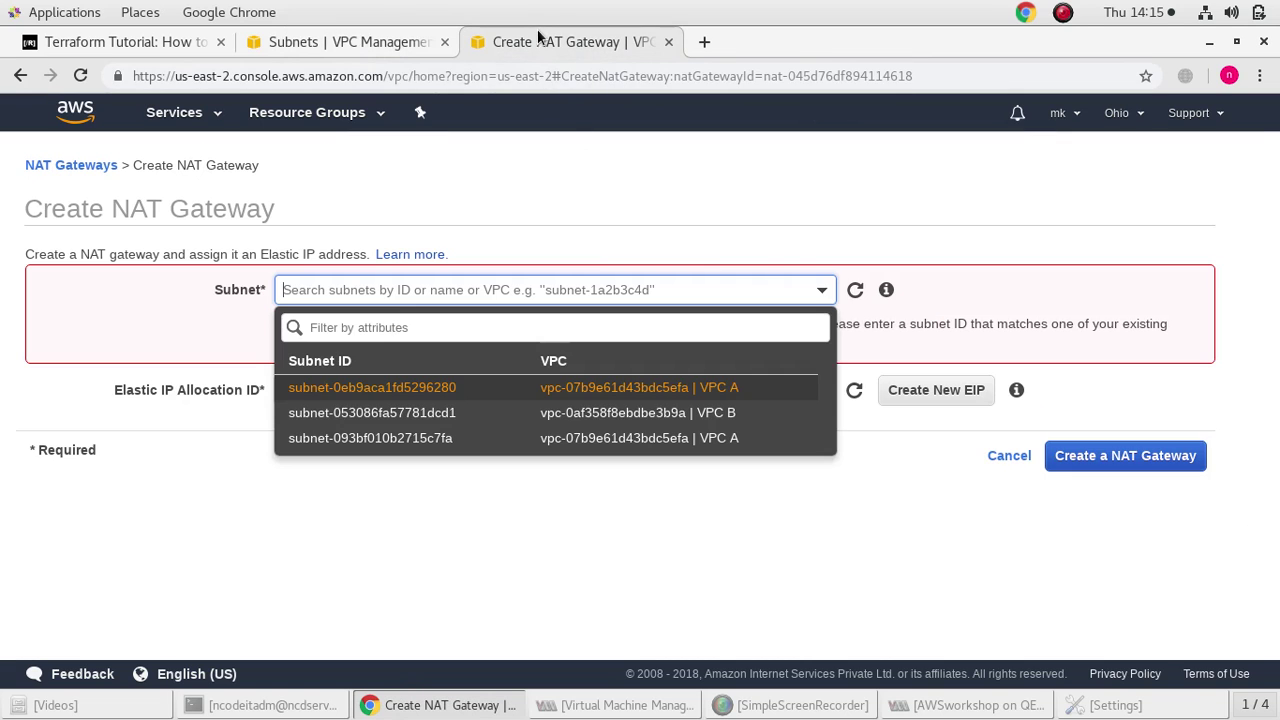
Create the NAT gateway in subnet-0eb9aca1fd5296280 with a new Elastic IP
{"action": "left_click", "coordinate": [549, 393]}
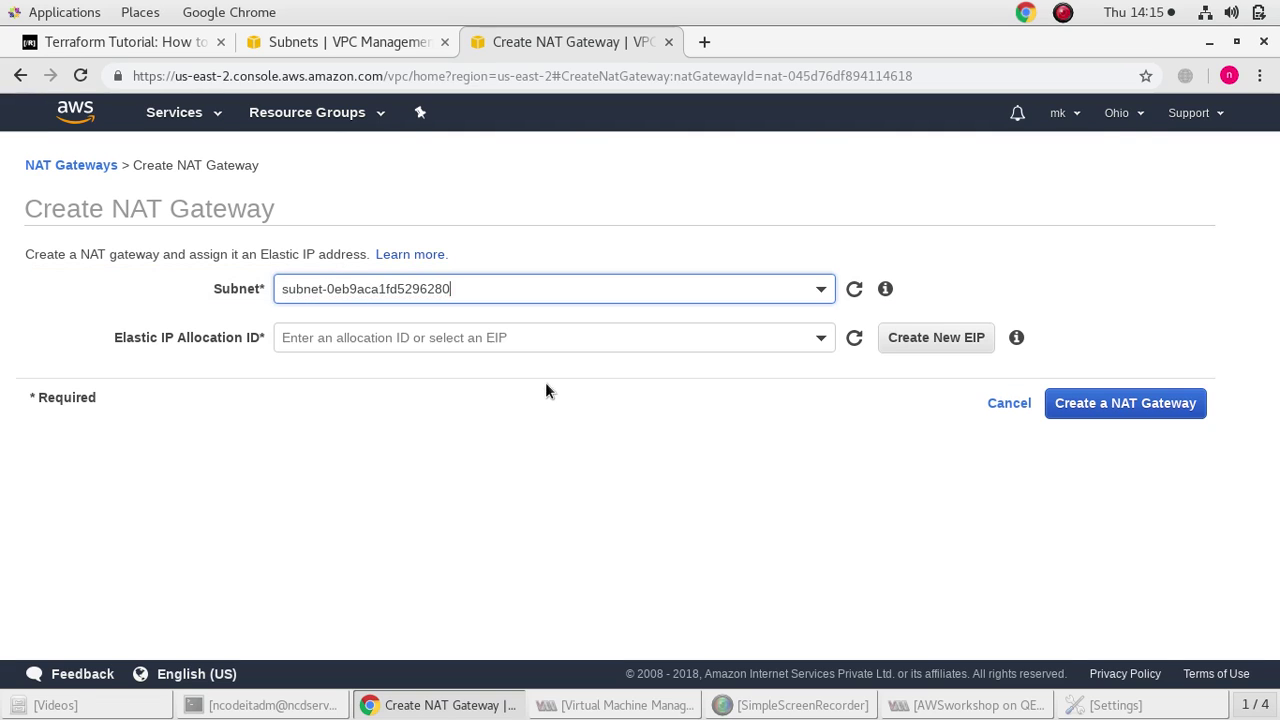
{"action": "left_click", "coordinate": [898, 345]}
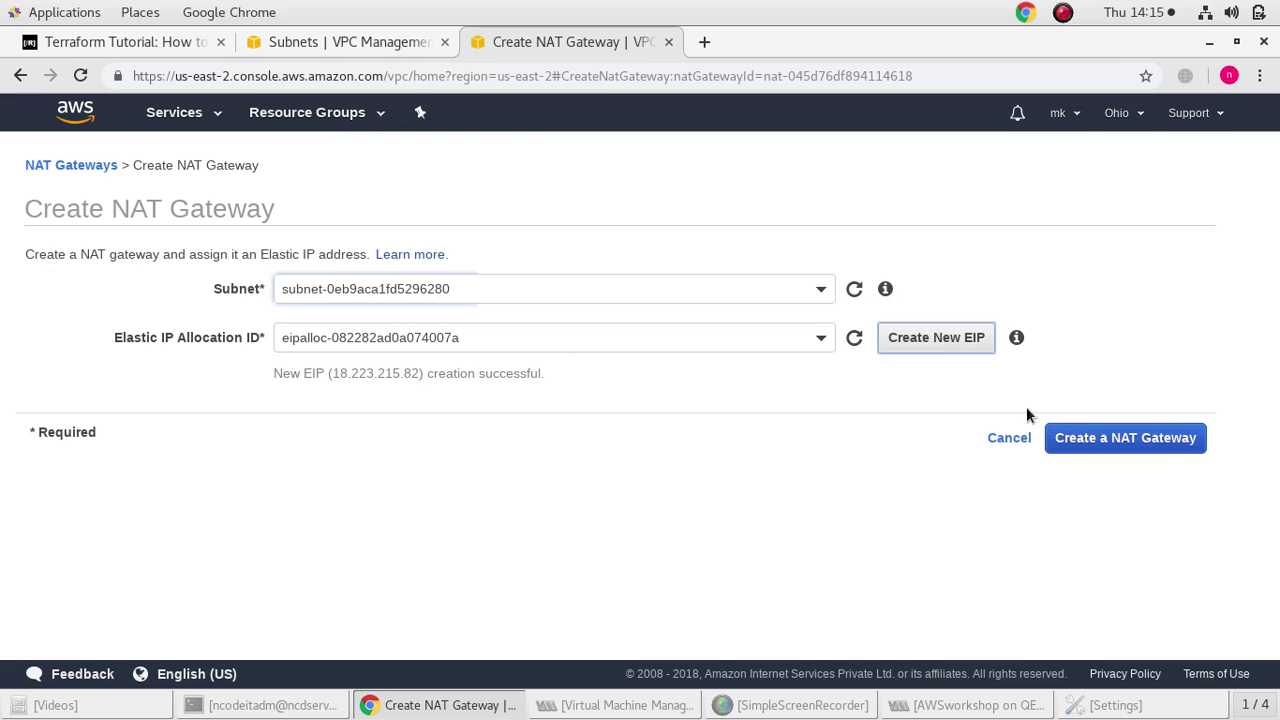
{"action": "left_click", "coordinate": [1109, 451]}
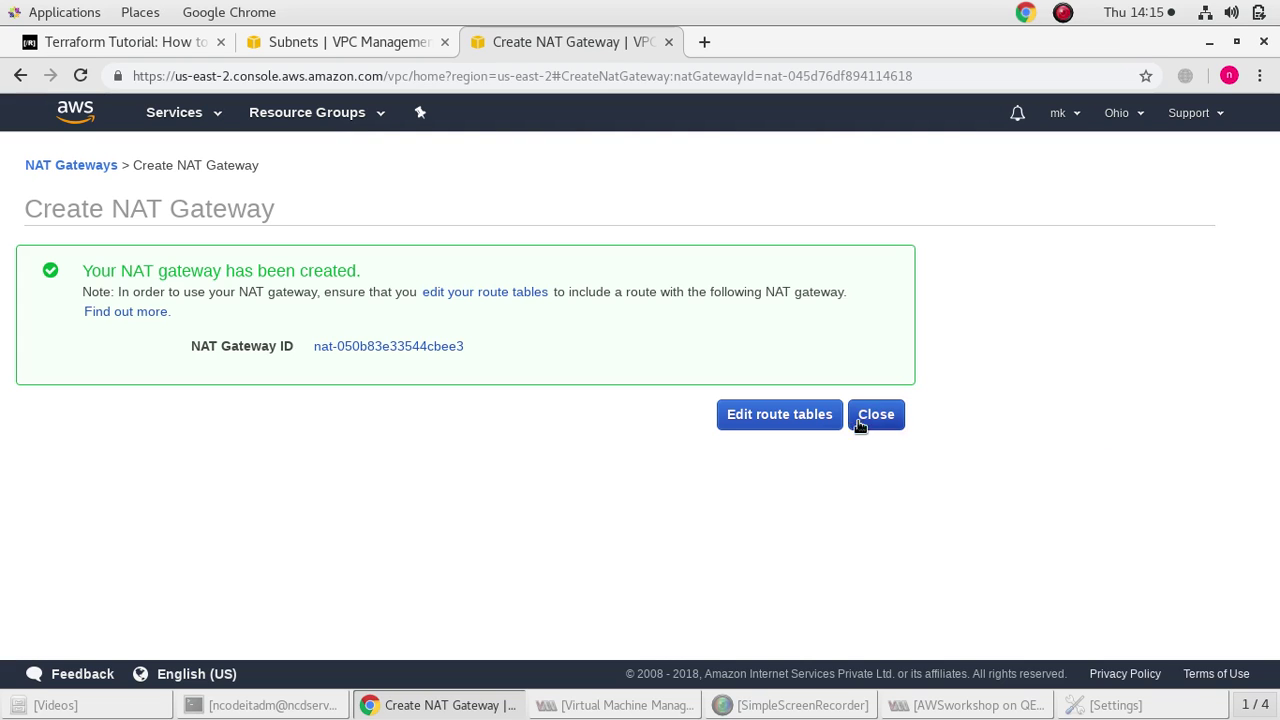
{"action": "left_click", "coordinate": [876, 414]}
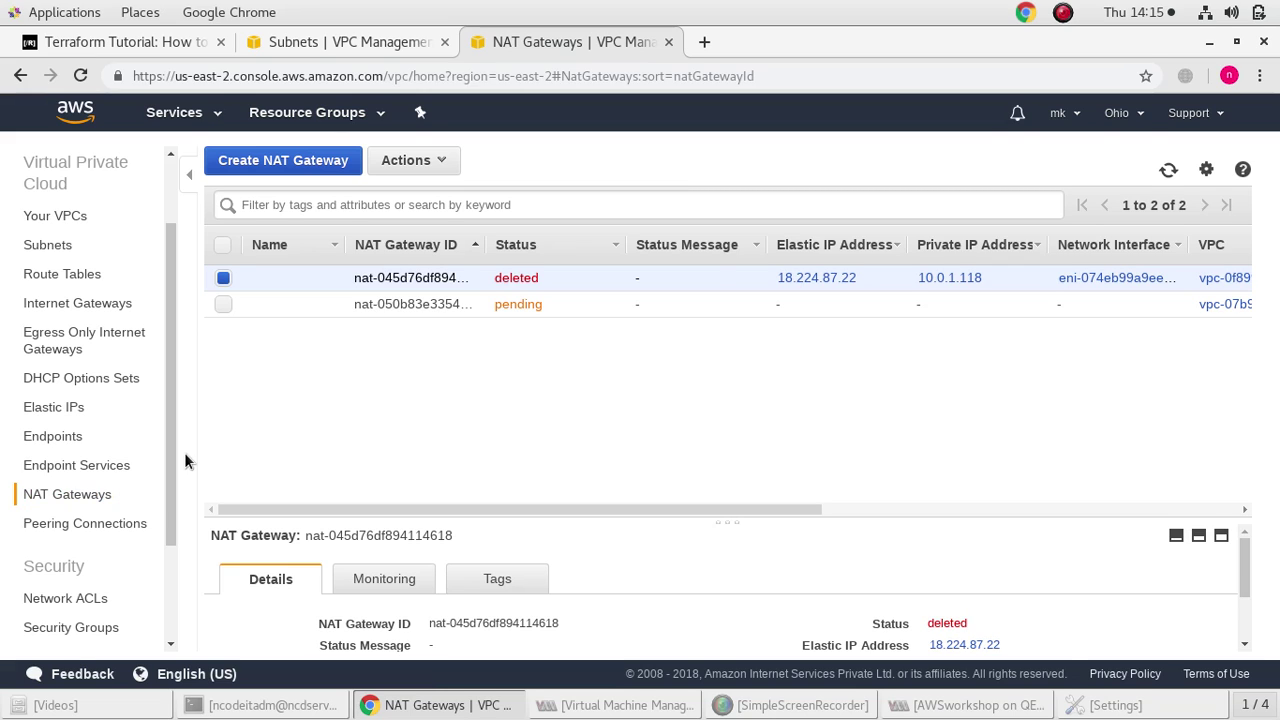
{"action": "left_click", "coordinate": [45, 301]}
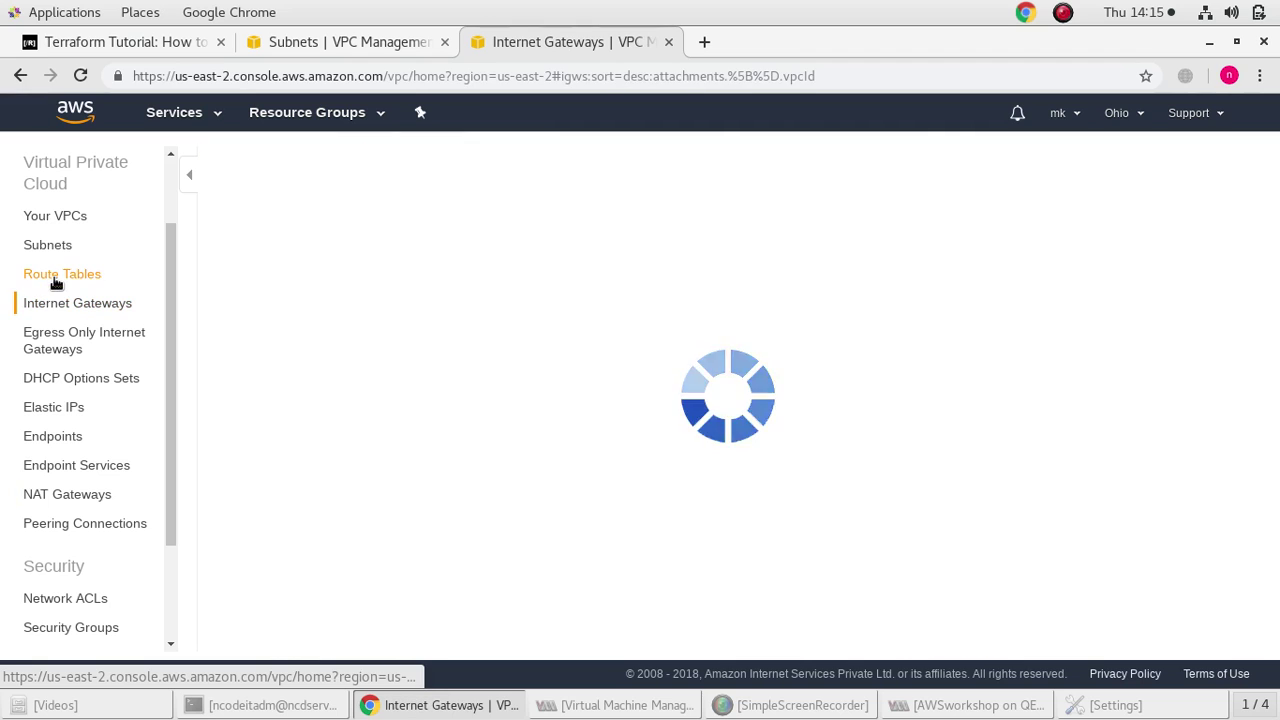
{"action": "left_click", "coordinate": [54, 284]}
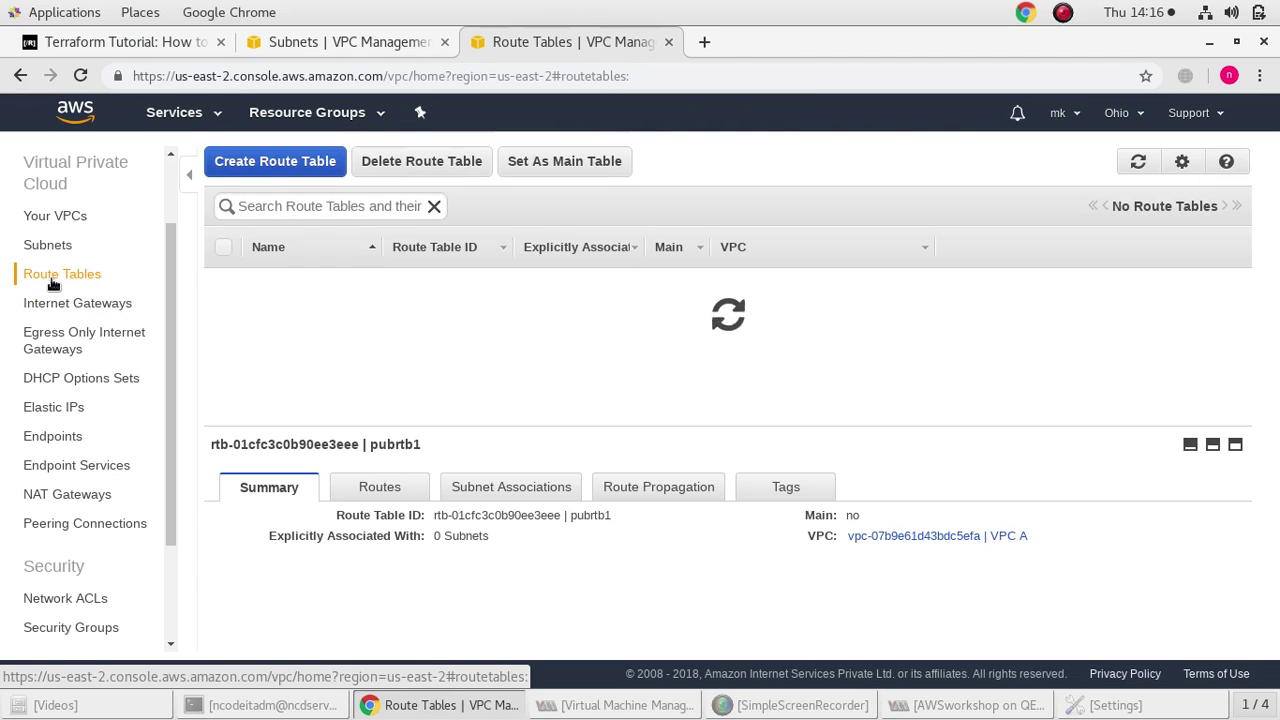
{"action": "scroll", "coordinate": [74, 328], "scroll_direction": "up", "scroll_amount": 2}
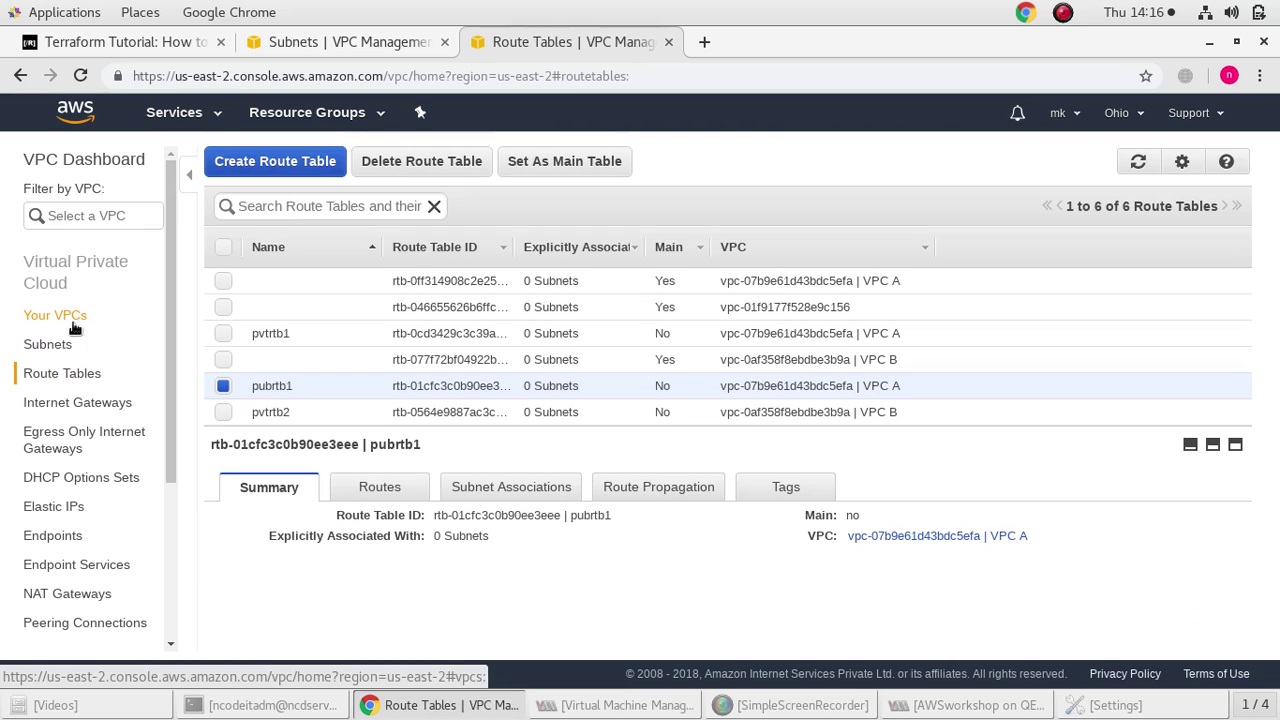
{"action": "left_click", "coordinate": [52, 346]}
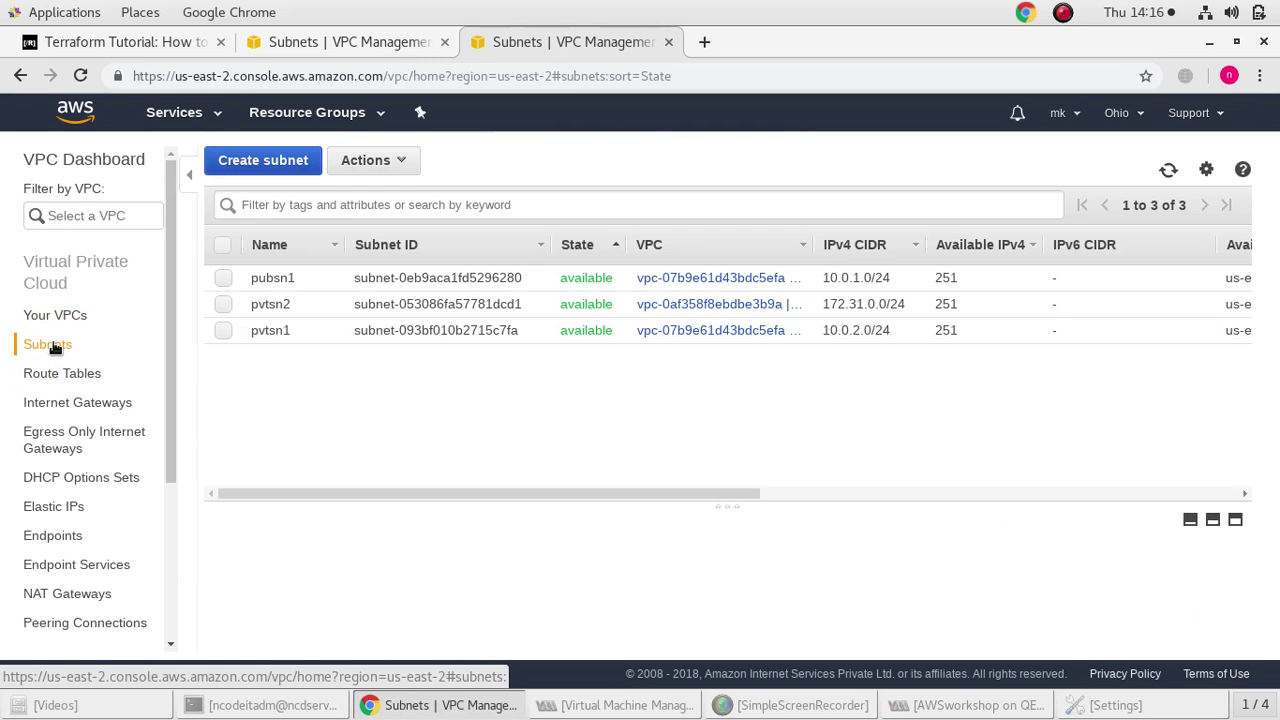
Start a new peering connection named mypeering
{"action": "left_click", "coordinate": [55, 316]}
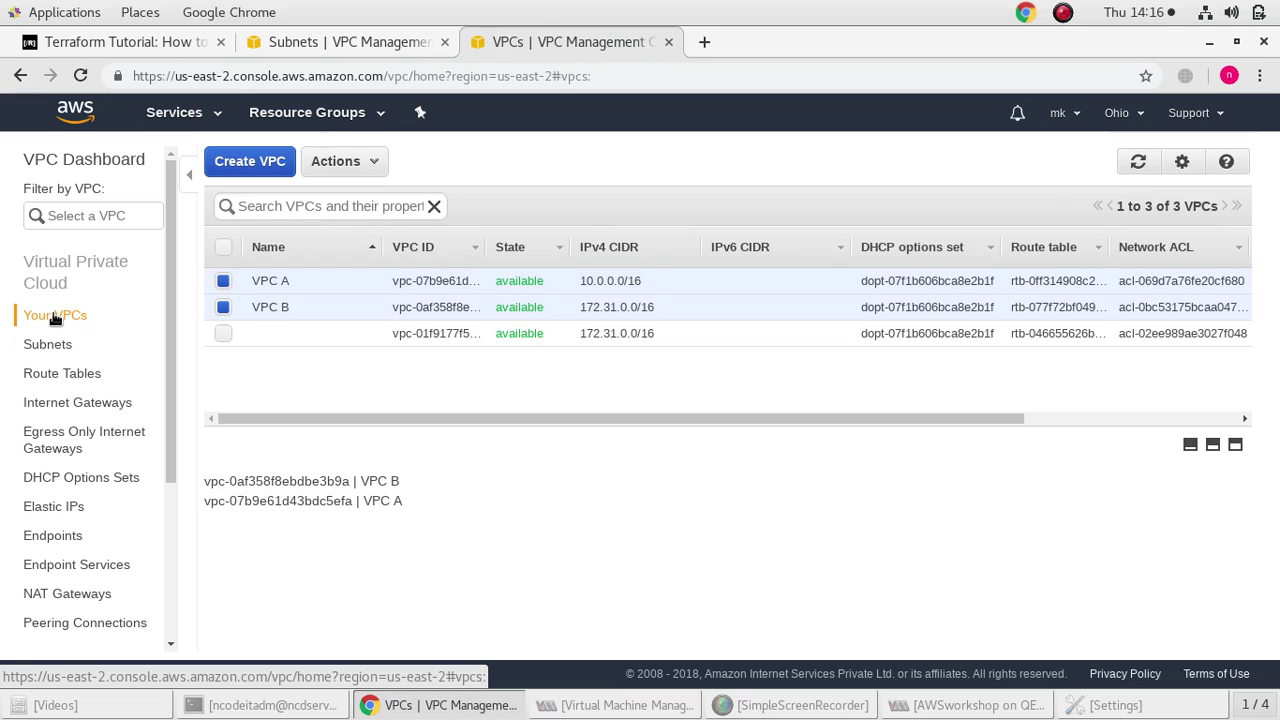
{"action": "left_click", "coordinate": [40, 344]}
{"action": "scroll", "coordinate": [40, 437], "scroll_direction": "down", "scroll_amount": 3}
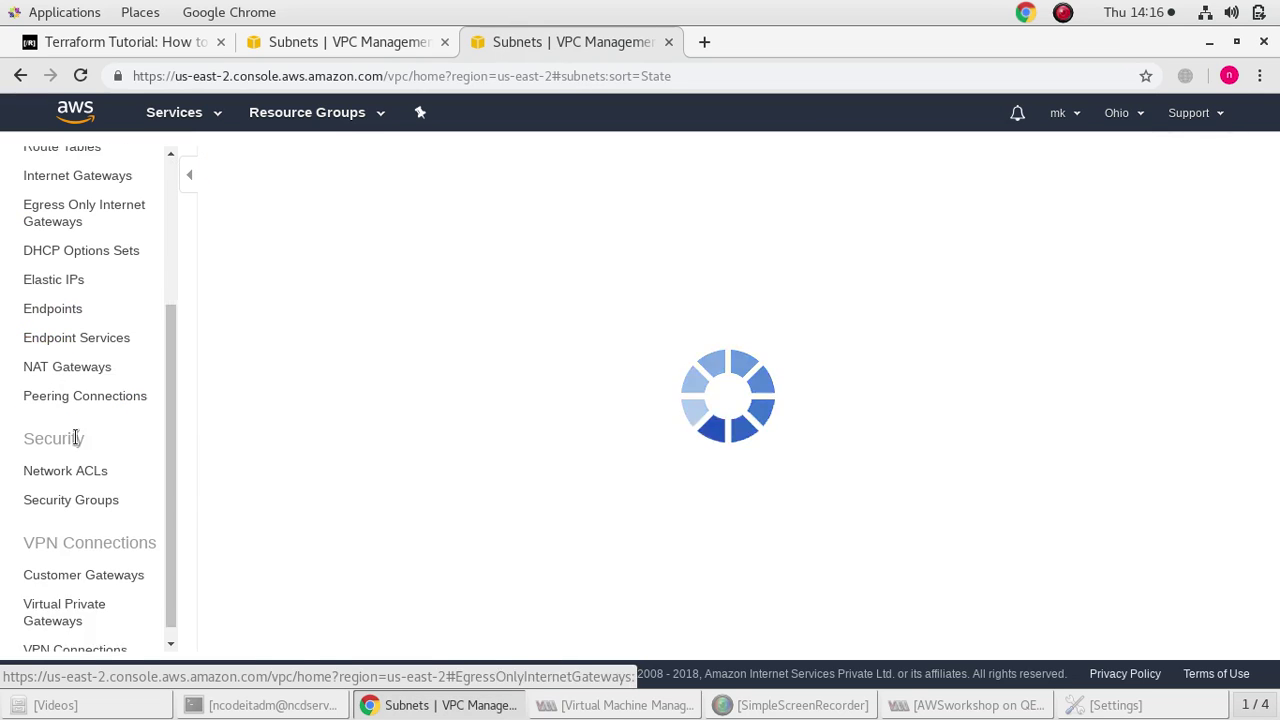
{"action": "left_click", "coordinate": [94, 380]}
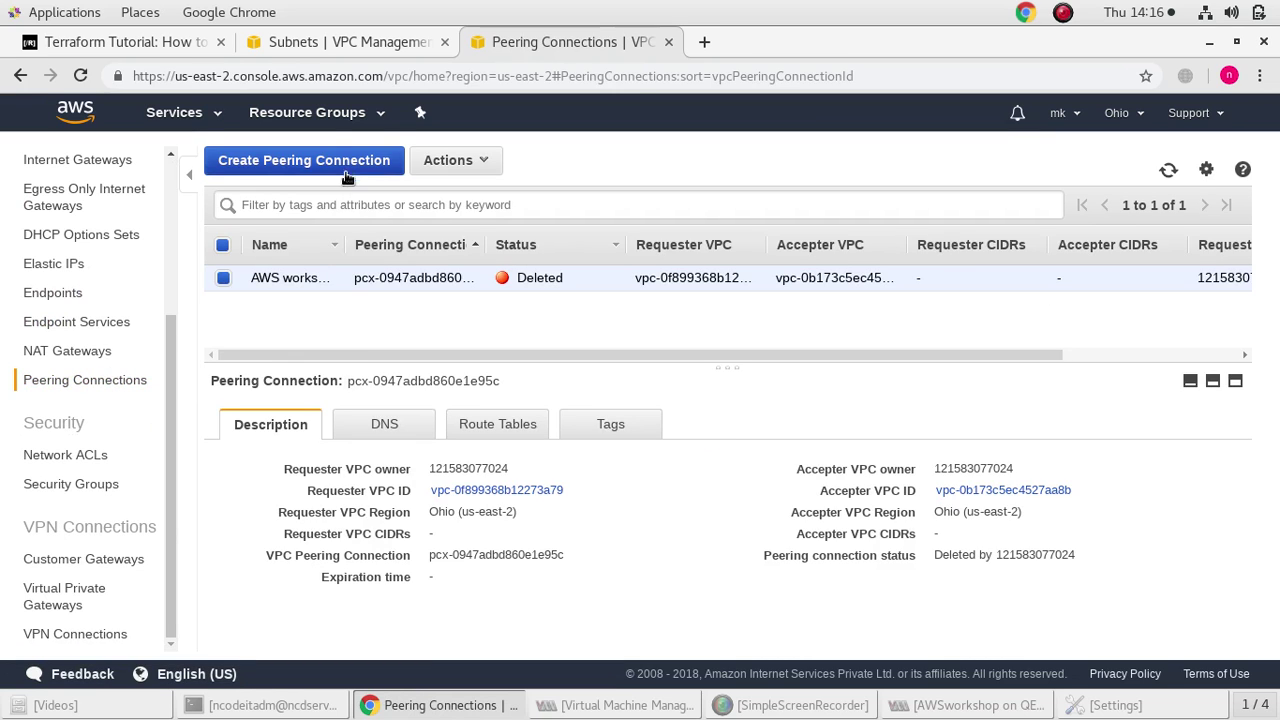
{"action": "left_click", "coordinate": [348, 172]}
{"action": "left_click", "coordinate": [338, 268]}
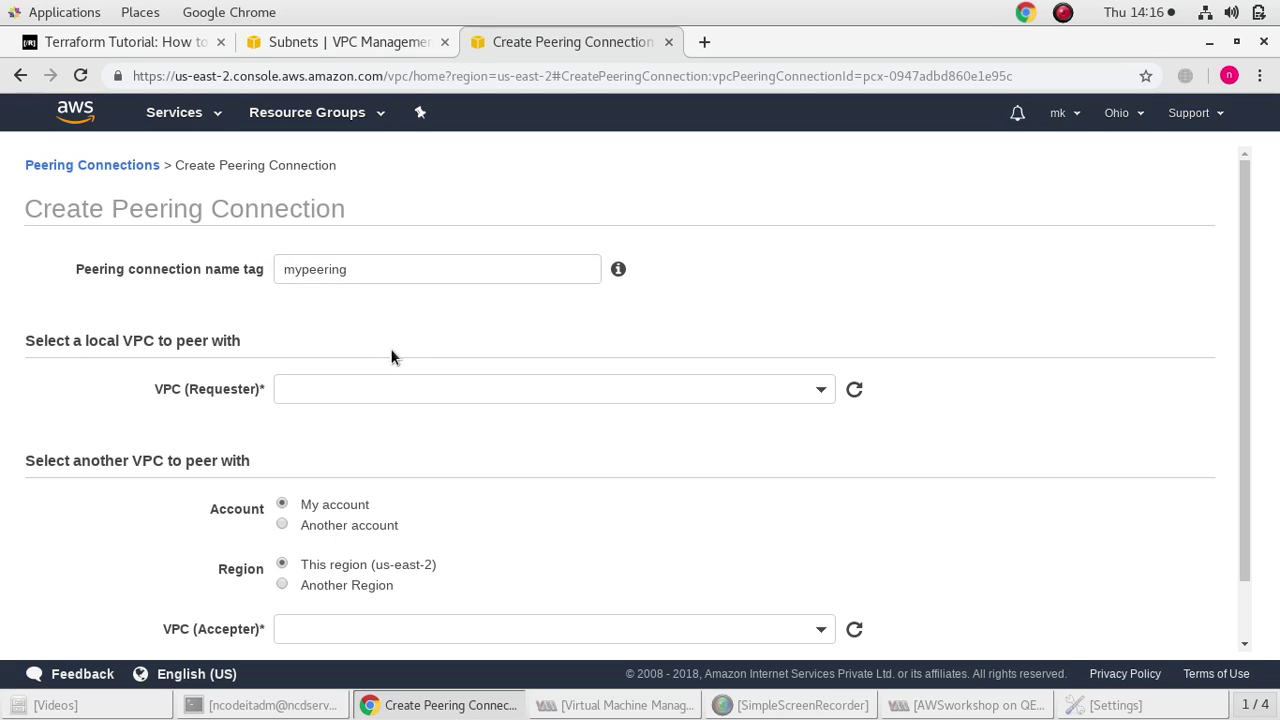
Set VPC B as requester and VPC A as accepter, and submit the request
{"action": "left_click", "coordinate": [403, 389]}
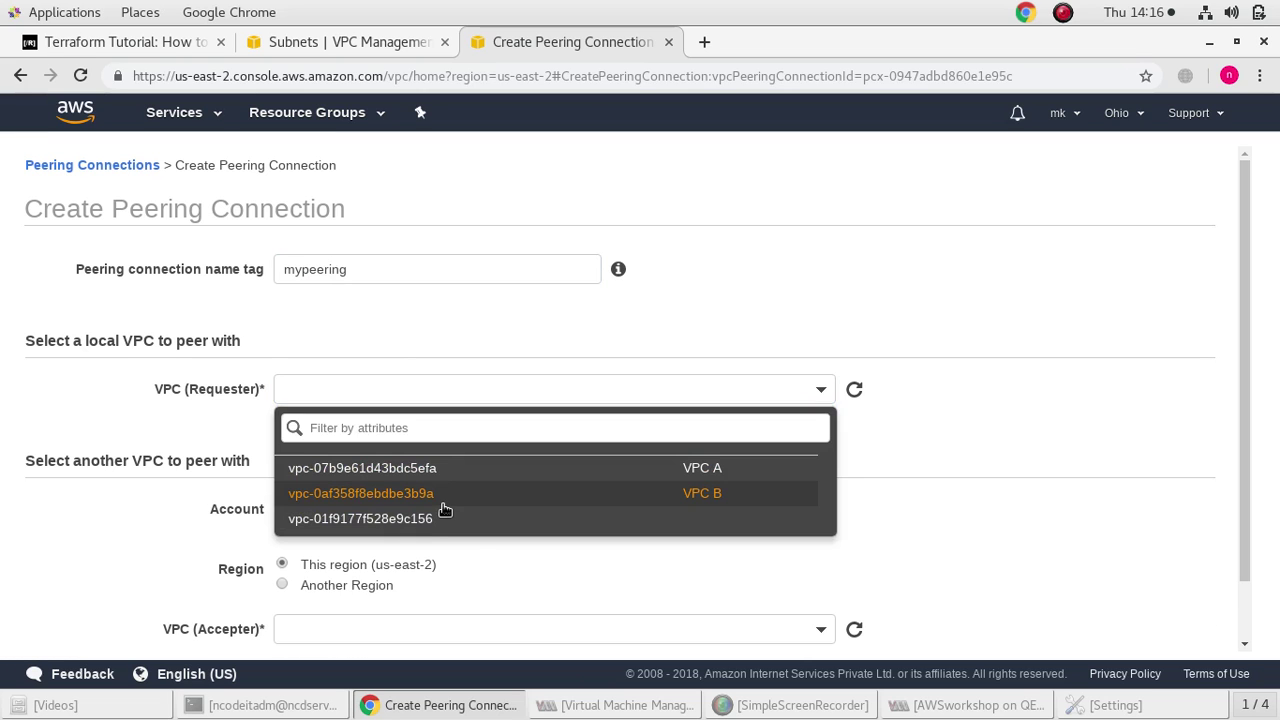
{"action": "left_click", "coordinate": [440, 493]}
{"action": "scroll", "coordinate": [413, 543], "scroll_direction": "down", "scroll_amount": 4}
{"action": "left_click", "coordinate": [375, 556]}
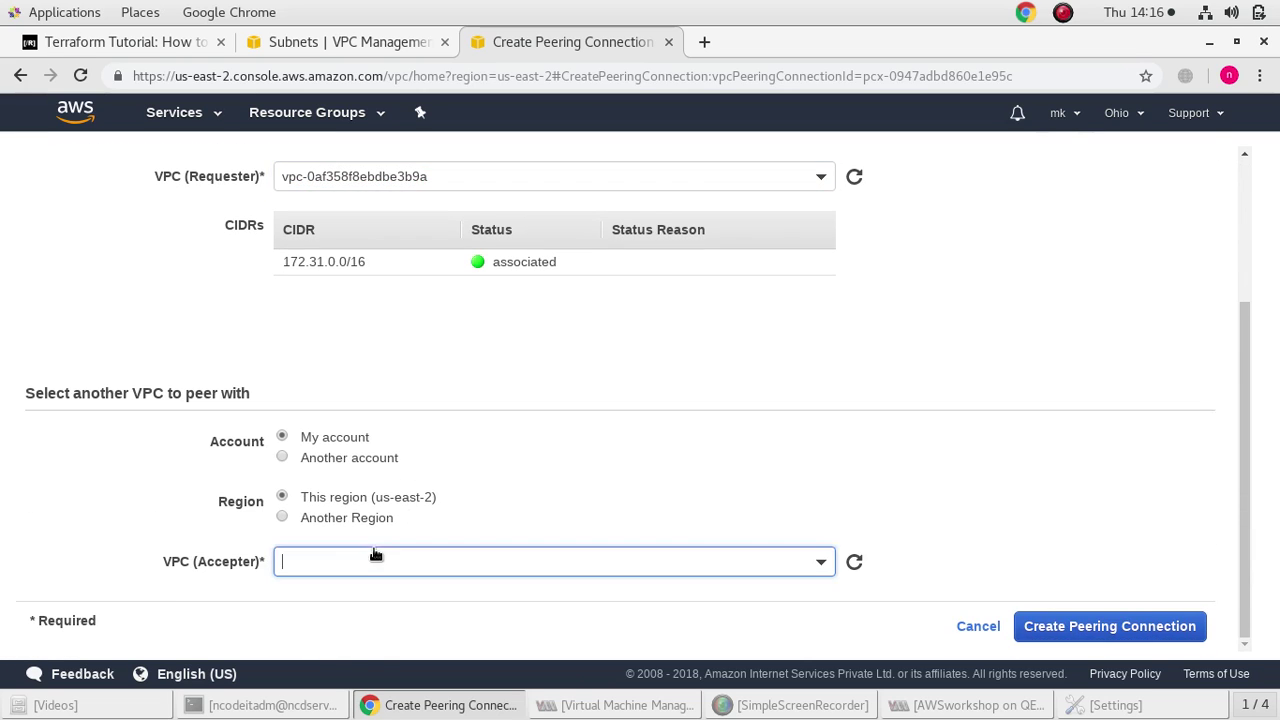
{"action": "left_click", "coordinate": [422, 479]}
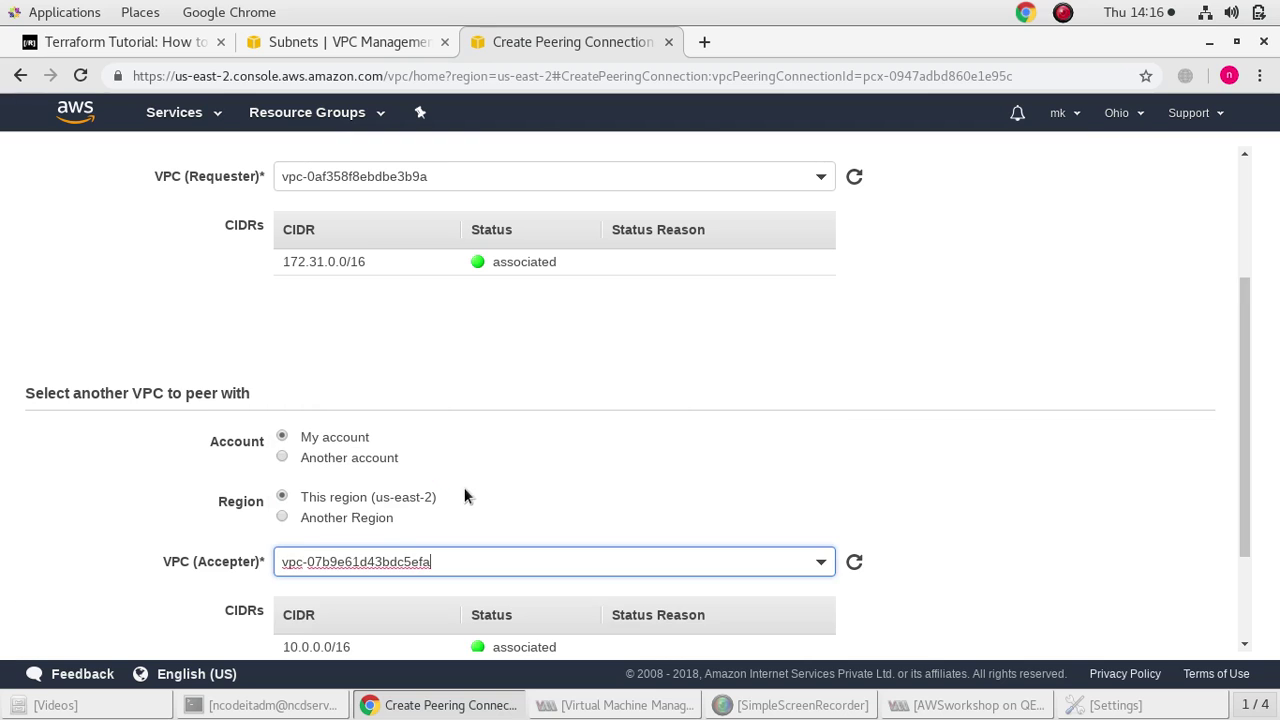
{"action": "scroll", "coordinate": [455, 490], "scroll_direction": "up", "scroll_amount": 3}
{"action": "scroll", "coordinate": [486, 530], "scroll_direction": "down", "scroll_amount": 3}
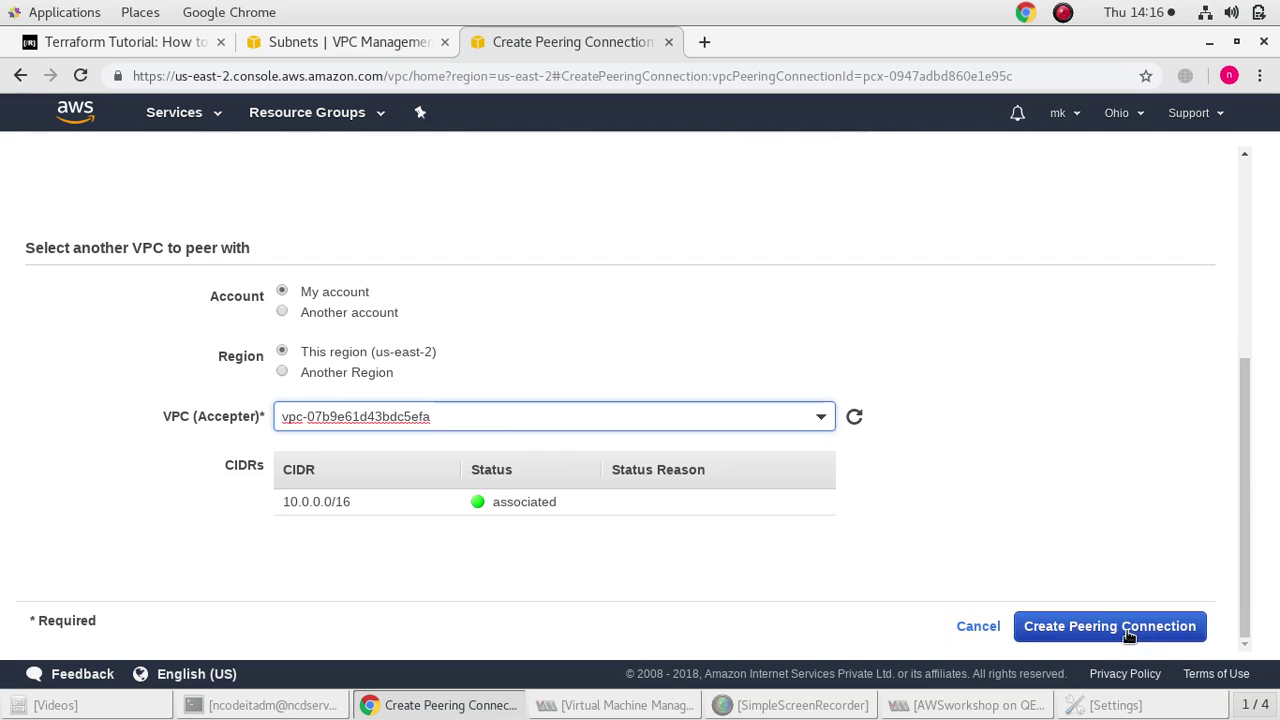
{"action": "left_click", "coordinate": [1124, 628]}
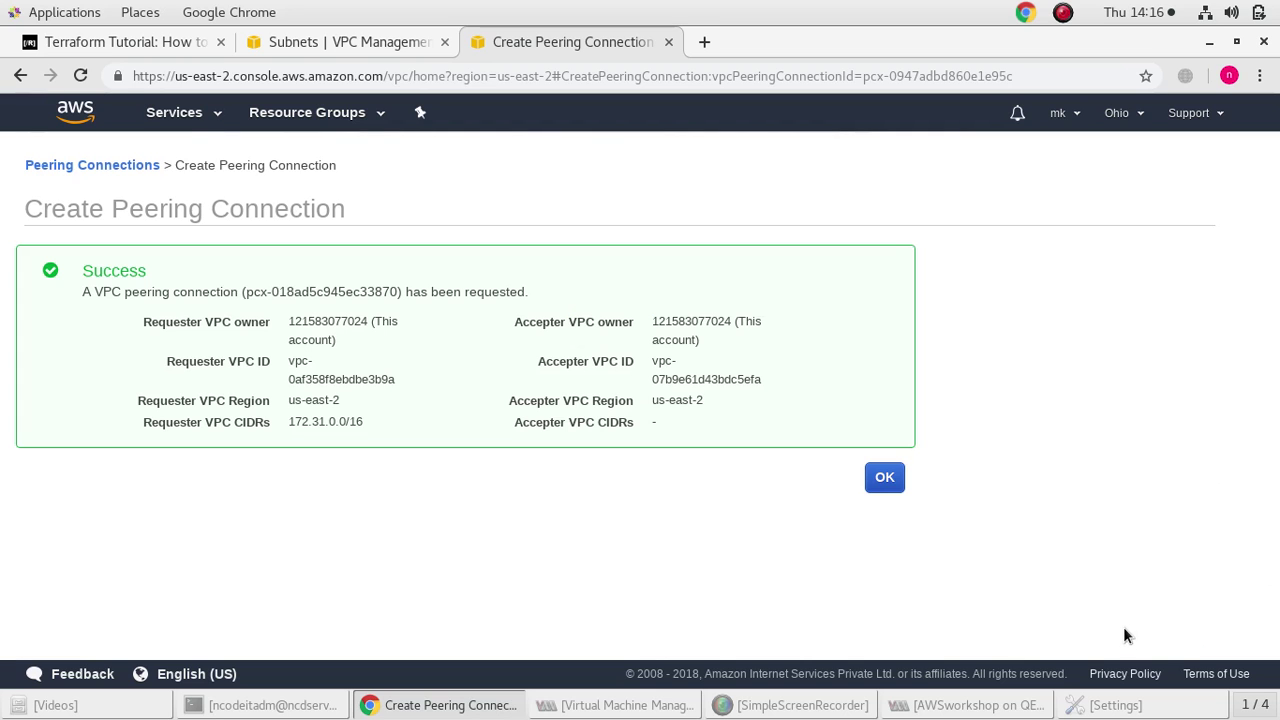
{"action": "left_click", "coordinate": [885, 478]}
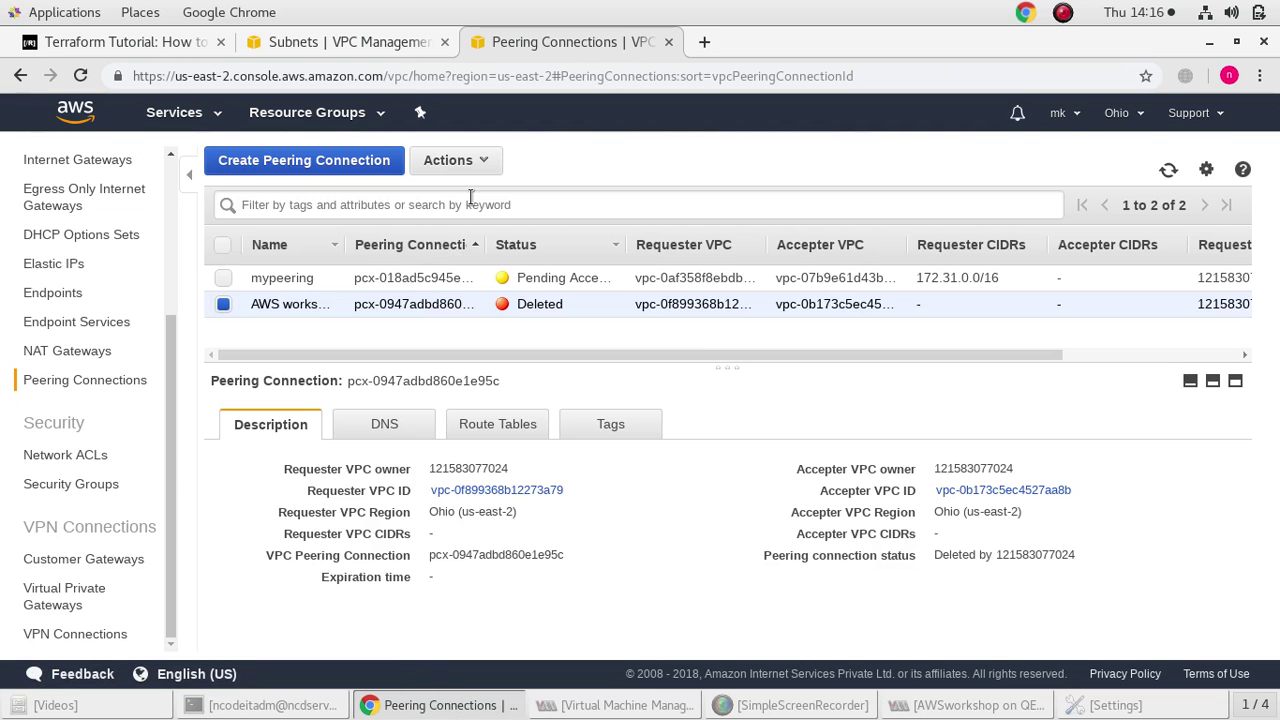
Accept the pending mypeering request between VPC B and VPC A
{"action": "left_click", "coordinate": [223, 277]}
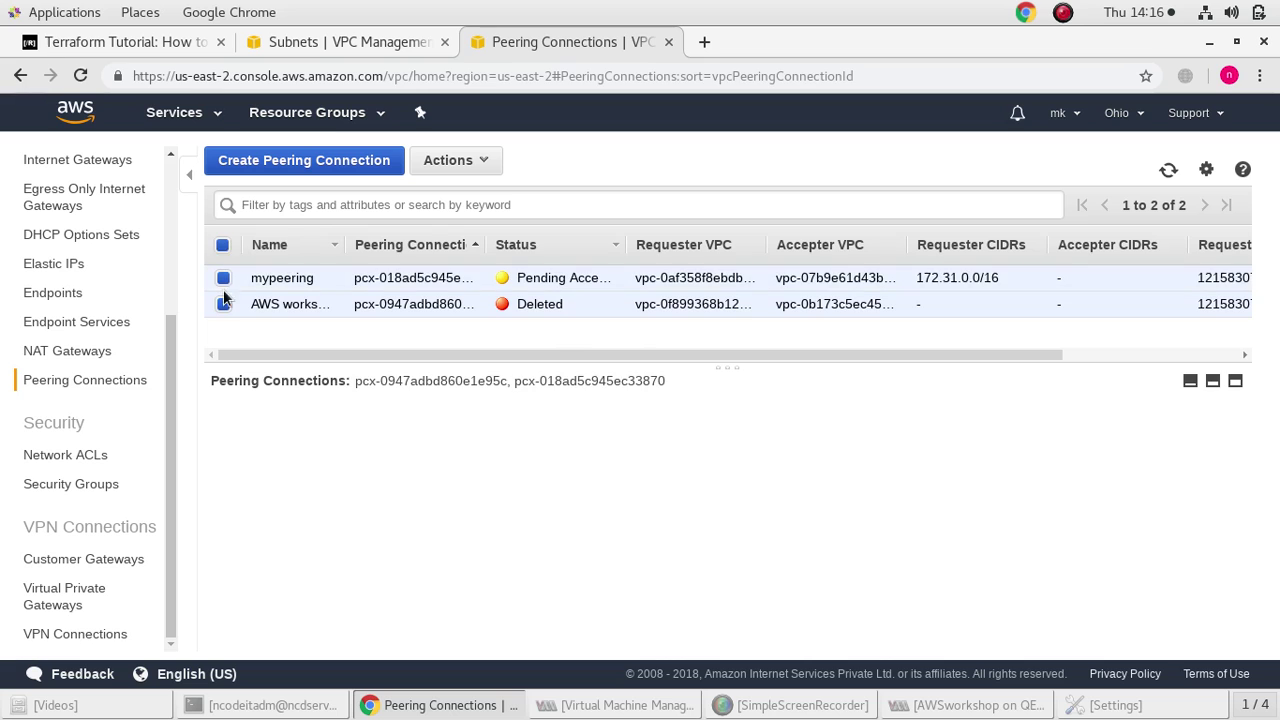
{"action": "left_click", "coordinate": [325, 277]}
{"action": "left_click", "coordinate": [448, 162]}
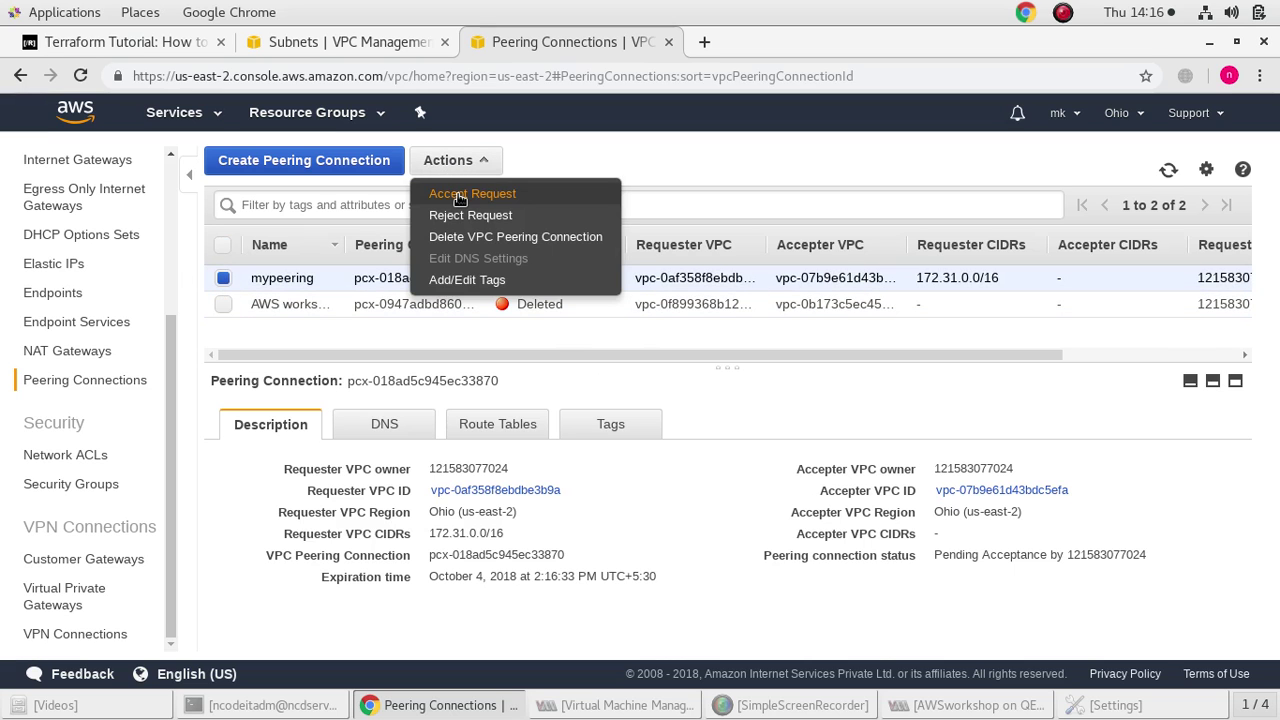
{"action": "left_click", "coordinate": [457, 193]}
{"action": "left_click", "coordinate": [945, 490]}
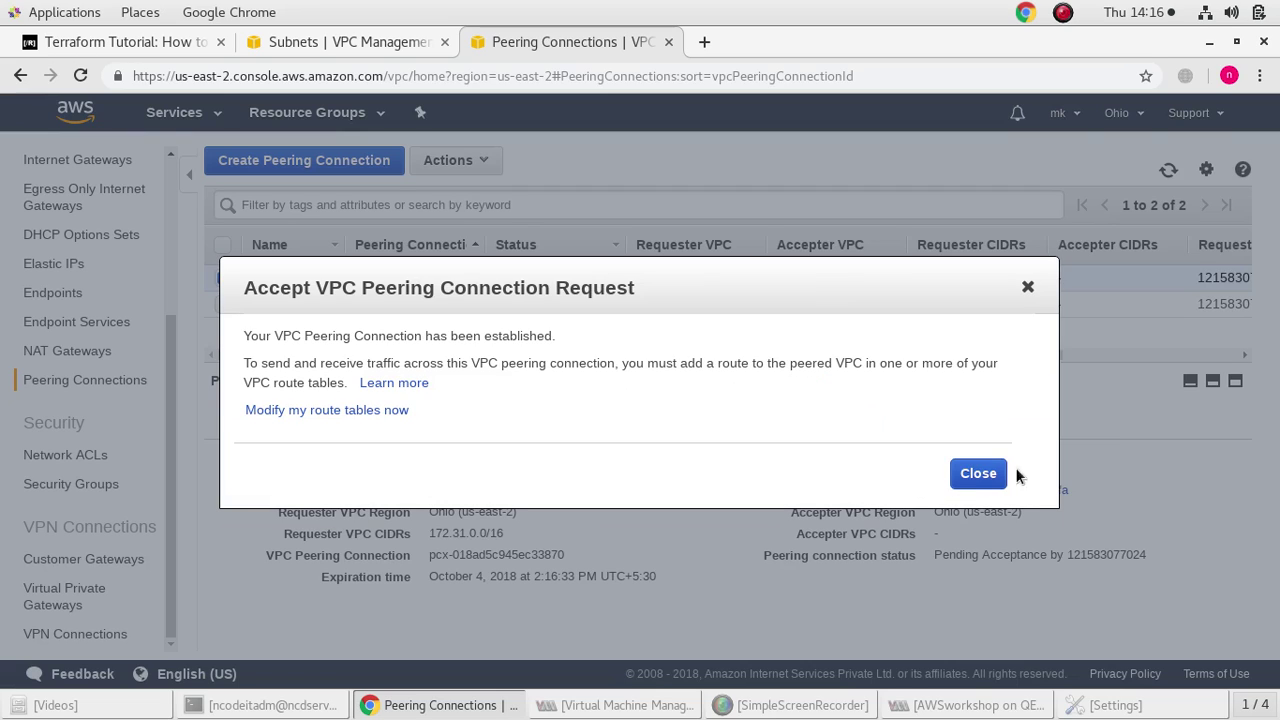
{"action": "left_click", "coordinate": [972, 477]}
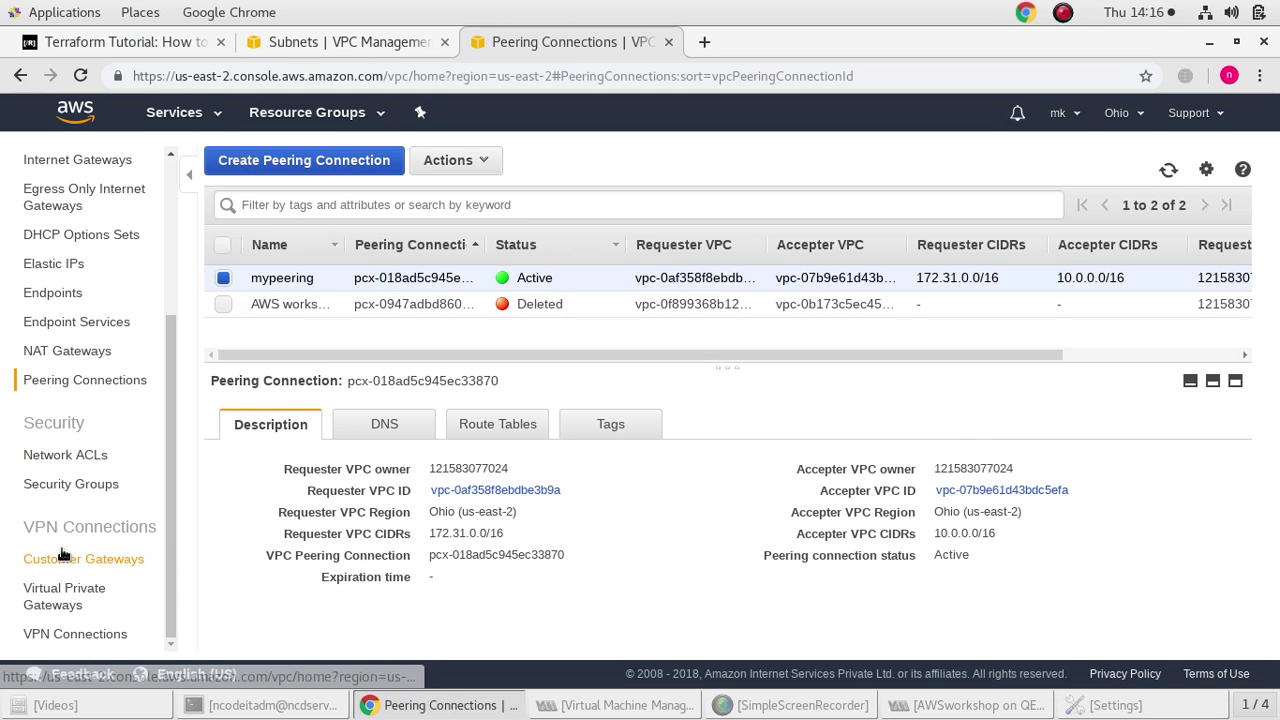
{"action": "scroll", "coordinate": [70, 525], "scroll_direction": "up", "scroll_amount": 5}
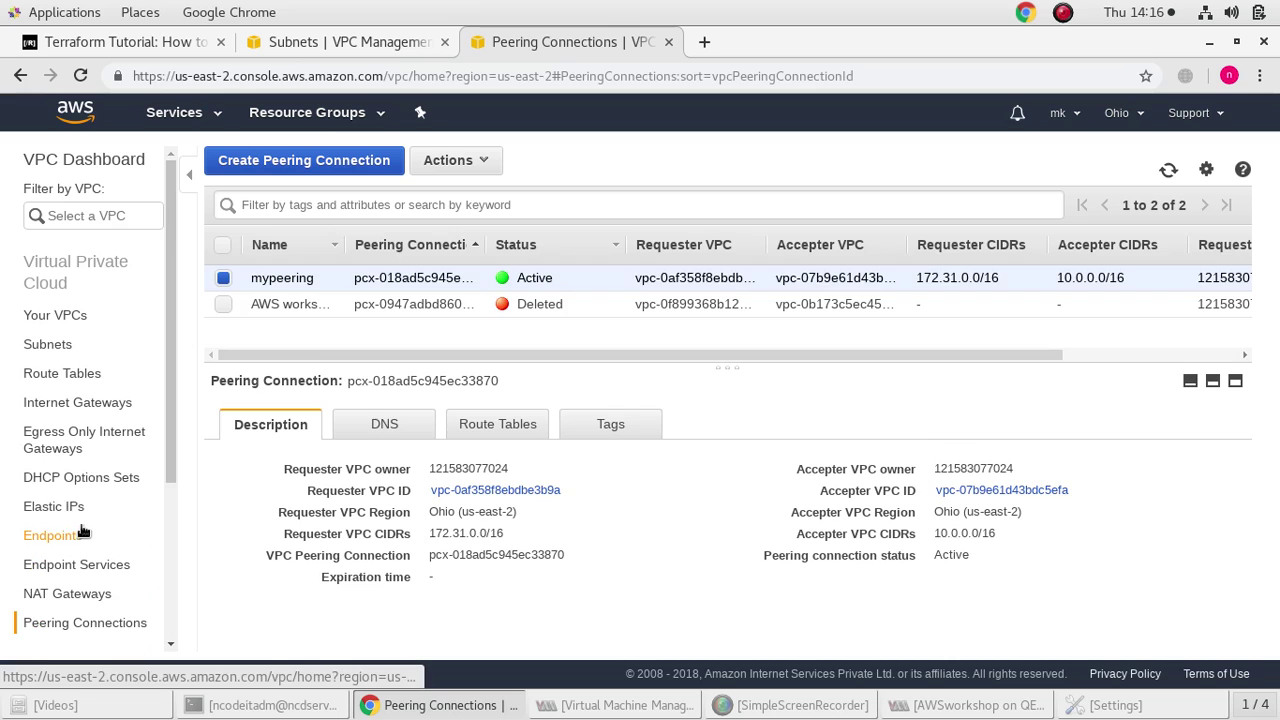
{"action": "left_click", "coordinate": [66, 372]}
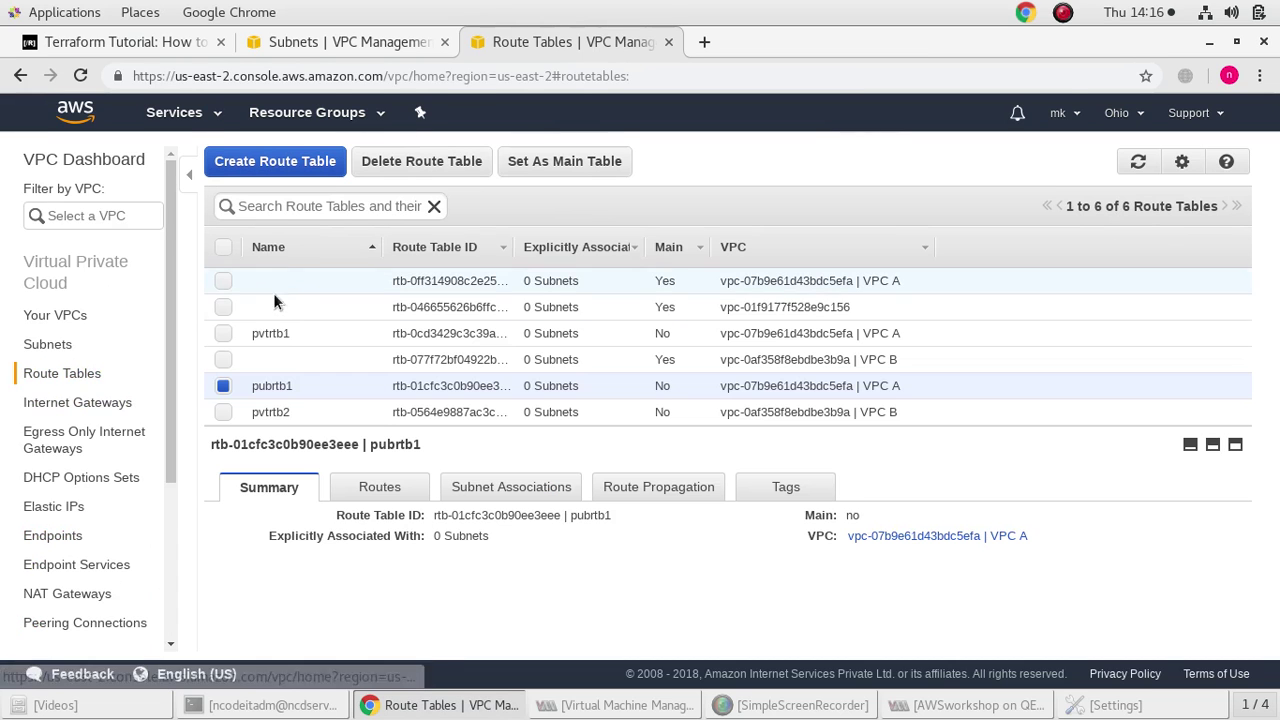
Associate subnet pubsn1 with route table pubrtb1
{"action": "left_click", "coordinate": [372, 486]}
{"action": "left_click", "coordinate": [511, 488]}
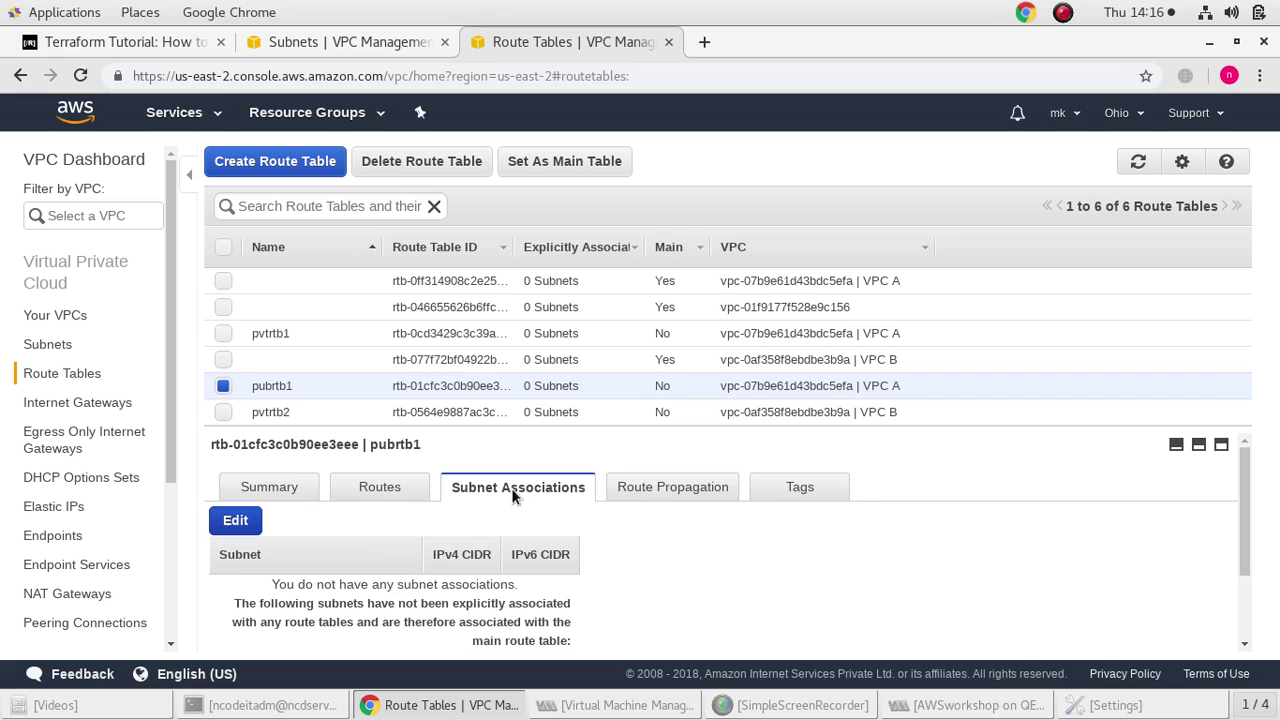
{"action": "left_click", "coordinate": [240, 522]}
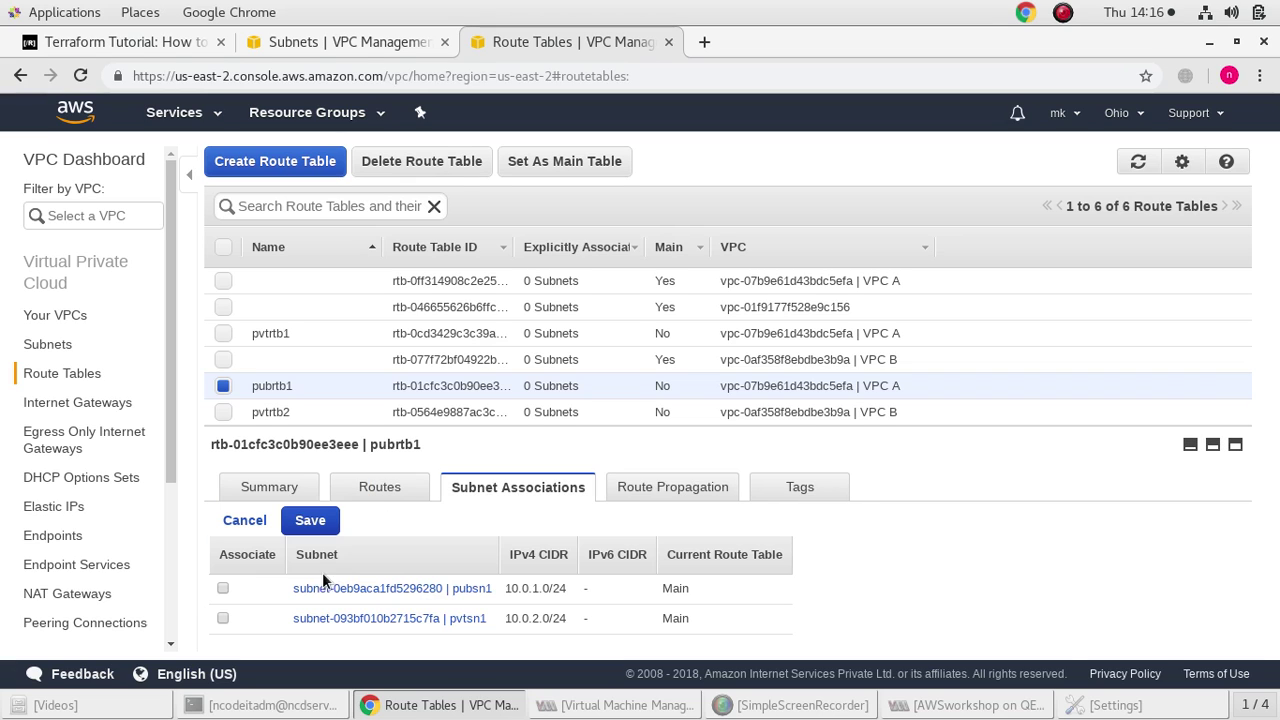
{"action": "left_click", "coordinate": [222, 588]}
{"action": "left_click", "coordinate": [298, 528]}
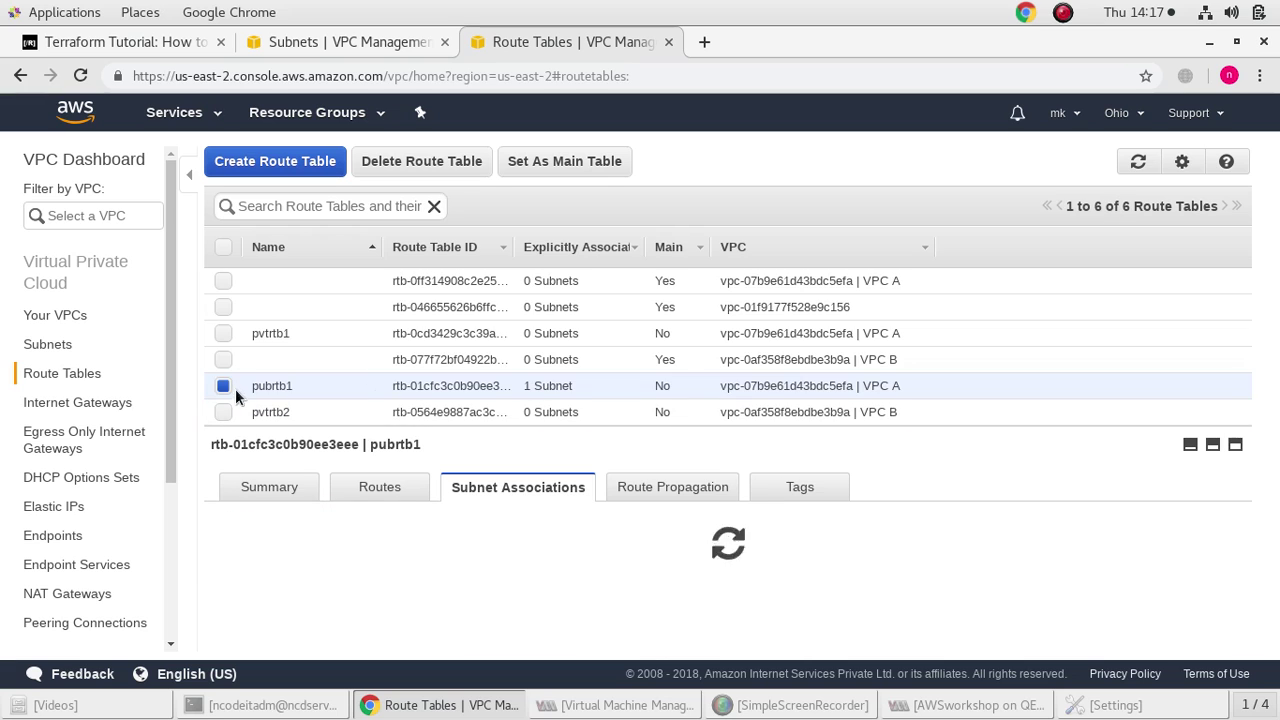
Associate subnet pvtsn1 with route table pvtrtb1
{"action": "left_click", "coordinate": [222, 386]}
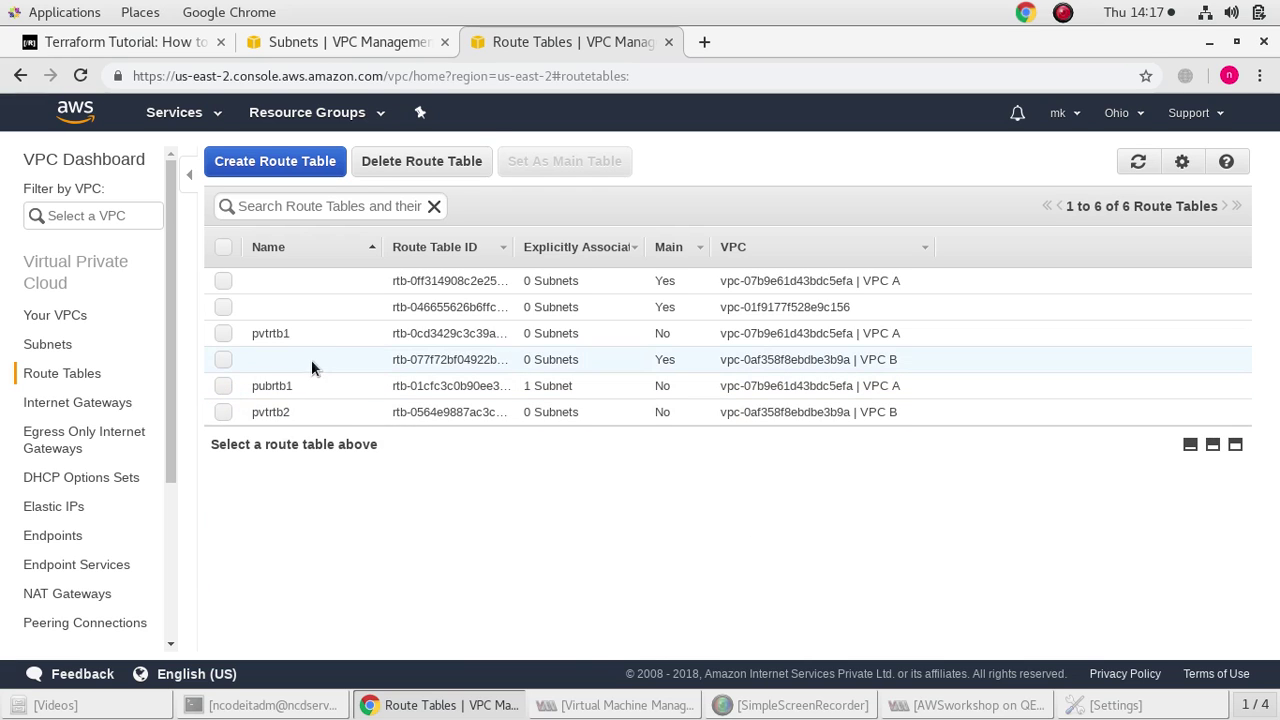
{"action": "left_click", "coordinate": [223, 334]}
{"action": "left_click", "coordinate": [235, 521]}
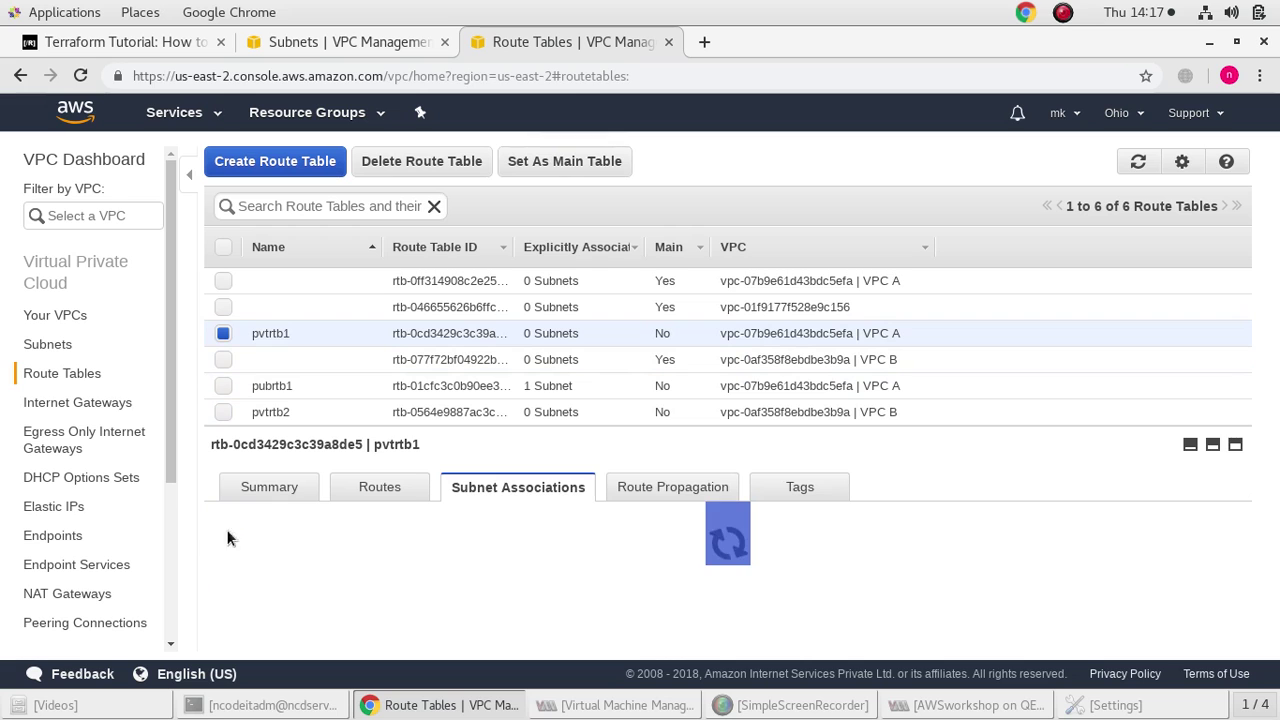
{"action": "mouse_move", "coordinate": [257, 608]}
{"action": "left_mouse_down"}
{"action": "mouse_move", "coordinate": [236, 614]}
{"action": "mouse_move", "coordinate": [256, 600]}
{"action": "left_mouse_up"}
{"action": "left_click", "coordinate": [222, 618]}
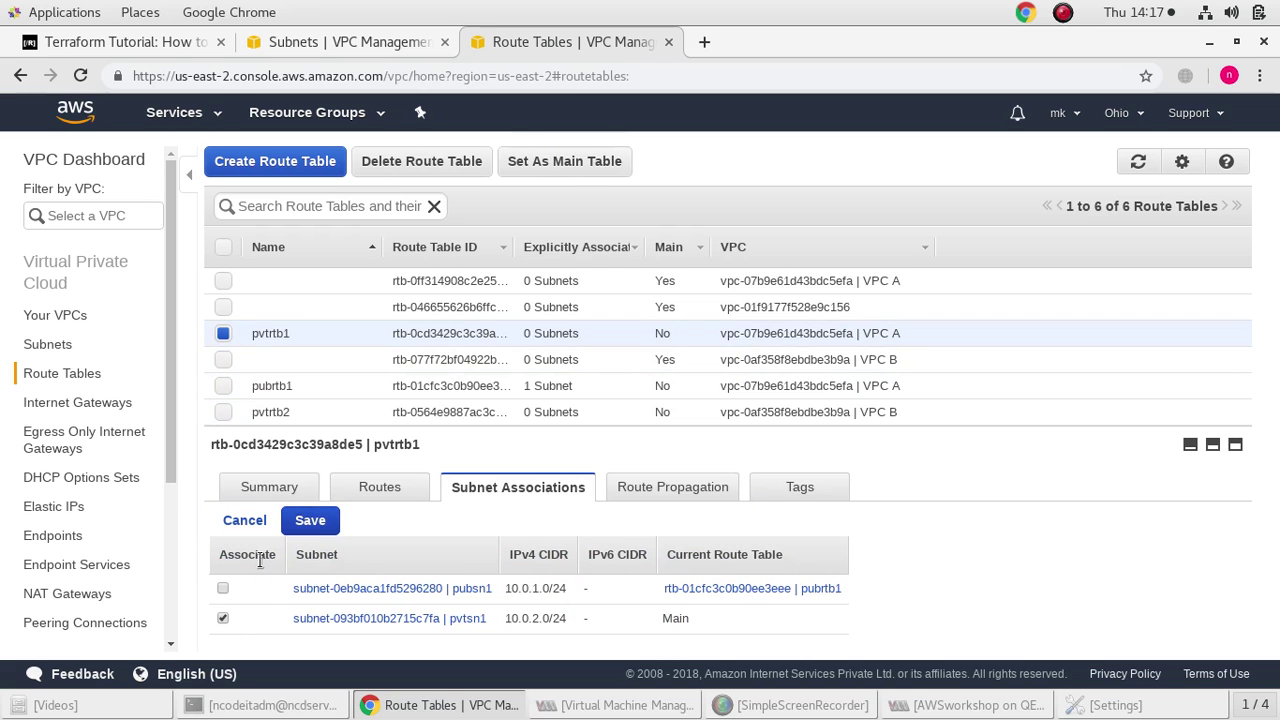
{"action": "left_click", "coordinate": [311, 527]}
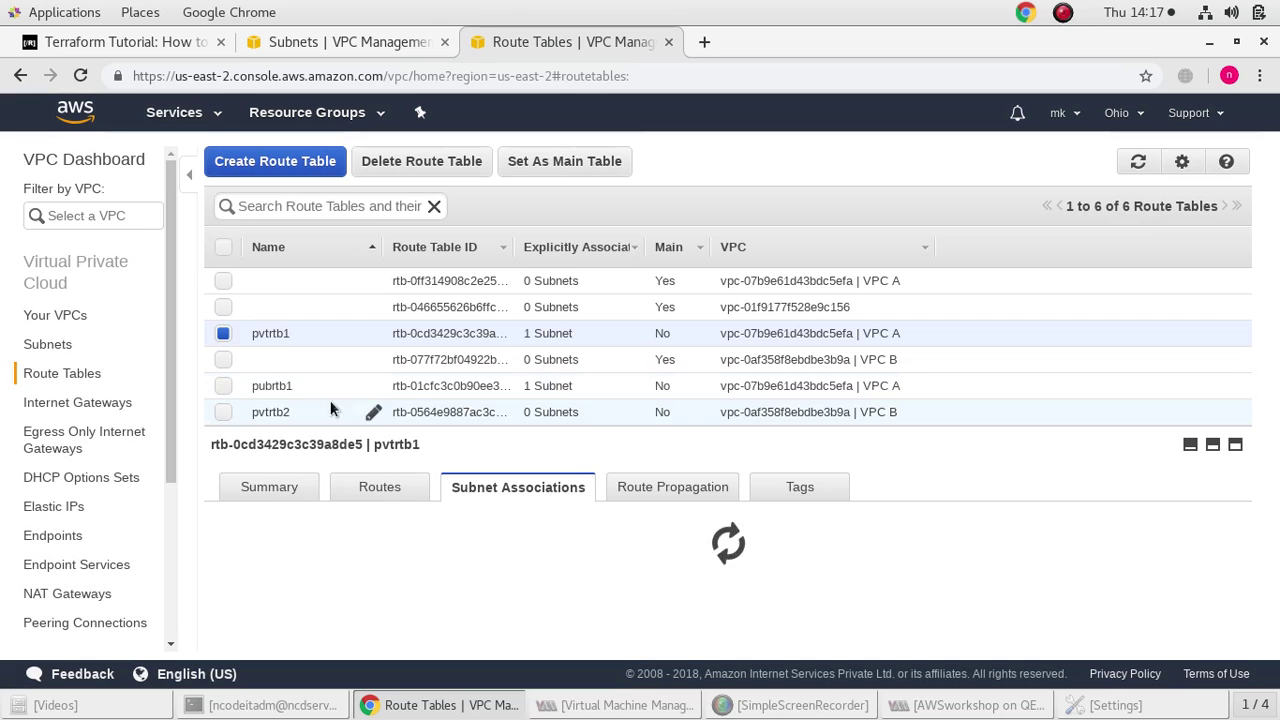
Associate subnet pvtsn2 with route table pvtrtb2
{"action": "left_click", "coordinate": [224, 410]}
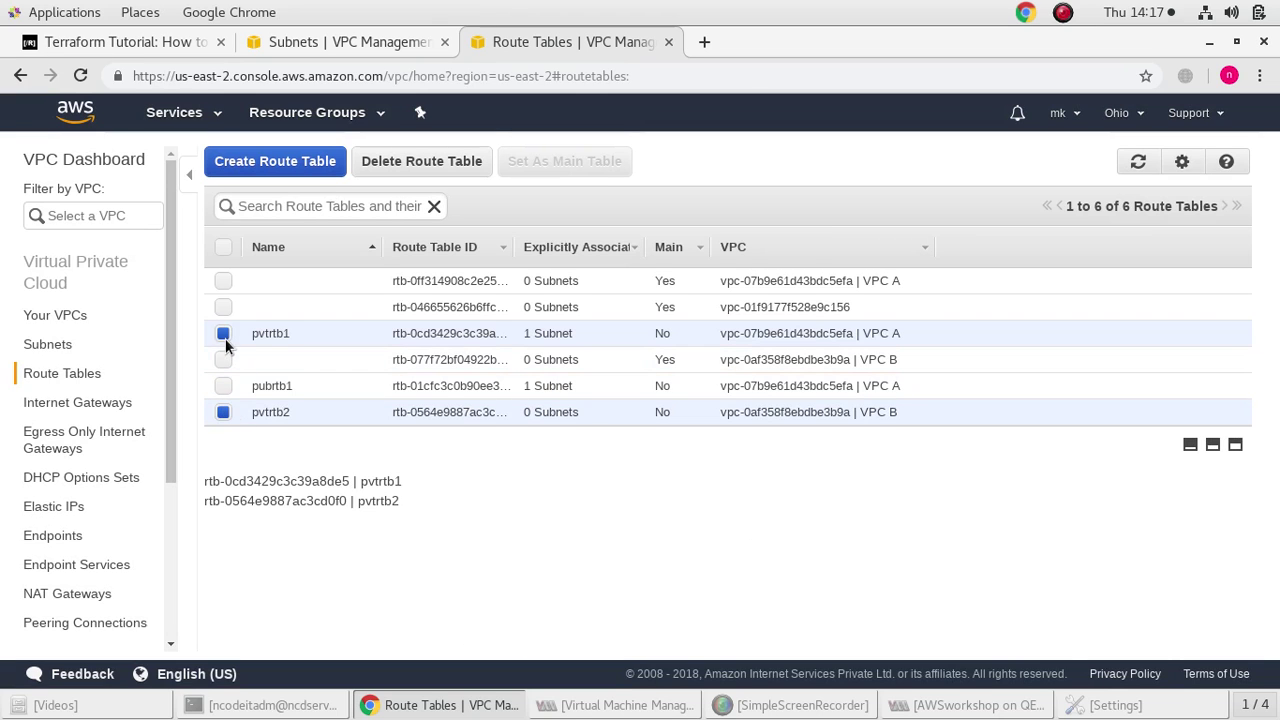
{"action": "left_click", "coordinate": [224, 338]}
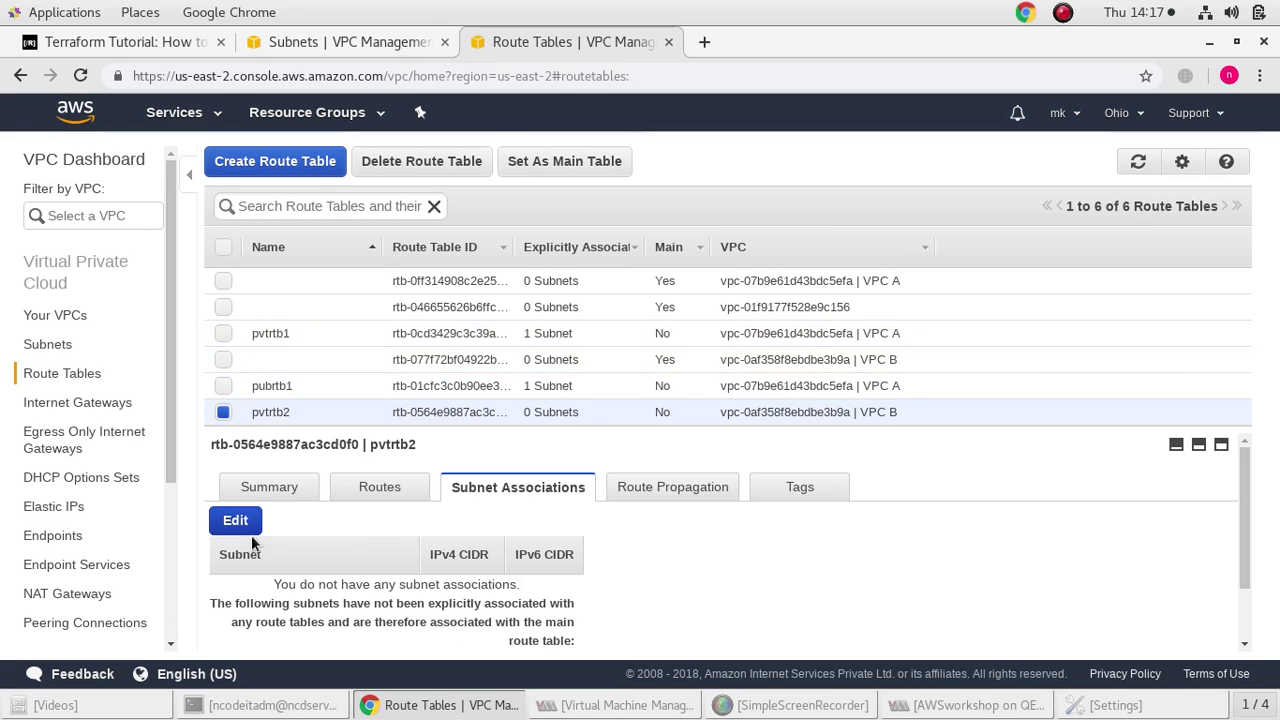
{"action": "left_click", "coordinate": [240, 525]}
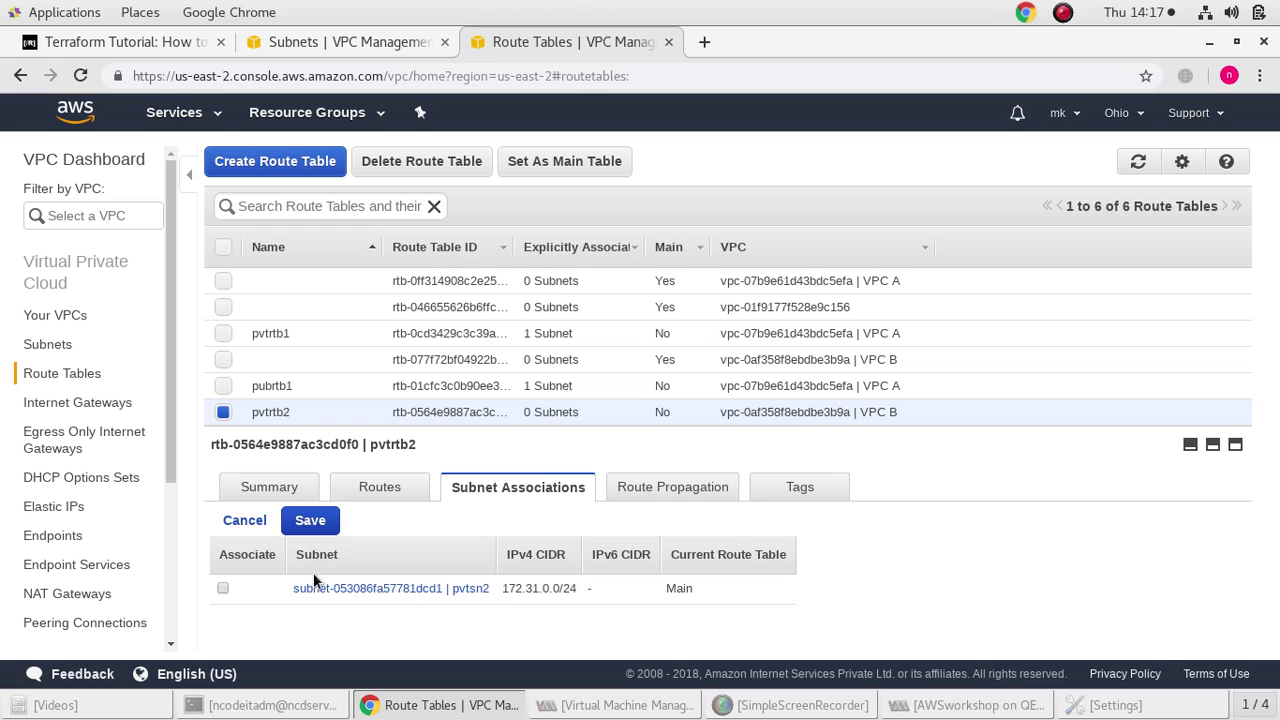
{"action": "left_click", "coordinate": [304, 528]}
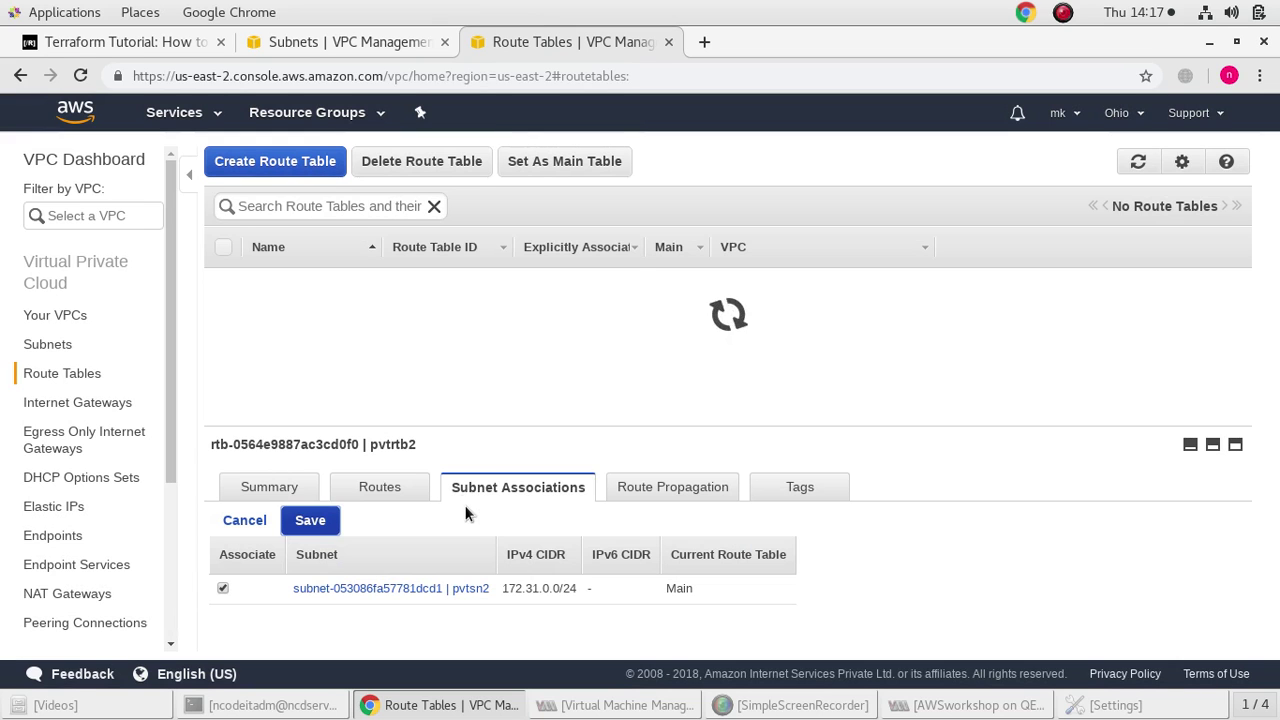
{"action": "left_click", "coordinate": [224, 412]}
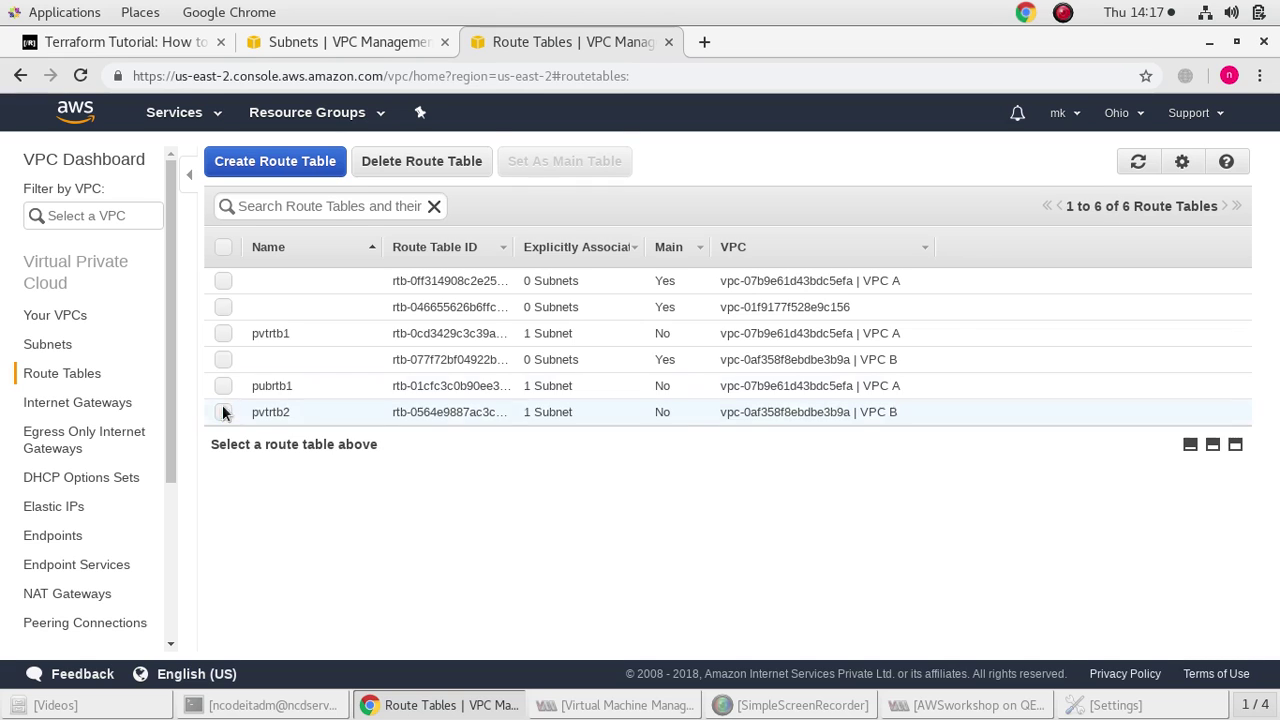
{"action": "left_click", "coordinate": [223, 385]}
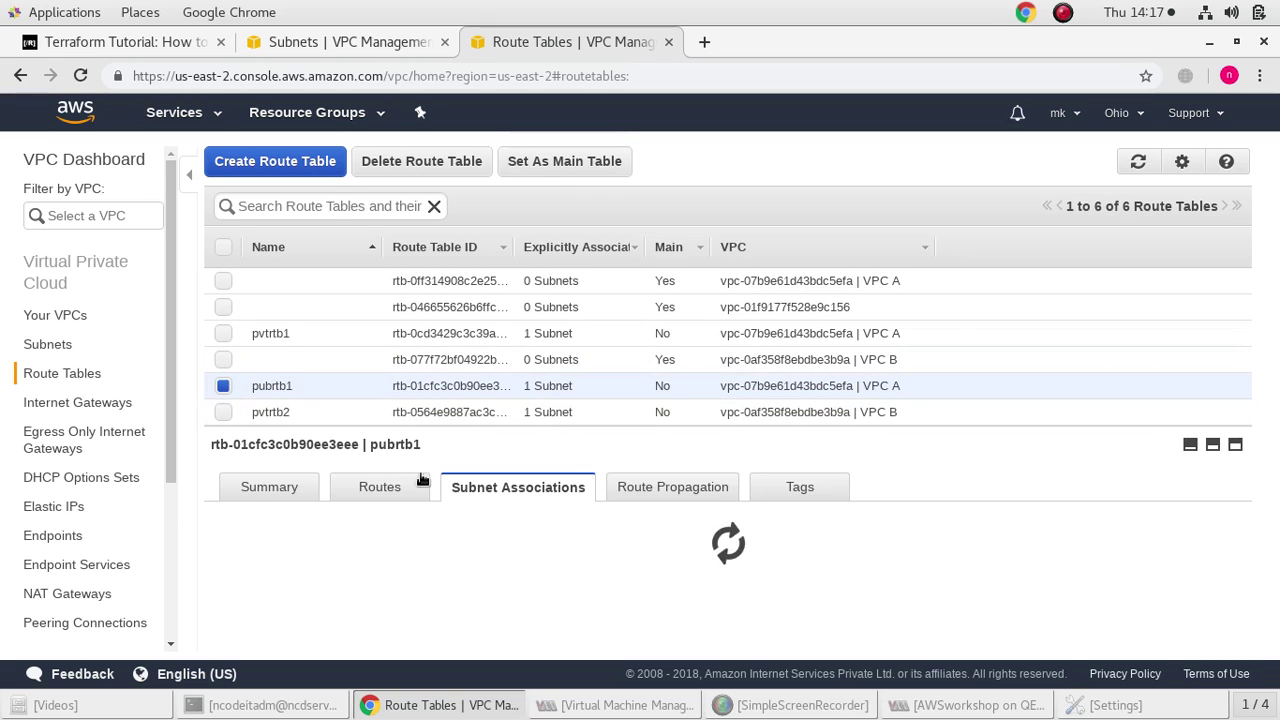
Add a 0.0.0.0/0 route to pubrtb1 targeting internet gateway igw-07d0efbfdb4816b11
{"action": "left_click", "coordinate": [394, 492]}
{"action": "left_click", "coordinate": [235, 520]}
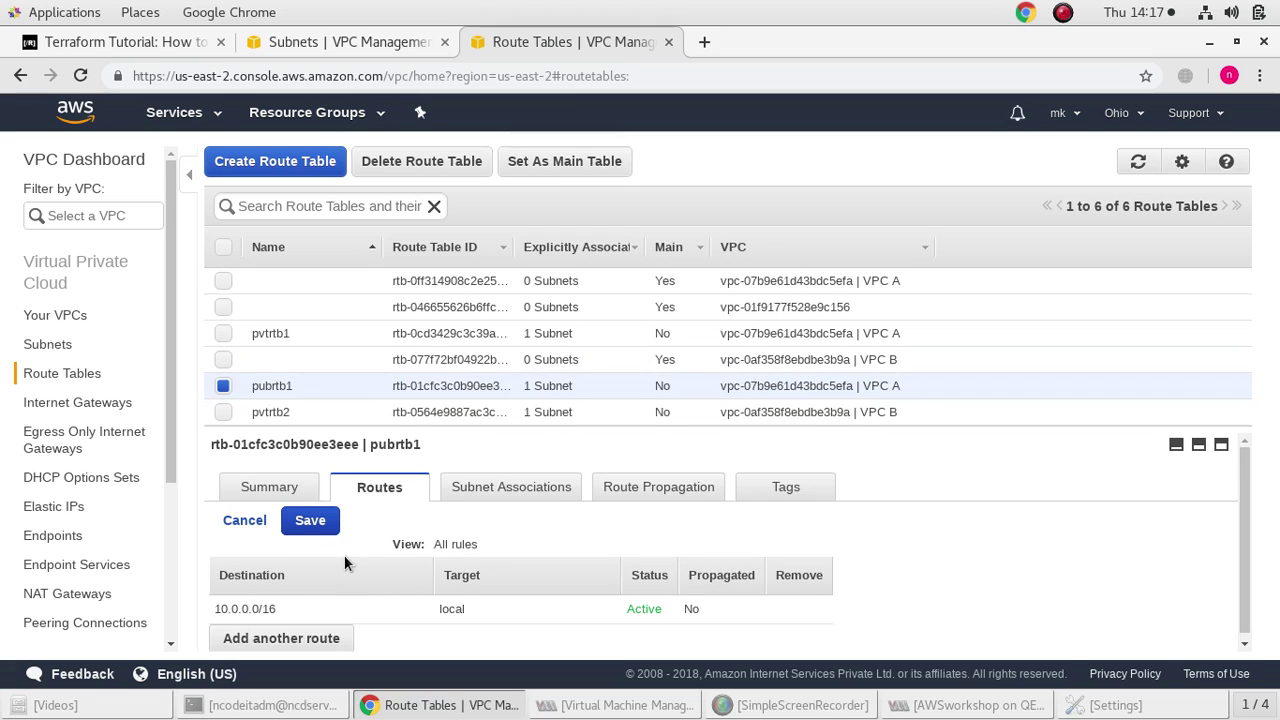
{"action": "left_click", "coordinate": [287, 633]}
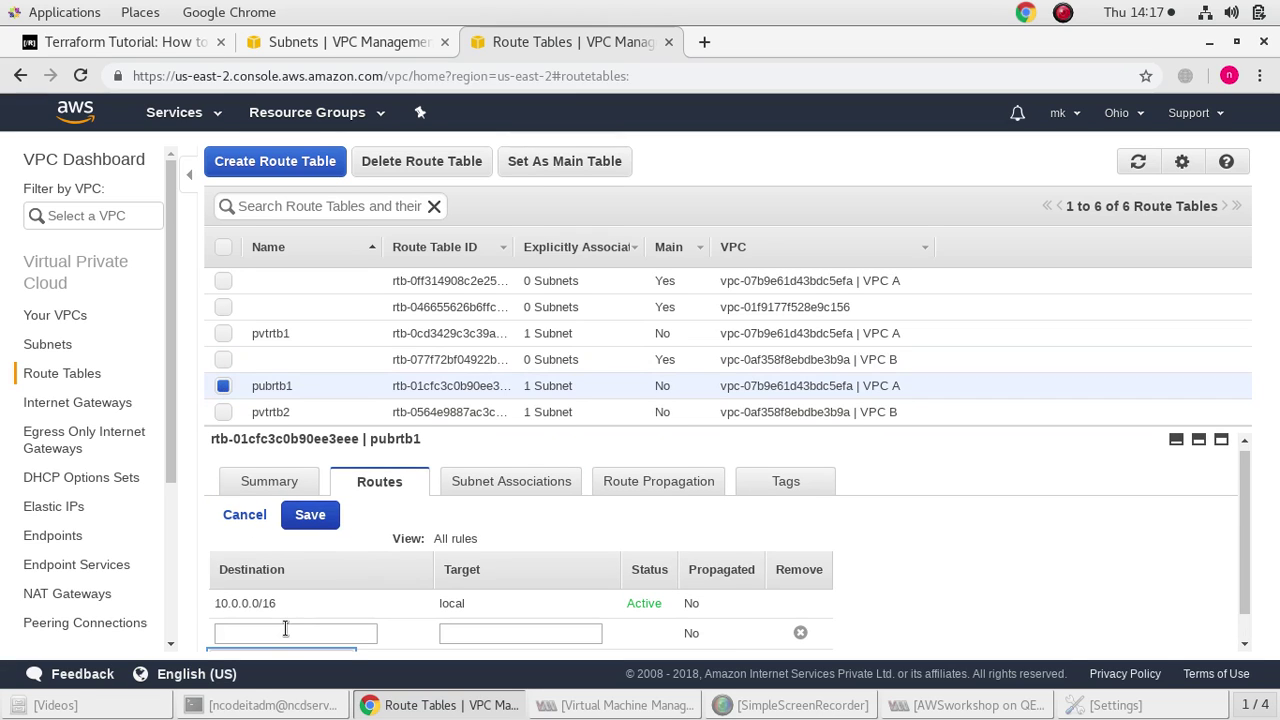
{"action": "left_click", "coordinate": [285, 632]}
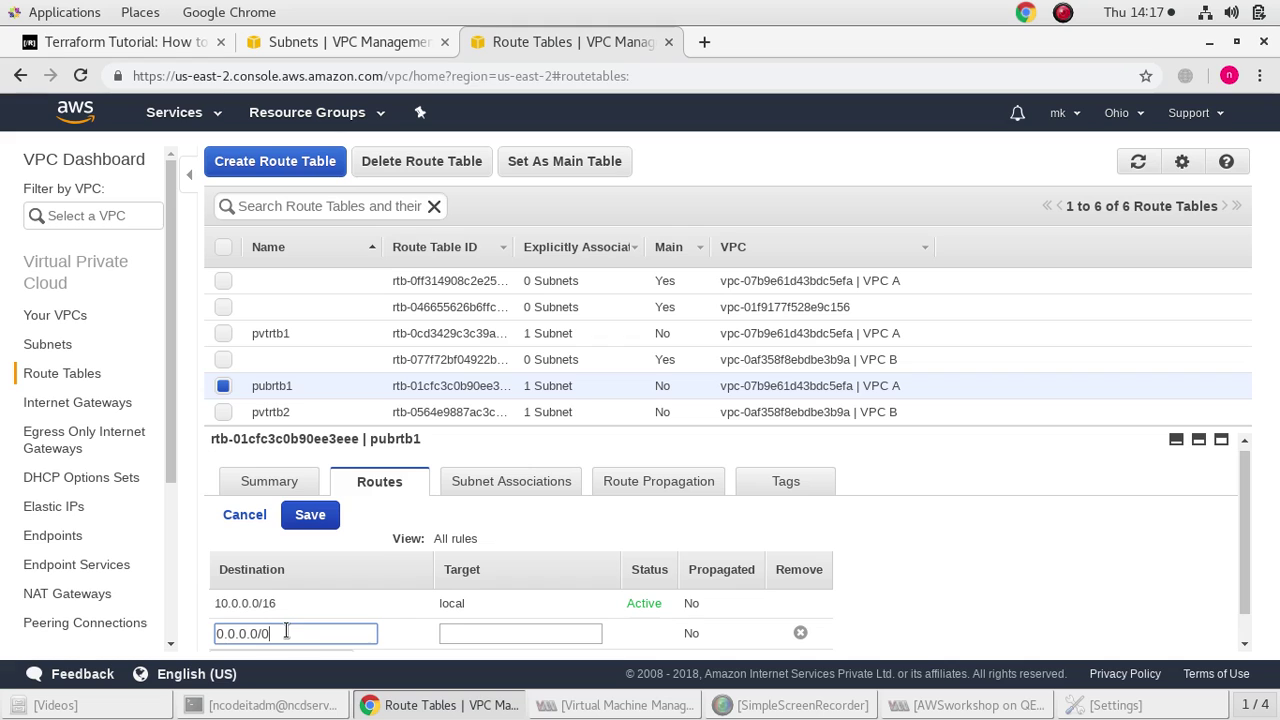
{"action": "left_click", "coordinate": [455, 636]}
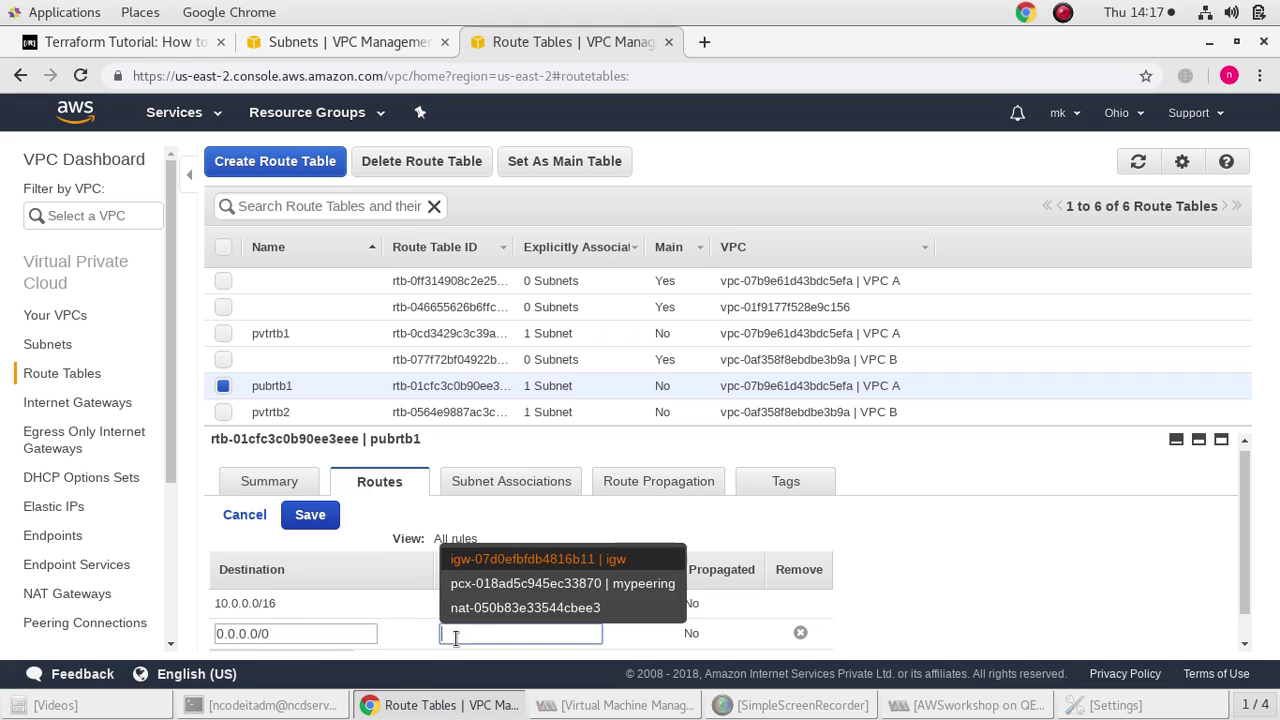
{"action": "left_click", "coordinate": [488, 566]}
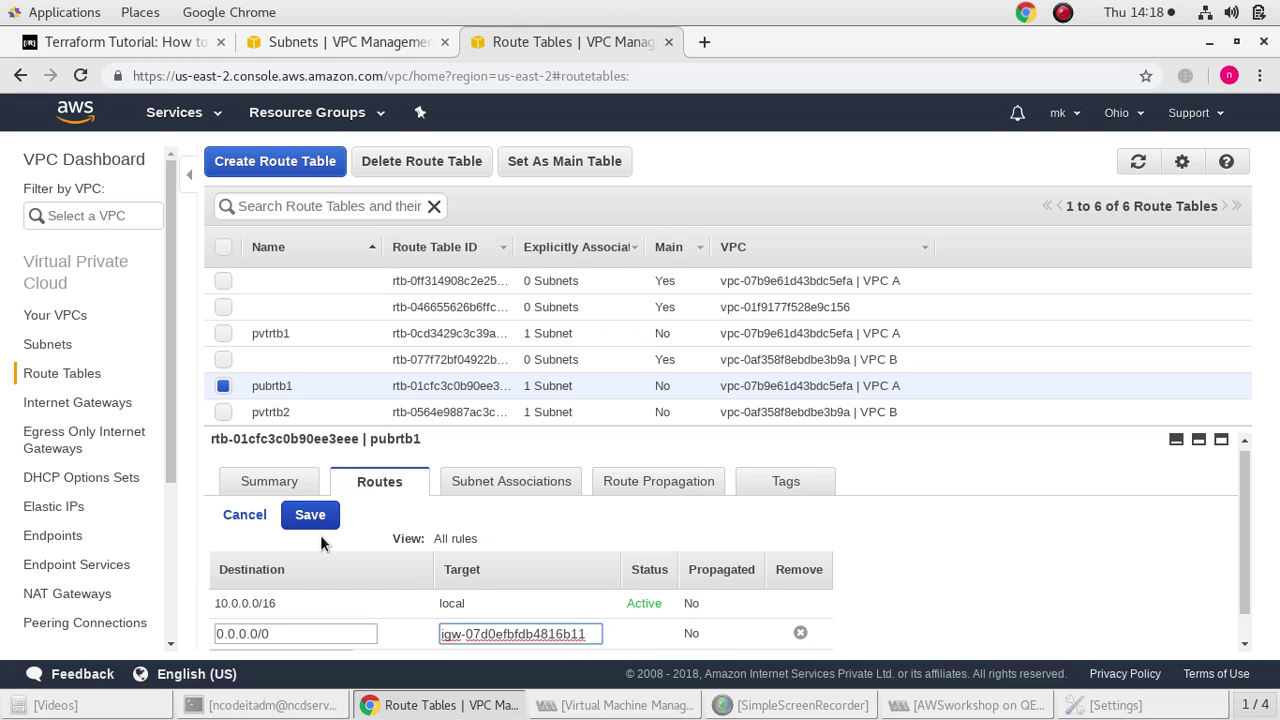
{"action": "scroll", "coordinate": [321, 535], "scroll_direction": "down", "scroll_amount": 1}
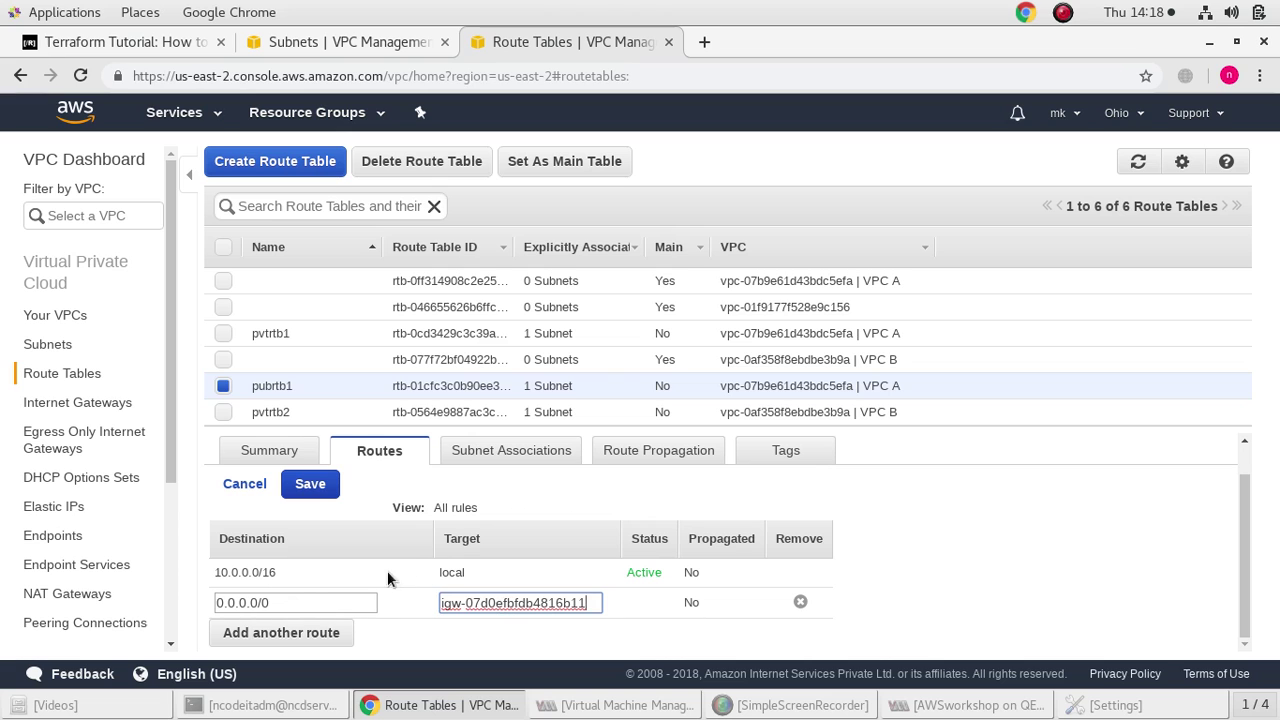
{"action": "left_click", "coordinate": [309, 484]}
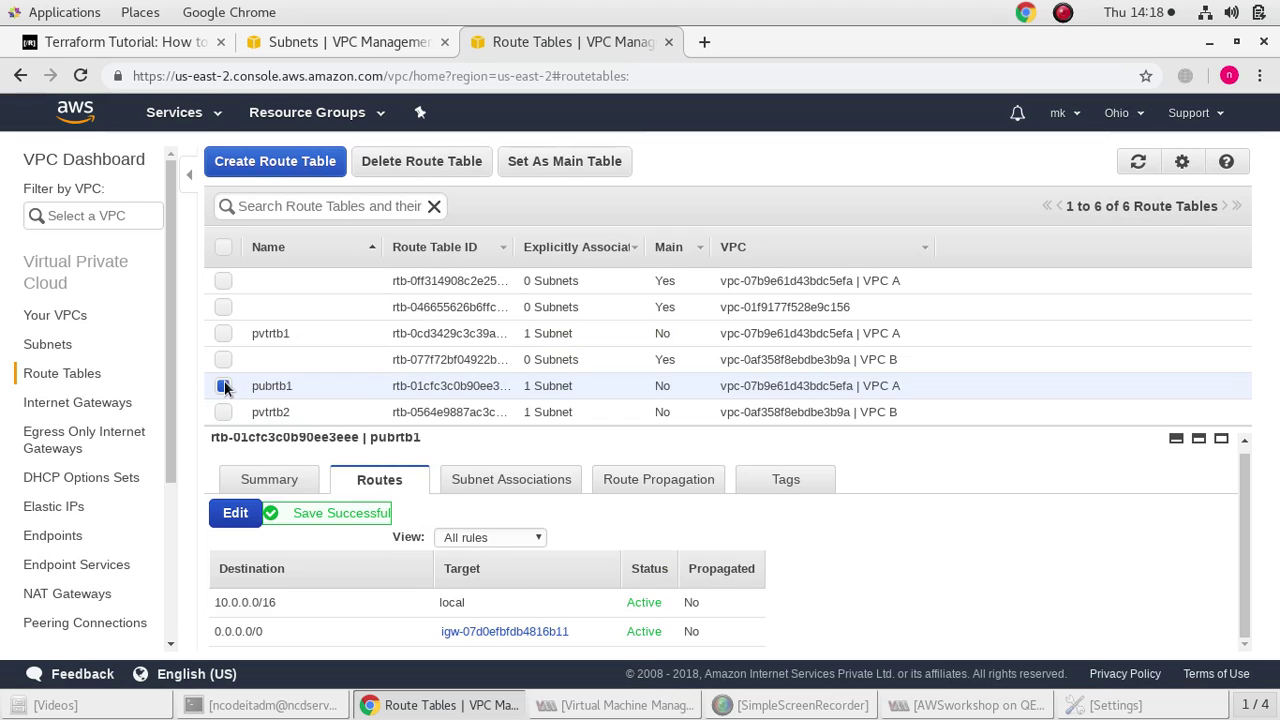
{"action": "left_click", "coordinate": [222, 385]}
Add a 0.0.0.0/0 route through the NAT gateway to pvtrtb1 and save it
{"action": "left_click", "coordinate": [223, 333]}
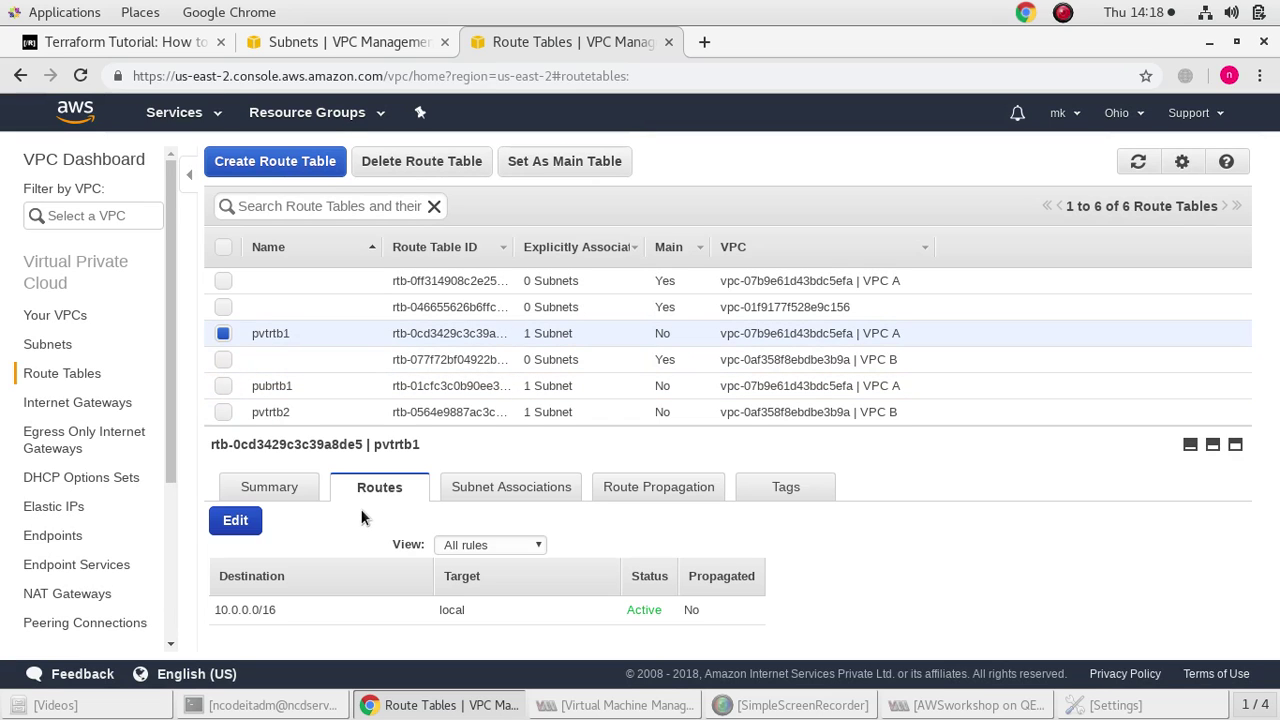
{"action": "left_click", "coordinate": [226, 527]}
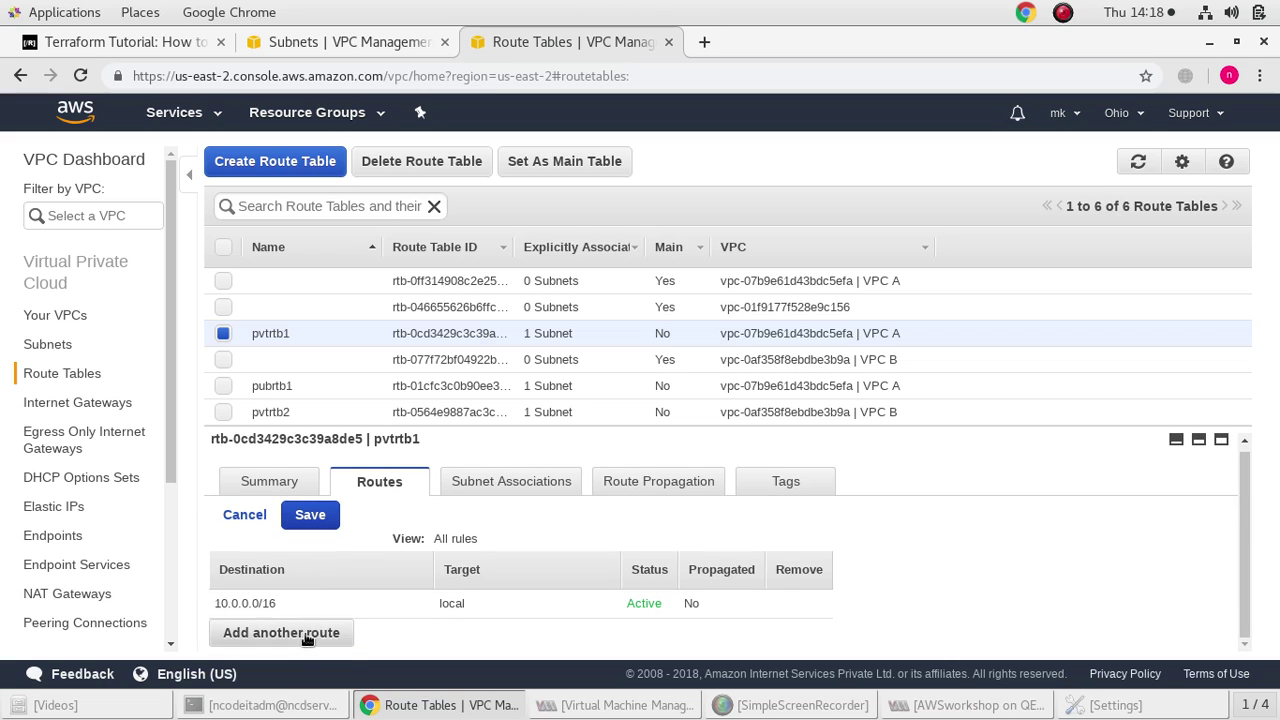
{"action": "left_click", "coordinate": [315, 632]}
{"action": "left_click", "coordinate": [282, 638]}
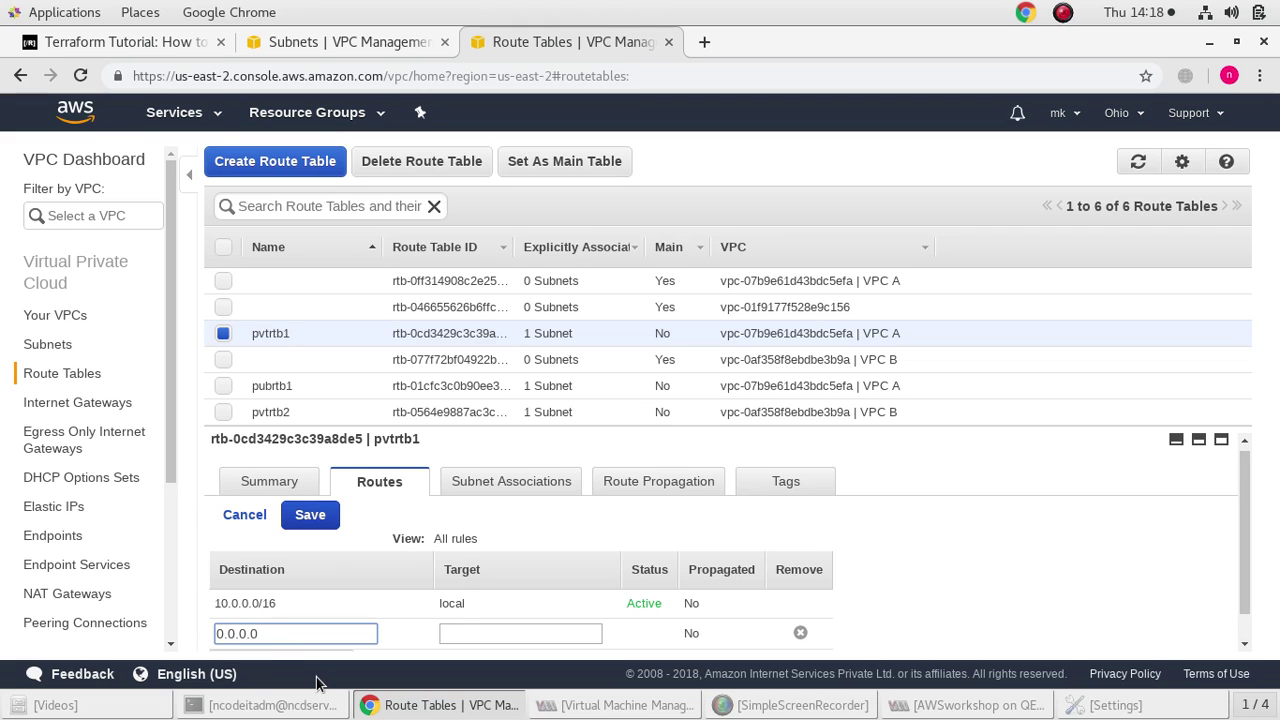
{"action": "type", "text": "0.0.0.0/0"}
{"action": "left_click", "coordinate": [489, 650]}
{"action": "scroll", "coordinate": [495, 650], "scroll_direction": "down", "scroll_amount": 1}
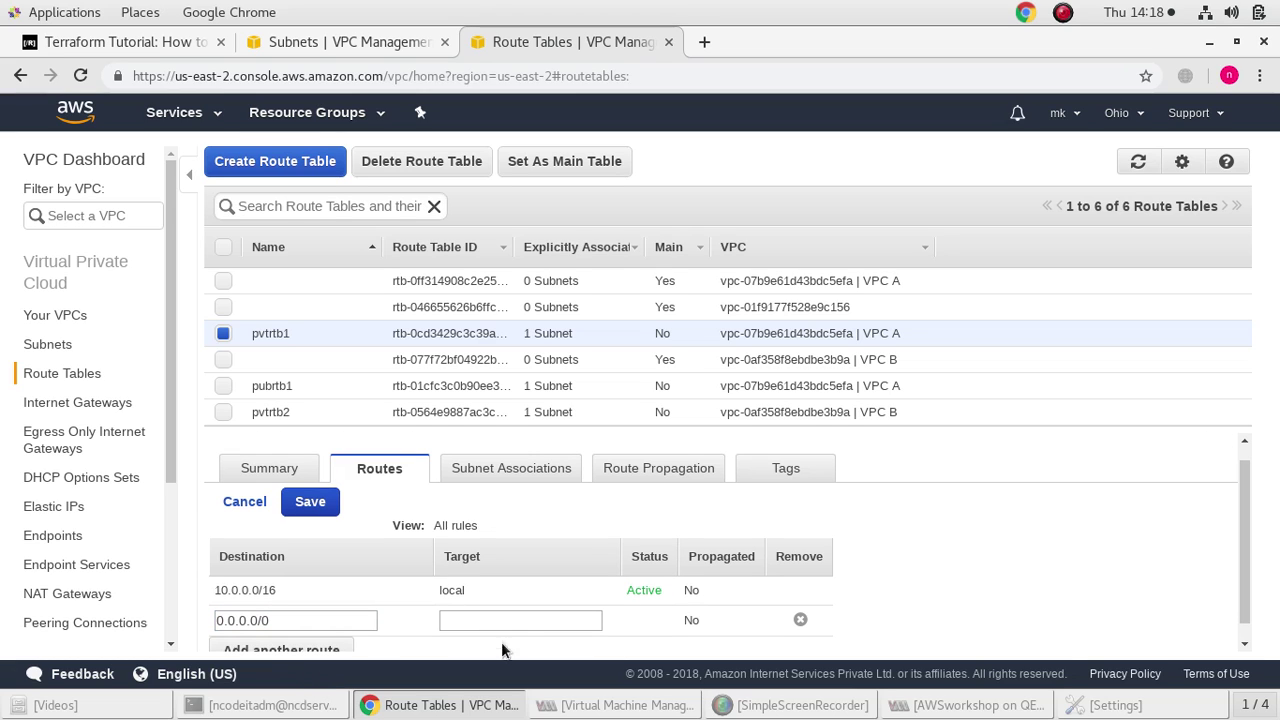
{"action": "left_click", "coordinate": [520, 626]}
{"action": "left_click", "coordinate": [521, 600]}
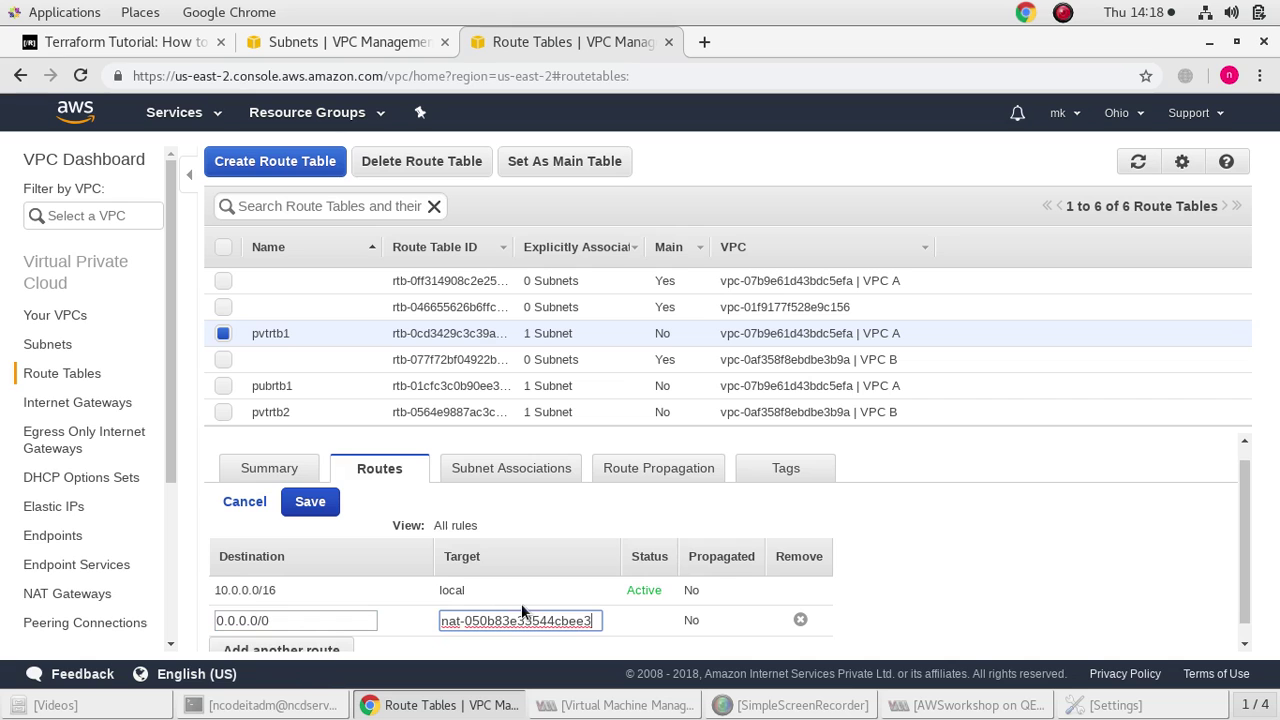
{"action": "left_click", "coordinate": [330, 503]}
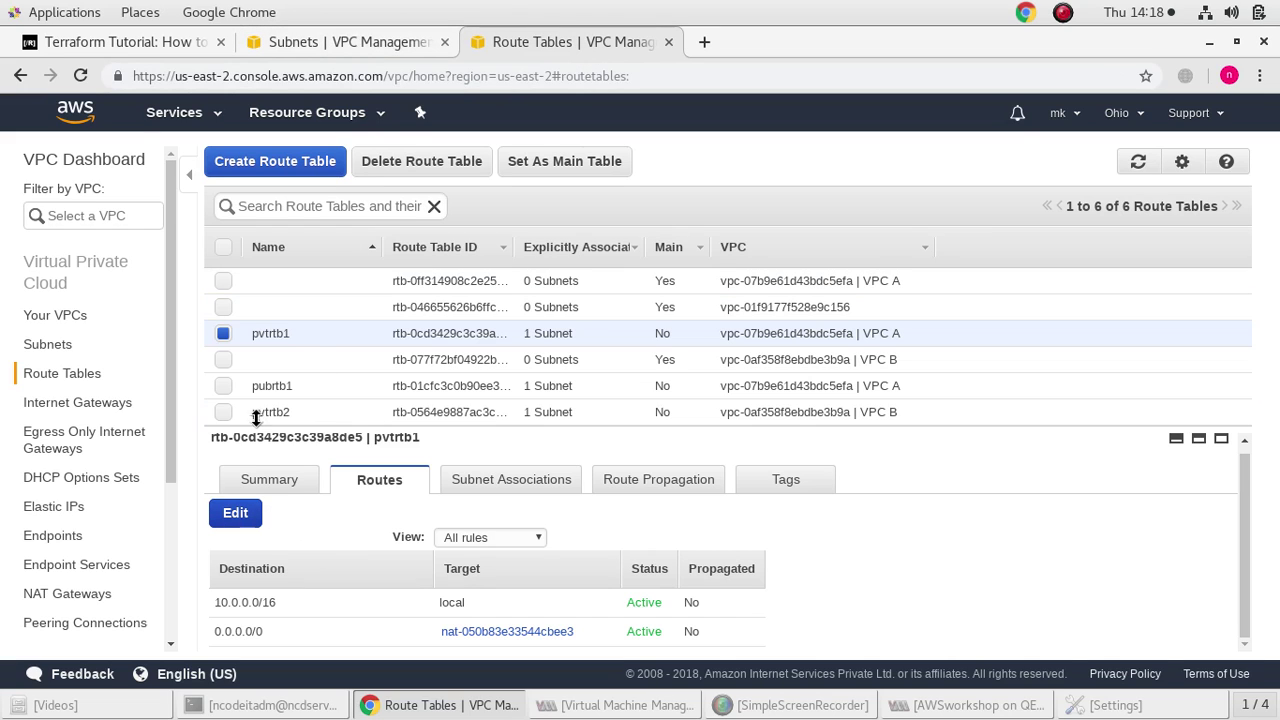
Add a 172.31.0.0/24 route via peering connection pcx-018ad5c945ec33870 to pvtrtb1 and save
{"action": "left_click", "coordinate": [236, 517]}
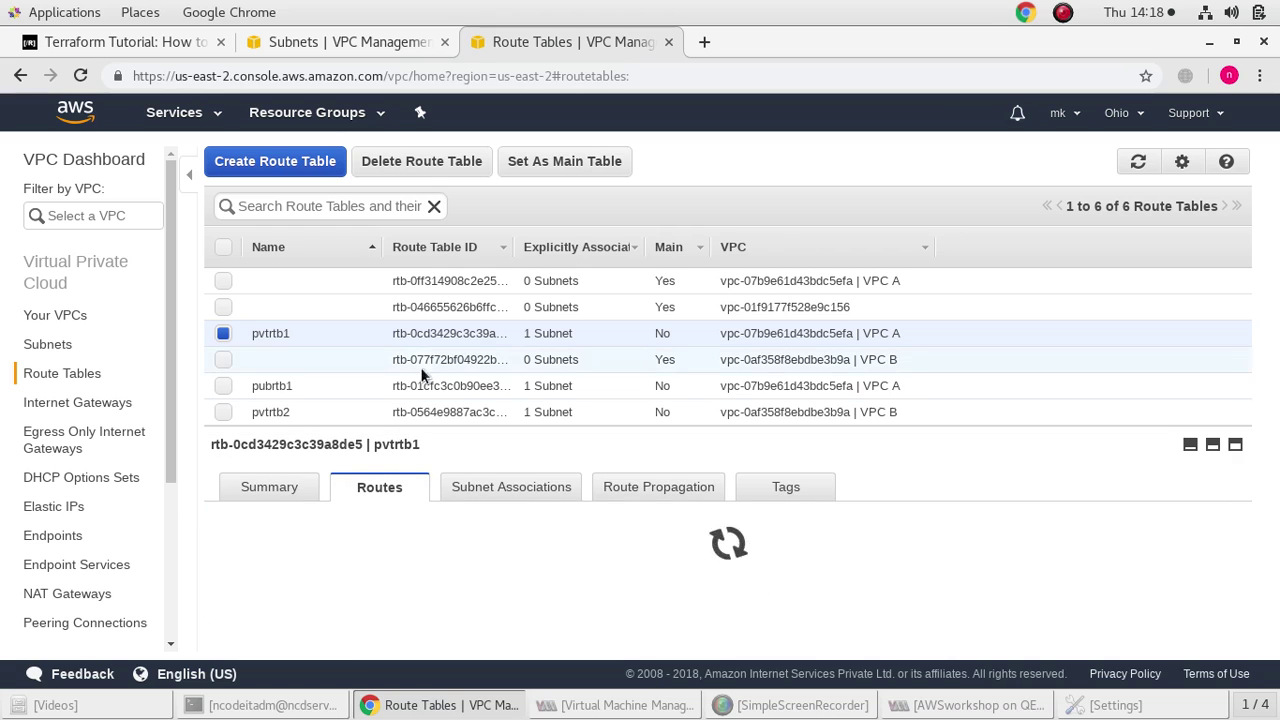
{"action": "scroll", "coordinate": [314, 560], "scroll_direction": "down", "scroll_amount": 1}
{"action": "left_click", "coordinate": [280, 640]}
{"action": "left_click", "coordinate": [262, 627]}
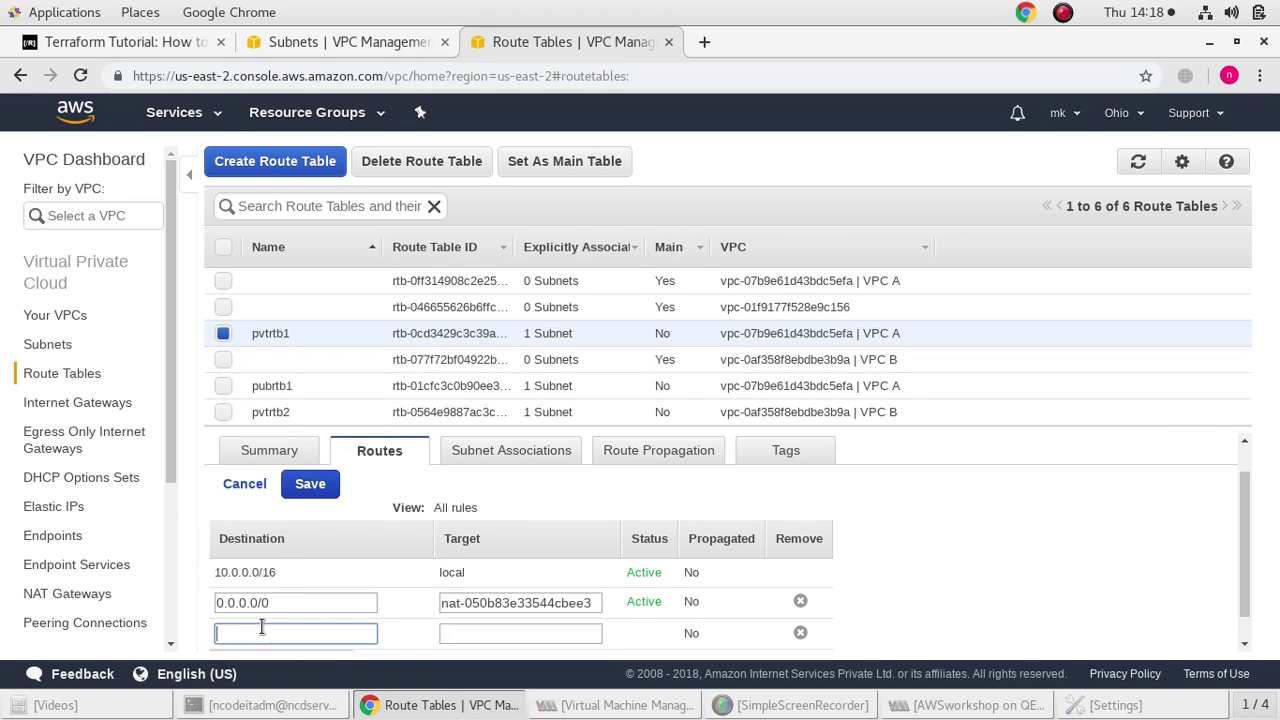
{"action": "left_click", "coordinate": [294, 42]}
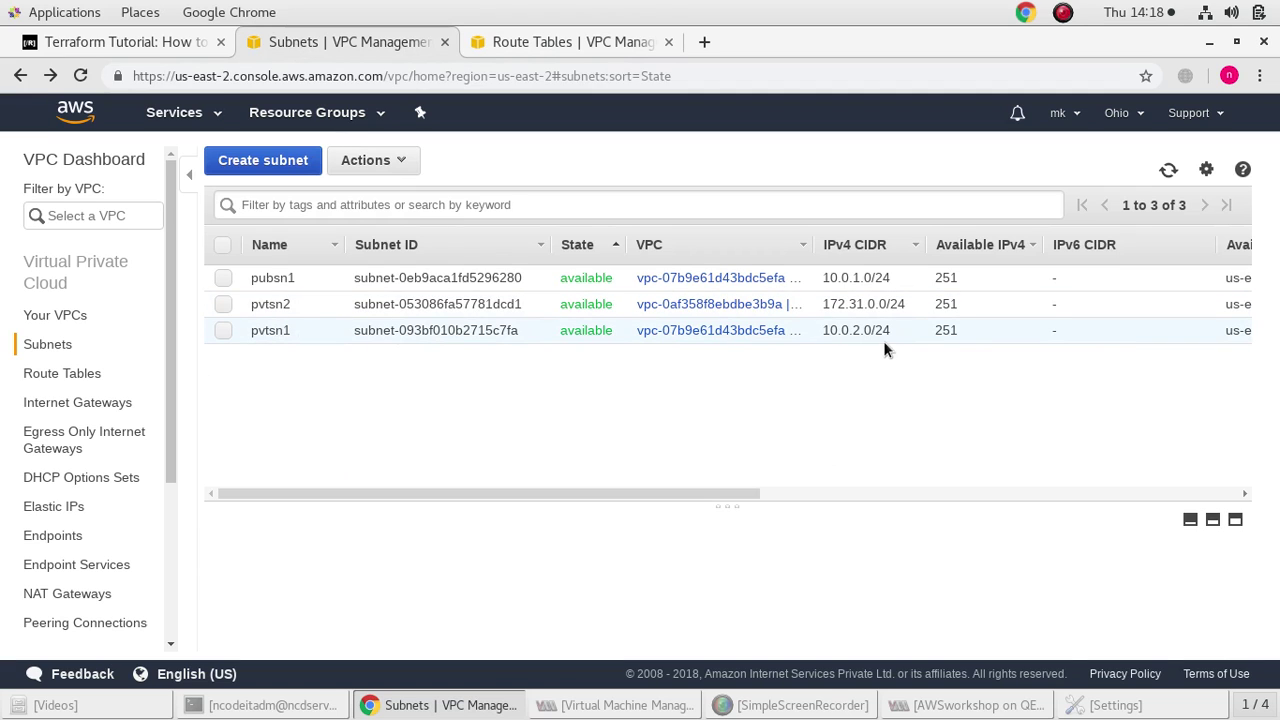
{"action": "left_click", "coordinate": [552, 42]}
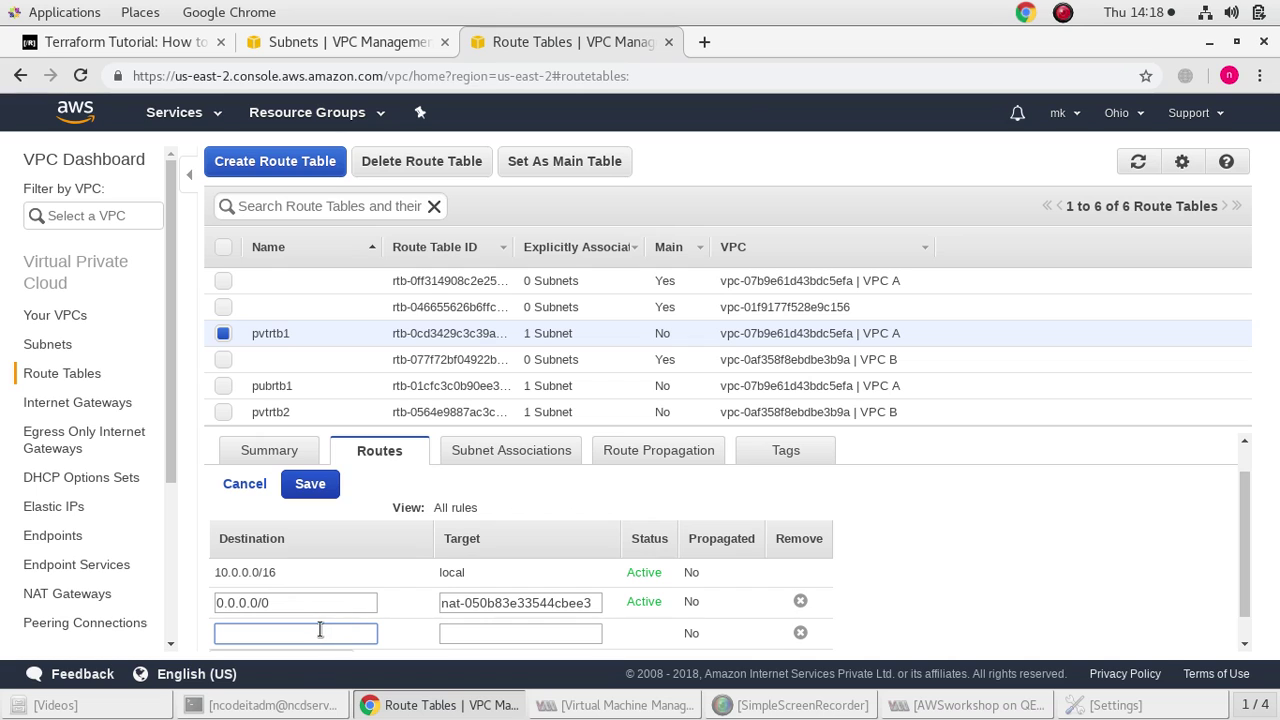
{"action": "left_click", "coordinate": [337, 42]}
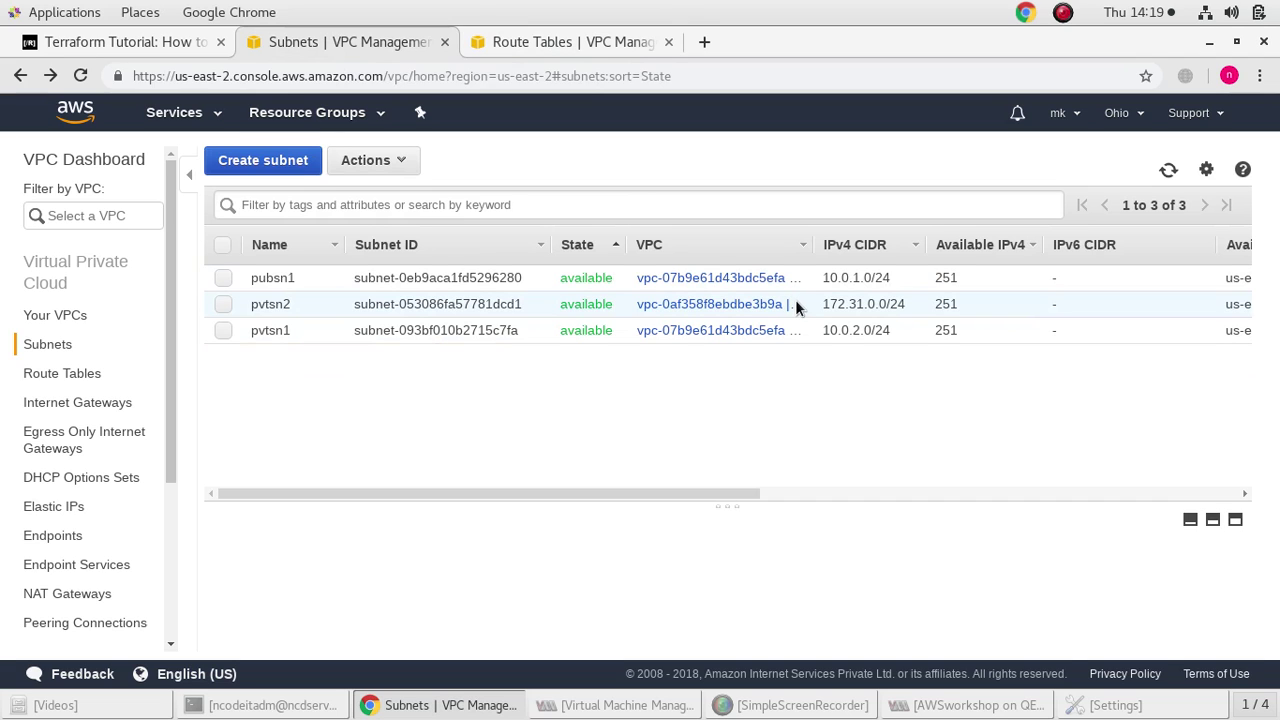
{"action": "left_click", "coordinate": [565, 42]}
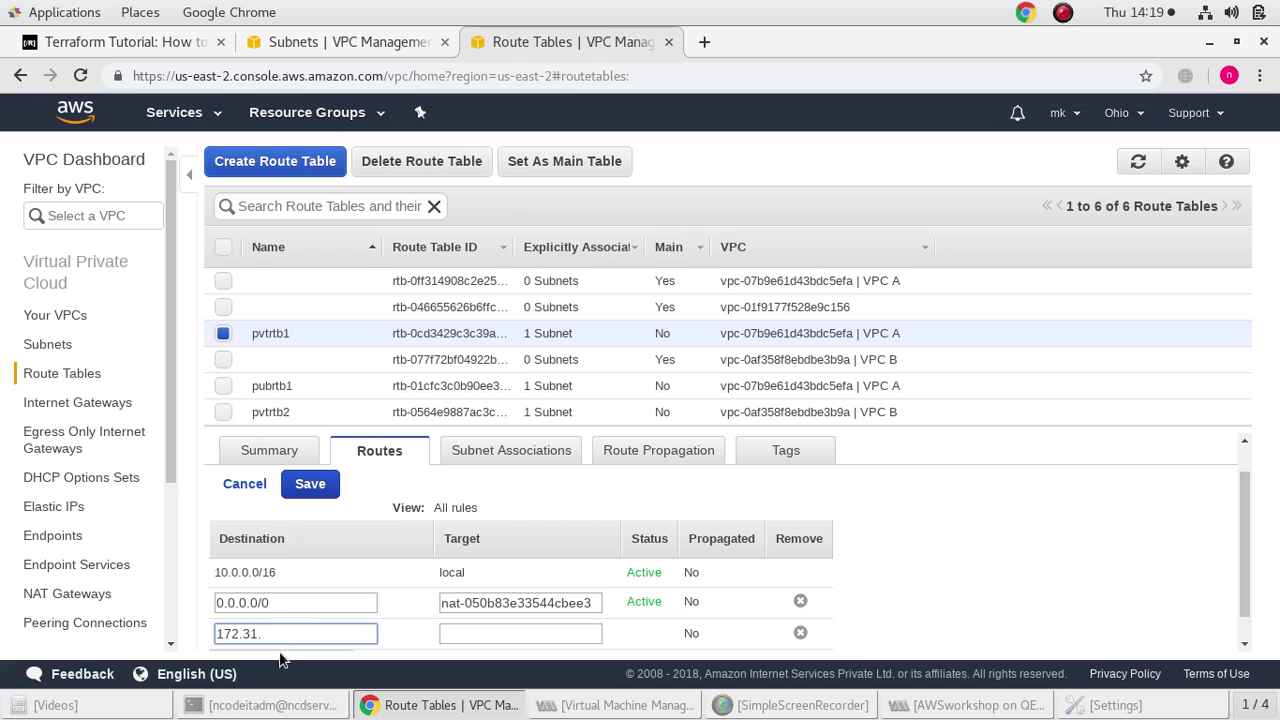
{"action": "type", "text": "/24"}
{"action": "left_click", "coordinate": [492, 634]}
{"action": "left_click", "coordinate": [508, 585]}
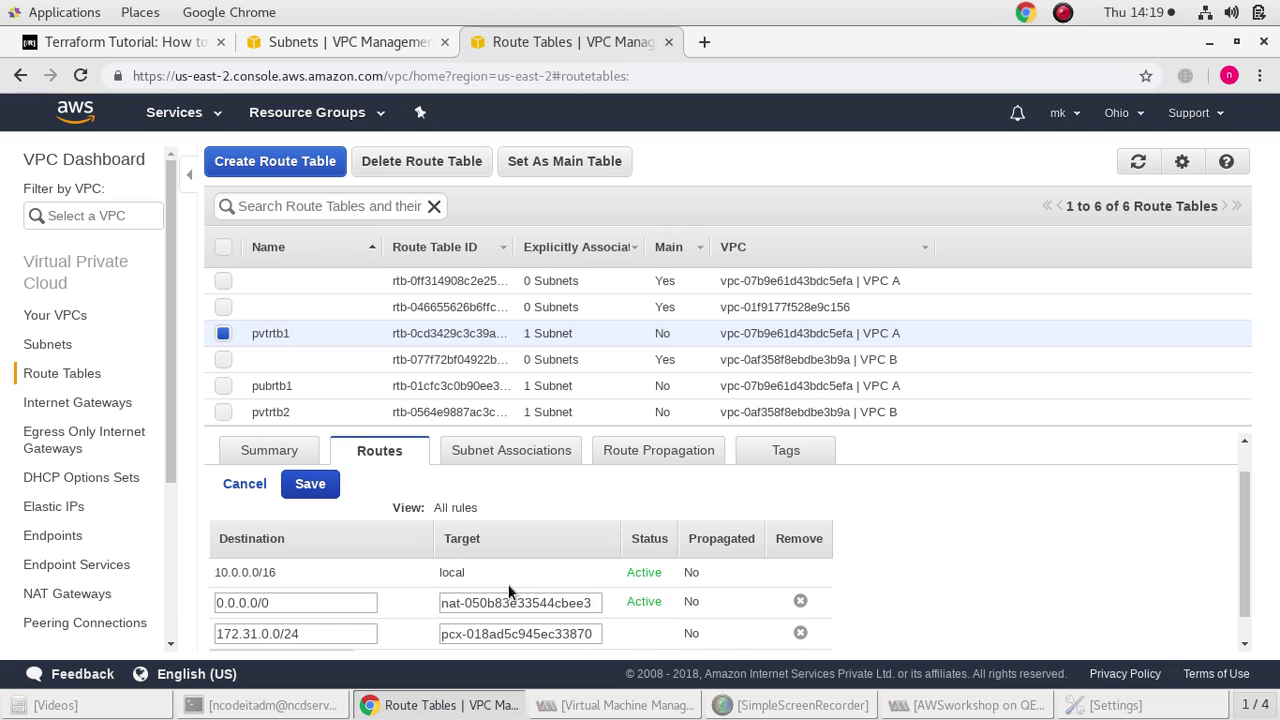
{"action": "scroll", "coordinate": [920, 565], "scroll_direction": "down", "scroll_amount": 1}
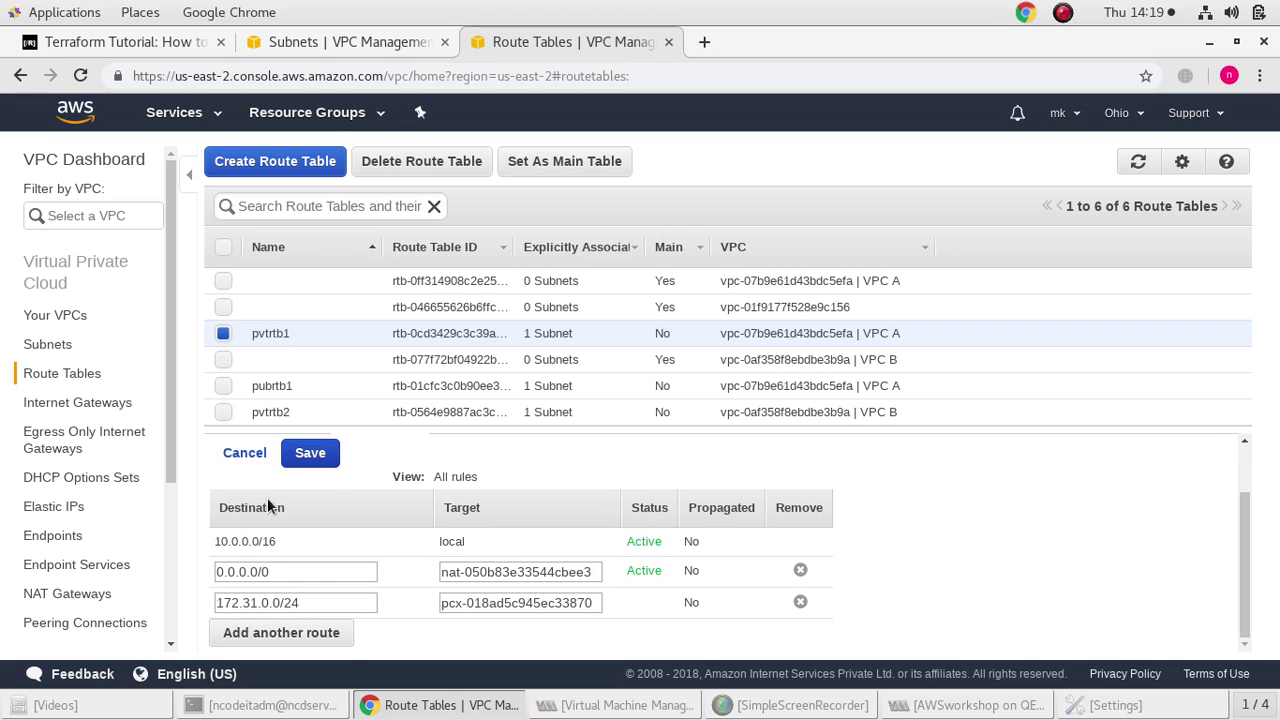
{"action": "left_click", "coordinate": [337, 42]}
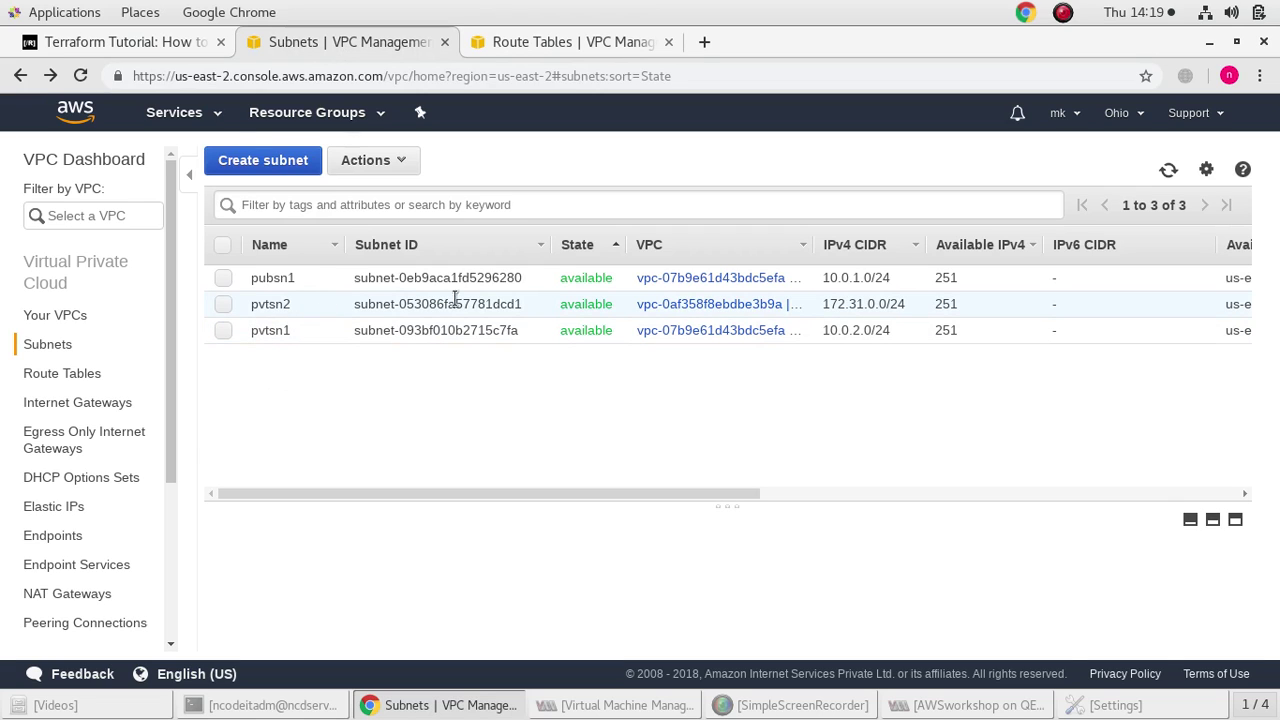
{"action": "left_click", "coordinate": [567, 44]}
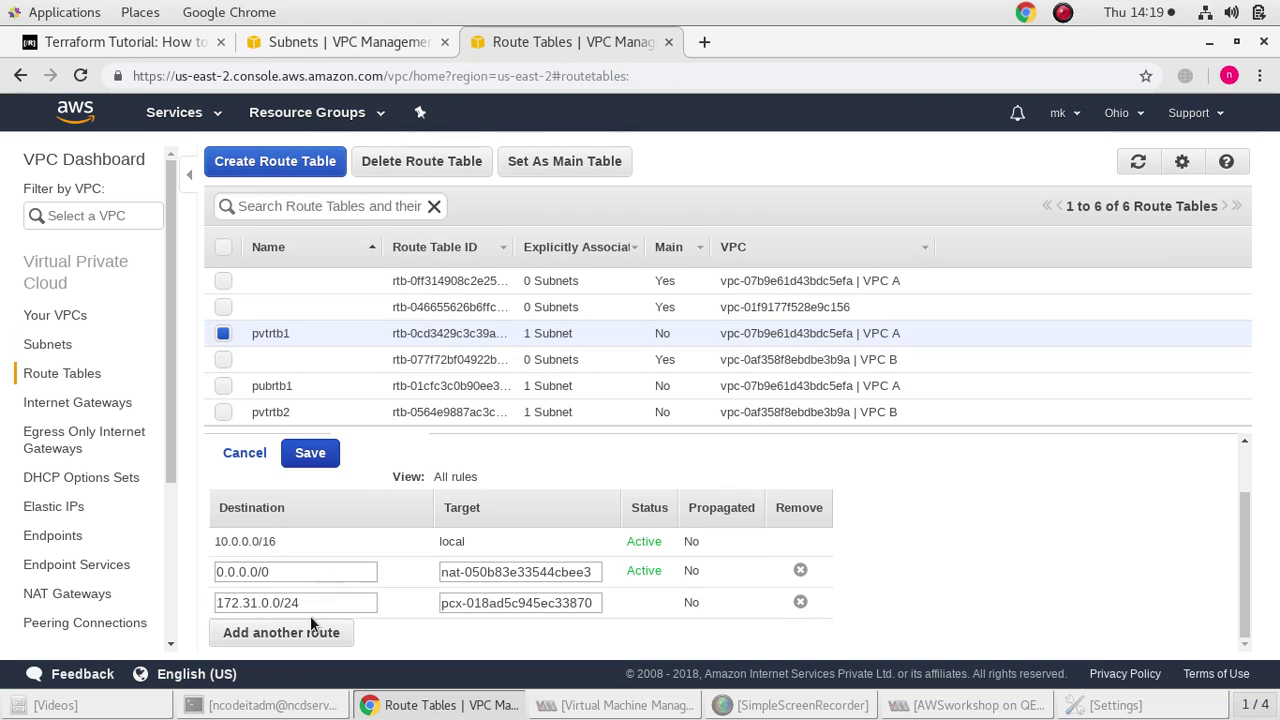
{"action": "left_click", "coordinate": [310, 453]}
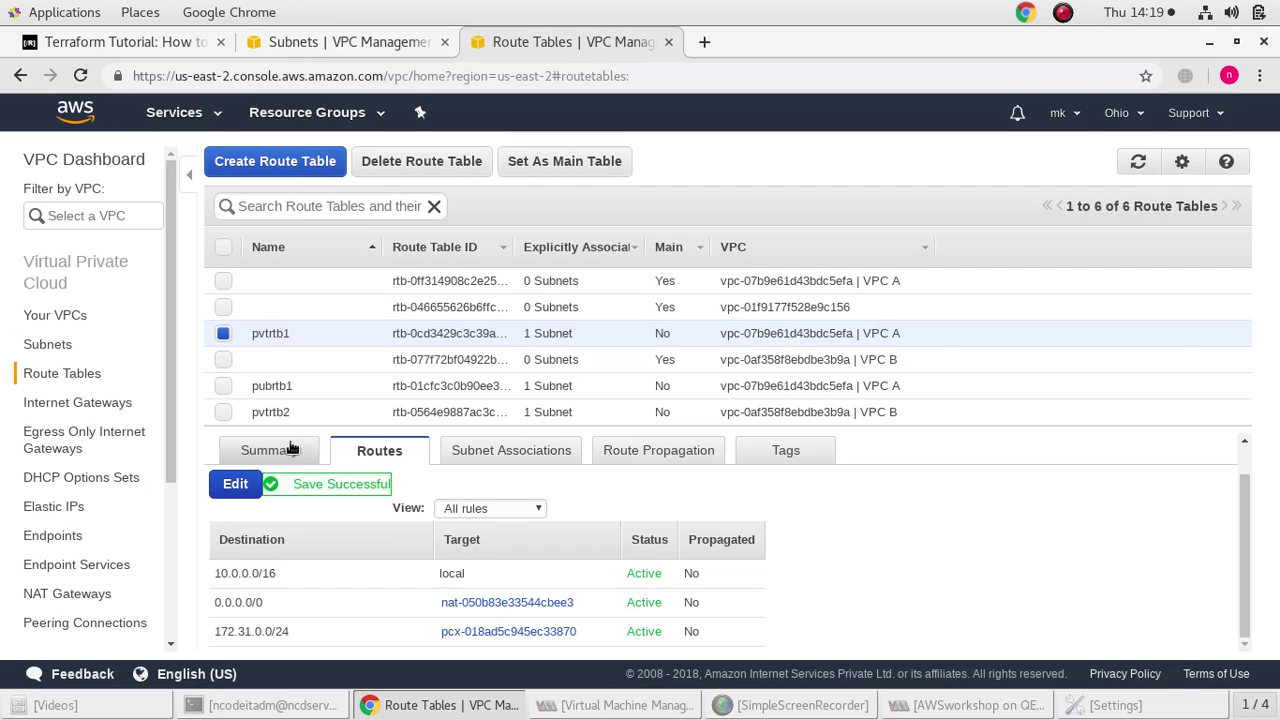
Add a 10.0.2.0/24 route via peering connection pcx-018ad5c945ec33870 to pvtrtb2 and save
{"action": "left_click", "coordinate": [223, 412]}
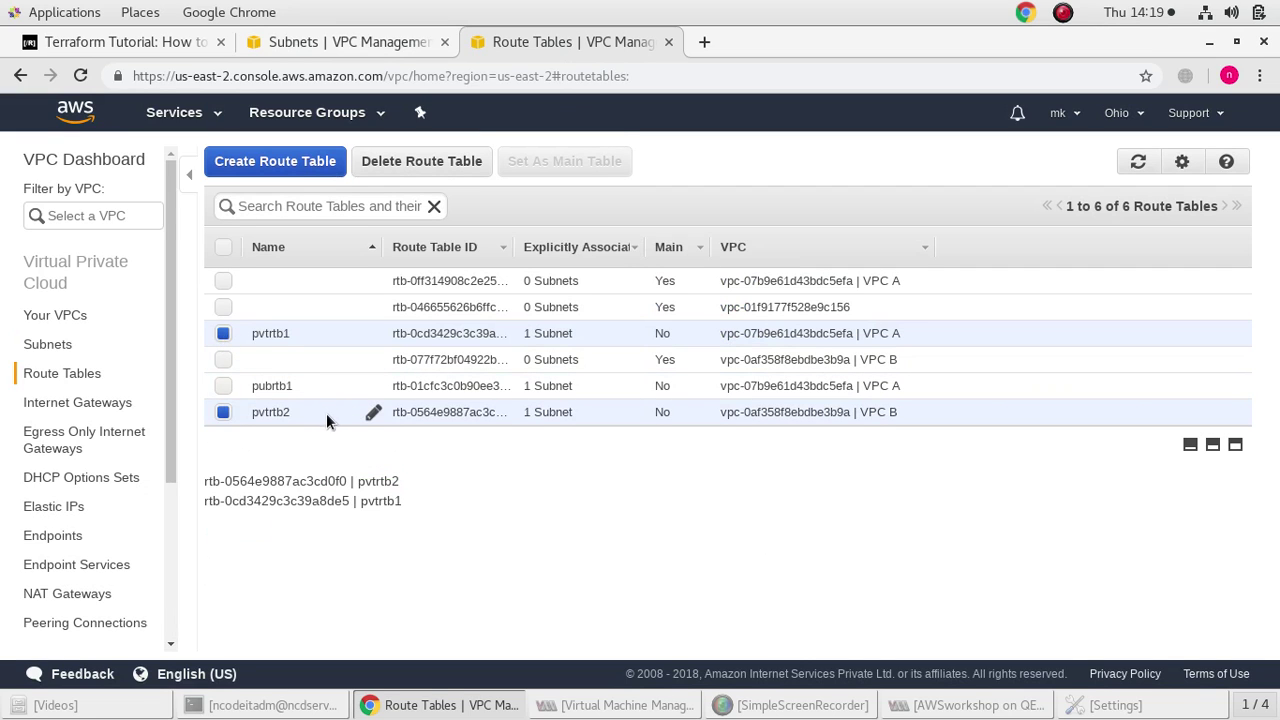
{"action": "left_click", "coordinate": [420, 414]}
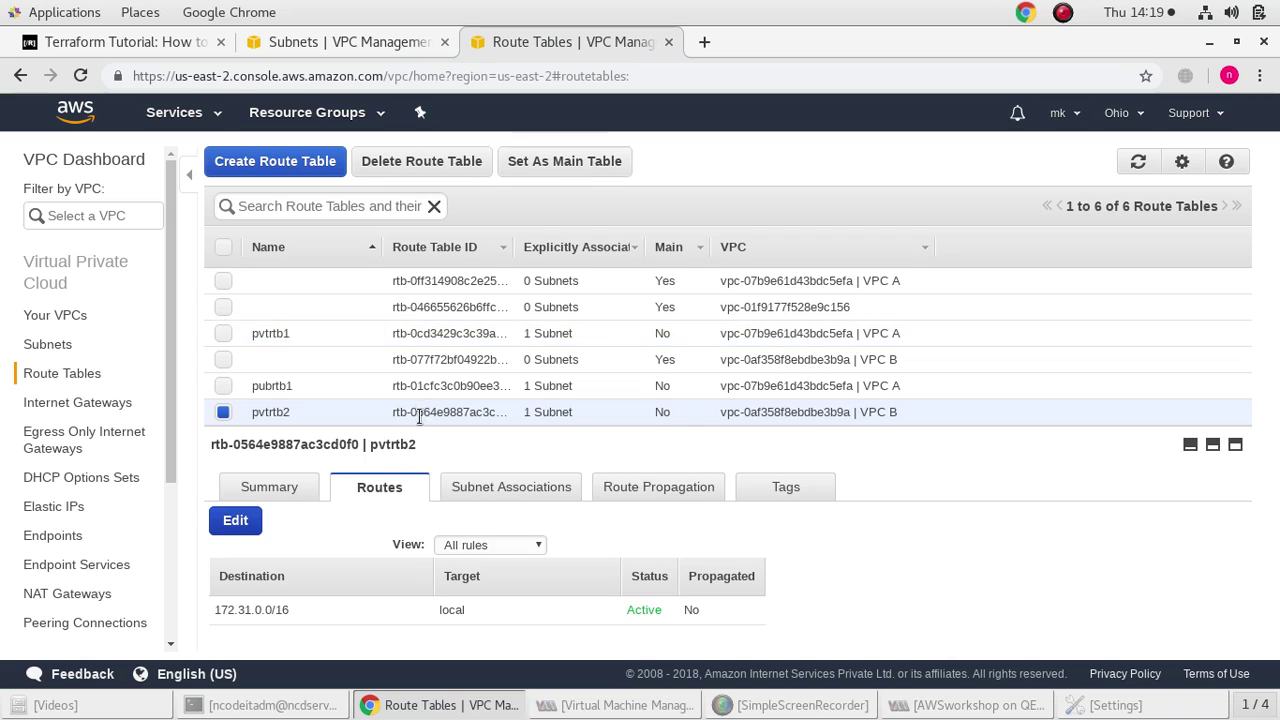
{"action": "left_click", "coordinate": [237, 521]}
{"action": "left_click", "coordinate": [287, 628]}
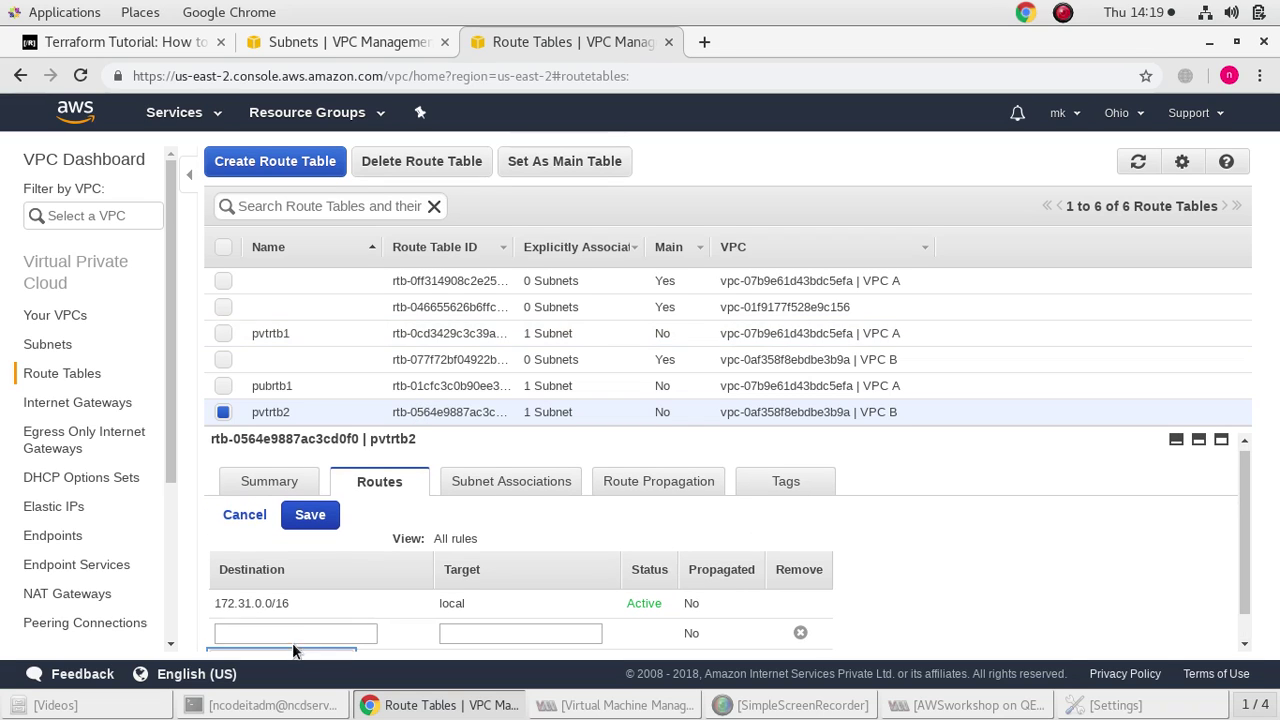
{"action": "left_click", "coordinate": [289, 630]}
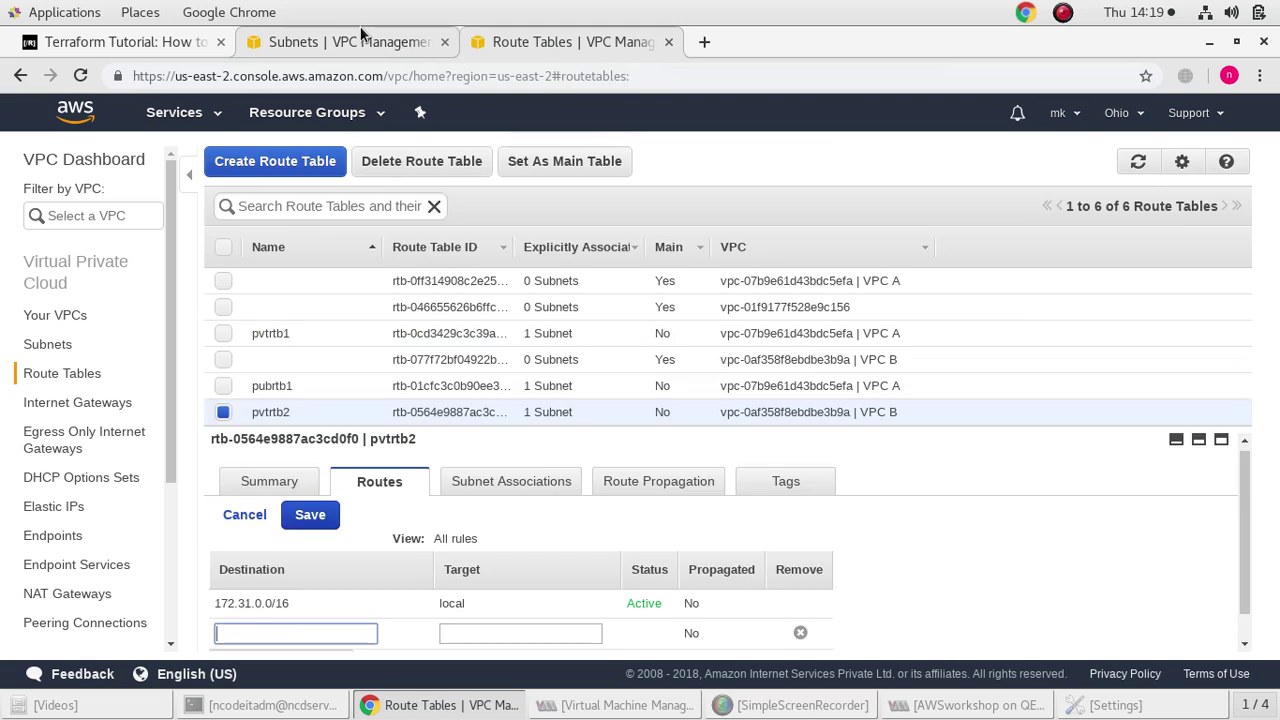
{"action": "left_click", "coordinate": [350, 42]}
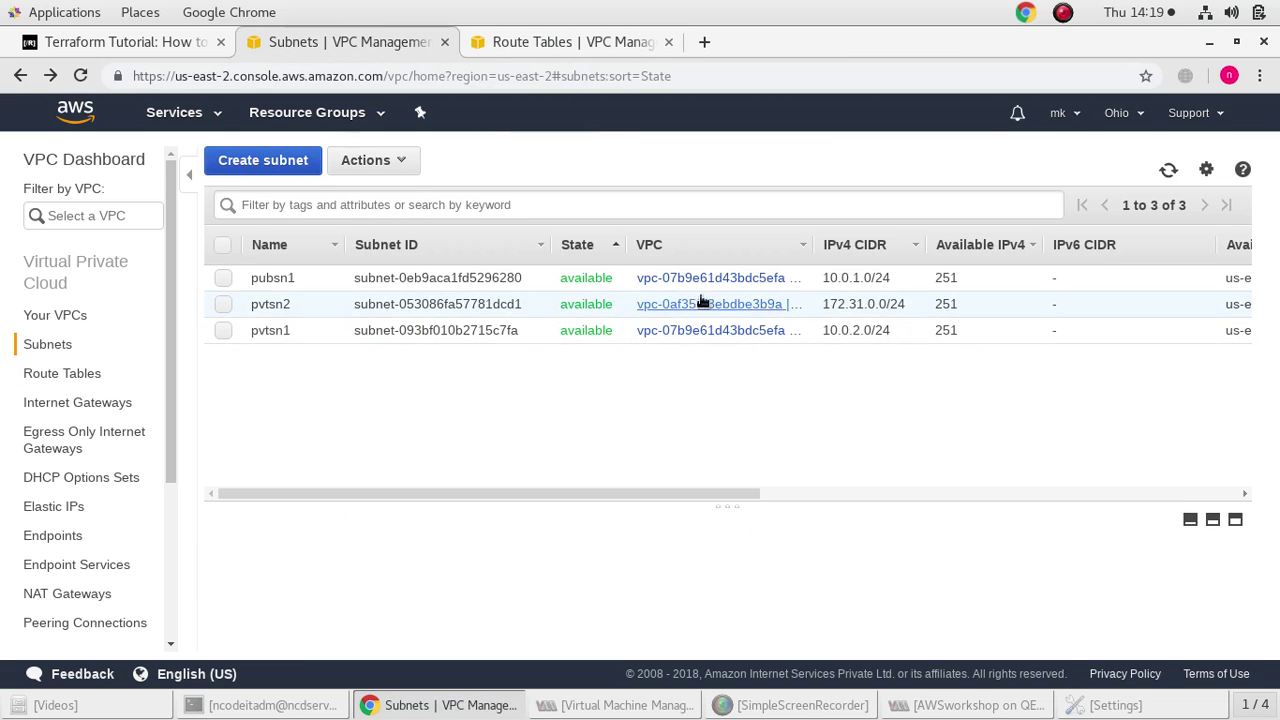
{"action": "left_click", "coordinate": [512, 47]}
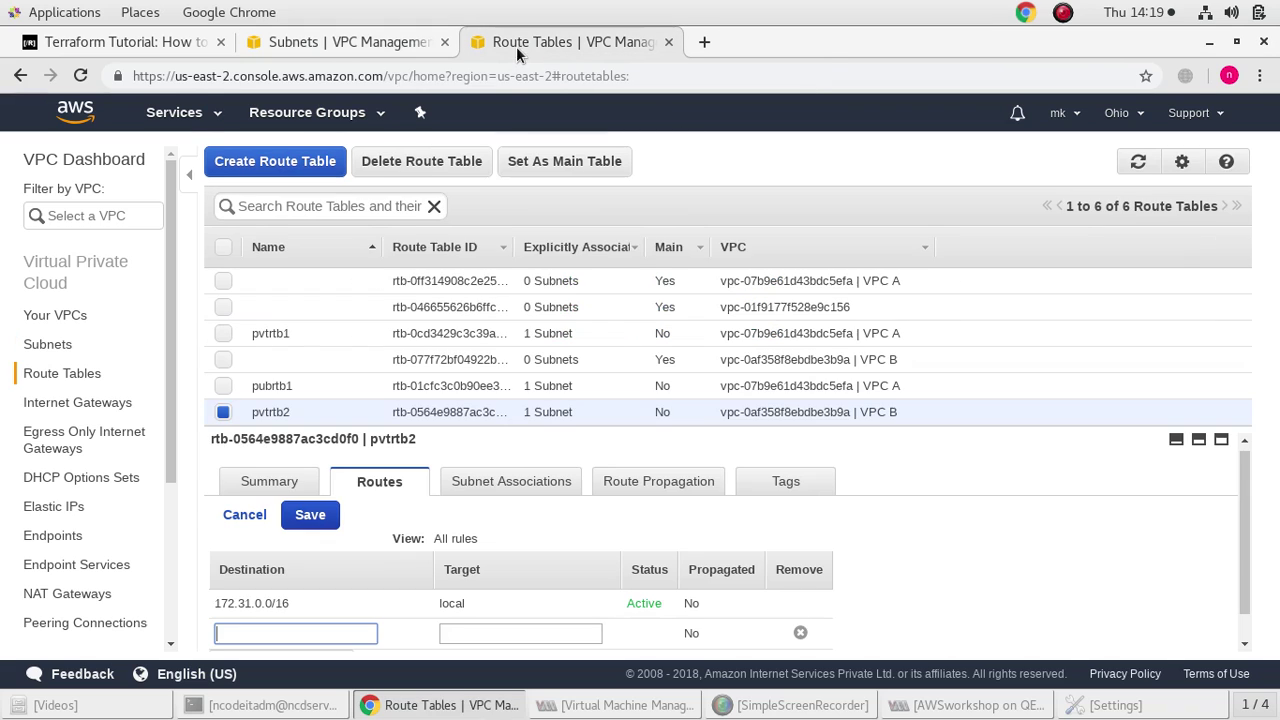
{"action": "type", "text": "1"}
{"action": "left_click", "coordinate": [475, 633]}
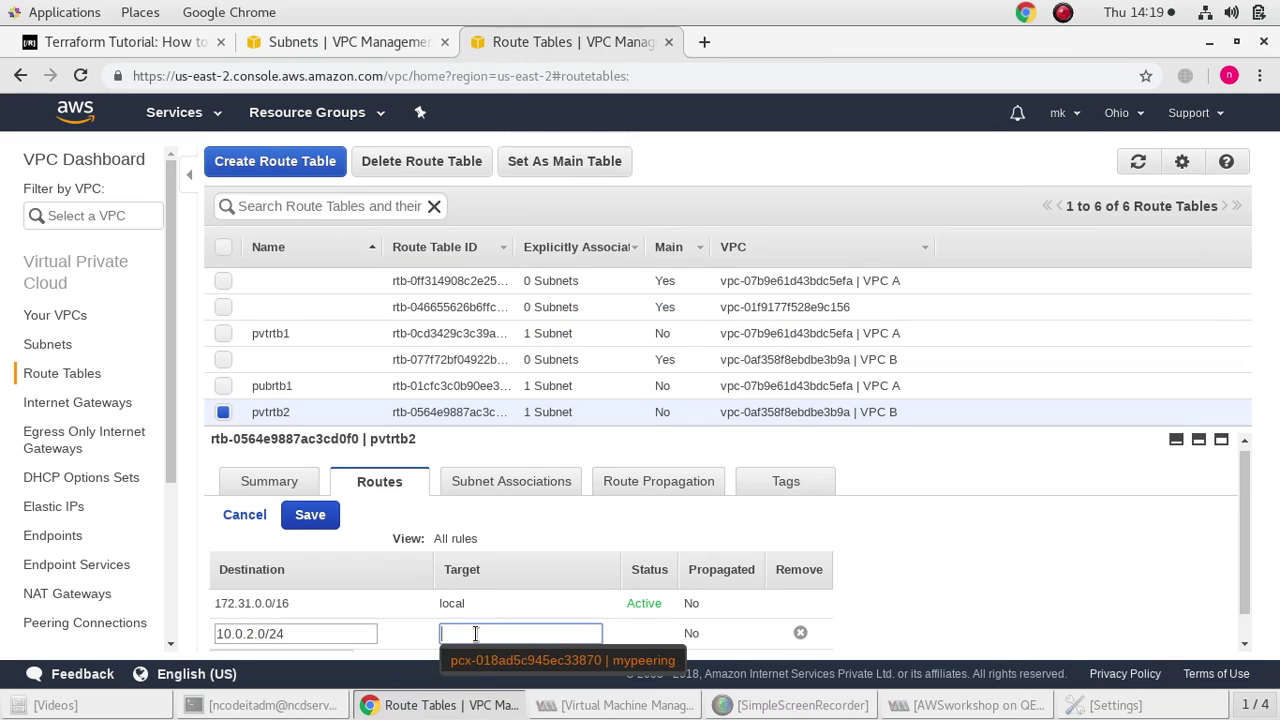
{"action": "left_click", "coordinate": [480, 661]}
{"action": "scroll", "coordinate": [1039, 624], "scroll_direction": "down", "scroll_amount": 1}
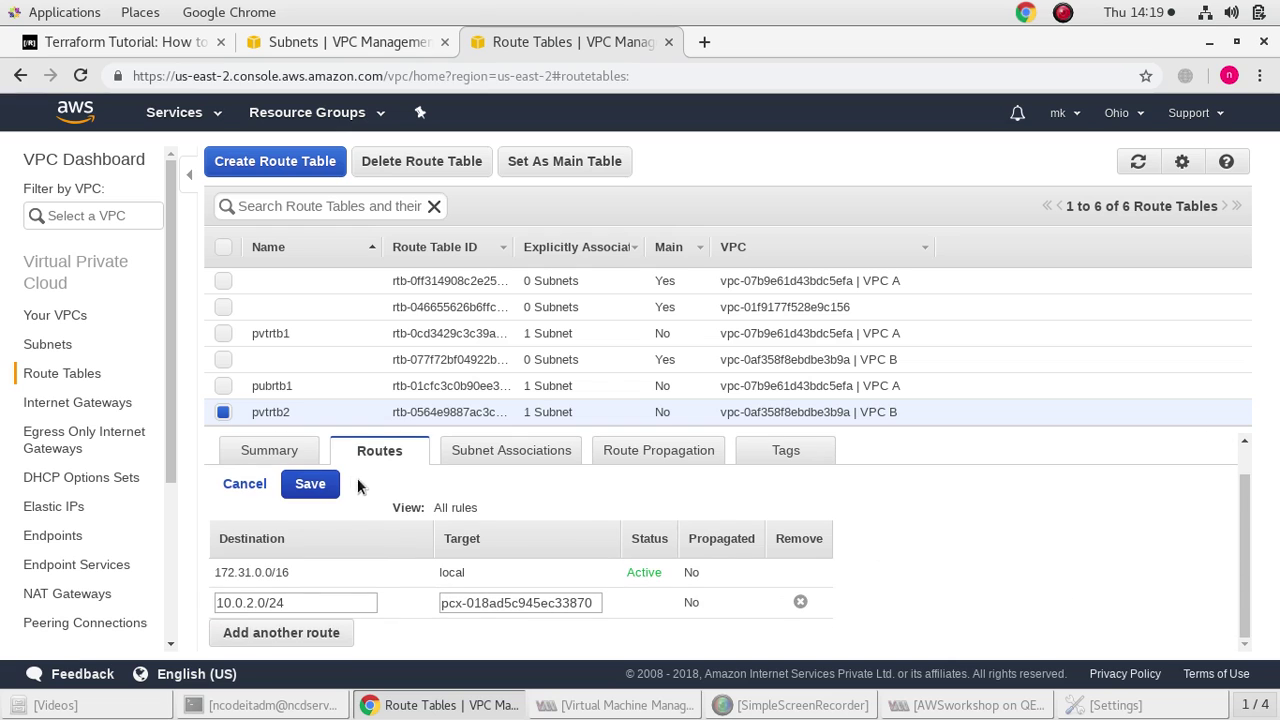
{"action": "left_click", "coordinate": [310, 484]}
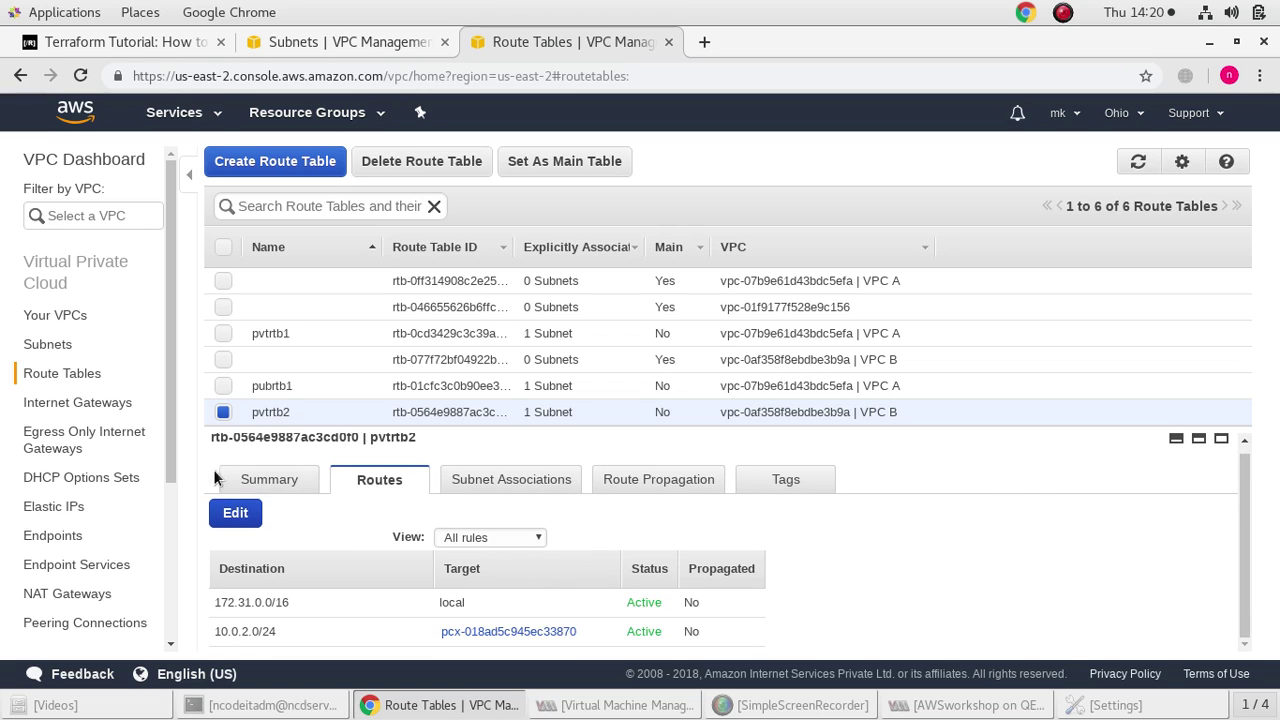
Go to the EC2 console from the AWS services list
{"action": "left_click", "coordinate": [60, 402]}
{"action": "left_click", "coordinate": [62, 373]}
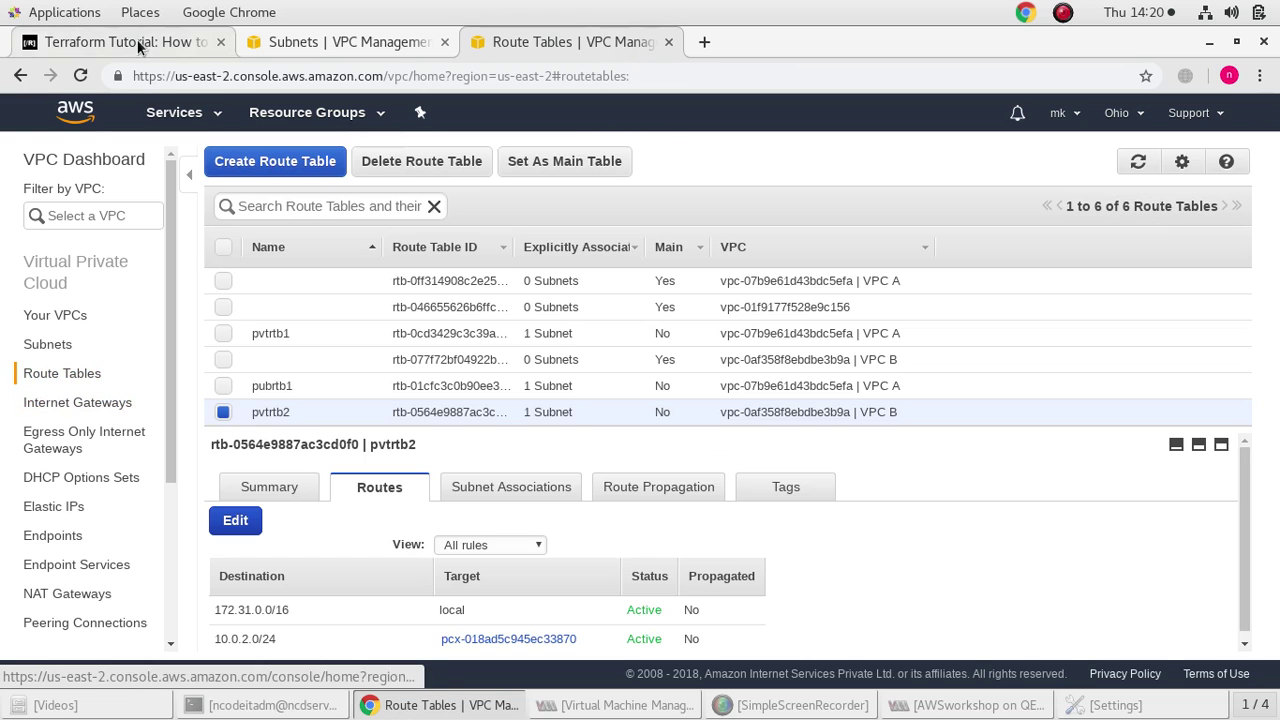
{"action": "left_click", "coordinate": [166, 116]}
{"action": "left_click", "coordinate": [90, 233]}
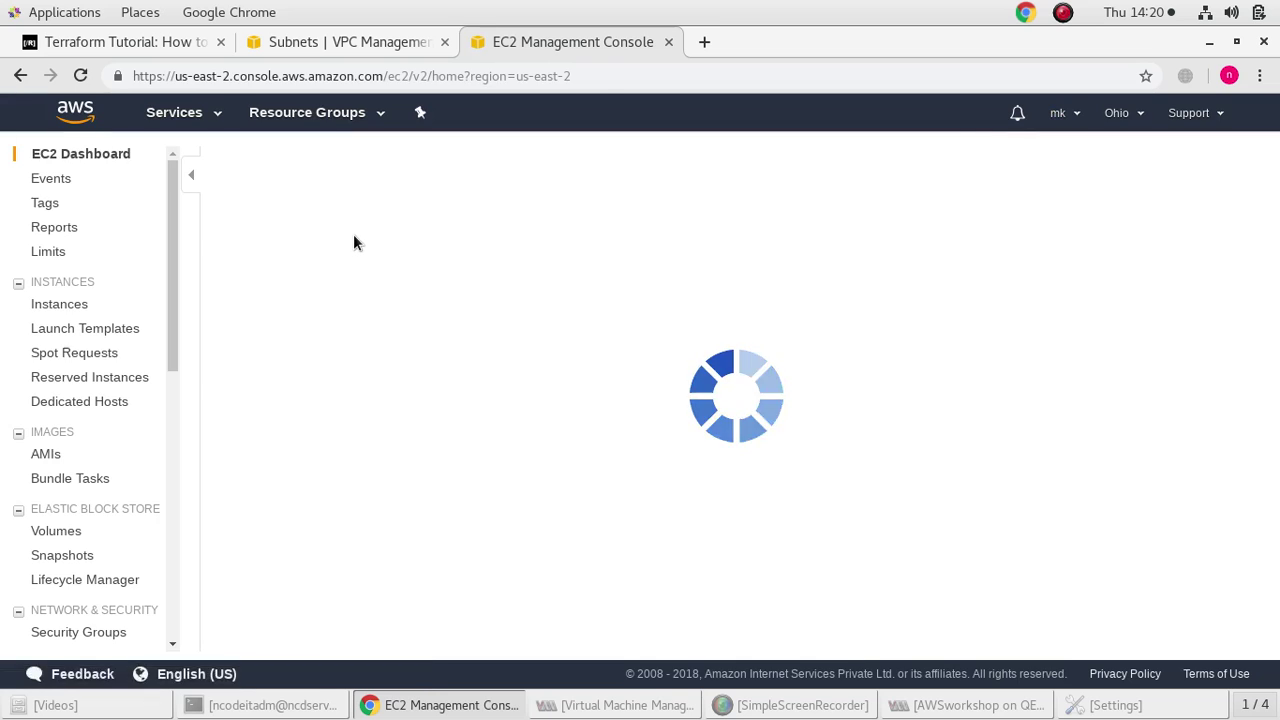
Set up an Amazon Linux AMI 2018.03.0 instance in VPC A's public subnet pubsn1 with public IP enabled
{"action": "left_click", "coordinate": [338, 218]}
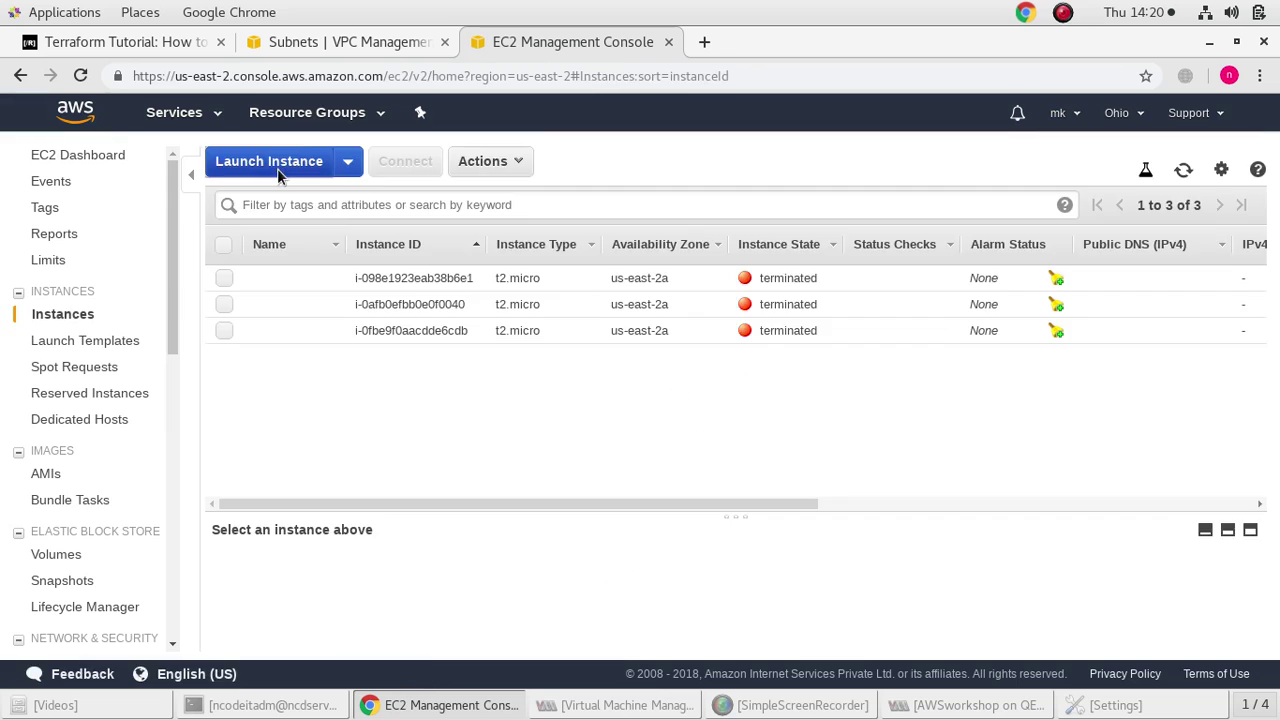
{"action": "left_click", "coordinate": [277, 165]}
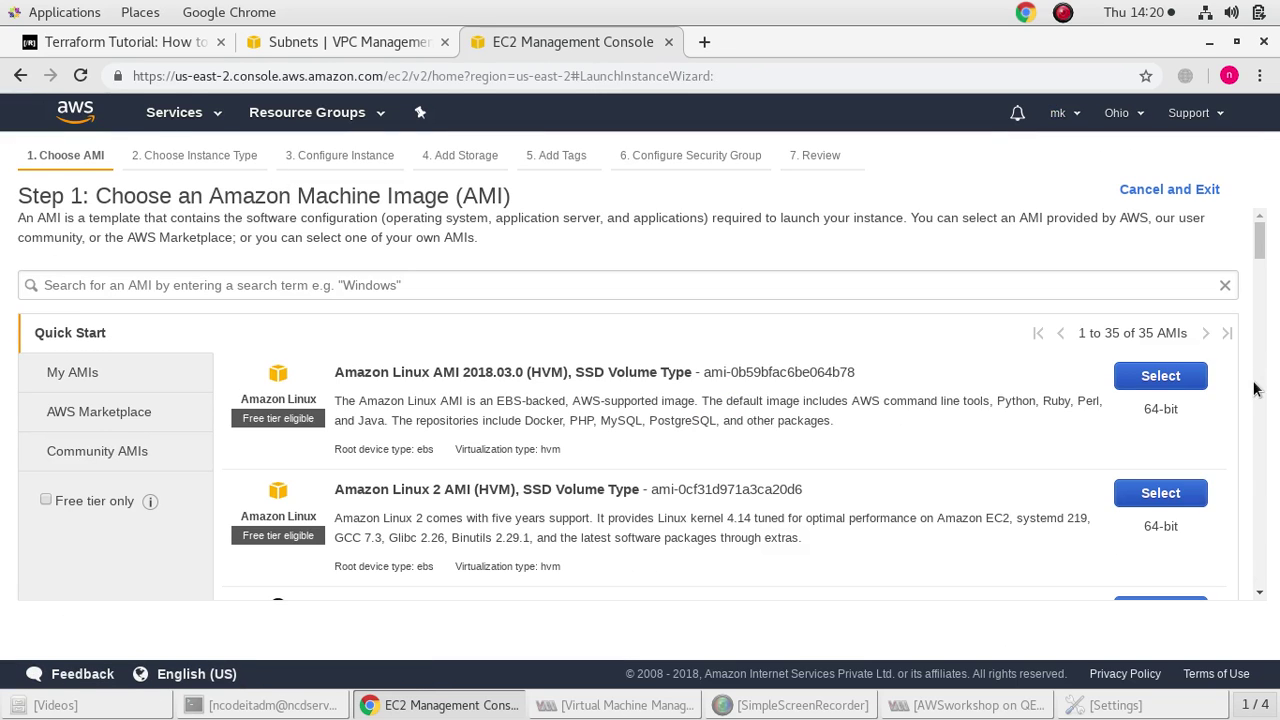
{"action": "left_click", "coordinate": [1197, 374]}
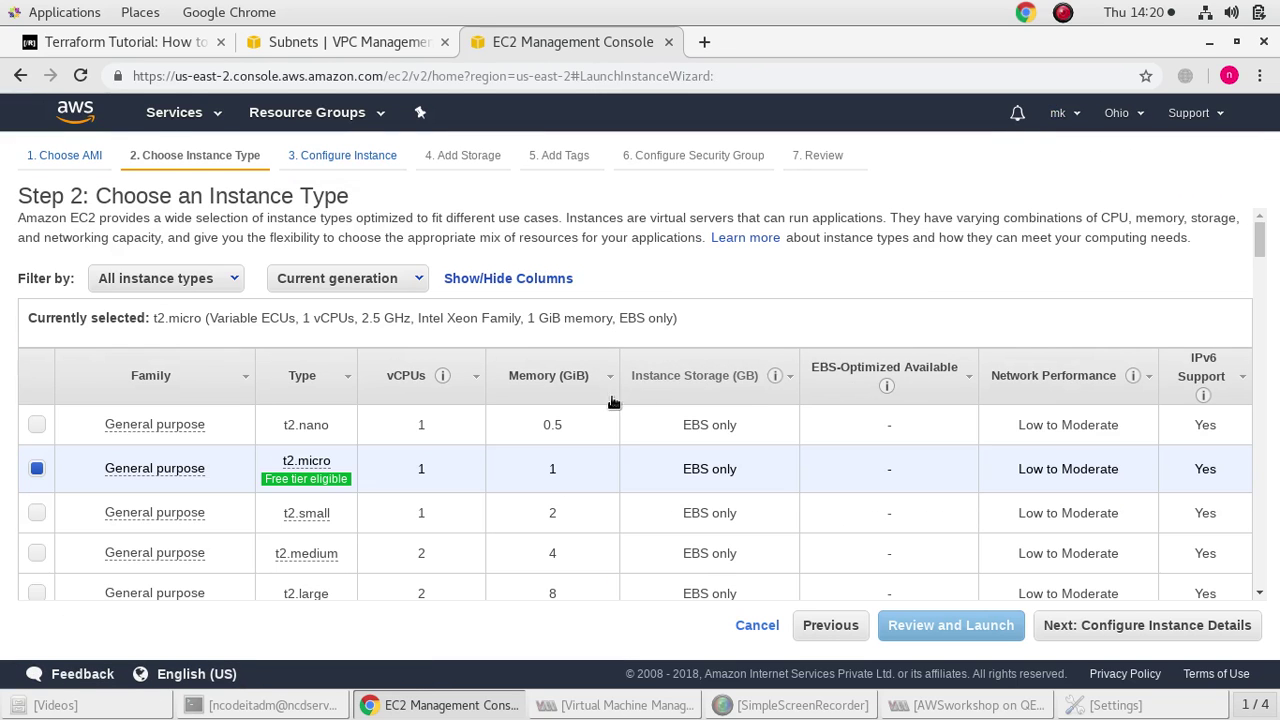
{"action": "scroll", "coordinate": [466, 391], "scroll_direction": "down", "scroll_amount": 1}
{"action": "scroll", "coordinate": [549, 457], "scroll_direction": "down", "scroll_amount": 1}
{"action": "left_click", "coordinate": [1201, 622]}
{"action": "left_click", "coordinate": [523, 362]}
{"action": "left_click", "coordinate": [505, 380]}
{"action": "left_click", "coordinate": [504, 398]}
{"action": "left_click", "coordinate": [509, 412]}
{"action": "left_click", "coordinate": [487, 446]}
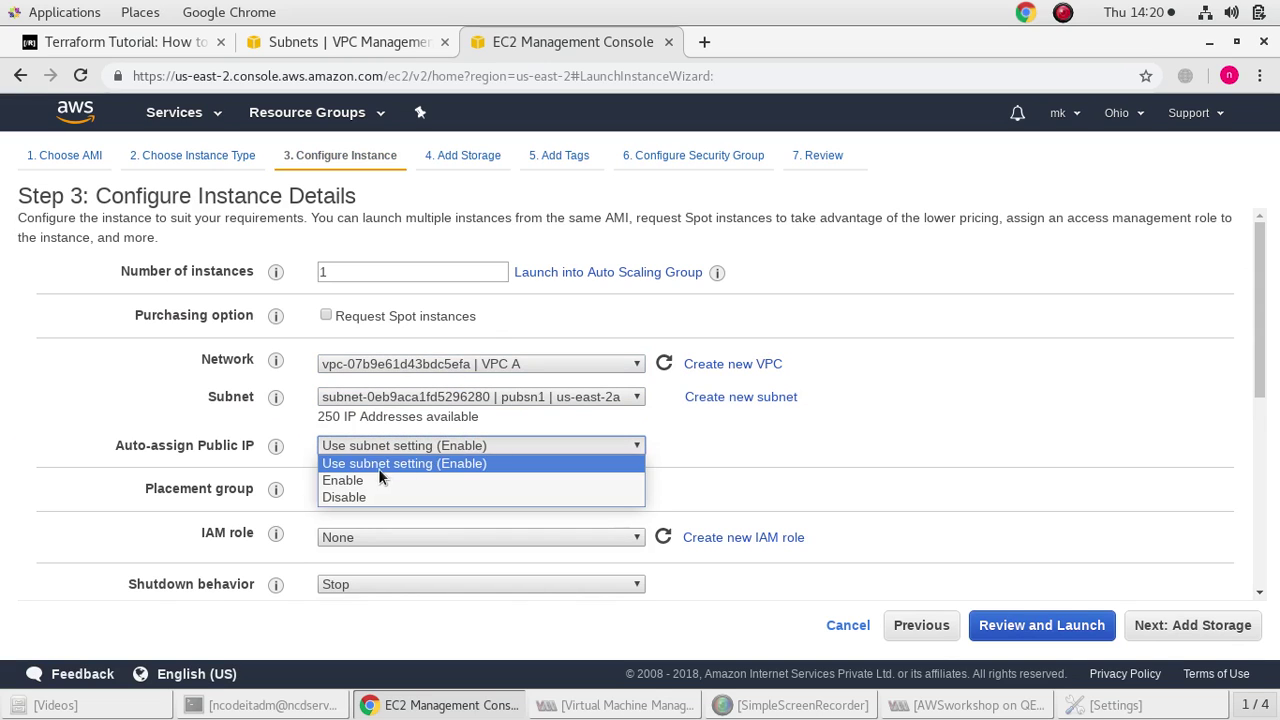
{"action": "left_click", "coordinate": [371, 479]}
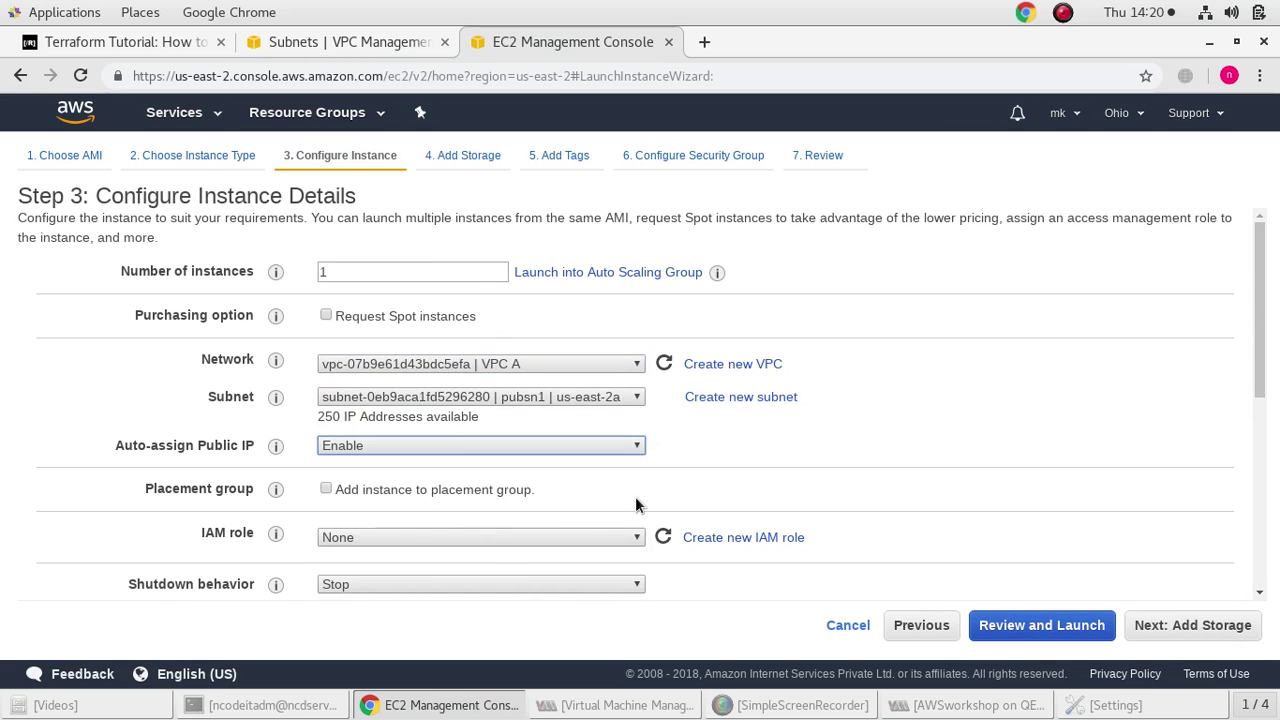
Review and launch the instance with a newly created, downloaded aws key pair
{"action": "left_click", "coordinate": [1038, 626]}
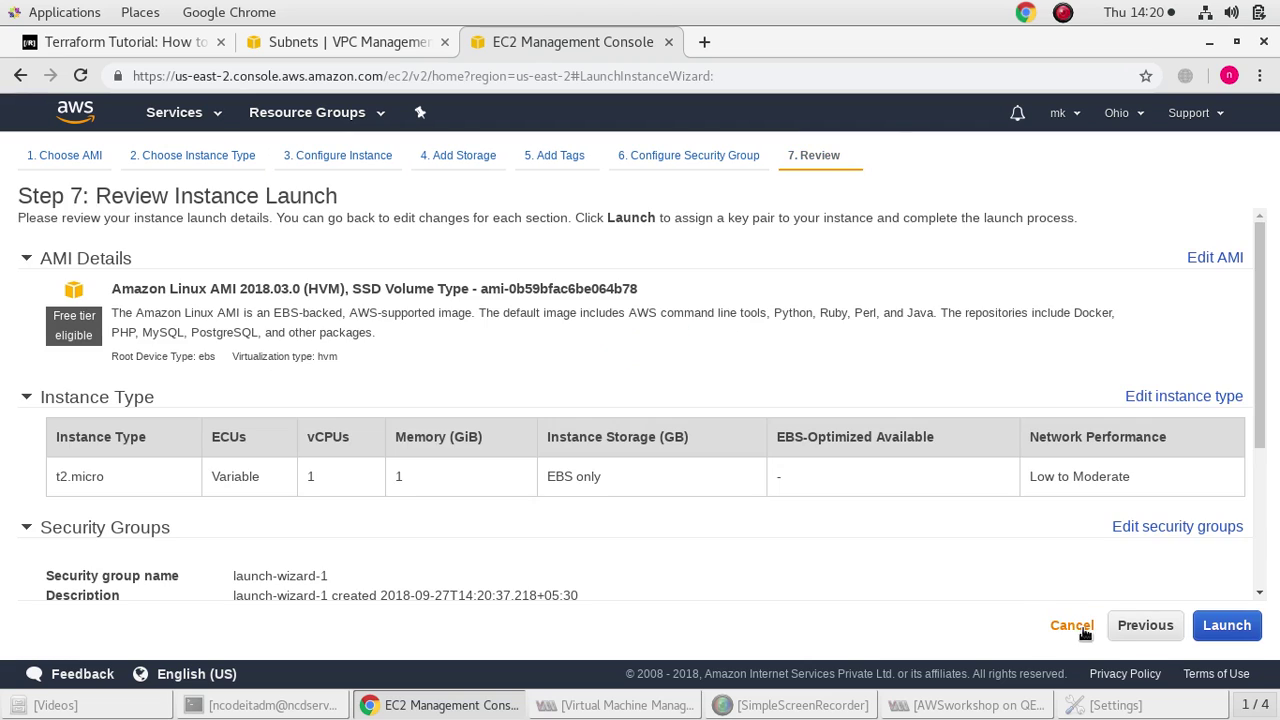
{"action": "left_click", "coordinate": [1230, 630]}
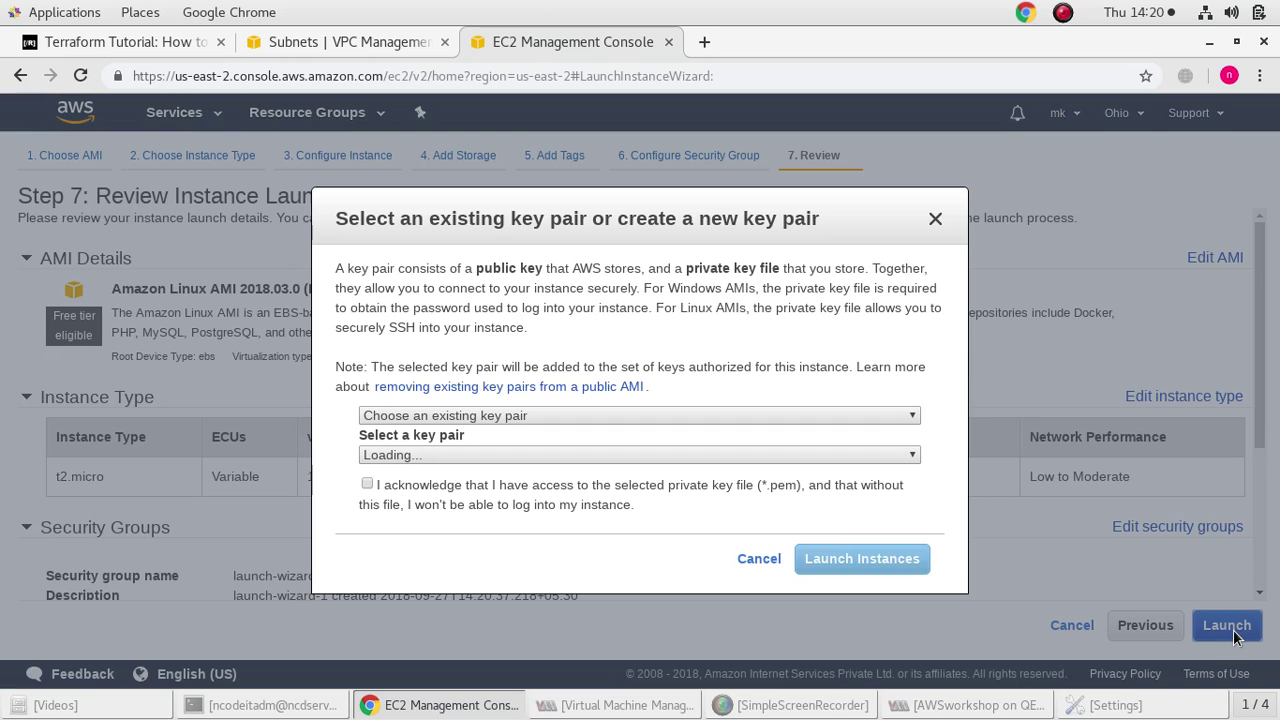
{"action": "left_click", "coordinate": [618, 418]}
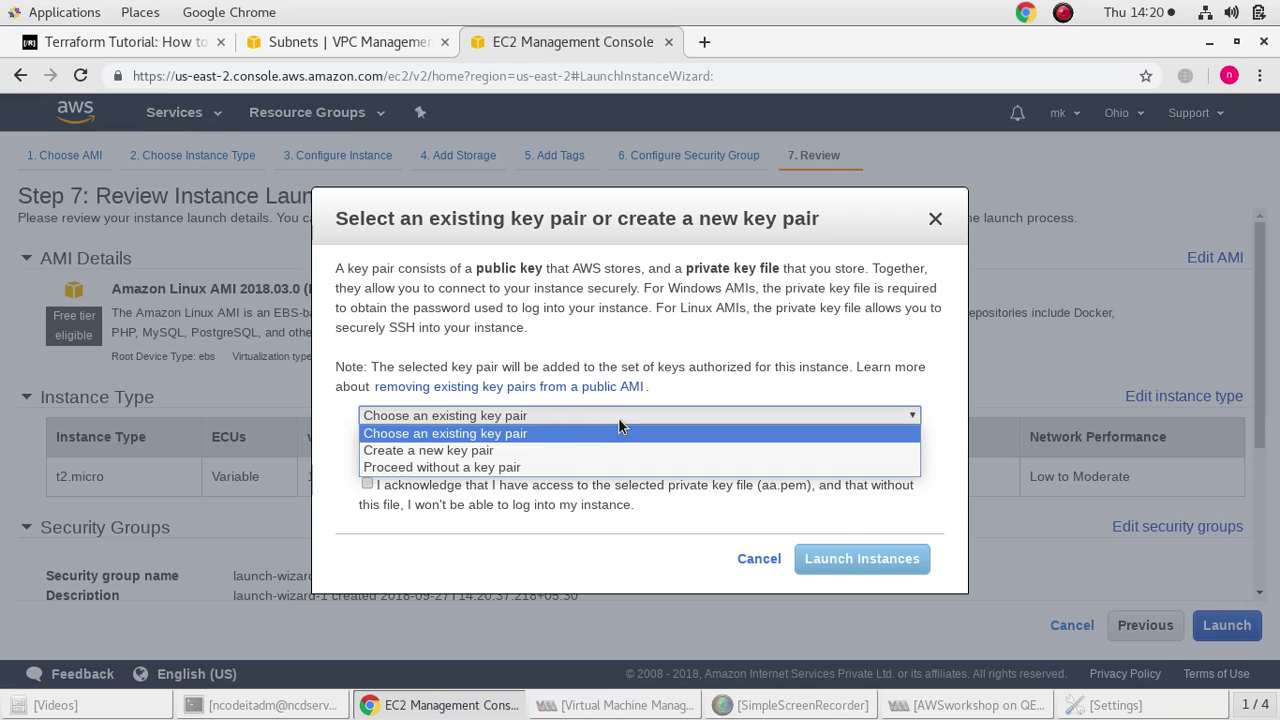
{"action": "left_click", "coordinate": [574, 450]}
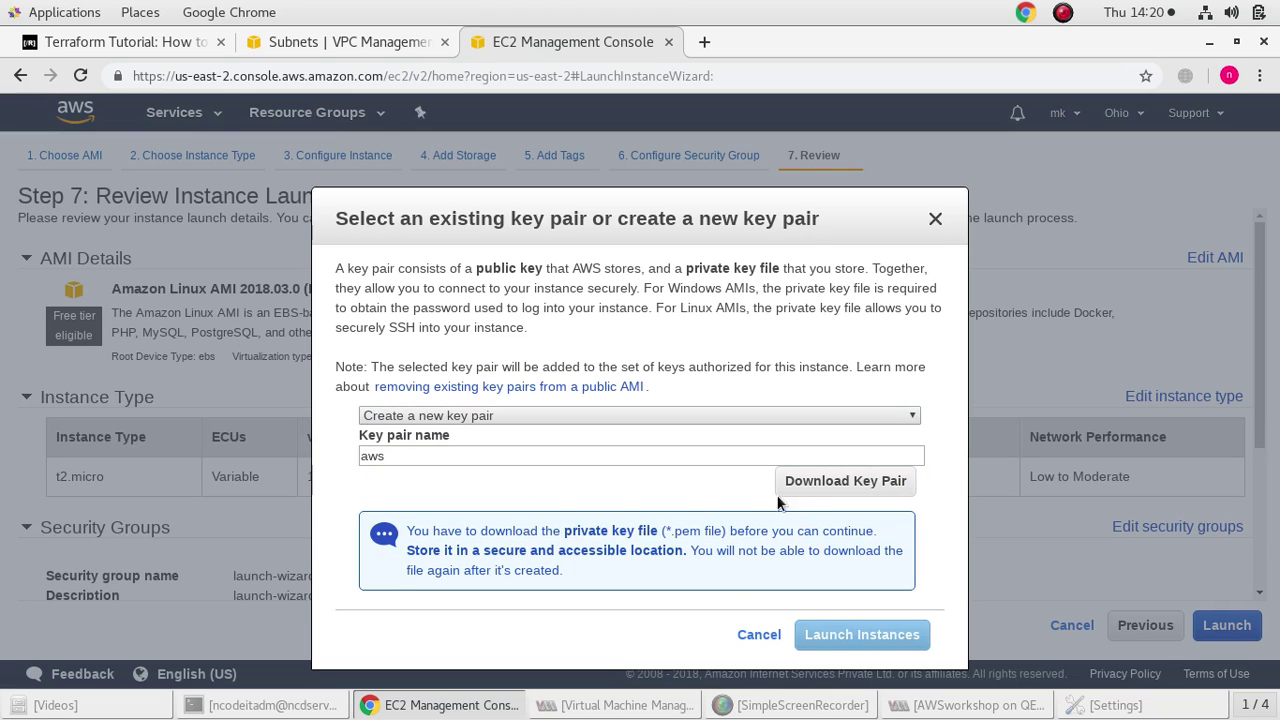
{"action": "left_click", "coordinate": [814, 490]}
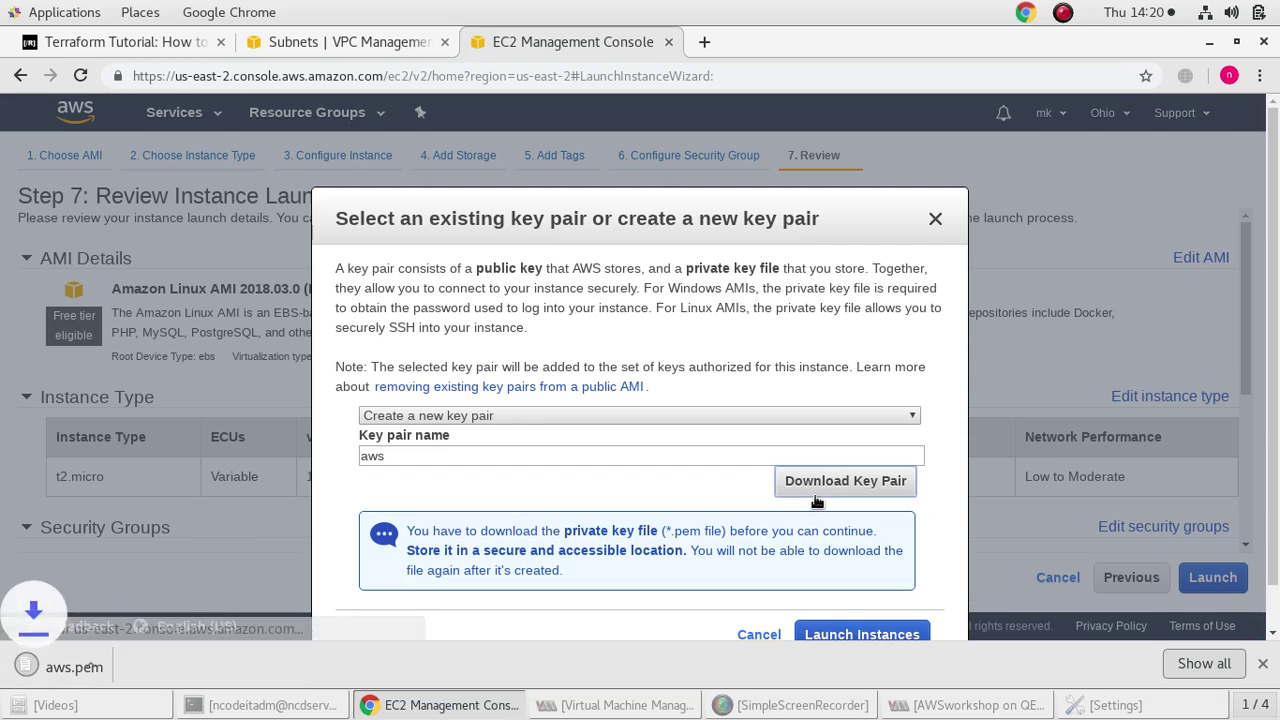
{"action": "left_click", "coordinate": [842, 630]}
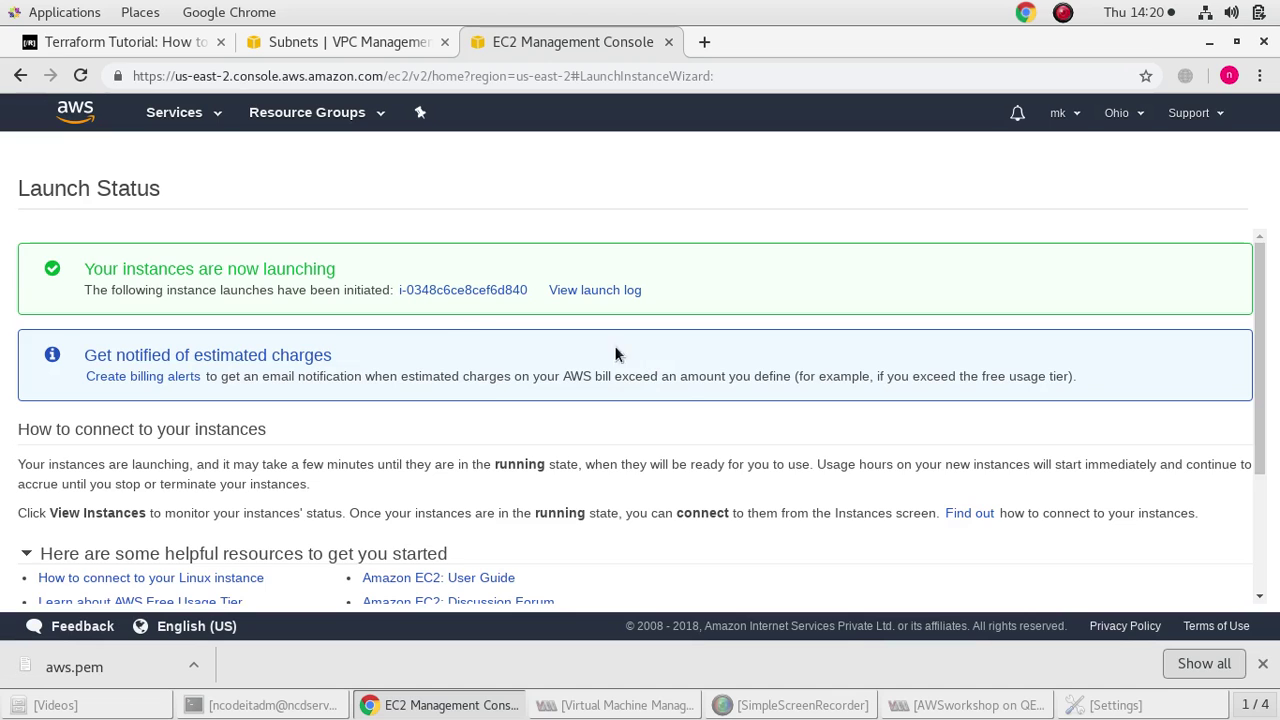
Name the new pending instance pubinst1
{"action": "scroll", "coordinate": [1146, 510], "scroll_direction": "down", "scroll_amount": 4}
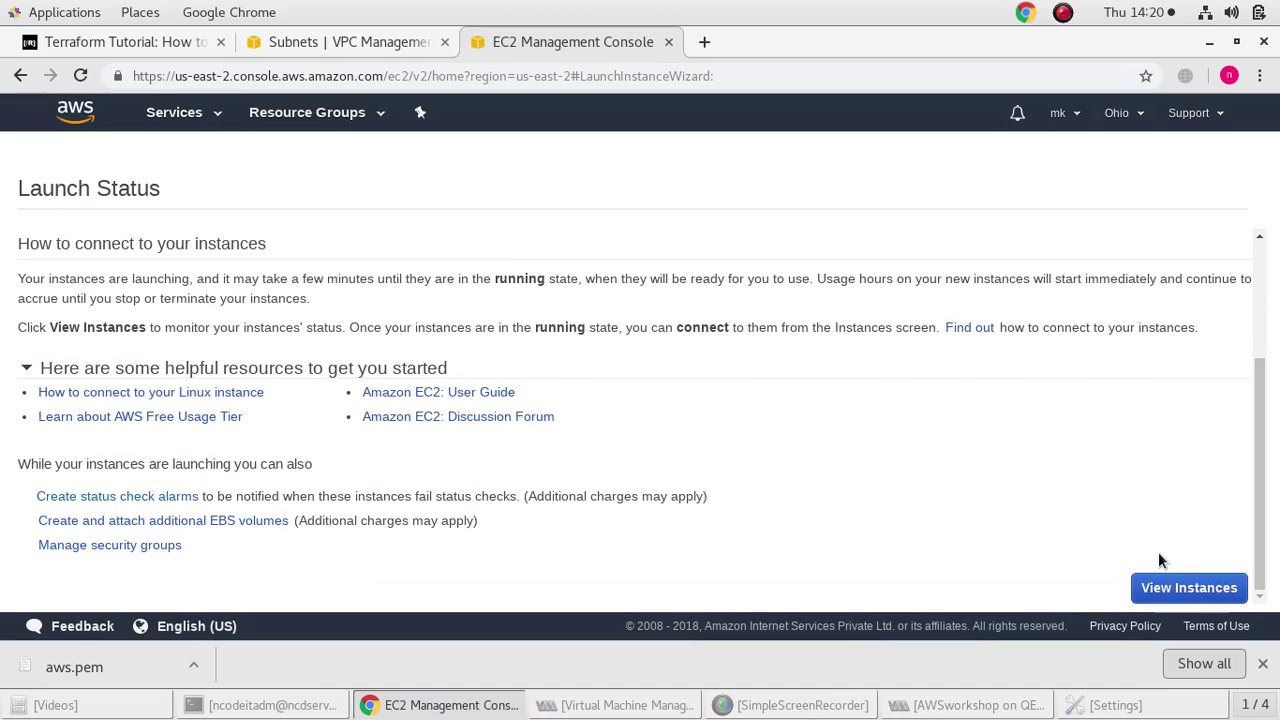
{"action": "left_click", "coordinate": [1168, 586]}
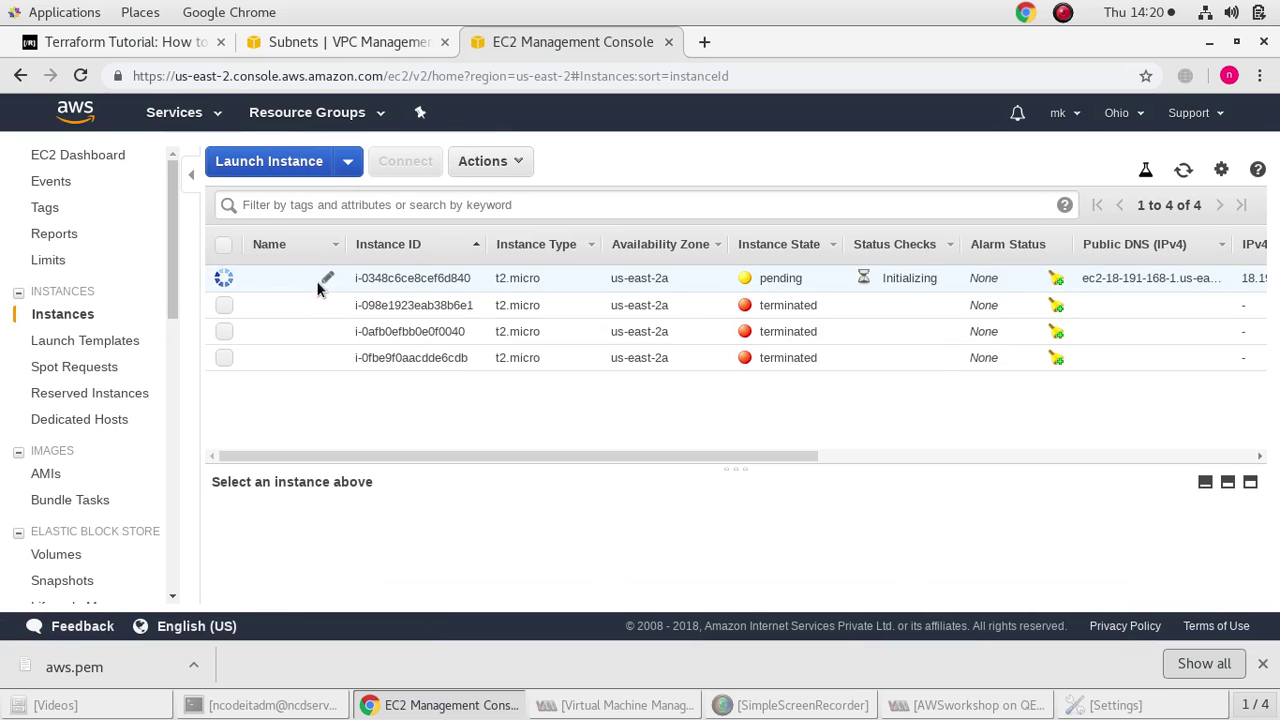
{"action": "left_click", "coordinate": [324, 282]}
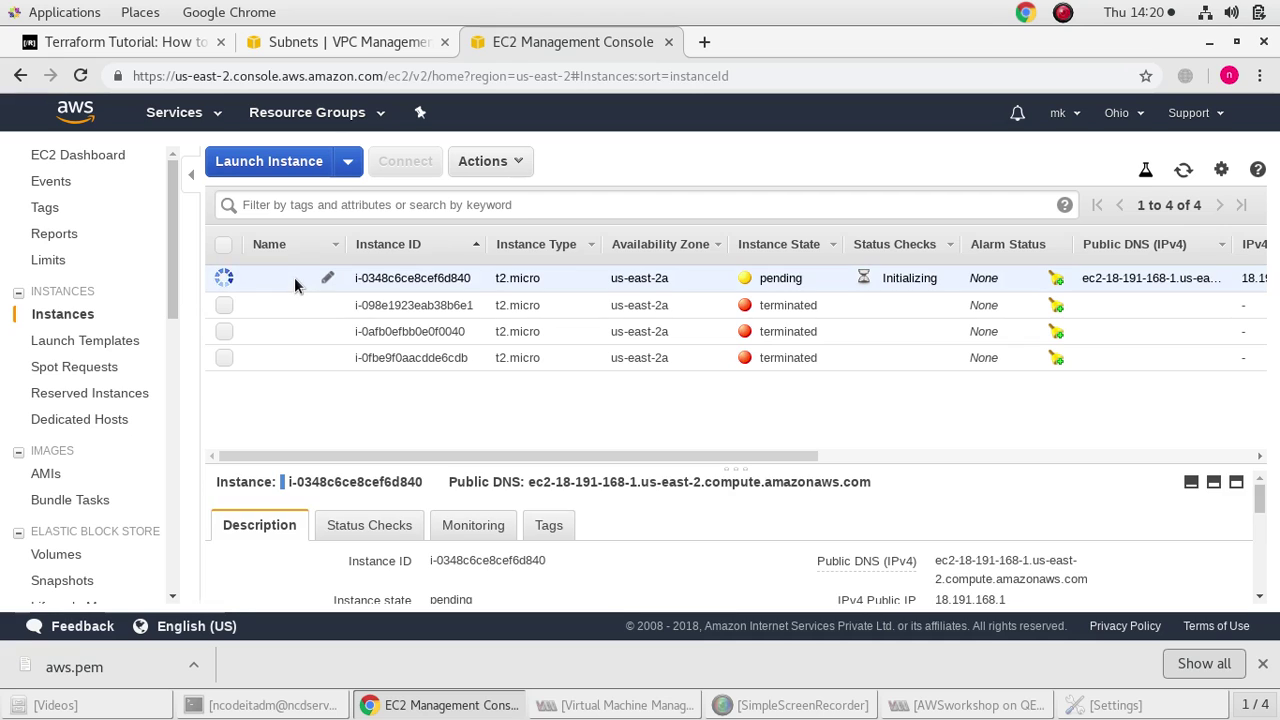
{"action": "left_click", "coordinate": [325, 280]}
{"action": "type", "text": "p"}
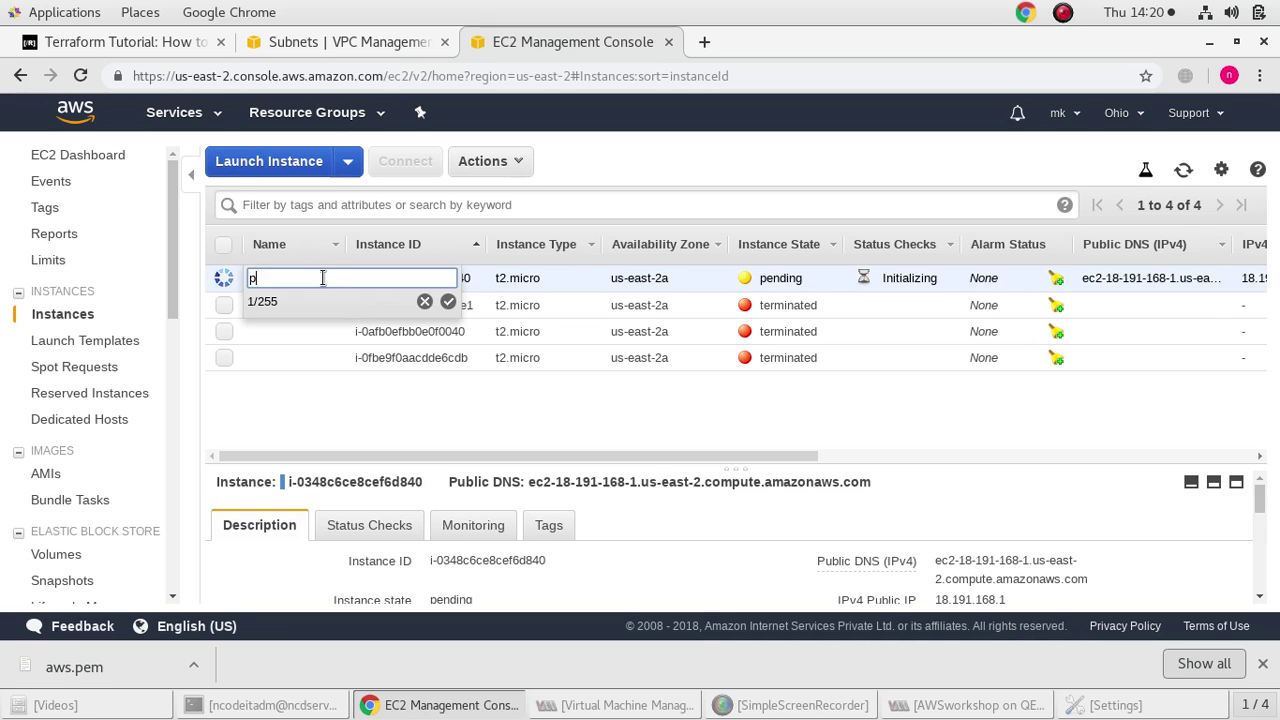
{"action": "type", "text": "ubin"}
{"action": "left_click", "coordinate": [448, 301]}
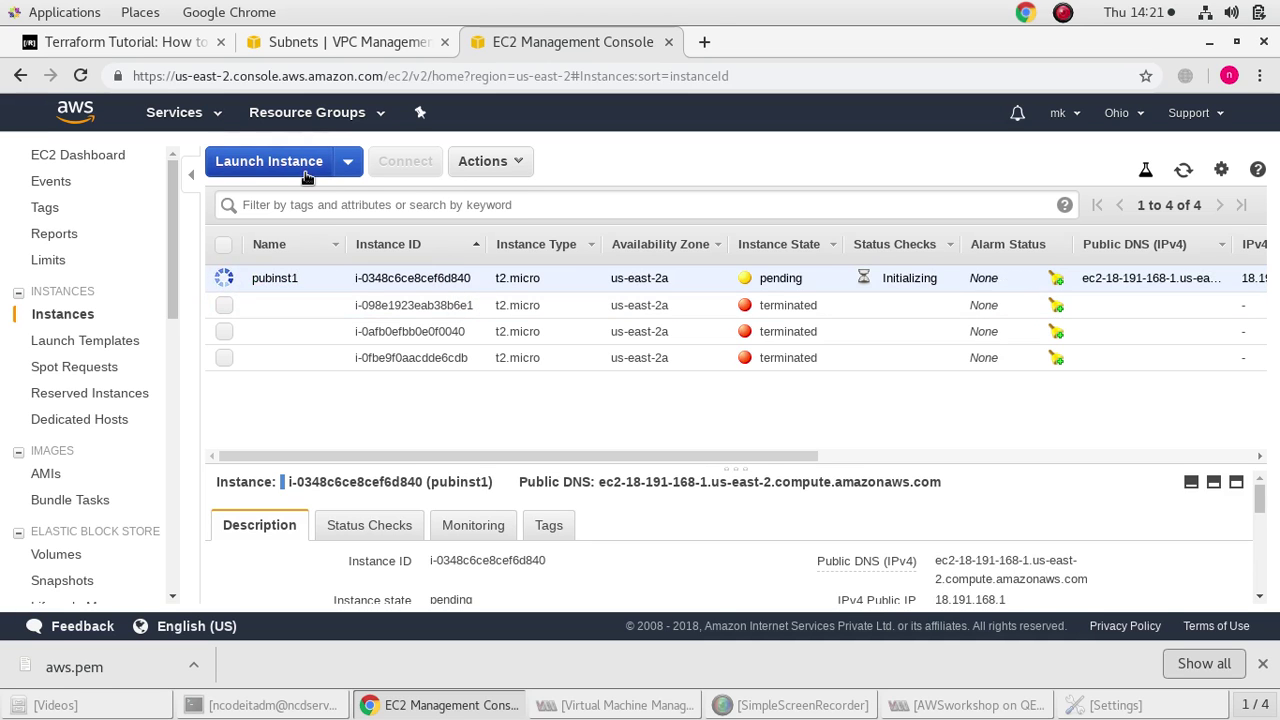
{"action": "left_click", "coordinate": [300, 166]}
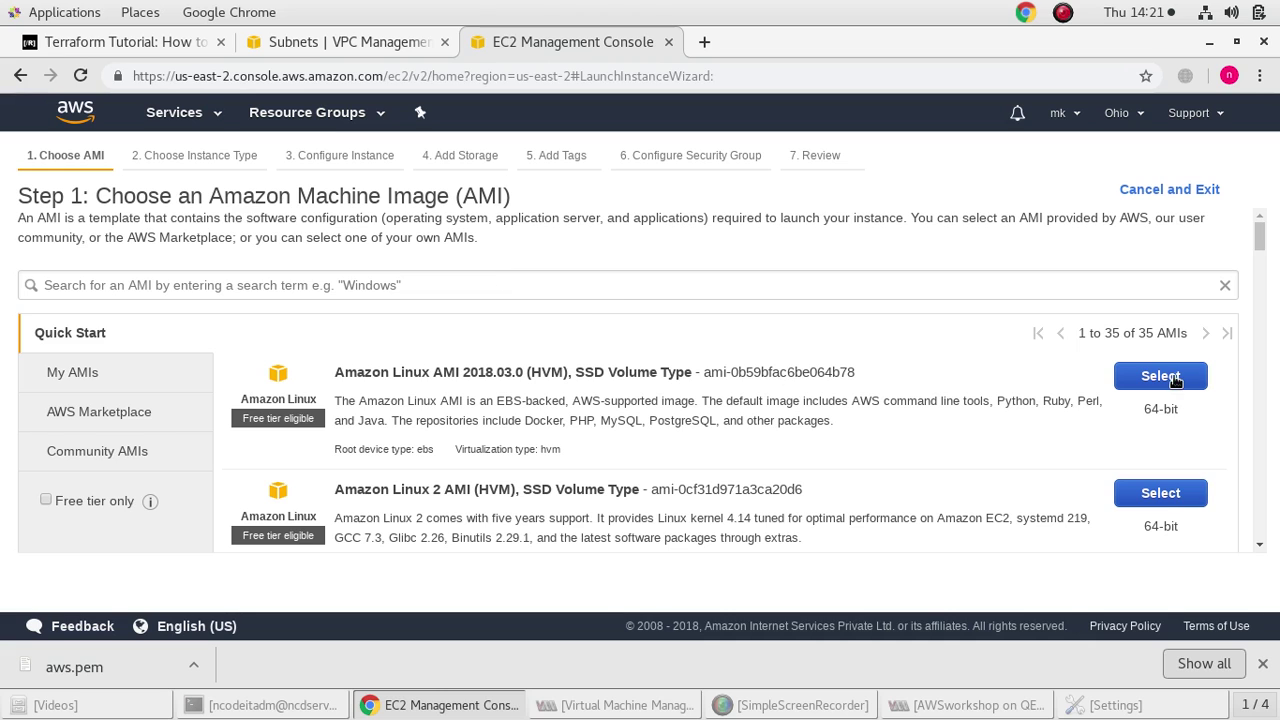
Set up an Amazon Linux instance in VPC A's private subnet pvtsn1 with public IP disabled
{"action": "left_click", "coordinate": [1170, 377]}
{"action": "left_click", "coordinate": [1140, 577]}
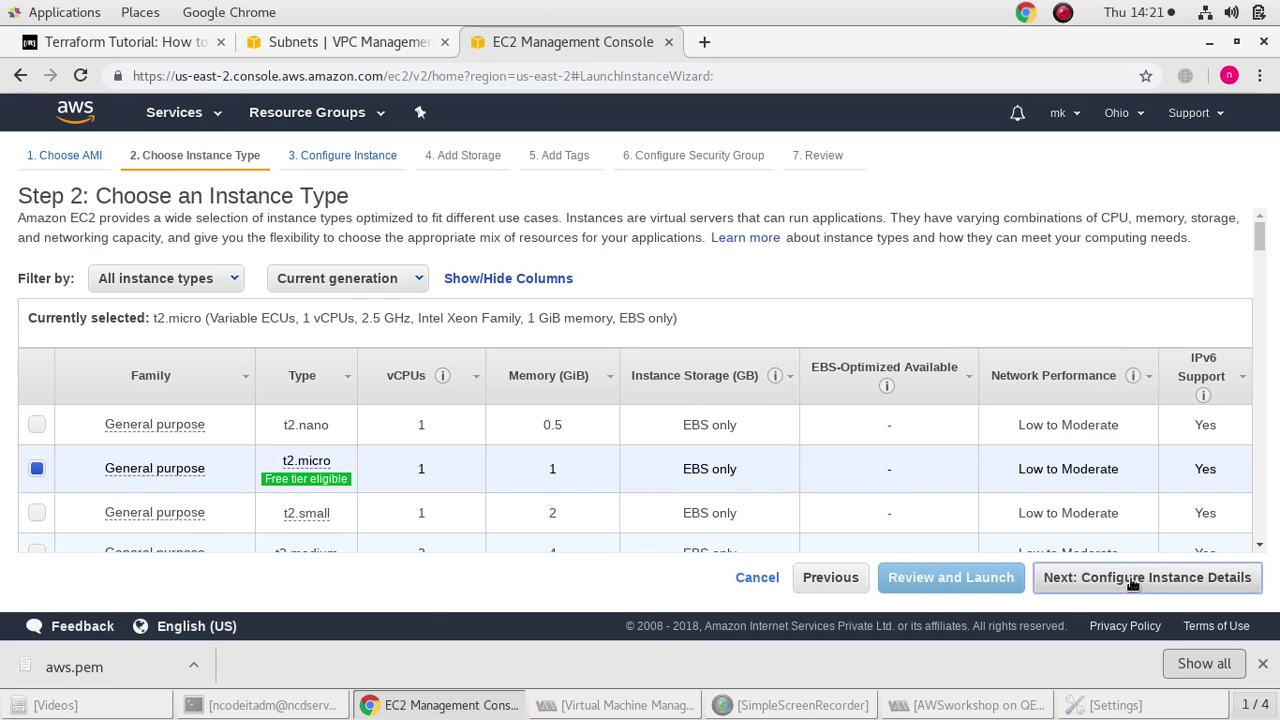
{"action": "key", "text": "ctrl+a"}
{"action": "left_click", "coordinate": [387, 278]}
{"action": "left_click", "coordinate": [491, 360]}
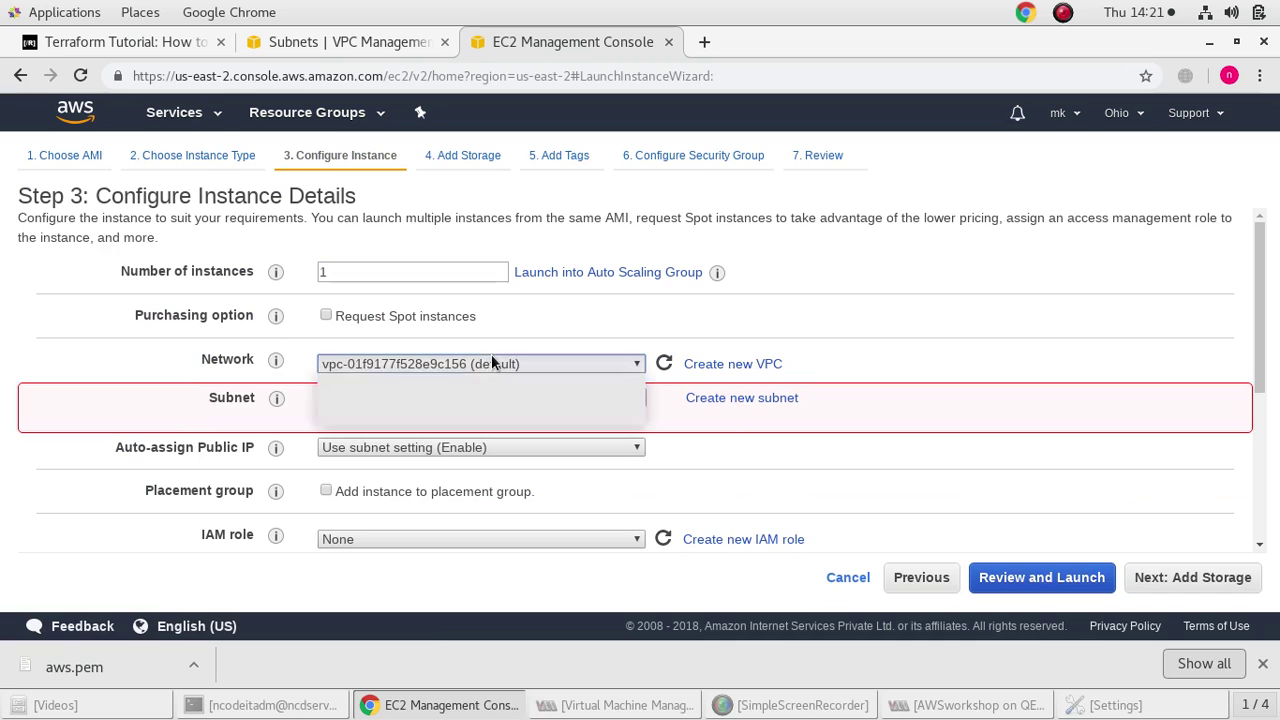
{"action": "left_click", "coordinate": [507, 386]}
{"action": "left_click", "coordinate": [510, 403]}
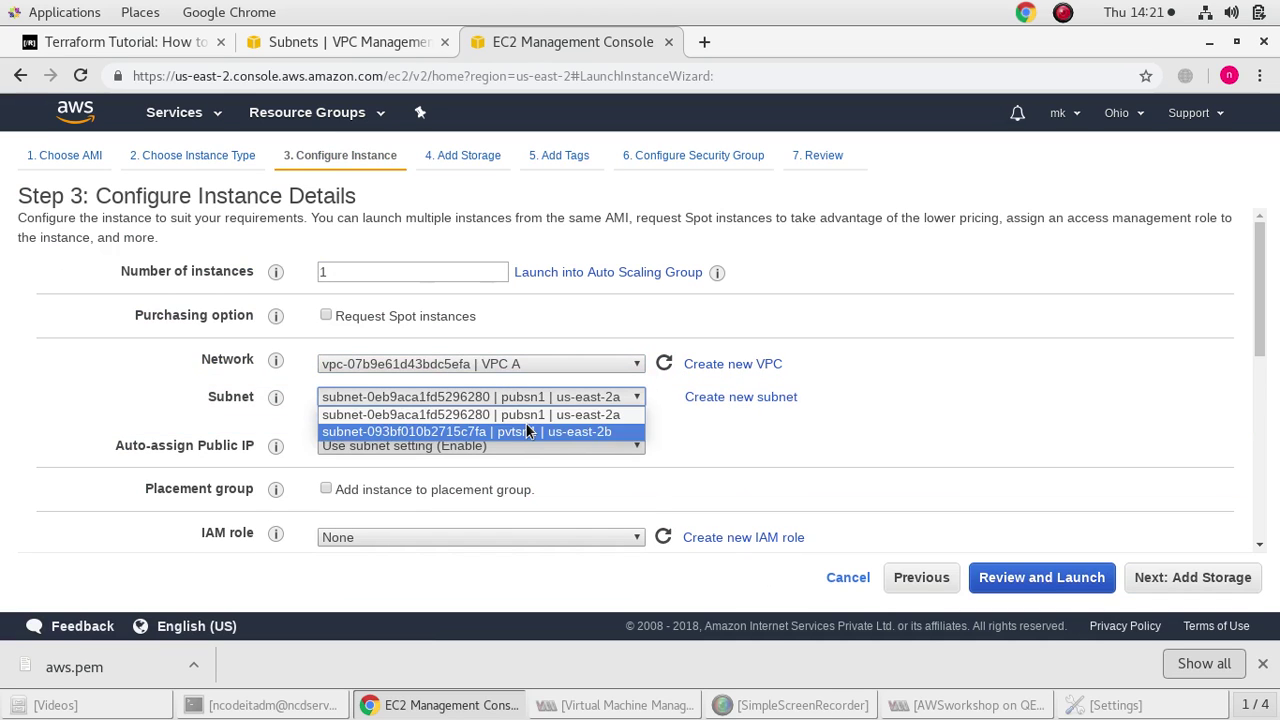
{"action": "left_click", "coordinate": [526, 424]}
{"action": "left_click", "coordinate": [490, 445]}
{"action": "left_click", "coordinate": [493, 497]}
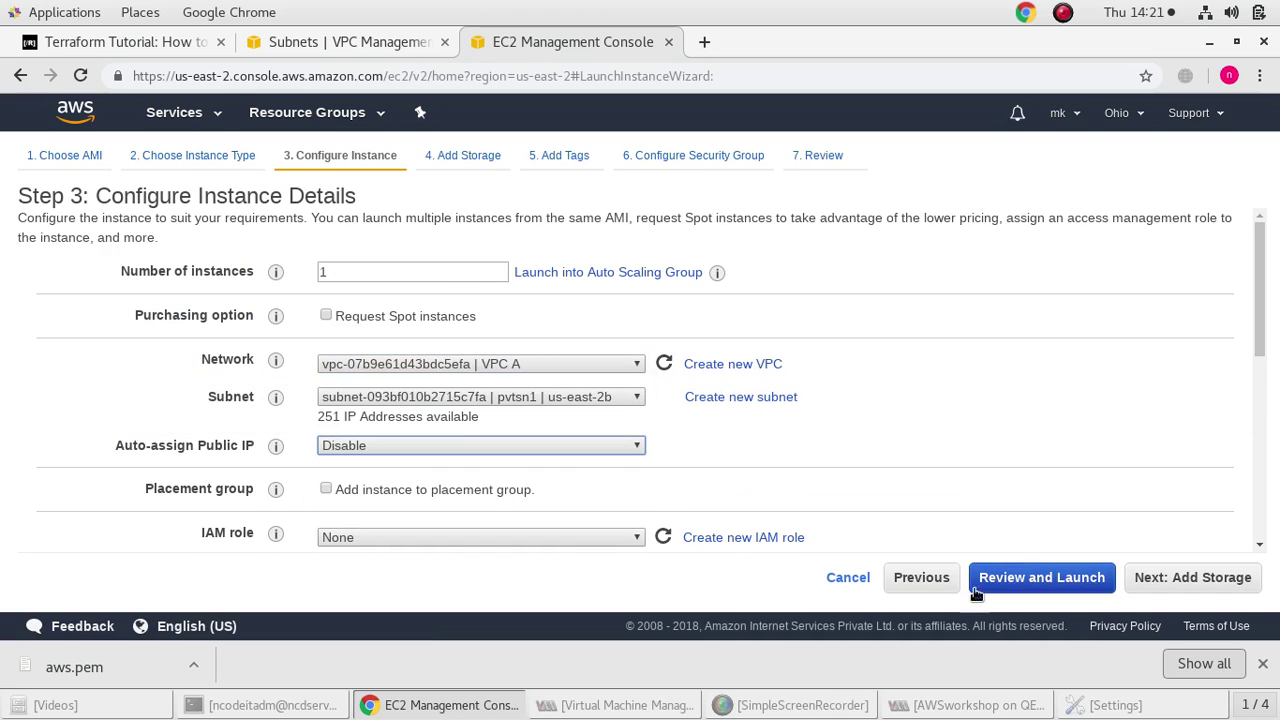
Review and launch the private instance using the existing aws key pair
{"action": "left_click", "coordinate": [1024, 572]}
{"action": "left_click", "coordinate": [1200, 577]}
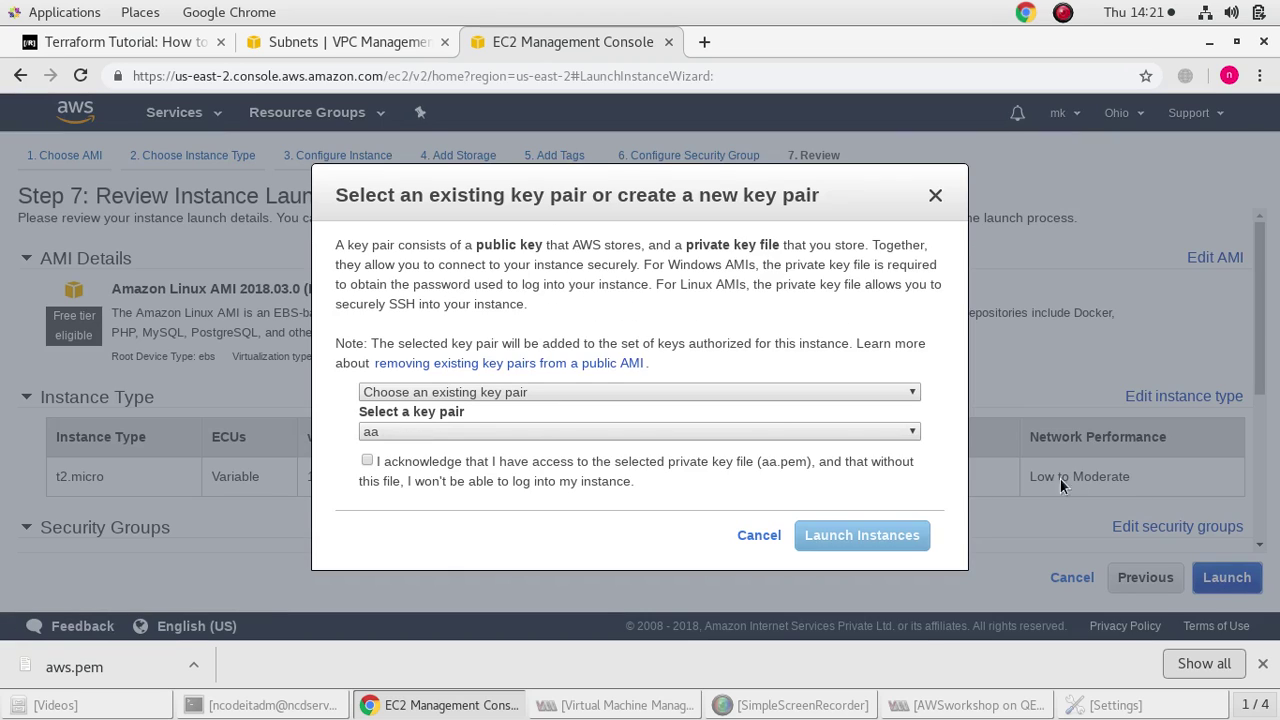
{"action": "left_click", "coordinate": [534, 431]}
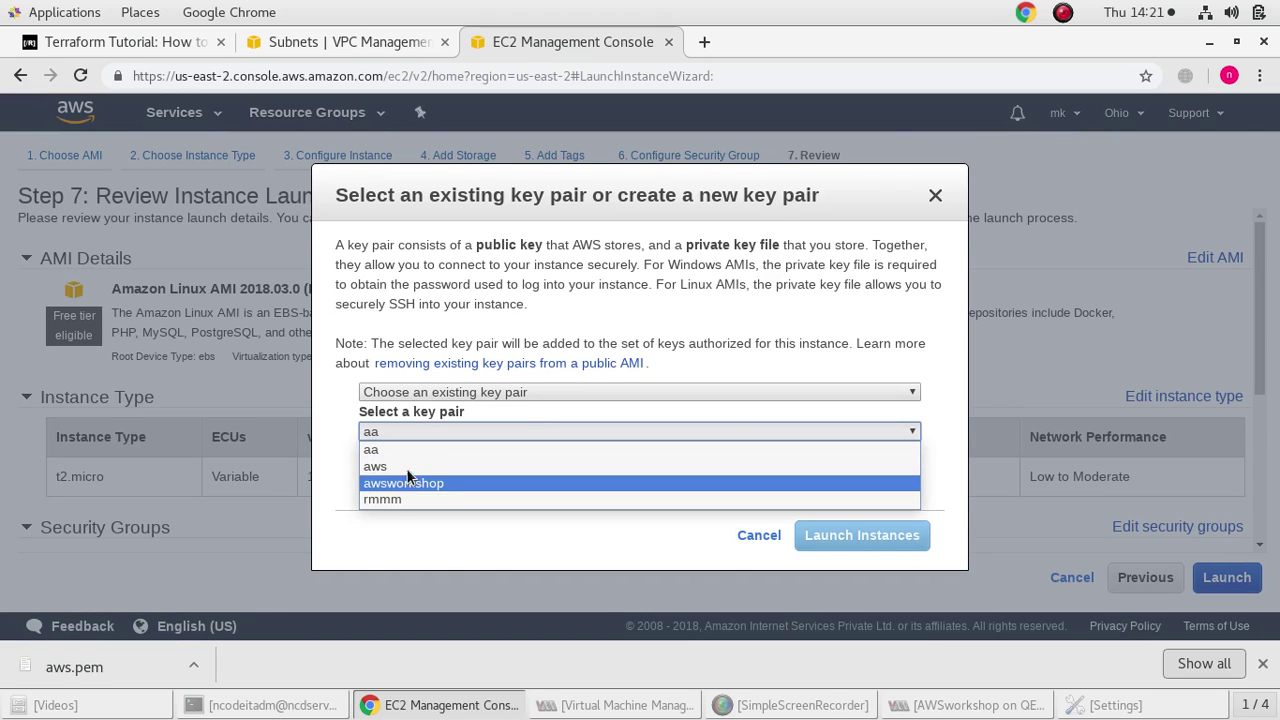
{"action": "left_click", "coordinate": [402, 463]}
{"action": "left_click", "coordinate": [367, 461]}
{"action": "left_click", "coordinate": [846, 535]}
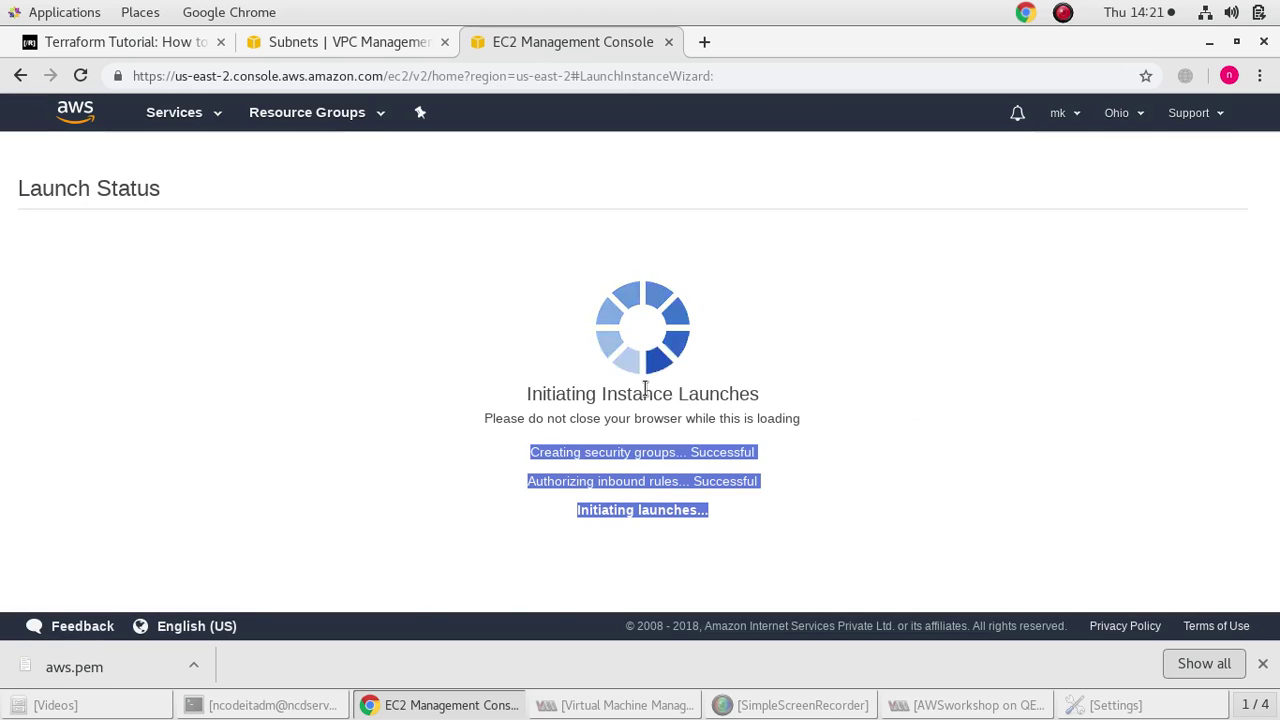
Name the new private instance pvtinst1
{"action": "scroll", "coordinate": [750, 420], "scroll_direction": "down", "scroll_amount": 3}
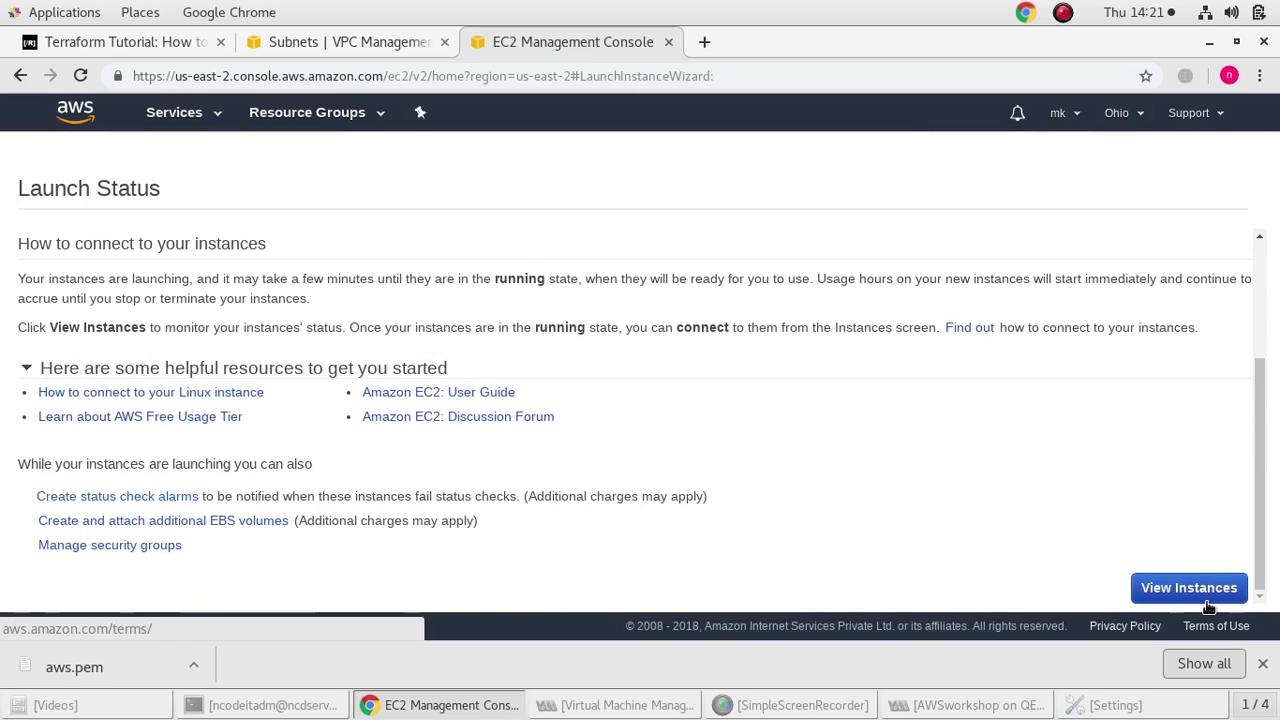
{"action": "left_click", "coordinate": [1188, 586]}
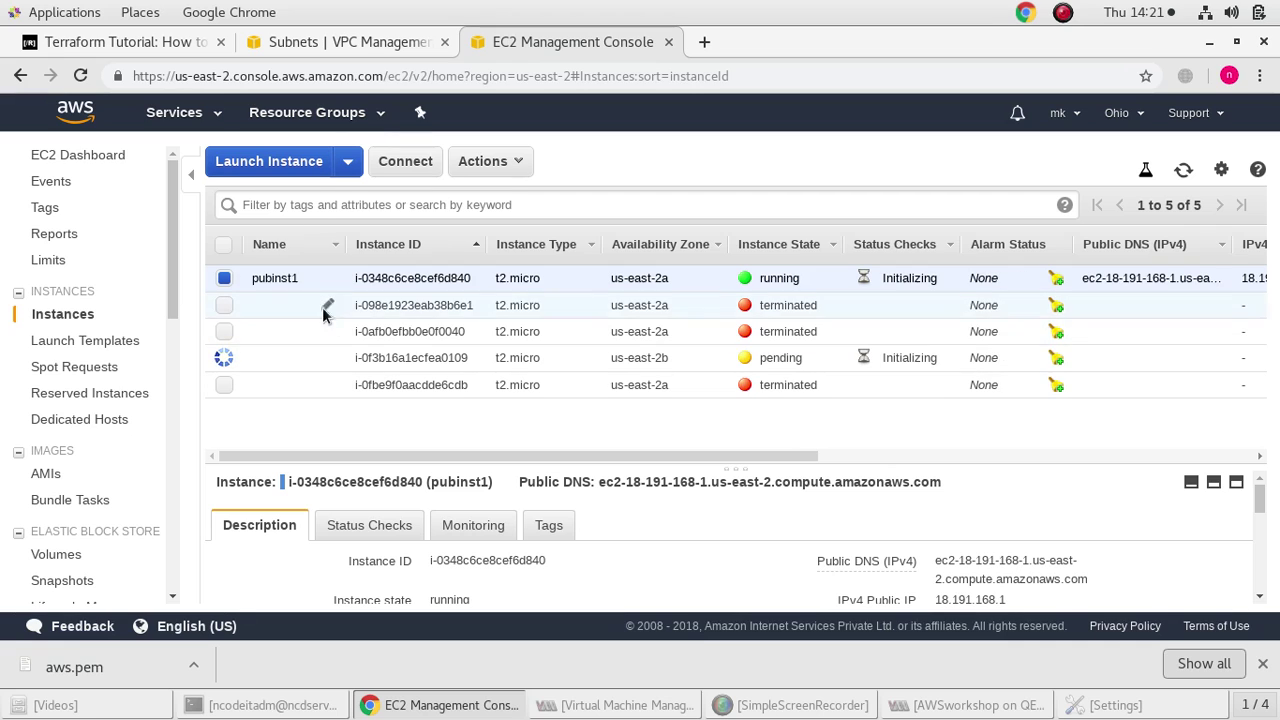
{"action": "left_click", "coordinate": [326, 356]}
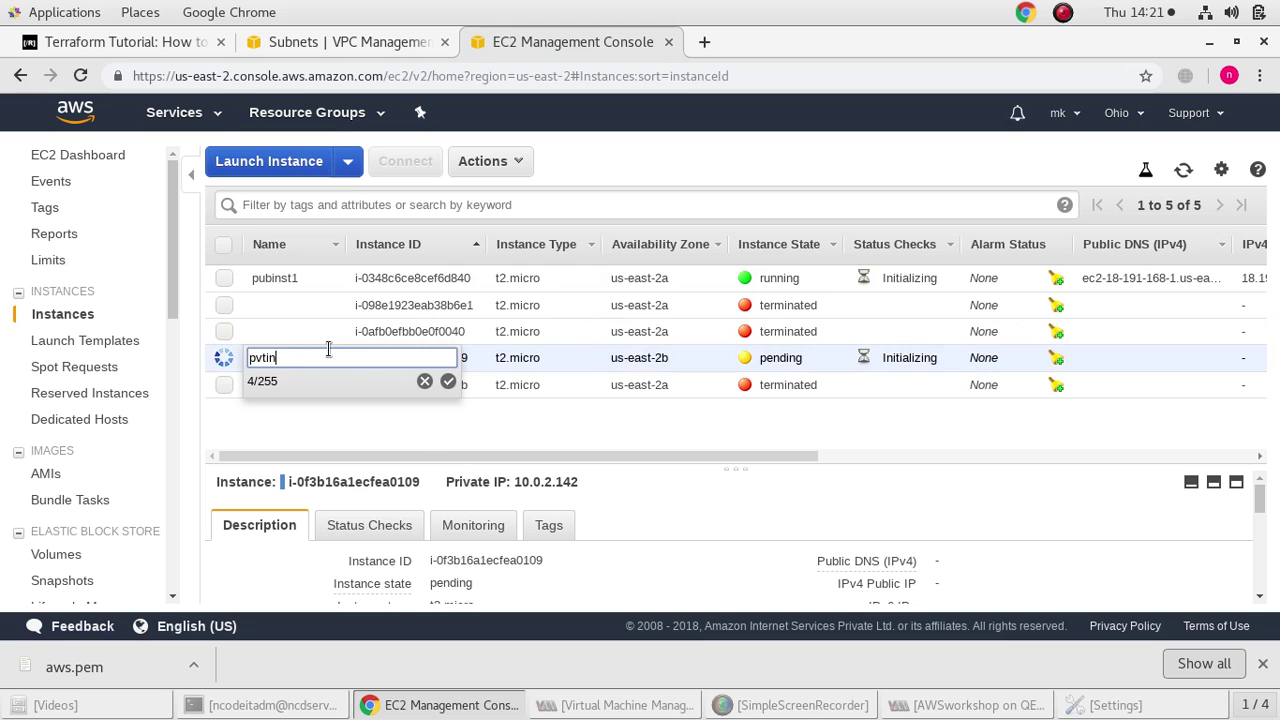
{"action": "left_click", "coordinate": [448, 381]}
Set up another Amazon Linux instance in VPC B's private subnet pvtsn2 with public IP disabled
{"action": "left_click", "coordinate": [293, 164]}
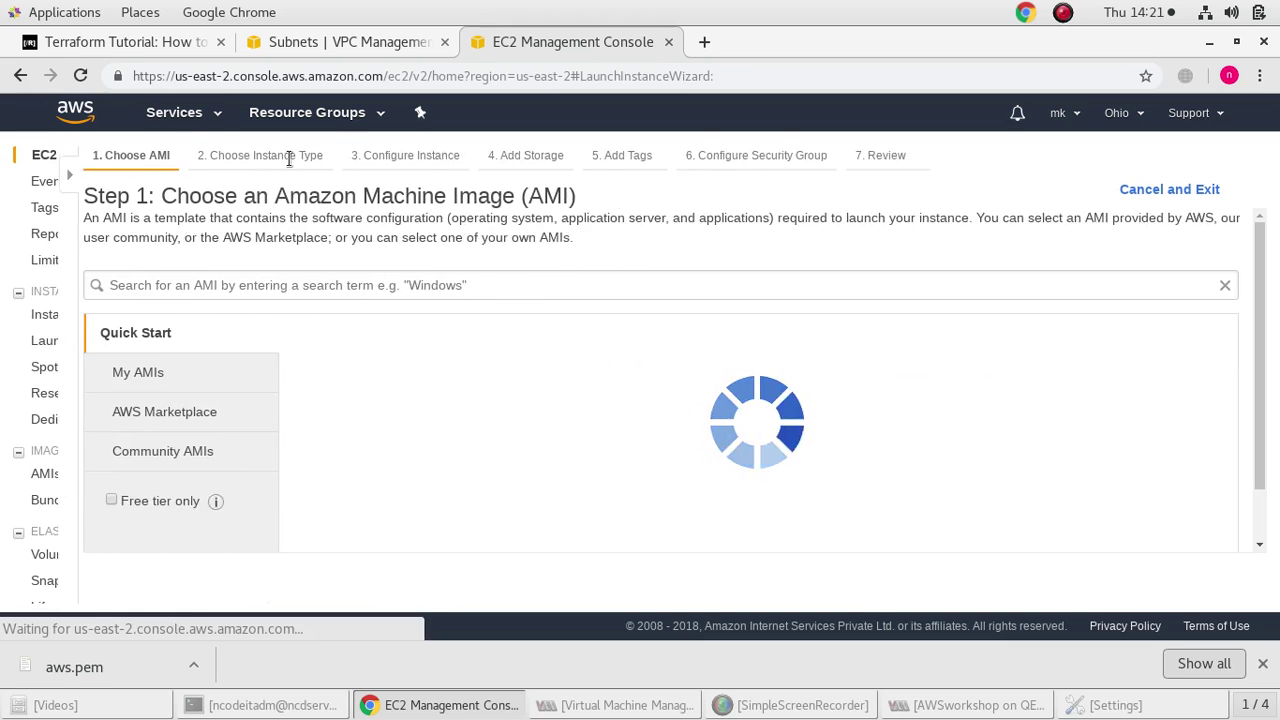
{"action": "left_click", "coordinate": [1186, 375]}
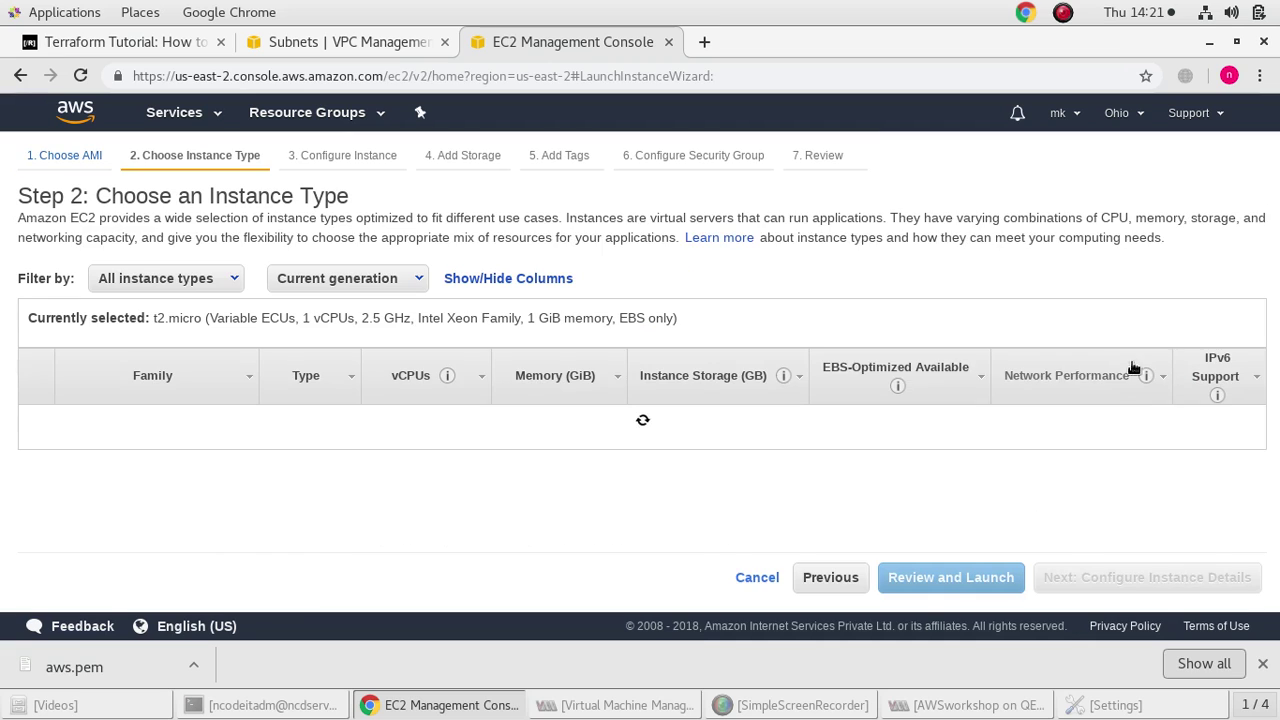
{"action": "left_click", "coordinate": [1085, 580]}
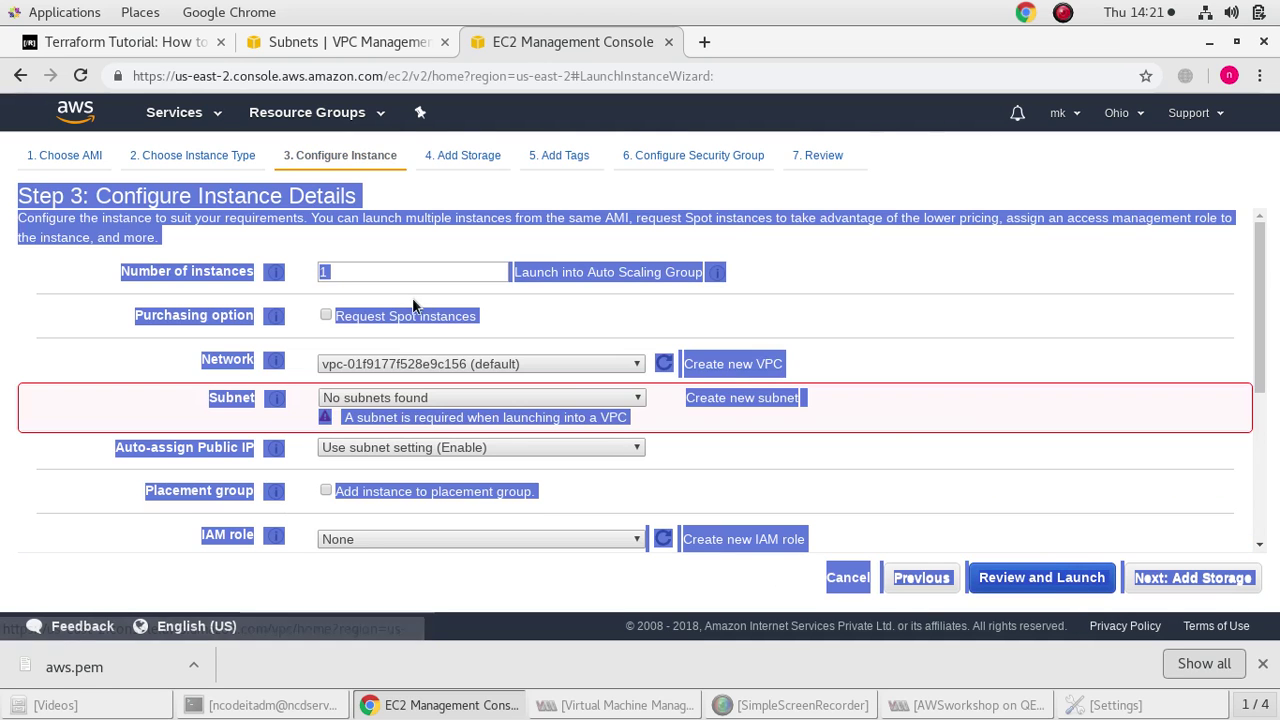
{"action": "left_click", "coordinate": [482, 362]}
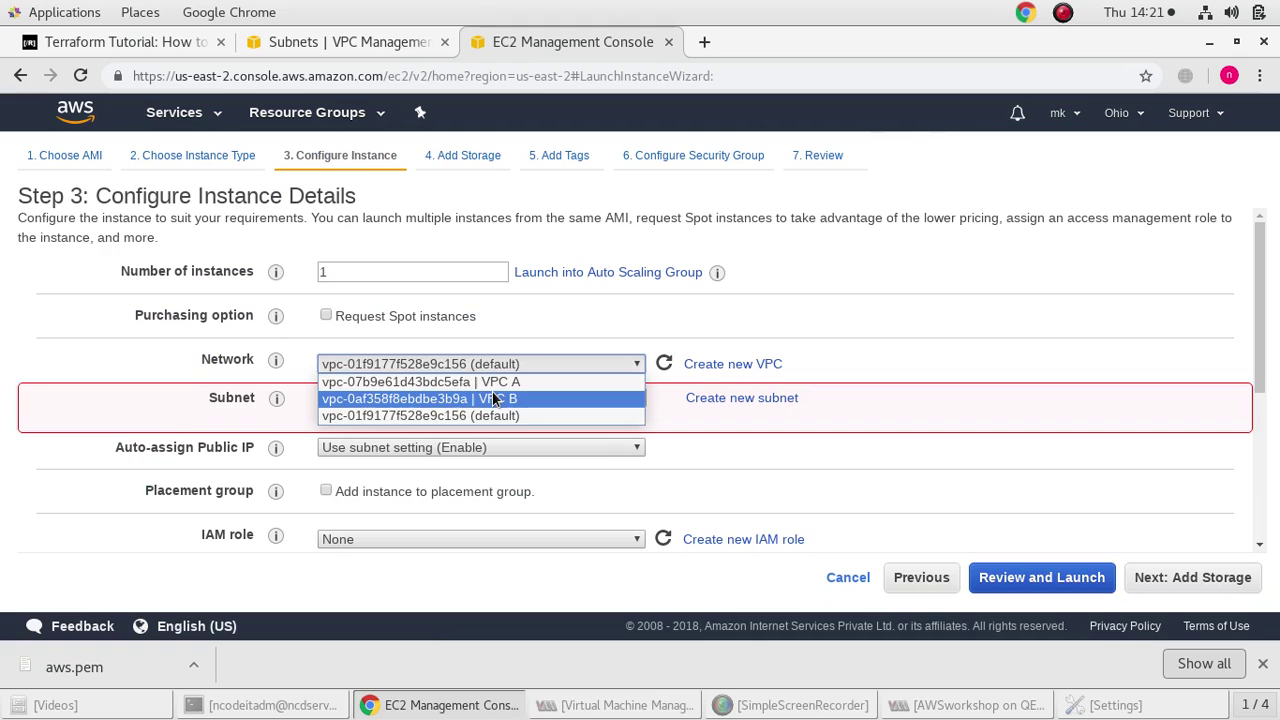
{"action": "left_click", "coordinate": [492, 397]}
{"action": "left_click", "coordinate": [493, 397]}
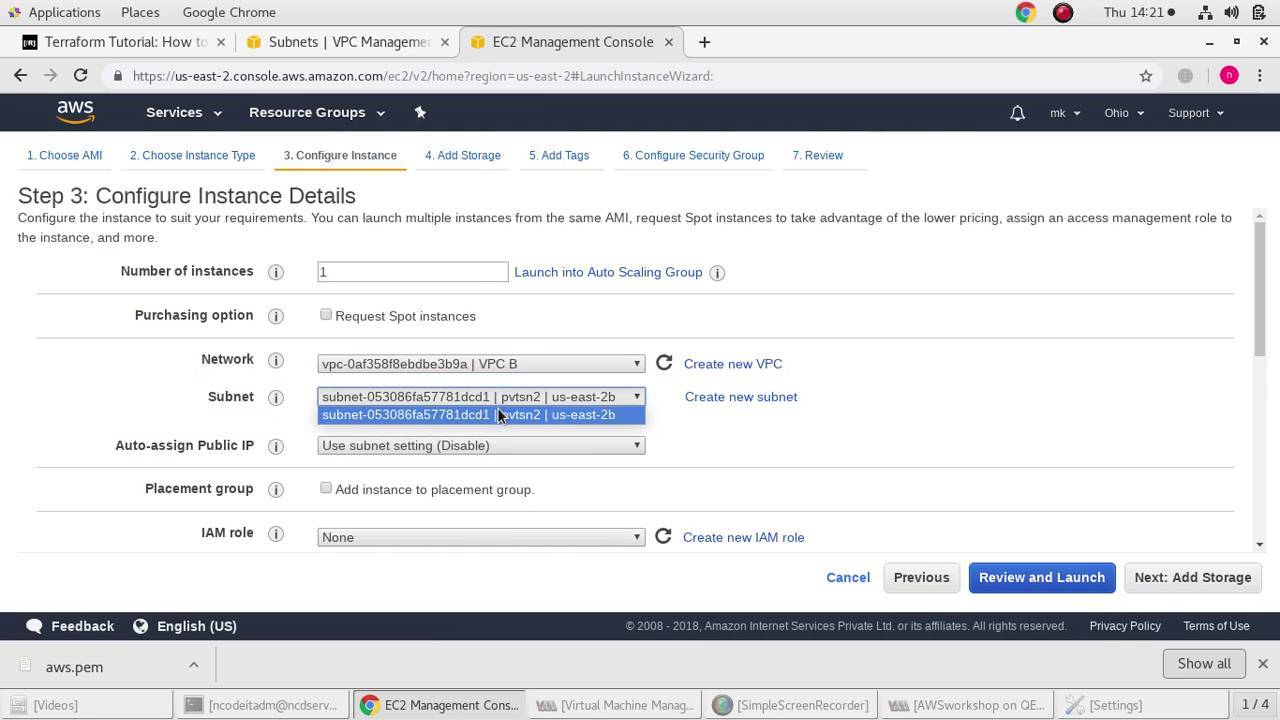
{"action": "left_click", "coordinate": [500, 415]}
{"action": "left_click", "coordinate": [506, 441]}
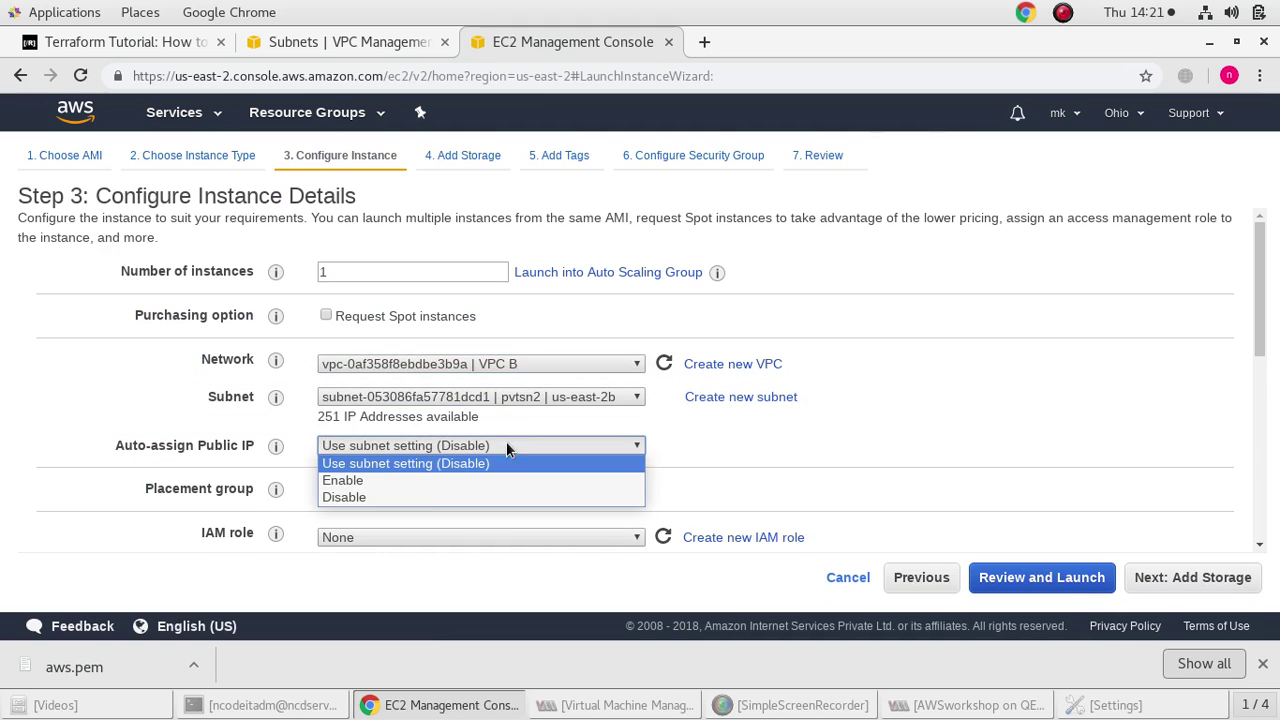
{"action": "left_click", "coordinate": [417, 498]}
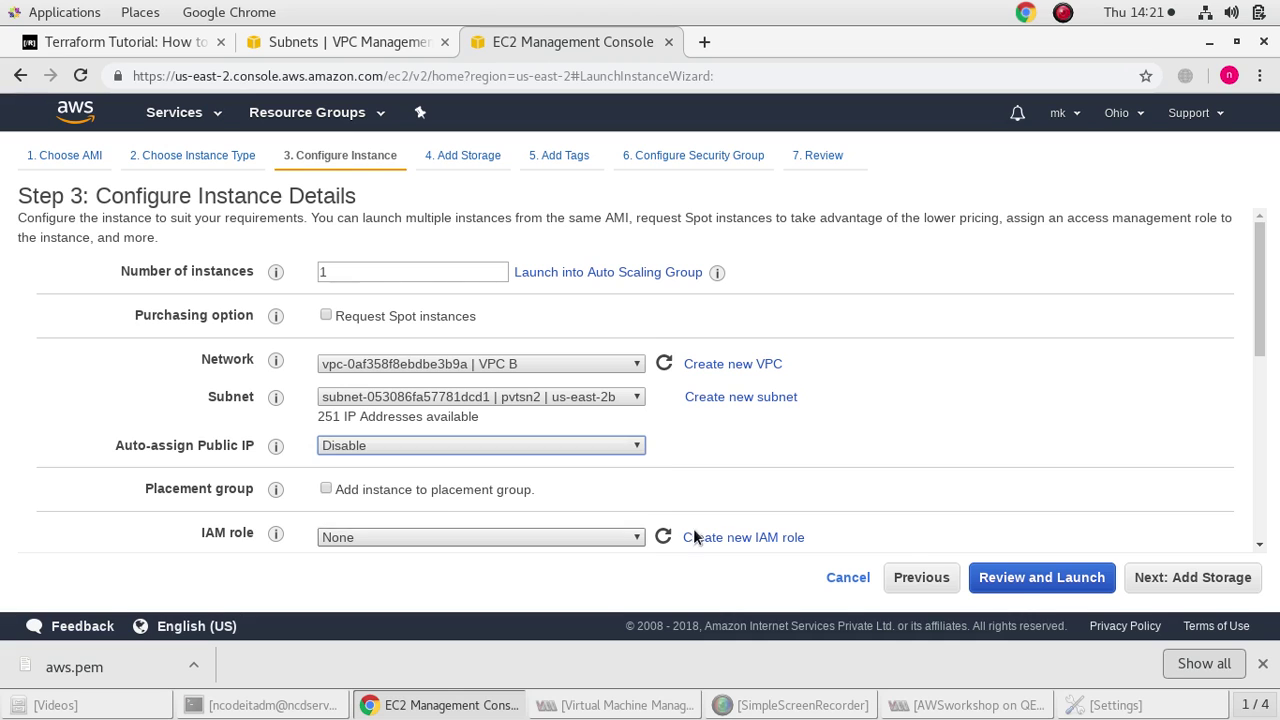
Launch the second private instance with the aws key pair and return to the instances list
{"action": "left_click", "coordinate": [1041, 577]}
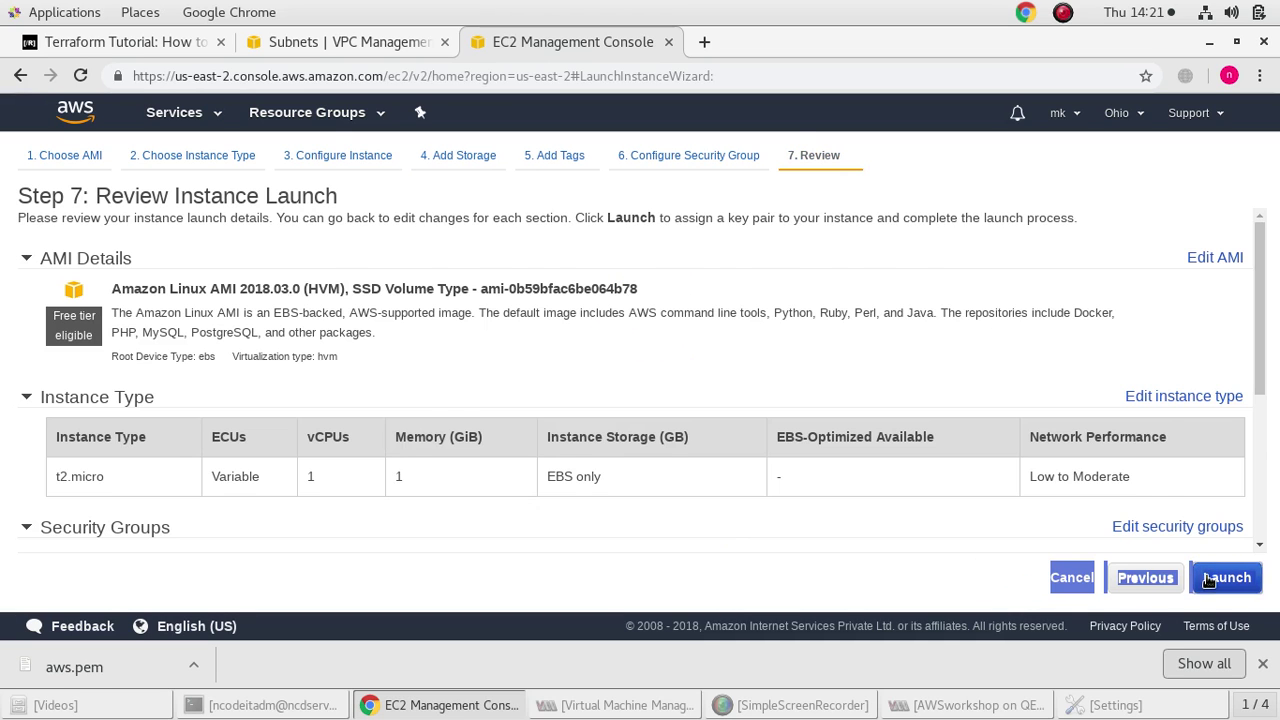
{"action": "left_click", "coordinate": [1208, 580]}
{"action": "left_click", "coordinate": [425, 433]}
{"action": "left_click", "coordinate": [420, 460]}
{"action": "left_click", "coordinate": [385, 460]}
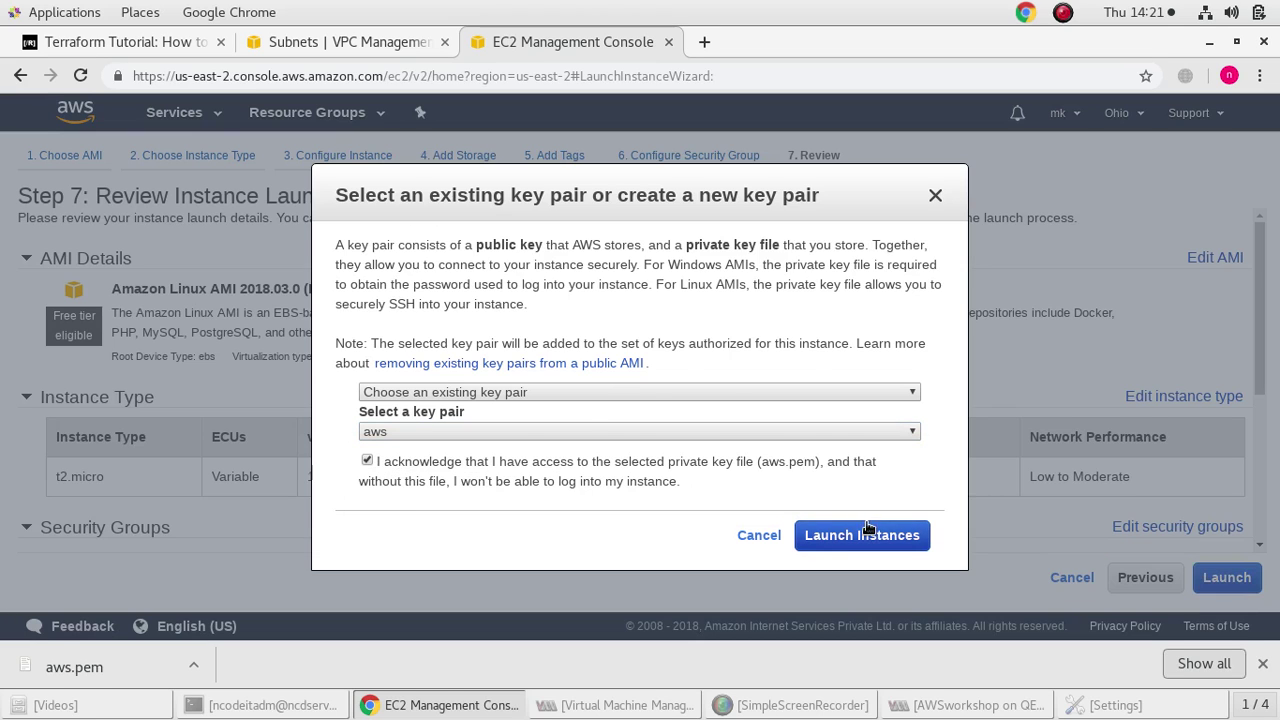
{"action": "left_click", "coordinate": [868, 533]}
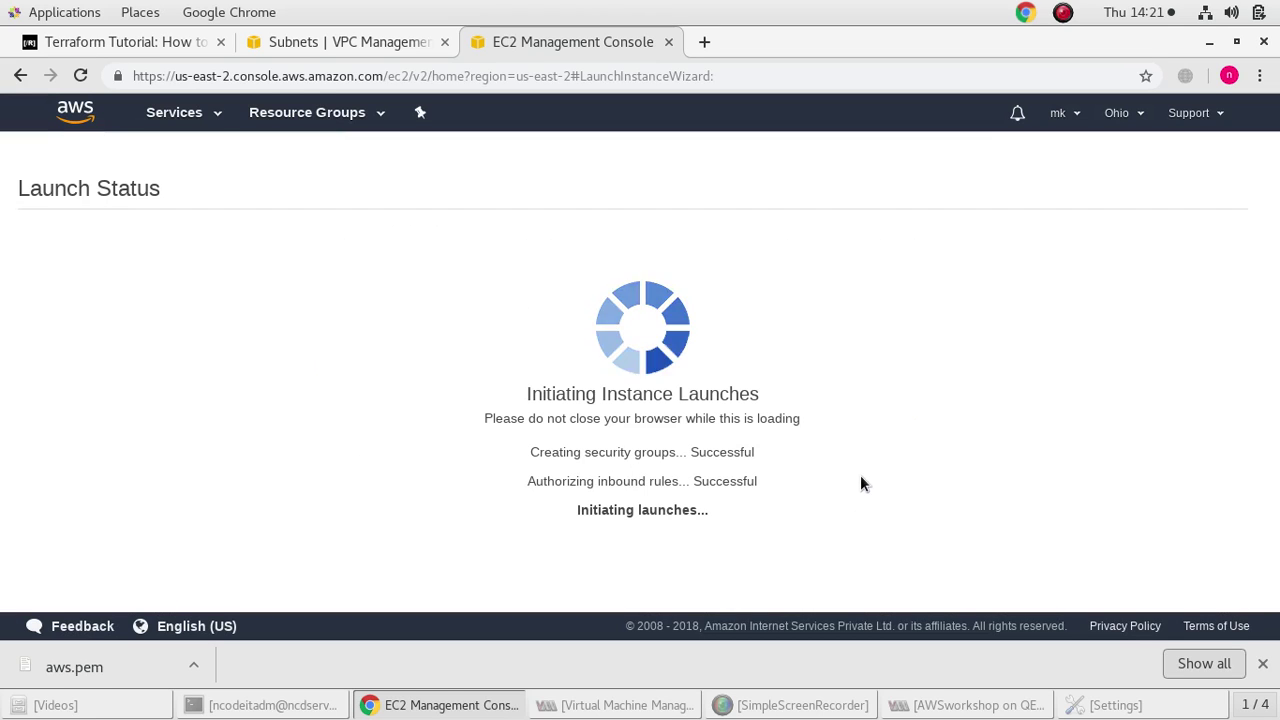
{"action": "scroll", "coordinate": [900, 400], "scroll_direction": "down", "scroll_amount": 4}
{"action": "left_click", "coordinate": [1148, 588]}
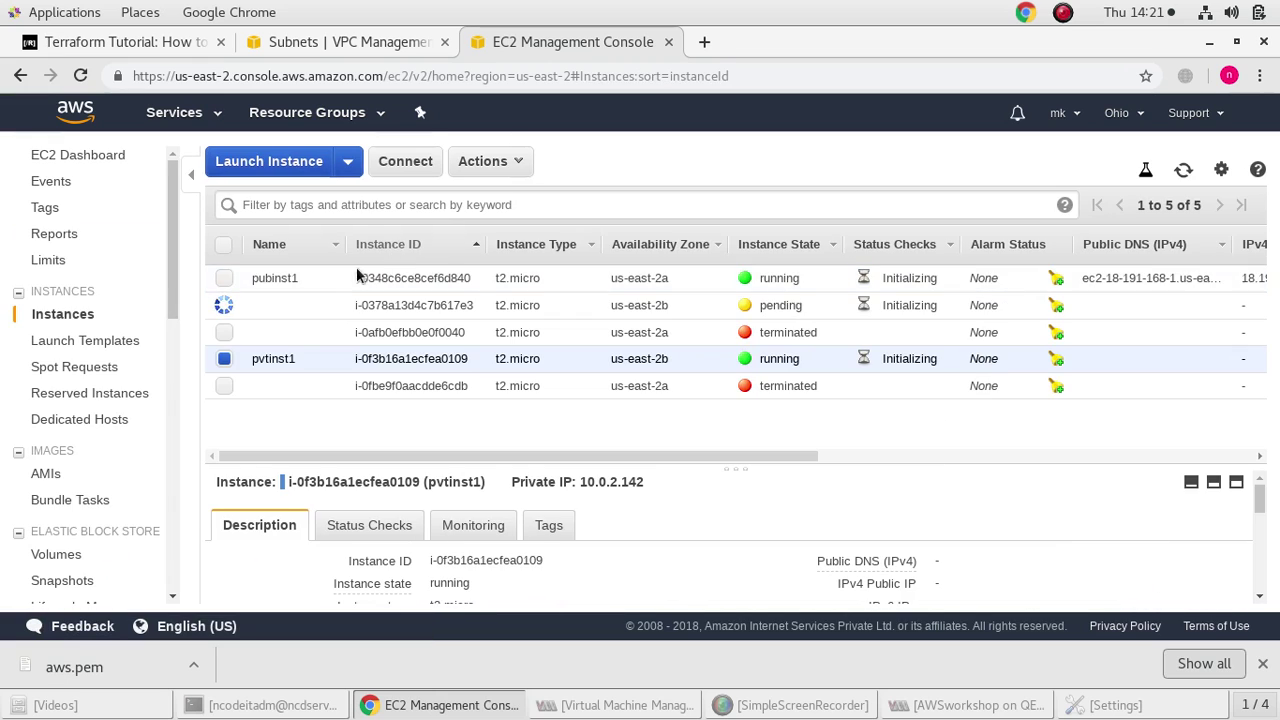
Name the newly launched private instance 'pvtinstn 2'
{"action": "left_click", "coordinate": [328, 305]}
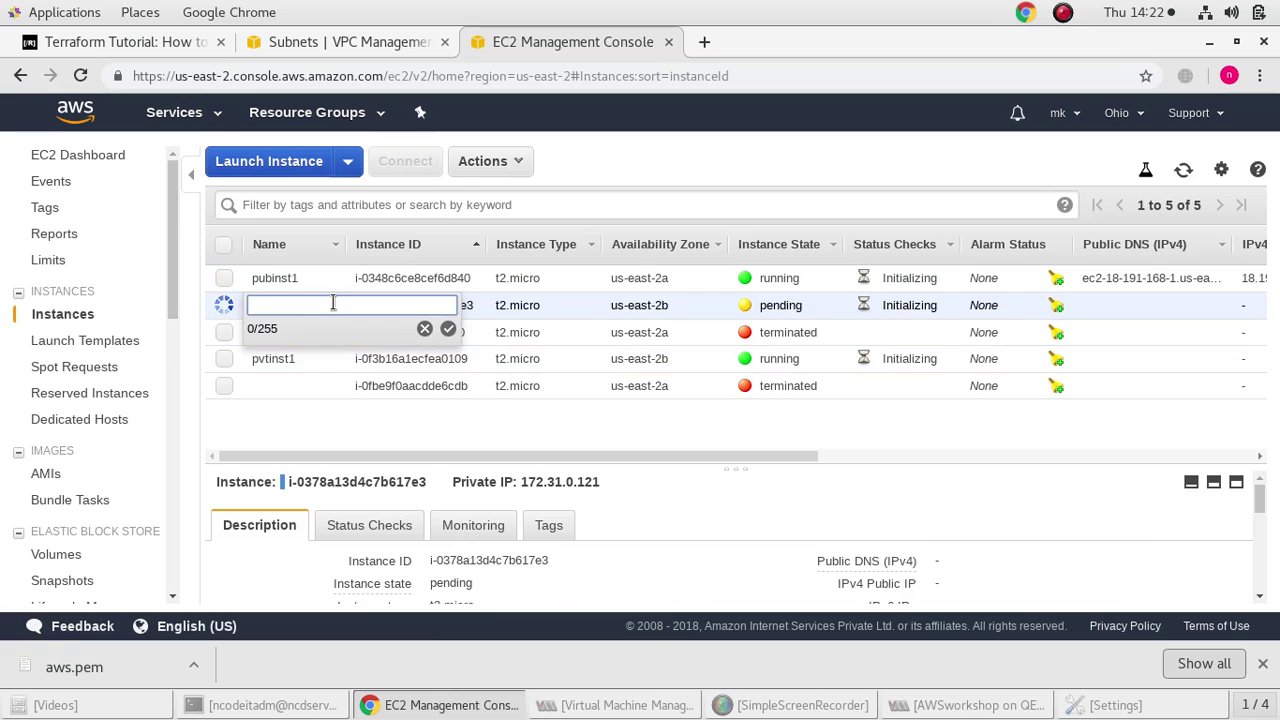
{"action": "type", "text": "pvtinstn 2"}
{"action": "left_click", "coordinate": [448, 329]}
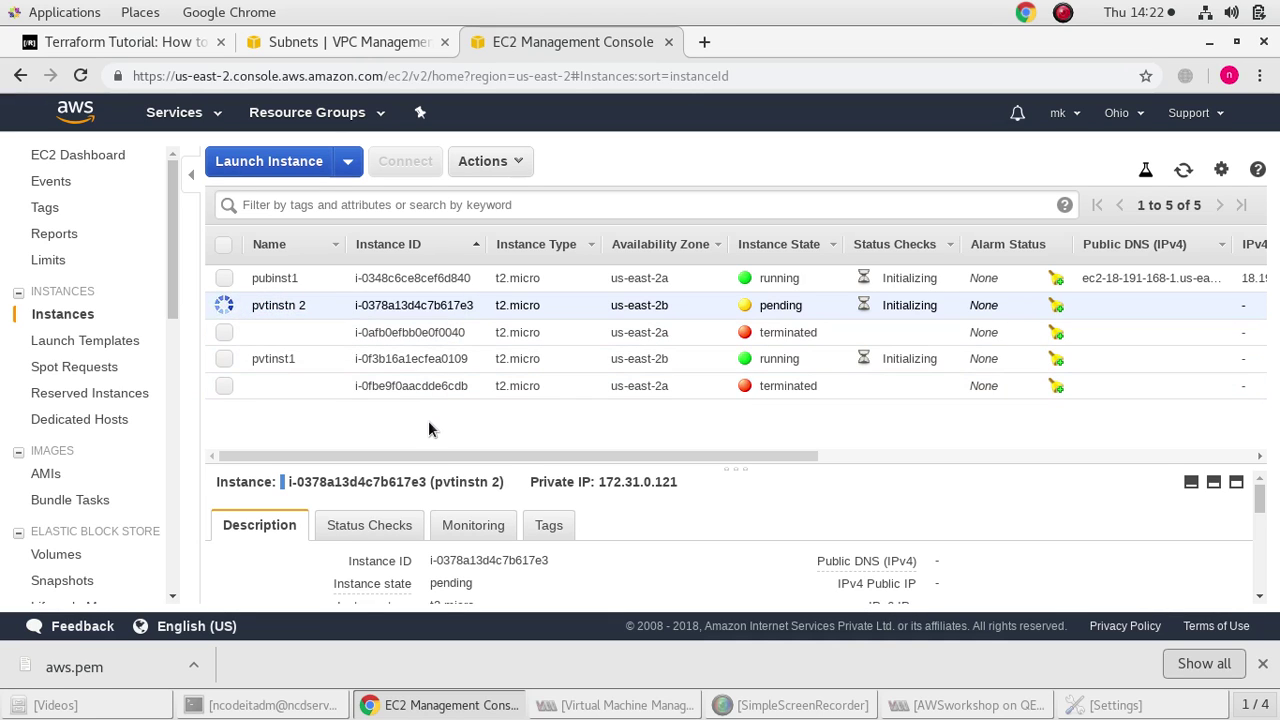
Select pubinst1's public IP 18.191.168.1 in its Description details
{"action": "left_click", "coordinate": [336, 279]}
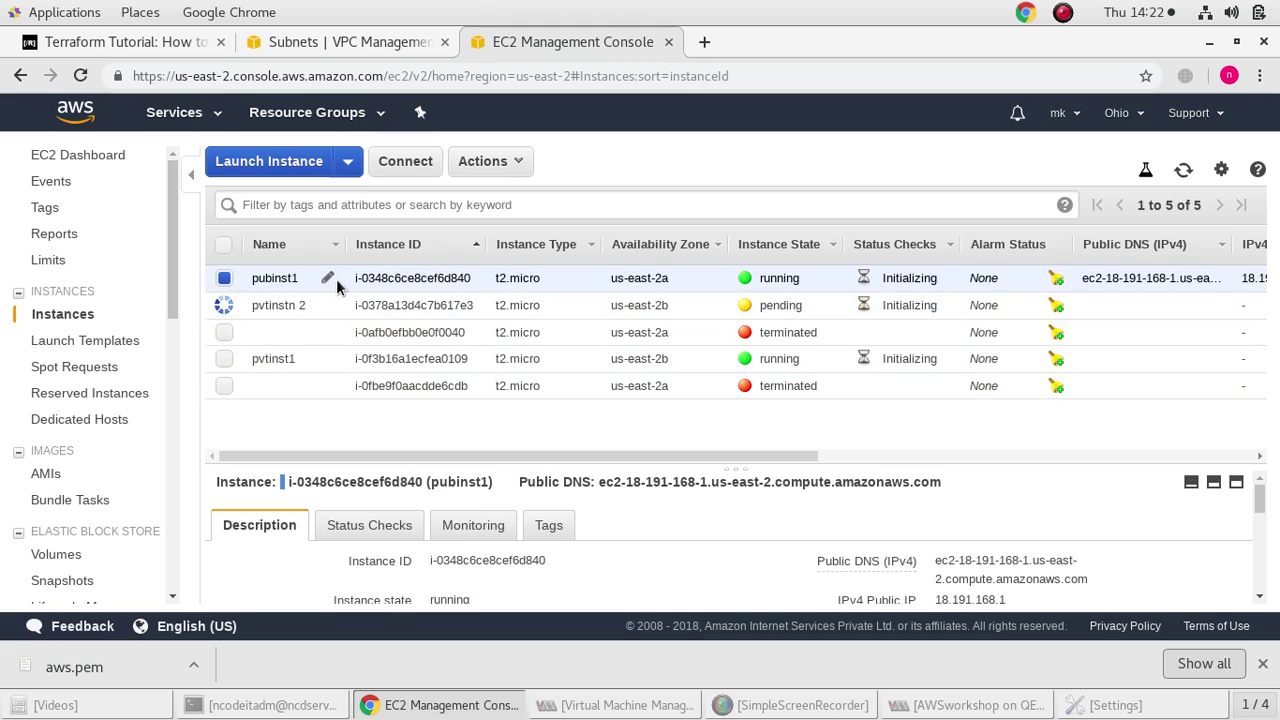
{"action": "scroll", "coordinate": [974, 568], "scroll_direction": "down", "scroll_amount": 1}
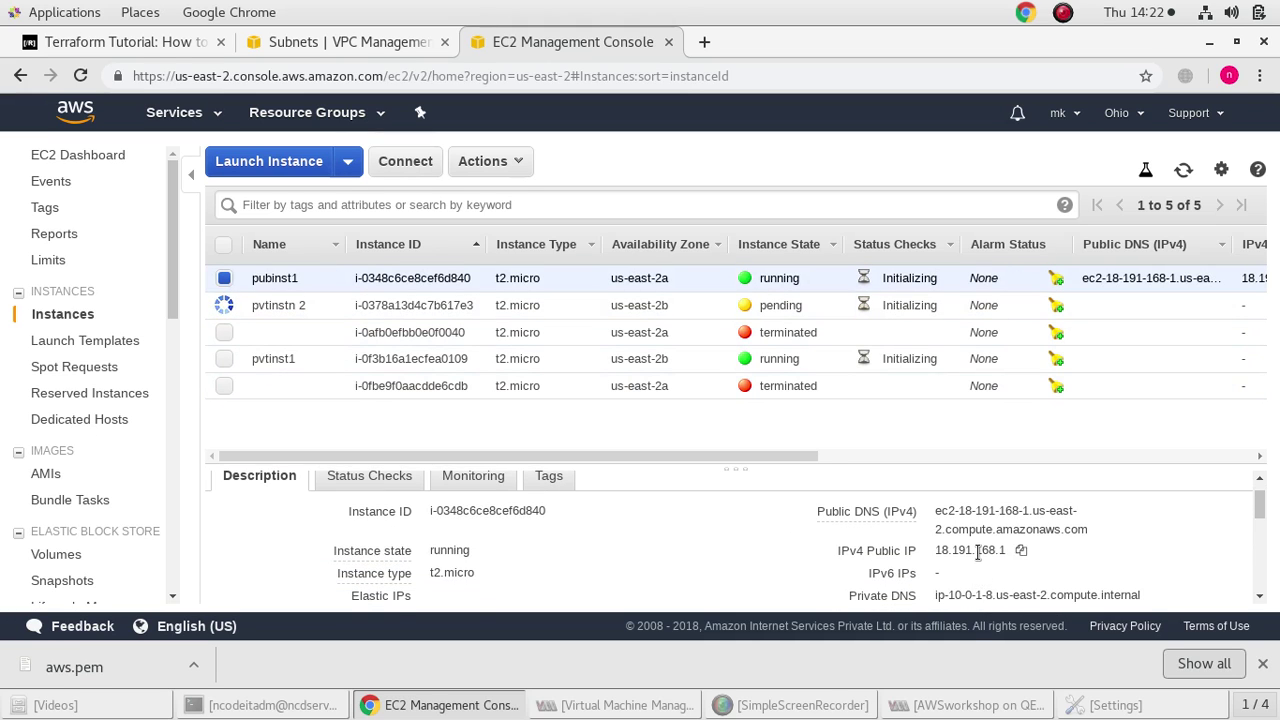
{"action": "scroll", "coordinate": [977, 552], "scroll_direction": "down", "scroll_amount": 1}
{"action": "scroll", "coordinate": [965, 550], "scroll_direction": "up", "scroll_amount": 3}
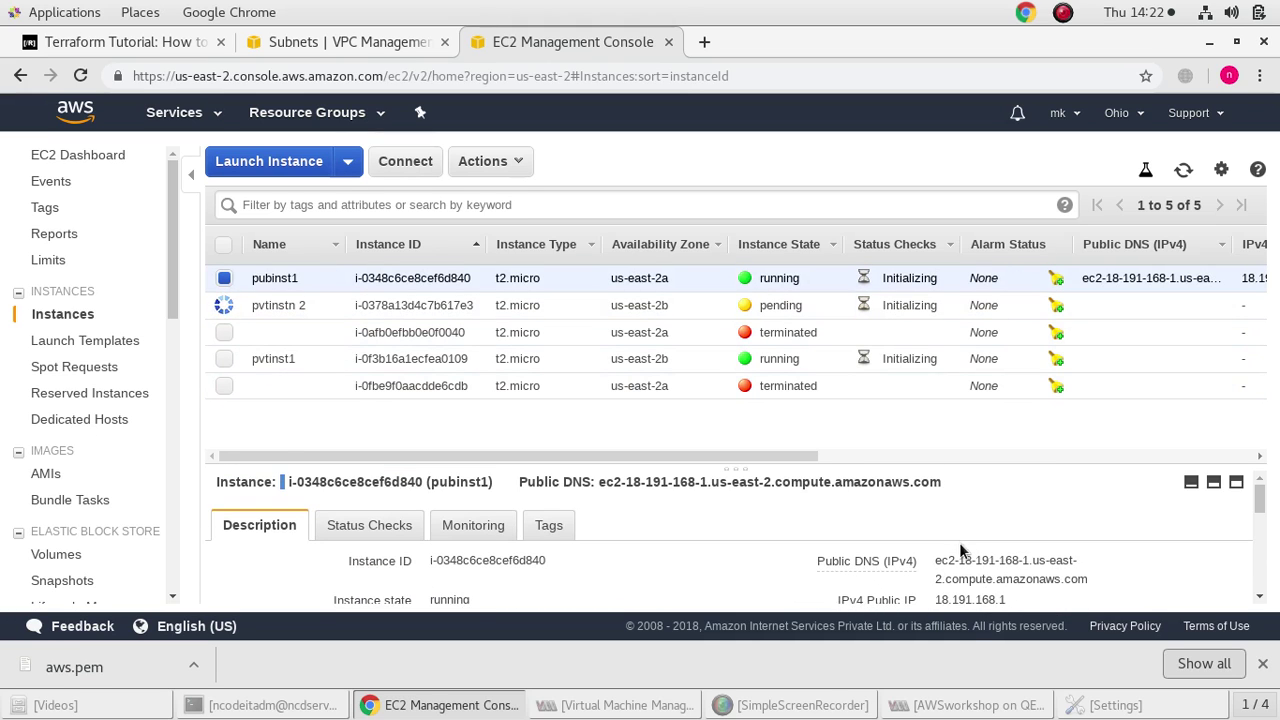
{"action": "scroll", "coordinate": [959, 542], "scroll_direction": "down", "scroll_amount": 3}
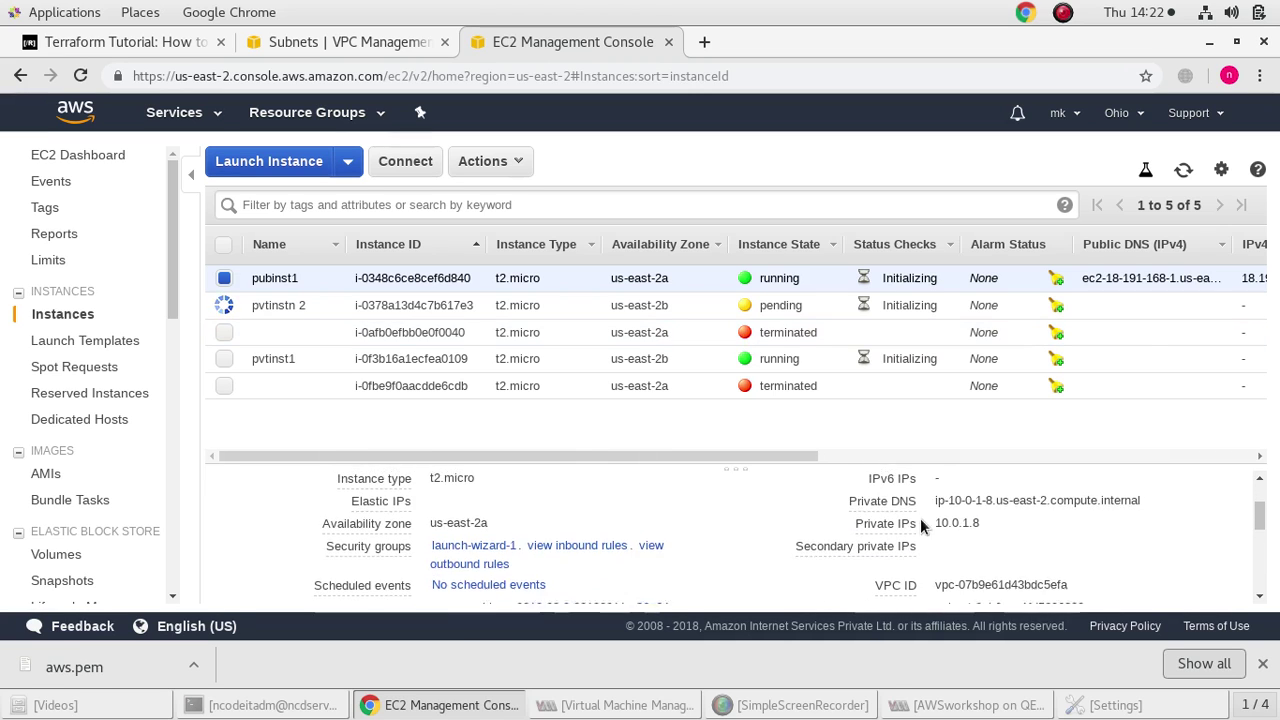
{"action": "scroll", "coordinate": [920, 518], "scroll_direction": "up", "scroll_amount": 1}
{"action": "double_click", "coordinate": [970, 500]}
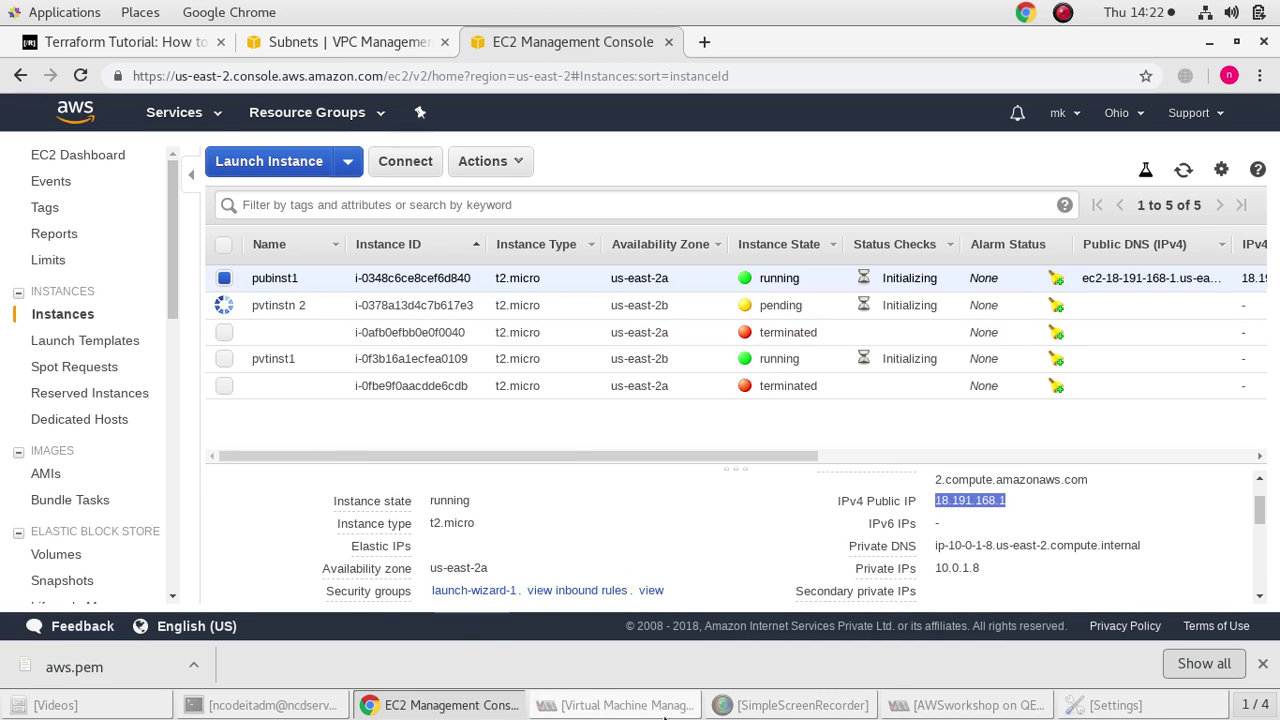
Run ip a to view the machine's network addresses, then clear the terminal
{"action": "left_click", "coordinate": [283, 710]}
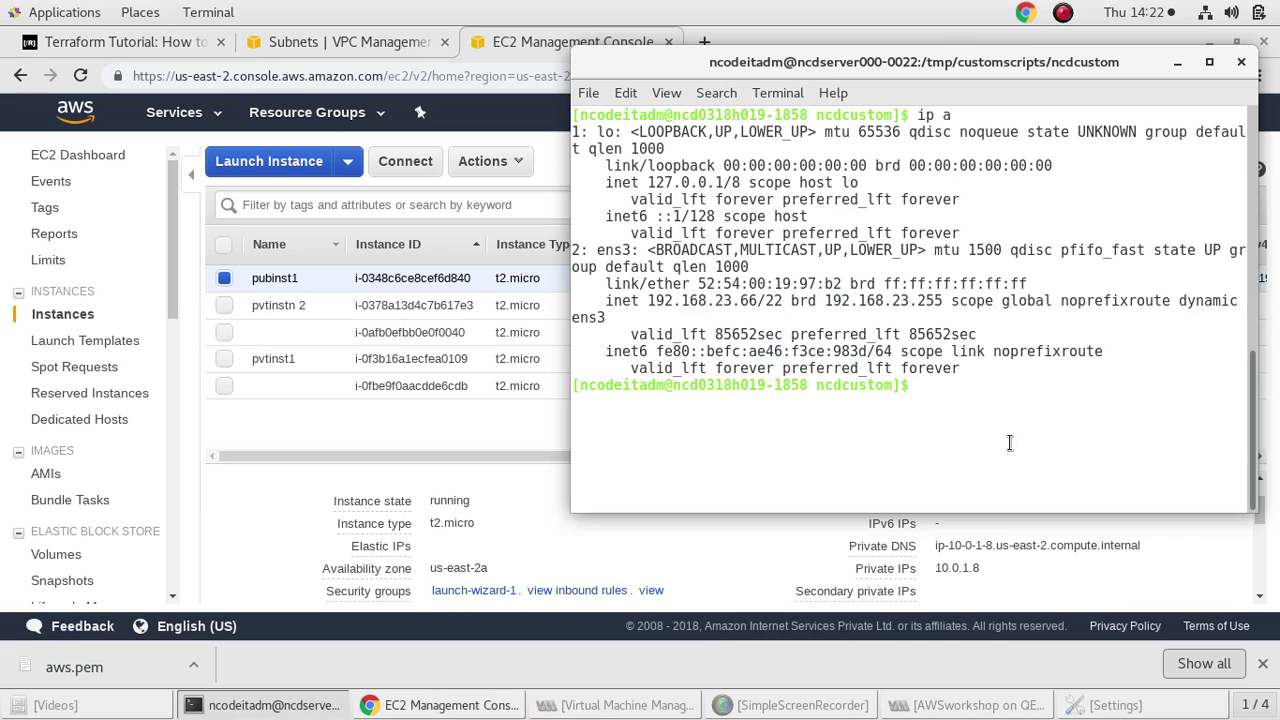
{"action": "type", "text": "ip a"}
{"action": "key", "text": "Return"}
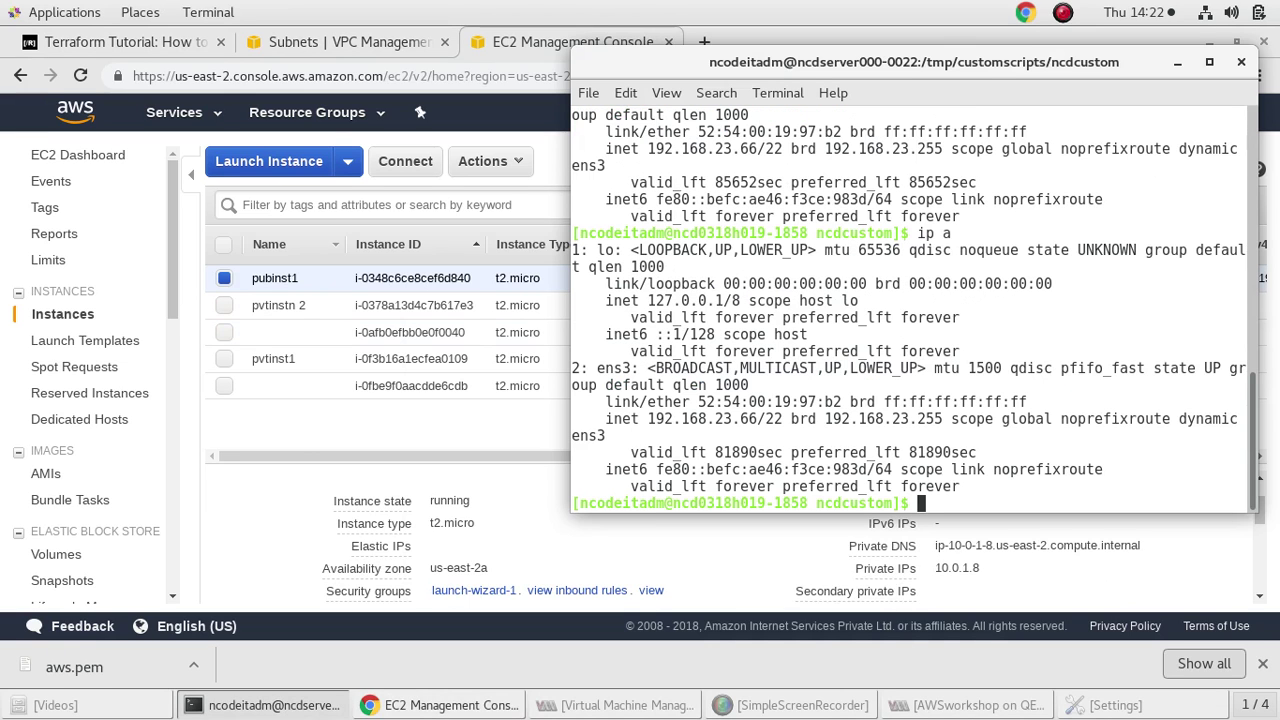
{"action": "type", "text": "clear"}
{"action": "key", "text": "Return"}
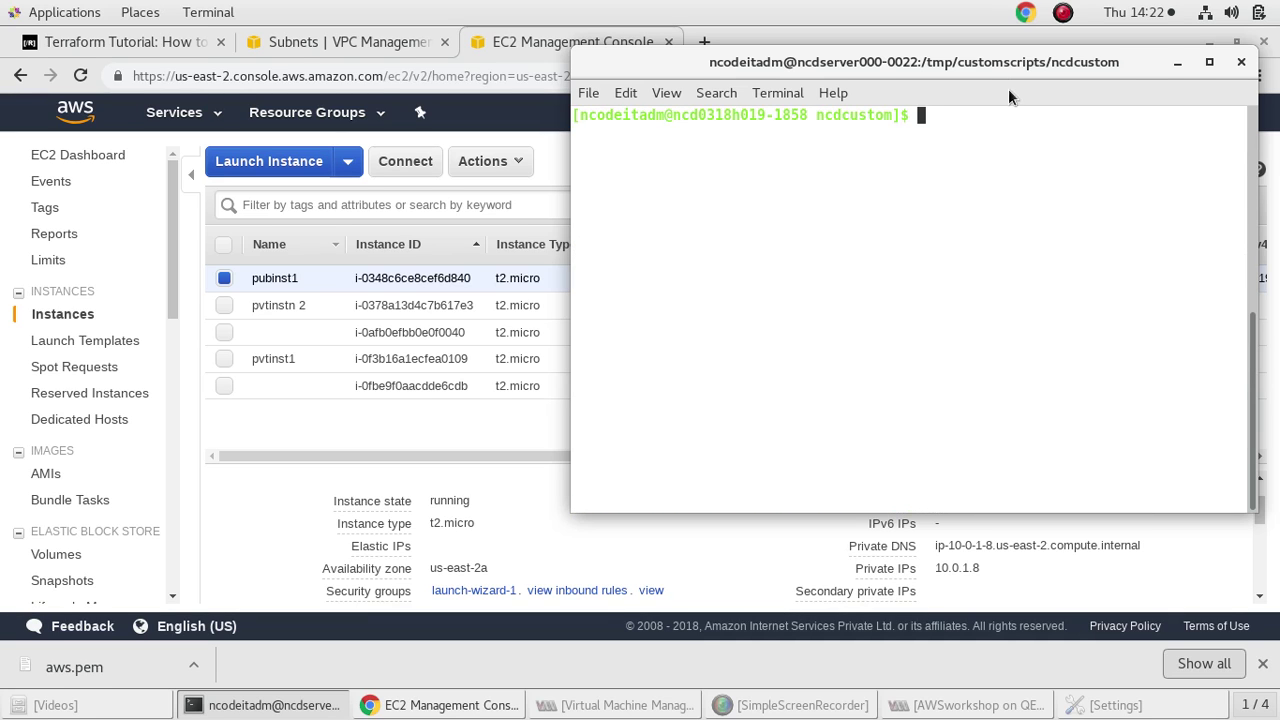
Move the terminal aside and open a second terminal window
{"action": "left_click_drag", "start_coordinate": [995, 55], "coordinate": [463, 50]}
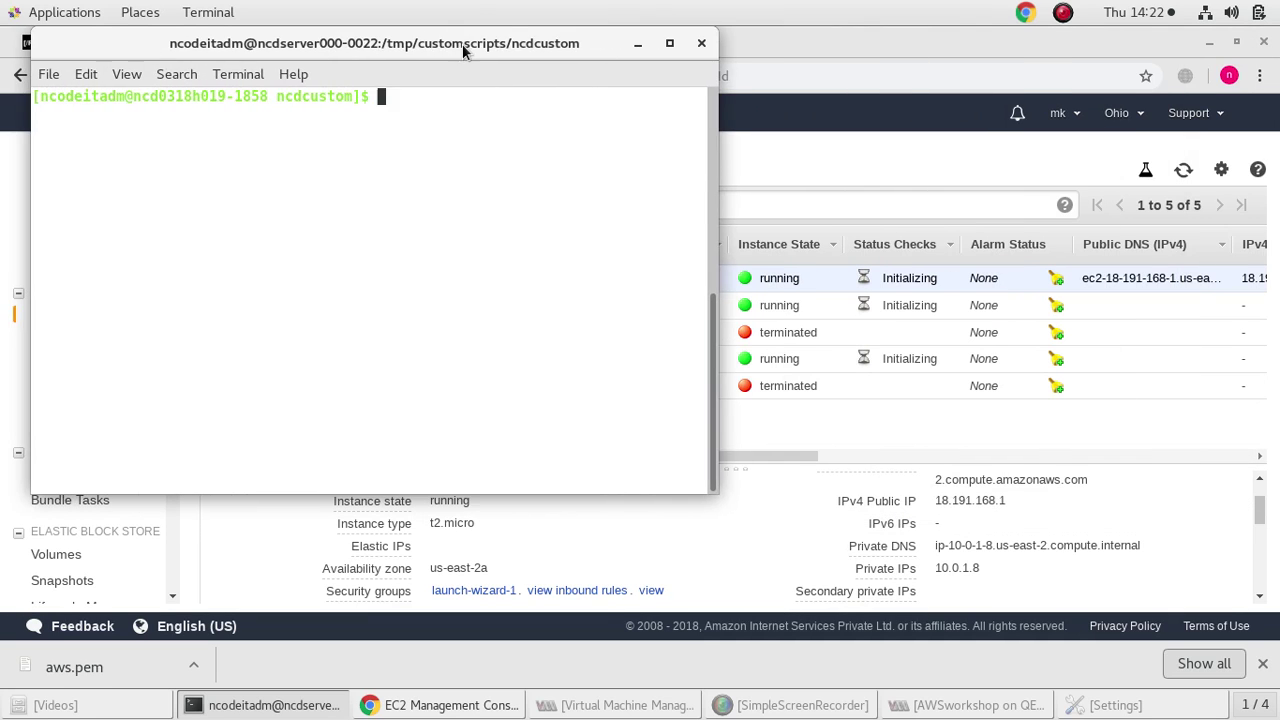
{"action": "right_click", "coordinate": [476, 130]}
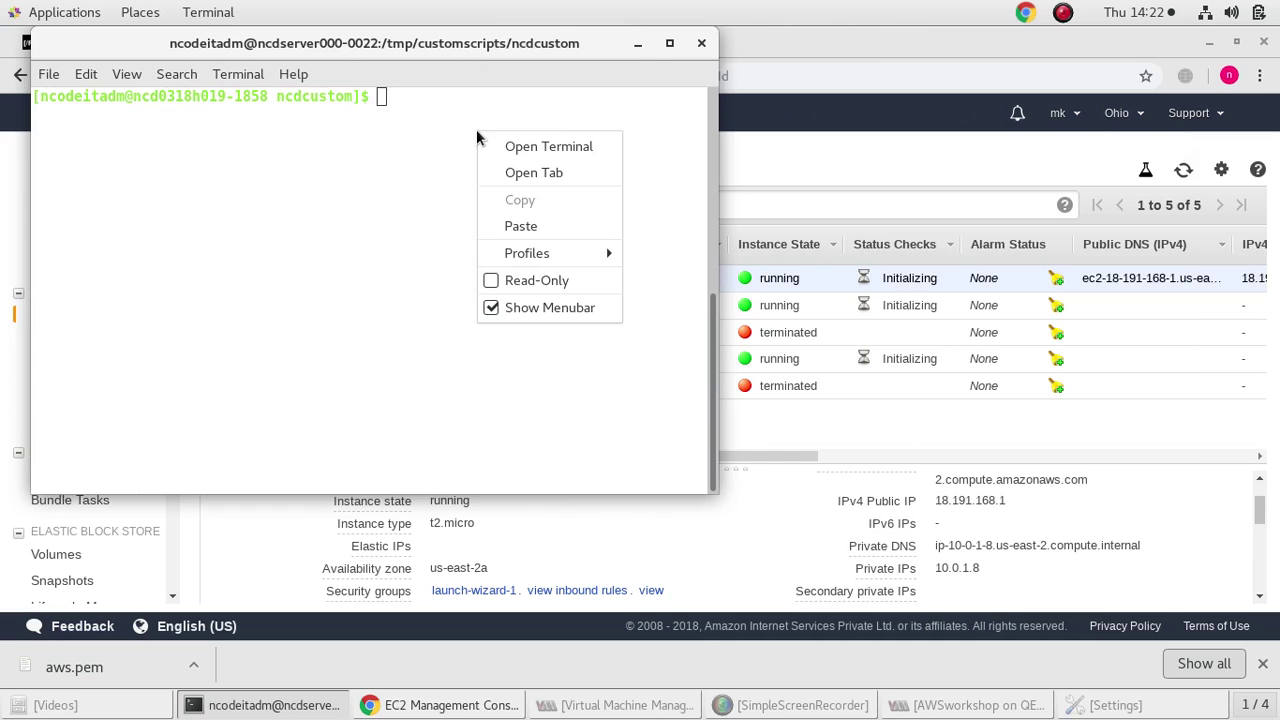
{"action": "left_click", "coordinate": [548, 147]}
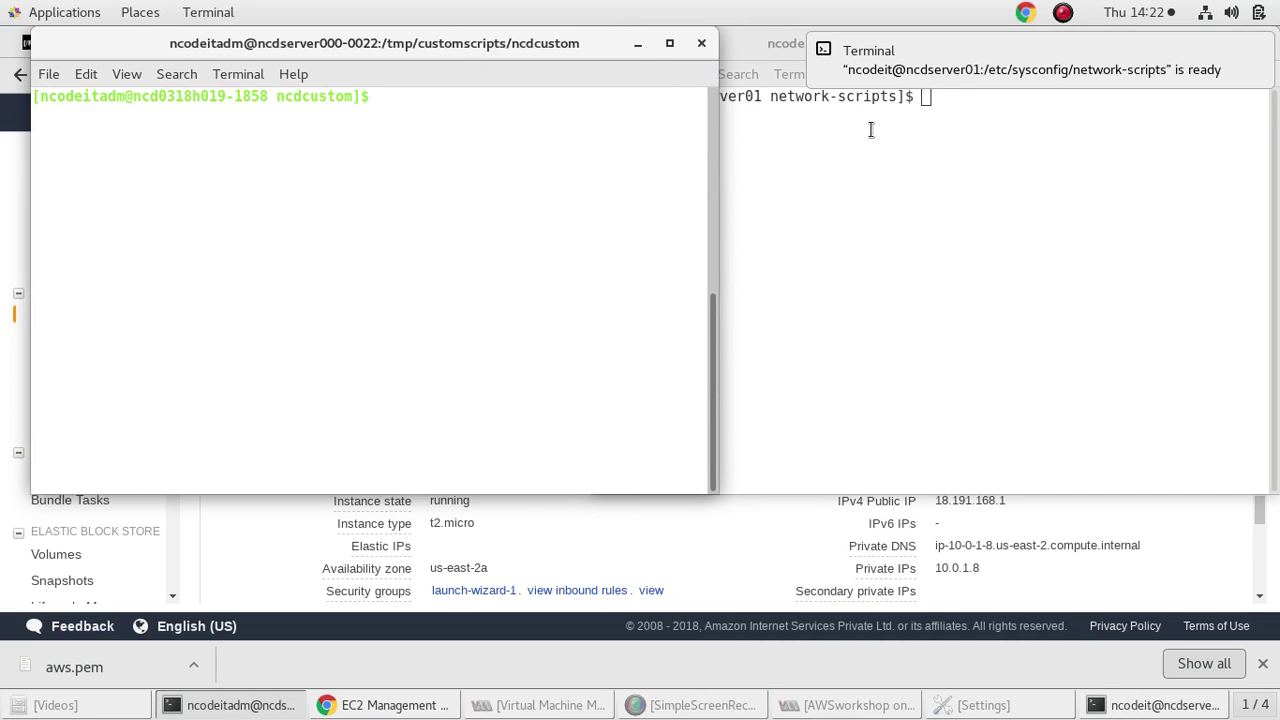
Move the second terminal into the ~/Downloads folder
{"action": "type", "text": "cd D"}
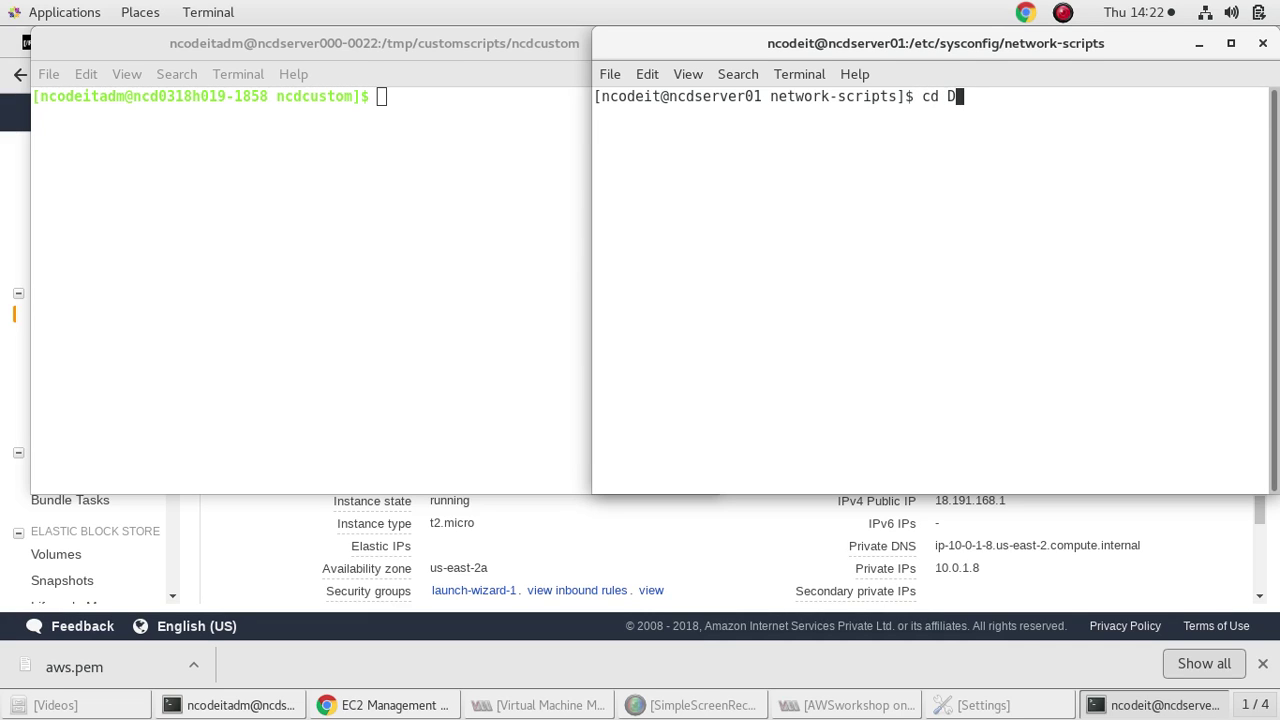
{"action": "type", "text": "ow"}
{"action": "type", "text": "n"}
{"action": "key", "text": "BackSpace"}
{"action": "key", "text": "BackSpace"}
{"action": "key", "text": "BackSpace"}
{"action": "key", "text": "BackSpace"}
{"action": "key", "text": "BackSpace"}
{"action": "key", "text": "BackSpace"}
{"action": "key", "text": "BackSpace"}
{"action": "type", "text": "cd"}
{"action": "key", "text": "Return"}
{"action": "type", "text": "cd Do"}
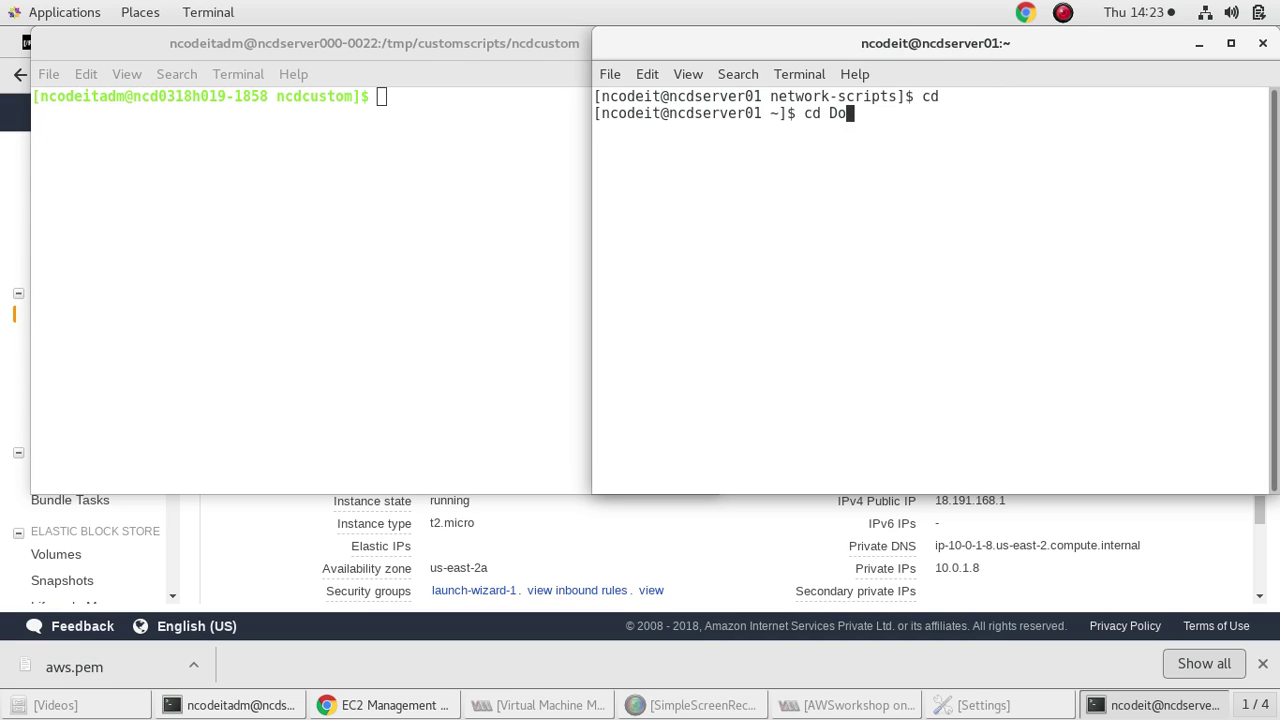
{"action": "key", "text": "Return"}
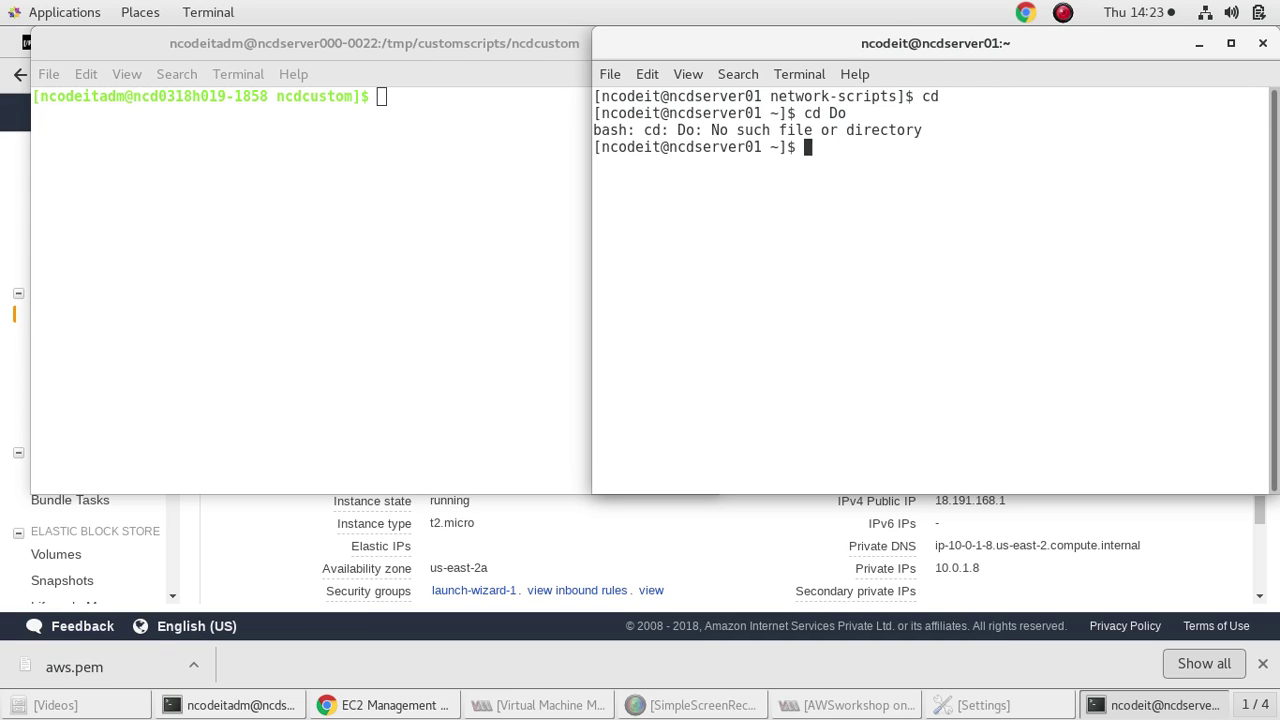
{"action": "type", "text": "cd Do"}
{"action": "key", "text": "Tab"}
{"action": "key", "text": "Tab"}
{"action": "type", "text": "w"}
{"action": "key", "text": "Tab"}
{"action": "key", "text": "Return"}
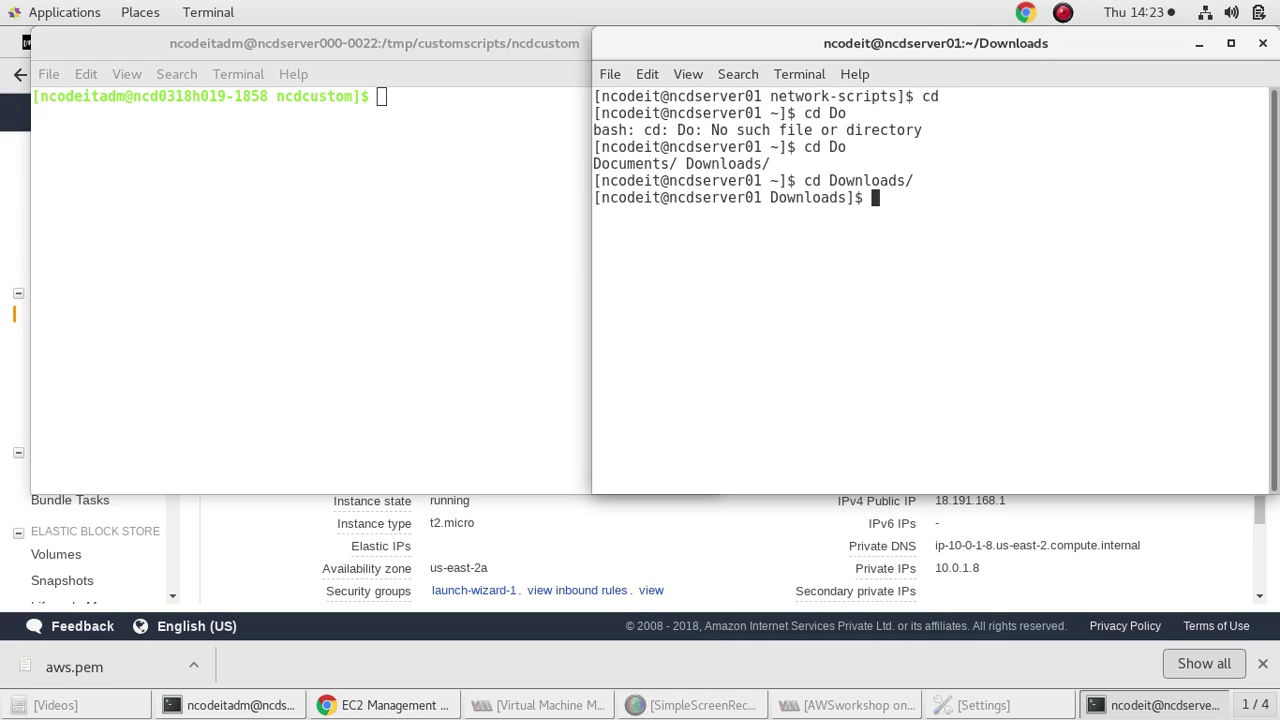
List the Downloads files and print the aws.pem private key with cat
{"action": "type", "text": "ls"}
{"action": "key", "text": "Return"}
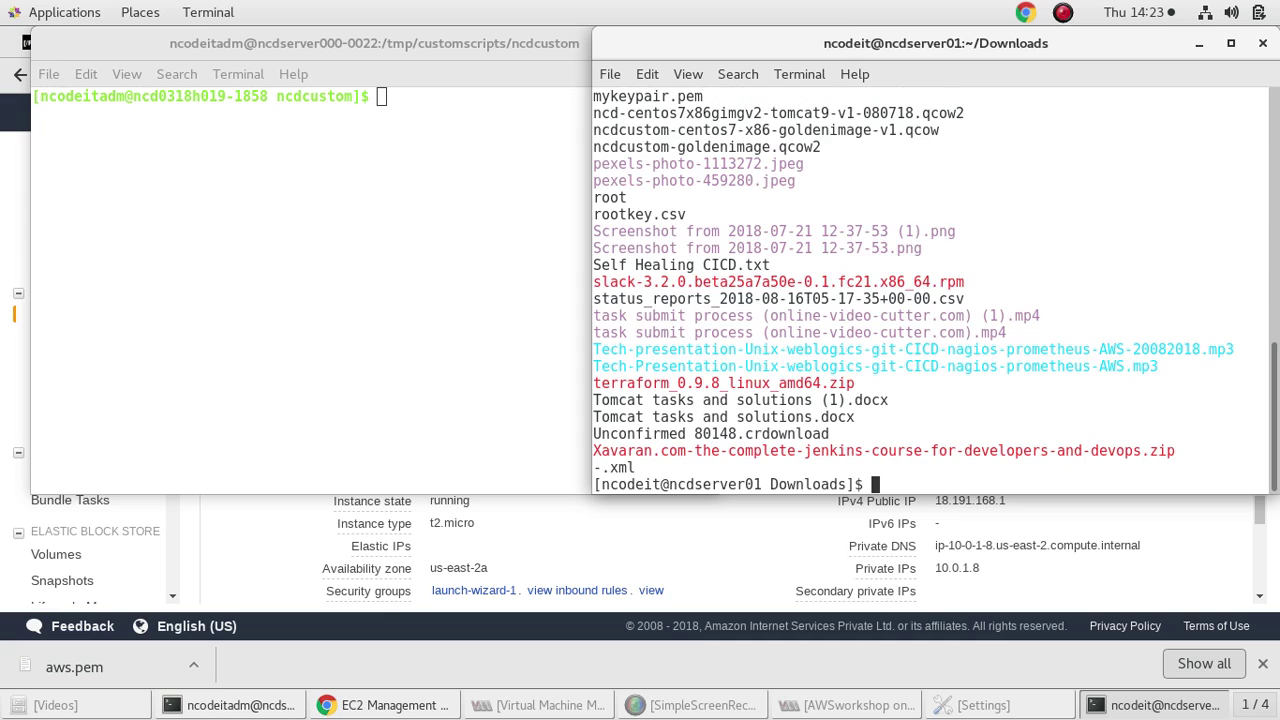
{"action": "scroll", "coordinate": [895, 135], "scroll_direction": "up", "scroll_amount": 4}
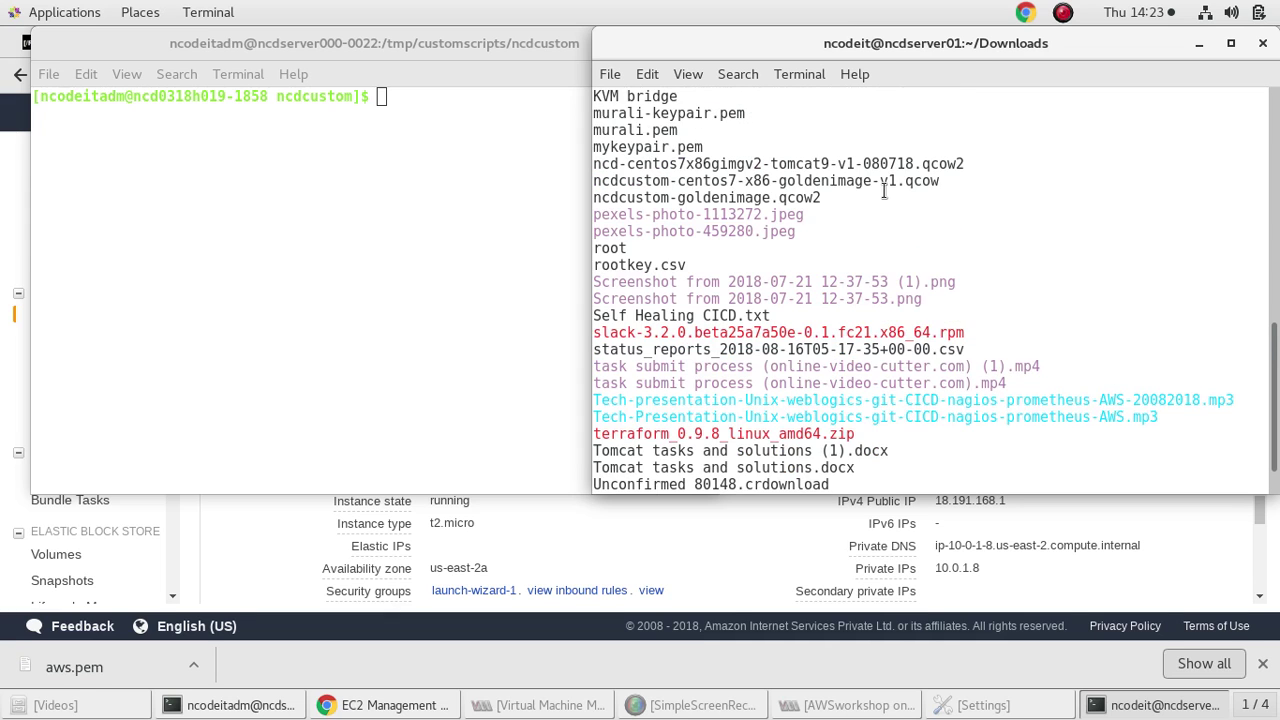
{"action": "scroll", "coordinate": [882, 190], "scroll_direction": "up", "scroll_amount": 5}
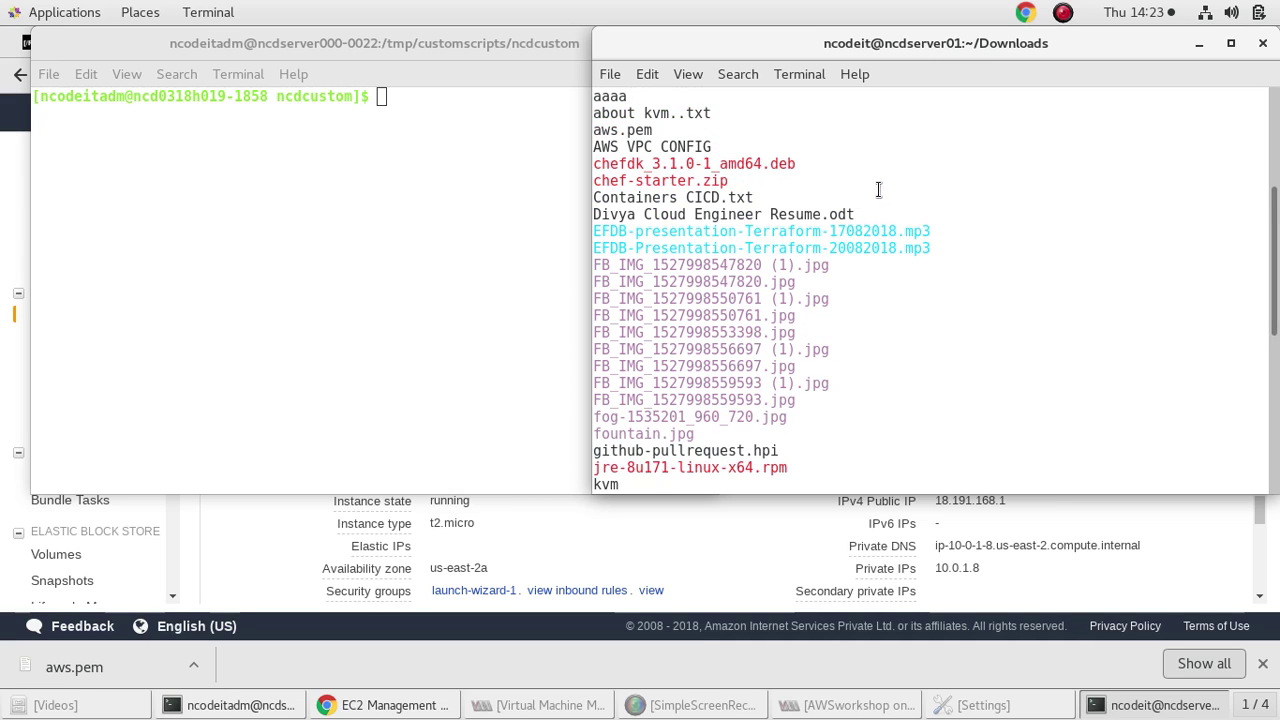
{"action": "scroll", "coordinate": [638, 183], "scroll_direction": "up", "scroll_amount": 1}
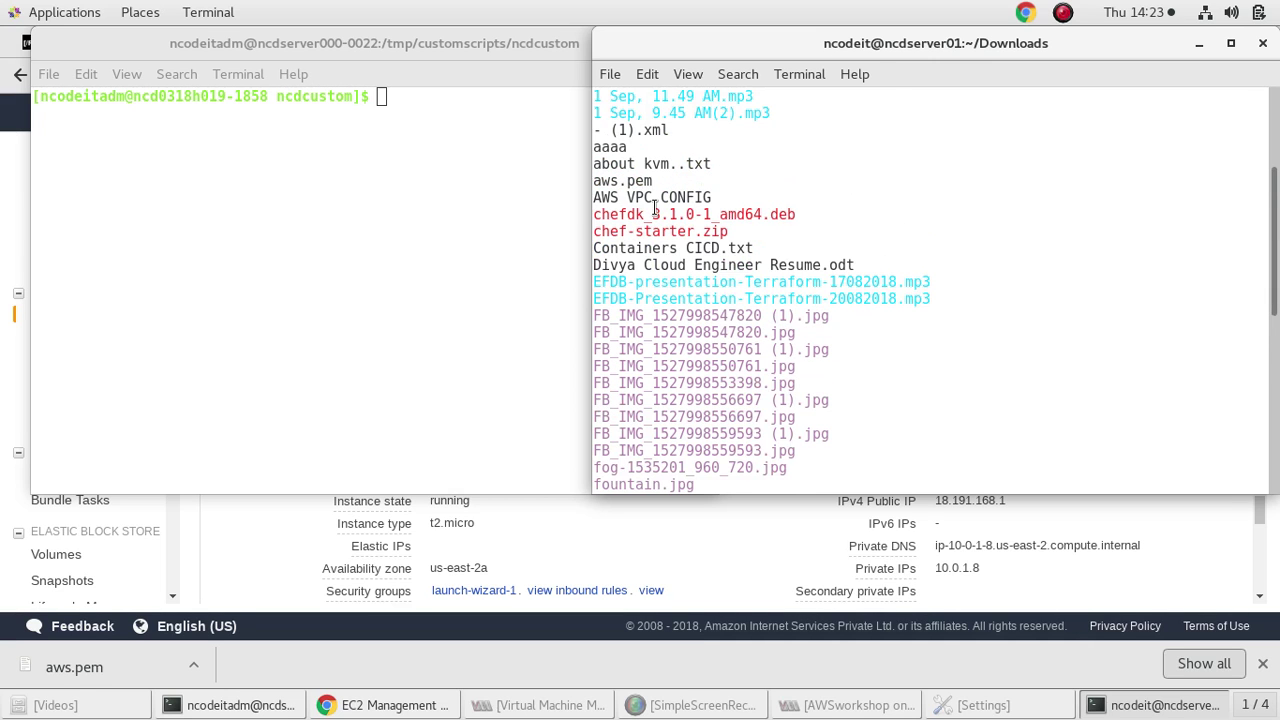
{"action": "scroll", "coordinate": [850, 360], "scroll_direction": "down", "scroll_amount": 10}
{"action": "type", "text": "cat aws.pem"}
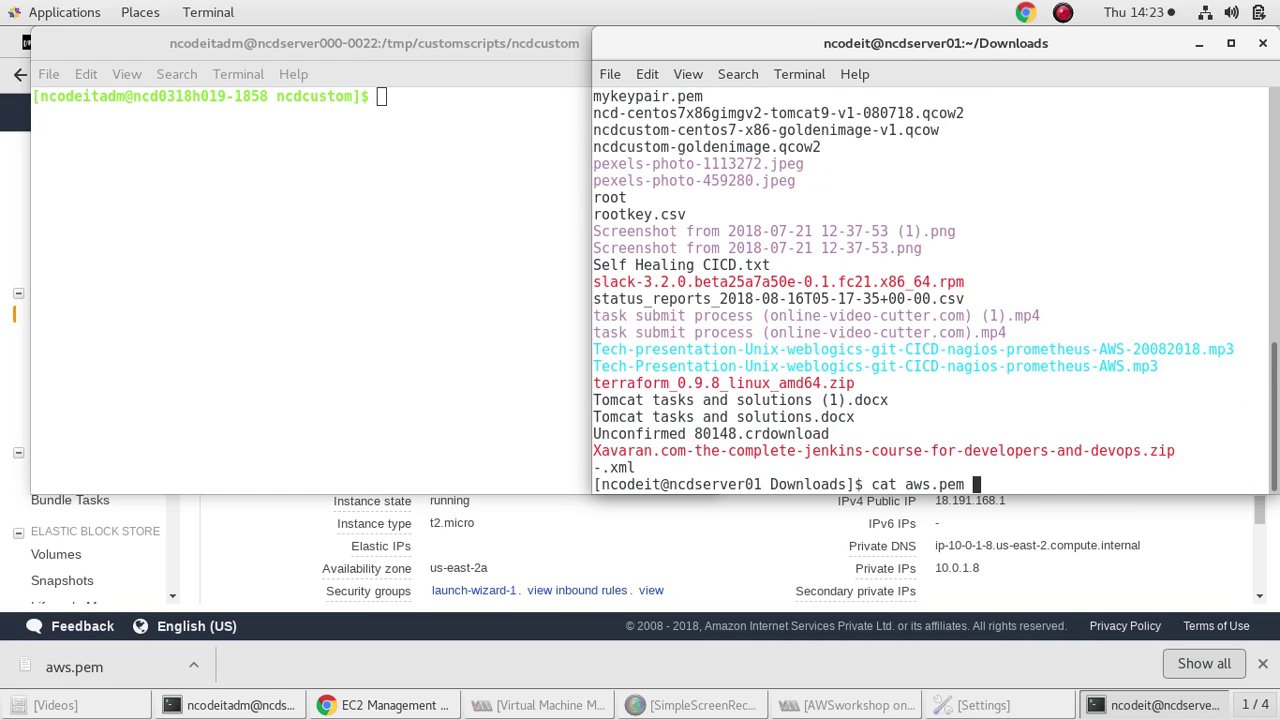
{"action": "key", "text": "Return"}
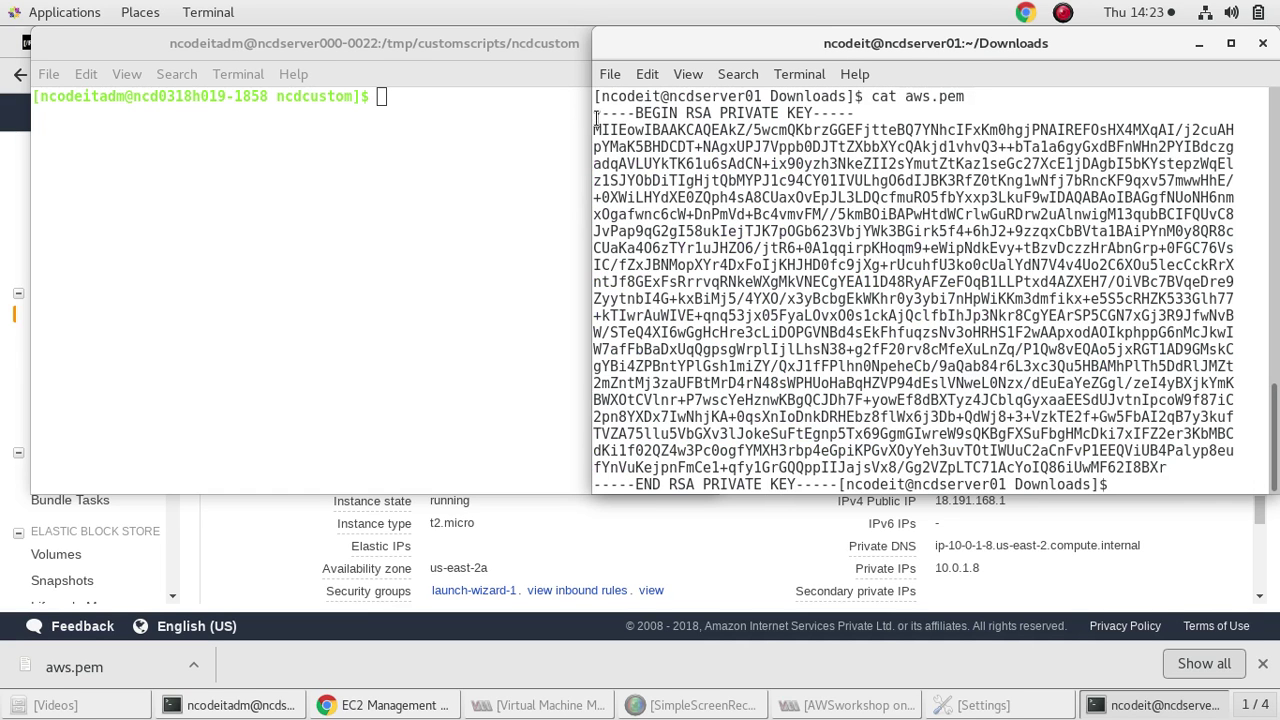
Copy the whole RSA private key text, then return to the first terminal
{"action": "left_click_drag", "start_coordinate": [595, 113], "coordinate": [835, 484]}
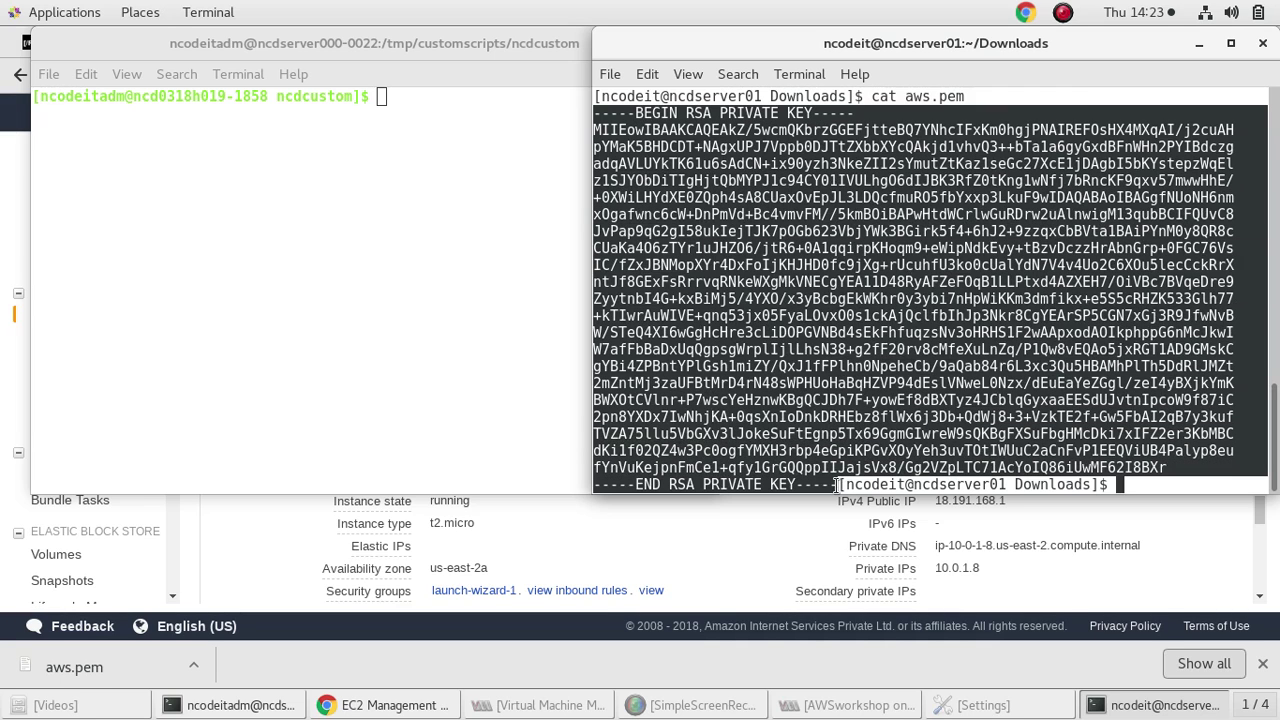
{"action": "right_click", "coordinate": [820, 376]}
{"action": "left_click", "coordinate": [868, 438]}
{"action": "left_click", "coordinate": [443, 270]}
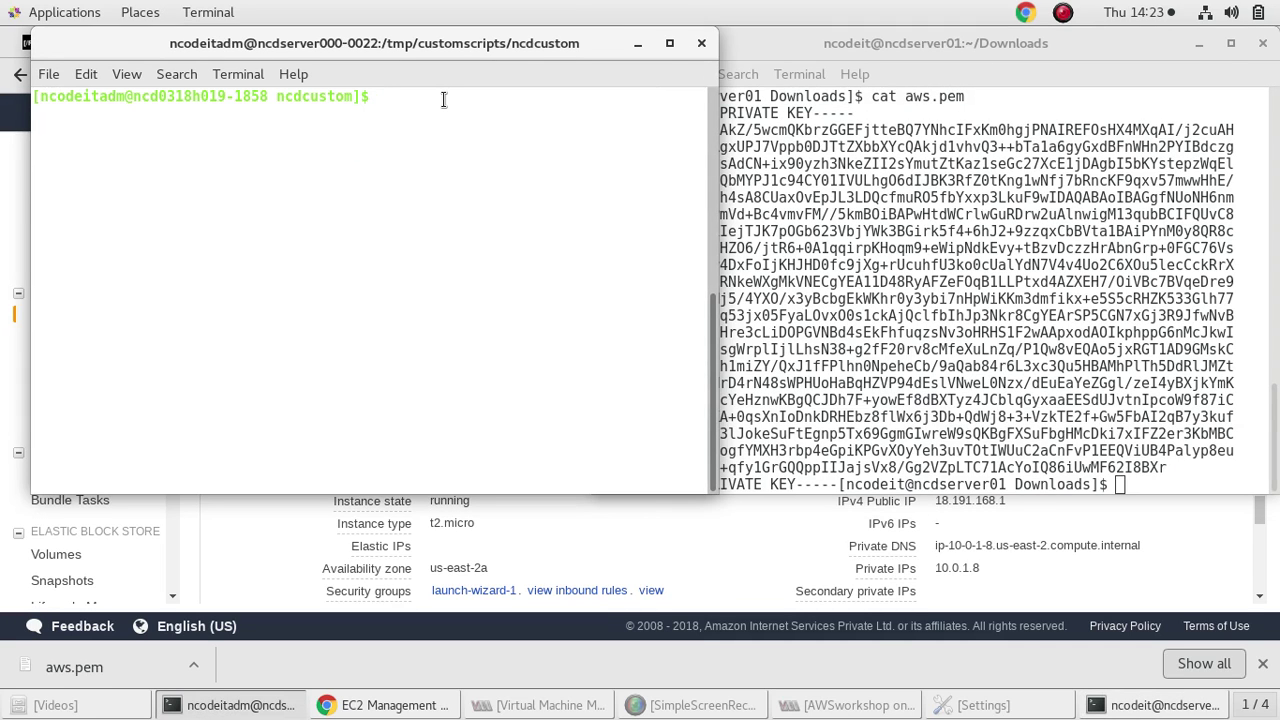
Paste the copied private key into a new aws.pem file in vi
{"action": "type", "text": "vi aws.pem"}
{"action": "key", "text": "Return"}
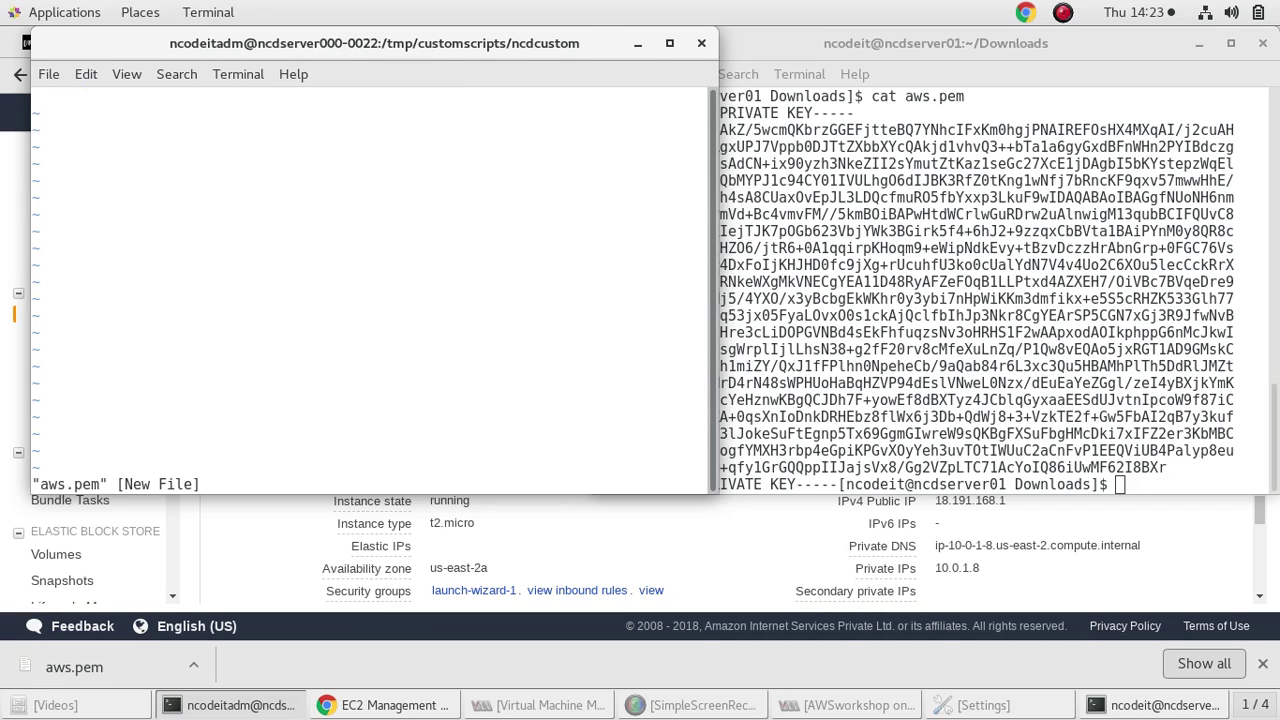
{"action": "key", "text": "i"}
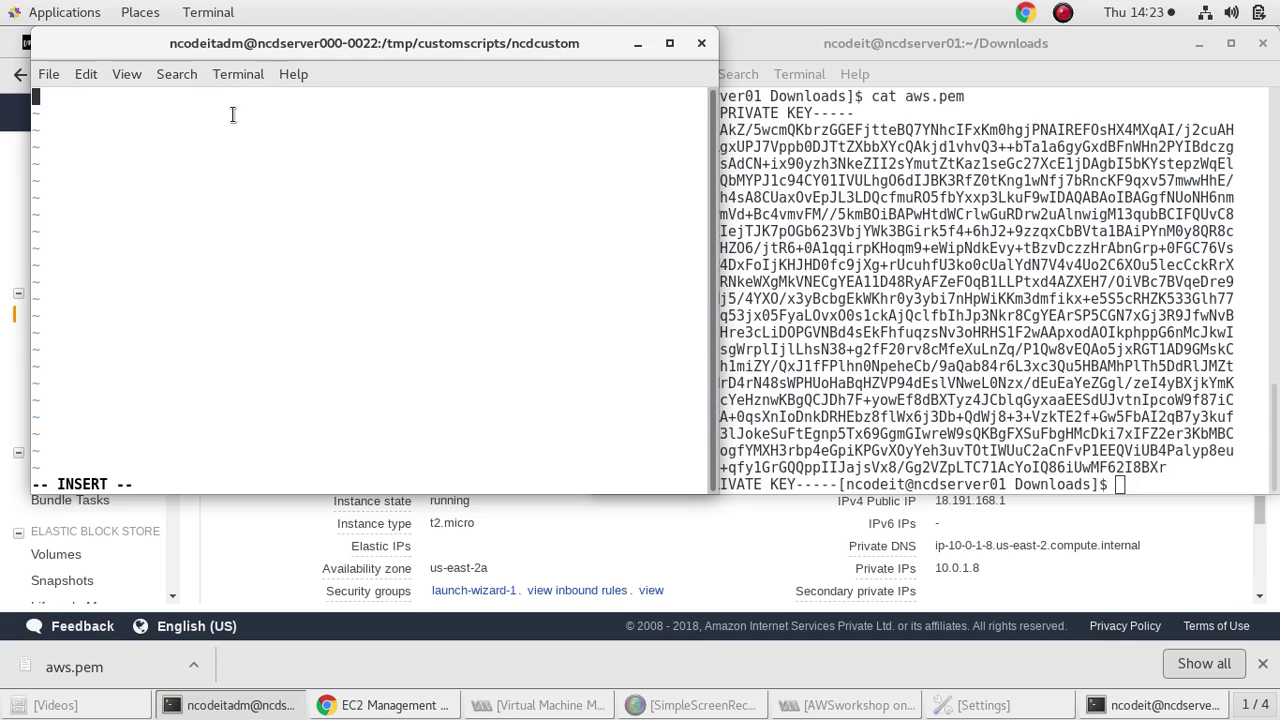
{"action": "right_click", "coordinate": [232, 116]}
{"action": "left_click", "coordinate": [260, 210]}
Attempt to save with :wq, which fails with error E212, and dismiss it
{"action": "key", "text": "Escape"}
{"action": "type", "text": ":wq"}
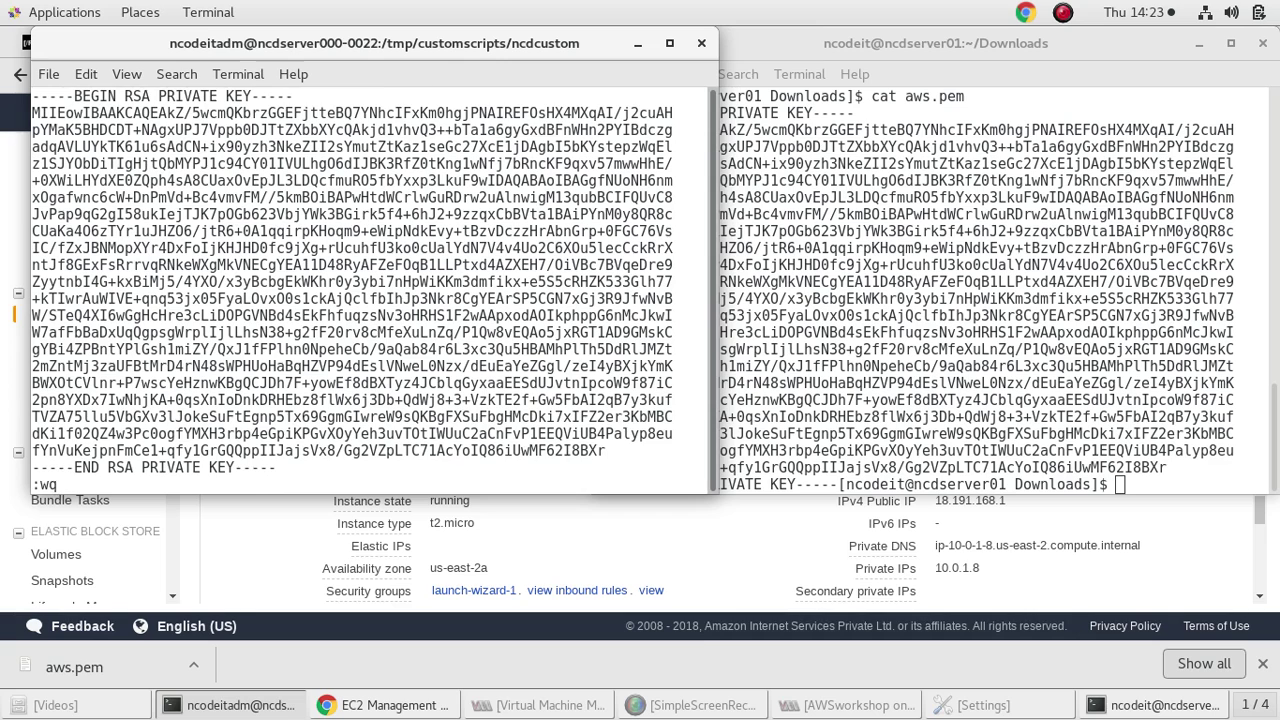
{"action": "key", "text": "Return"}
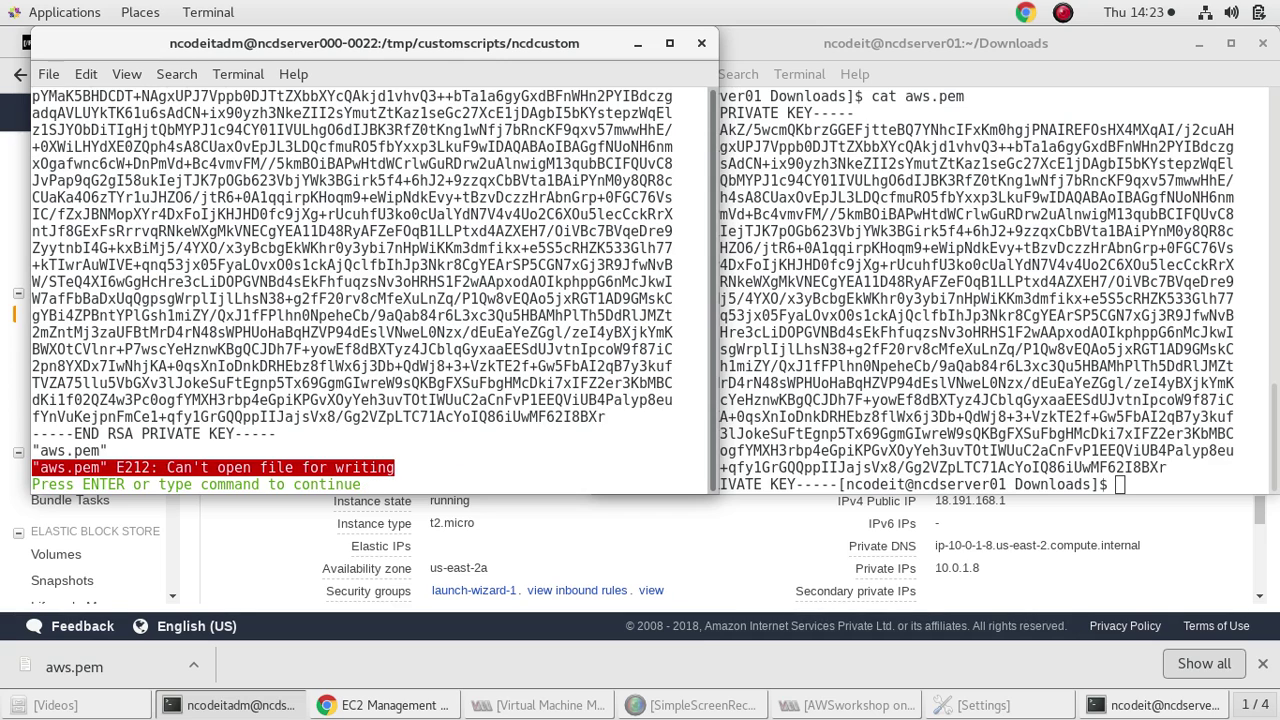
{"action": "key", "text": "Return"}
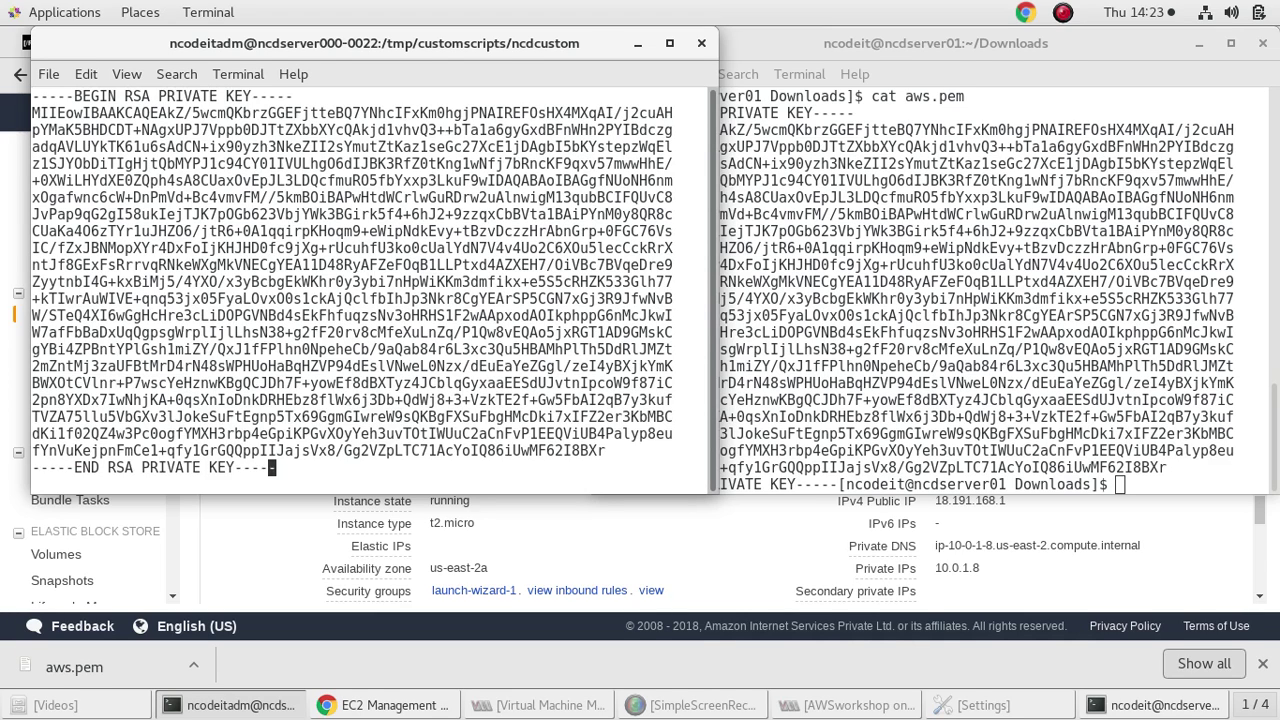
Exit the current vi session without saving using :q!
{"action": "type", "text": ":q"}
{"action": "key", "text": "Return"}
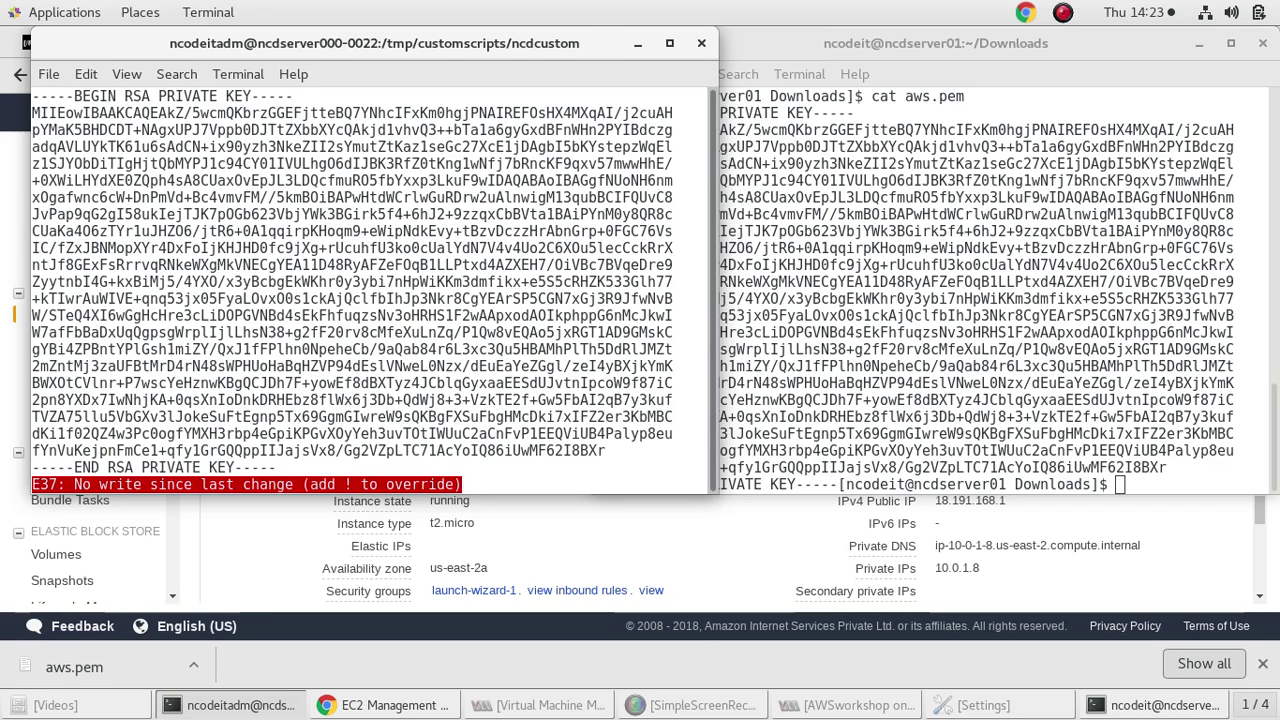
{"action": "type", "text": ":"}
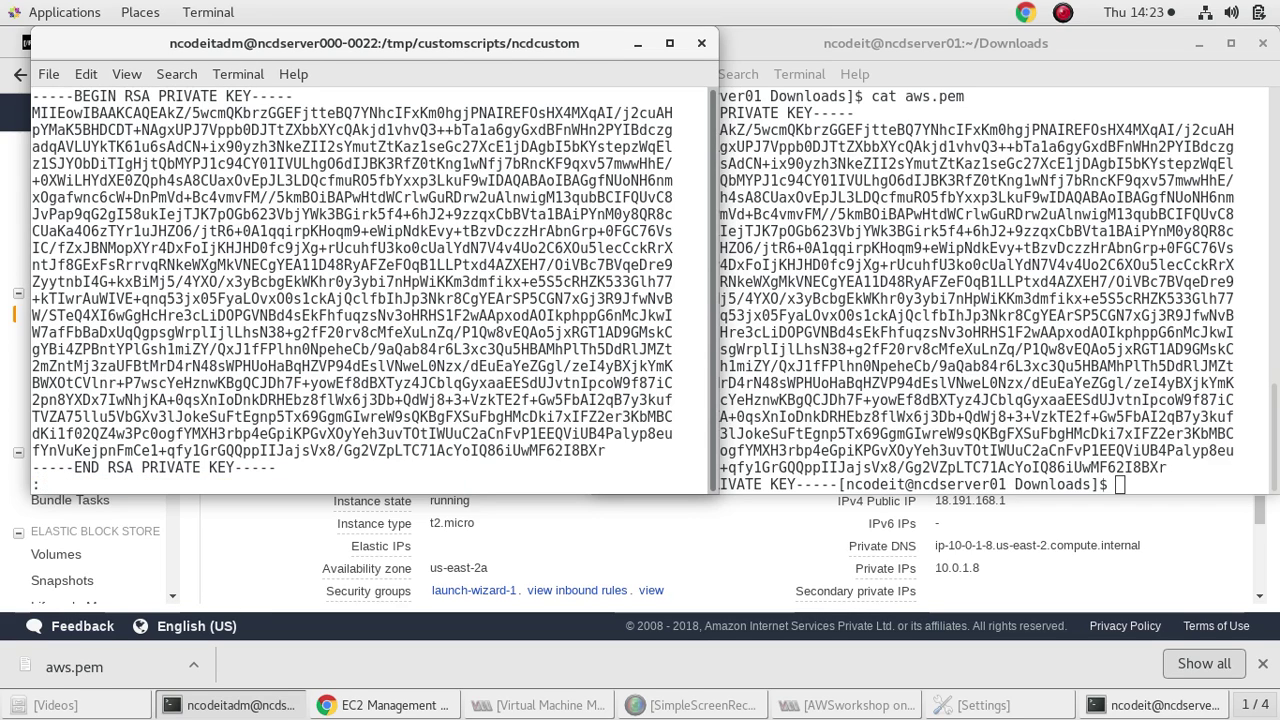
{"action": "type", "text": "q!"}
{"action": "key", "text": "Return"}
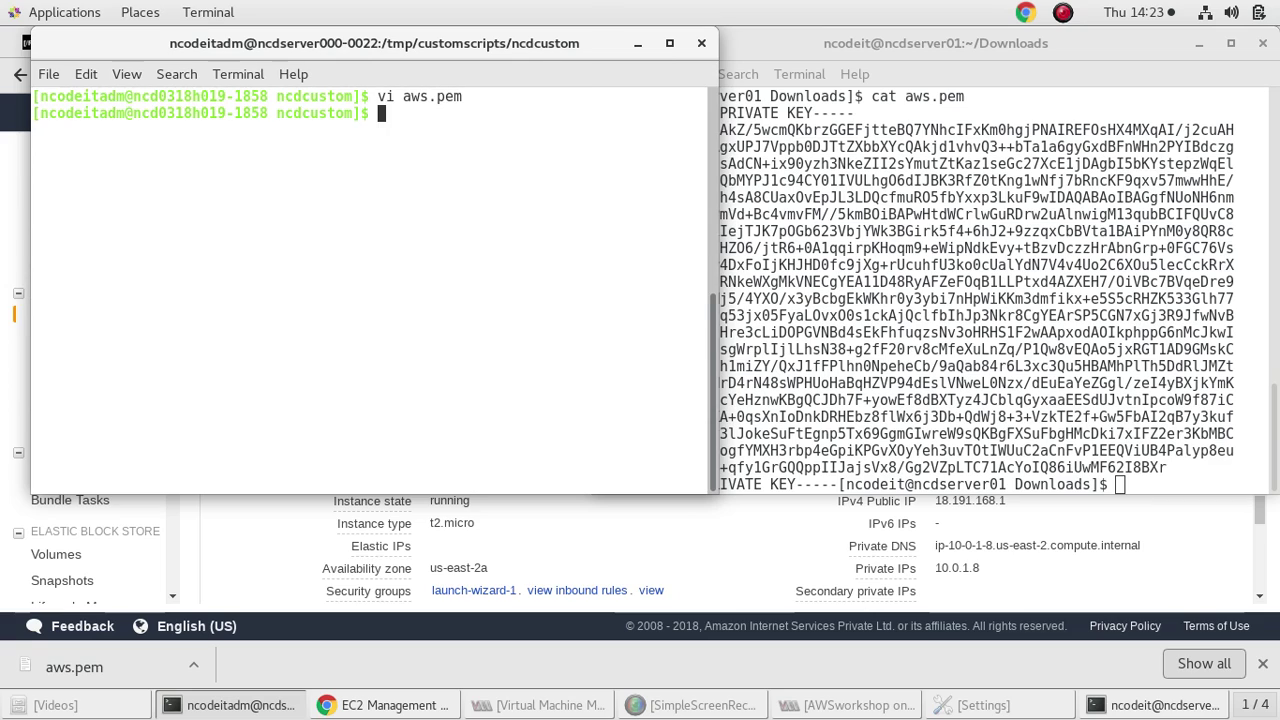
Reopen aws.pem as root with sudo vi and paste the RSA private key into it
{"action": "type", "text": "sudo "}
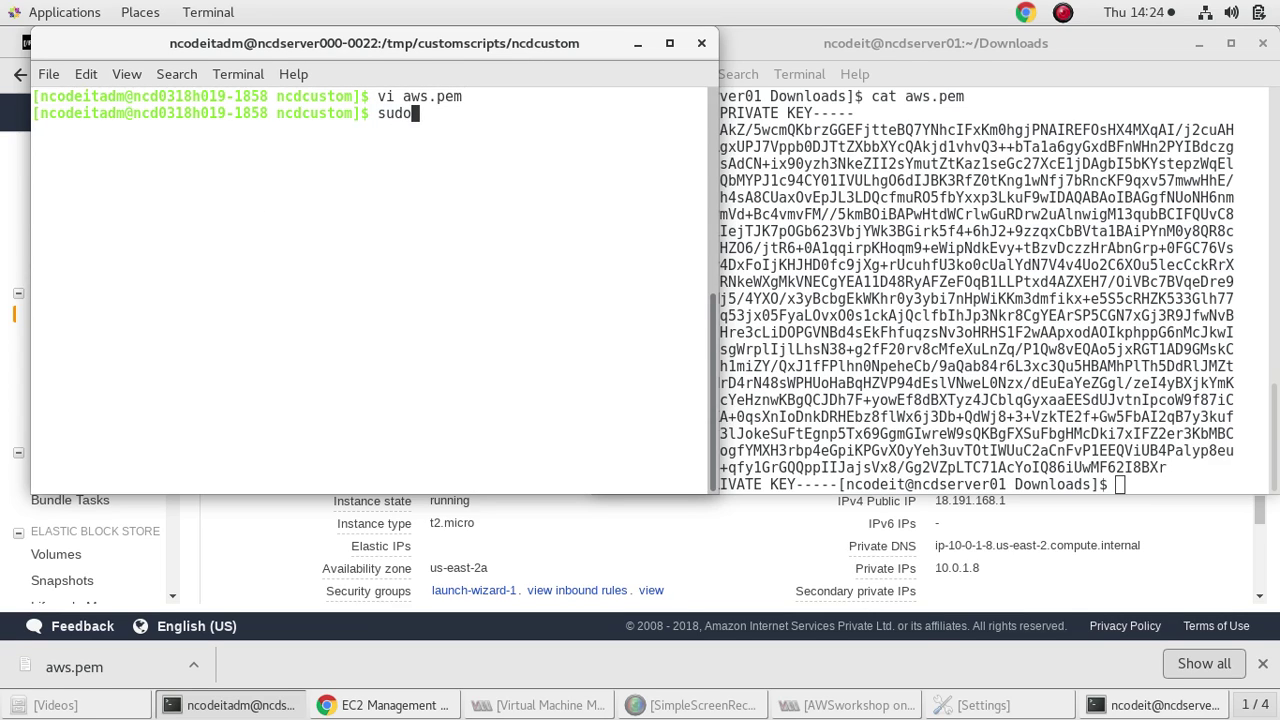
{"action": "type", "text": "vi aws.pem"}
{"action": "key", "text": "Return"}
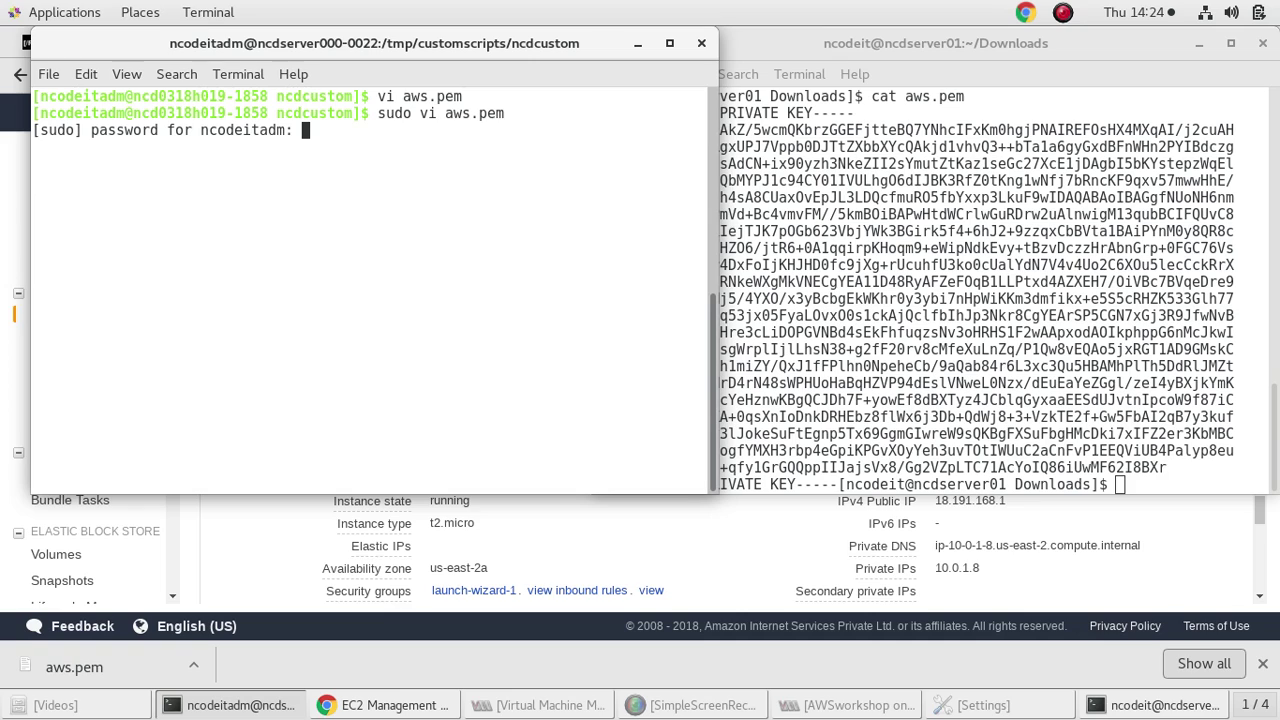
{"action": "key", "text": "Return"}
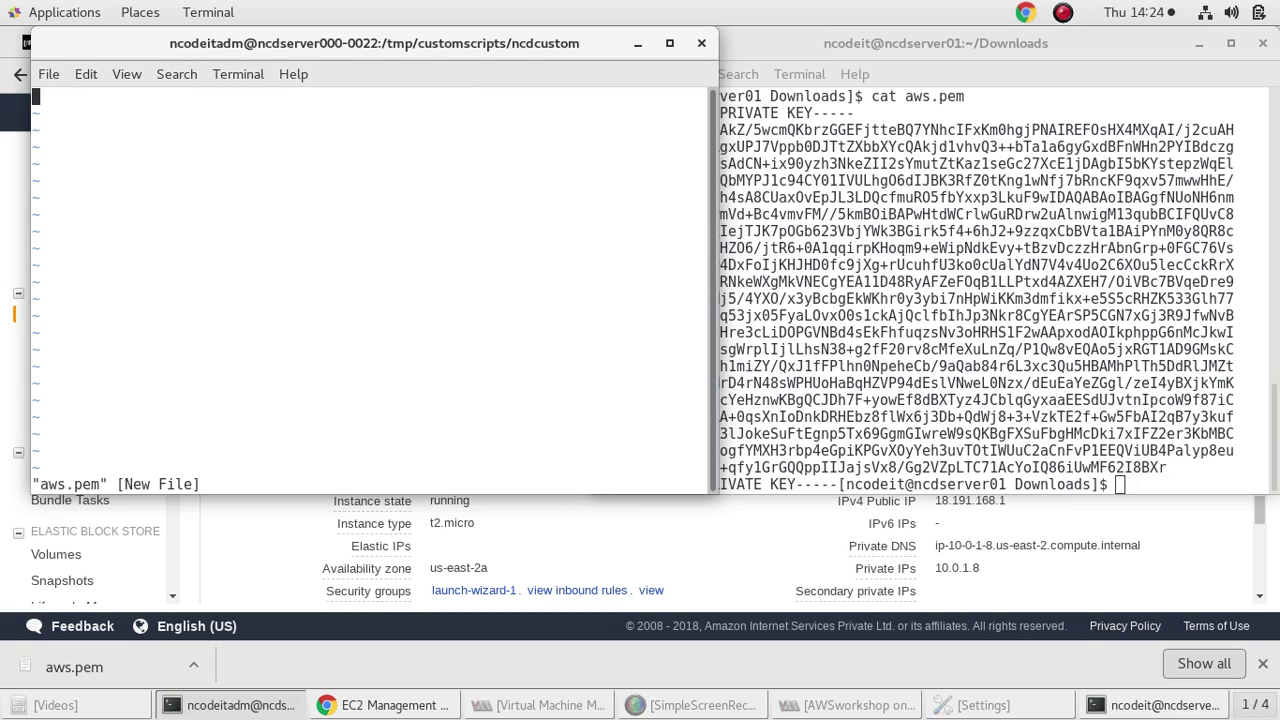
{"action": "right_click", "coordinate": [224, 151]}
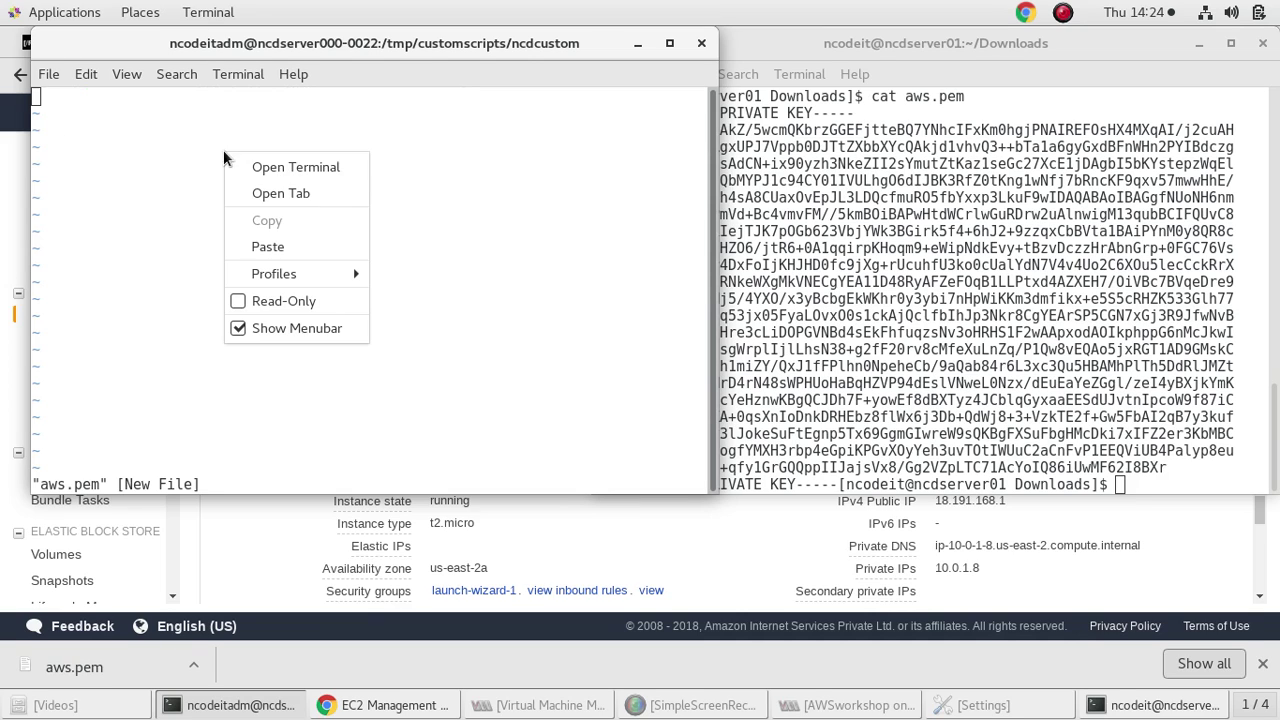
{"action": "left_click", "coordinate": [275, 244]}
Try trimming the END line and trailing lines off the pasted key
{"action": "key", "text": "Up"}
{"action": "key", "text": "Up"}
{"action": "key", "text": "Up"}
{"action": "key", "text": "Up"}
{"action": "key", "text": "Up"}
{"action": "key", "text": "Up"}
{"action": "key", "text": "Up"}
{"action": "key", "text": "Up"}
{"action": "key", "text": "Up"}
{"action": "key", "text": "Up"}
{"action": "key", "text": "Up"}
{"action": "key", "text": "Up"}
{"action": "key", "text": "Up"}
{"action": "key", "text": "Up"}
{"action": "key", "text": "Up"}
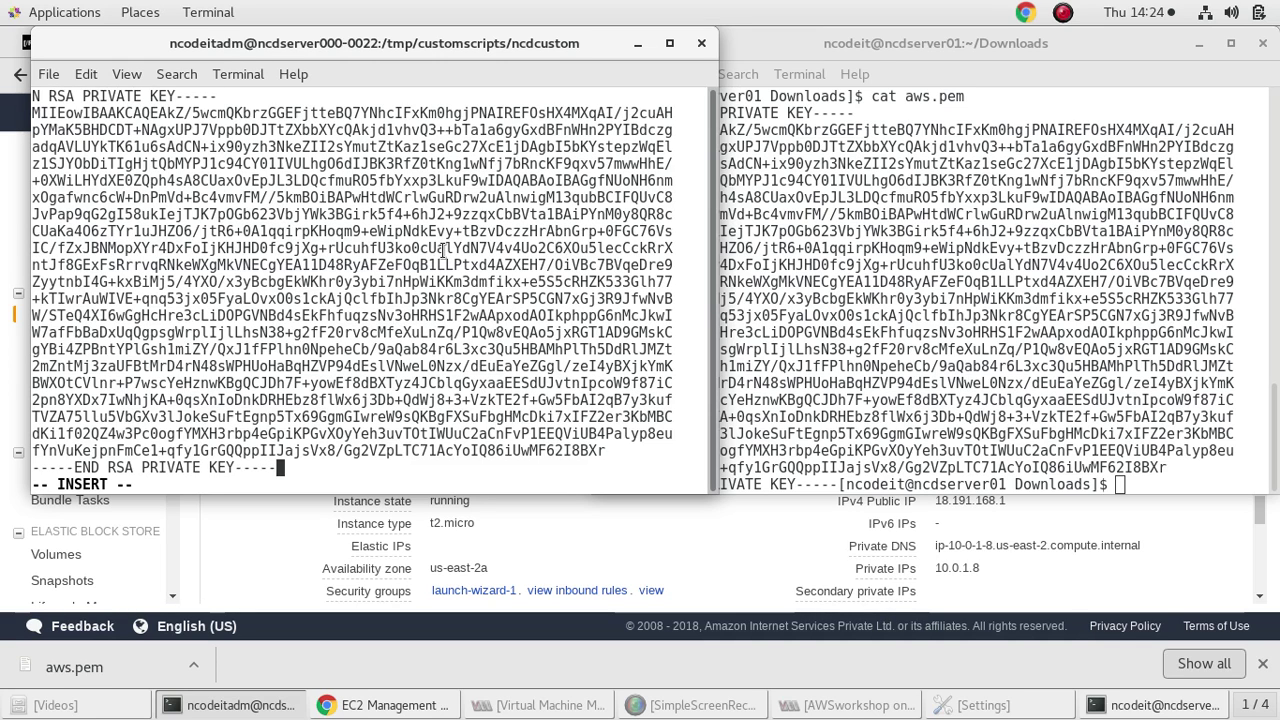
{"action": "key", "text": "BackSpace"}
{"action": "key", "text": "BackSpace"}
{"action": "key", "text": "BackSpace"}
{"action": "key", "text": "BackSpace"}
{"action": "key", "text": "BackSpace"}
{"action": "key", "text": "BackSpace"}
{"action": "key", "text": "BackSpace"}
{"action": "key", "text": "BackSpace"}
{"action": "key", "text": "BackSpace"}
{"action": "key", "text": "BackSpace"}
{"action": "key", "text": "BackSpace"}
{"action": "key", "text": "BackSpace"}
{"action": "key", "text": "BackSpace"}
{"action": "key", "text": "BackSpace"}
{"action": "key", "text": "BackSpace"}
{"action": "key", "text": "BackSpace"}
{"action": "key", "text": "BackSpace"}
{"action": "key", "text": "BackSpace"}
{"action": "key", "text": "BackSpace"}
{"action": "key", "text": "BackSpace"}
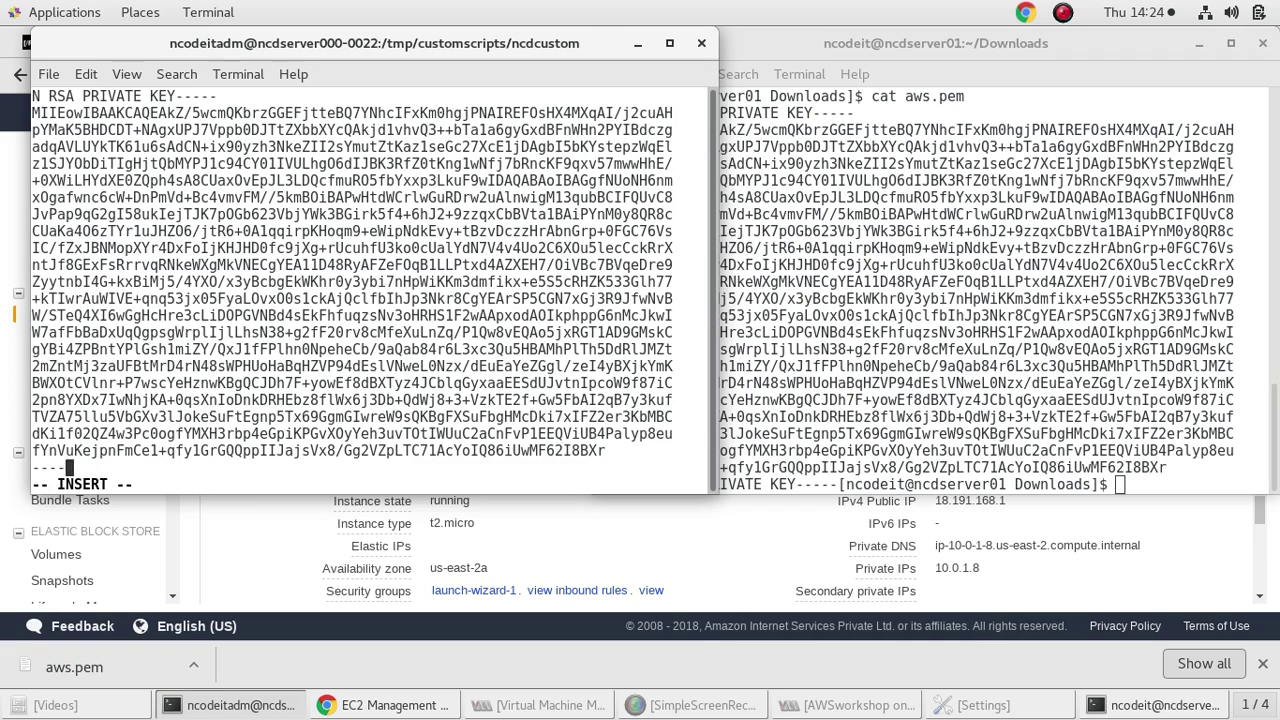
{"action": "key", "text": "BackSpace"}
{"action": "key", "text": "BackSpace"}
{"action": "key", "text": "BackSpace"}
{"action": "key", "text": "BackSpace"}
{"action": "key", "text": "BackSpace"}
{"action": "key", "text": "BackSpace"}
{"action": "key", "text": "BackSpace"}
{"action": "key", "text": "BackSpace"}
{"action": "key", "text": "BackSpace"}
{"action": "key", "text": "BackSpace"}
{"action": "key", "text": "BackSpace"}
{"action": "key", "text": "BackSpace"}
{"action": "key", "text": "BackSpace"}
{"action": "key", "text": "BackSpace"}
{"action": "key", "text": "BackSpace"}
{"action": "key", "text": "BackSpace"}
{"action": "key", "text": "BackSpace"}
{"action": "key", "text": "BackSpace"}
{"action": "key", "text": "BackSpace"}
{"action": "key", "text": "BackSpace"}
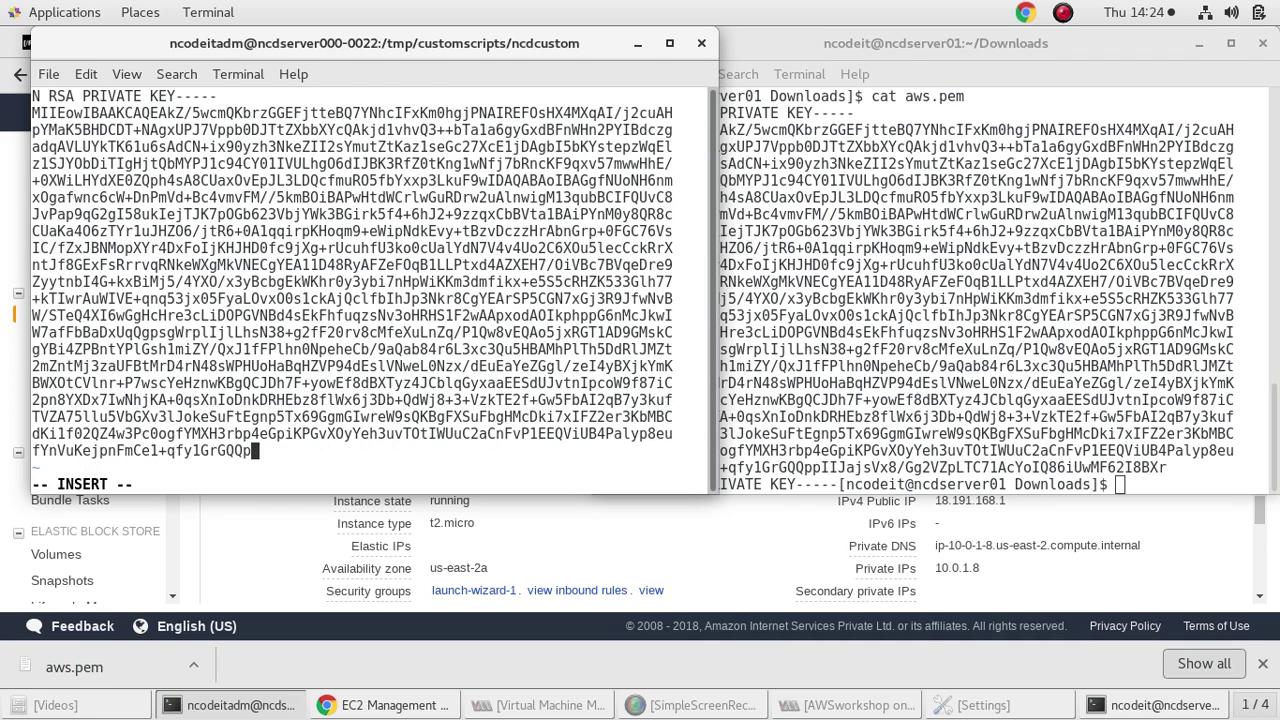
{"action": "key", "text": "ctrl+shift+v"}
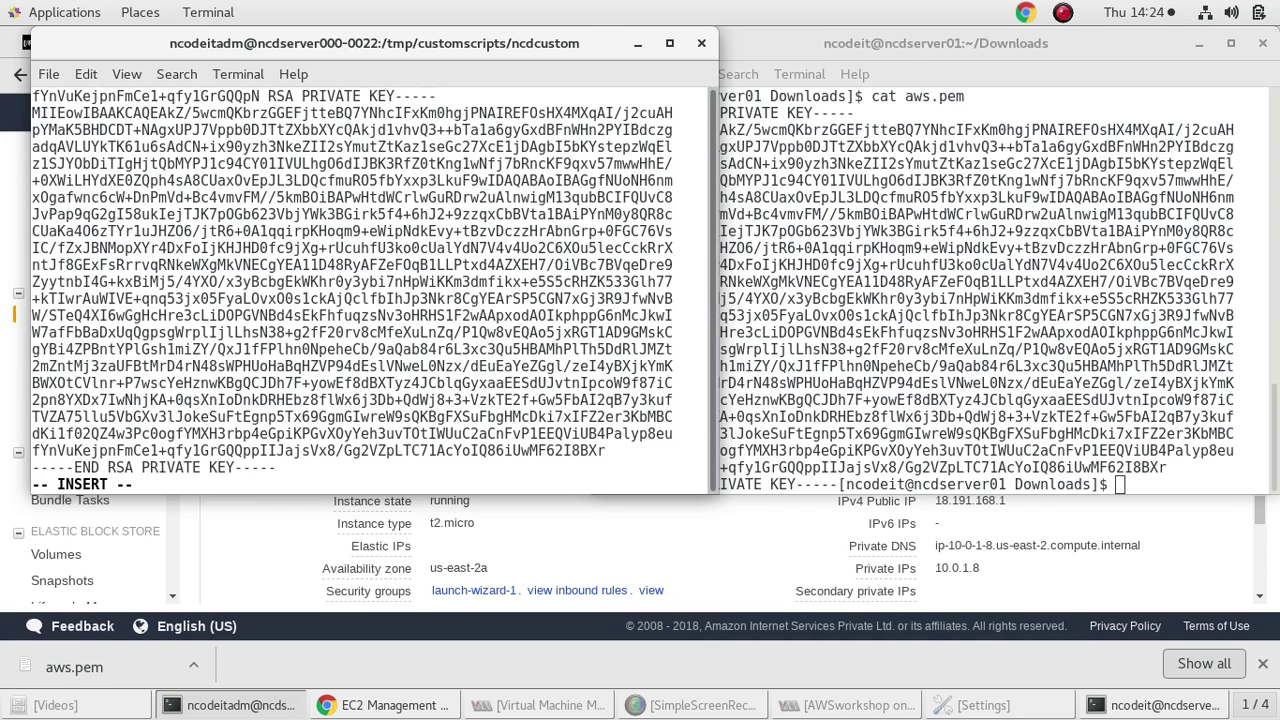
{"action": "key", "text": "BackSpace"}
{"action": "key", "text": "BackSpace"}
{"action": "key", "text": "BackSpace"}
{"action": "key", "text": "BackSpace"}
{"action": "key", "text": "BackSpace"}
{"action": "key", "text": "BackSpace"}
{"action": "key", "text": "BackSpace"}
{"action": "key", "text": "BackSpace"}
{"action": "key", "text": "BackSpace"}
{"action": "key", "text": "BackSpace"}
{"action": "key", "text": "BackSpace"}
{"action": "key", "text": "BackSpace"}
{"action": "key", "text": "BackSpace"}
{"action": "key", "text": "BackSpace"}
{"action": "key", "text": "BackSpace"}
{"action": "key", "text": "BackSpace"}
{"action": "key", "text": "BackSpace"}
{"action": "key", "text": "BackSpace"}
{"action": "key", "text": "BackSpace"}
{"action": "key", "text": "BackSpace"}
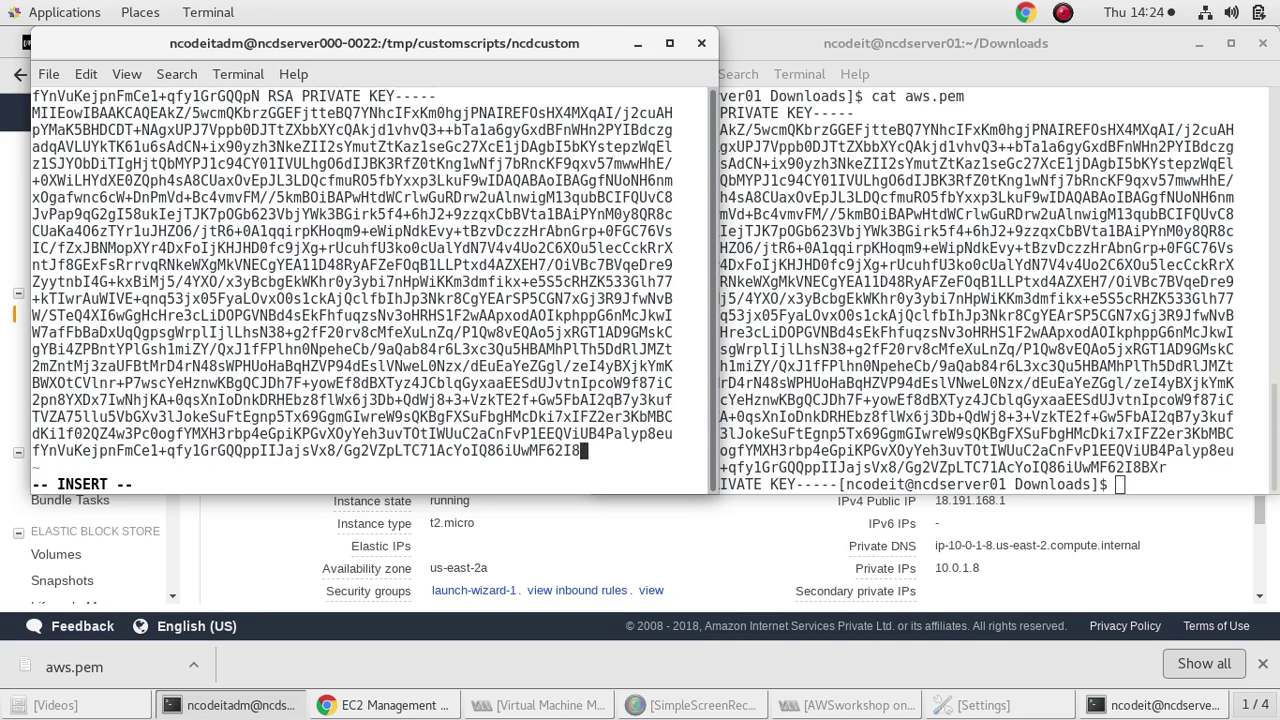
{"action": "key", "text": "BackSpace"}
{"action": "key", "text": "BackSpace"}
{"action": "key", "text": "BackSpace"}
{"action": "key", "text": "BackSpace"}
{"action": "key", "text": "BackSpace"}
{"action": "key", "text": "BackSpace"}
{"action": "key", "text": "BackSpace"}
{"action": "key", "text": "BackSpace"}
{"action": "key", "text": "BackSpace"}
{"action": "key", "text": "BackSpace"}
{"action": "key", "text": "BackSpace"}
{"action": "key", "text": "BackSpace"}
{"action": "key", "text": "BackSpace"}
{"action": "key", "text": "BackSpace"}
{"action": "key", "text": "BackSpace"}
{"action": "key", "text": "BackSpace"}
{"action": "key", "text": "BackSpace"}
{"action": "key", "text": "BackSpace"}
{"action": "key", "text": "BackSpace"}
{"action": "key", "text": "BackSpace"}
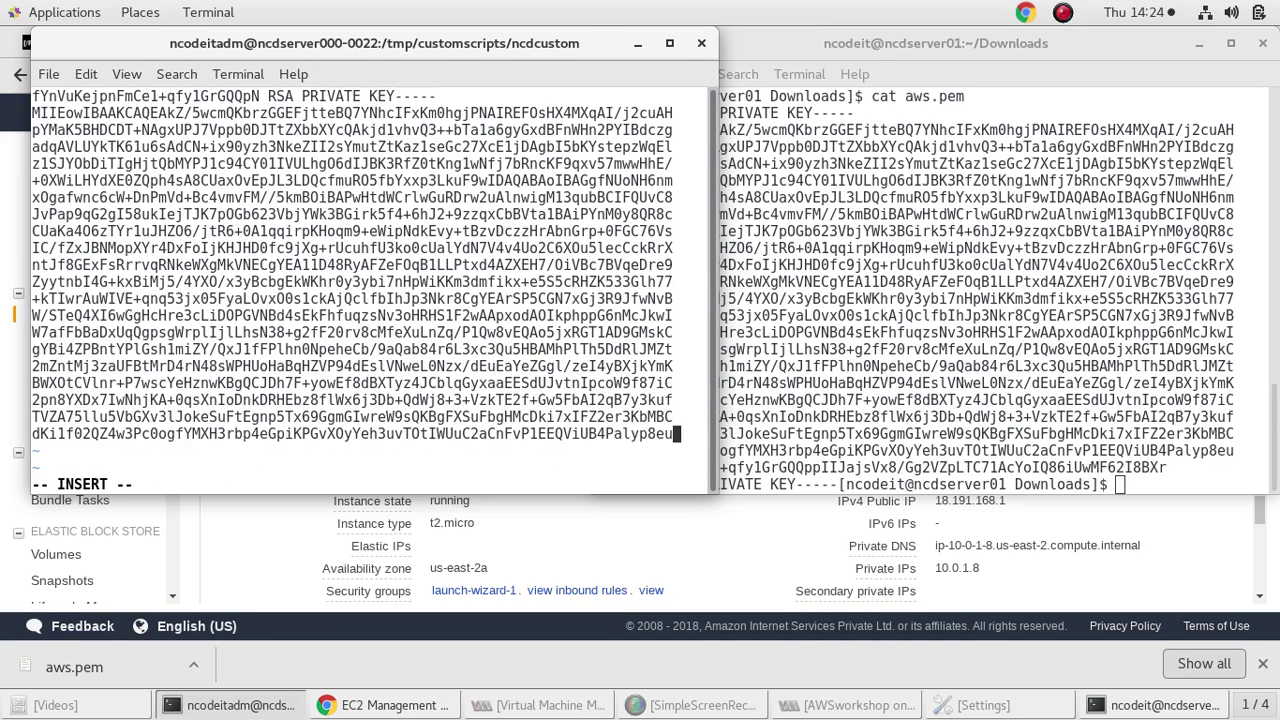
{"action": "key", "text": "BackSpace"}
{"action": "key", "text": "BackSpace"}
{"action": "key", "text": "BackSpace"}
{"action": "key", "text": "BackSpace"}
{"action": "key", "text": "BackSpace"}
{"action": "key", "text": "BackSpace"}
{"action": "key", "text": "BackSpace"}
{"action": "key", "text": "BackSpace"}
{"action": "key", "text": "BackSpace"}
{"action": "key", "text": "BackSpace"}
{"action": "key", "text": "BackSpace"}
{"action": "key", "text": "BackSpace"}
{"action": "key", "text": "BackSpace"}
{"action": "key", "text": "BackSpace"}
{"action": "key", "text": "BackSpace"}
{"action": "key", "text": "BackSpace"}
{"action": "key", "text": "BackSpace"}
{"action": "key", "text": "BackSpace"}
{"action": "key", "text": "BackSpace"}
{"action": "key", "text": "BackSpace"}
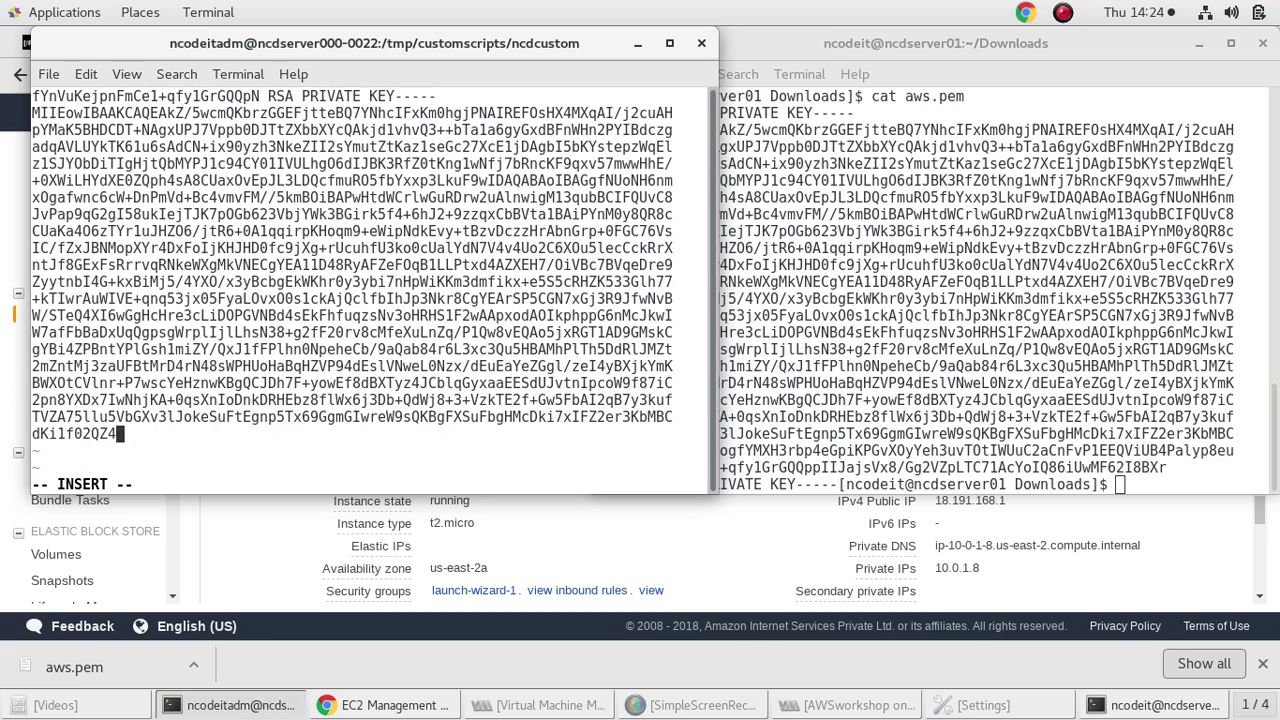
{"action": "key", "text": "BackSpace"}
{"action": "key", "text": "BackSpace"}
{"action": "key", "text": "BackSpace"}
{"action": "key", "text": "BackSpace"}
{"action": "key", "text": "BackSpace"}
{"action": "key", "text": "BackSpace"}
{"action": "key", "text": "BackSpace"}
{"action": "key", "text": "BackSpace"}
{"action": "key", "text": "BackSpace"}
{"action": "key", "text": "BackSpace"}
{"action": "key", "text": "BackSpace"}
{"action": "key", "text": "BackSpace"}
{"action": "key", "text": "BackSpace"}
{"action": "key", "text": "BackSpace"}
{"action": "key", "text": "BackSpace"}
{"action": "key", "text": "BackSpace"}
{"action": "key", "text": "BackSpace"}
{"action": "key", "text": "BackSpace"}
{"action": "key", "text": "BackSpace"}
{"action": "key", "text": "BackSpace"}
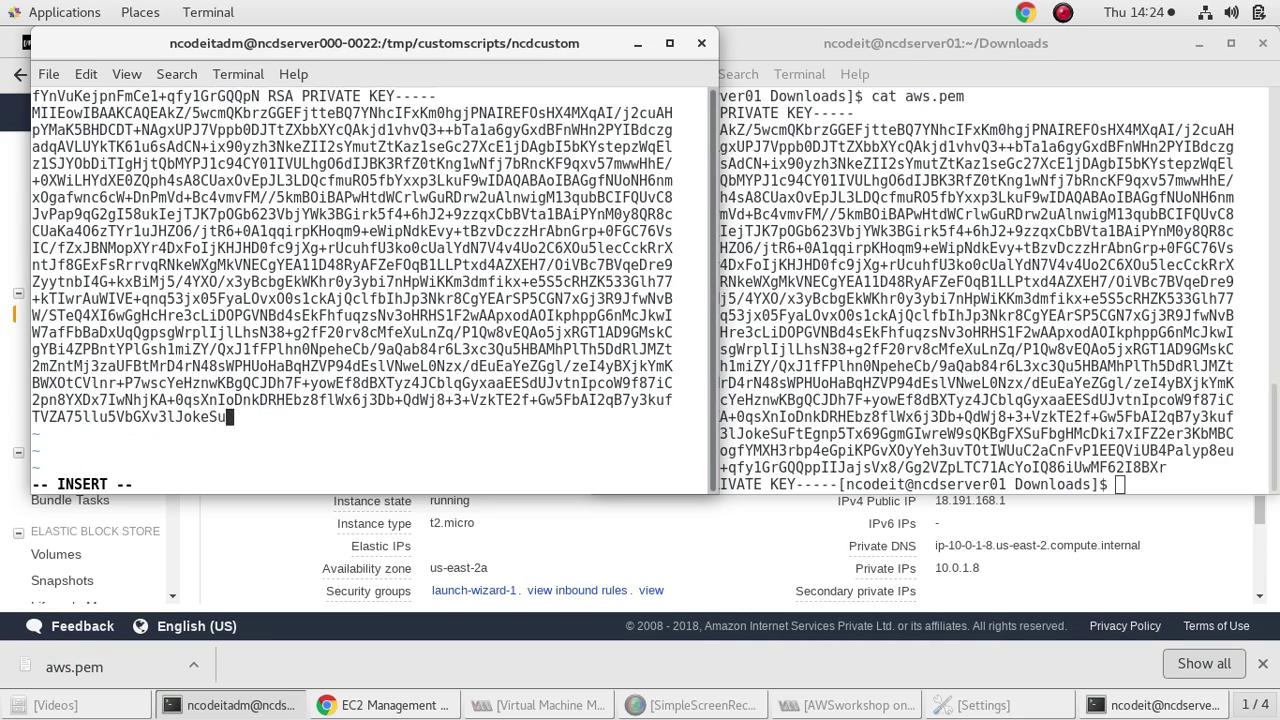
{"action": "key", "text": "BackSpace"}
{"action": "key", "text": "BackSpace"}
{"action": "key", "text": "BackSpace"}
{"action": "key", "text": "BackSpace"}
{"action": "key", "text": "BackSpace"}
{"action": "key", "text": "BackSpace"}
{"action": "key", "text": "BackSpace"}
{"action": "key", "text": "BackSpace"}
{"action": "key", "text": "BackSpace"}
{"action": "key", "text": "BackSpace"}
{"action": "key", "text": "BackSpace"}
{"action": "key", "text": "BackSpace"}
{"action": "key", "text": "BackSpace"}
{"action": "key", "text": "BackSpace"}
{"action": "key", "text": "BackSpace"}
{"action": "key", "text": "BackSpace"}
{"action": "key", "text": "BackSpace"}
{"action": "key", "text": "BackSpace"}
{"action": "key", "text": "BackSpace"}
{"action": "key", "text": "BackSpace"}
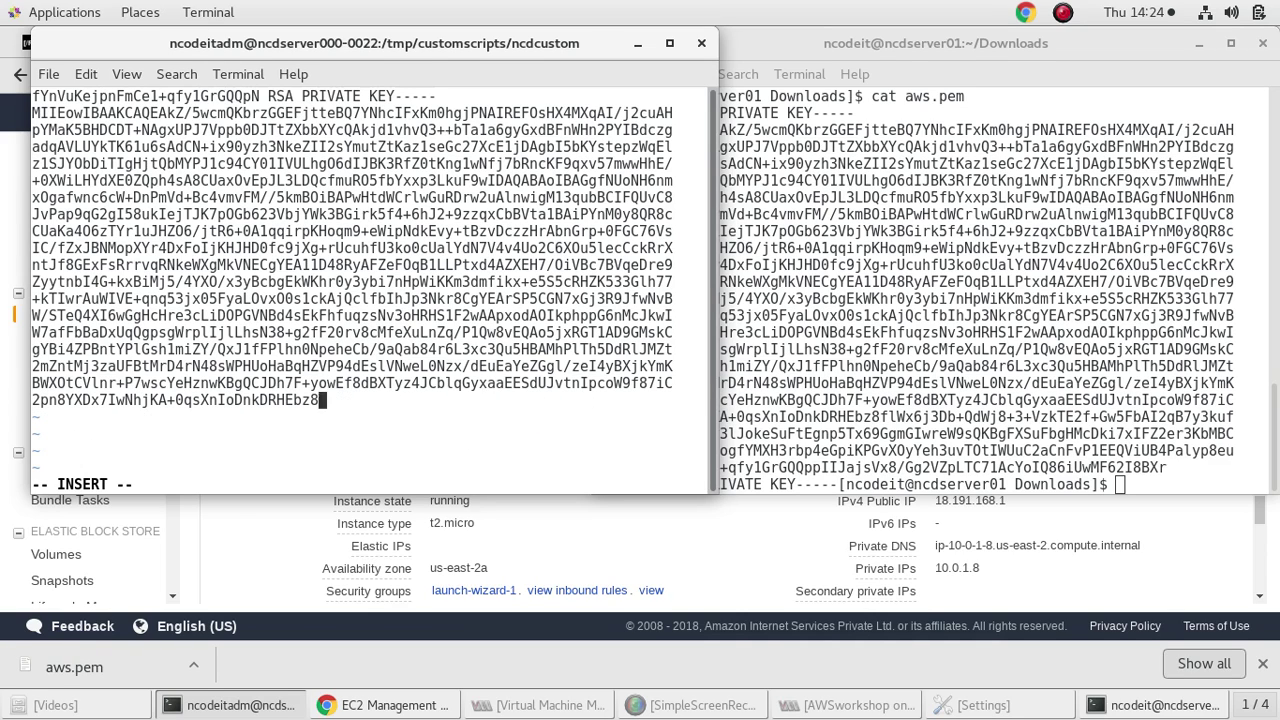
{"action": "key", "text": "BackSpace"}
{"action": "key", "text": "BackSpace"}
{"action": "key", "text": "BackSpace"}
{"action": "key", "text": "BackSpace"}
{"action": "key", "text": "BackSpace"}
{"action": "key", "text": "BackSpace"}
{"action": "key", "text": "BackSpace"}
{"action": "key", "text": "BackSpace"}
{"action": "key", "text": "BackSpace"}
{"action": "key", "text": "BackSpace"}
{"action": "key", "text": "BackSpace"}
{"action": "key", "text": "BackSpace"}
{"action": "key", "text": "BackSpace"}
{"action": "key", "text": "BackSpace"}
{"action": "key", "text": "BackSpace"}
{"action": "key", "text": "BackSpace"}
{"action": "key", "text": "BackSpace"}
{"action": "key", "text": "BackSpace"}
{"action": "key", "text": "BackSpace"}
{"action": "key", "text": "BackSpace"}
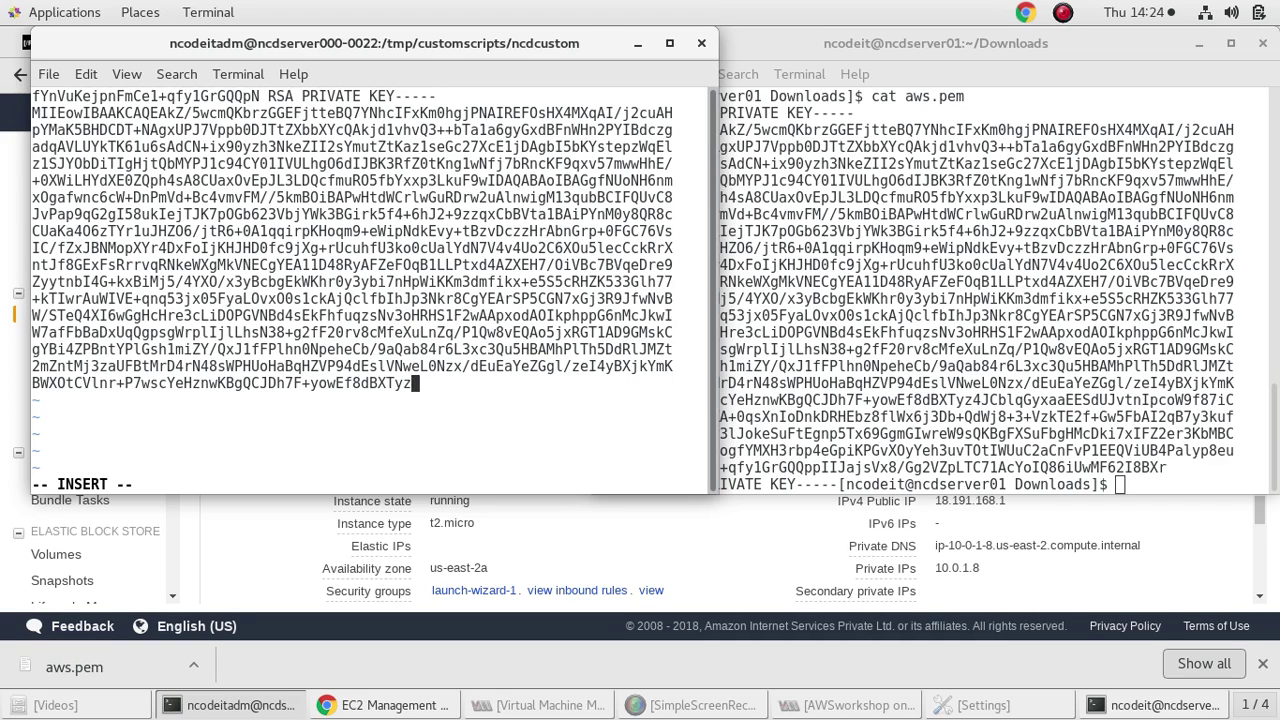
{"action": "key", "text": "BackSpace"}
{"action": "key", "text": "BackSpace"}
{"action": "key", "text": "BackSpace"}
{"action": "key", "text": "BackSpace"}
{"action": "key", "text": "BackSpace"}
{"action": "key", "text": "BackSpace"}
{"action": "key", "text": "BackSpace"}
{"action": "key", "text": "BackSpace"}
{"action": "key", "text": "BackSpace"}
{"action": "key", "text": "BackSpace"}
{"action": "key", "text": "BackSpace"}
{"action": "key", "text": "BackSpace"}
{"action": "key", "text": "BackSpace"}
{"action": "key", "text": "BackSpace"}
{"action": "key", "text": "BackSpace"}
{"action": "key", "text": "BackSpace"}
{"action": "key", "text": "BackSpace"}
{"action": "key", "text": "BackSpace"}
{"action": "key", "text": "BackSpace"}
{"action": "key", "text": "BackSpace"}
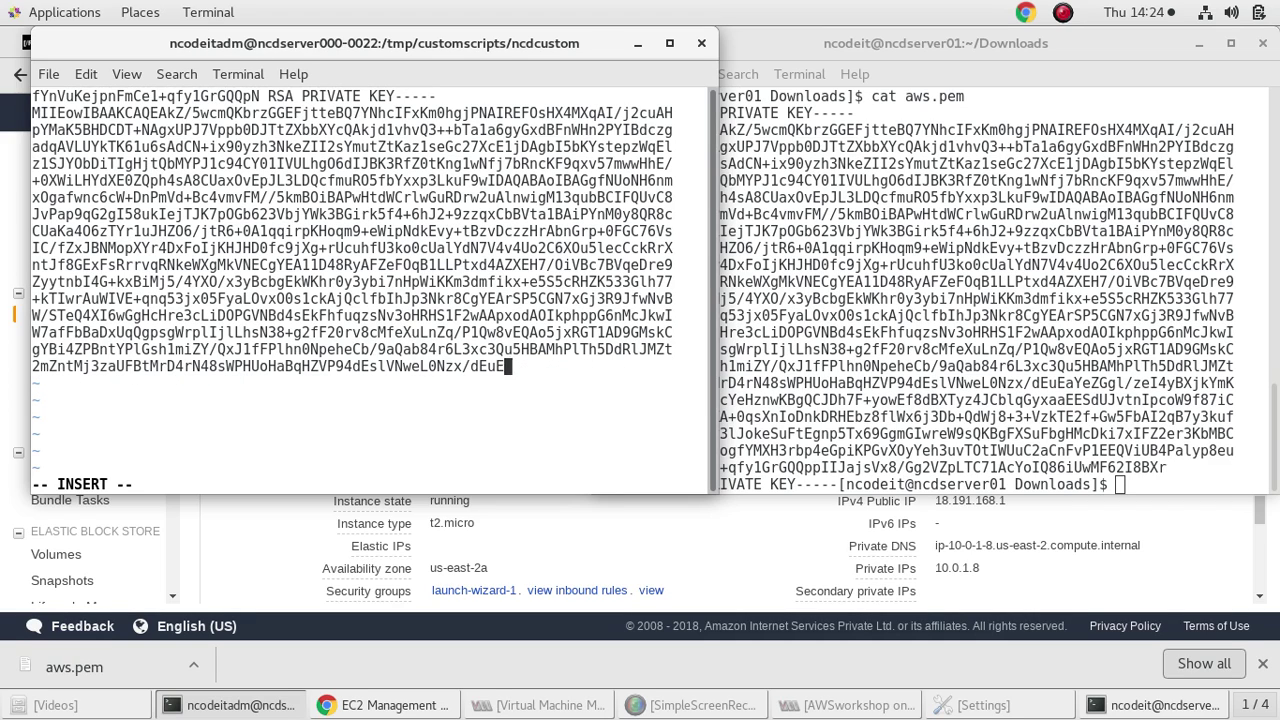
{"action": "key", "text": "BackSpace"}
{"action": "key", "text": "BackSpace"}
{"action": "key", "text": "BackSpace"}
{"action": "key", "text": "BackSpace"}
{"action": "key", "text": "BackSpace"}
{"action": "key", "text": "BackSpace"}
{"action": "key", "text": "BackSpace"}
{"action": "key", "text": "BackSpace"}
{"action": "key", "text": "BackSpace"}
{"action": "key", "text": "BackSpace"}
{"action": "key", "text": "BackSpace"}
{"action": "key", "text": "BackSpace"}
{"action": "key", "text": "BackSpace"}
{"action": "key", "text": "BackSpace"}
{"action": "key", "text": "BackSpace"}
{"action": "key", "text": "BackSpace"}
{"action": "key", "text": "BackSpace"}
{"action": "key", "text": "BackSpace"}
{"action": "key", "text": "BackSpace"}
{"action": "key", "text": "BackSpace"}
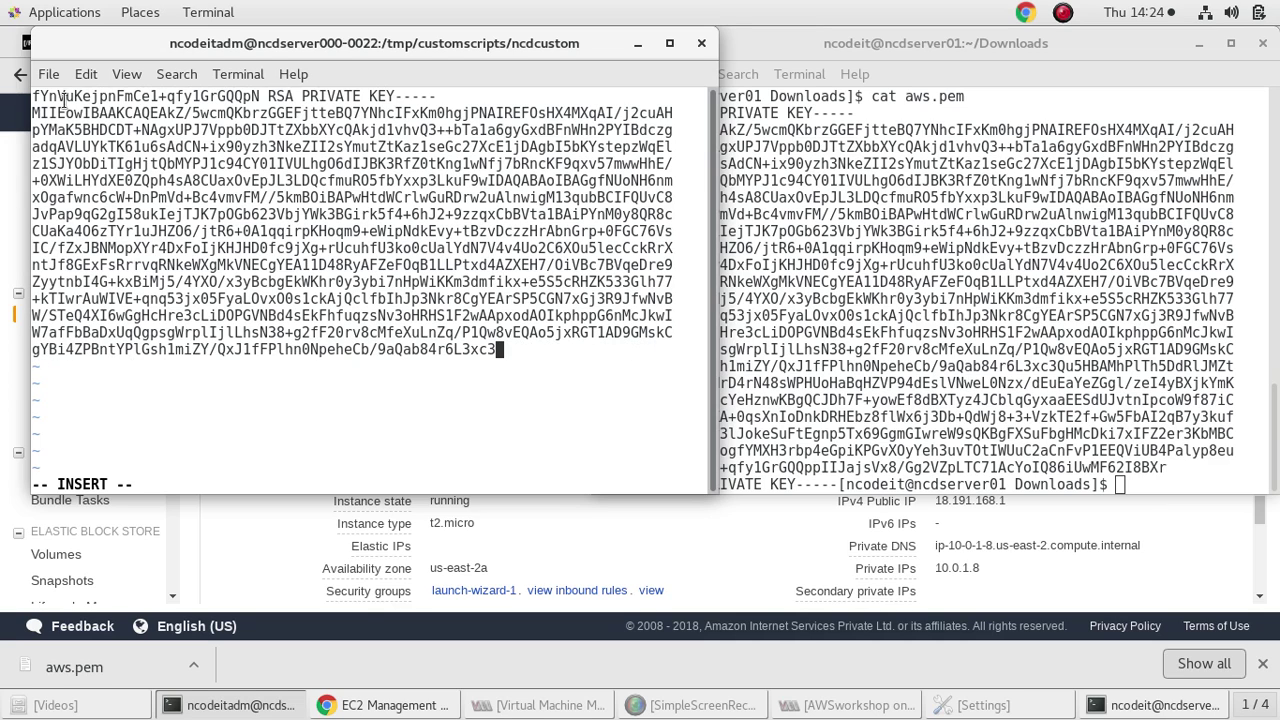
Select parts of the key text, then discard the edits and quit vi with :q!
{"action": "left_click_drag", "start_coordinate": [31, 96], "coordinate": [400, 290]}
{"action": "left_click_drag", "start_coordinate": [444, 366], "coordinate": [57, 100]}
{"action": "left_click", "coordinate": [491, 350]}
{"action": "double_click", "coordinate": [55, 97]}
{"action": "triple_click", "coordinate": [122, 146]}
{"action": "key", "text": "BackSpace"}
{"action": "key", "text": "BackSpace"}
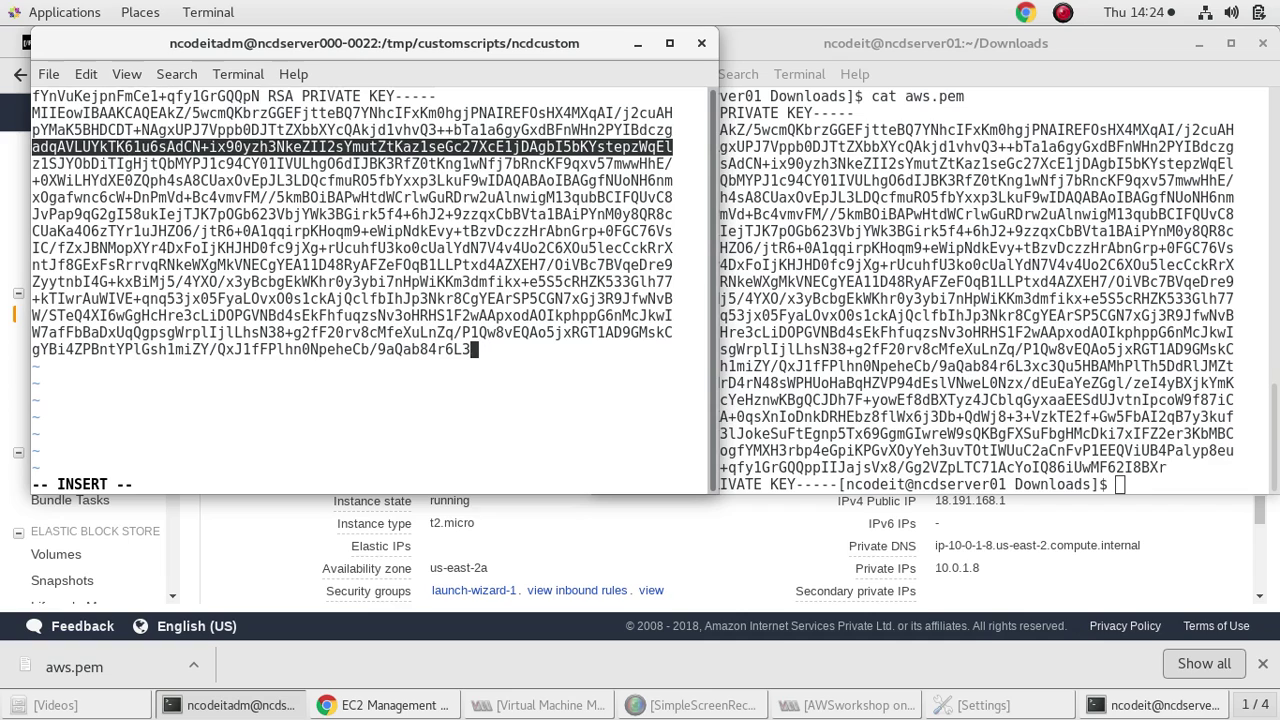
{"action": "key", "text": "Escape"}
{"action": "type", "text": ":"}
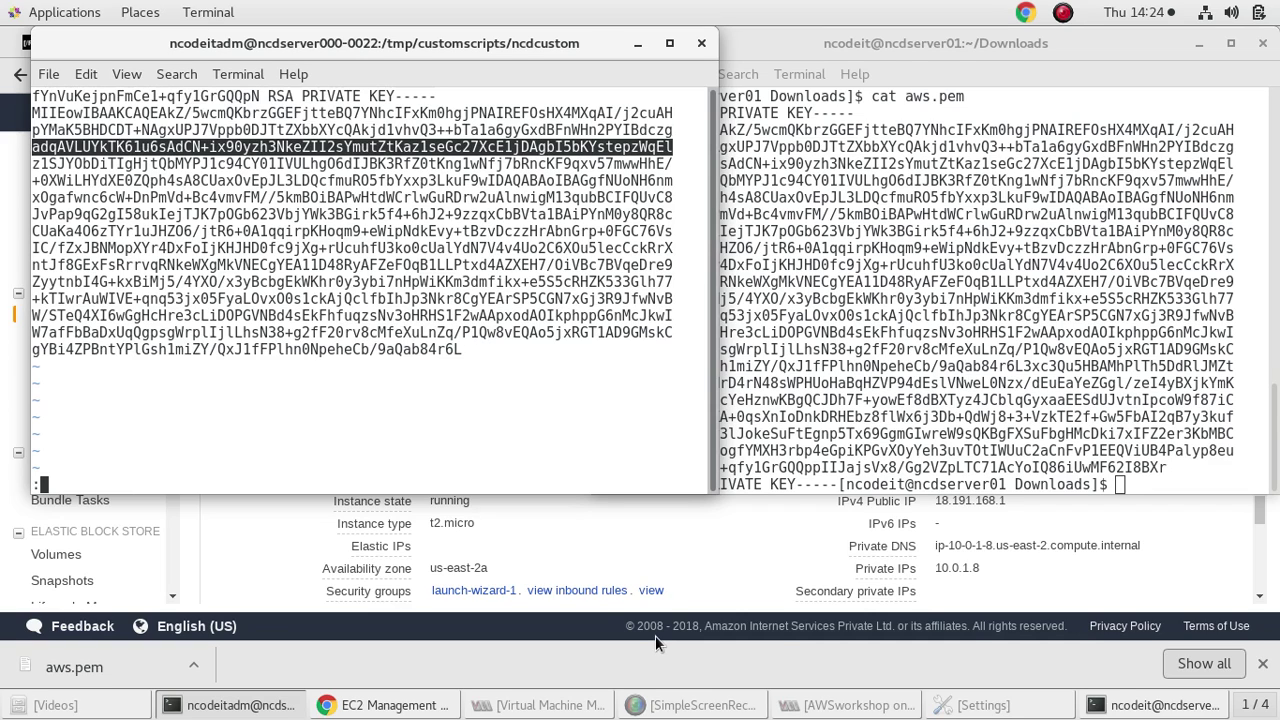
{"action": "type", "text": "q!"}
{"action": "key", "text": "Return"}
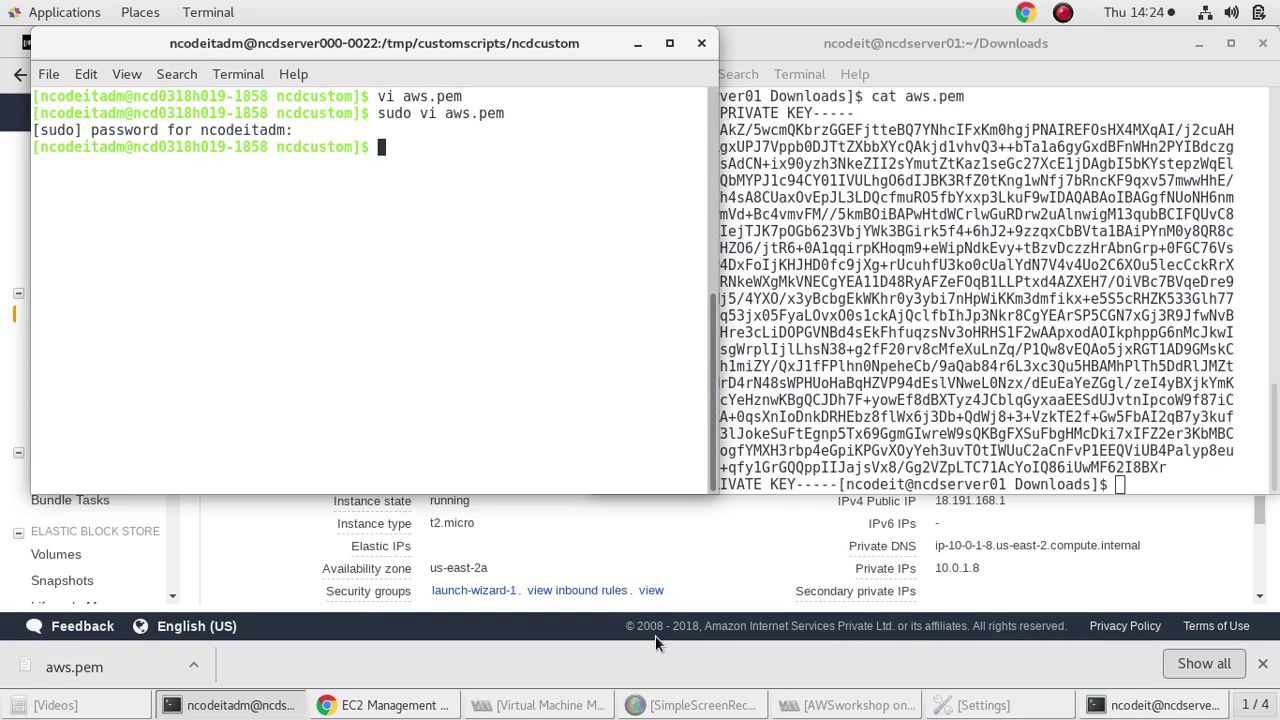
Reopen aws.pem with sudo vi, paste the complete RSA private key, and save with :wq
{"action": "type", "text": "sudo"}
{"action": "key", "text": "Up"}
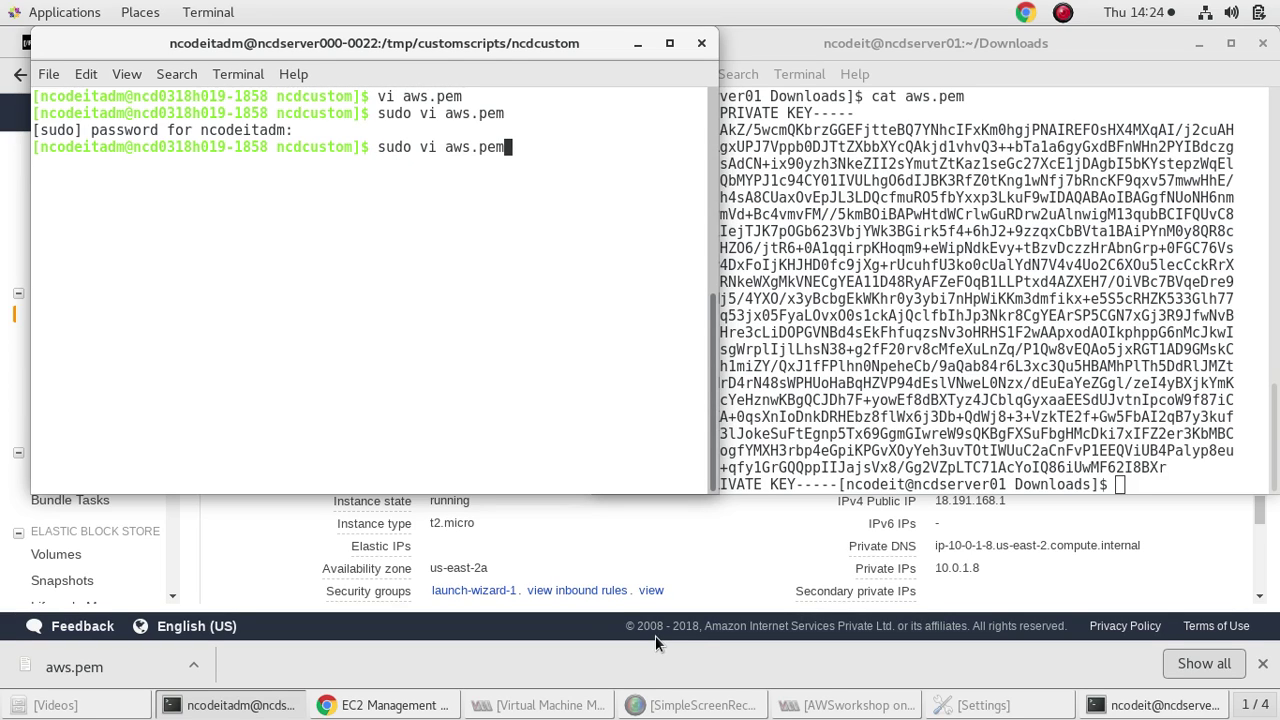
{"action": "key", "text": "Return"}
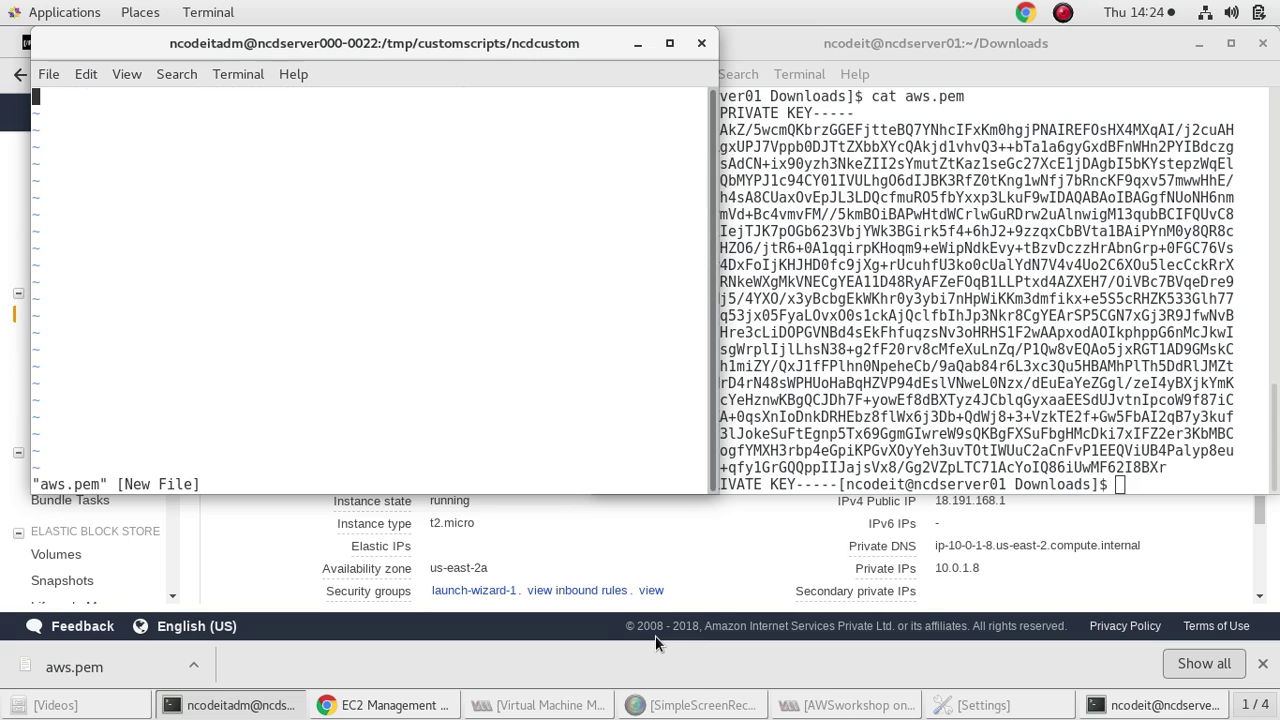
{"action": "key", "text": "i"}
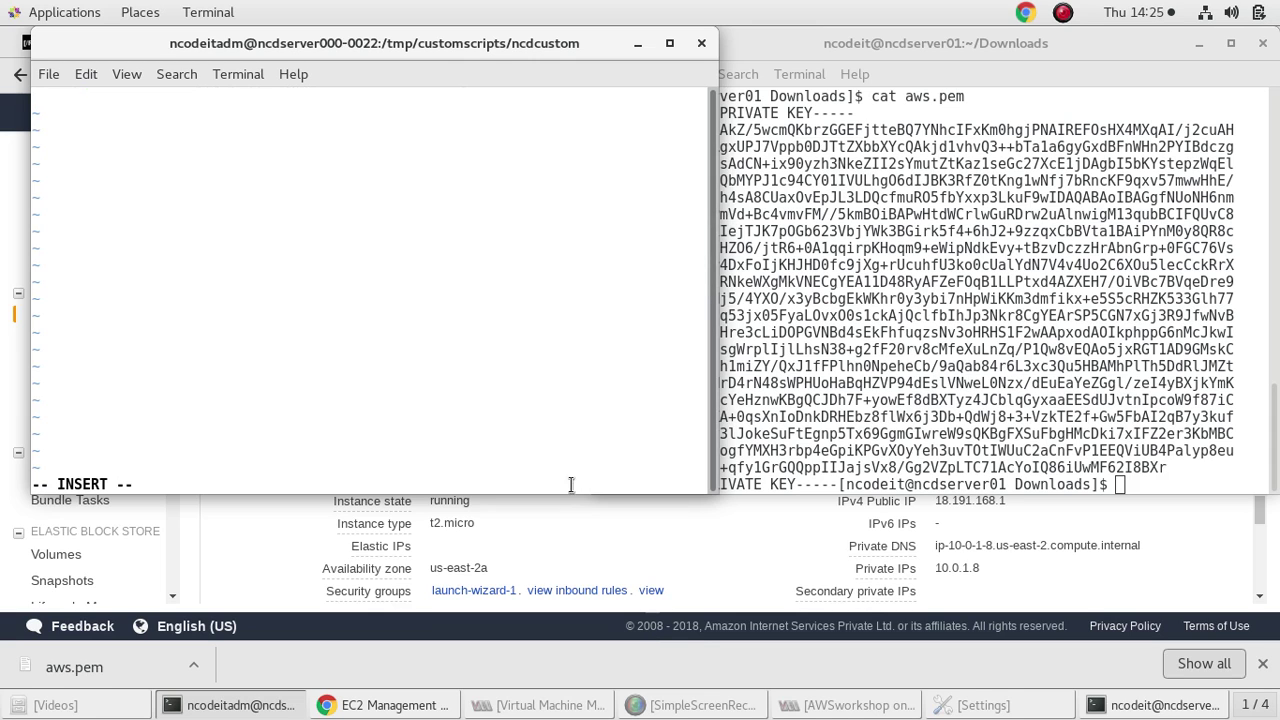
{"action": "right_click", "coordinate": [303, 207]}
{"action": "left_click", "coordinate": [349, 291]}
{"action": "key", "text": "Escape"}
{"action": "type", "text": ":wq"}
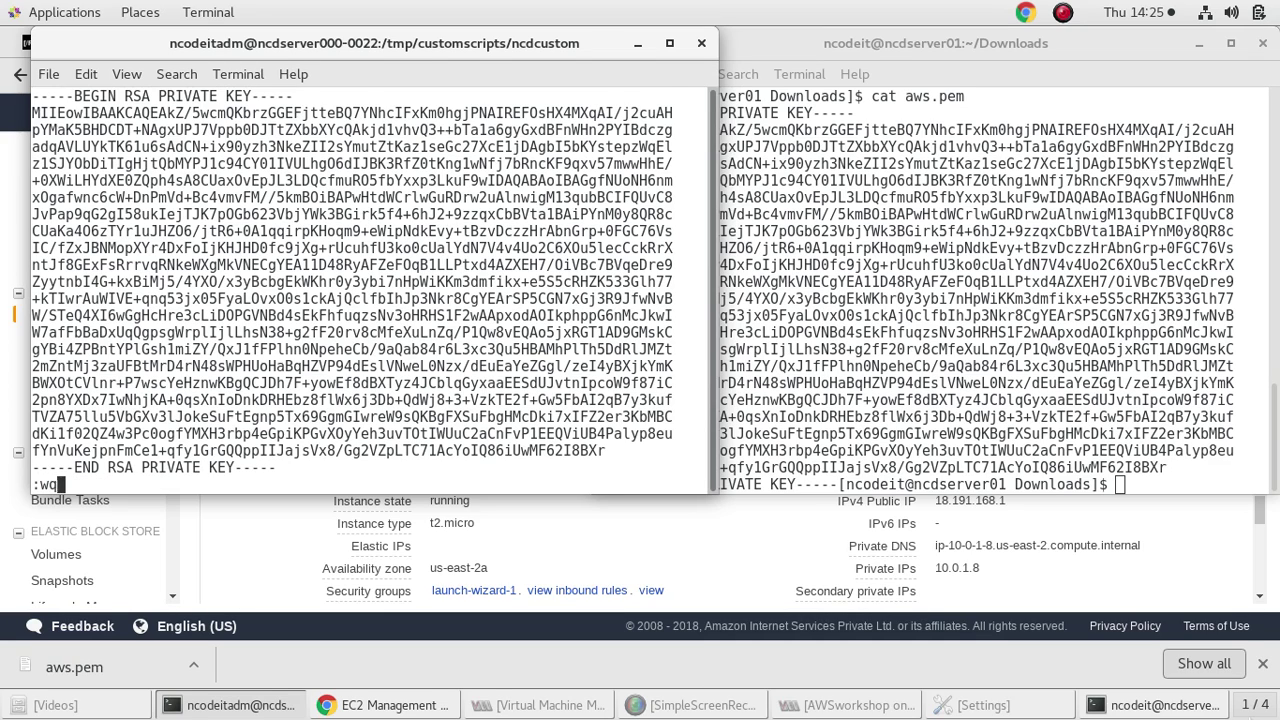
{"action": "key", "text": "Return"}
{"action": "type", "text": "chmod "}
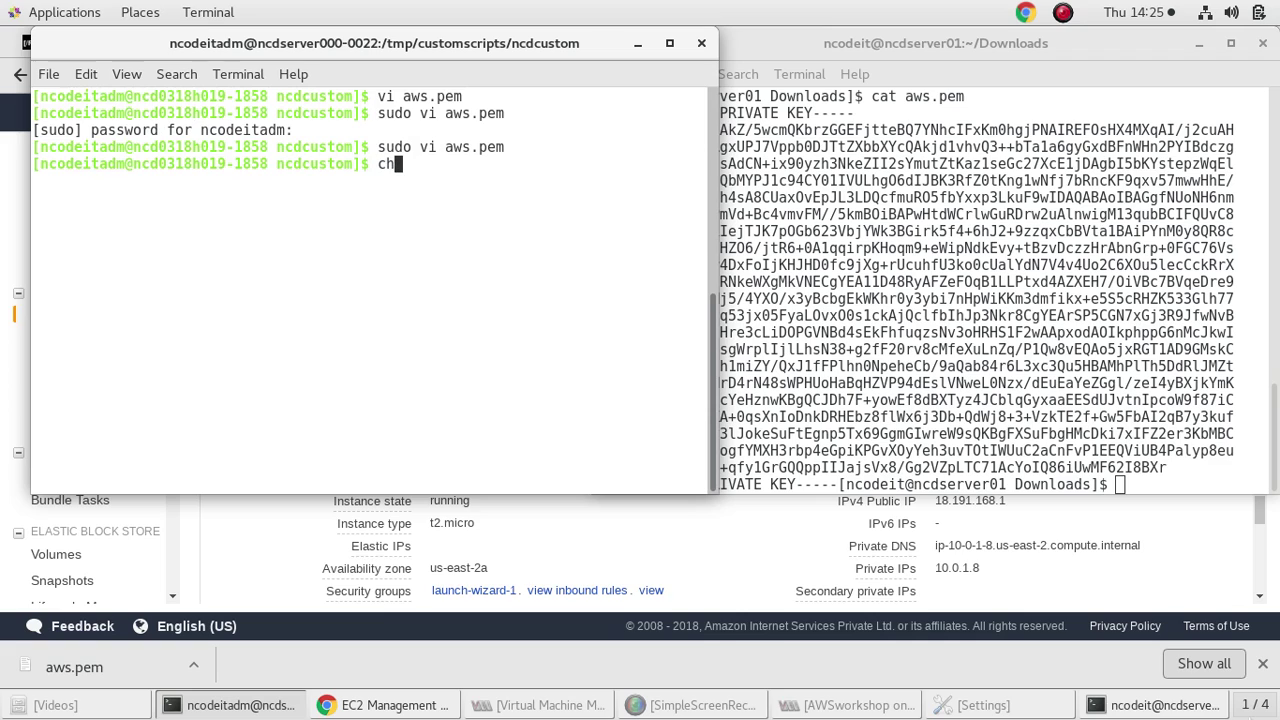
{"action": "type", "text": "40"}
Set aws.pem to mode 400 with chmod, retrying with sudo, and list the folder
{"action": "type", "text": "0 "}
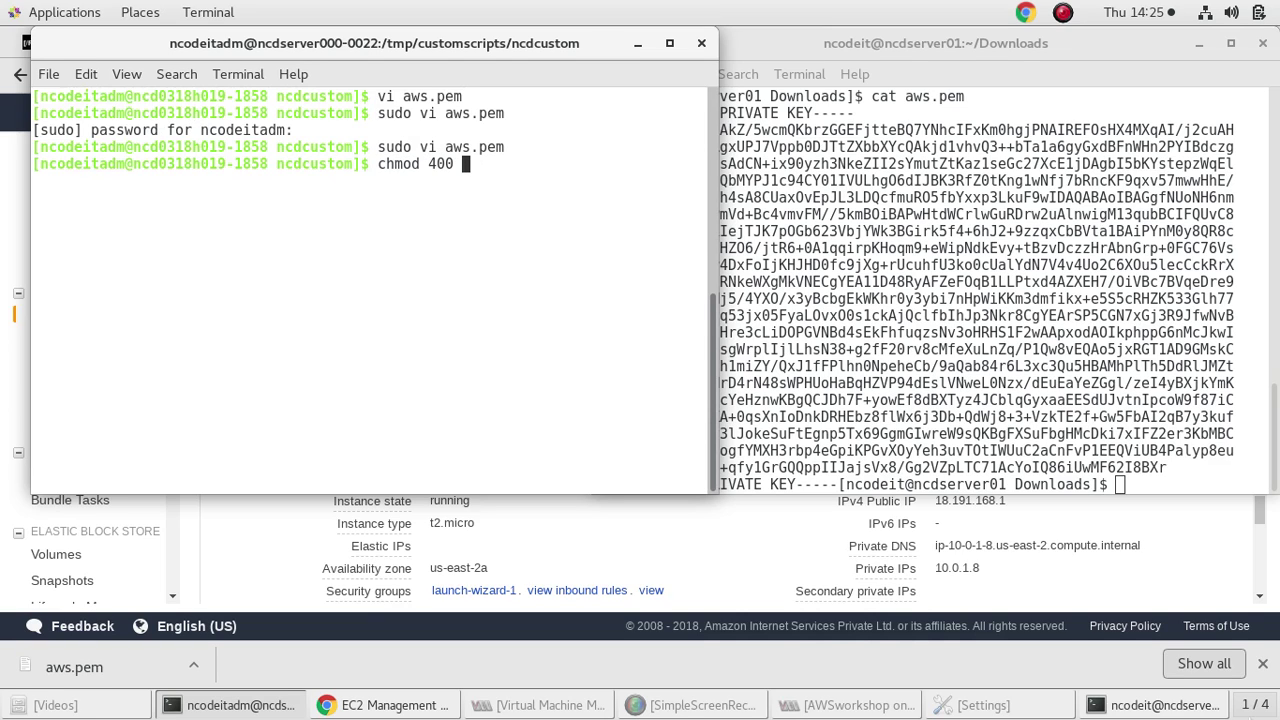
{"action": "type", "text": "aws.pem"}
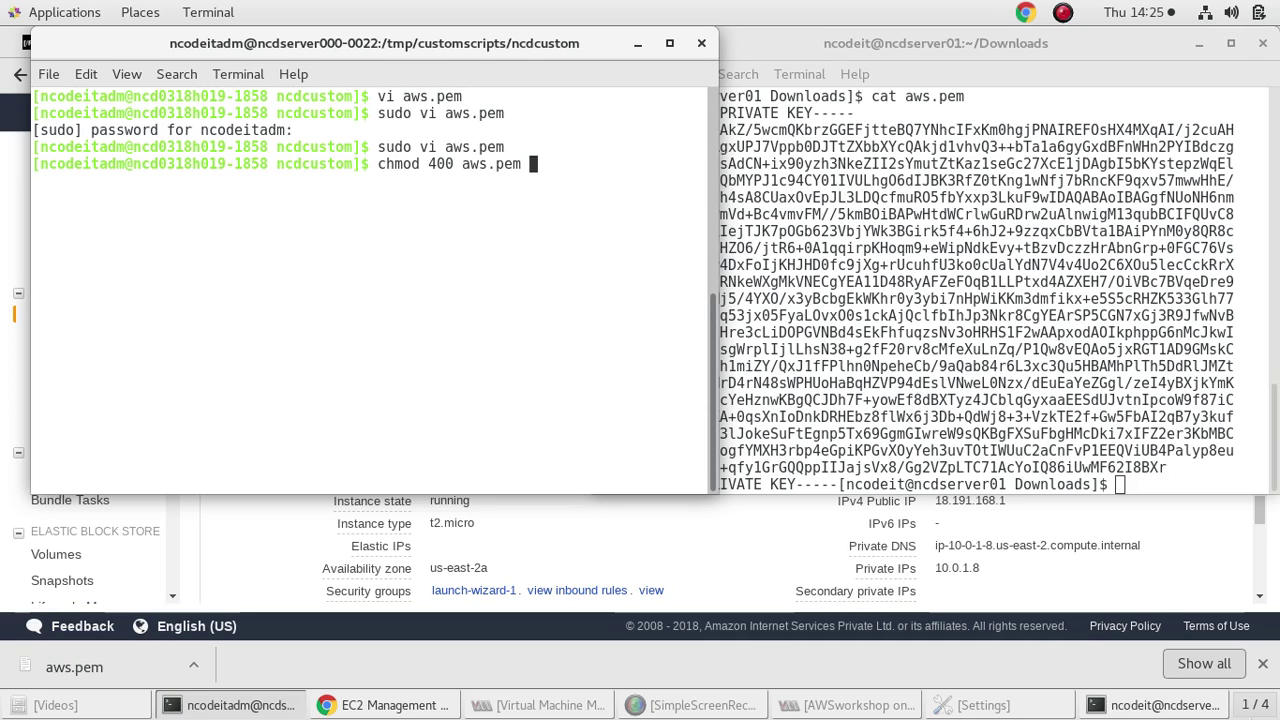
{"action": "key", "text": "Return"}
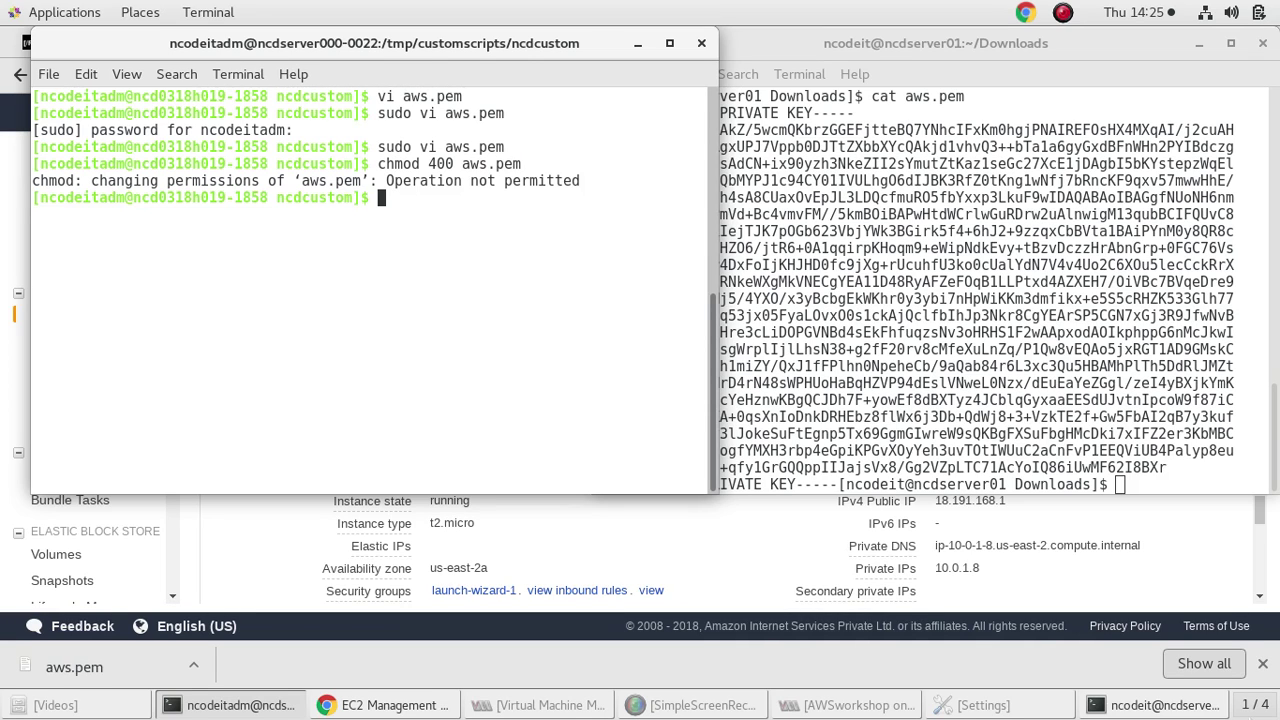
{"action": "type", "text": "sudo chmod 400 aws.pem"}
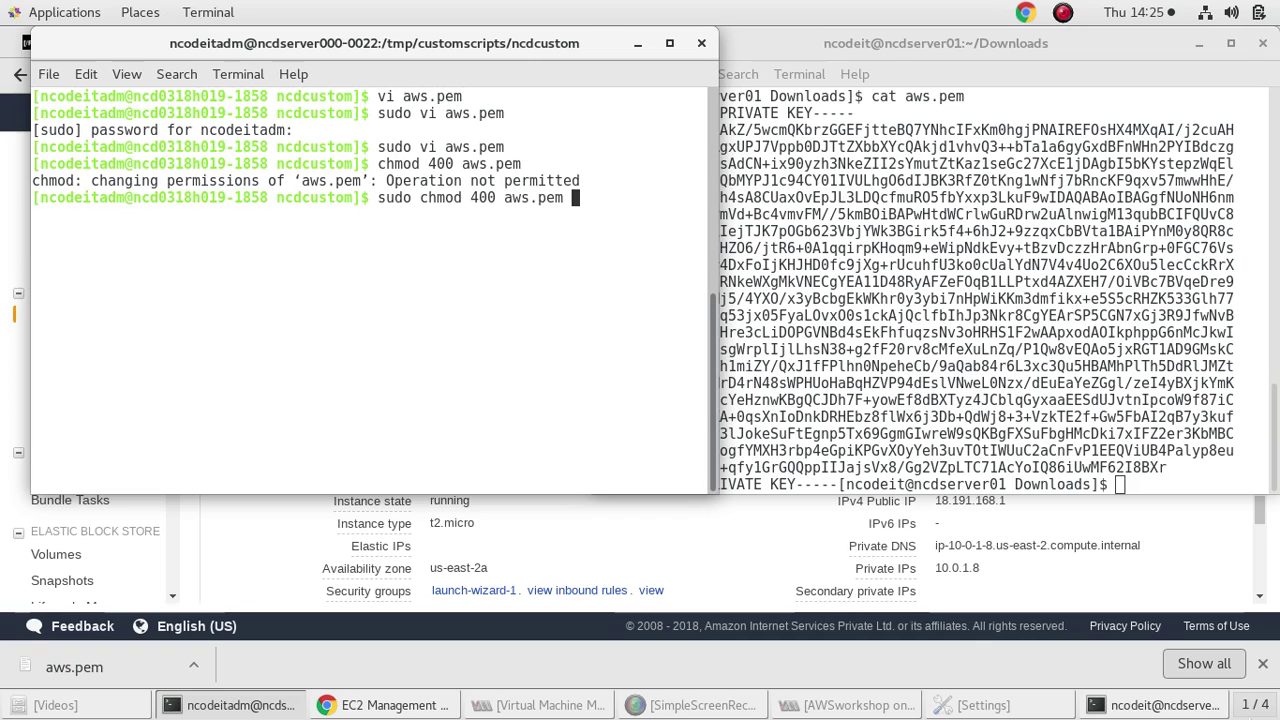
{"action": "key", "text": "Return"}
{"action": "type", "text": "ls"}
{"action": "key", "text": "Return"}
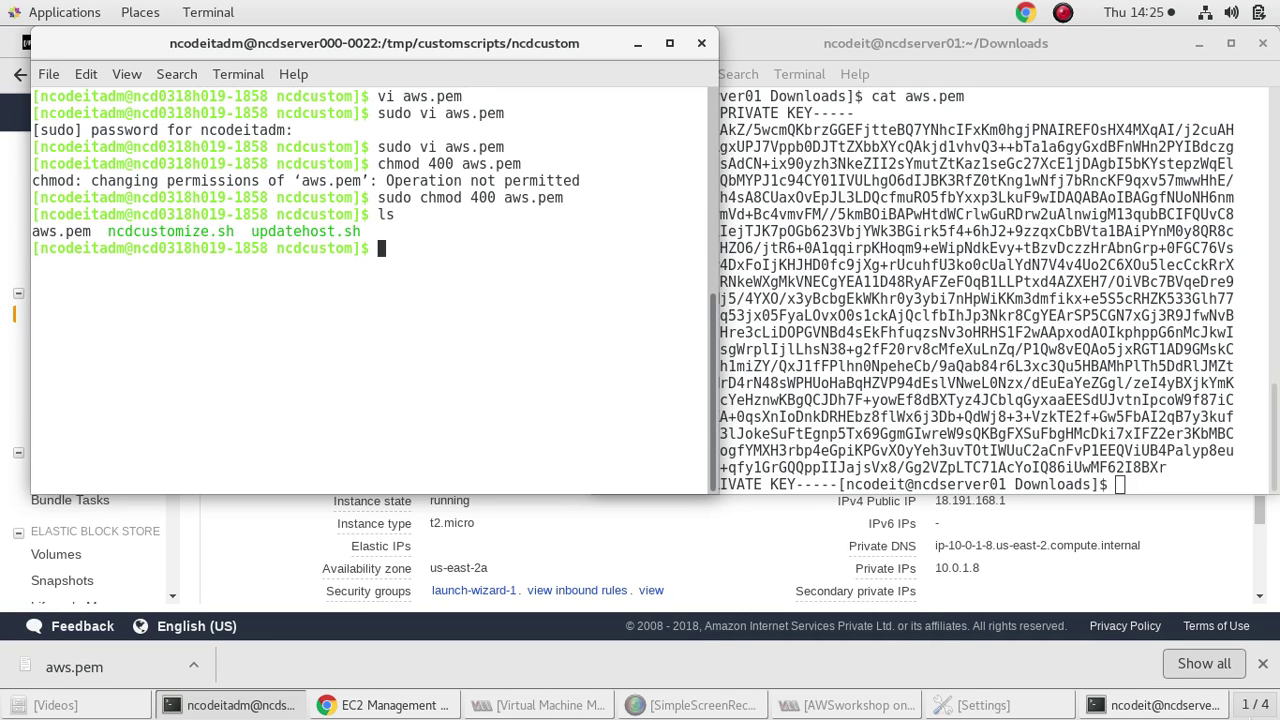
Delete aws.pem with sudo rm -rf after a plain rm attempt
{"action": "type", "text": "cd"}
{"action": "key", "text": "ctrl+l"}
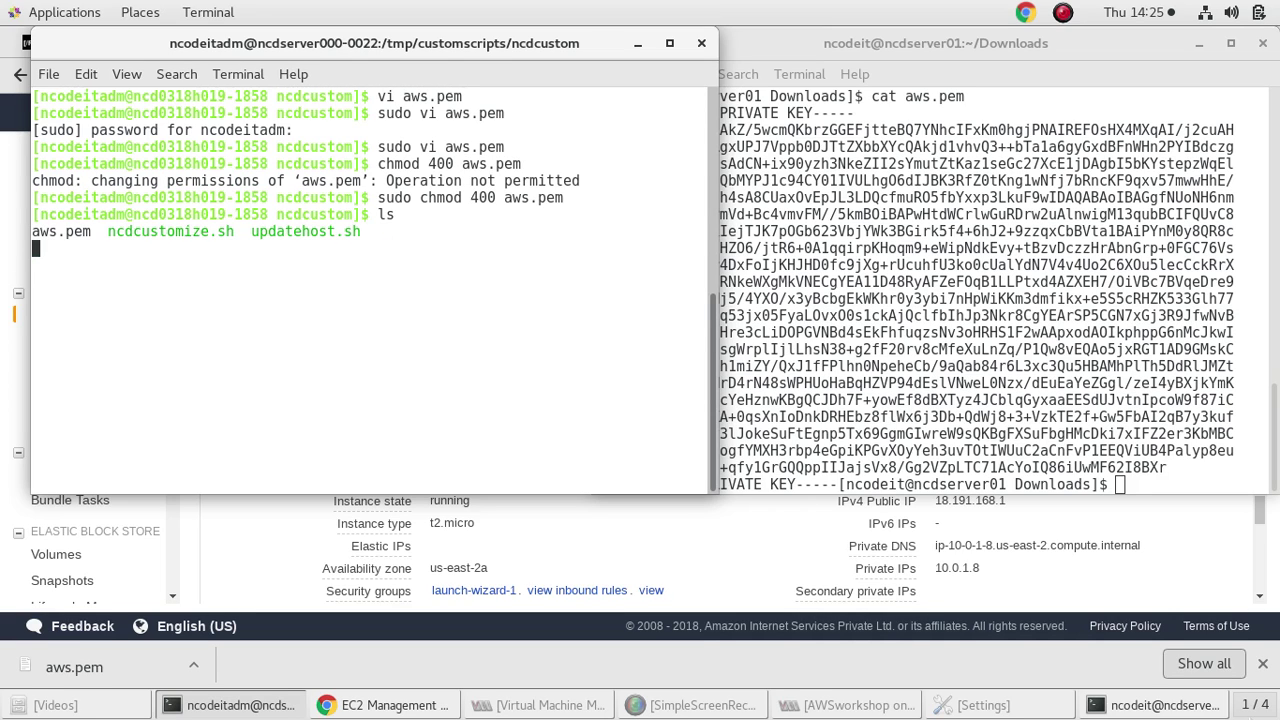
{"action": "type", "text": "rm -rf aws.pem"}
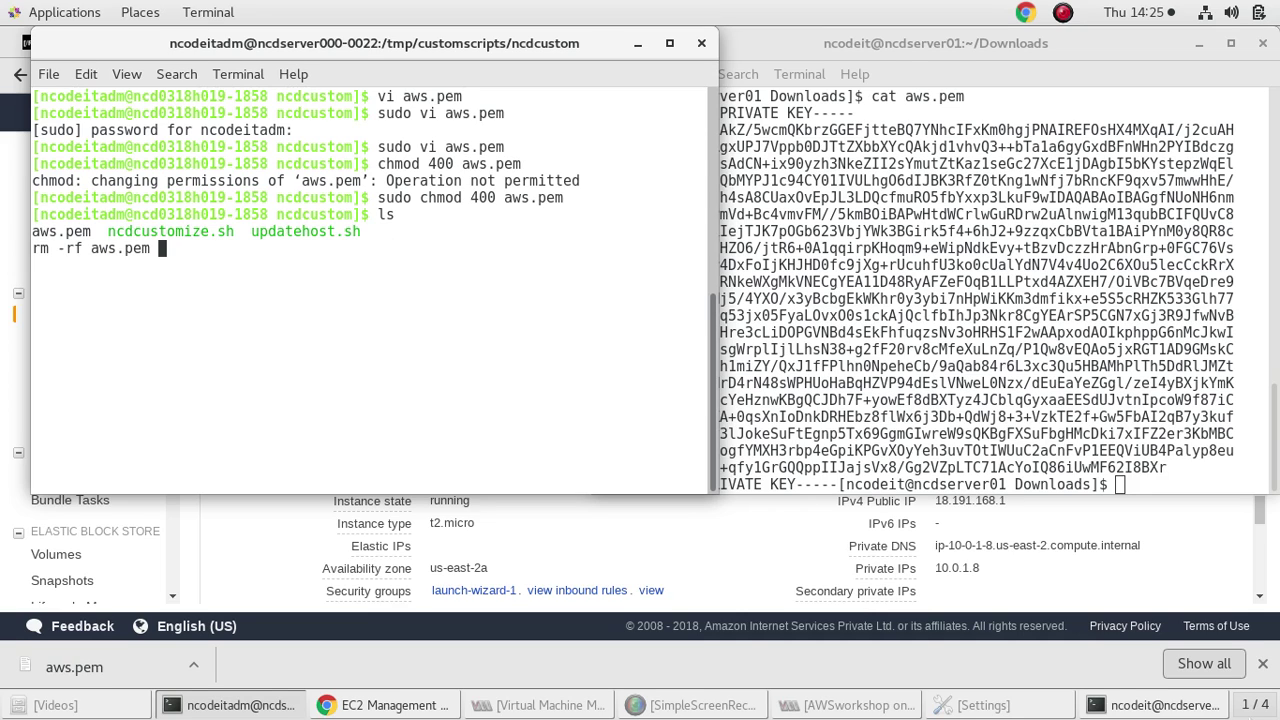
{"action": "key", "text": "Return"}
{"action": "type", "text": "sudo rm -rf aws"}
{"action": "key", "text": "BackSpace"}
{"action": "key", "text": "BackSpace"}
{"action": "key", "text": "BackSpace"}
{"action": "key", "text": "BackSpace"}
{"action": "key", "text": "BackSpace"}
{"action": "key", "text": "BackSpace"}
{"action": "key", "text": "BackSpace"}
{"action": "type", "text": "-rf aws.pem"}
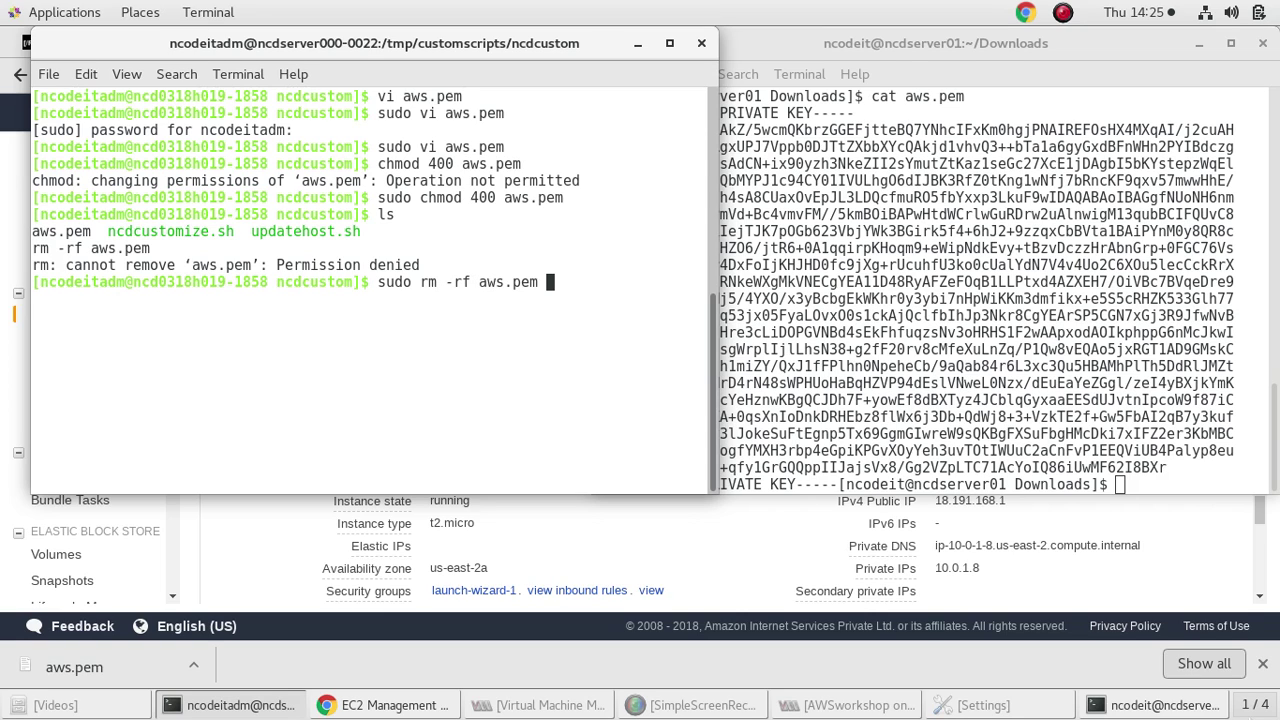
{"action": "key", "text": "Return"}
Return to the home directory with cd and clear the terminal screen
{"action": "type", "text": "cd"}
{"action": "key", "text": "Return"}
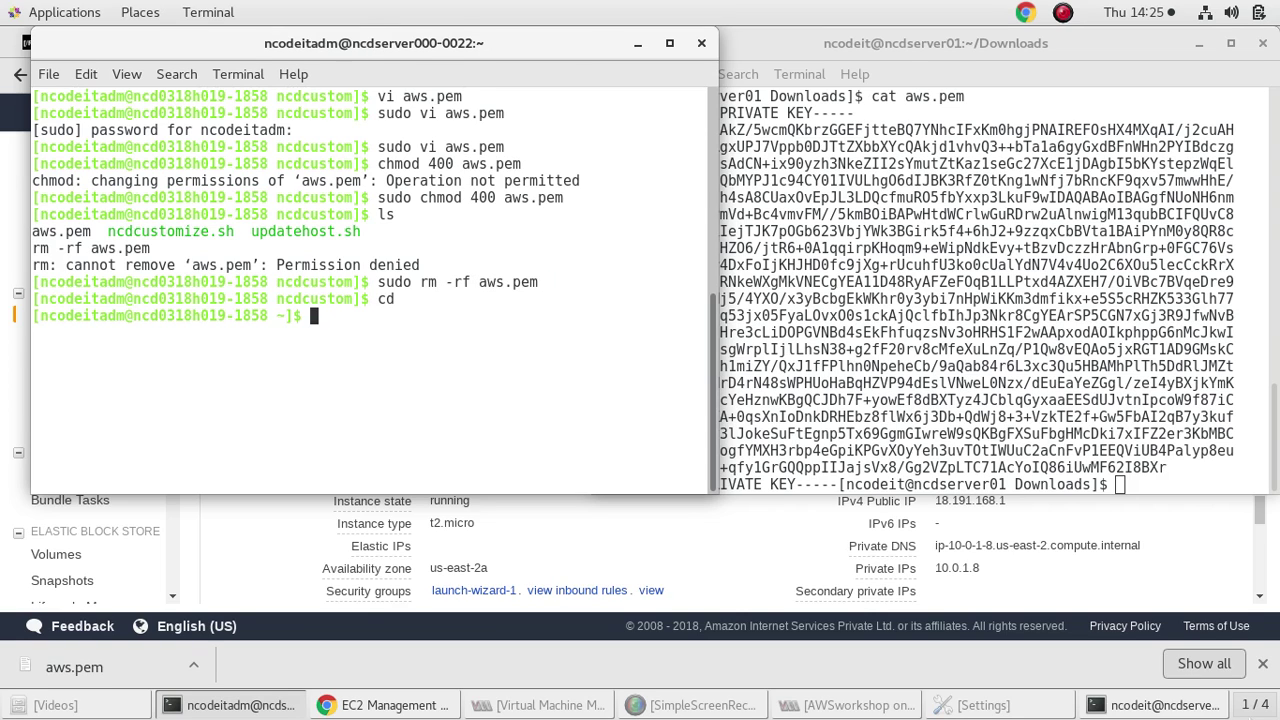
{"action": "type", "text": "clear"}
{"action": "key", "text": "Return"}
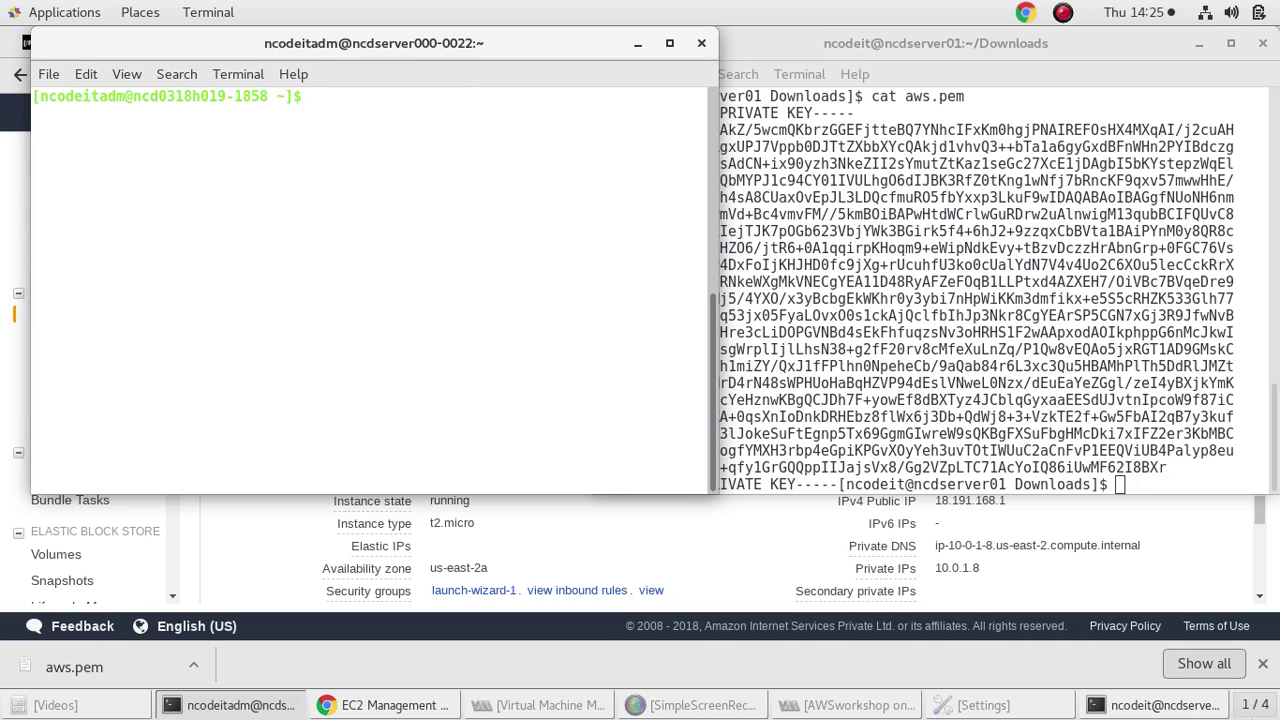
Create a new aws.pem in vi holding a placeholder line and save it
{"action": "type", "text": "vi aws.pem"}
{"action": "key", "text": "Return"}
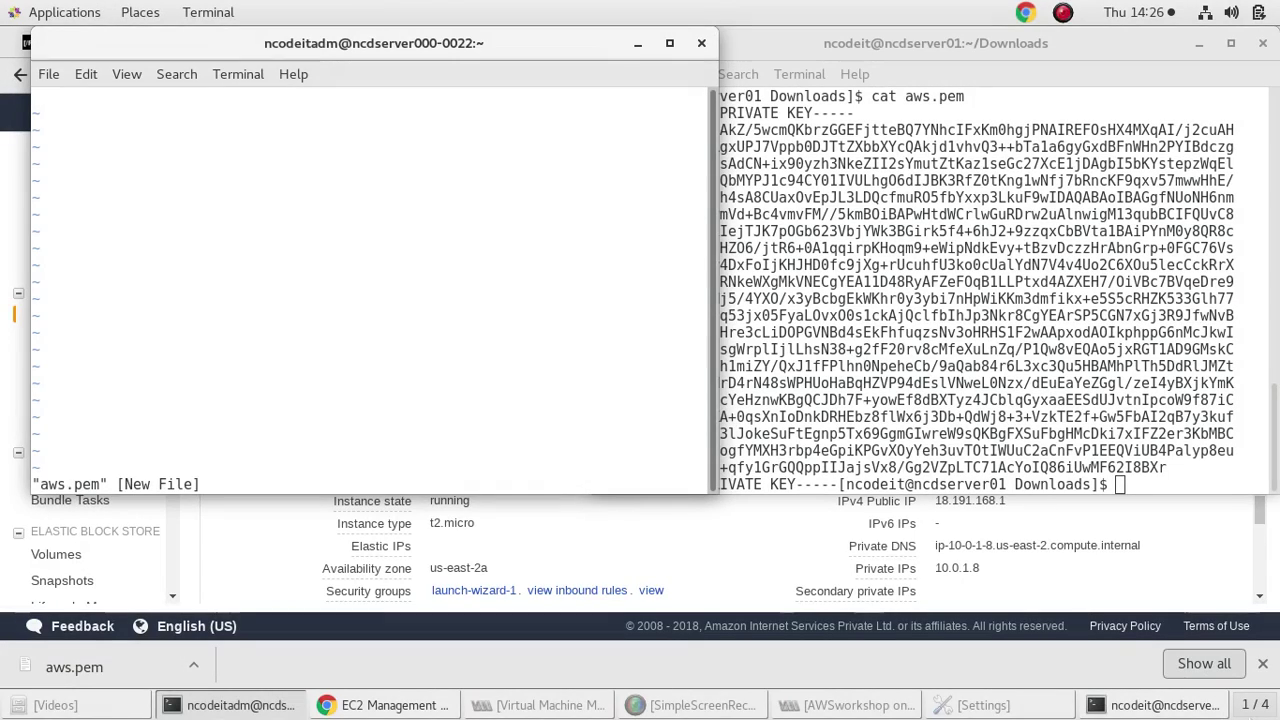
{"action": "type", "text": "innn"}
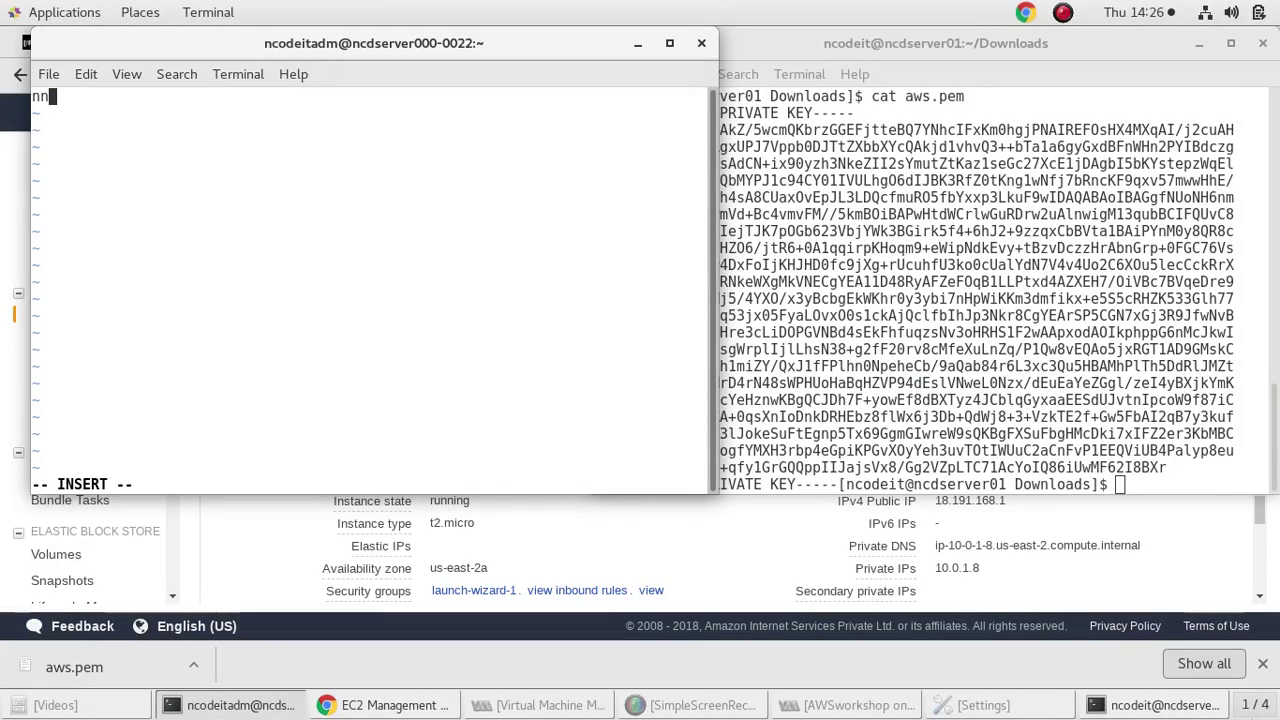
{"action": "key", "text": "Escape"}
{"action": "type", "text": ":wq"}
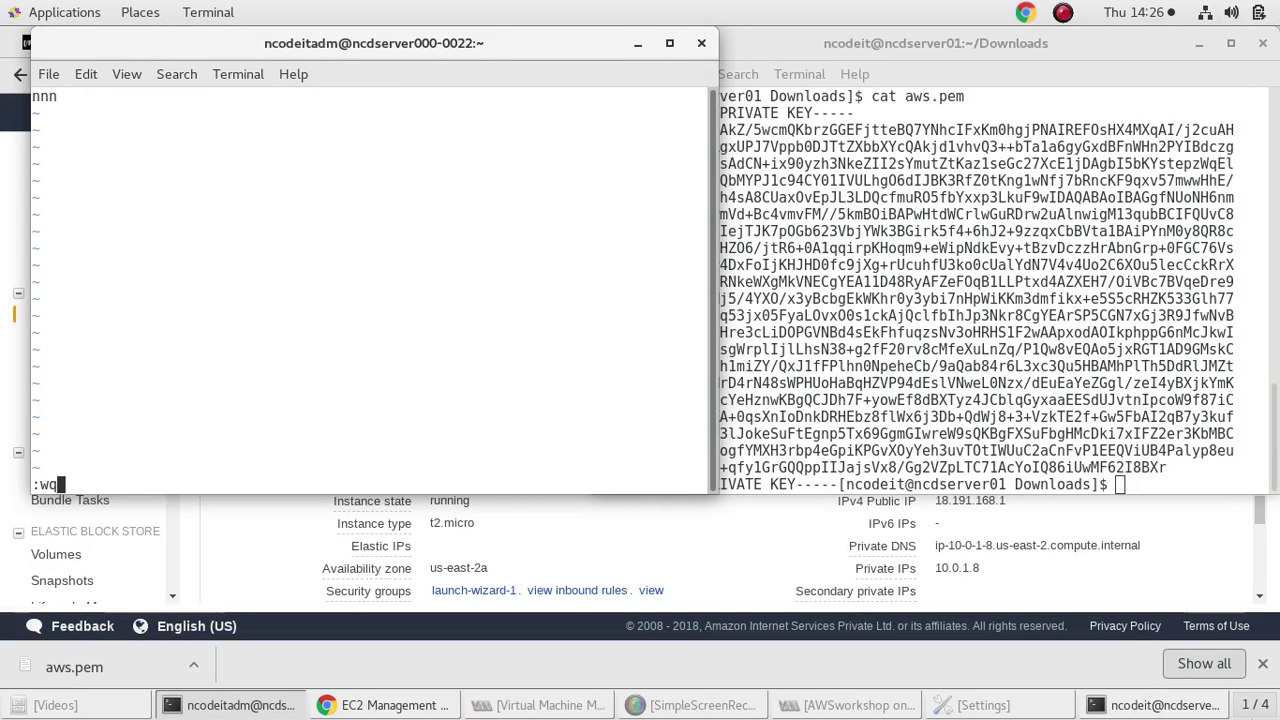
{"action": "key", "text": "Return"}
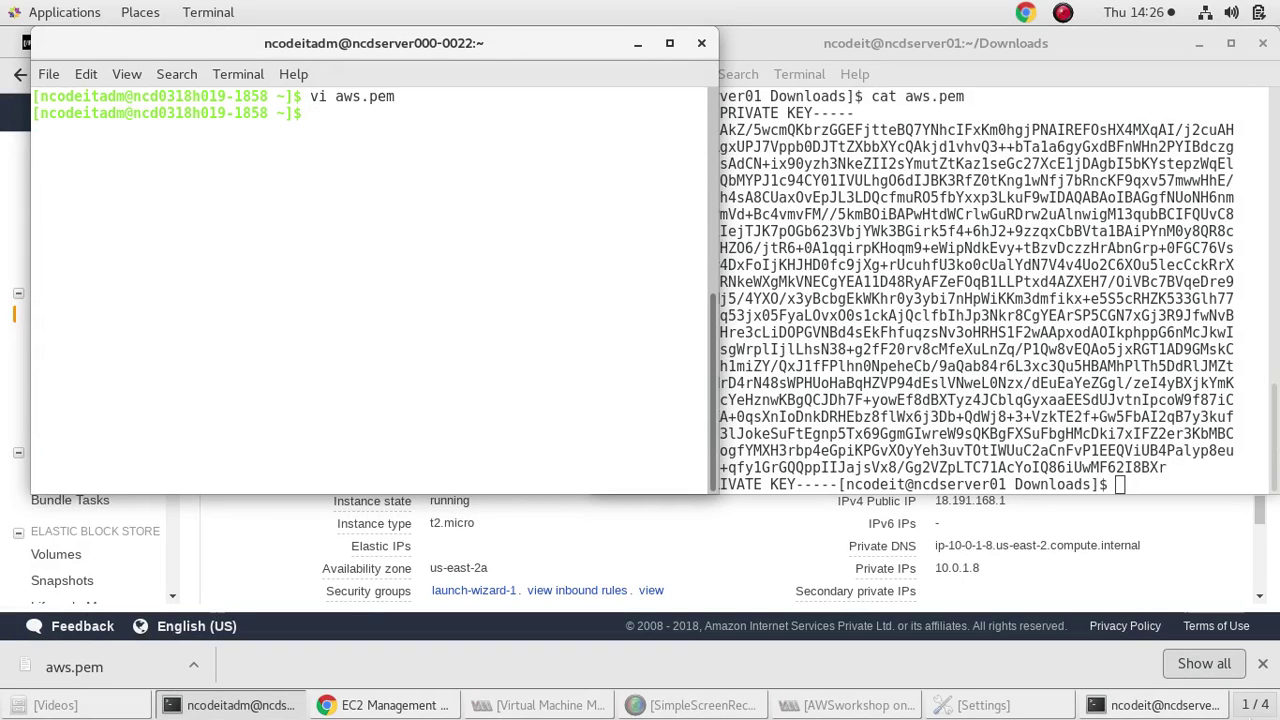
Reopen aws.pem, paste the RSA private key in, and save with :w and :q
{"action": "key", "text": "Up"}
{"action": "key", "text": "Return"}
{"action": "key", "text": "d"}
{"action": "key", "text": "d"}
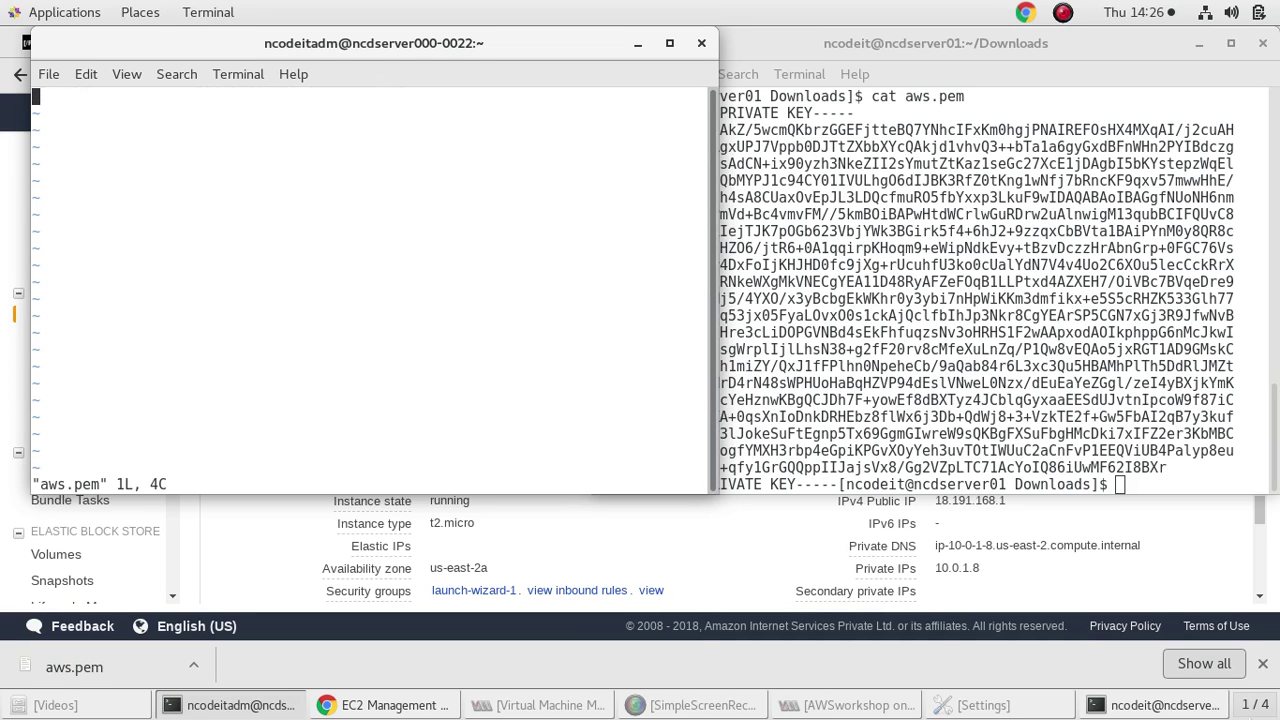
{"action": "key", "text": "i"}
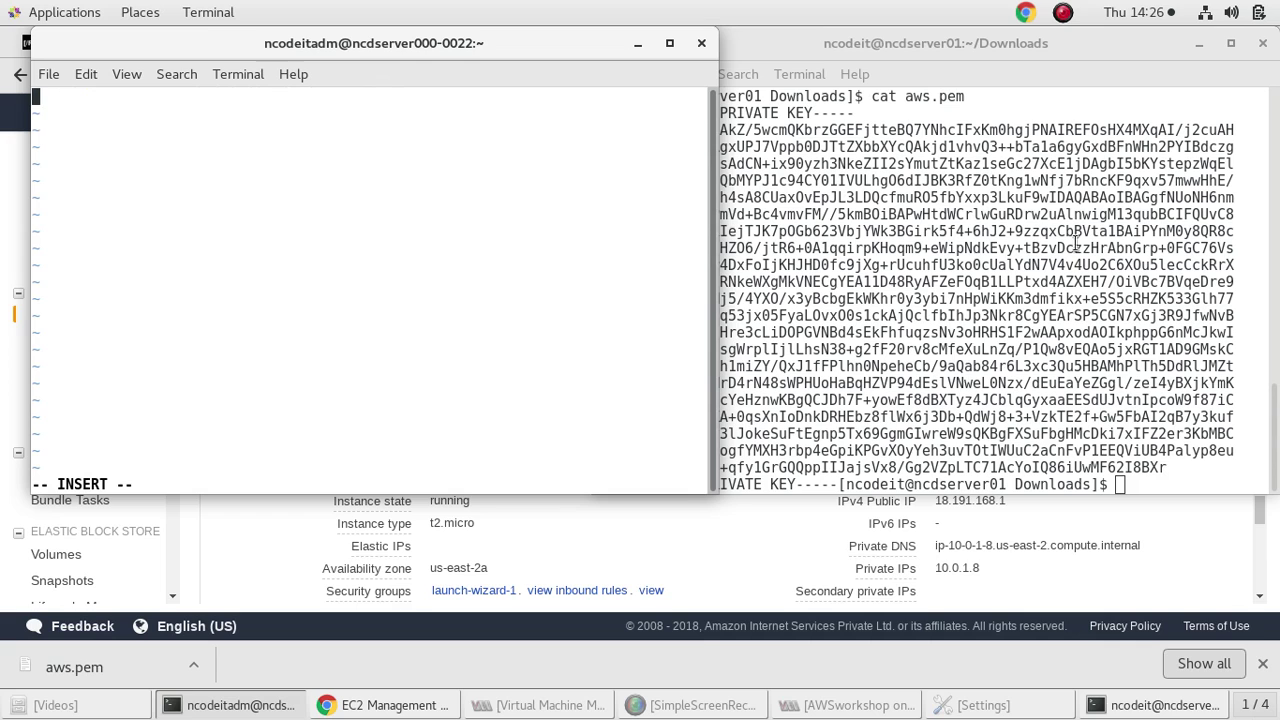
{"action": "right_click", "coordinate": [414, 137]}
{"action": "left_click", "coordinate": [455, 226]}
{"action": "key", "text": "Escape"}
{"action": "type", "text": ":w"}
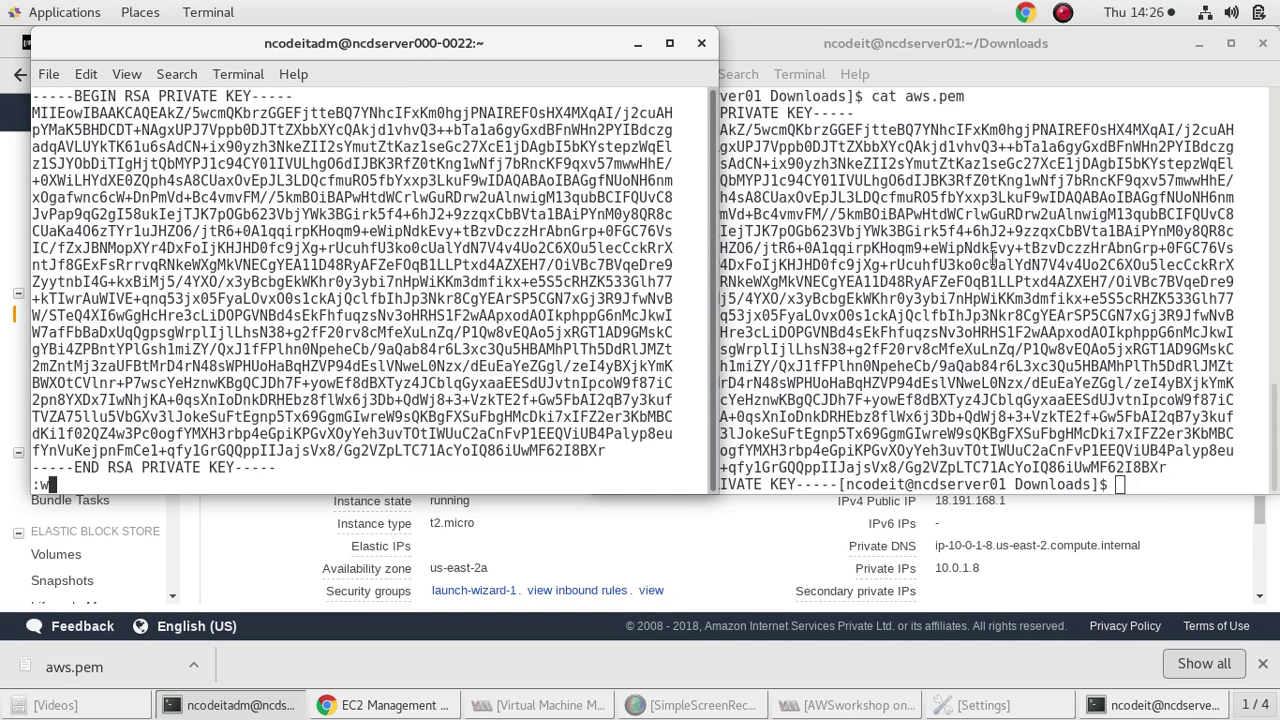
{"action": "key", "text": "Return"}
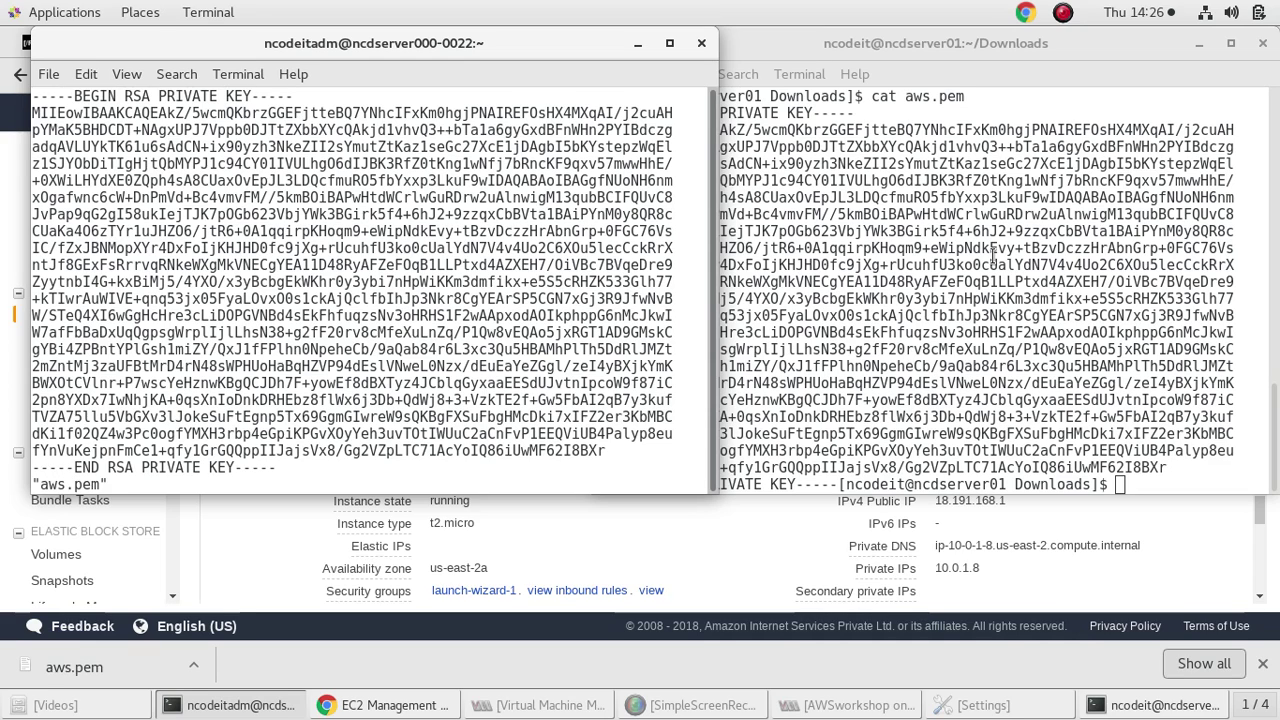
{"action": "type", "text": ":q"}
{"action": "key", "text": "Return"}
{"action": "type", "text": "chmod 400 aw"}
Make aws.pem owner read-only with chmod 400 and start an ssh-agent bash shell
{"action": "key", "text": "Tab"}
{"action": "key", "text": "Return"}
{"action": "type", "text": "s"}
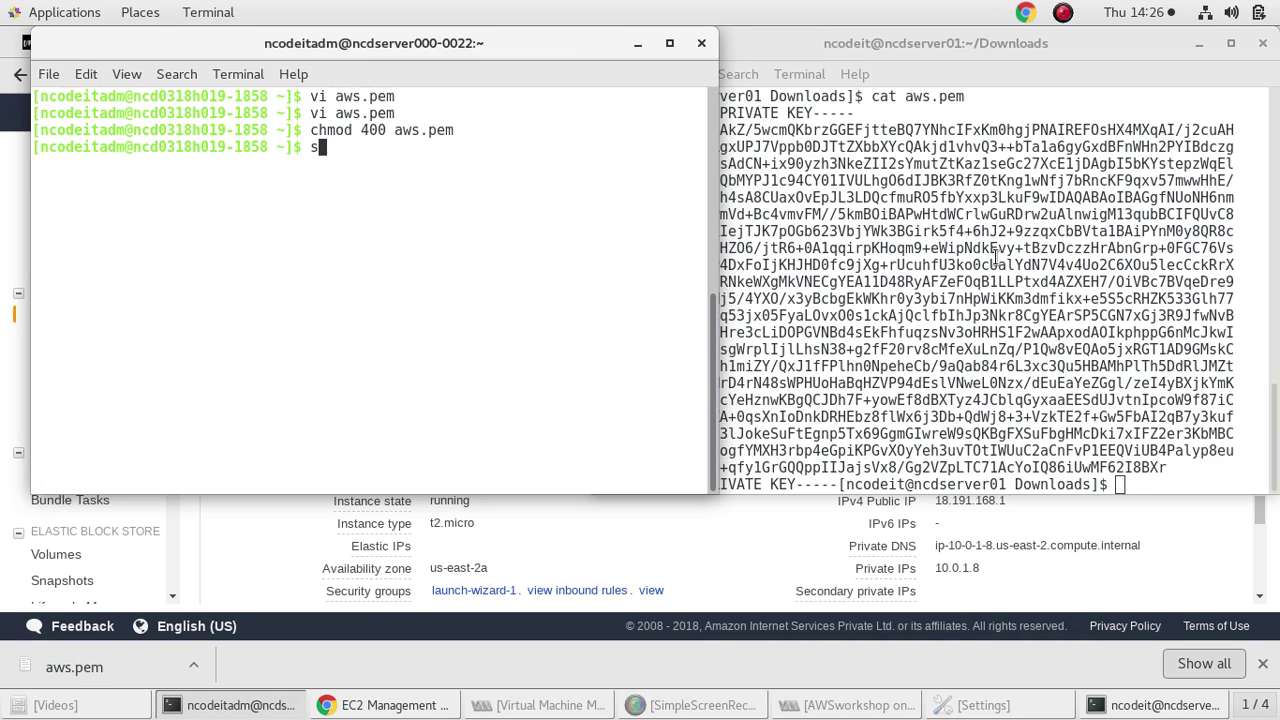
{"action": "type", "text": "sh-agent basg"}
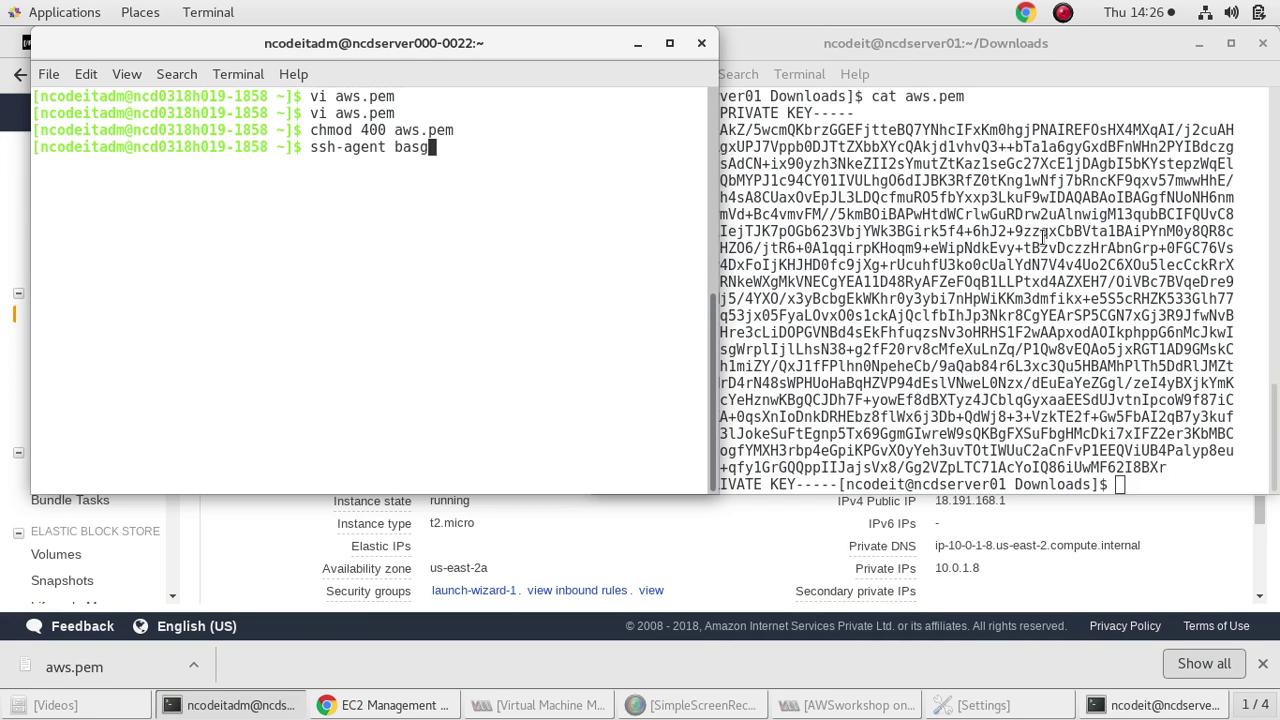
{"action": "key", "text": "BackSpace"}
{"action": "type", "text": "h"}
{"action": "key", "text": "Return"}
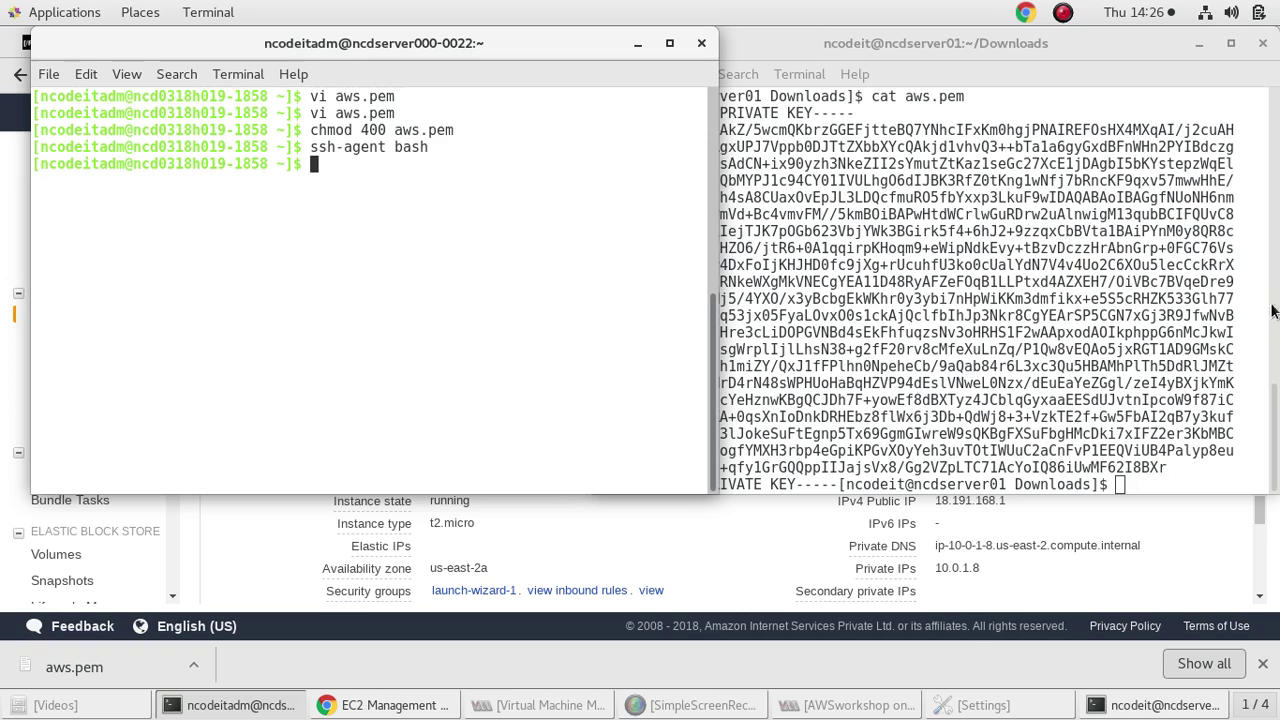
Load aws.pem into the agent with ssh-add aws.pem
{"action": "type", "text": "ssh-add "}
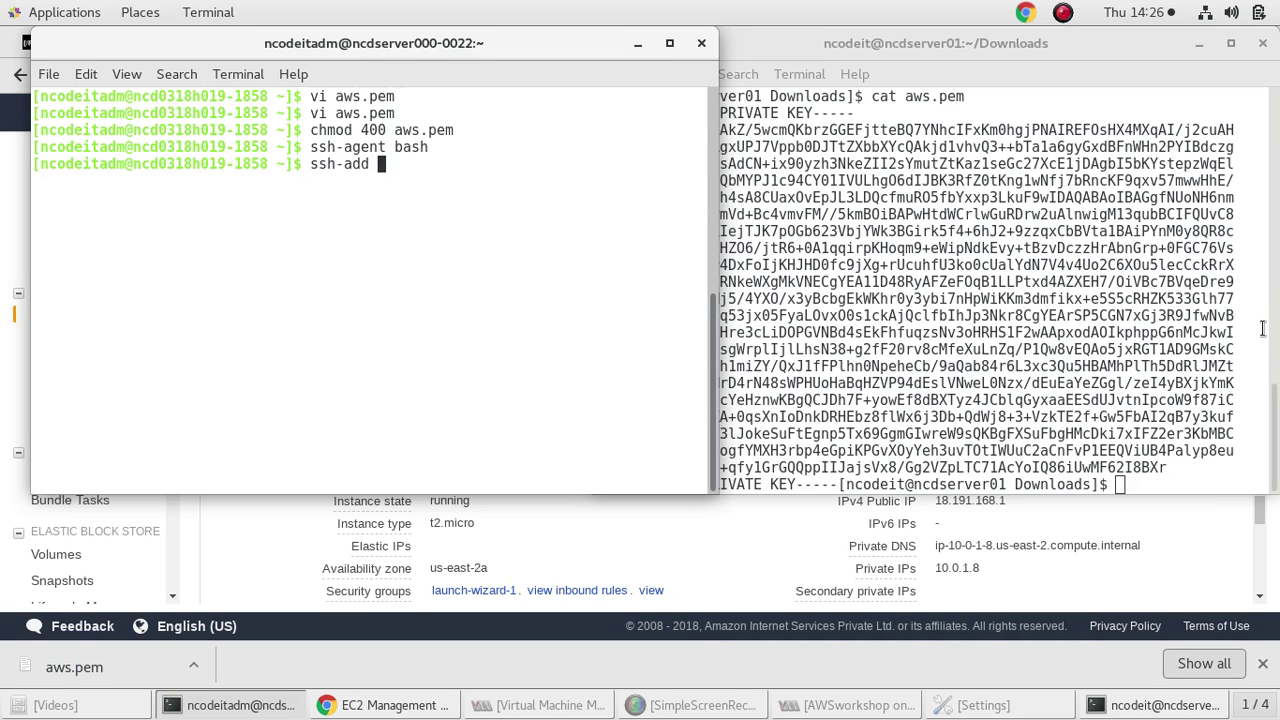
{"action": "type", "text": "aws"}
{"action": "key", "text": "Tab"}
{"action": "key", "text": "Return"}
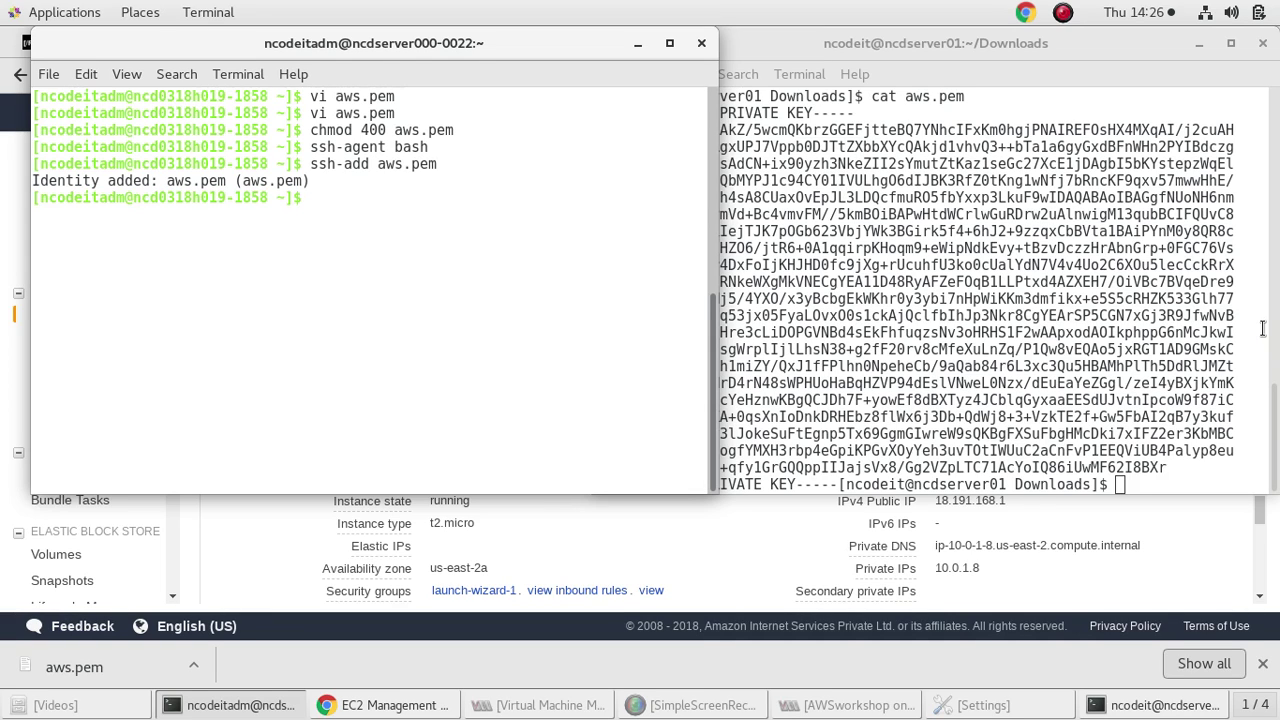
{"action": "type", "text": "exit"}
{"action": "key", "text": "Return"}
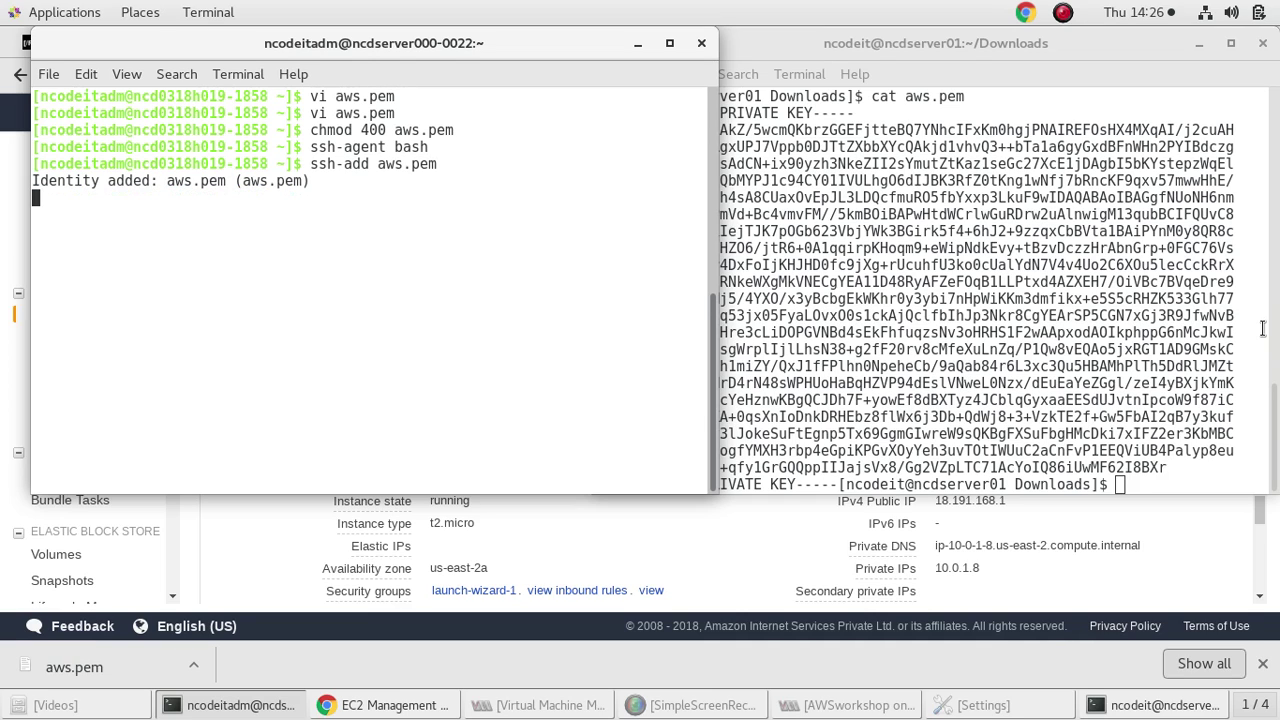
Copy the example ssh command from pubinst1's Connect instructions, then go to VPC Subnets
{"action": "left_click", "coordinate": [660, 545]}
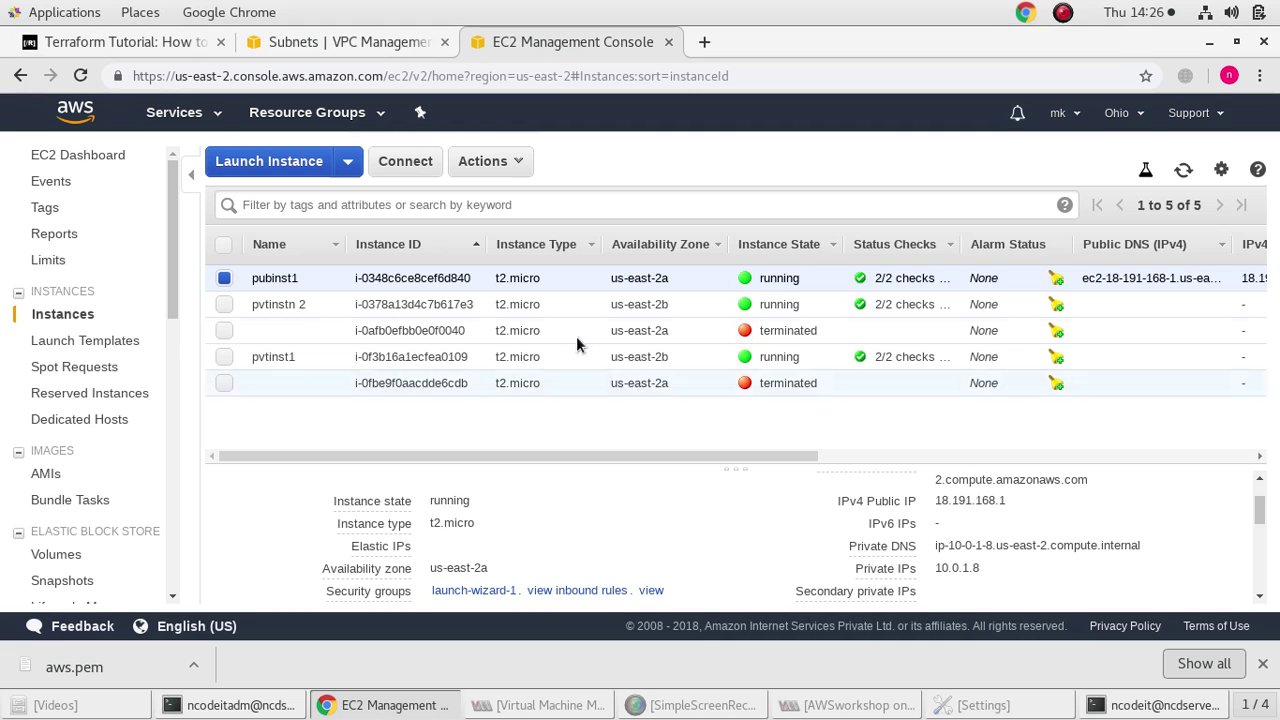
{"action": "left_click", "coordinate": [410, 165]}
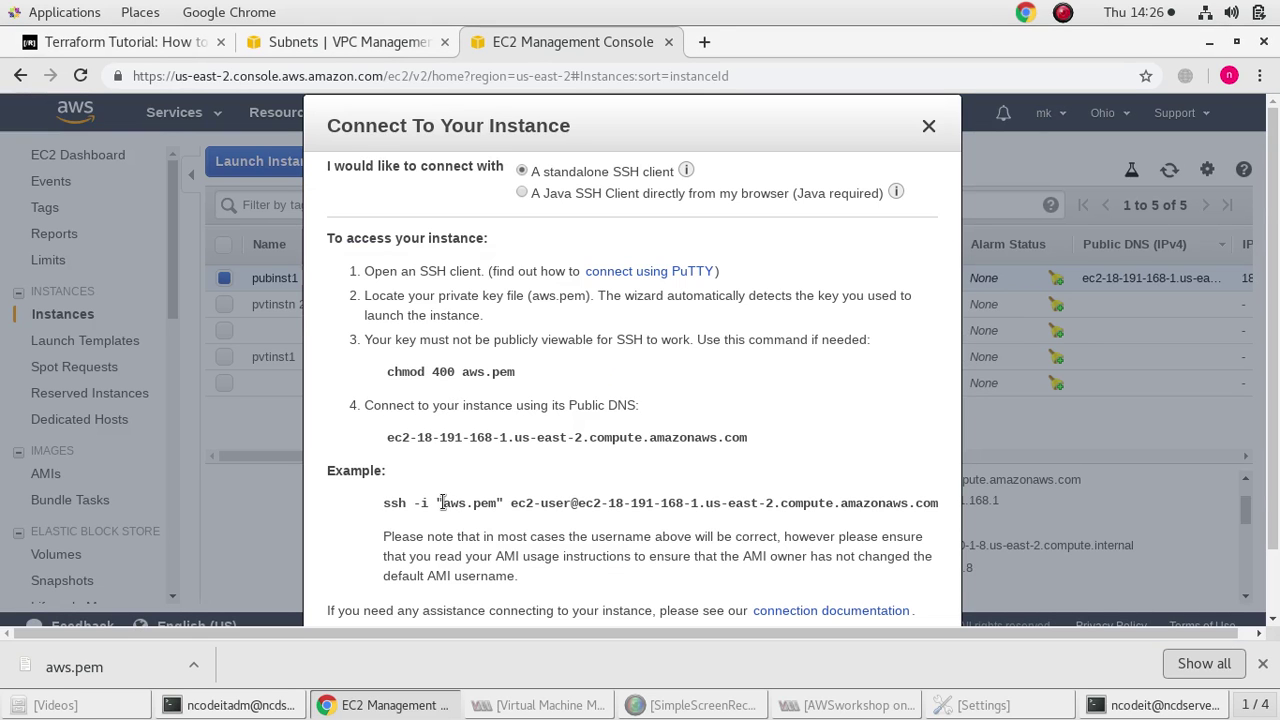
{"action": "triple_click", "coordinate": [442, 502]}
{"action": "key", "text": "ctrl+c"}
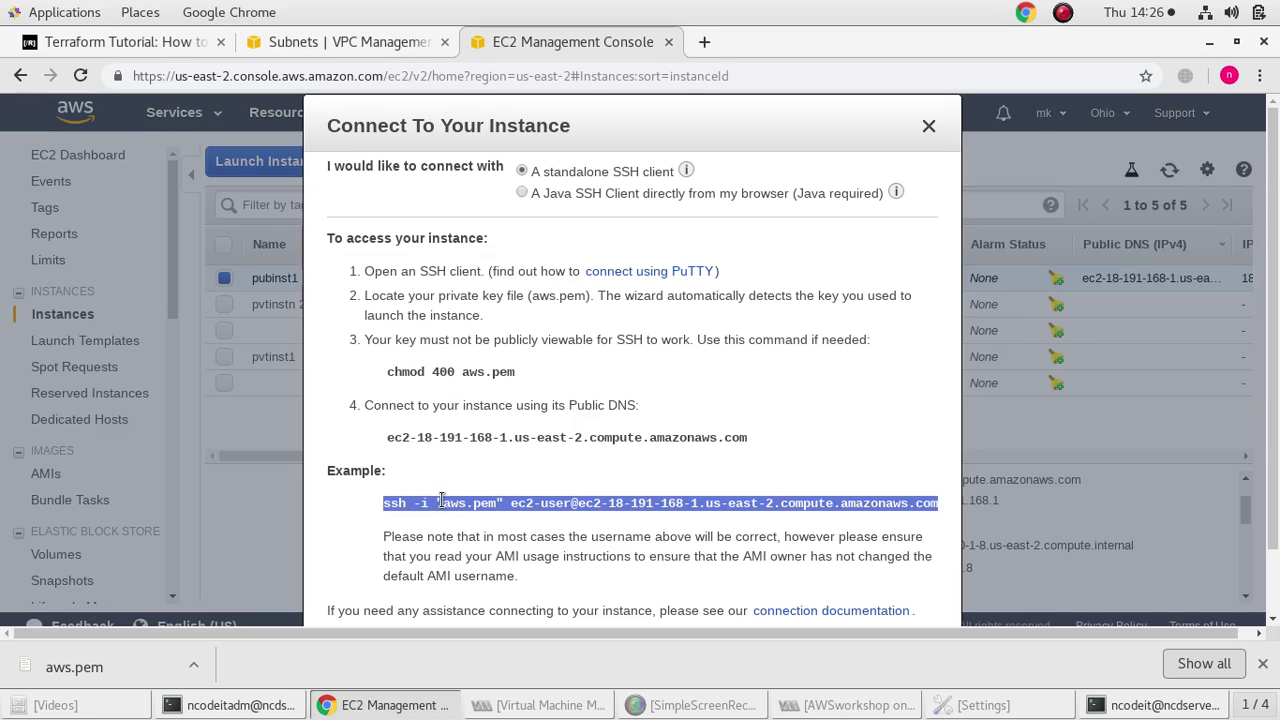
{"action": "left_click", "coordinate": [327, 45]}
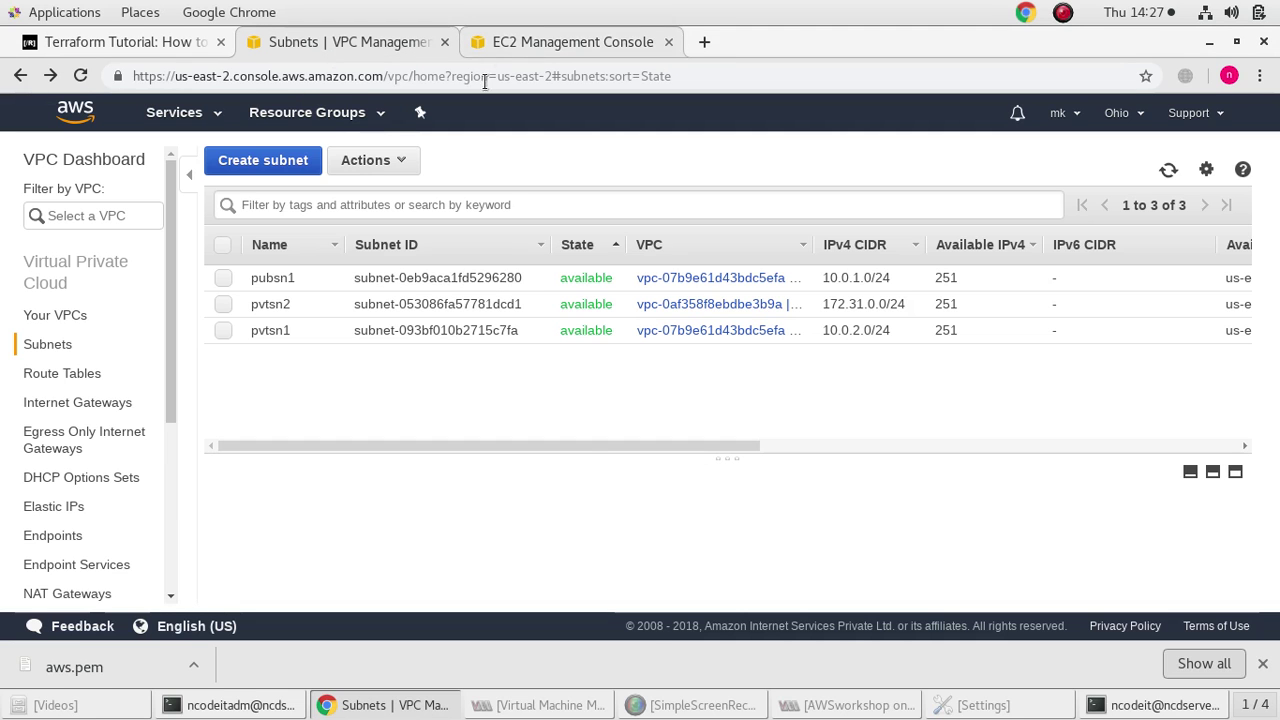
SSH into the instance with the copied command, answering yes to trust the host
{"action": "left_click", "coordinate": [255, 703]}
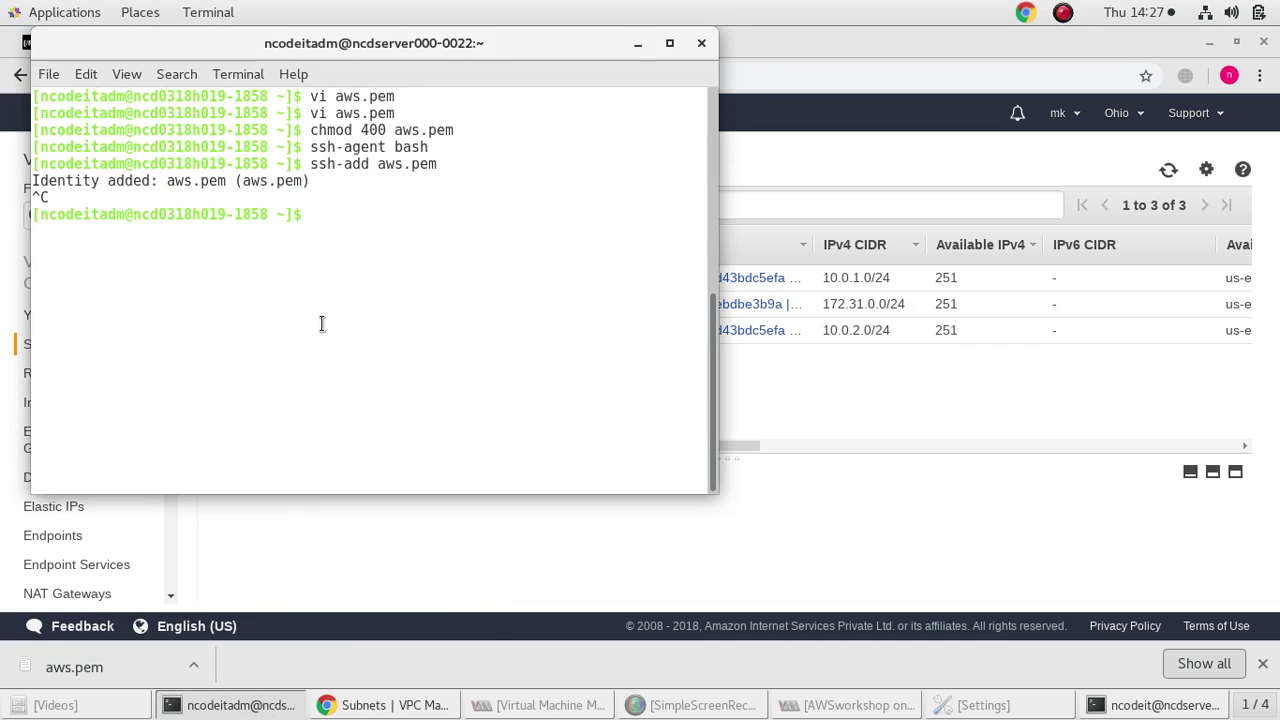
{"action": "right_click", "coordinate": [329, 243]}
{"action": "left_click", "coordinate": [356, 340]}
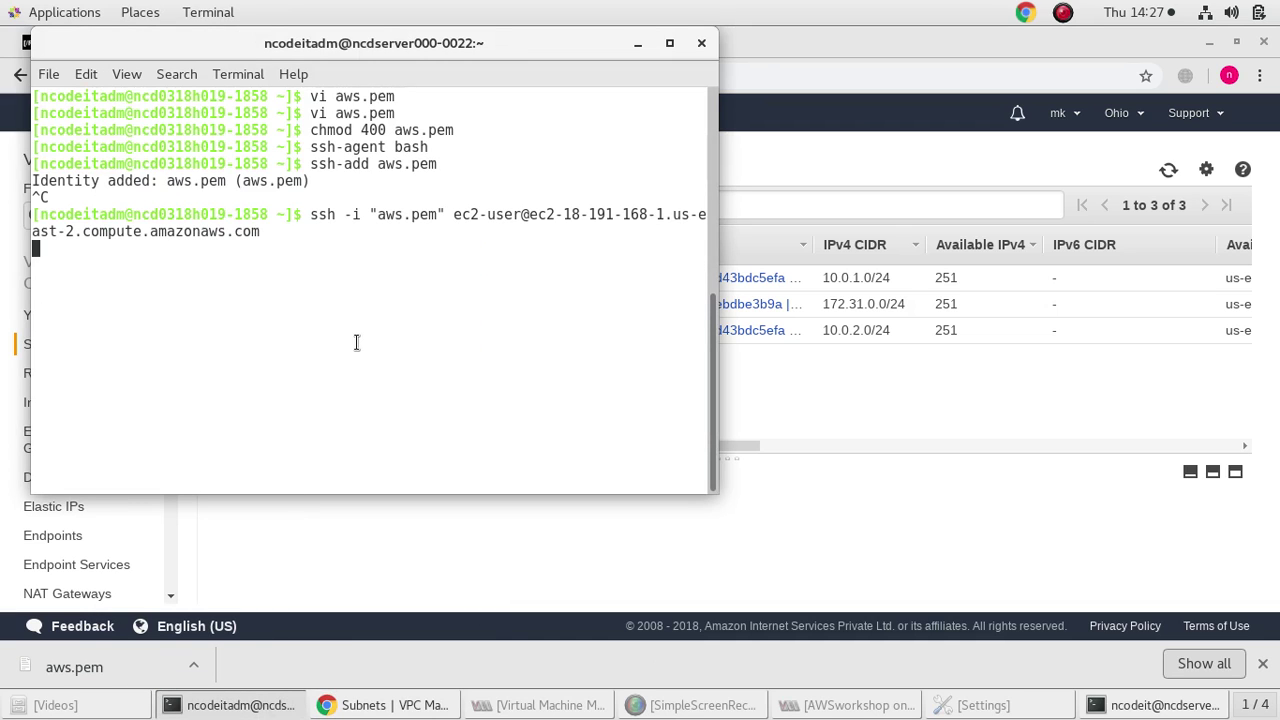
{"action": "type", "text": "yes"}
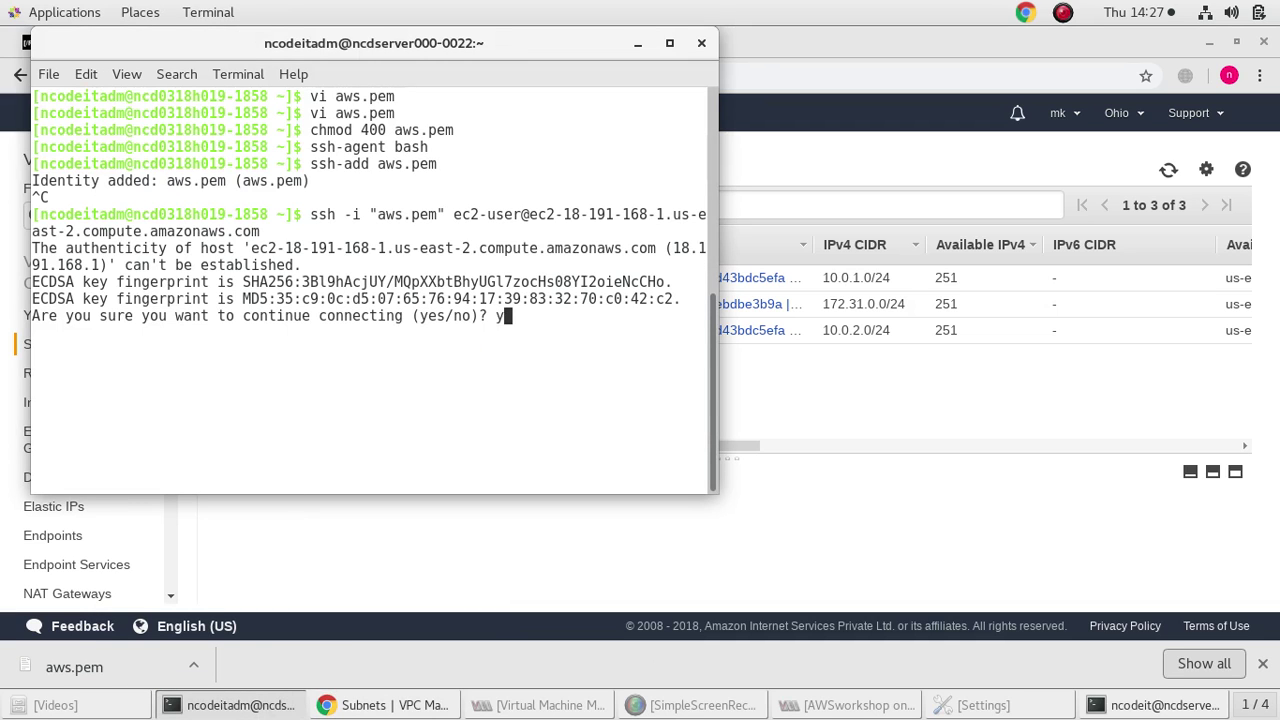
{"action": "key", "text": "Return"}
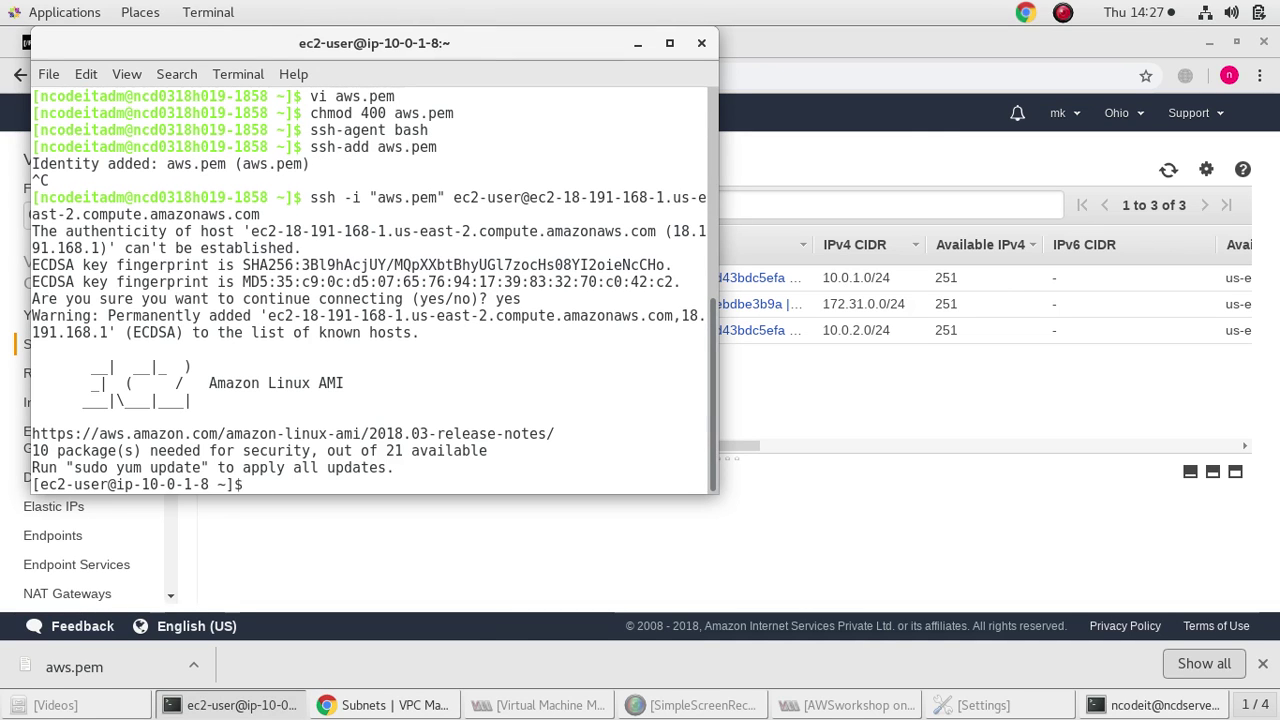
Run sudo yum update and answer y to install the updates
{"action": "type", "text": "sudo yum update"}
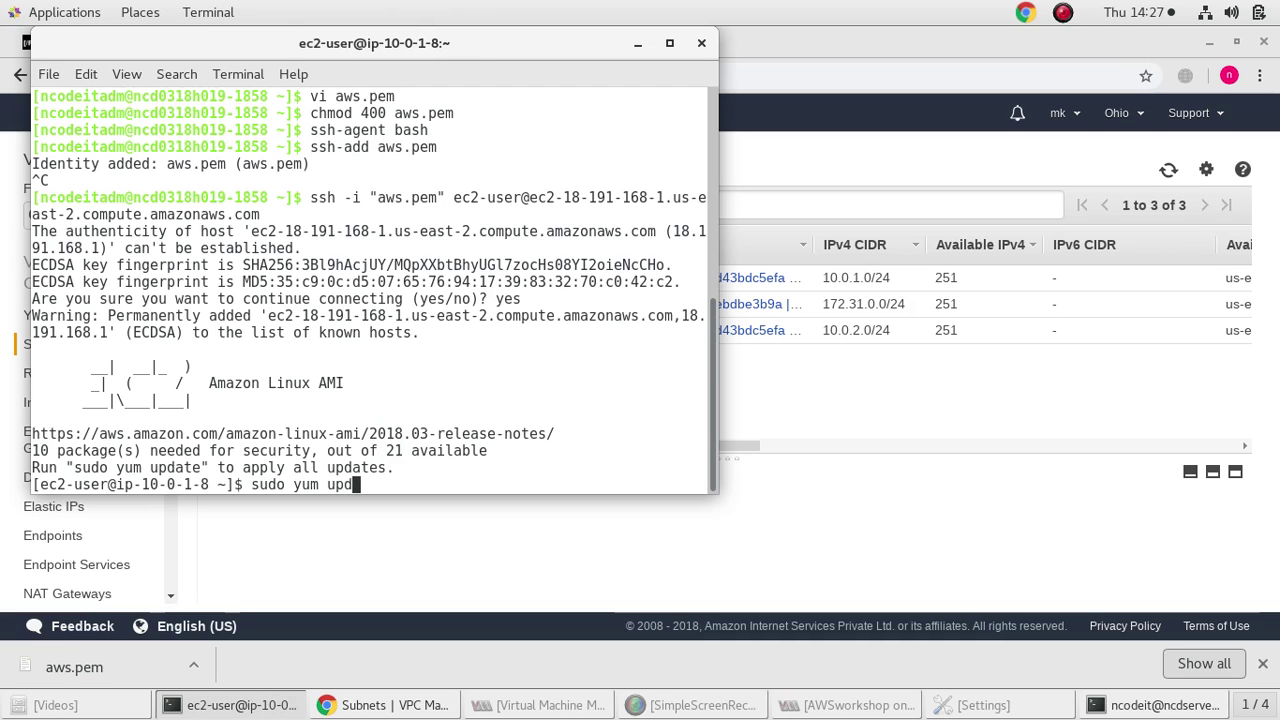
{"action": "key", "text": "Return"}
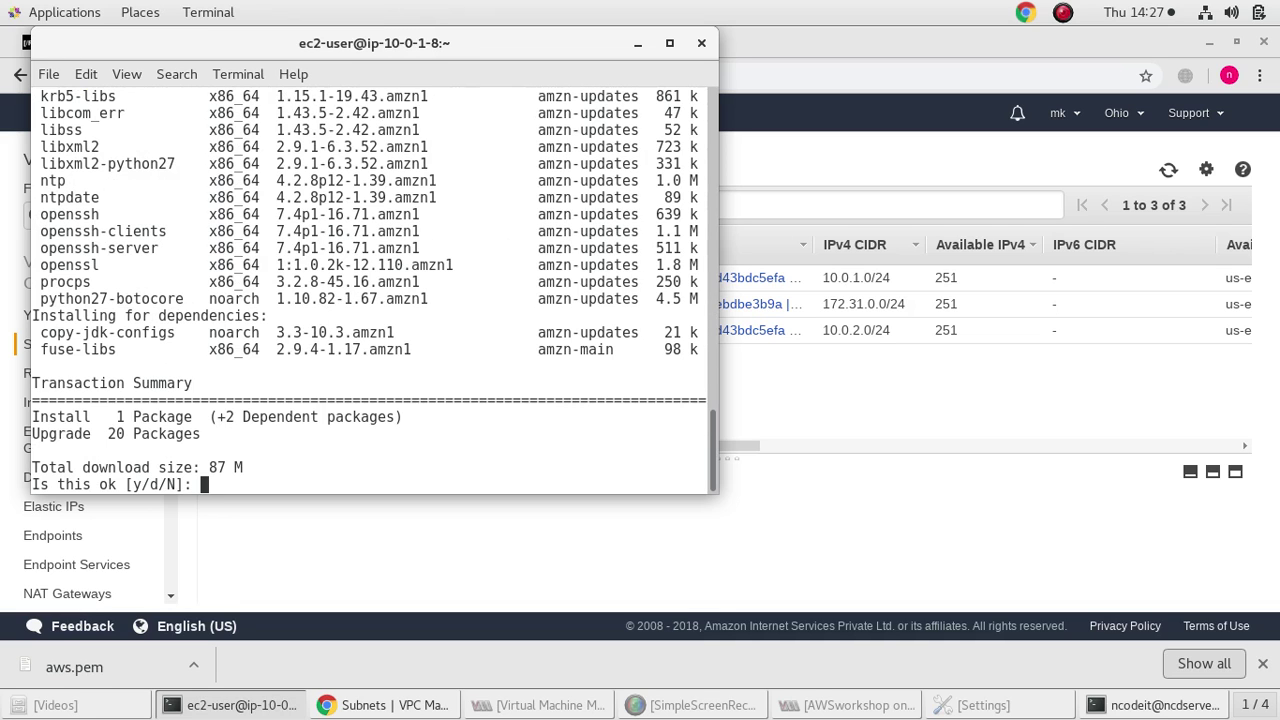
{"action": "type", "text": "y"}
{"action": "key", "text": "Return"}
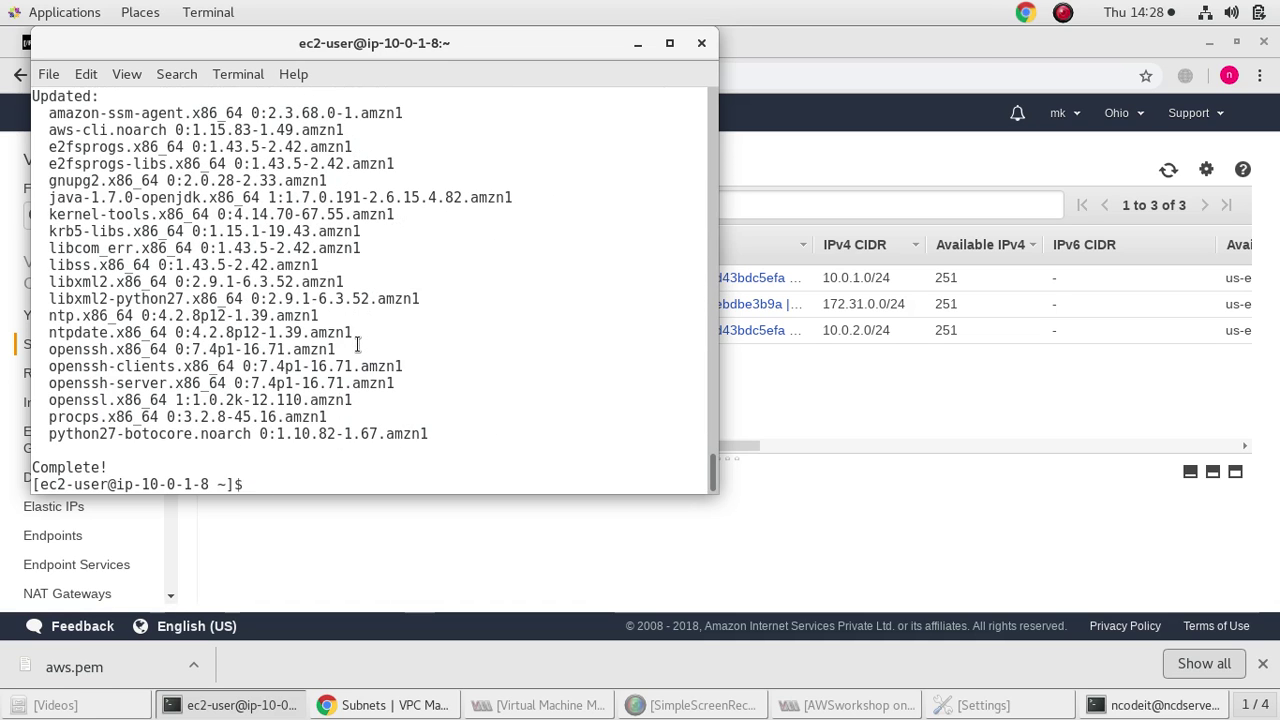
List the instance's home directory and start a new aws.pem in vi insert mode
{"action": "type", "text": "ls"}
{"action": "key", "text": "Return"}
{"action": "type", "text": "vi a"}
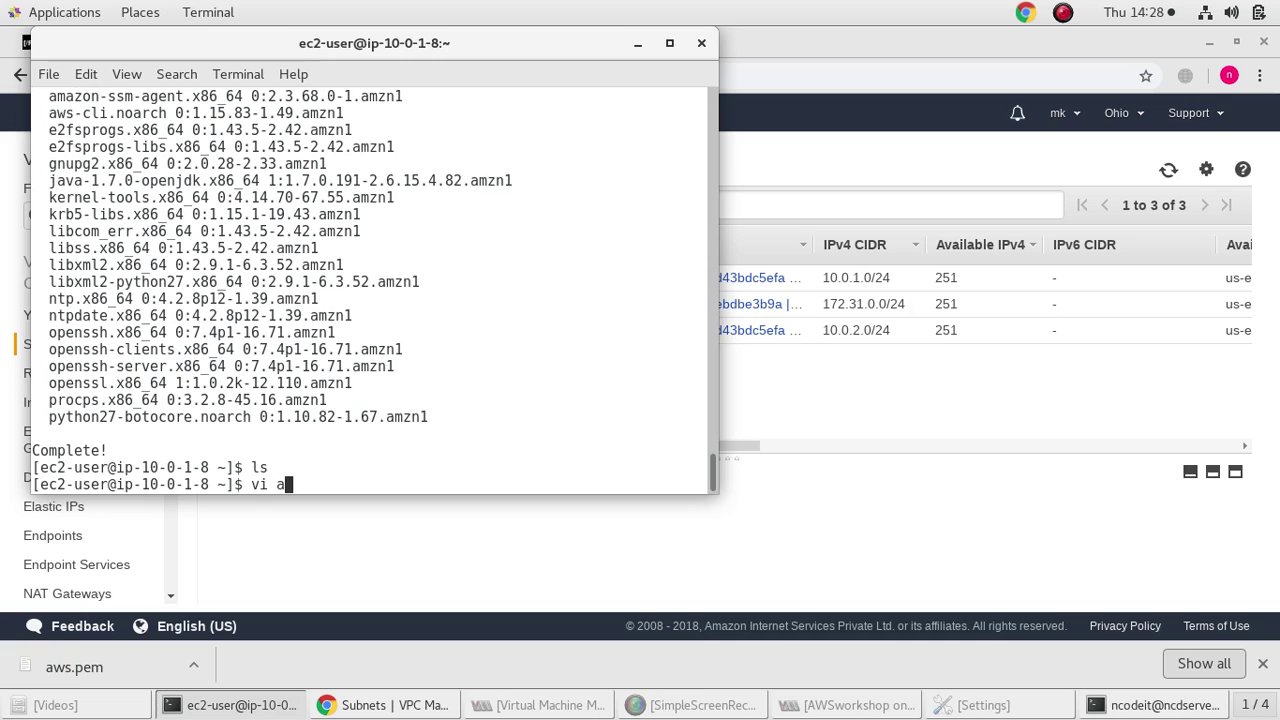
{"action": "type", "text": "ws.pem"}
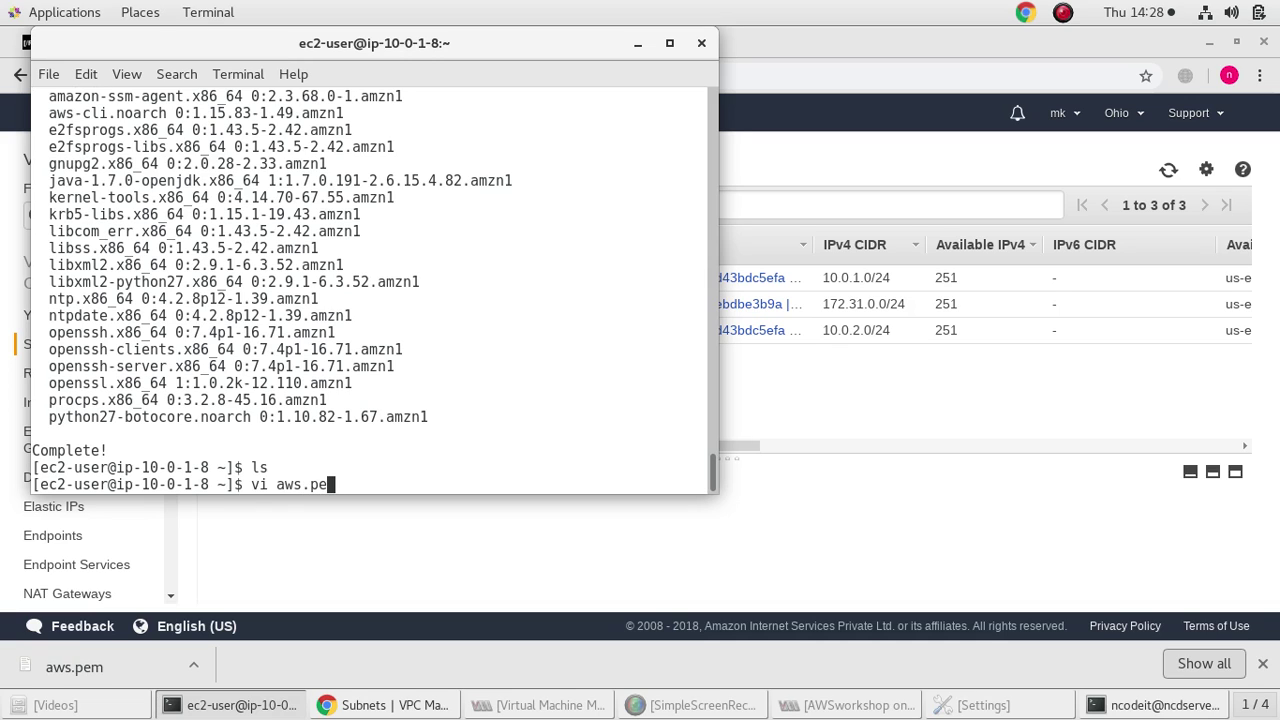
{"action": "key", "text": "Return"}
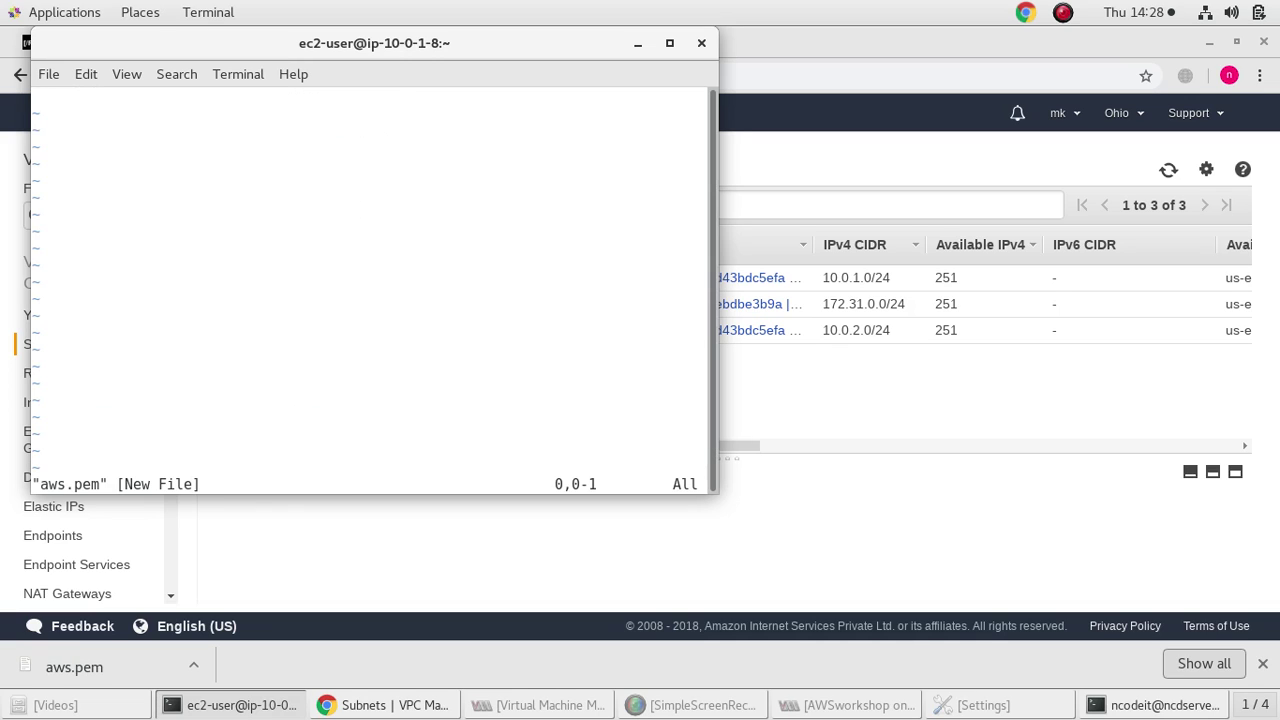
{"action": "key", "text": "i"}
Copy the RSA private key block from the local terminal's aws.pem output
{"action": "left_click", "coordinate": [752, 358]}
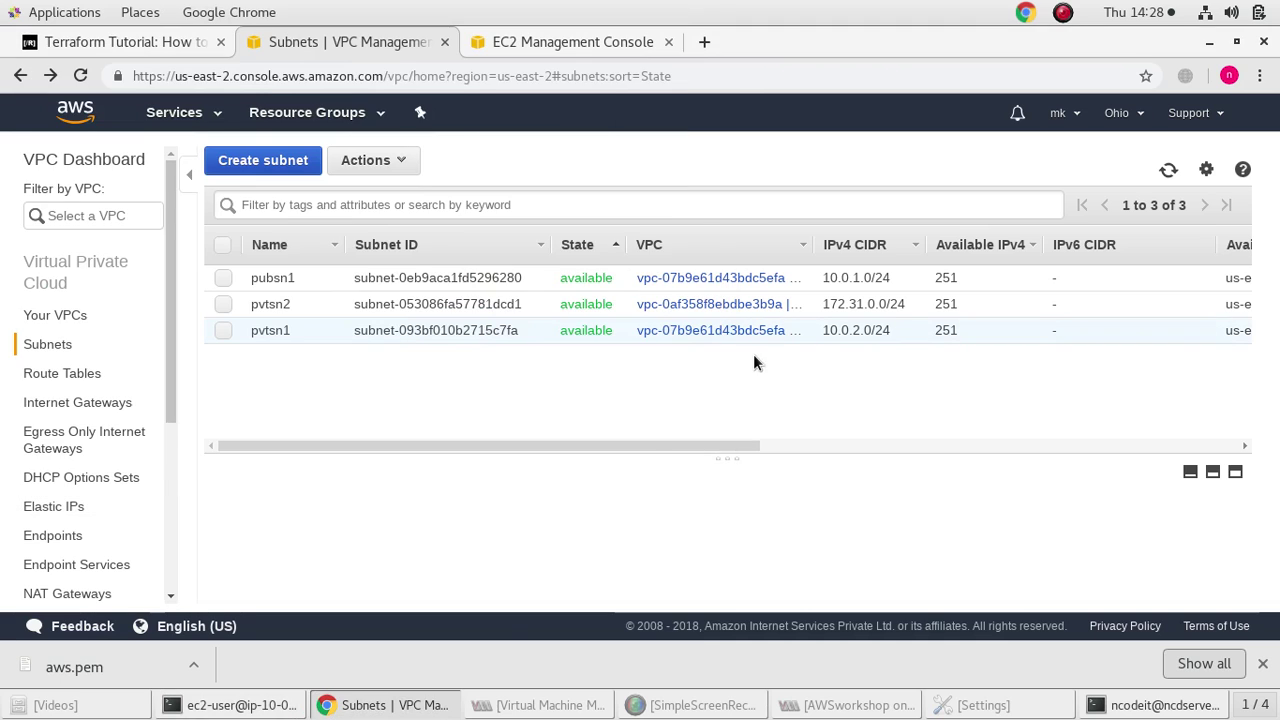
{"action": "left_click", "coordinate": [258, 705]}
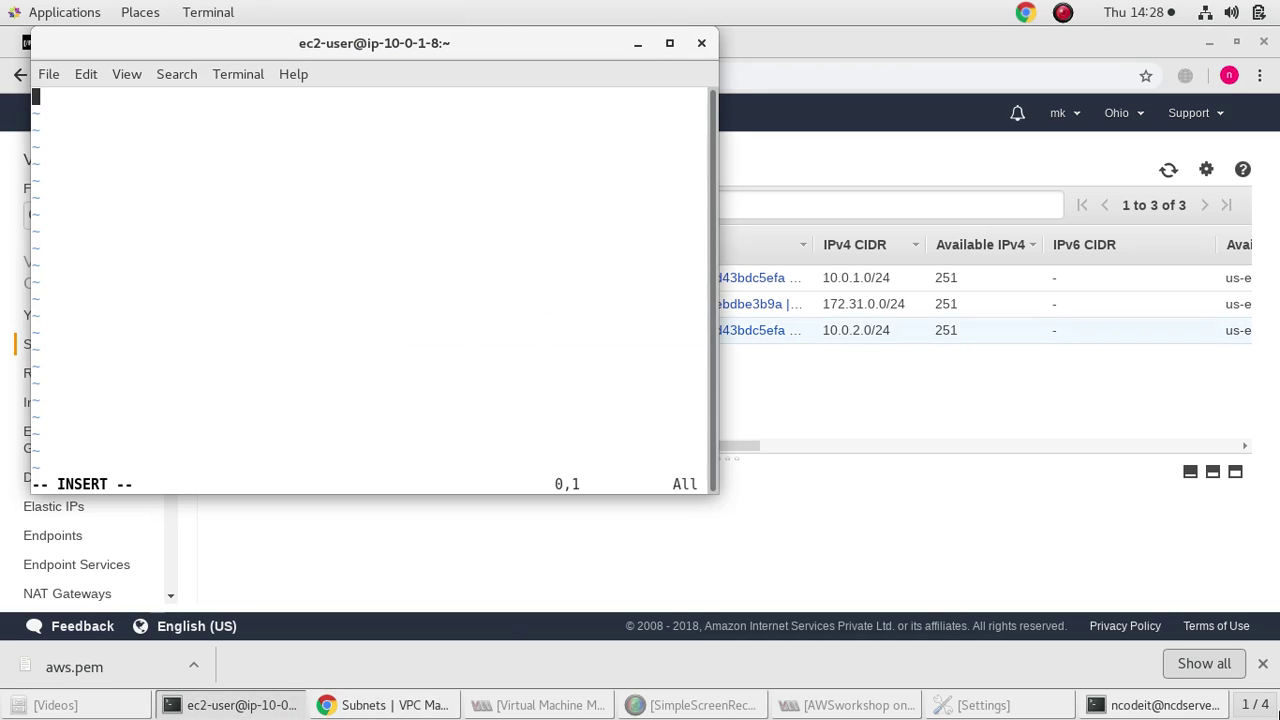
{"action": "left_click", "coordinate": [1160, 705]}
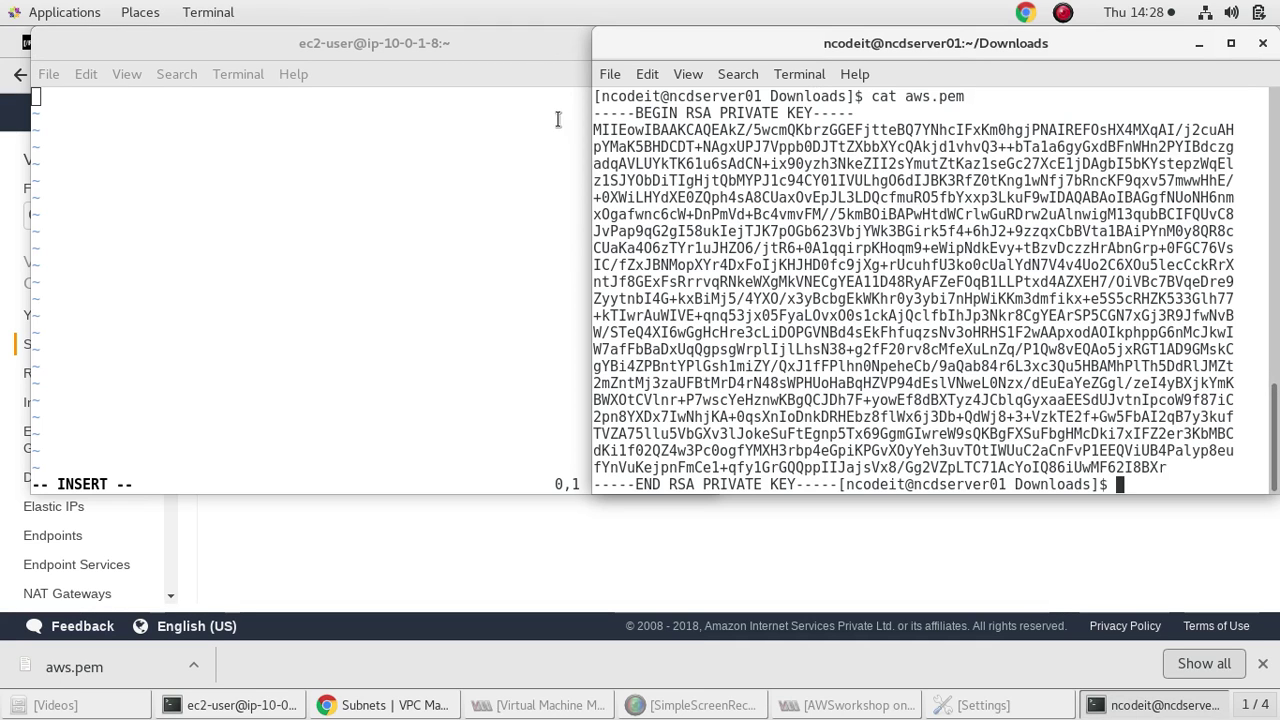
{"action": "left_click_drag", "start_coordinate": [594, 112], "coordinate": [858, 531]}
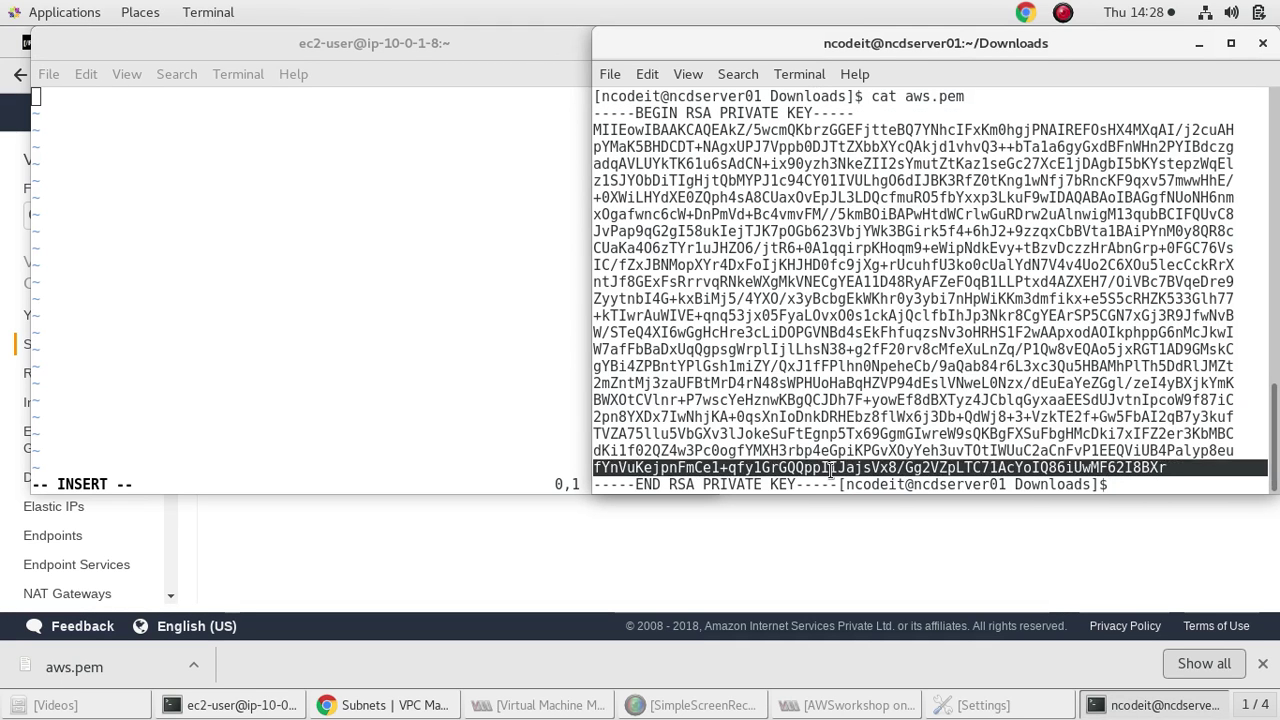
{"action": "left_click", "coordinate": [836, 484]}
{"action": "double_click", "coordinate": [830, 484]}
{"action": "left_click_drag", "start_coordinate": [830, 487], "coordinate": [718, 214]}
{"action": "left_click_drag", "start_coordinate": [718, 214], "coordinate": [651, 122]}
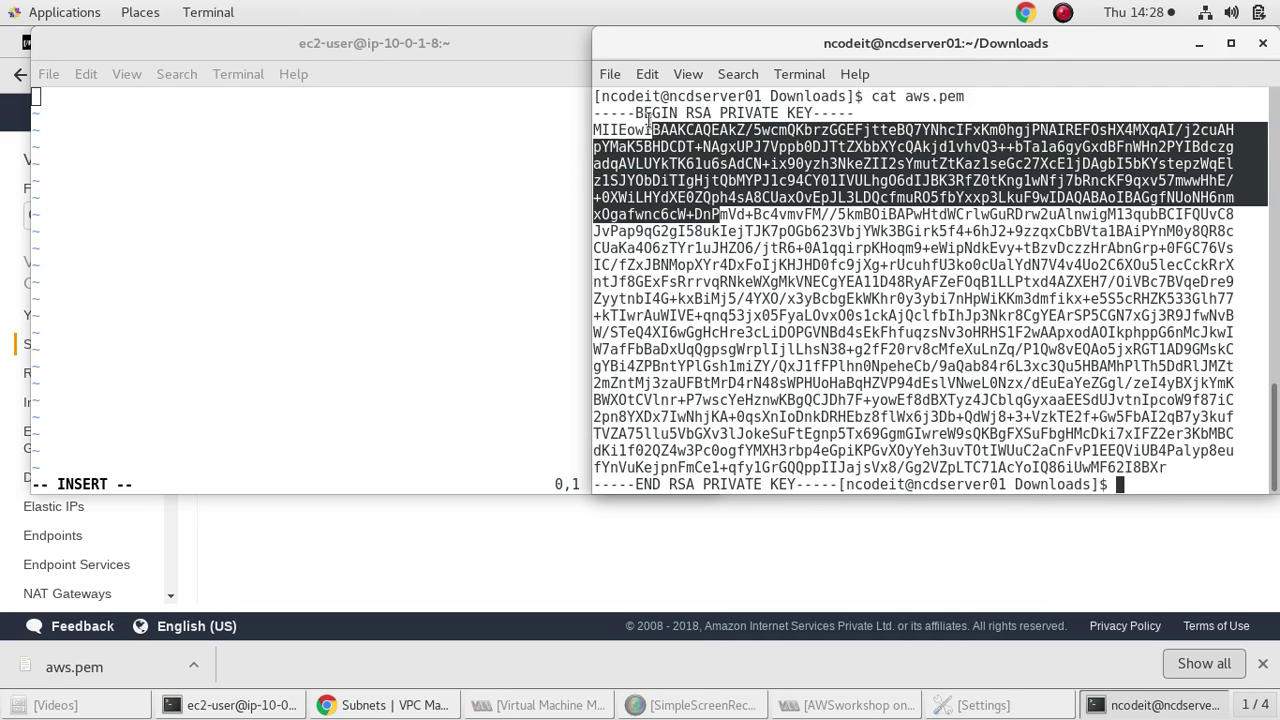
{"action": "left_click", "coordinate": [604, 112]}
{"action": "left_click_drag", "start_coordinate": [660, 200], "coordinate": [828, 485]}
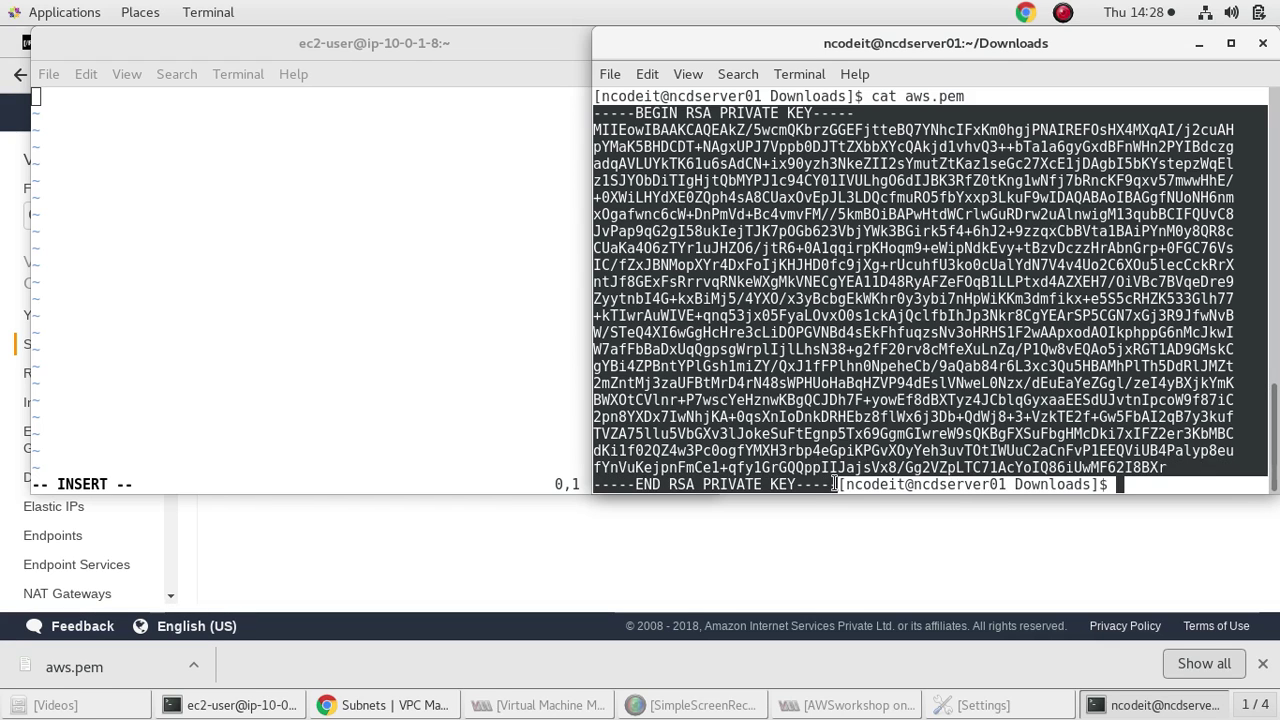
{"action": "right_click", "coordinate": [830, 484]}
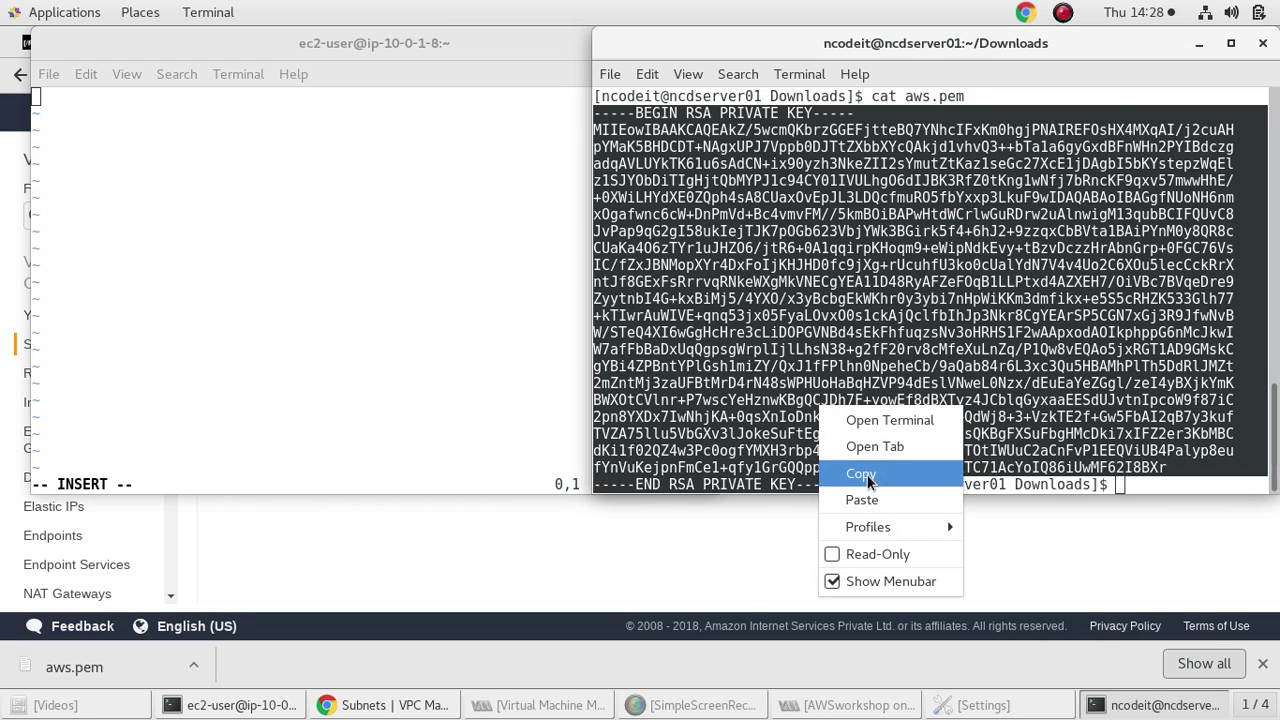
{"action": "left_click", "coordinate": [862, 474]}
Paste the private key into the instance's aws.pem and save with :wq
{"action": "left_click", "coordinate": [398, 209]}
{"action": "right_click", "coordinate": [398, 209]}
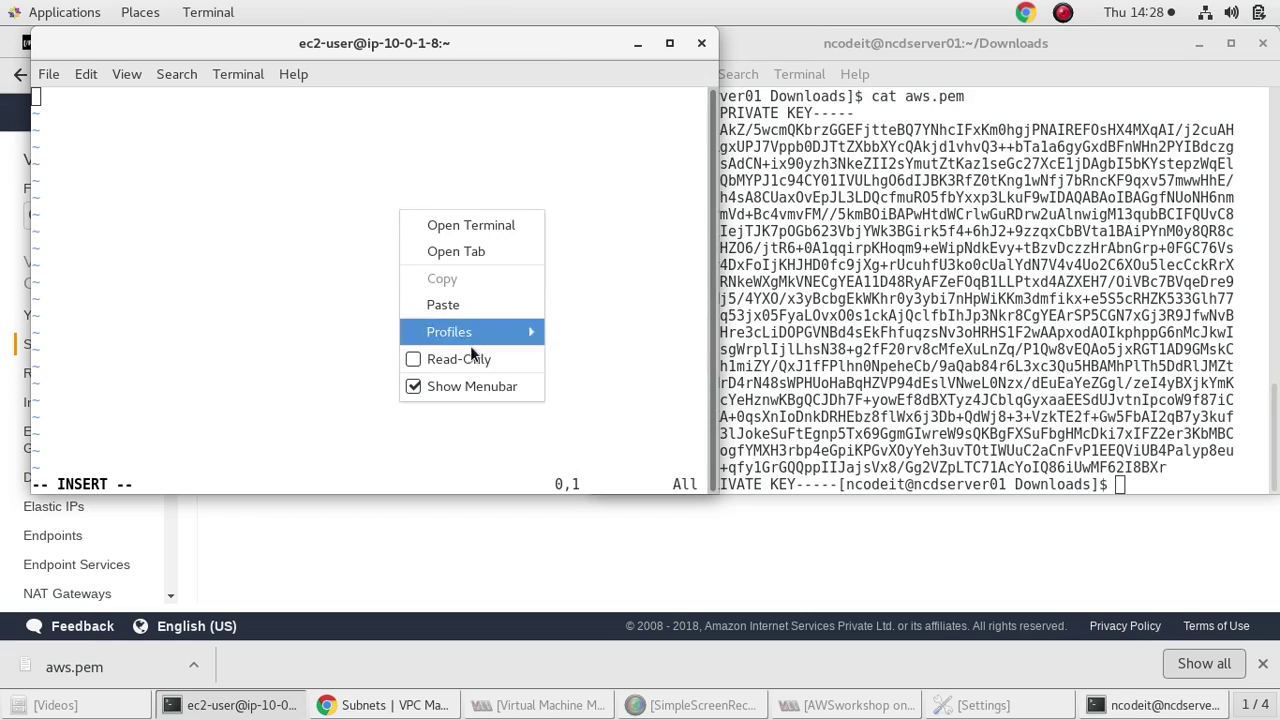
{"action": "mouse_move", "coordinate": [465, 330]}
{"action": "left_click", "coordinate": [205, 285]}
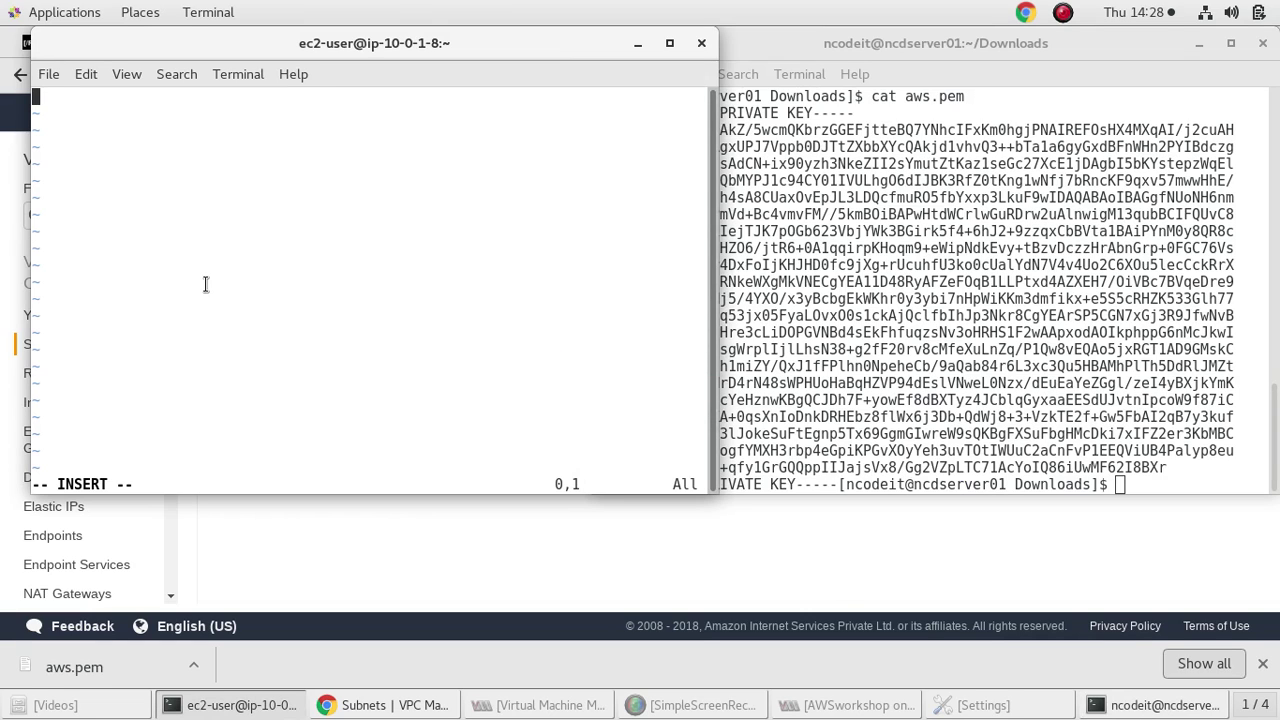
{"action": "type", "text": "i"}
{"action": "key", "text": "BackSpace"}
{"action": "right_click", "coordinate": [216, 192]}
{"action": "left_click", "coordinate": [277, 285]}
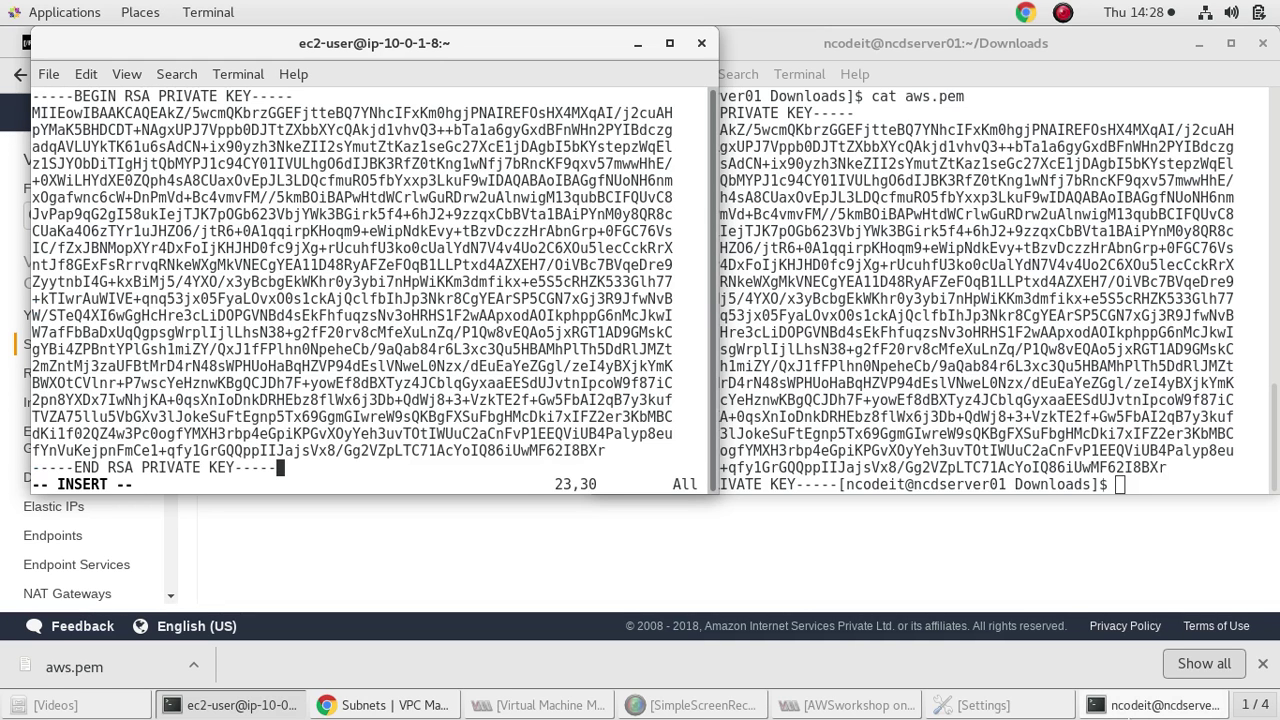
{"action": "key", "text": "Escape"}
{"action": "type", "text": ":wq"}
{"action": "key", "text": "Return"}
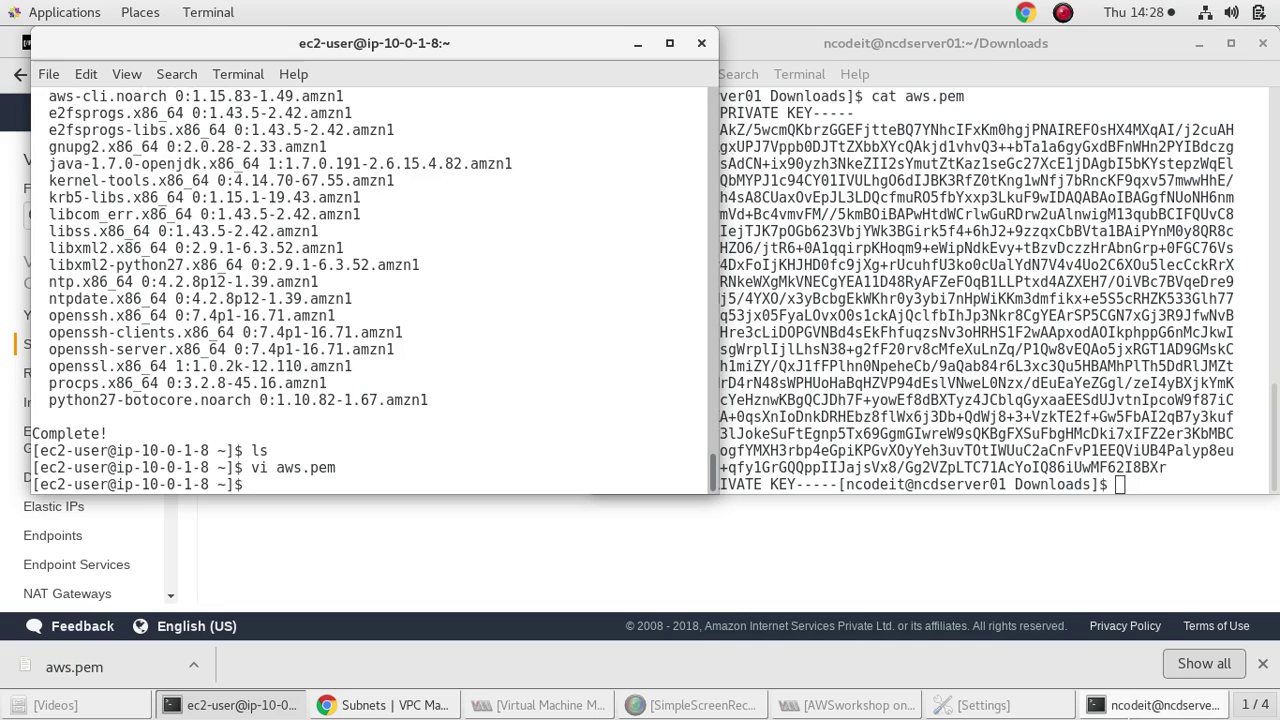
Restrict aws.pem to owner read-only with chmod 400
{"action": "type", "text": "chmod "}
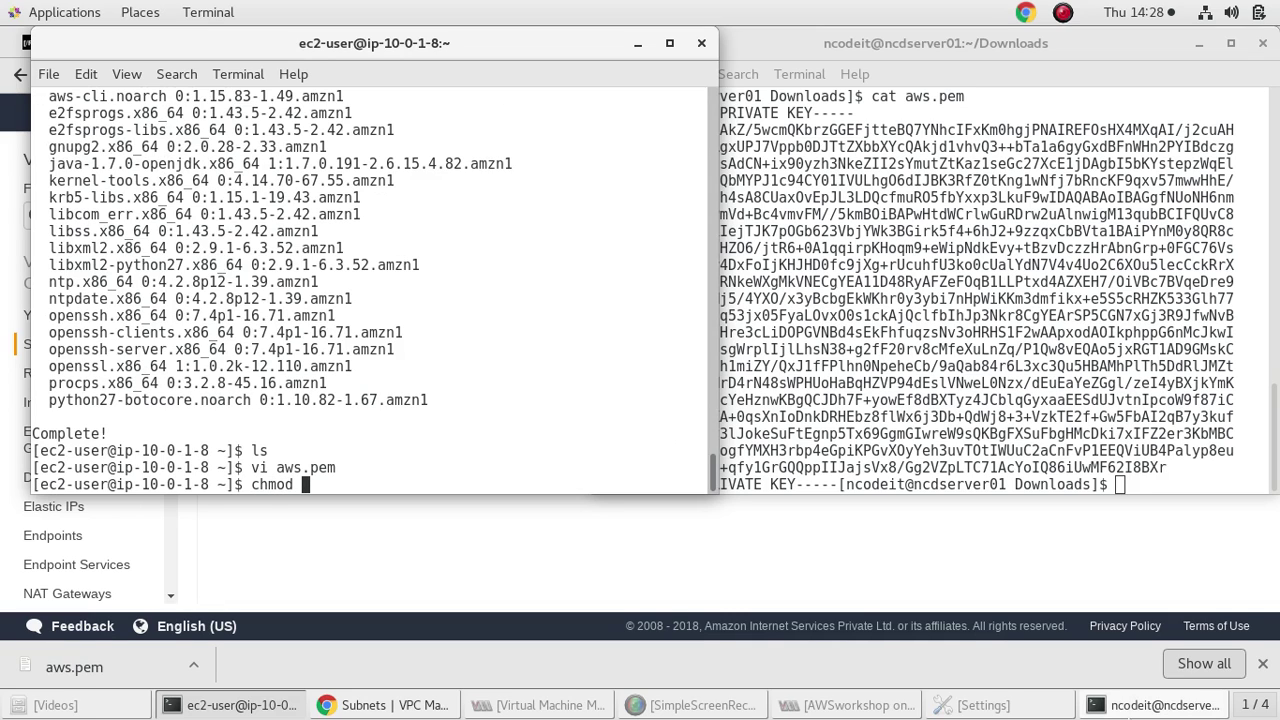
{"action": "type", "text": "400 ass"}
{"action": "key", "text": "BackSpace"}
{"action": "key", "text": "BackSpace"}
{"action": "type", "text": "ws.pem"}
{"action": "key", "text": "Return"}
Start an ssh-agent bash shell and add aws.pem with ssh-add
{"action": "type", "text": "ssh-agent"}
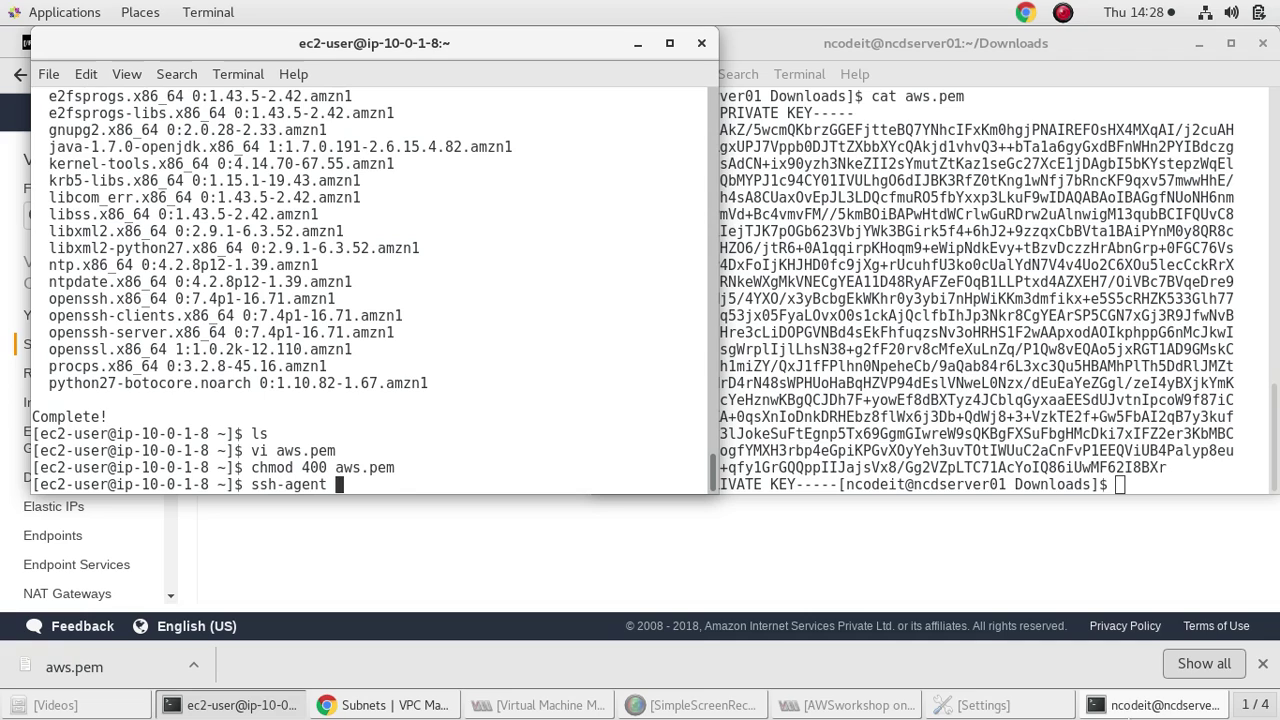
{"action": "type", "text": " bash"}
{"action": "key", "text": "Return"}
{"action": "type", "text": "ssh-add "}
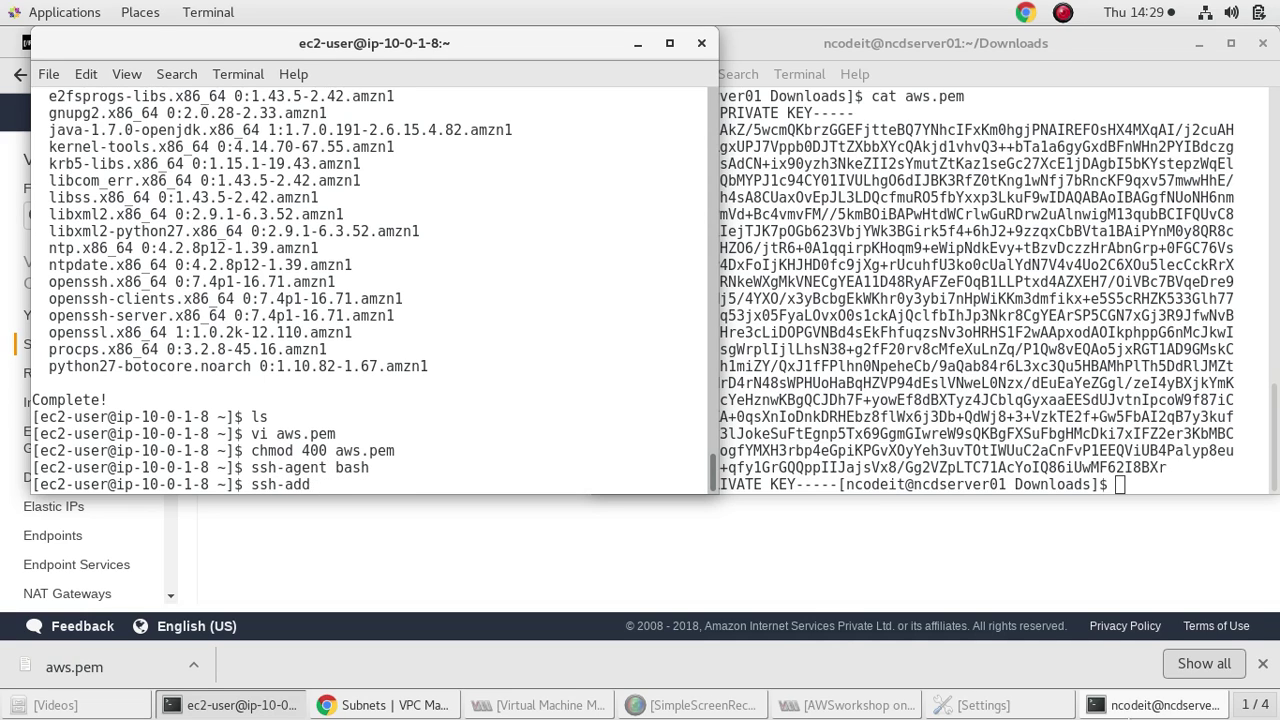
{"action": "type", "text": "a"}
{"action": "key", "text": "Tab"}
{"action": "key", "text": "Return"}
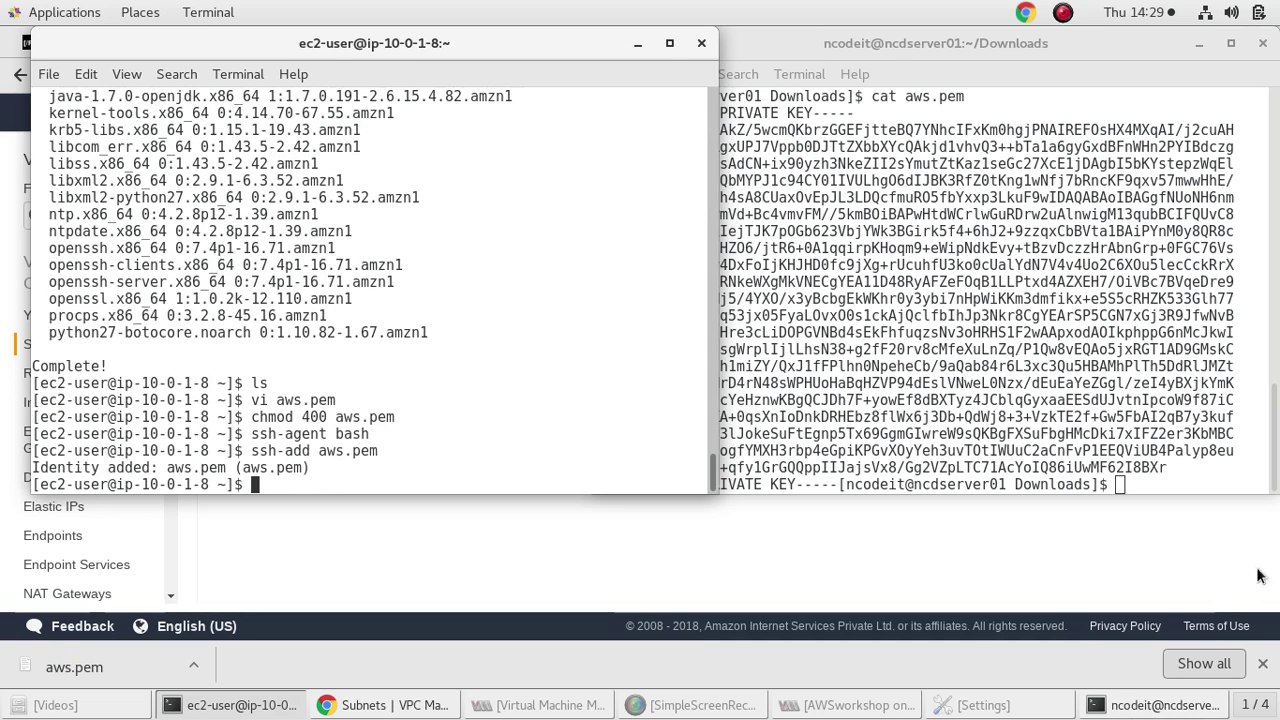
{"action": "left_click", "coordinate": [1141, 554]}
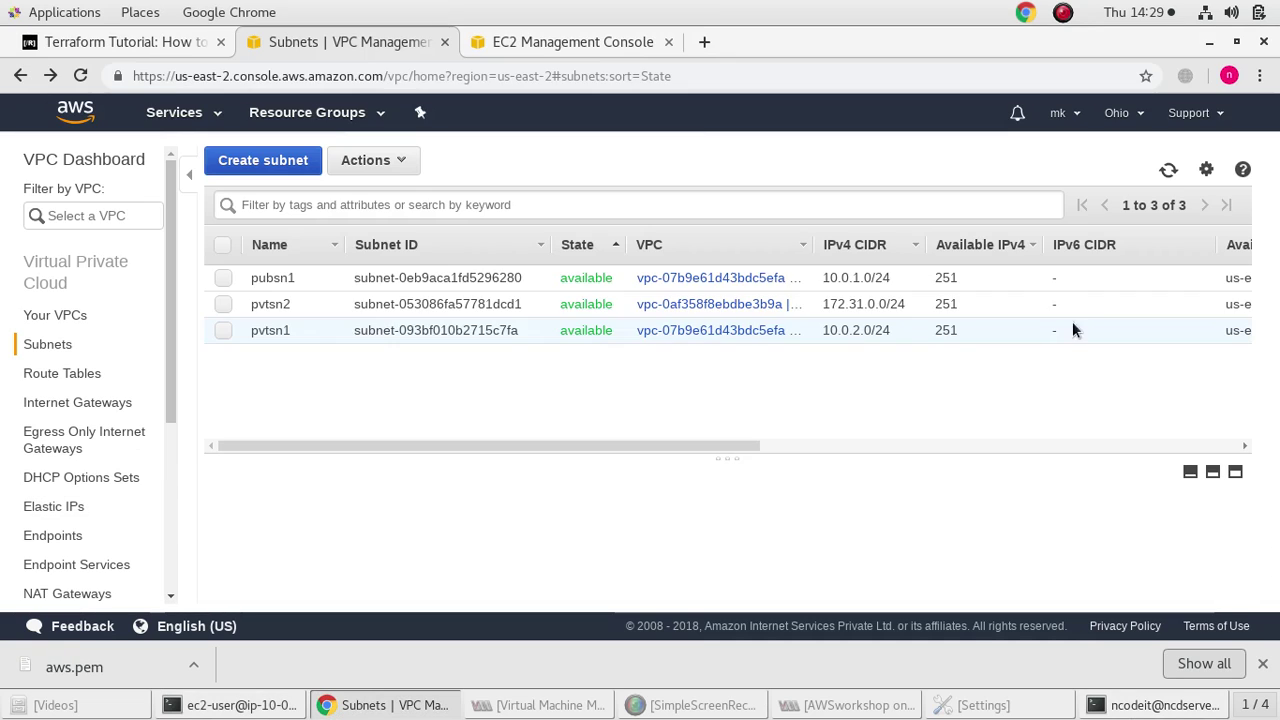
Review the pvtsn1 subnet's details
{"action": "left_click", "coordinate": [305, 331]}
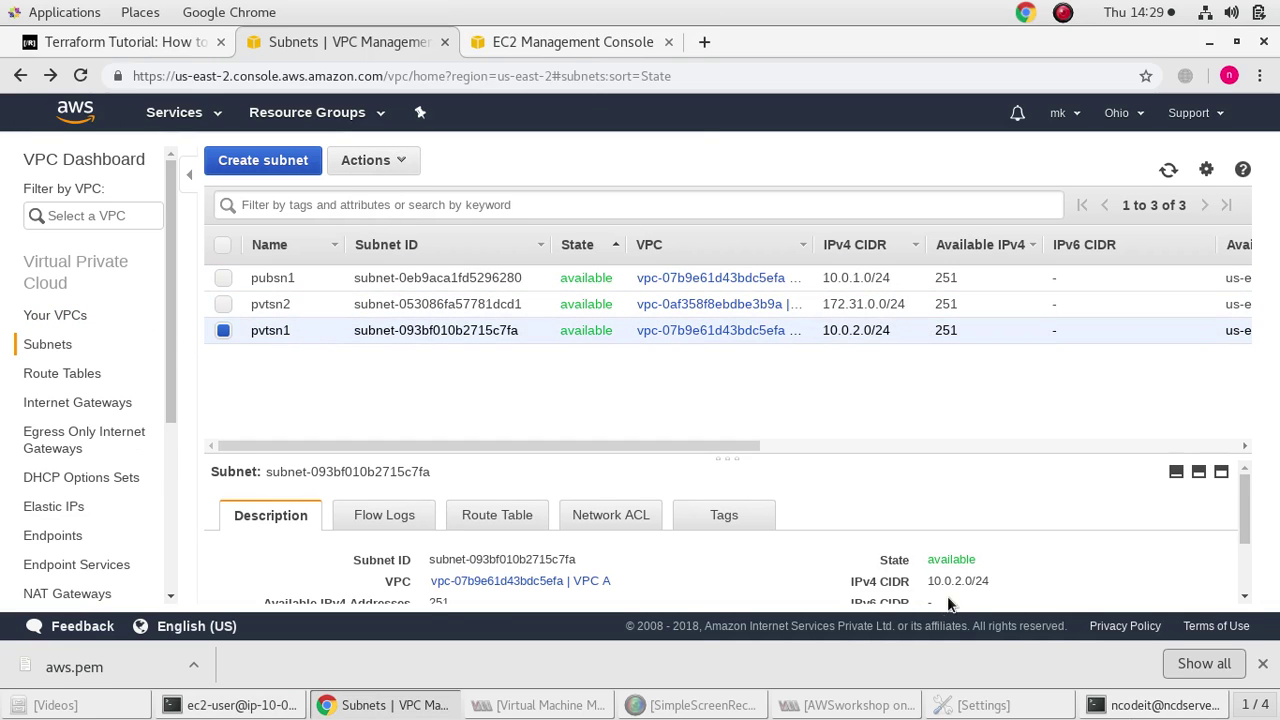
{"action": "scroll", "coordinate": [950, 595], "scroll_direction": "down", "scroll_amount": 1}
{"action": "scroll", "coordinate": [1000, 570], "scroll_direction": "down", "scroll_amount": 1}
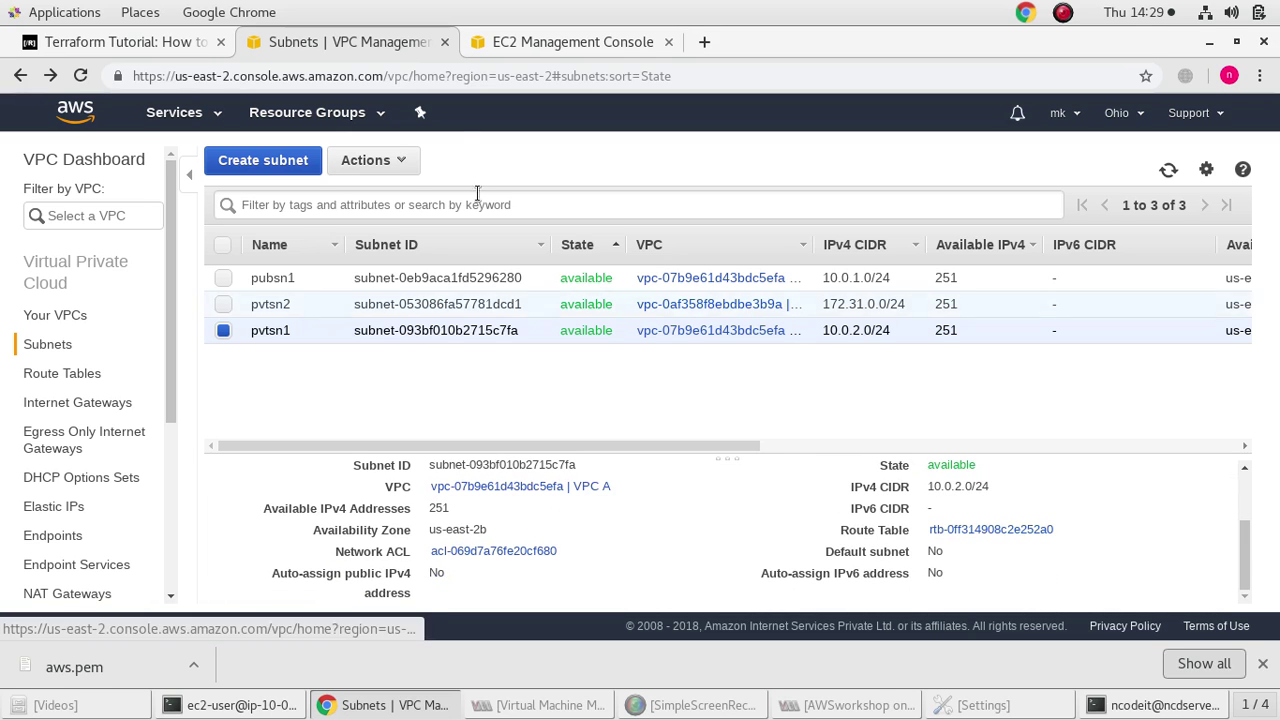
Select only pvtinst1, copy its private IP 10.0.2.142, and return to the terminal
{"action": "left_click", "coordinate": [538, 45]}
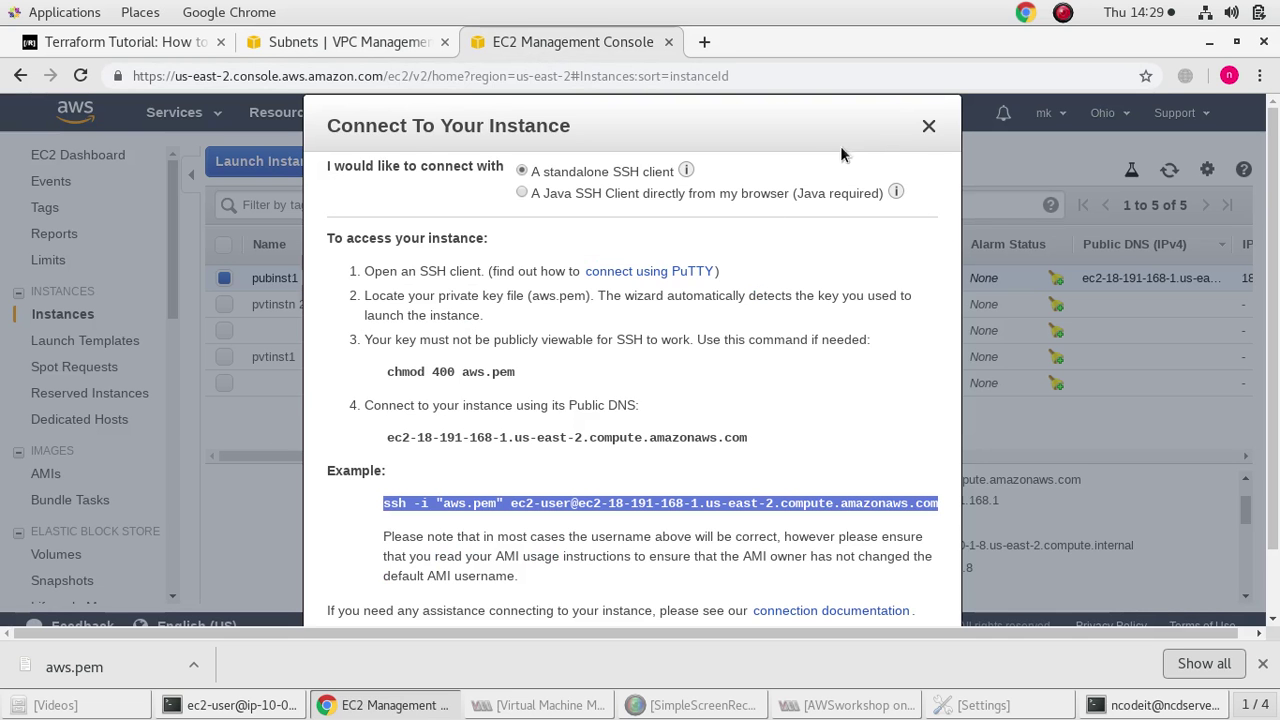
{"action": "left_click", "coordinate": [927, 127]}
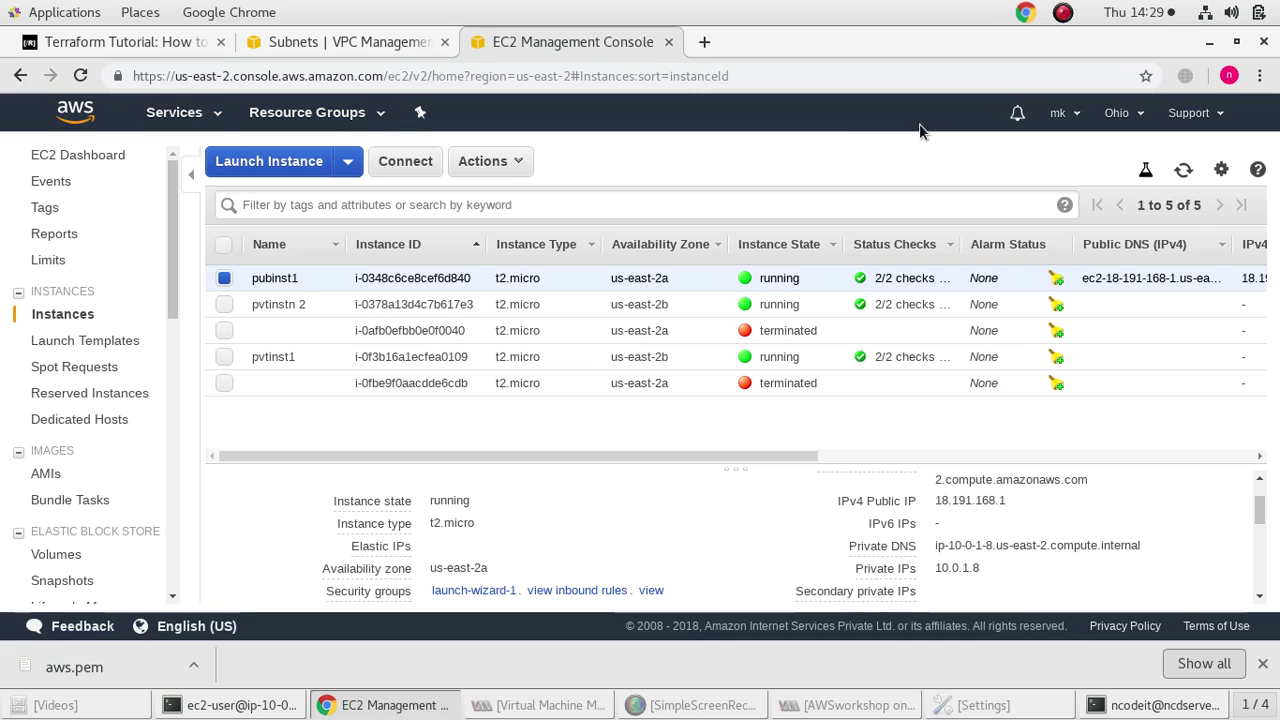
{"action": "left_click", "coordinate": [226, 357]}
{"action": "left_click", "coordinate": [228, 284]}
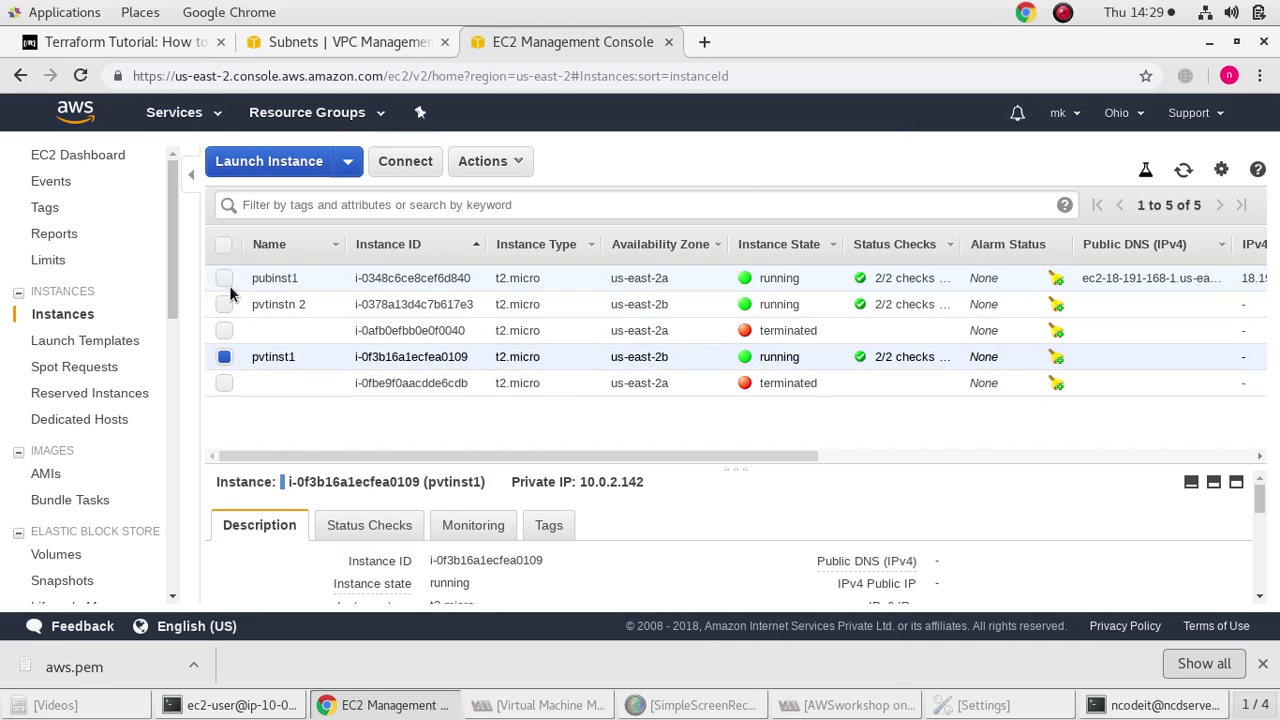
{"action": "scroll", "coordinate": [764, 500], "scroll_direction": "down", "scroll_amount": 3}
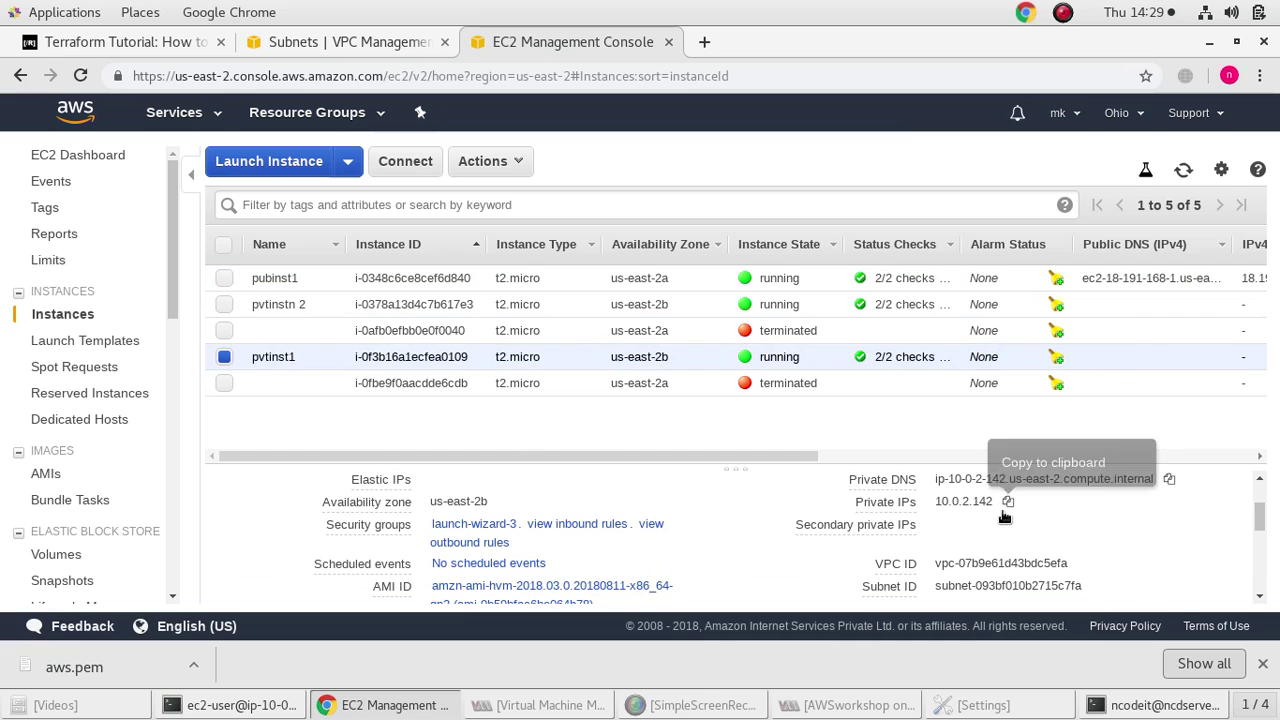
{"action": "left_click", "coordinate": [1008, 501]}
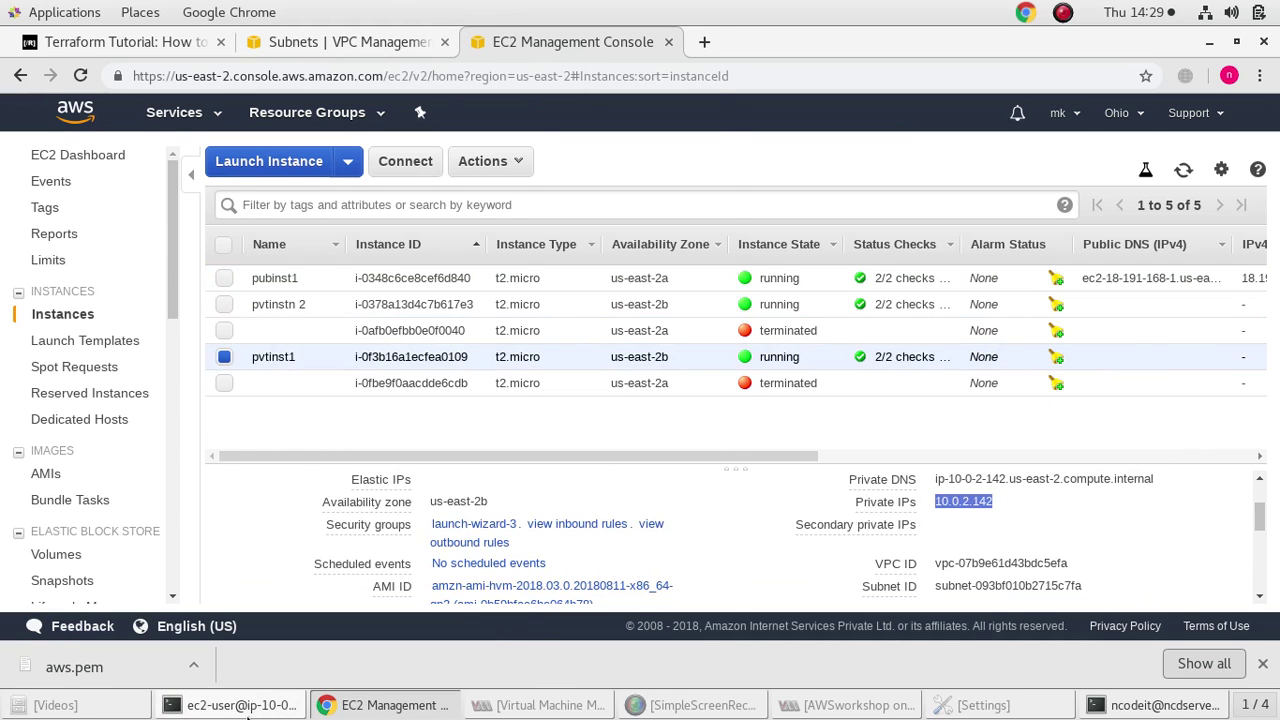
{"action": "left_click", "coordinate": [268, 705]}
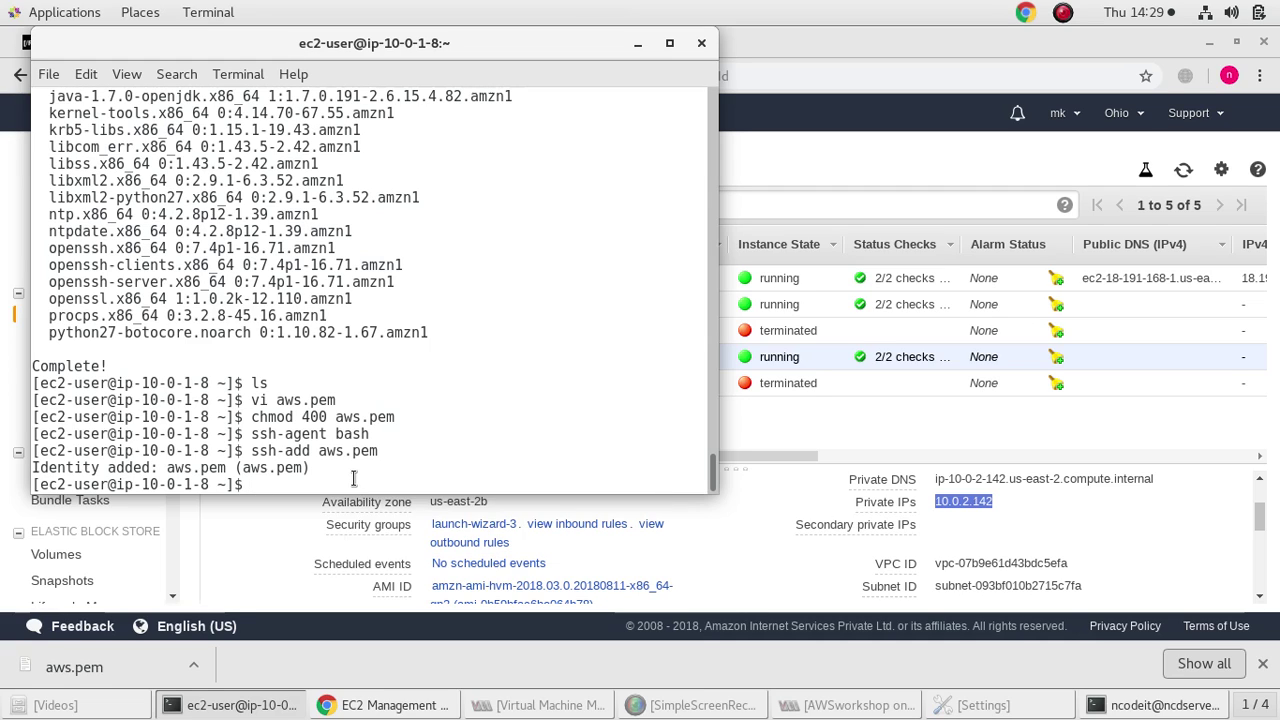
{"action": "type", "text": "ssh ec2-user"}
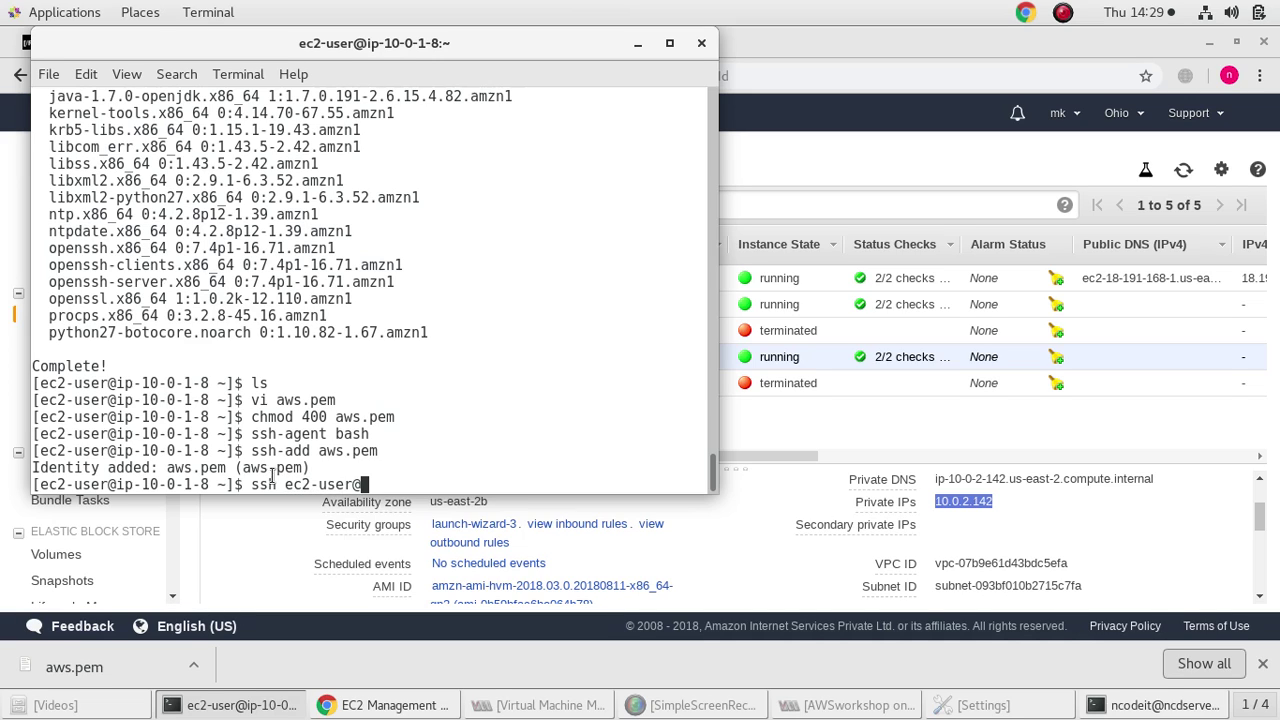
{"action": "type", "text": "@"}
{"action": "right_click", "coordinate": [390, 484]}
{"action": "left_click", "coordinate": [436, 580]}
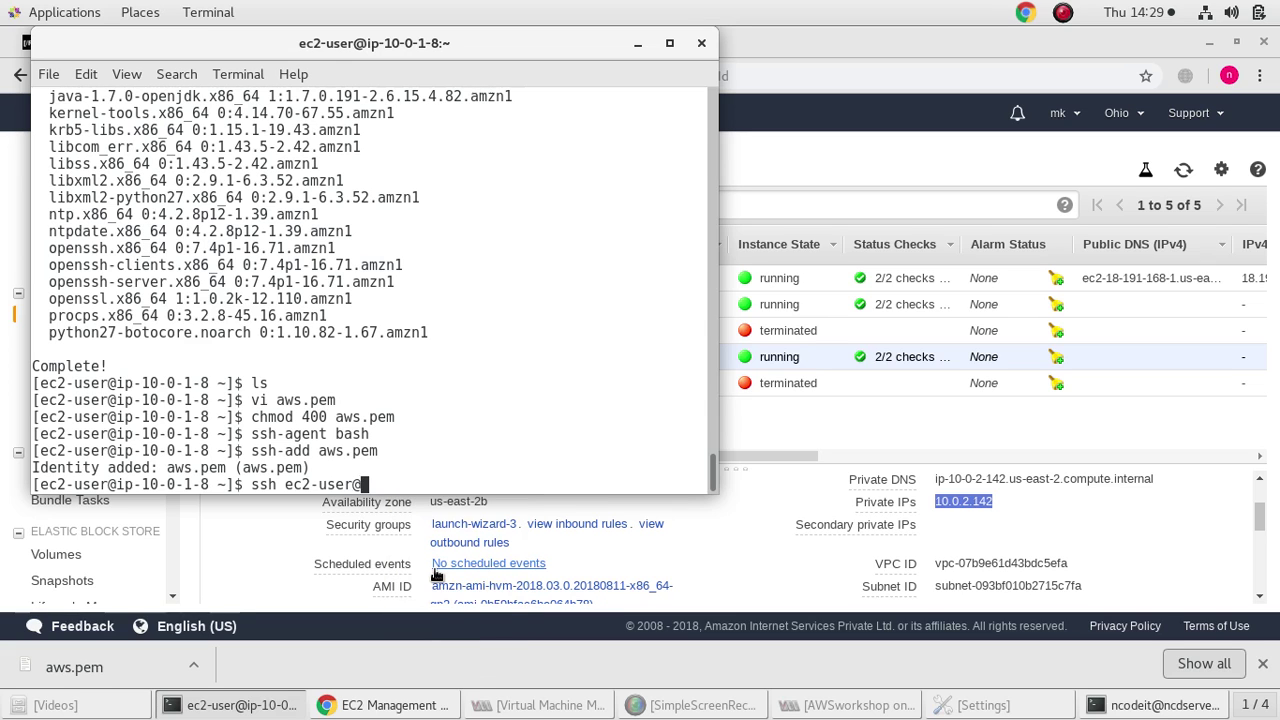
{"action": "key", "text": "Return"}
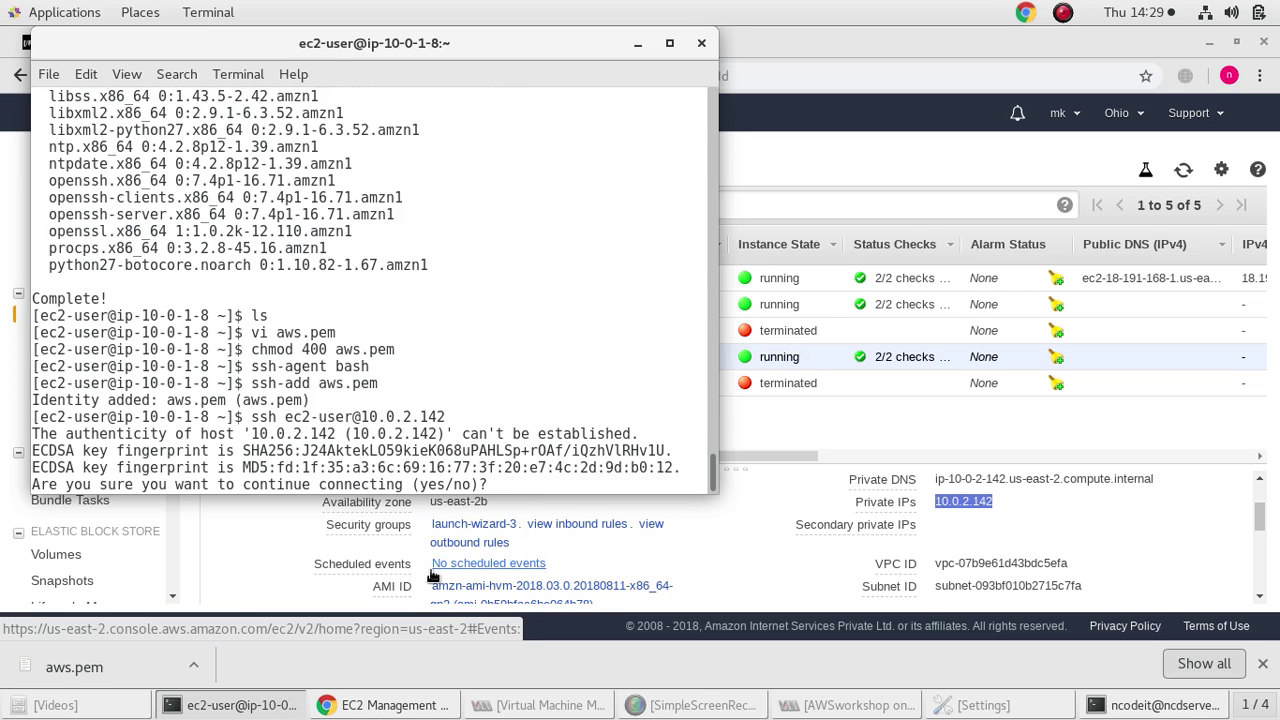
{"action": "type", "text": "yes"}
{"action": "key", "text": "Return"}
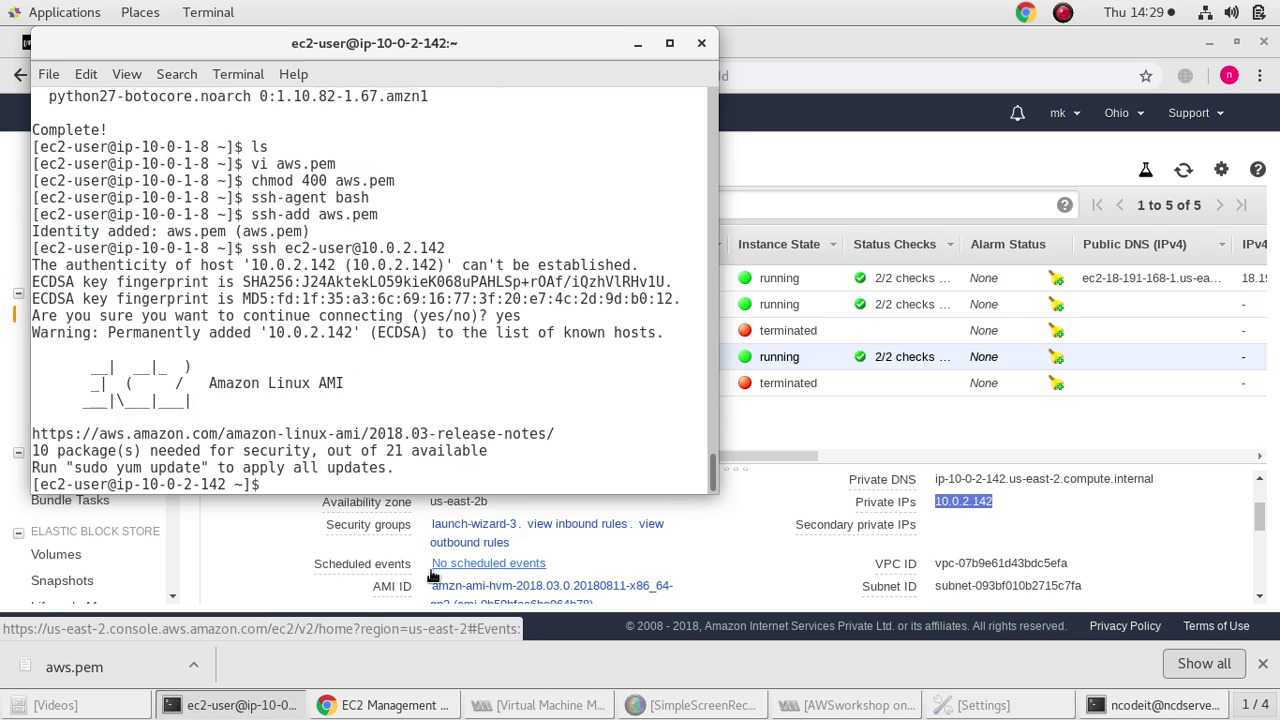
Start a sudo yum update and decline the listed updates with N
{"action": "type", "text": "sudo "}
{"action": "type", "text": "yuk"}
{"action": "type", "text": " update"}
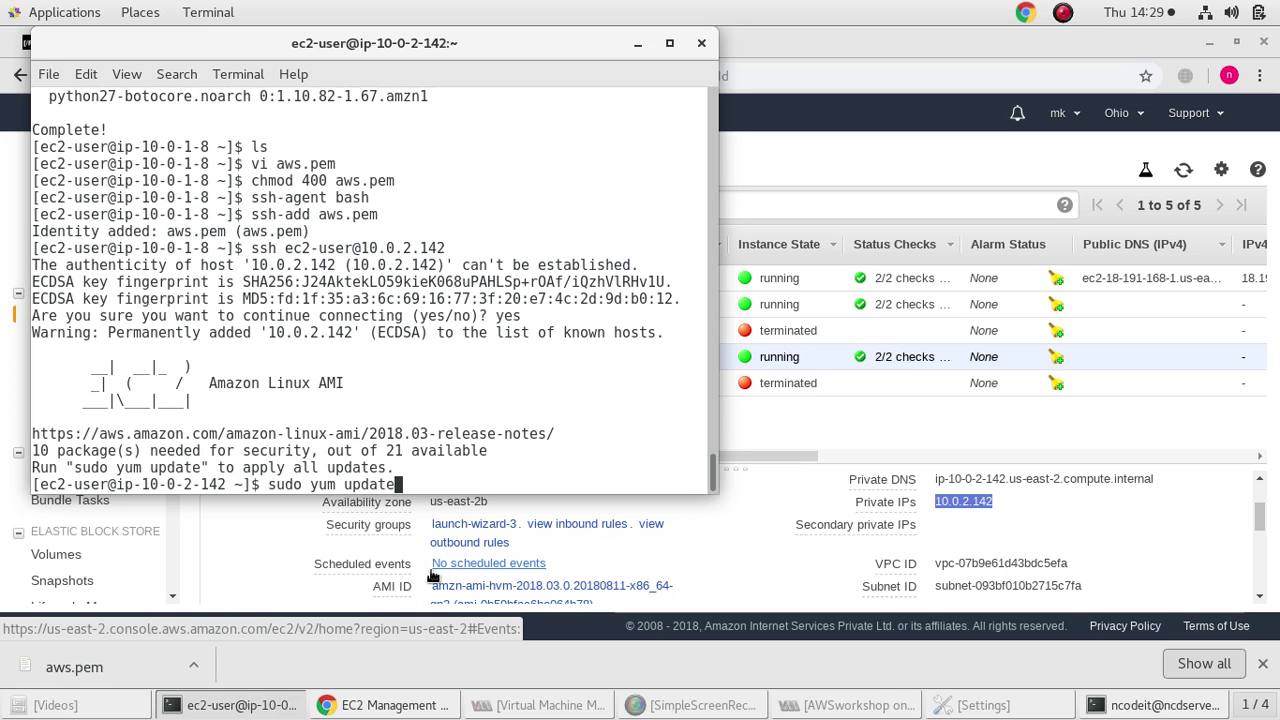
{"action": "key", "text": "Return"}
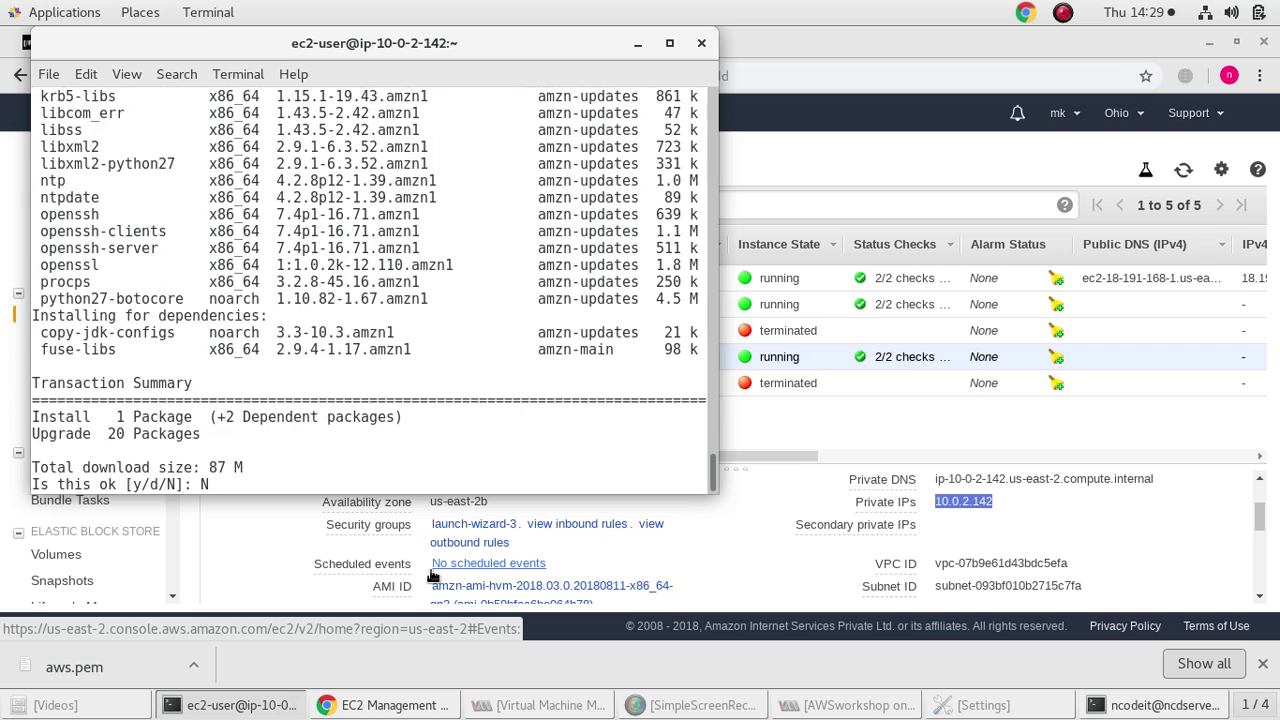
{"action": "type", "text": "N"}
{"action": "key", "text": "Return"}
Ping google.com and stop after three replies with 0% loss
{"action": "type", "text": "ping goo"}
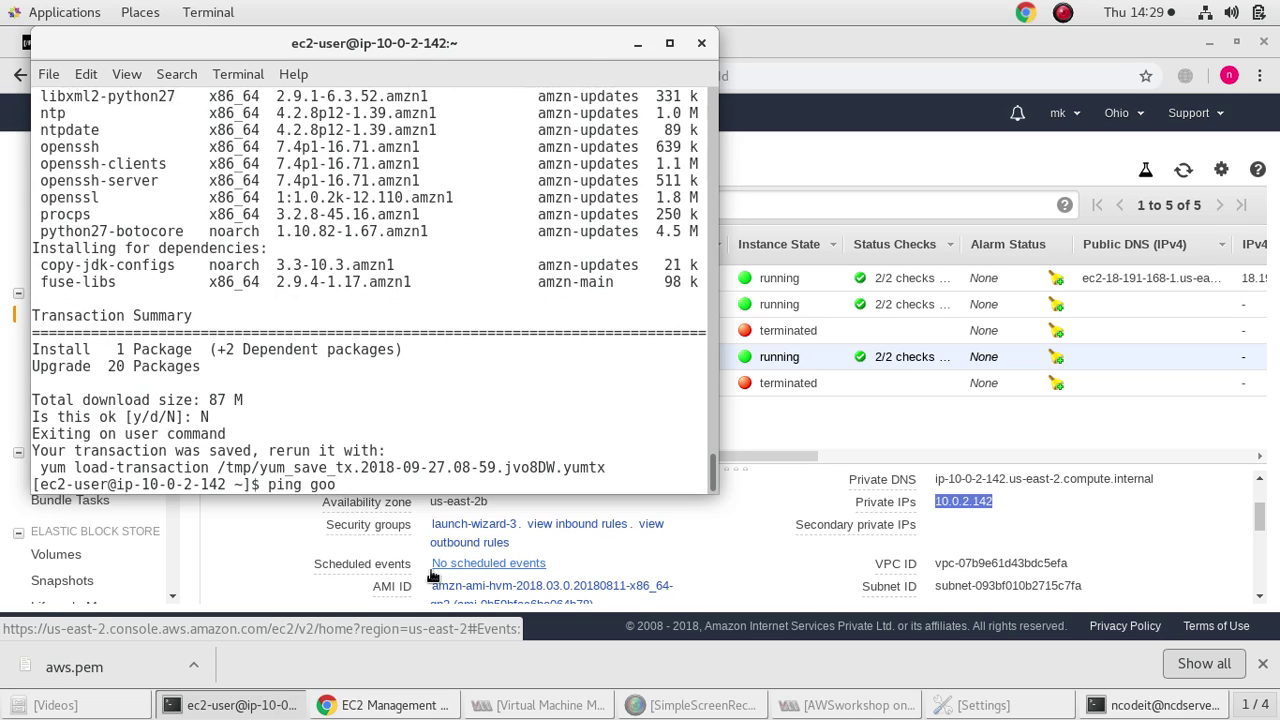
{"action": "type", "text": "gle.com"}
{"action": "key", "text": "Return"}
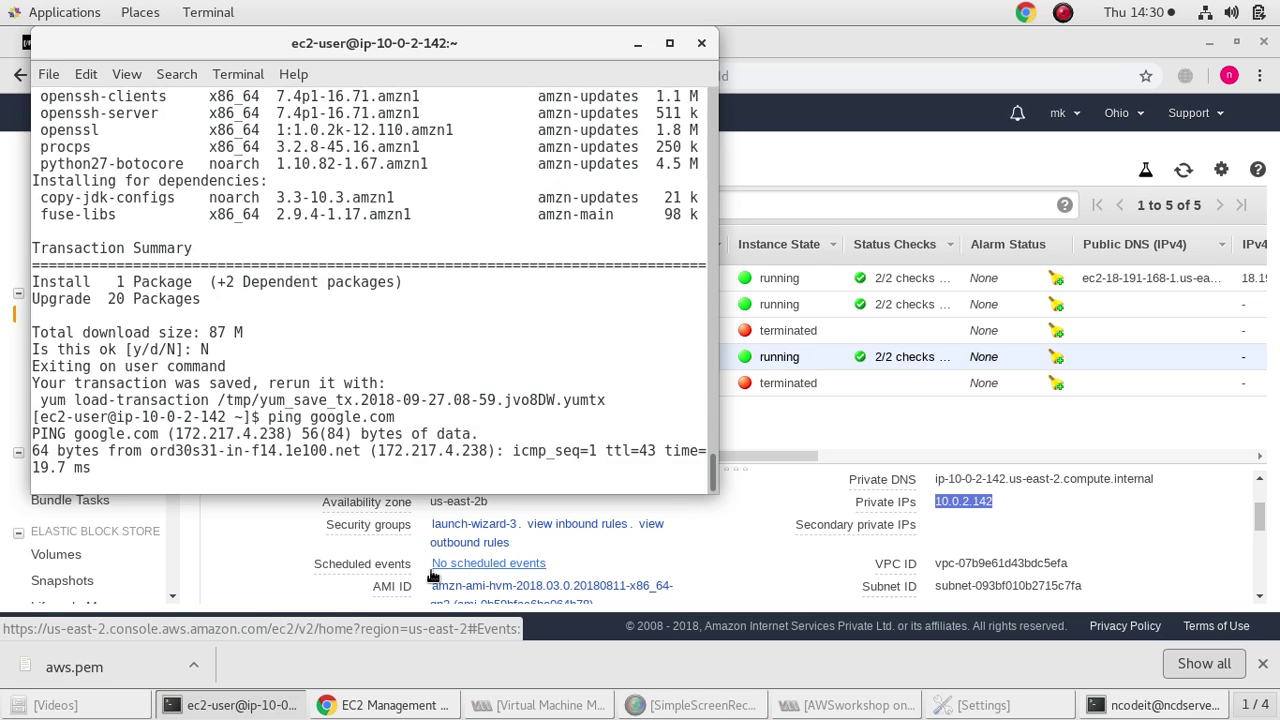
{"action": "key", "text": "ctrl+c"}
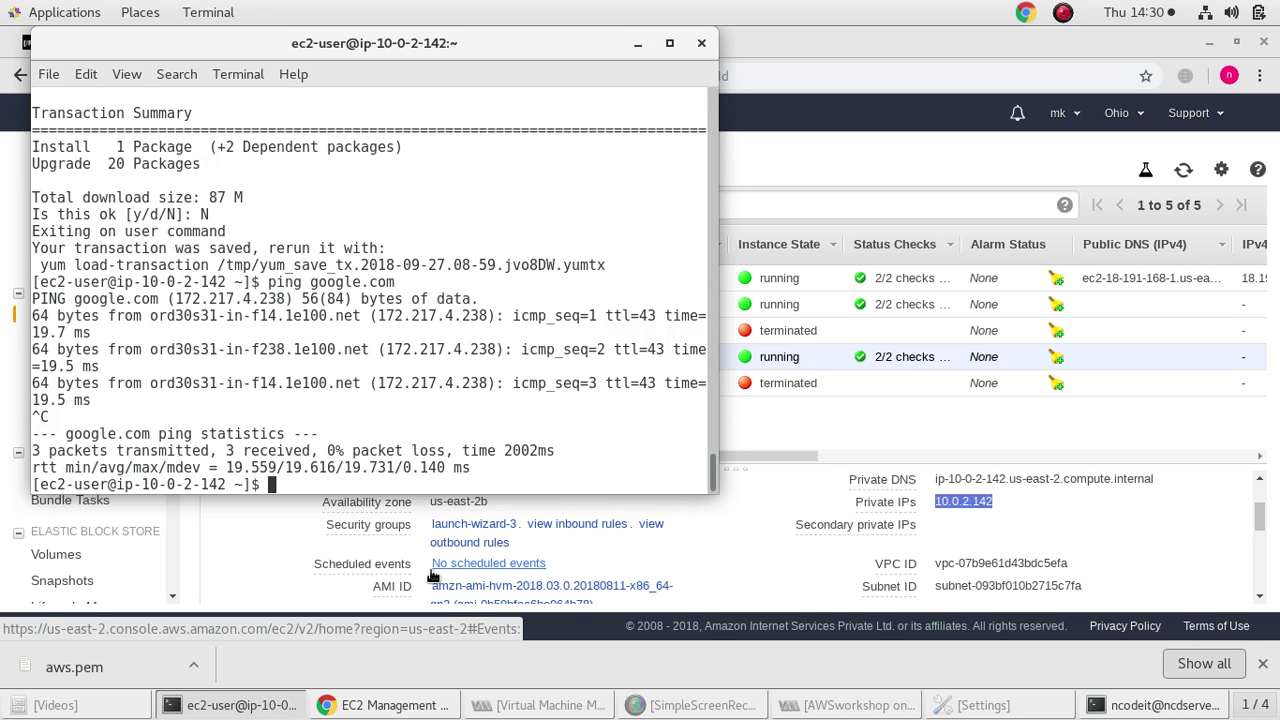
{"action": "type", "text": "vi aws.pem"}
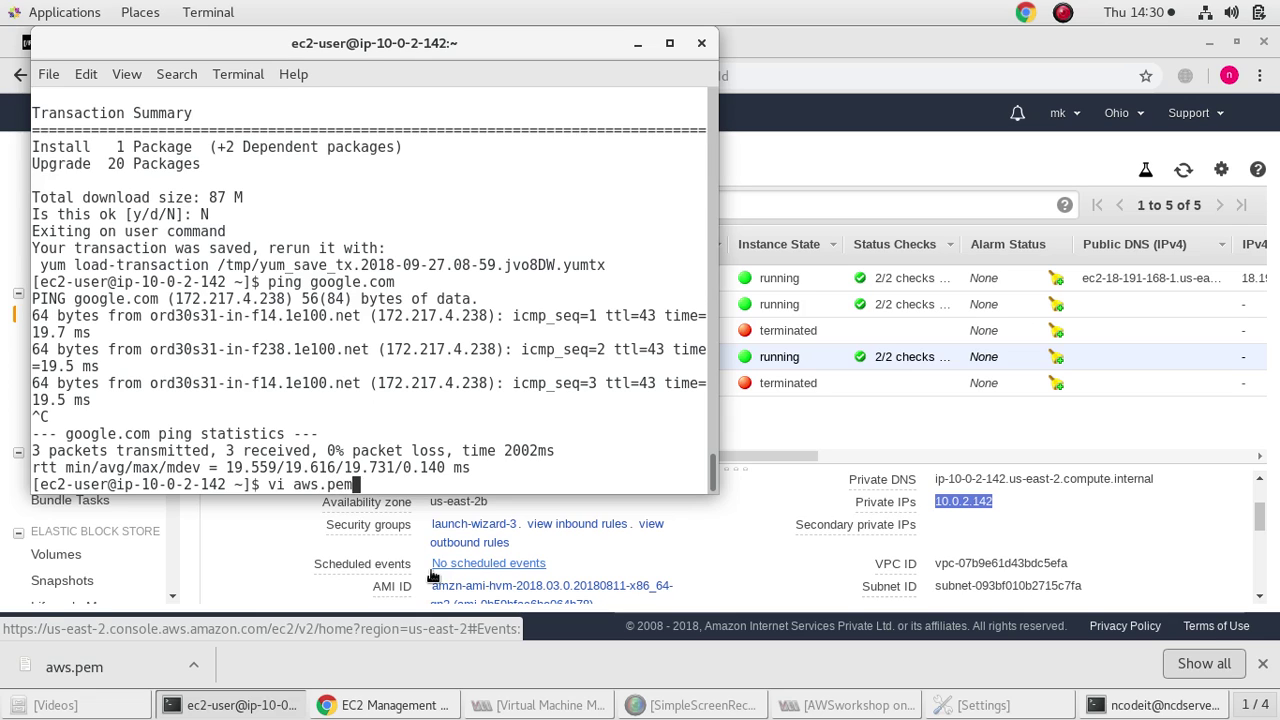
Open a new aws.pem in vi and copy the RSA private key from the local terminal
{"action": "key", "text": "Return"}
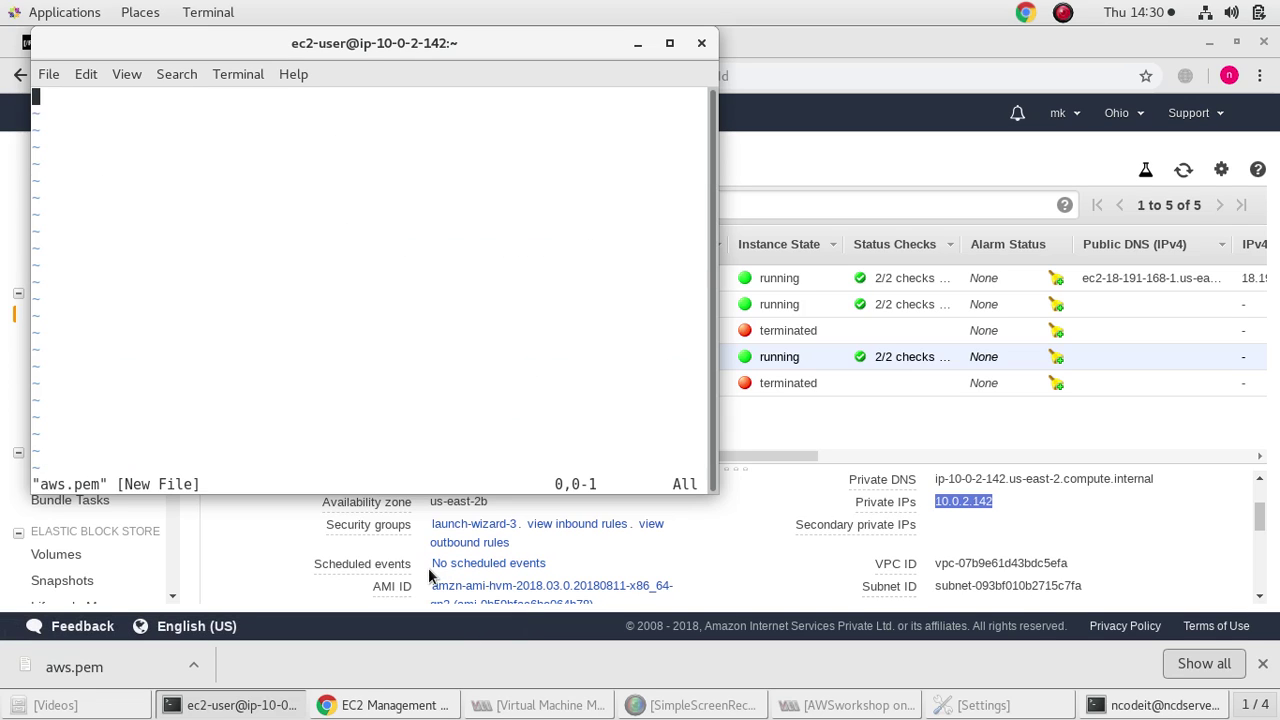
{"action": "key", "text": "i"}
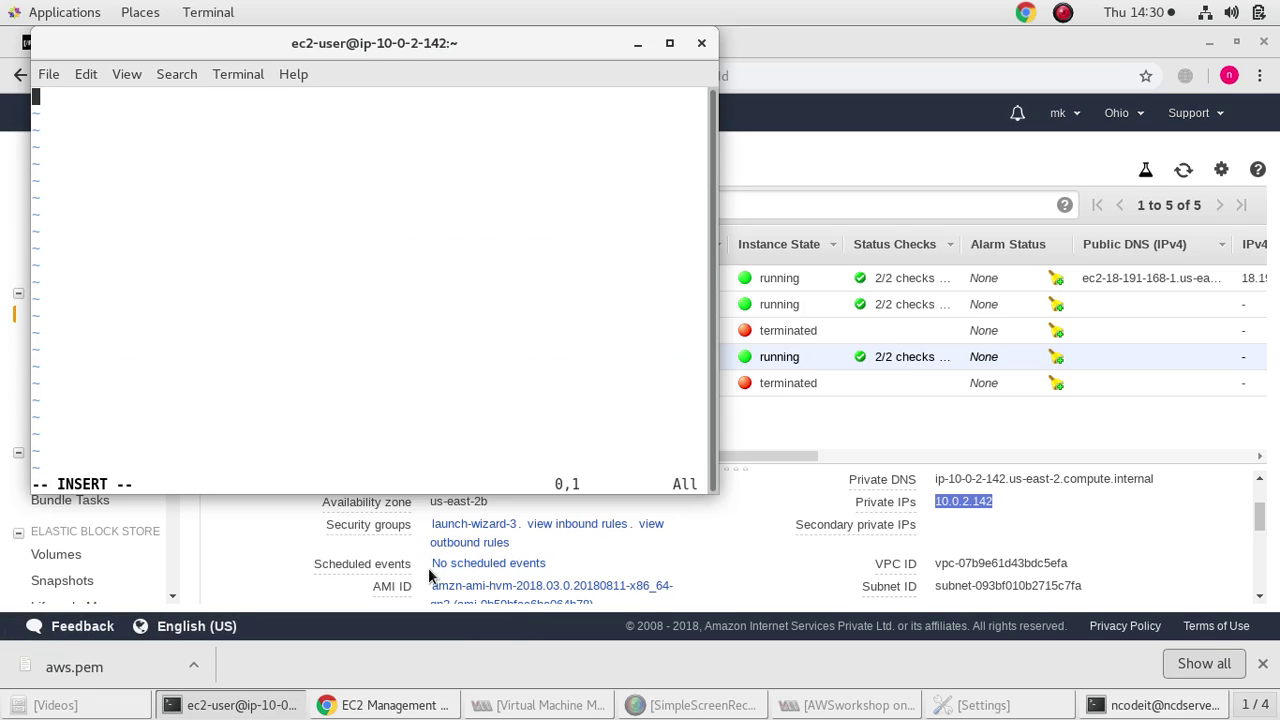
{"action": "left_click", "coordinate": [1117, 705]}
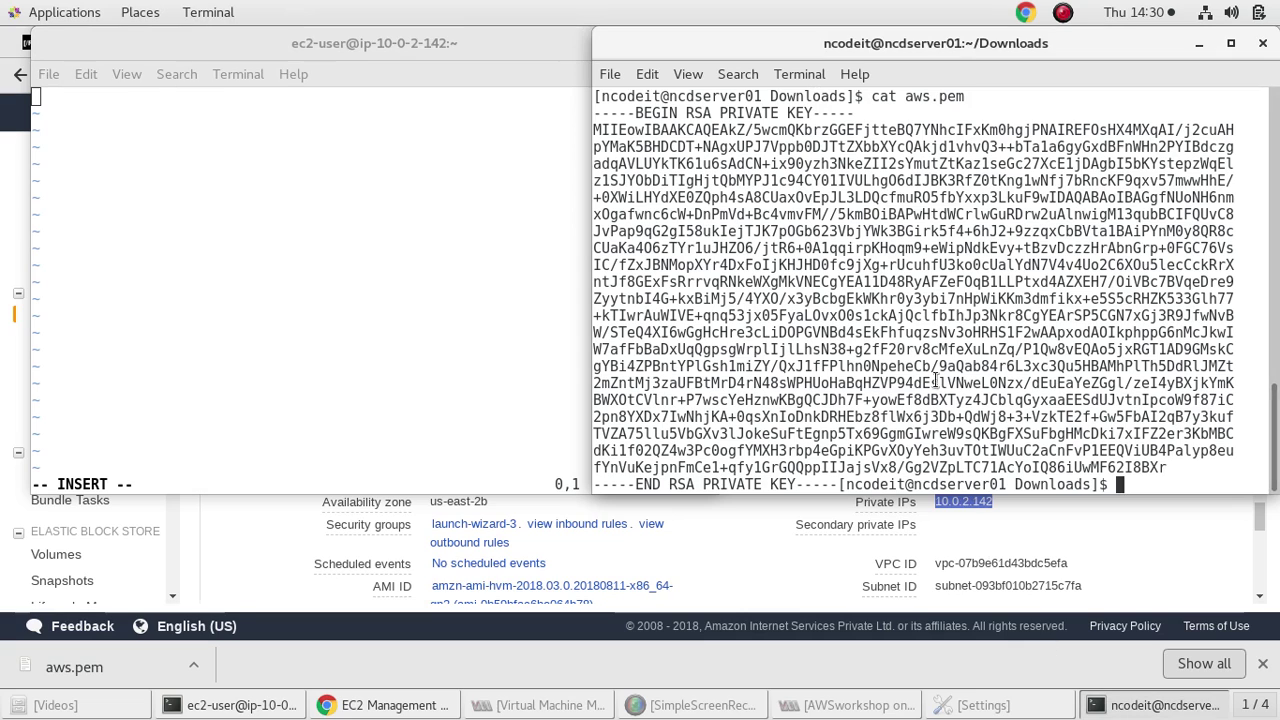
{"action": "left_click_drag", "start_coordinate": [594, 128], "coordinate": [620, 185]}
{"action": "left_click", "coordinate": [618, 162]}
{"action": "left_click_drag", "start_coordinate": [594, 113], "coordinate": [842, 490]}
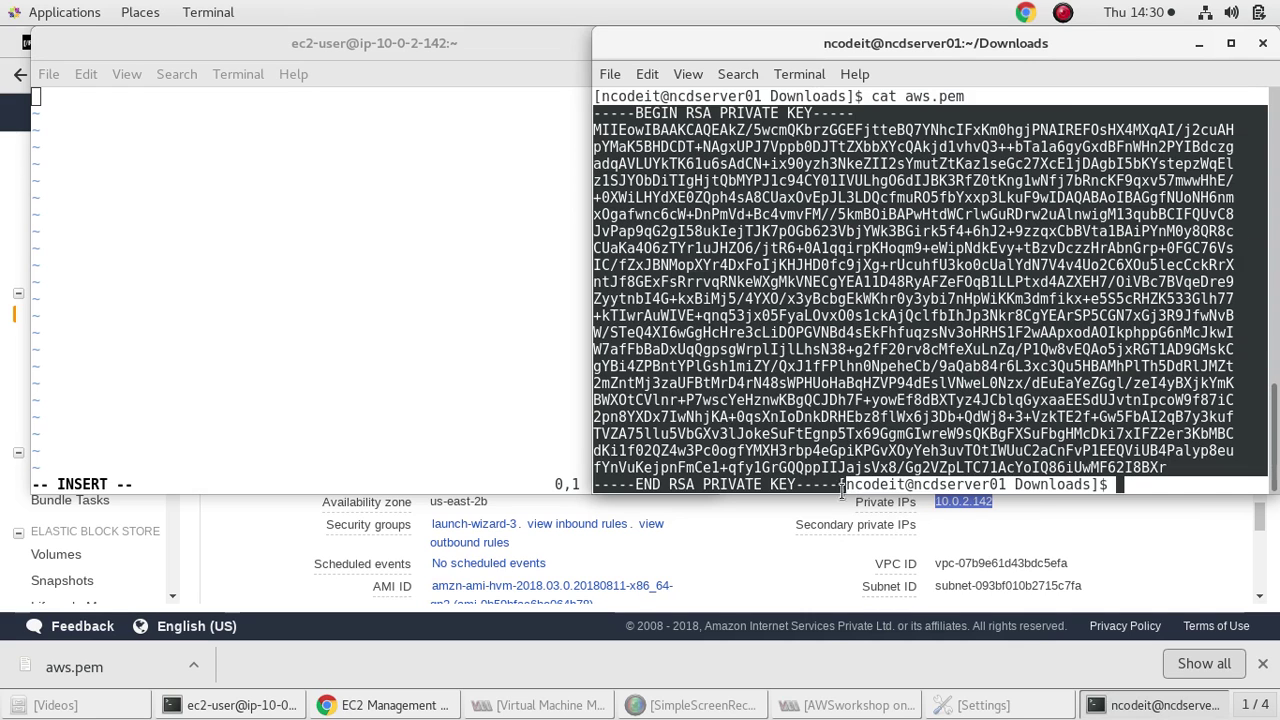
{"action": "right_click", "coordinate": [812, 380]}
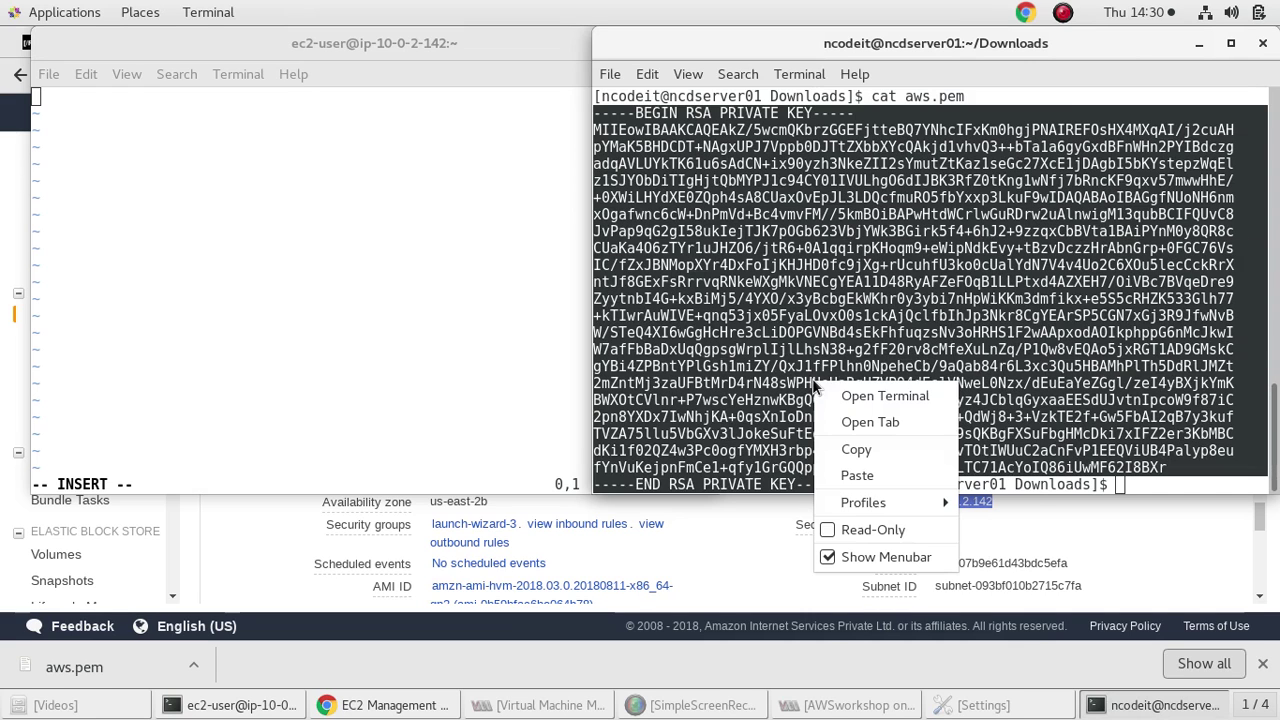
{"action": "left_click", "coordinate": [857, 449]}
Paste the key into aws.pem, save with :wq, and restrict it with chmod 400
{"action": "left_click", "coordinate": [420, 209]}
{"action": "right_click", "coordinate": [382, 203]}
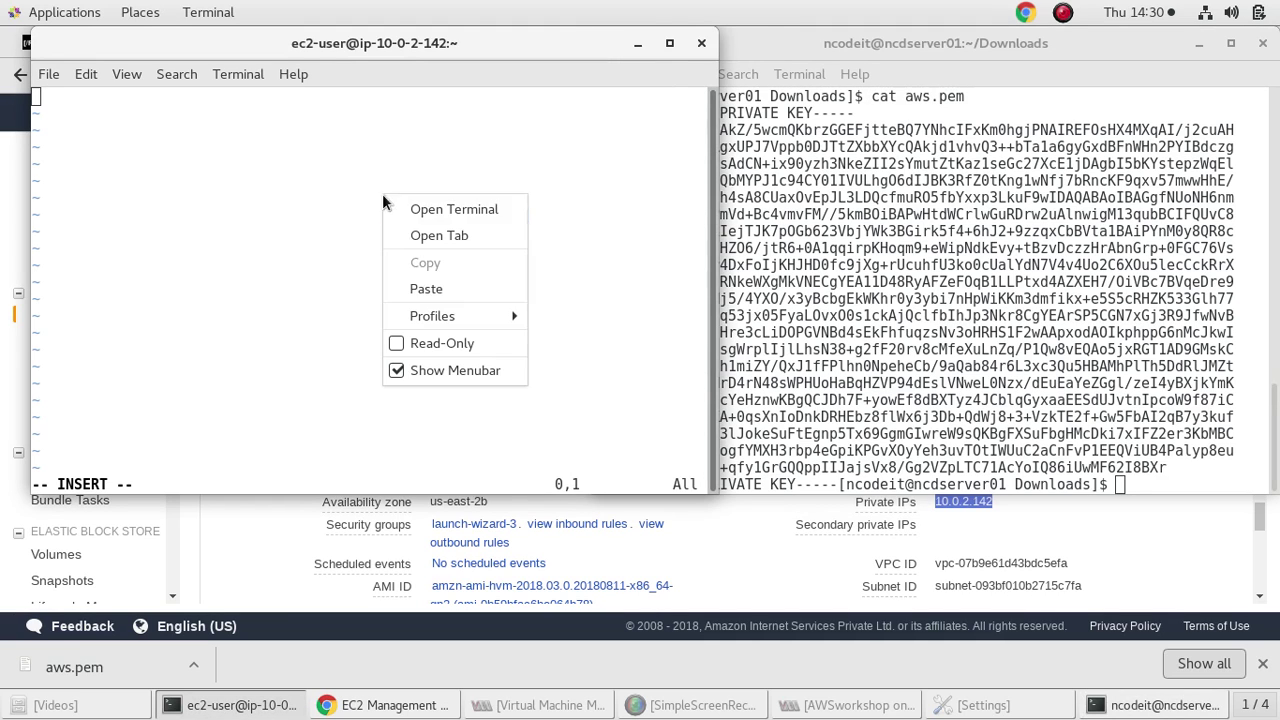
{"action": "left_click", "coordinate": [468, 288]}
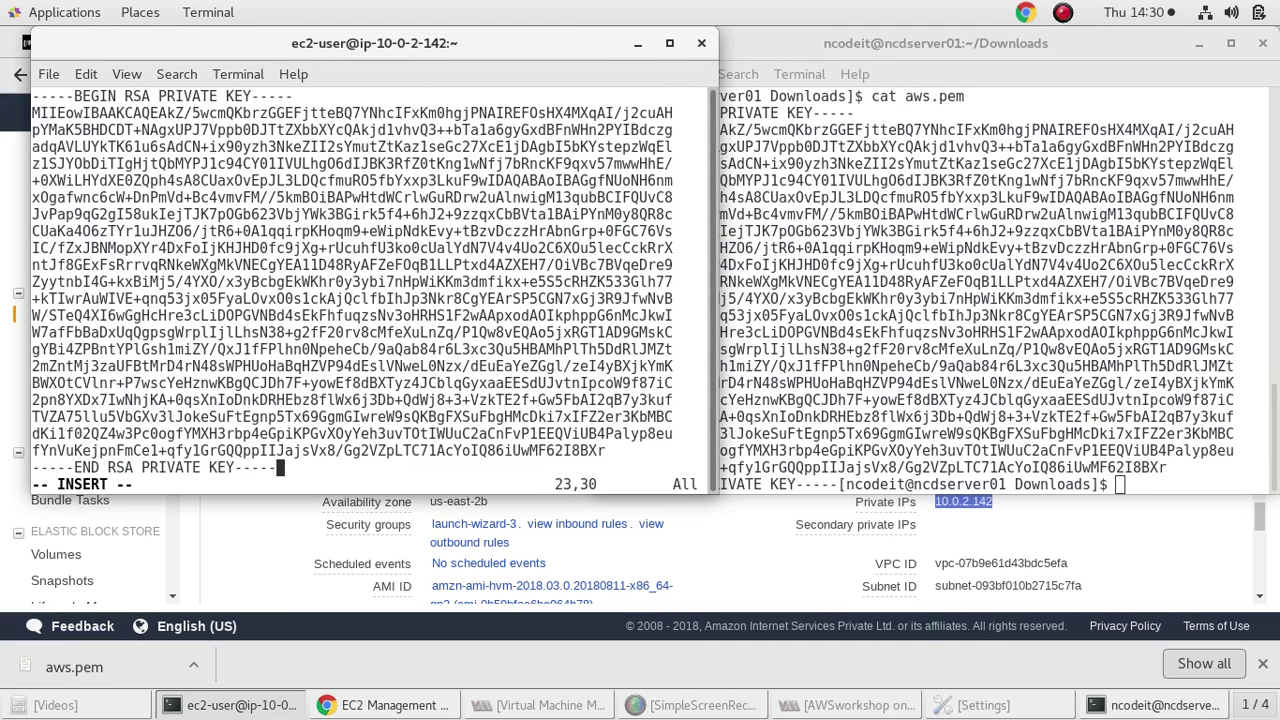
{"action": "key", "text": "Escape"}
{"action": "type", "text": ":wq"}
{"action": "key", "text": "Return"}
{"action": "type", "text": "chmod 400 aws.pem"}
{"action": "key", "text": "Return"}
Start an ssh-agent bash shell and load aws.pem into it with ssh-add
{"action": "type", "text": "ssh-a"}
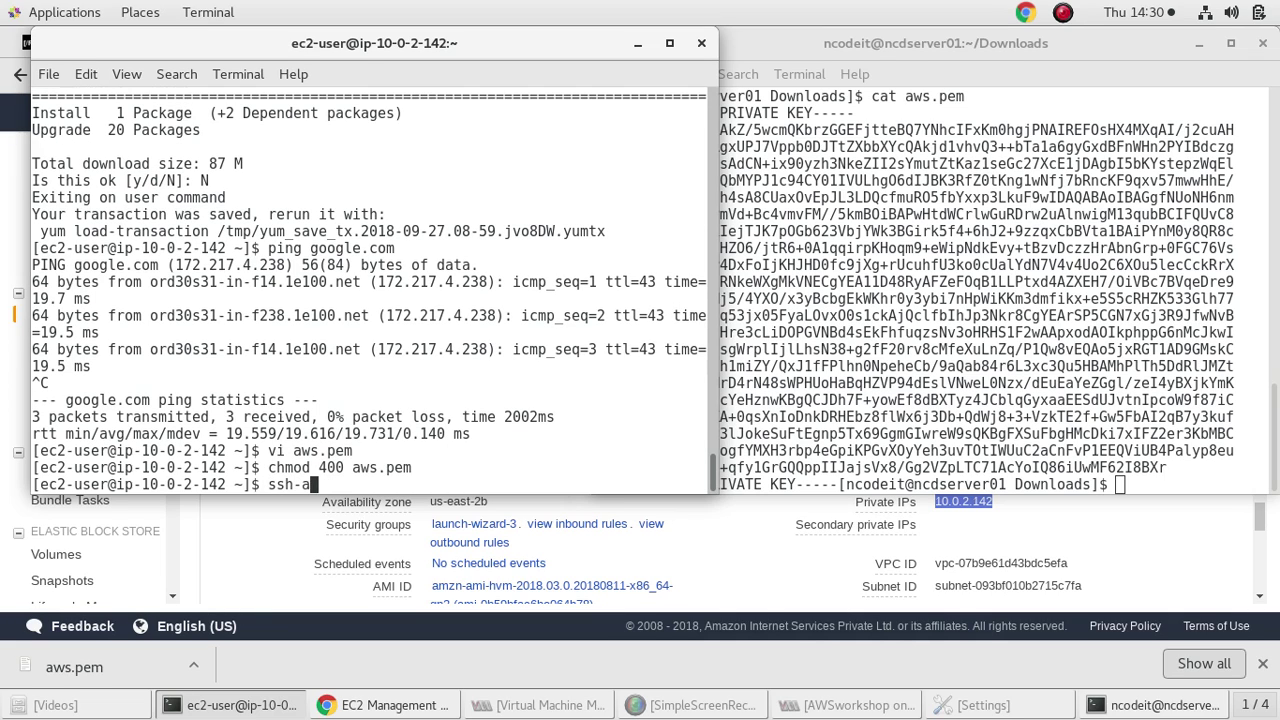
{"action": "type", "text": "gent bash"}
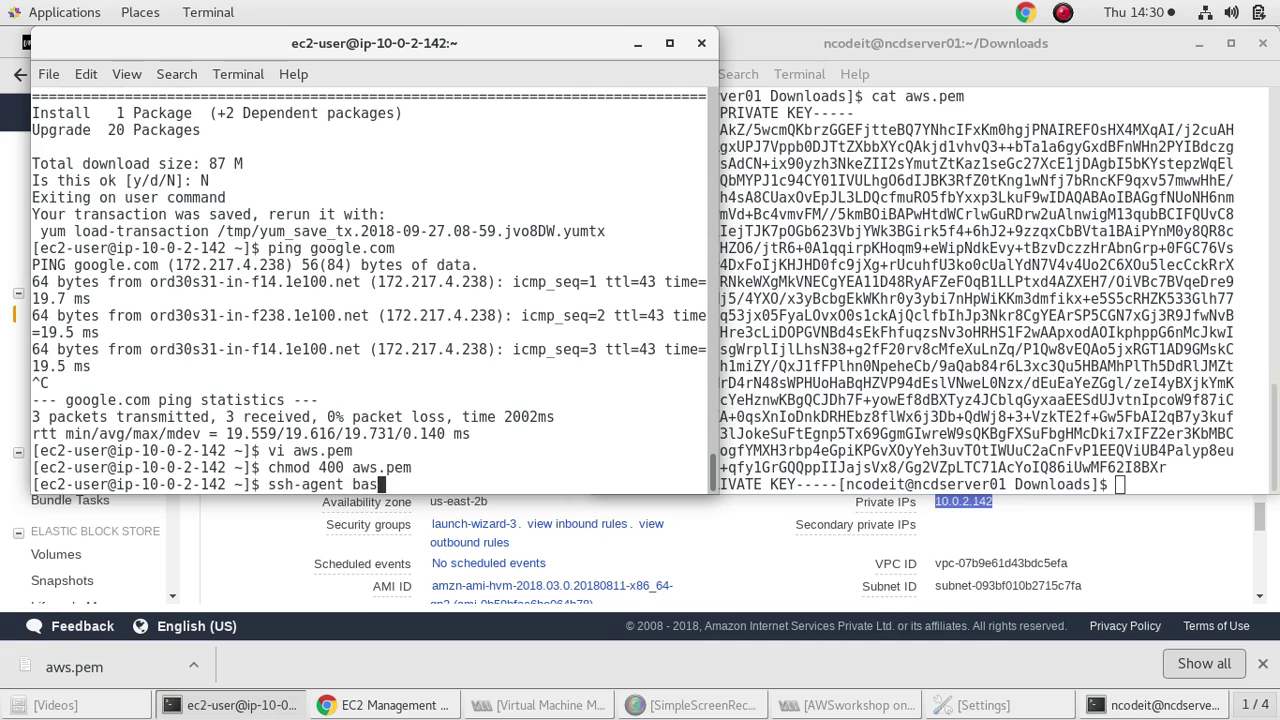
{"action": "key", "text": "Return"}
{"action": "type", "text": "ssh-a"}
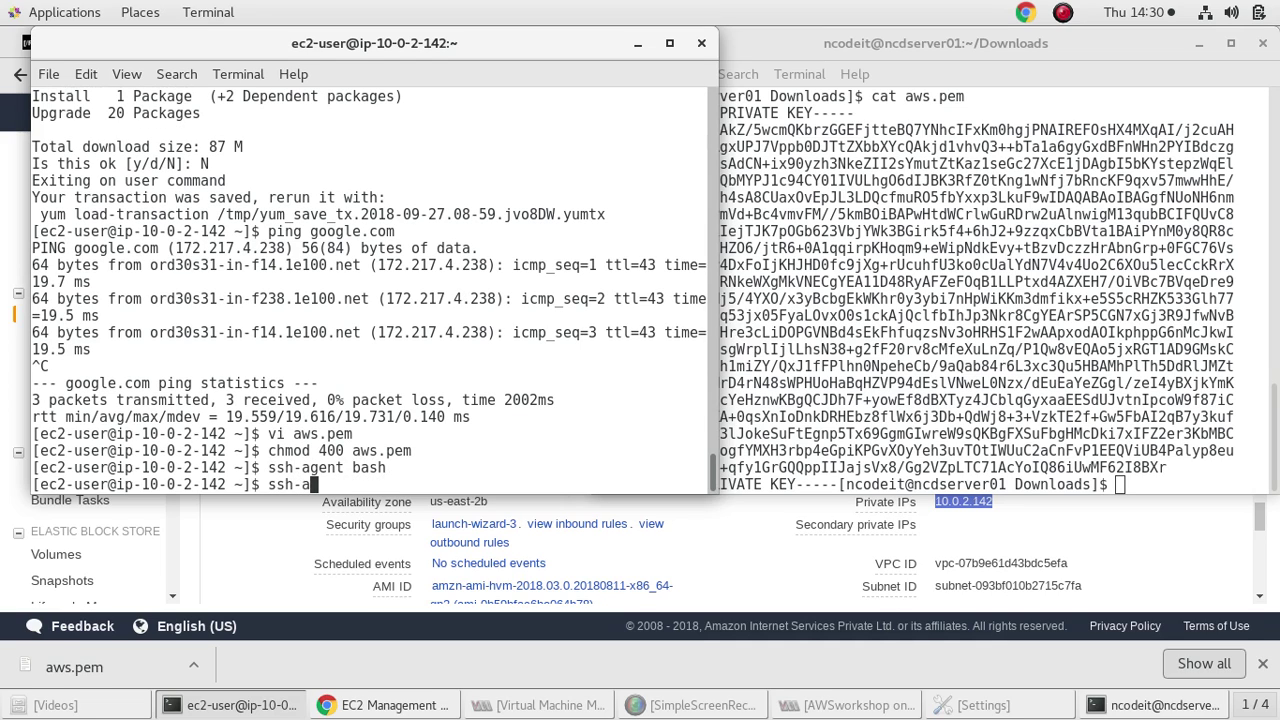
{"action": "type", "text": "dd aws.pem"}
{"action": "key", "text": "Return"}
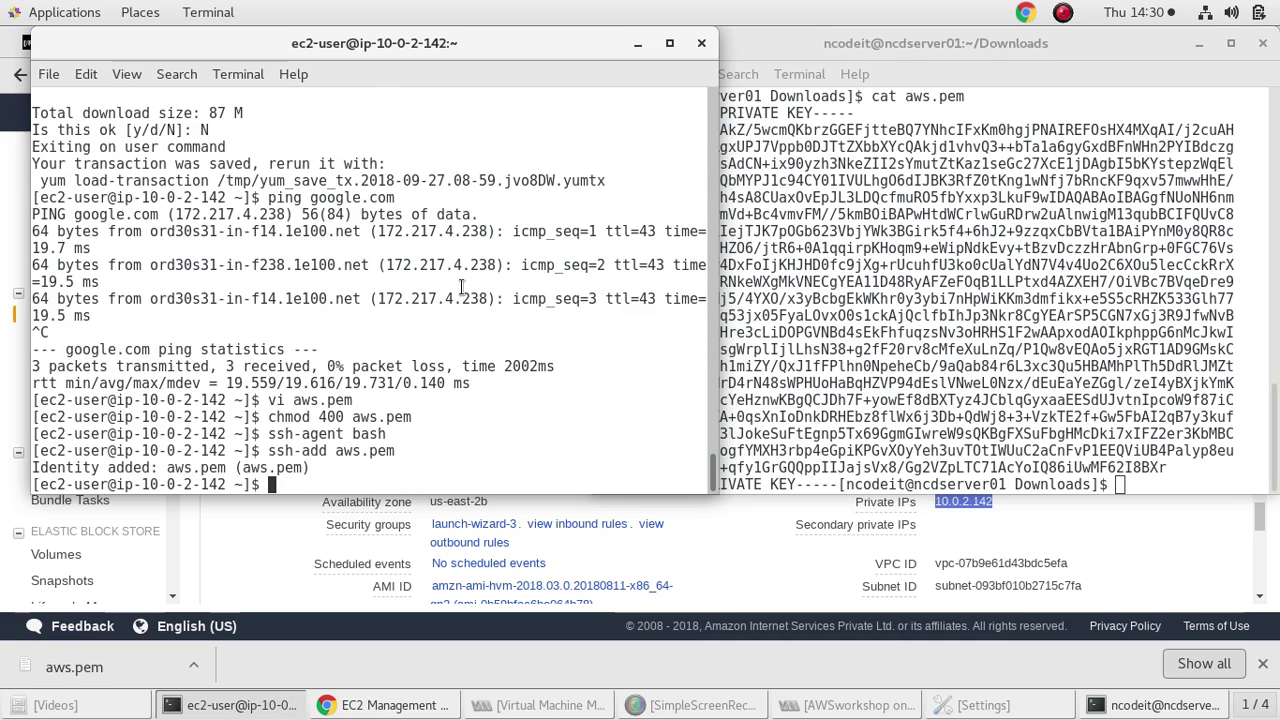
Begin an 'ssh ec2-user@' command and bring up the EC2 instances list
{"action": "key", "text": "Up"}
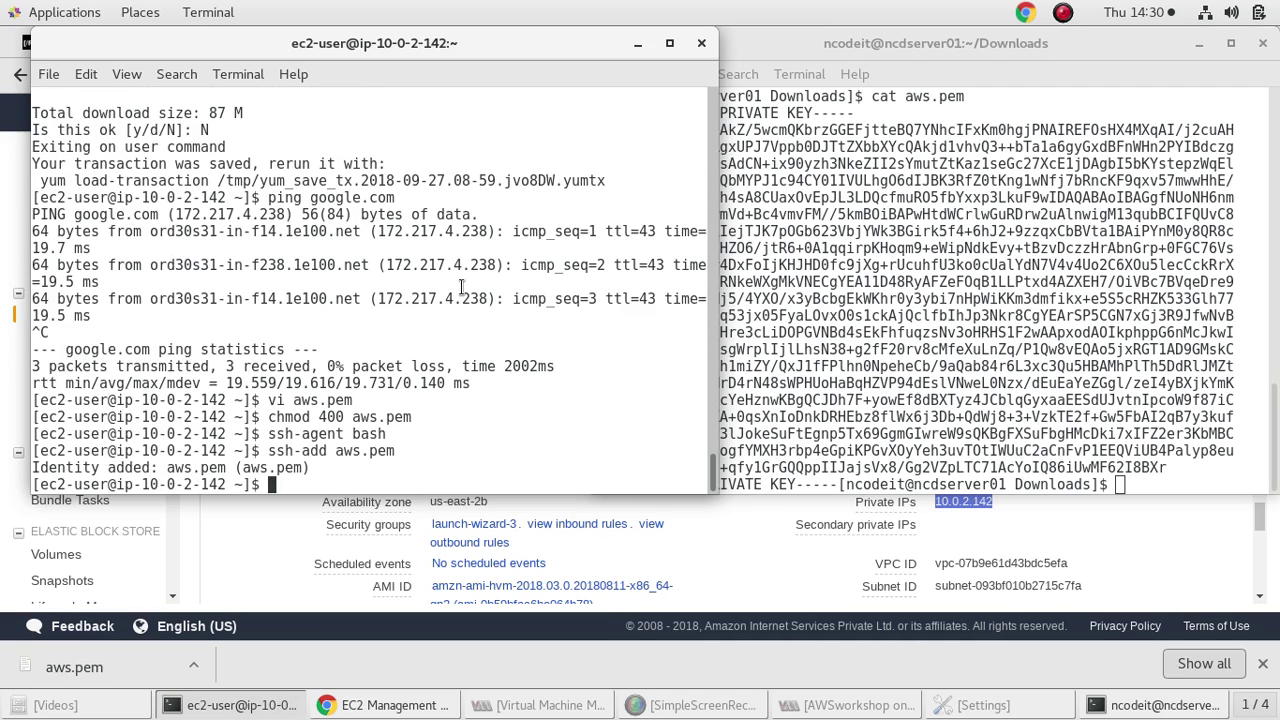
{"action": "key", "text": "Down"}
{"action": "type", "text": "ssh ec2-user@"}
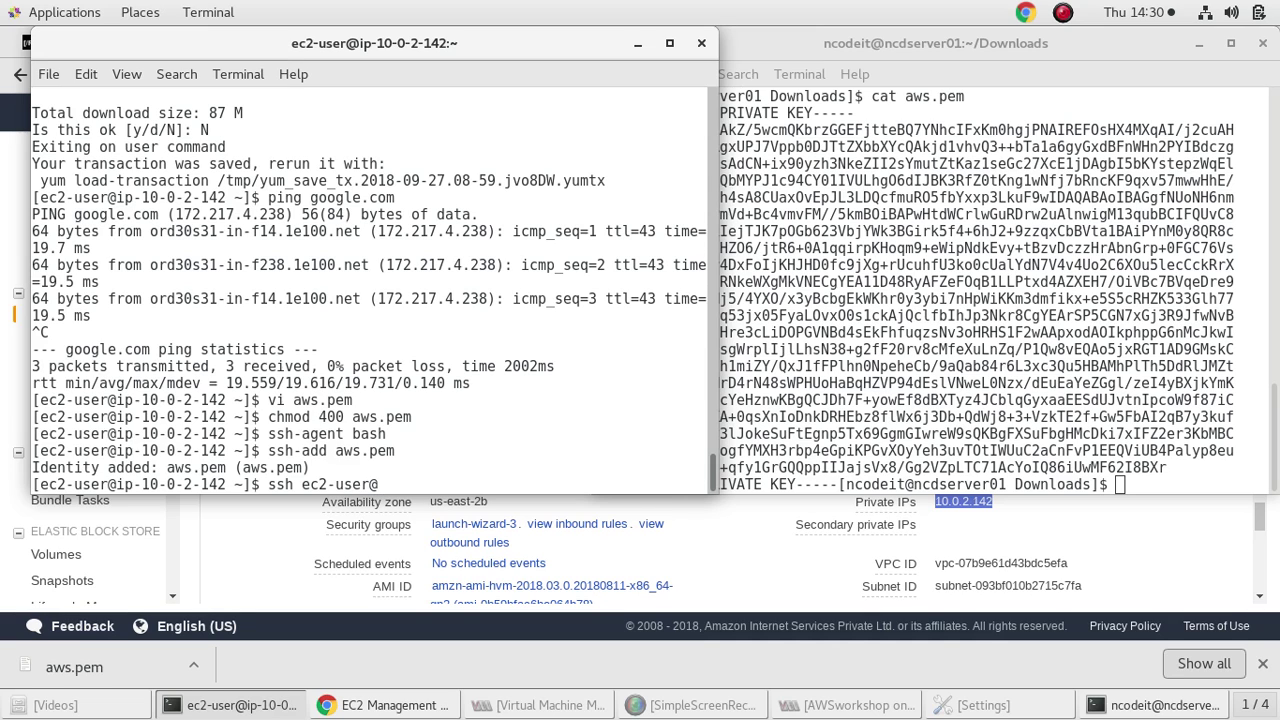
{"action": "left_click", "coordinate": [714, 540]}
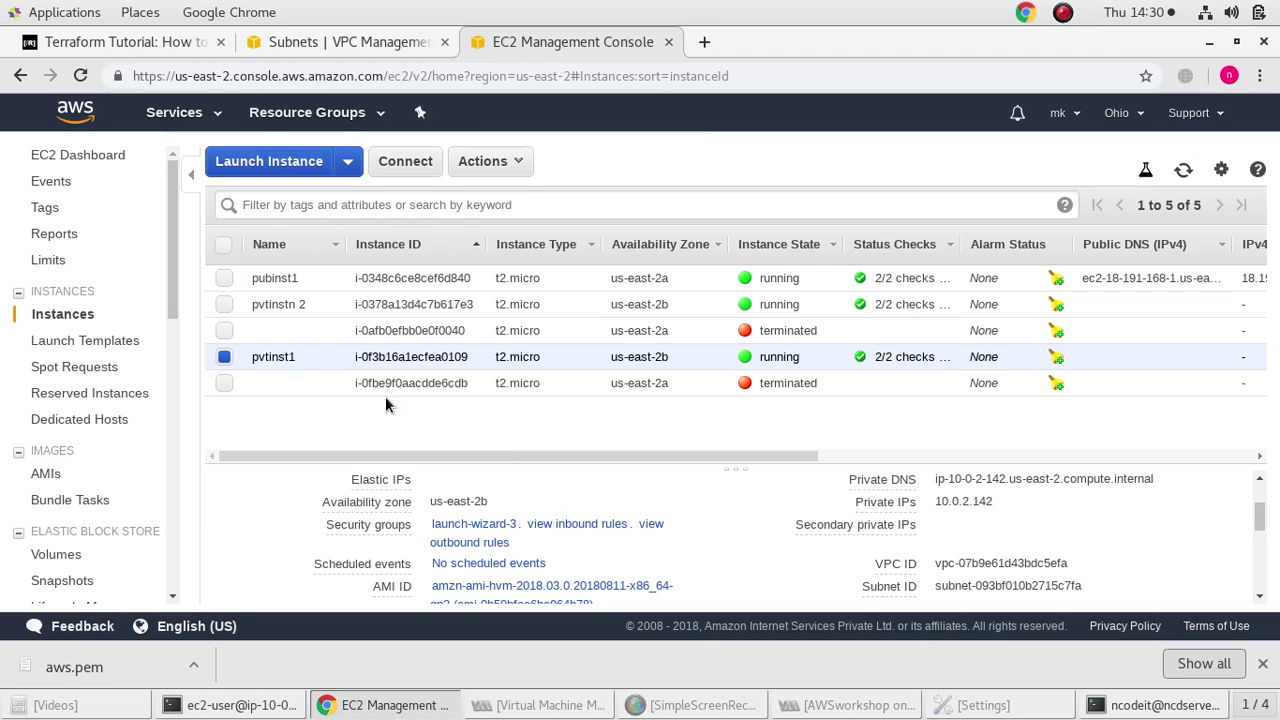
Copy pvtinstn 2's private IP 172.31.0.121 and paste it after 'ssh ec2-user@'
{"action": "double_click", "coordinate": [273, 304]}
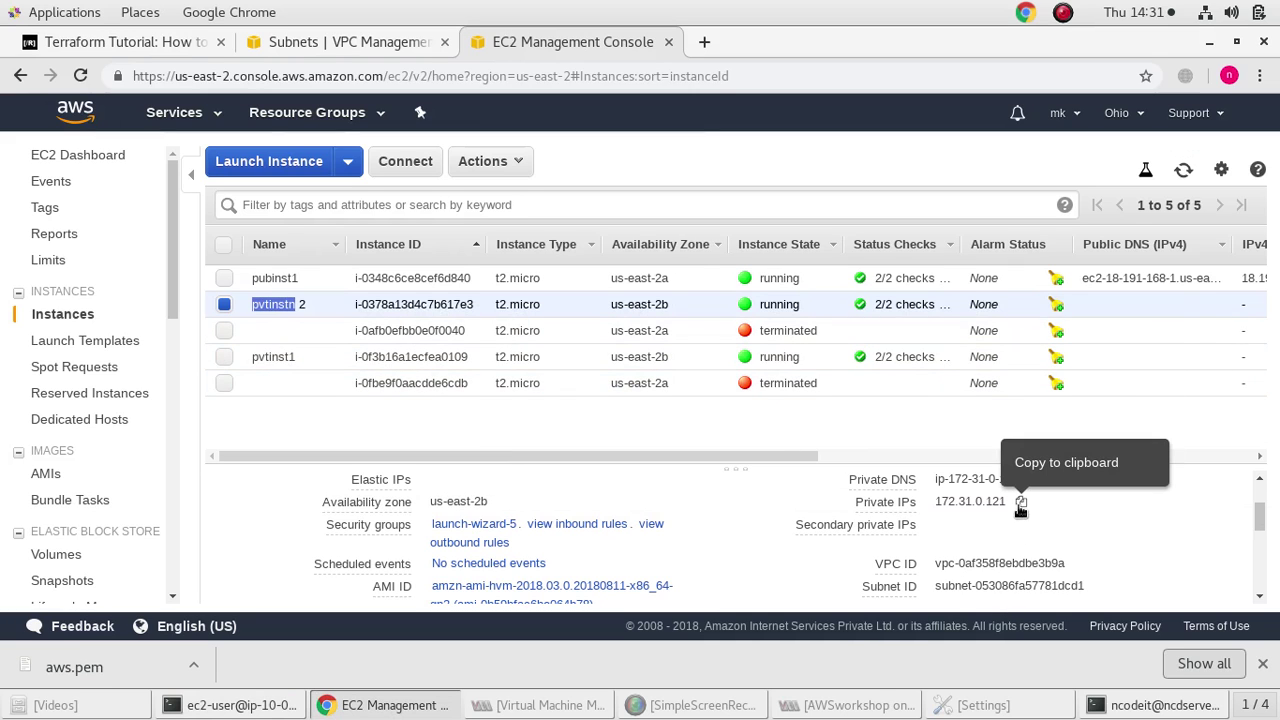
{"action": "left_click", "coordinate": [1020, 504]}
{"action": "key", "text": "alt+Tab"}
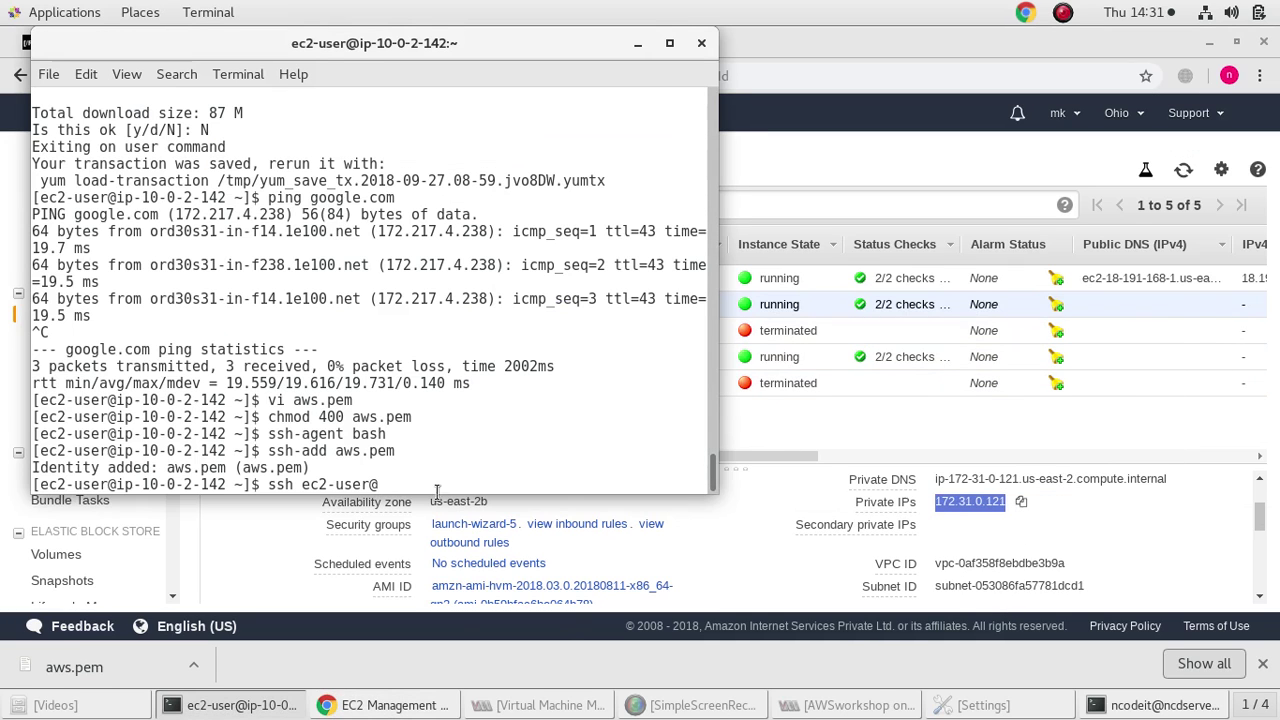
{"action": "right_click", "coordinate": [425, 480]}
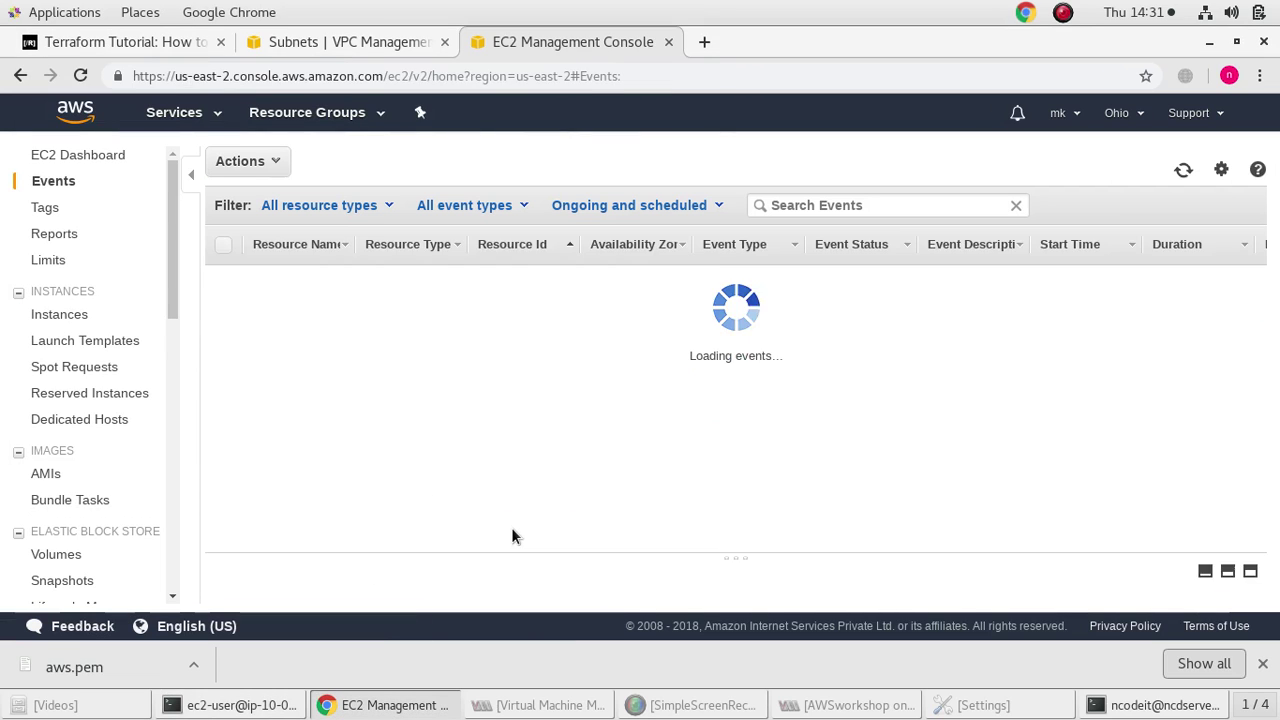
{"action": "key", "text": "alt+Tab"}
Connect to 172.31.0.121, accept the host key, and clear the screen
{"action": "key", "text": "Return"}
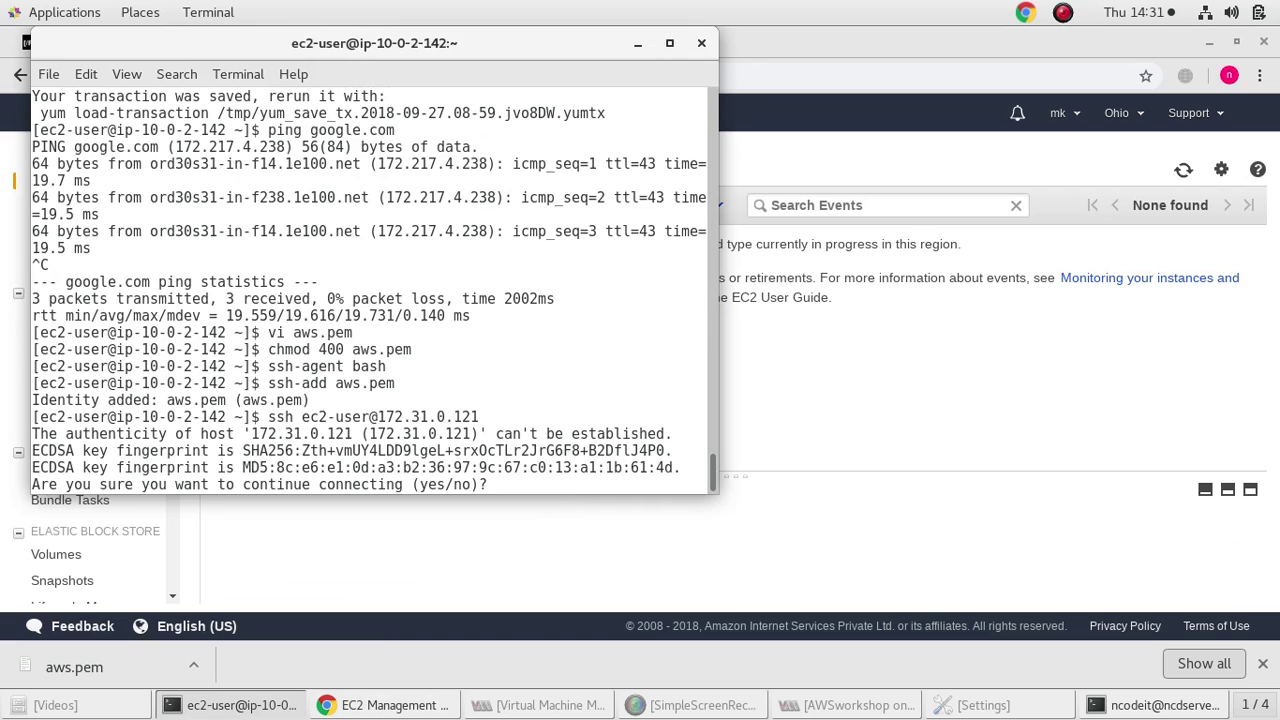
{"action": "type", "text": "yes"}
{"action": "key", "text": "Return"}
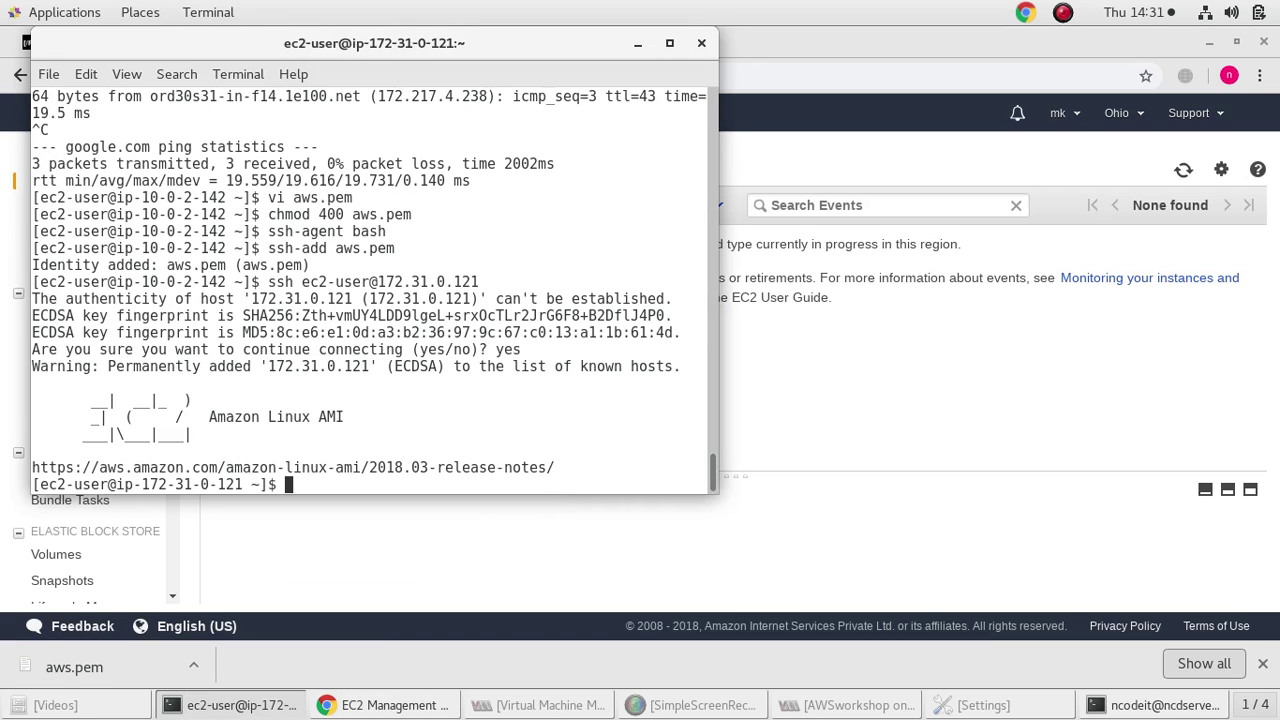
{"action": "type", "text": "clear"}
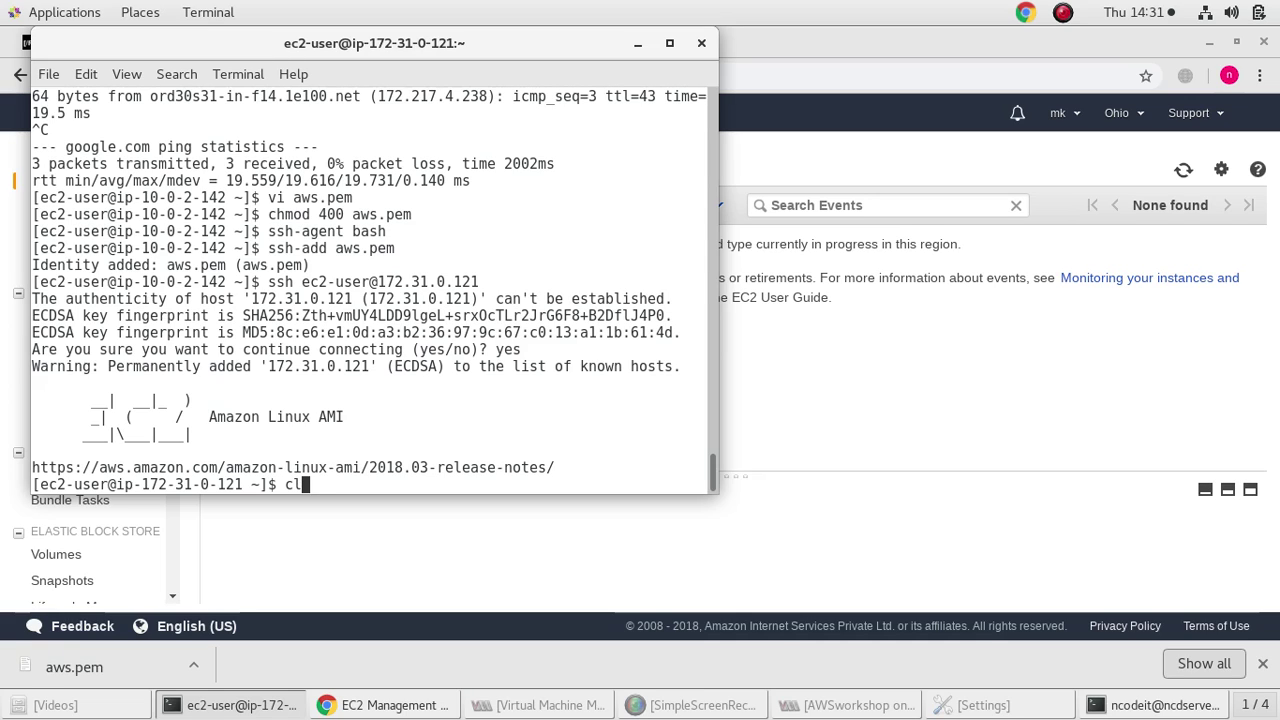
{"action": "key", "text": "Return"}
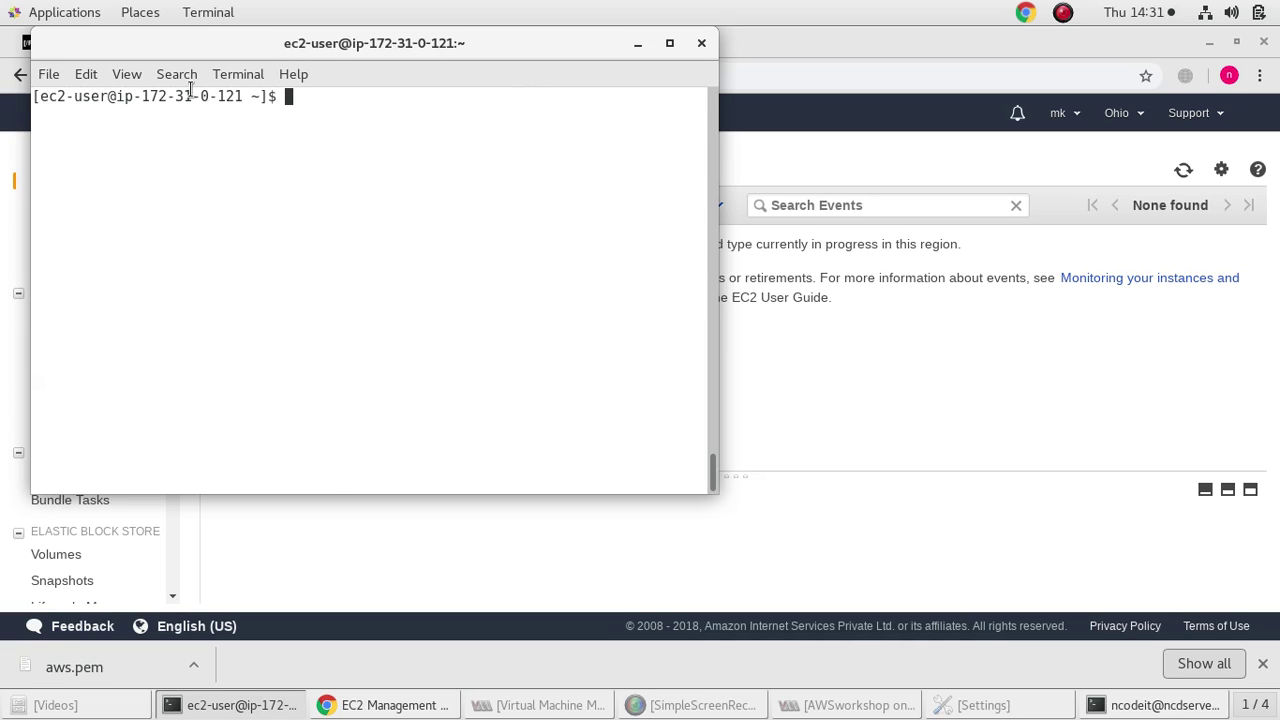
Recheck pvtinstn 2's details in the EC2 instances list
{"action": "left_click_drag", "start_coordinate": [144, 96], "coordinate": [244, 96]}
{"action": "left_click", "coordinate": [286, 197]}
{"action": "left_click", "coordinate": [831, 494]}
{"action": "left_click", "coordinate": [20, 75]}
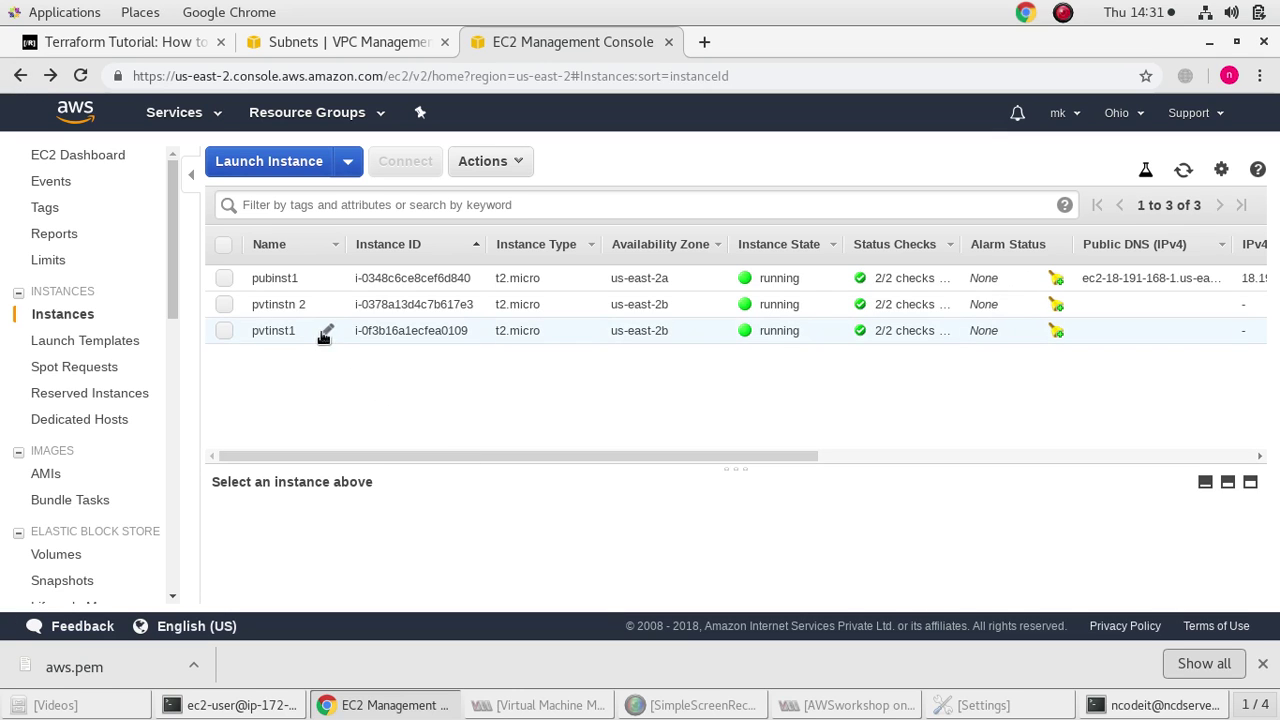
{"action": "left_click", "coordinate": [355, 305]}
{"action": "scroll", "coordinate": [812, 540], "scroll_direction": "down", "scroll_amount": 2}
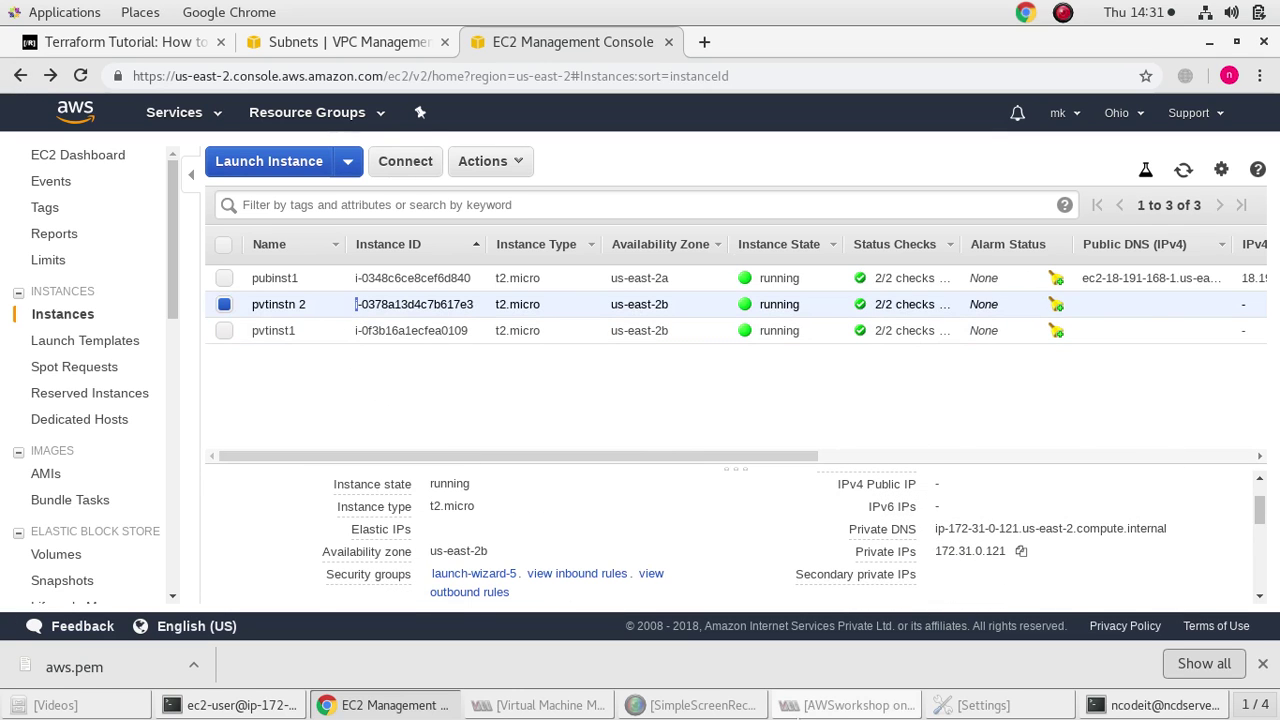
{"action": "left_click", "coordinate": [1125, 705]}
{"action": "left_click", "coordinate": [1125, 705]}
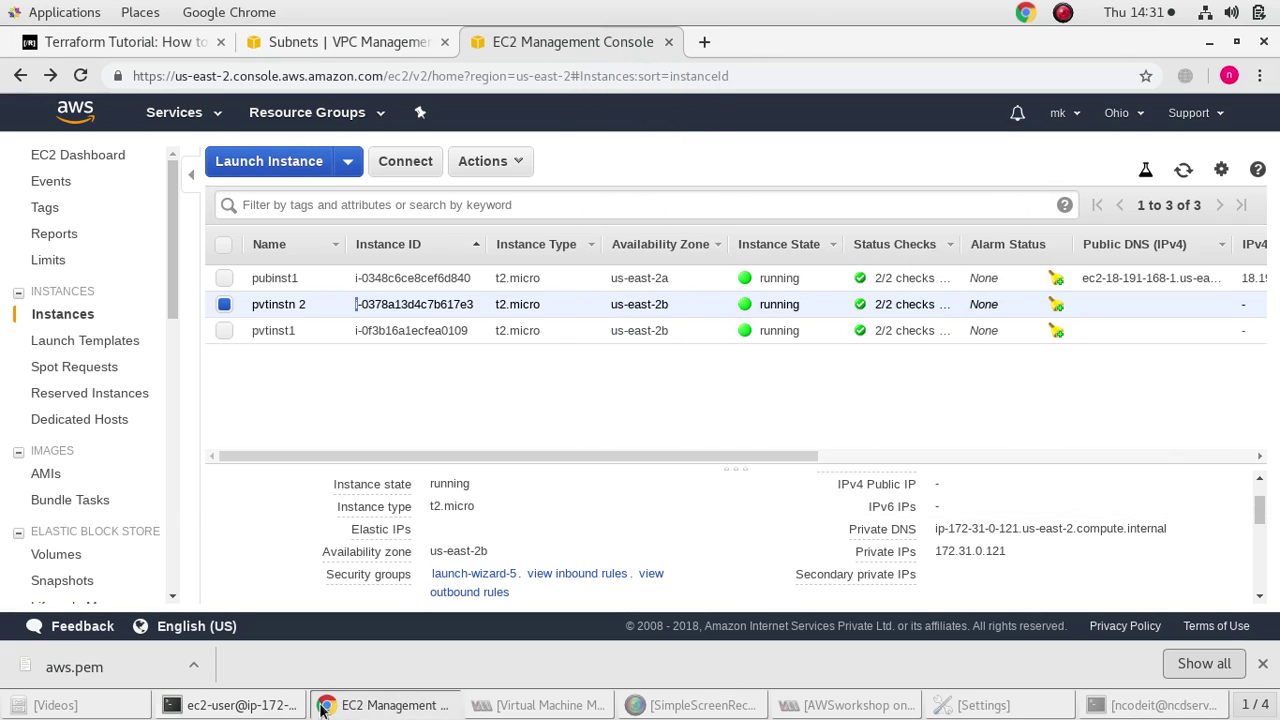
Exit the 172.31.0.121 and 10.0.2.142 sessions back to ip-10-0-1-8 and minimize the terminal
{"action": "left_click", "coordinate": [255, 704]}
{"action": "key", "text": "BackSpace"}
{"action": "key", "text": "BackSpace"}
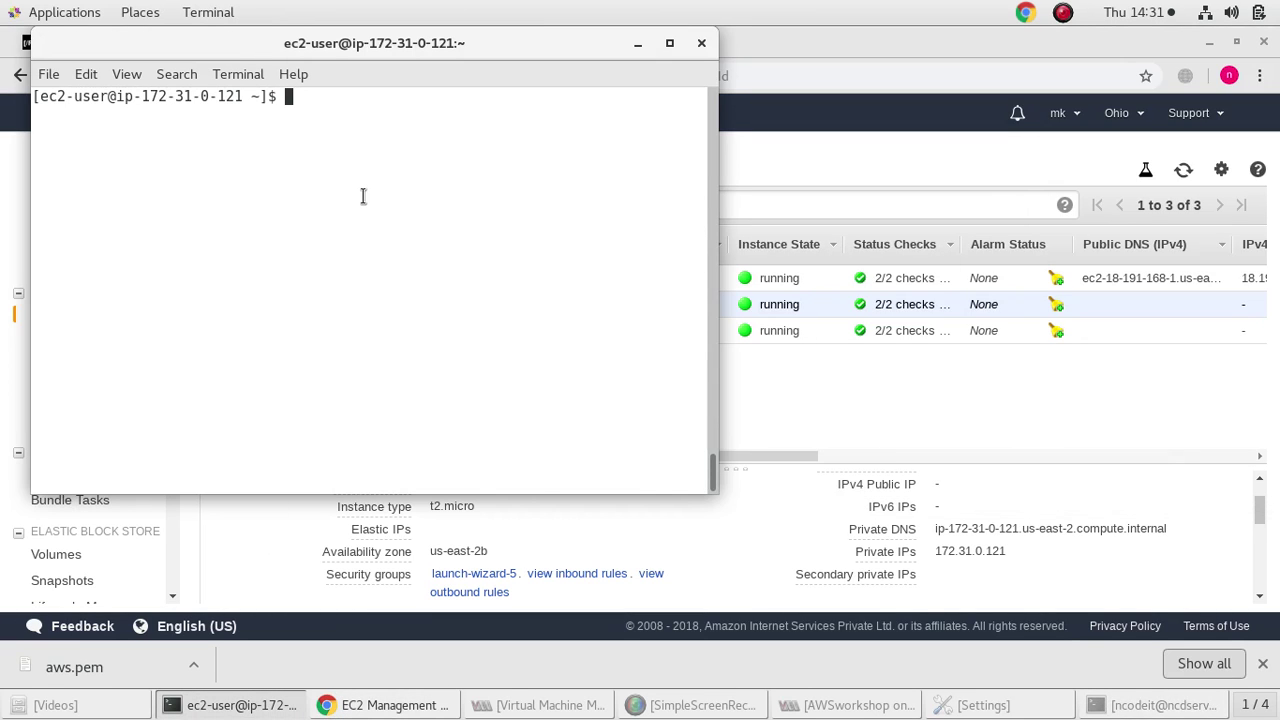
{"action": "type", "text": "exit"}
{"action": "key", "text": "Return"}
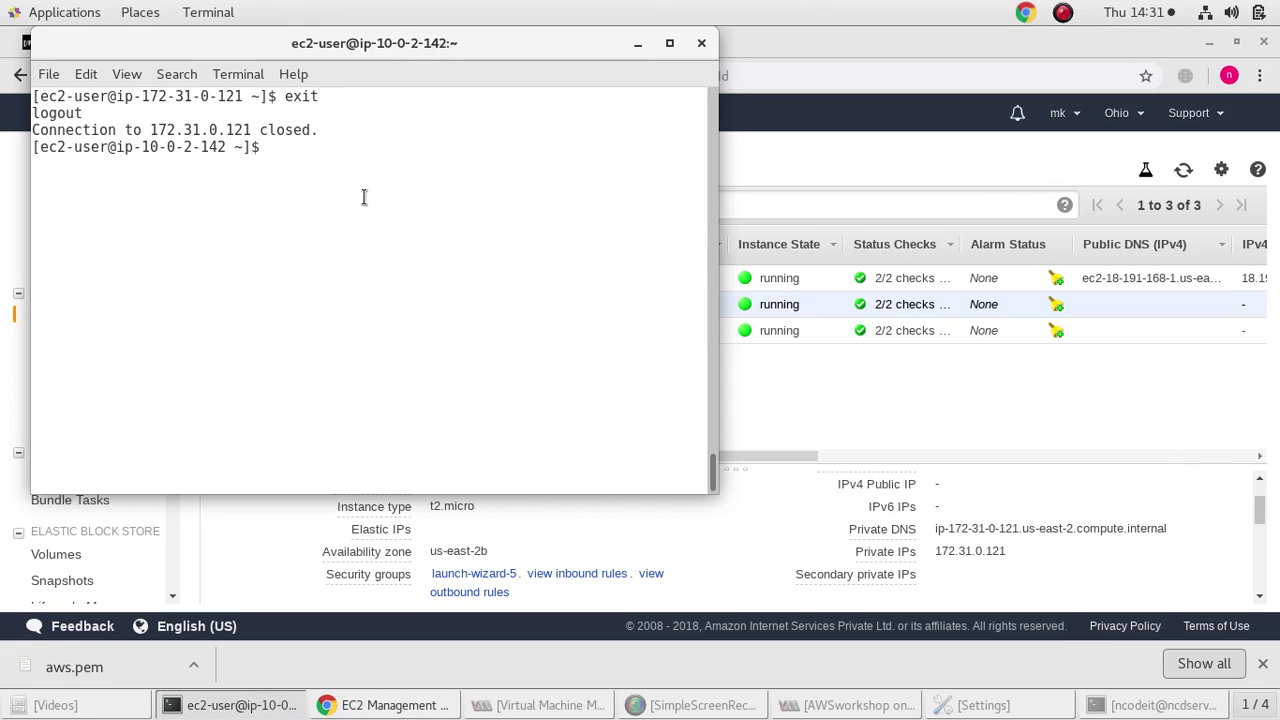
{"action": "type", "text": "exit"}
{"action": "key", "text": "Return"}
{"action": "type", "text": "exit"}
{"action": "key", "text": "Return"}
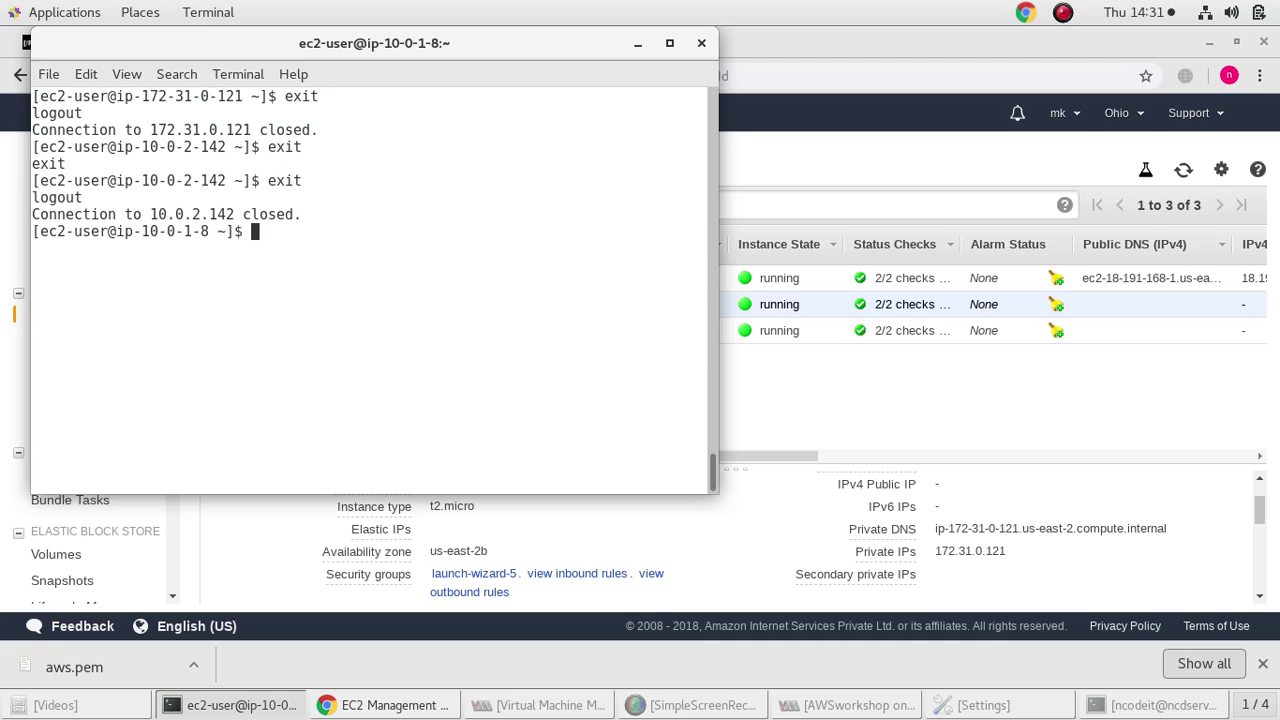
{"action": "type", "text": "exit"}
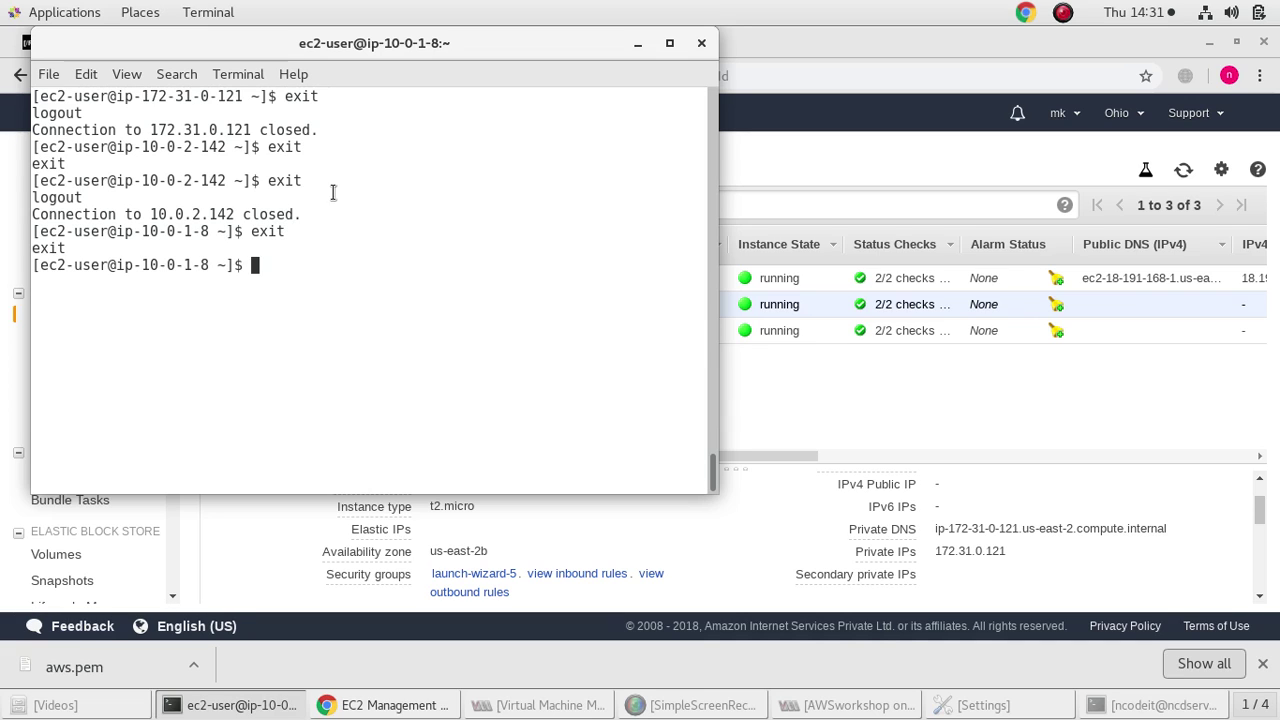
{"action": "left_click", "coordinate": [637, 43]}
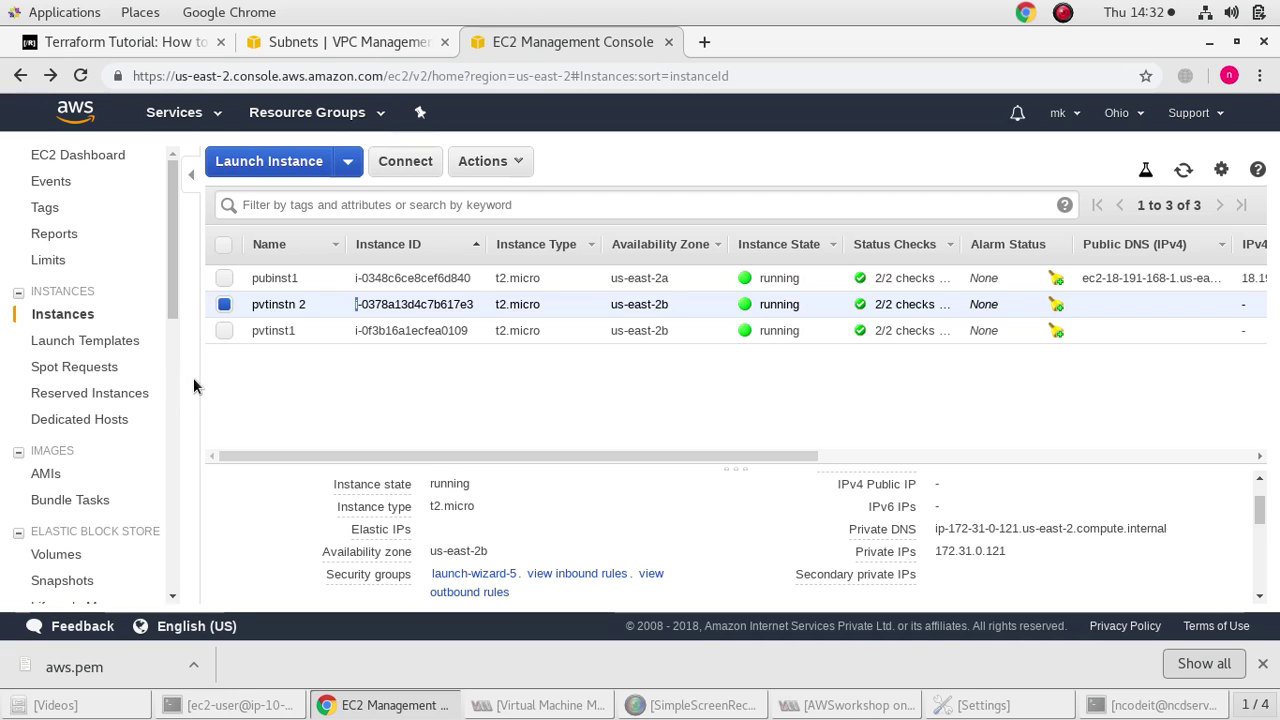
Select only pubinst1 and start Attach to Auto Scaling Group from Instance Settings
{"action": "left_click", "coordinate": [224, 278]}
{"action": "left_click", "coordinate": [225, 305]}
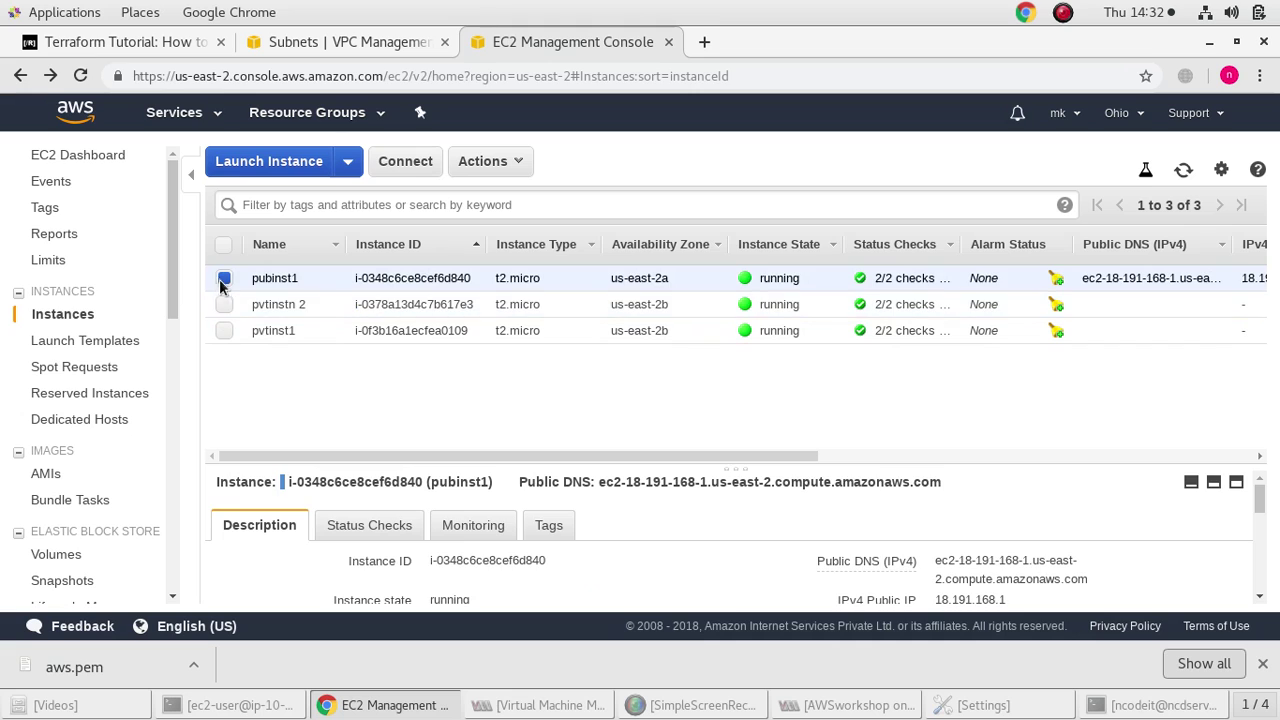
{"action": "left_click", "coordinate": [220, 277]}
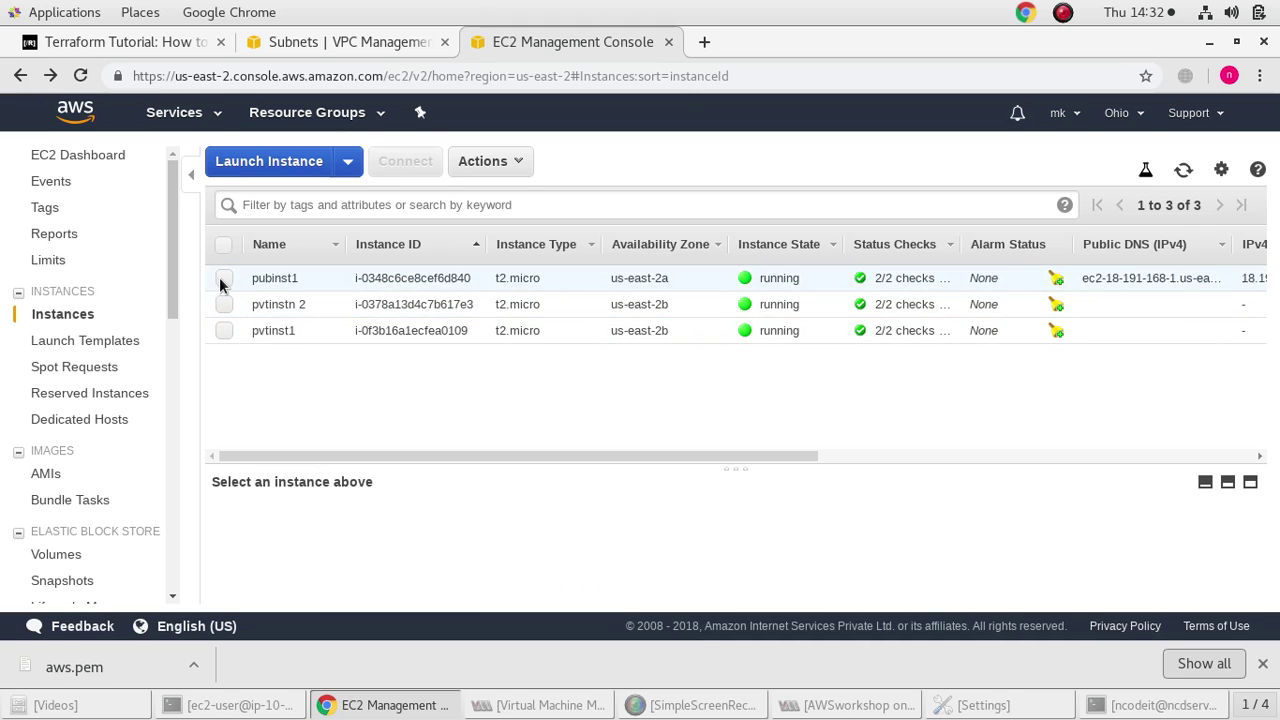
{"action": "left_click", "coordinate": [224, 278]}
{"action": "left_click", "coordinate": [483, 163]}
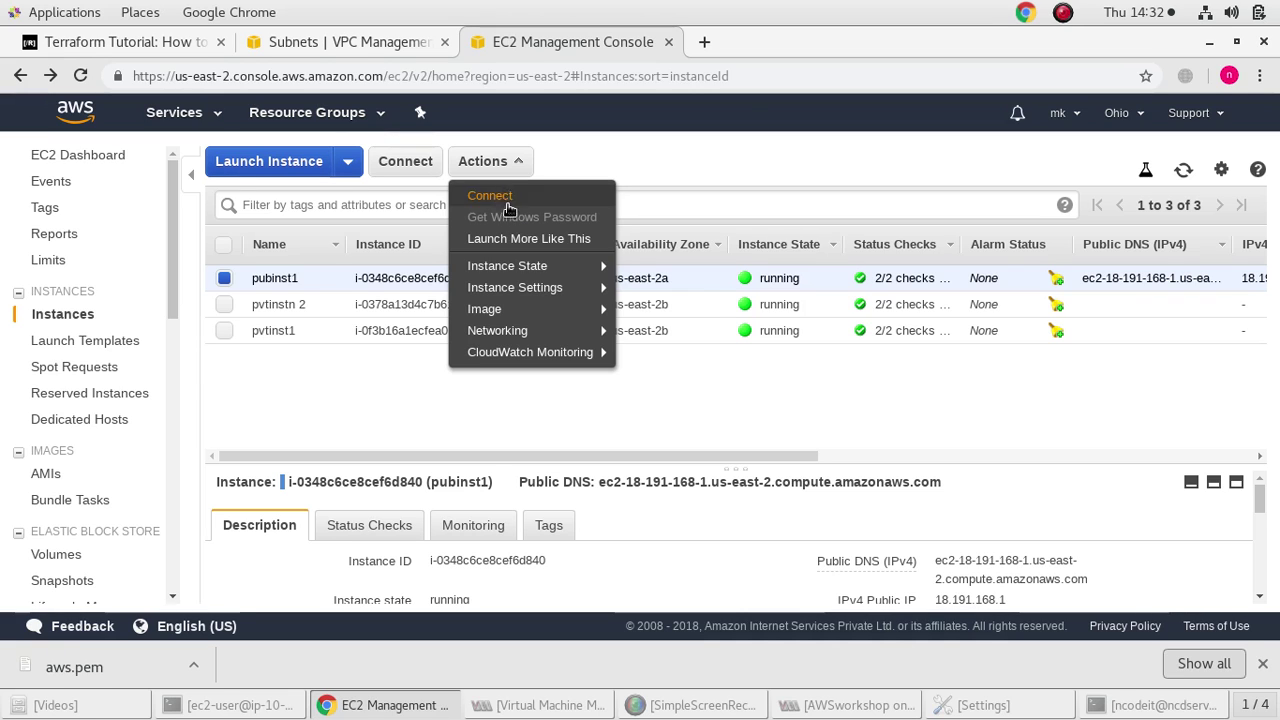
{"action": "mouse_move", "coordinate": [529, 285]}
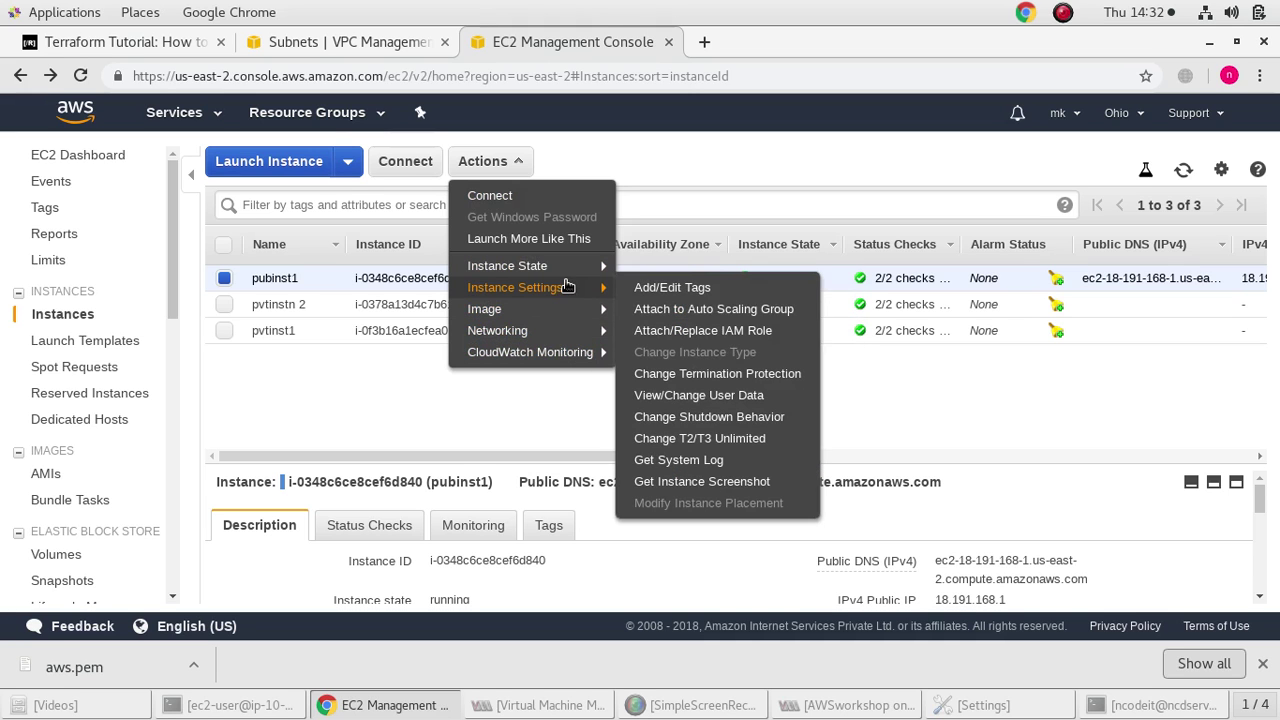
{"action": "left_click", "coordinate": [700, 309]}
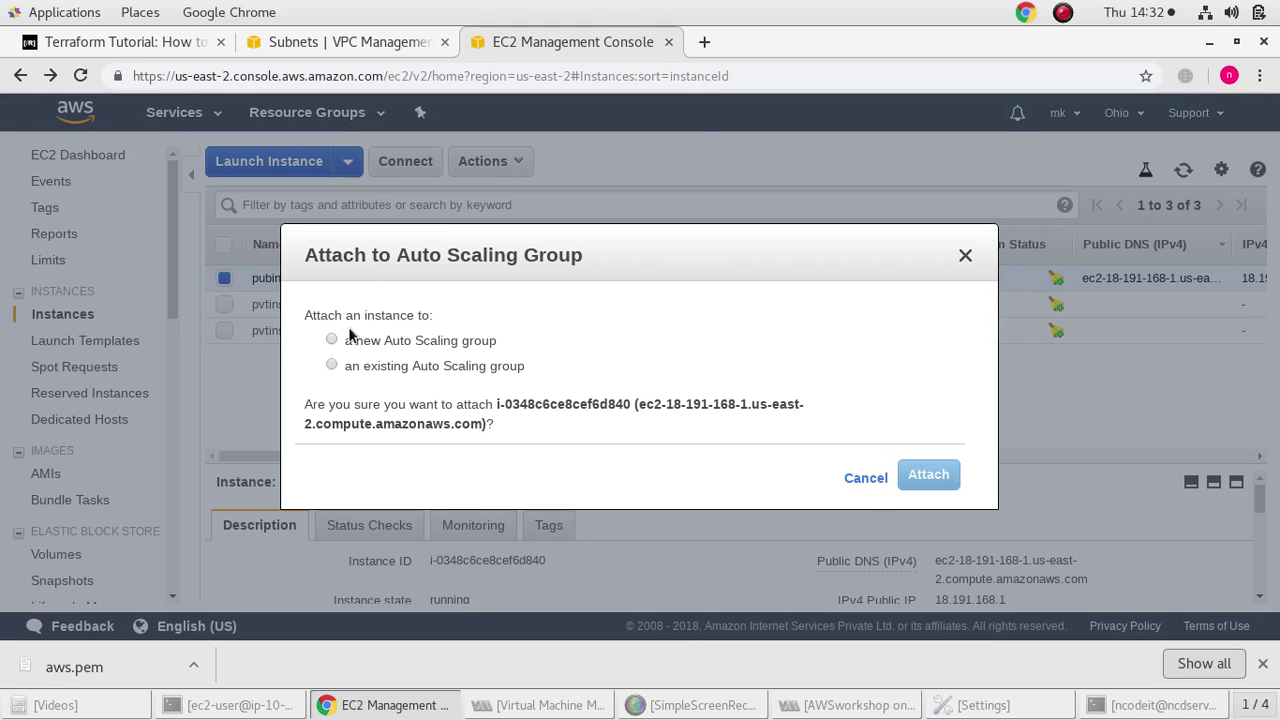
Attach pubinst1 to a new Auto Scaling group named myauto
{"action": "left_click", "coordinate": [350, 338]}
{"action": "left_click", "coordinate": [599, 421]}
{"action": "type", "text": "myauto"}
{"action": "left_click", "coordinate": [925, 585]}
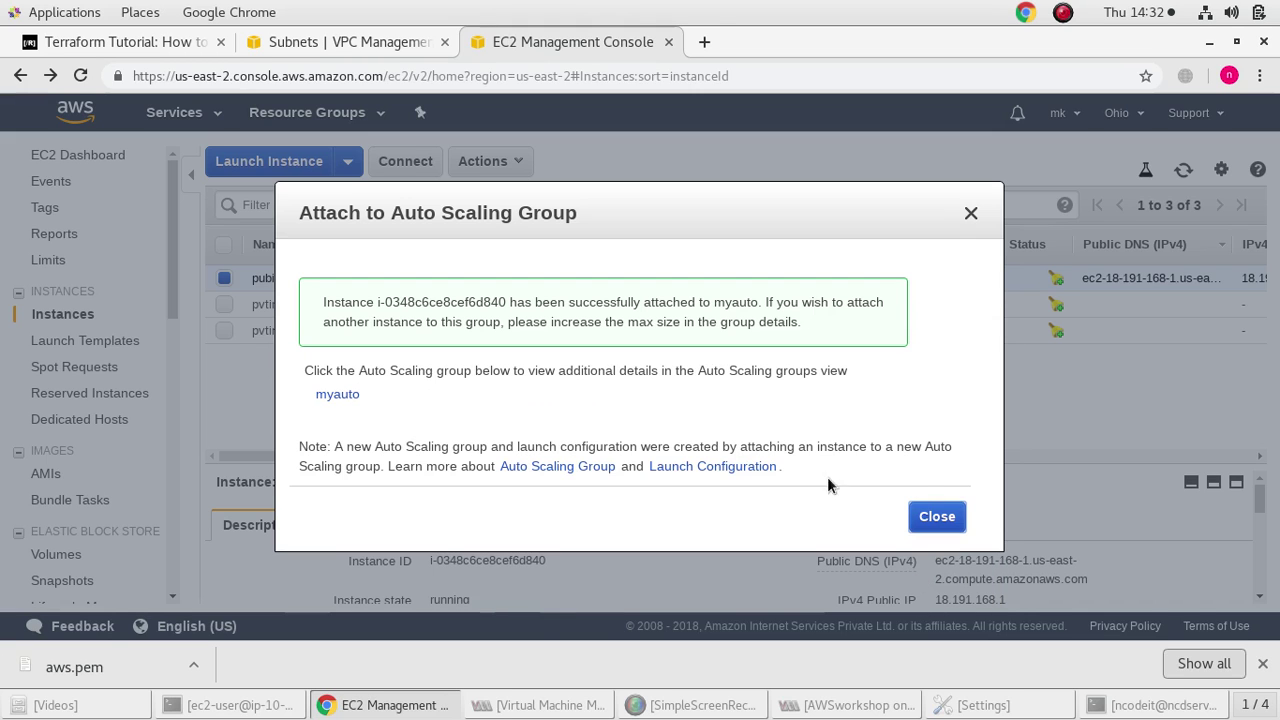
{"action": "double_click", "coordinate": [932, 511]}
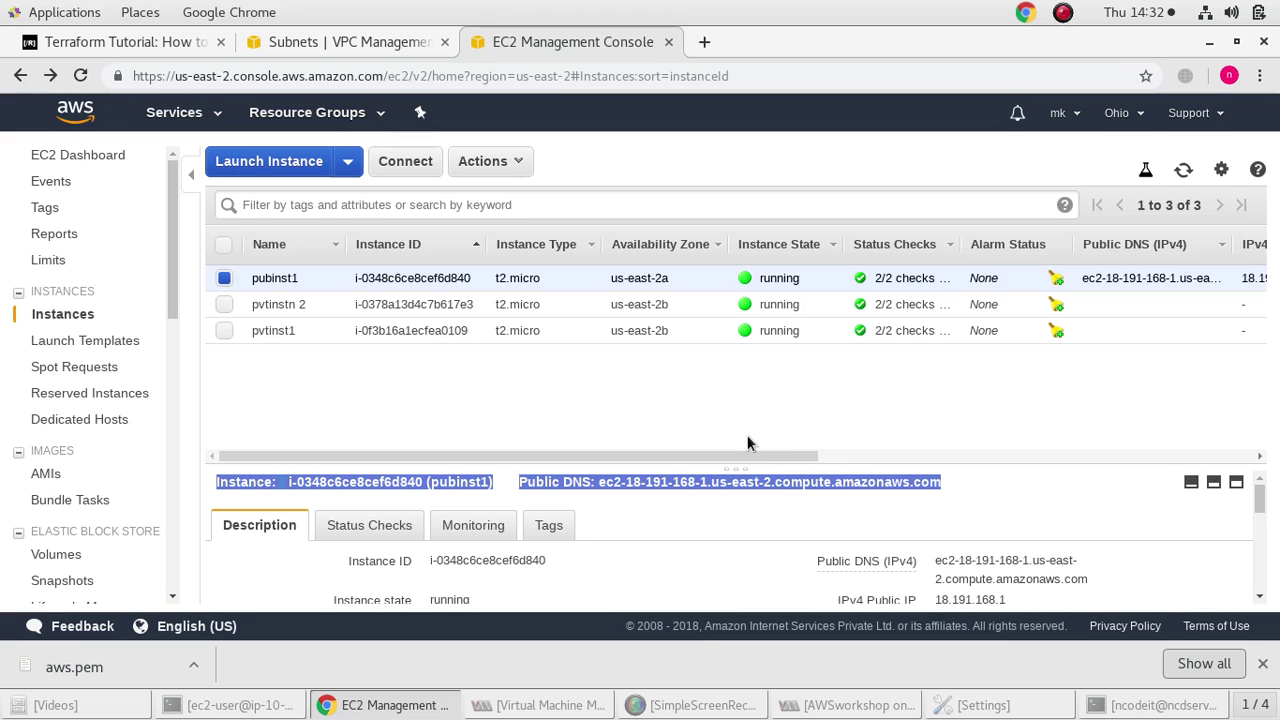
Review the myauto group in the Auto Scaling Groups list
{"action": "left_click", "coordinate": [420, 393]}
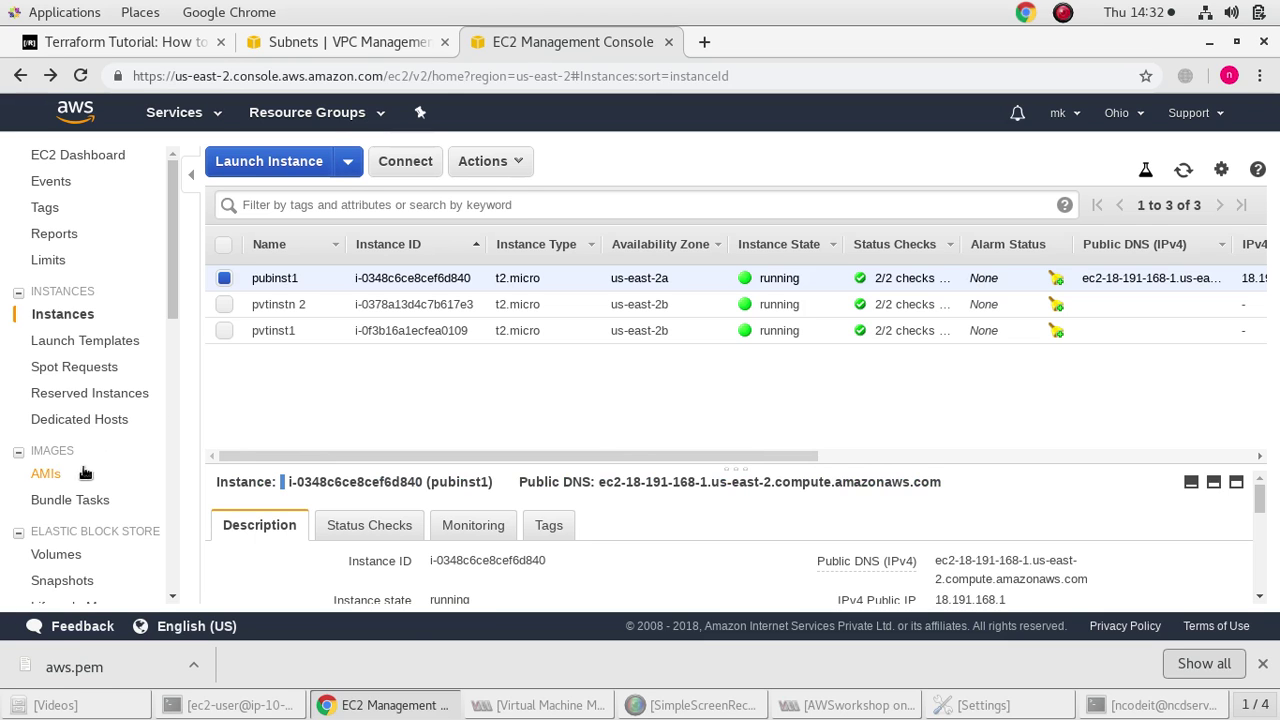
{"action": "scroll", "coordinate": [80, 485], "scroll_direction": "down", "scroll_amount": 6}
{"action": "scroll", "coordinate": [90, 505], "scroll_direction": "down", "scroll_amount": 4}
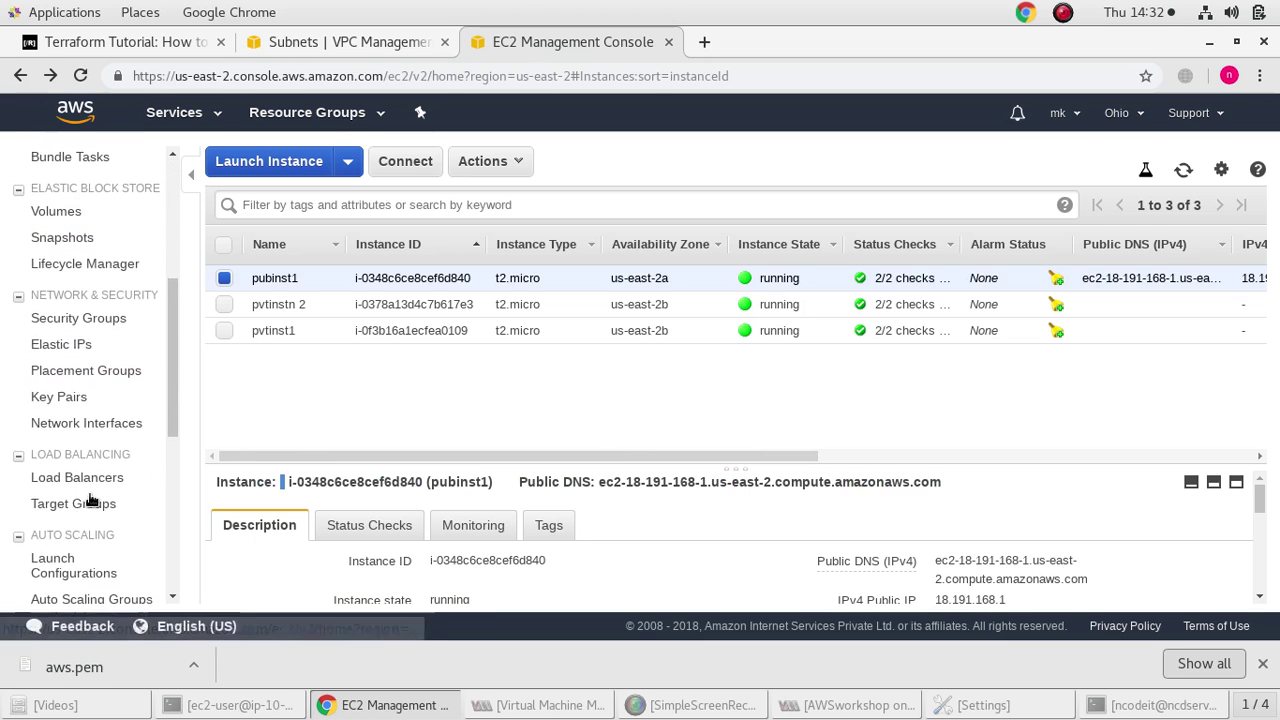
{"action": "left_click", "coordinate": [86, 546]}
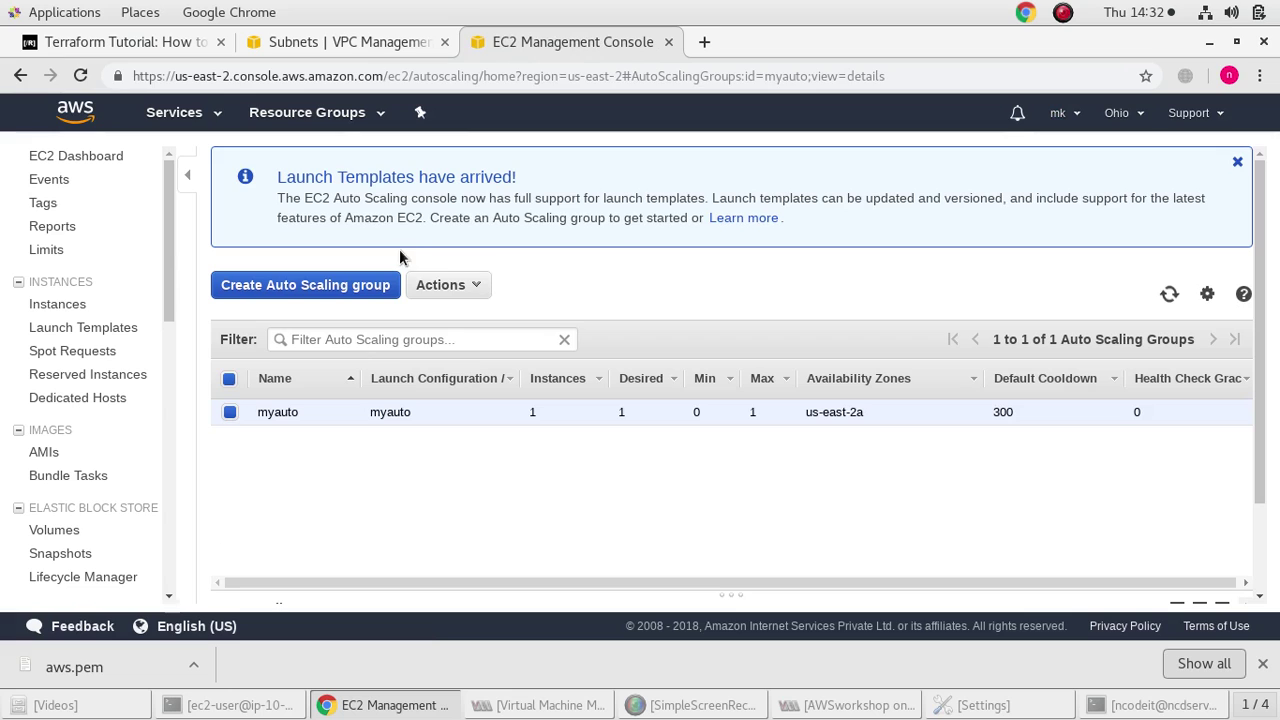
{"action": "left_click", "coordinate": [455, 290]}
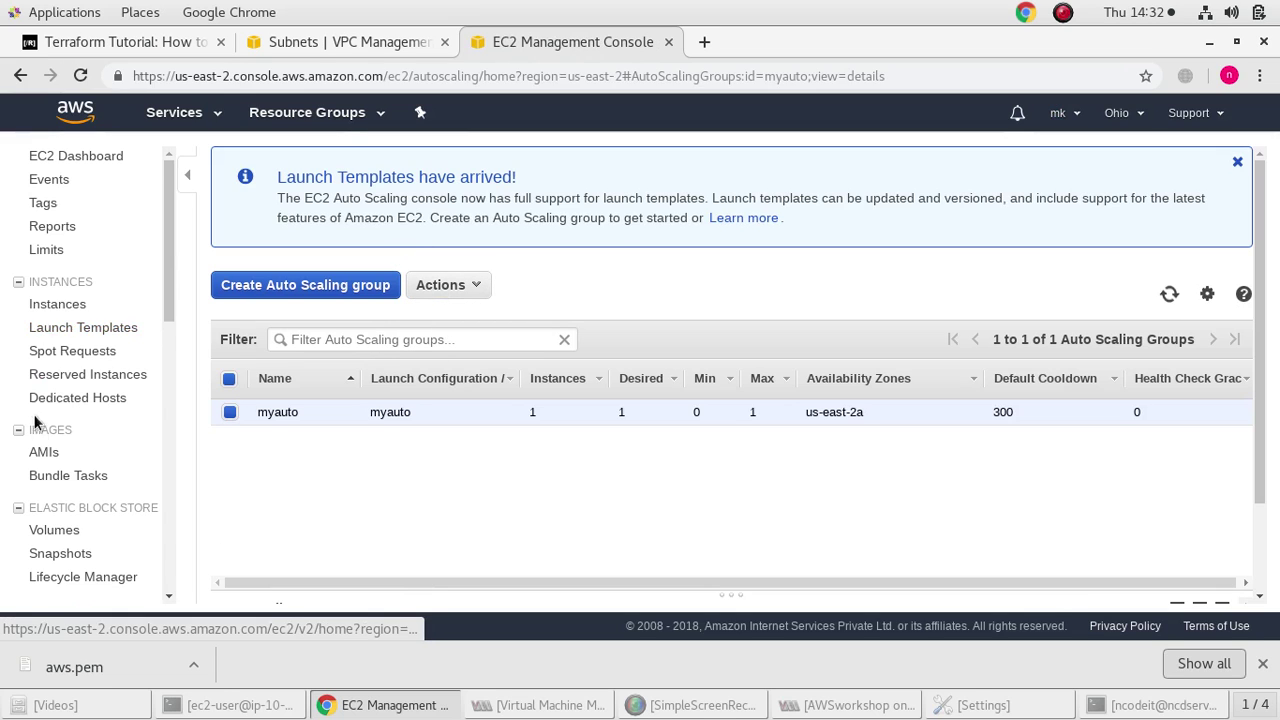
Show the Load Balancers page, which lists none yet
{"action": "scroll", "coordinate": [77, 540], "scroll_direction": "down", "scroll_amount": 1}
{"action": "scroll", "coordinate": [75, 480], "scroll_direction": "down", "scroll_amount": 7}
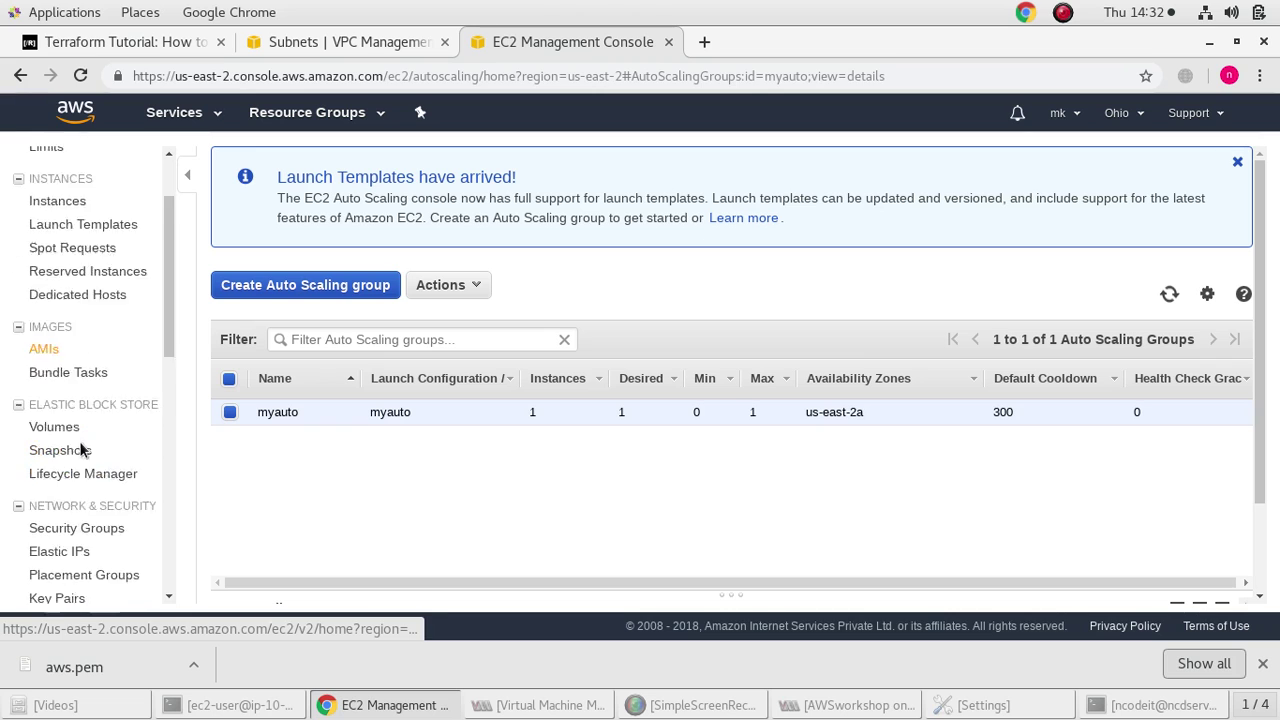
{"action": "left_click", "coordinate": [55, 381]}
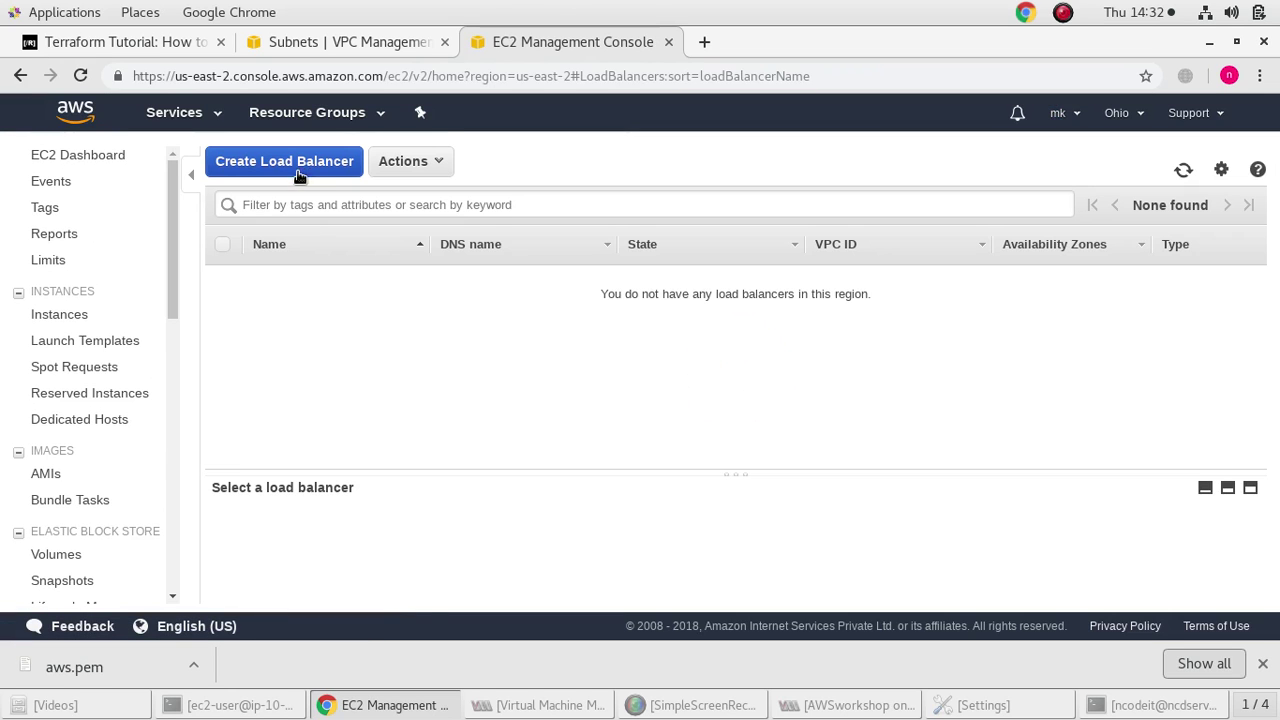
Start a Classic load balancer named myload inside VPC A
{"action": "double_click", "coordinate": [300, 162]}
{"action": "left_click", "coordinate": [1050, 410]}
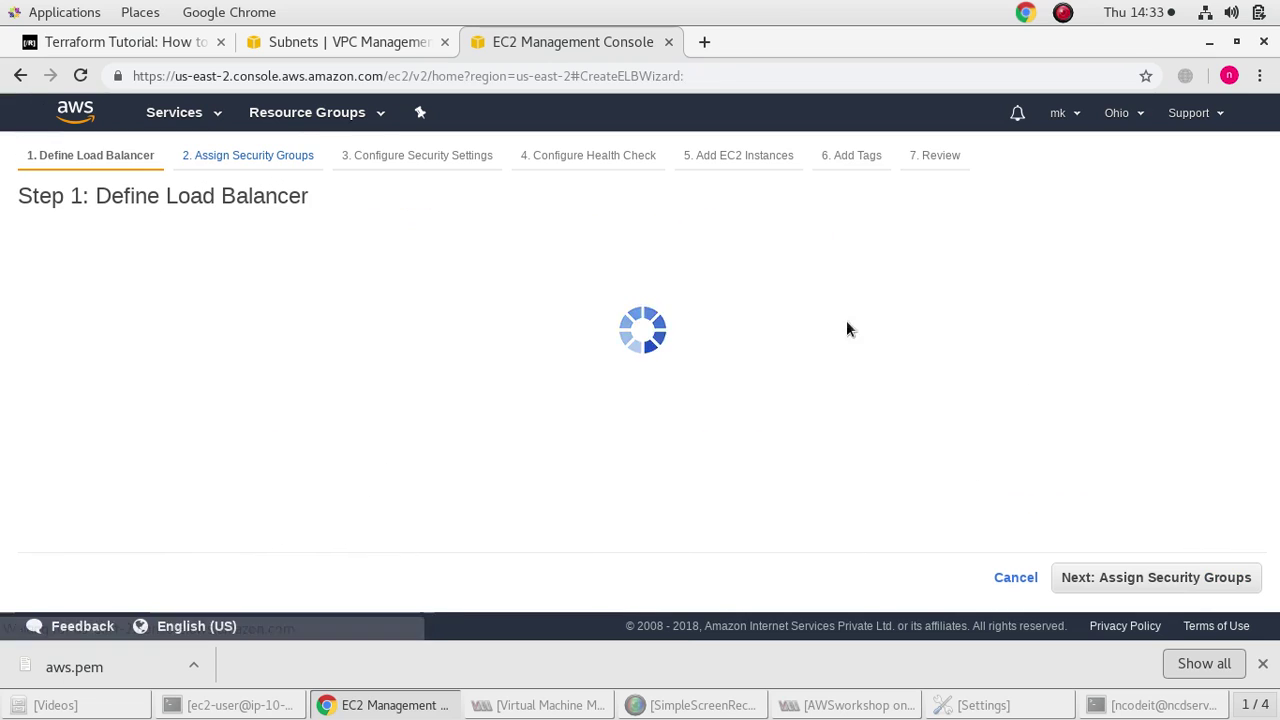
{"action": "left_click", "coordinate": [421, 337]}
{"action": "type", "text": "myload"}
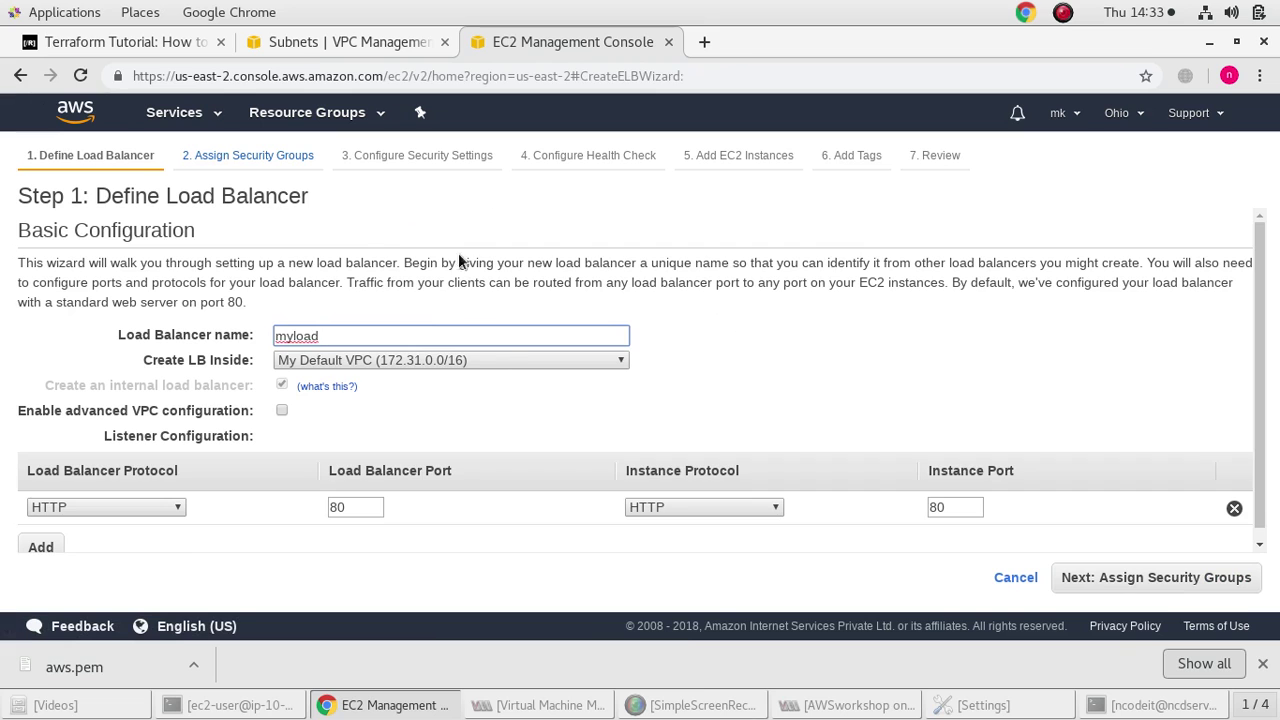
{"action": "left_click", "coordinate": [493, 358]}
{"action": "left_click", "coordinate": [486, 394]}
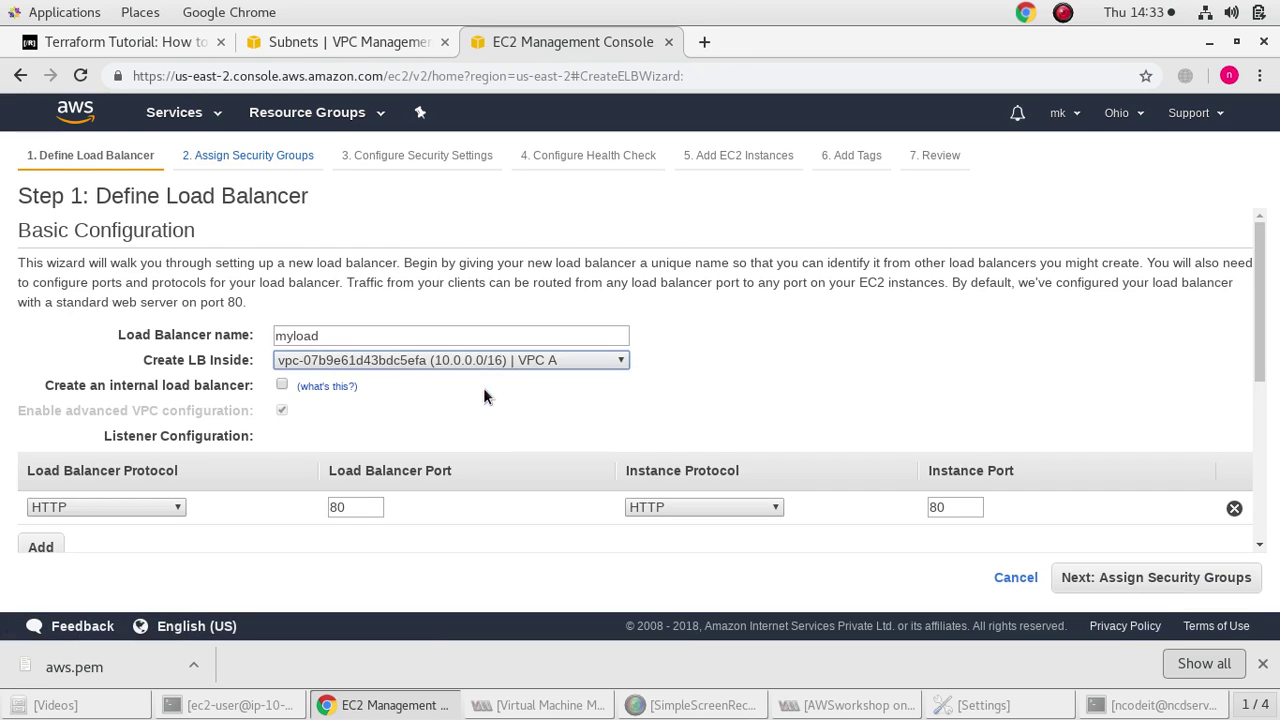
Add subnets pubsn1 and pvtsn1 and continue to security groups
{"action": "scroll", "coordinate": [208, 406], "scroll_direction": "down", "scroll_amount": 5}
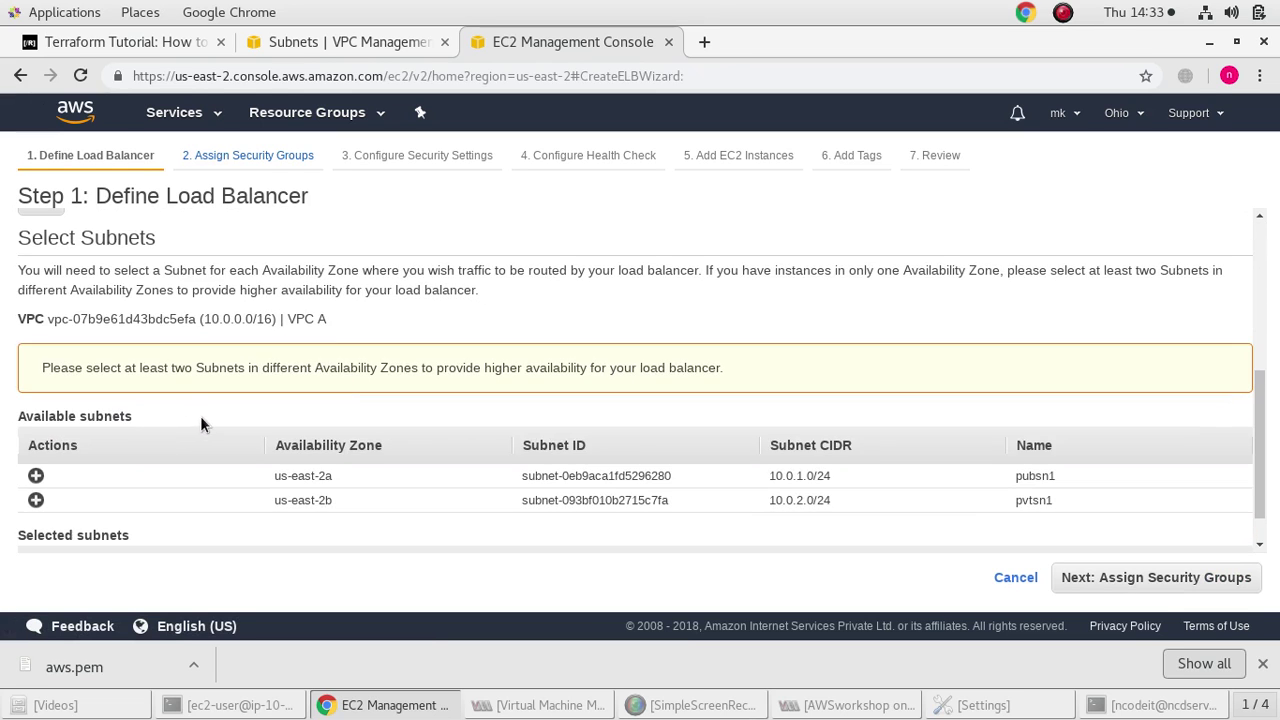
{"action": "scroll", "coordinate": [240, 410], "scroll_direction": "down", "scroll_amount": 1}
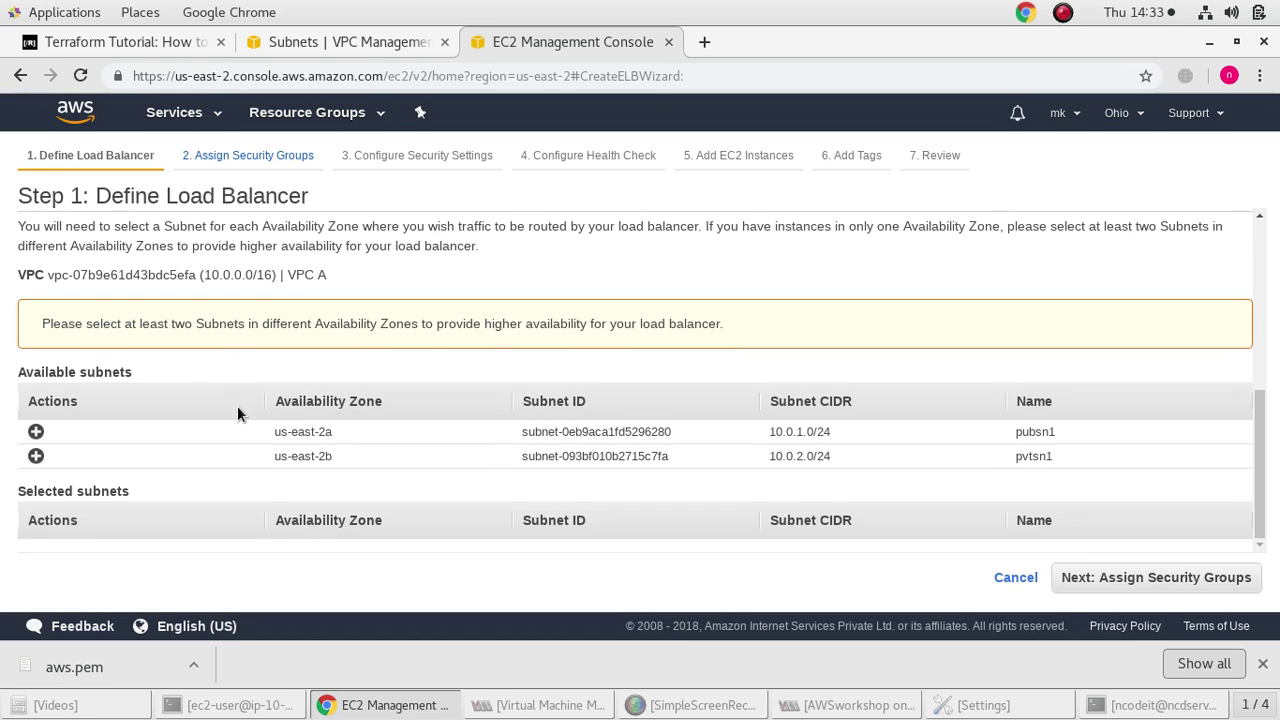
{"action": "left_click", "coordinate": [35, 432]}
{"action": "left_click", "coordinate": [35, 432]}
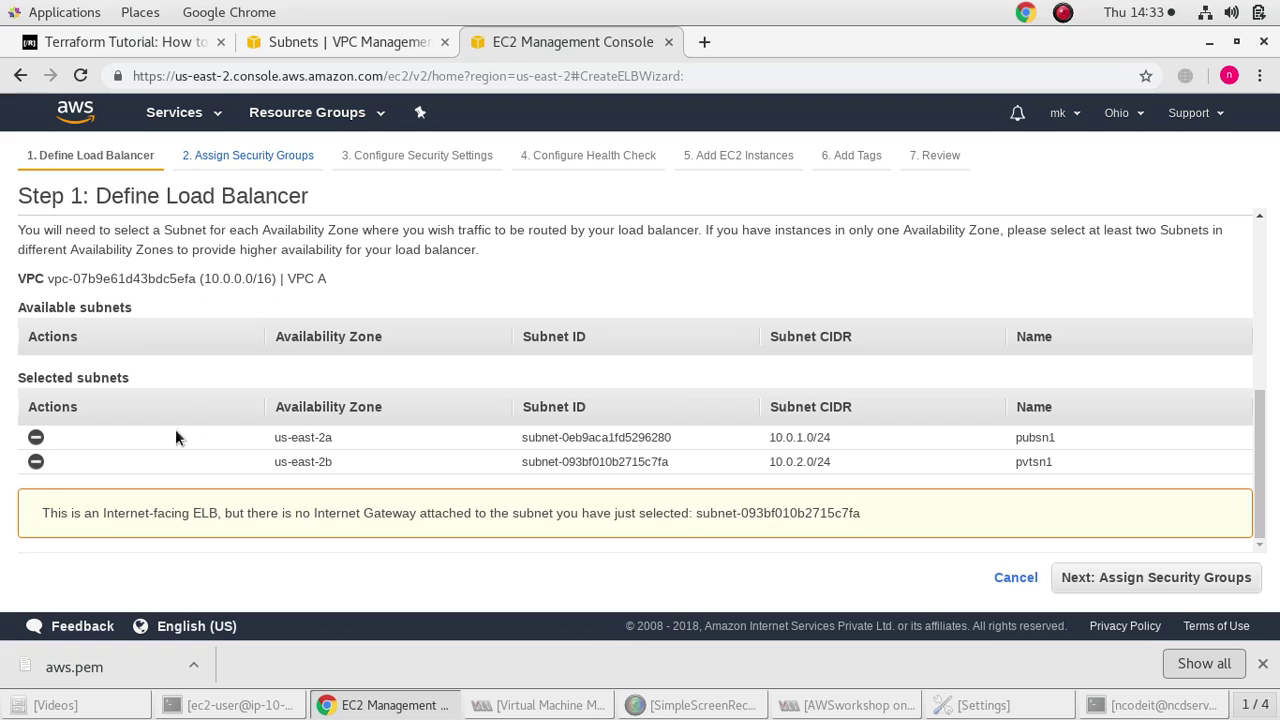
{"action": "left_click", "coordinate": [1129, 578]}
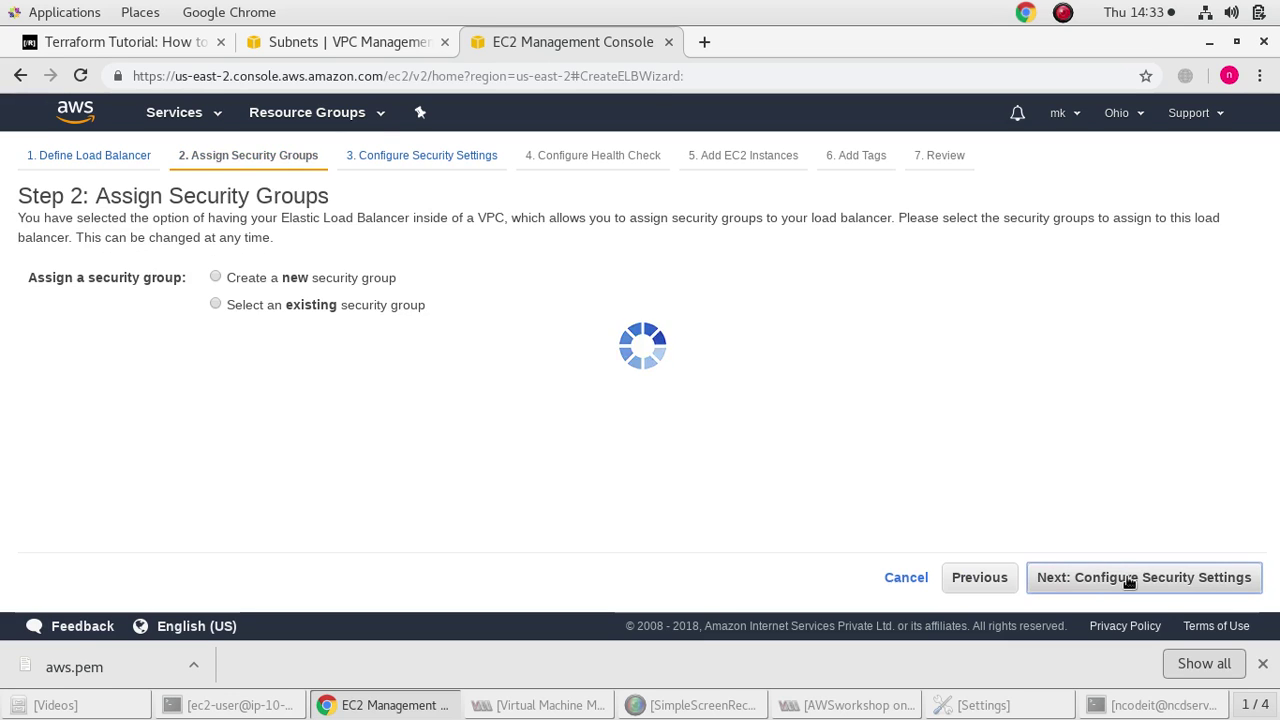
Accept defaults through security, health check, instances and tags, then create myload
{"action": "left_click", "coordinate": [1129, 578]}
{"action": "left_click", "coordinate": [1129, 578]}
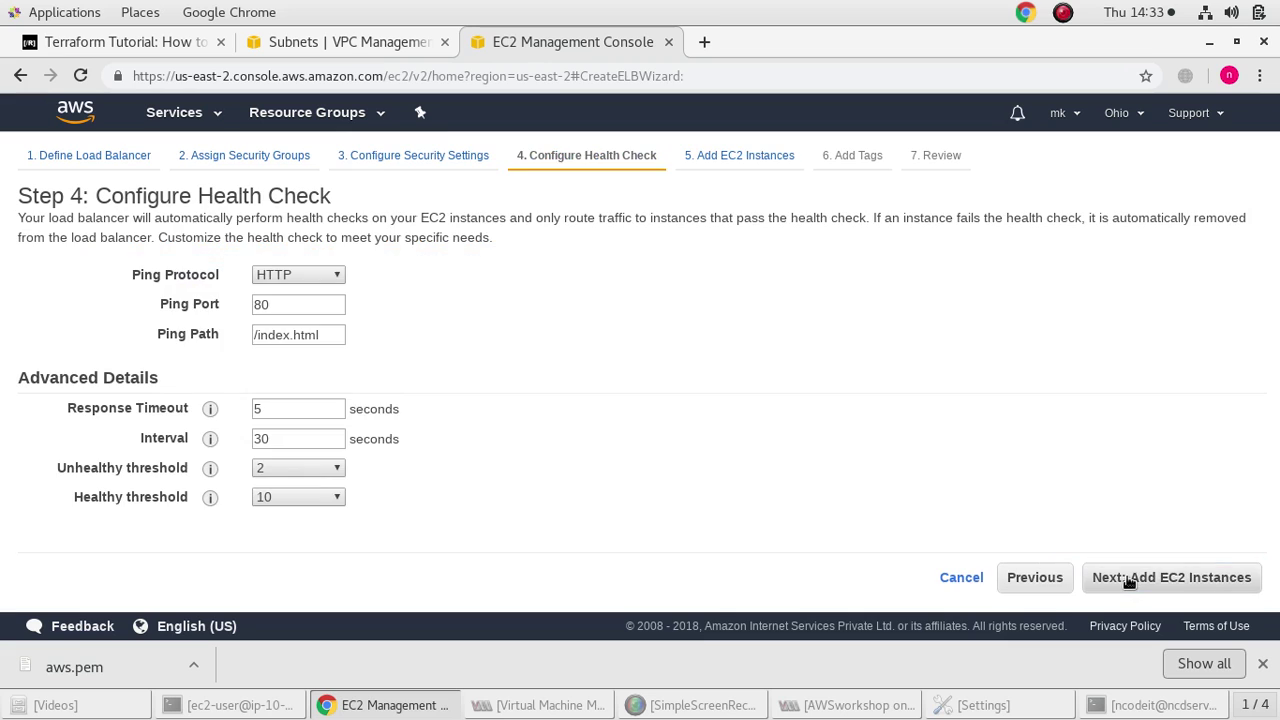
{"action": "left_click", "coordinate": [1129, 578]}
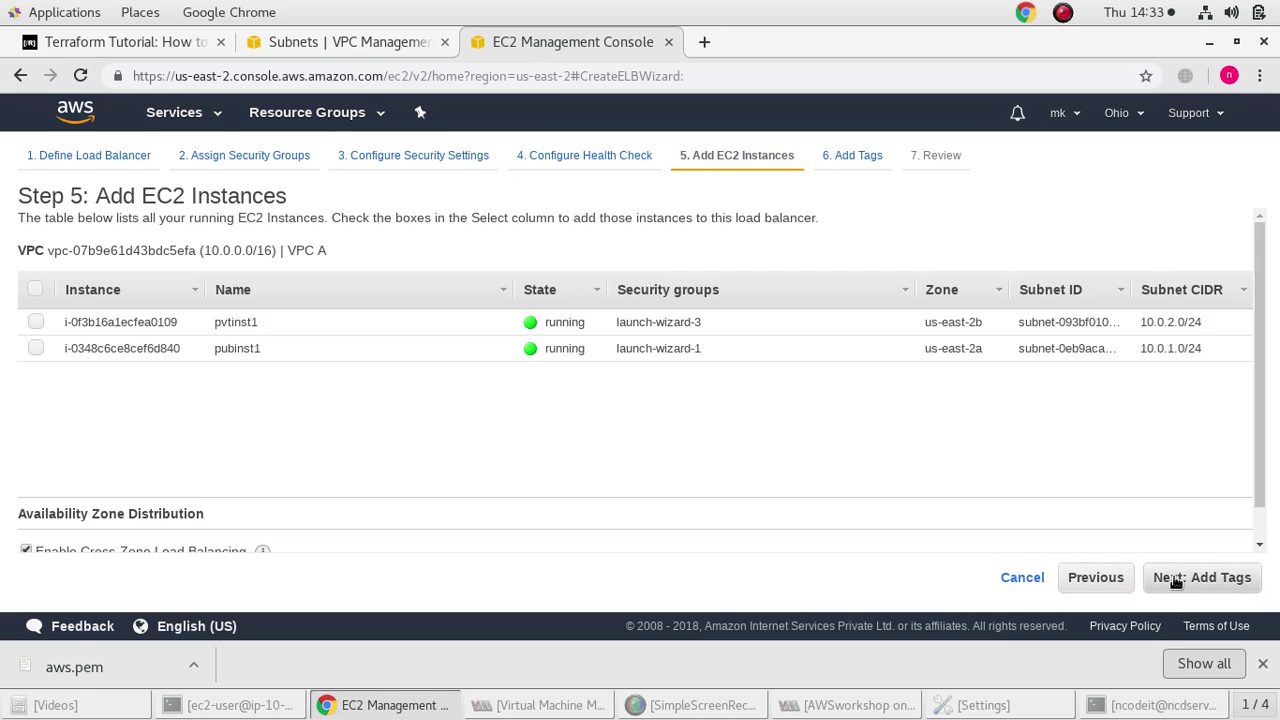
{"action": "left_click", "coordinate": [1176, 583]}
{"action": "left_click", "coordinate": [1176, 578]}
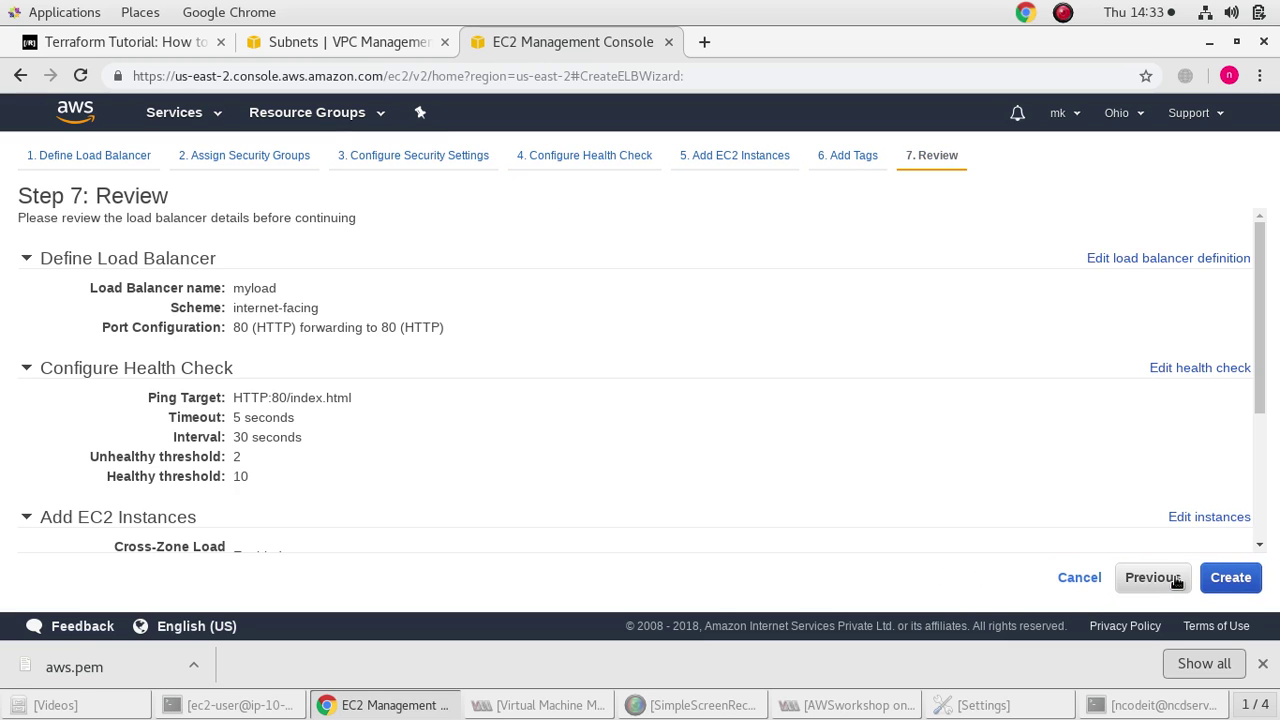
{"action": "left_click", "coordinate": [1232, 578]}
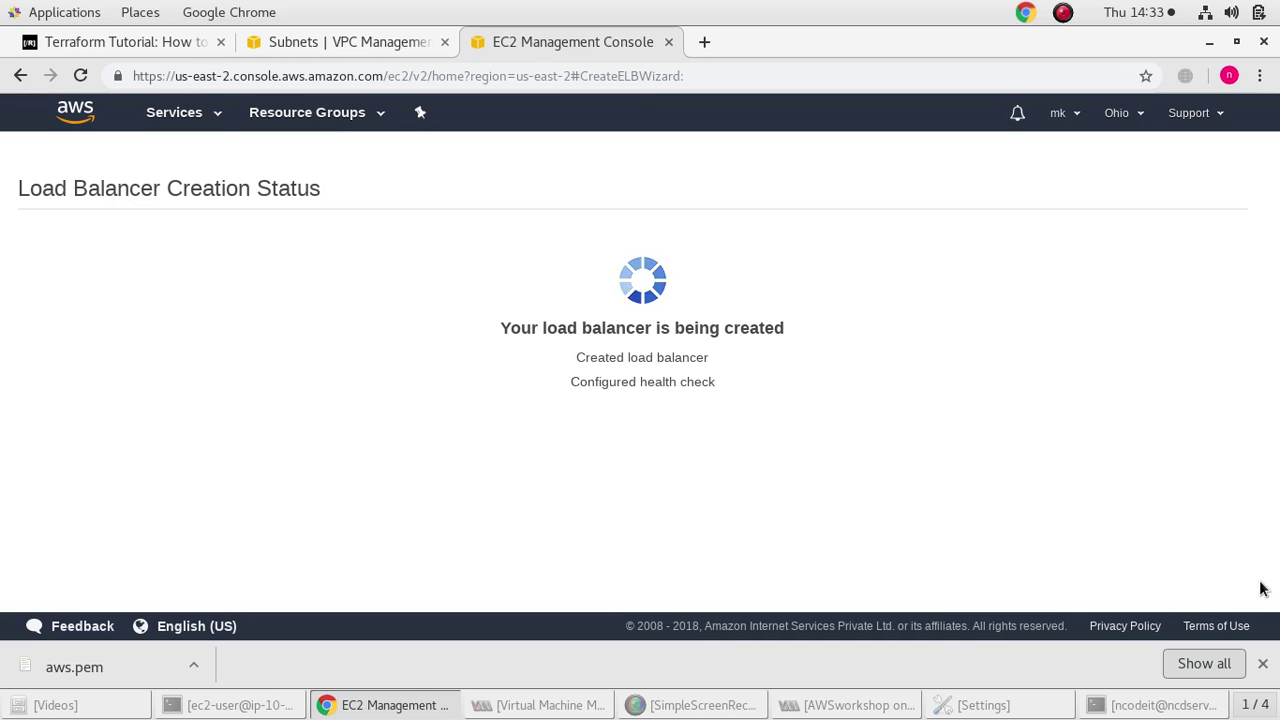
{"action": "left_click", "coordinate": [1230, 377]}
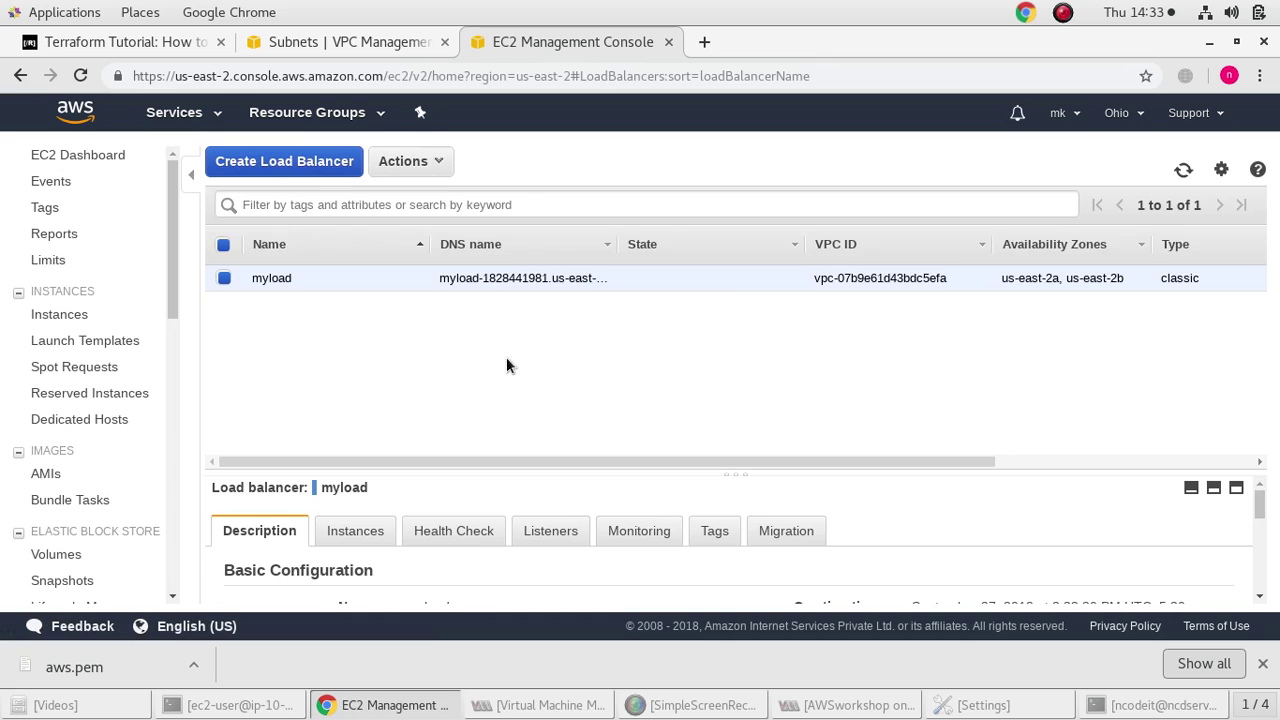
Add pubinst1 to myload's instances through Edit instances and save the change
{"action": "left_click", "coordinate": [428, 170]}
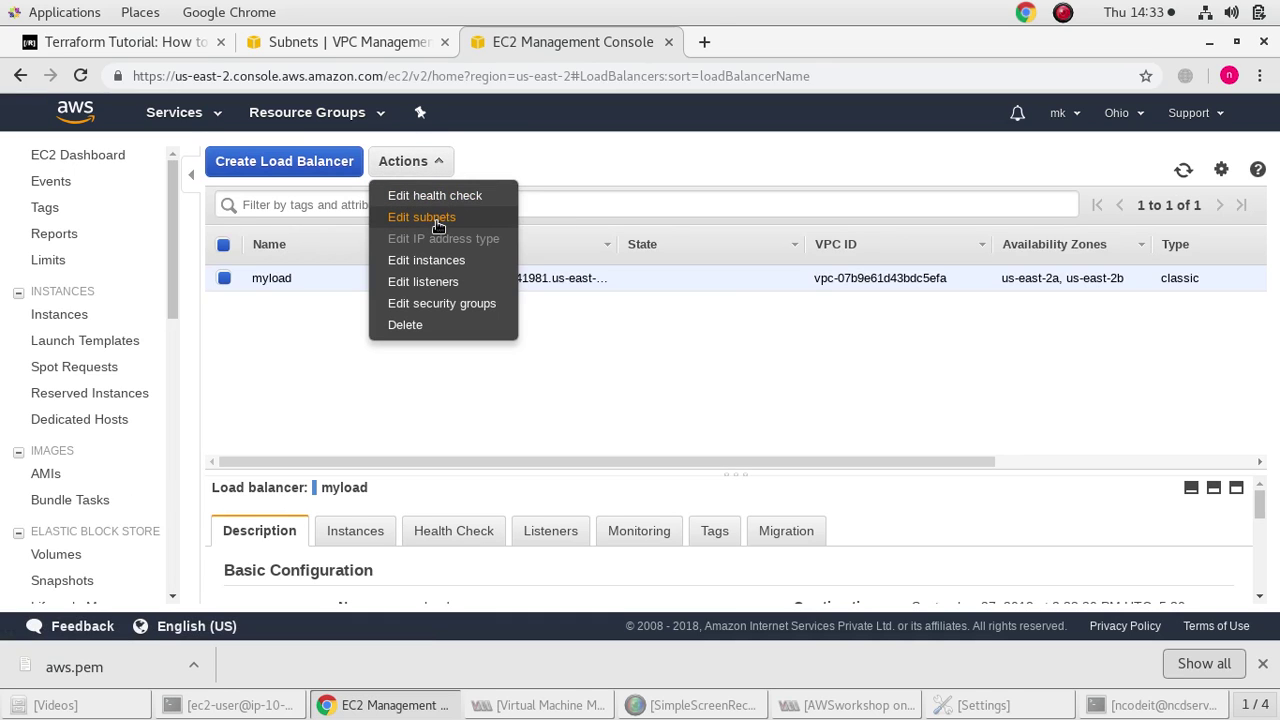
{"action": "left_click", "coordinate": [437, 261]}
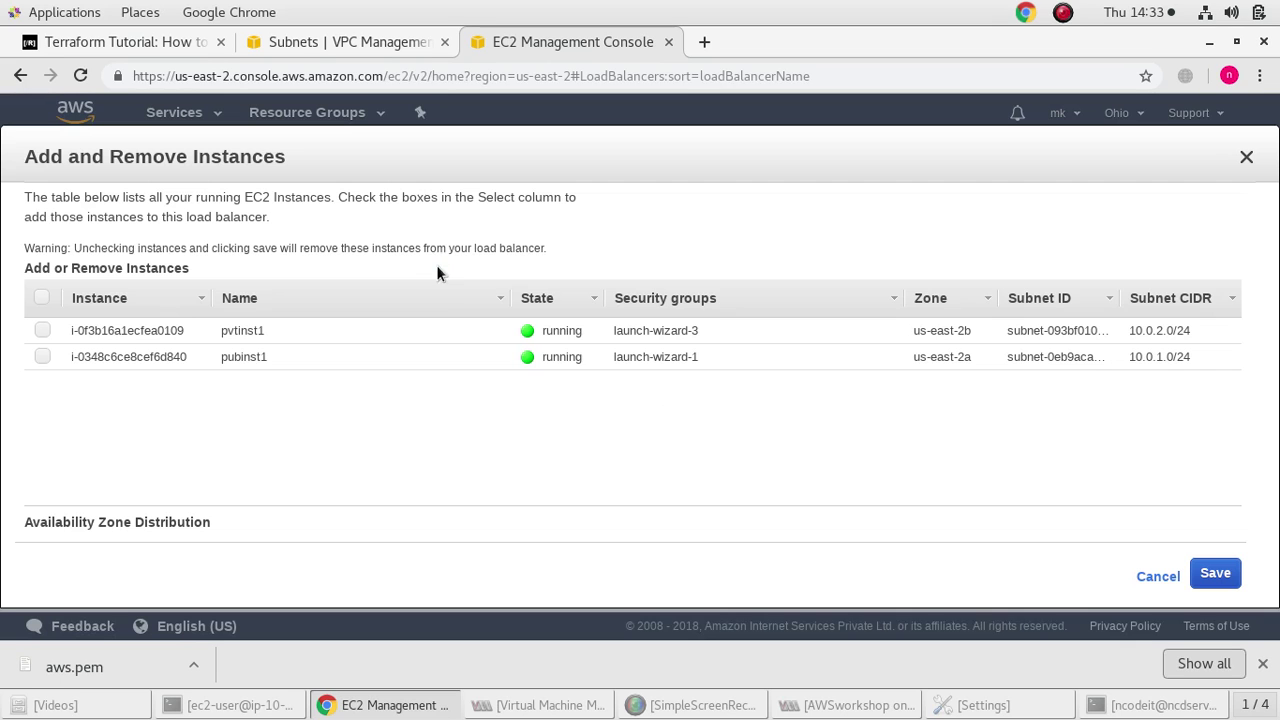
{"action": "left_click", "coordinate": [43, 357]}
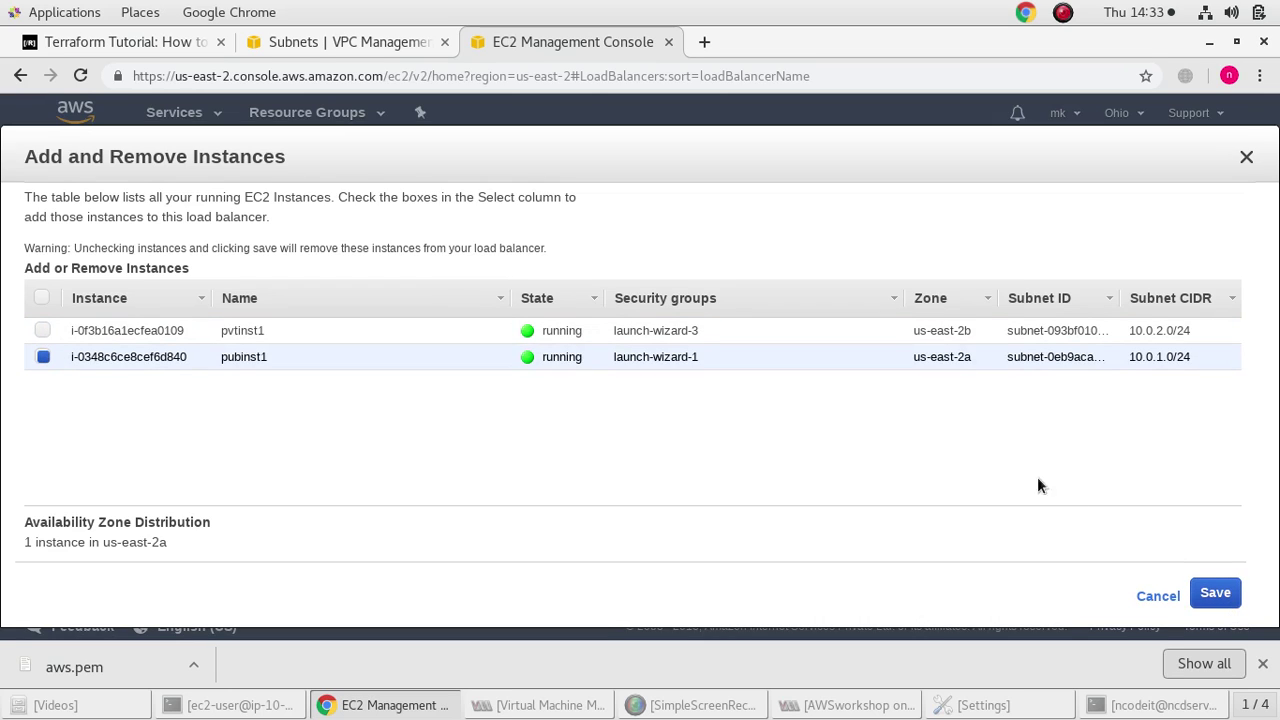
{"action": "left_click", "coordinate": [1215, 592]}
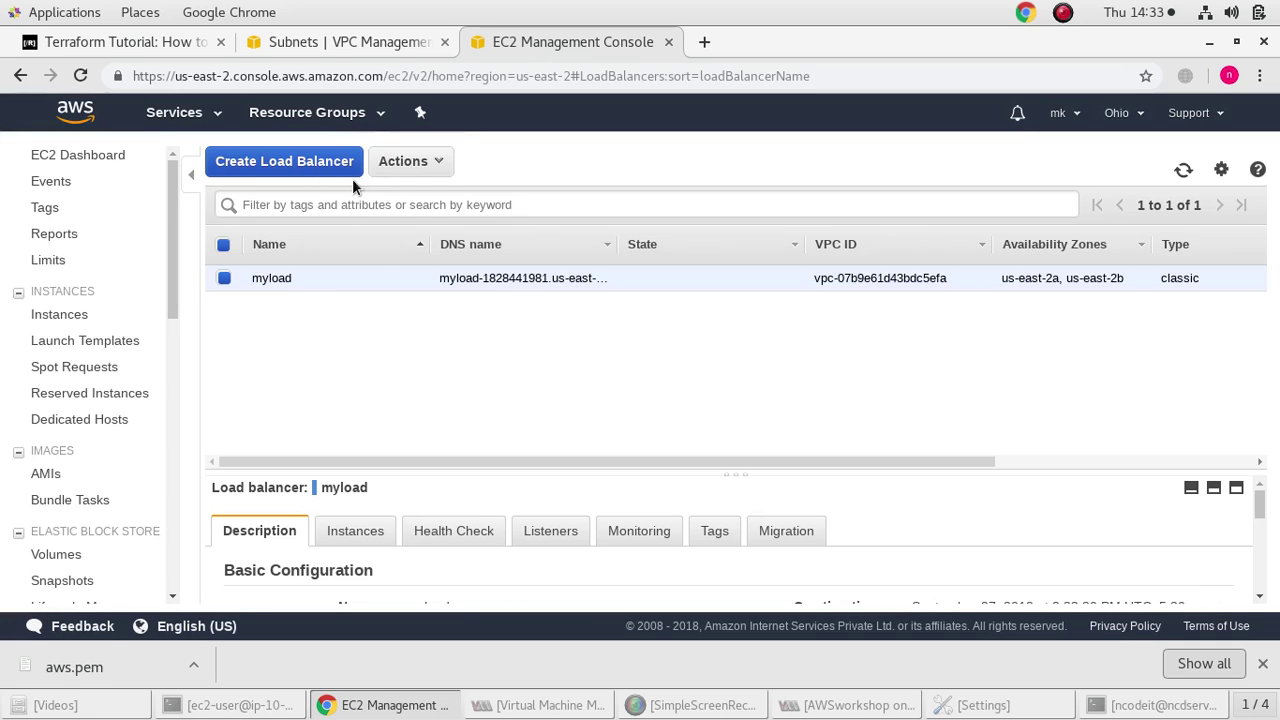
Navigate from the myload load balancer to the Auto Scaling Groups page
{"action": "left_click", "coordinate": [408, 161]}
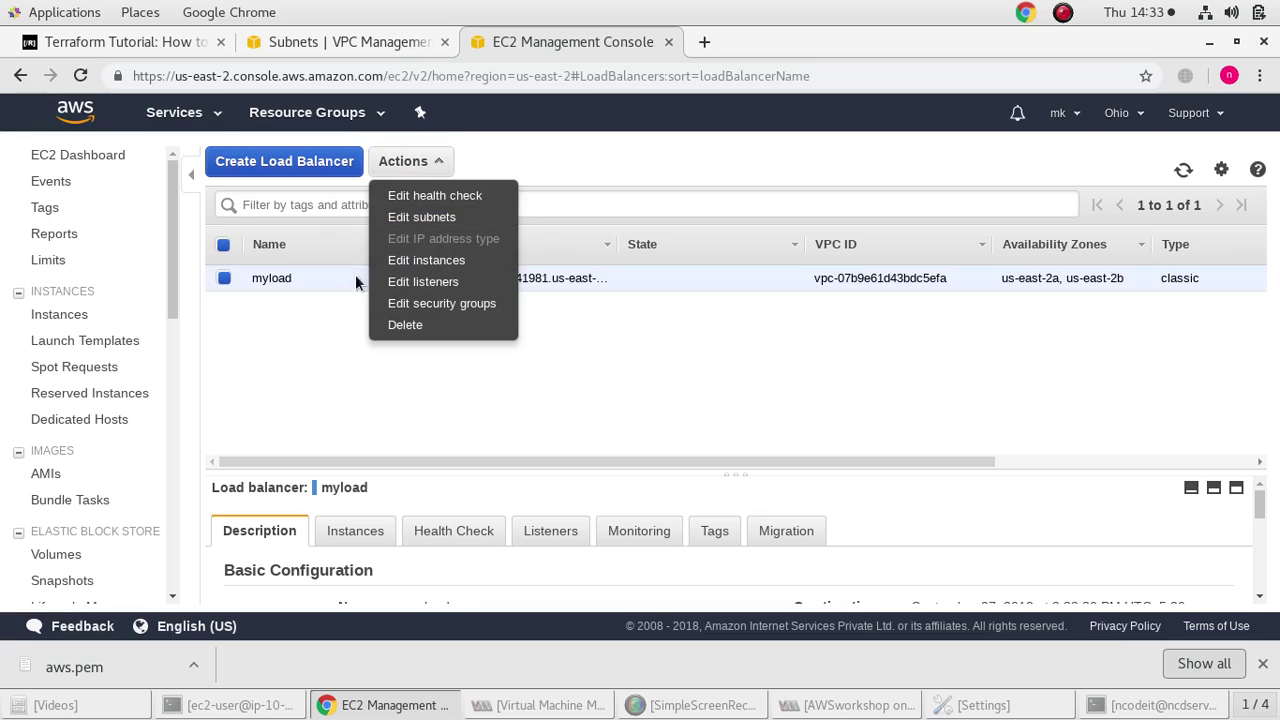
{"action": "left_click", "coordinate": [312, 387]}
{"action": "scroll", "coordinate": [110, 419], "scroll_direction": "down", "scroll_amount": 2}
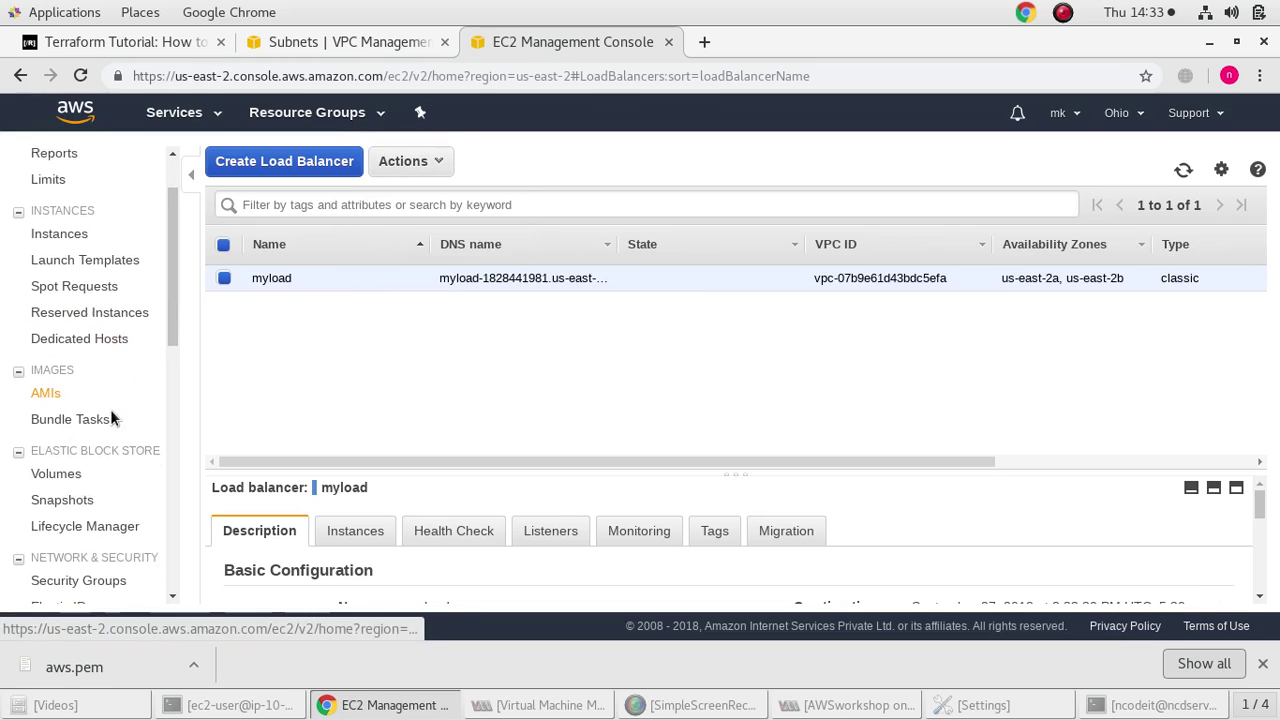
{"action": "scroll", "coordinate": [114, 423], "scroll_direction": "up", "scroll_amount": 3}
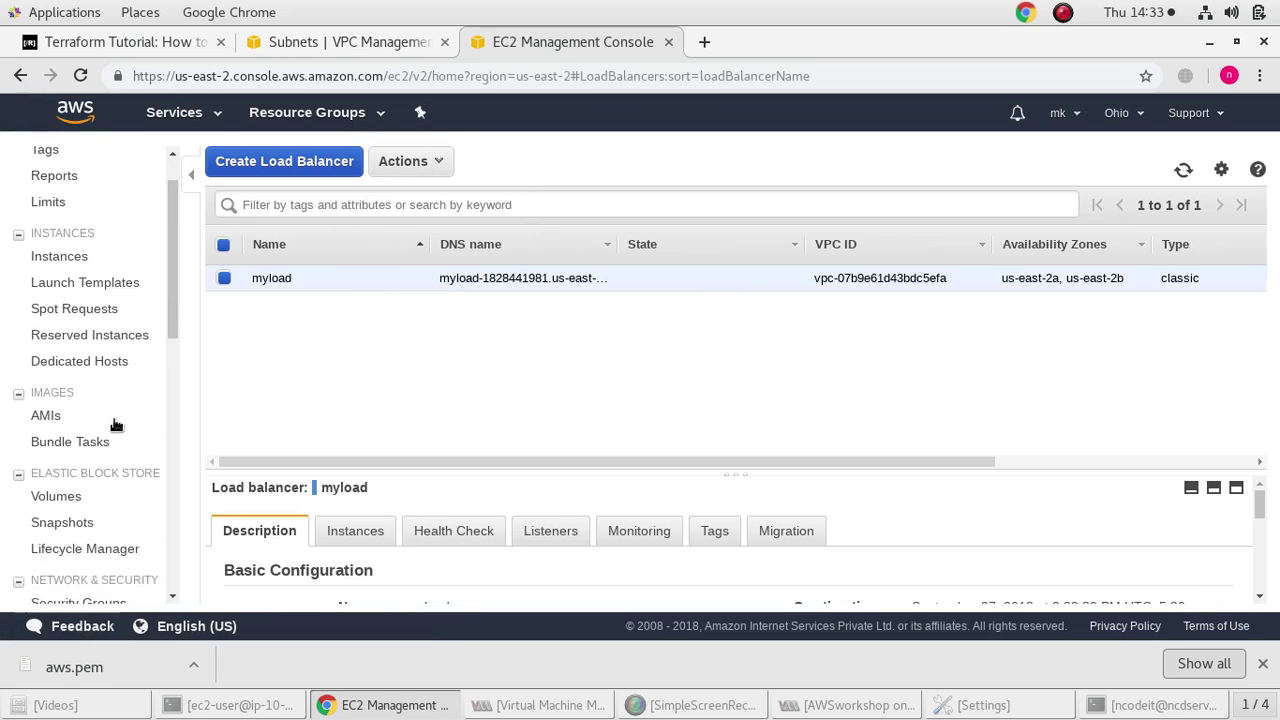
{"action": "scroll", "coordinate": [105, 405], "scroll_direction": "down", "scroll_amount": 5}
{"action": "scroll", "coordinate": [108, 450], "scroll_direction": "down", "scroll_amount": 2}
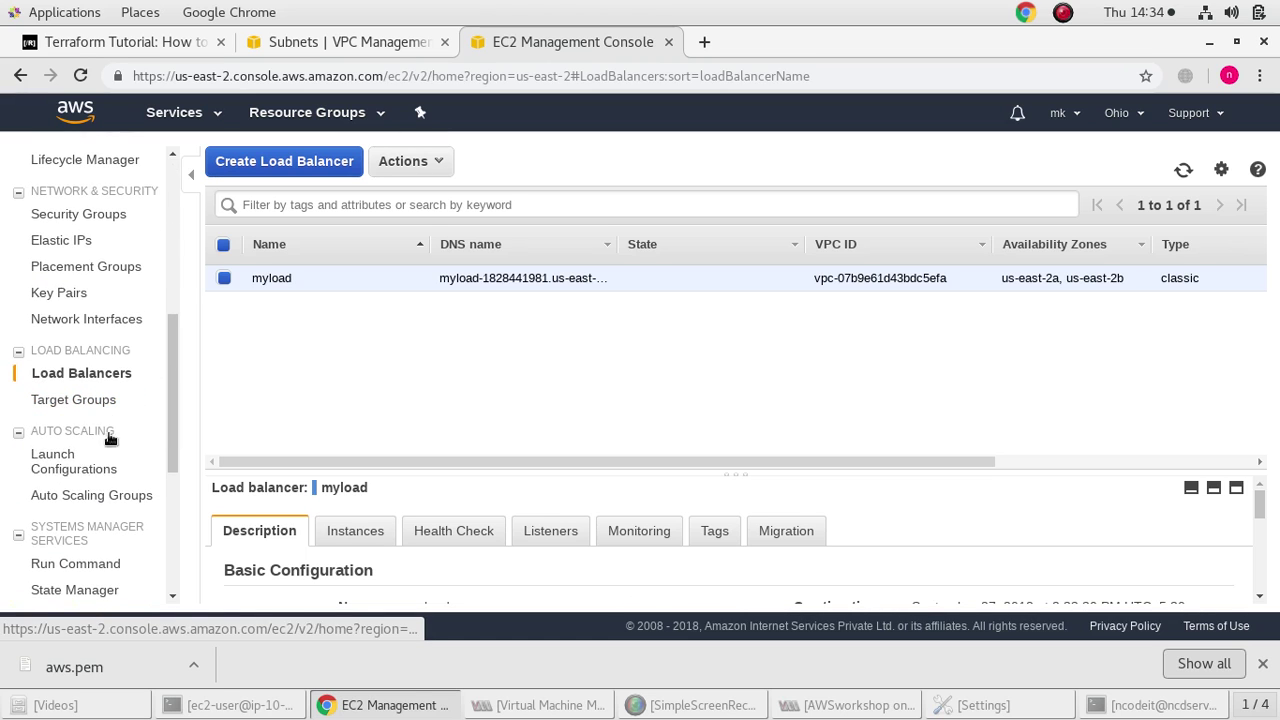
{"action": "left_click", "coordinate": [90, 496]}
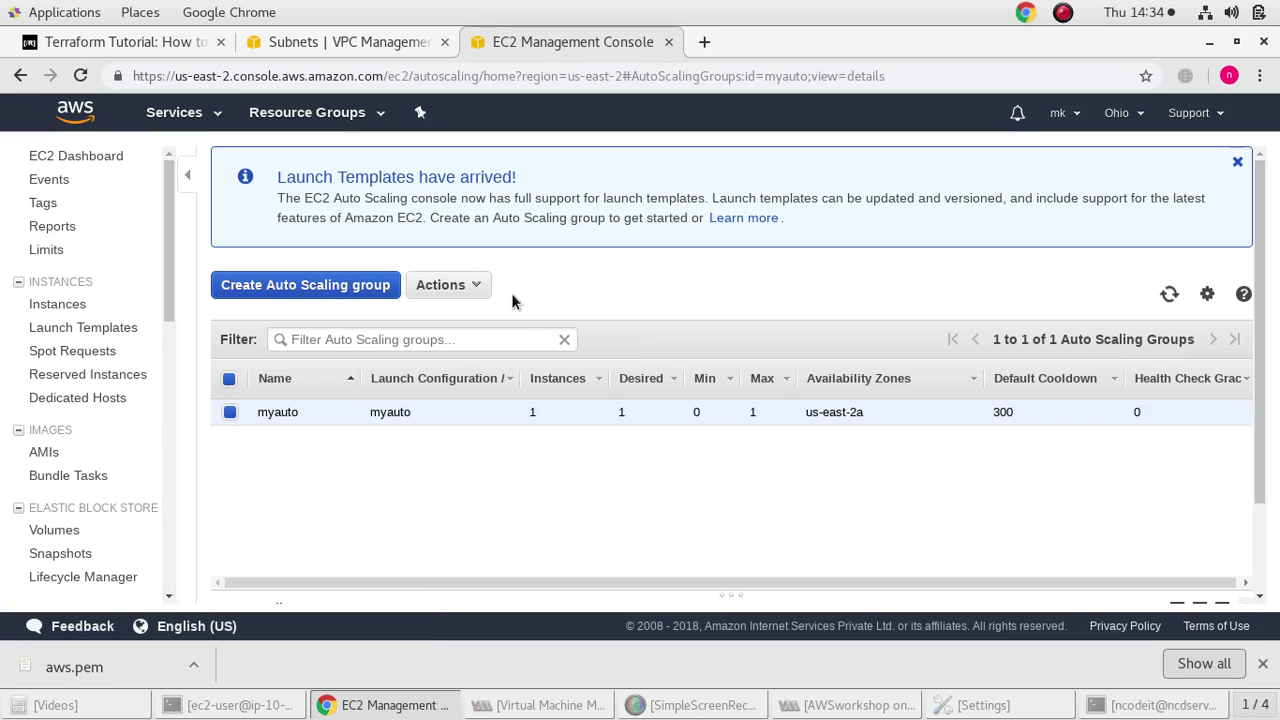
Open the myauto group's edit form and enlarge the details pane
{"action": "left_click", "coordinate": [474, 283]}
{"action": "left_click", "coordinate": [476, 285]}
{"action": "left_click", "coordinate": [443, 288]}
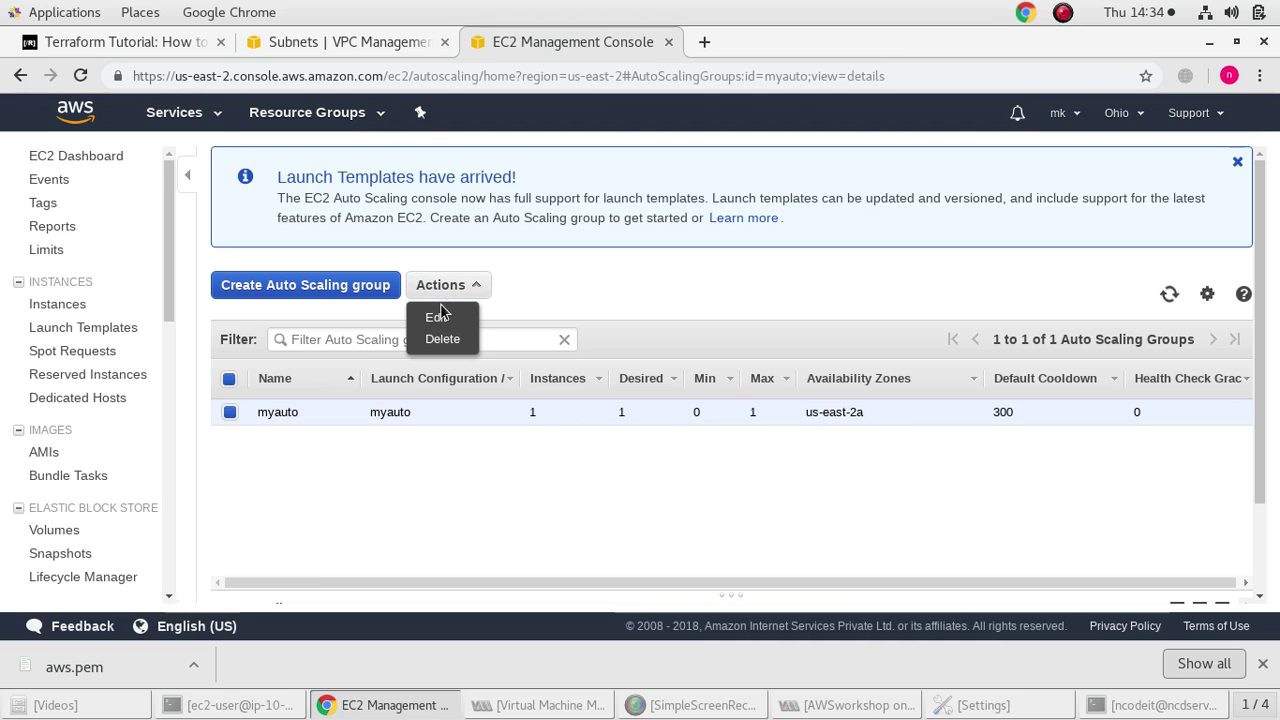
{"action": "left_click", "coordinate": [437, 317]}
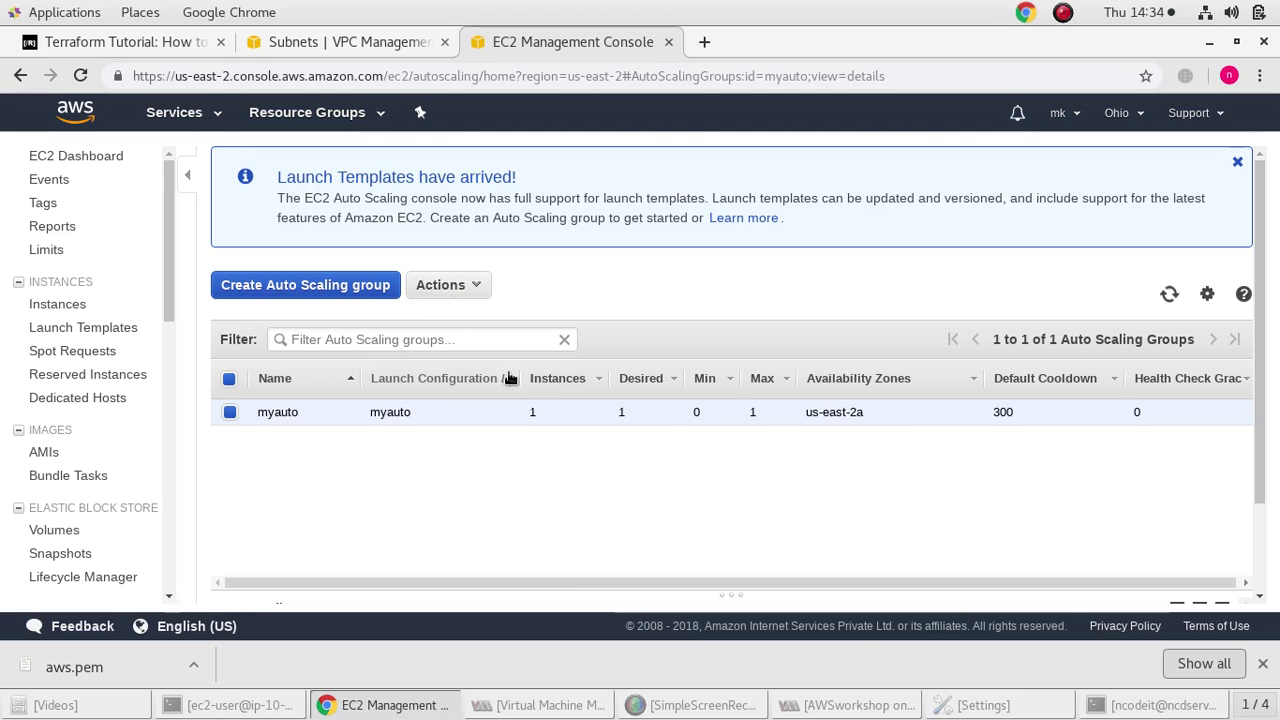
{"action": "scroll", "coordinate": [753, 455], "scroll_direction": "down", "scroll_amount": 2}
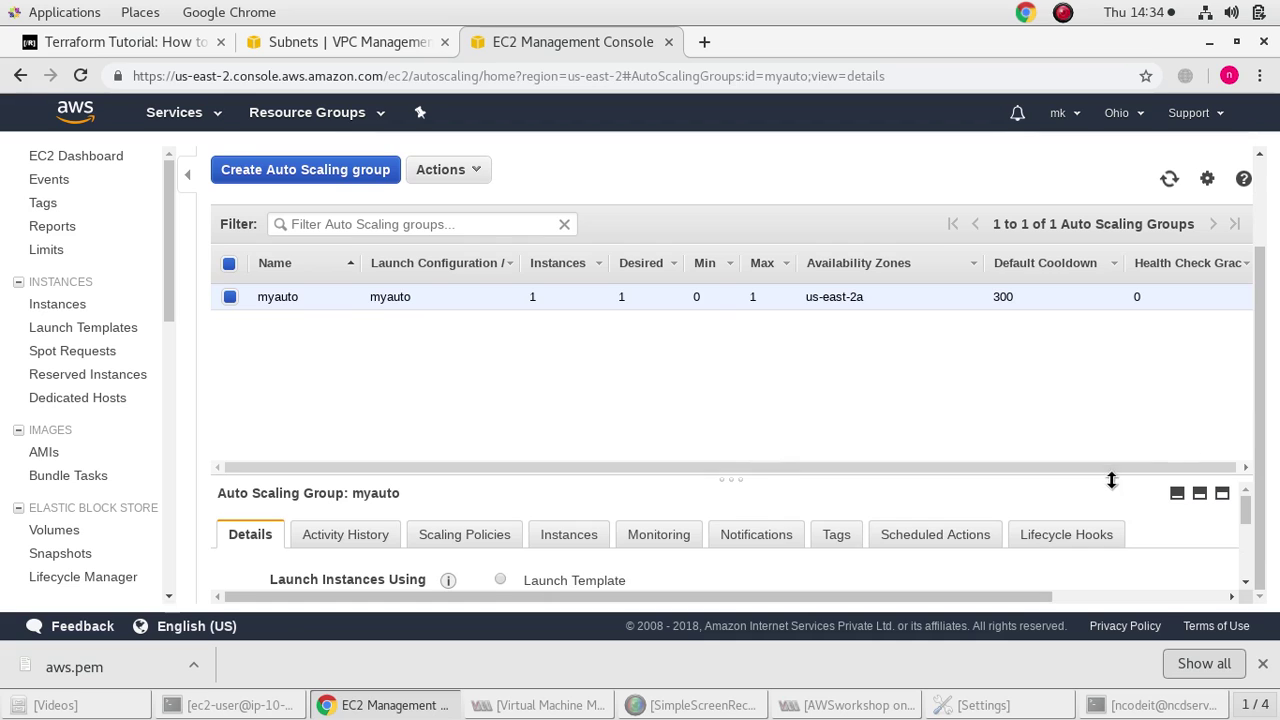
{"action": "left_click_drag", "start_coordinate": [1108, 474], "coordinate": [1080, 352]}
{"action": "left_click_drag", "start_coordinate": [907, 598], "coordinate": [1145, 437]}
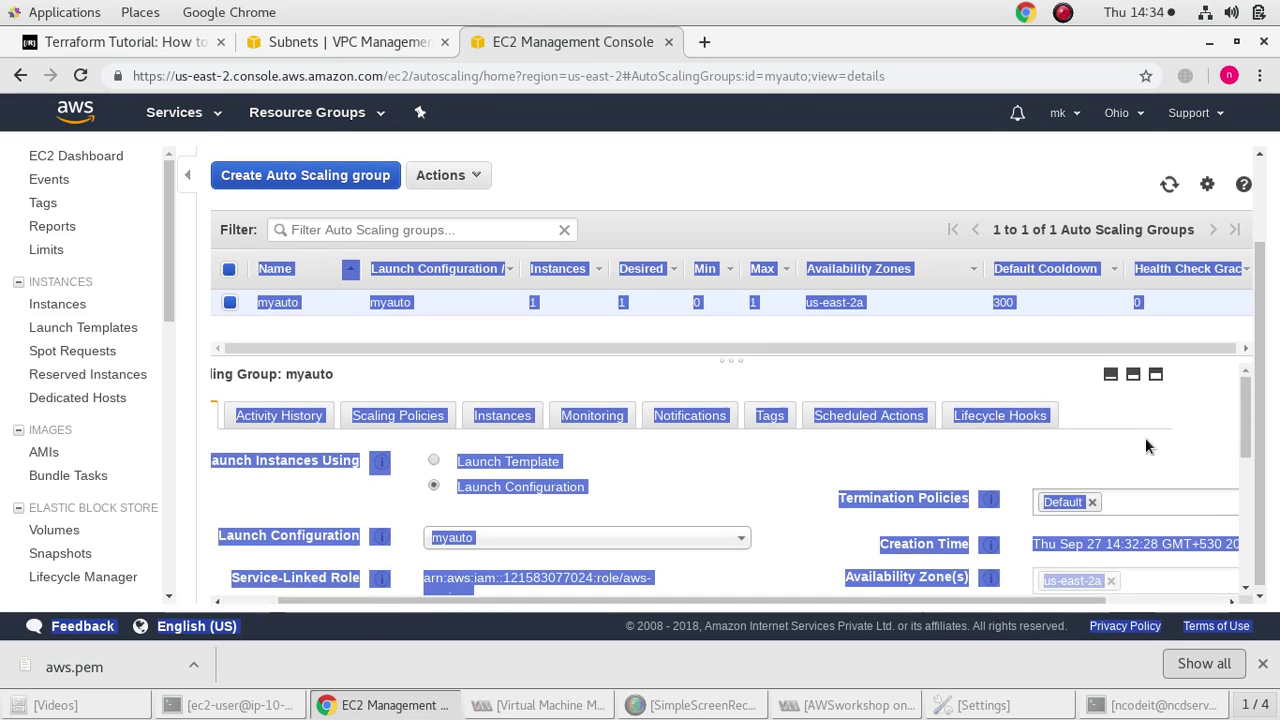
{"action": "left_click", "coordinate": [1072, 484]}
Review myauto's settings, keeping launch configuration myauto, then cancel without saving
{"action": "scroll", "coordinate": [1072, 486], "scroll_direction": "down", "scroll_amount": 3}
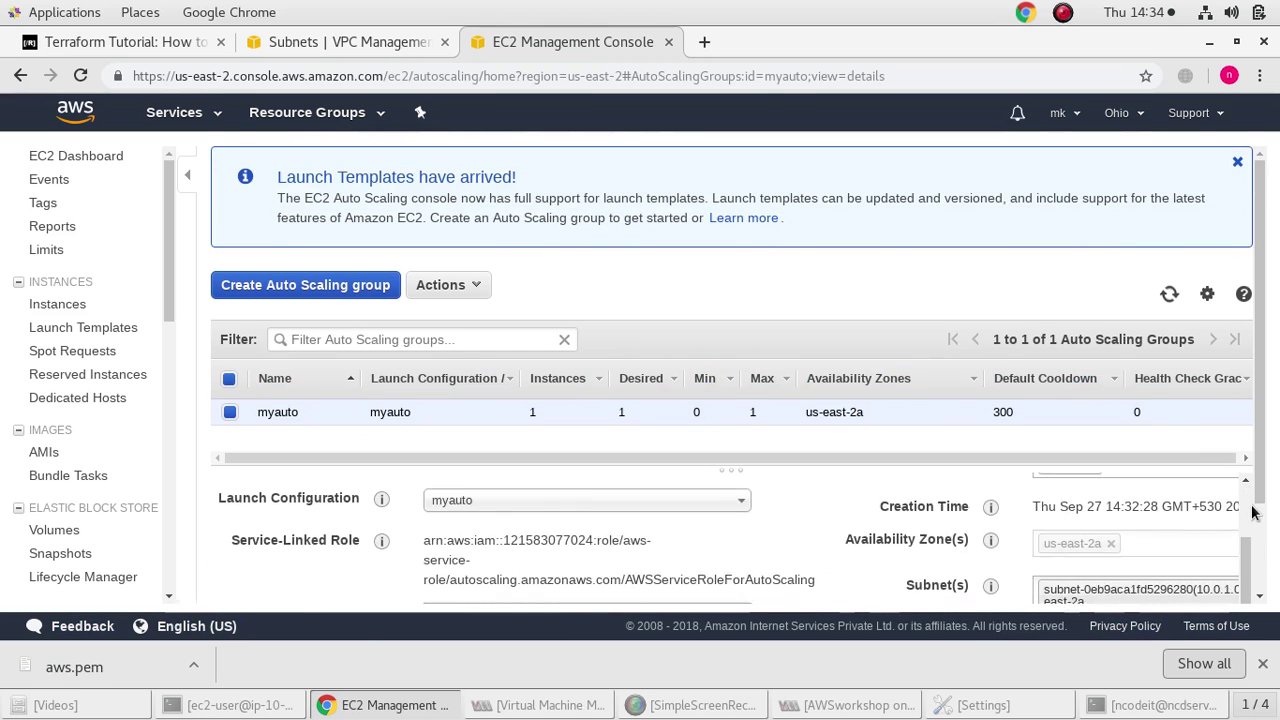
{"action": "scroll", "coordinate": [1230, 513], "scroll_direction": "up", "scroll_amount": 3}
{"action": "scroll", "coordinate": [1056, 504], "scroll_direction": "down", "scroll_amount": 5}
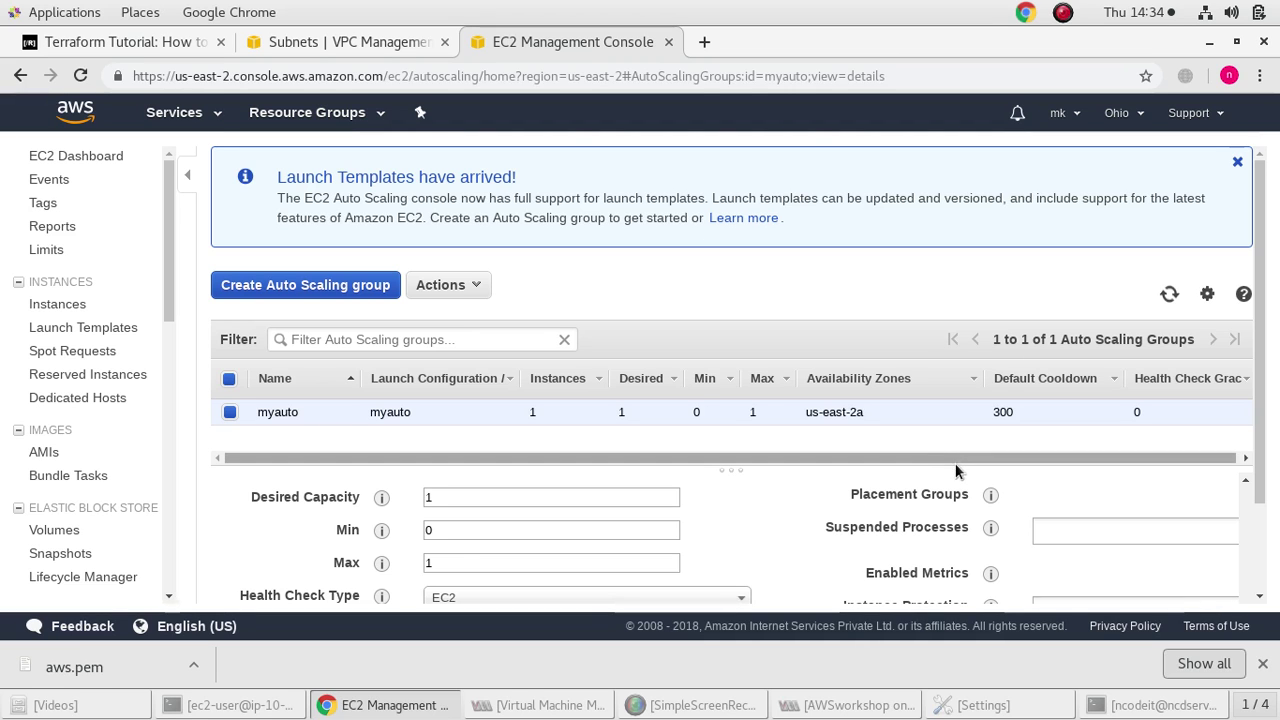
{"action": "left_click_drag", "start_coordinate": [958, 469], "coordinate": [945, 420]}
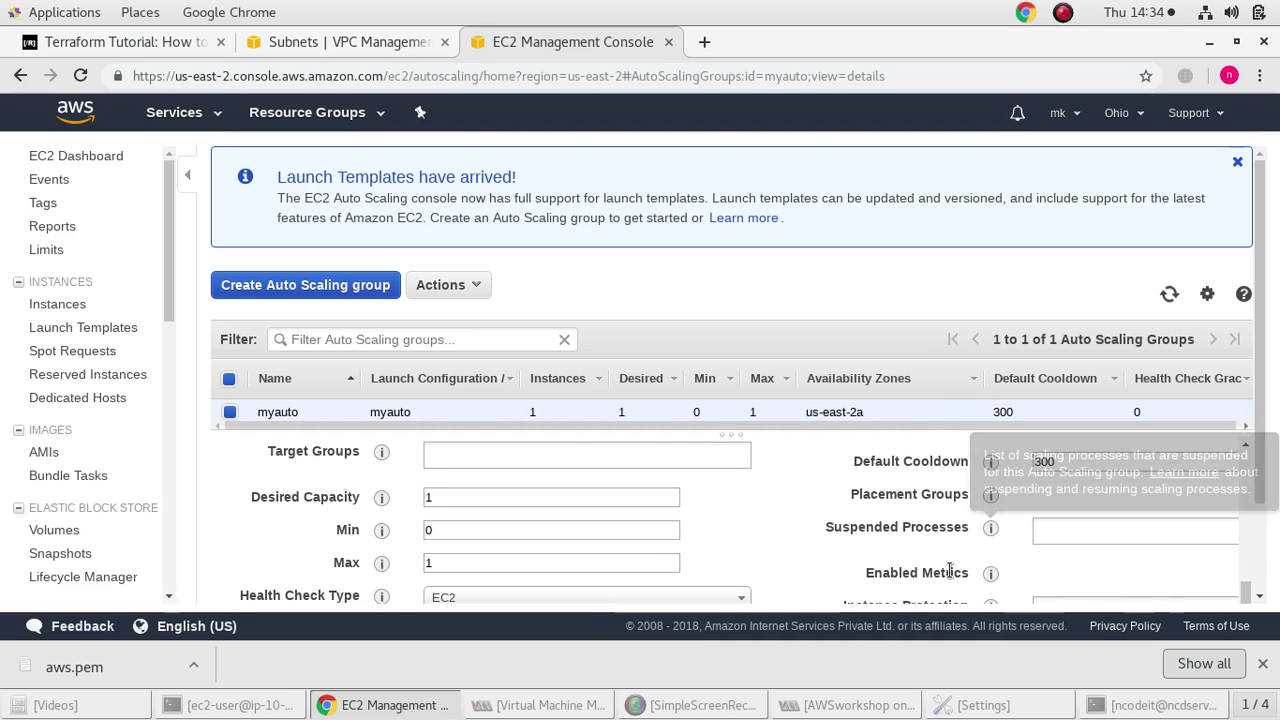
{"action": "scroll", "coordinate": [957, 534], "scroll_direction": "up", "scroll_amount": 5}
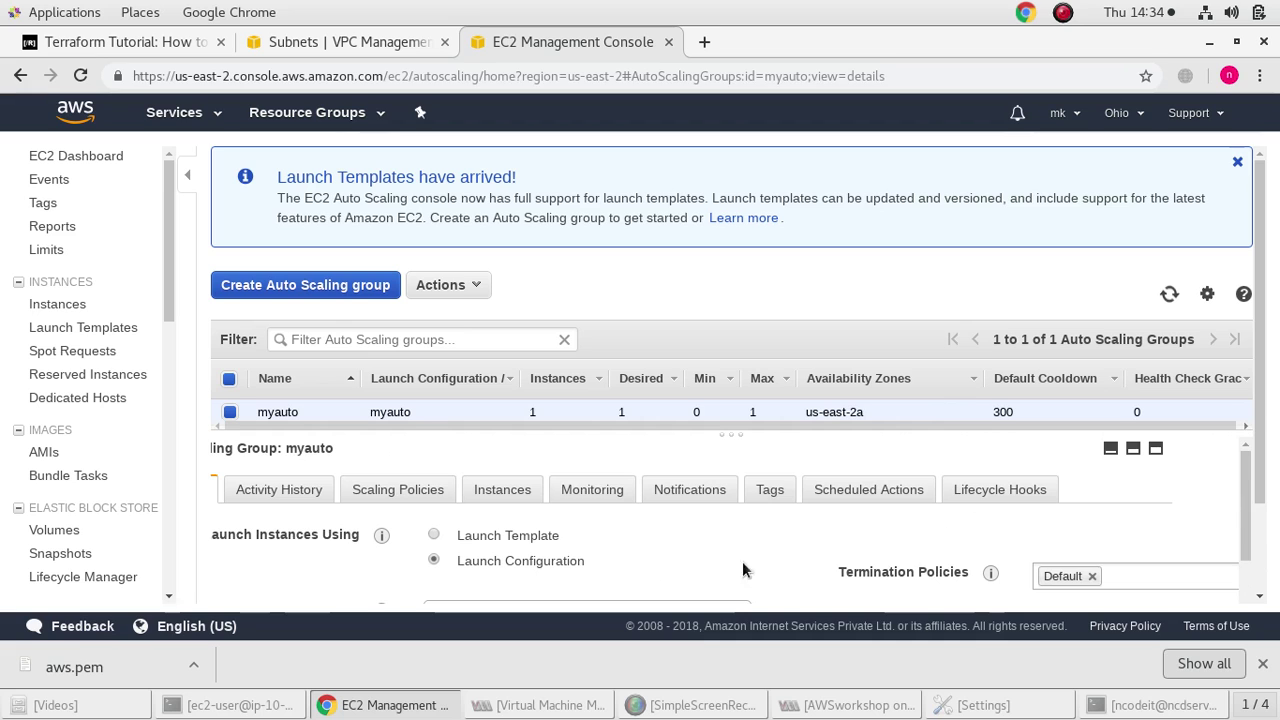
{"action": "left_click", "coordinate": [672, 603]}
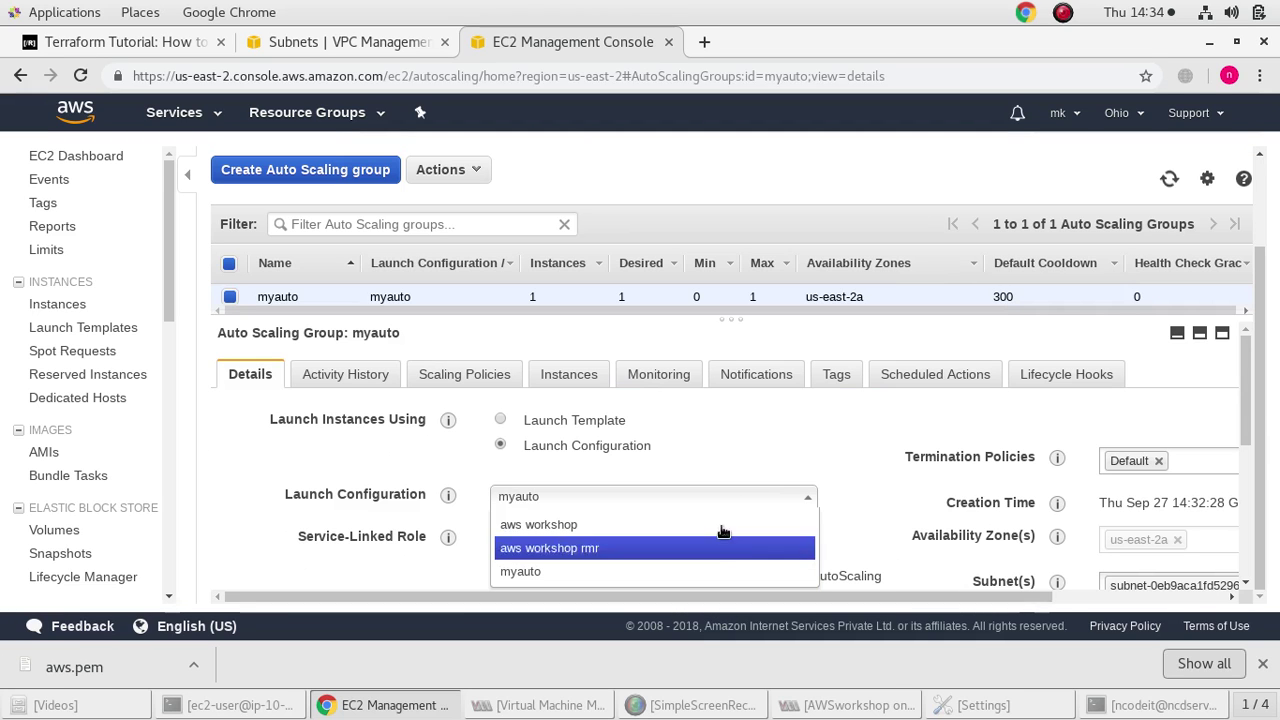
{"action": "left_click", "coordinate": [785, 446]}
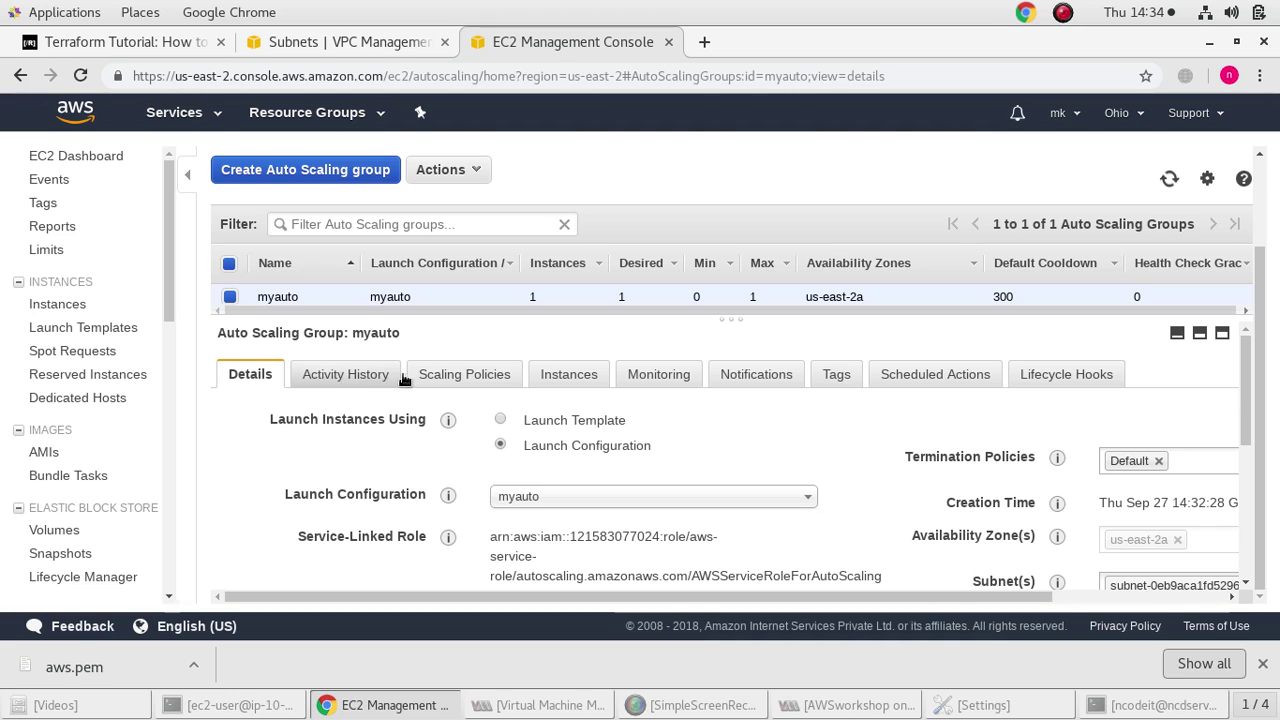
{"action": "left_click_drag", "start_coordinate": [842, 591], "coordinate": [1132, 604]}
{"action": "left_click", "coordinate": [1133, 412]}
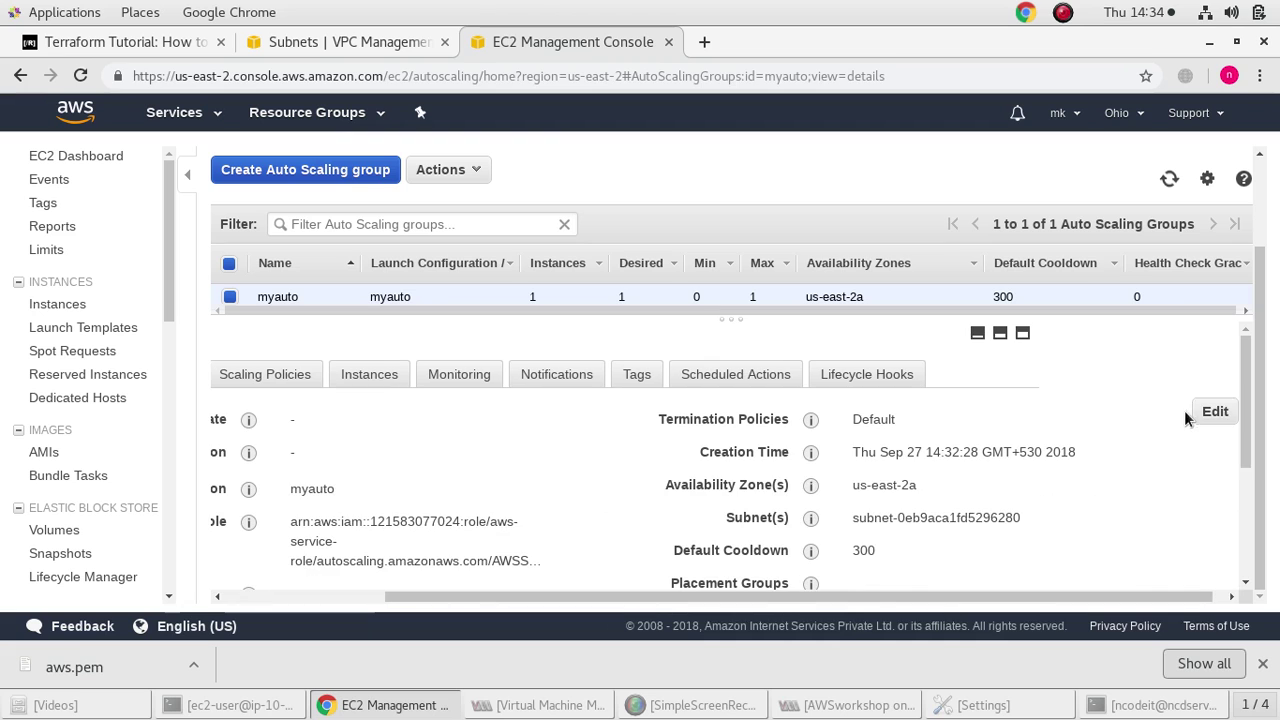
Attach the myload classic load balancer to the myauto group
{"action": "left_click", "coordinate": [1212, 412]}
{"action": "scroll", "coordinate": [395, 440], "scroll_direction": "down", "scroll_amount": 5}
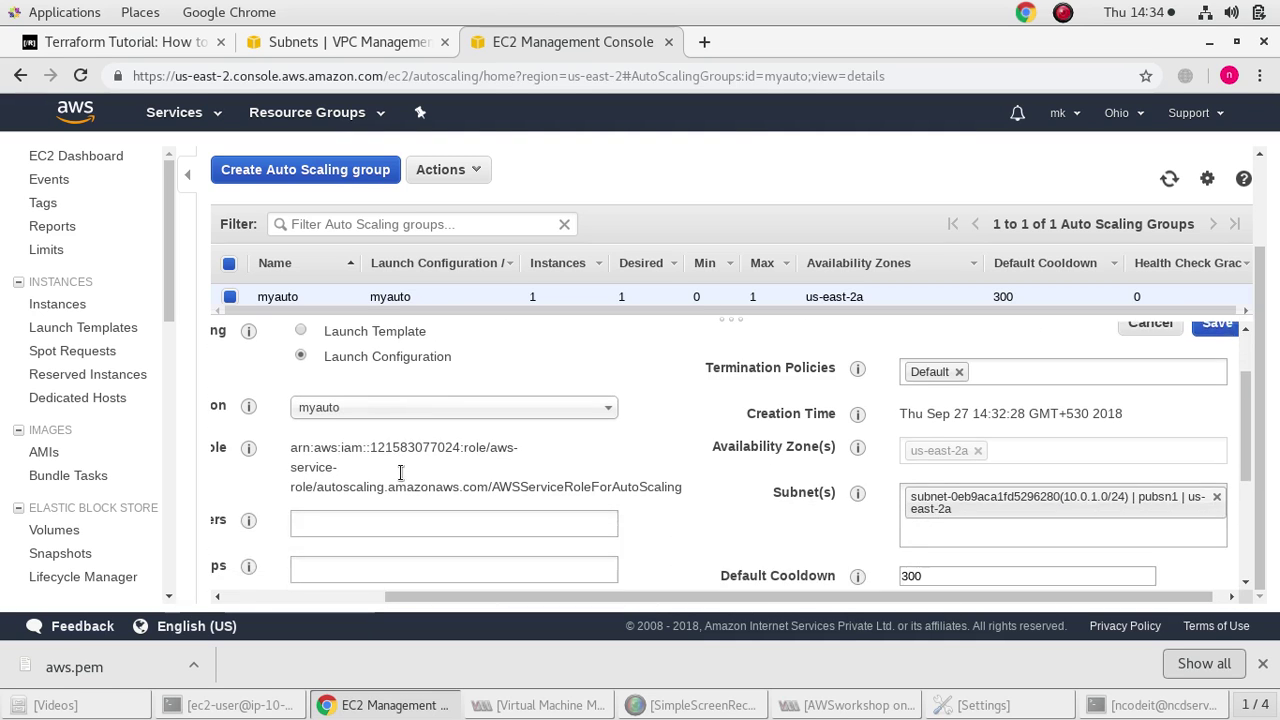
{"action": "left_click_drag", "start_coordinate": [696, 597], "coordinate": [459, 588]}
{"action": "mouse_move", "coordinate": [456, 588]}
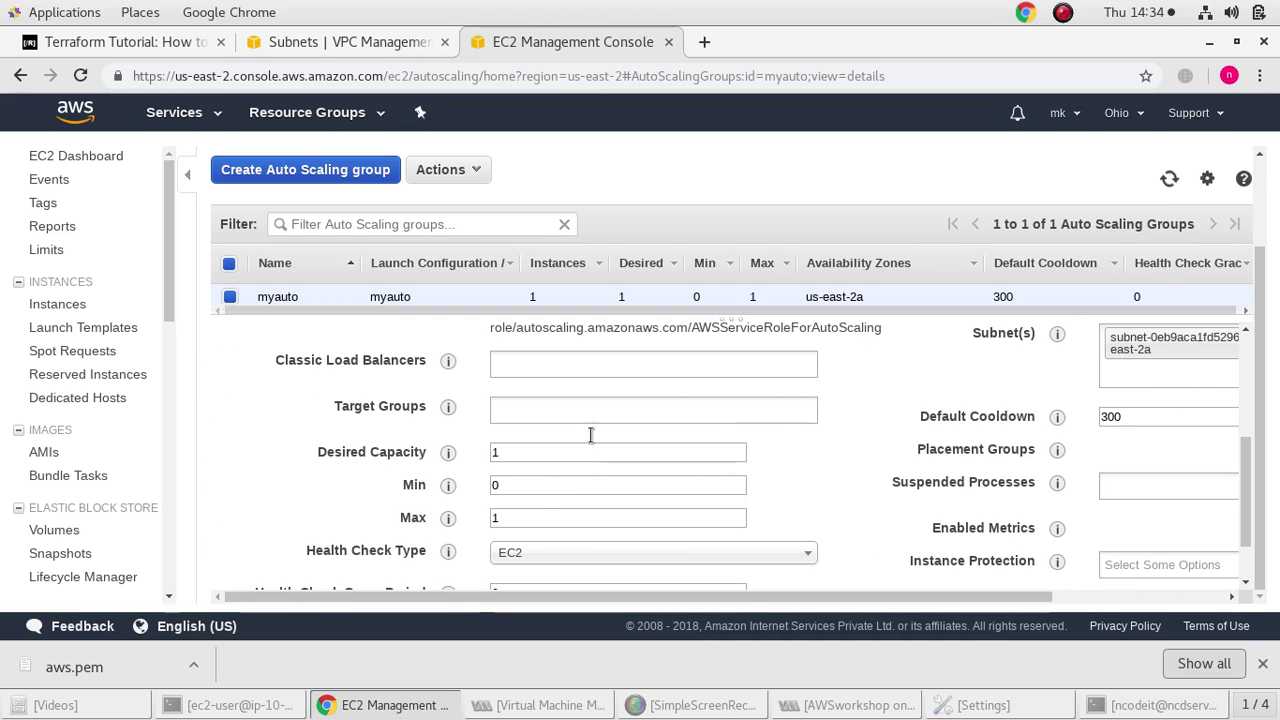
{"action": "left_click", "coordinate": [594, 363]}
{"action": "left_click", "coordinate": [570, 390]}
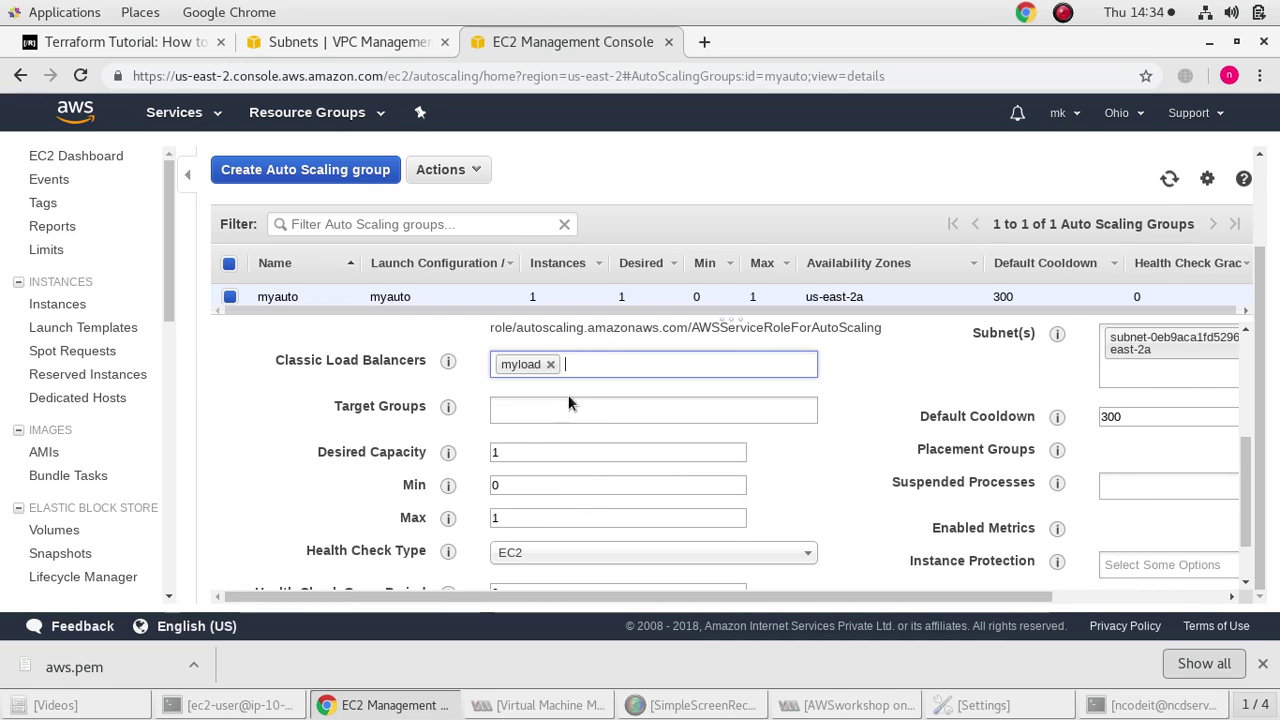
{"action": "left_click", "coordinate": [551, 414]}
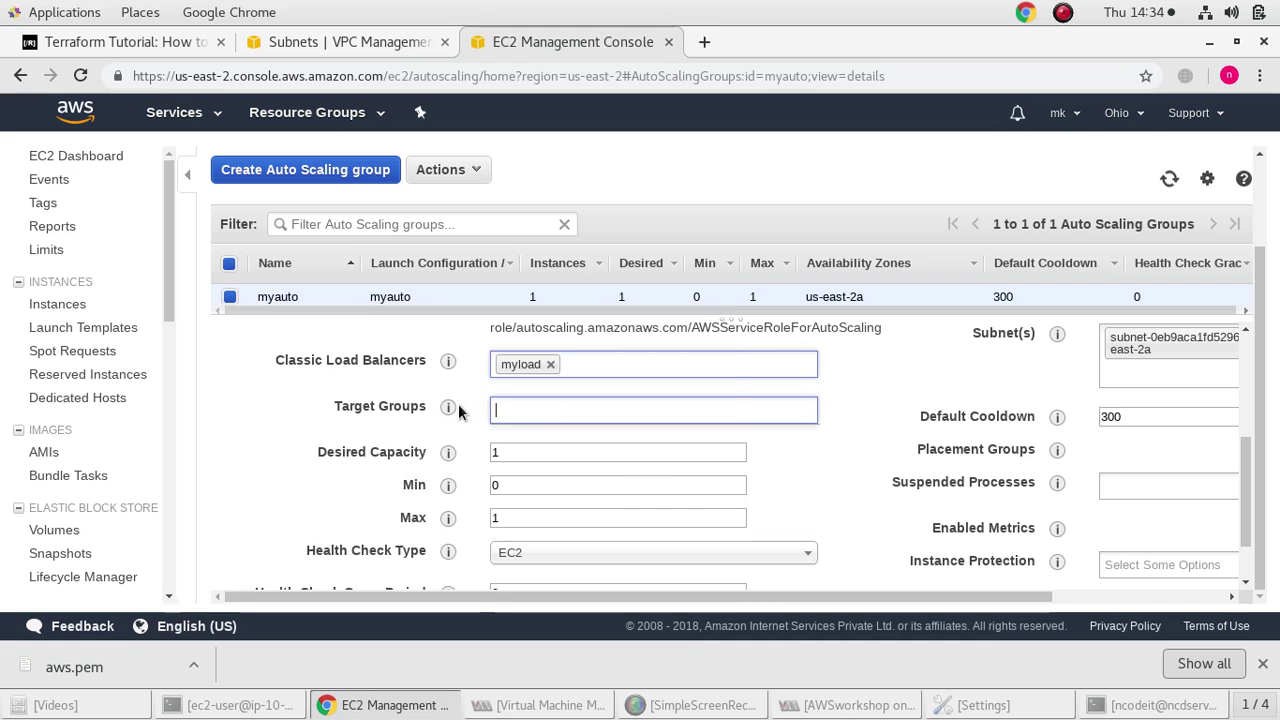
{"action": "mouse_move", "coordinate": [450, 400]}
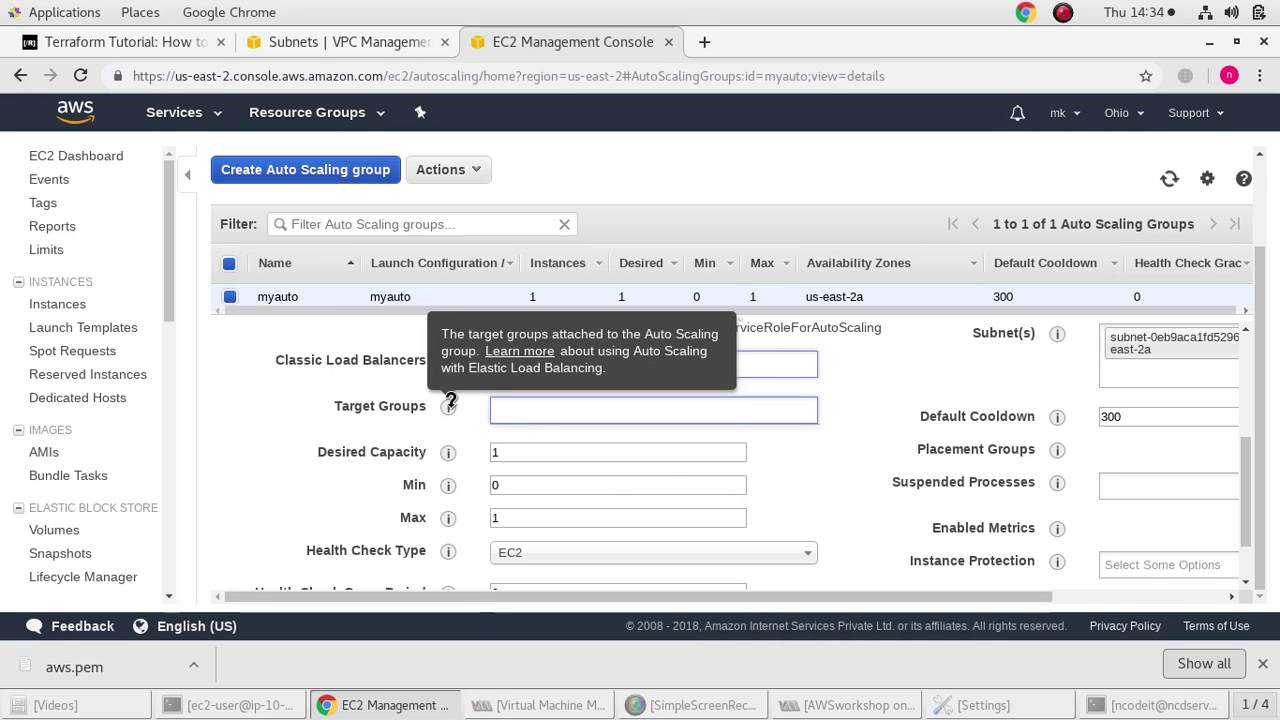
{"action": "mouse_move", "coordinate": [450, 447]}
Change myauto's health check type from EC2 to ELB
{"action": "scroll", "coordinate": [450, 450], "scroll_direction": "down", "scroll_amount": 2}
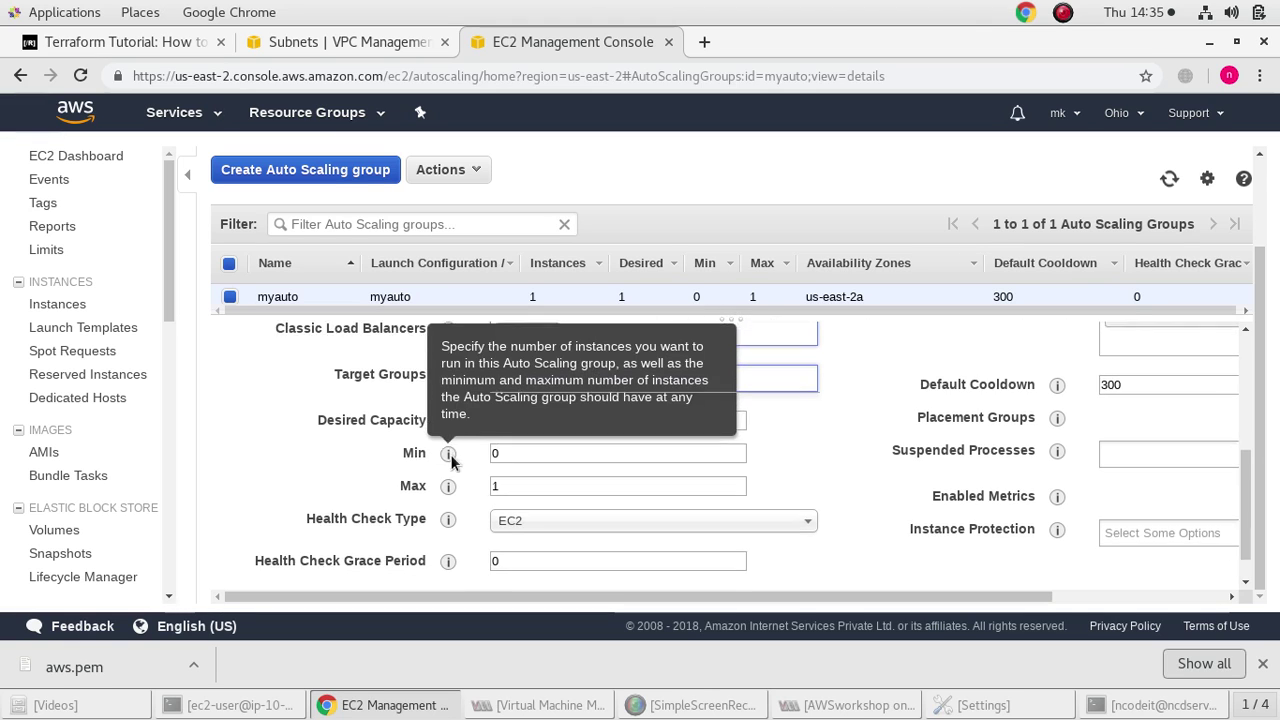
{"action": "left_click", "coordinate": [589, 484]}
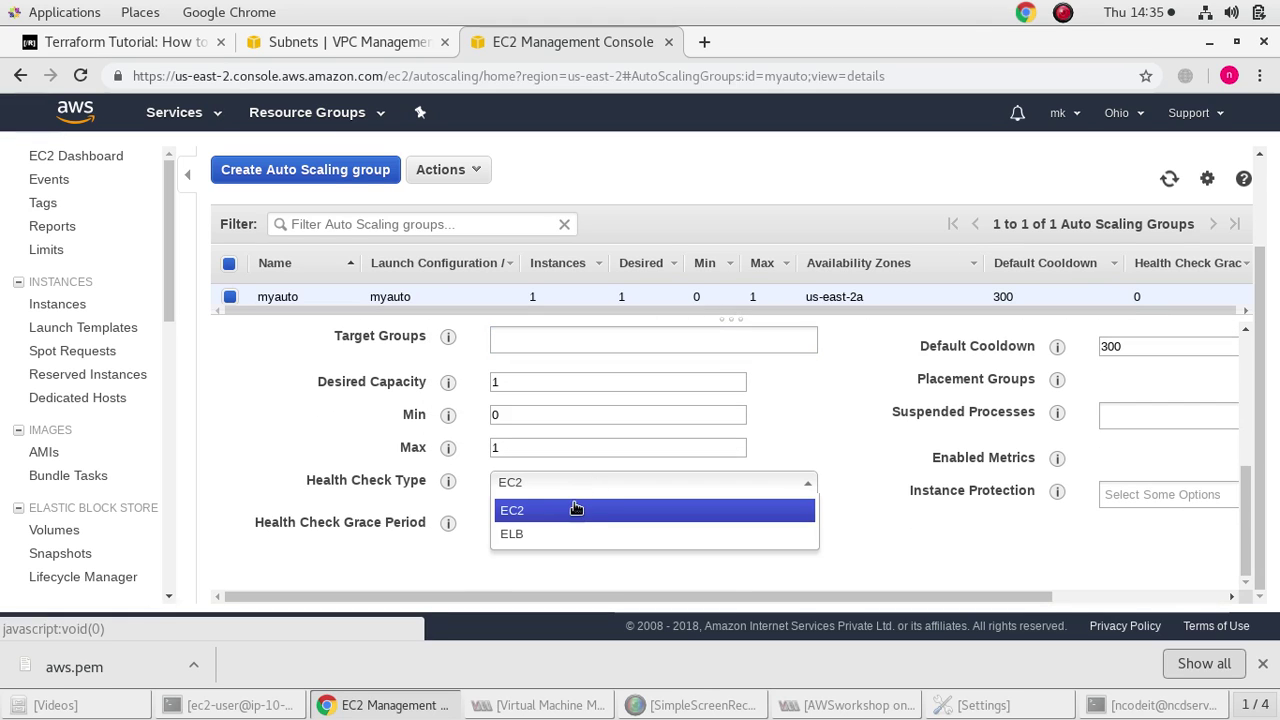
{"action": "left_click", "coordinate": [574, 507]}
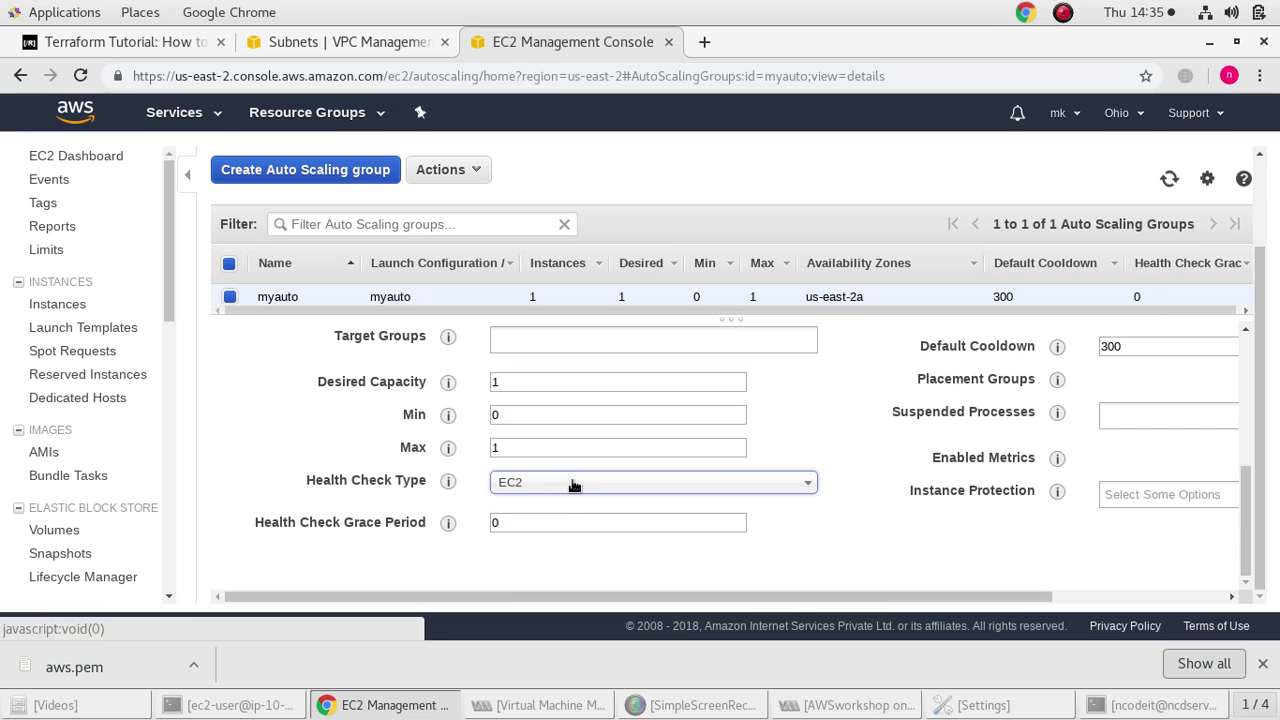
{"action": "left_click", "coordinate": [574, 485]}
{"action": "left_click", "coordinate": [537, 537]}
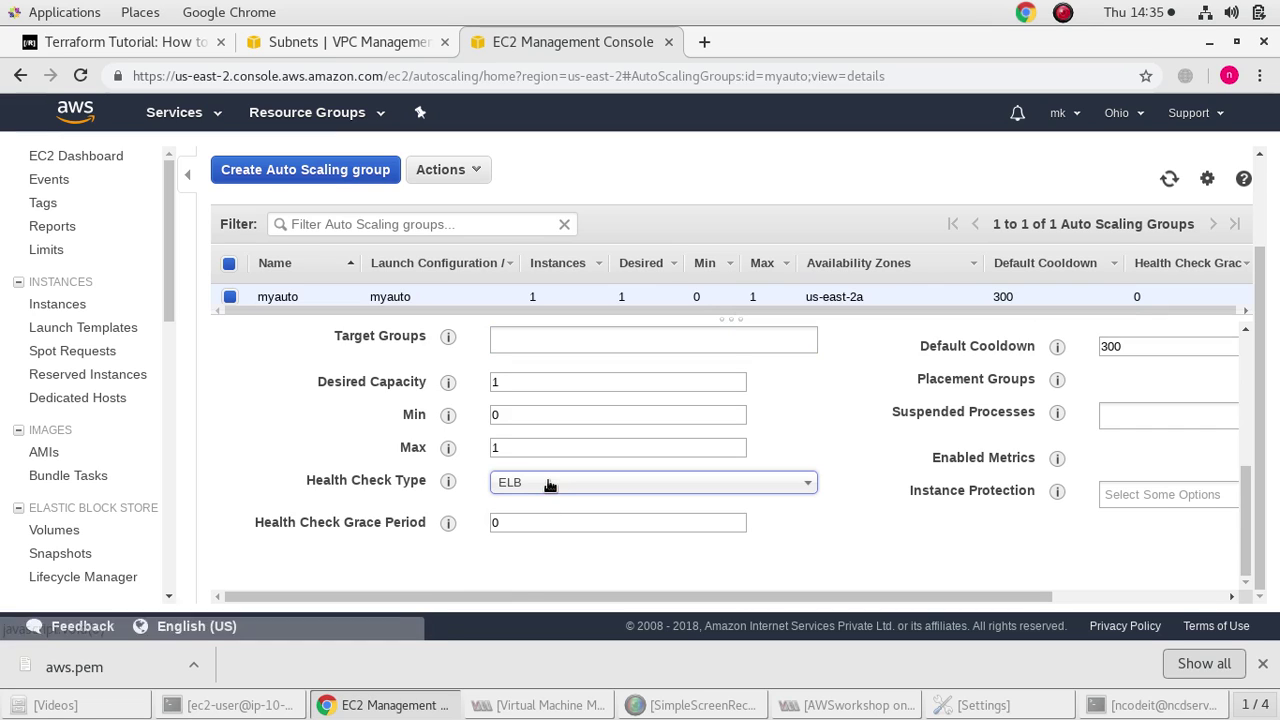
{"action": "left_click", "coordinate": [550, 485]}
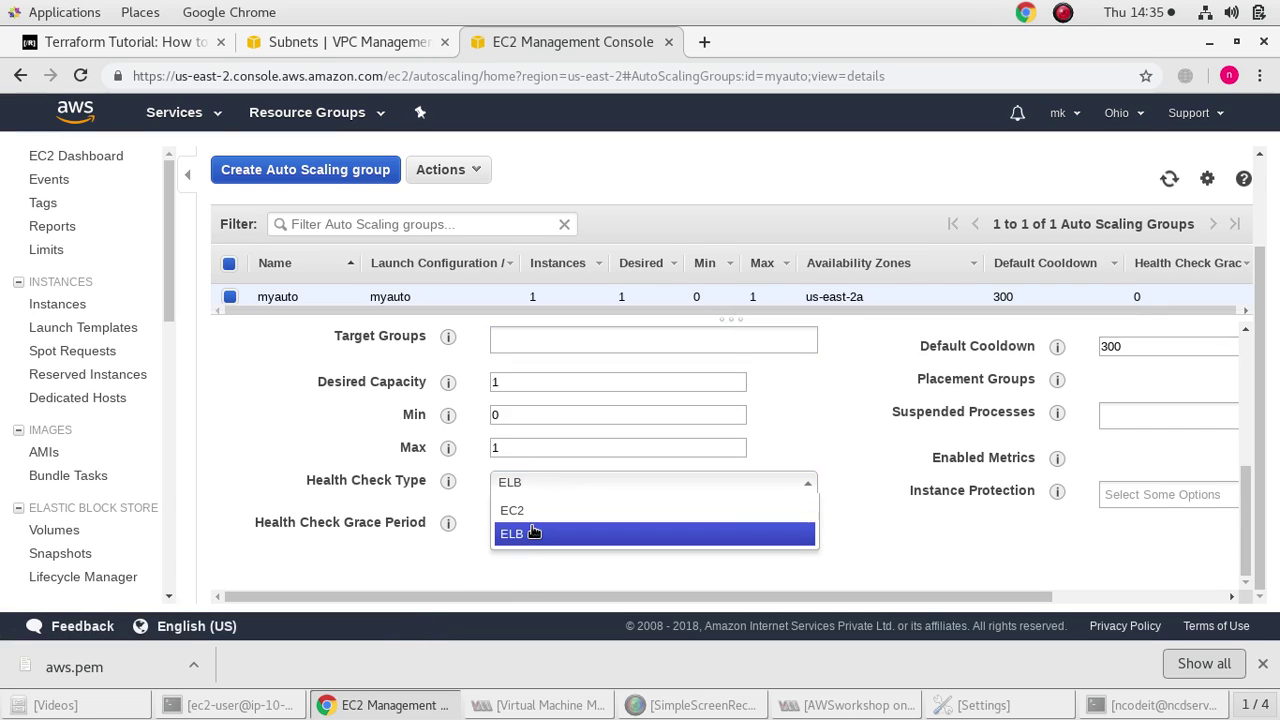
{"action": "left_click", "coordinate": [533, 533]}
{"action": "left_click", "coordinate": [533, 521]}
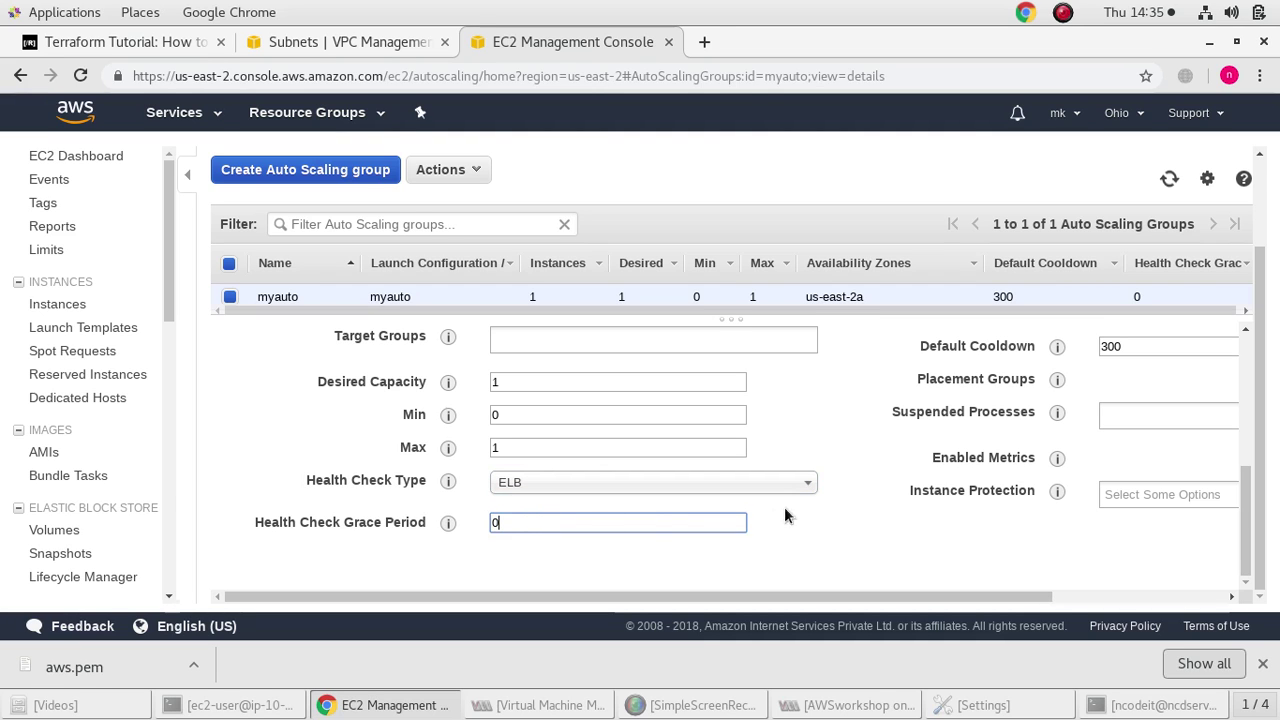
Save the myauto group settings and return to its details view
{"action": "scroll", "coordinate": [932, 545], "scroll_direction": "up", "scroll_amount": 1}
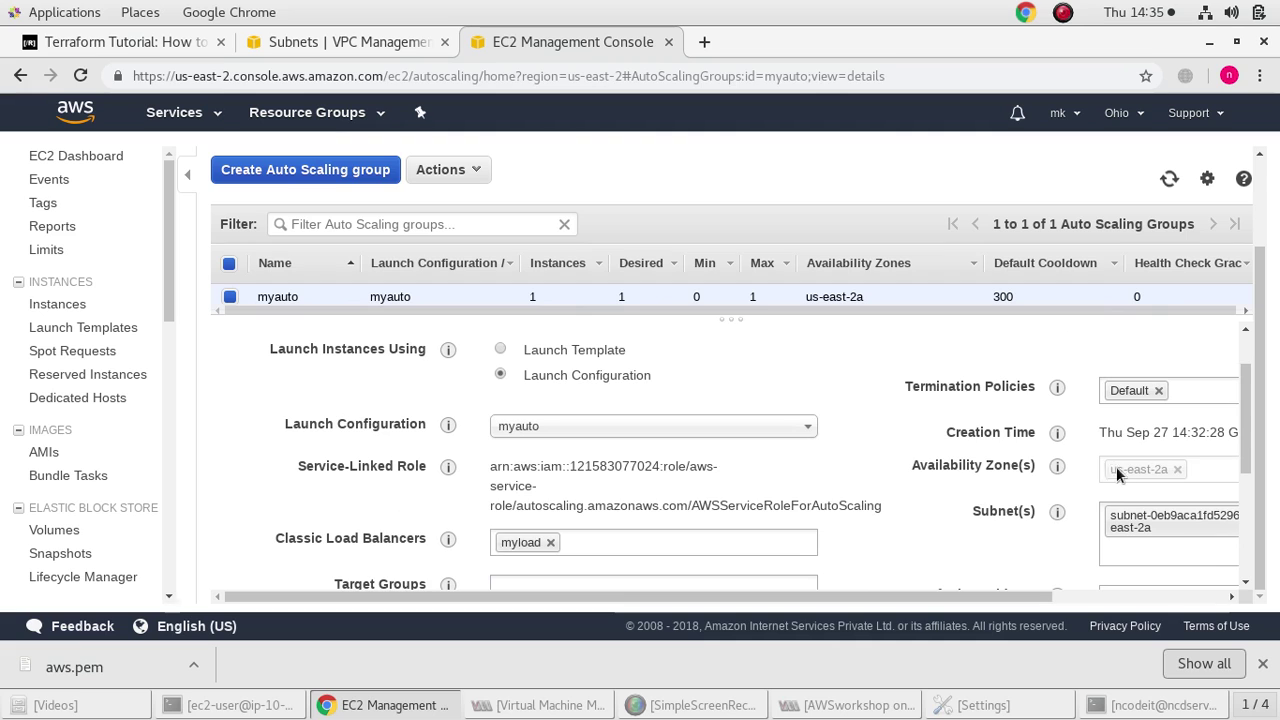
{"action": "scroll", "coordinate": [1000, 470], "scroll_direction": "up", "scroll_amount": 1}
{"action": "scroll", "coordinate": [969, 463], "scroll_direction": "up", "scroll_amount": 1}
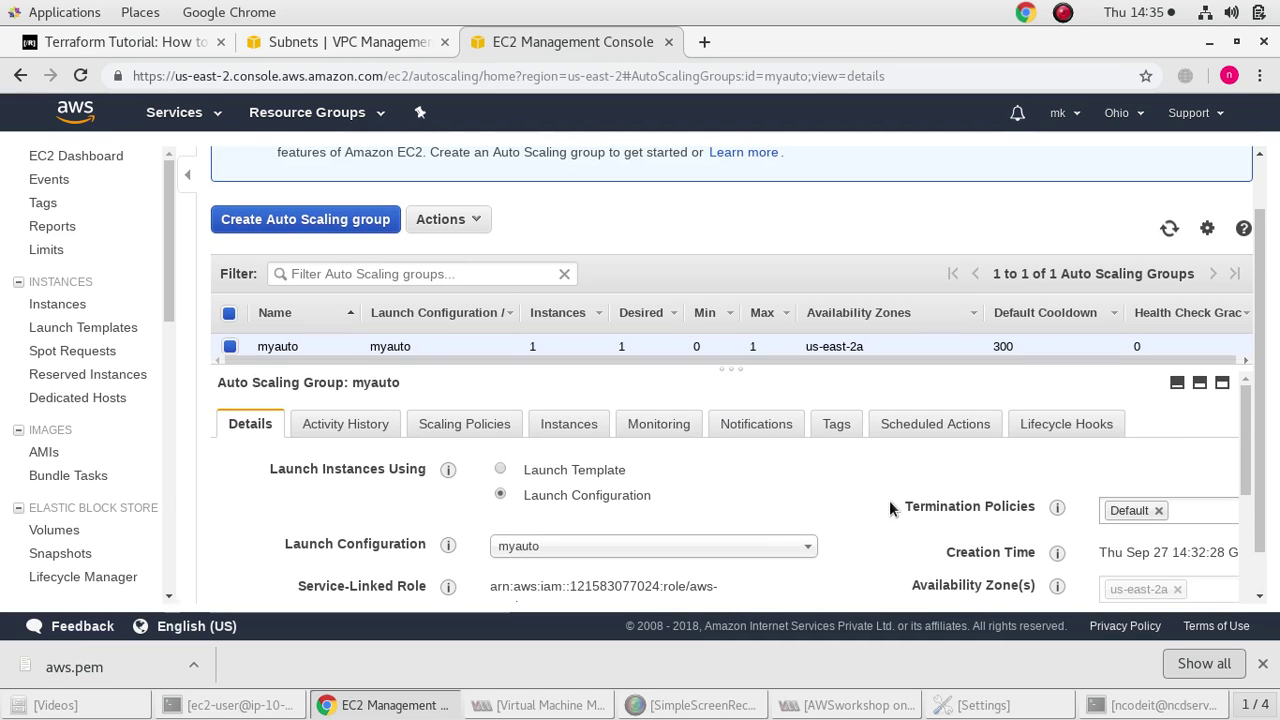
{"action": "scroll", "coordinate": [885, 508], "scroll_direction": "down", "scroll_amount": 3}
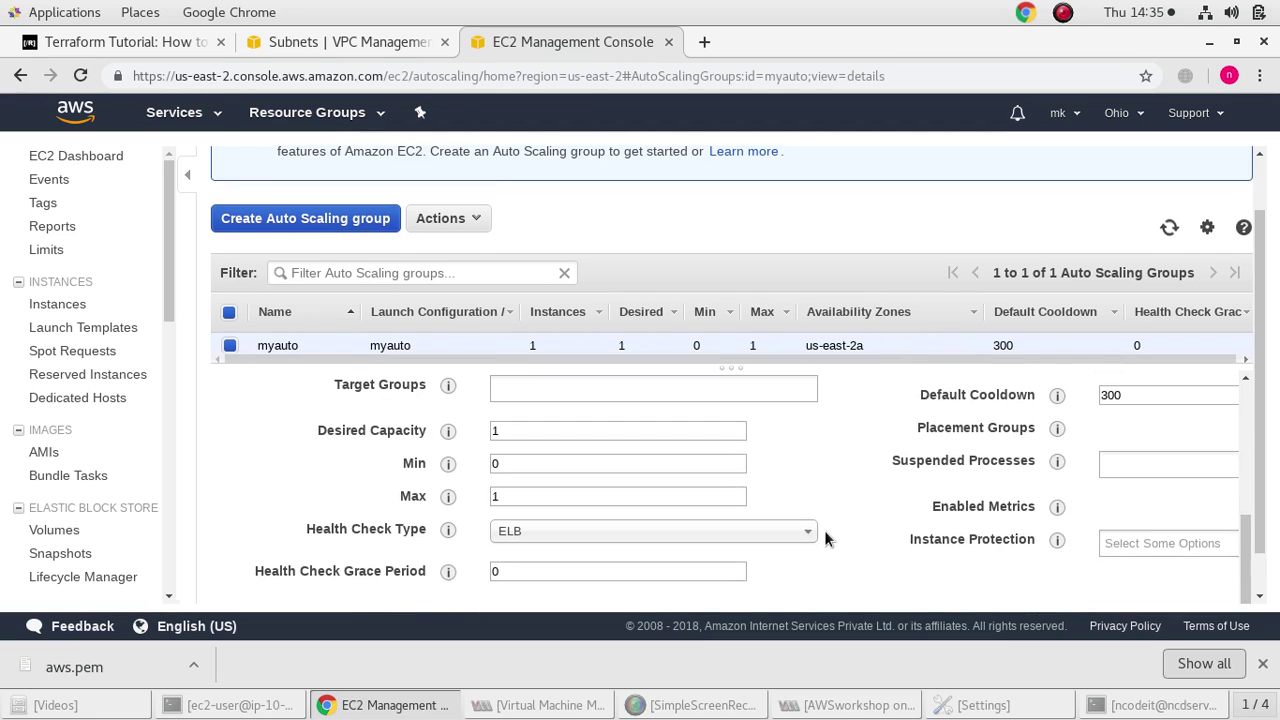
{"action": "scroll", "coordinate": [810, 555], "scroll_direction": "down", "scroll_amount": 1}
{"action": "left_click_drag", "start_coordinate": [800, 597], "coordinate": [973, 597]}
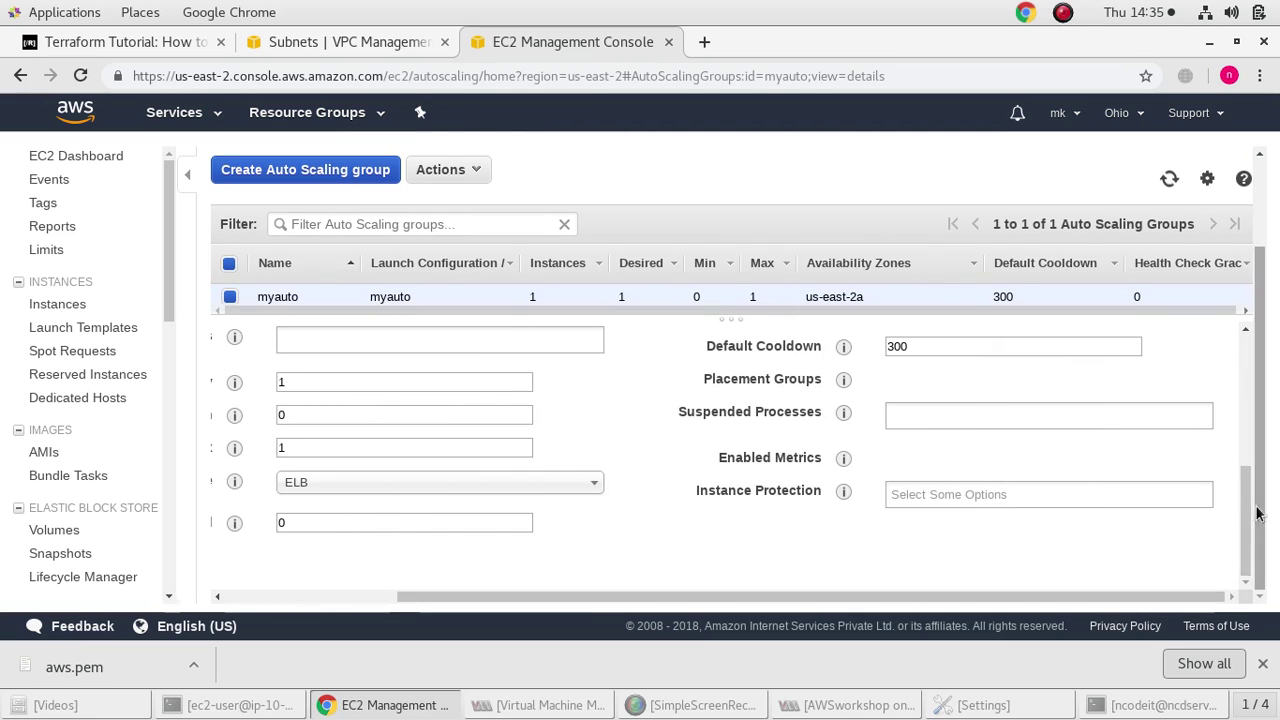
{"action": "scroll", "coordinate": [1144, 461], "scroll_direction": "up", "scroll_amount": 6}
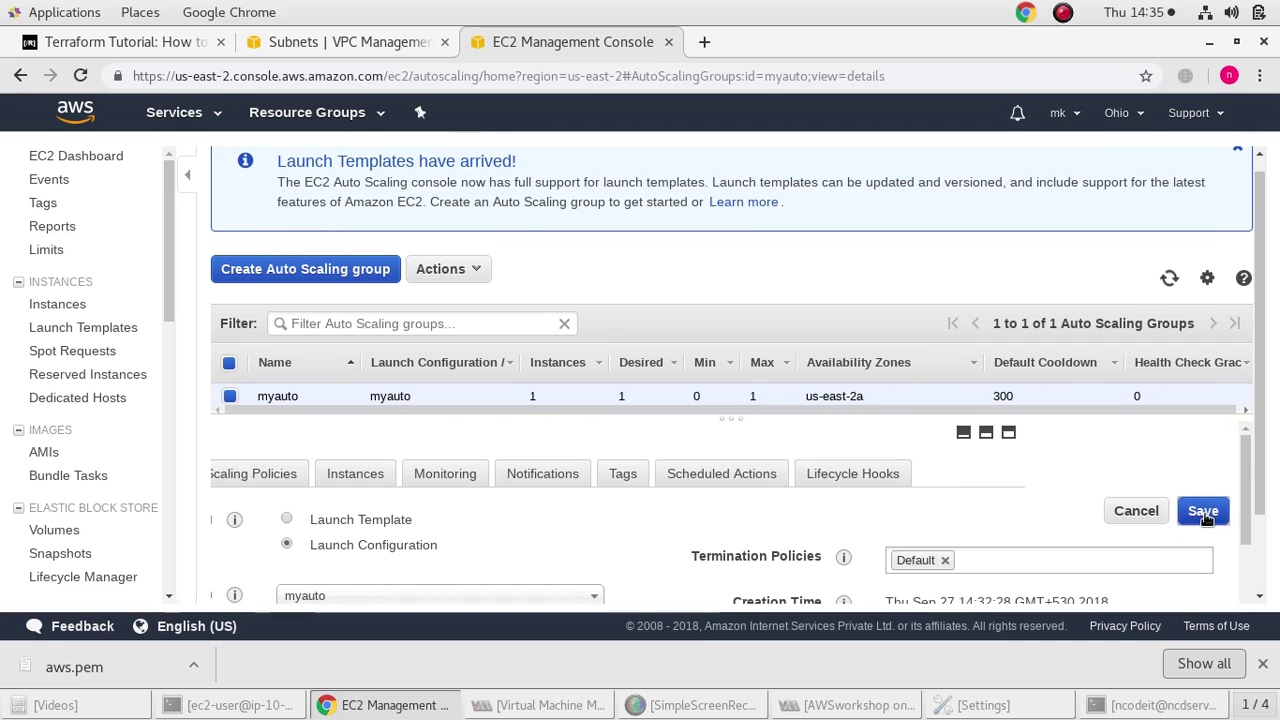
{"action": "left_click", "coordinate": [1204, 513]}
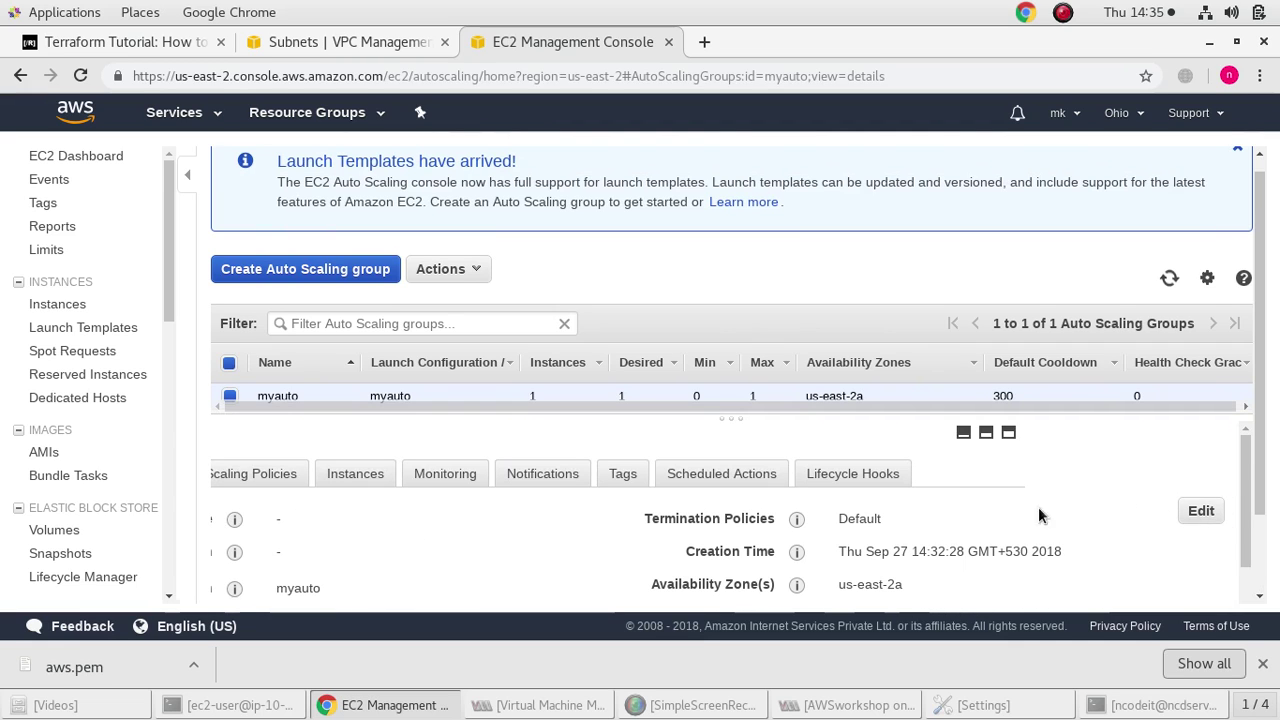
{"action": "double_click", "coordinate": [250, 476]}
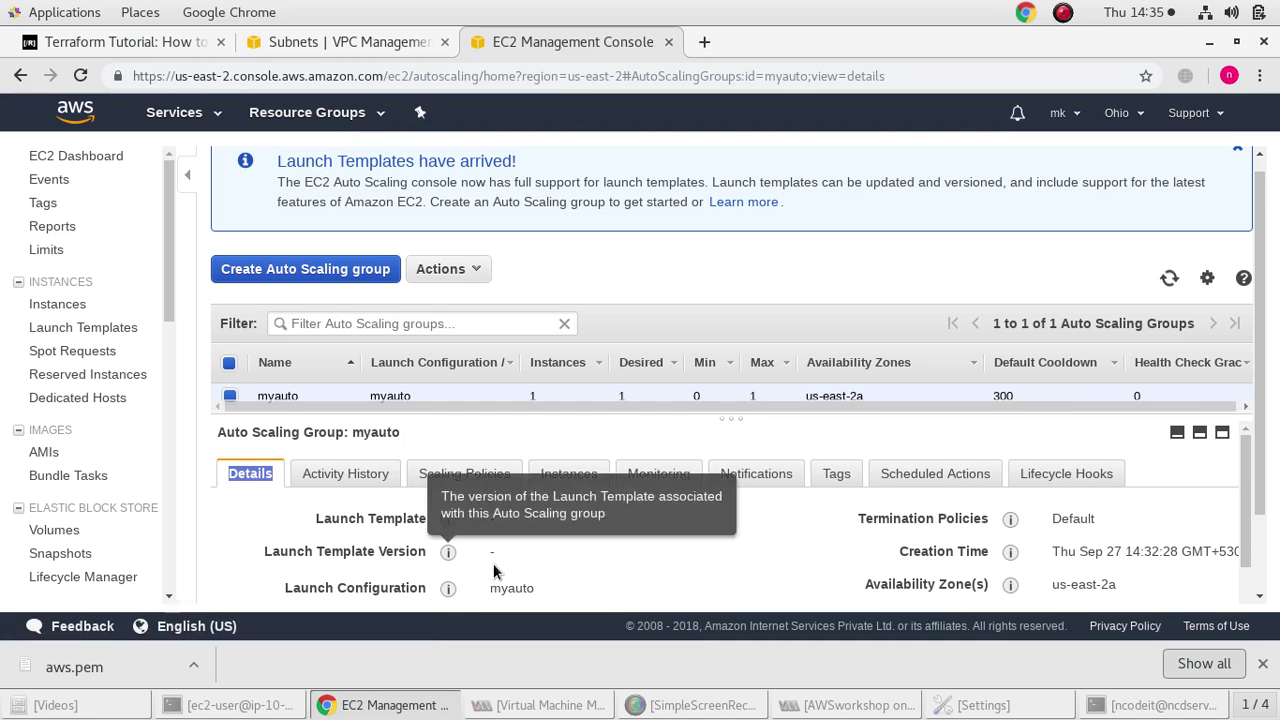
{"action": "scroll", "coordinate": [492, 545], "scroll_direction": "down", "scroll_amount": 2}
Start a new step scaling policy on myauto named scale up
{"action": "scroll", "coordinate": [491, 527], "scroll_direction": "up", "scroll_amount": 1}
{"action": "scroll", "coordinate": [494, 539], "scroll_direction": "up", "scroll_amount": 1}
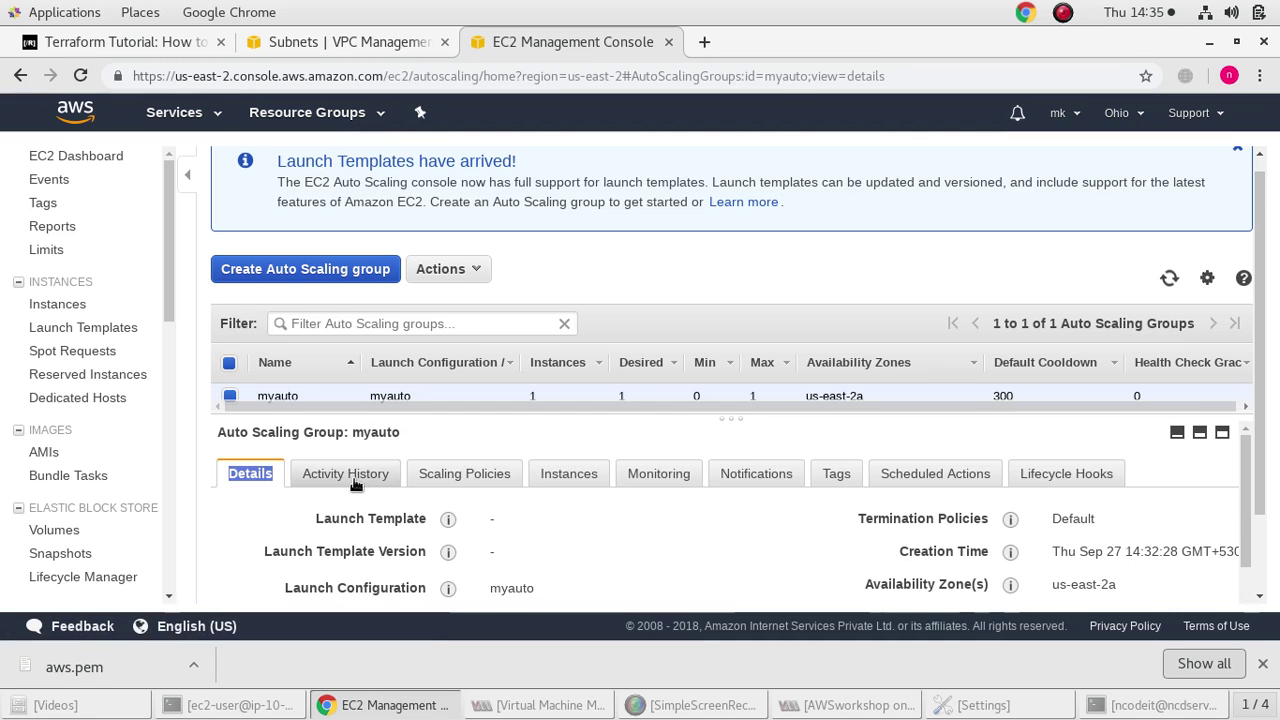
{"action": "left_click", "coordinate": [481, 484]}
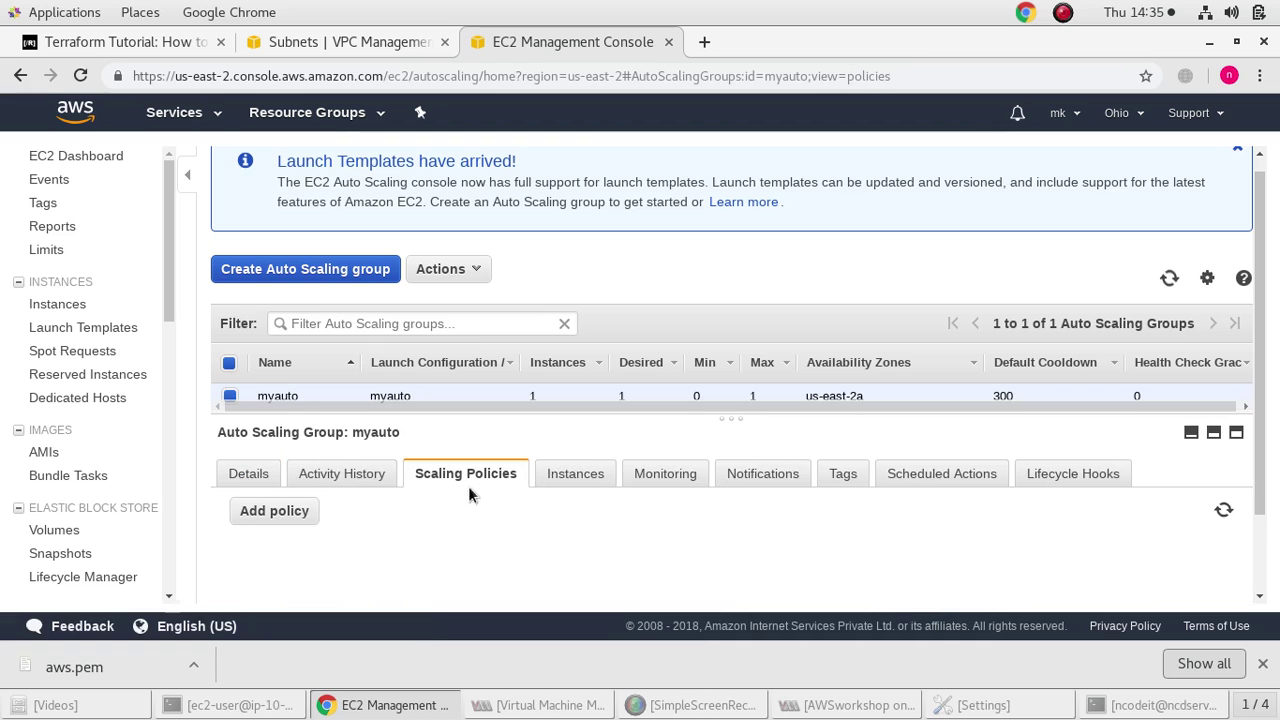
{"action": "left_click", "coordinate": [280, 509]}
{"action": "scroll", "coordinate": [484, 525], "scroll_direction": "down", "scroll_amount": 3}
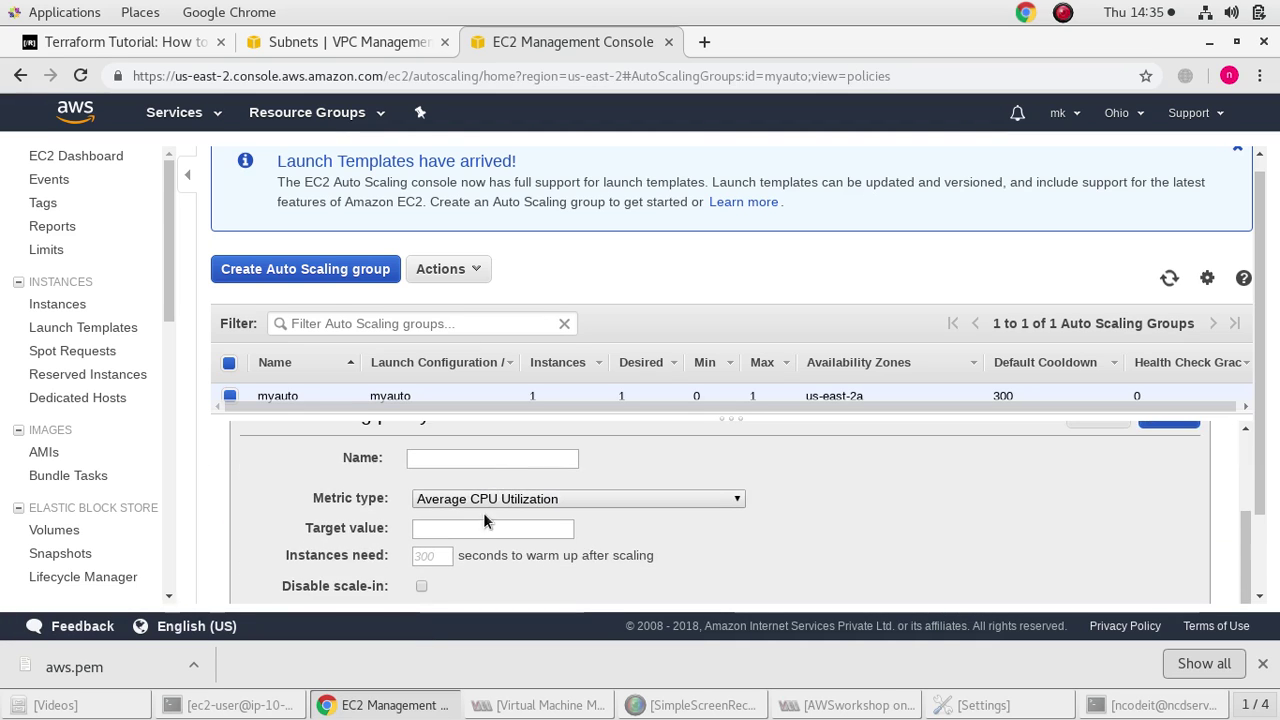
{"action": "left_click", "coordinate": [413, 586]}
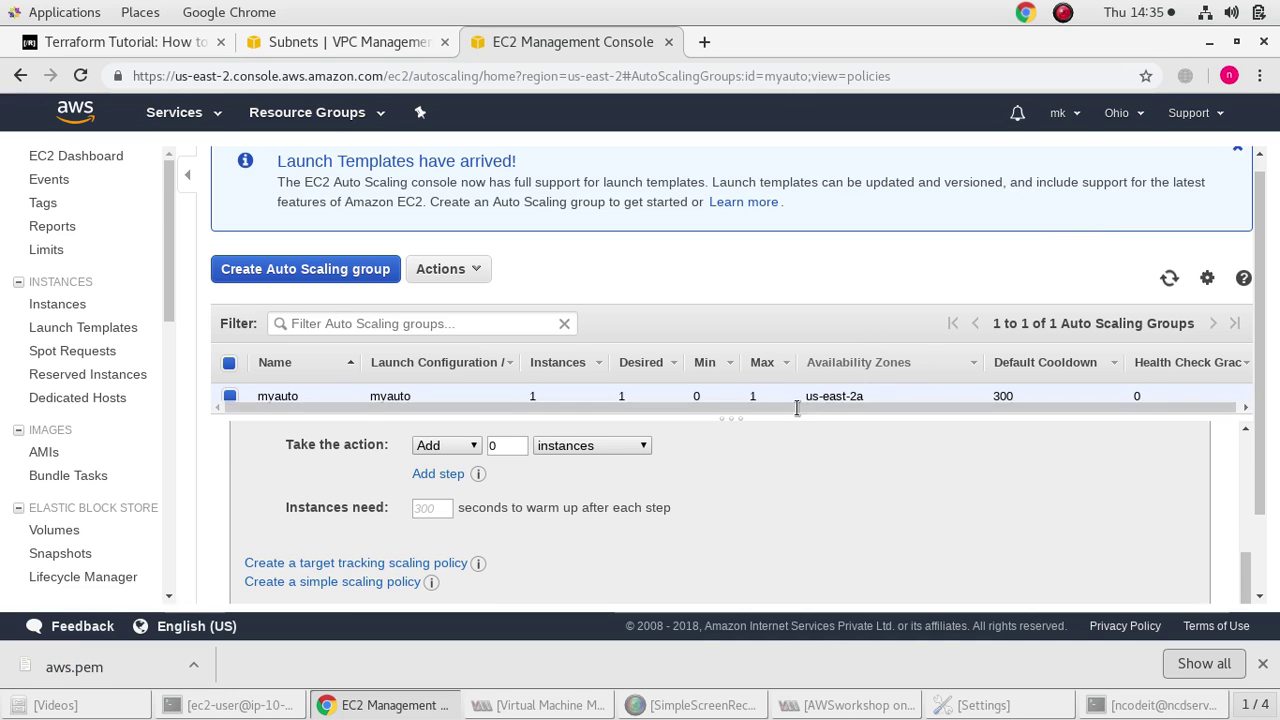
{"action": "scroll", "coordinate": [476, 454], "scroll_direction": "up", "scroll_amount": 1}
{"action": "scroll", "coordinate": [476, 454], "scroll_direction": "up", "scroll_amount": 3}
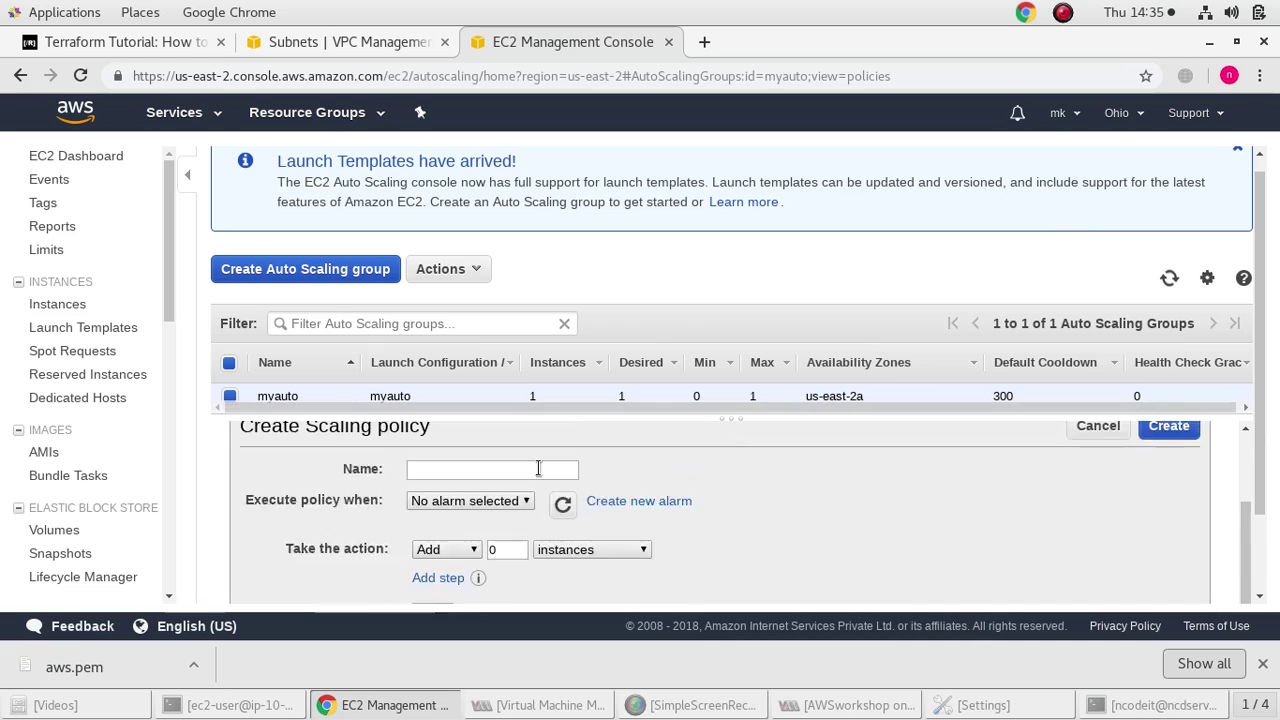
{"action": "left_click", "coordinate": [472, 516]}
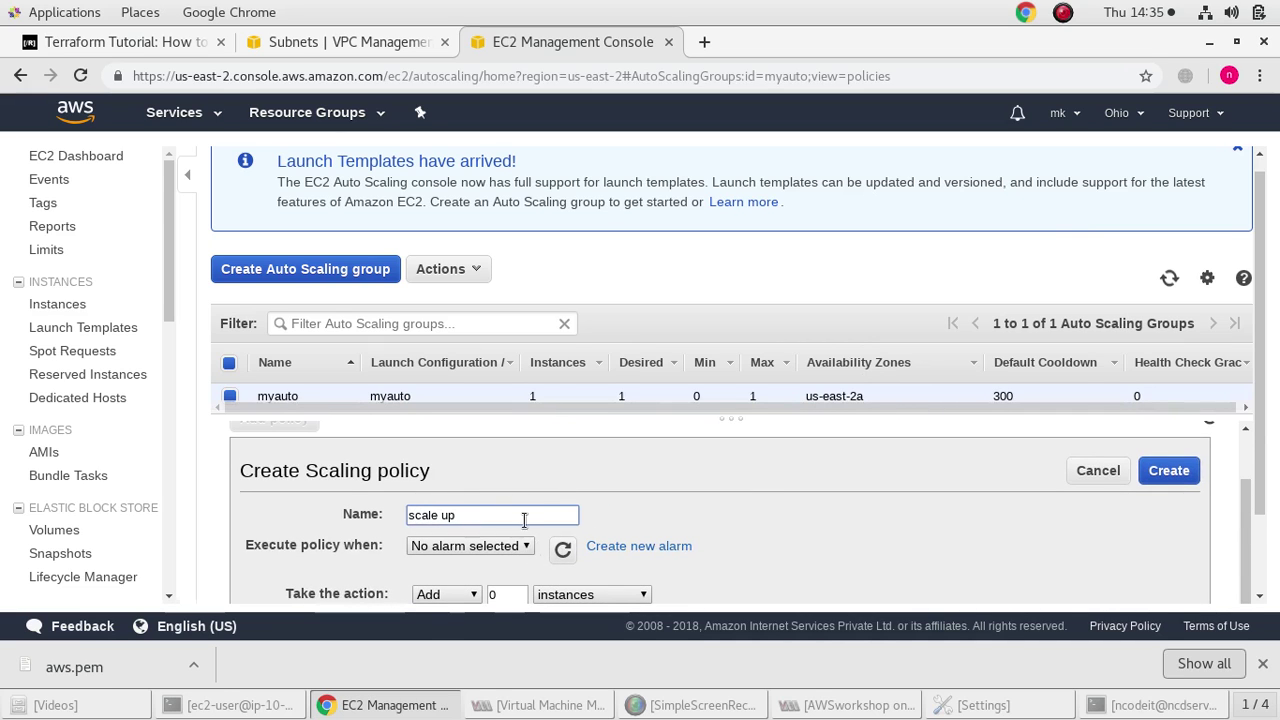
Create a CloudWatch alarm for CPU utilization >= 70% with notifications turned off
{"action": "left_click", "coordinate": [645, 548]}
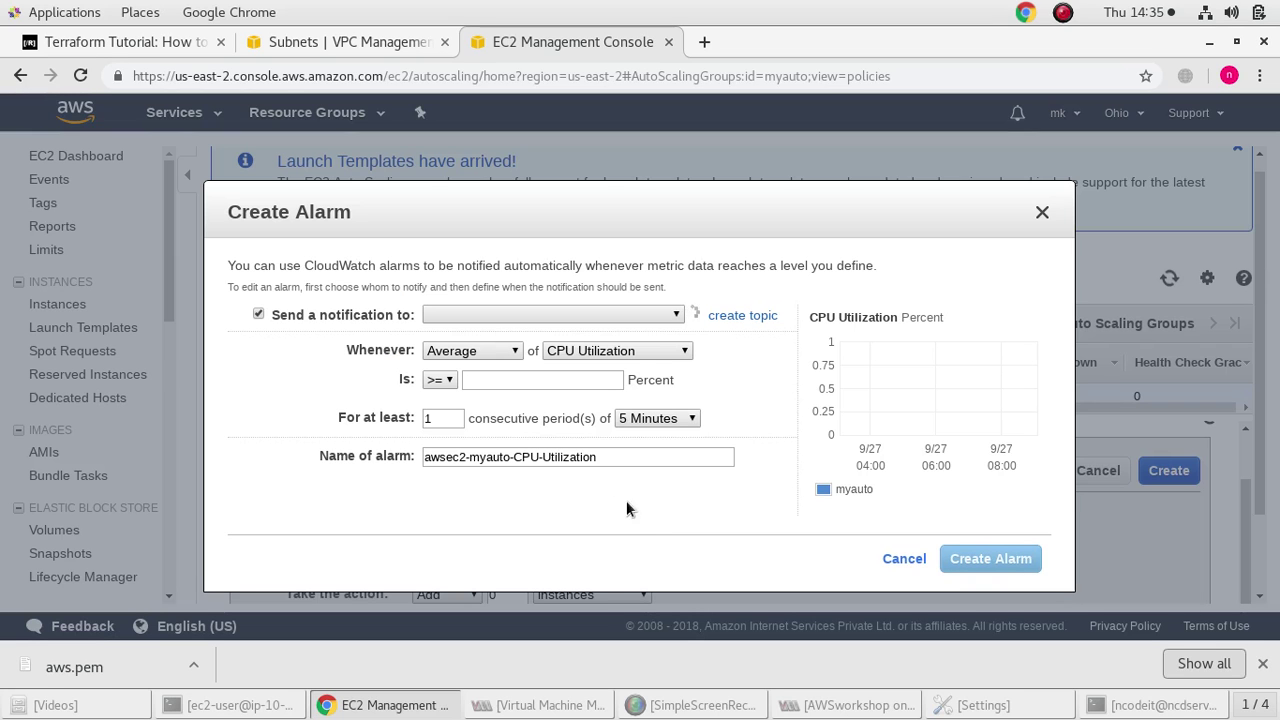
{"action": "left_click", "coordinate": [258, 314]}
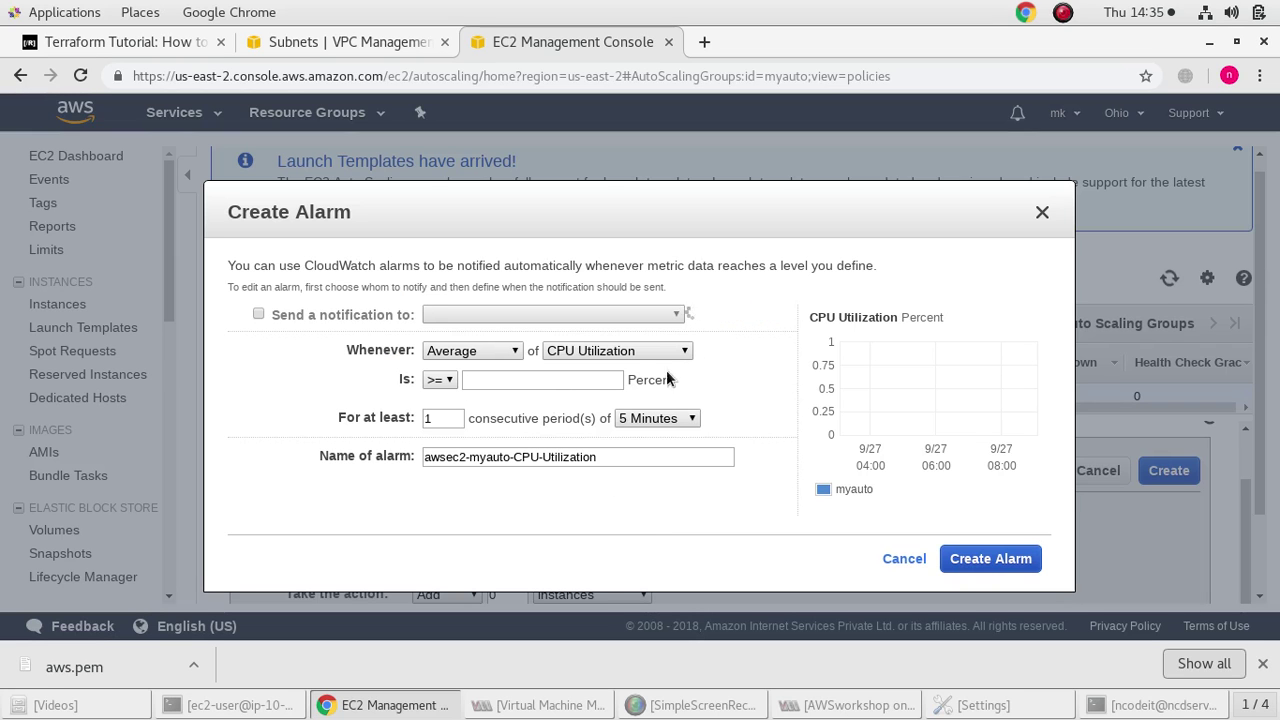
{"action": "left_click", "coordinate": [551, 380]}
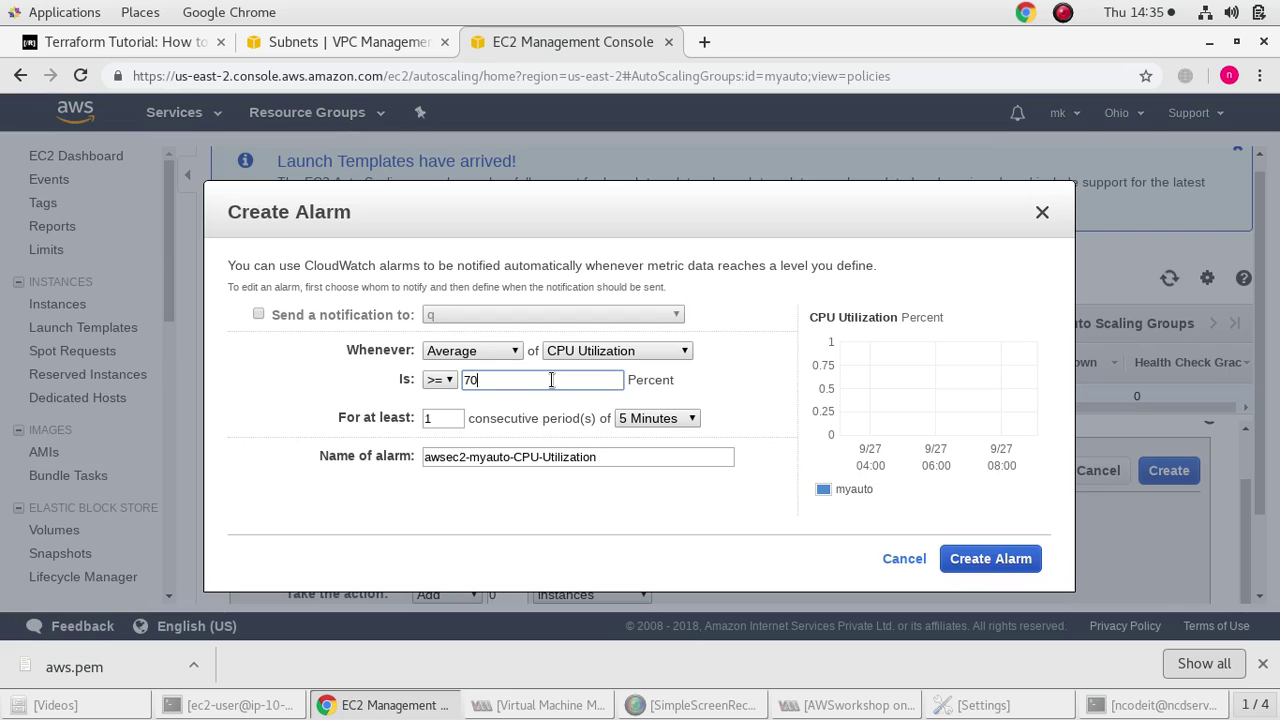
{"action": "left_click", "coordinate": [1005, 559]}
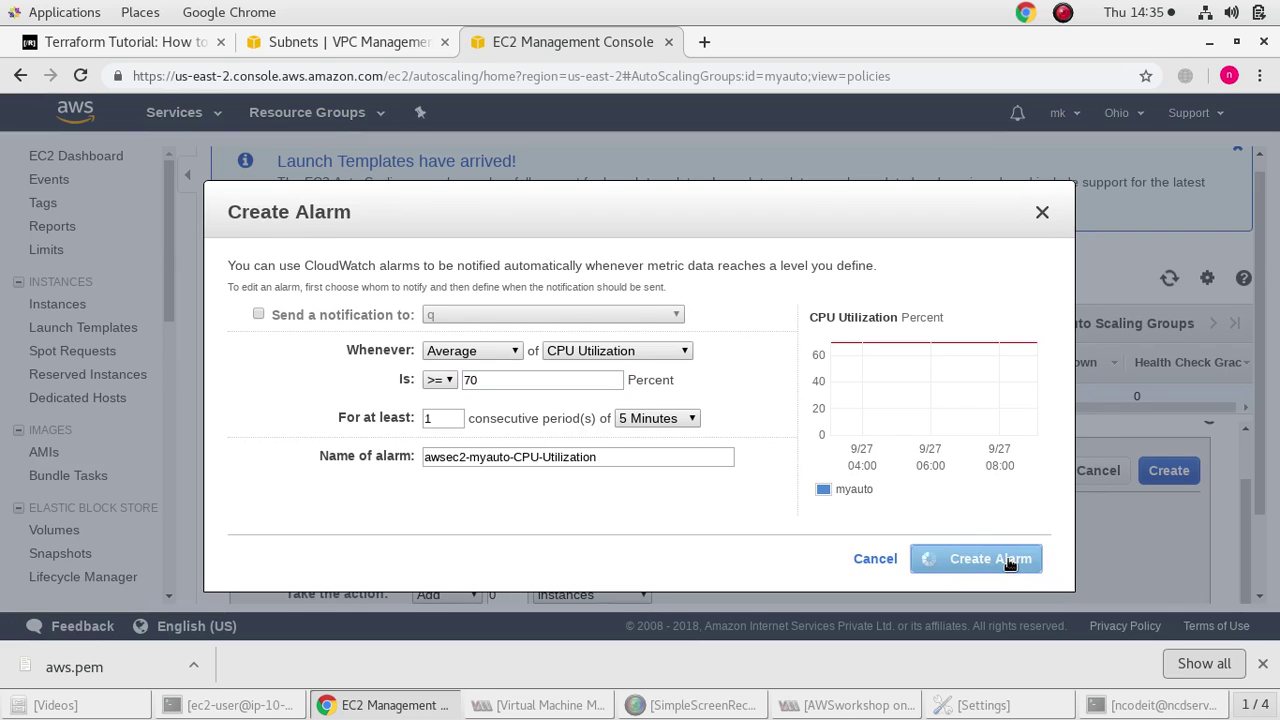
{"action": "left_click", "coordinate": [812, 403]}
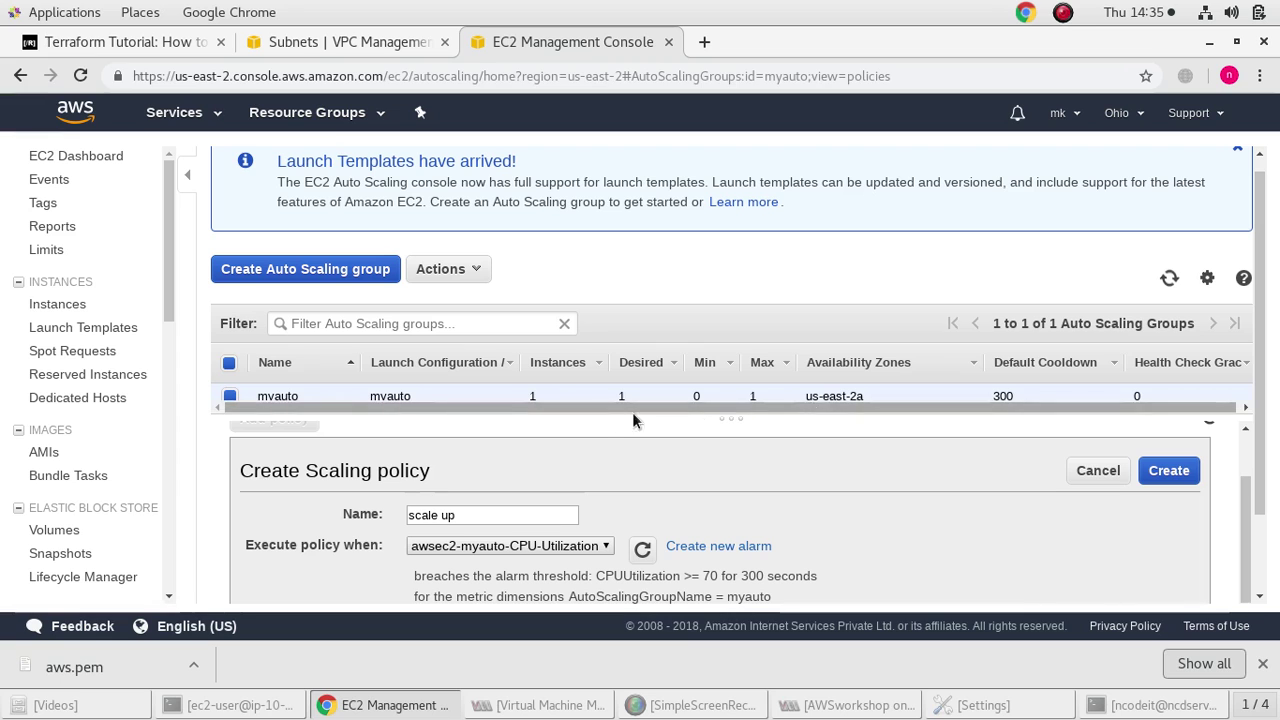
{"action": "scroll", "coordinate": [540, 545], "scroll_direction": "down", "scroll_amount": 2}
{"action": "scroll", "coordinate": [520, 535], "scroll_direction": "down", "scroll_amount": 1}
{"action": "scroll", "coordinate": [689, 512], "scroll_direction": "up", "scroll_amount": 3}
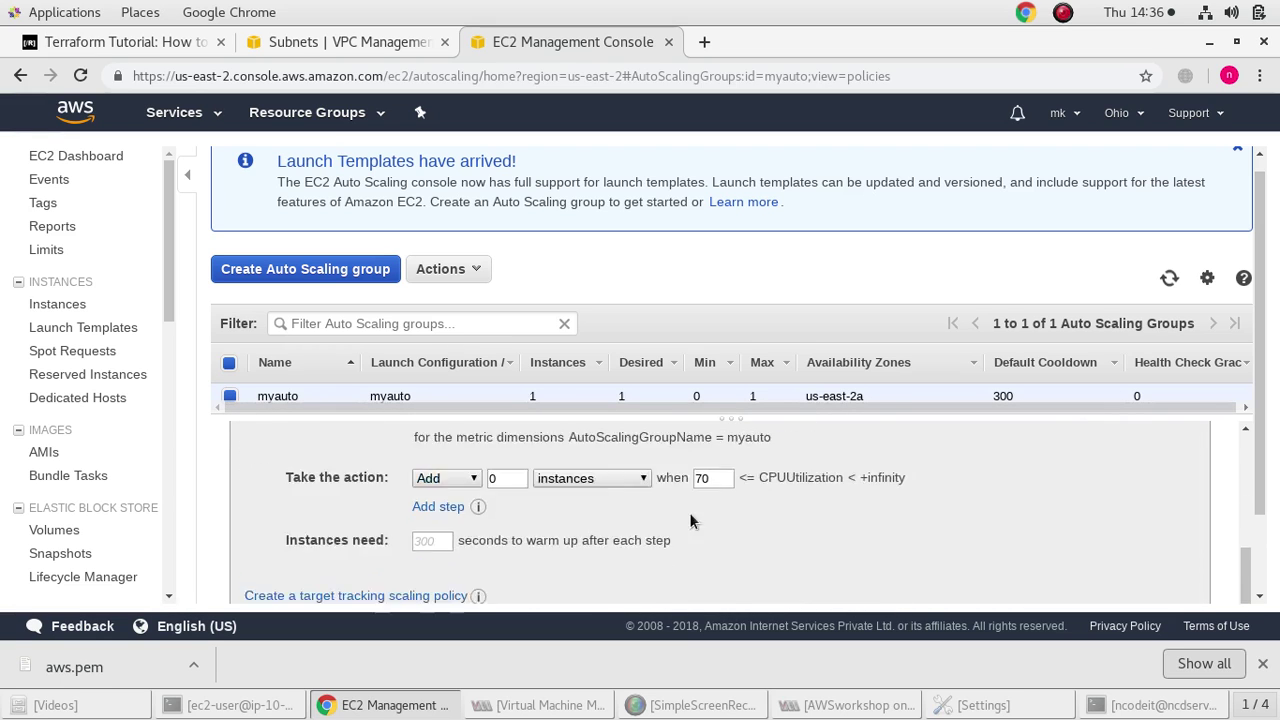
{"action": "scroll", "coordinate": [631, 503], "scroll_direction": "down", "scroll_amount": 3}
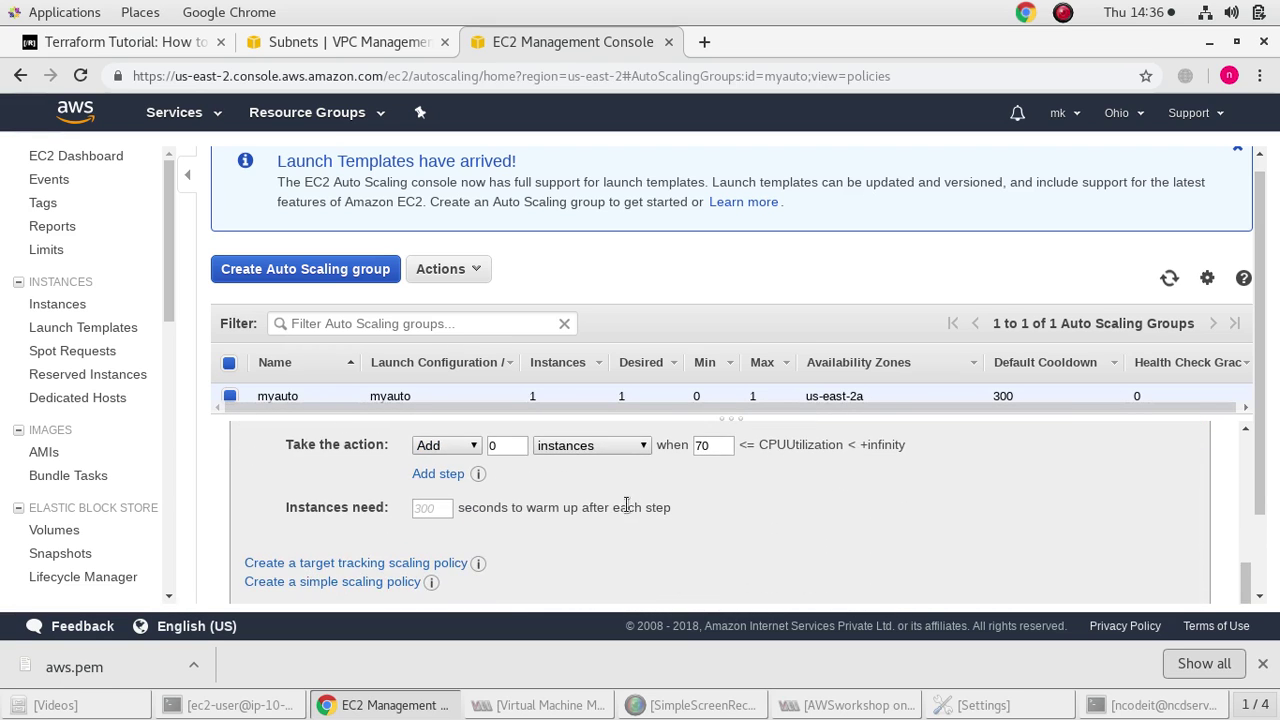
{"action": "scroll", "coordinate": [552, 518], "scroll_direction": "up", "scroll_amount": 1}
Make the policy add 1 instance with a 400-second warm-up and create it
{"action": "left_click", "coordinate": [509, 538]}
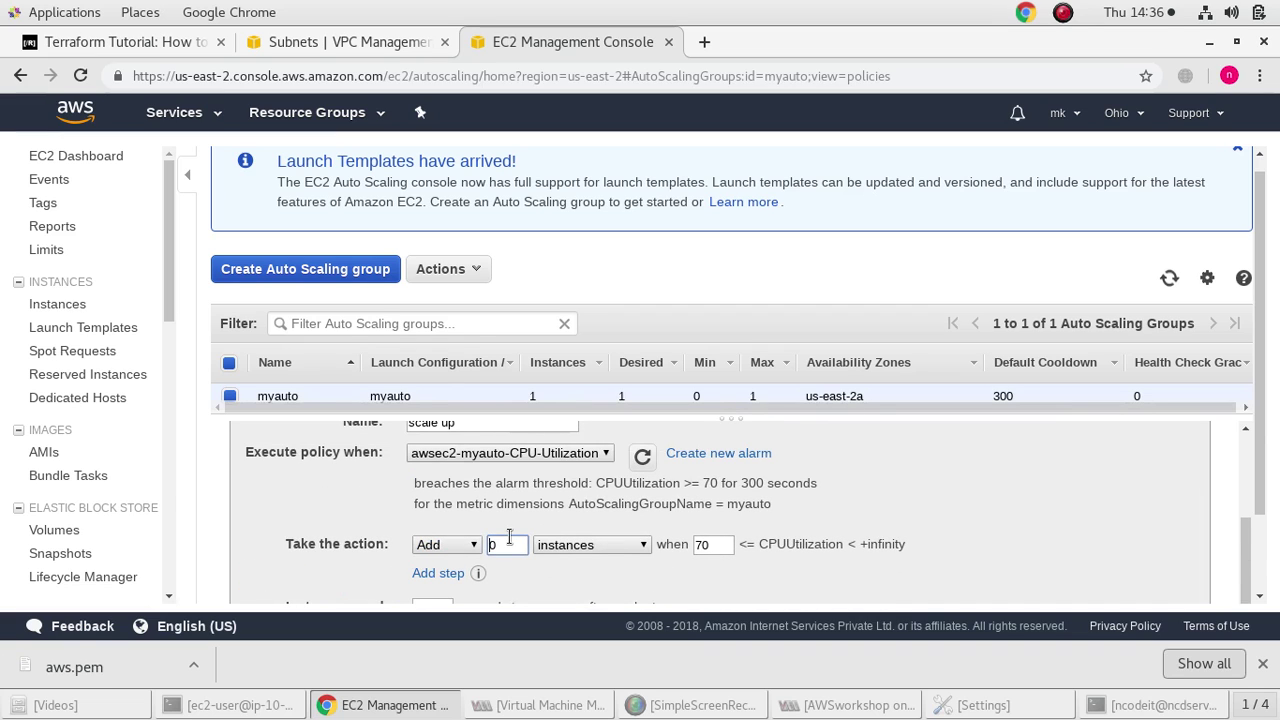
{"action": "double_click", "coordinate": [507, 540]}
{"action": "type", "text": "1"}
{"action": "left_click", "coordinate": [604, 544]}
{"action": "left_click", "coordinate": [604, 544]}
{"action": "scroll", "coordinate": [604, 545], "scroll_direction": "down", "scroll_amount": 1}
{"action": "left_click", "coordinate": [426, 557]}
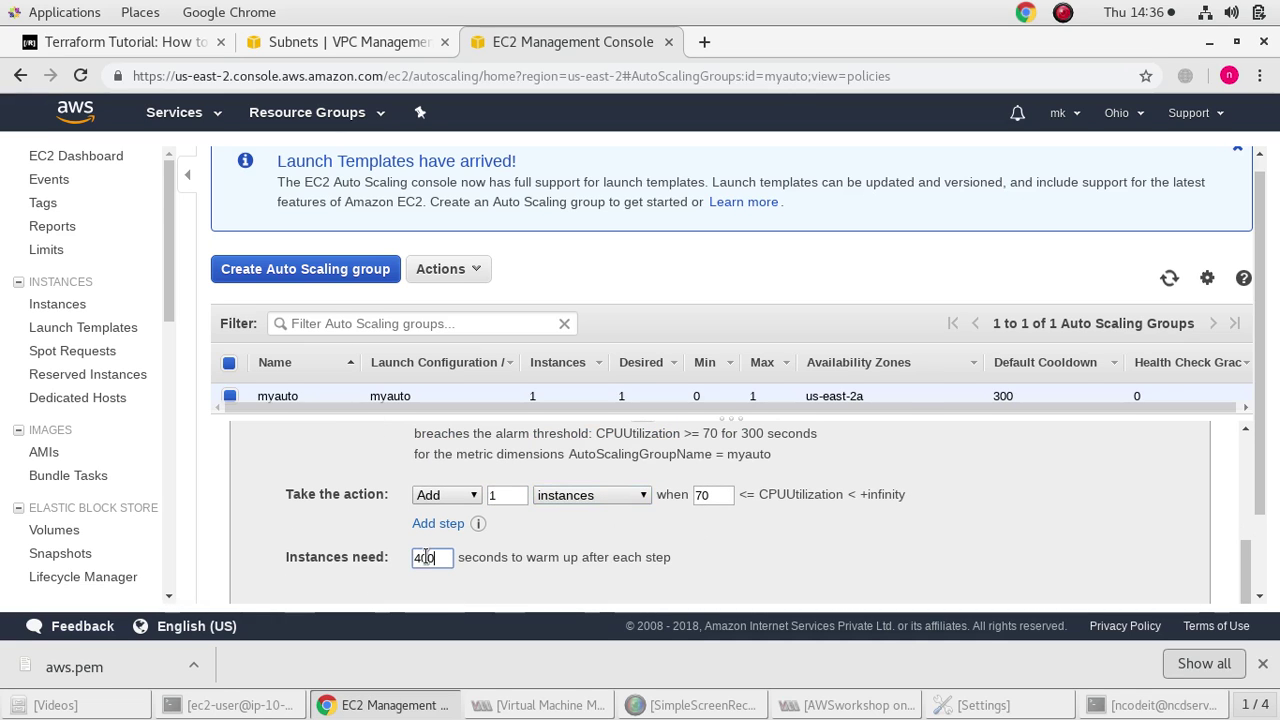
{"action": "scroll", "coordinate": [765, 561], "scroll_direction": "down", "scroll_amount": 1}
{"action": "scroll", "coordinate": [761, 564], "scroll_direction": "up", "scroll_amount": 4}
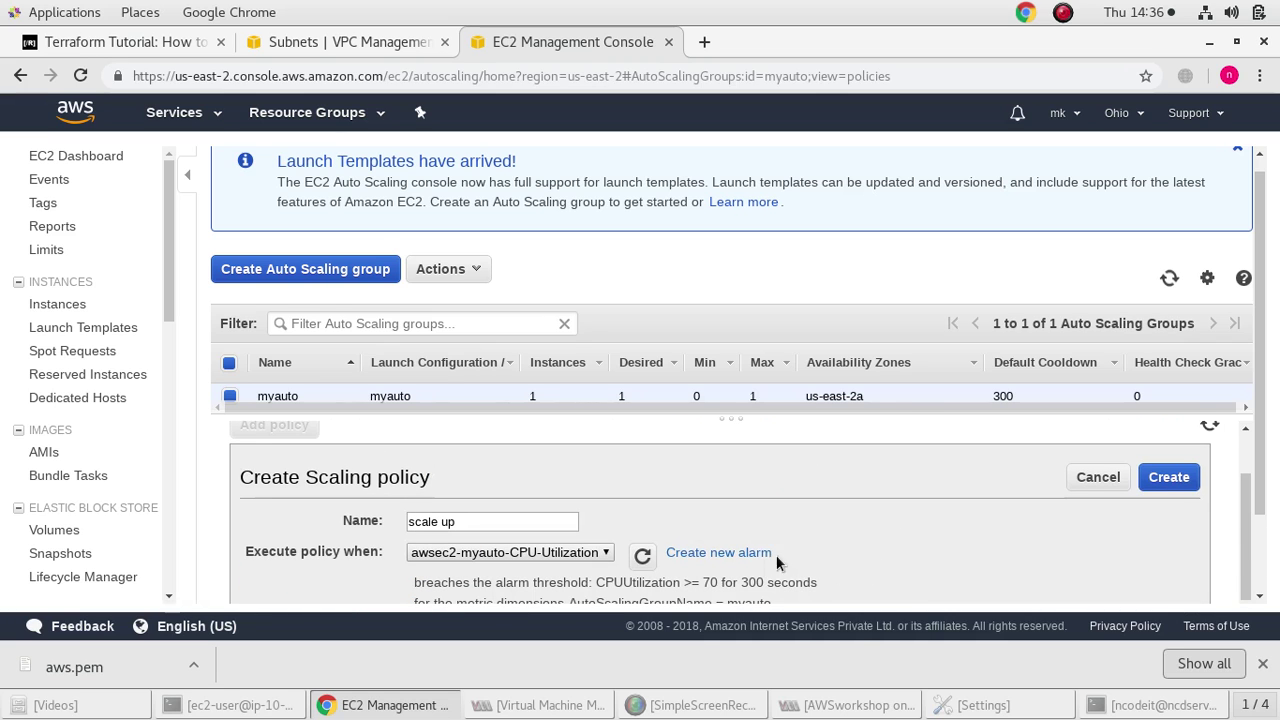
{"action": "left_click", "coordinate": [1157, 477]}
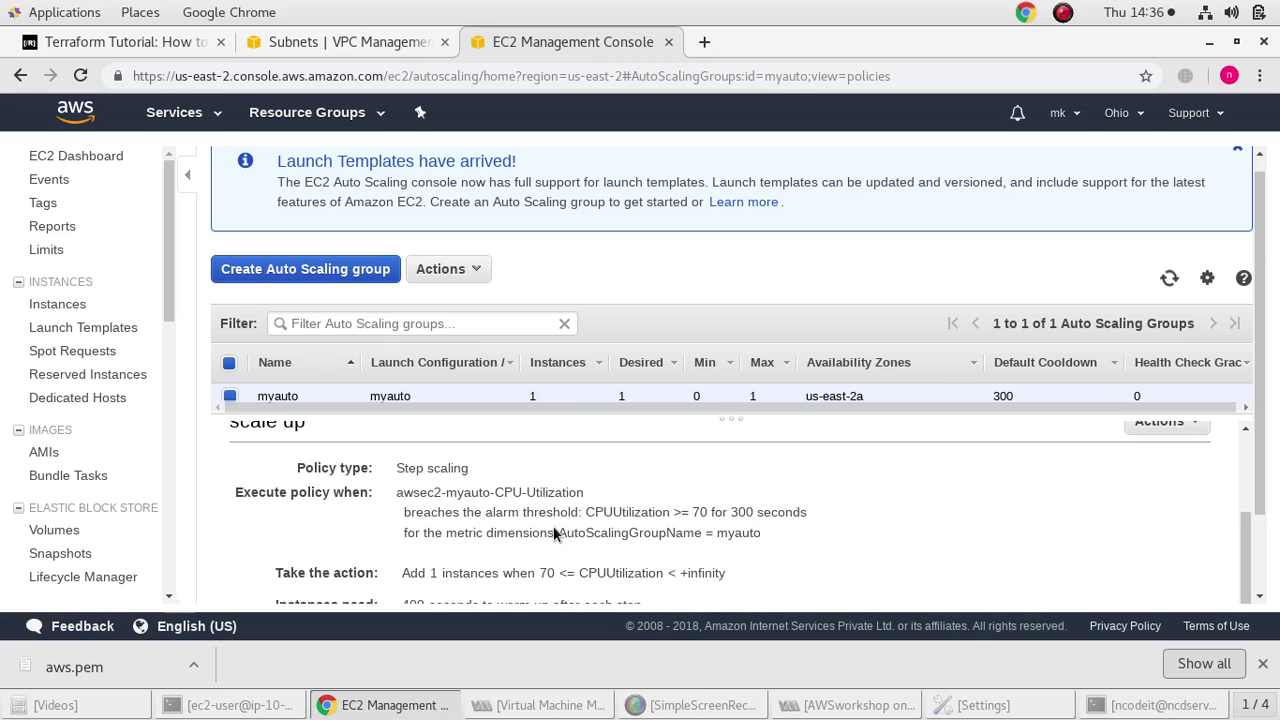
Start another scaling policy on myauto named scale down
{"action": "left_click", "coordinate": [287, 511]}
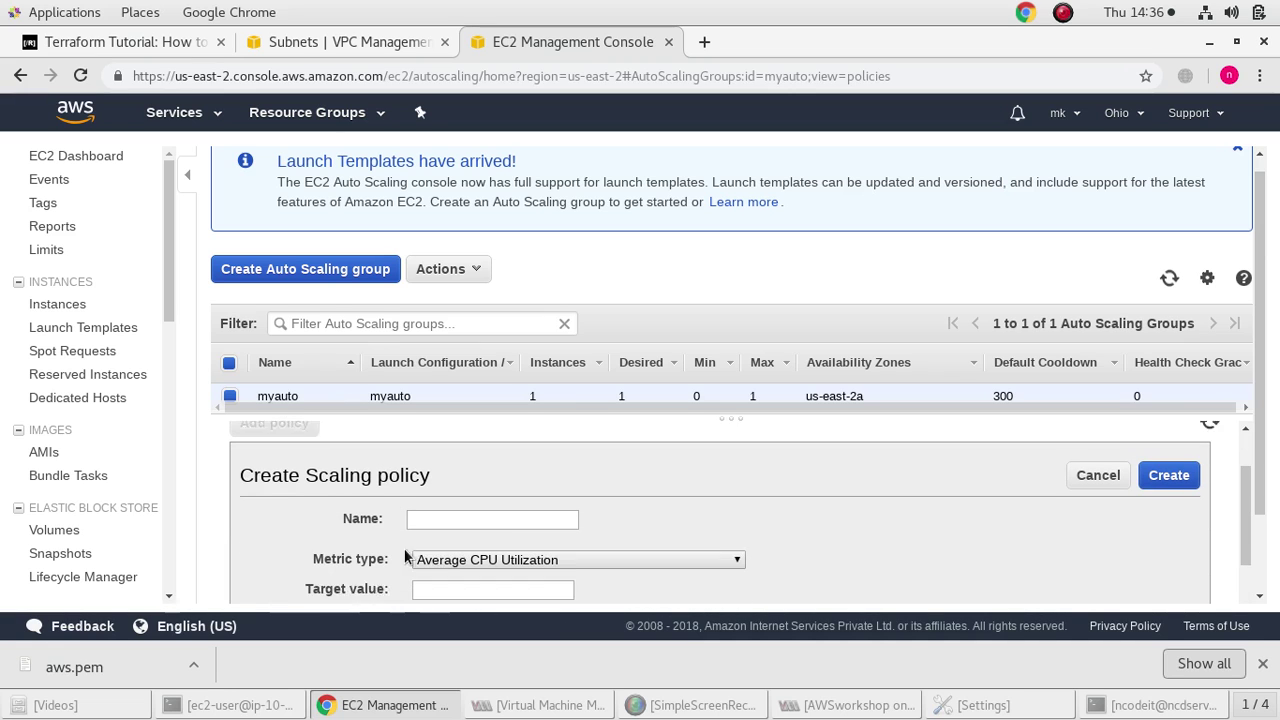
{"action": "left_click", "coordinate": [450, 510]}
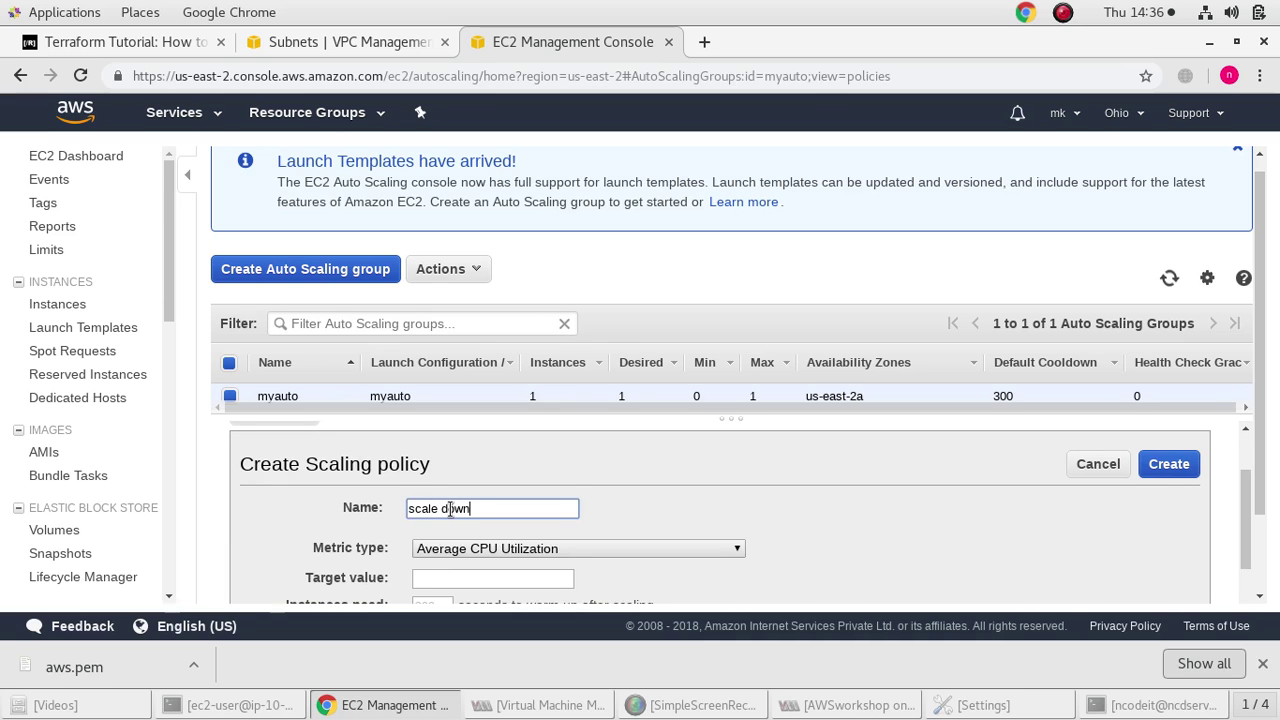
{"action": "scroll", "coordinate": [540, 535], "scroll_direction": "down", "scroll_amount": 2}
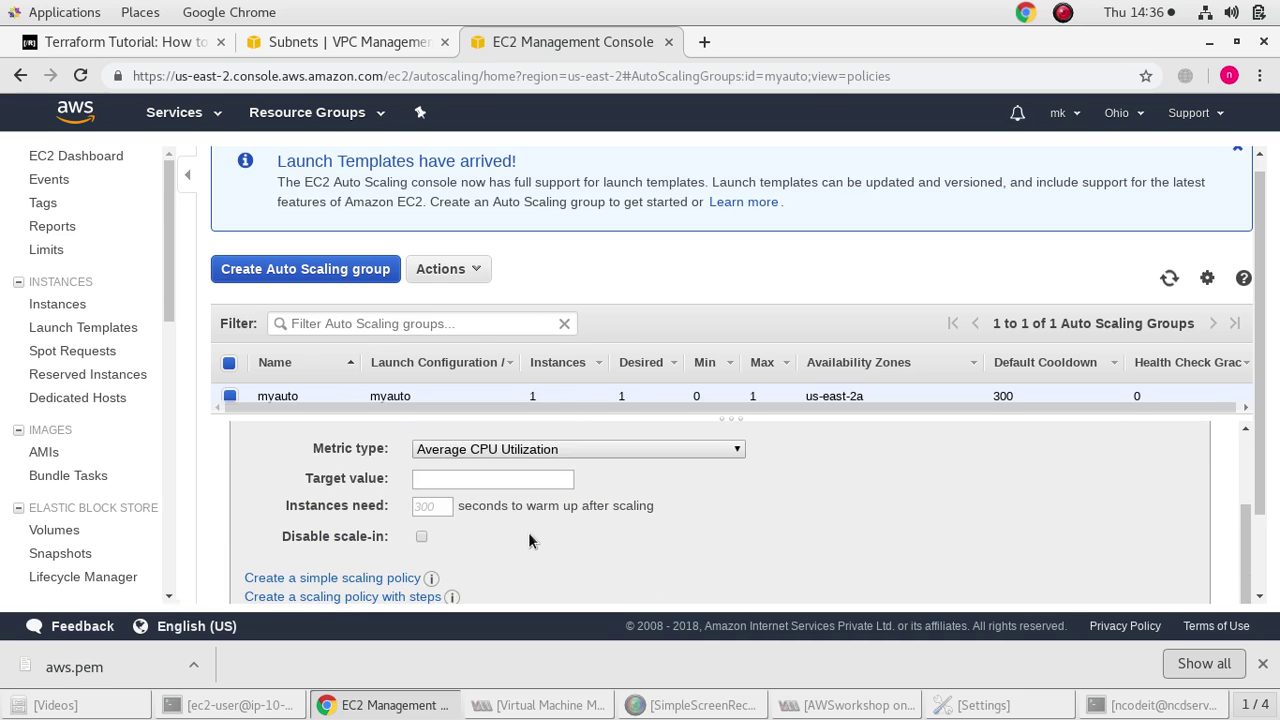
{"action": "scroll", "coordinate": [525, 512], "scroll_direction": "down", "scroll_amount": 3}
{"action": "scroll", "coordinate": [386, 501], "scroll_direction": "up", "scroll_amount": 1}
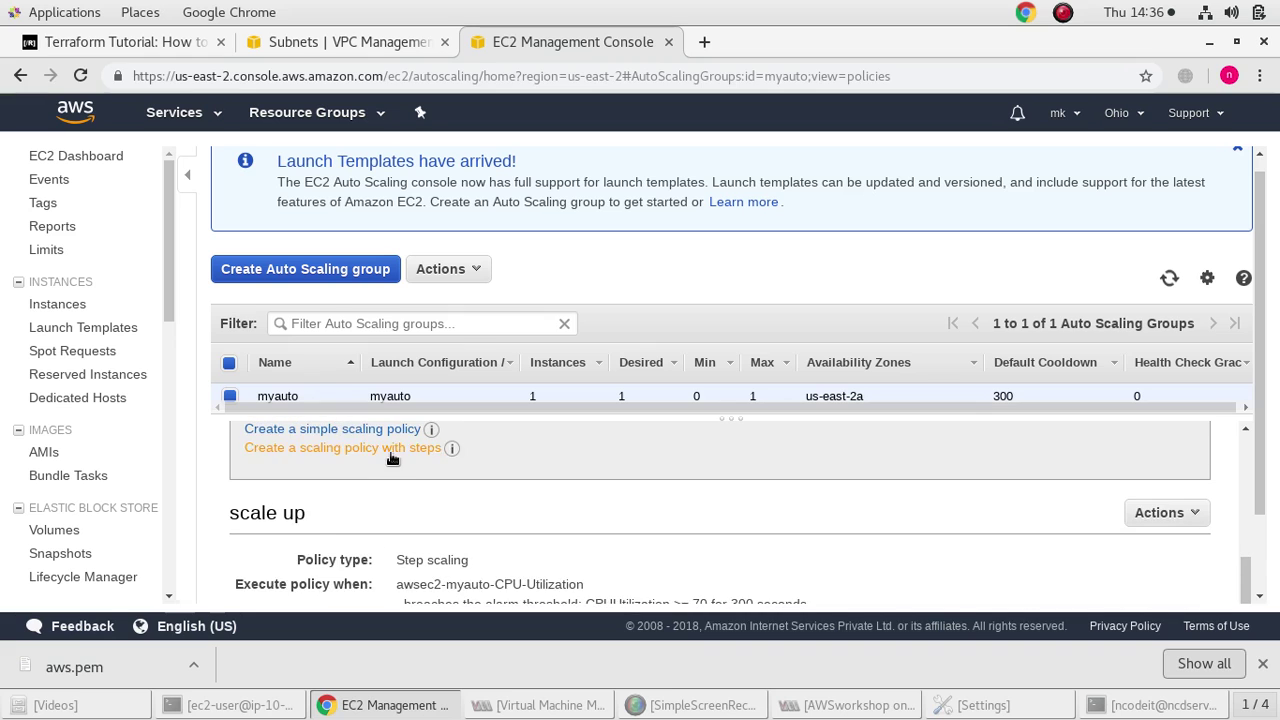
{"action": "scroll", "coordinate": [391, 451], "scroll_direction": "down", "scroll_amount": 1}
{"action": "scroll", "coordinate": [482, 514], "scroll_direction": "up", "scroll_amount": 5}
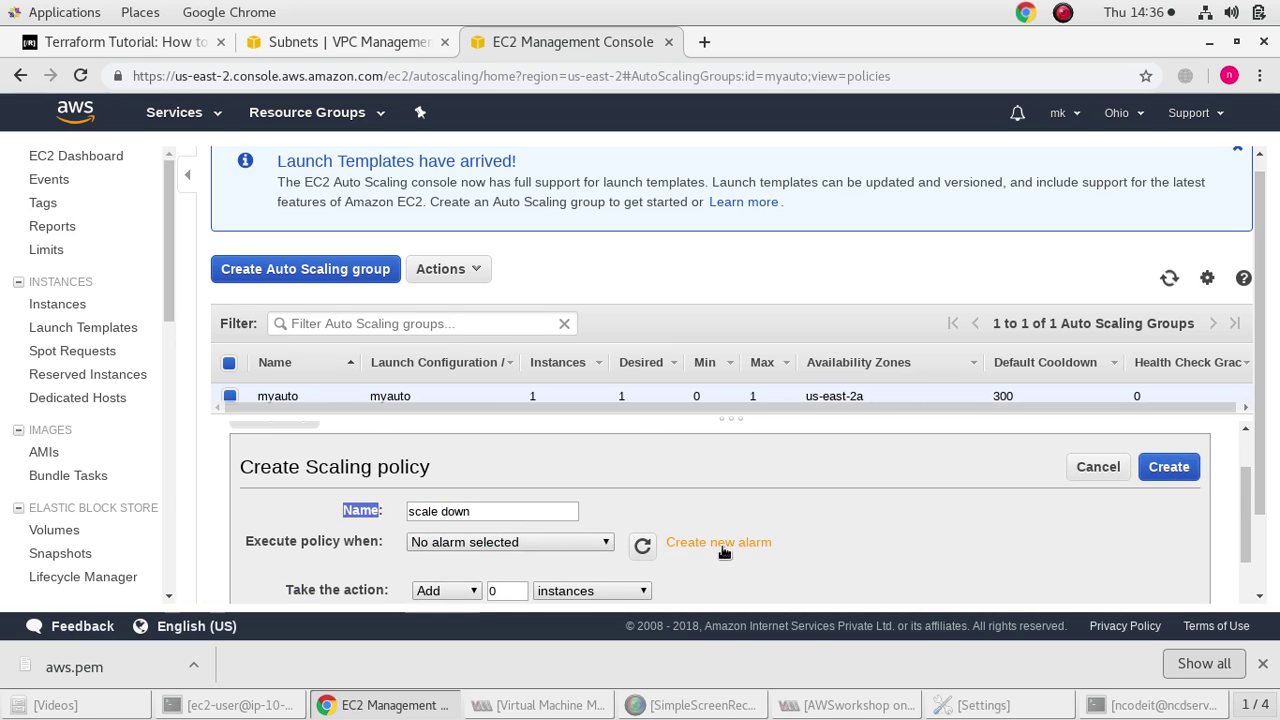
Create a new alarm for CPU utilization <= 5 percent with notifications turned off
{"action": "left_click", "coordinate": [723, 545]}
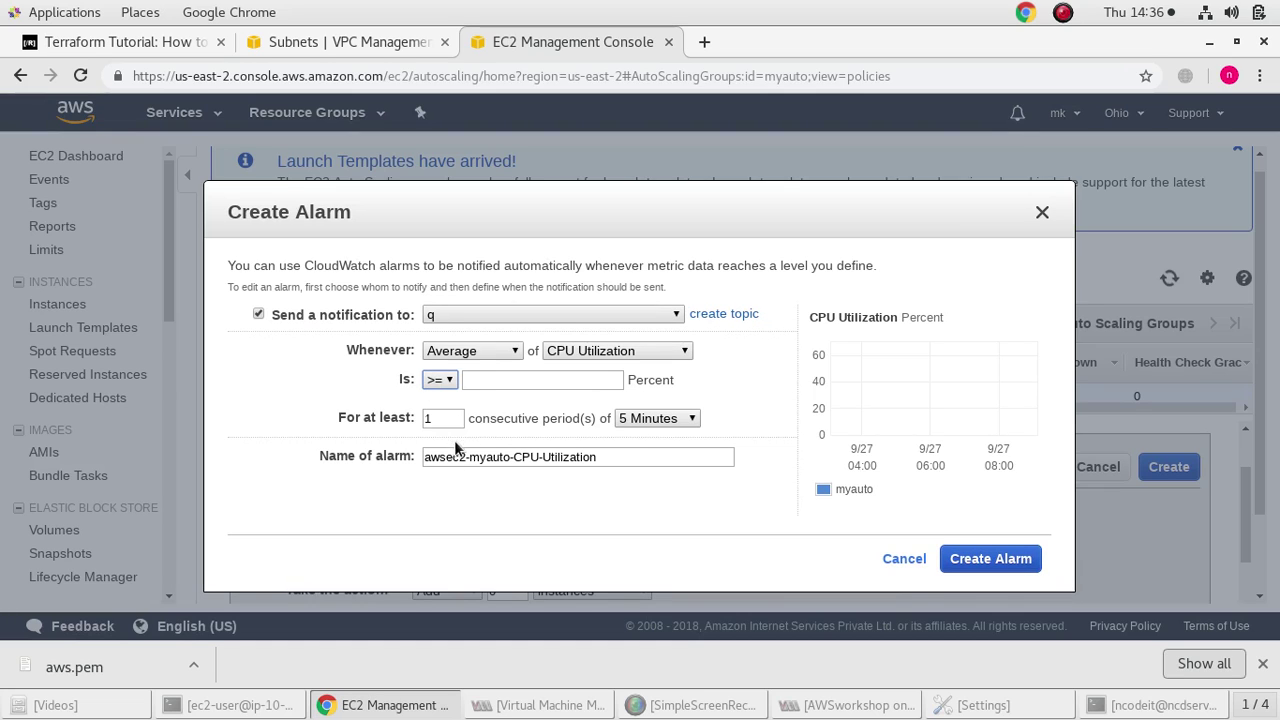
{"action": "left_click", "coordinate": [447, 379]}
{"action": "key", "text": "Down"}
{"action": "key", "text": "Down"}
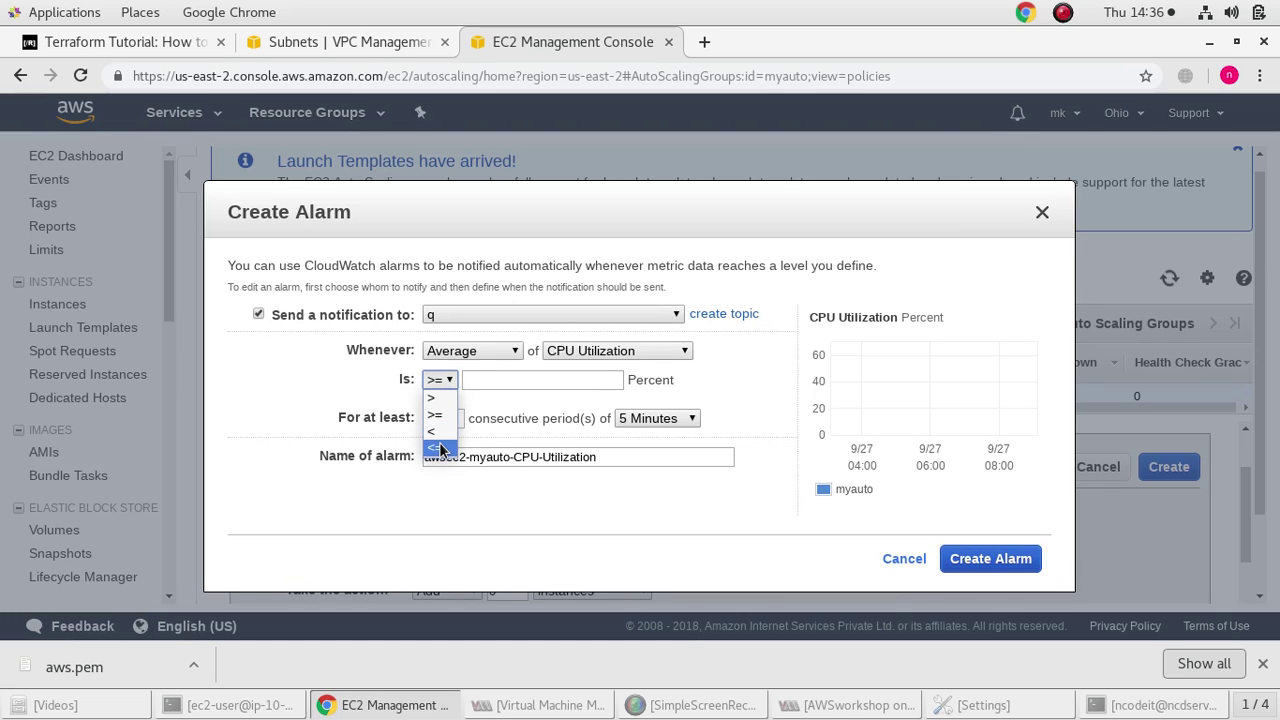
{"action": "key", "text": "Return"}
{"action": "left_click", "coordinate": [480, 379]}
{"action": "type", "text": "5"}
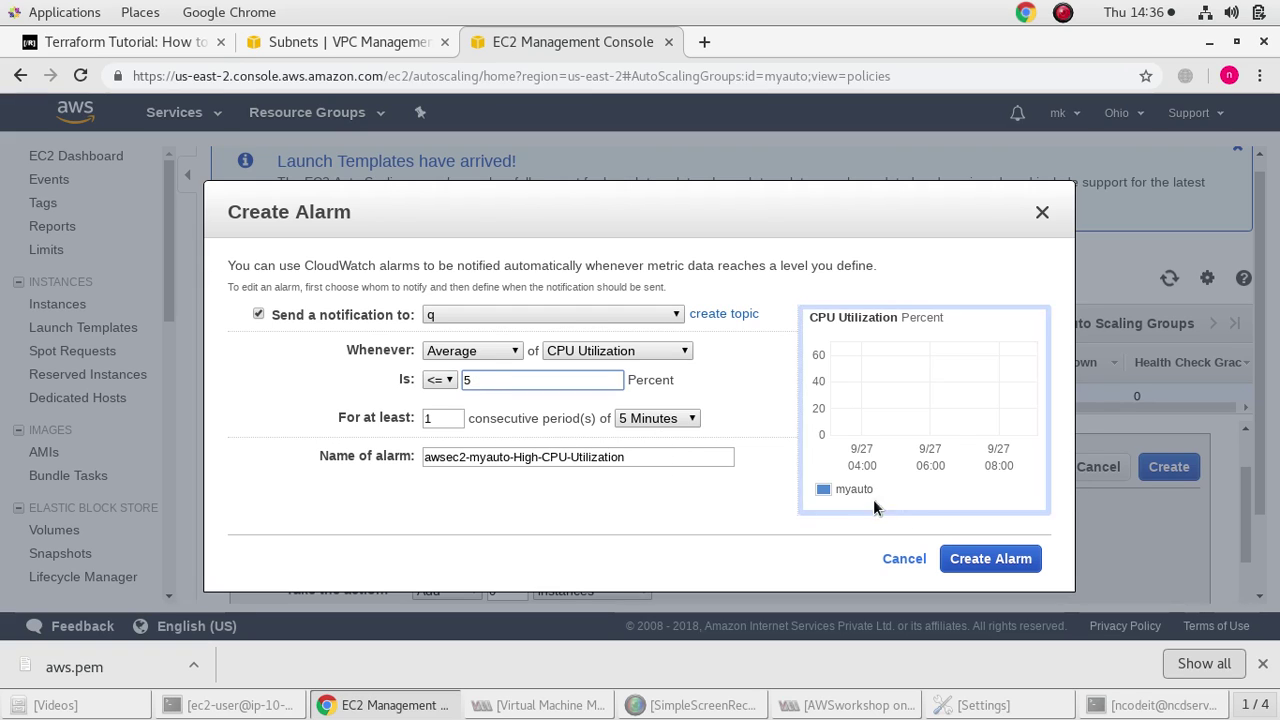
{"action": "left_click", "coordinate": [268, 322]}
{"action": "left_click", "coordinate": [258, 315]}
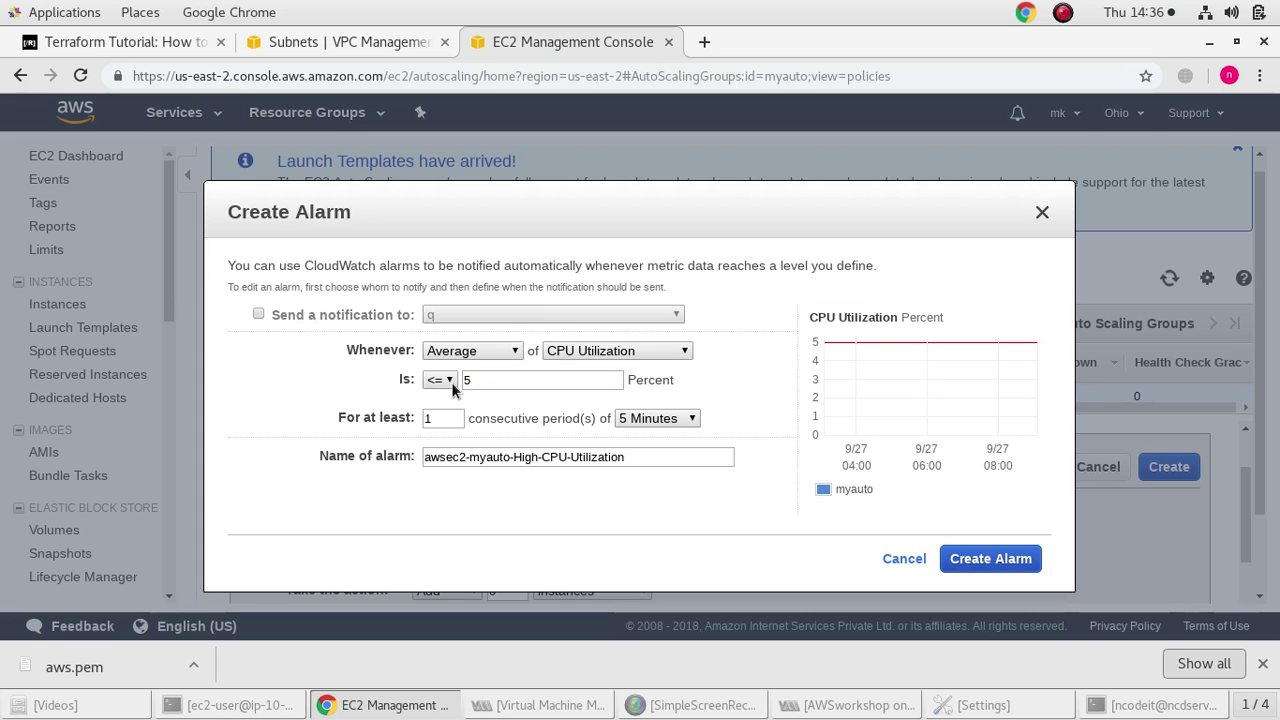
{"action": "left_click", "coordinate": [968, 560]}
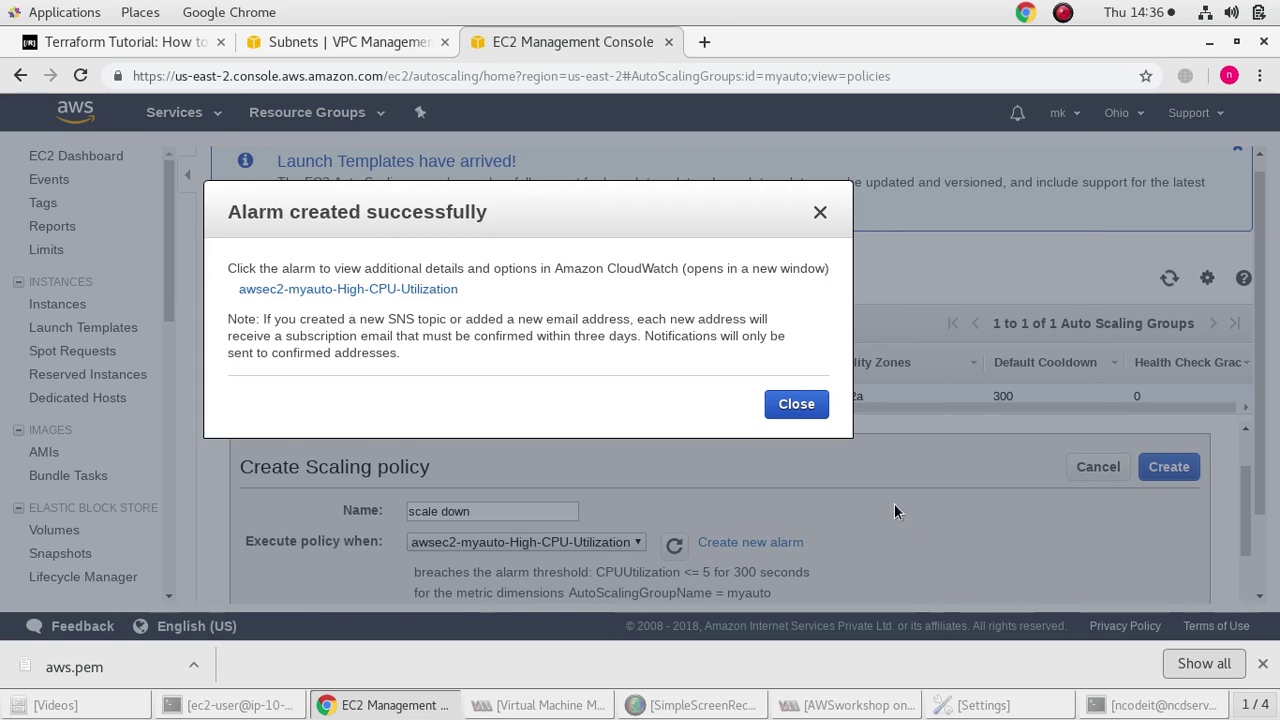
{"action": "left_click", "coordinate": [795, 403]}
Set the policy action to Remove instances and create the scale down policy
{"action": "scroll", "coordinate": [494, 560], "scroll_direction": "down", "scroll_amount": 3}
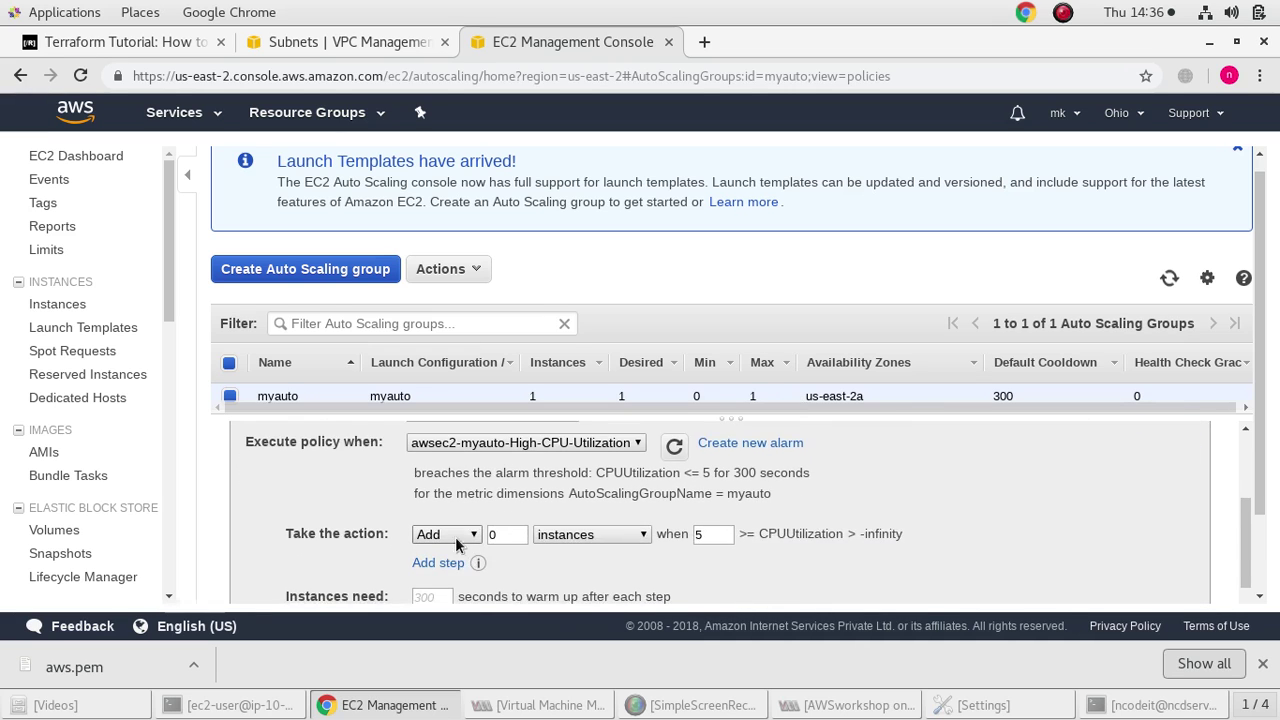
{"action": "left_click", "coordinate": [458, 484]}
{"action": "left_click", "coordinate": [437, 518]}
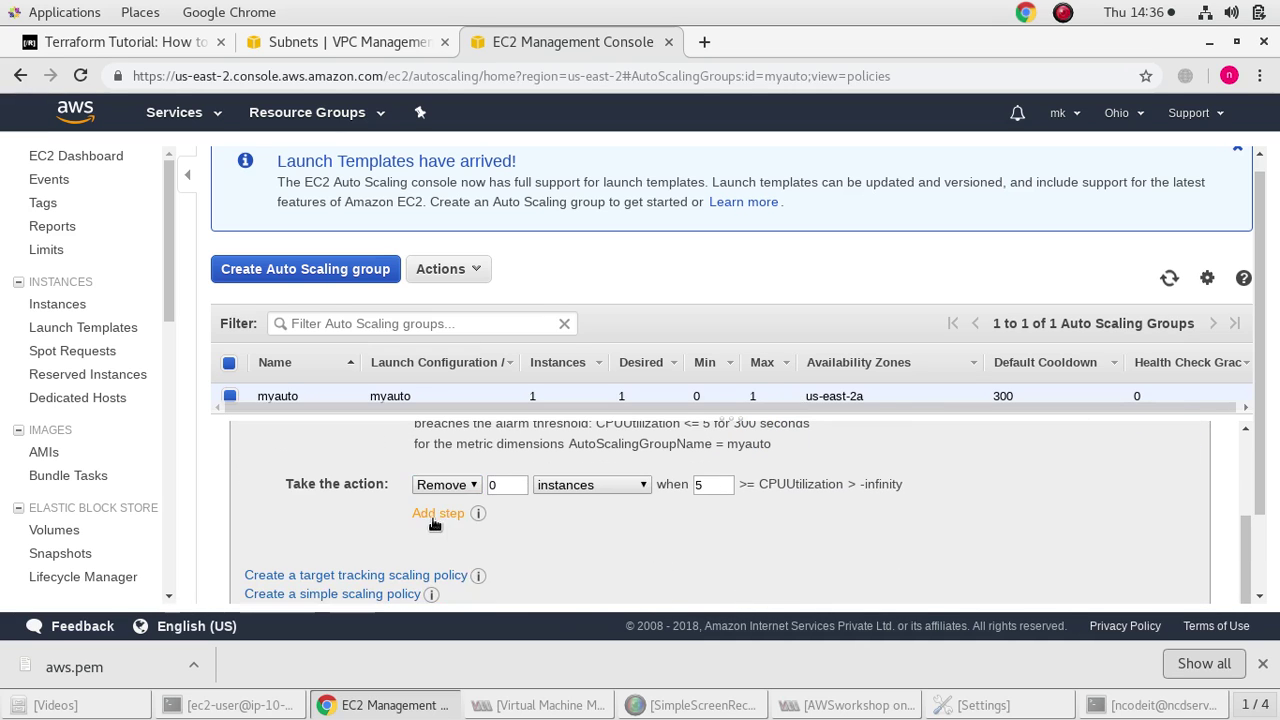
{"action": "scroll", "coordinate": [485, 508], "scroll_direction": "down", "scroll_amount": 2}
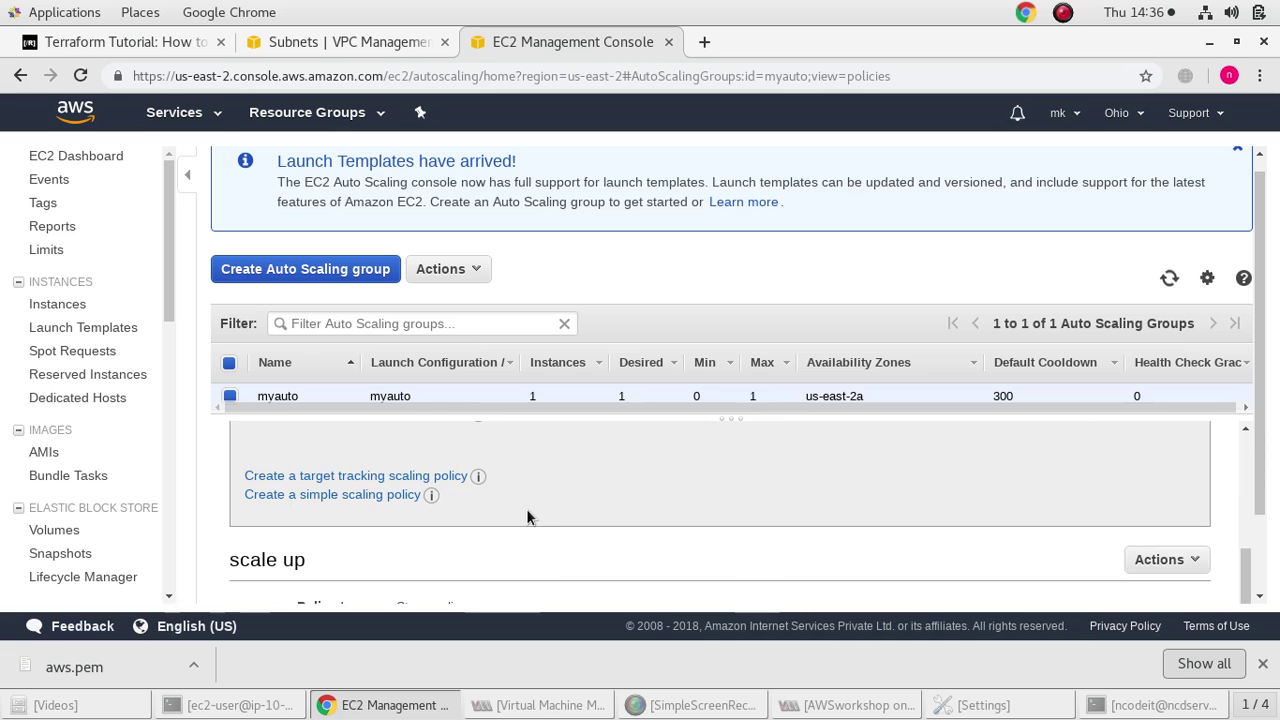
{"action": "scroll", "coordinate": [526, 507], "scroll_direction": "up", "scroll_amount": 4}
{"action": "scroll", "coordinate": [603, 508], "scroll_direction": "down", "scroll_amount": 3}
{"action": "scroll", "coordinate": [640, 505], "scroll_direction": "up", "scroll_amount": 4}
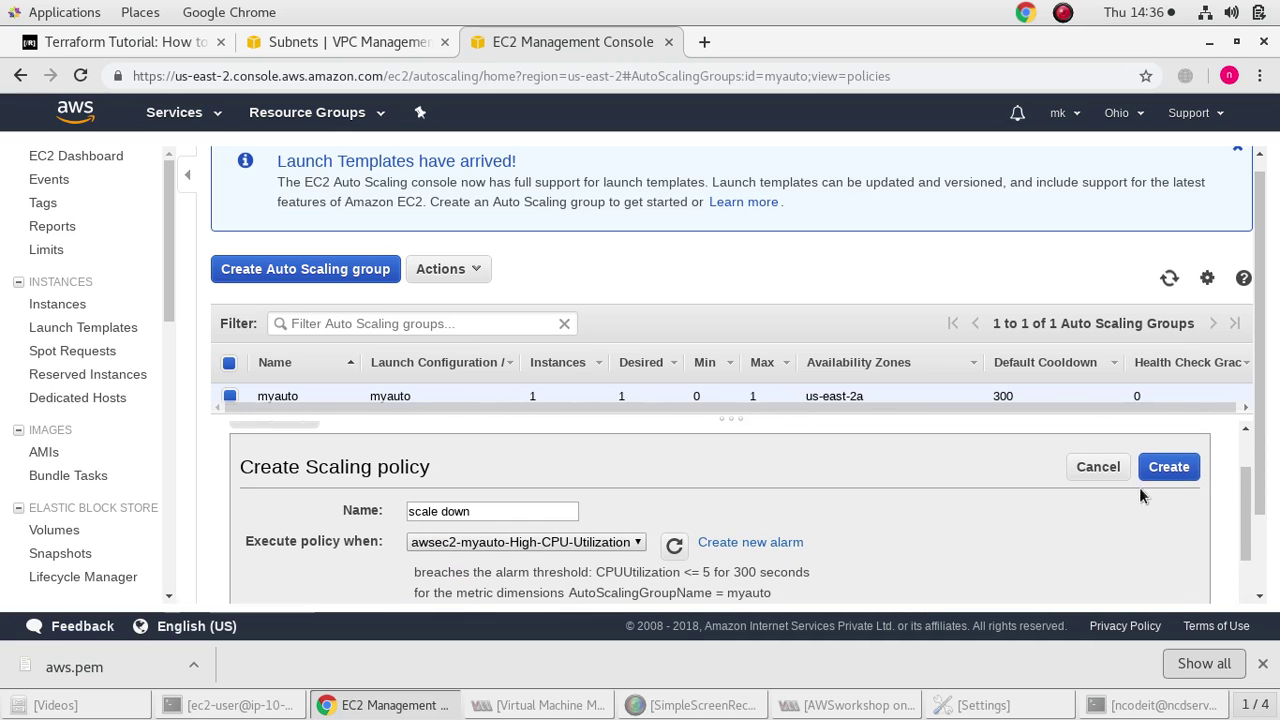
{"action": "left_click", "coordinate": [1164, 474]}
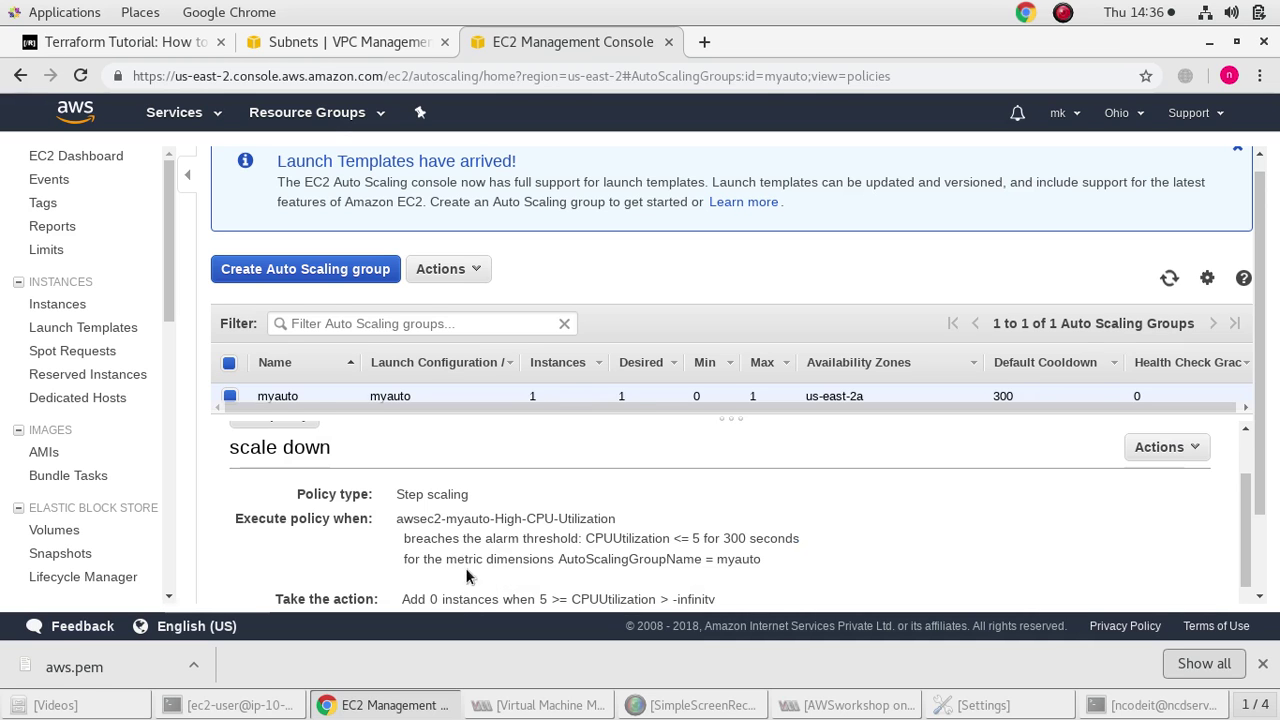
Enlarge the Auto Scaling groups table to view myauto's policies
{"action": "scroll", "coordinate": [466, 560], "scroll_direction": "up", "scroll_amount": 2}
{"action": "scroll", "coordinate": [466, 539], "scroll_direction": "down", "scroll_amount": 2}
{"action": "scroll", "coordinate": [466, 529], "scroll_direction": "up", "scroll_amount": 2}
{"action": "scroll", "coordinate": [463, 516], "scroll_direction": "down", "scroll_amount": 5}
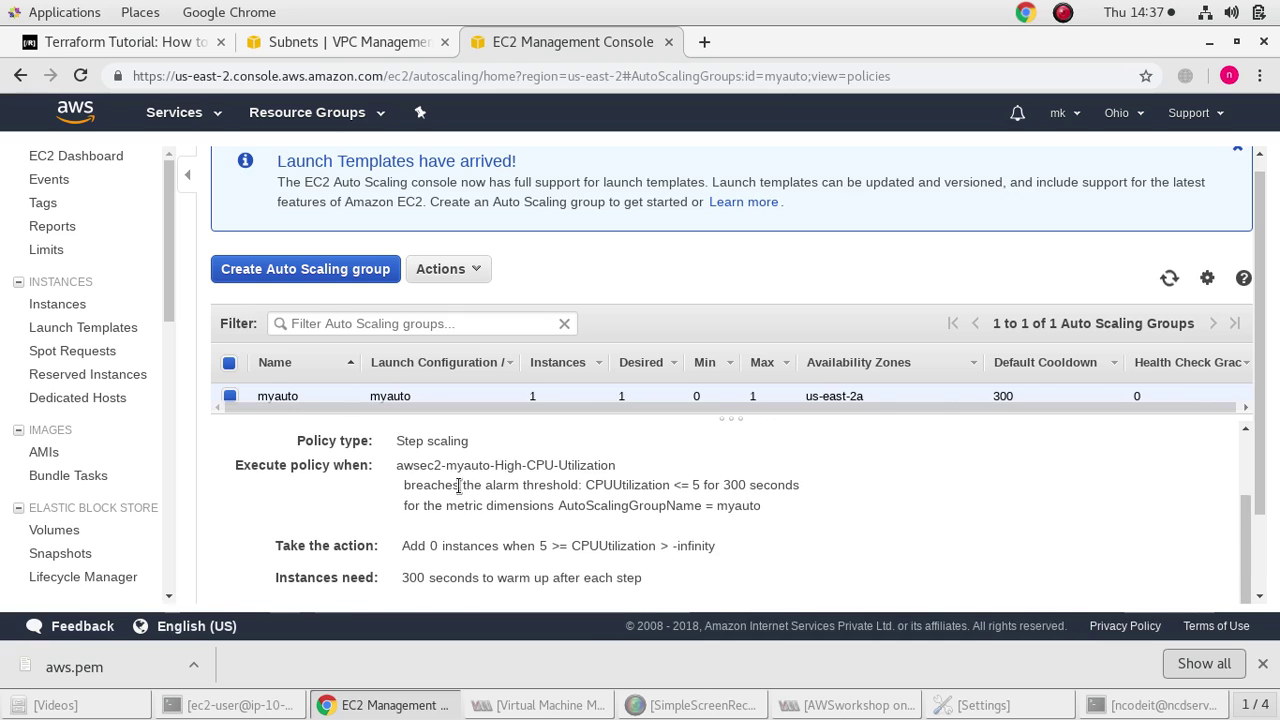
{"action": "left_click", "coordinate": [498, 407]}
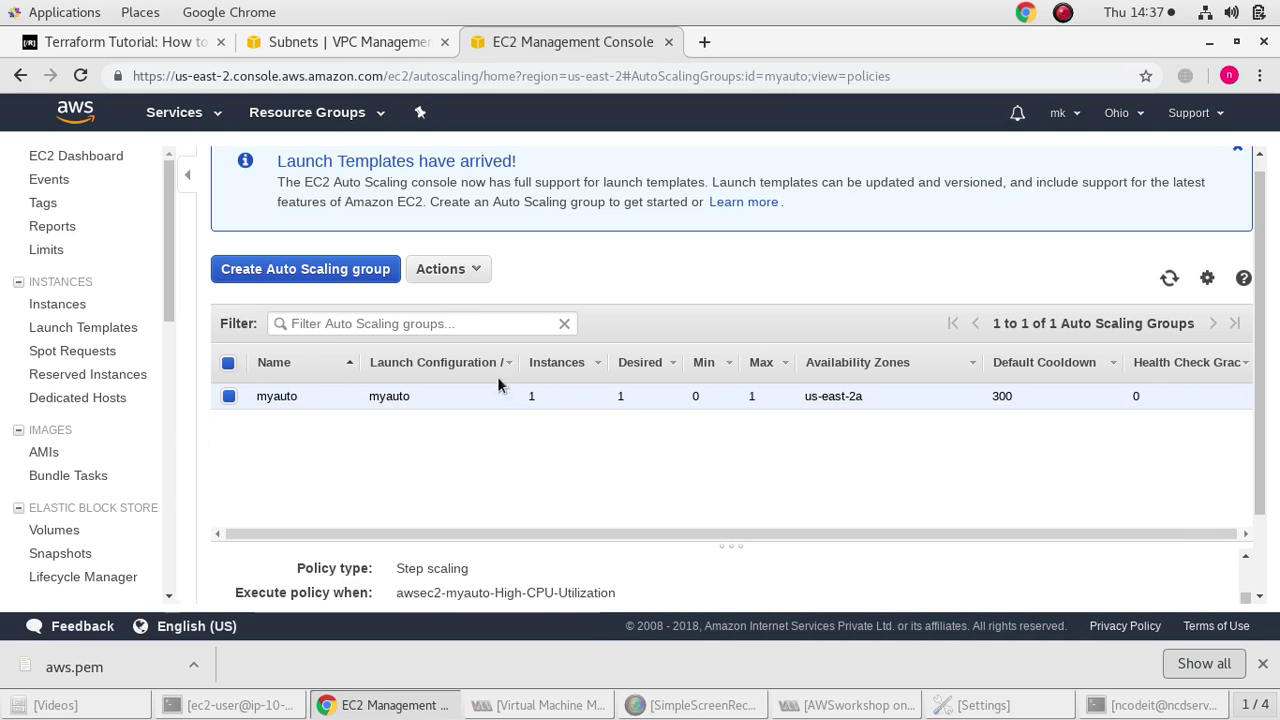
Go to the Instances list and select pubinst1
{"action": "left_click", "coordinate": [448, 270]}
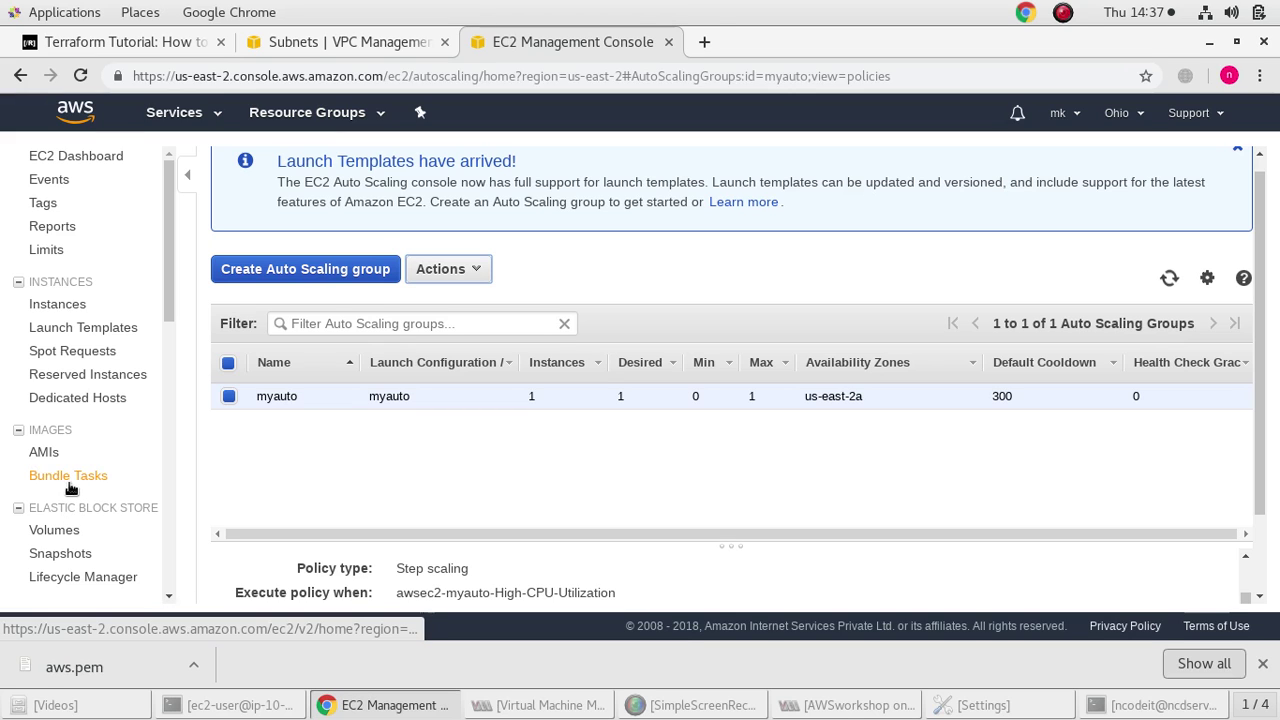
{"action": "left_click", "coordinate": [45, 454]}
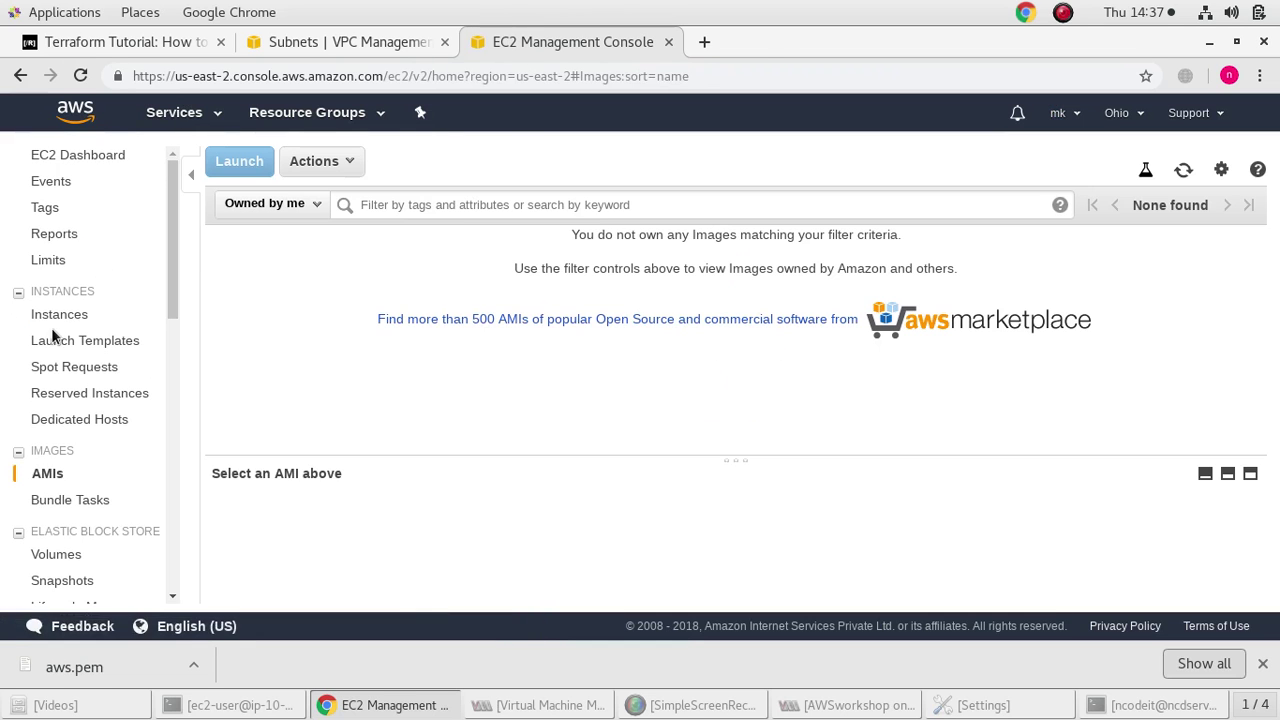
{"action": "left_click", "coordinate": [59, 316]}
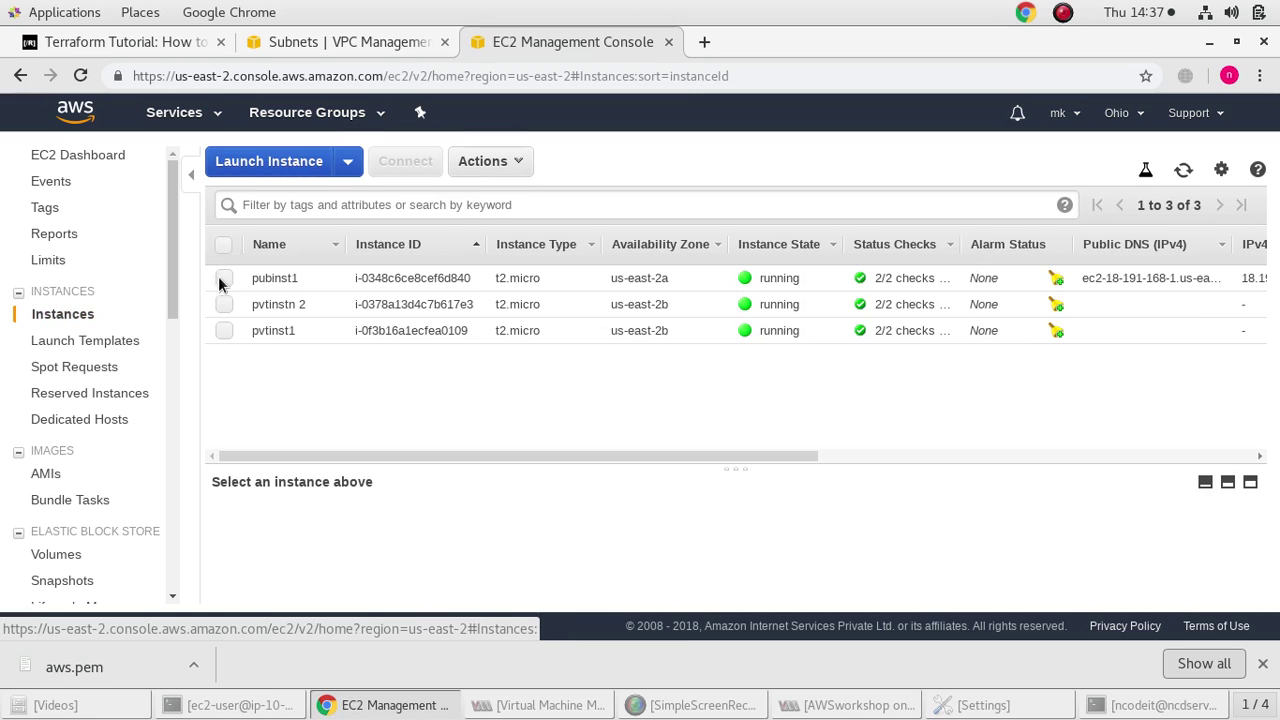
{"action": "left_click", "coordinate": [224, 278]}
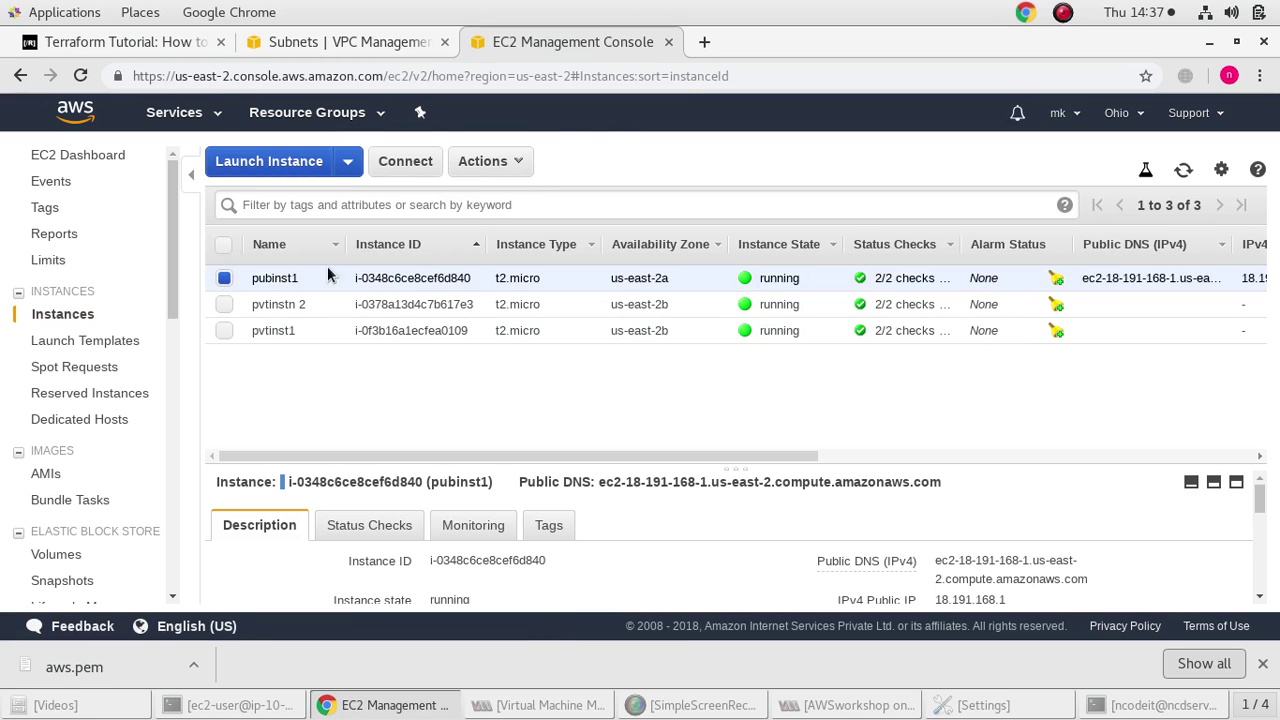
Create image myimage from pubinst1 described 'pubinstance backup', then open the AMIs list
{"action": "left_click", "coordinate": [465, 157]}
{"action": "mouse_move", "coordinate": [520, 308]}
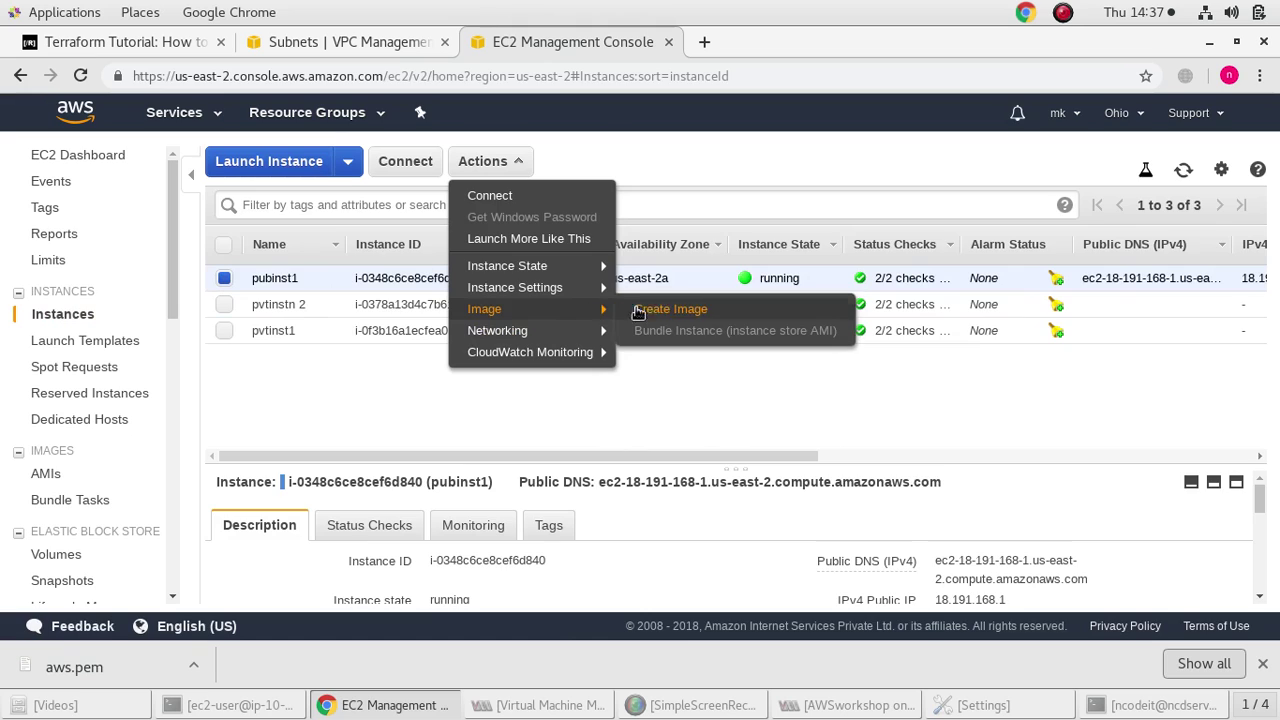
{"action": "left_click", "coordinate": [652, 309]}
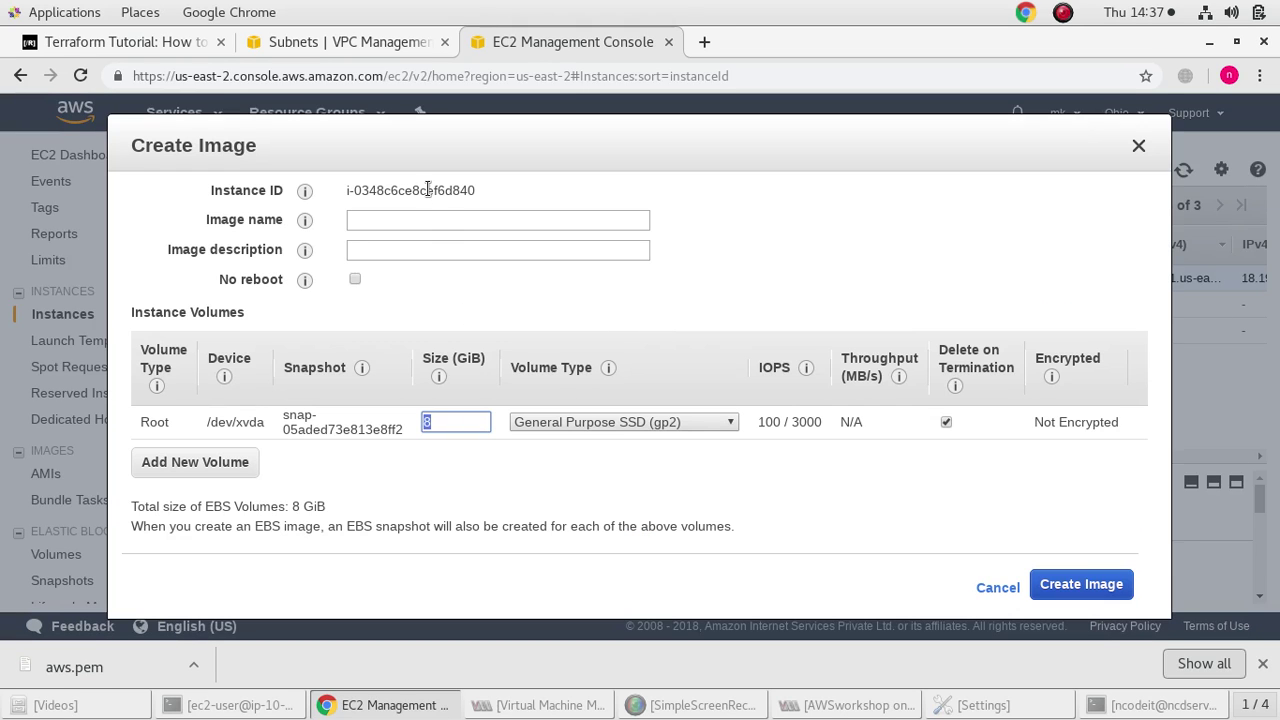
{"action": "left_click", "coordinate": [427, 219]}
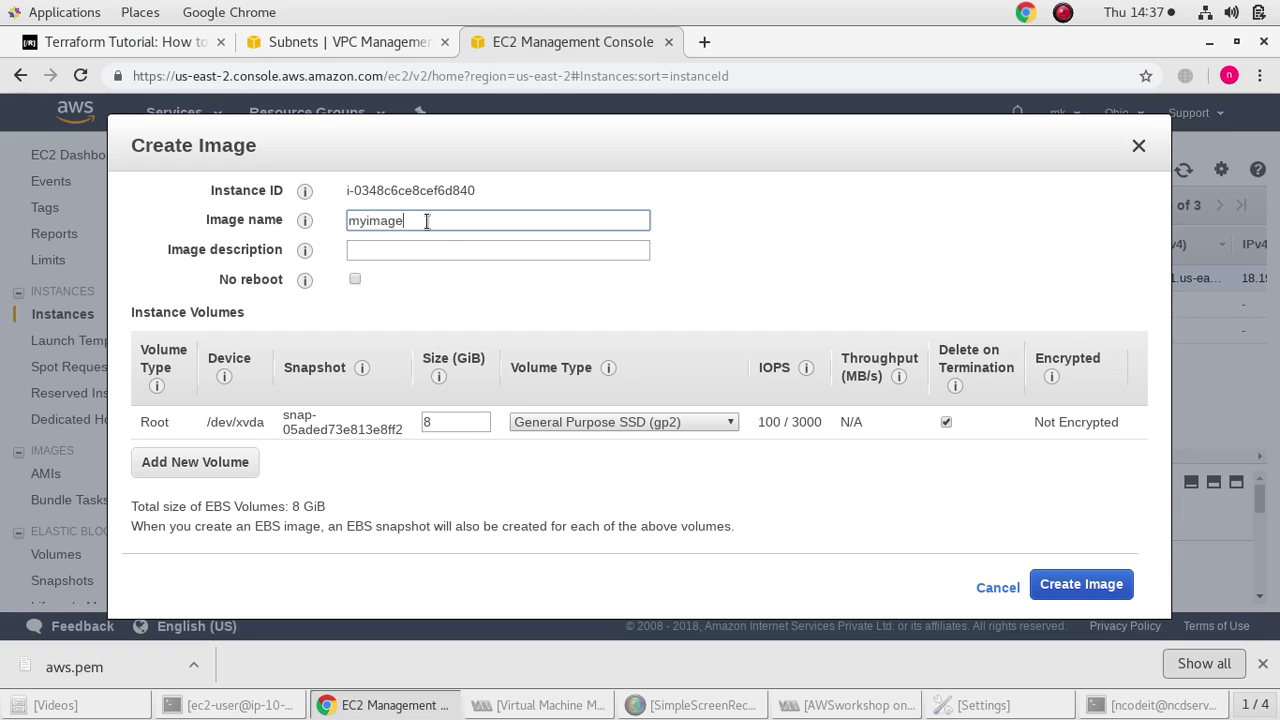
{"action": "left_click", "coordinate": [446, 251]}
{"action": "type", "text": "pubinstance backup"}
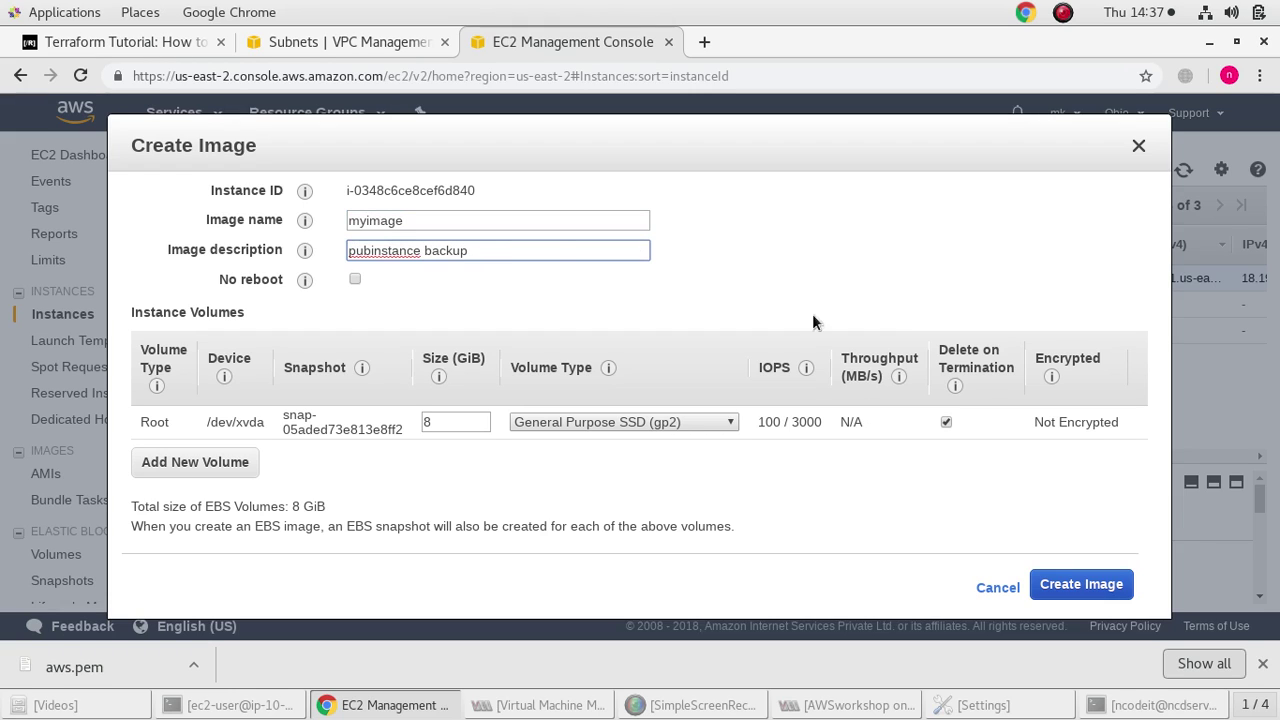
{"action": "left_click", "coordinate": [1060, 584]}
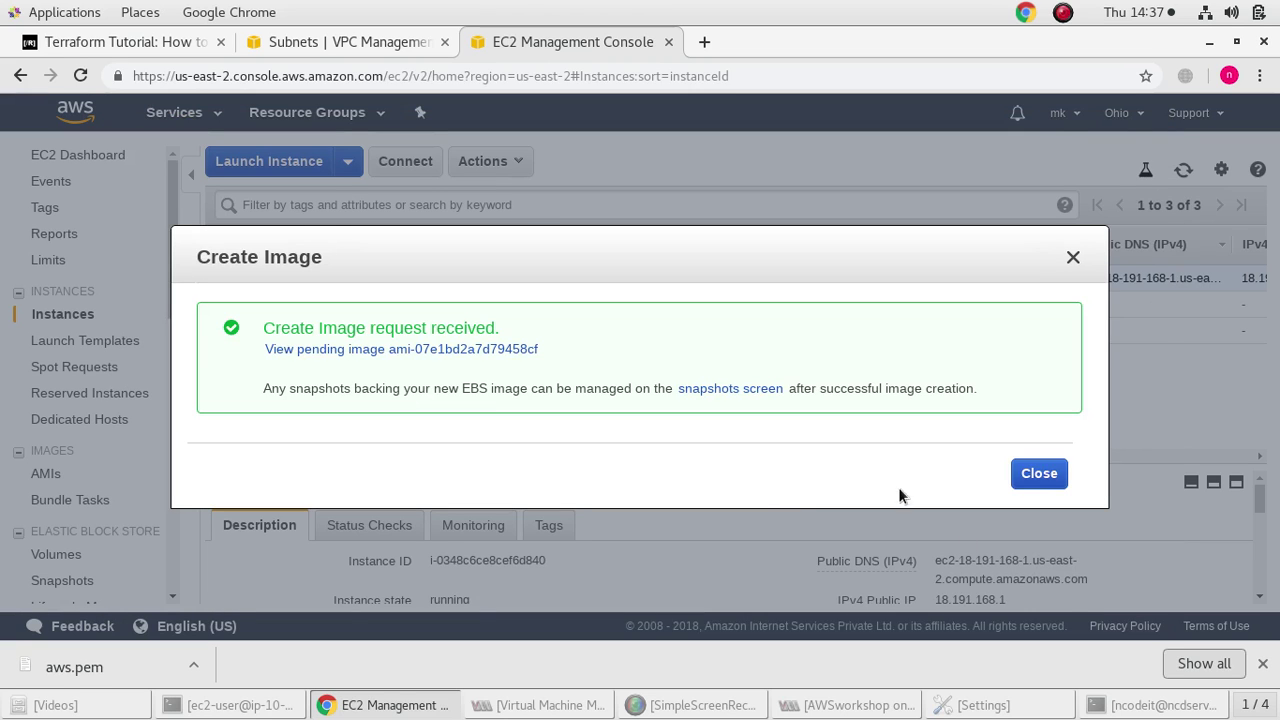
{"action": "left_click", "coordinate": [1052, 478]}
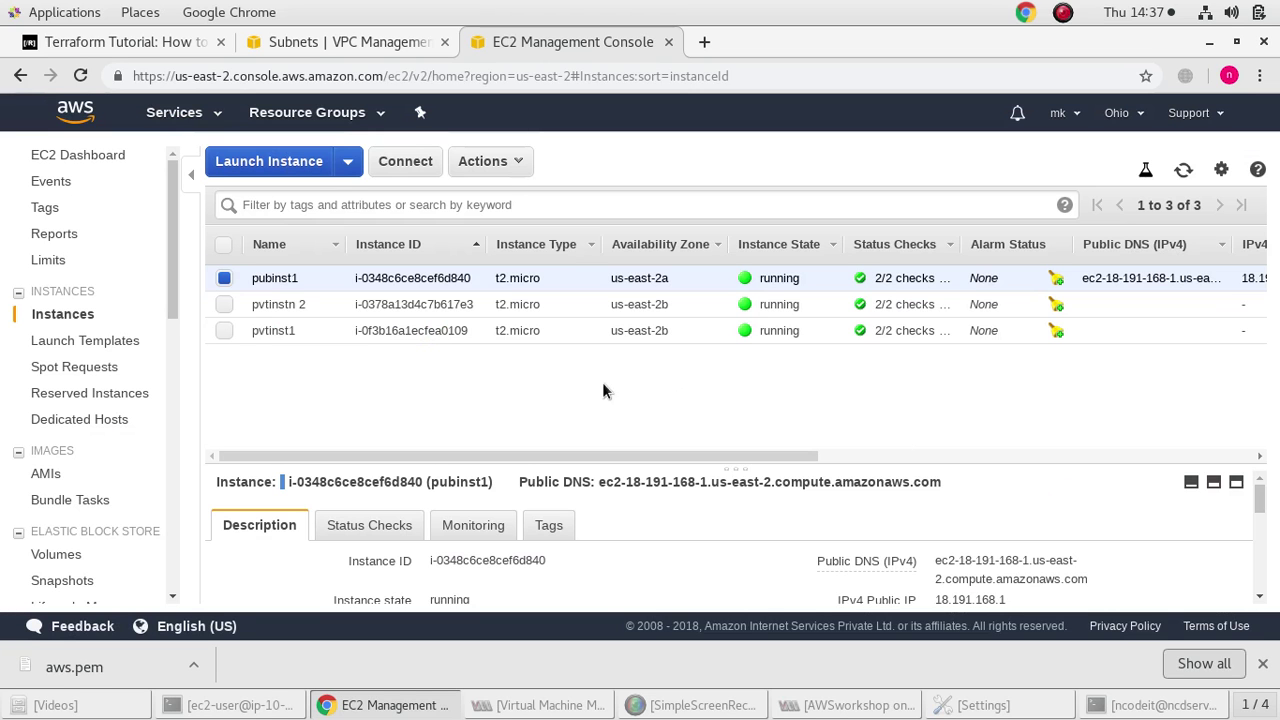
{"action": "left_click", "coordinate": [483, 163]}
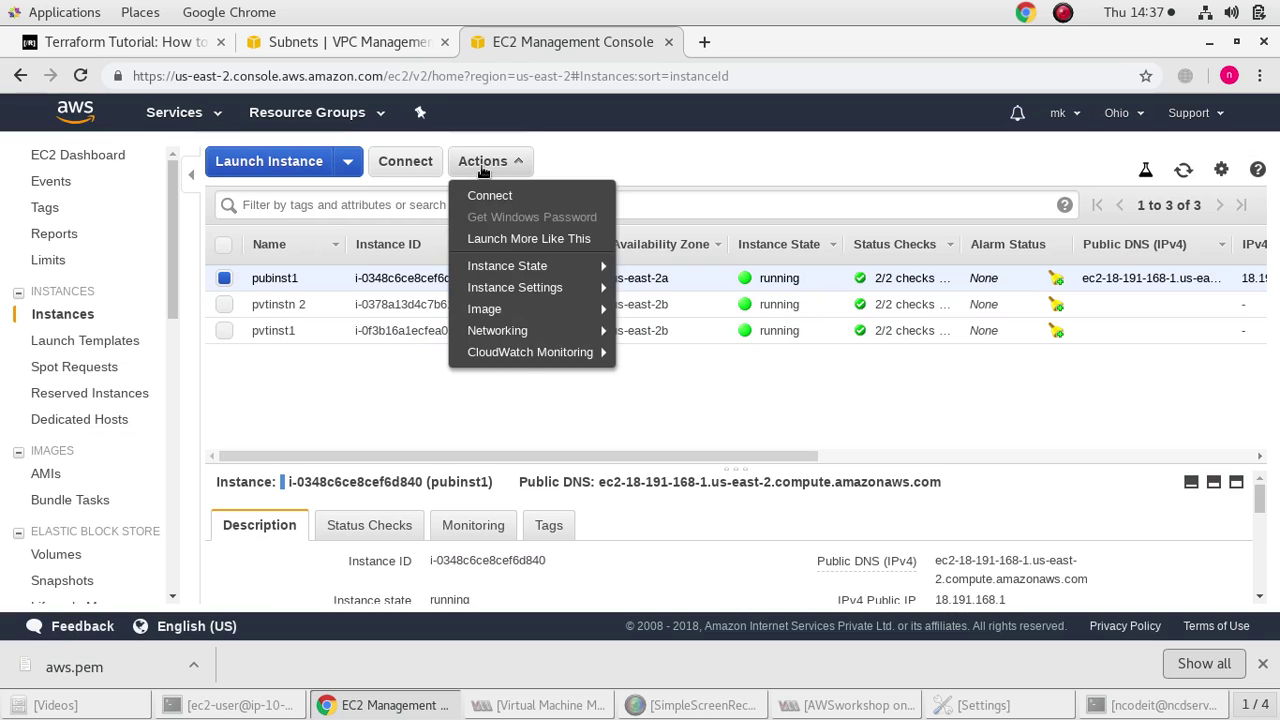
{"action": "left_click", "coordinate": [46, 473]}
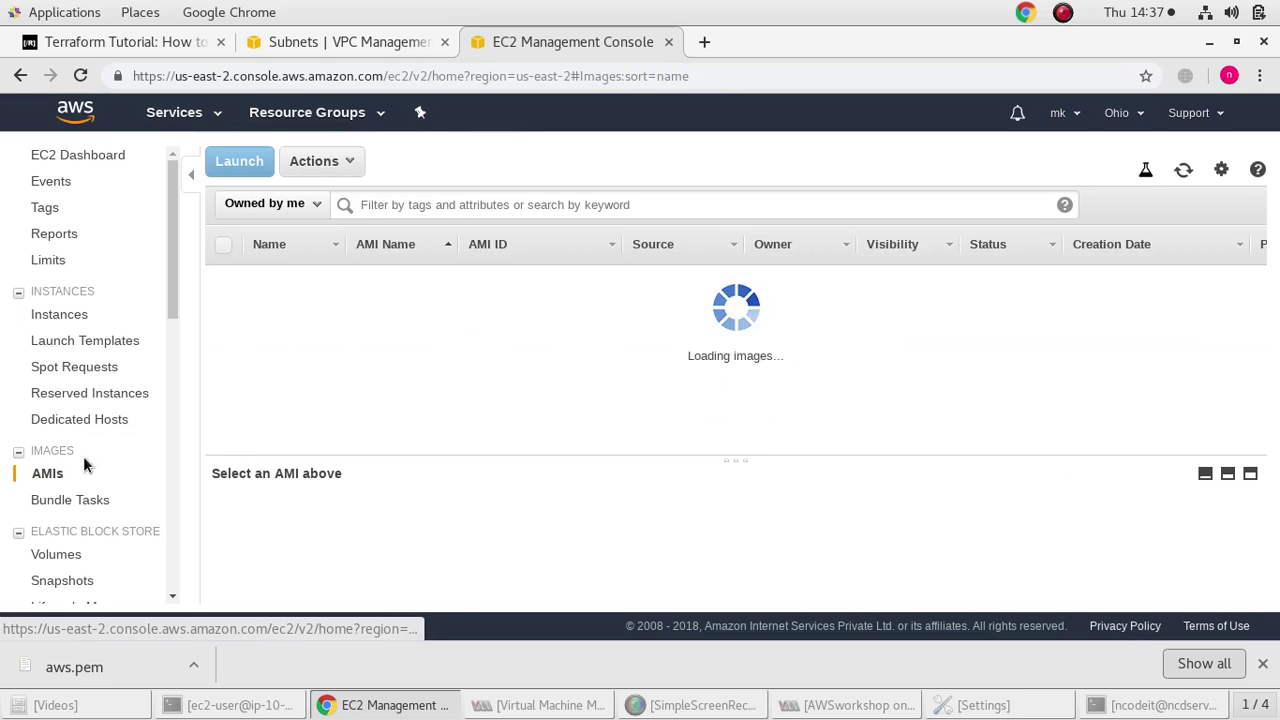
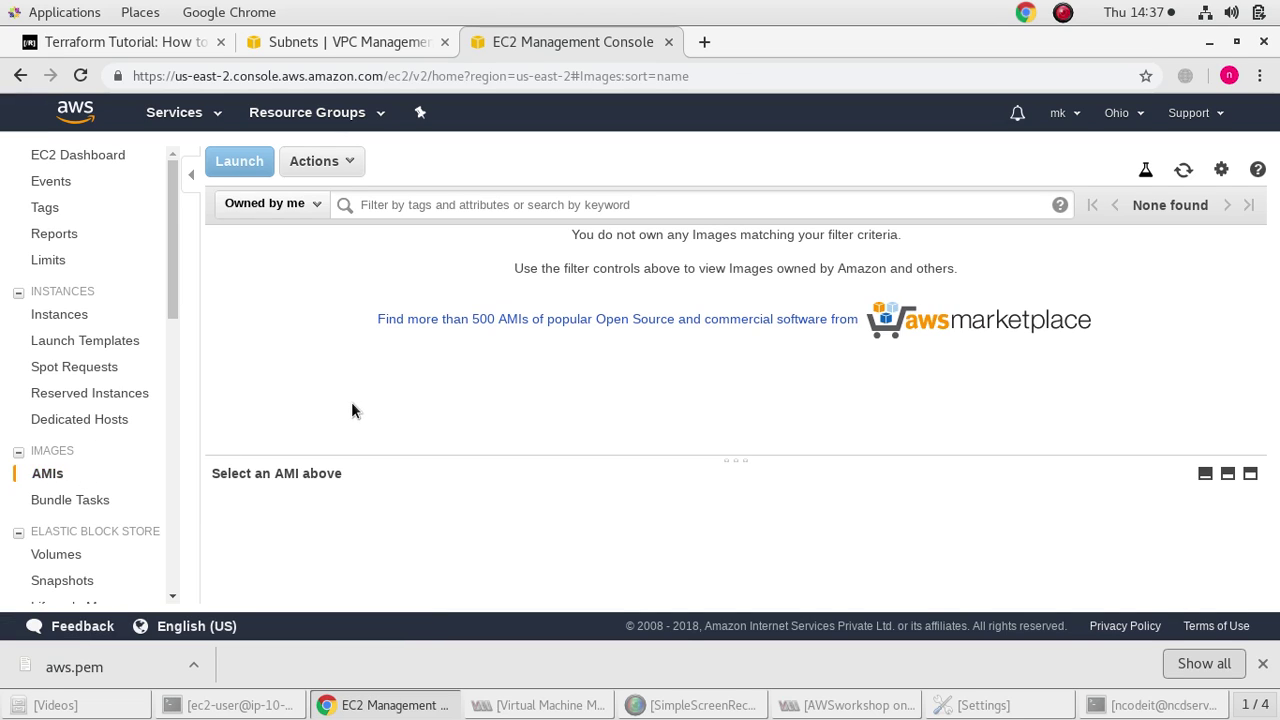
Try to create an image from pubinst1, then cancel after a name conflict
{"action": "left_click", "coordinate": [60, 314]}
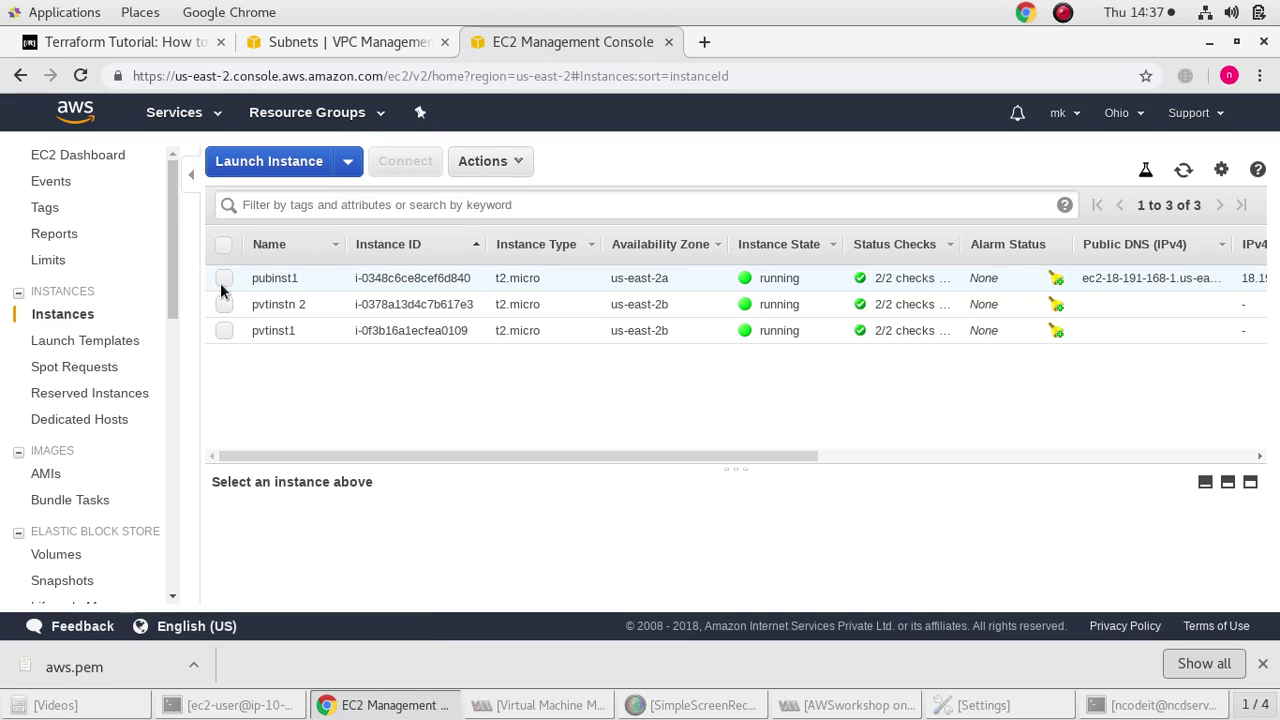
{"action": "left_click", "coordinate": [224, 279]}
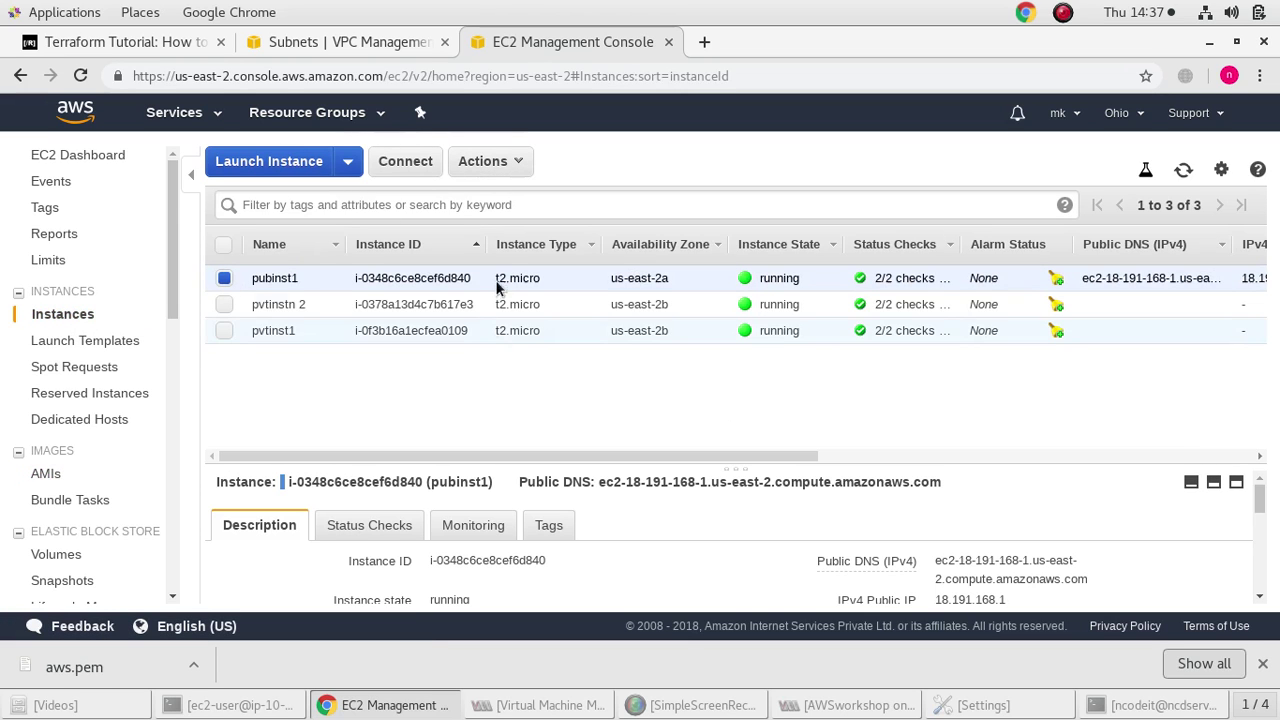
{"action": "left_click", "coordinate": [496, 172]}
{"action": "mouse_move", "coordinate": [490, 309]}
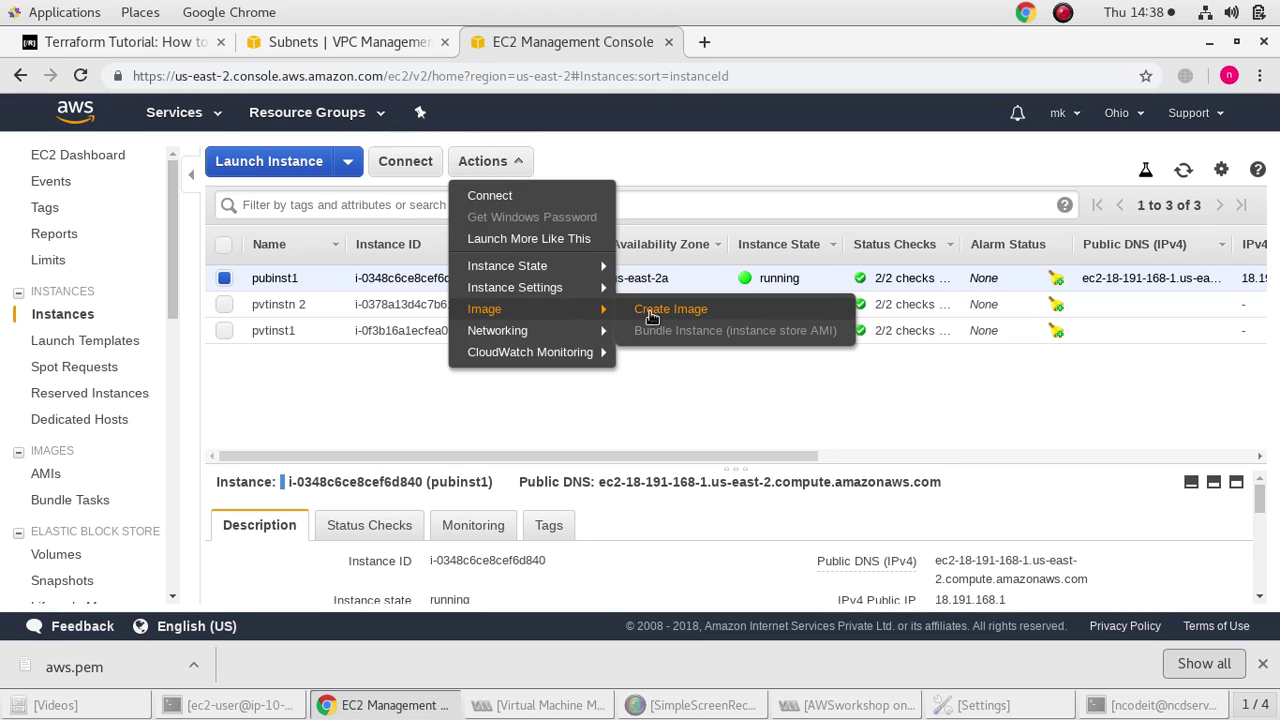
{"action": "left_click", "coordinate": [658, 310]}
{"action": "left_click", "coordinate": [454, 222]}
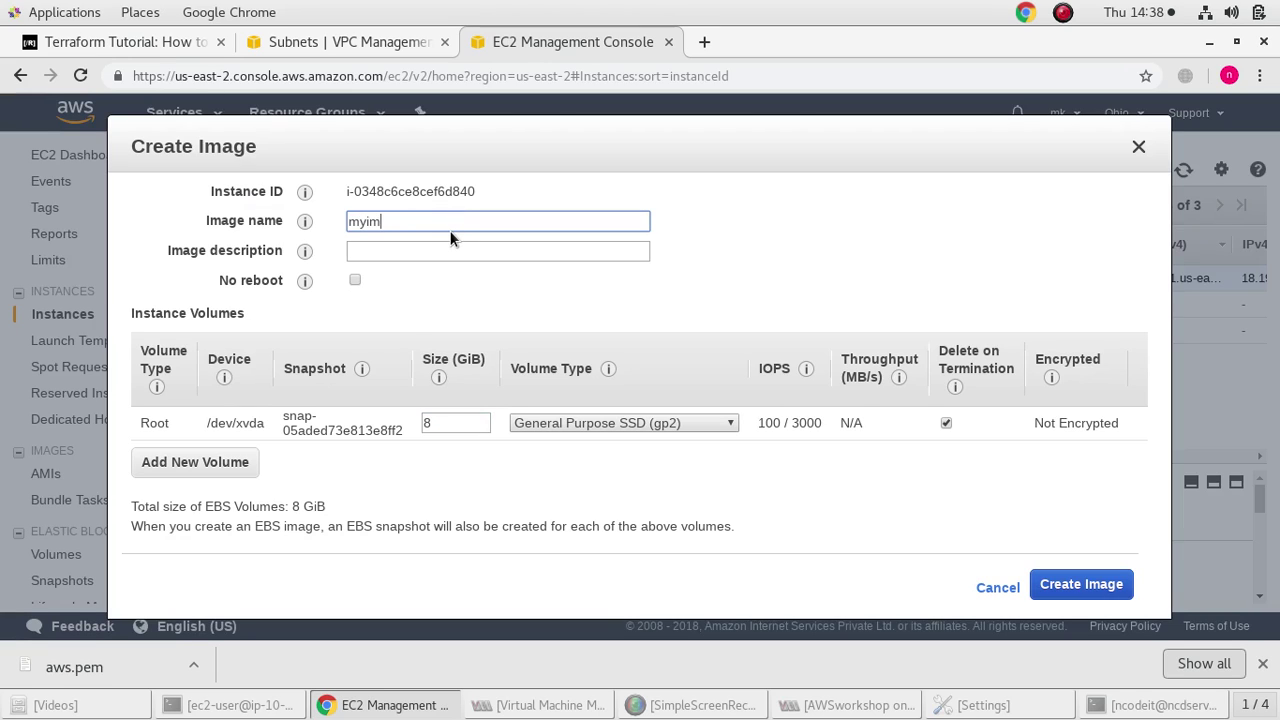
{"action": "left_click", "coordinate": [449, 250]}
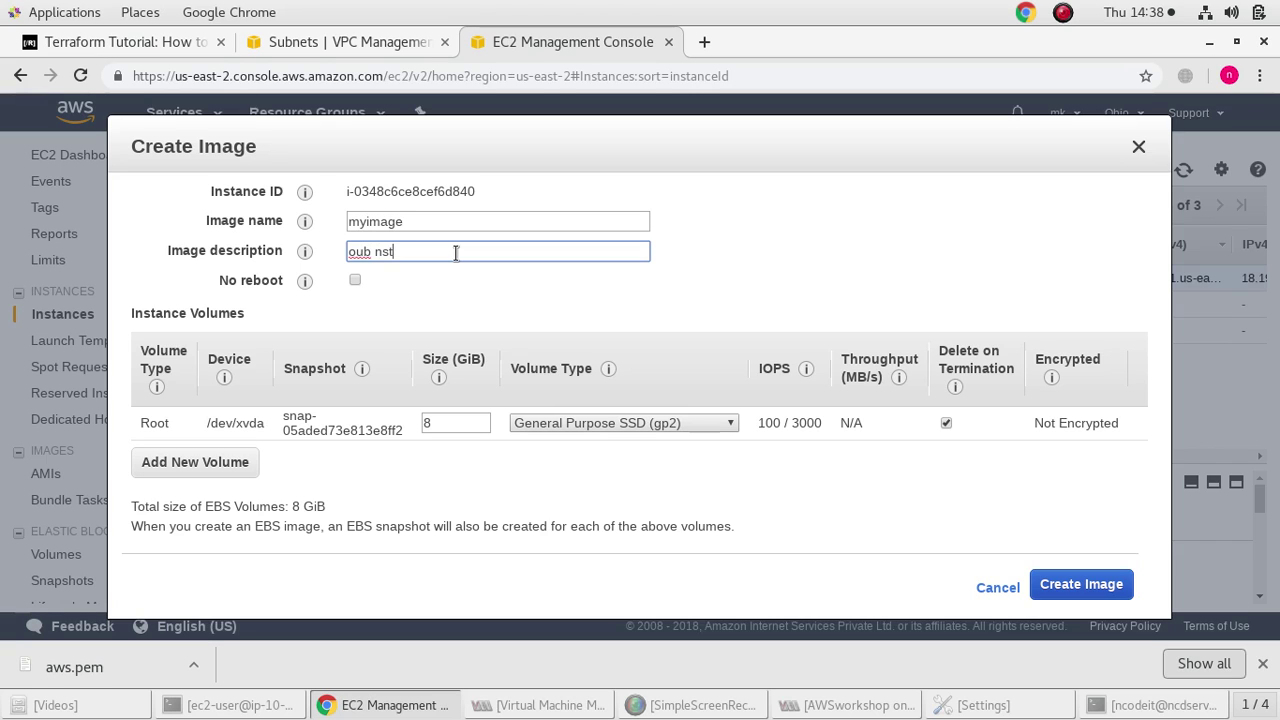
{"action": "key", "text": "BackSpace"}
{"action": "key", "text": "BackSpace"}
{"action": "key", "text": "BackSpace"}
{"action": "key", "text": "BackSpace"}
{"action": "key", "text": "BackSpace"}
{"action": "key", "text": "BackSpace"}
{"action": "left_click", "coordinate": [1100, 585]}
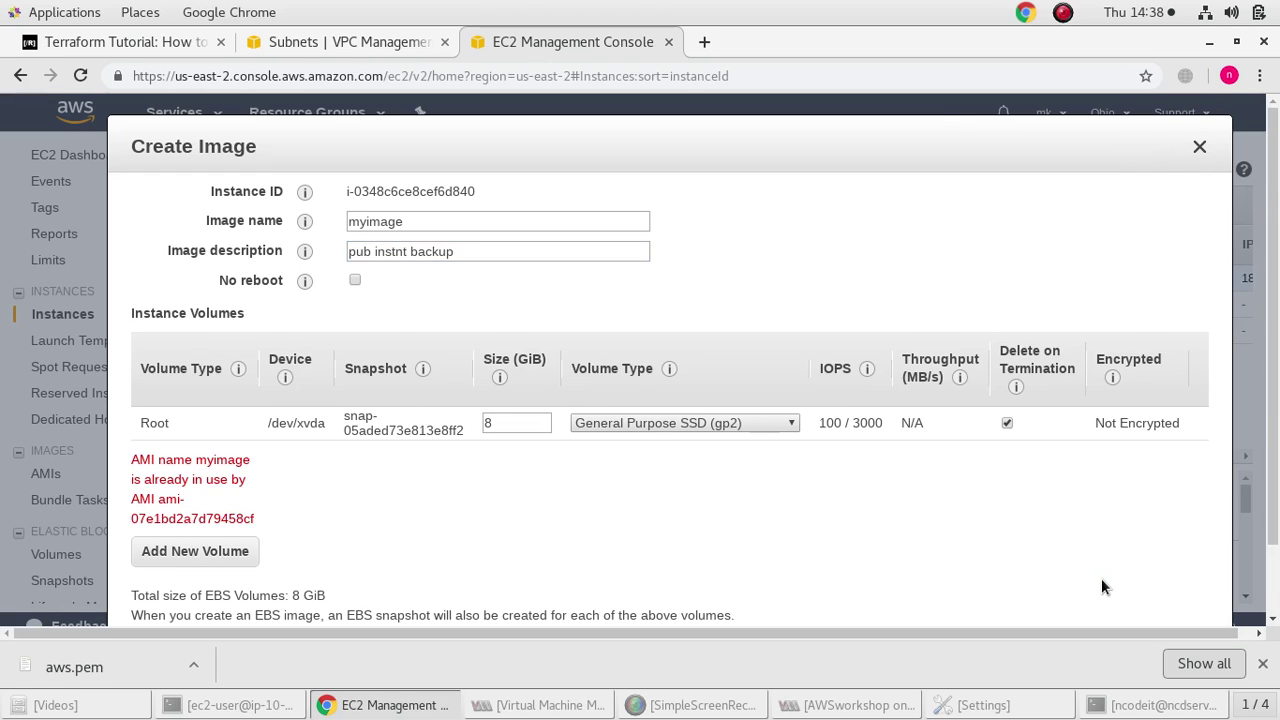
{"action": "scroll", "coordinate": [234, 526], "scroll_direction": "down", "scroll_amount": 1}
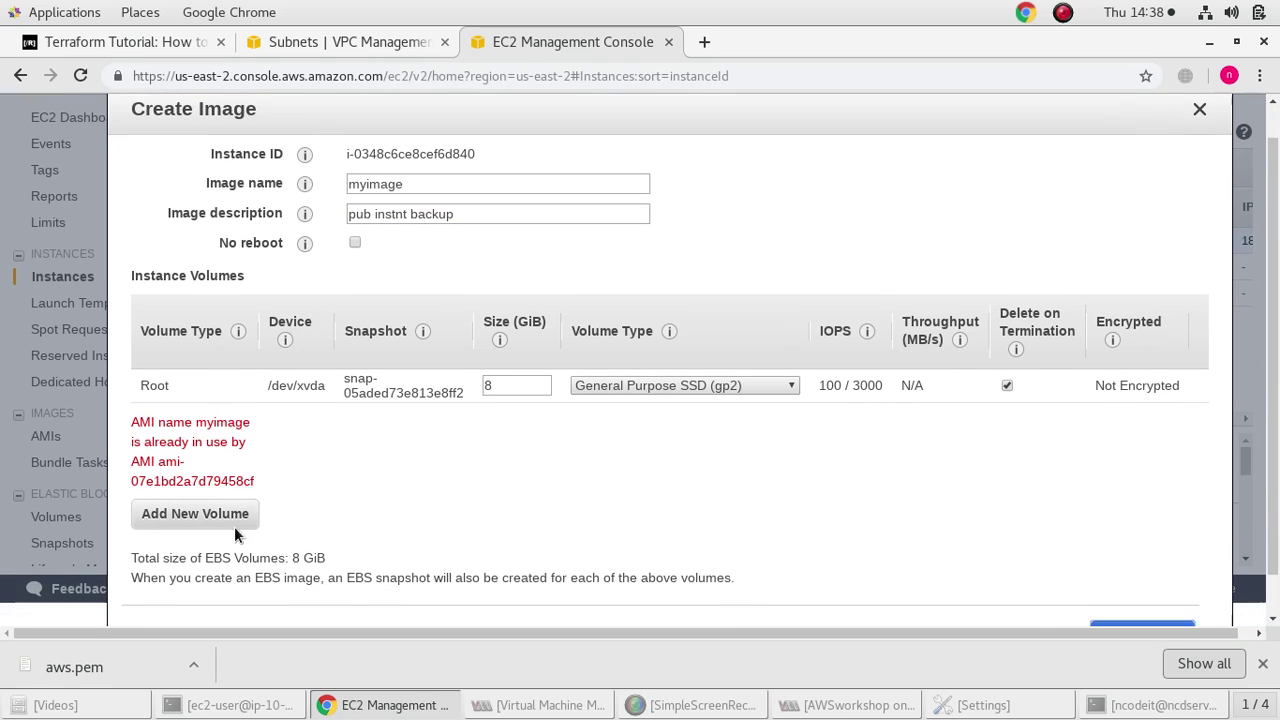
{"action": "scroll", "coordinate": [1010, 545], "scroll_direction": "down", "scroll_amount": 1}
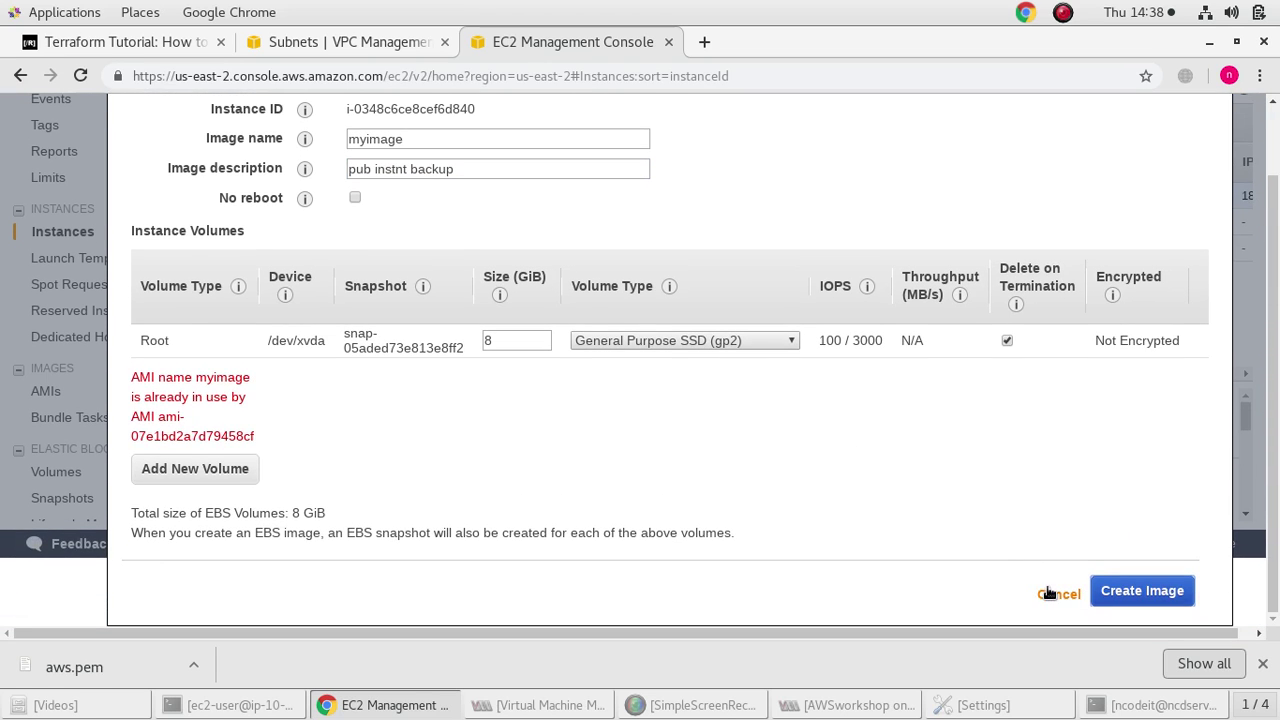
{"action": "left_click", "coordinate": [1052, 592]}
Open the AMIs list and switch the ownership filter to public images
{"action": "left_click", "coordinate": [44, 474]}
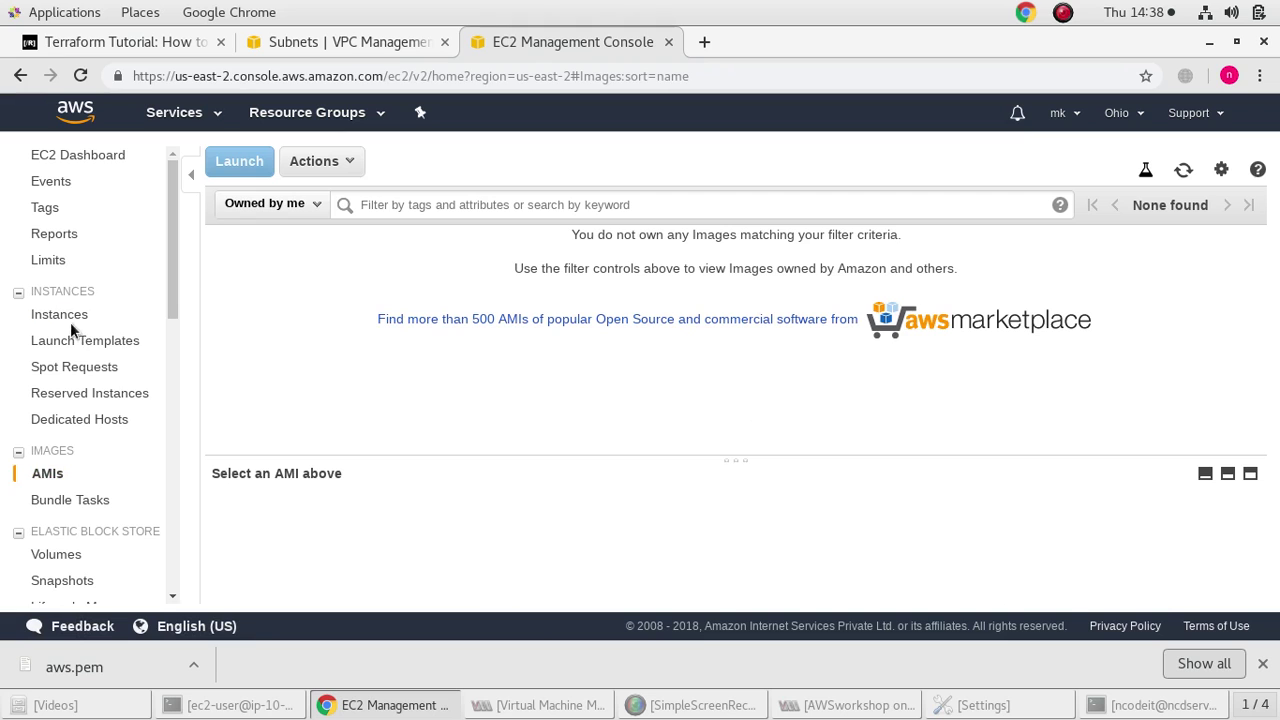
{"action": "scroll", "coordinate": [103, 410], "scroll_direction": "down", "scroll_amount": 3}
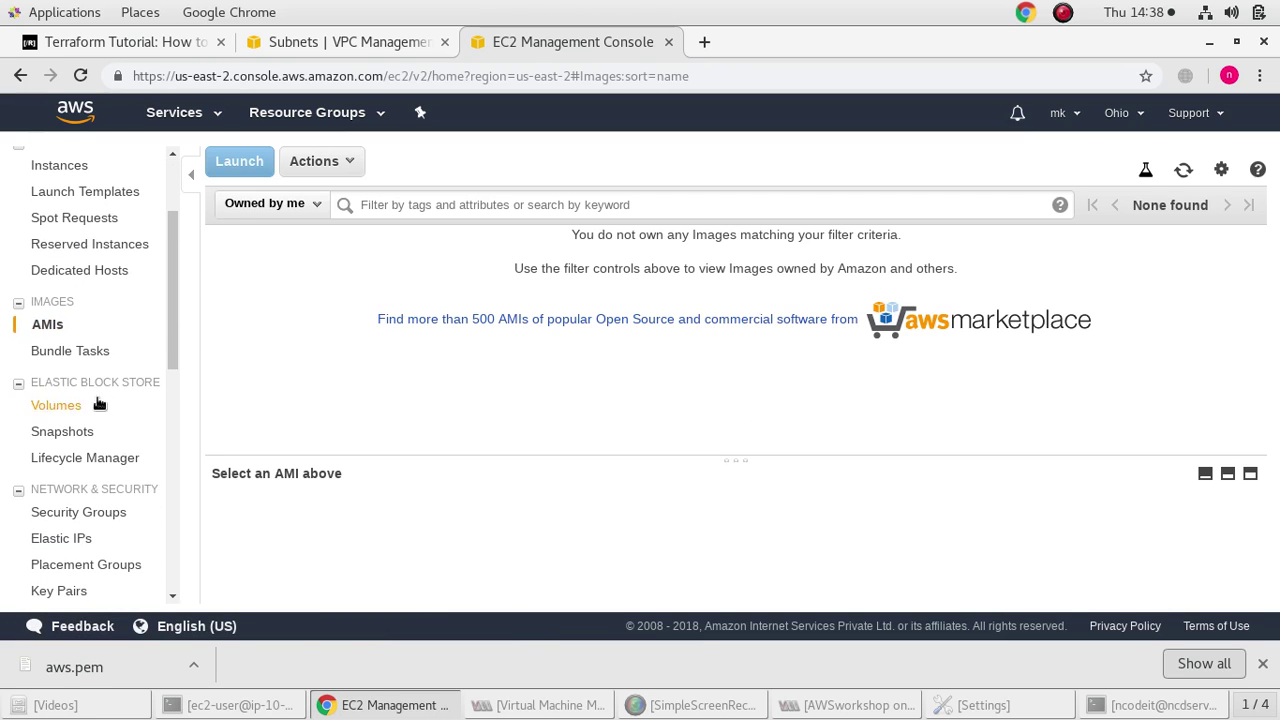
{"action": "left_click", "coordinate": [63, 350]}
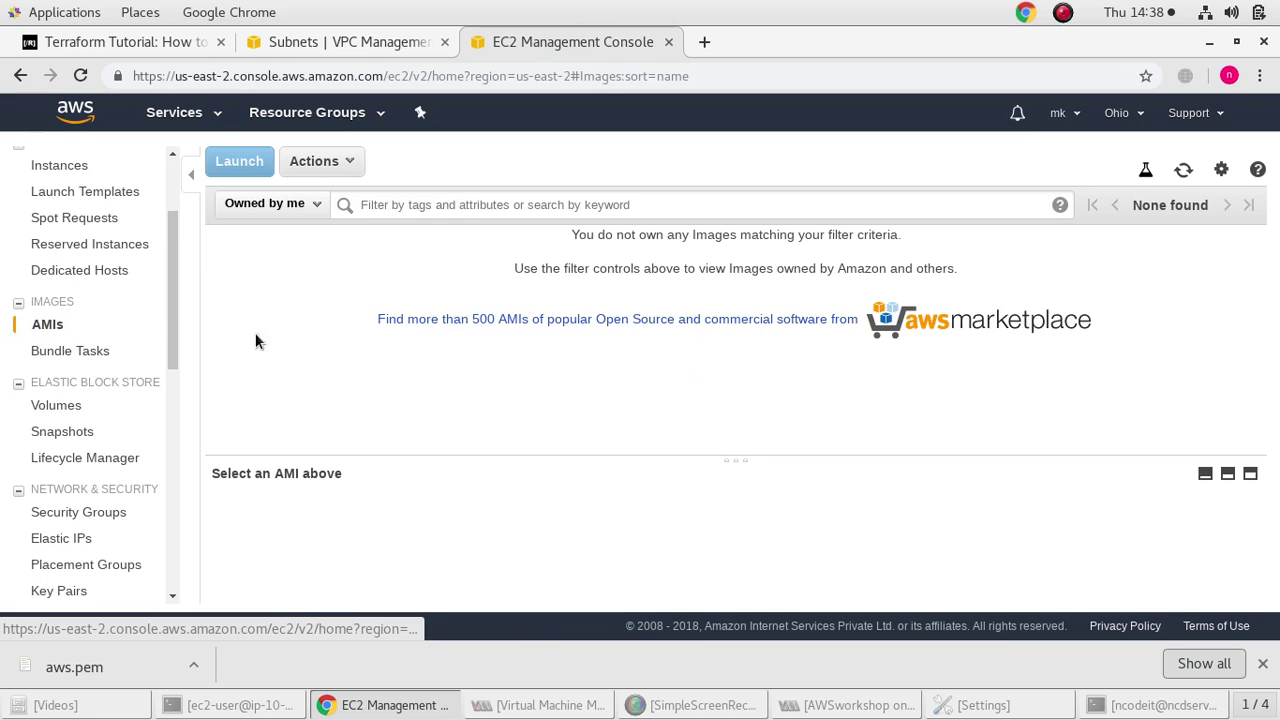
{"action": "left_click", "coordinate": [322, 162]}
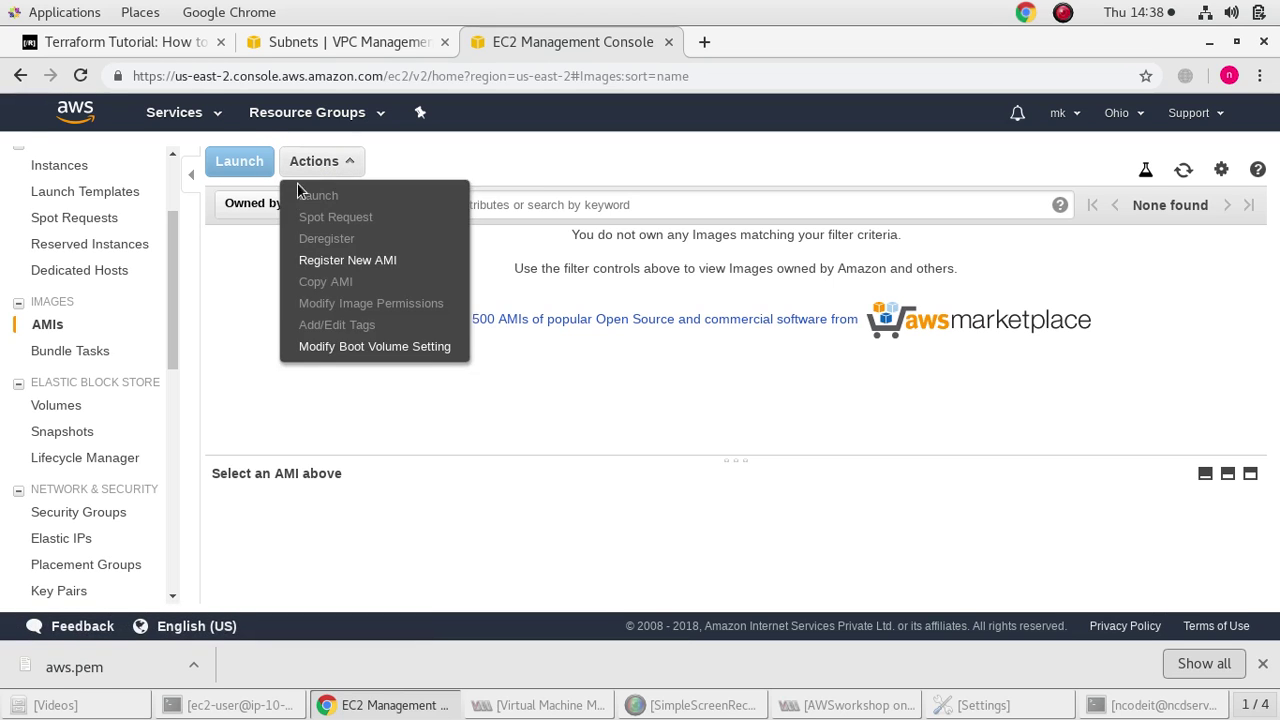
{"action": "left_click", "coordinate": [268, 204]}
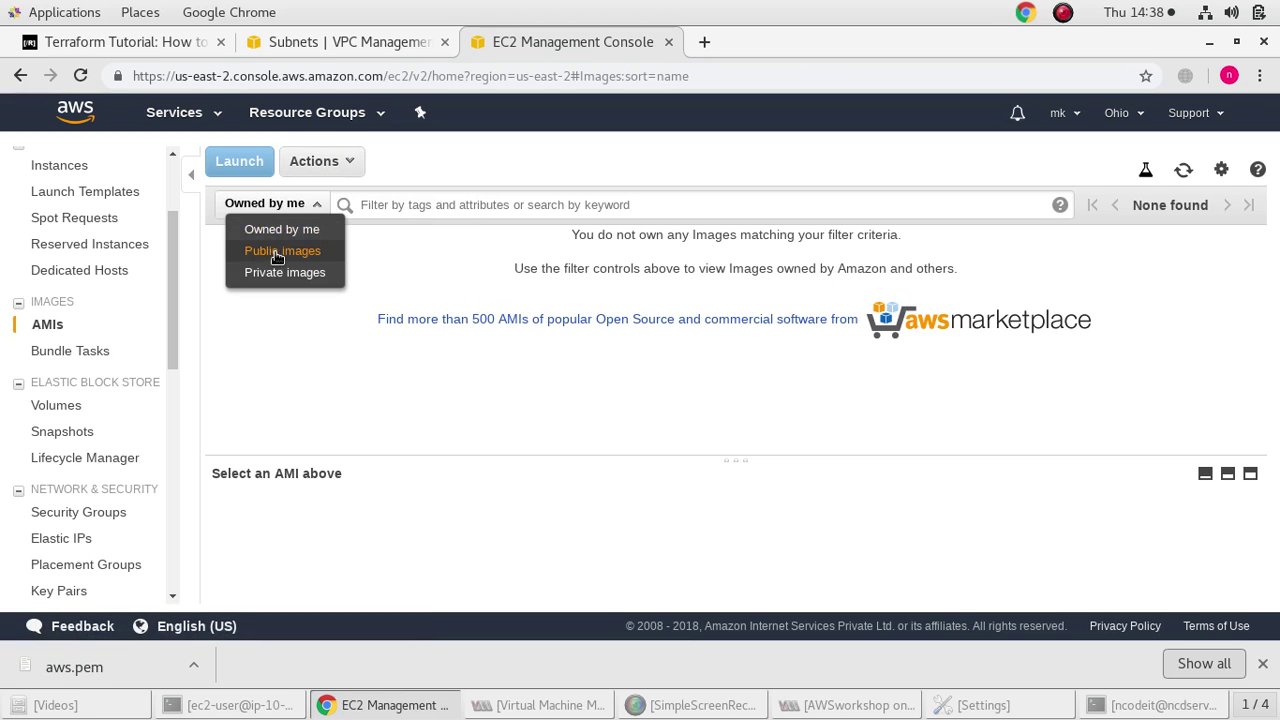
{"action": "left_click", "coordinate": [262, 250]}
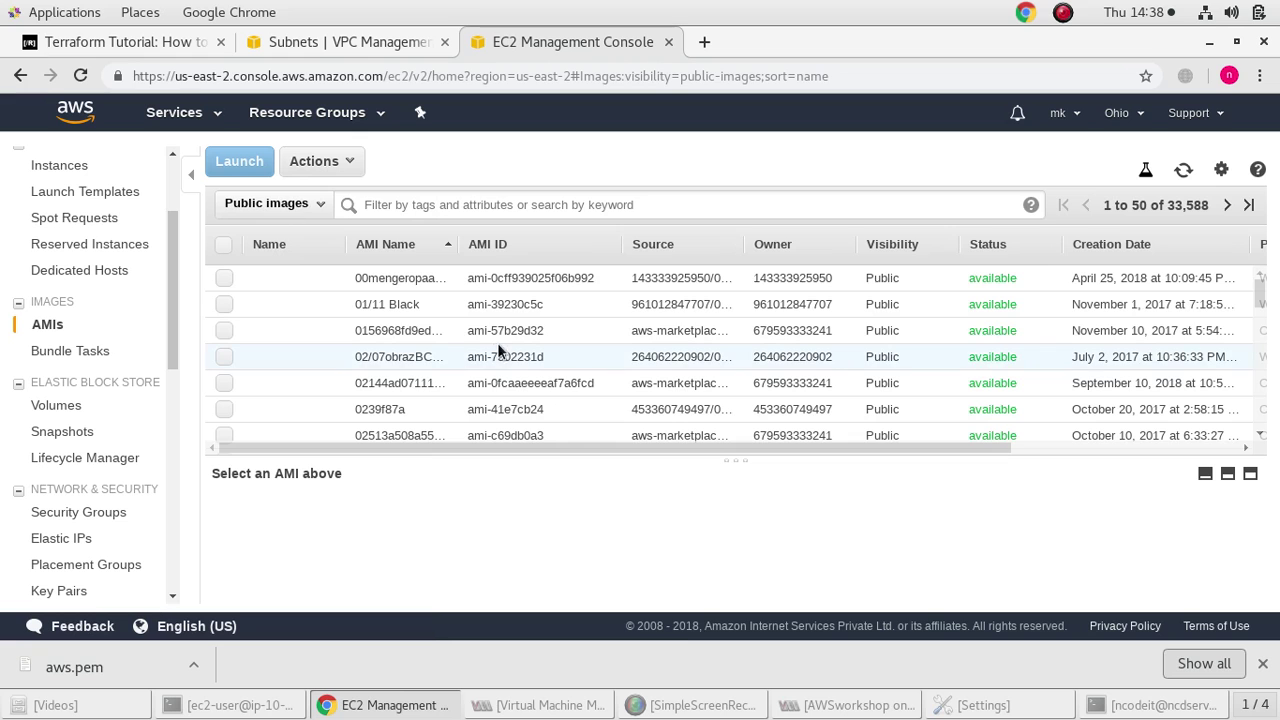
{"action": "scroll", "coordinate": [504, 352], "scroll_direction": "down", "scroll_amount": 5}
{"action": "scroll", "coordinate": [504, 359], "scroll_direction": "up", "scroll_amount": 5}
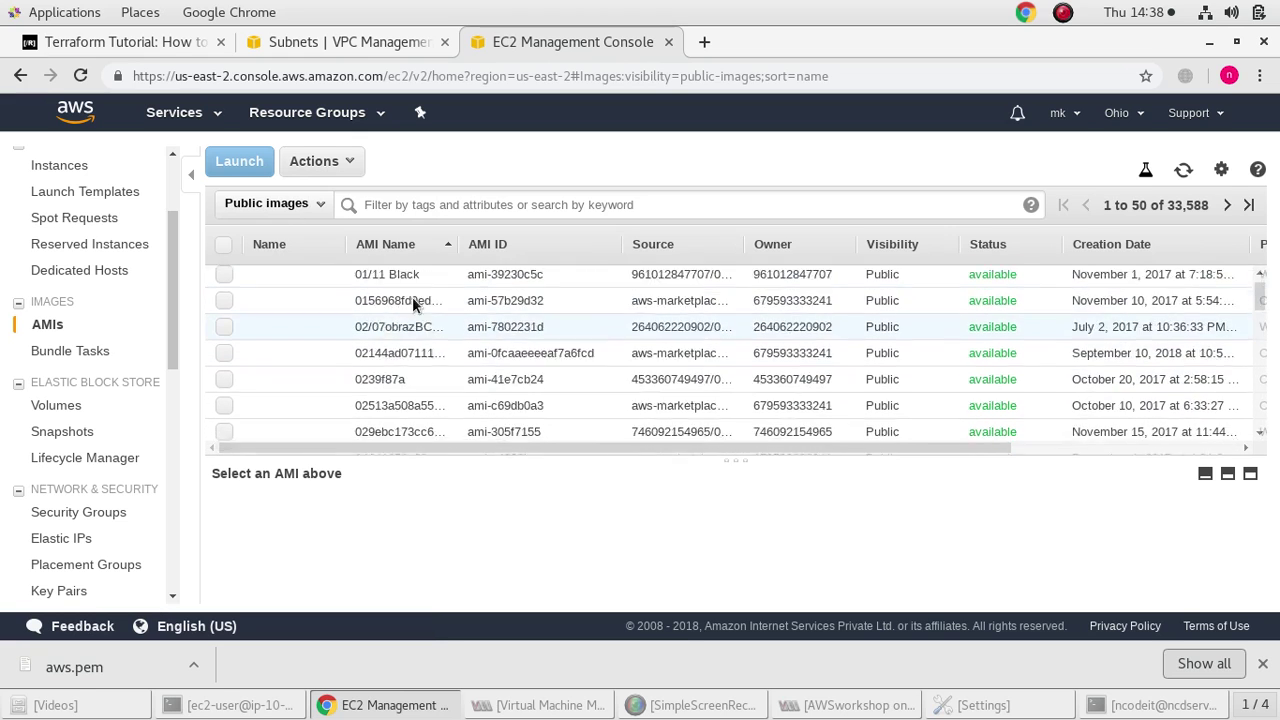
Set the filter back to owned AMIs, select them all and reload the page
{"action": "left_click", "coordinate": [318, 205]}
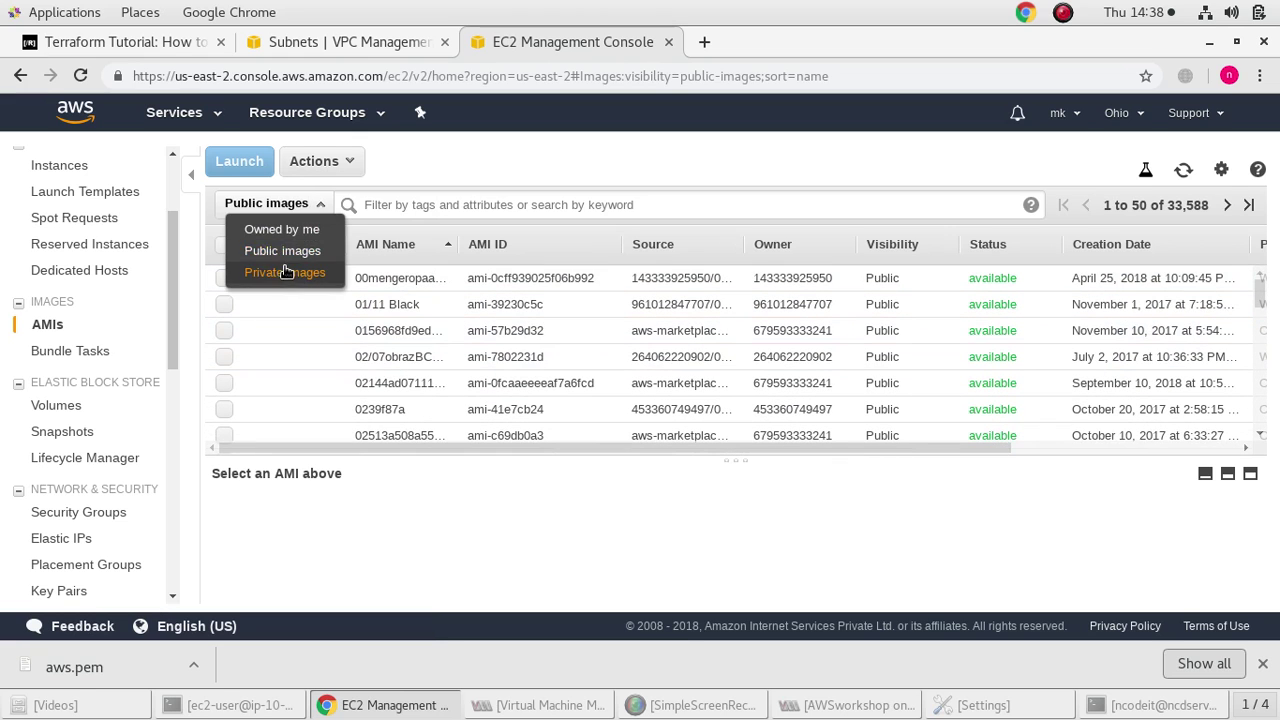
{"action": "left_click", "coordinate": [280, 229]}
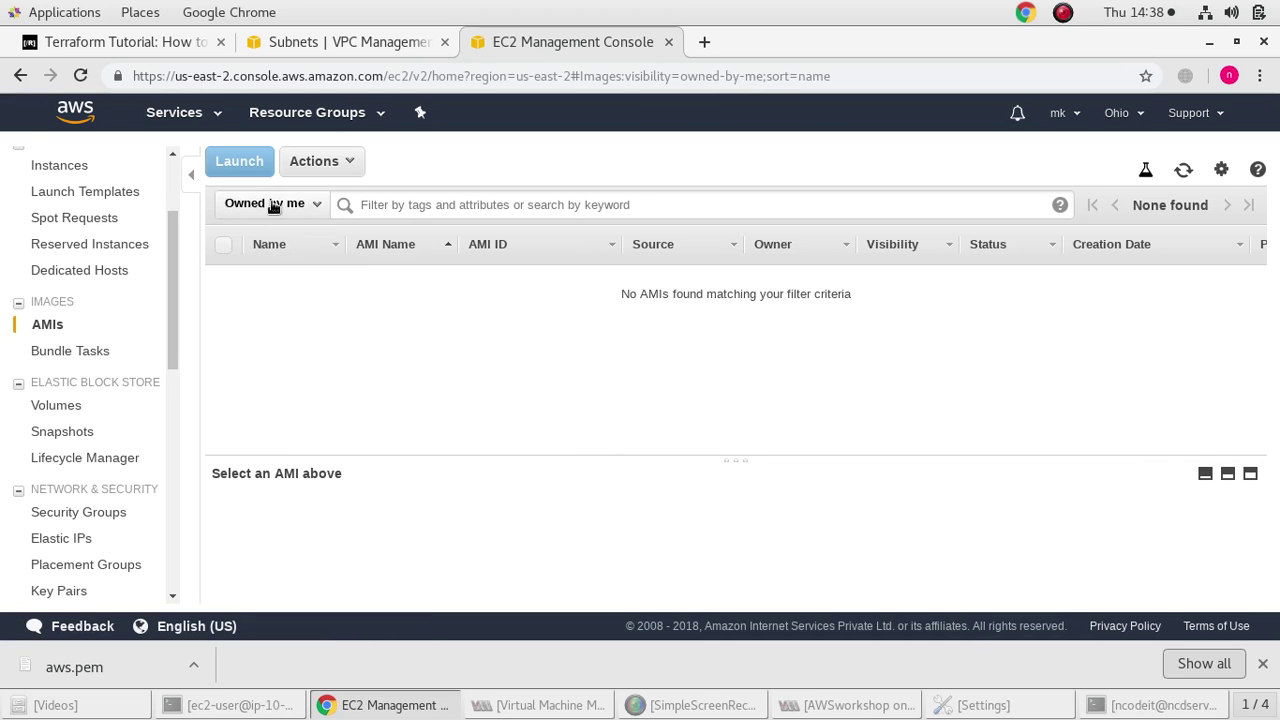
{"action": "left_click", "coordinate": [306, 165]}
{"action": "left_click", "coordinate": [306, 172]}
{"action": "left_click", "coordinate": [222, 244]}
{"action": "left_click", "coordinate": [80, 75]}
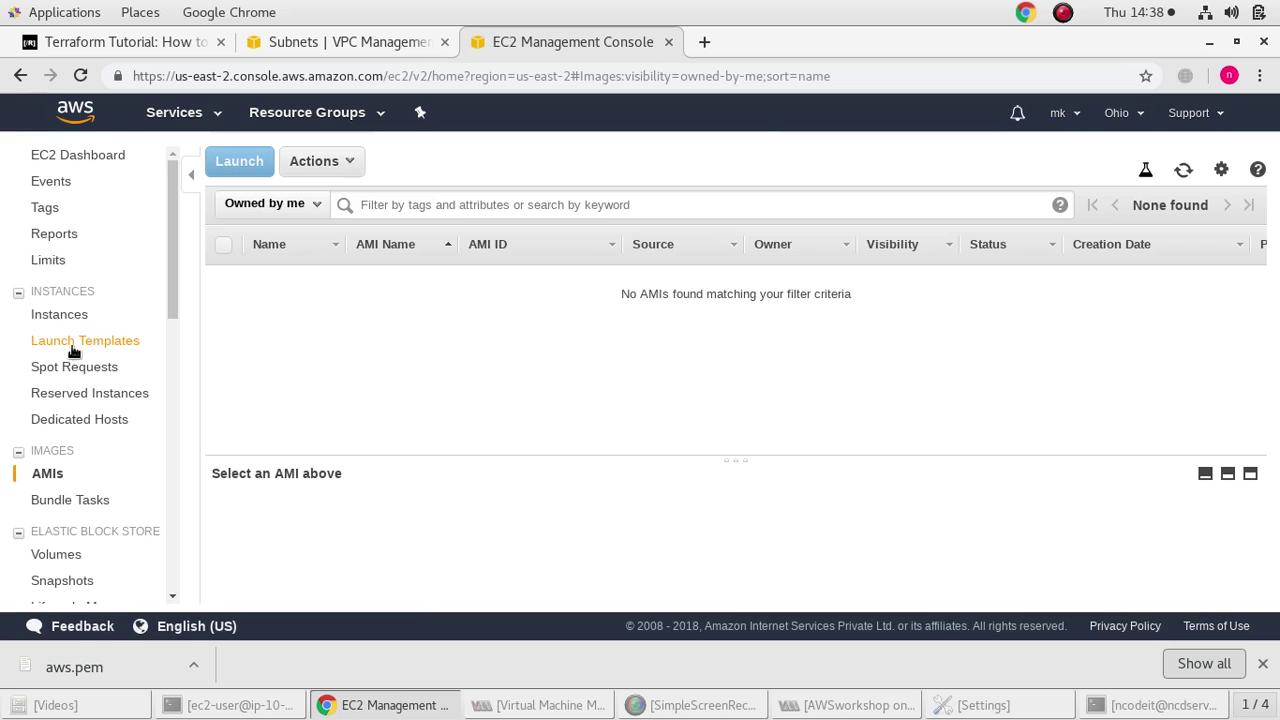
In the instances list, select only pvtinst1
{"action": "left_click", "coordinate": [62, 314]}
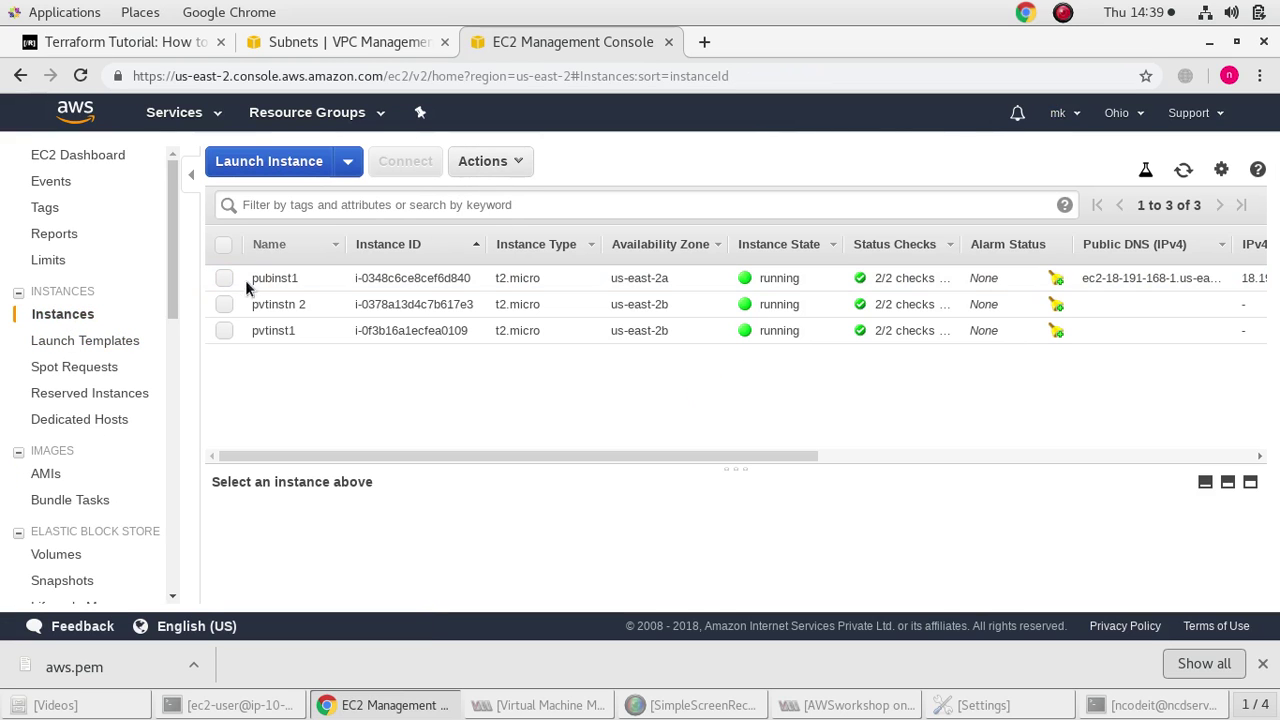
{"action": "left_click", "coordinate": [219, 306]}
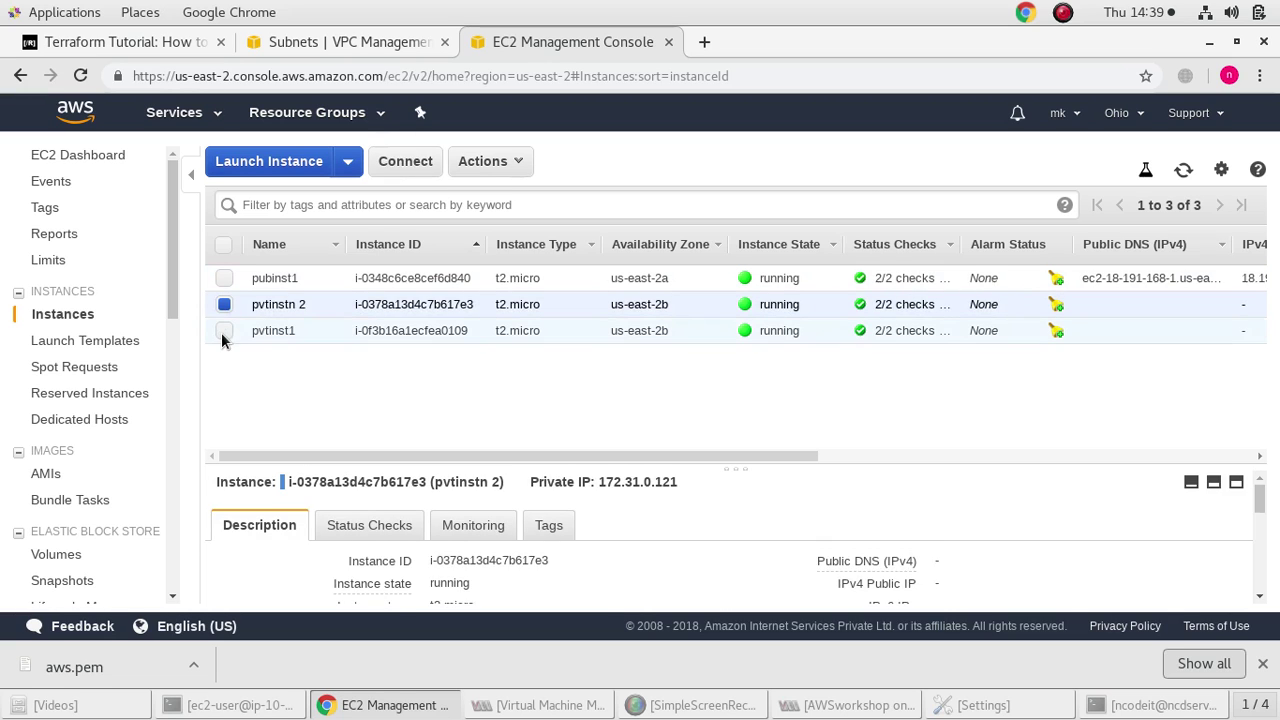
{"action": "left_click", "coordinate": [224, 330]}
{"action": "left_click", "coordinate": [224, 304]}
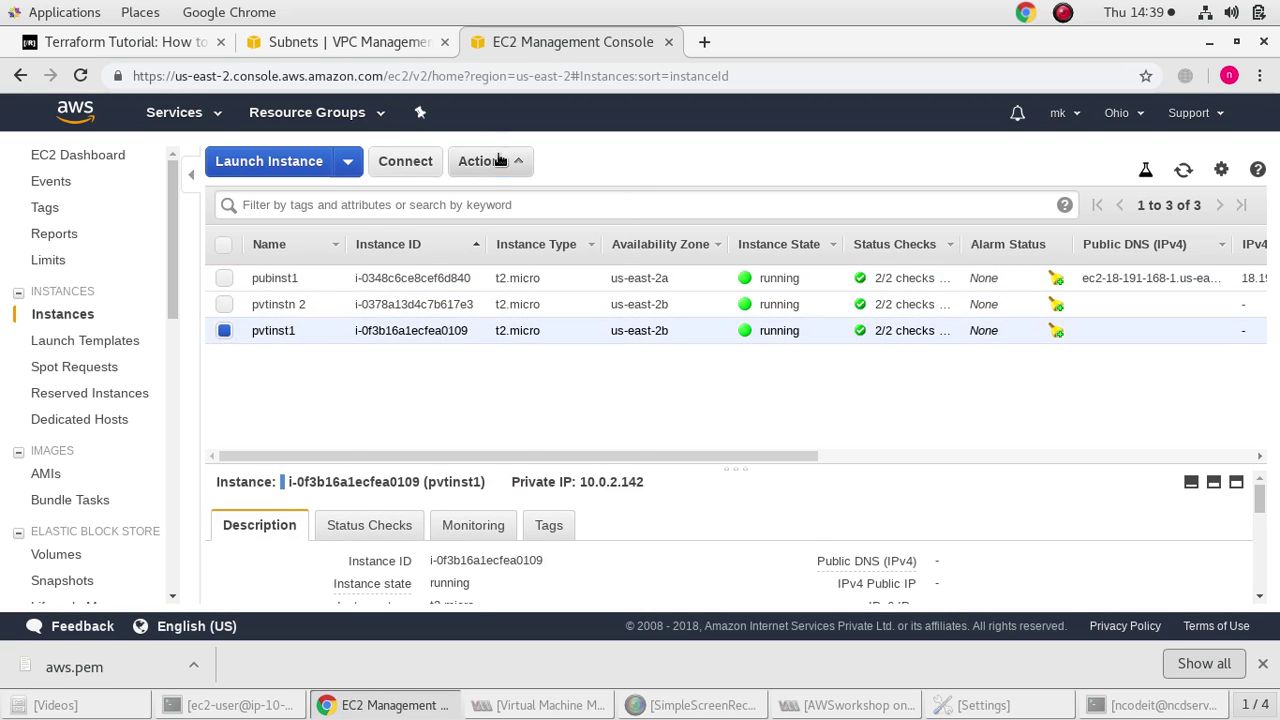
Create image 'my image 1' with description 'backup' from pvtinst1 and view the pending AMI
{"action": "left_click", "coordinate": [500, 161]}
{"action": "mouse_move", "coordinate": [566, 266]}
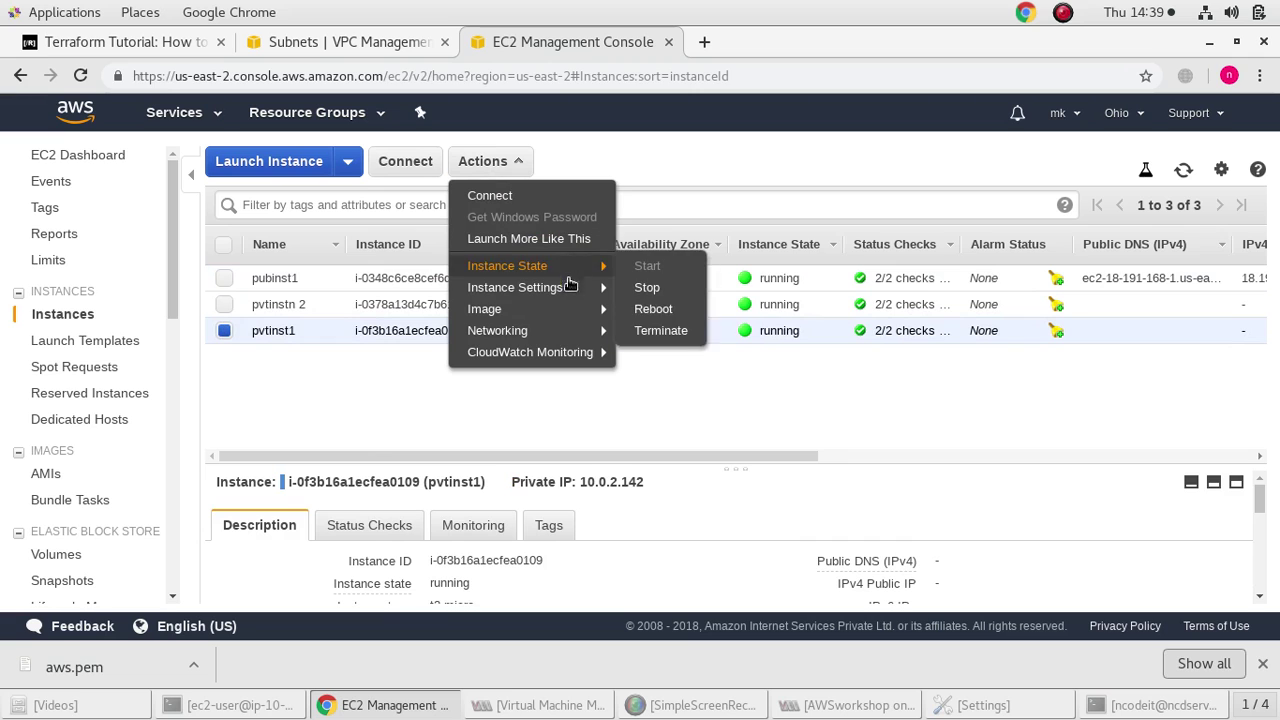
{"action": "mouse_move", "coordinate": [600, 309]}
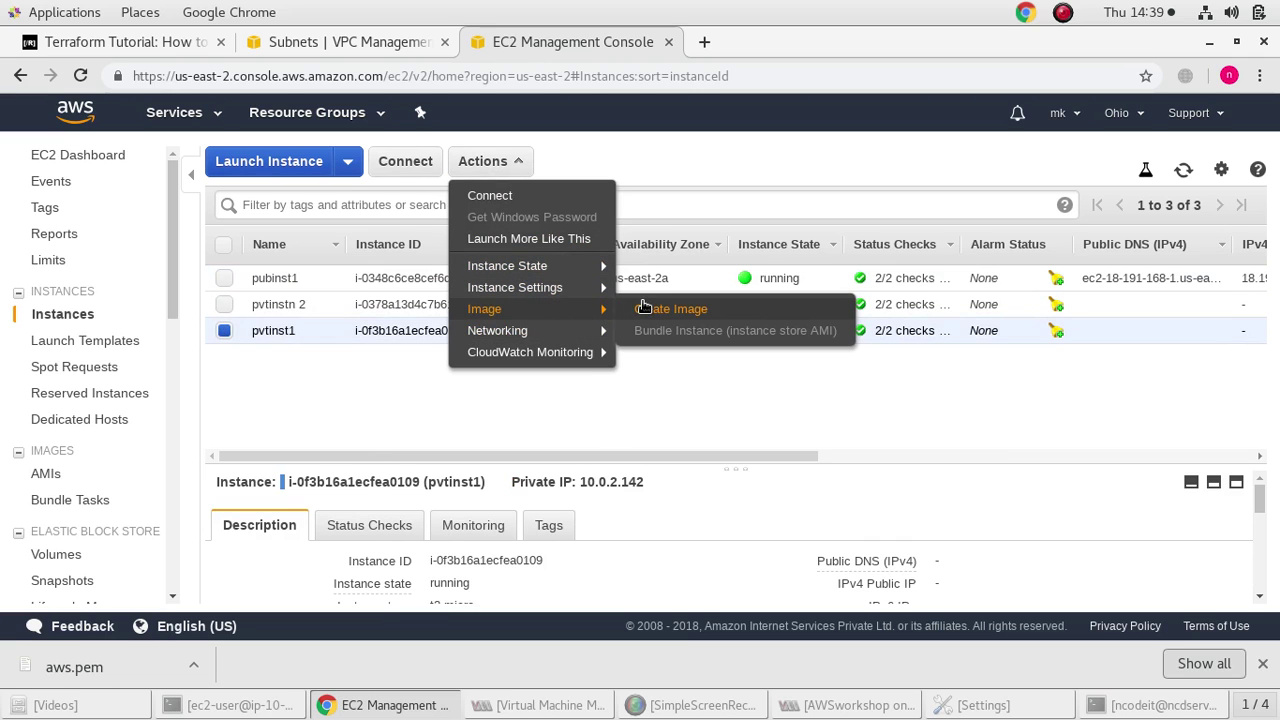
{"action": "left_click", "coordinate": [644, 308]}
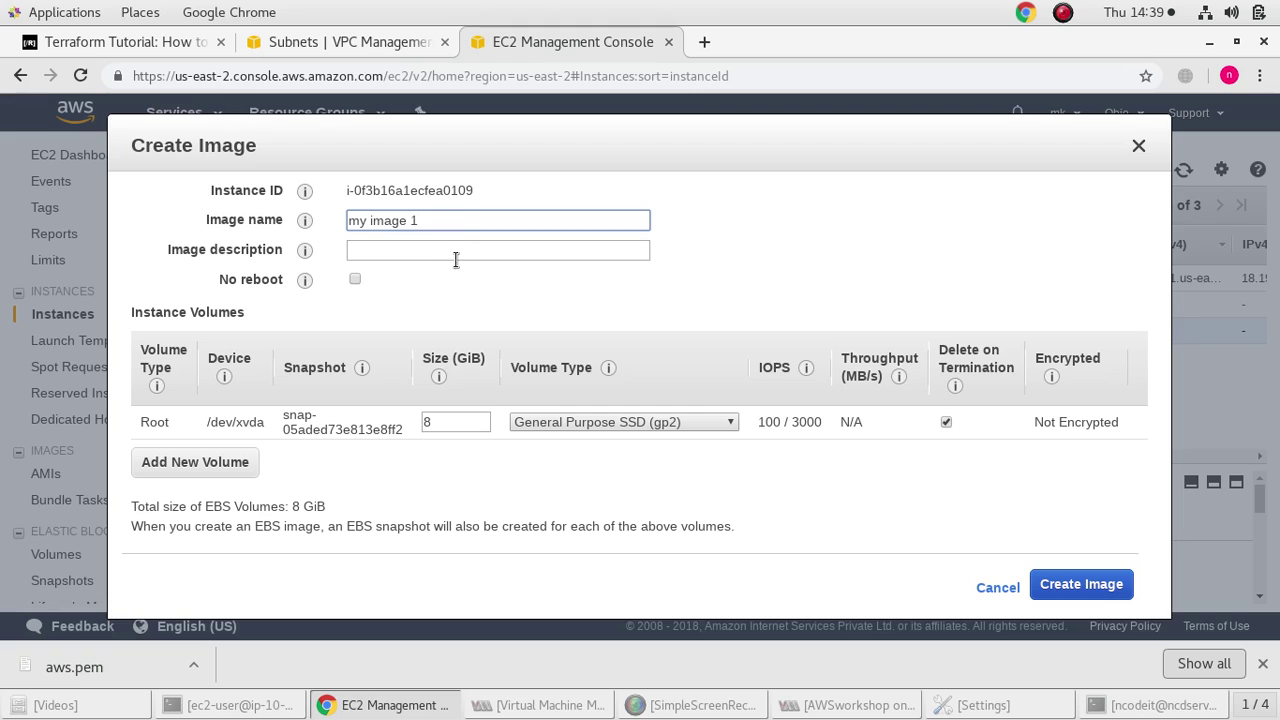
{"action": "left_click", "coordinate": [458, 247]}
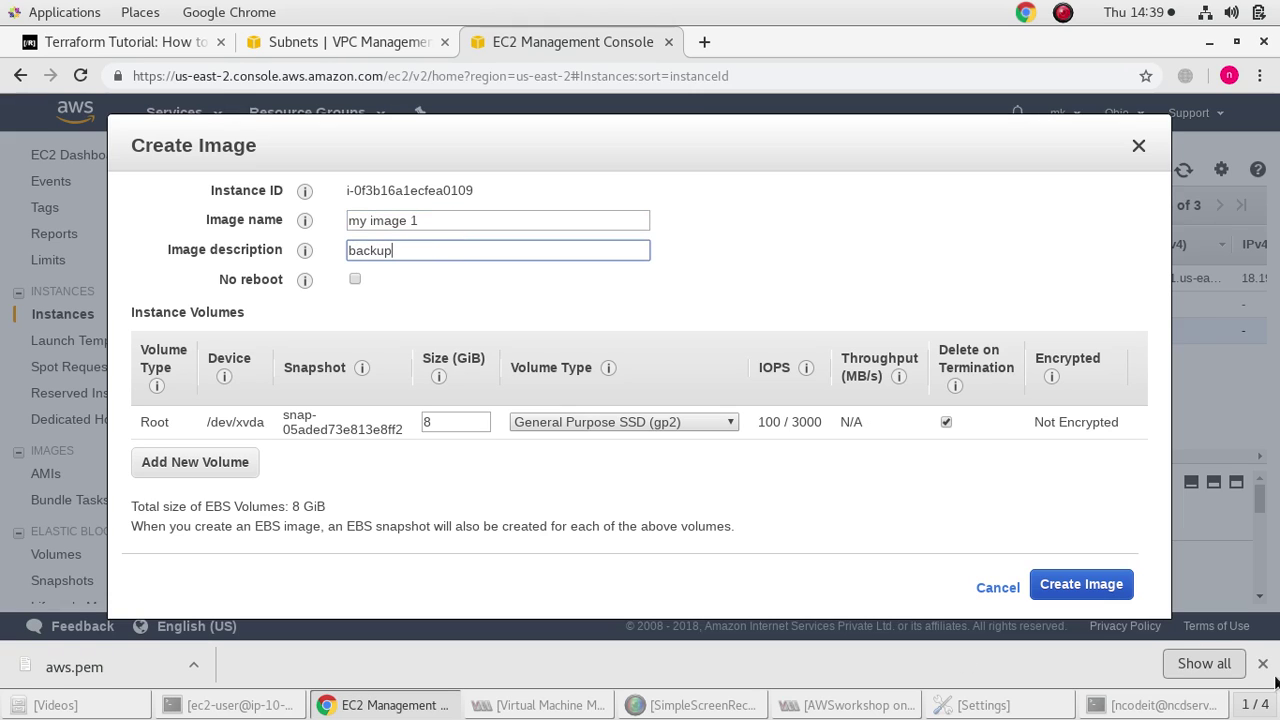
{"action": "left_click", "coordinate": [1117, 596]}
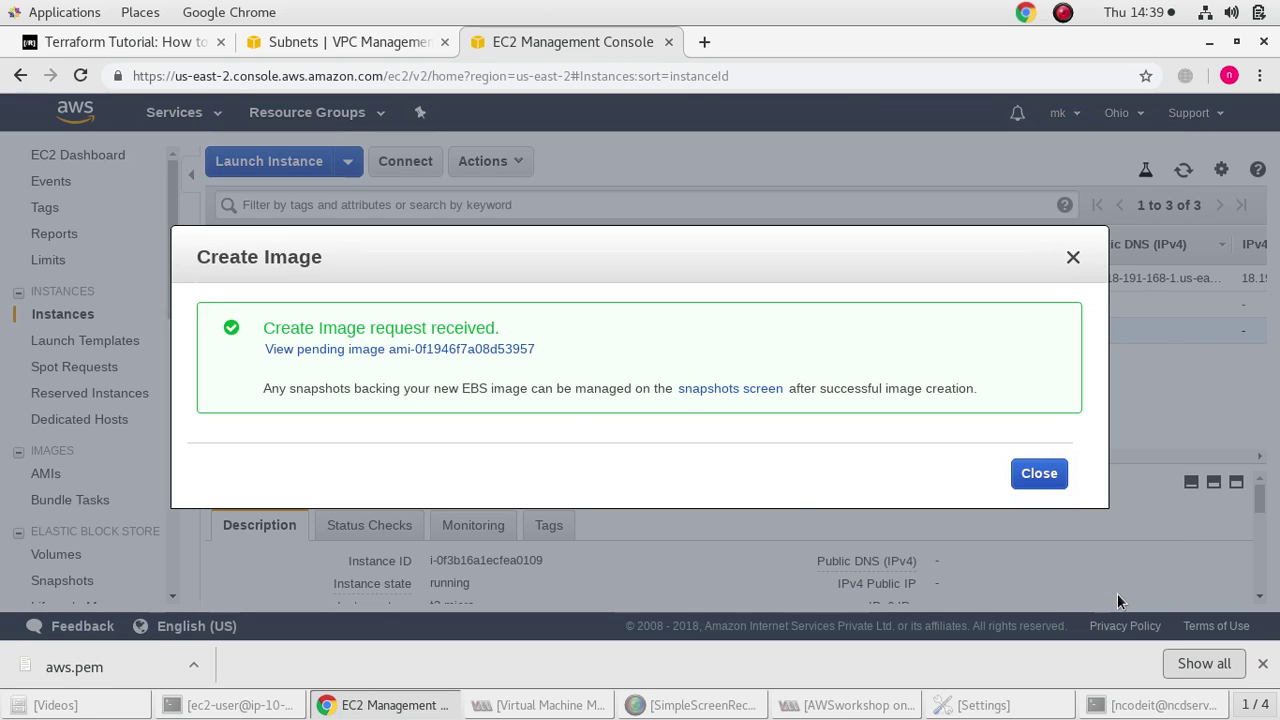
{"action": "left_click", "coordinate": [452, 352]}
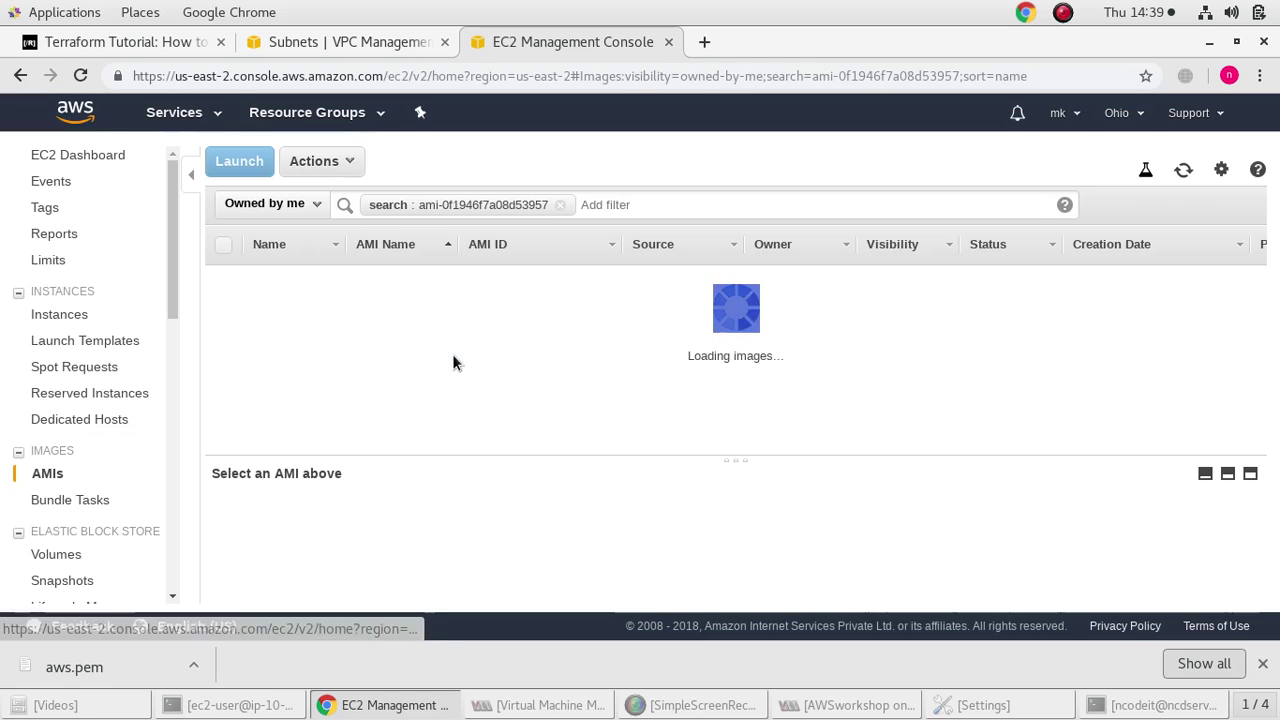
Remove the AMI ID filter and switch the ownership filter to Private images
{"action": "left_click", "coordinate": [560, 205]}
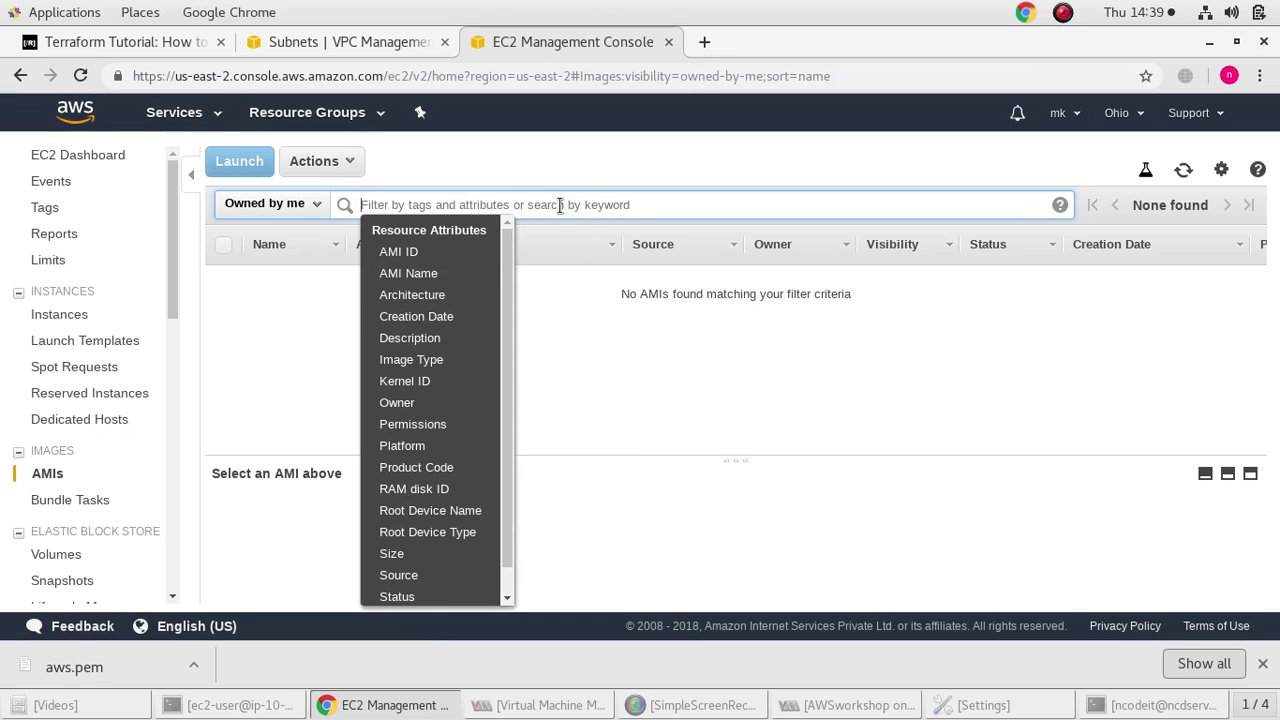
{"action": "left_click", "coordinate": [443, 256]}
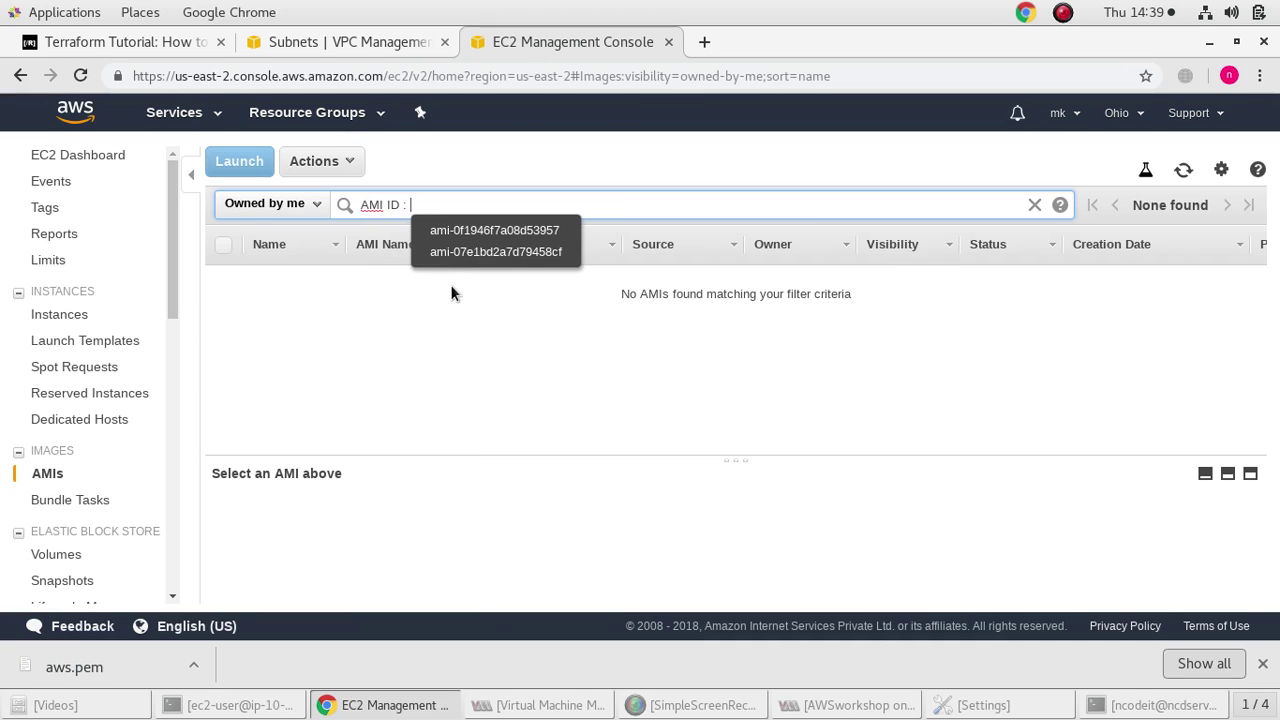
{"action": "left_click", "coordinate": [473, 252]}
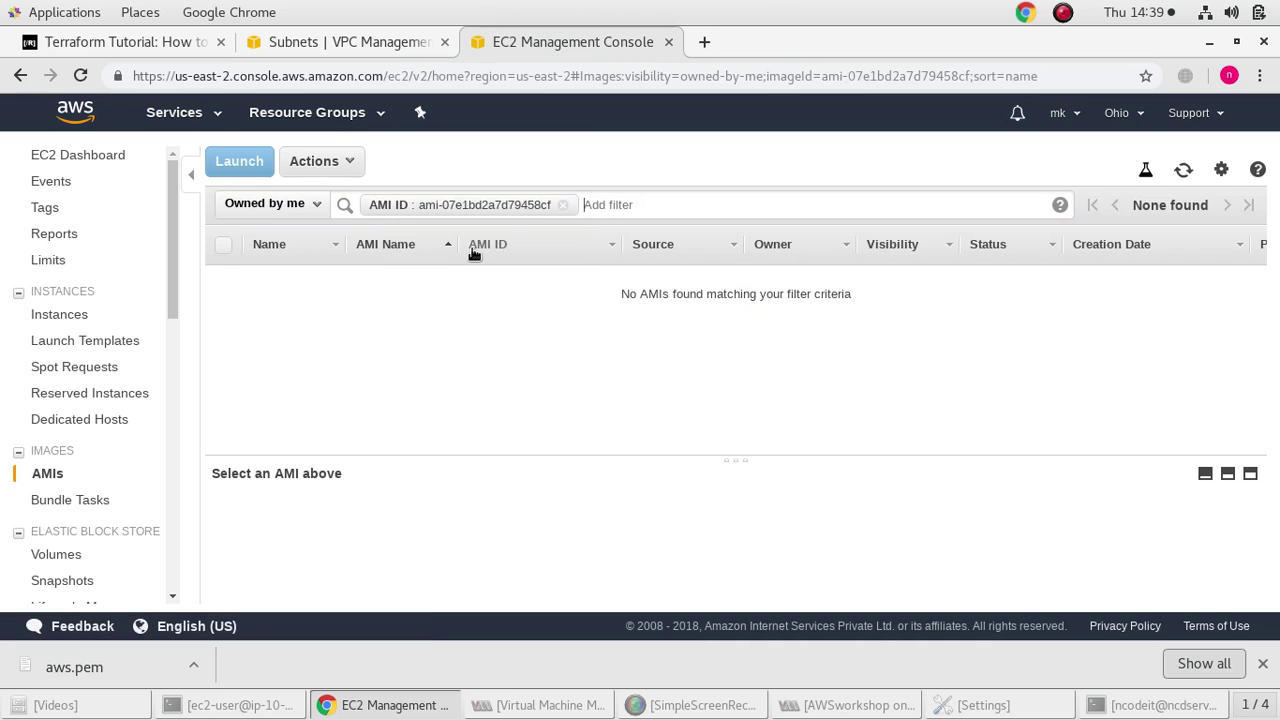
{"action": "left_click", "coordinate": [562, 204]}
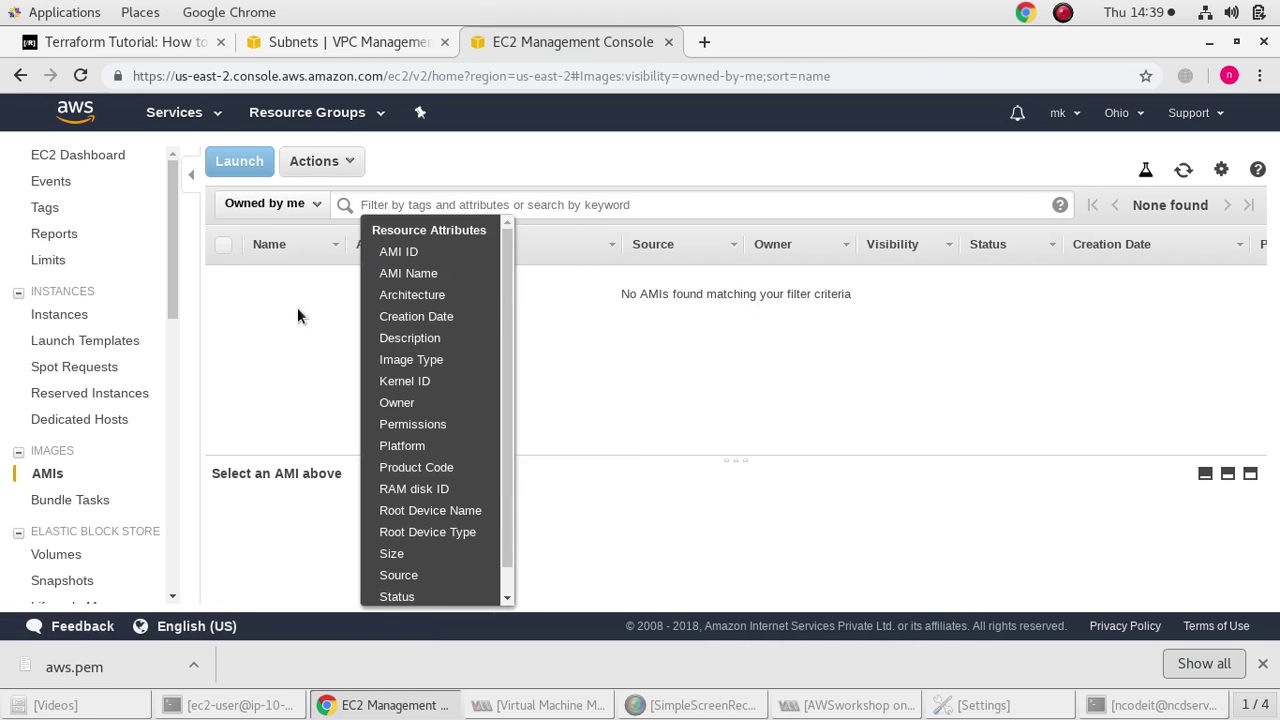
{"action": "left_click", "coordinate": [270, 322]}
{"action": "left_click", "coordinate": [285, 210]}
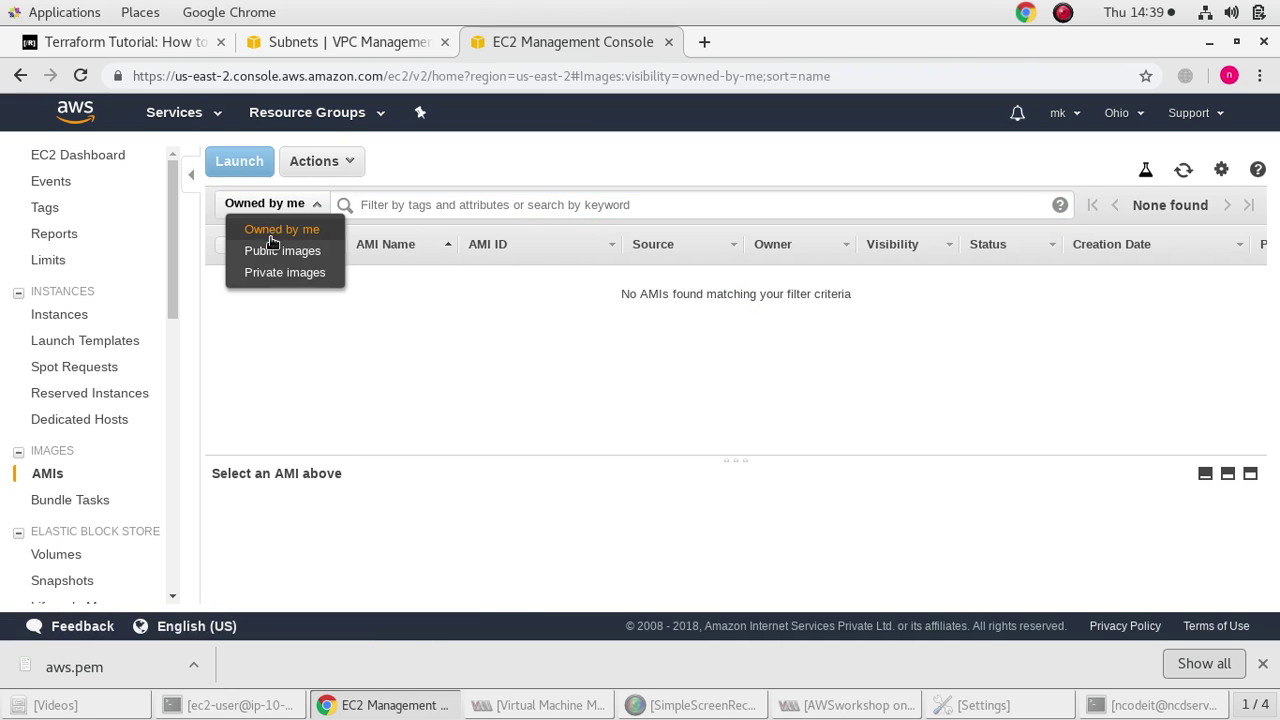
{"action": "left_click", "coordinate": [264, 272]}
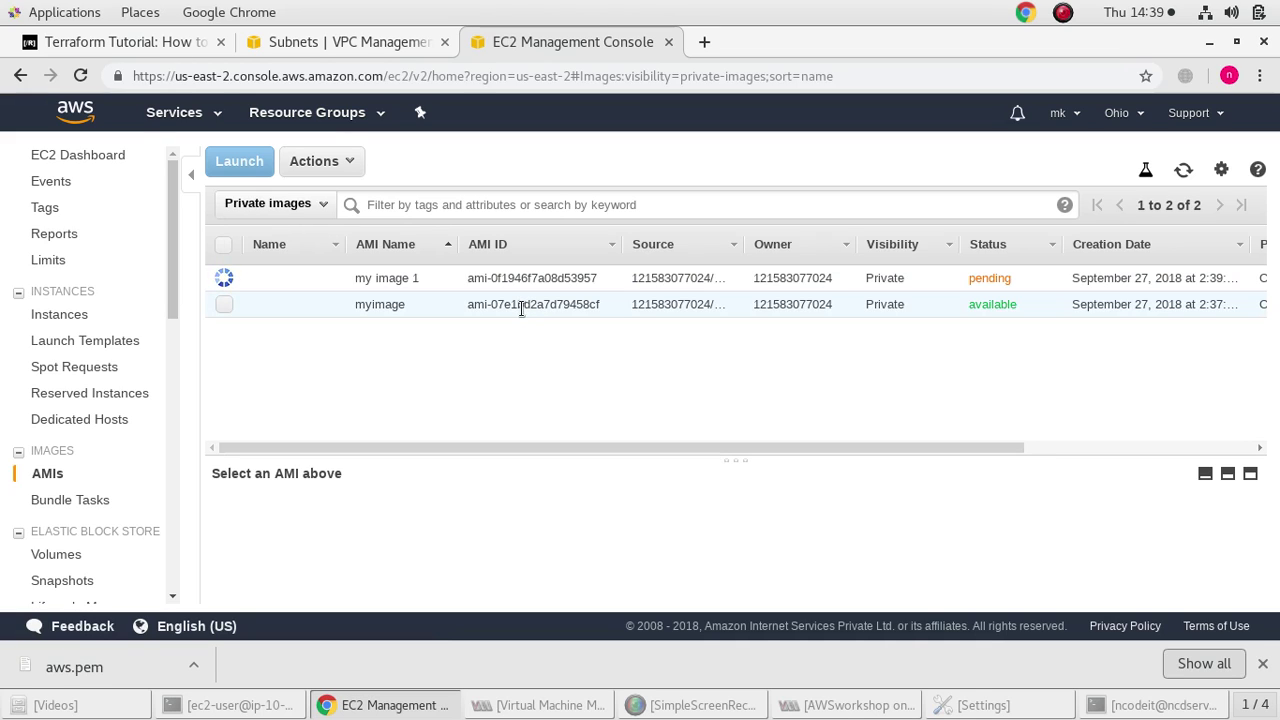
Select myimage and review its details
{"action": "left_click", "coordinate": [224, 304]}
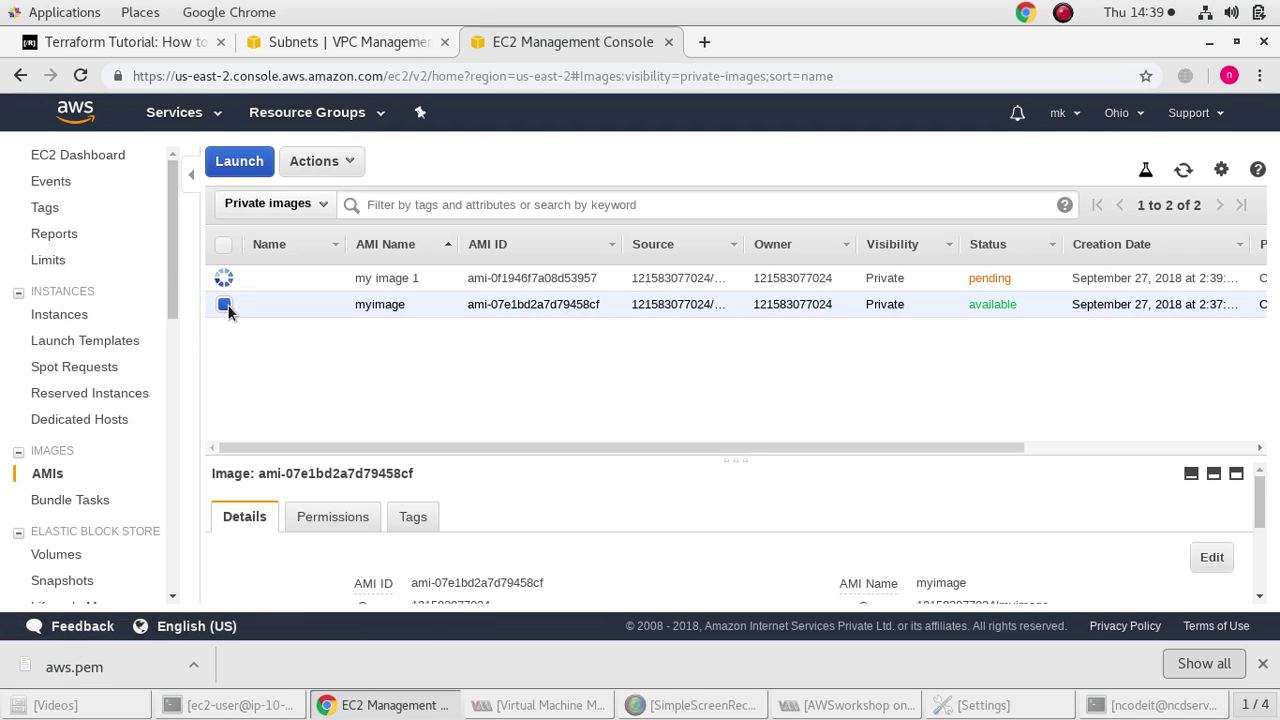
{"action": "left_click", "coordinate": [328, 165]}
{"action": "left_click", "coordinate": [328, 168]}
{"action": "scroll", "coordinate": [563, 568], "scroll_direction": "down", "scroll_amount": 3}
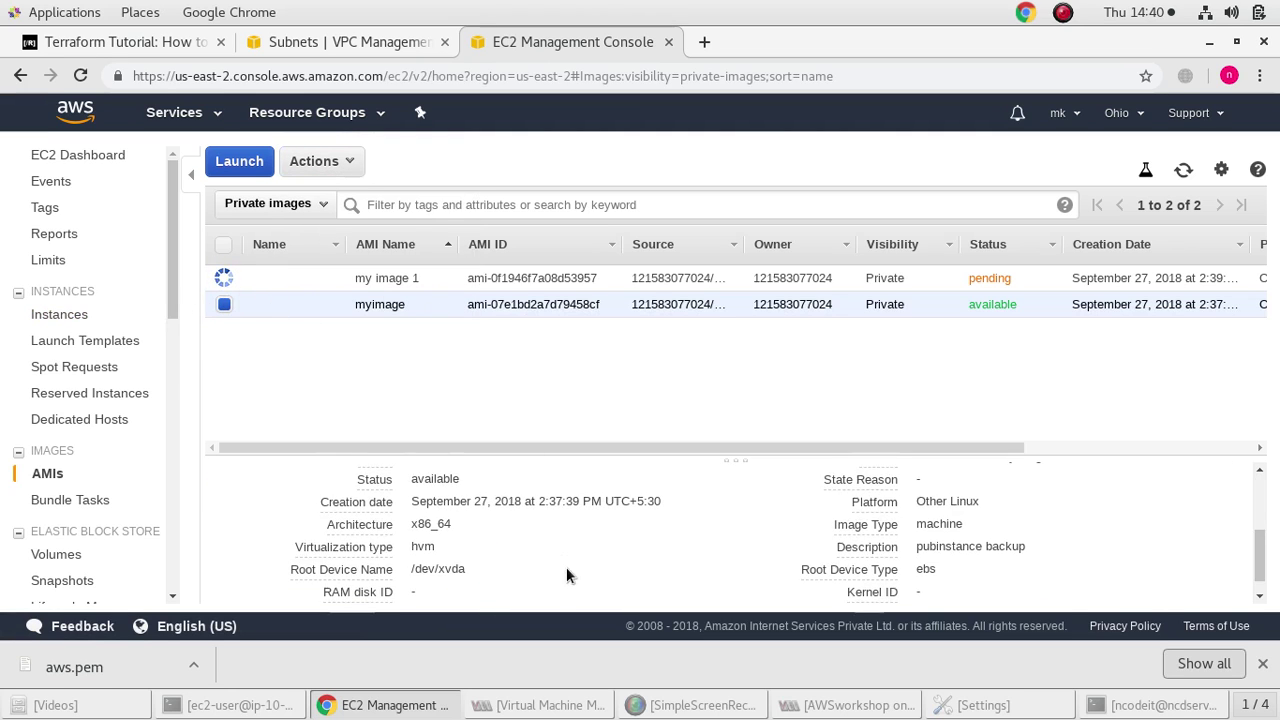
{"action": "scroll", "coordinate": [610, 552], "scroll_direction": "up", "scroll_amount": 1}
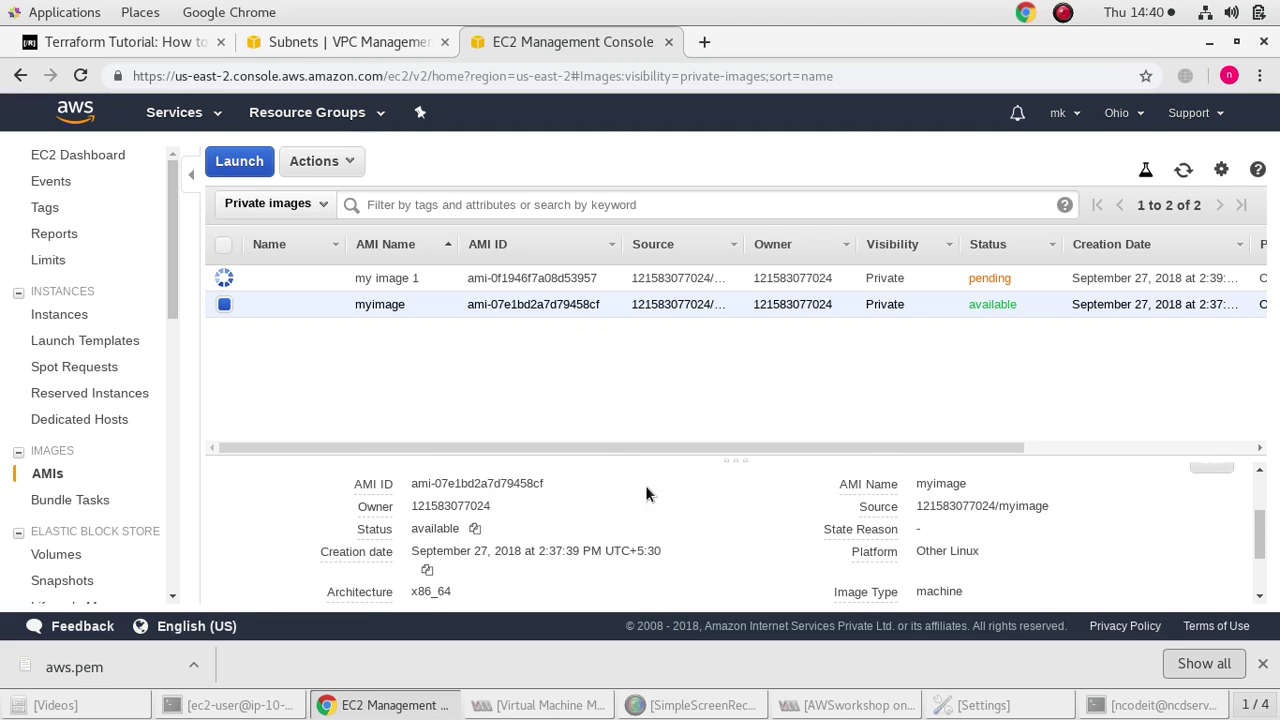
{"action": "scroll", "coordinate": [973, 545], "scroll_direction": "down", "scroll_amount": 1}
{"action": "scroll", "coordinate": [970, 552], "scroll_direction": "down", "scroll_amount": 1}
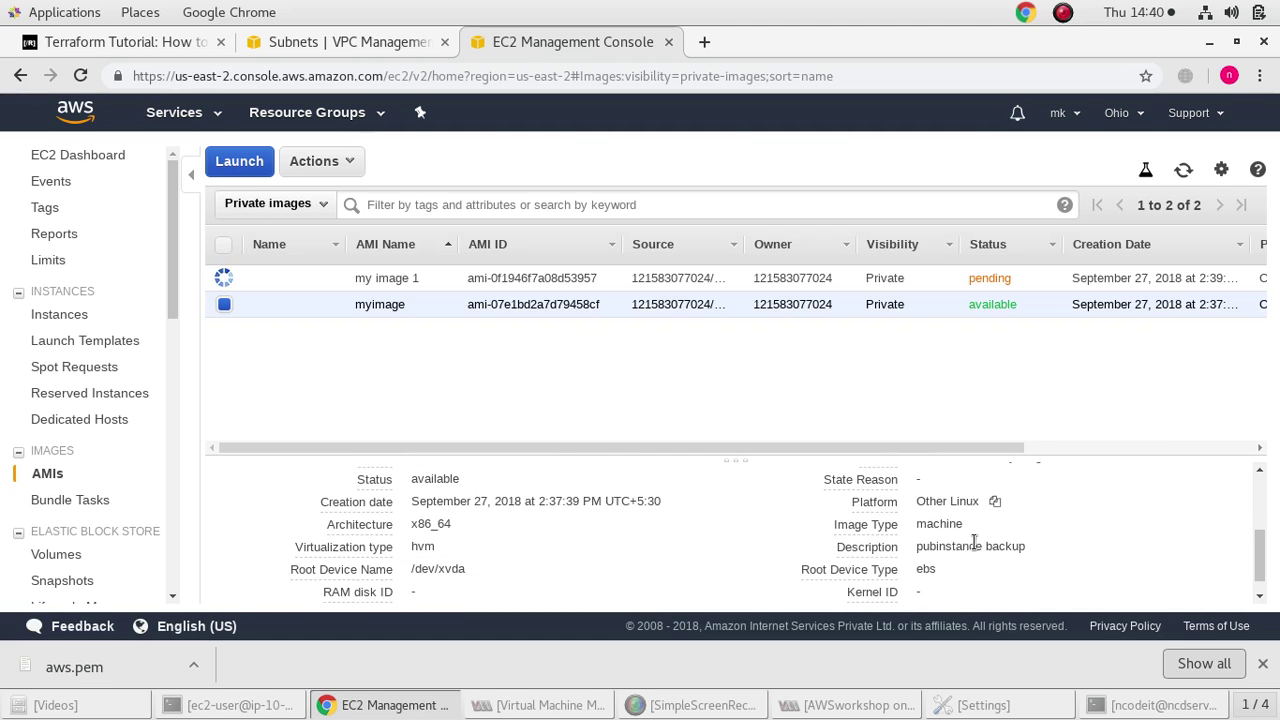
{"action": "scroll", "coordinate": [970, 550], "scroll_direction": "up", "scroll_amount": 2}
{"action": "scroll", "coordinate": [965, 545], "scroll_direction": "down", "scroll_amount": 2}
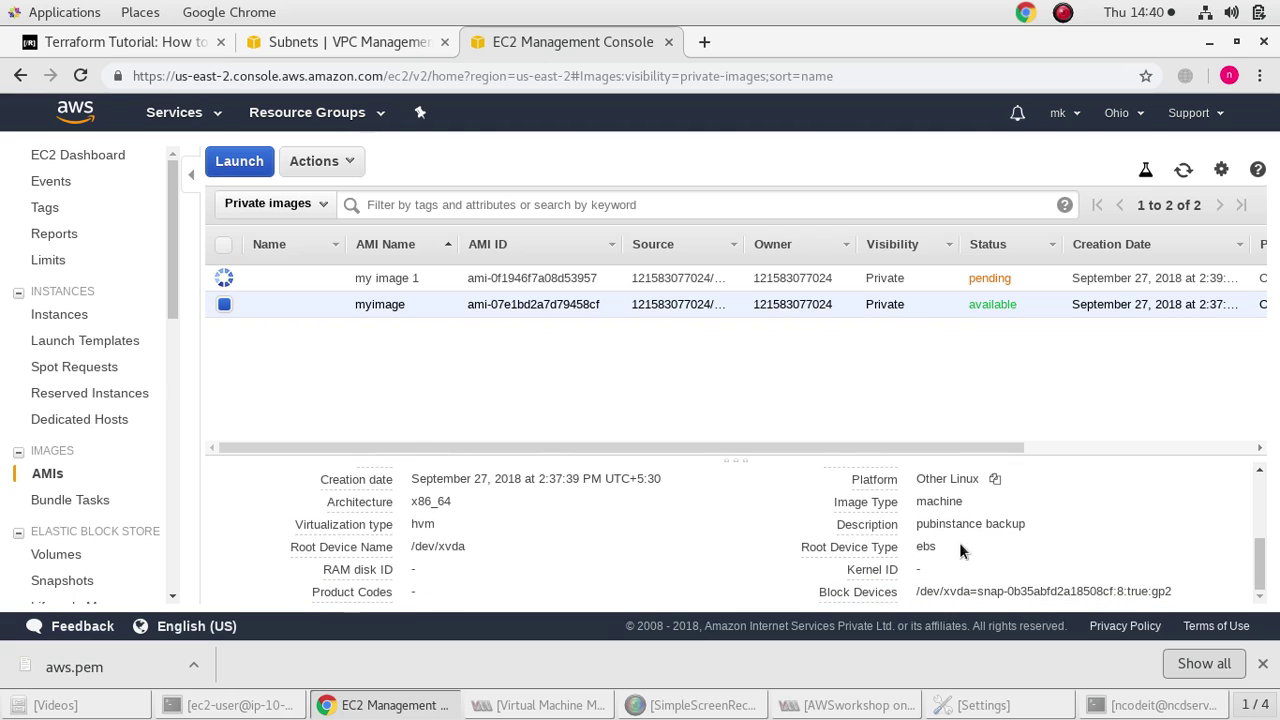
Deregister the 'my image 1' AMI and confirm
{"action": "left_click", "coordinate": [226, 279]}
{"action": "left_click", "coordinate": [227, 305]}
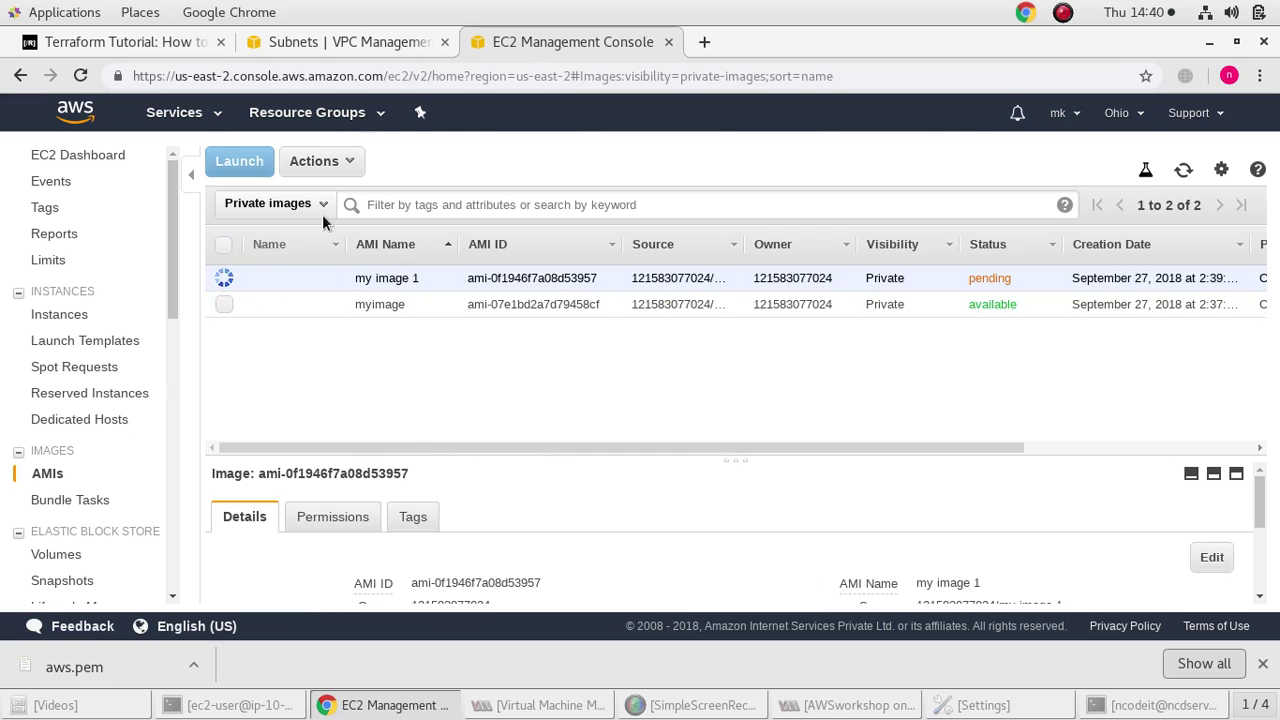
{"action": "left_click", "coordinate": [318, 161]}
{"action": "left_click", "coordinate": [368, 240]}
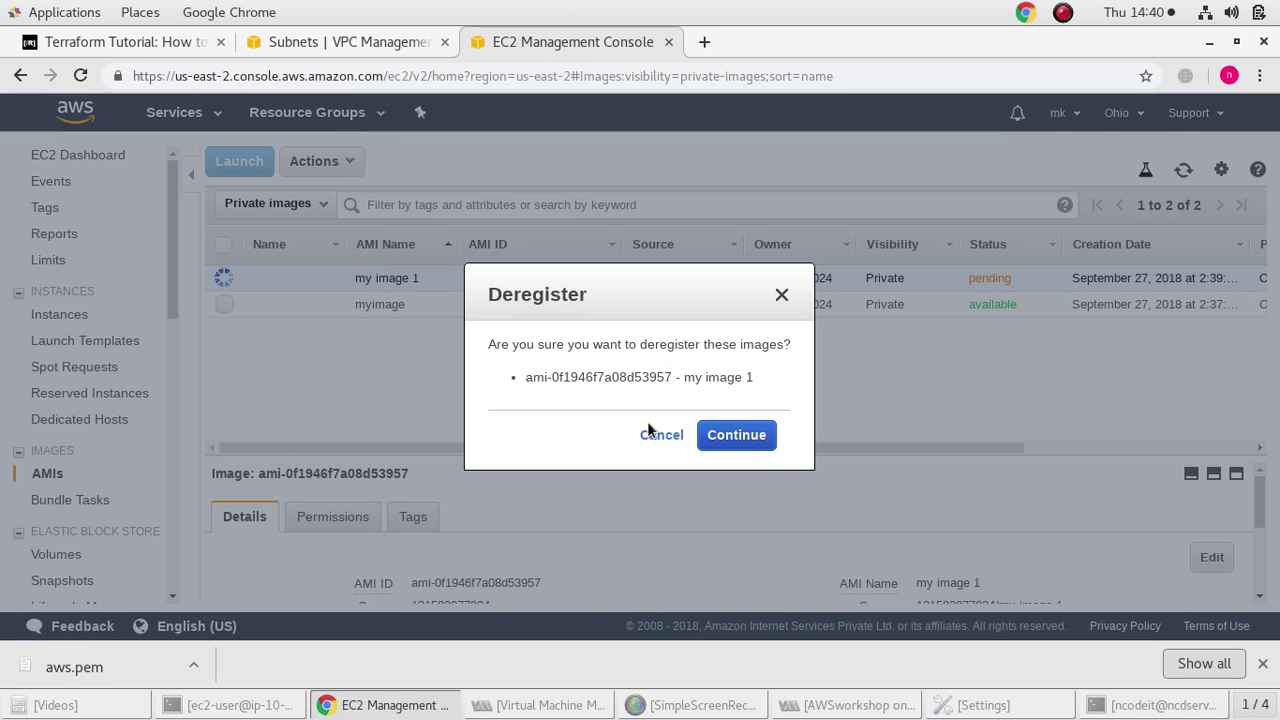
{"action": "left_click", "coordinate": [749, 437]}
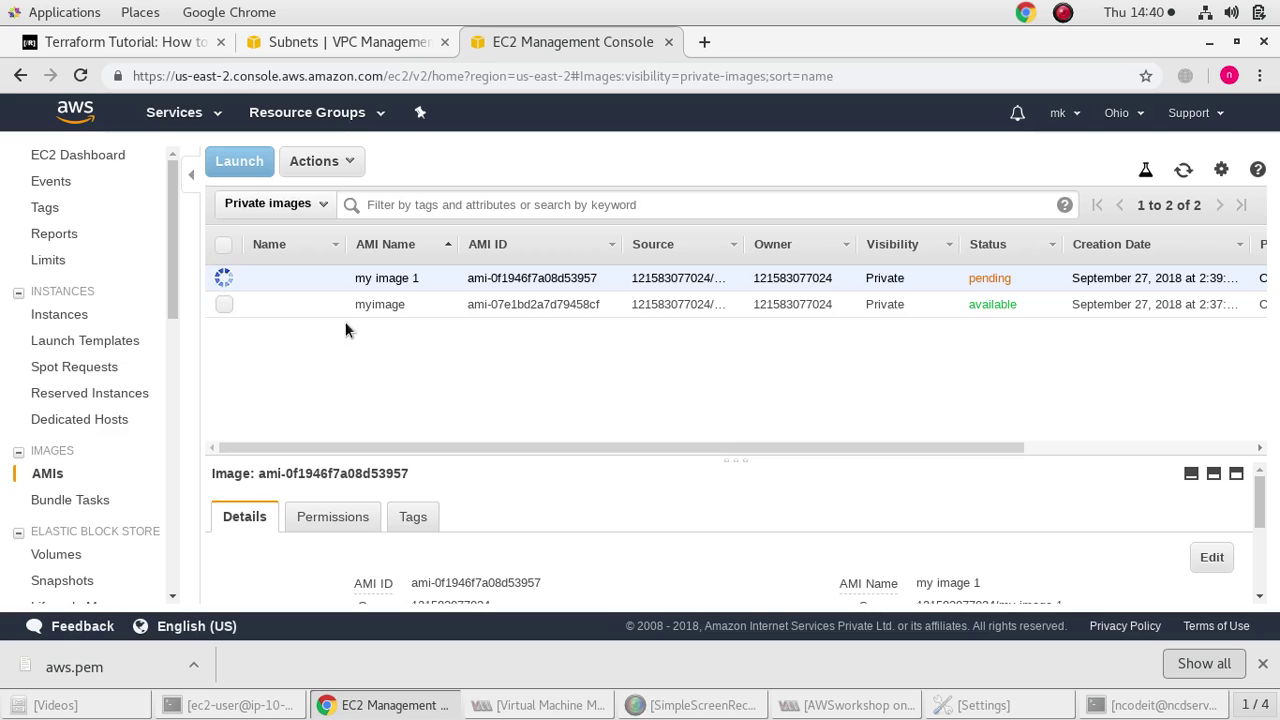
{"action": "left_click", "coordinate": [224, 304]}
{"action": "left_click", "coordinate": [224, 304]}
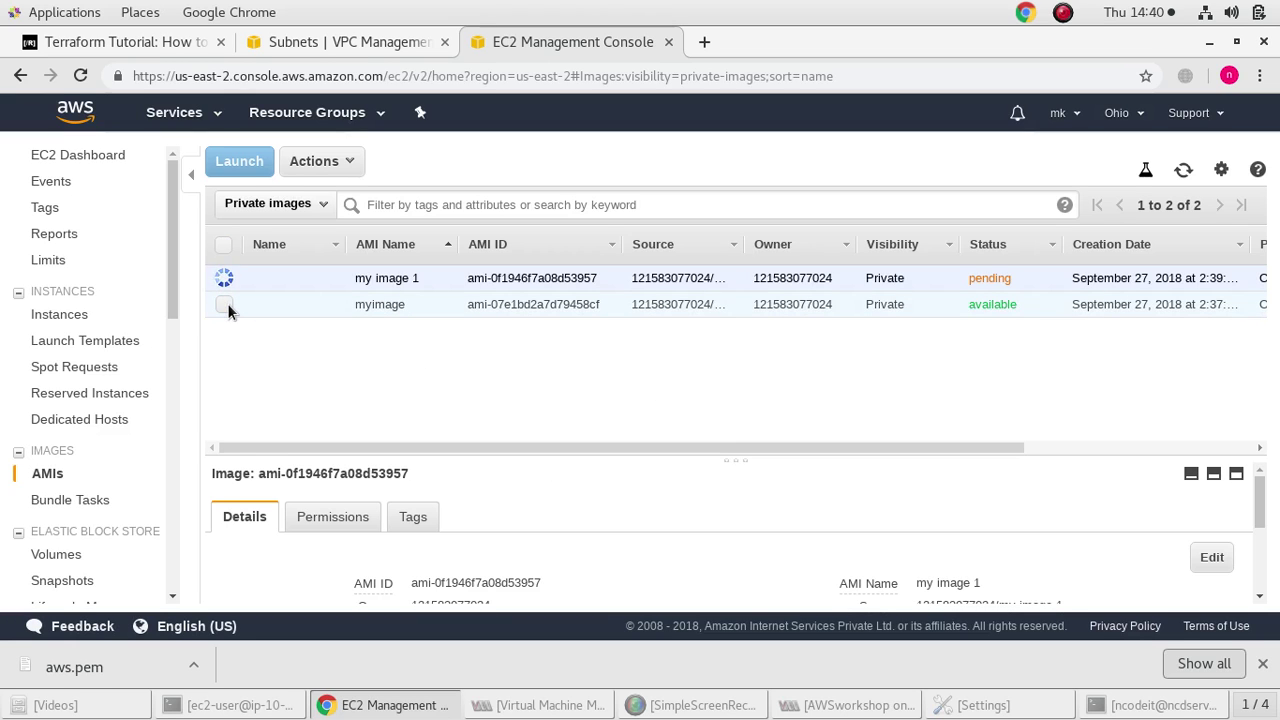
Stop the pubinst1 instance through Instance State > Stop and confirm
{"action": "left_click", "coordinate": [90, 316]}
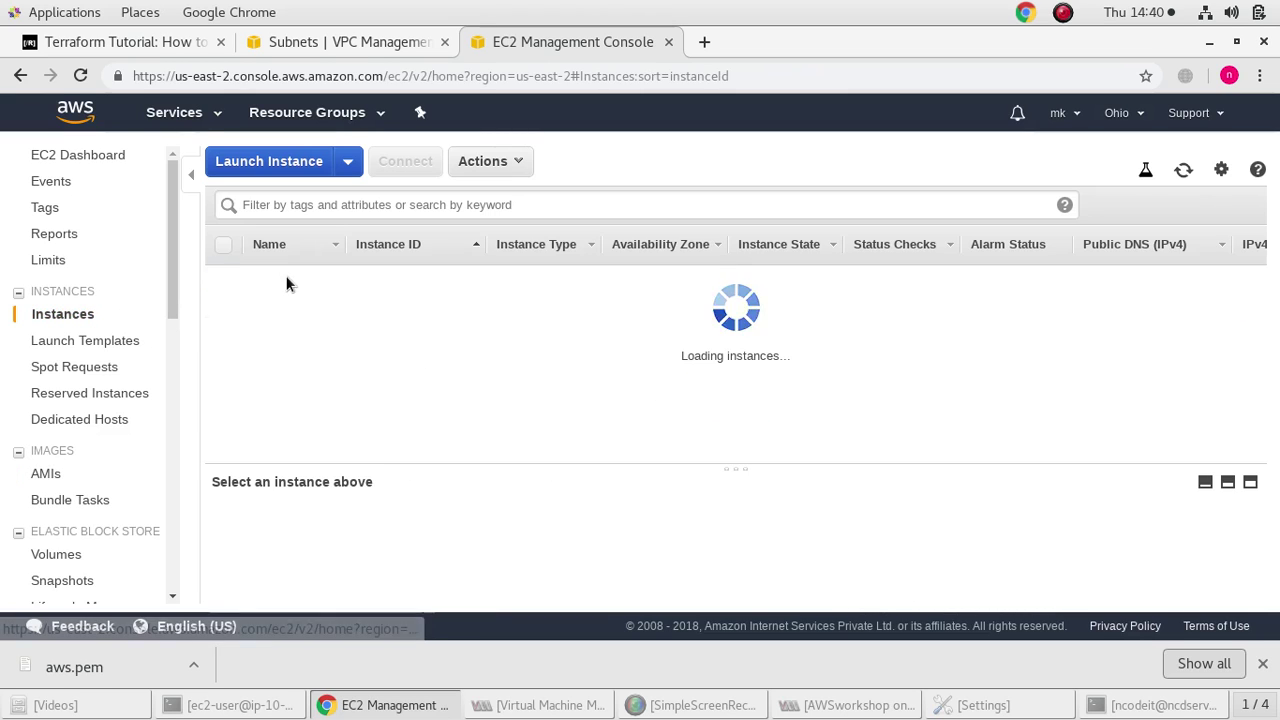
{"action": "left_click", "coordinate": [224, 278]}
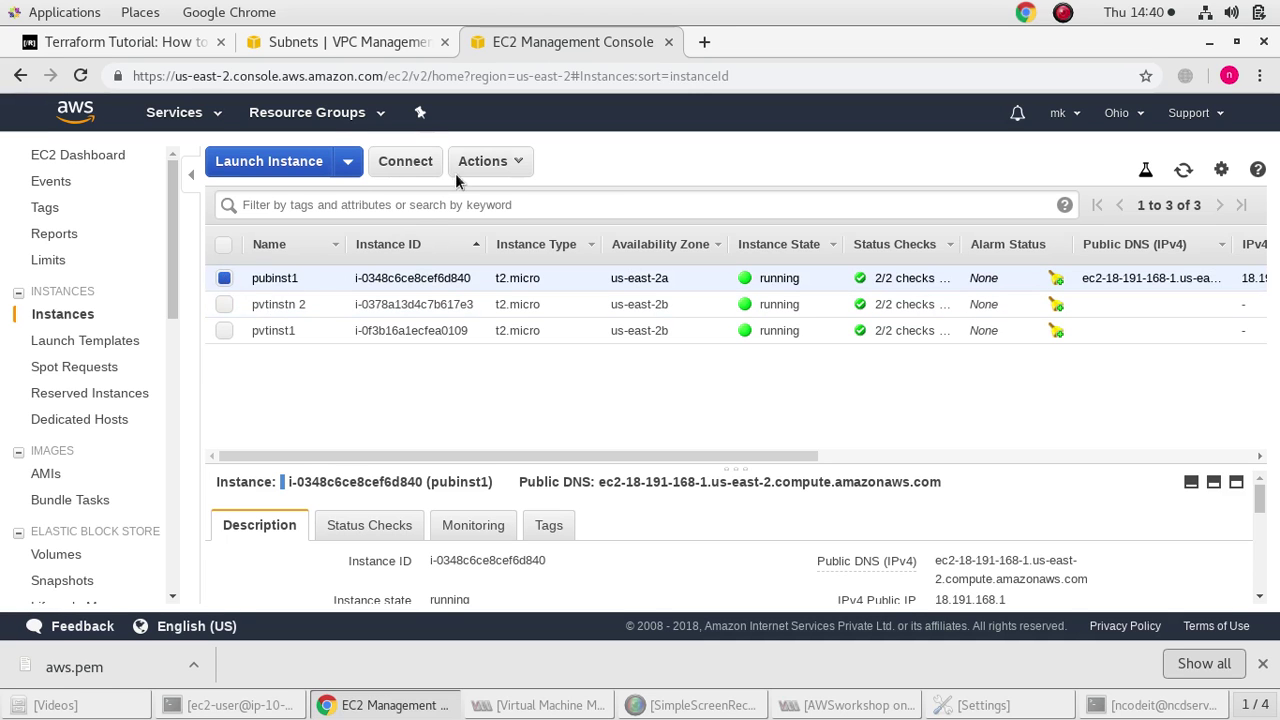
{"action": "left_click", "coordinate": [483, 161]}
{"action": "mouse_move", "coordinate": [519, 288]}
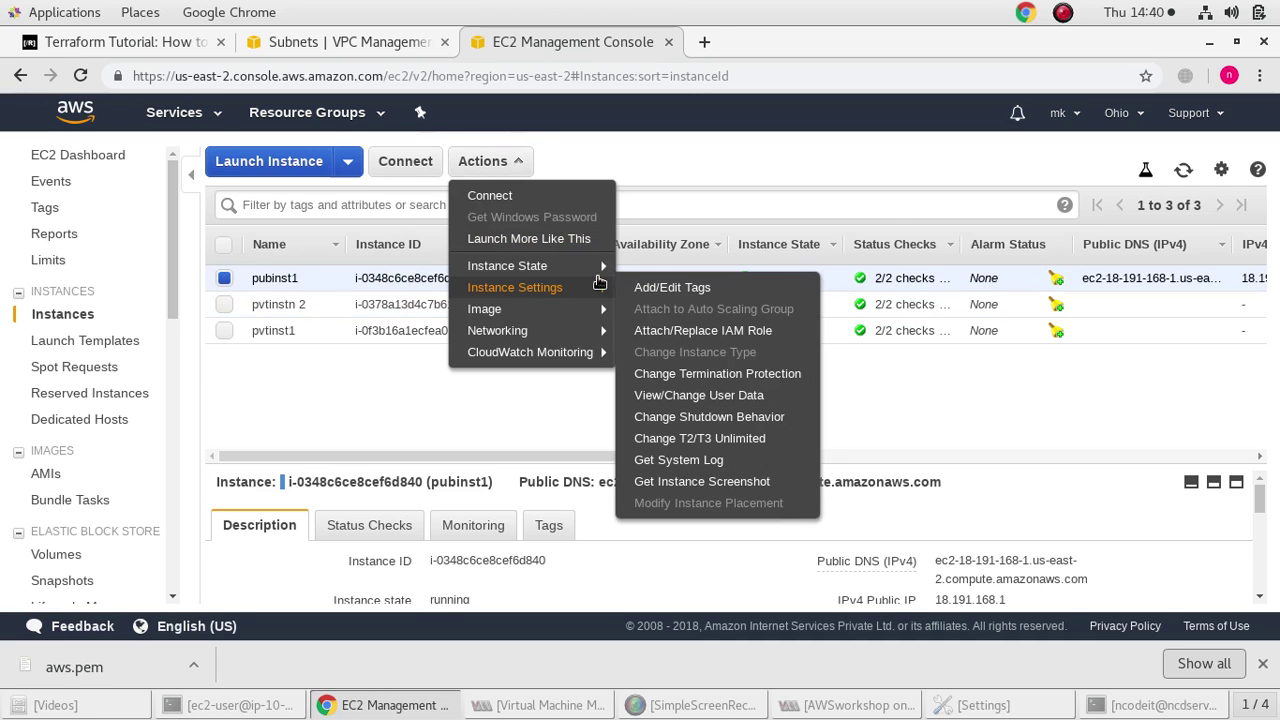
{"action": "mouse_move", "coordinate": [600, 266]}
{"action": "left_click", "coordinate": [670, 288]}
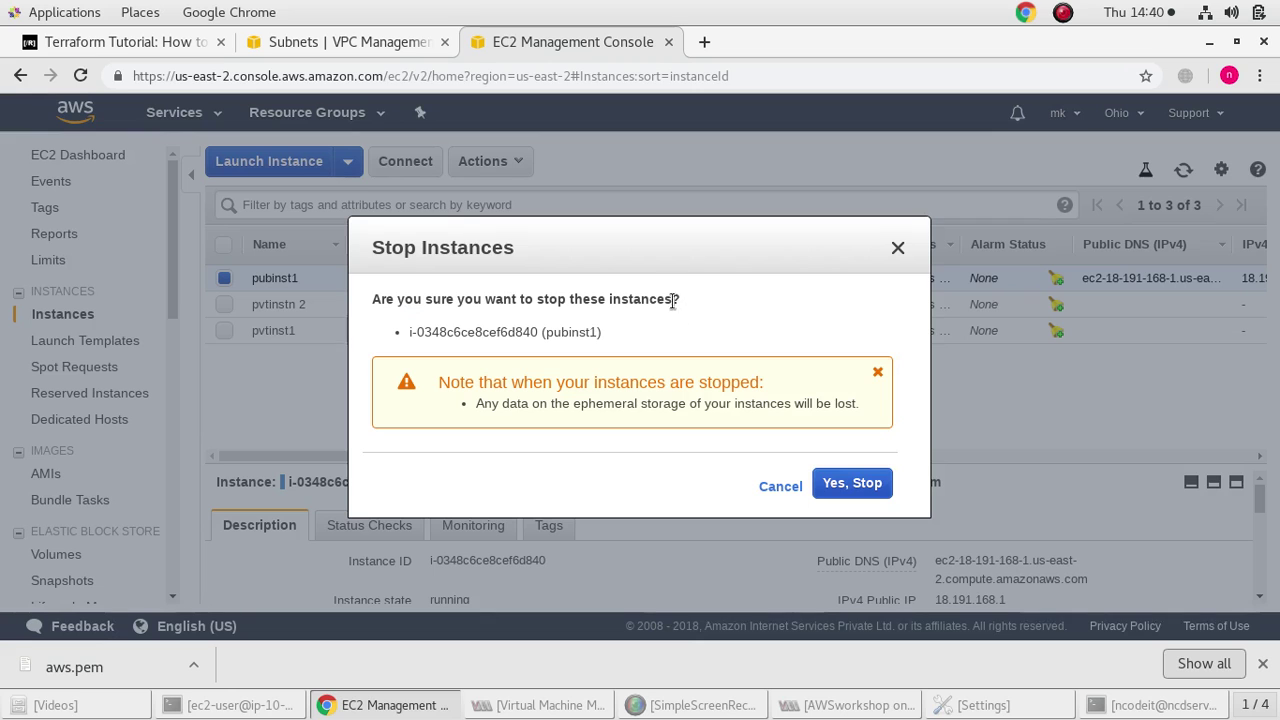
{"action": "left_click", "coordinate": [846, 480]}
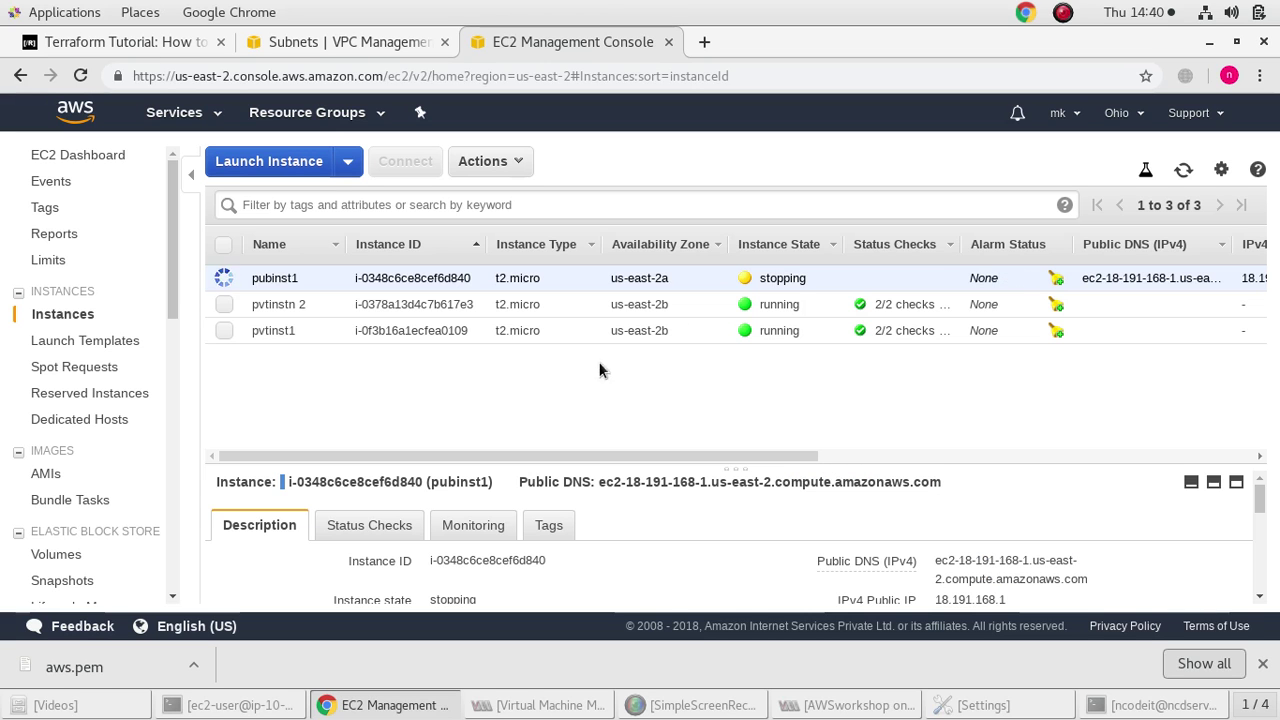
Start a launch from the owned myimage AMI with the t2.micro type
{"action": "left_click", "coordinate": [260, 162]}
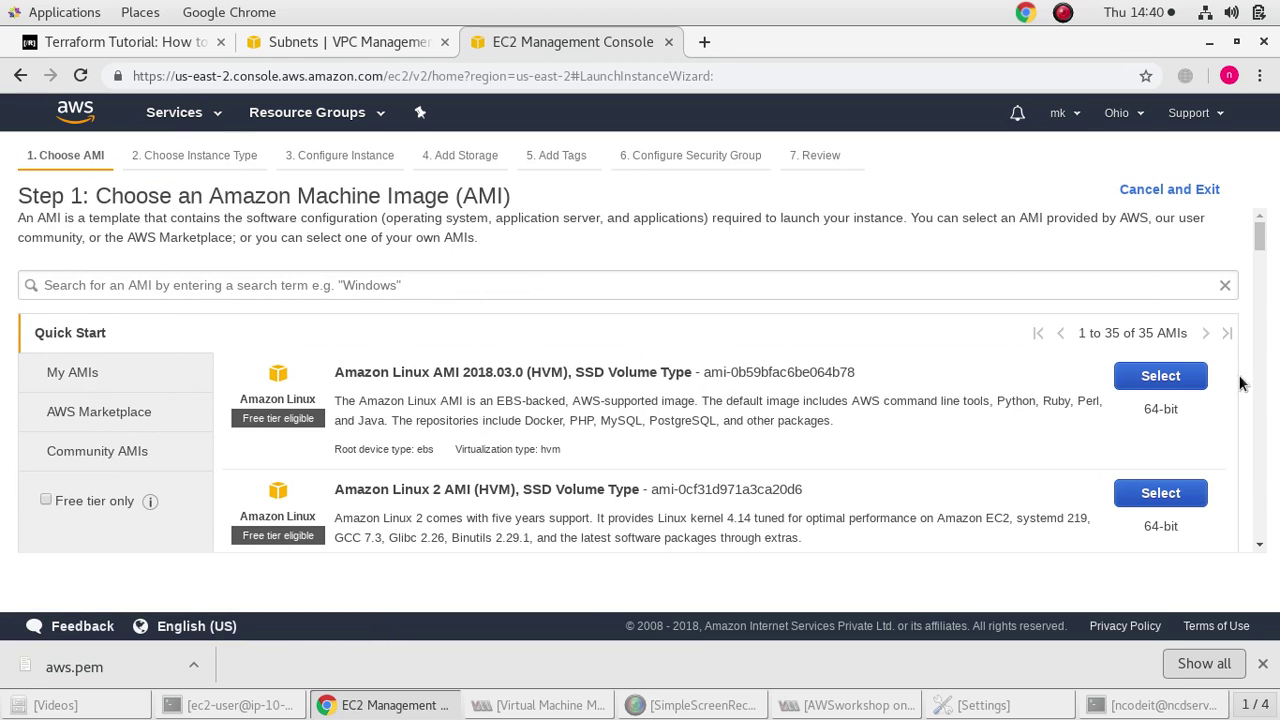
{"action": "left_click", "coordinate": [100, 372]}
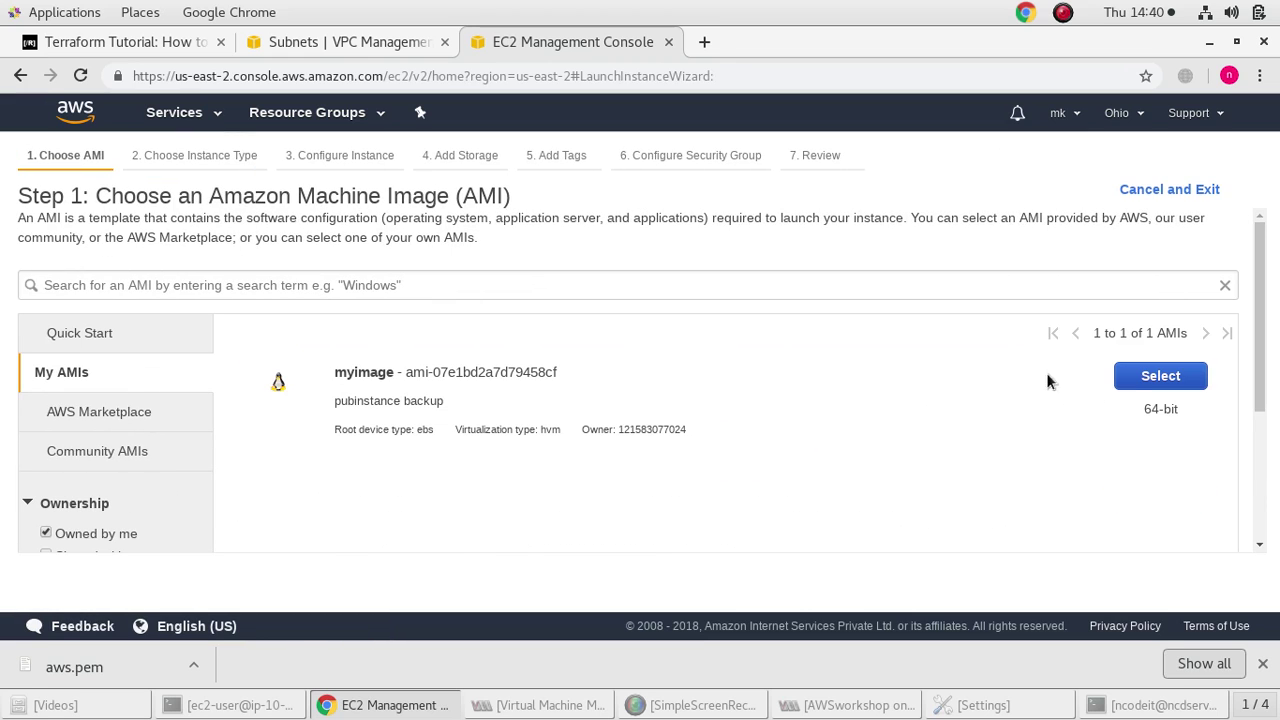
{"action": "left_click", "coordinate": [1160, 376]}
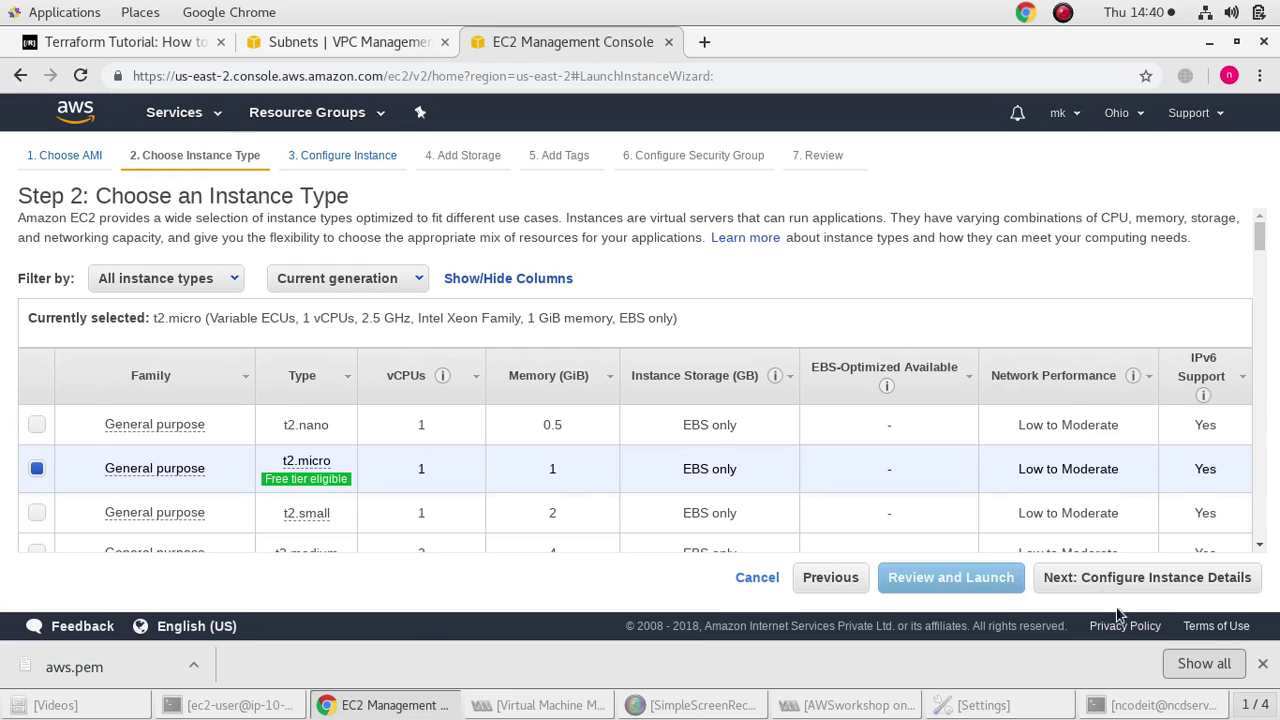
{"action": "left_click", "coordinate": [1134, 588]}
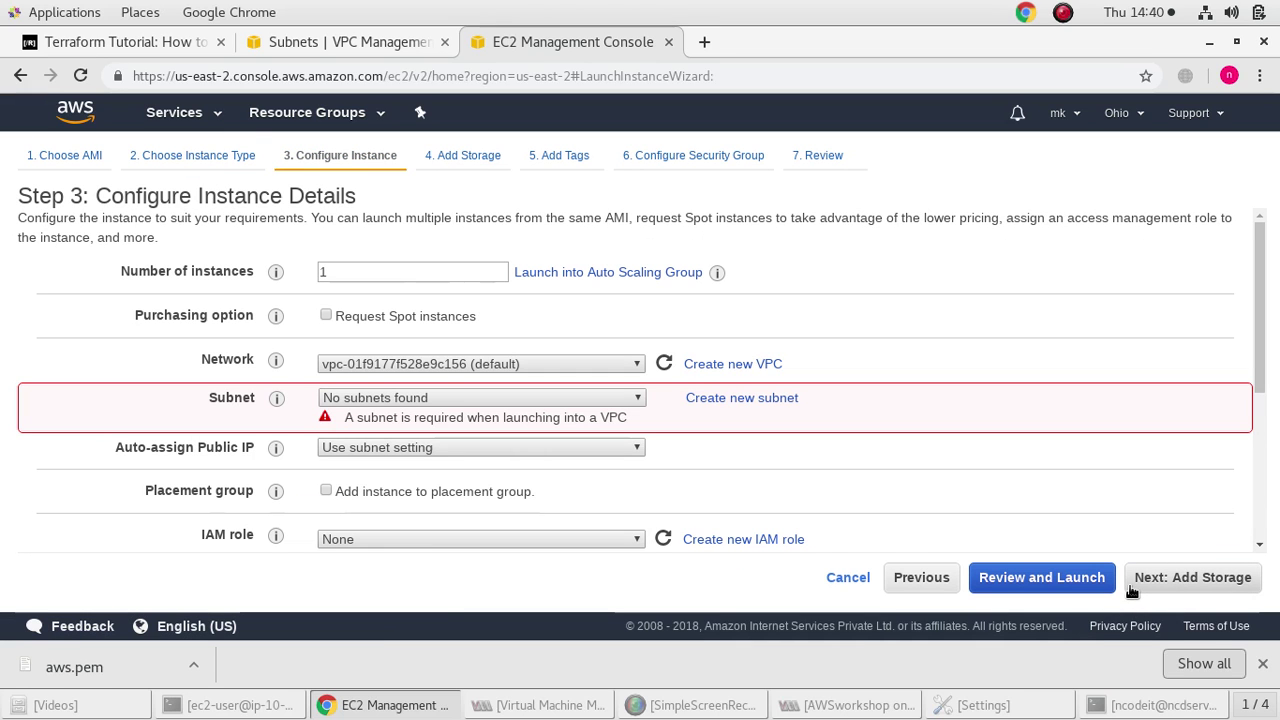
Place the instance in VPC A, subnet pubsn1, with public IP auto-assignment enabled
{"action": "left_click", "coordinate": [558, 358]}
{"action": "left_click", "coordinate": [559, 391]}
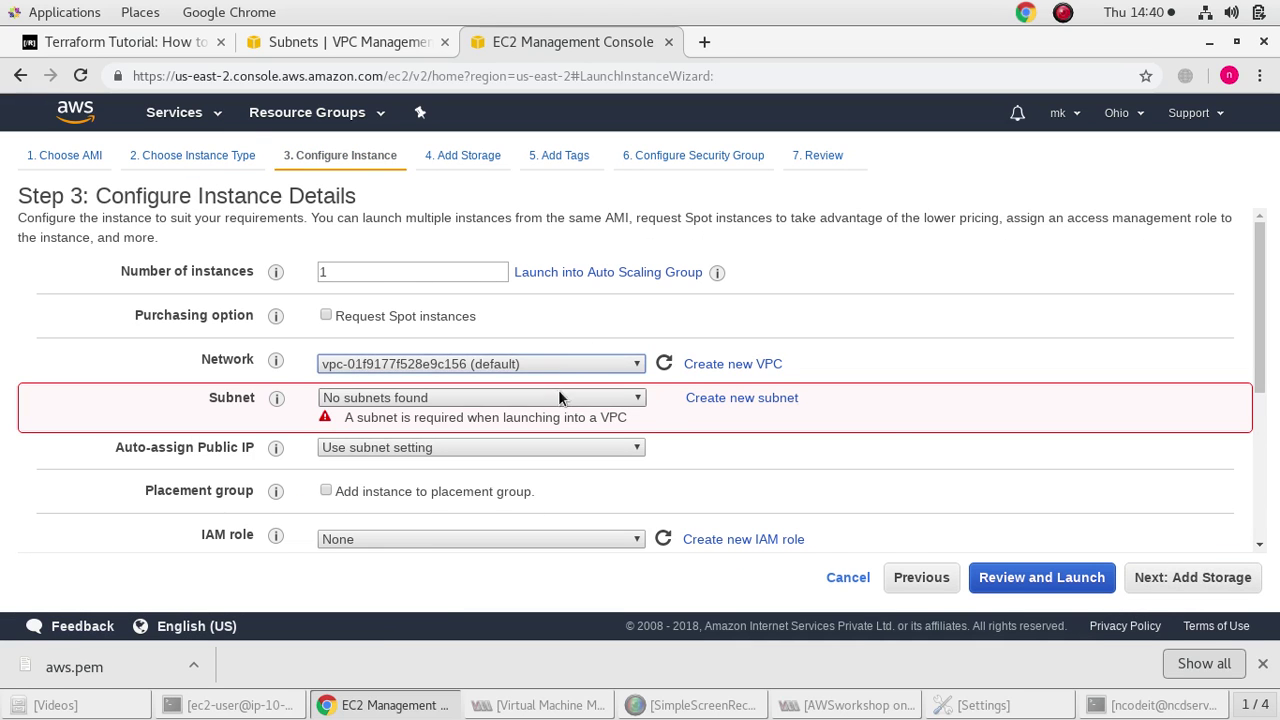
{"action": "left_click", "coordinate": [556, 364]}
{"action": "left_click", "coordinate": [553, 381]}
{"action": "left_click", "coordinate": [544, 396]}
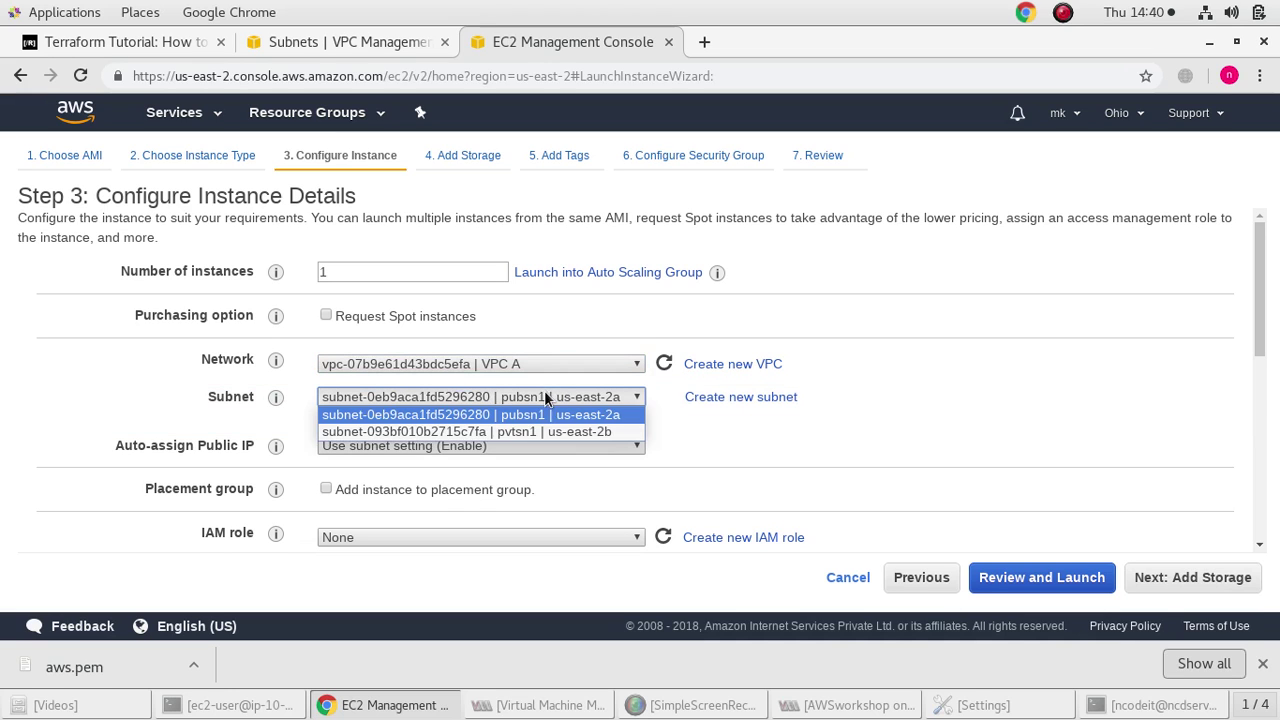
{"action": "left_click", "coordinate": [518, 415]}
{"action": "left_click", "coordinate": [518, 444]}
{"action": "left_click", "coordinate": [420, 455]}
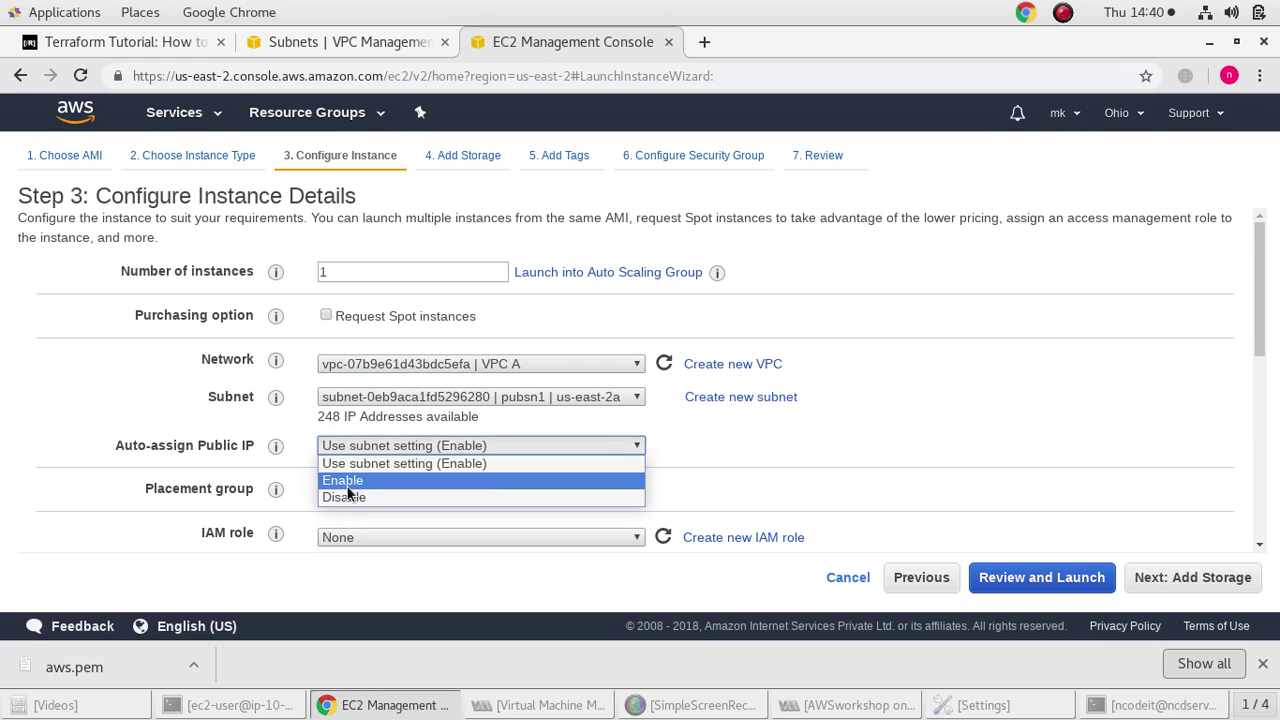
{"action": "left_click", "coordinate": [362, 482]}
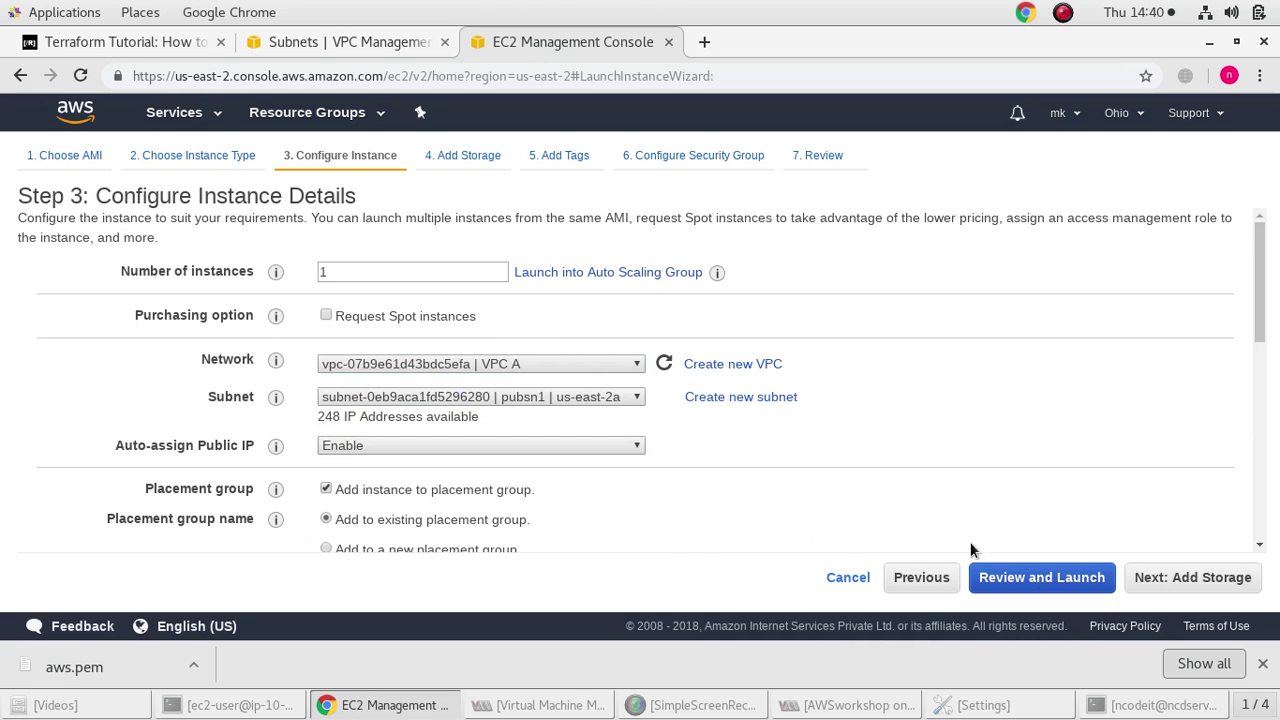
{"action": "left_click", "coordinate": [327, 489]}
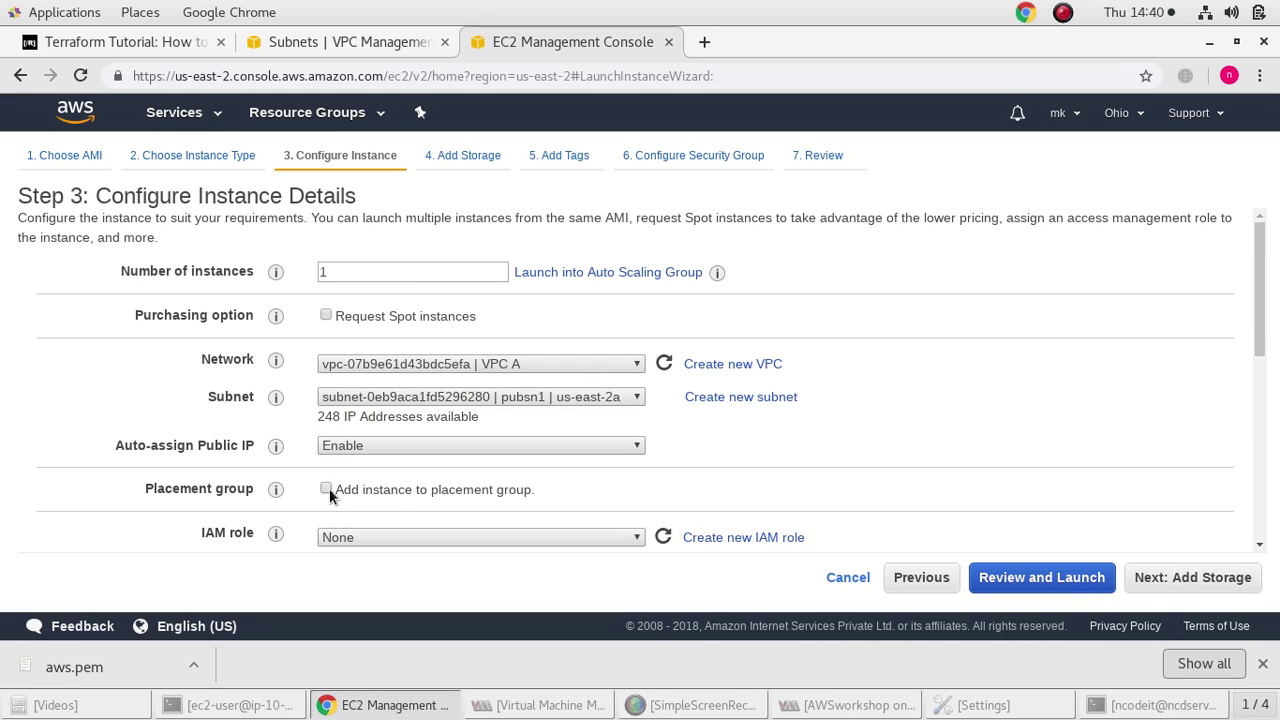
Skip to review and launch the instance with the existing 'aws' key pair acknowledged
{"action": "left_click", "coordinate": [1200, 580]}
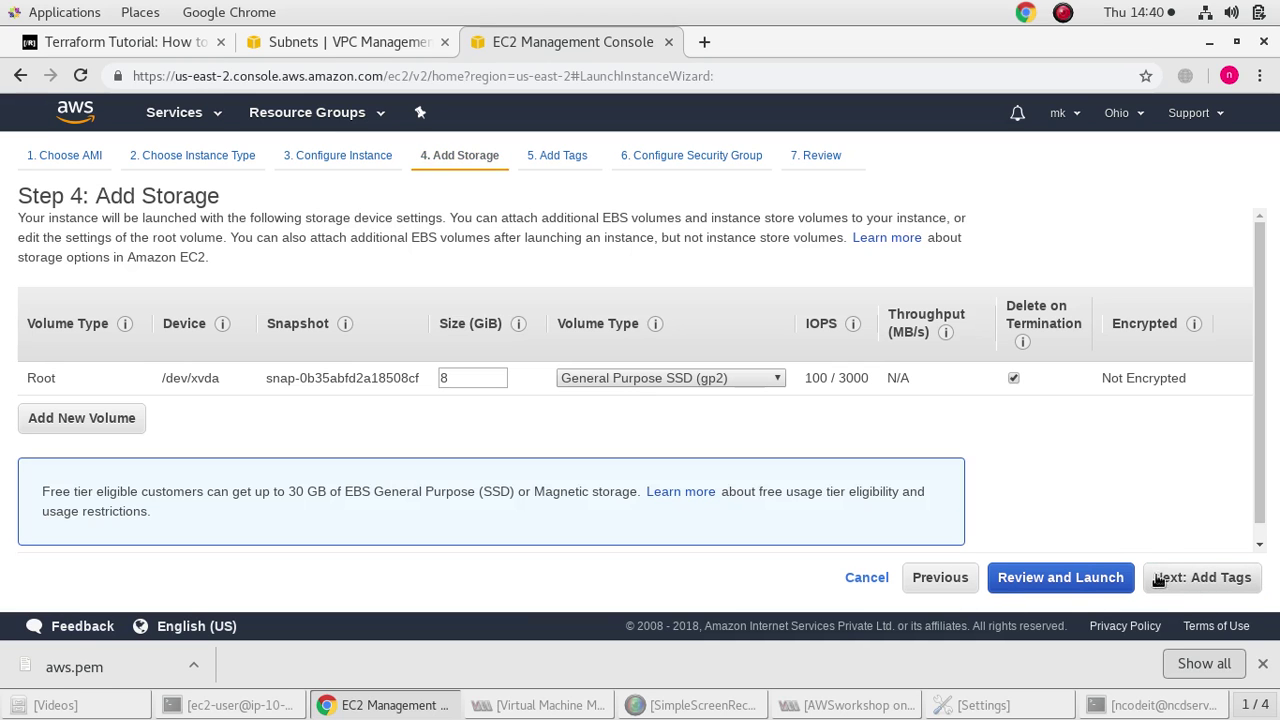
{"action": "left_click", "coordinate": [1095, 576]}
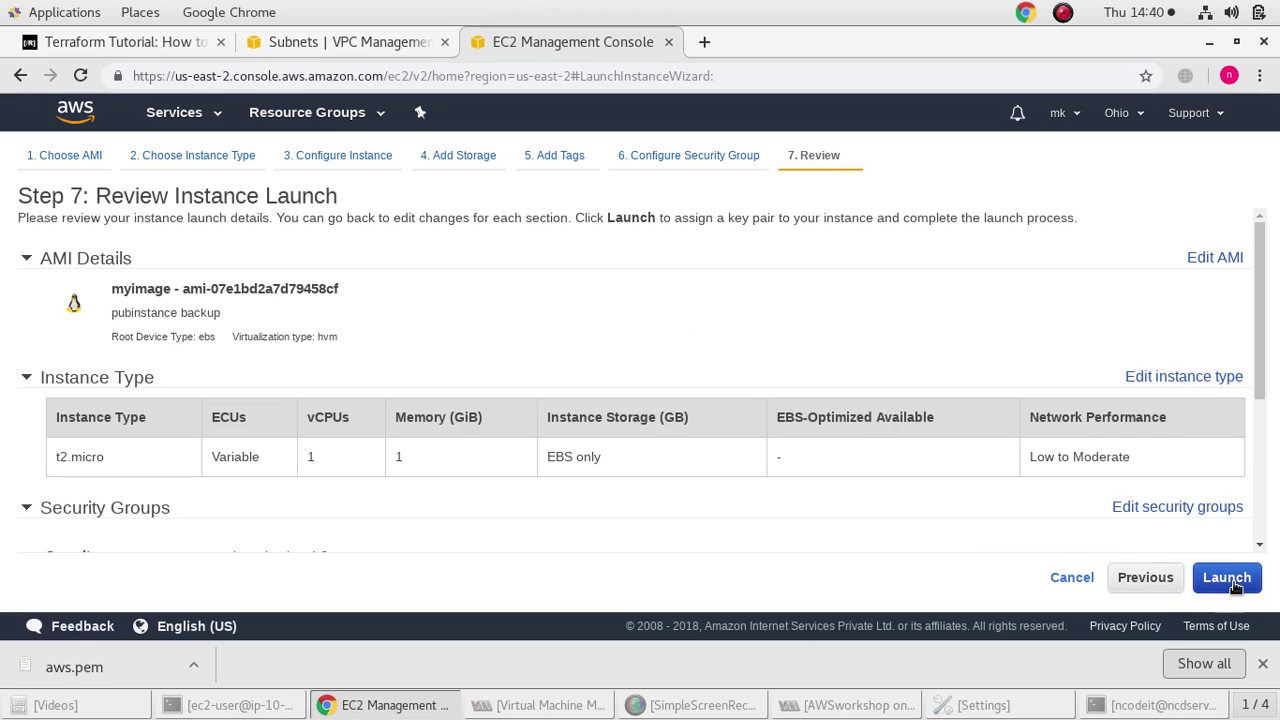
{"action": "left_click", "coordinate": [1233, 583]}
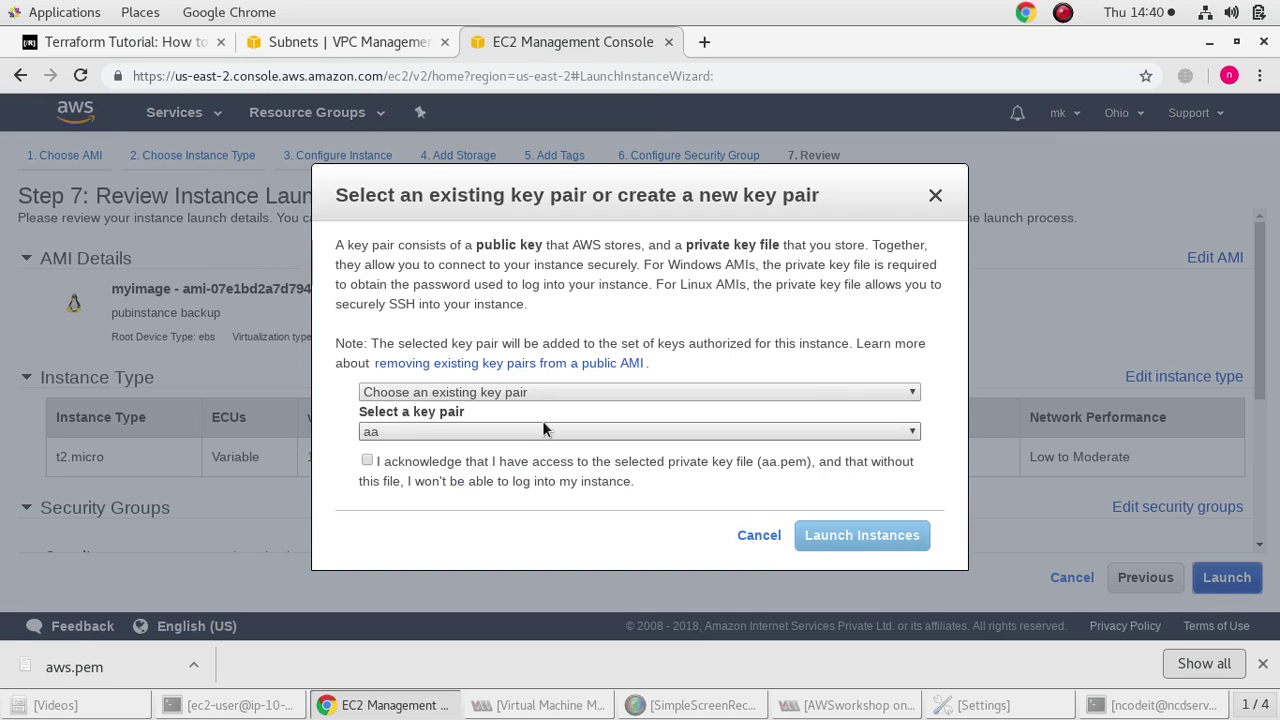
{"action": "left_click", "coordinate": [542, 430]}
{"action": "left_click", "coordinate": [512, 465]}
{"action": "left_click", "coordinate": [512, 463]}
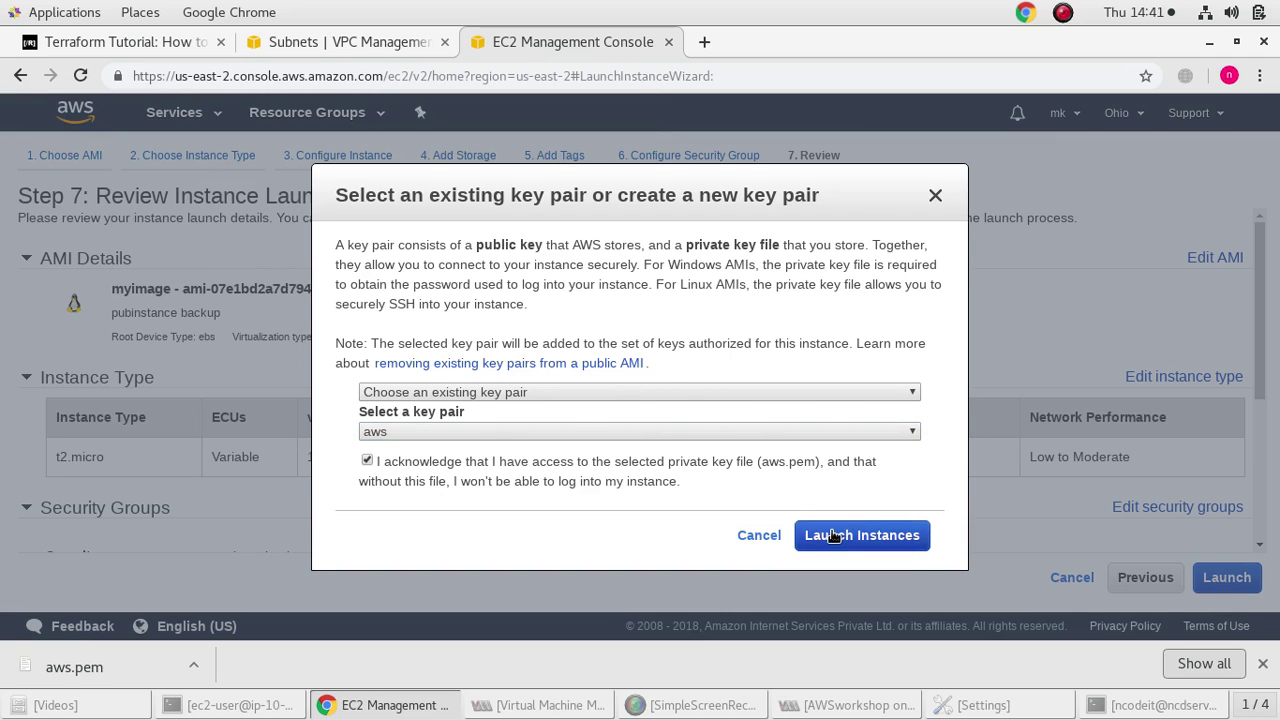
{"action": "left_click", "coordinate": [833, 537]}
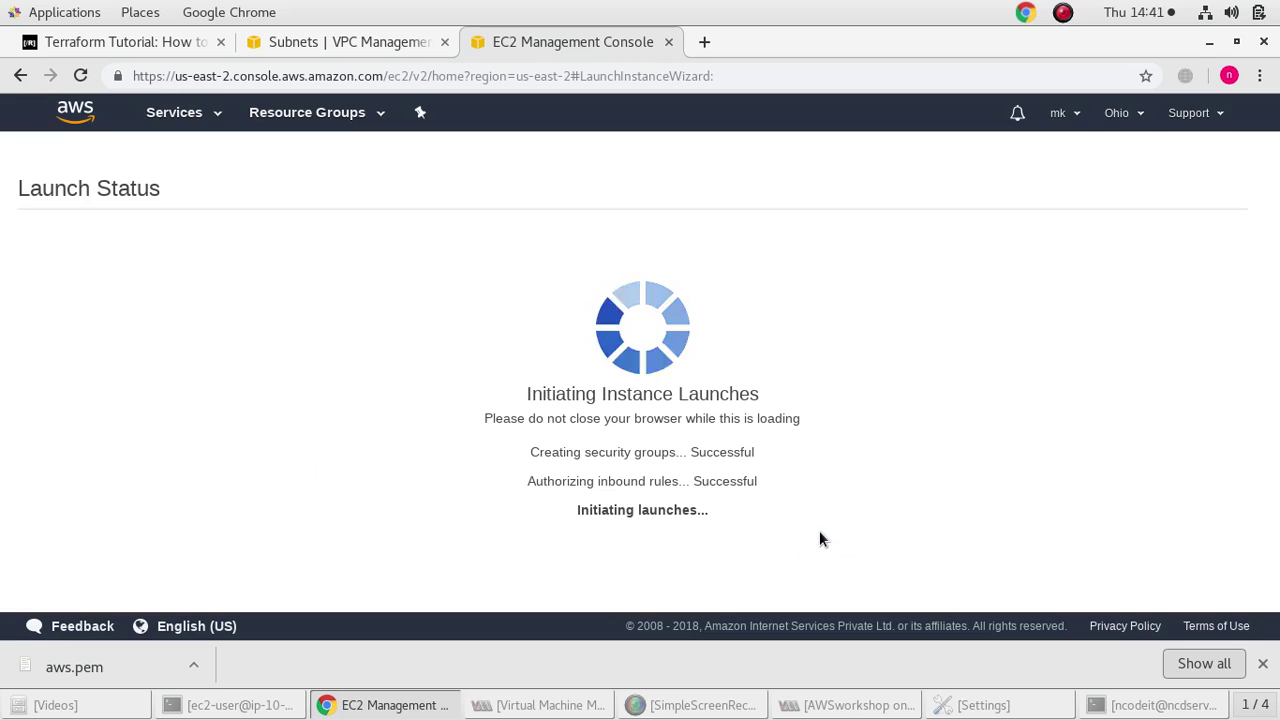
Name the new instance 'backup img' in the instances list
{"action": "scroll", "coordinate": [1080, 449], "scroll_direction": "down", "scroll_amount": 4}
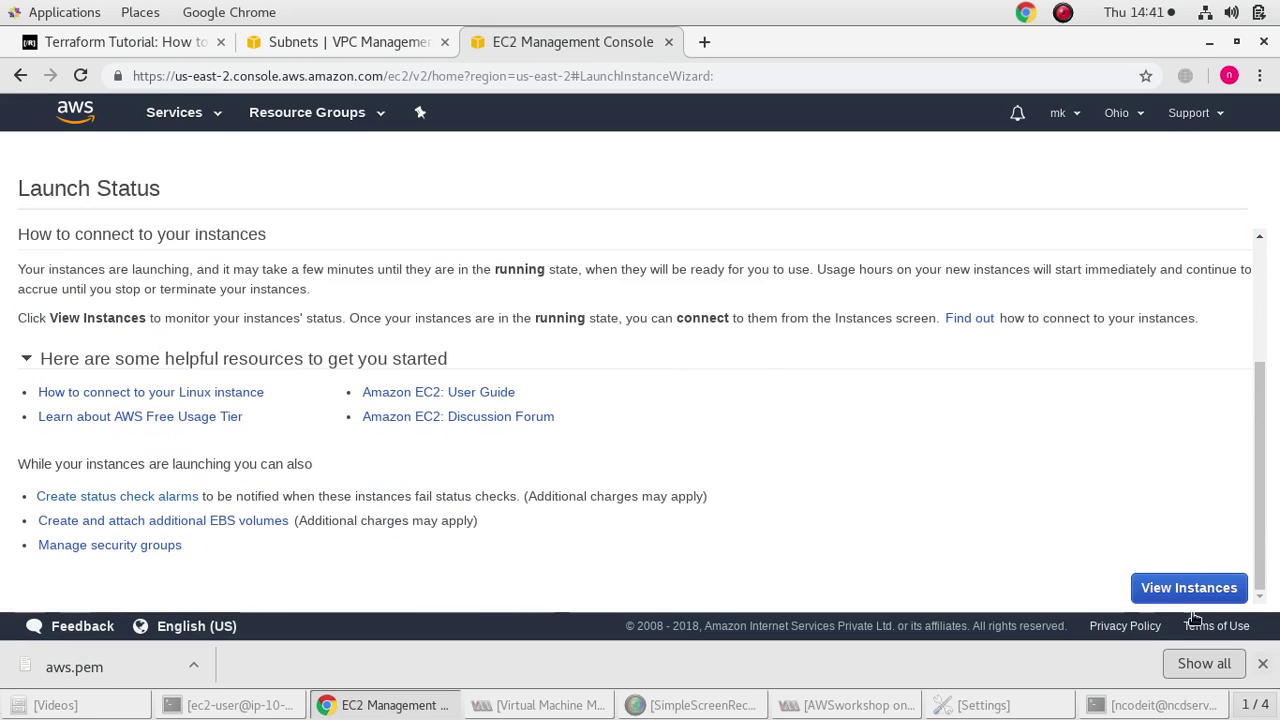
{"action": "left_click", "coordinate": [1190, 590]}
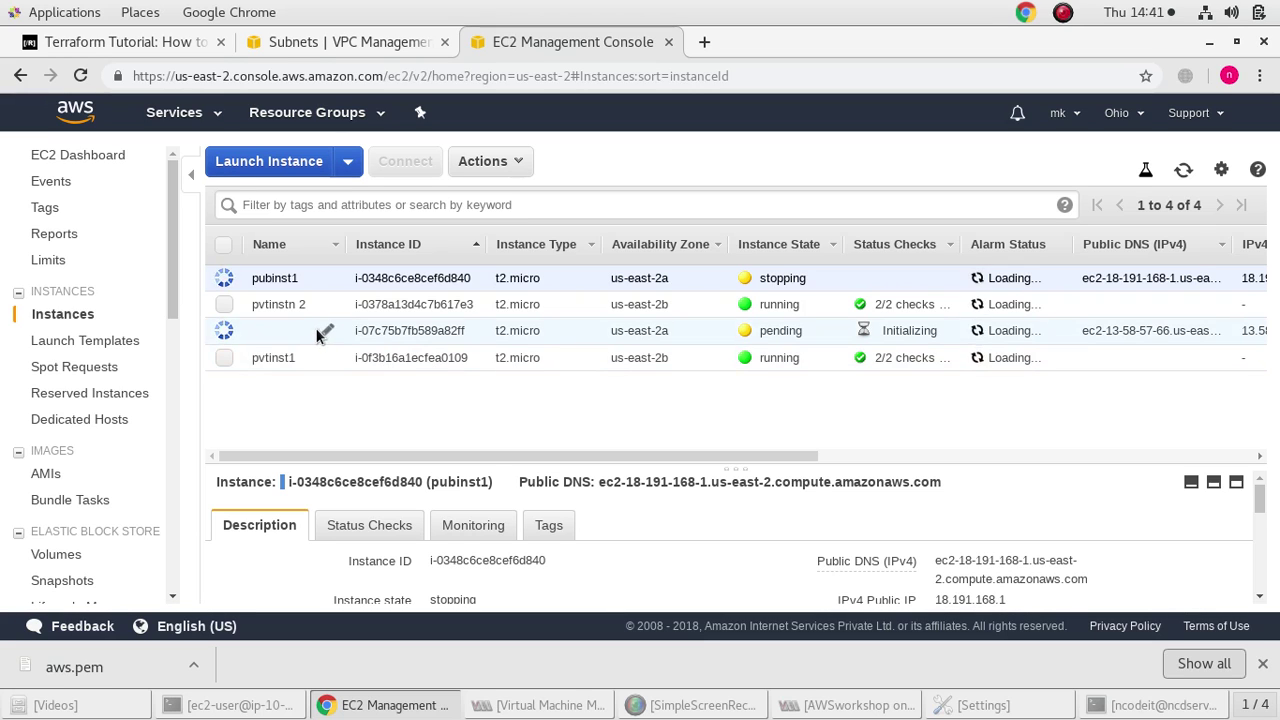
{"action": "left_click", "coordinate": [320, 332]}
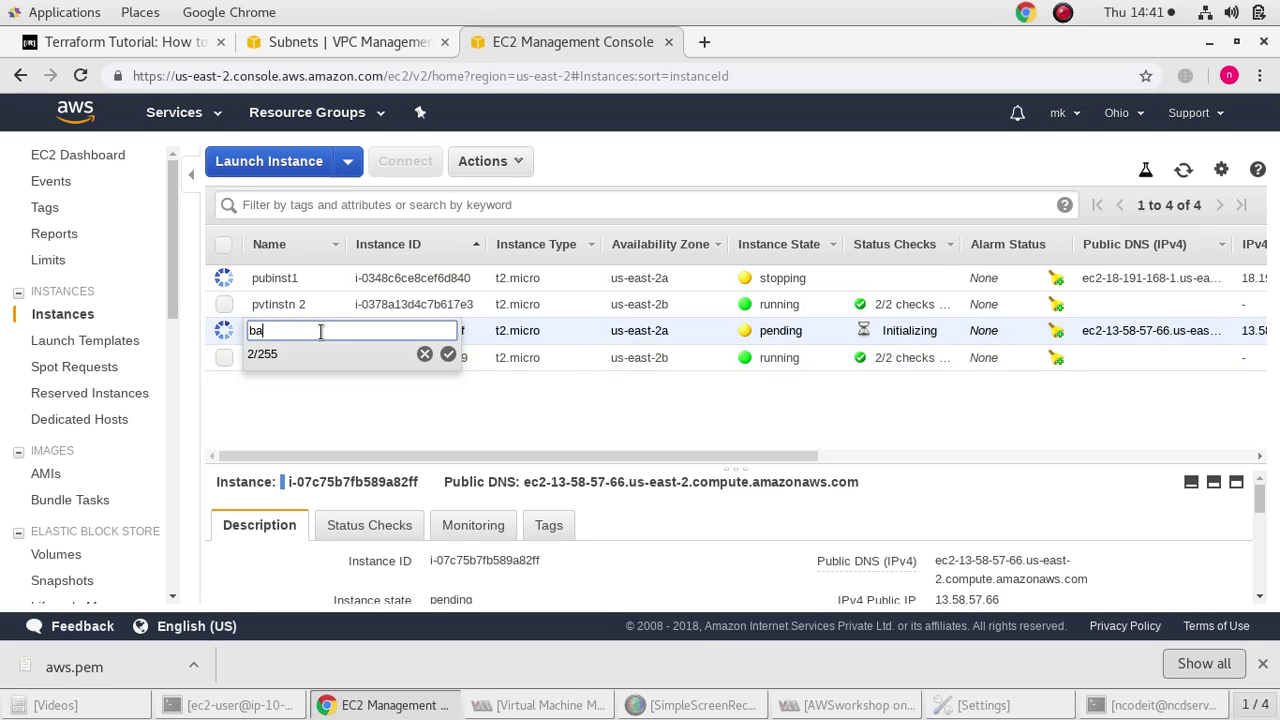
{"action": "type", "text": "backup o"}
{"action": "key", "text": "BackSpace"}
{"action": "type", "text": "img"}
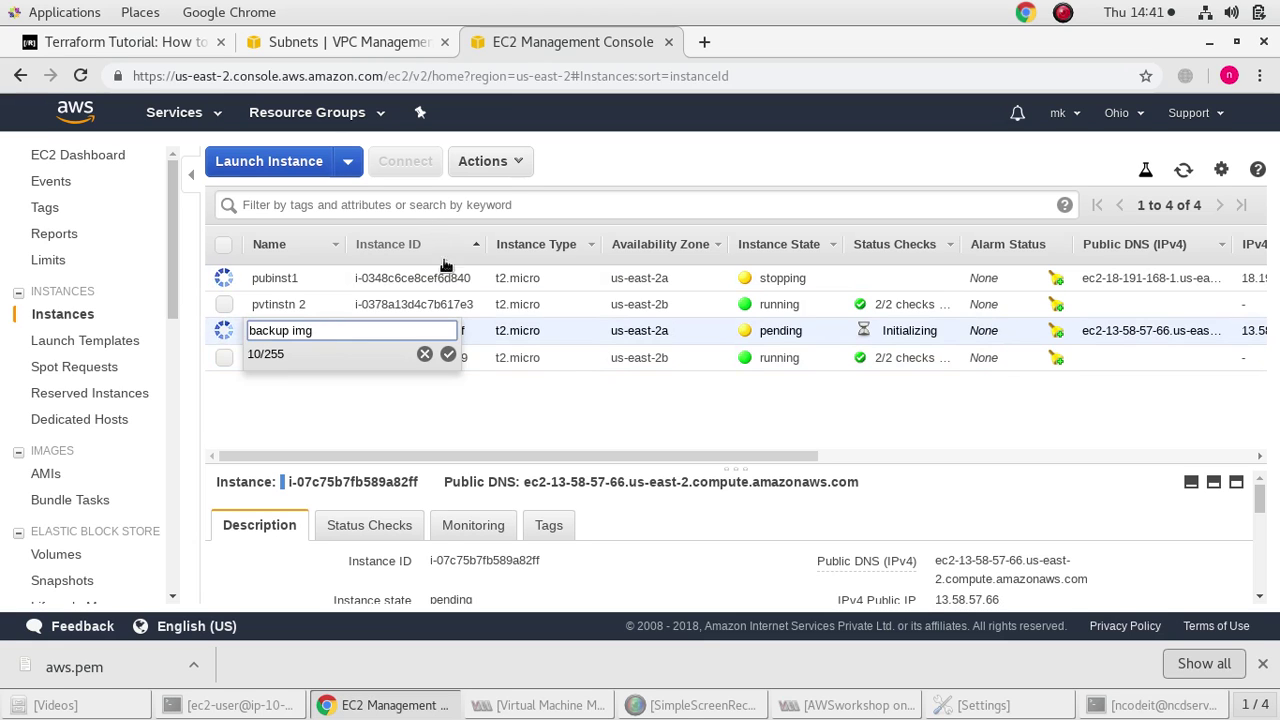
{"action": "left_click", "coordinate": [448, 354]}
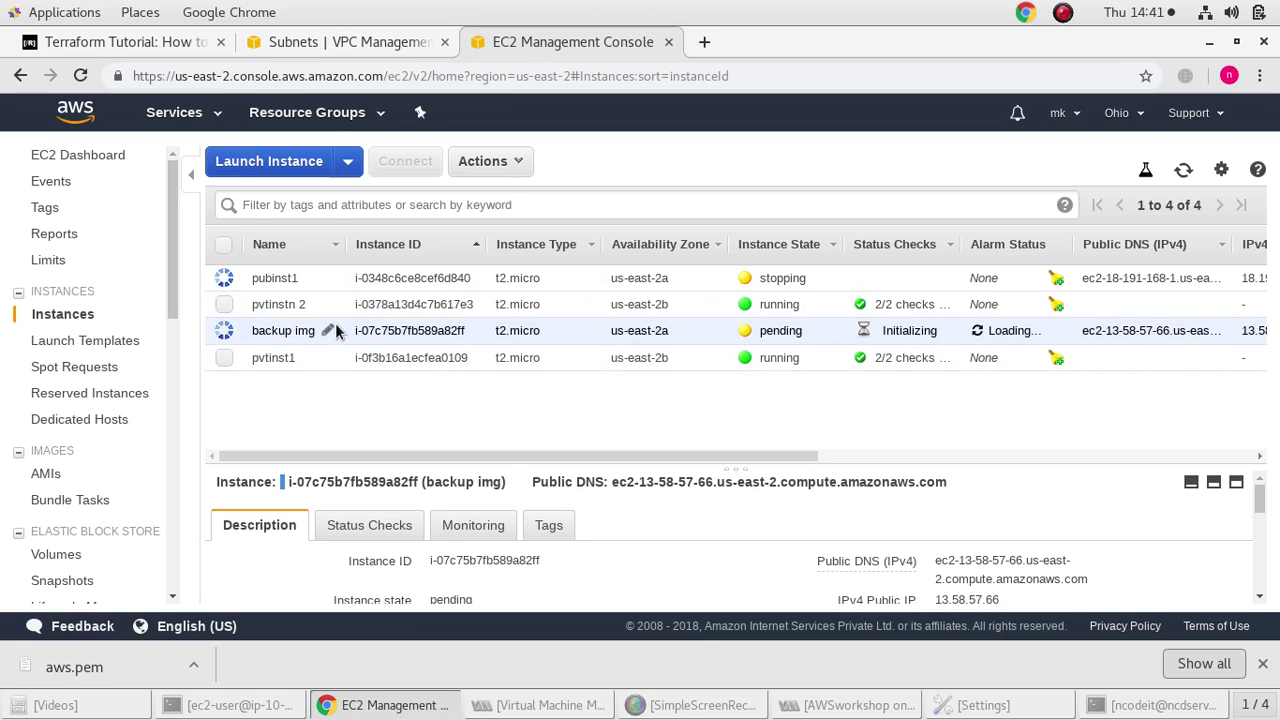
Browse the instance Actions menu for backup img without choosing anything
{"action": "left_click", "coordinate": [478, 158]}
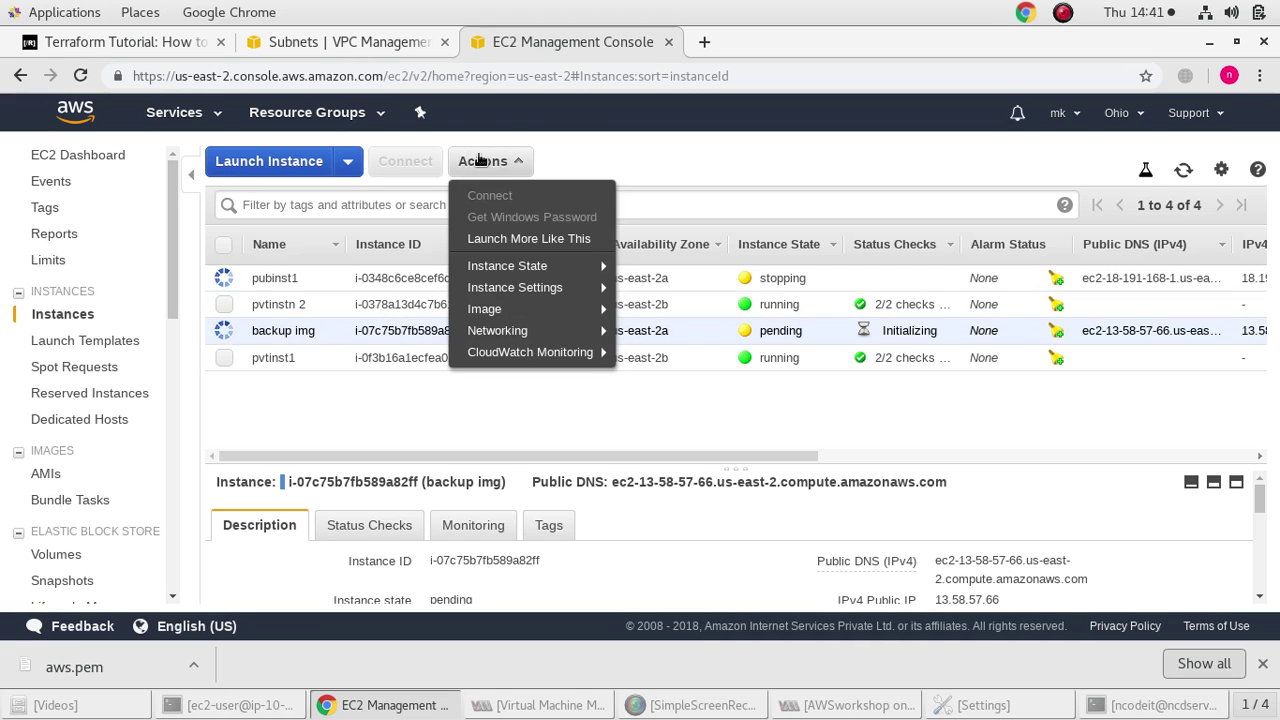
{"action": "left_click", "coordinate": [391, 427]}
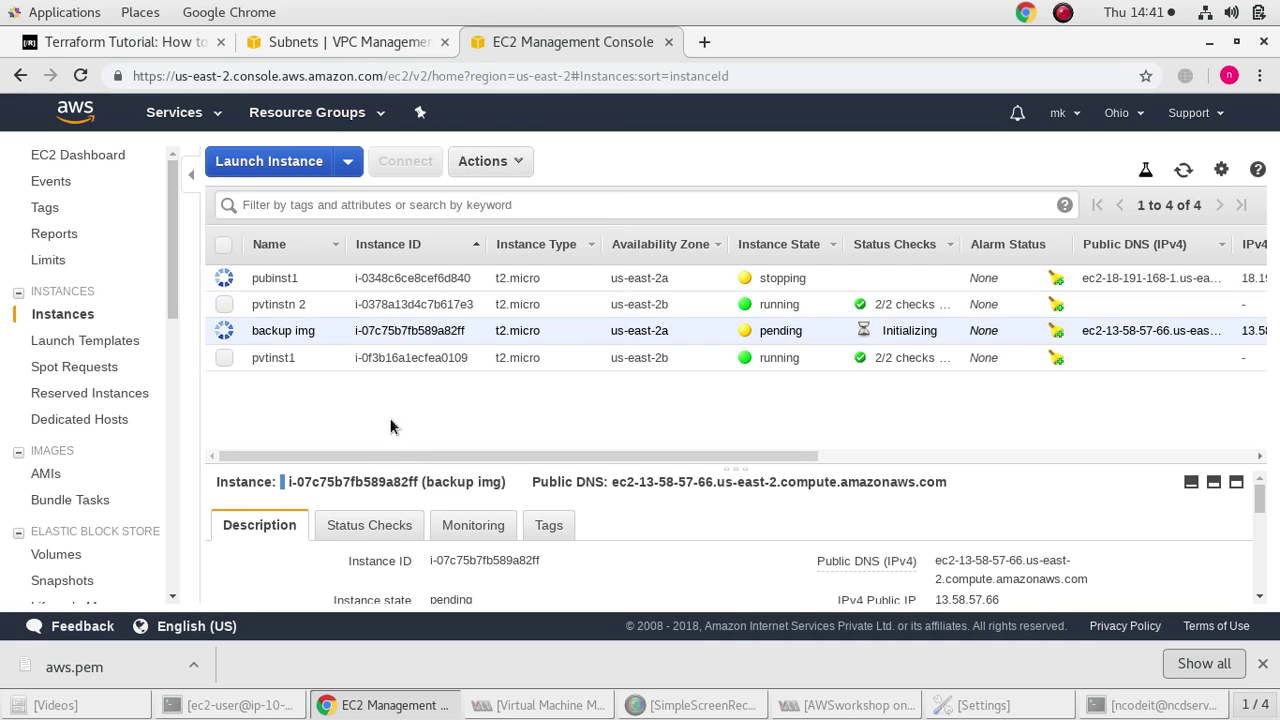
{"action": "left_click", "coordinate": [361, 278]}
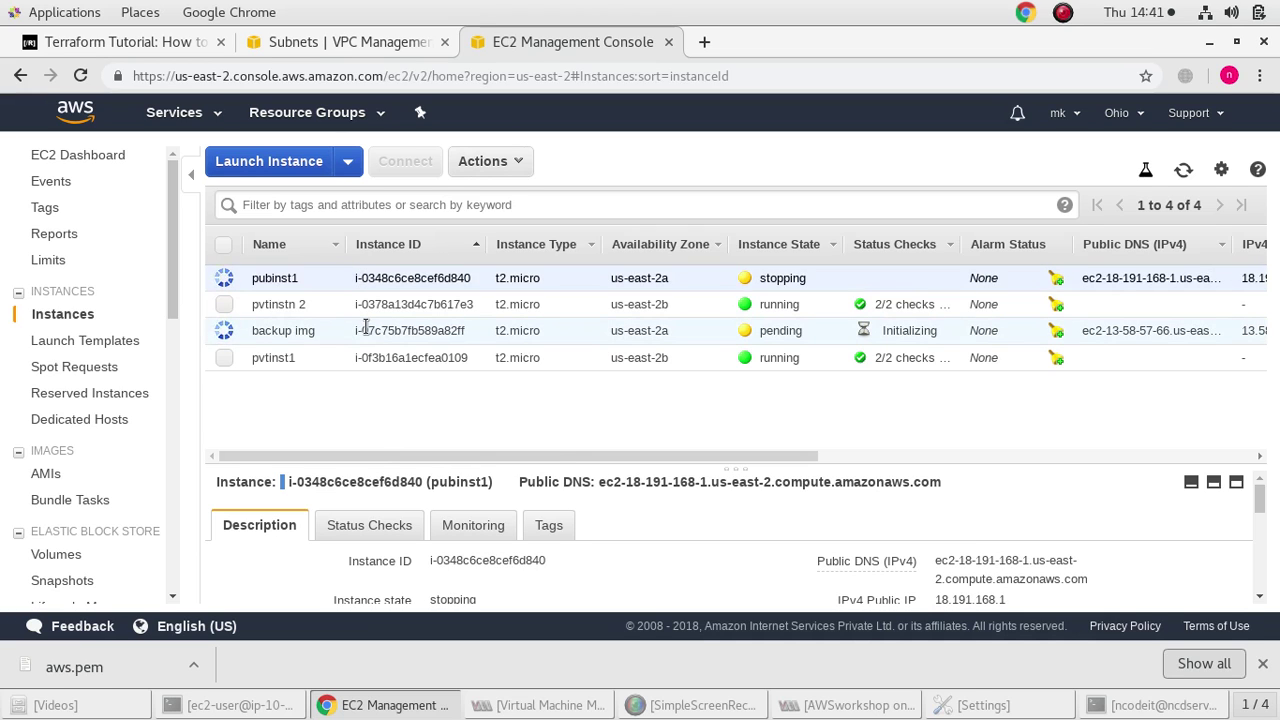
{"action": "left_click", "coordinate": [366, 327]}
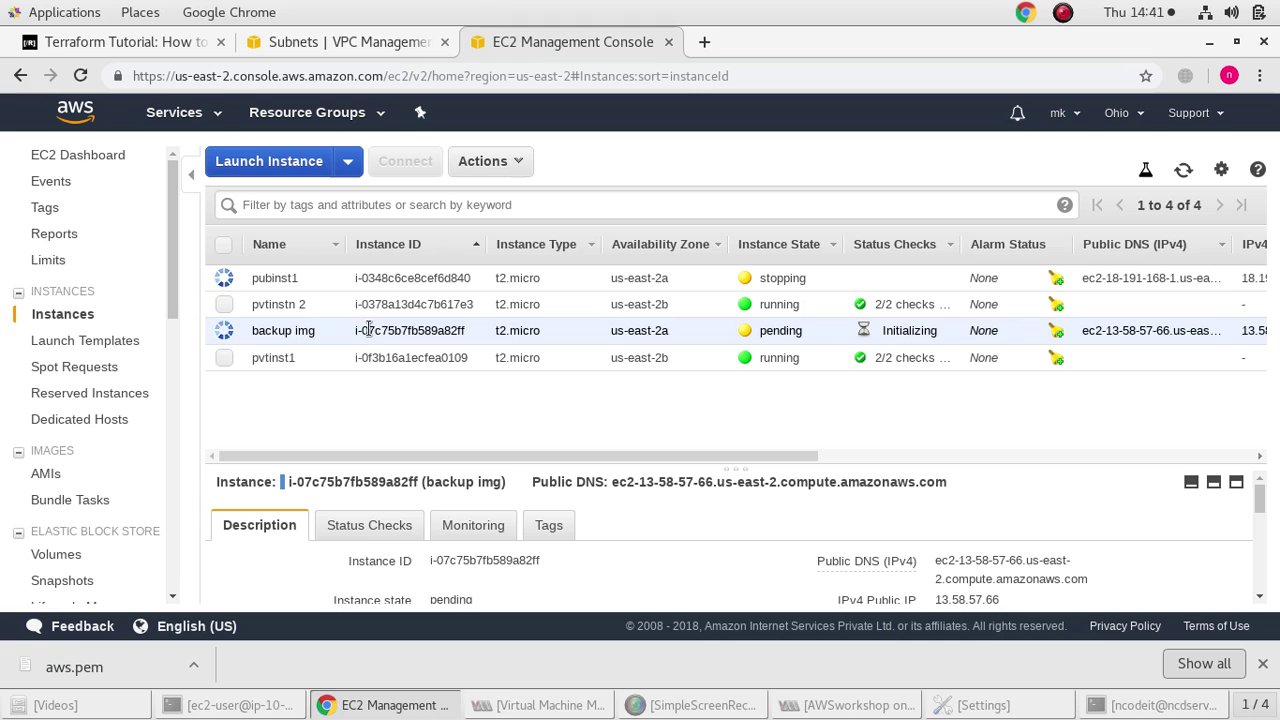
{"action": "left_click", "coordinate": [480, 163]}
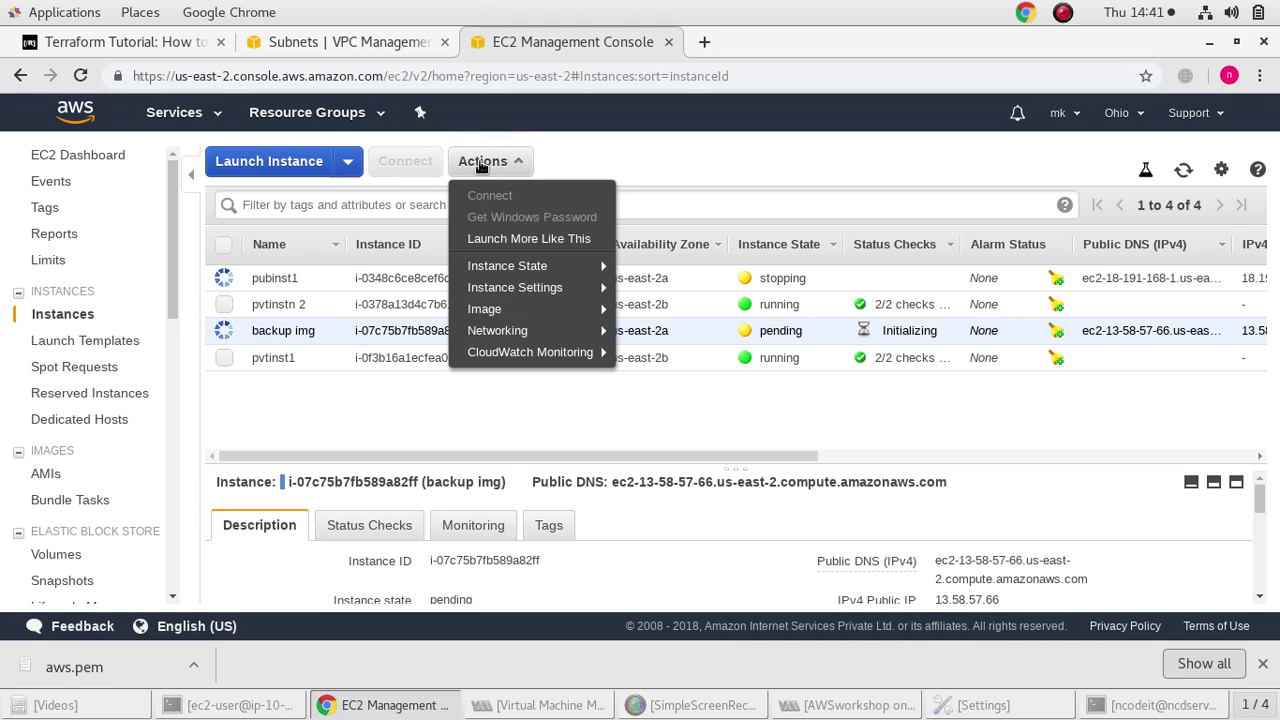
{"action": "mouse_move", "coordinate": [527, 271]}
{"action": "mouse_move", "coordinate": [560, 308]}
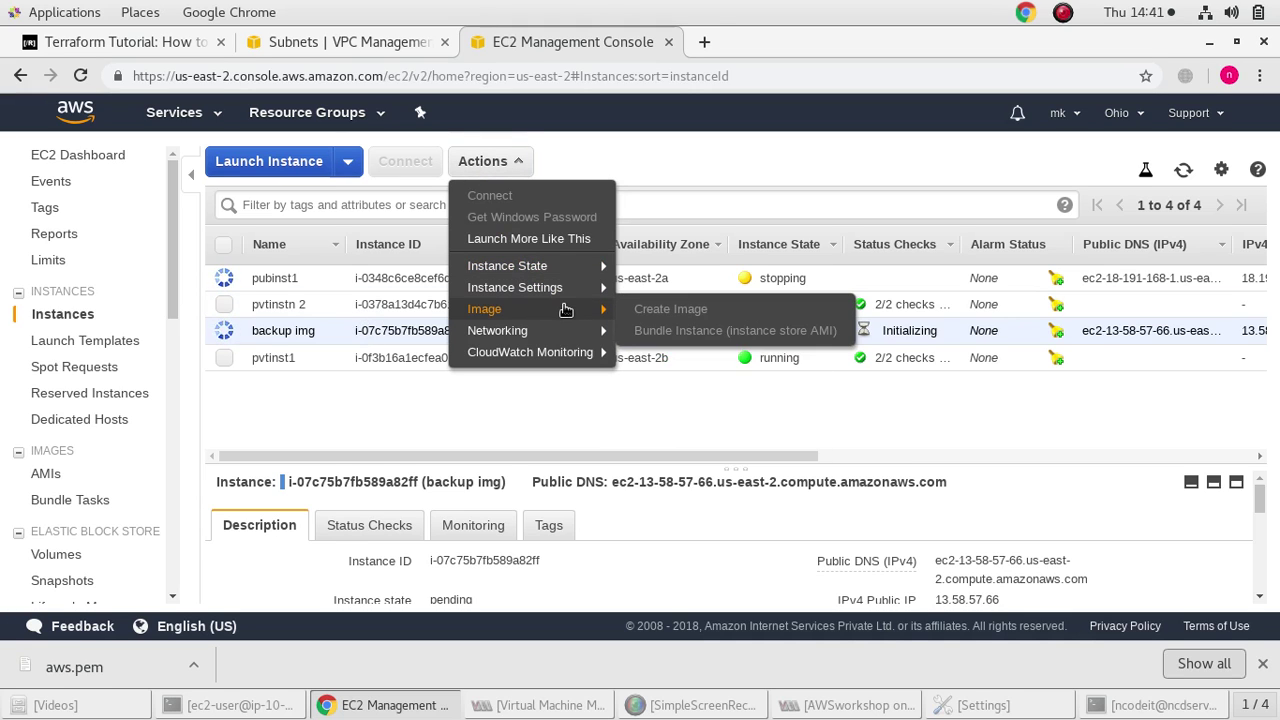
{"action": "left_click", "coordinate": [250, 401]}
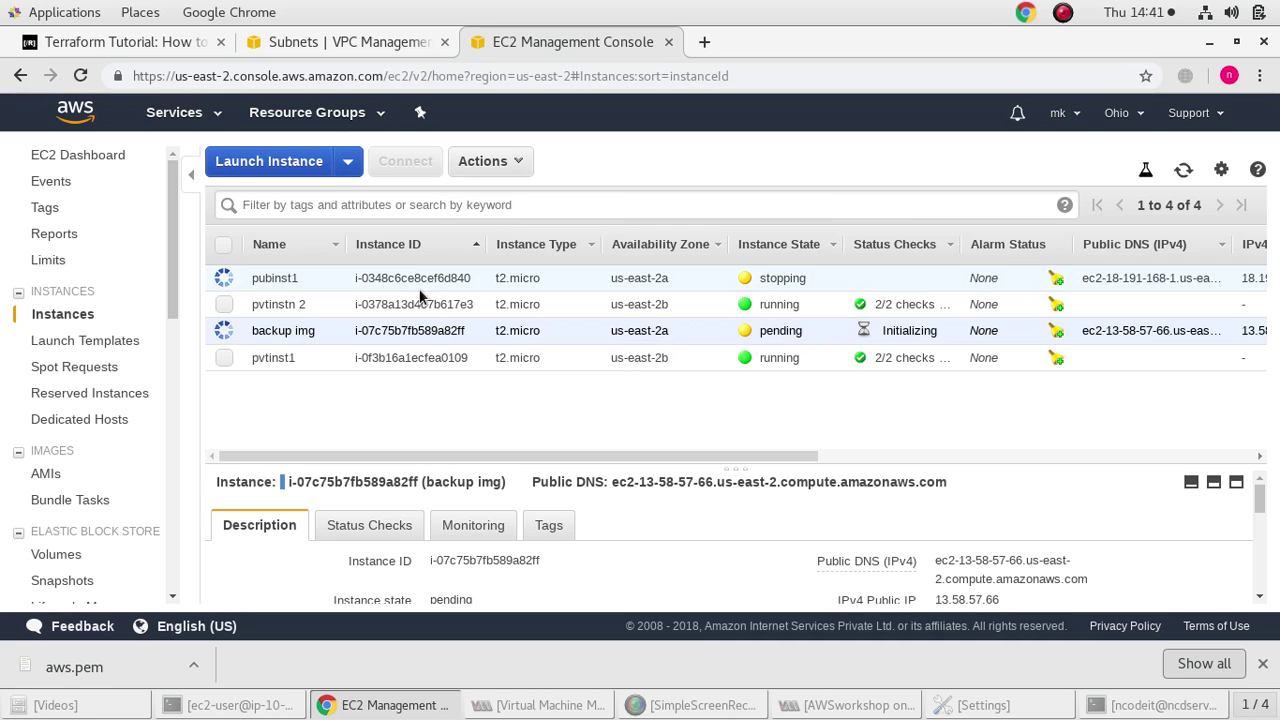
Reselect backup img, check its actions again, then return to the owned AMIs list
{"action": "left_click", "coordinate": [415, 278]}
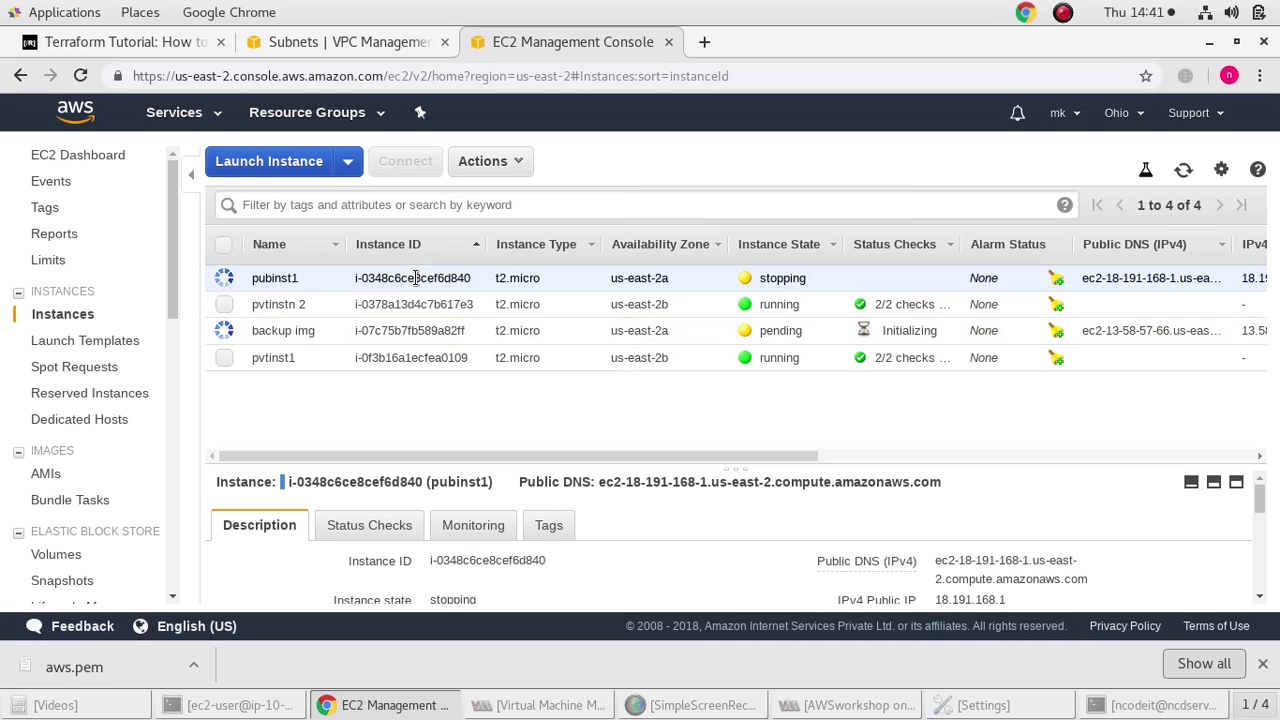
{"action": "left_click", "coordinate": [367, 322]}
{"action": "left_click", "coordinate": [483, 161]}
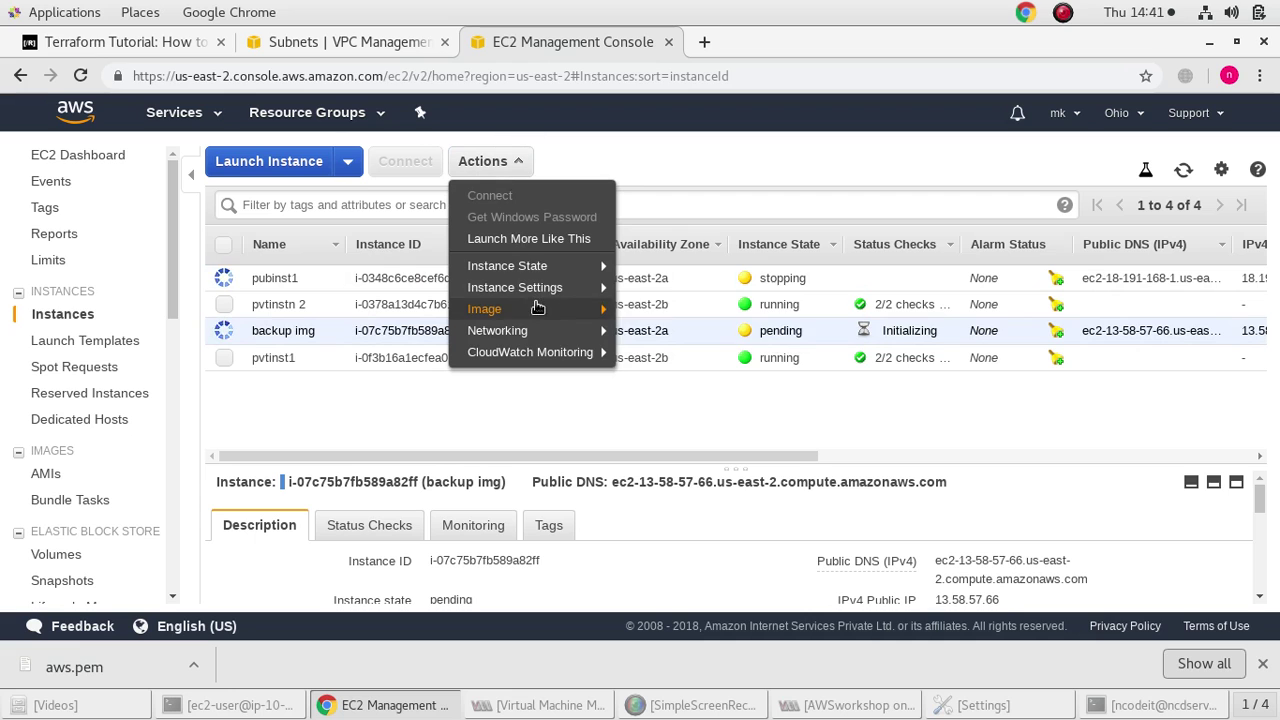
{"action": "mouse_move", "coordinate": [515, 287]}
{"action": "left_click", "coordinate": [340, 406]}
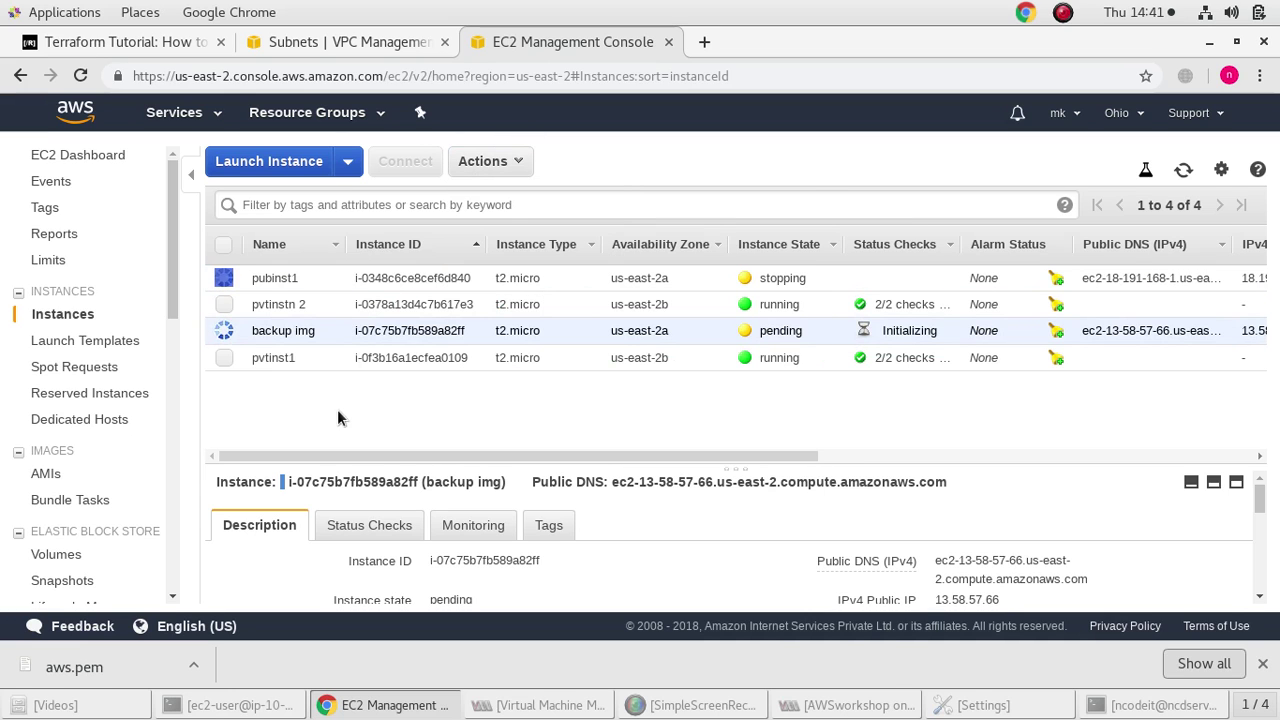
{"action": "left_click", "coordinate": [47, 475]}
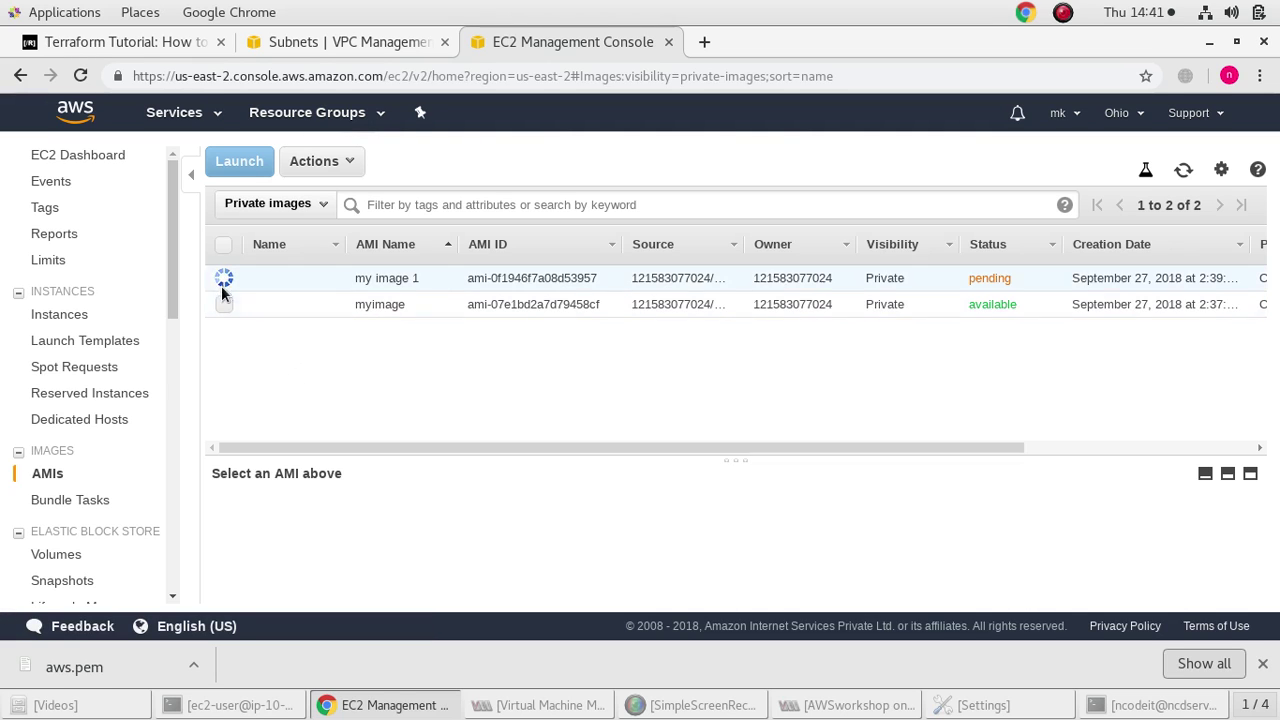
Copy myimage to US East (N. Virginia) and close the copy confirmation
{"action": "left_click", "coordinate": [219, 304]}
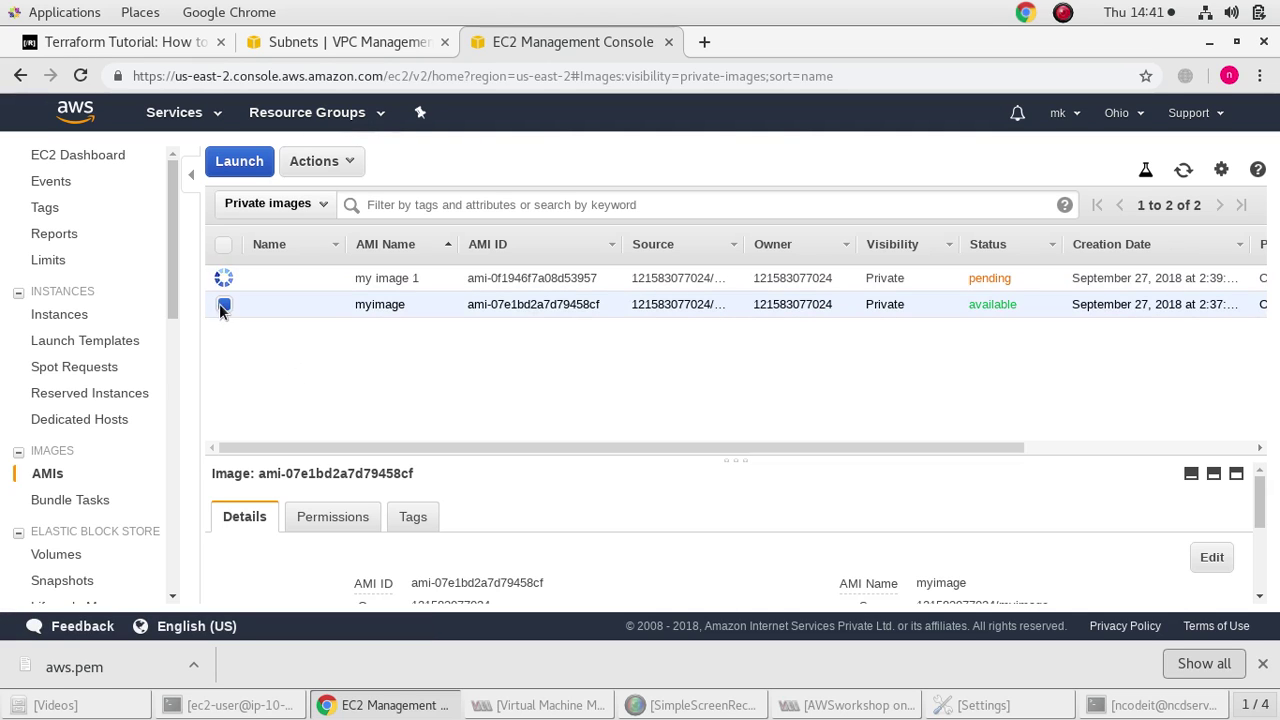
{"action": "left_click", "coordinate": [348, 172]}
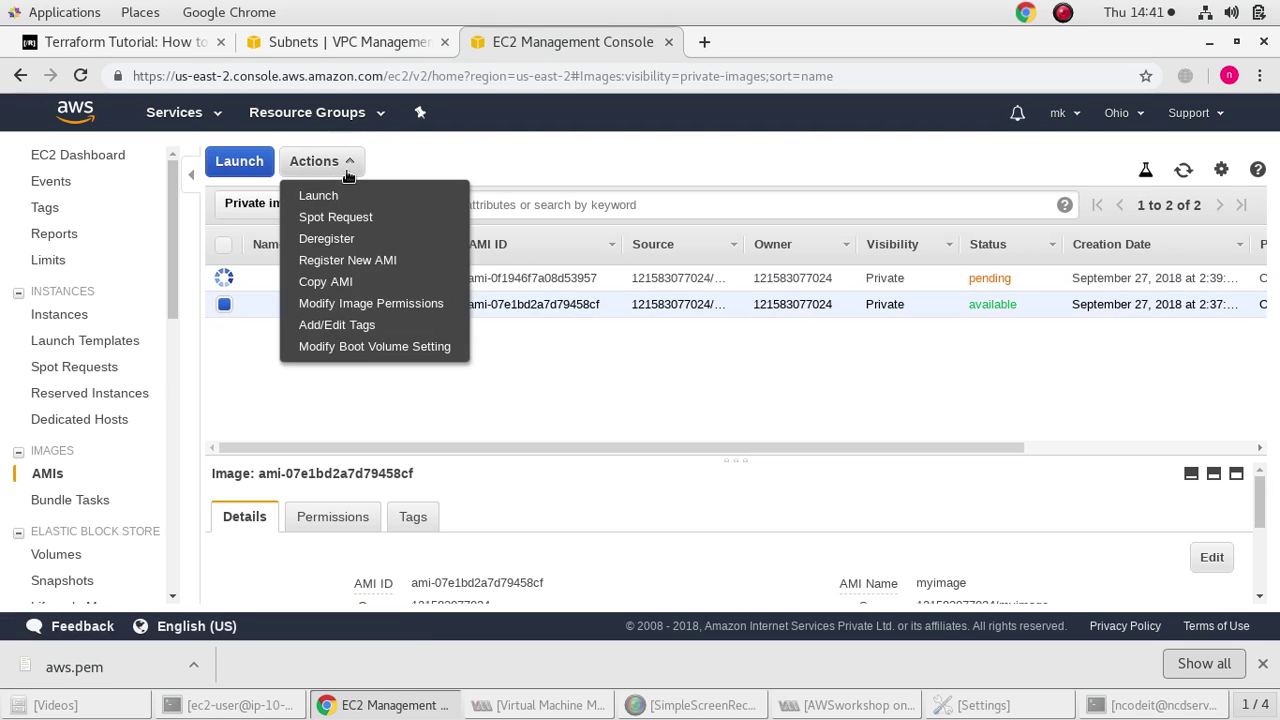
{"action": "left_click", "coordinate": [387, 286]}
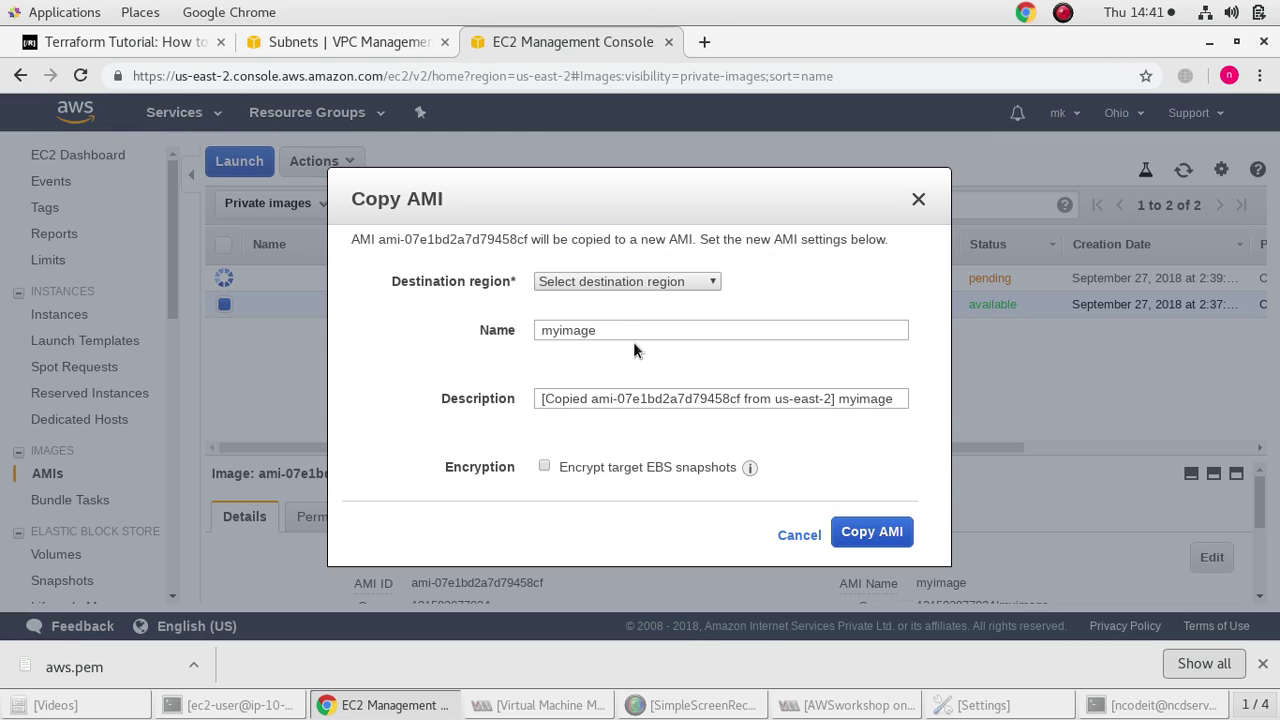
{"action": "left_click", "coordinate": [638, 280]}
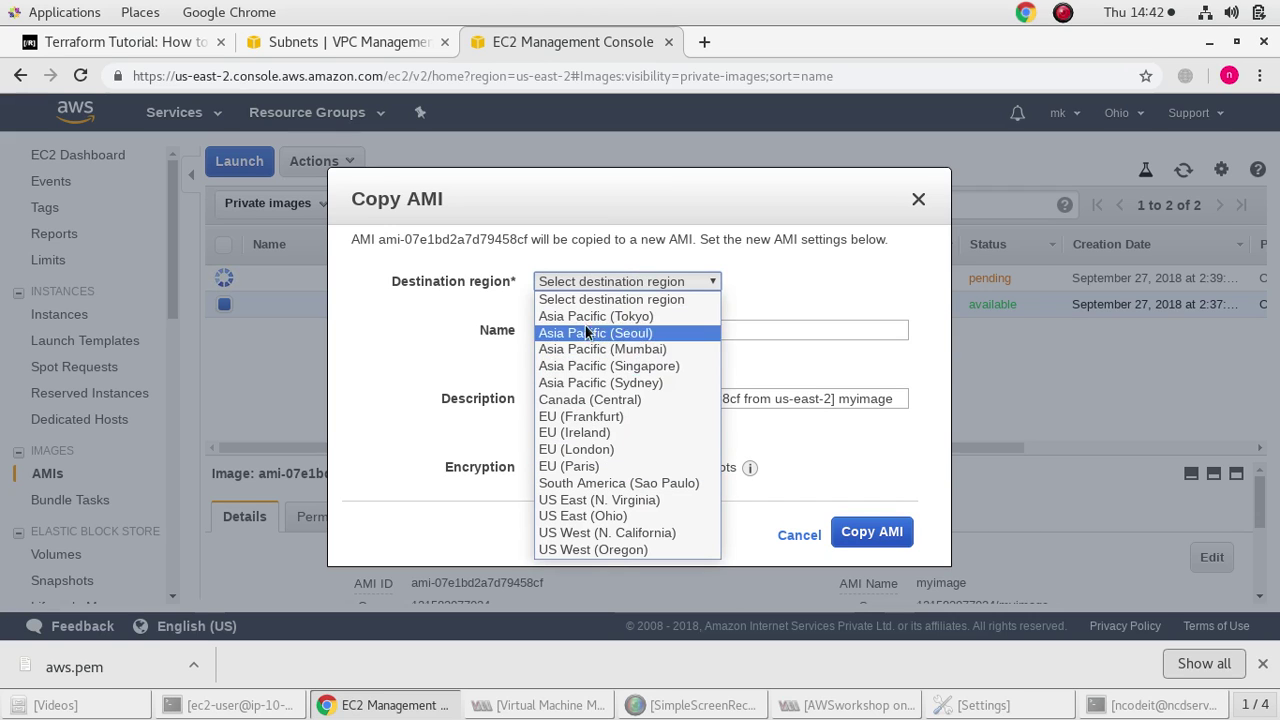
{"action": "left_click", "coordinate": [612, 501]}
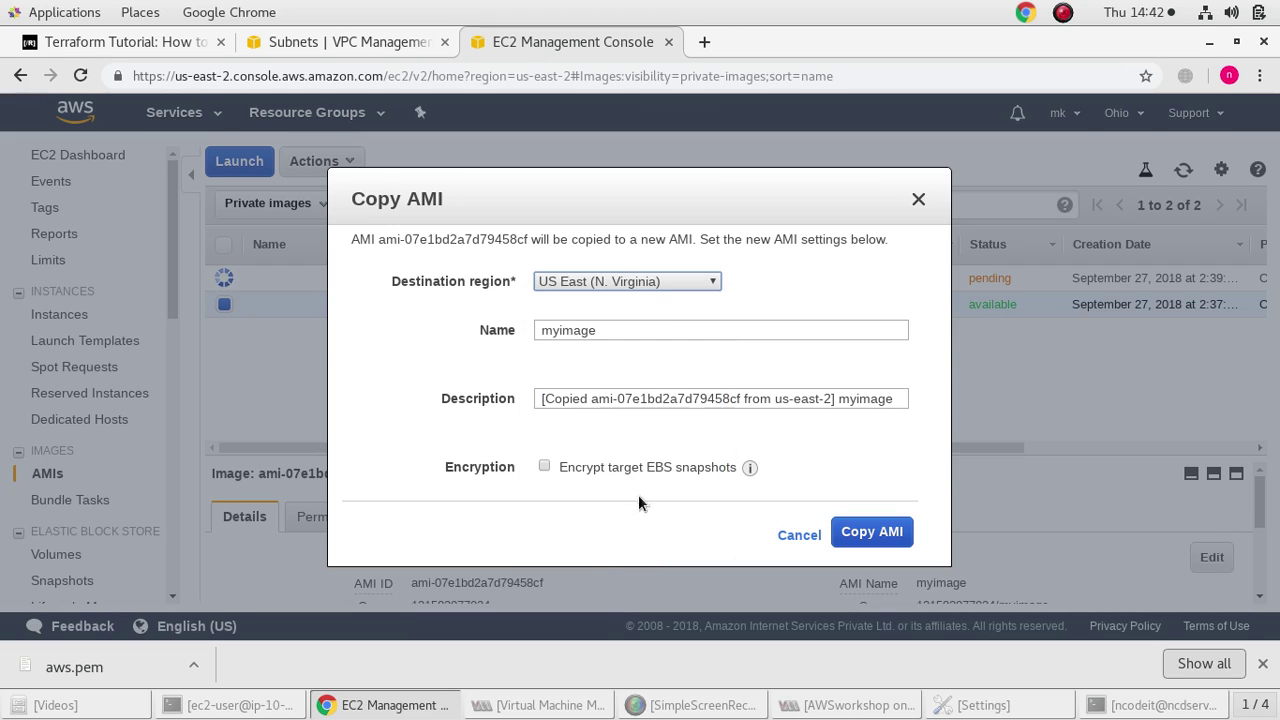
{"action": "left_click", "coordinate": [856, 539]}
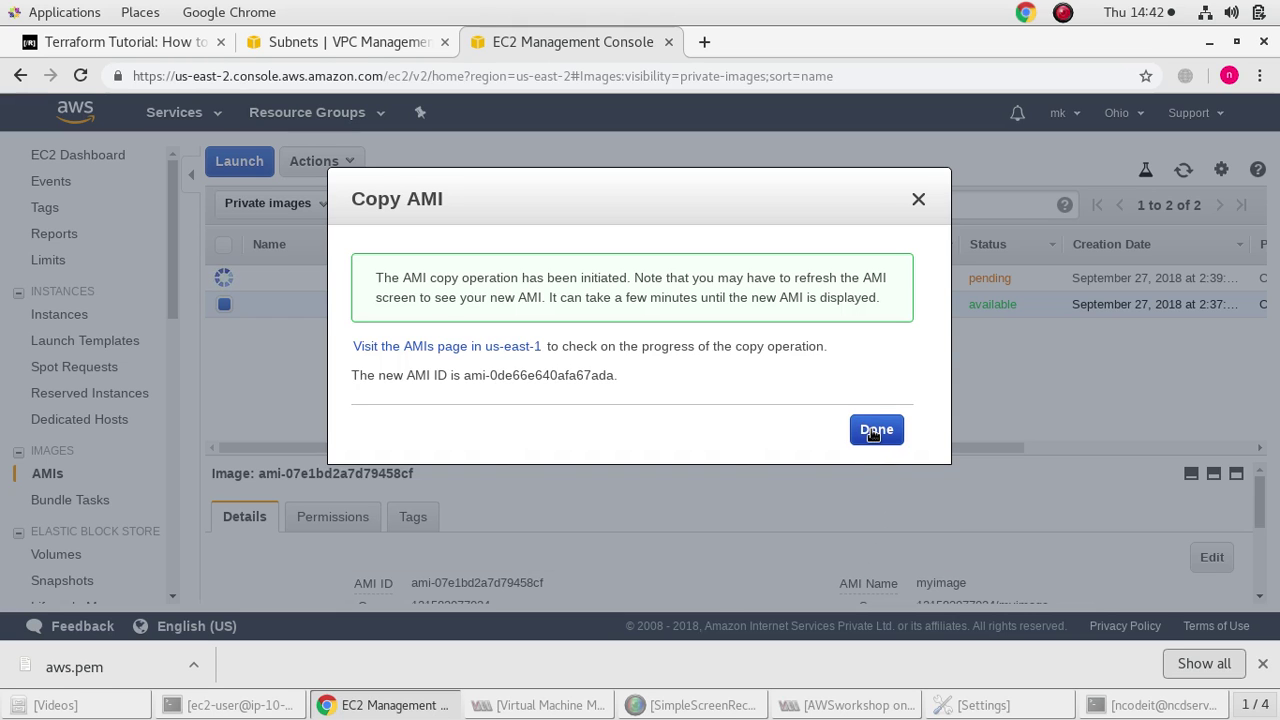
{"action": "left_click", "coordinate": [874, 430]}
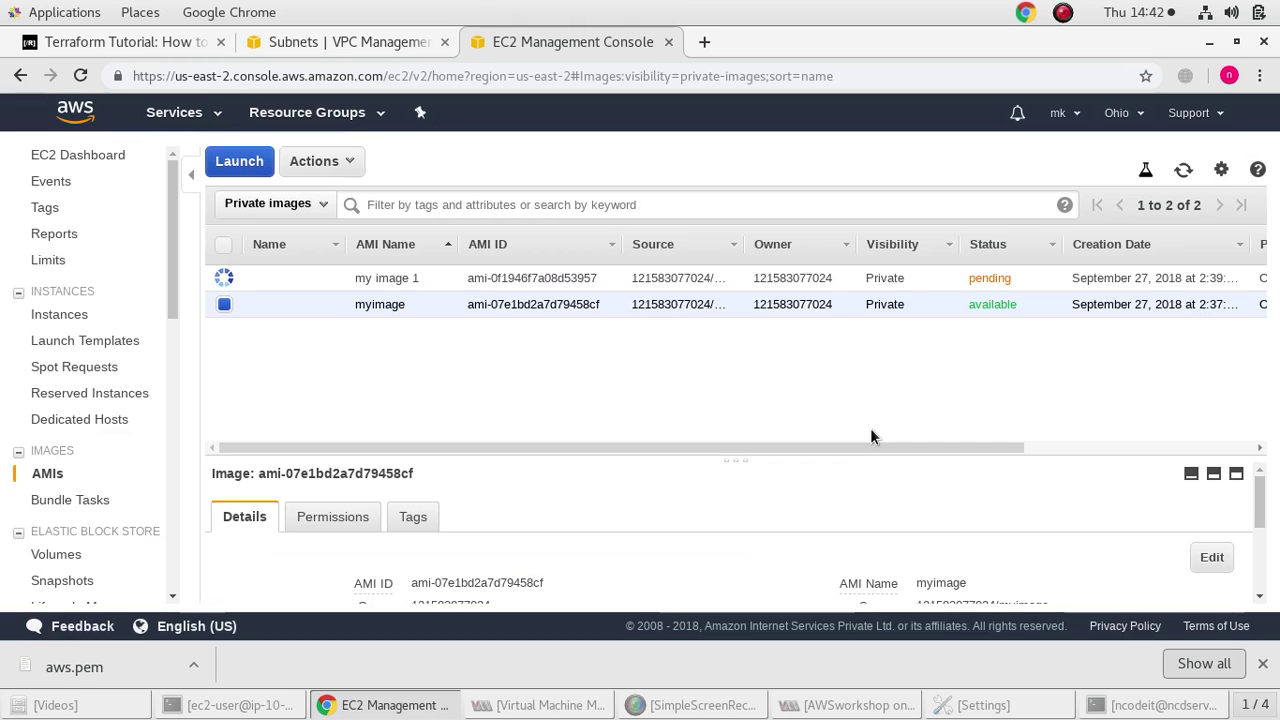
Switch to N. Virginia, check the pending myimage copy in AMIs, then go to the Subnets tab
{"action": "left_click", "coordinate": [1118, 113]}
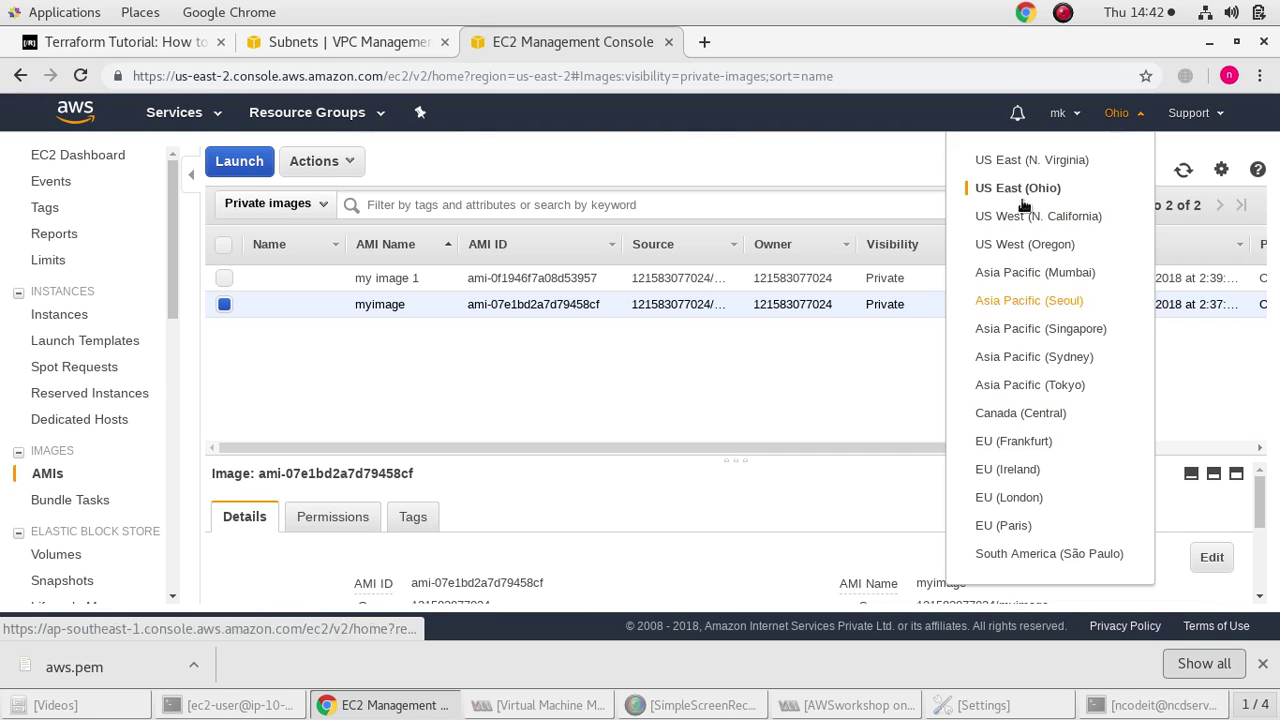
{"action": "left_click", "coordinate": [1046, 162]}
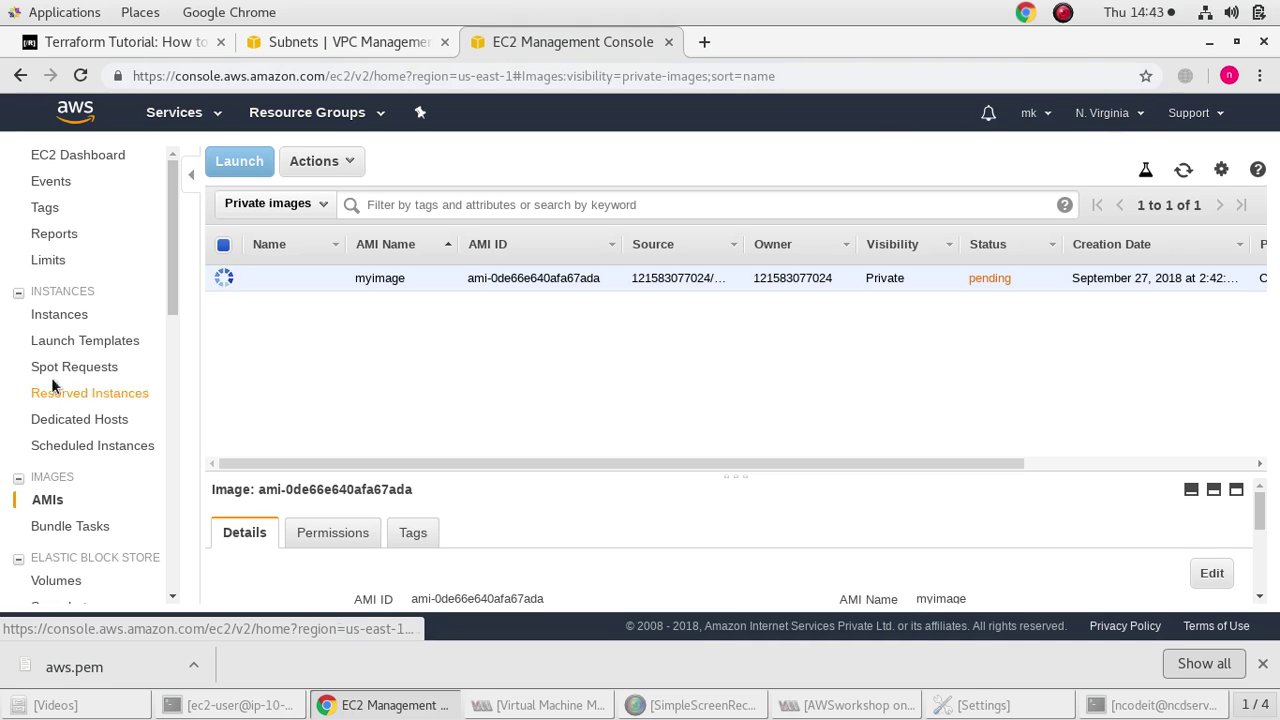
{"action": "left_click", "coordinate": [97, 318]}
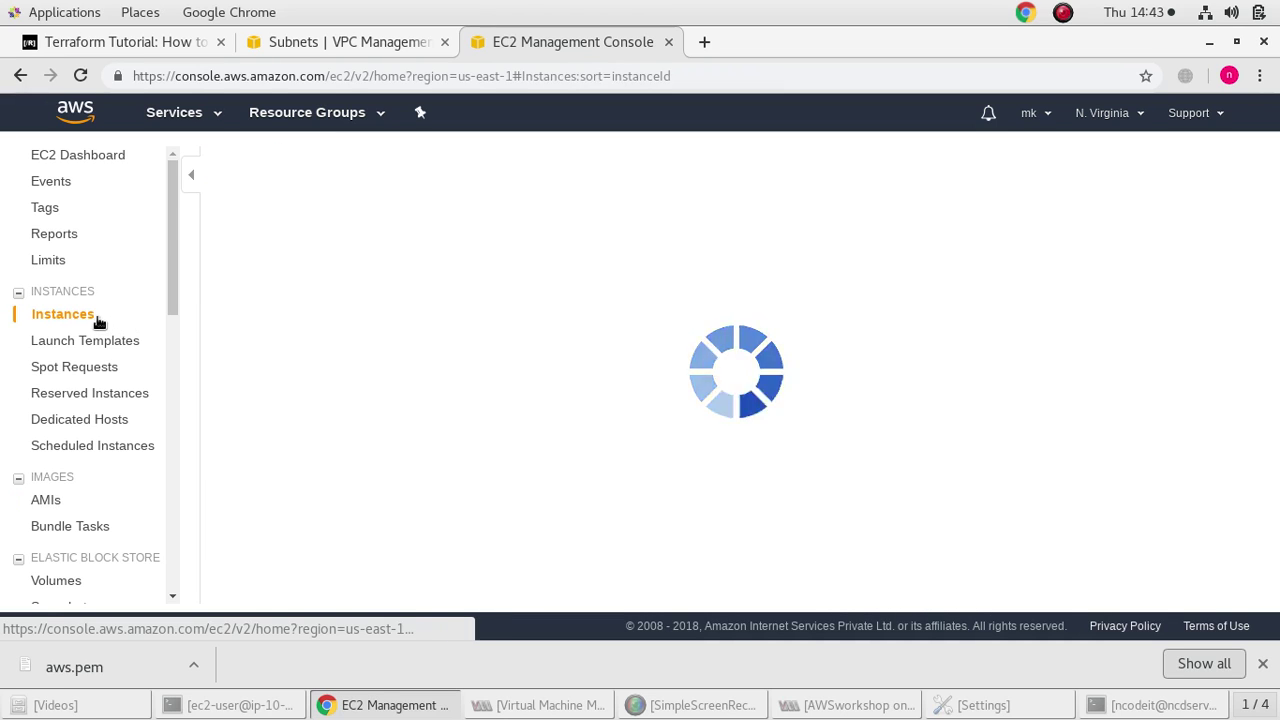
{"action": "left_click", "coordinate": [47, 505]}
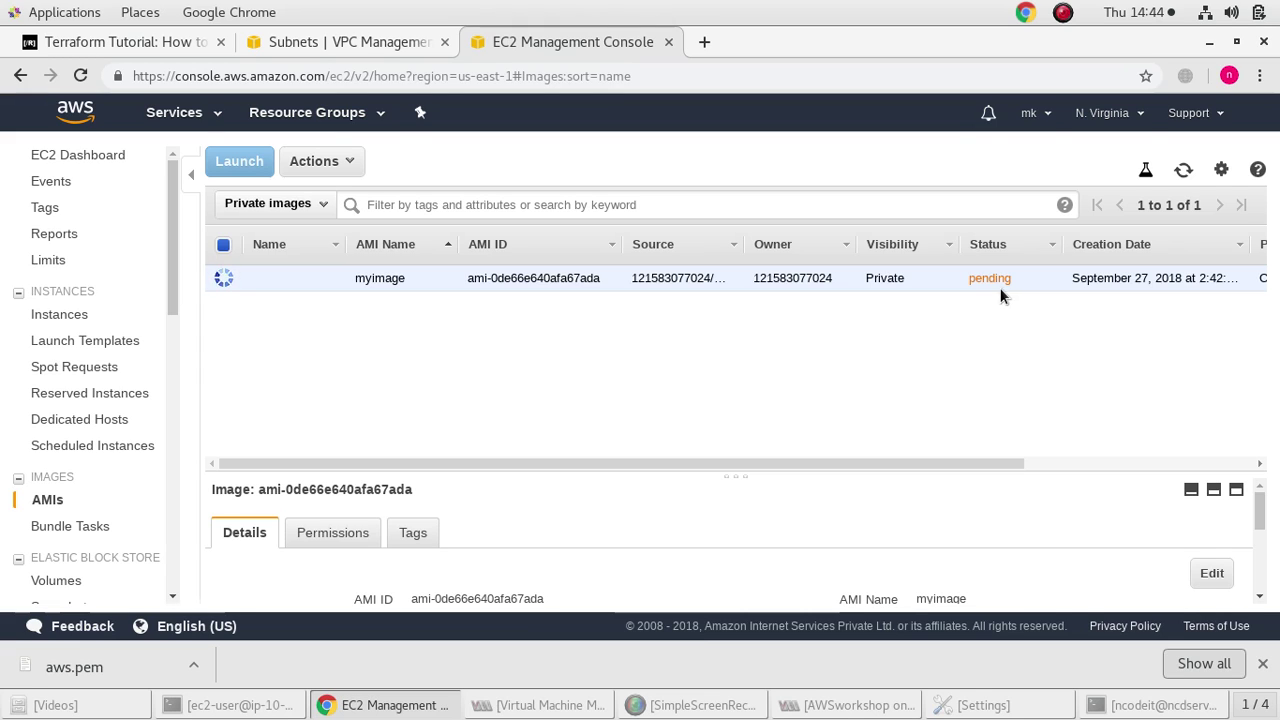
{"action": "left_click", "coordinate": [329, 39]}
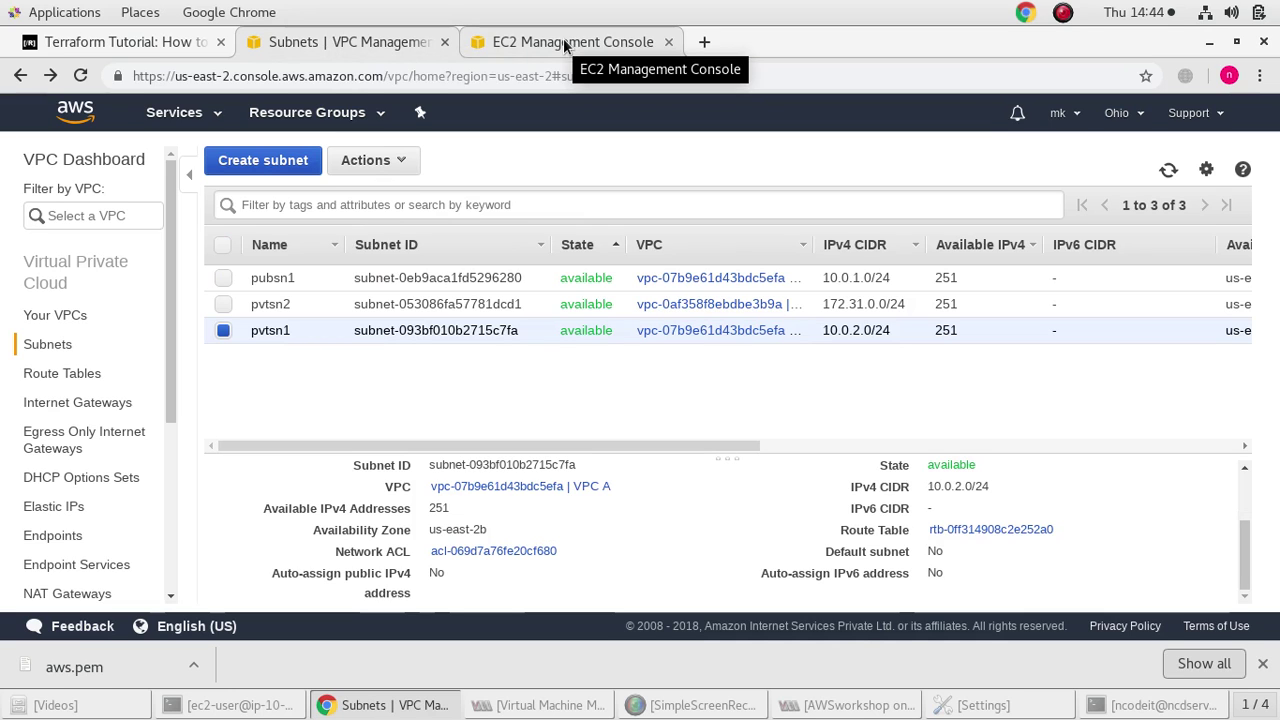
Go to the Ohio EC2 console from recent services and list its AMIs
{"action": "left_click", "coordinate": [563, 40]}
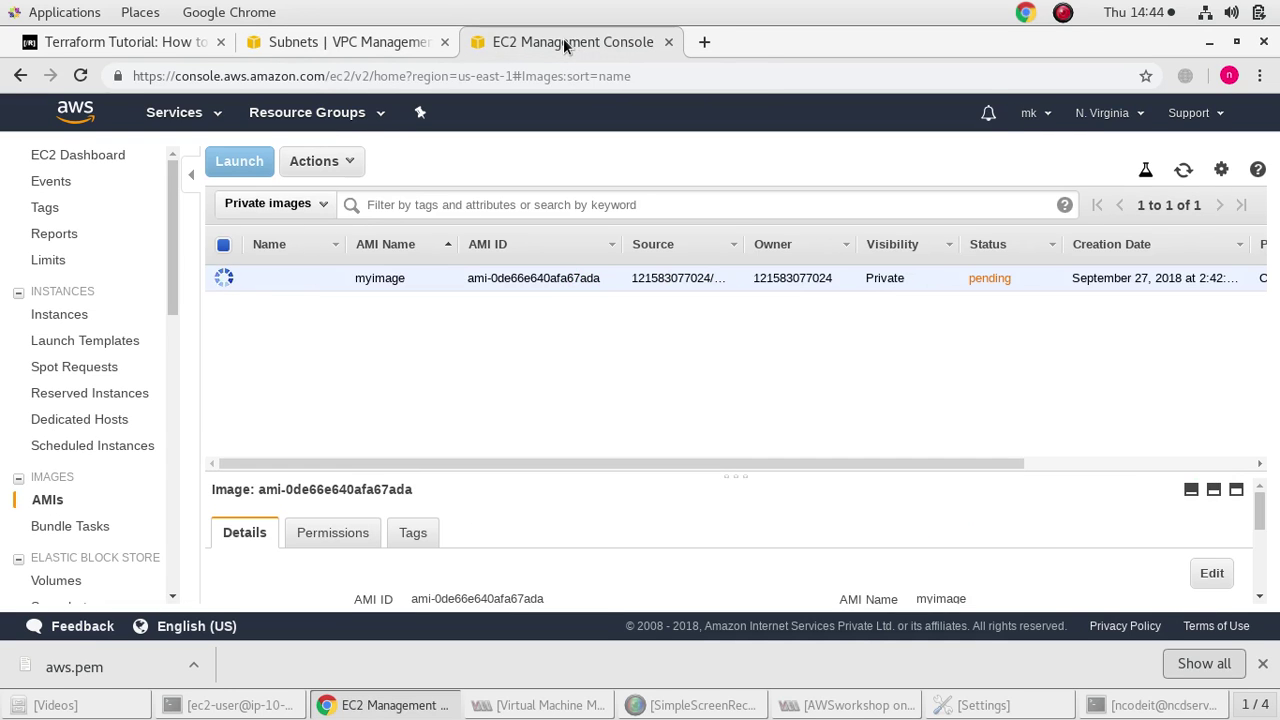
{"action": "left_click", "coordinate": [405, 42]}
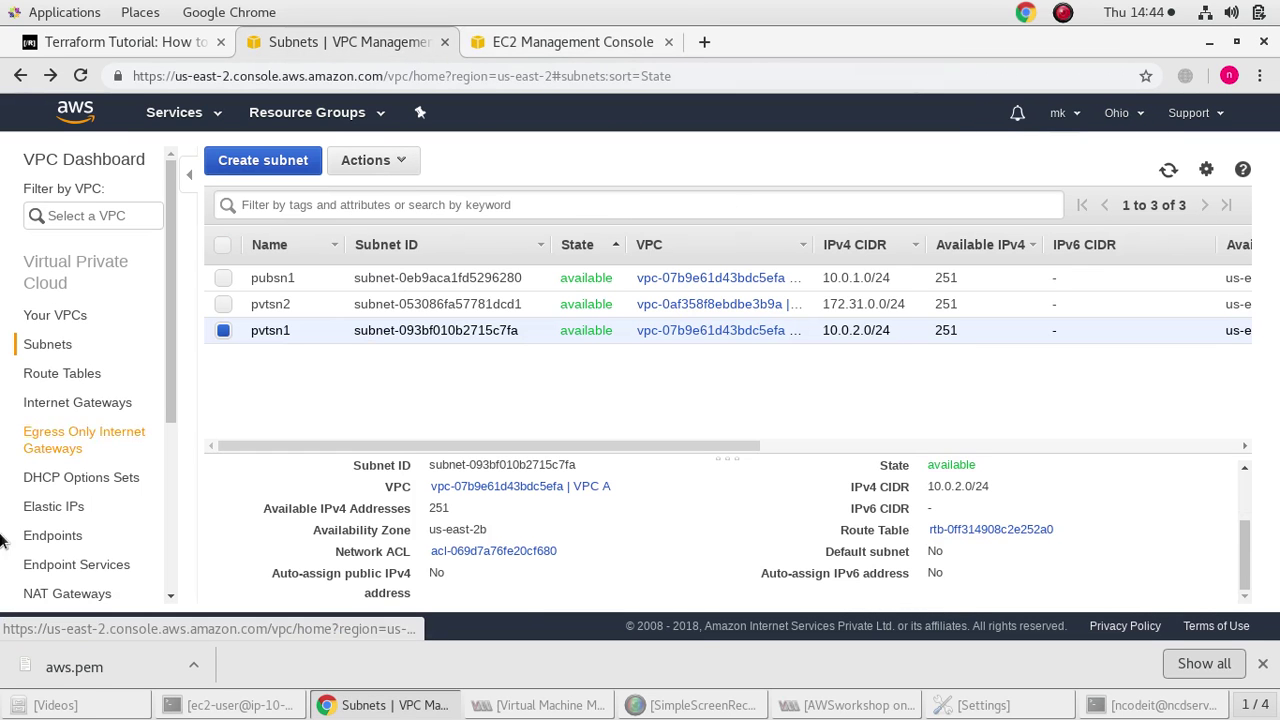
{"action": "scroll", "coordinate": [30, 547], "scroll_direction": "down", "scroll_amount": 3}
{"action": "left_click", "coordinate": [205, 112]}
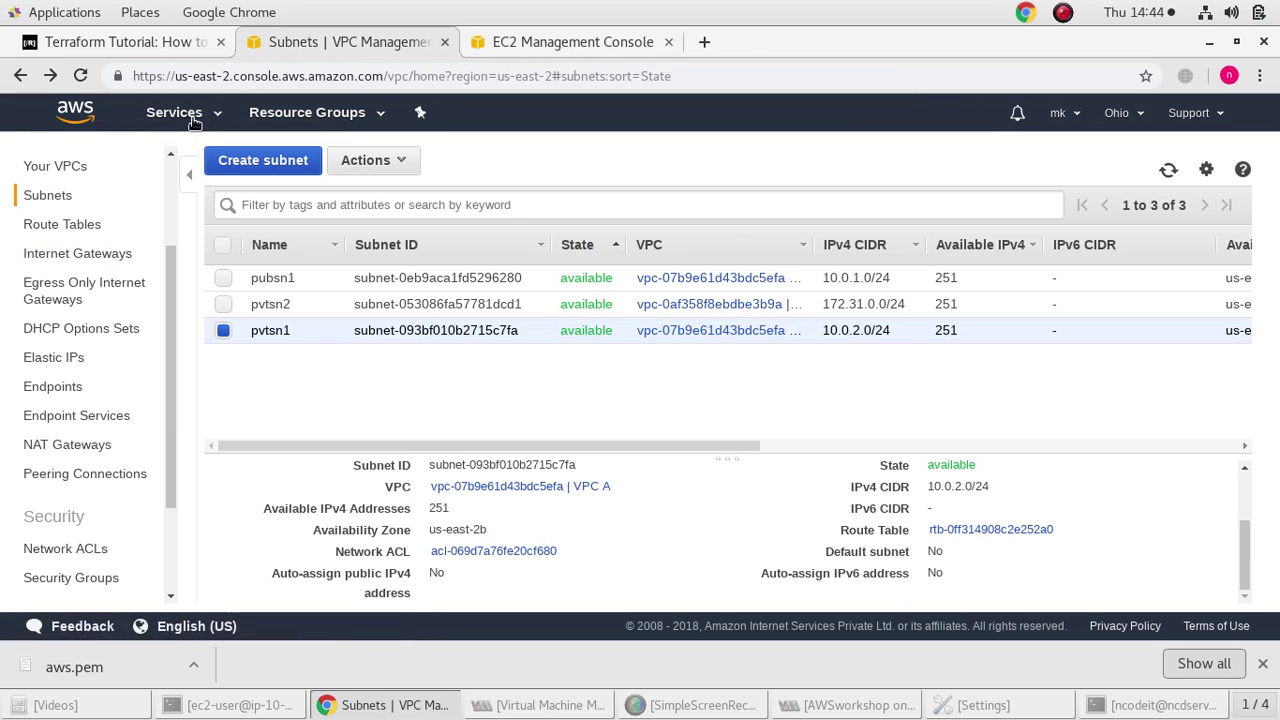
{"action": "left_click", "coordinate": [177, 112]}
{"action": "left_click", "coordinate": [54, 236]}
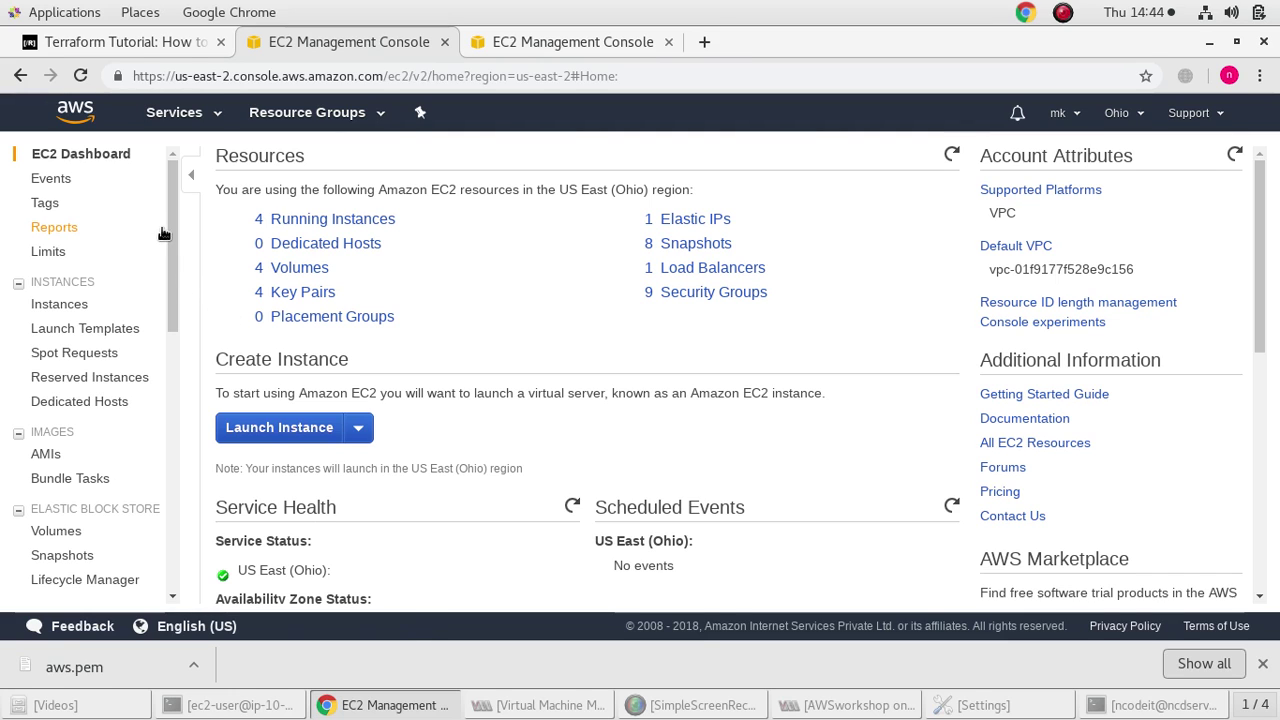
{"action": "left_click", "coordinate": [45, 456]}
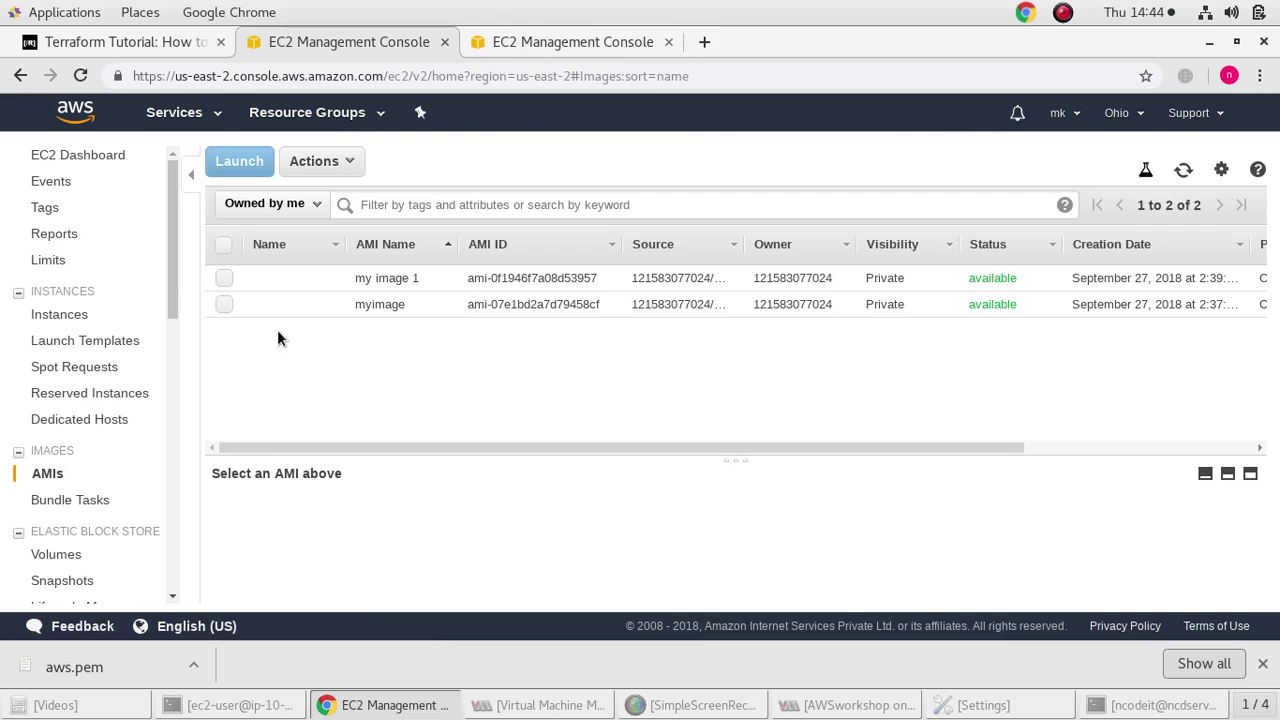
Select the Ohio myimage, sort N. Virginia AMIs by Visibility, then return to Ohio
{"action": "left_click", "coordinate": [221, 305]}
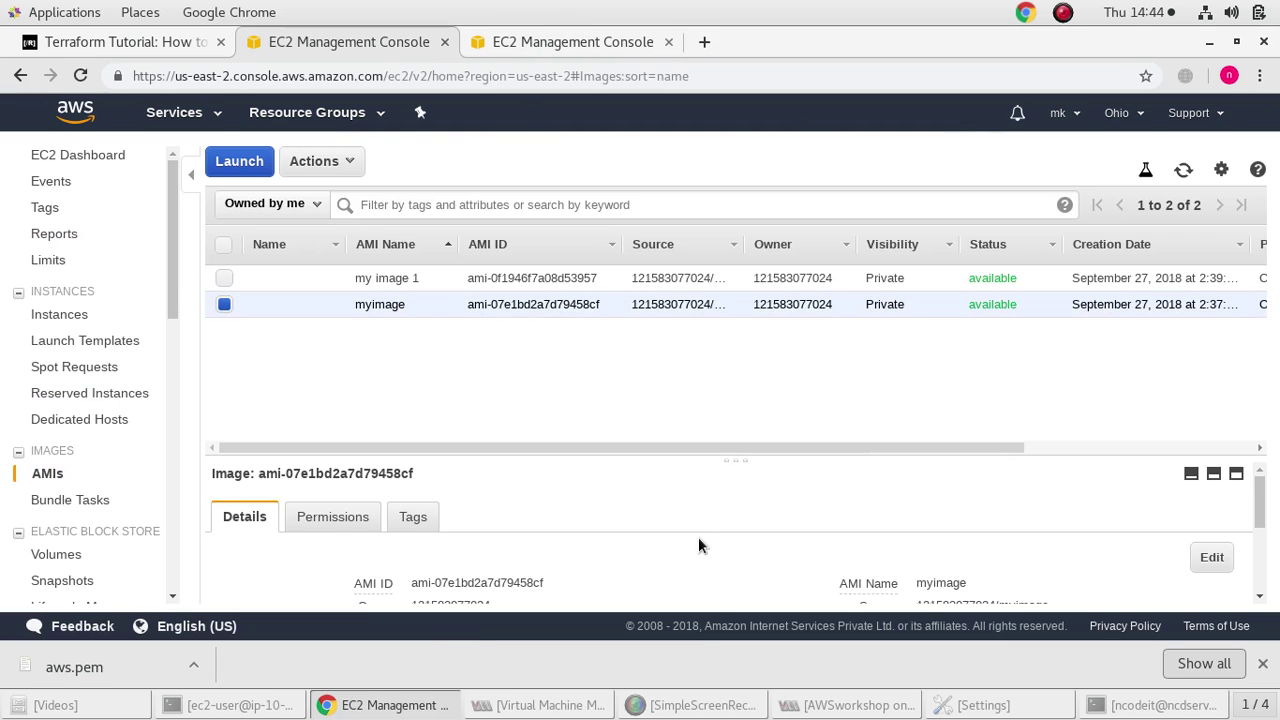
{"action": "scroll", "coordinate": [659, 535], "scroll_direction": "down", "scroll_amount": 3}
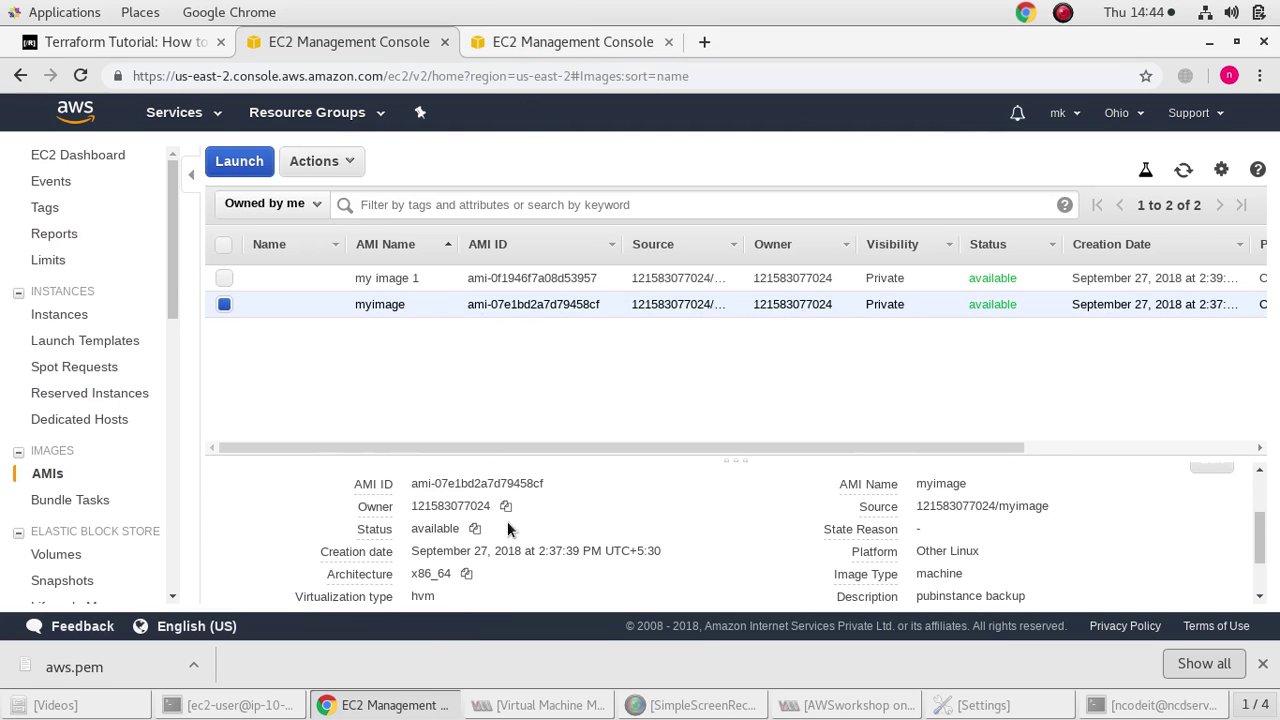
{"action": "left_click", "coordinate": [566, 36]}
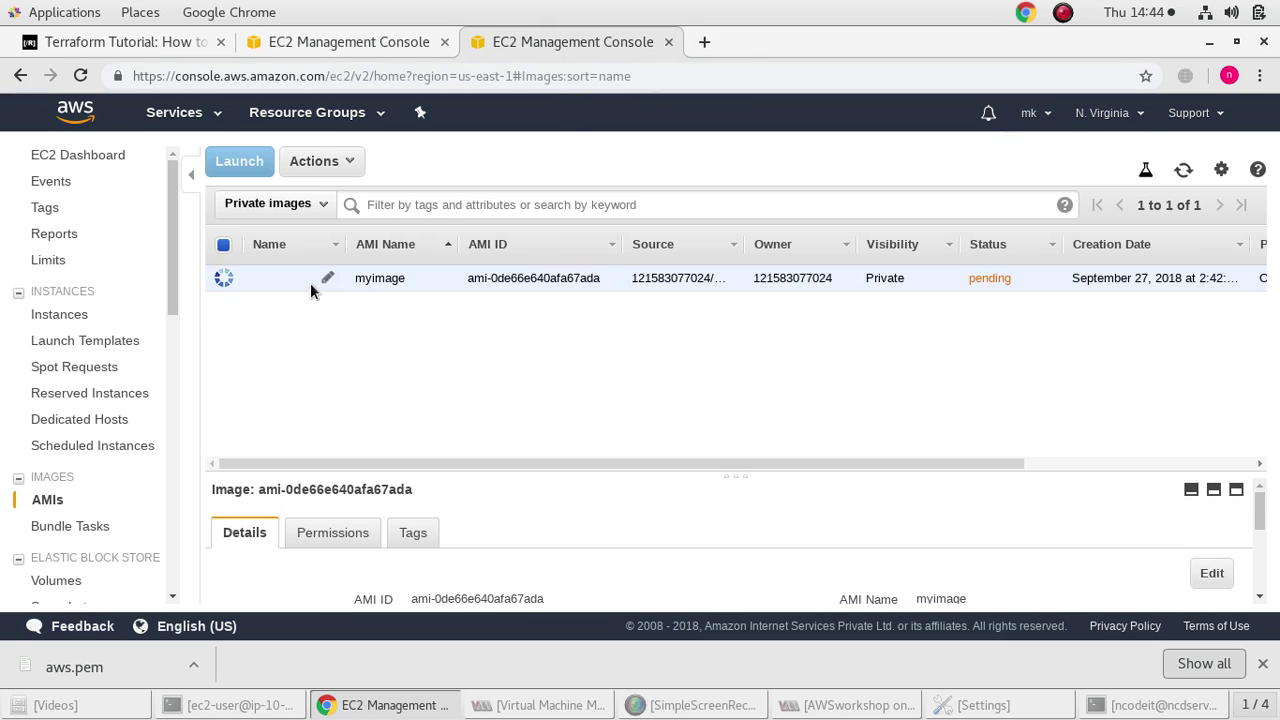
{"action": "scroll", "coordinate": [467, 533], "scroll_direction": "down", "scroll_amount": 3}
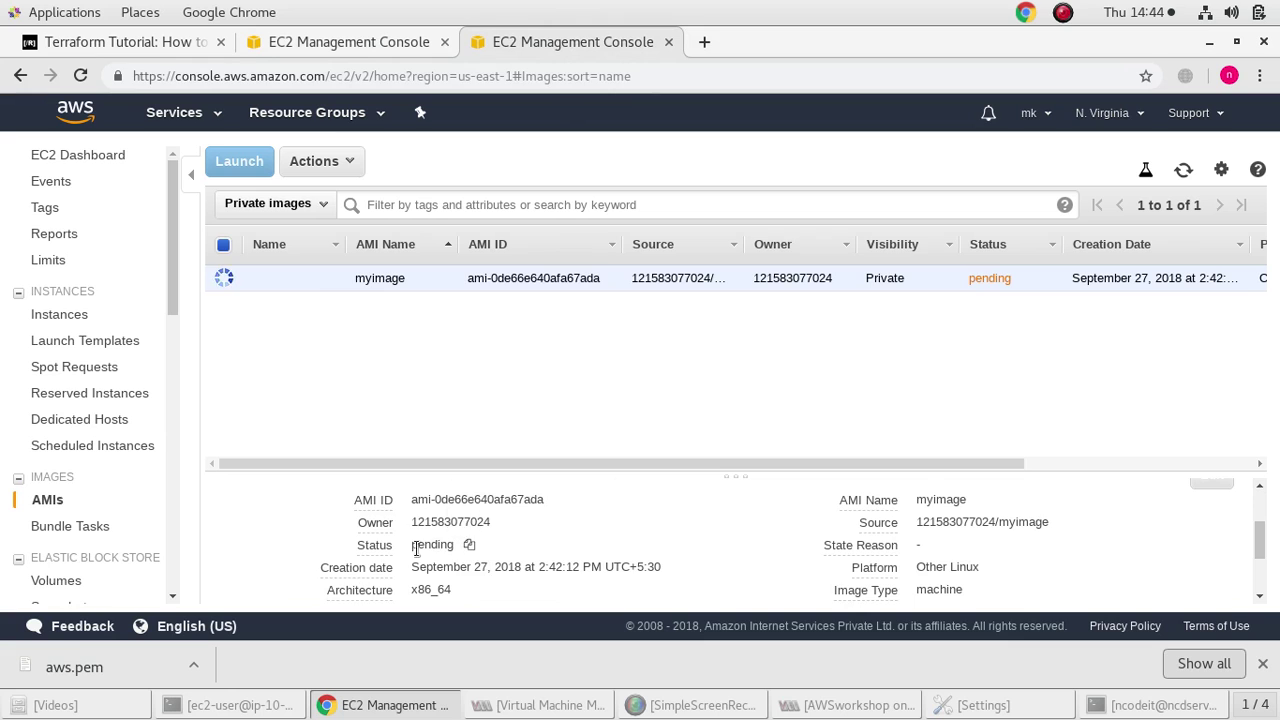
{"action": "scroll", "coordinate": [462, 536], "scroll_direction": "down", "scroll_amount": 1}
{"action": "scroll", "coordinate": [460, 531], "scroll_direction": "up", "scroll_amount": 1}
{"action": "left_click", "coordinate": [946, 249]}
{"action": "left_click", "coordinate": [355, 40]}
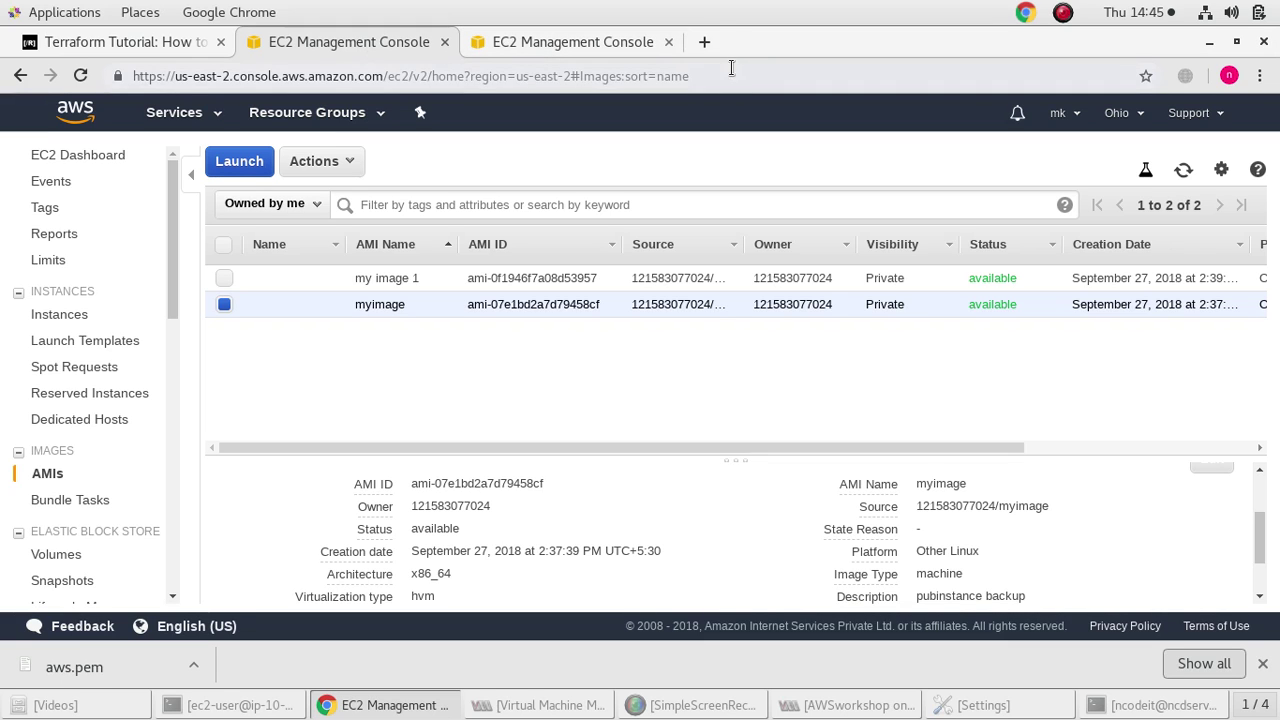
{"action": "left_click", "coordinate": [210, 114]}
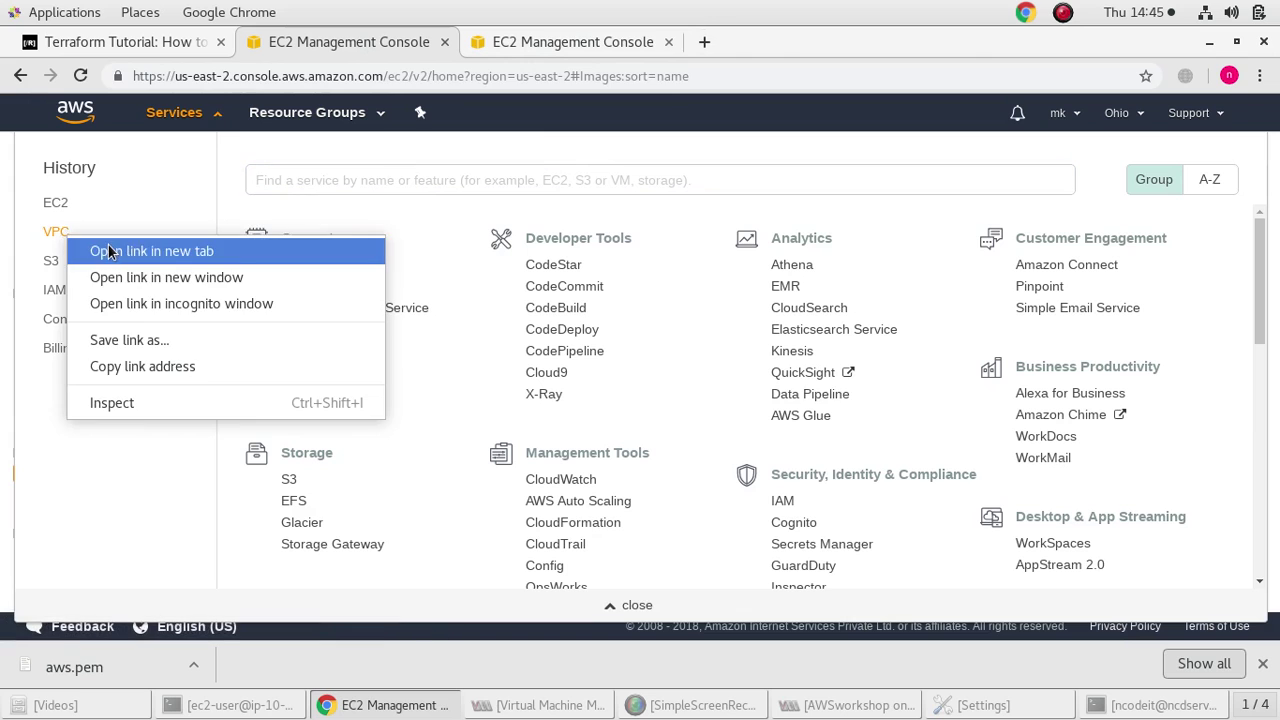
Open the VPC console in a new tab and go to the Network ACLs list
{"action": "left_click", "coordinate": [108, 251]}
{"action": "left_click", "coordinate": [594, 38]}
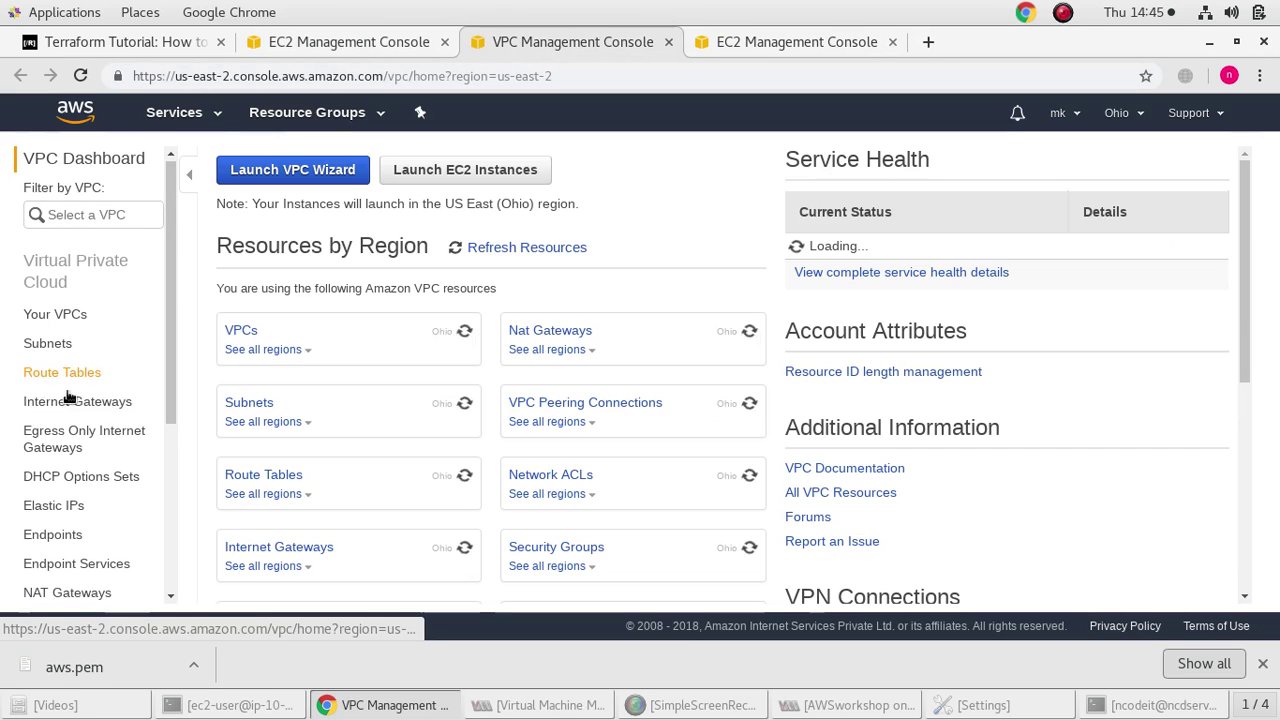
{"action": "scroll", "coordinate": [70, 394], "scroll_direction": "down", "scroll_amount": 3}
{"action": "left_click", "coordinate": [74, 408]}
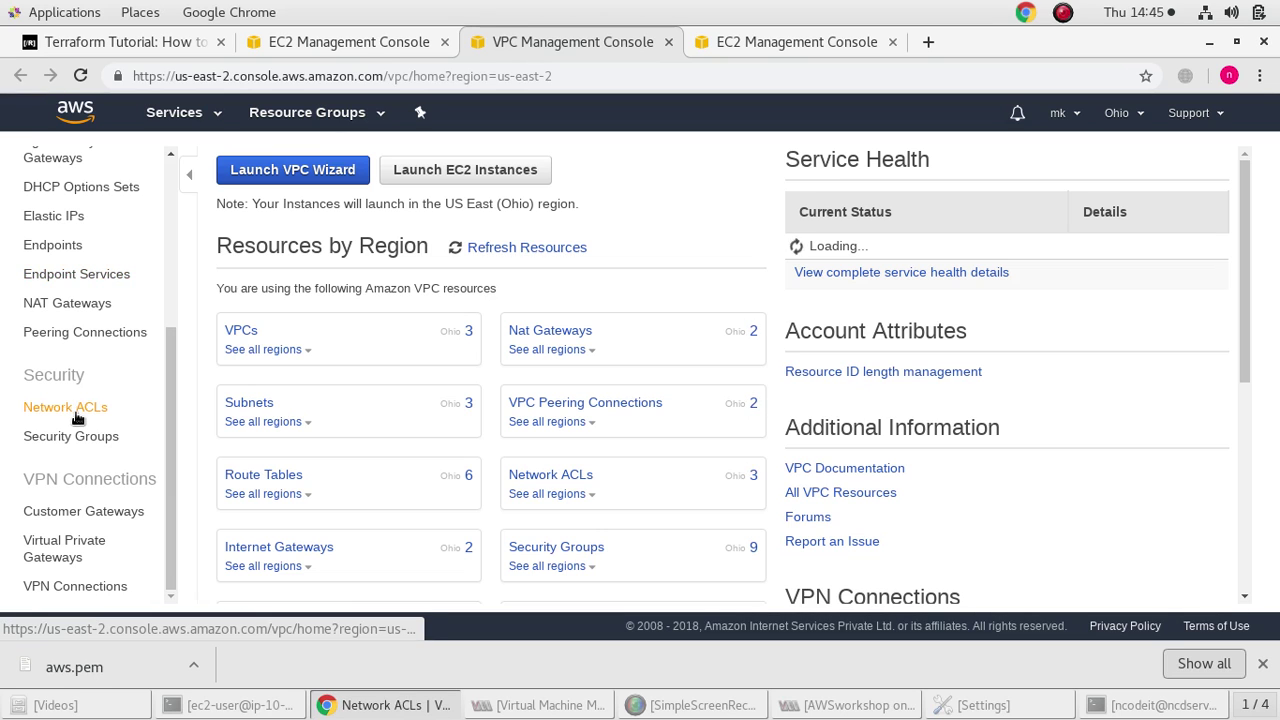
{"action": "left_click", "coordinate": [72, 435]}
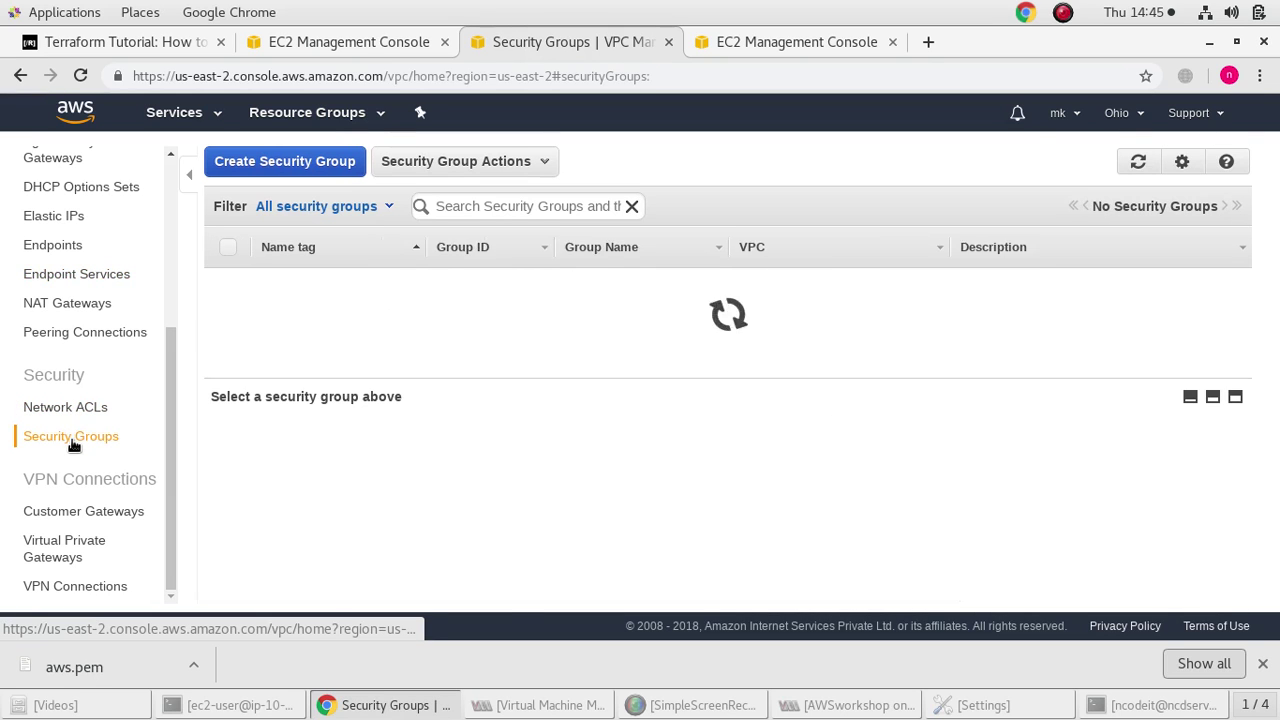
{"action": "left_click", "coordinate": [64, 408]}
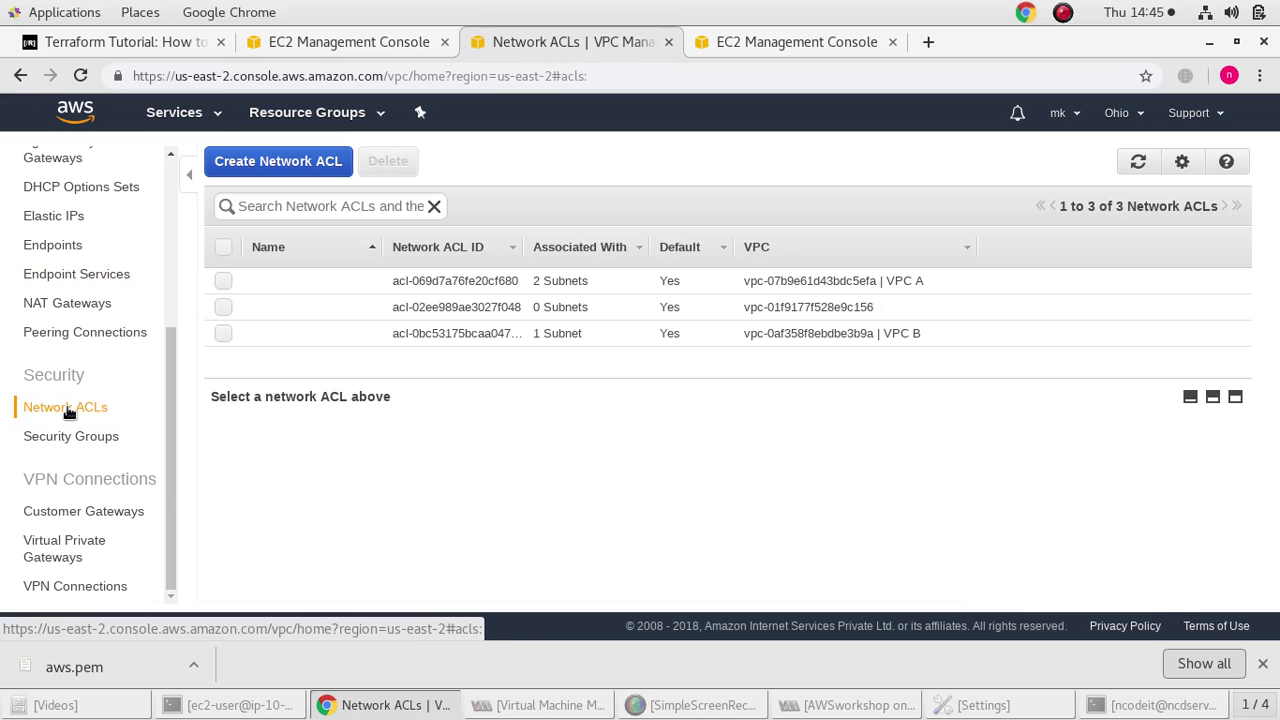
Create a network ACL named myNACl assigned to VPC B
{"action": "left_click", "coordinate": [304, 168]}
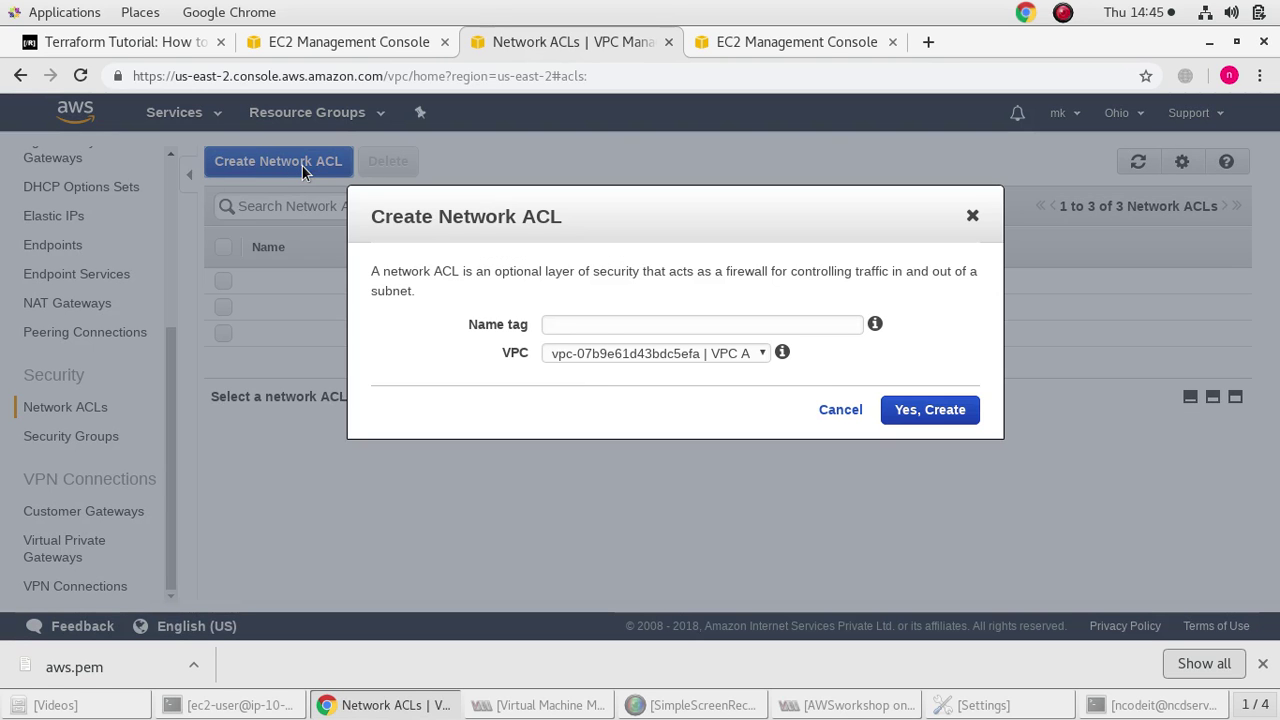
{"action": "left_click", "coordinate": [608, 328]}
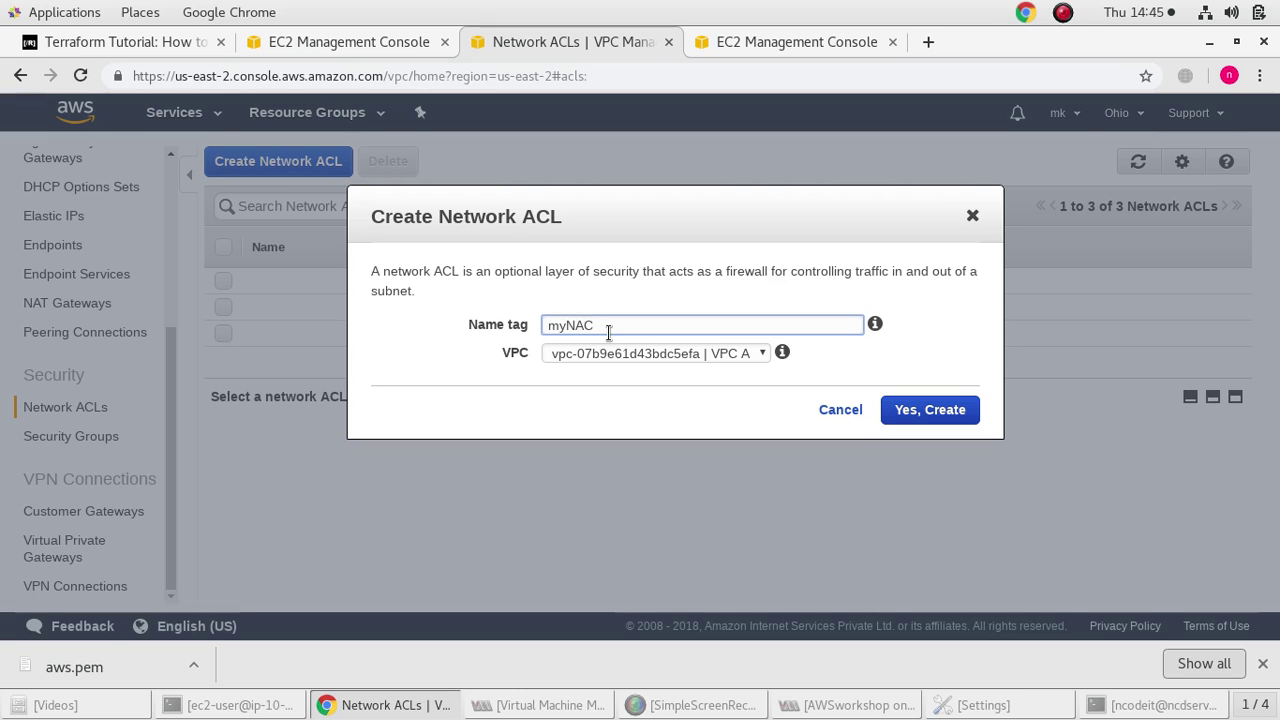
{"action": "left_click", "coordinate": [665, 353]}
{"action": "left_click", "coordinate": [659, 389]}
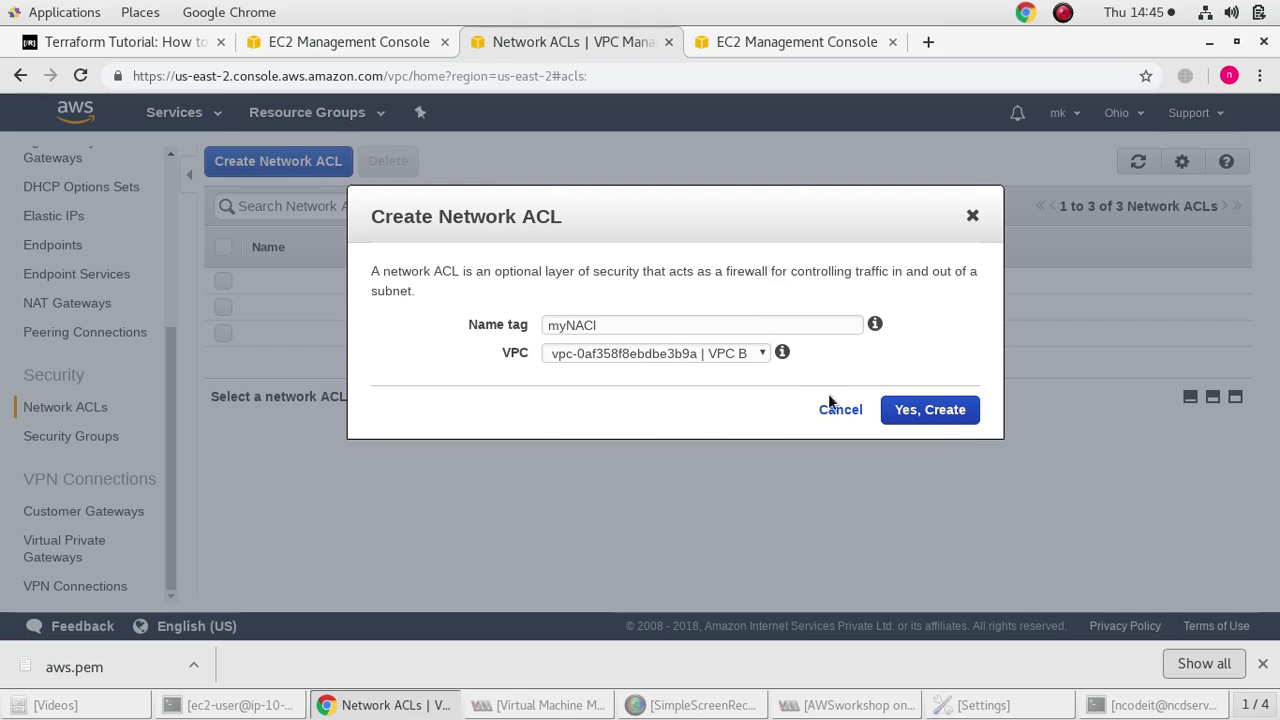
{"action": "left_click", "coordinate": [948, 410]}
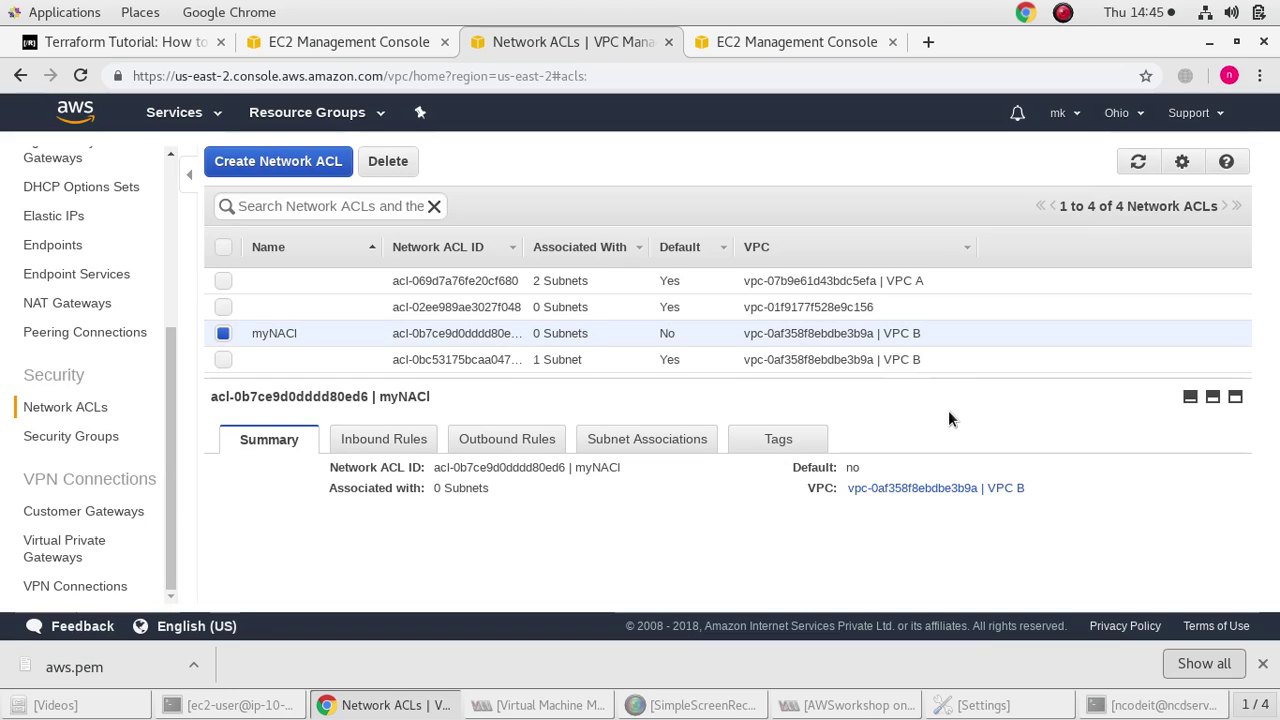
Add a new inbound rule to myNACl and set its rule number to 100
{"action": "left_click", "coordinate": [397, 445]}
{"action": "scroll", "coordinate": [400, 486], "scroll_direction": "down", "scroll_amount": 1}
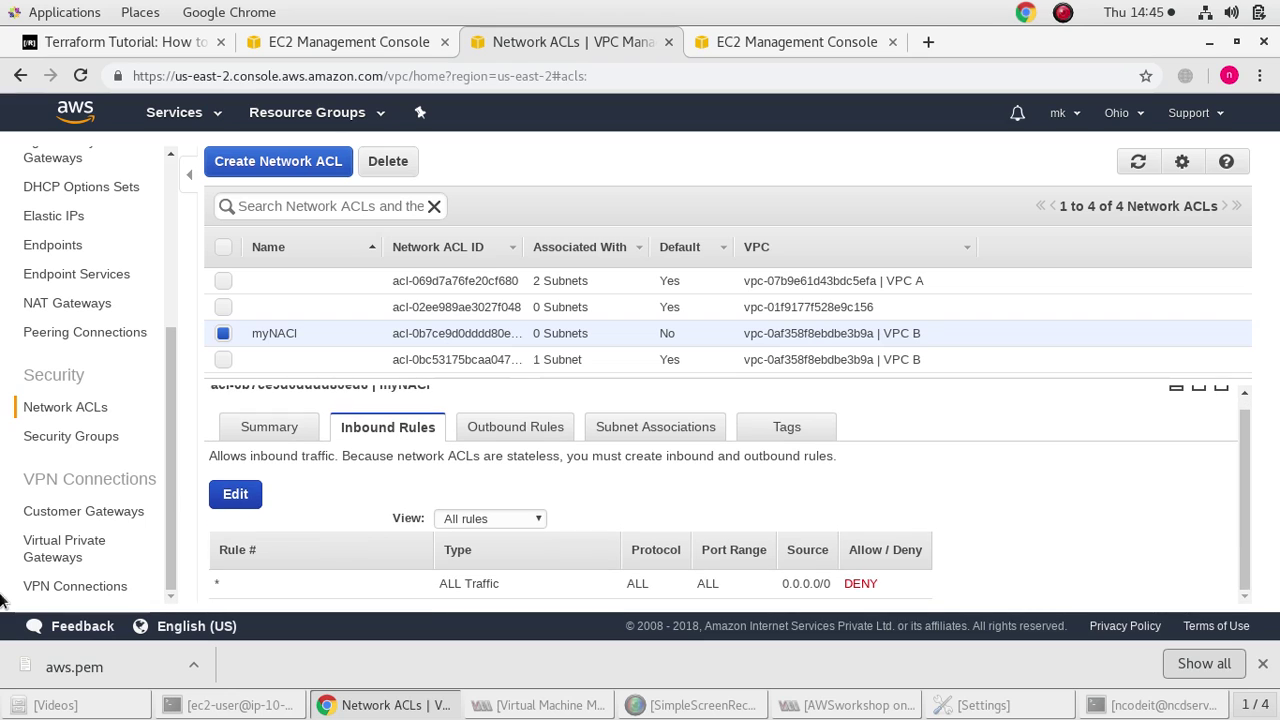
{"action": "left_click", "coordinate": [210, 500]}
{"action": "left_click", "coordinate": [282, 583]}
{"action": "scroll", "coordinate": [285, 587], "scroll_direction": "down", "scroll_amount": 1}
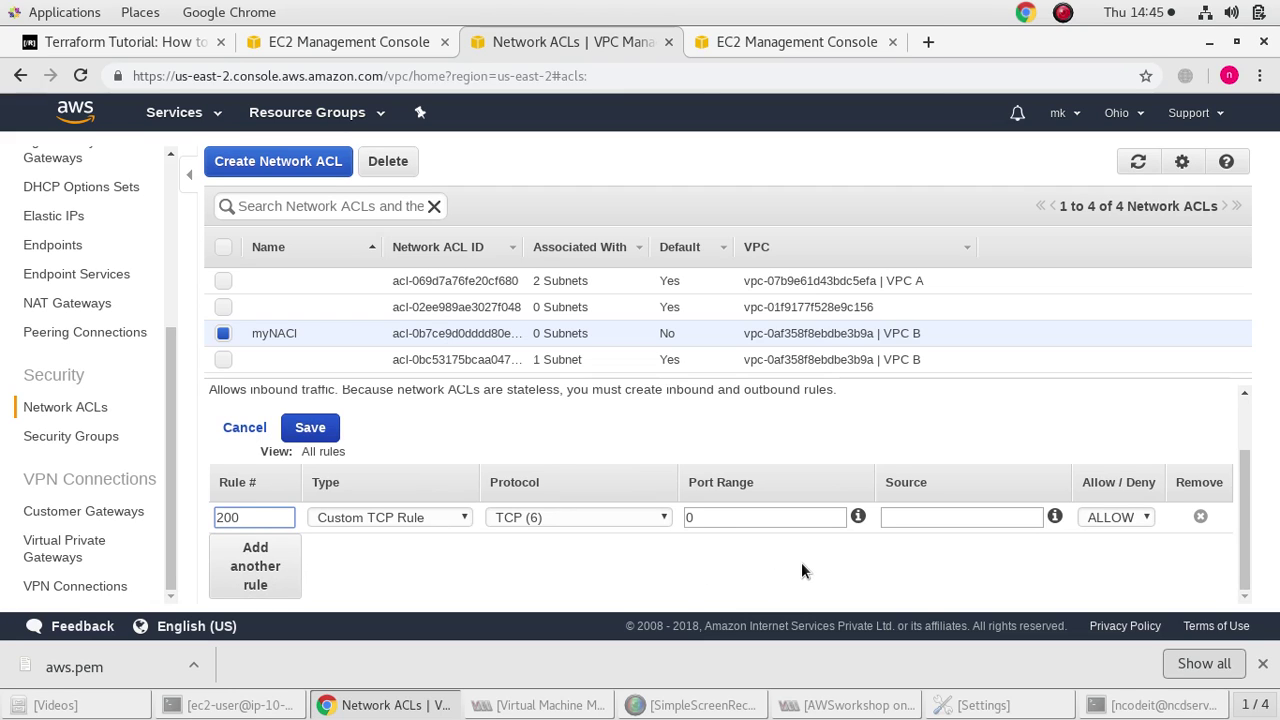
{"action": "key", "text": "BackSpace"}
{"action": "key", "text": "BackSpace"}
{"action": "type", "text": "1"}
{"action": "left_click", "coordinate": [873, 564]}
Set the Custom TCP rule's source to 172.31.0.0/24 as ALLOW and save it
{"action": "left_click", "coordinate": [891, 519]}
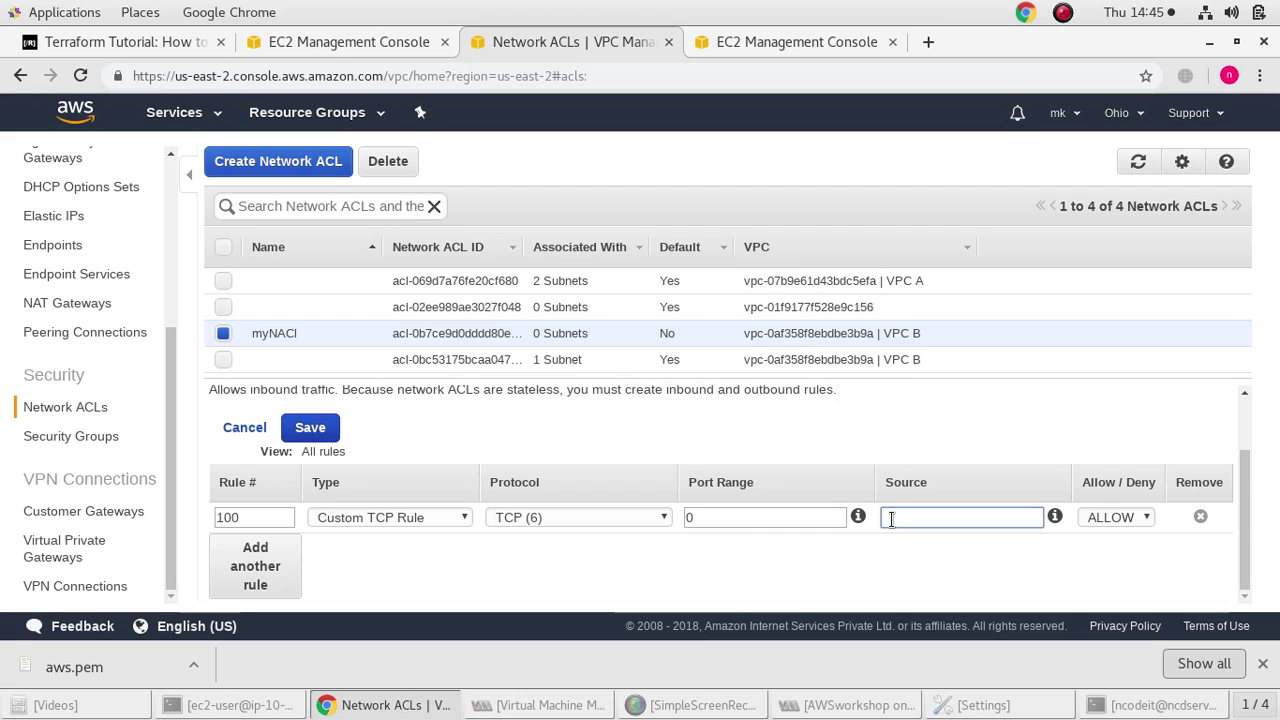
{"action": "left_click", "coordinate": [759, 519]}
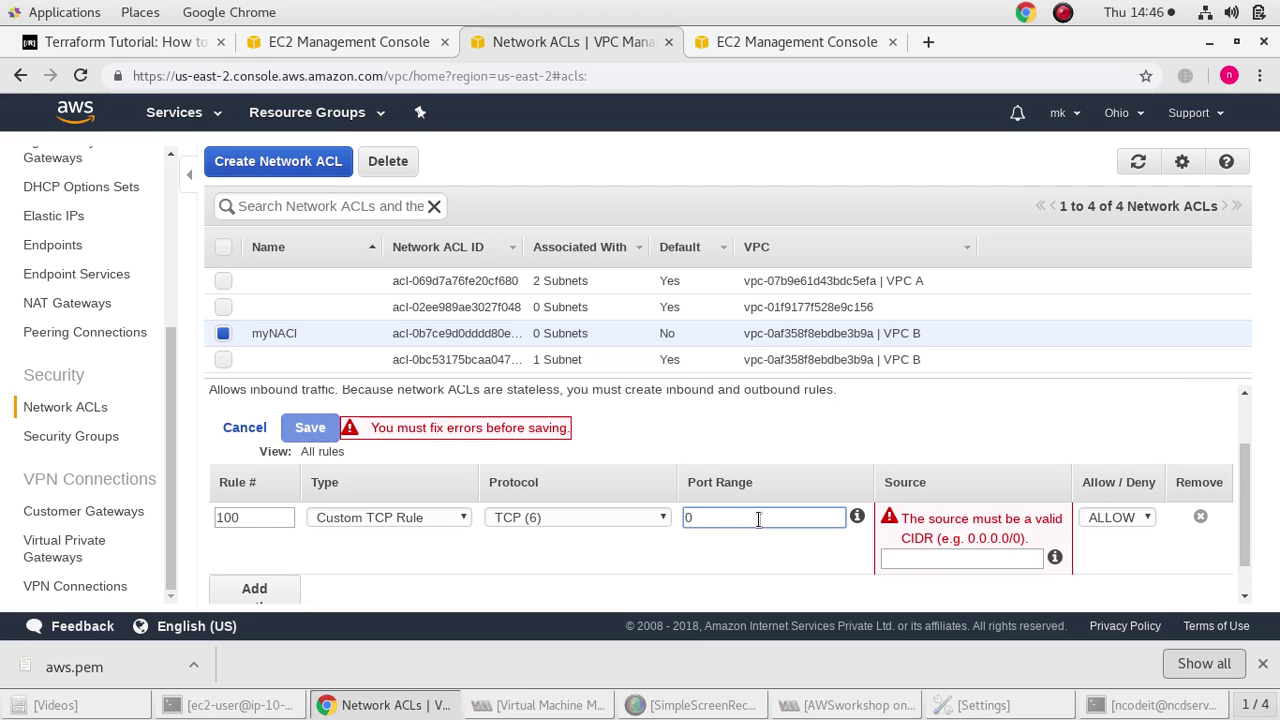
{"action": "left_click", "coordinate": [971, 560]}
{"action": "left_click", "coordinate": [721, 575]}
{"action": "left_click", "coordinate": [912, 558]}
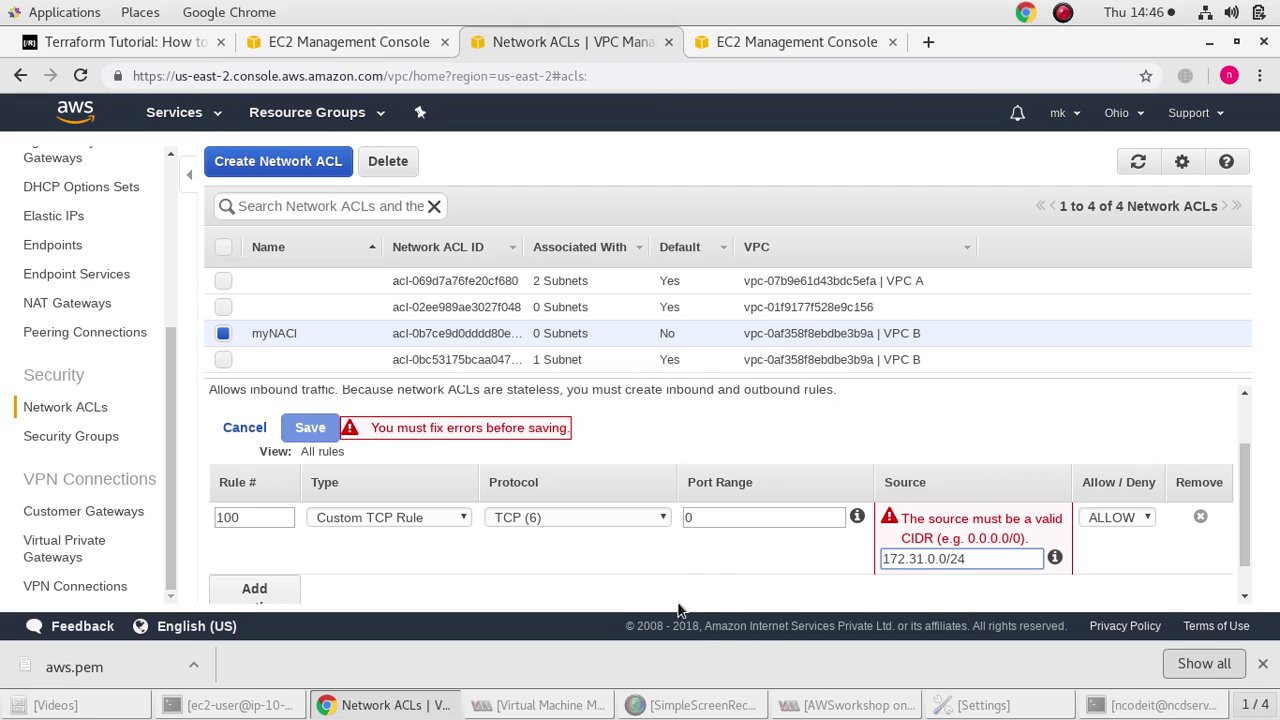
{"action": "left_click", "coordinate": [713, 563]}
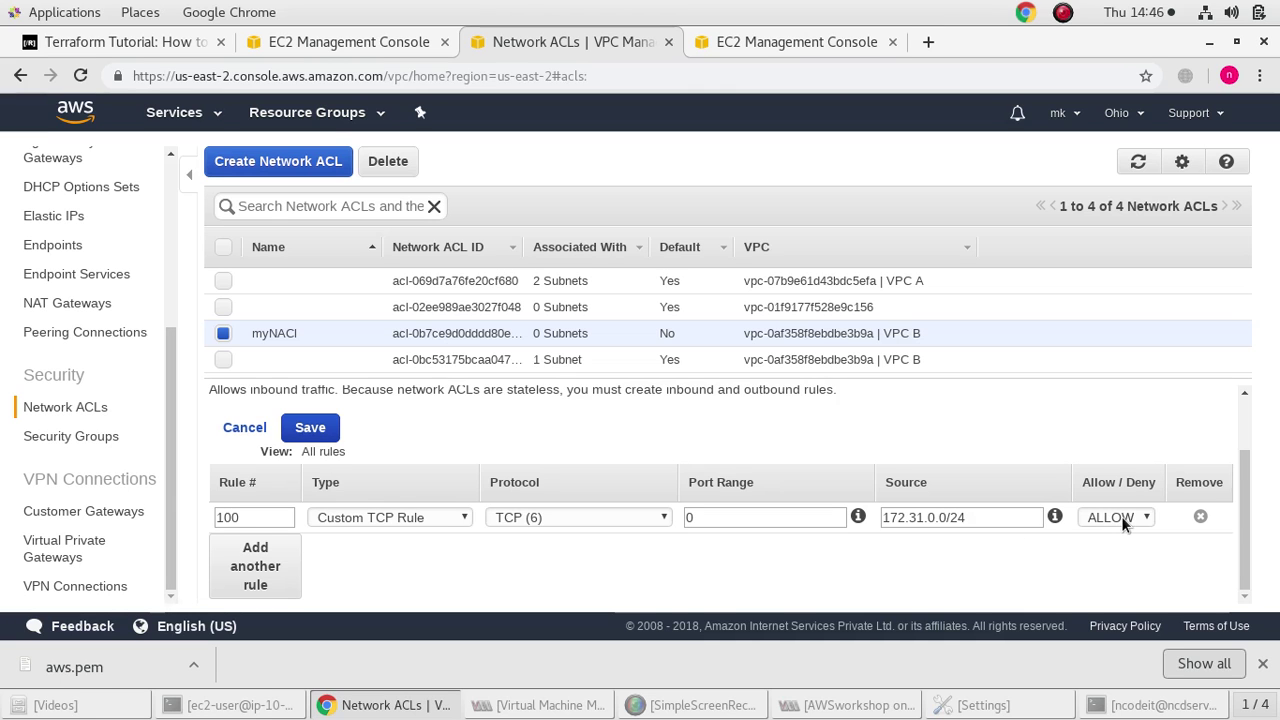
{"action": "left_click", "coordinate": [318, 430]}
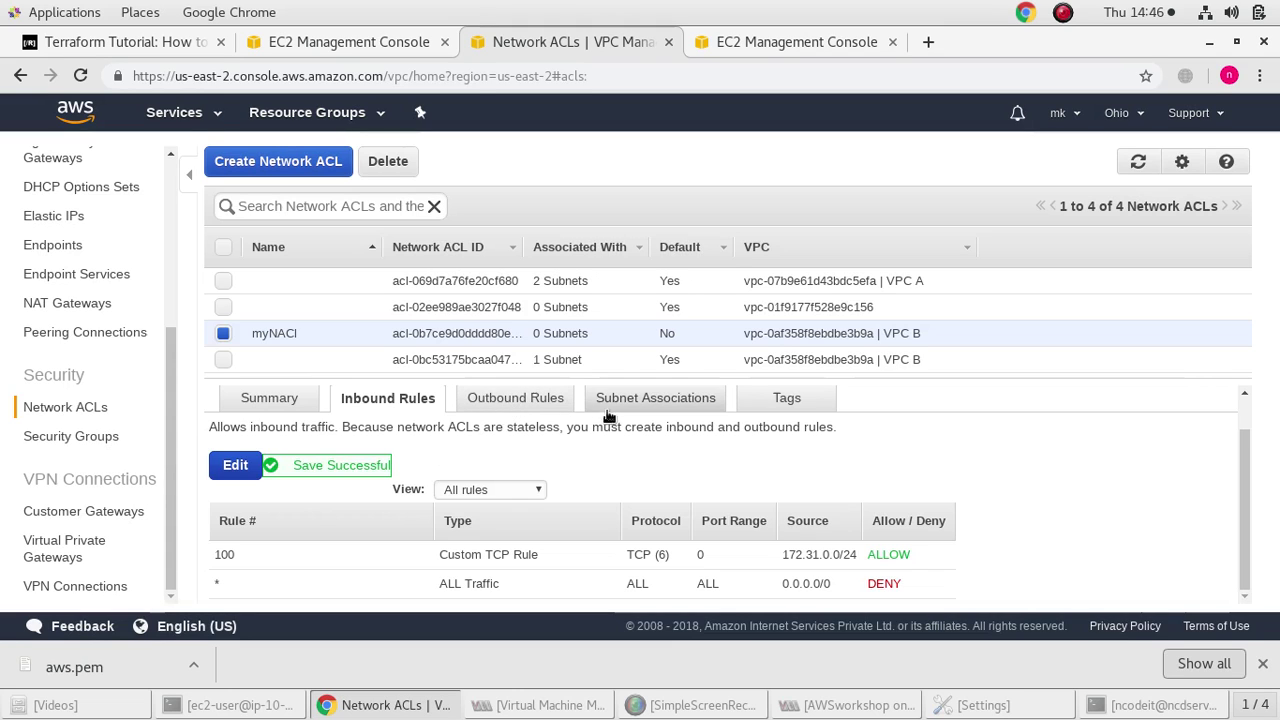
{"action": "left_click", "coordinate": [652, 404]}
{"action": "left_click", "coordinate": [245, 483]}
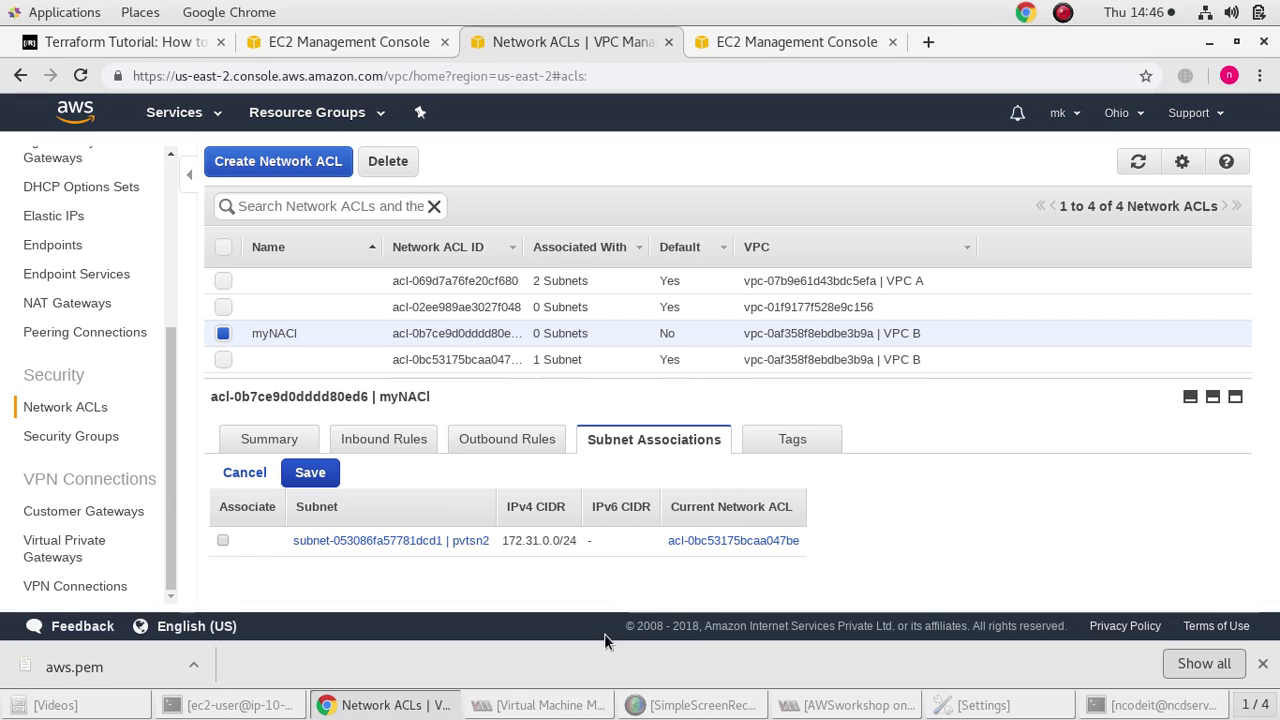
Associate subnet pvtsn2 with myNACl and save, then refresh its details
{"action": "left_click", "coordinate": [223, 540]}
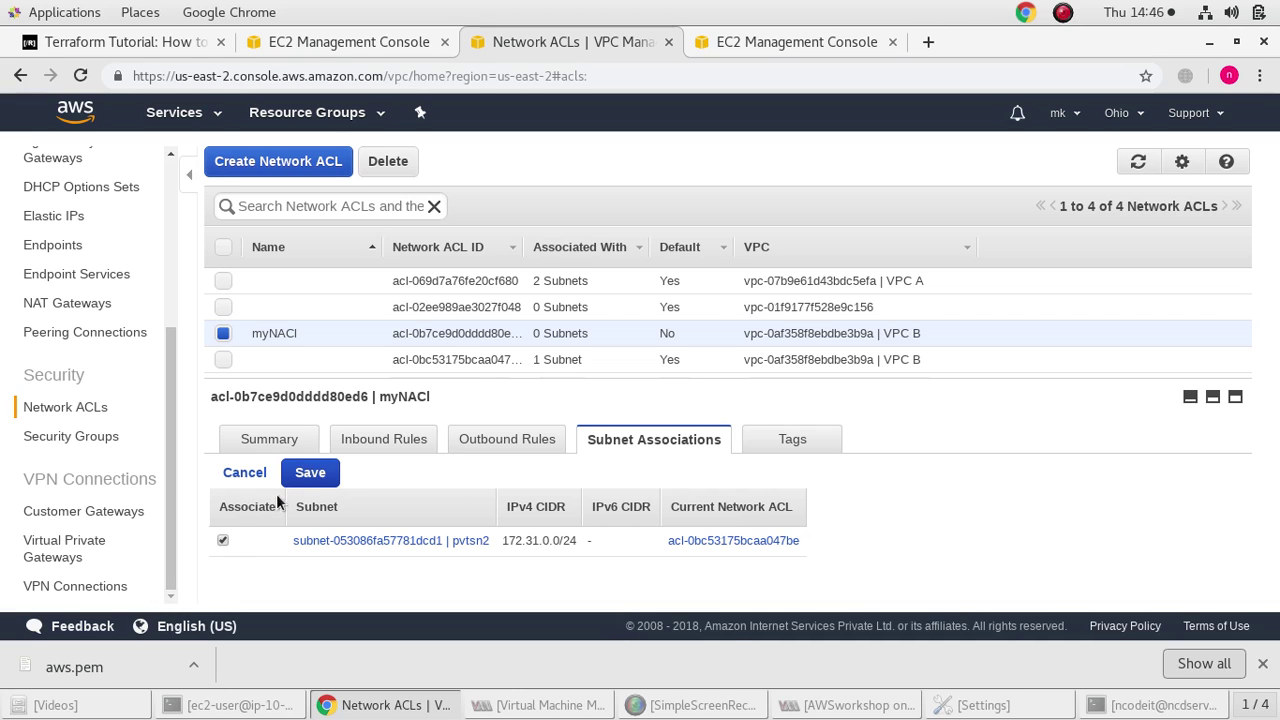
{"action": "left_click", "coordinate": [310, 472]}
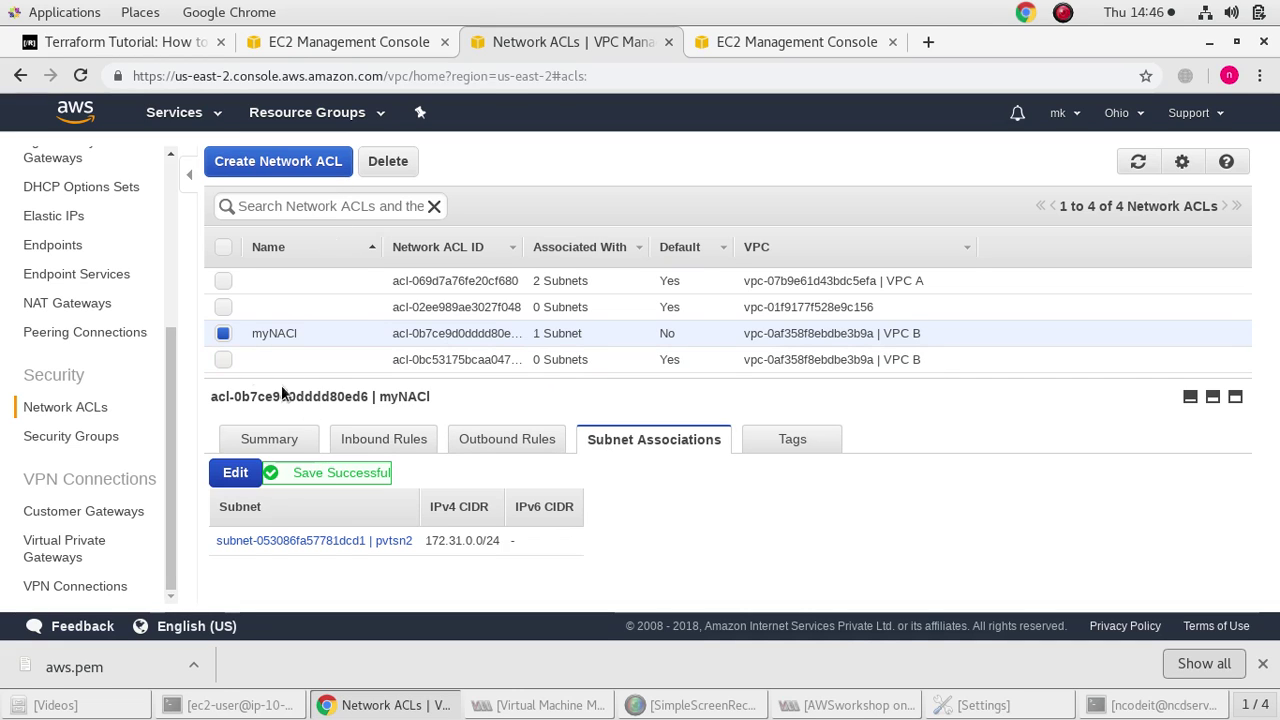
{"action": "left_click", "coordinate": [219, 332]}
{"action": "left_click", "coordinate": [219, 332]}
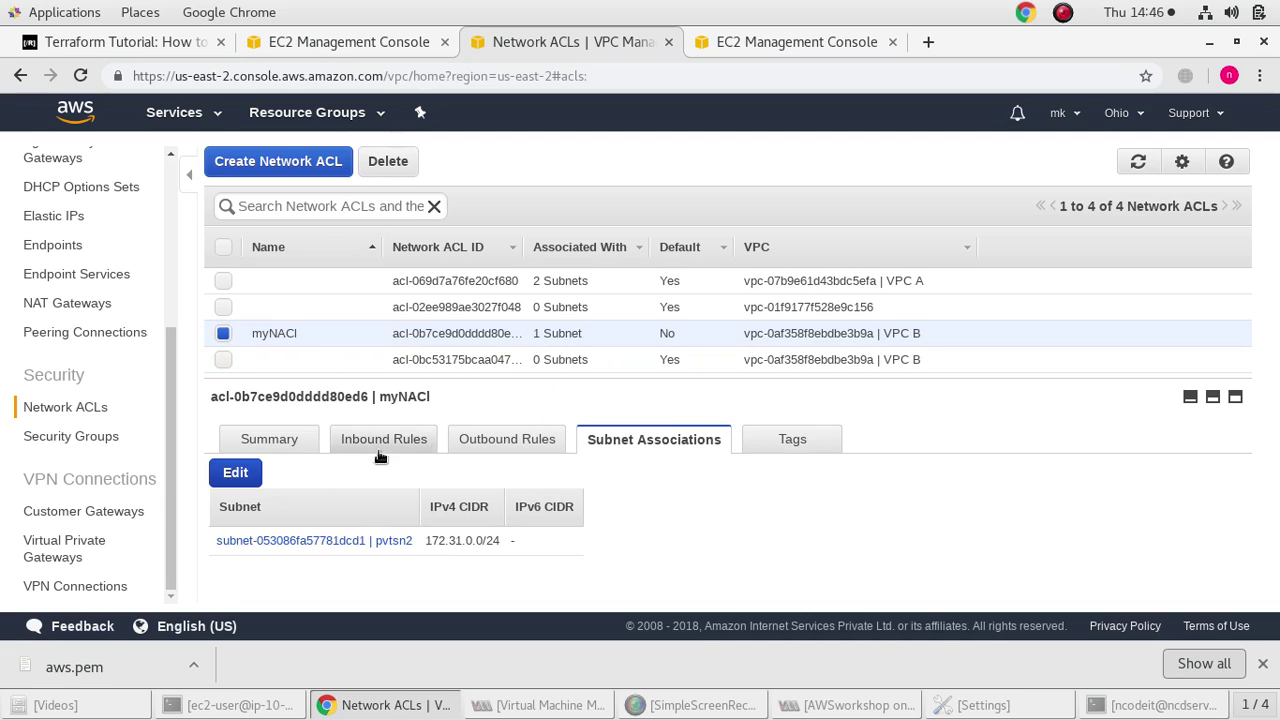
{"action": "left_click", "coordinate": [325, 165]}
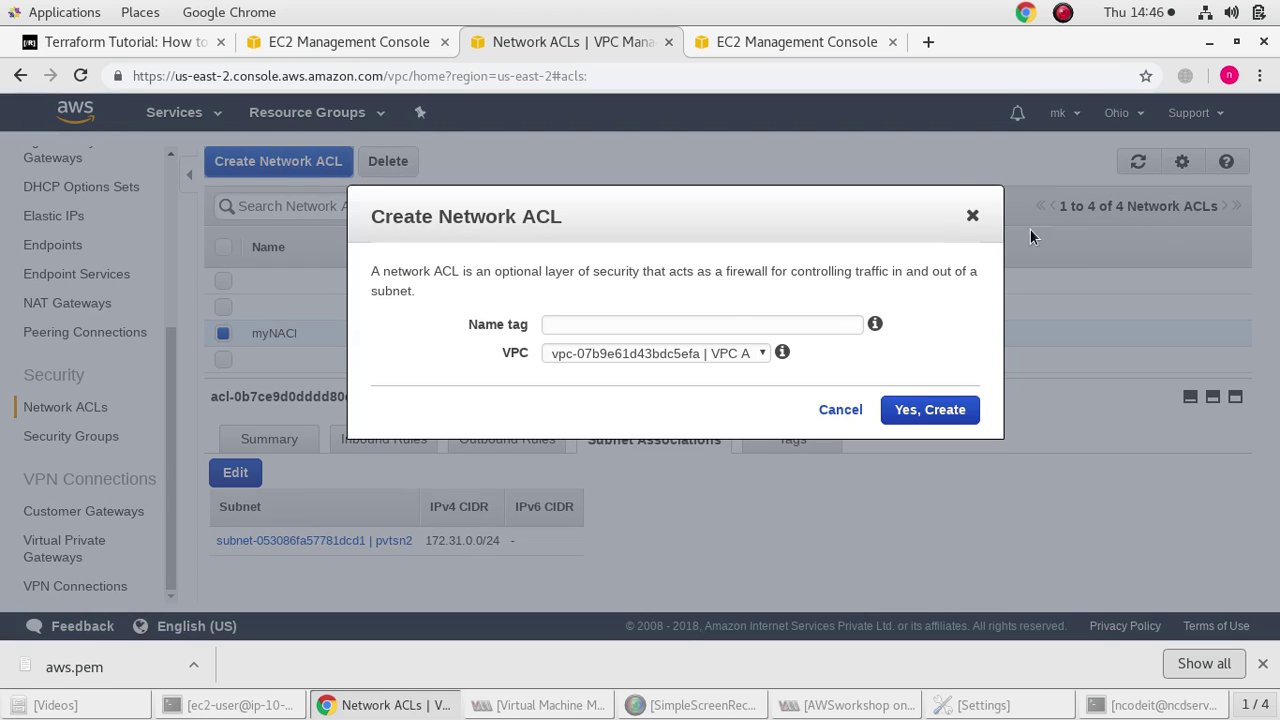
{"action": "left_click", "coordinate": [969, 216]}
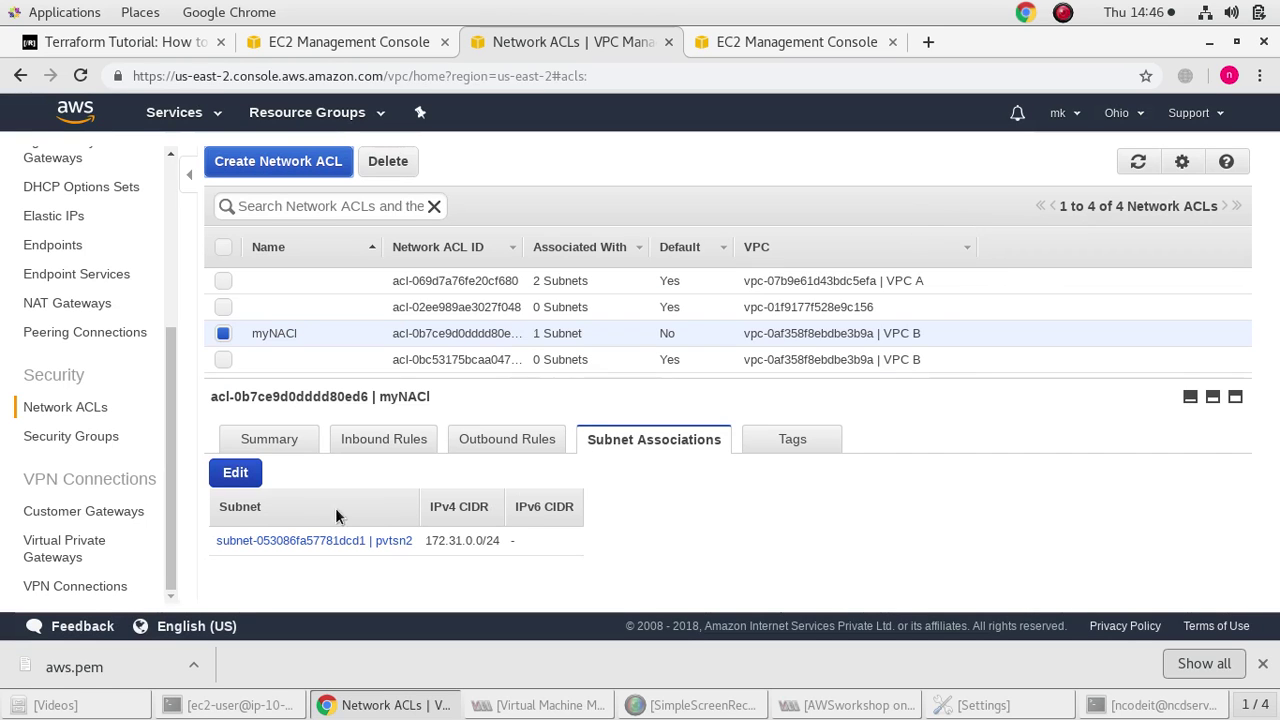
Remove the pvtsn2 association from myNACl and delete the myNACl network ACL
{"action": "left_click", "coordinate": [235, 473]}
{"action": "left_click", "coordinate": [223, 541]}
{"action": "left_click", "coordinate": [322, 471]}
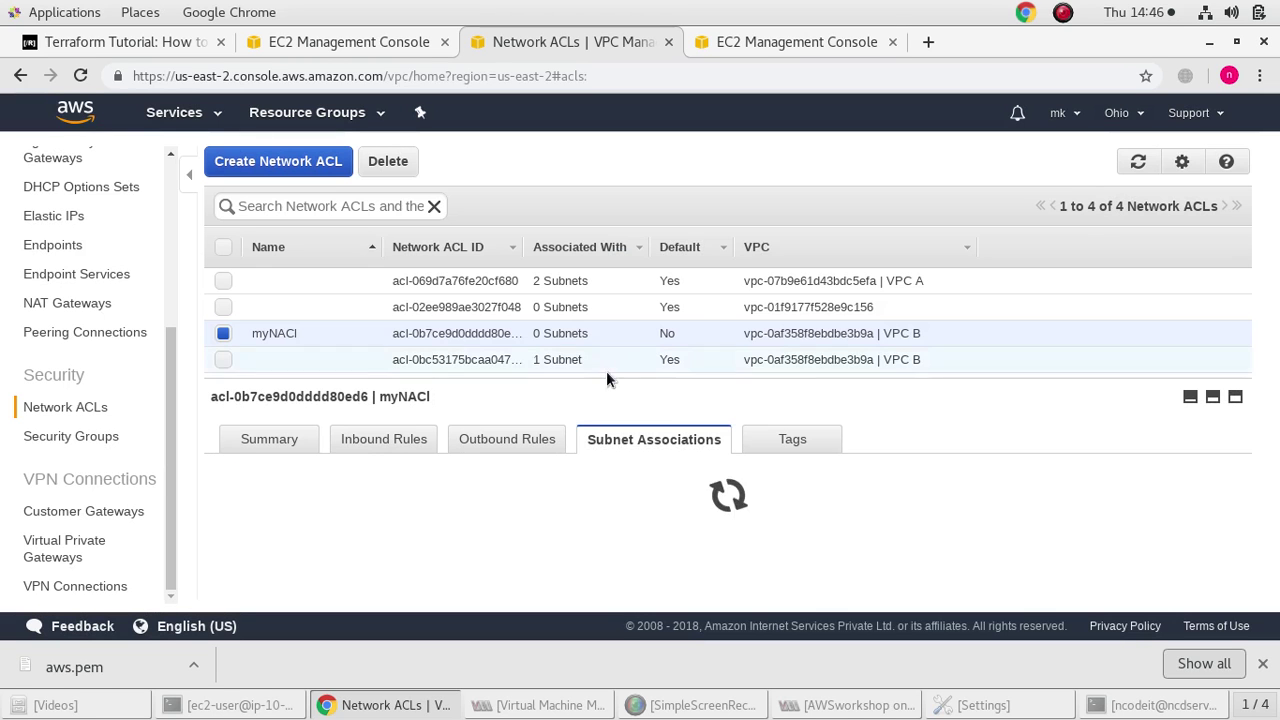
{"action": "left_click", "coordinate": [386, 161]}
{"action": "left_click", "coordinate": [927, 319]}
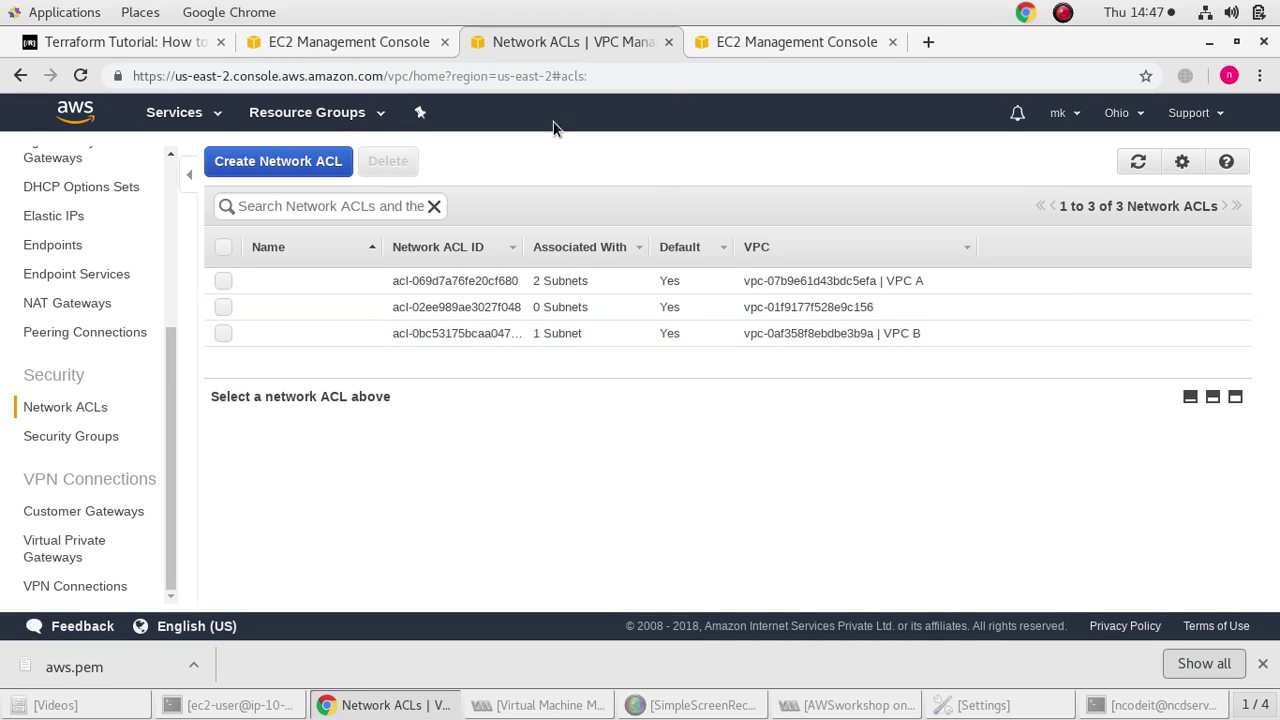
{"action": "left_click", "coordinate": [762, 30]}
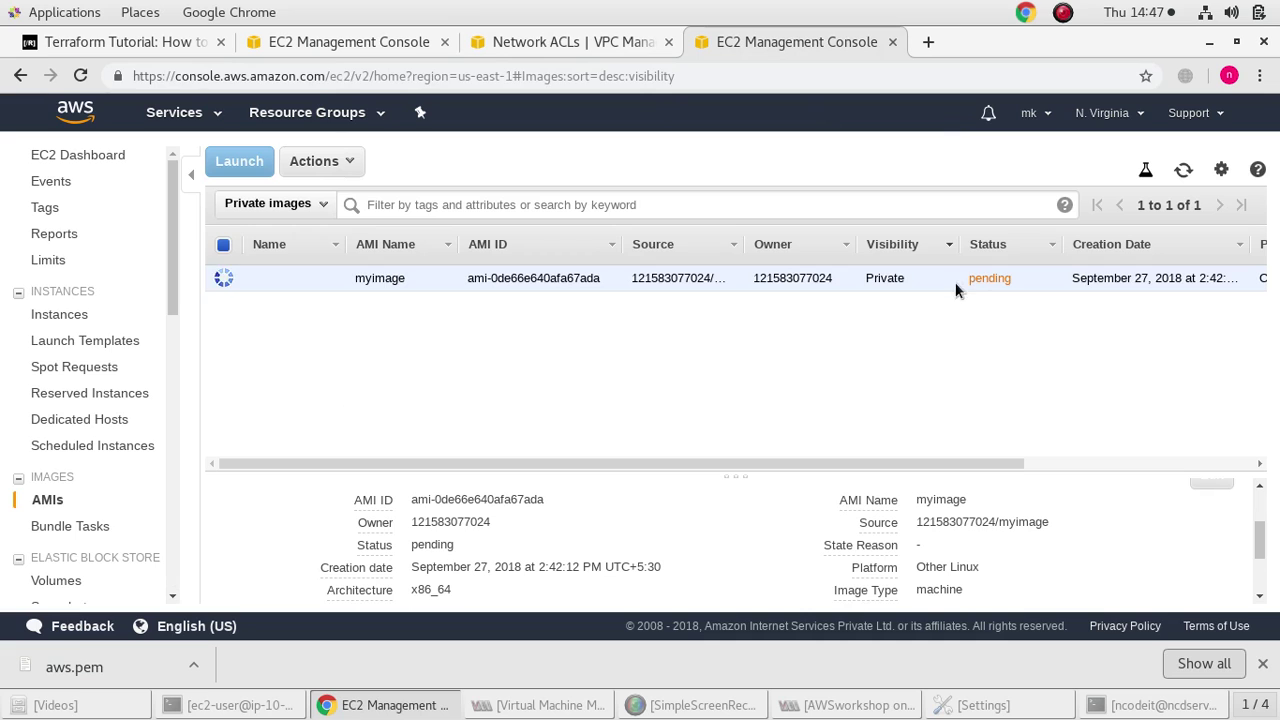
Compare the Ohio and N. Virginia AMI lists, sorting by Source, and close the Network ACLs tab
{"action": "left_click", "coordinate": [322, 38]}
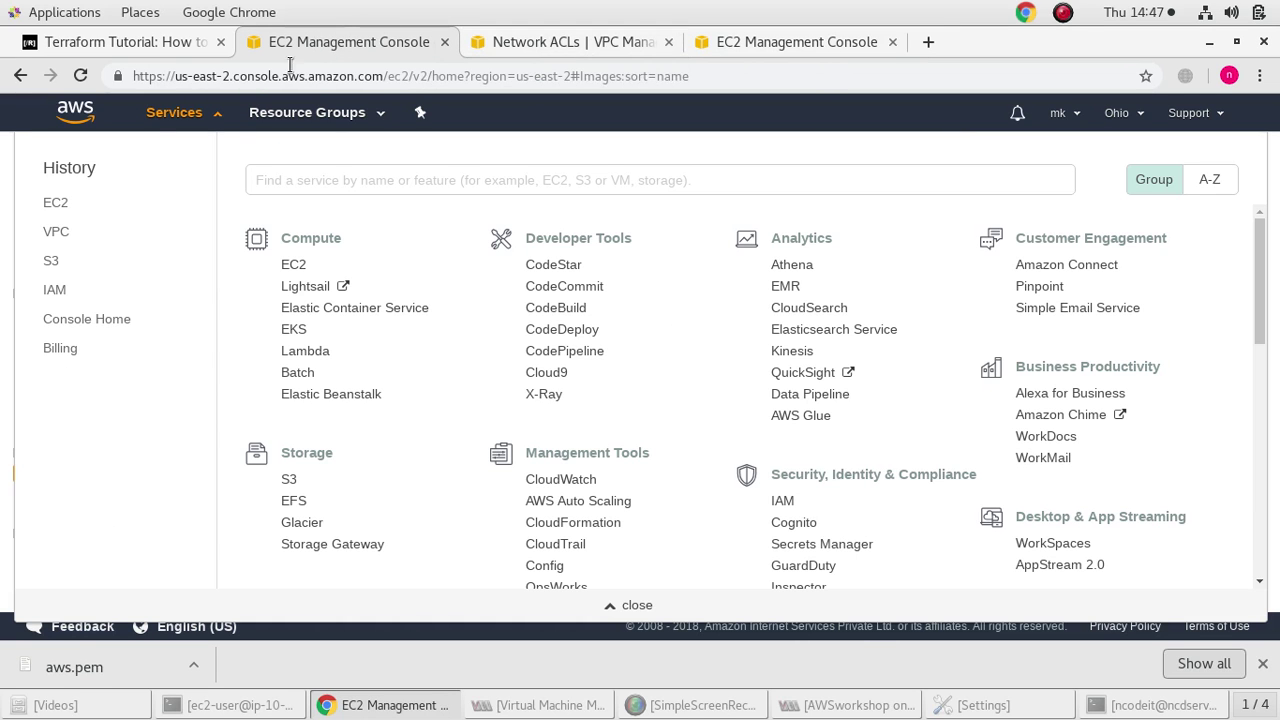
{"action": "left_click", "coordinate": [180, 112]}
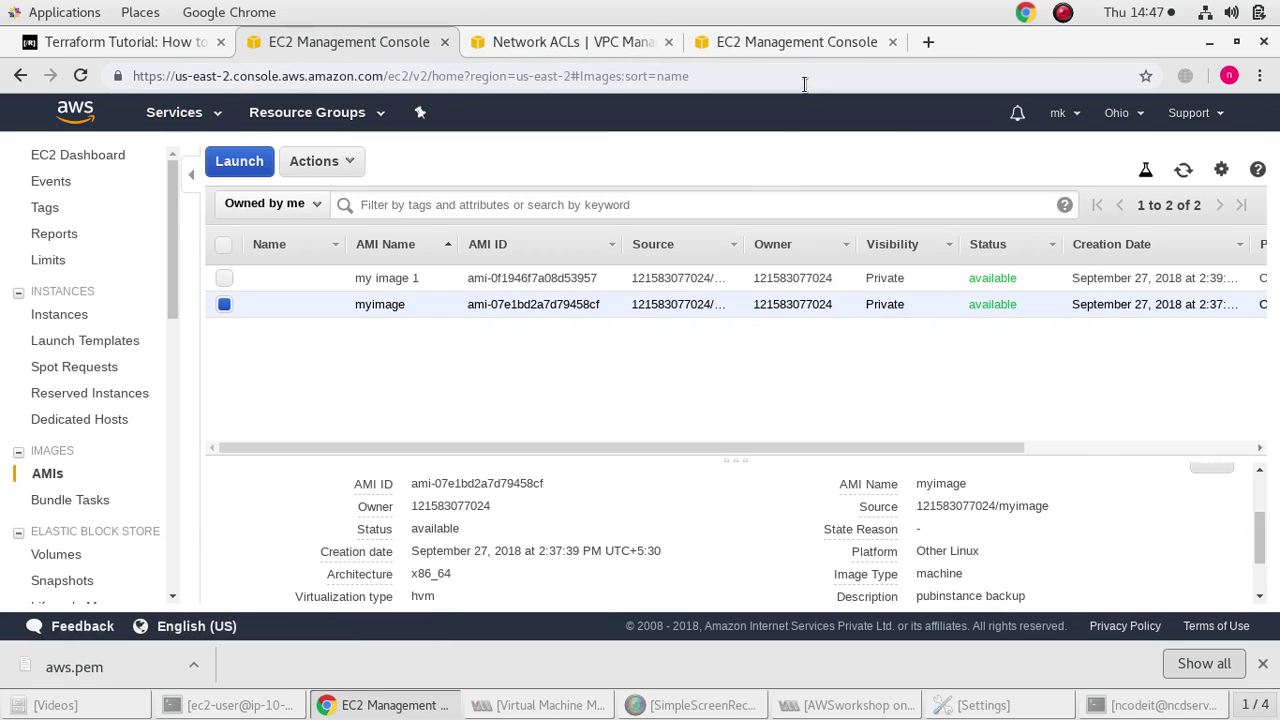
{"action": "left_click", "coordinate": [796, 44]}
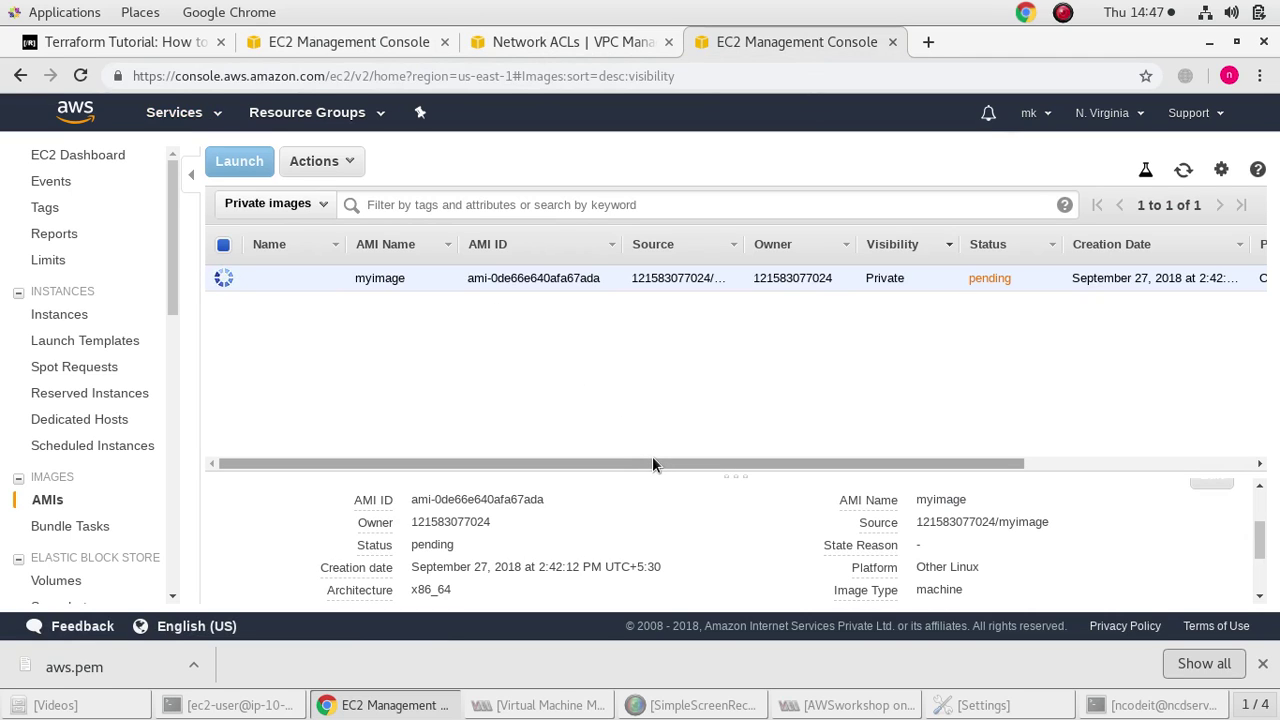
{"action": "double_click", "coordinate": [655, 244]}
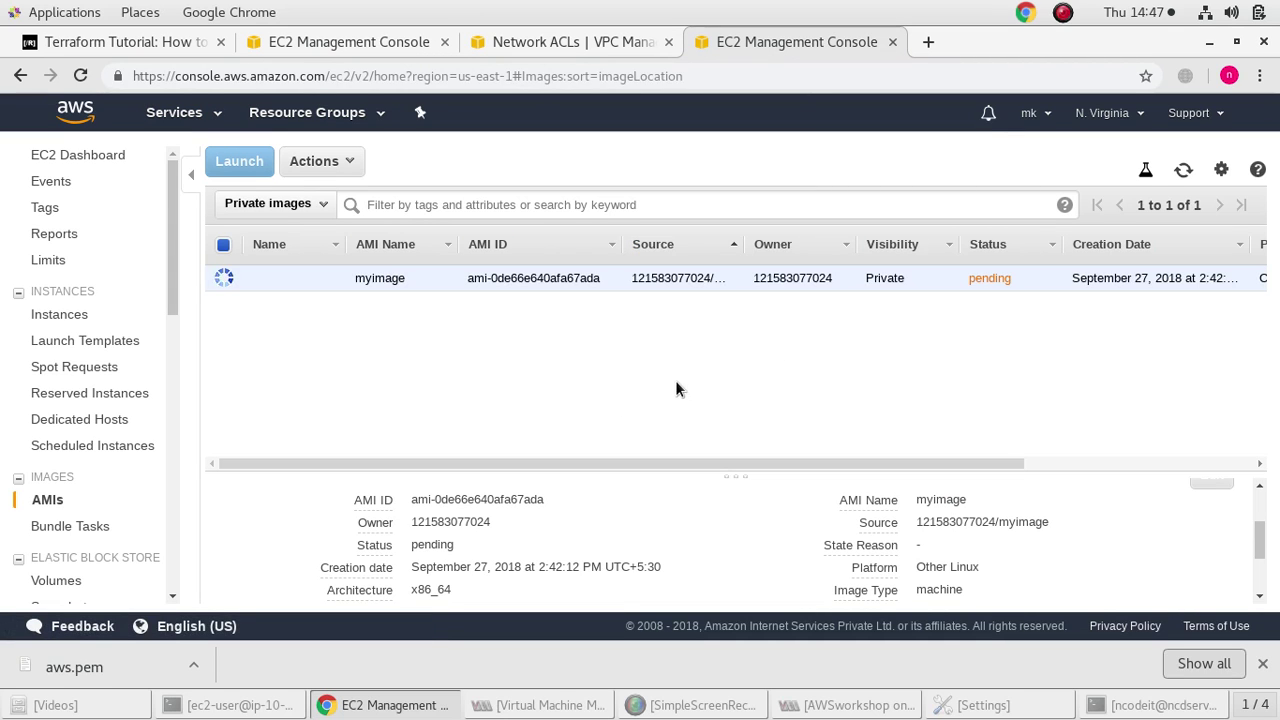
{"action": "left_click", "coordinate": [343, 40]}
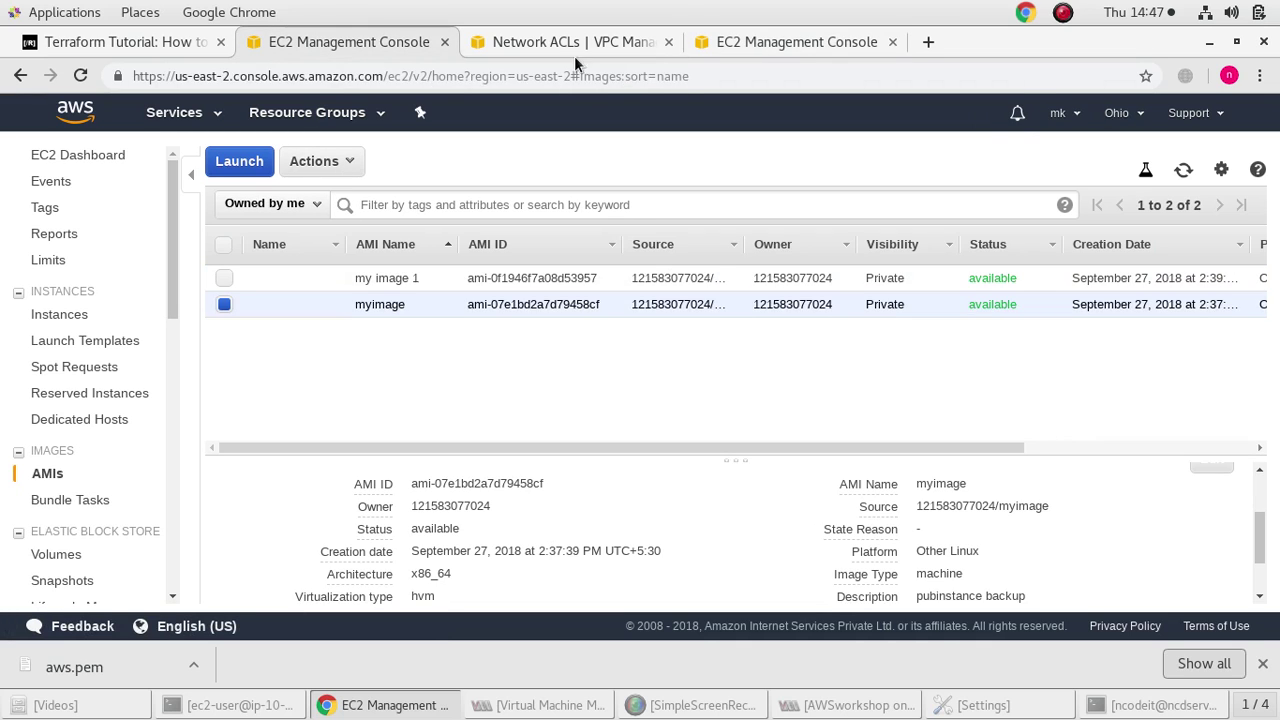
{"action": "left_click", "coordinate": [668, 41]}
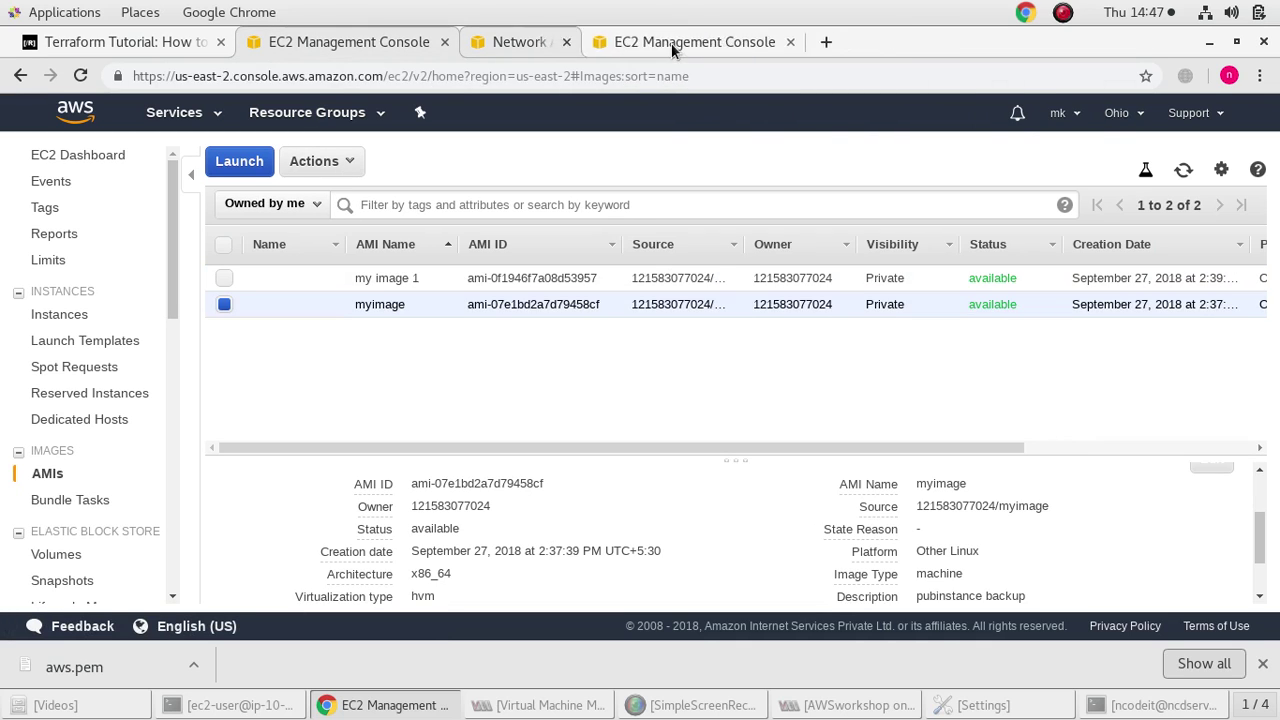
{"action": "left_click", "coordinate": [543, 45]}
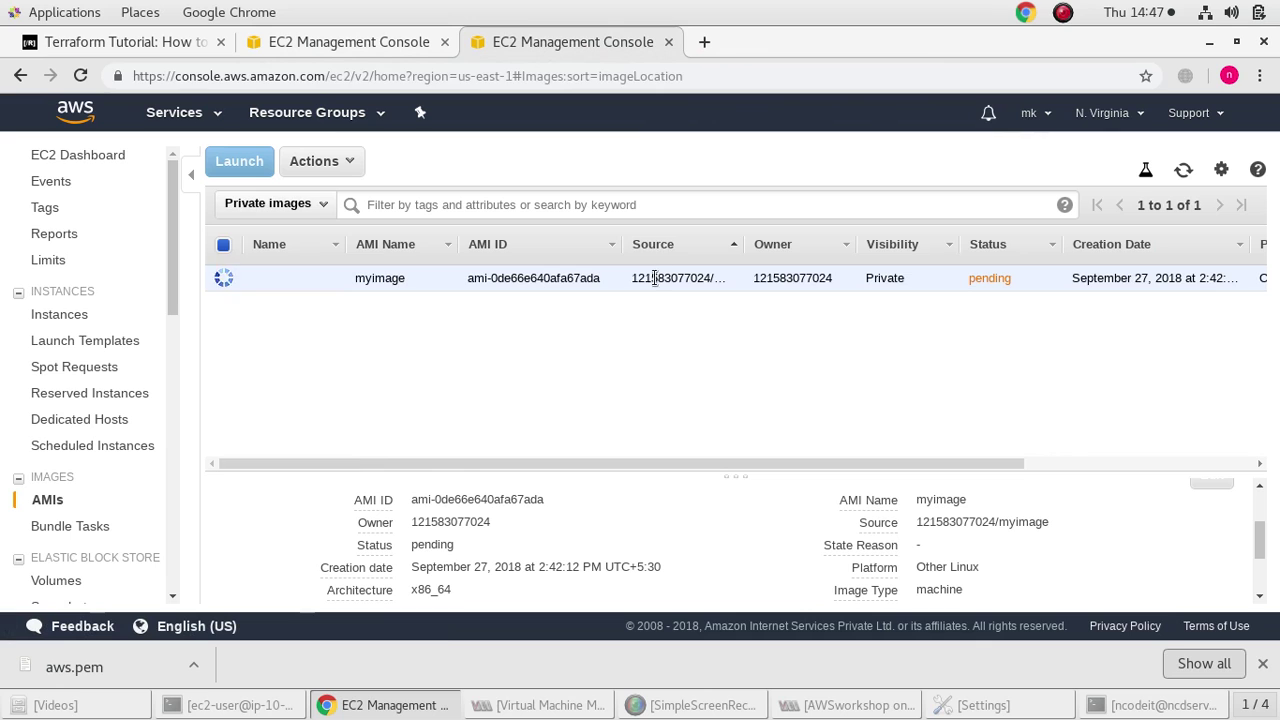
{"action": "left_click", "coordinate": [368, 45]}
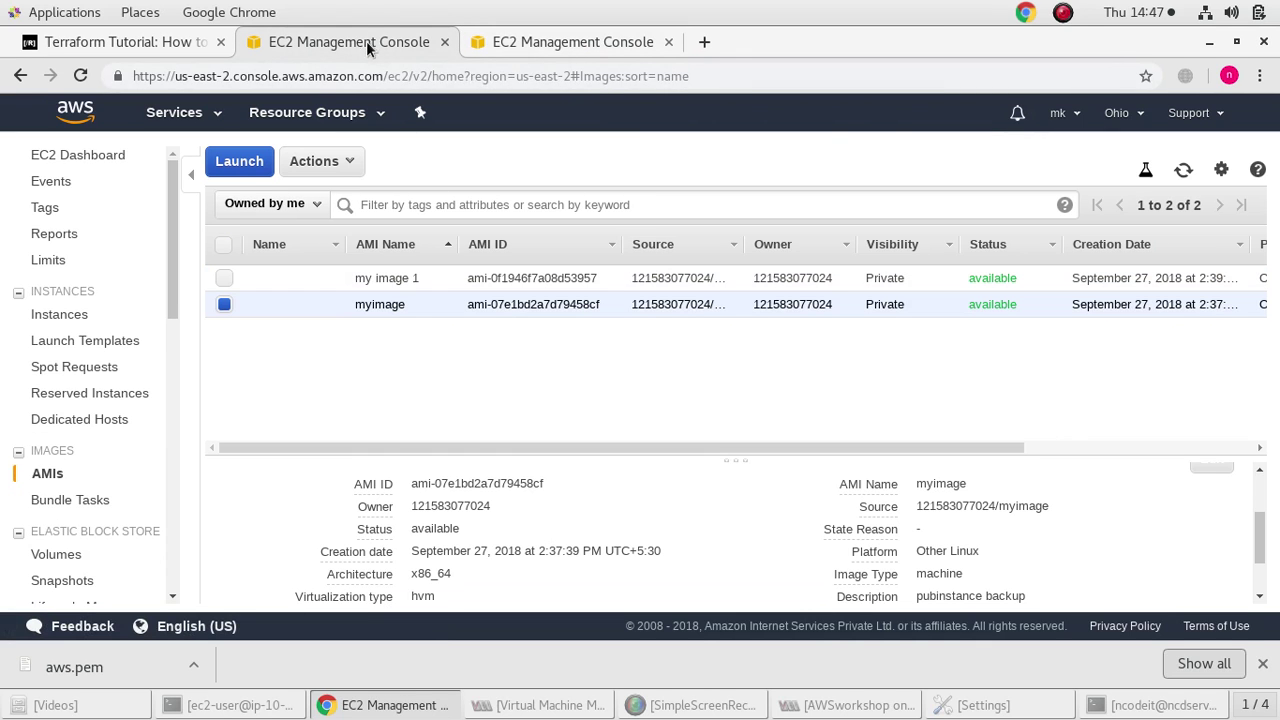
Browse Ohio's EBS Volumes and Launch Configurations, then recheck the pending N. Virginia myimage copy
{"action": "mouse_move", "coordinate": [991, 451]}
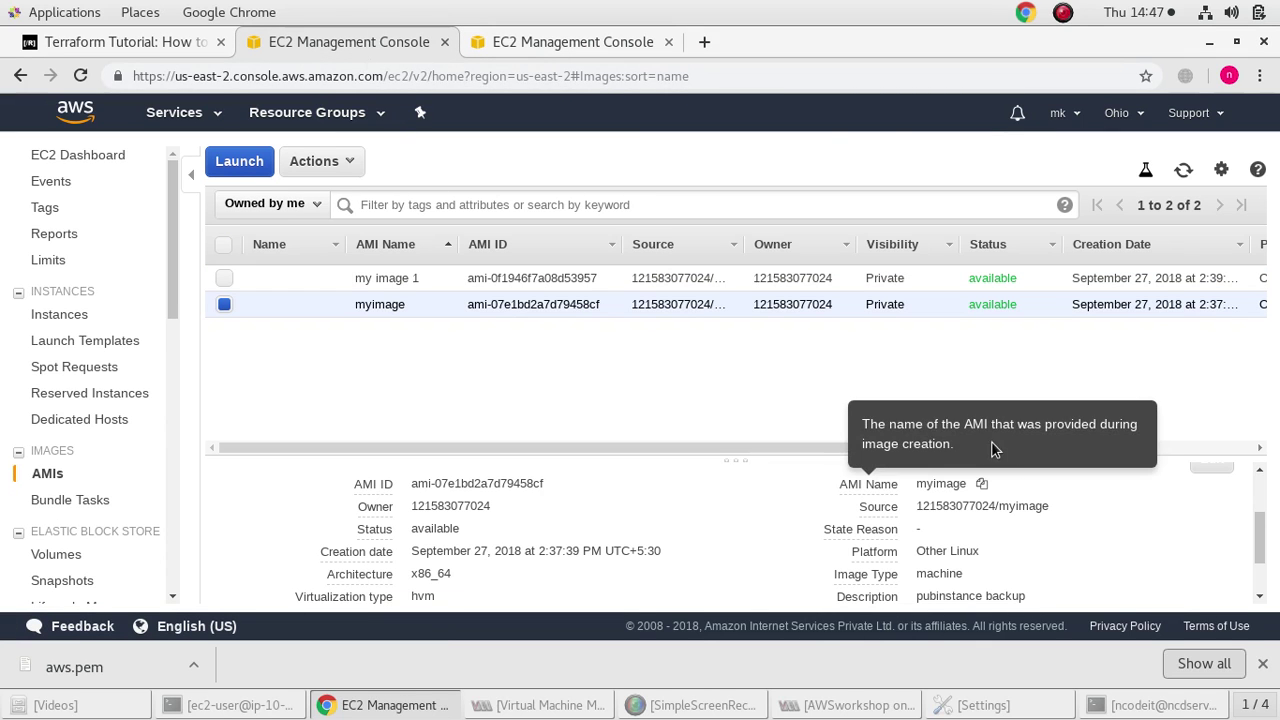
{"action": "scroll", "coordinate": [77, 485], "scroll_direction": "down", "scroll_amount": 4}
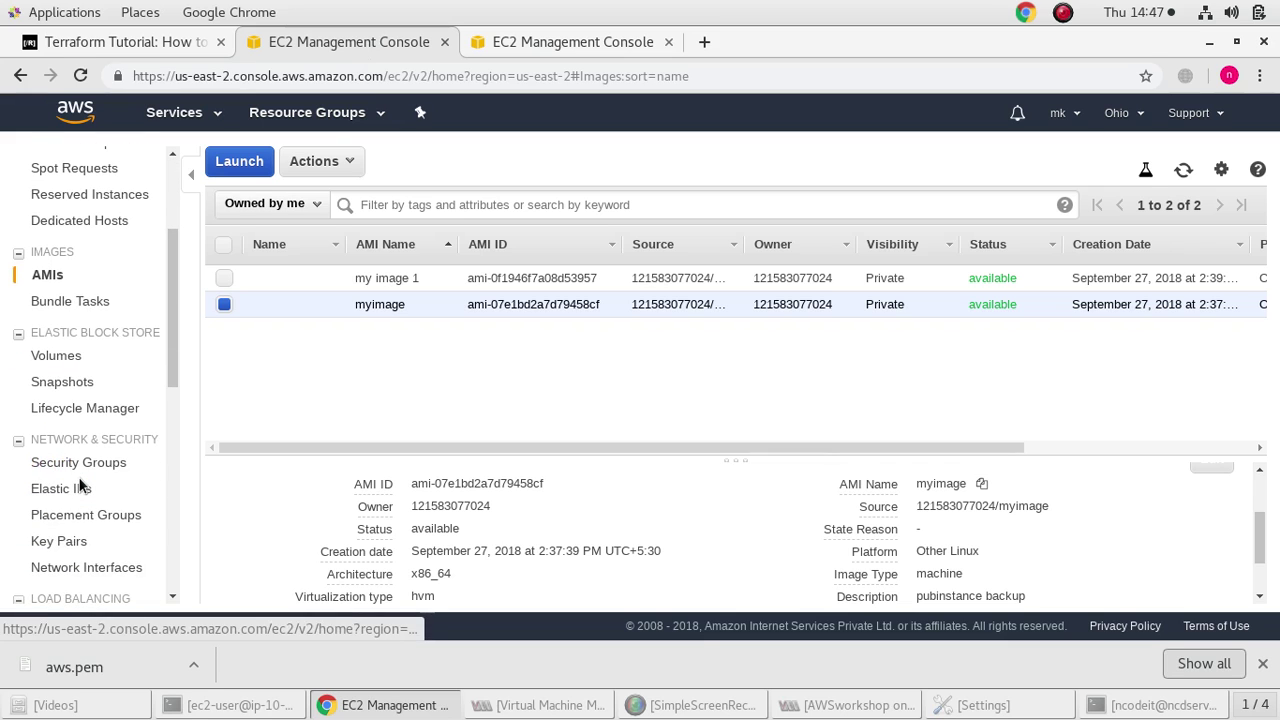
{"action": "left_click", "coordinate": [57, 357]}
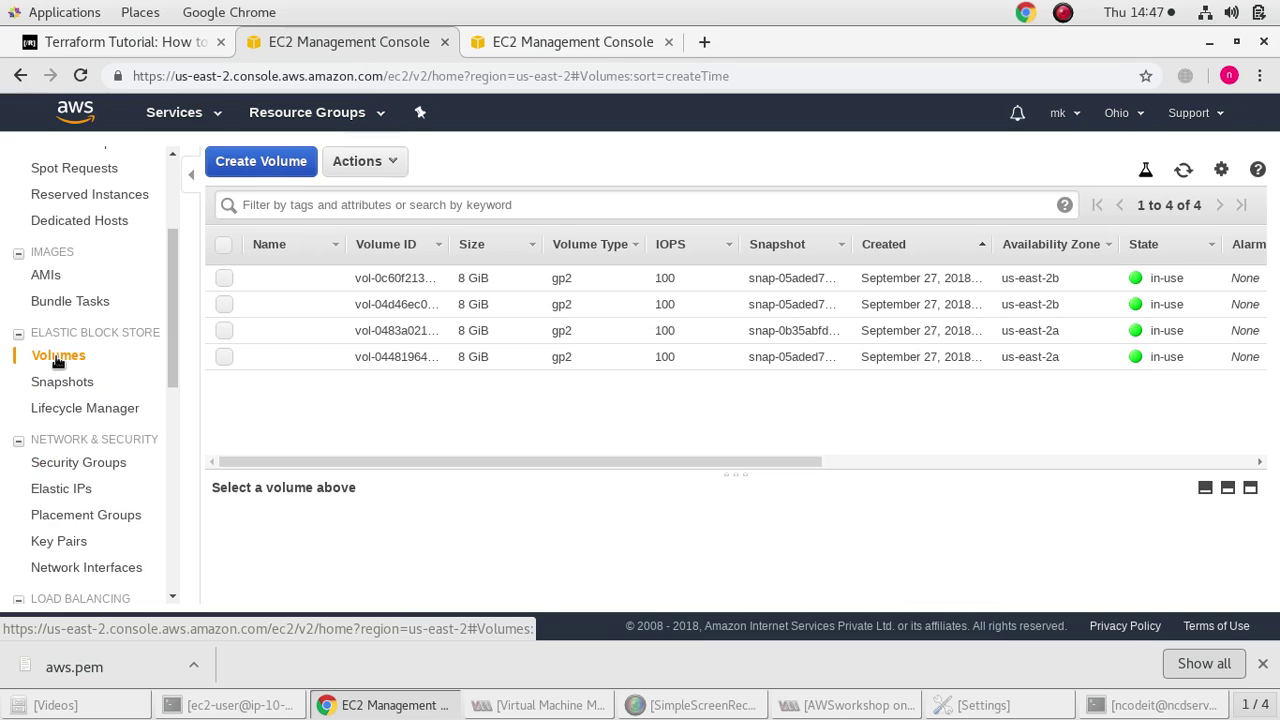
{"action": "scroll", "coordinate": [57, 362], "scroll_direction": "down", "scroll_amount": 3}
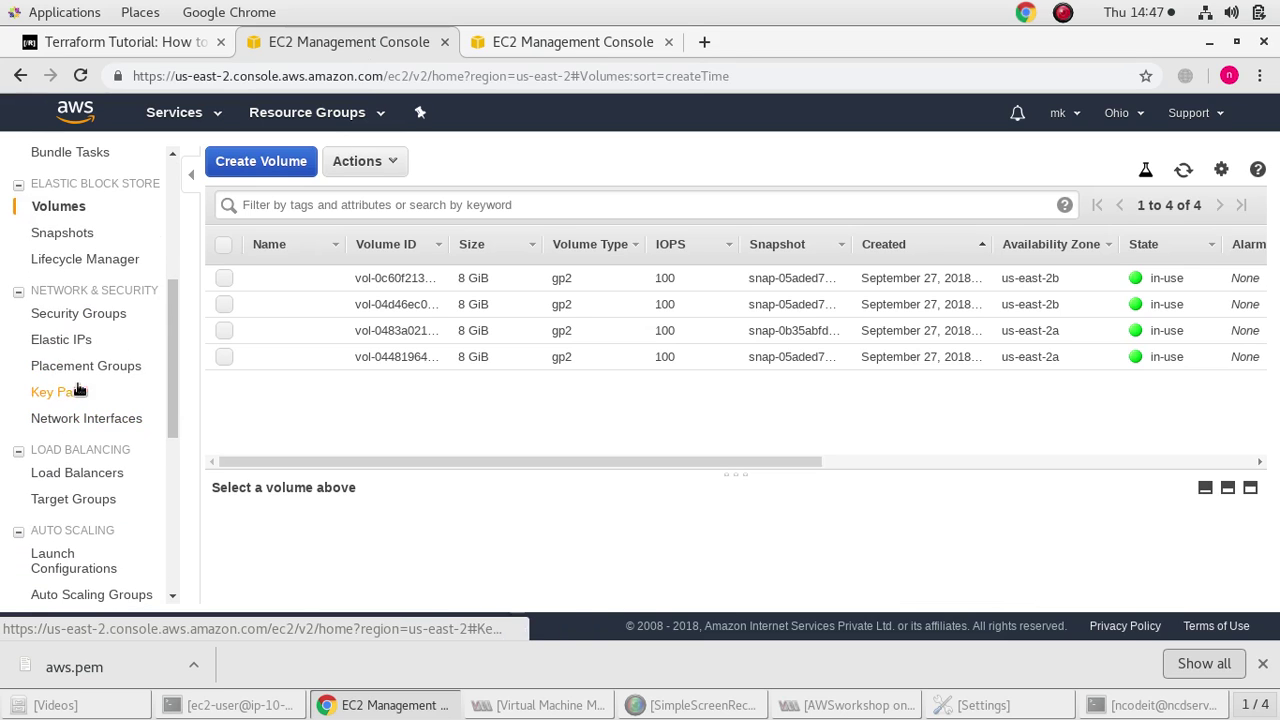
{"action": "scroll", "coordinate": [80, 345], "scroll_direction": "down", "scroll_amount": 3}
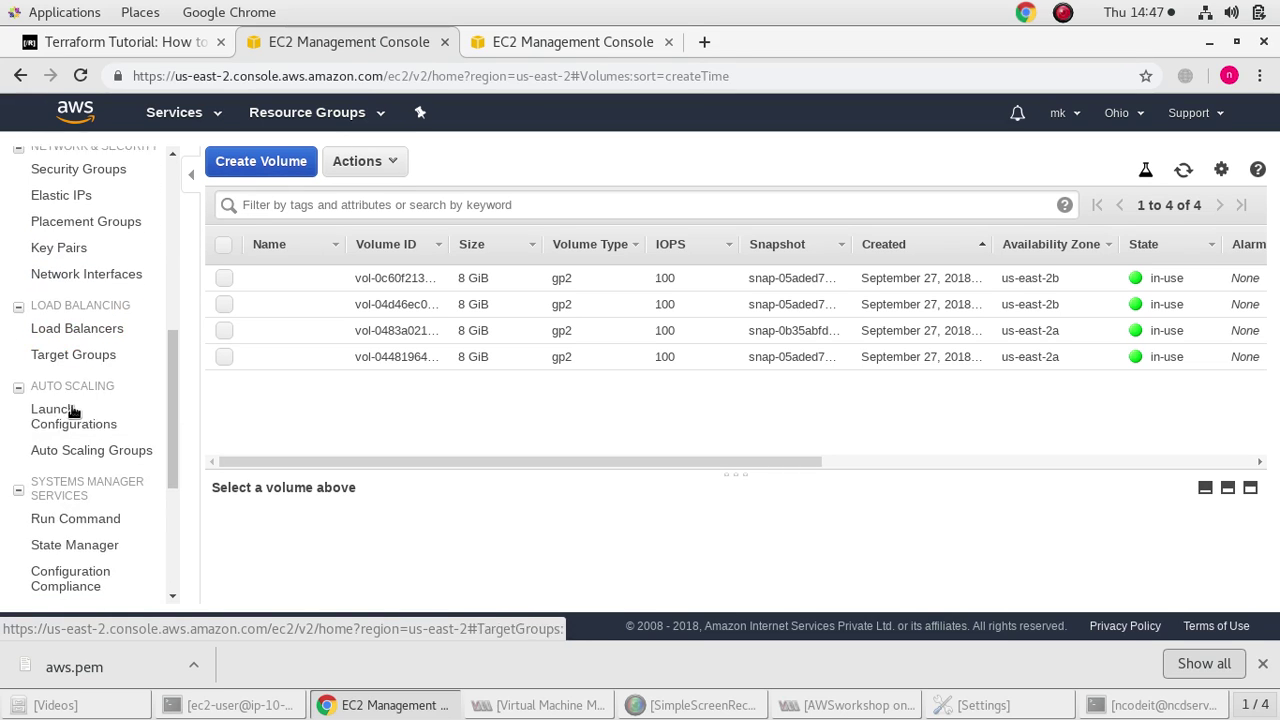
{"action": "left_click", "coordinate": [66, 425]}
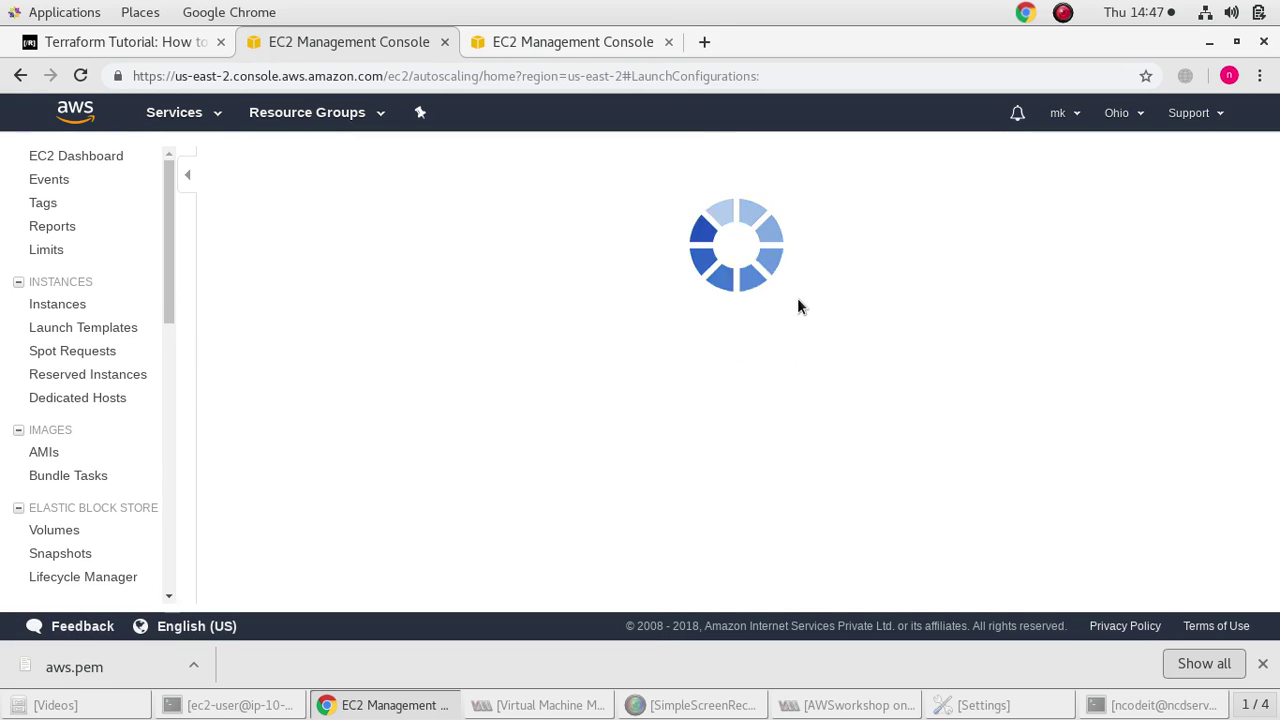
{"action": "left_click", "coordinate": [563, 52]}
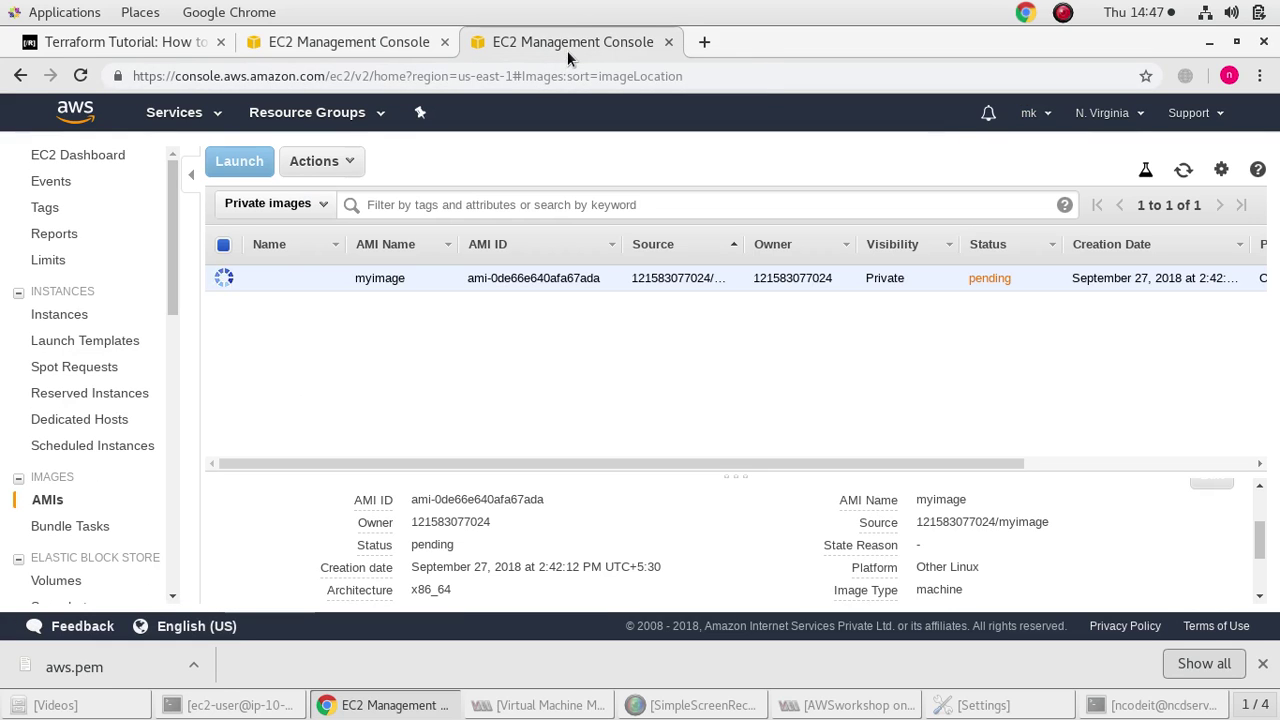